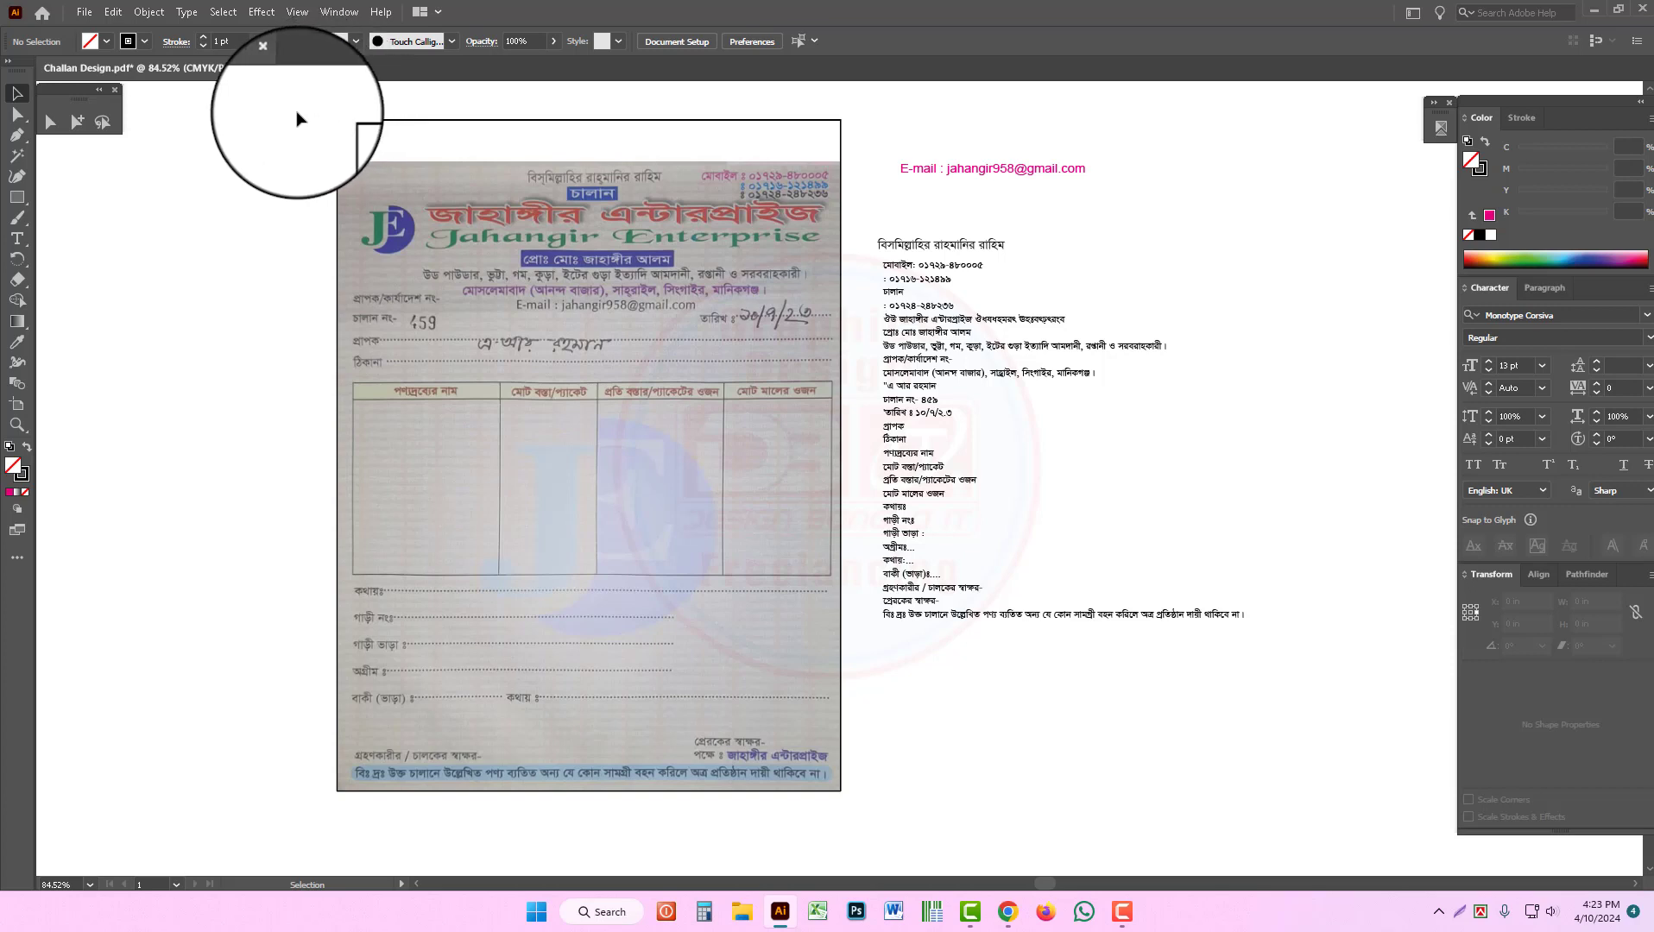
Step: Examine the challan reference photo, its page-size frame and the Bangla text block beside it
click(604, 205)
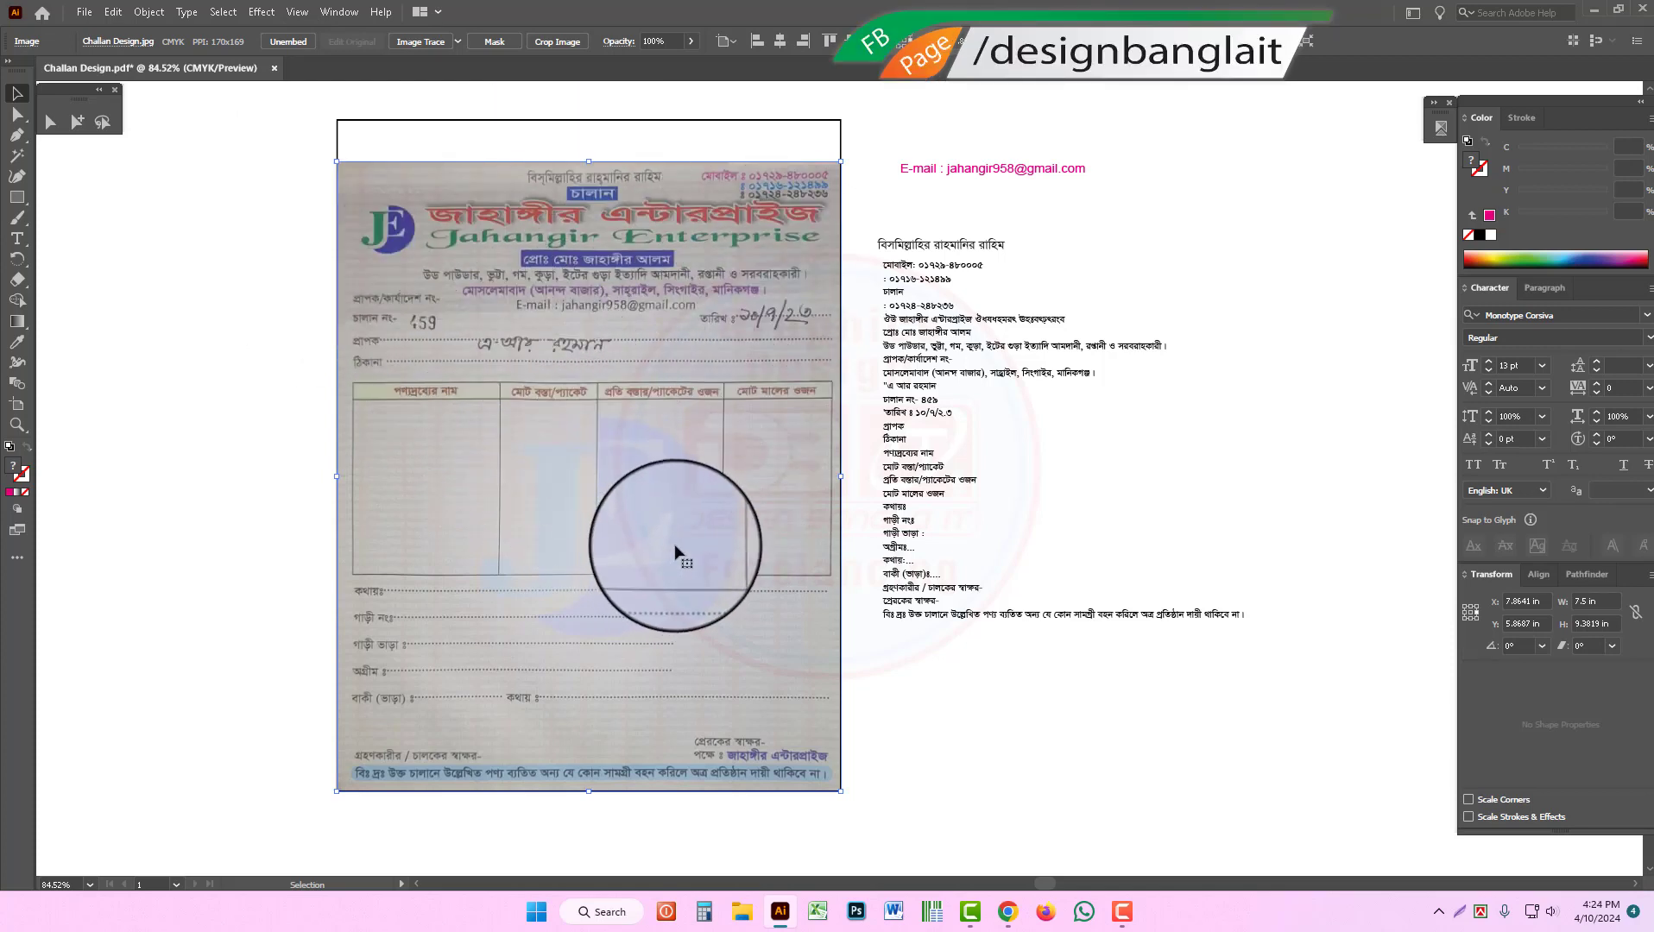
click(272, 163)
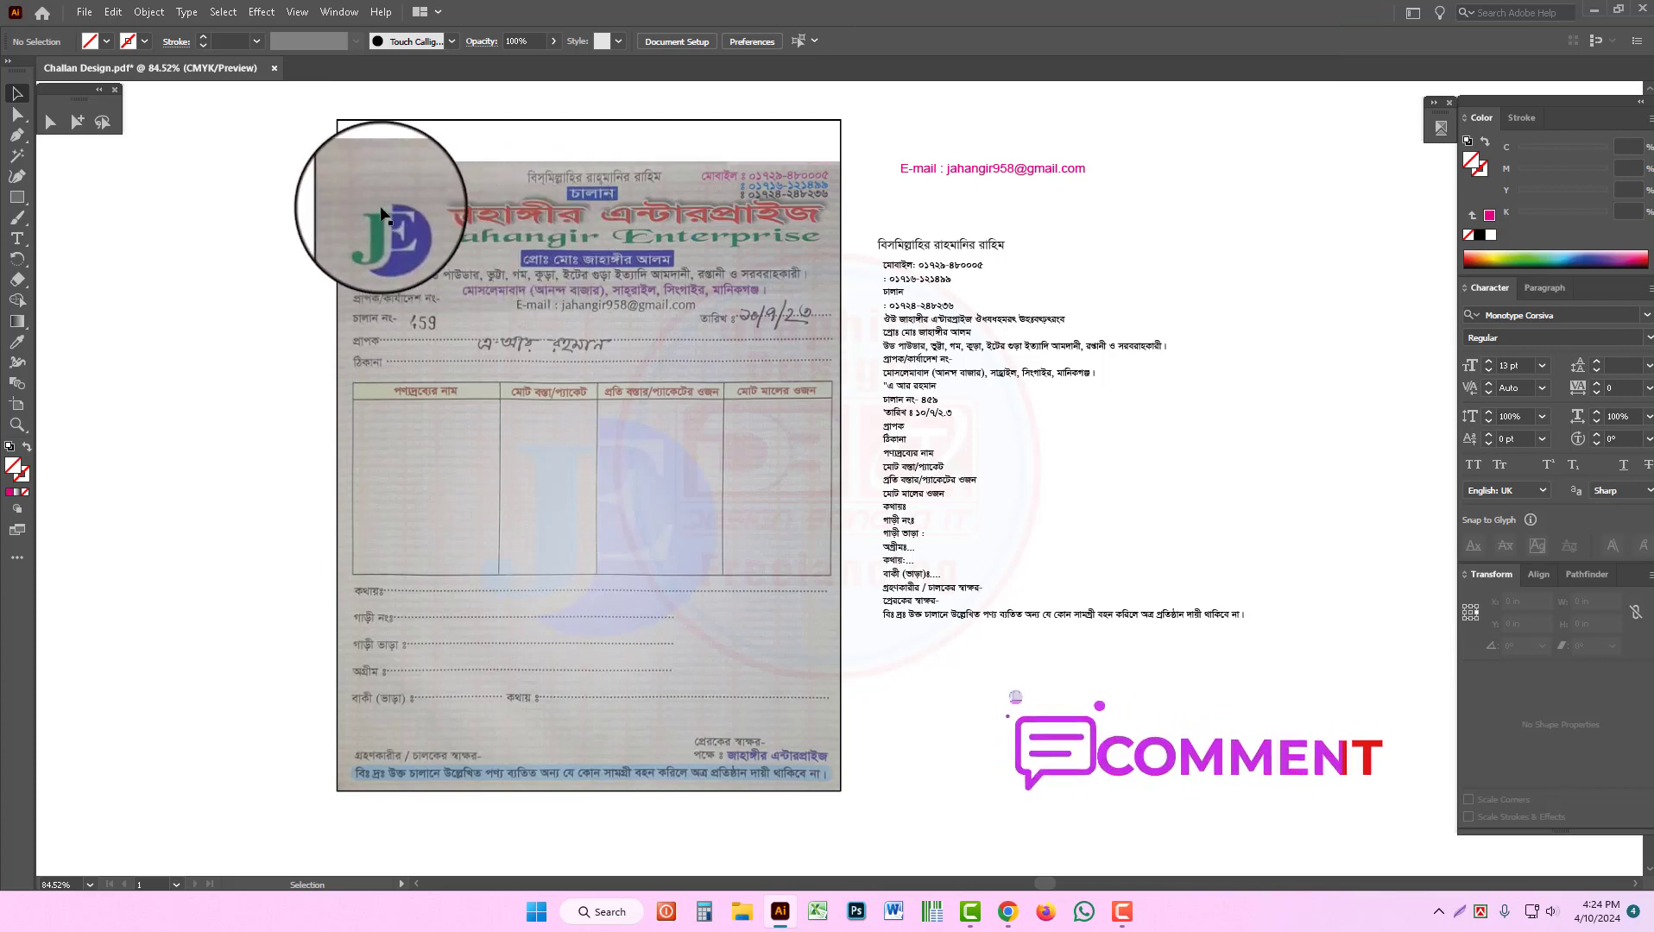
click(450, 208)
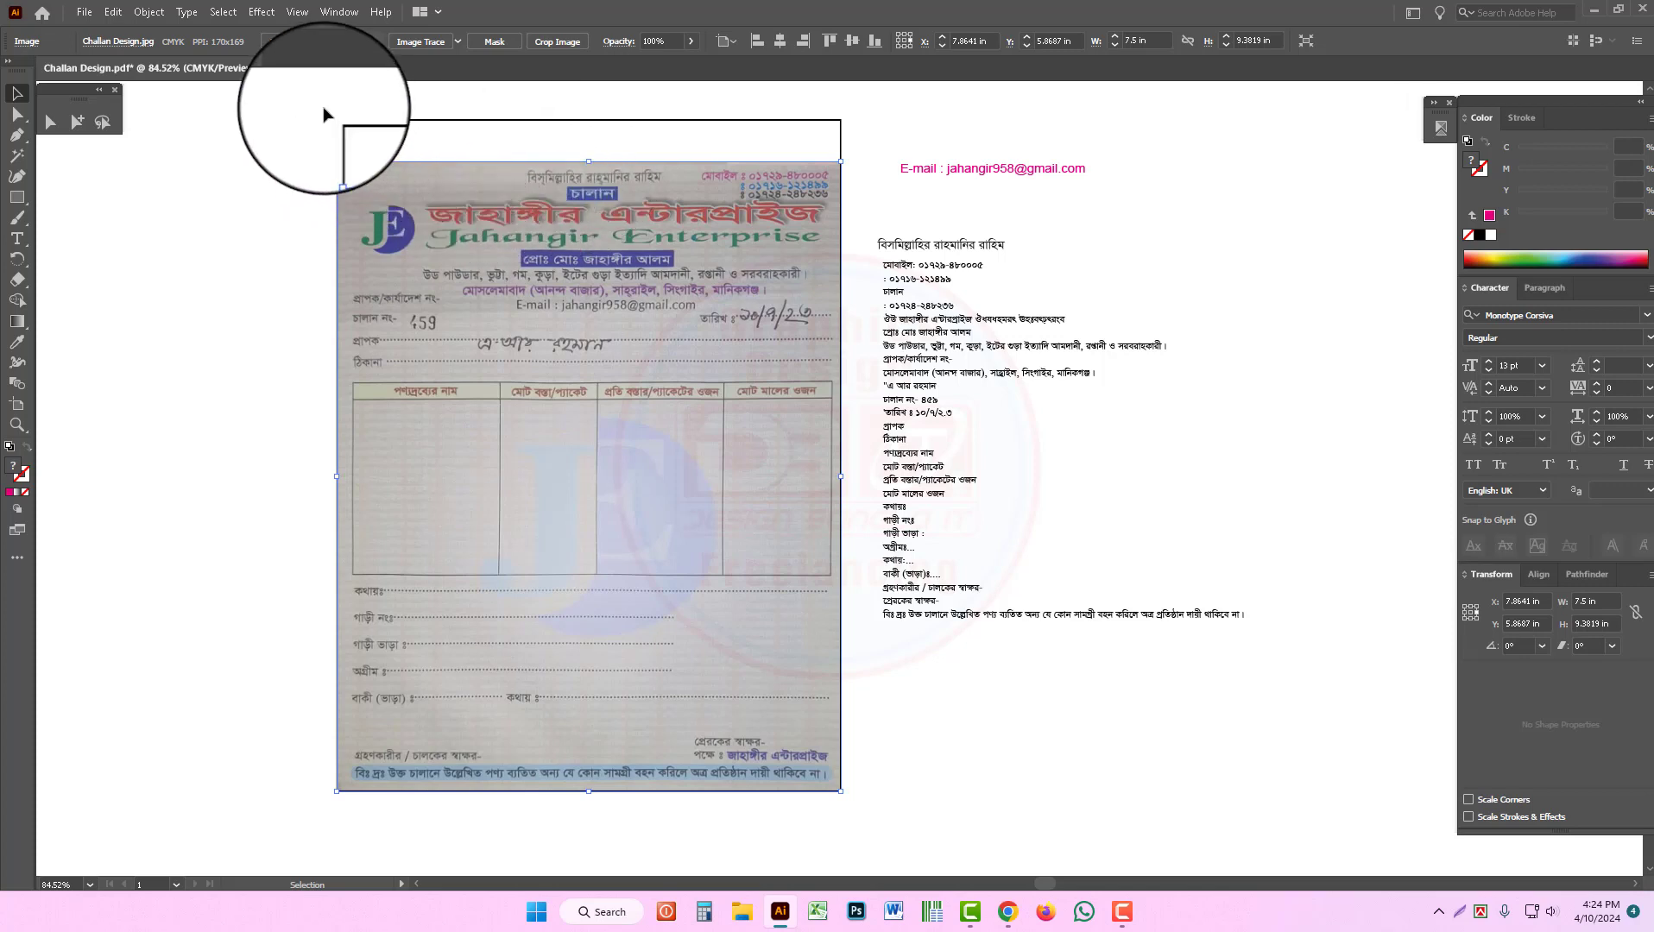
drag(324, 113, 851, 838)
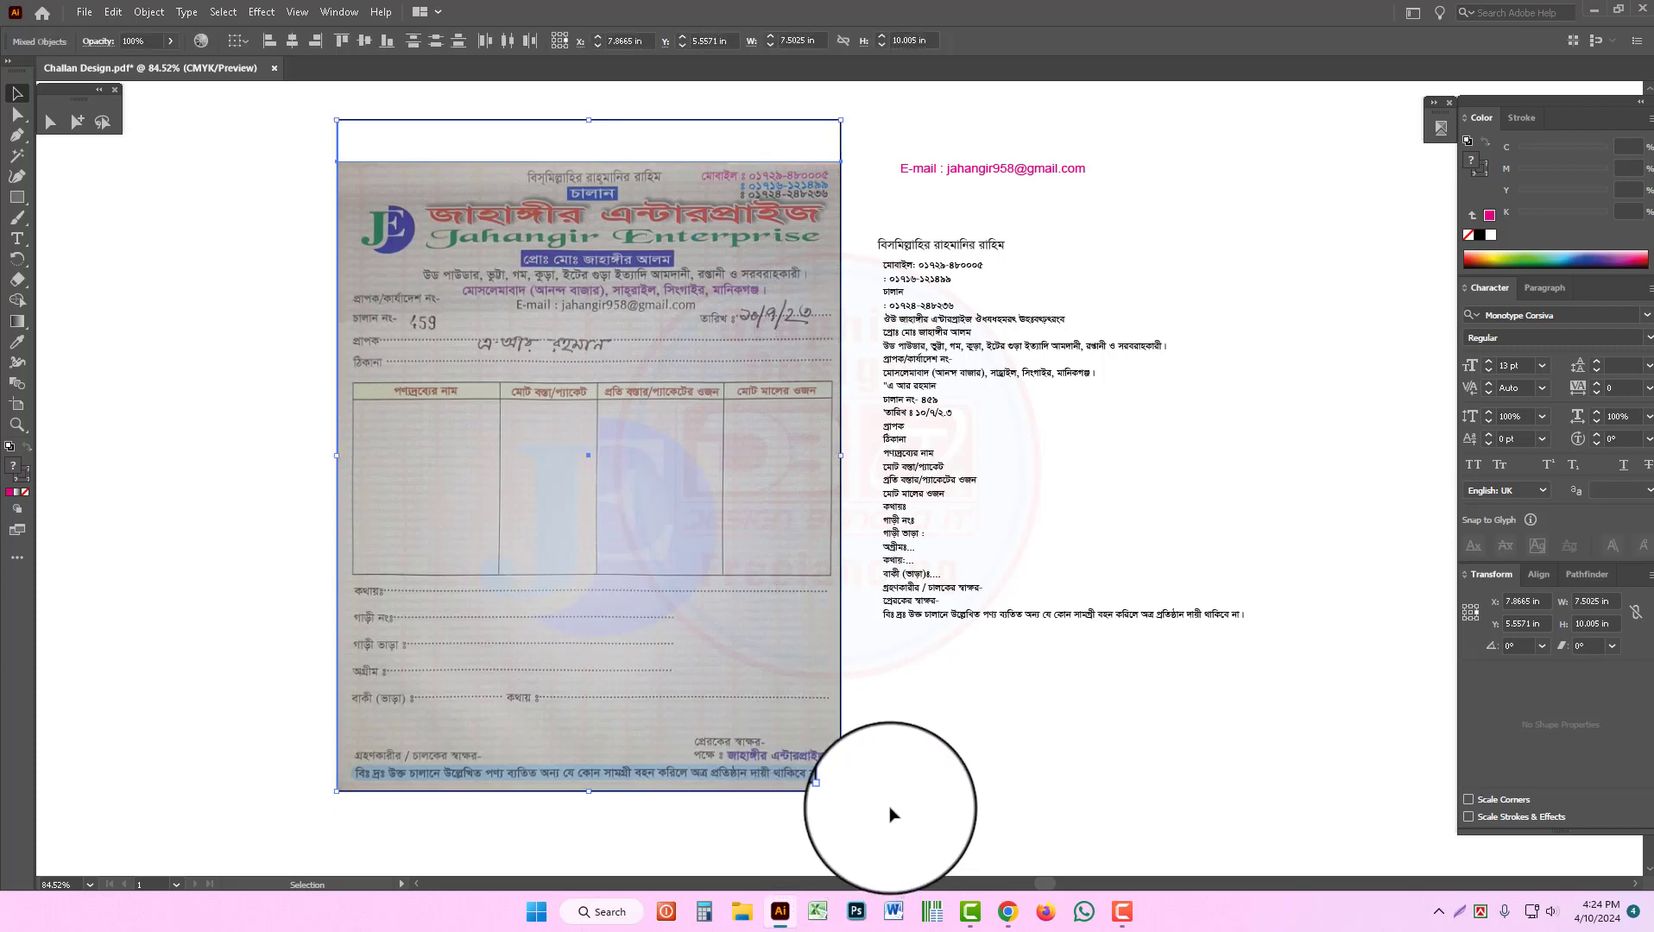
click(893, 815)
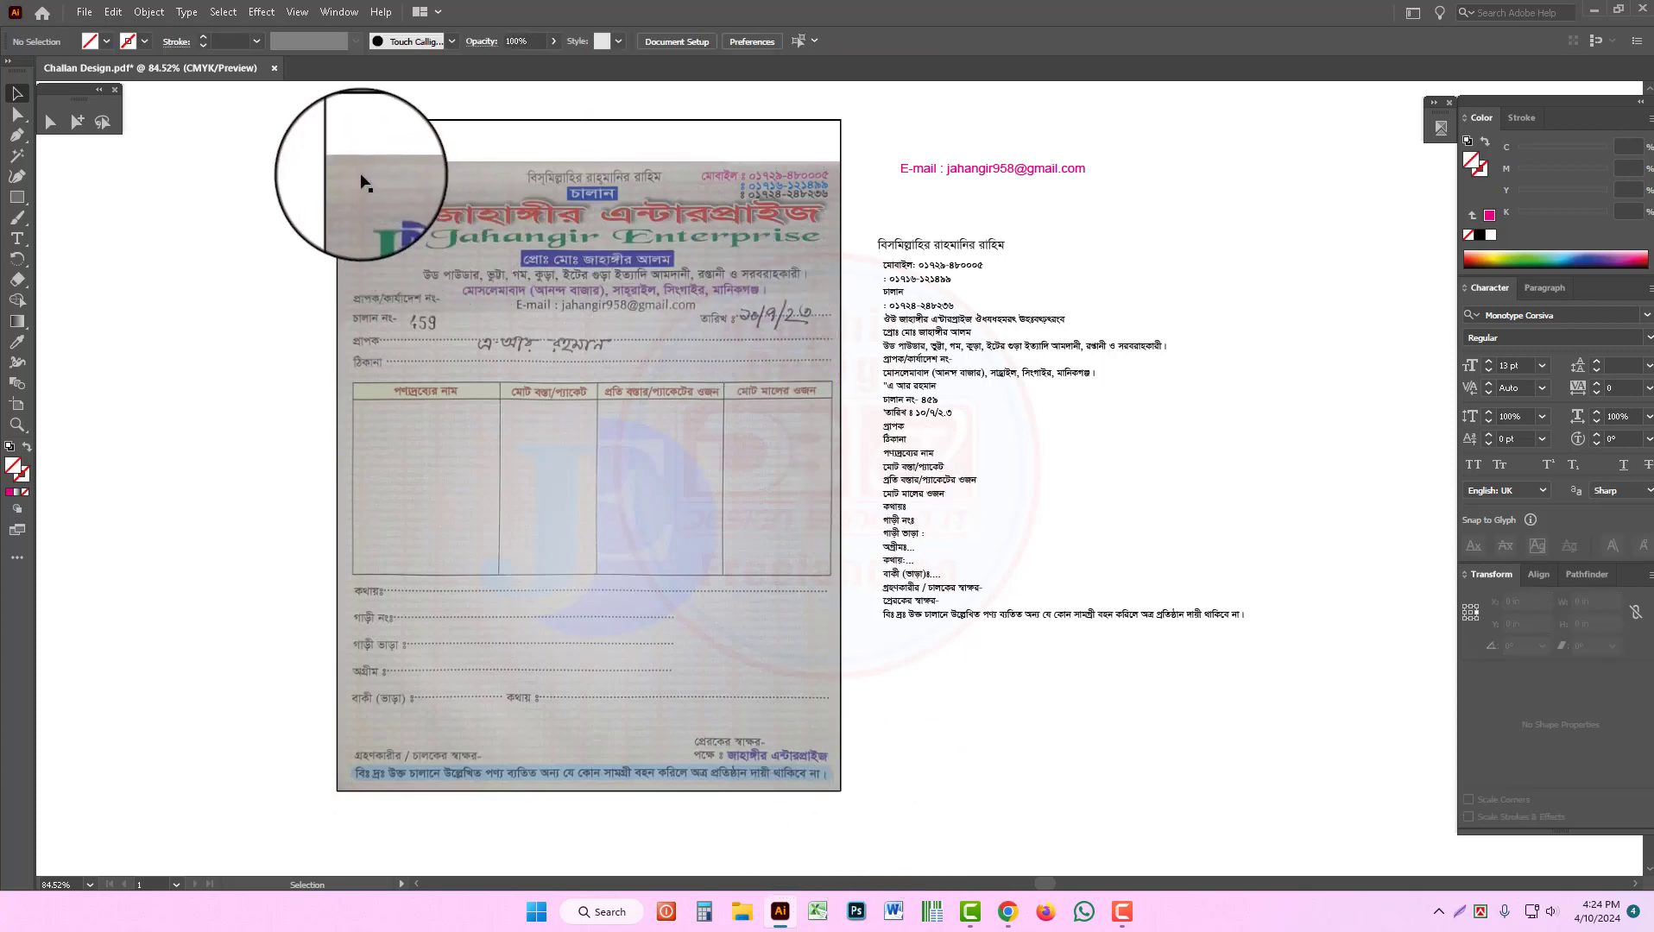
click(477, 176)
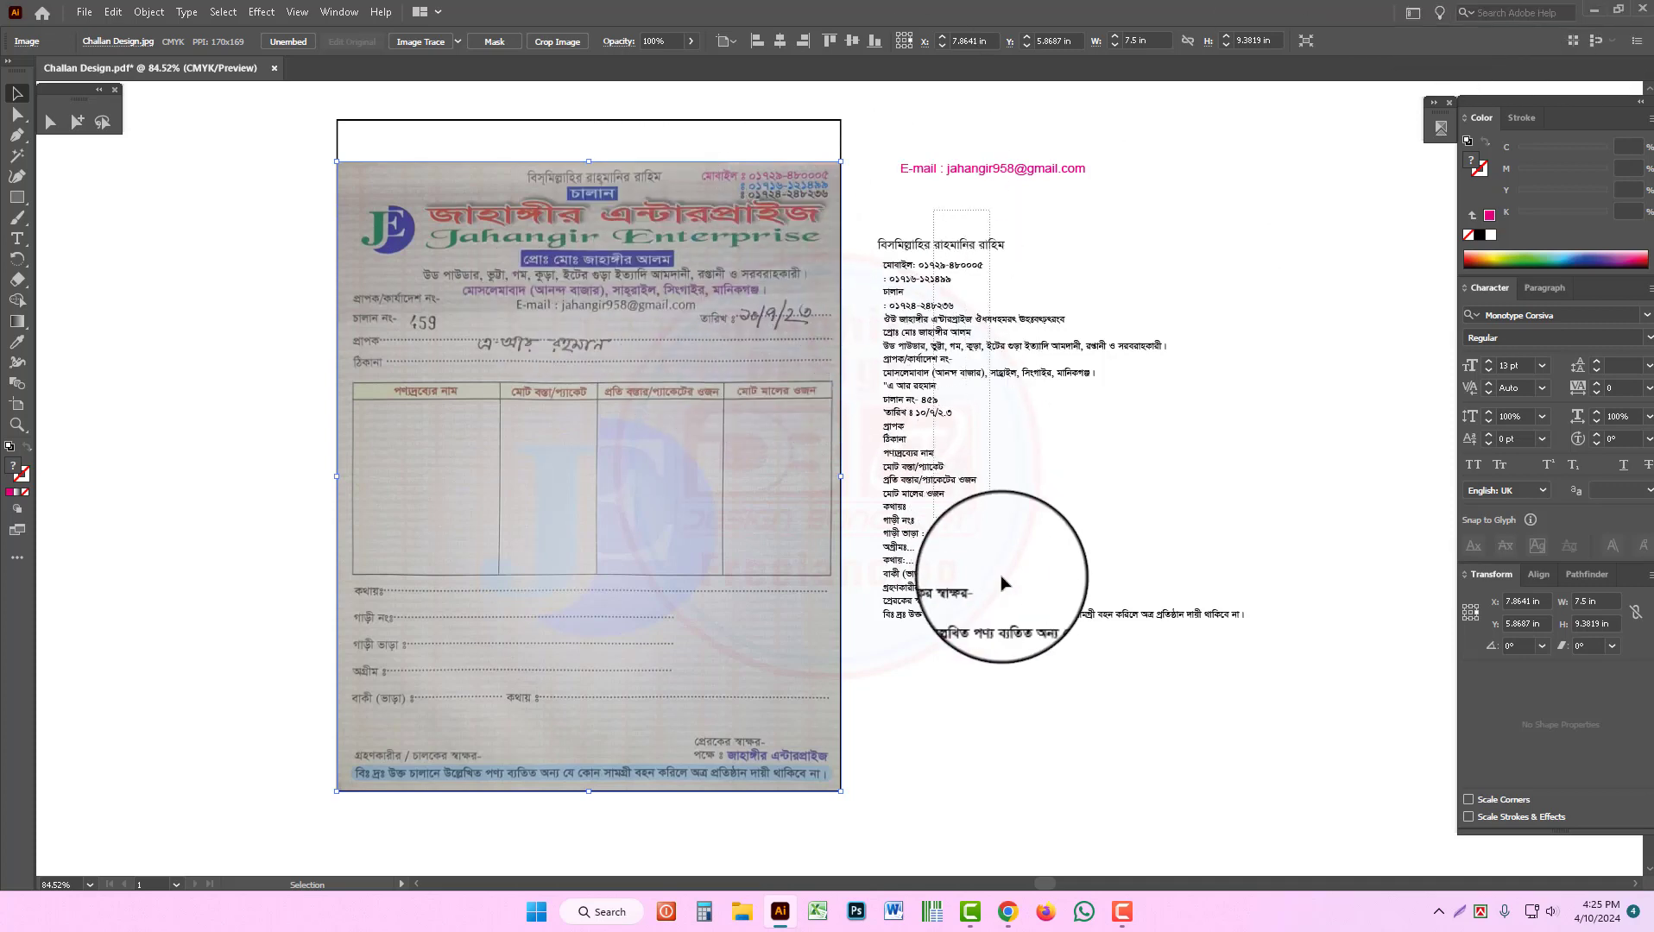
click(1071, 614)
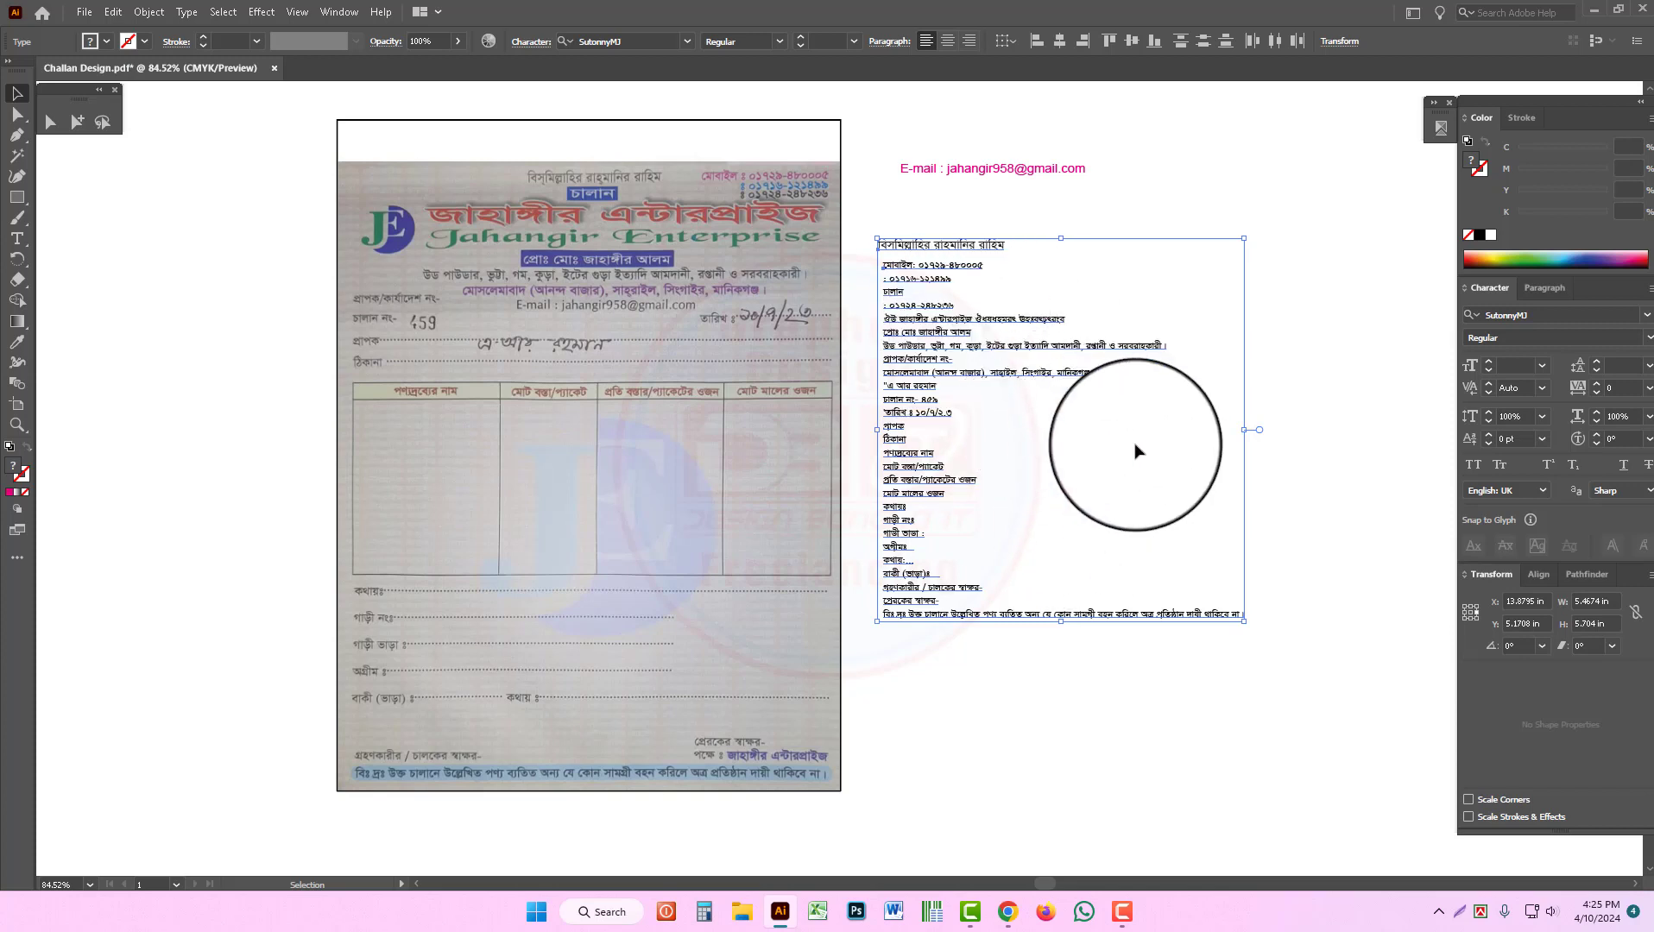
click(1136, 451)
Step: View the Challan Design image from the desktop in the photo viewer and close it
click(1596, 12)
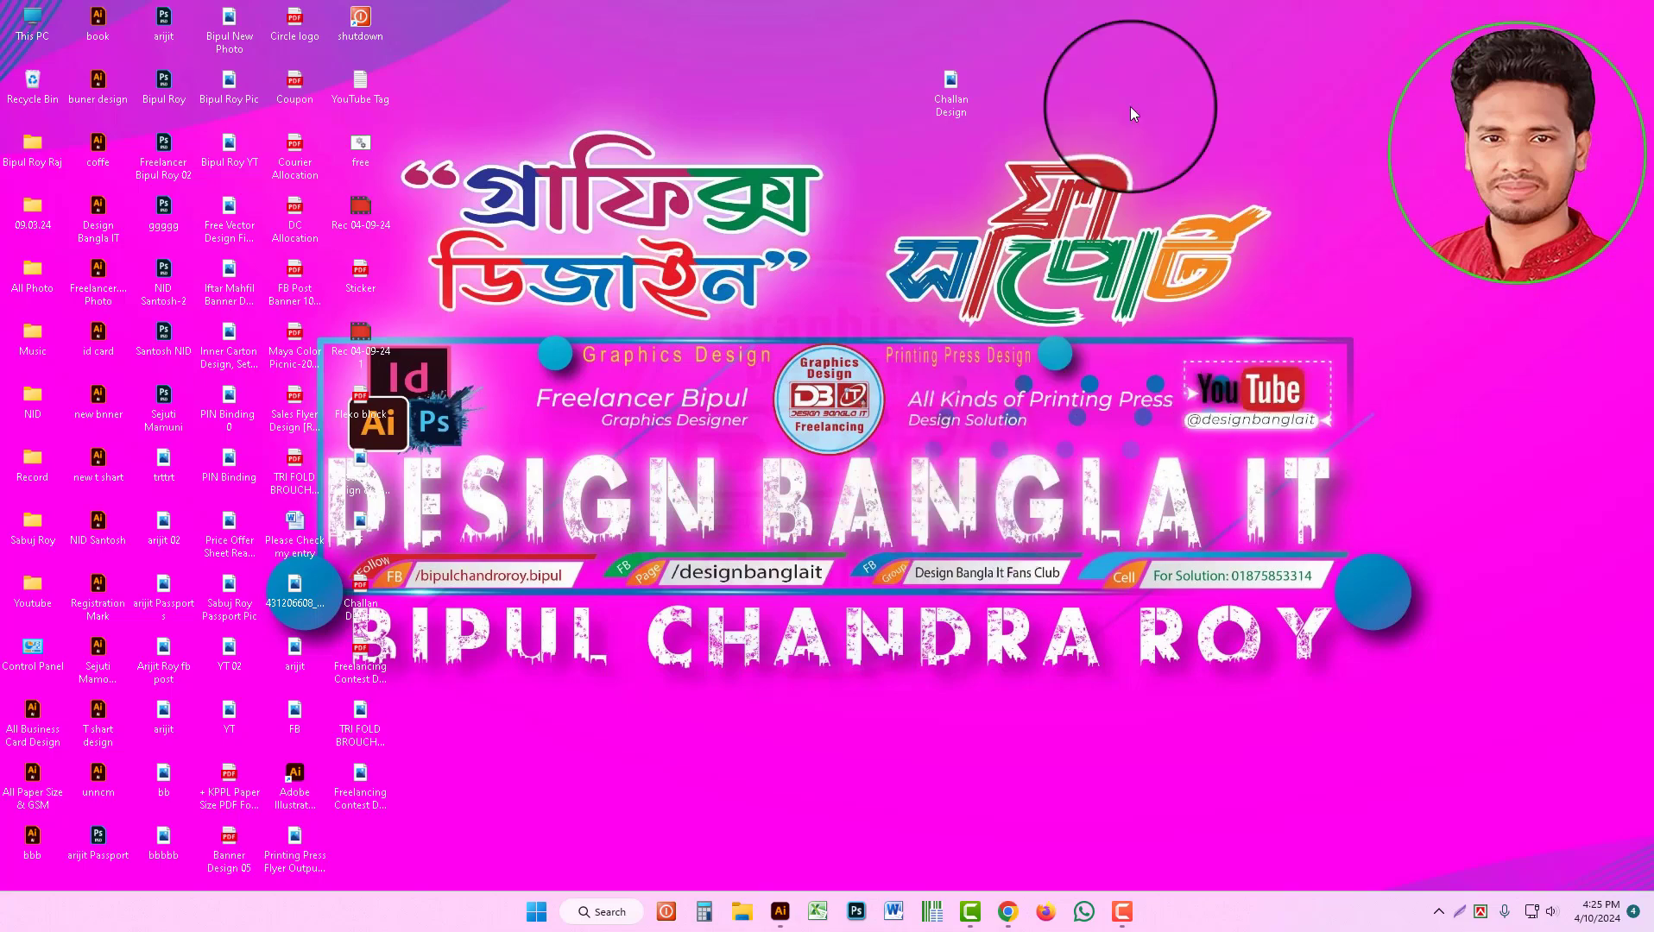
double_click(950, 87)
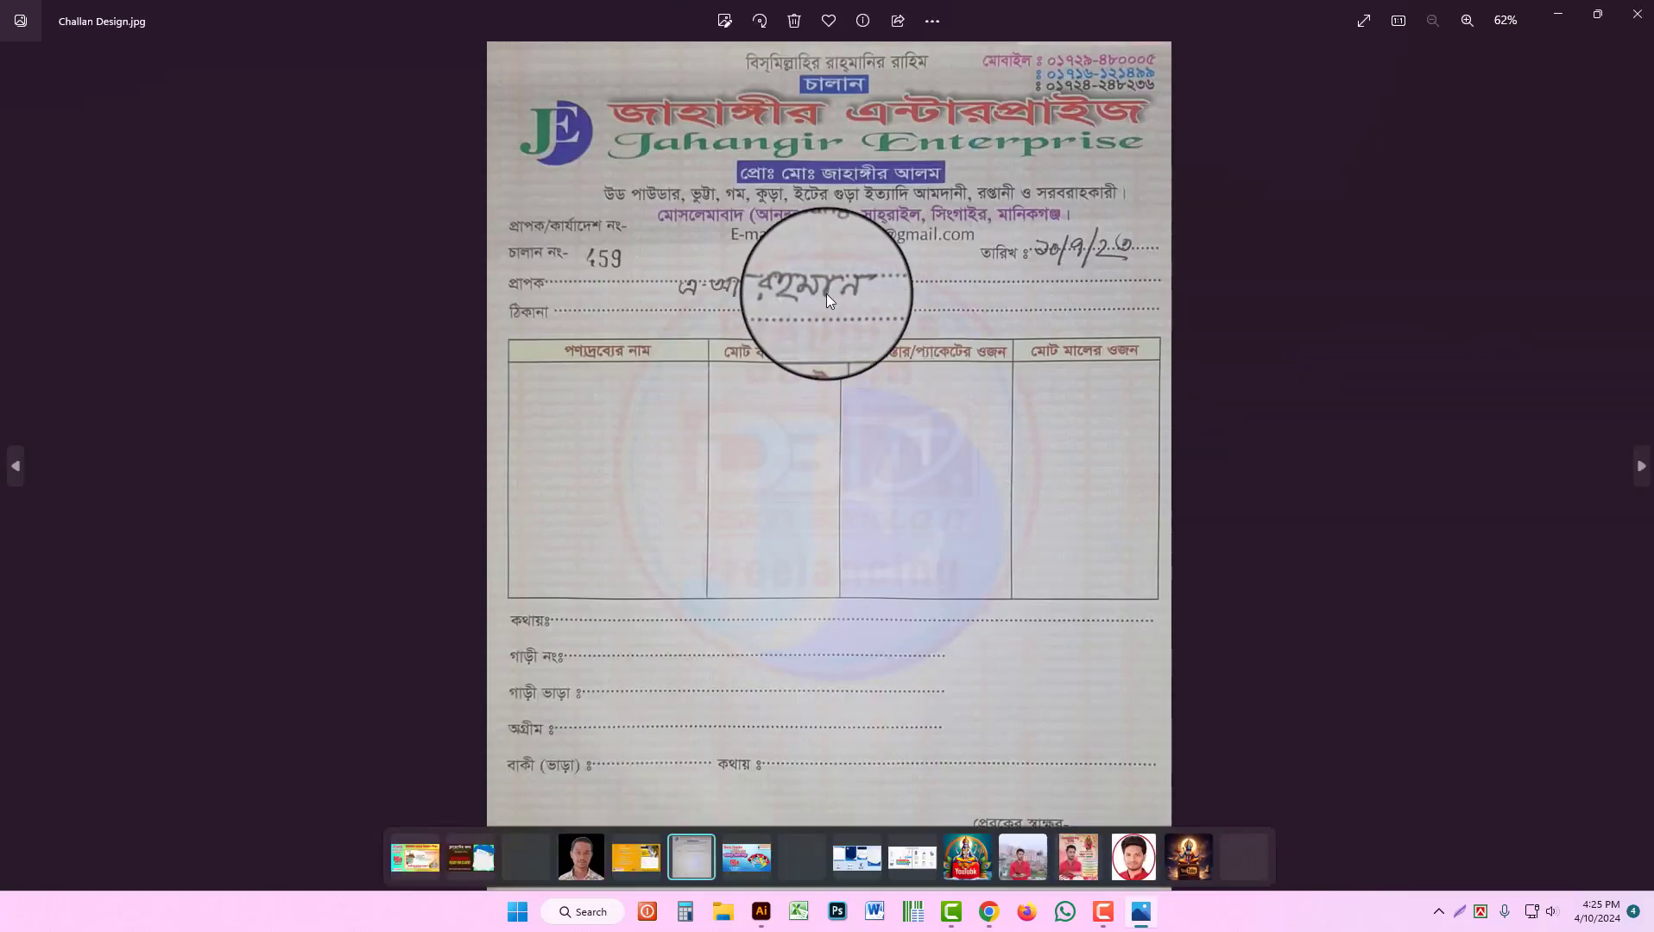
scroll(827, 292, up, 3)
scroll(828, 292, down, 3)
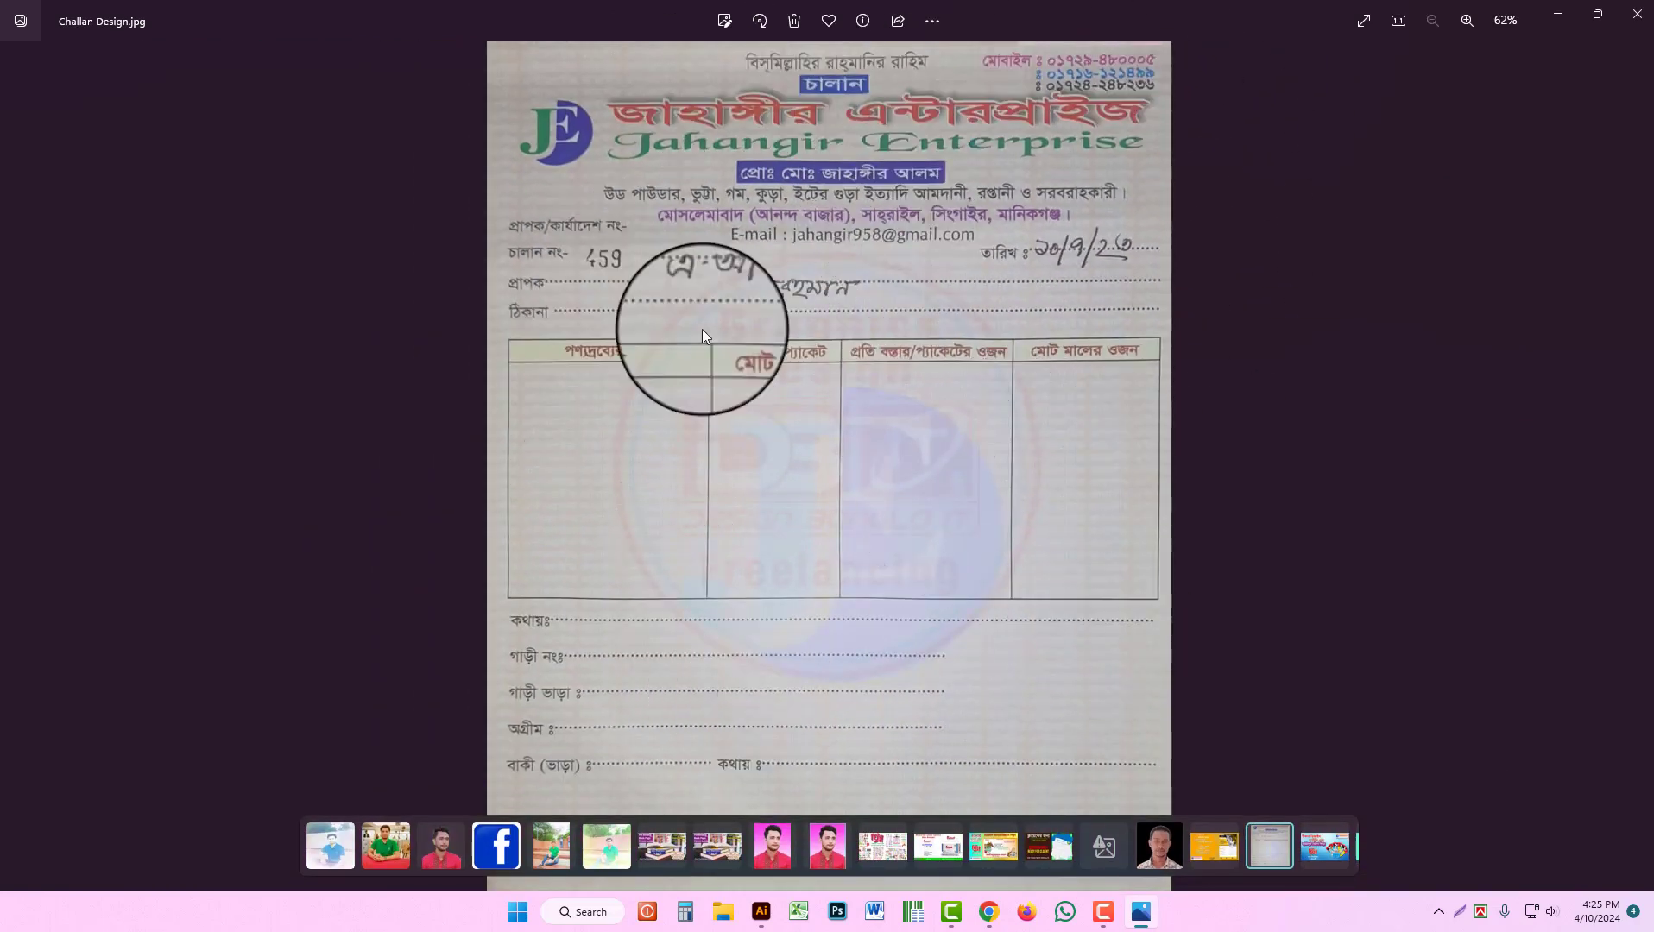
click(1648, 6)
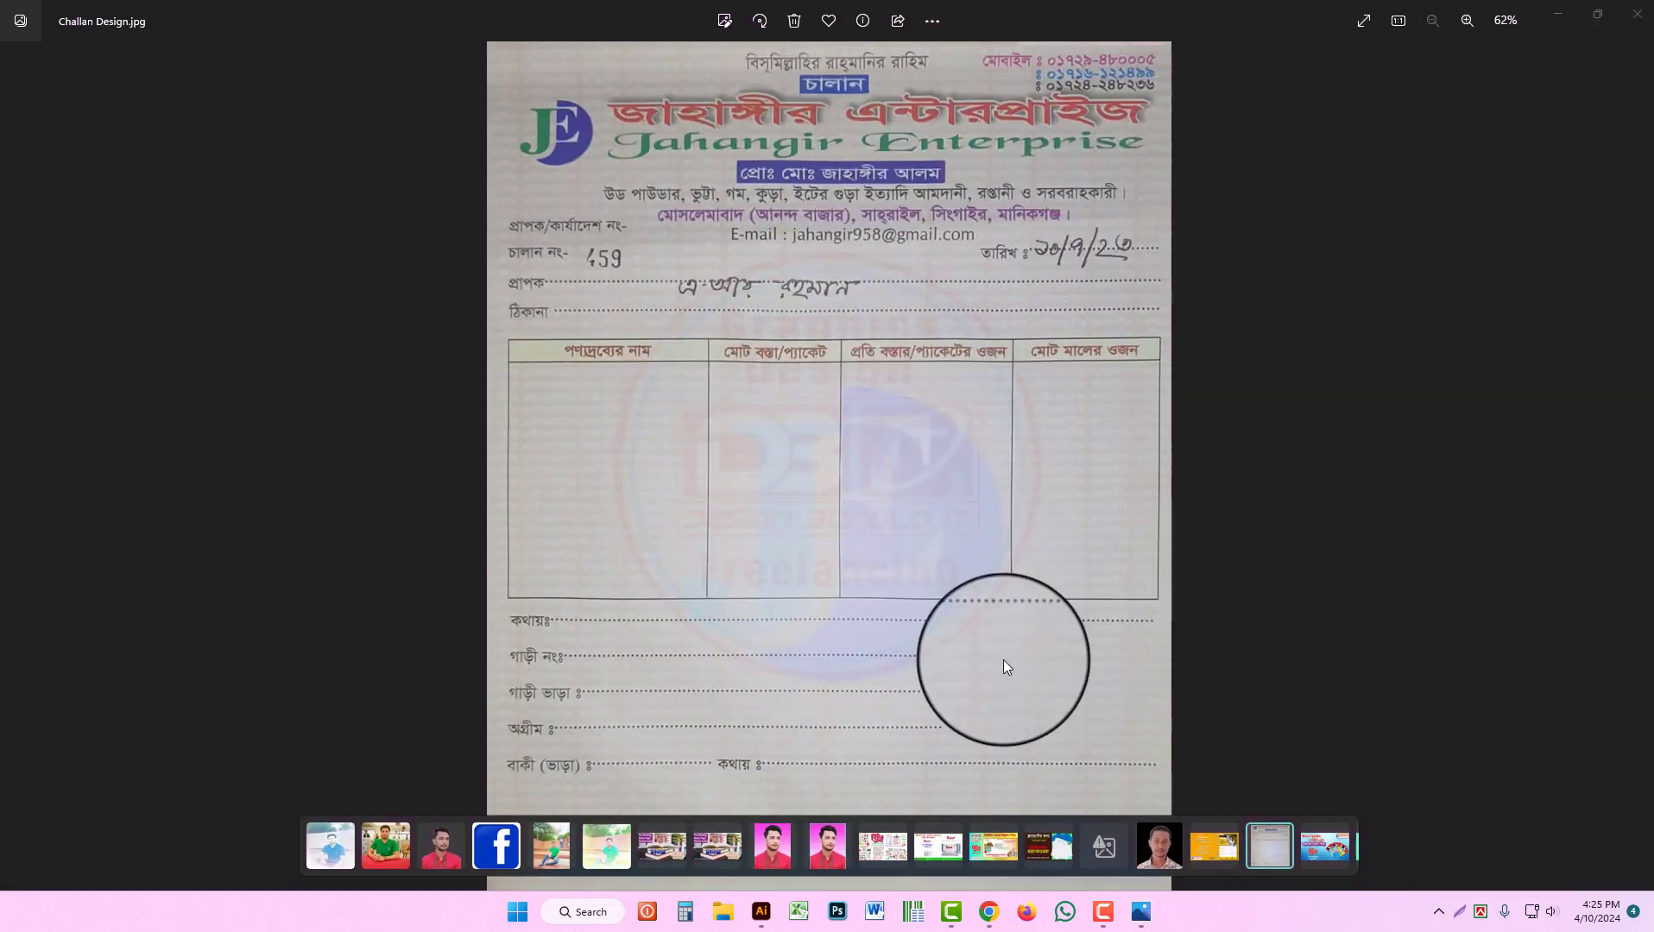
click(1644, 18)
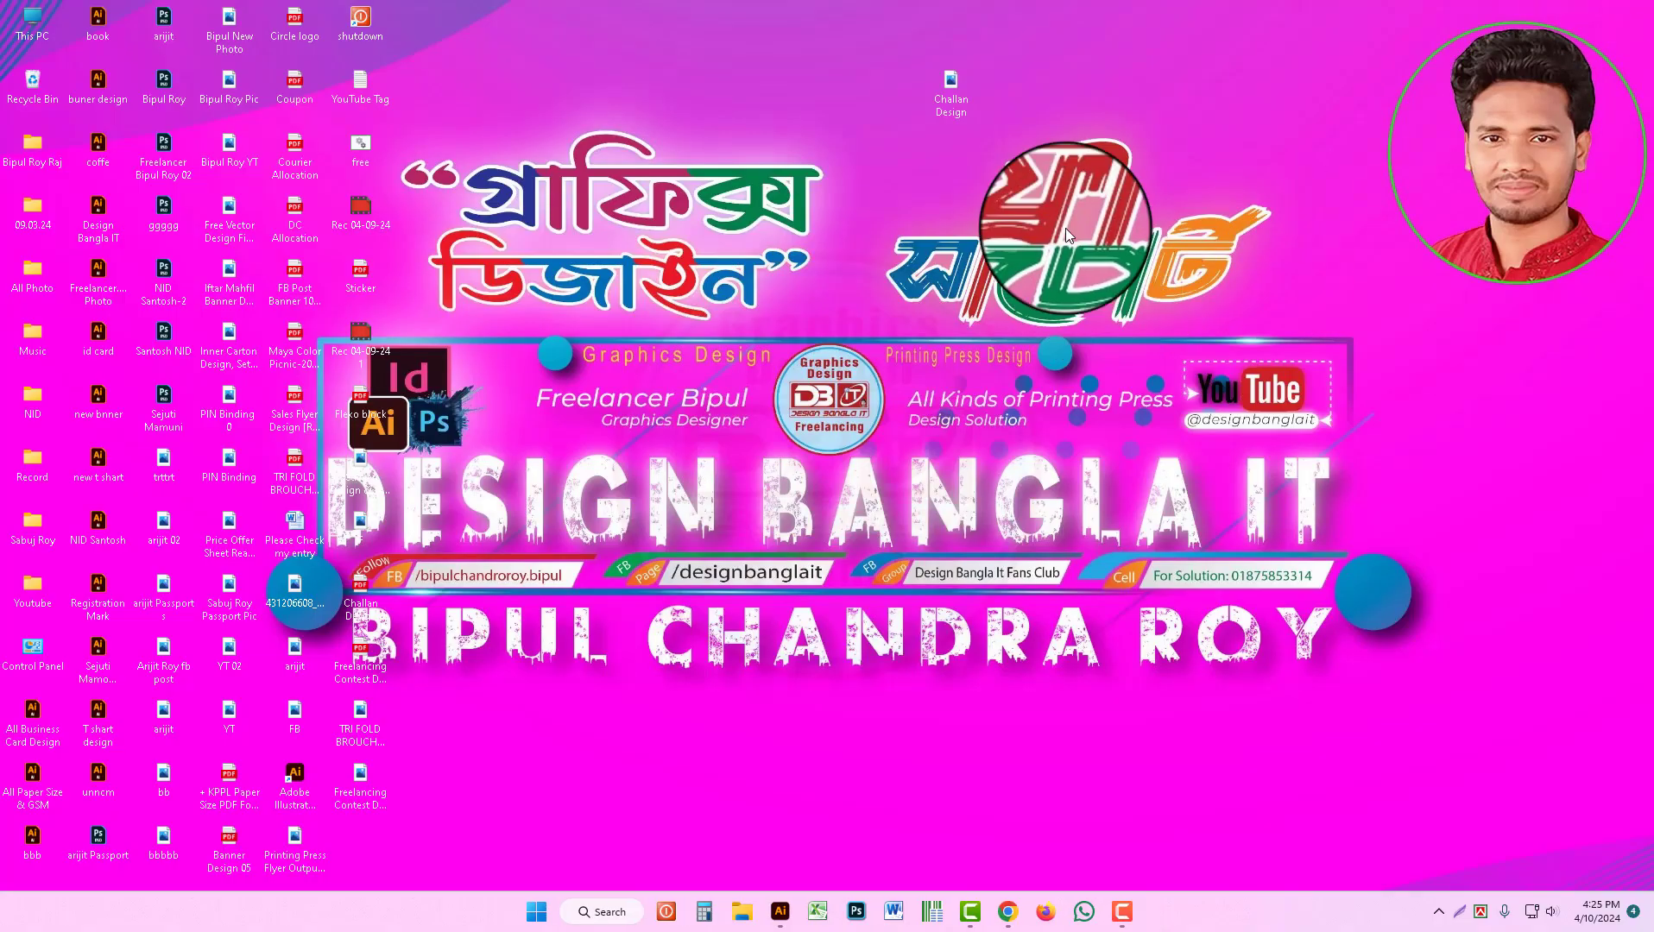
Step: Switch to Chrome and run a Google Lens image search in a new tab with the desktop's Challan Design image
click(1018, 921)
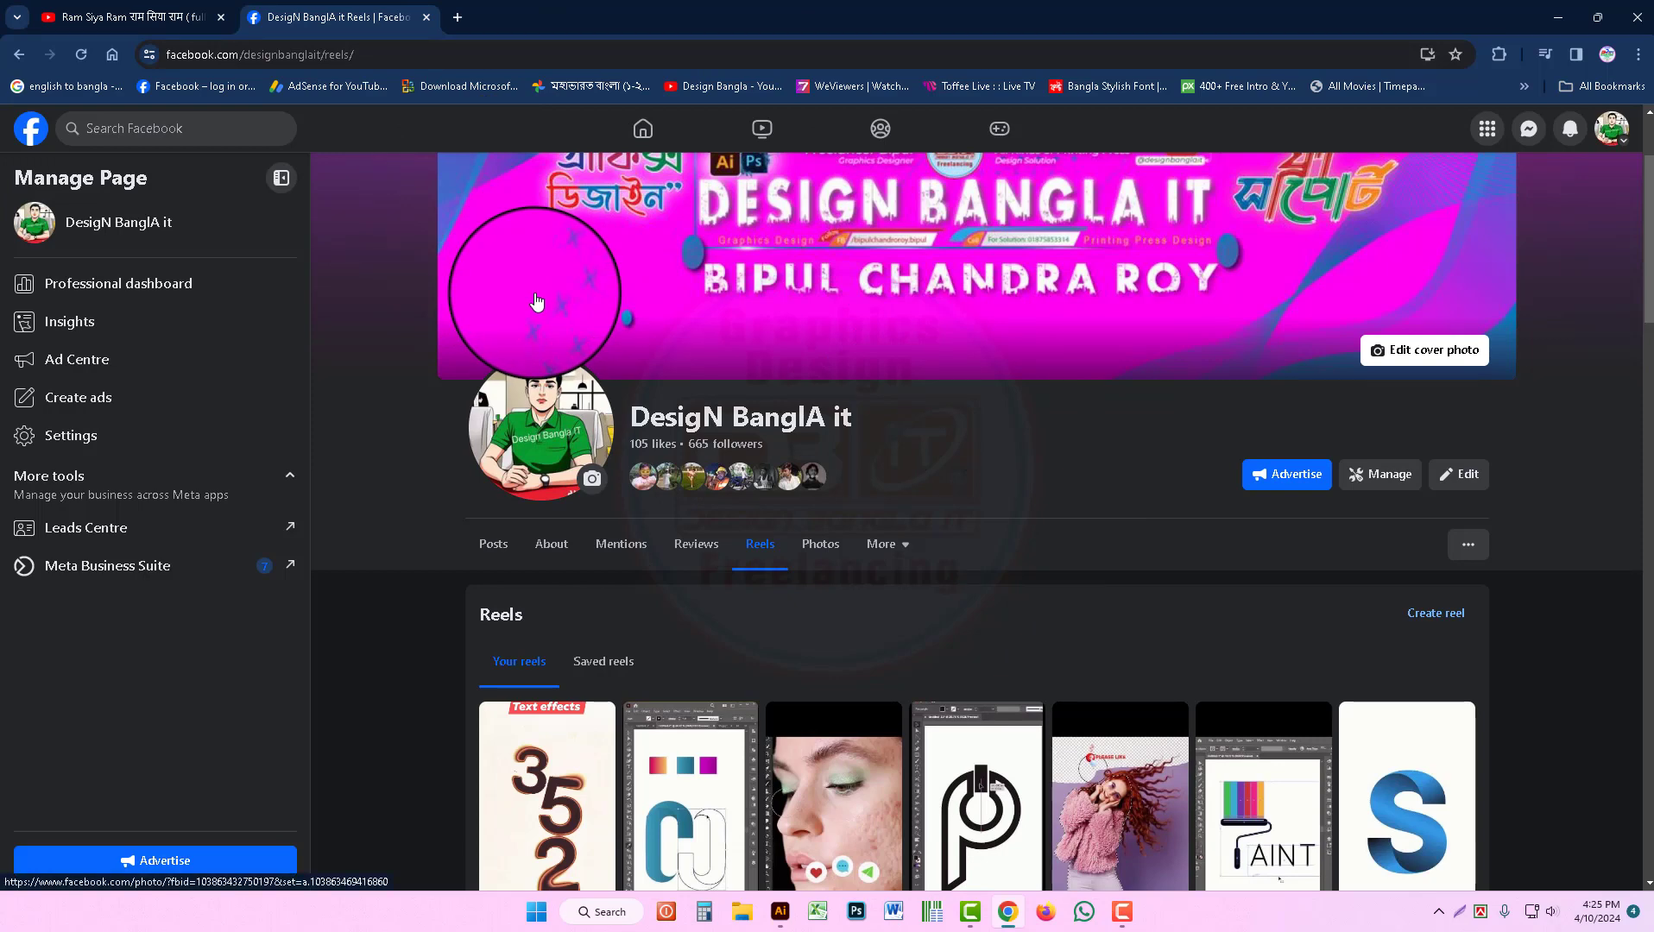
scroll(962, 573, up, 2)
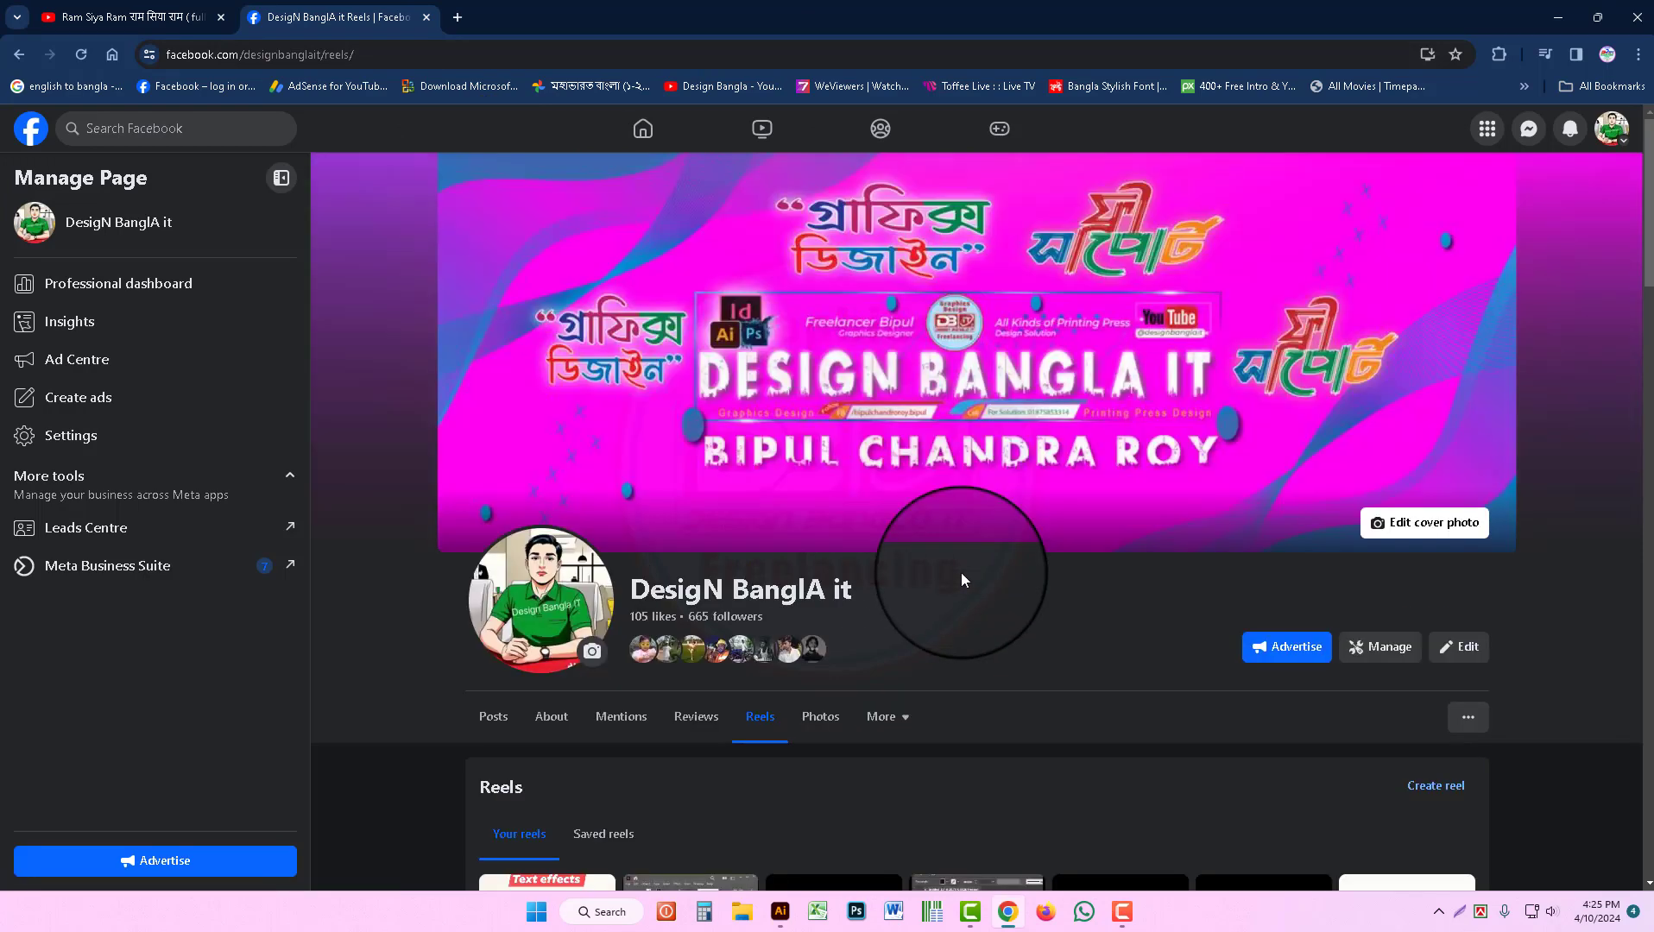
scroll(744, 603, down, 2)
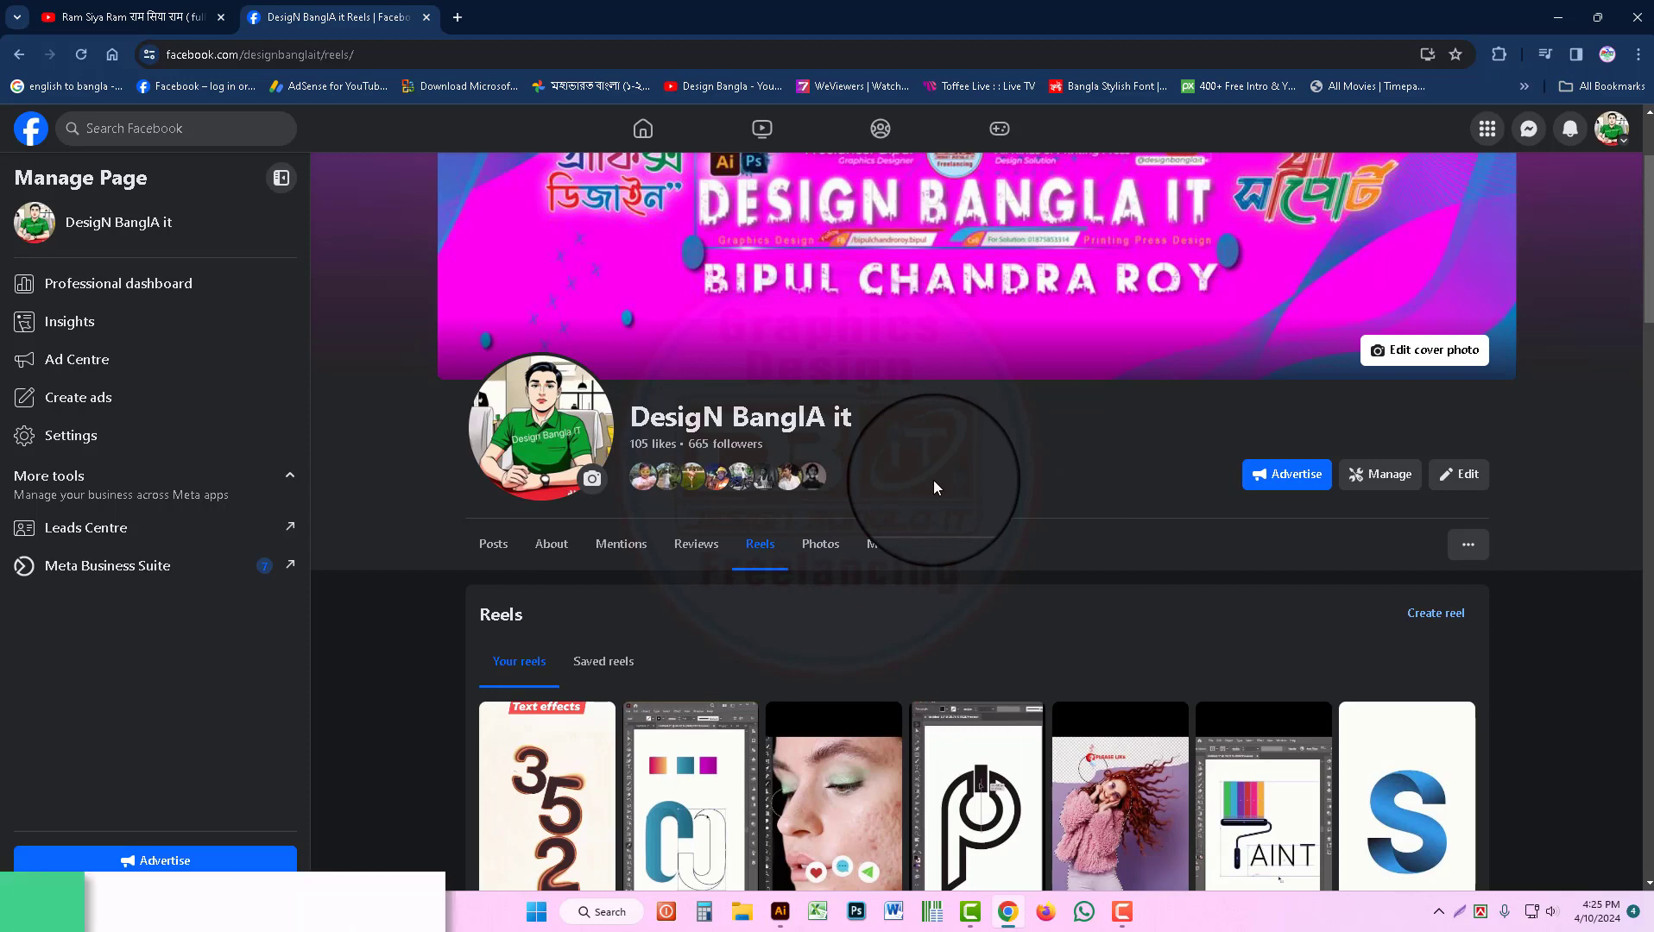
click(457, 17)
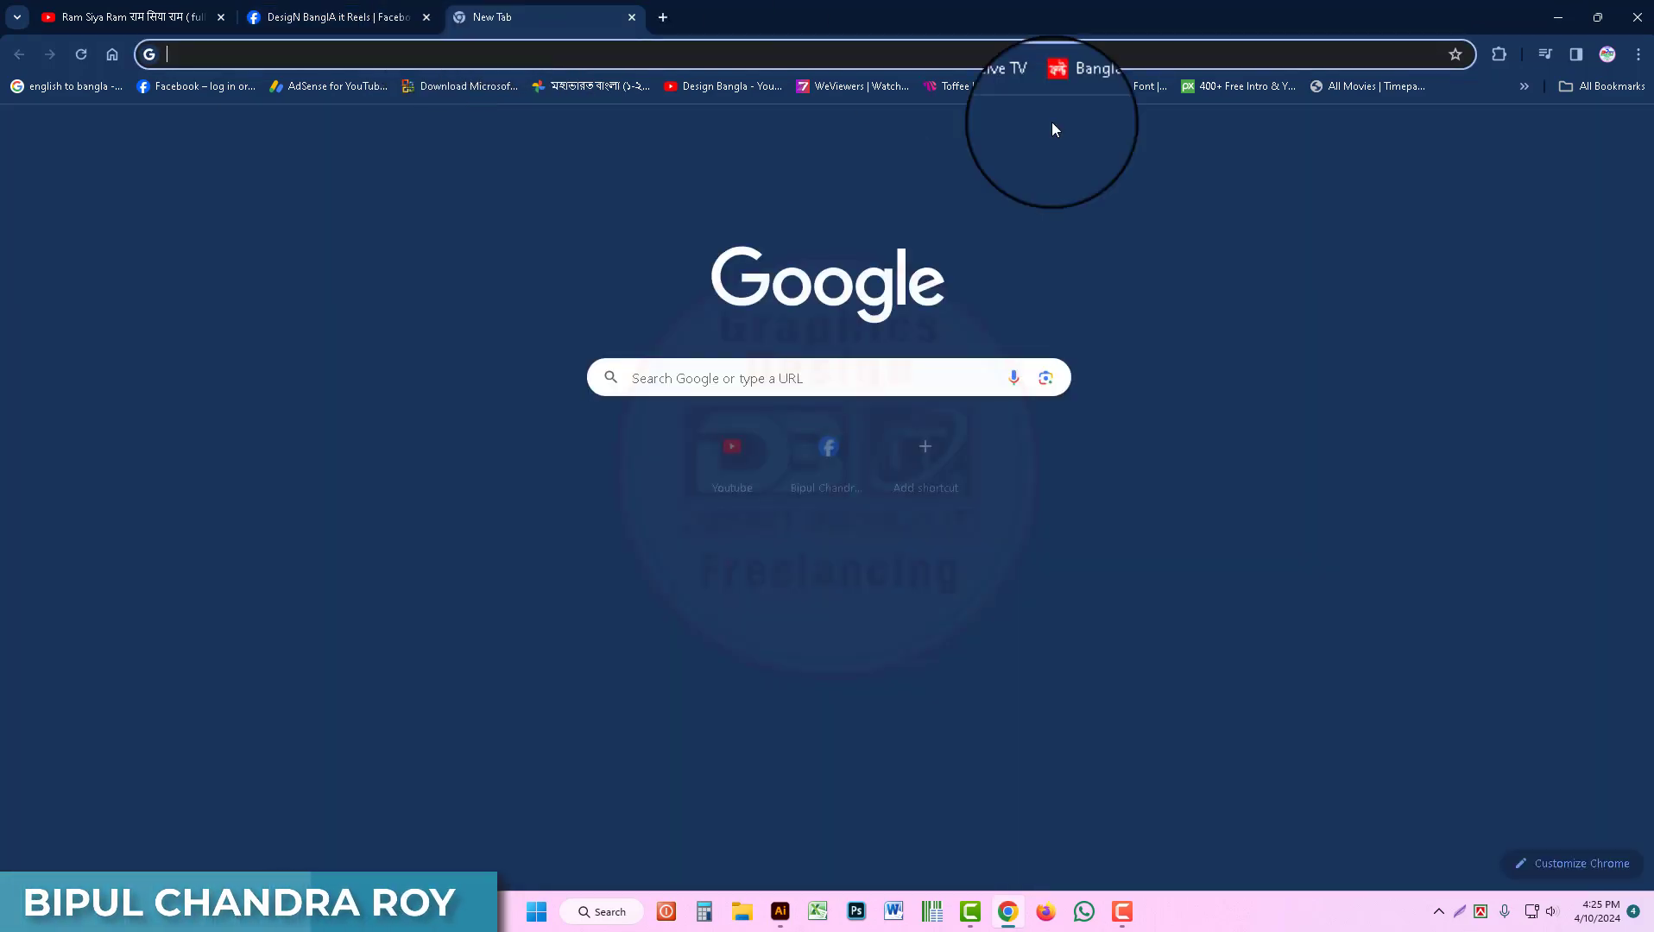
click(1045, 380)
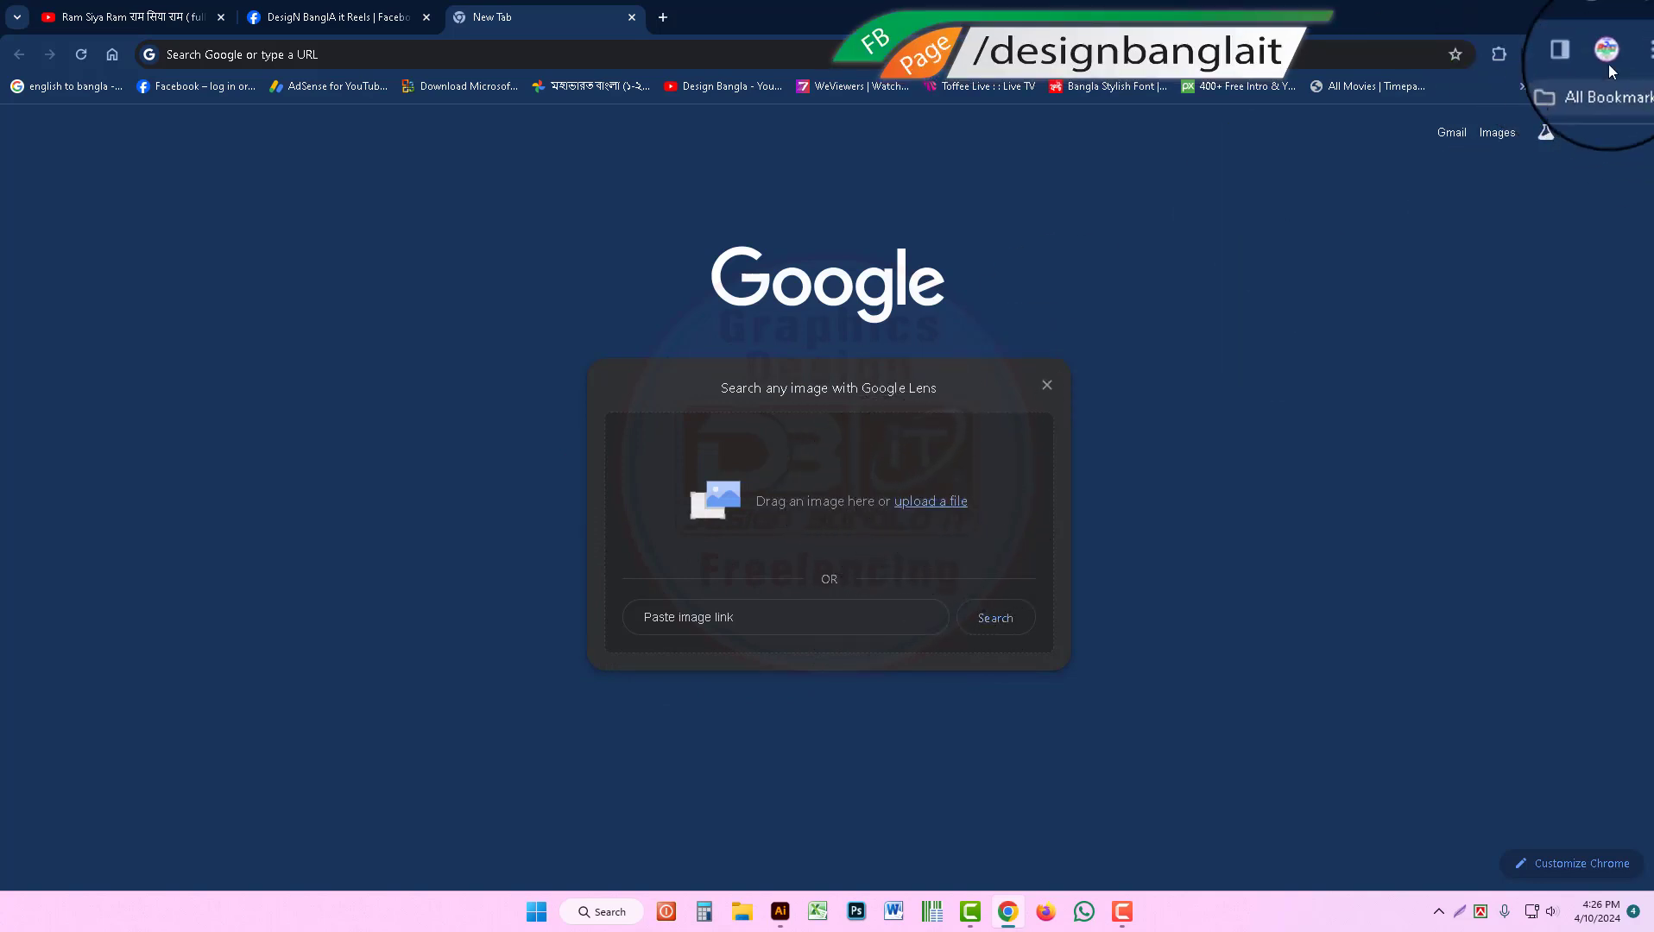
click(1558, 18)
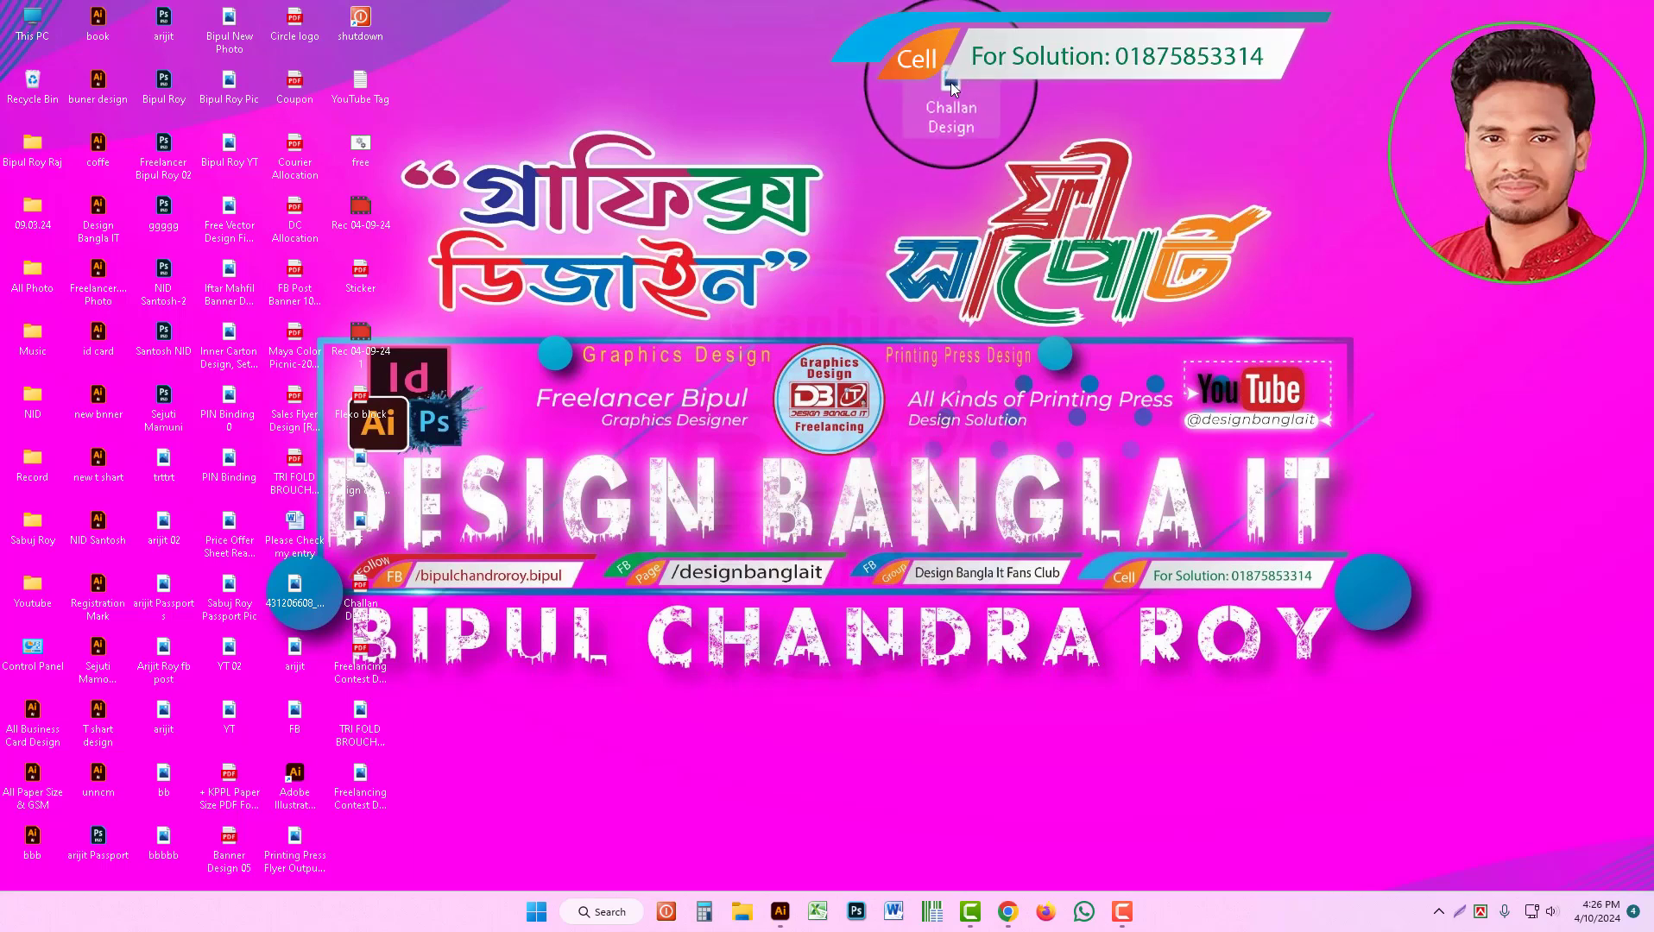
drag(950, 86, 913, 490)
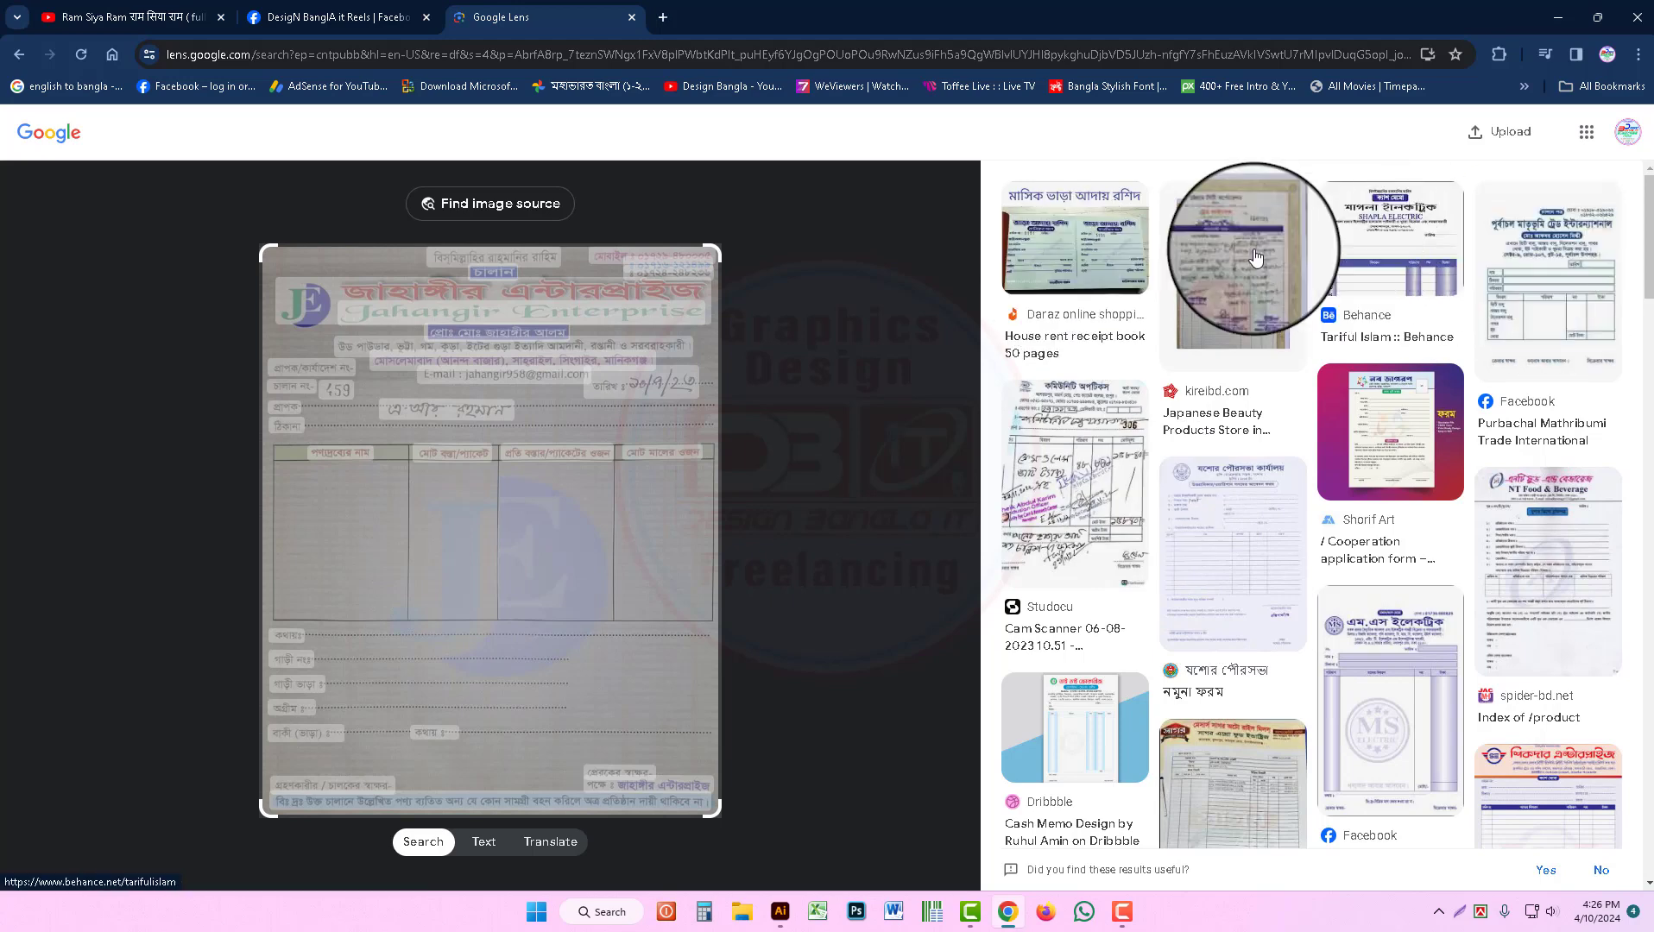
Step: Browse the visually similar results and select all recognized text of the challan image in text mode
scroll(1410, 686, down, 5)
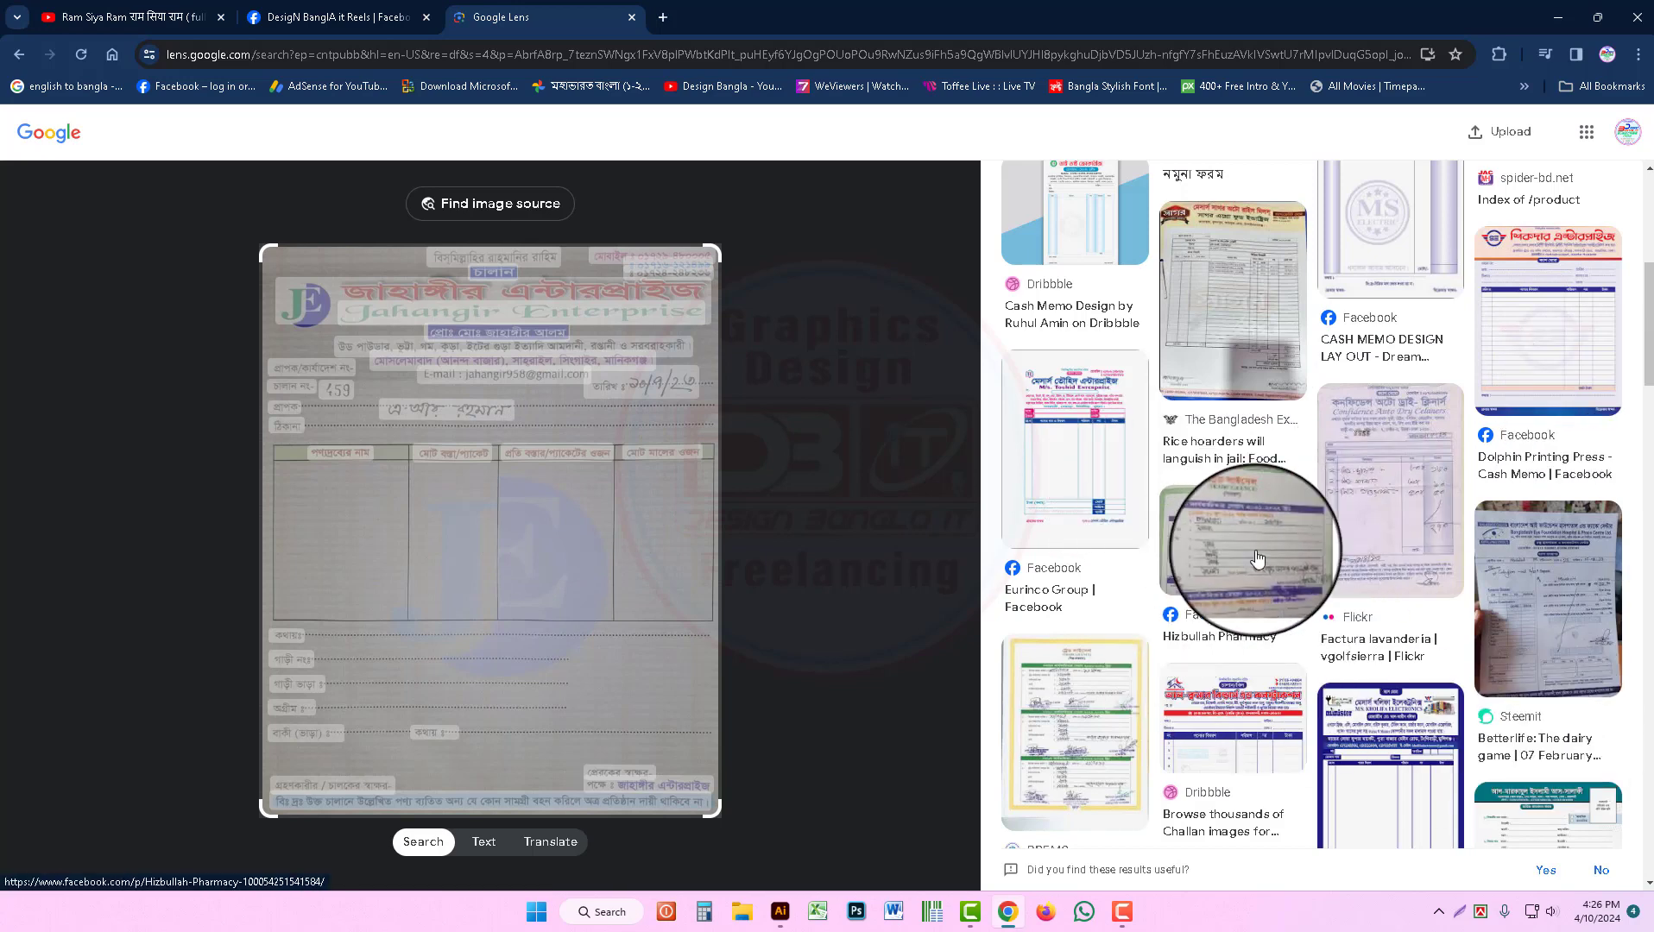
scroll(1431, 578, down, 5)
scroll(1434, 579, up, 11)
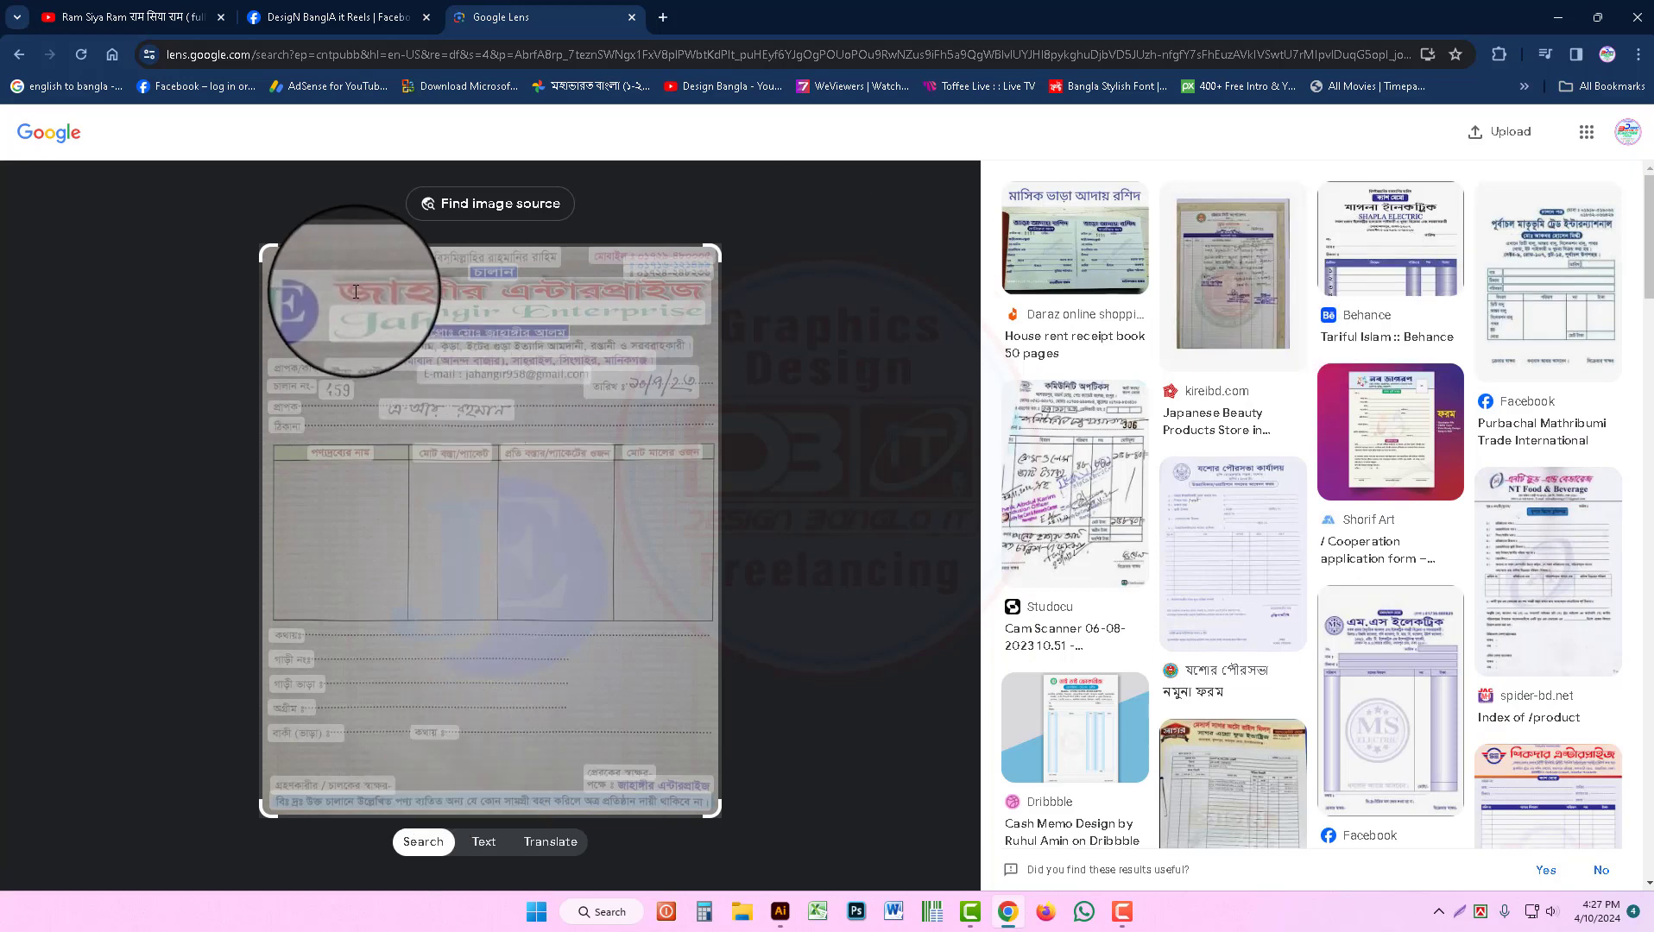
click(494, 295)
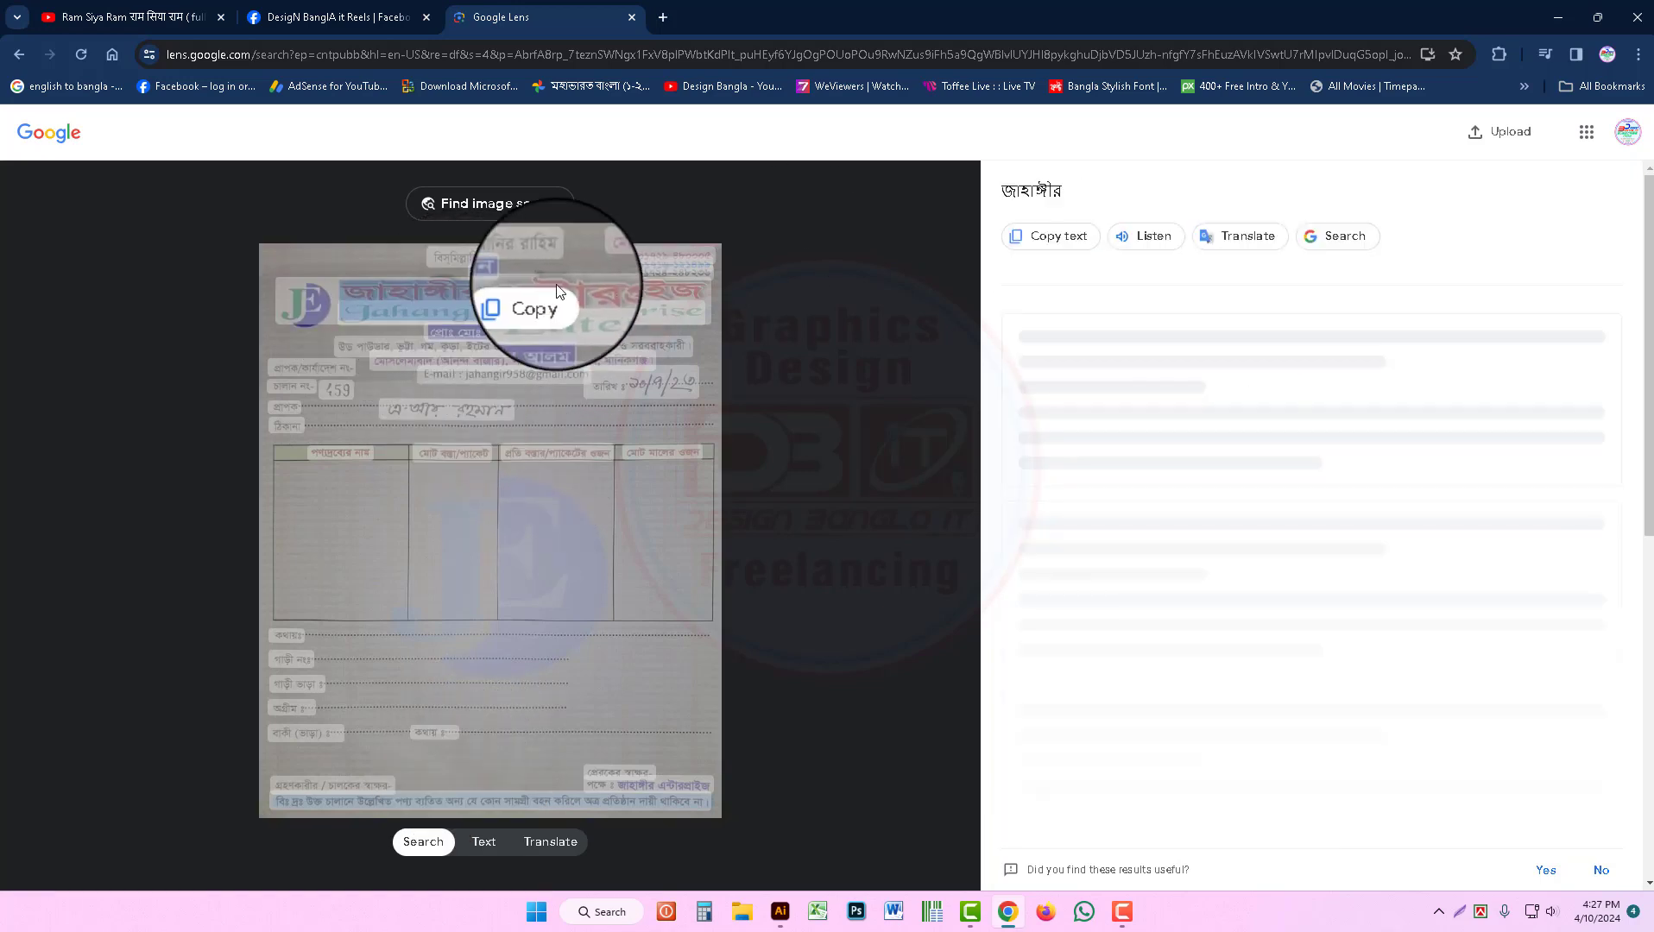
click(575, 298)
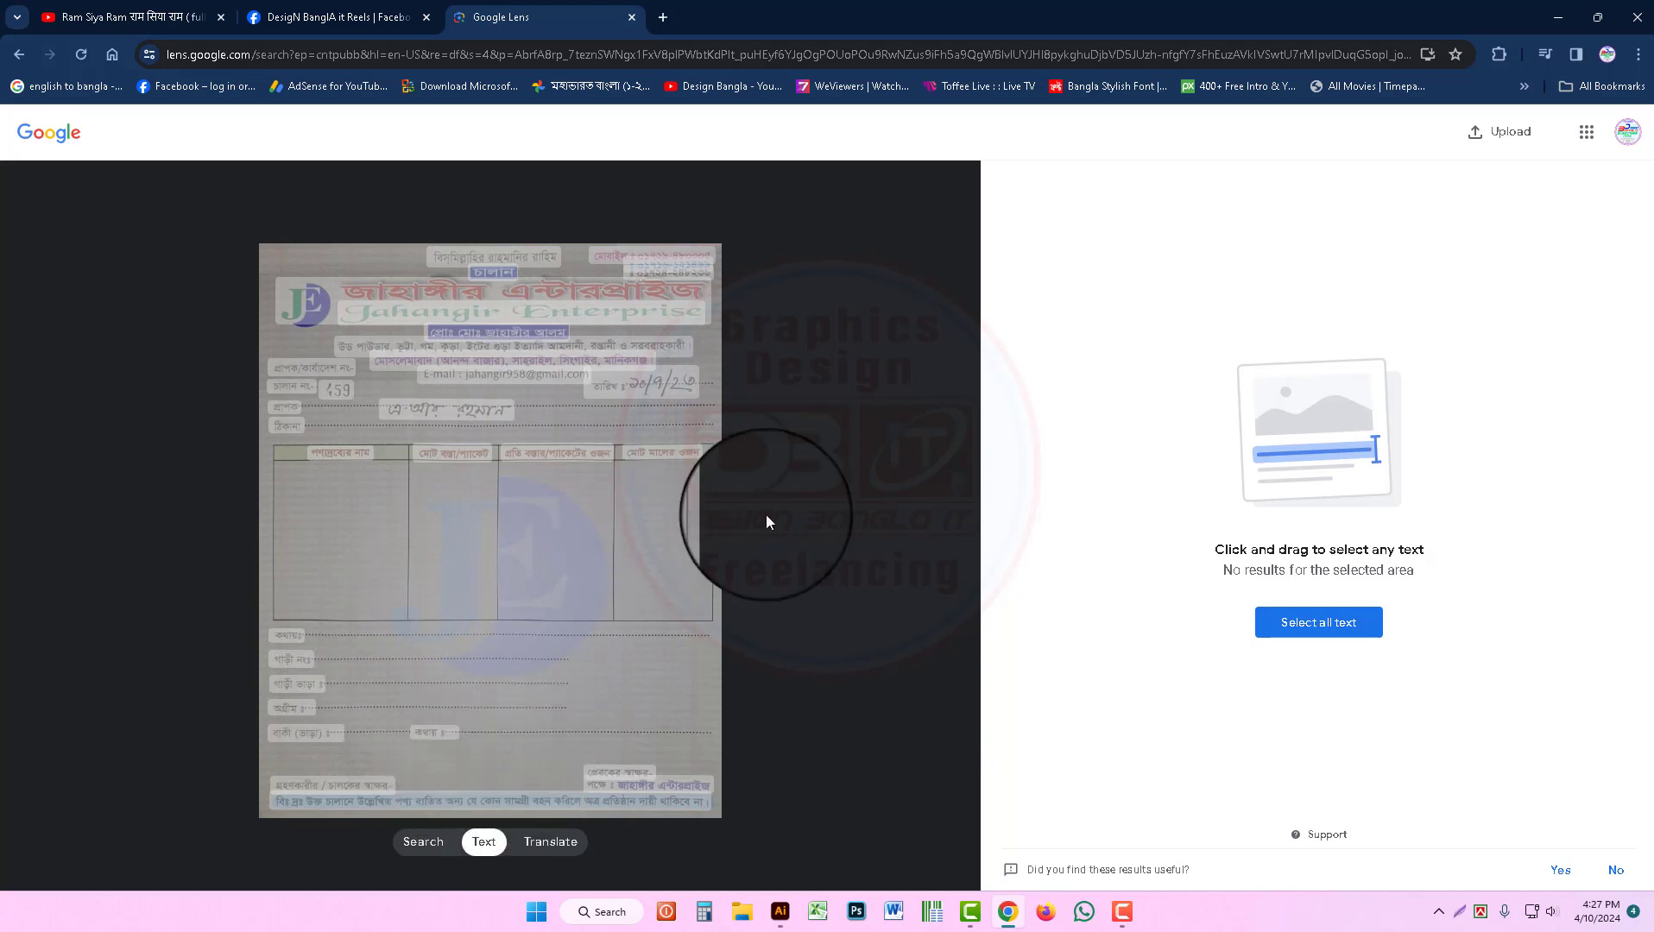
click(1325, 632)
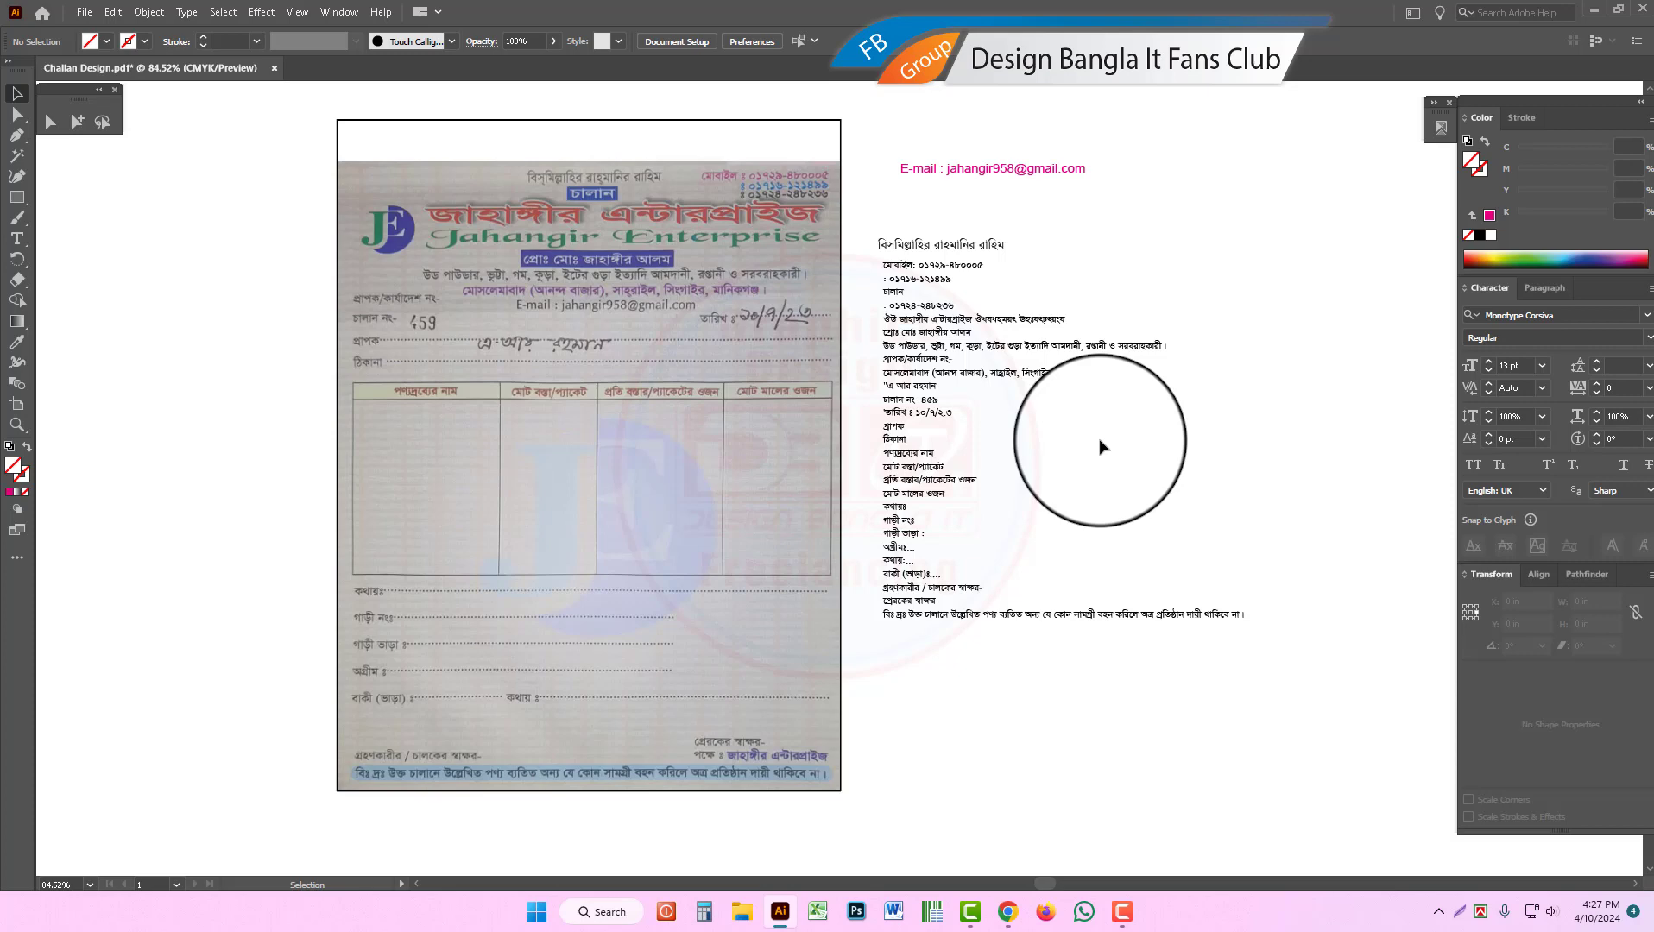
Step: Switch to Illustrator, try out the copied challan text beside the existing text block, and delete it
alt+click(1081, 588)
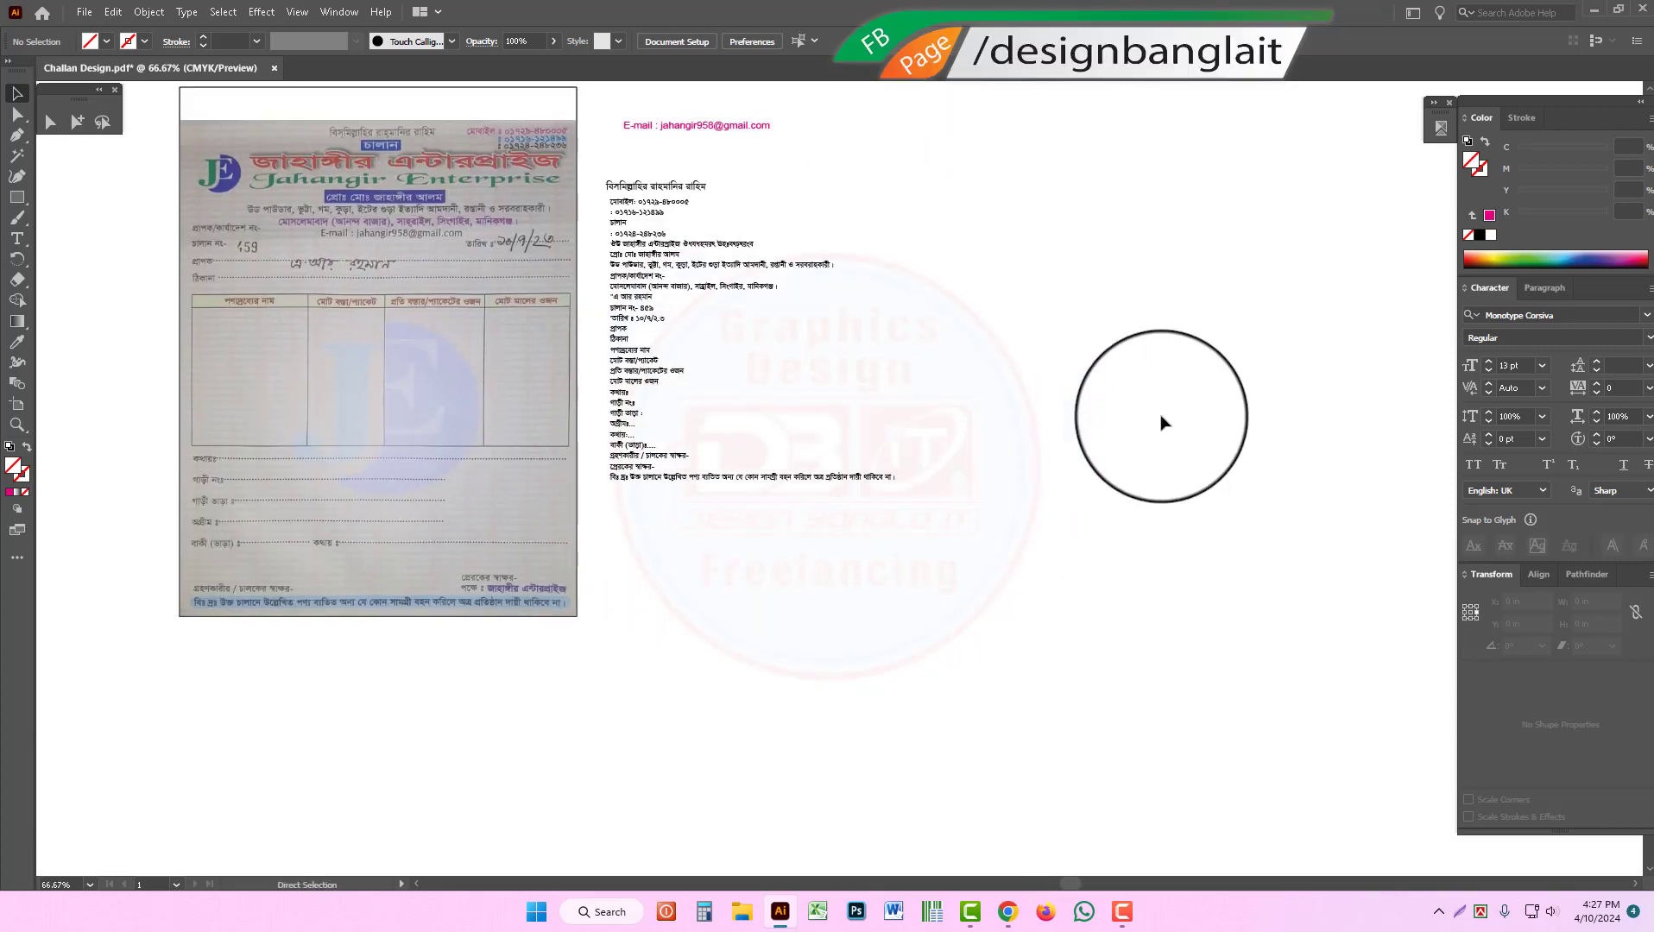
key(ctrl+v)
drag(881, 428, 1235, 484)
click(999, 250)
drag(631, 231, 738, 367)
mouse_move(1259, 544)
mouse_down()
mouse_move(1074, 387)
mouse_move(1047, 251)
mouse_move(1070, 213)
mouse_up()
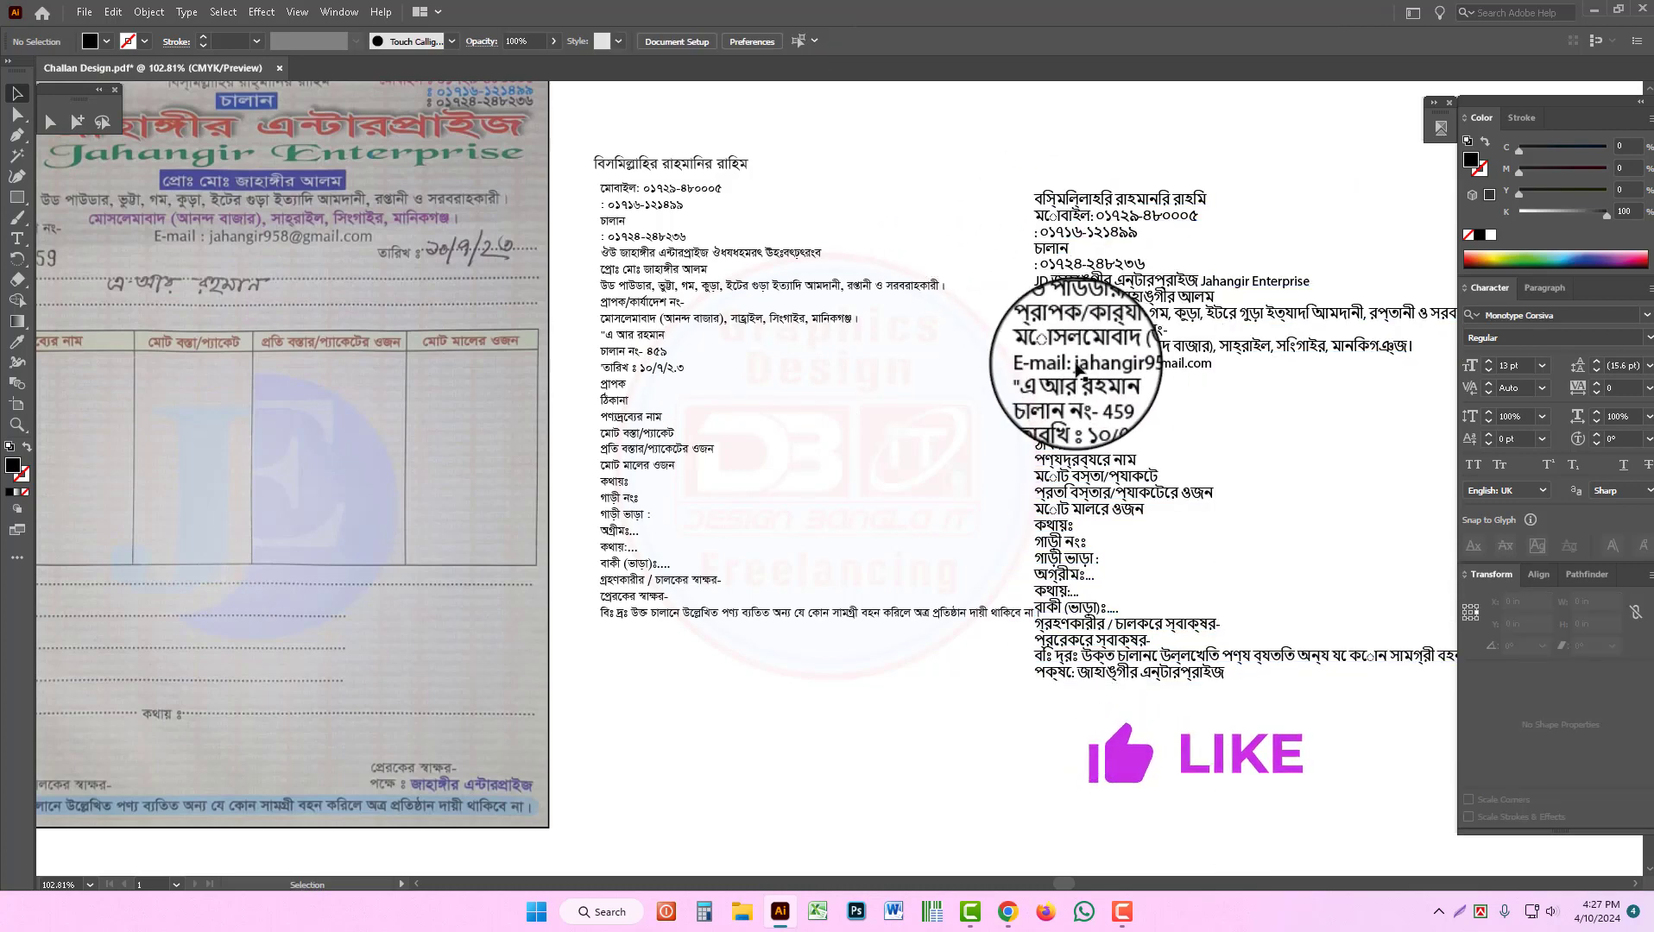
key(ctrl+minus)
key(ctrl+minus)
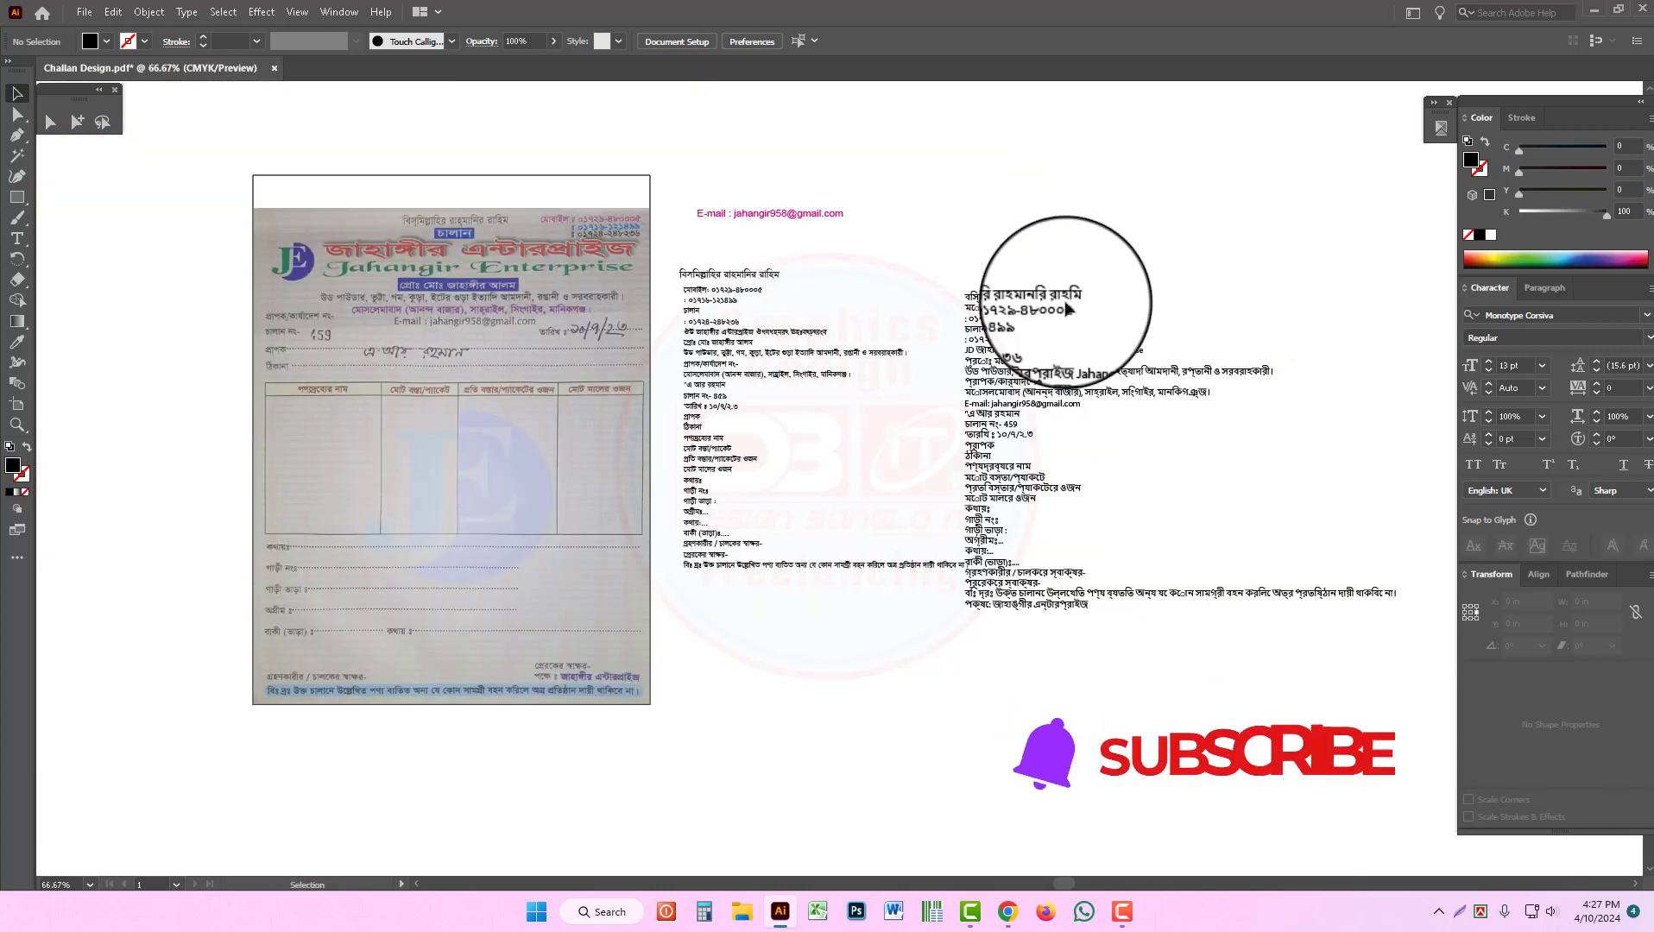
click(1095, 382)
key(Delete)
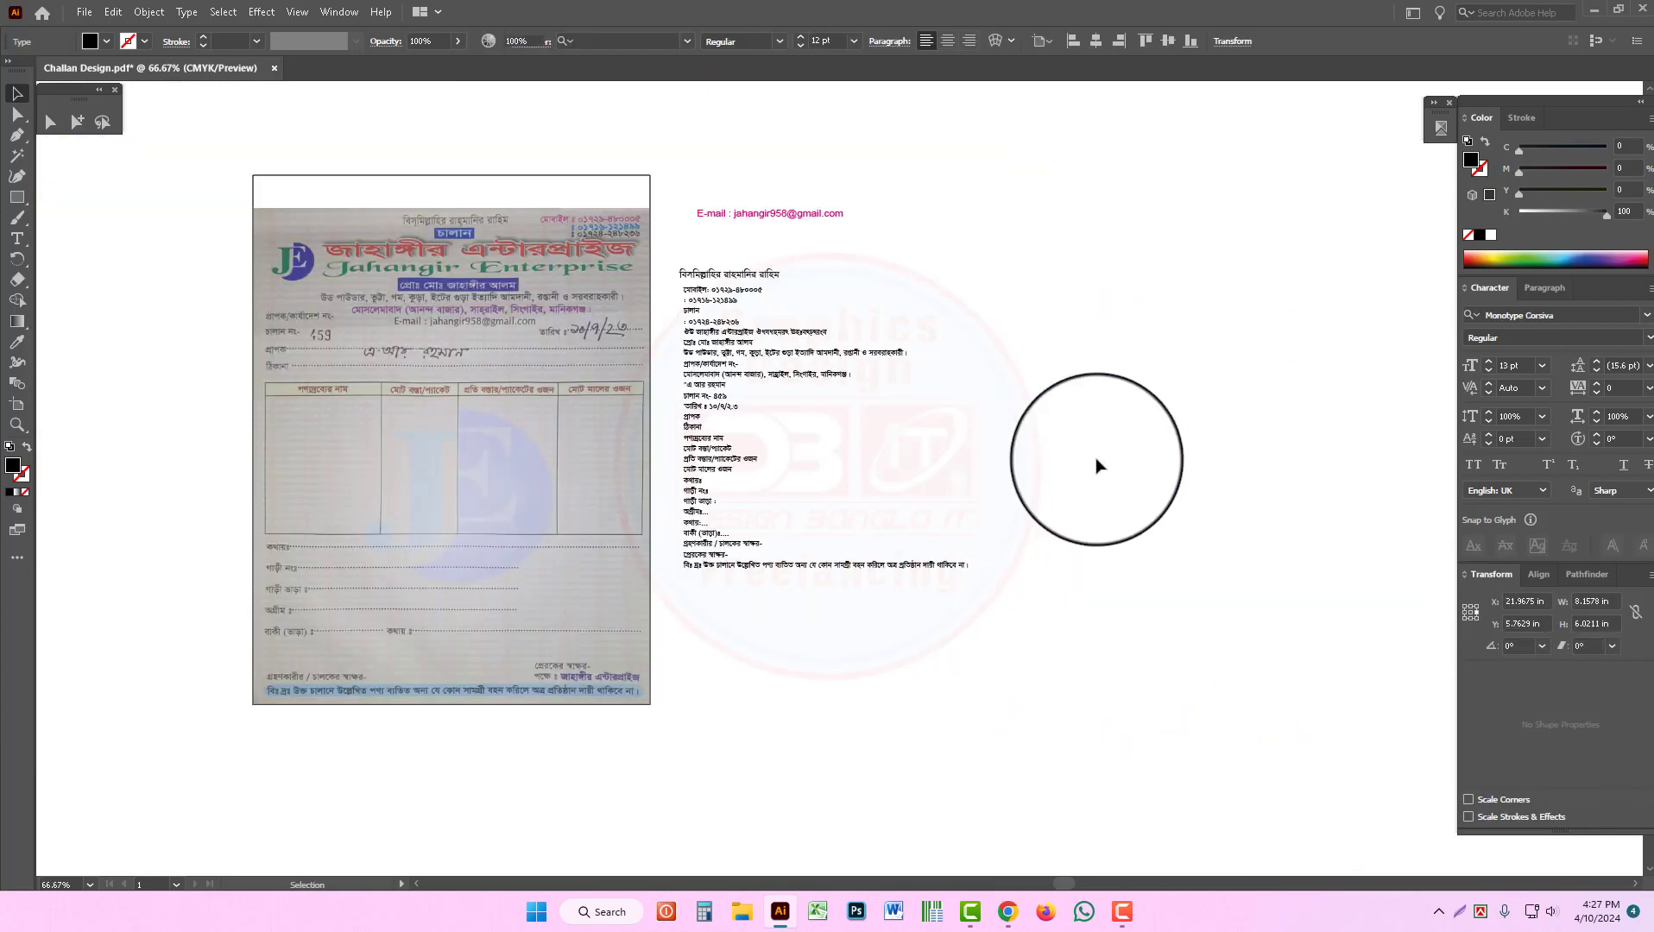
Step: Switch back to Chrome, search Google for "unicode to bijoy" in a new tab and open the banglaconverter.org converter
click(1011, 913)
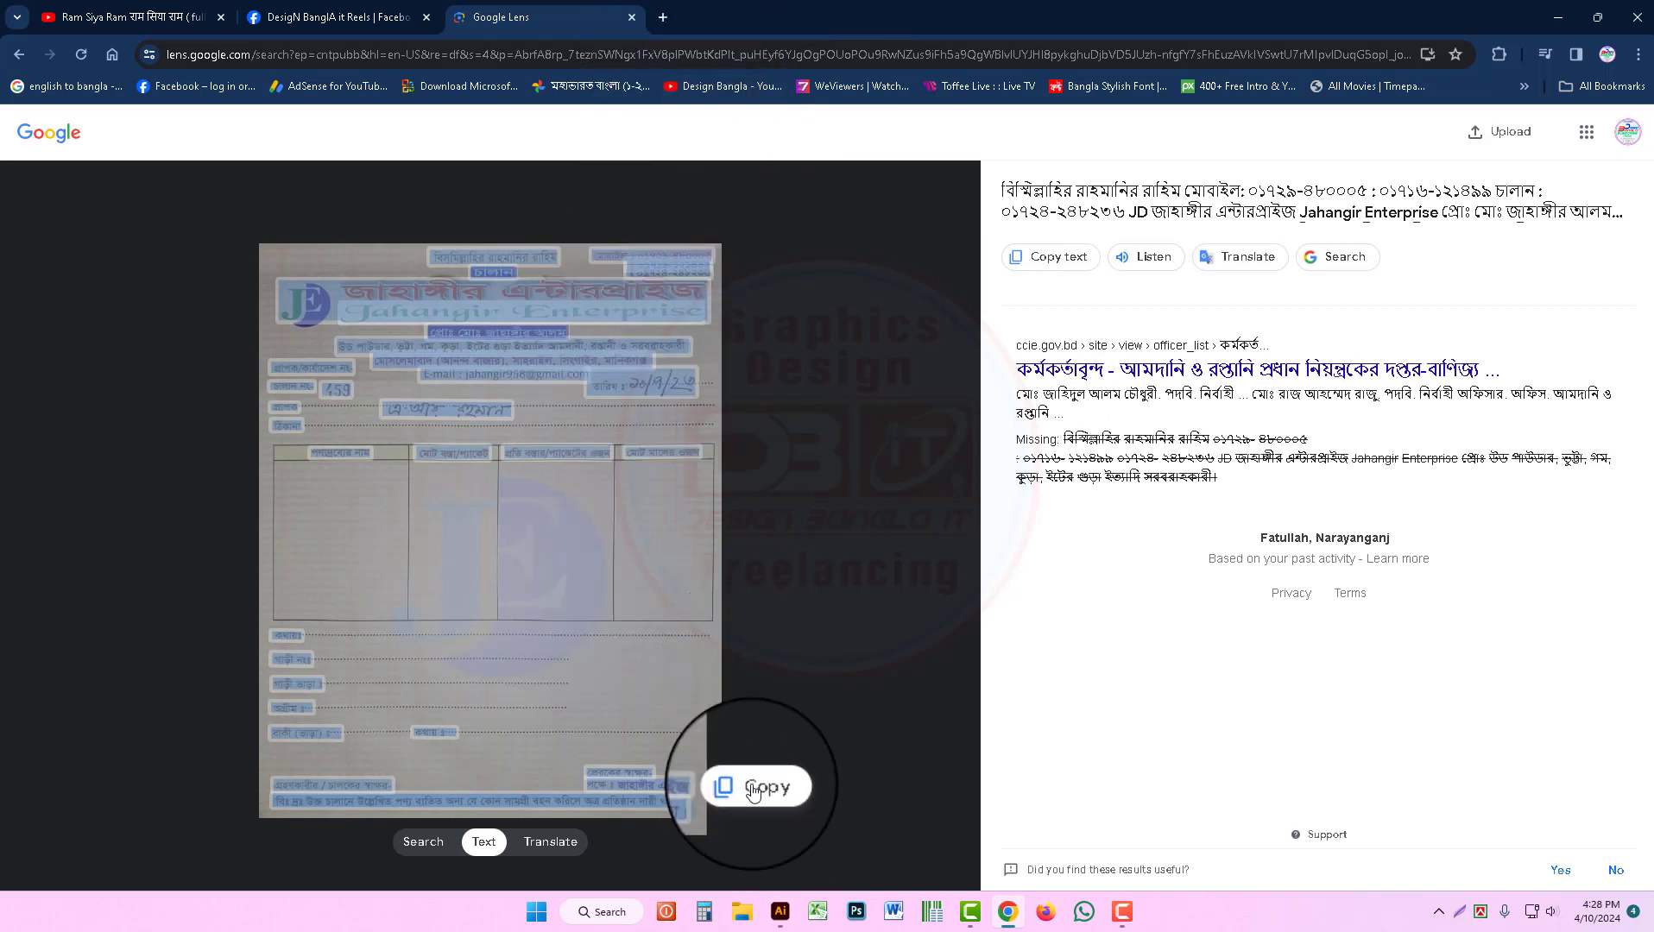
click(663, 17)
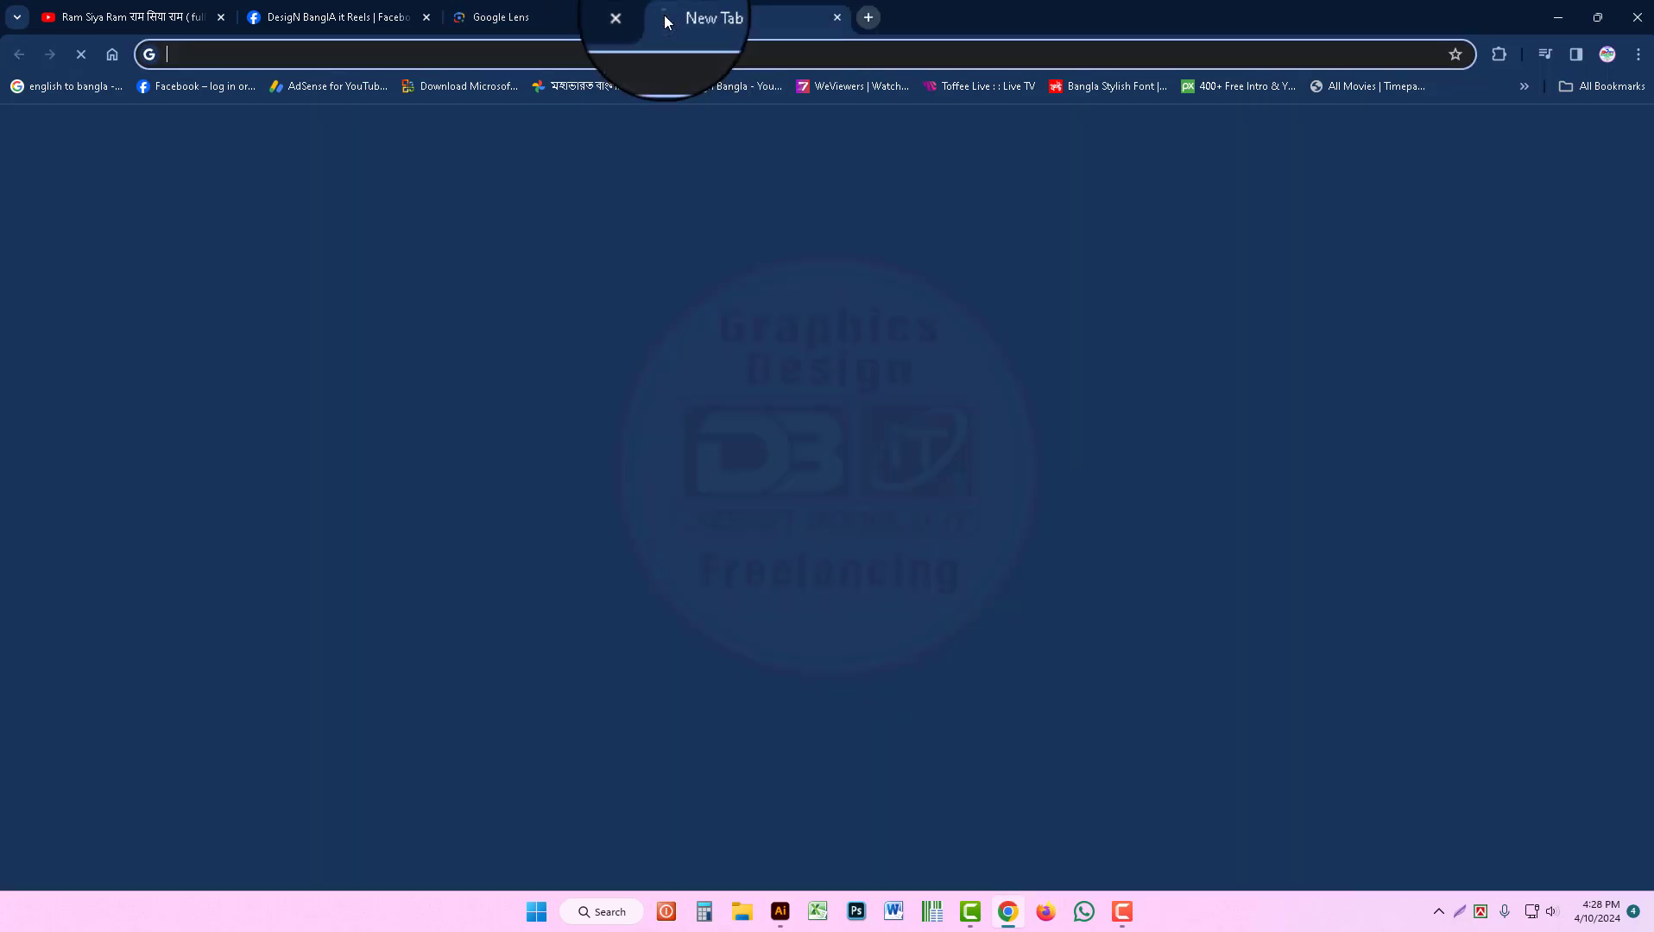
click(784, 378)
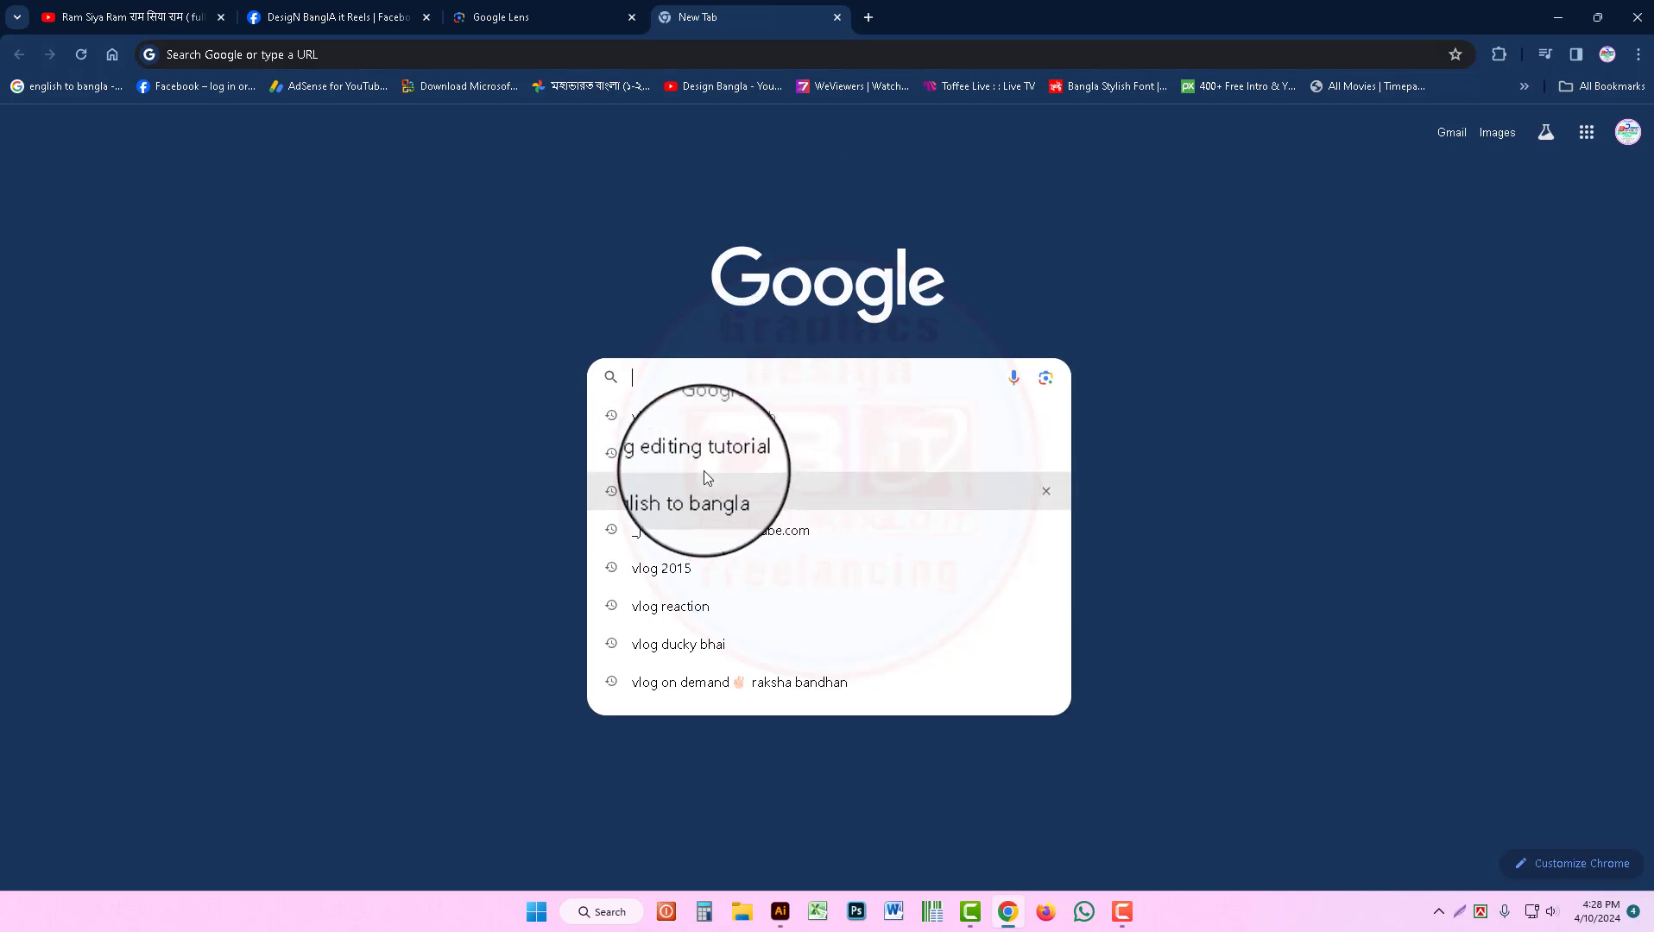
text(unicode to bijoy)
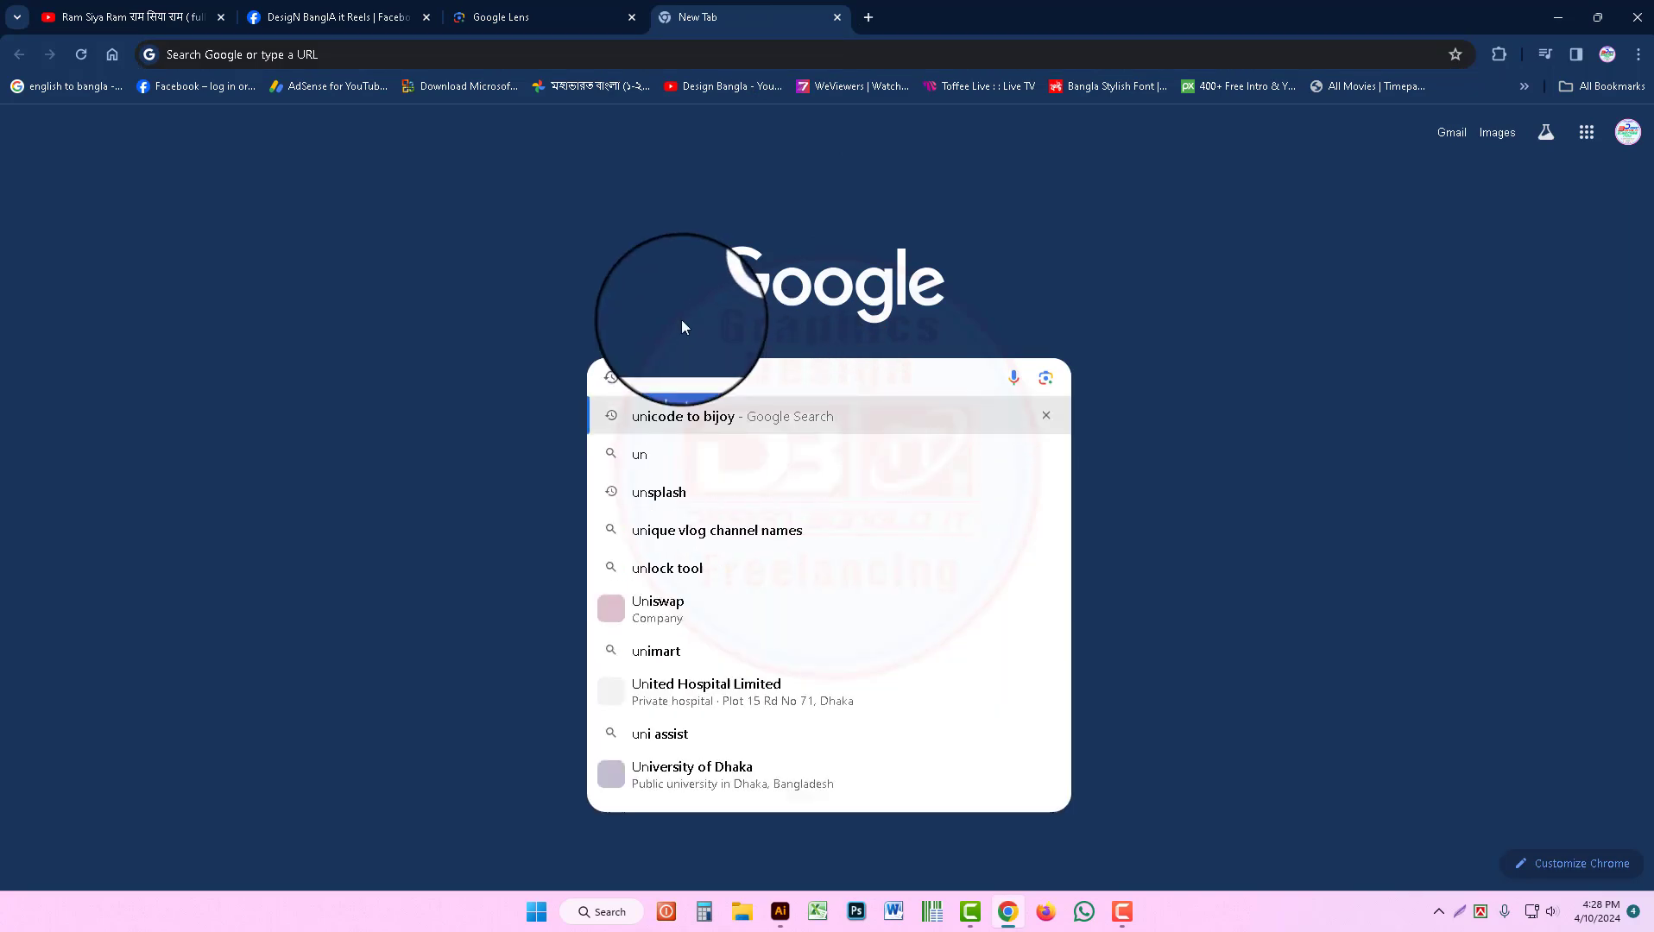
click(703, 425)
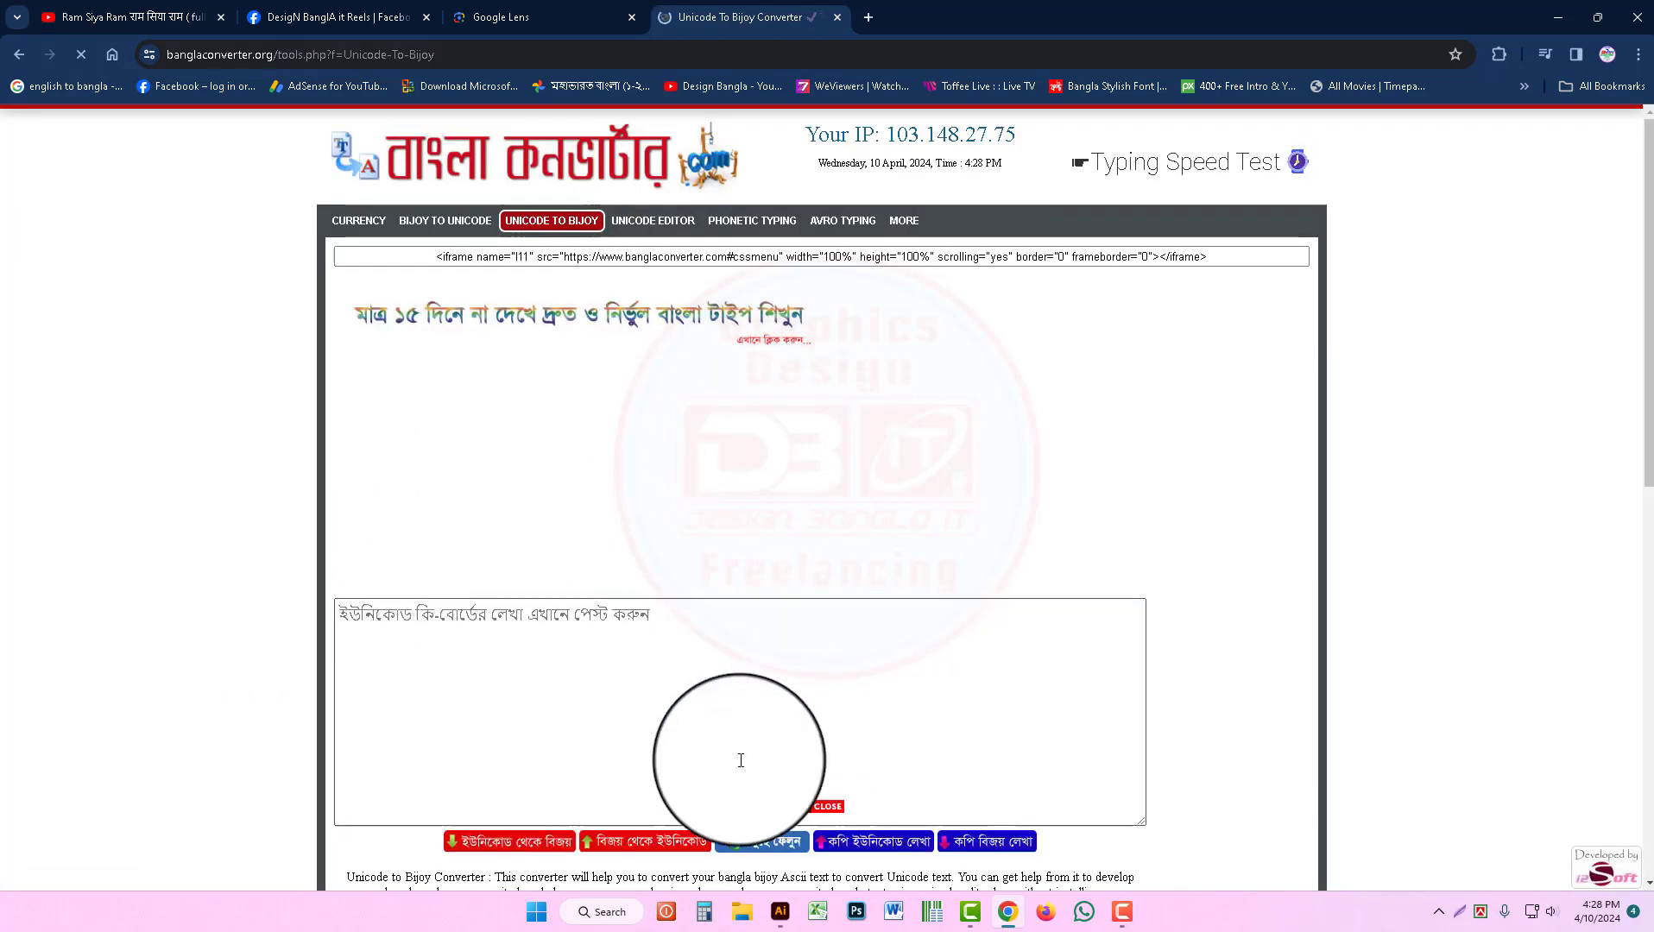
Step: Paste the copied challan text into the converter's Unicode box and convert it from Unicode to Bijoy
scroll(716, 566, down, 4)
scroll(739, 510, up, 4)
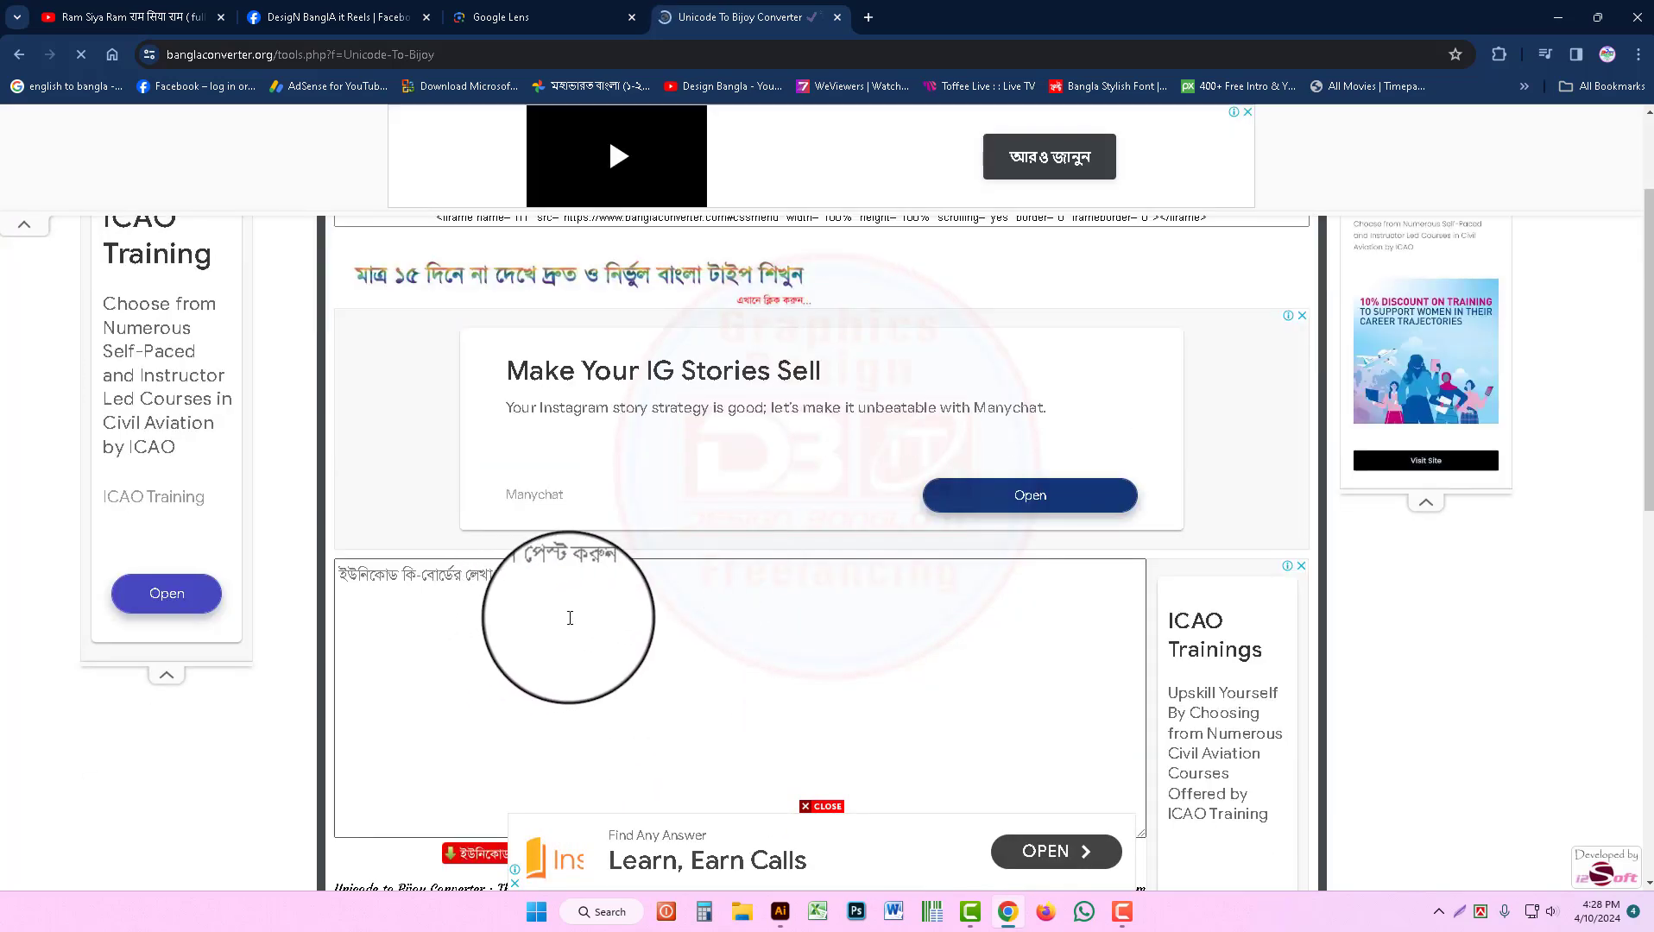
click(570, 618)
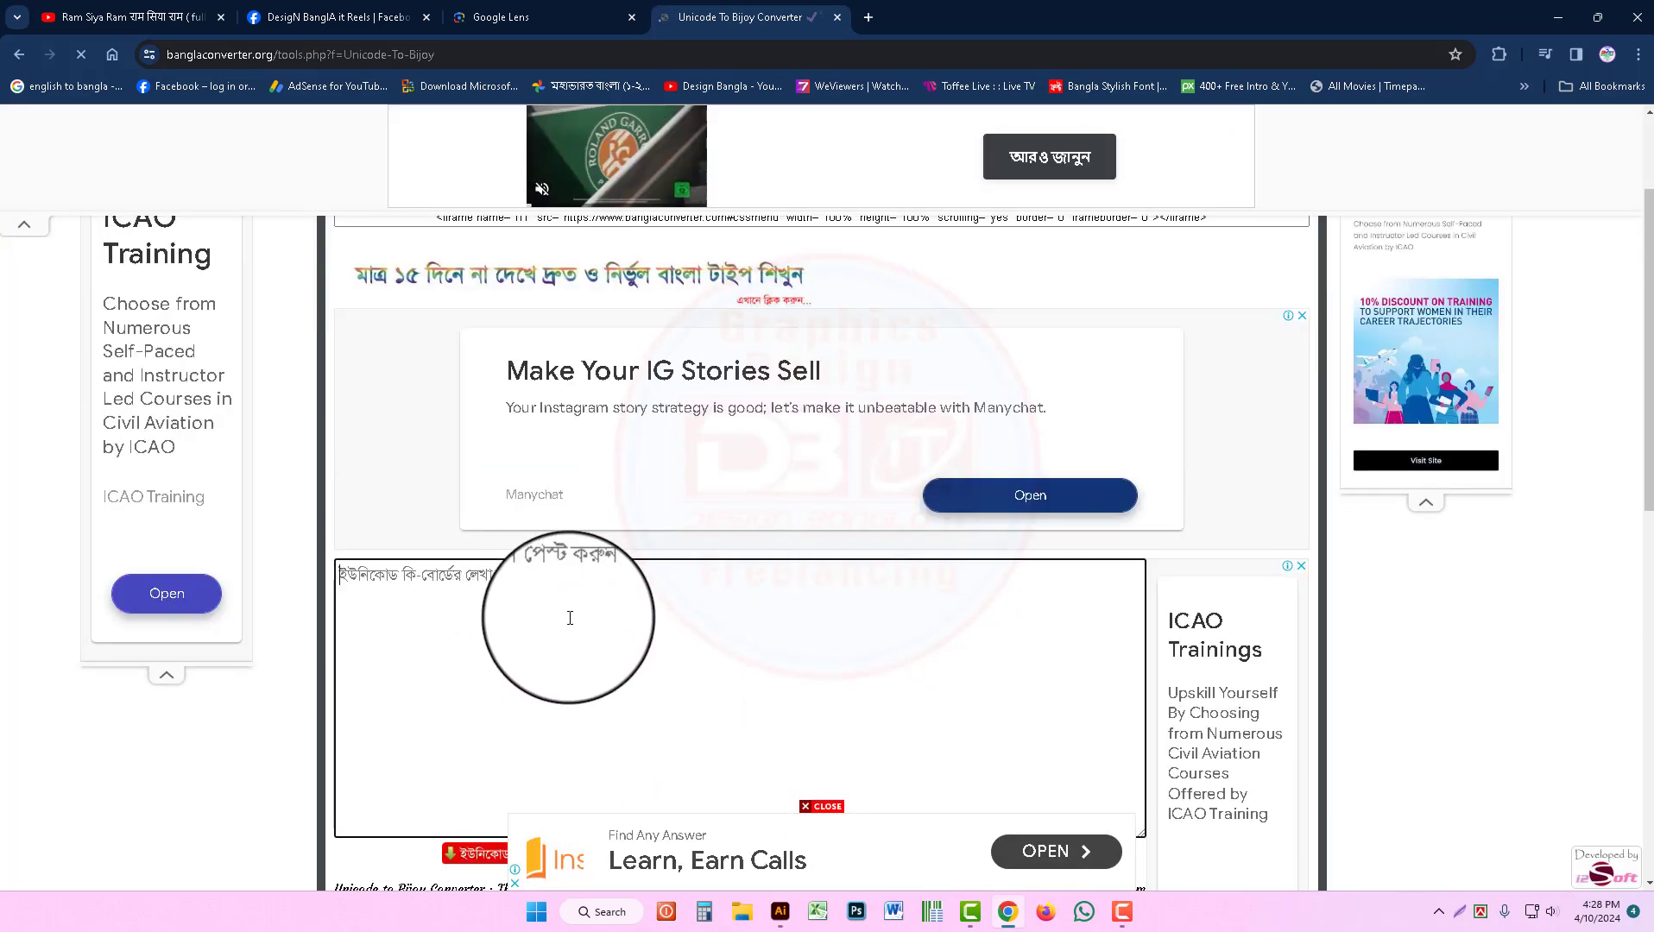
key(ctrl+v)
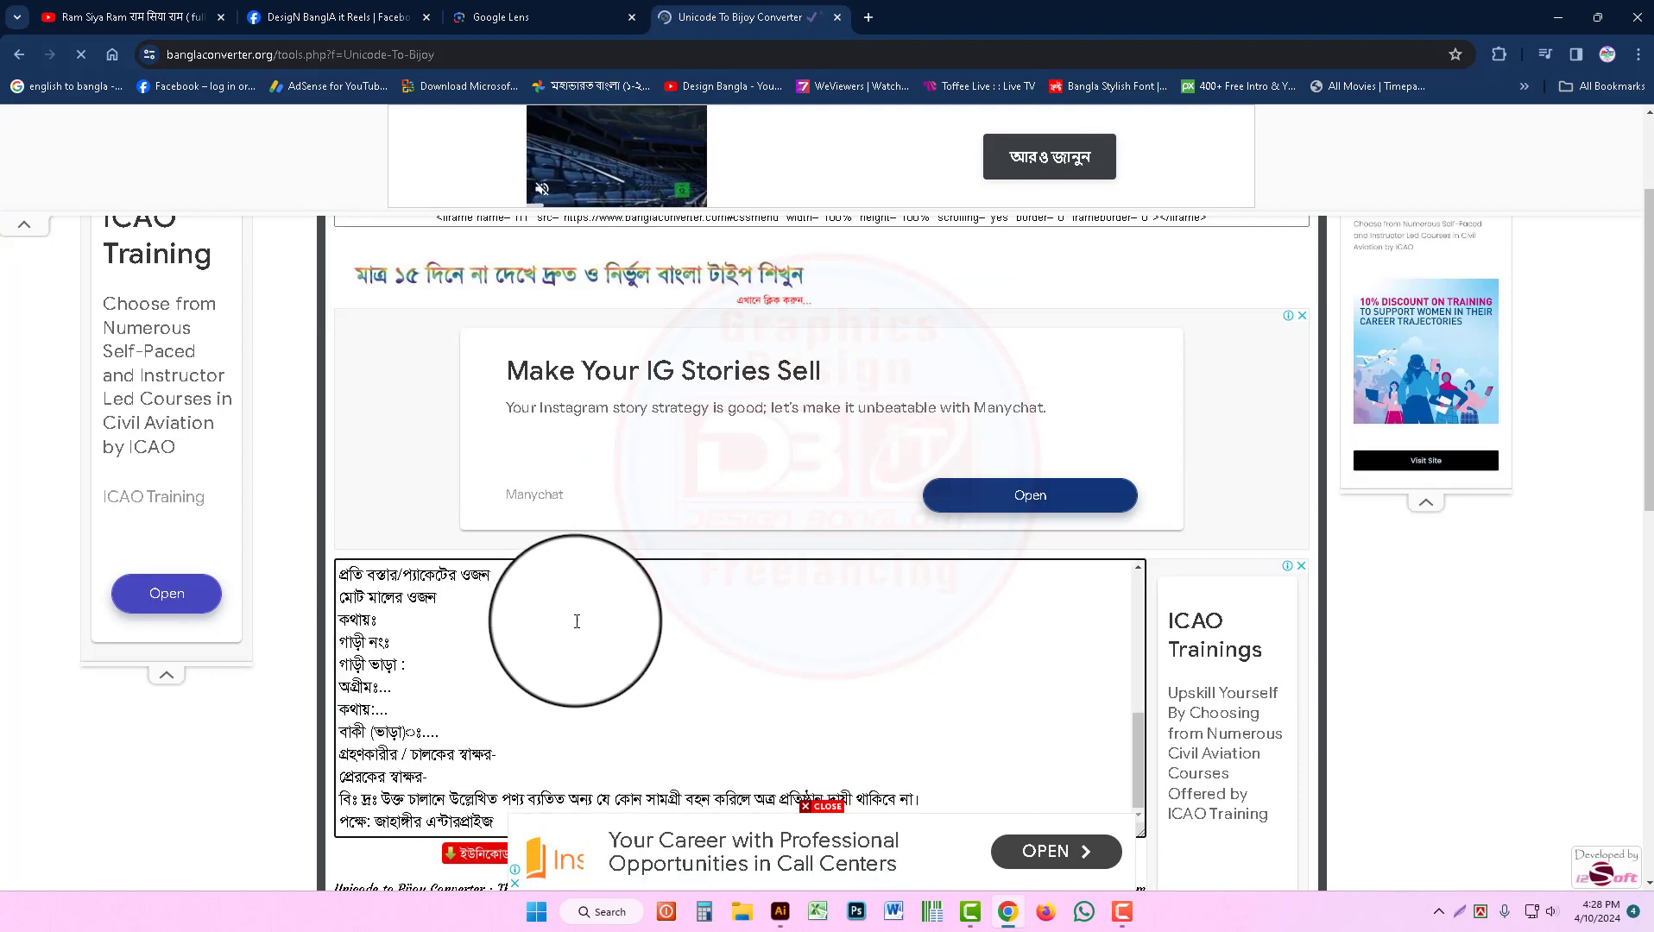
scroll(769, 611, down, 4)
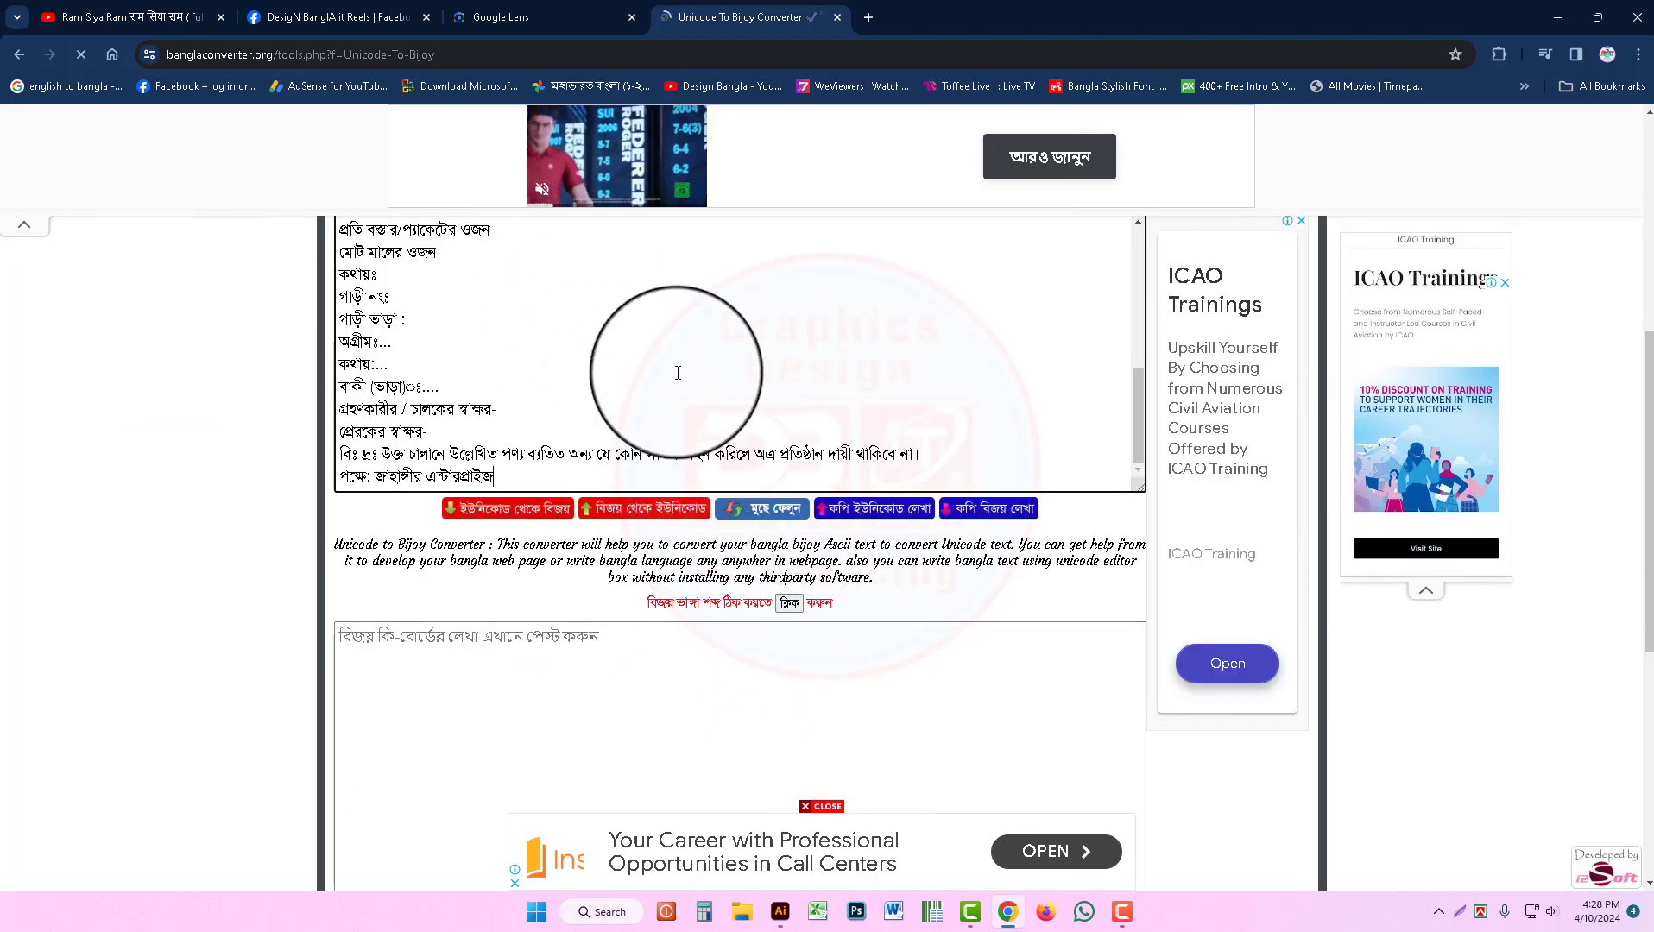
click(520, 510)
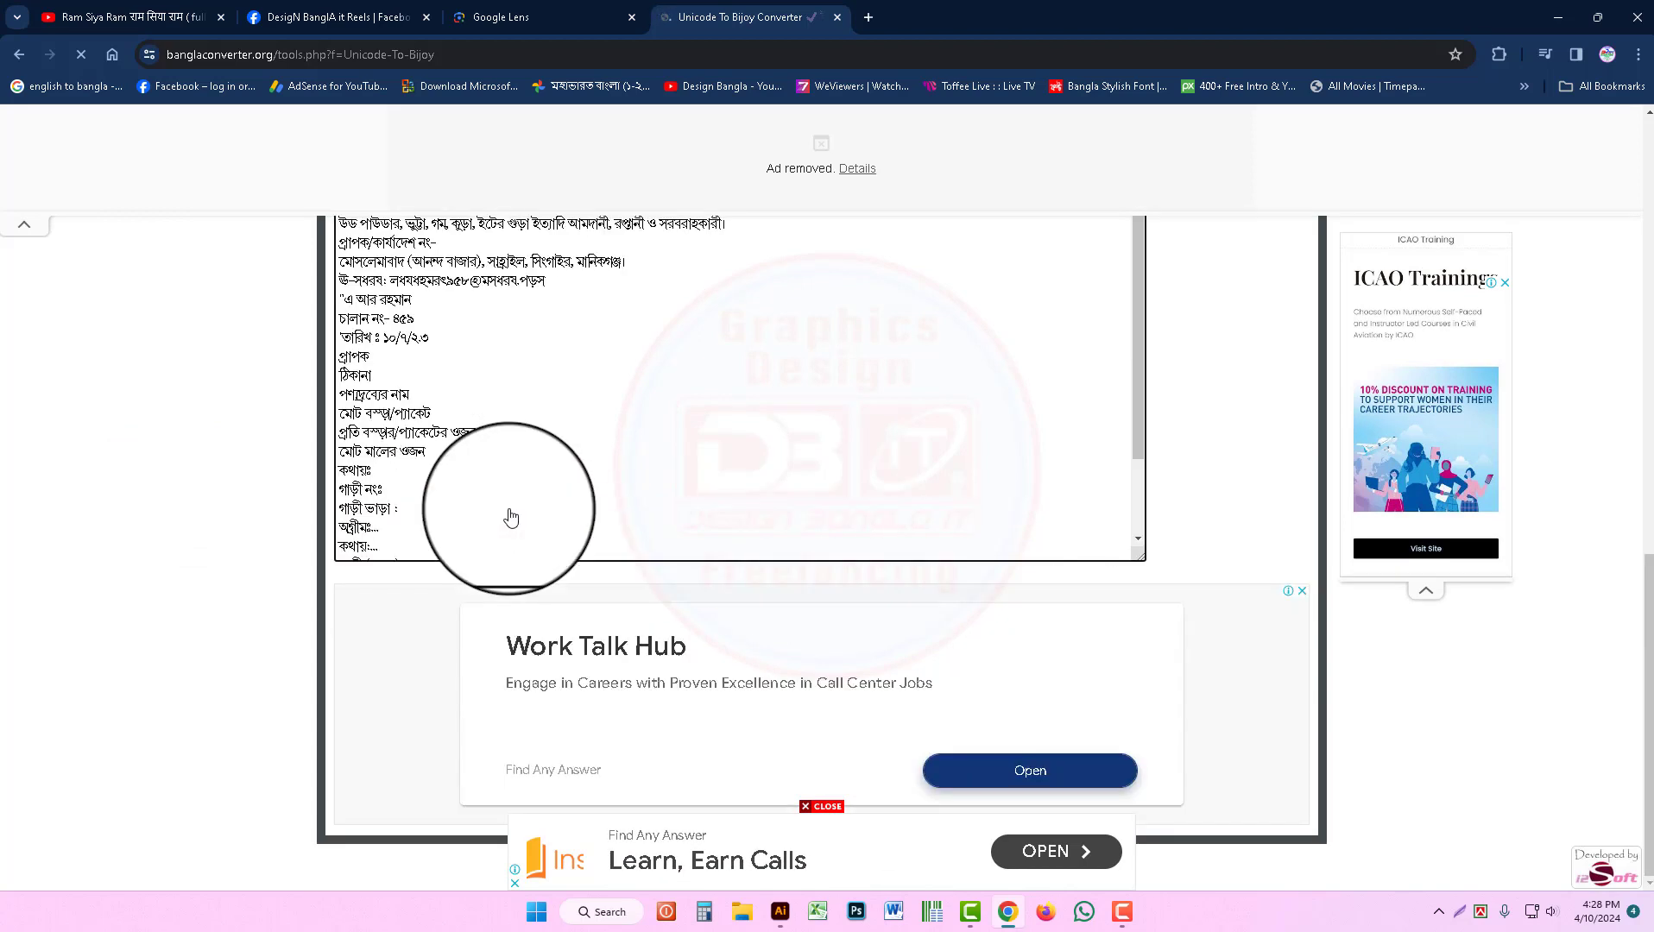
Step: Compare the converted Bijoy text with the Unicode original and copy all of the converted text
scroll(511, 510, down, 2)
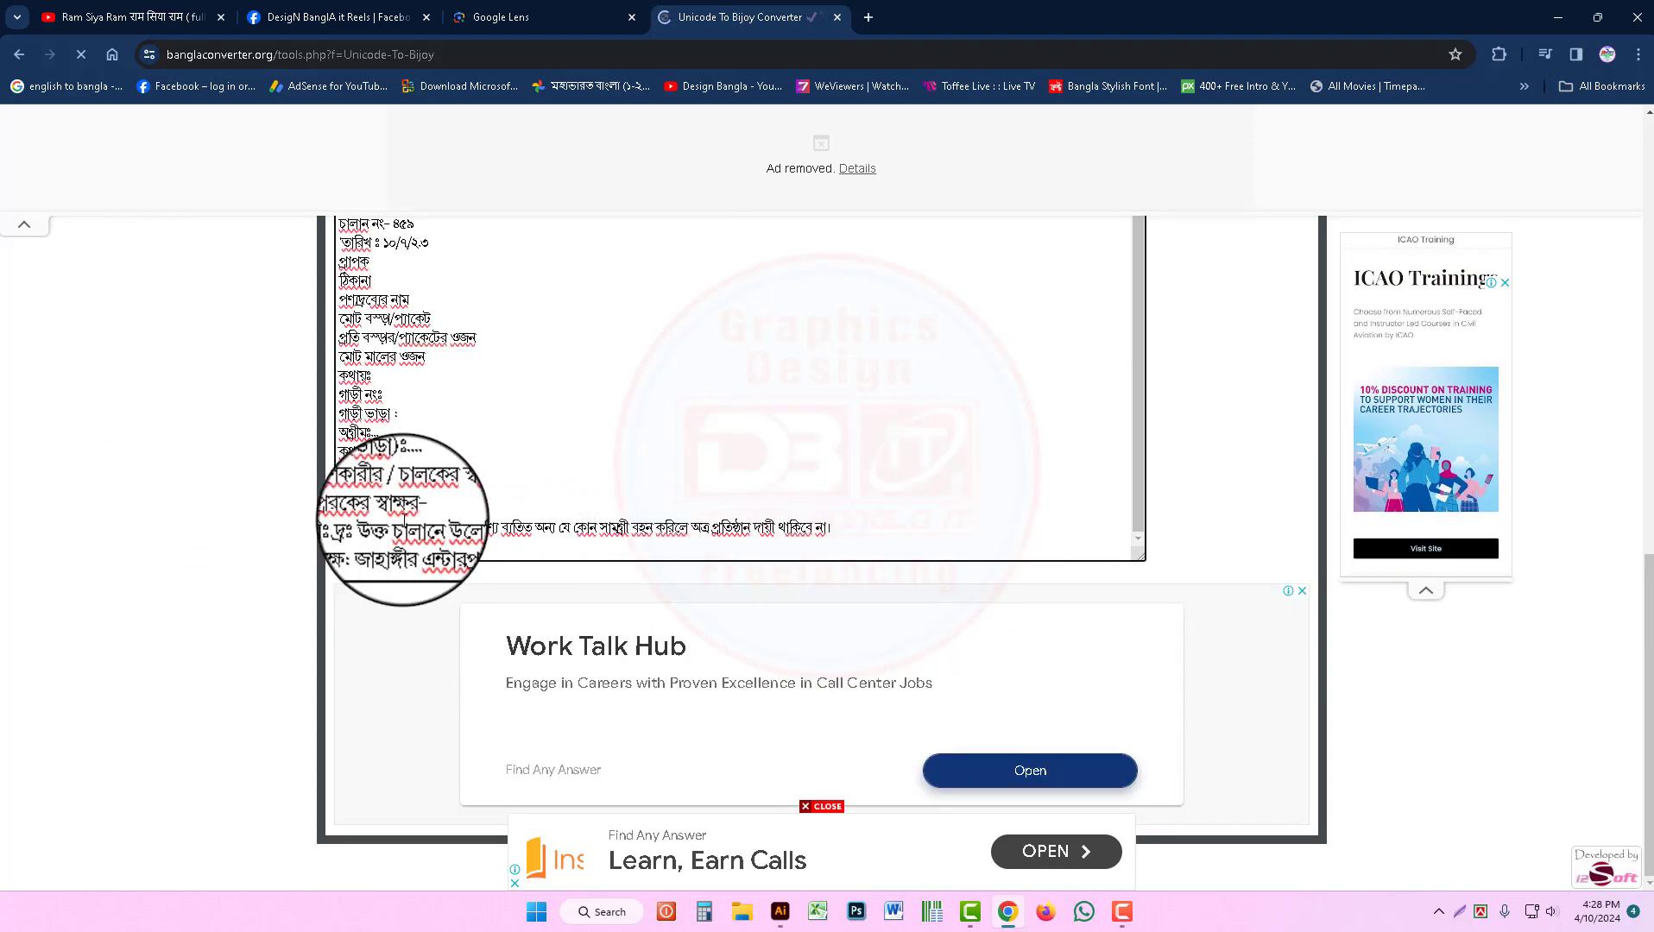
scroll(594, 514, up, 2)
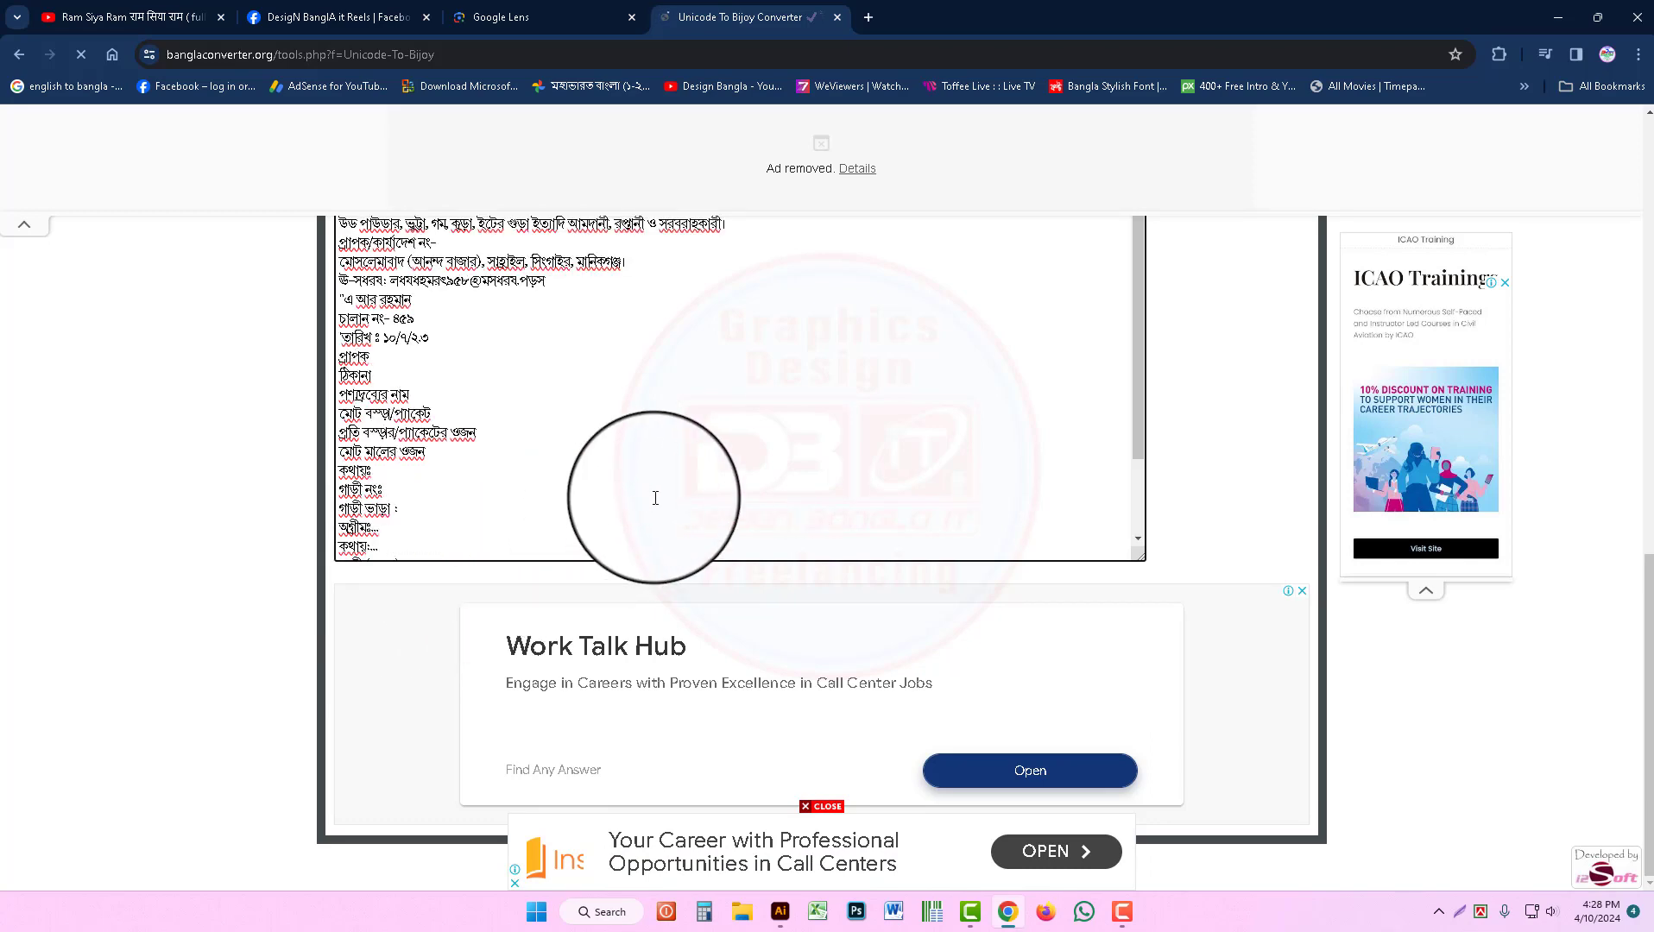
scroll(655, 498, up, 6)
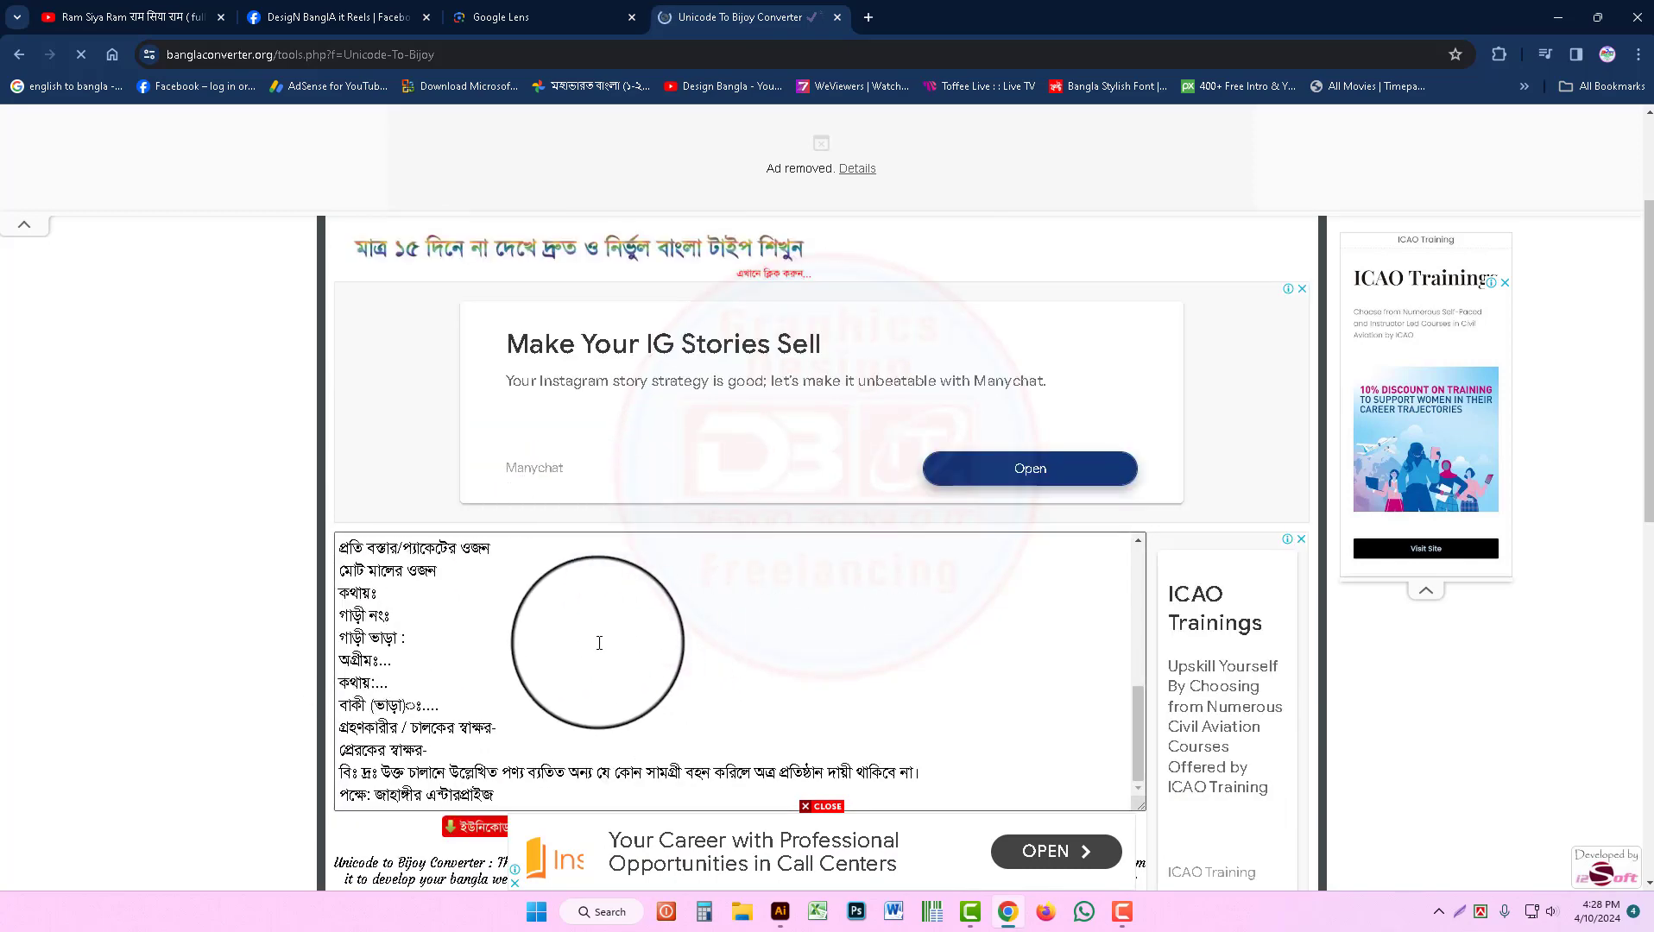
scroll(599, 644, down, 4)
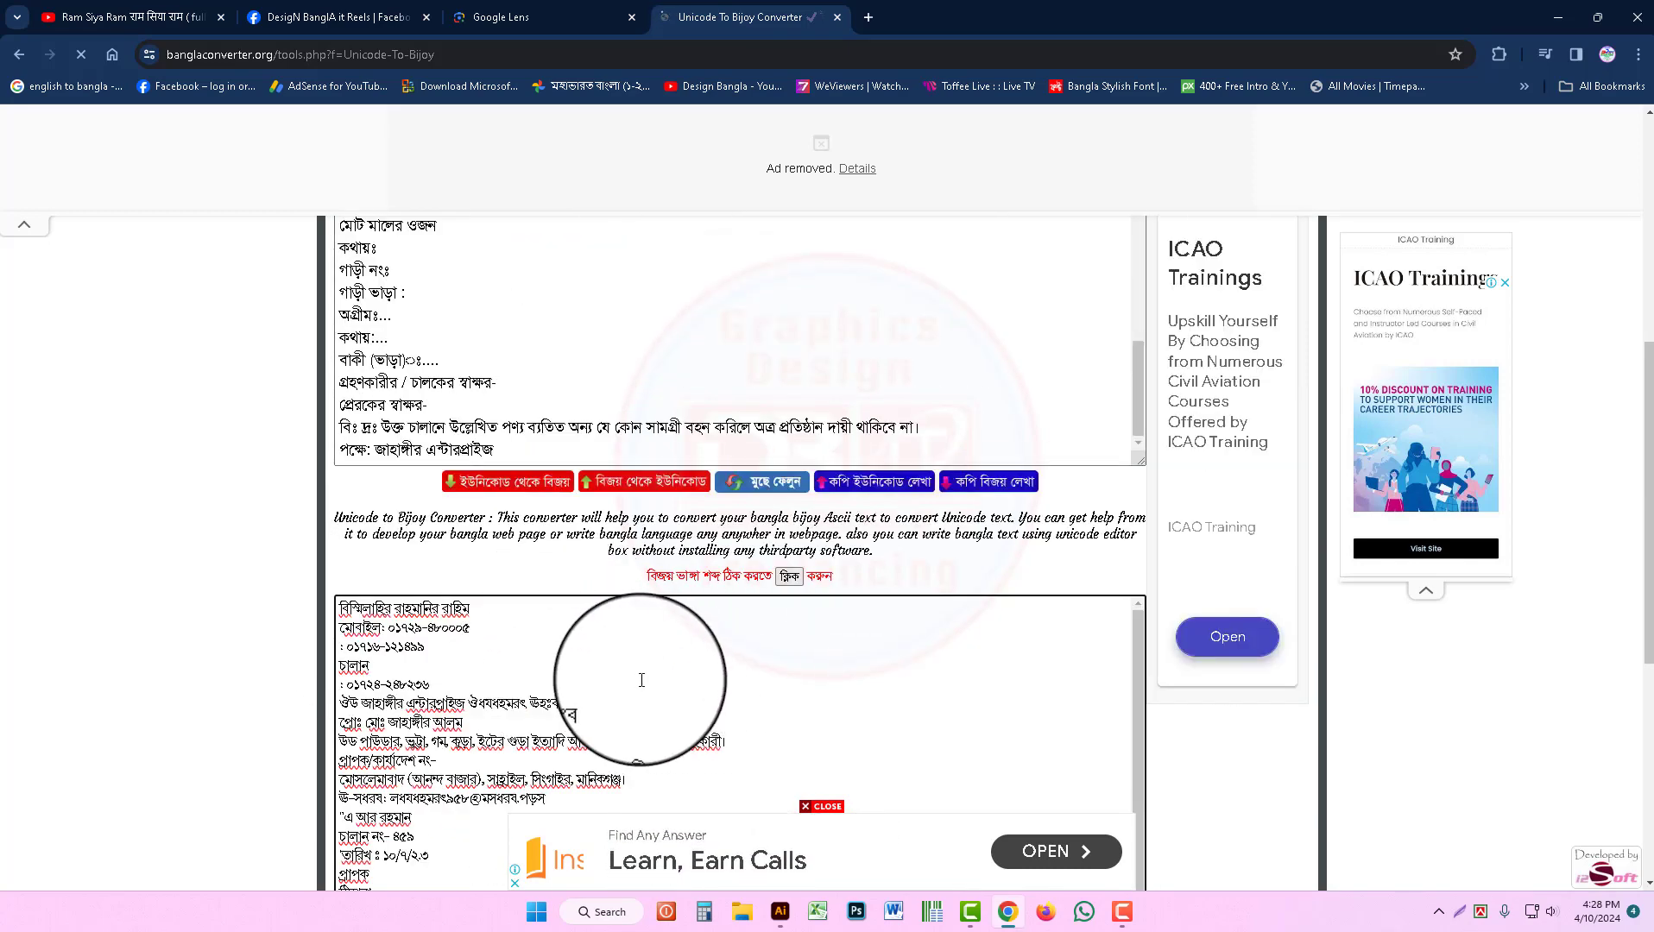
scroll(781, 573, down, 2)
key(ctrl+a)
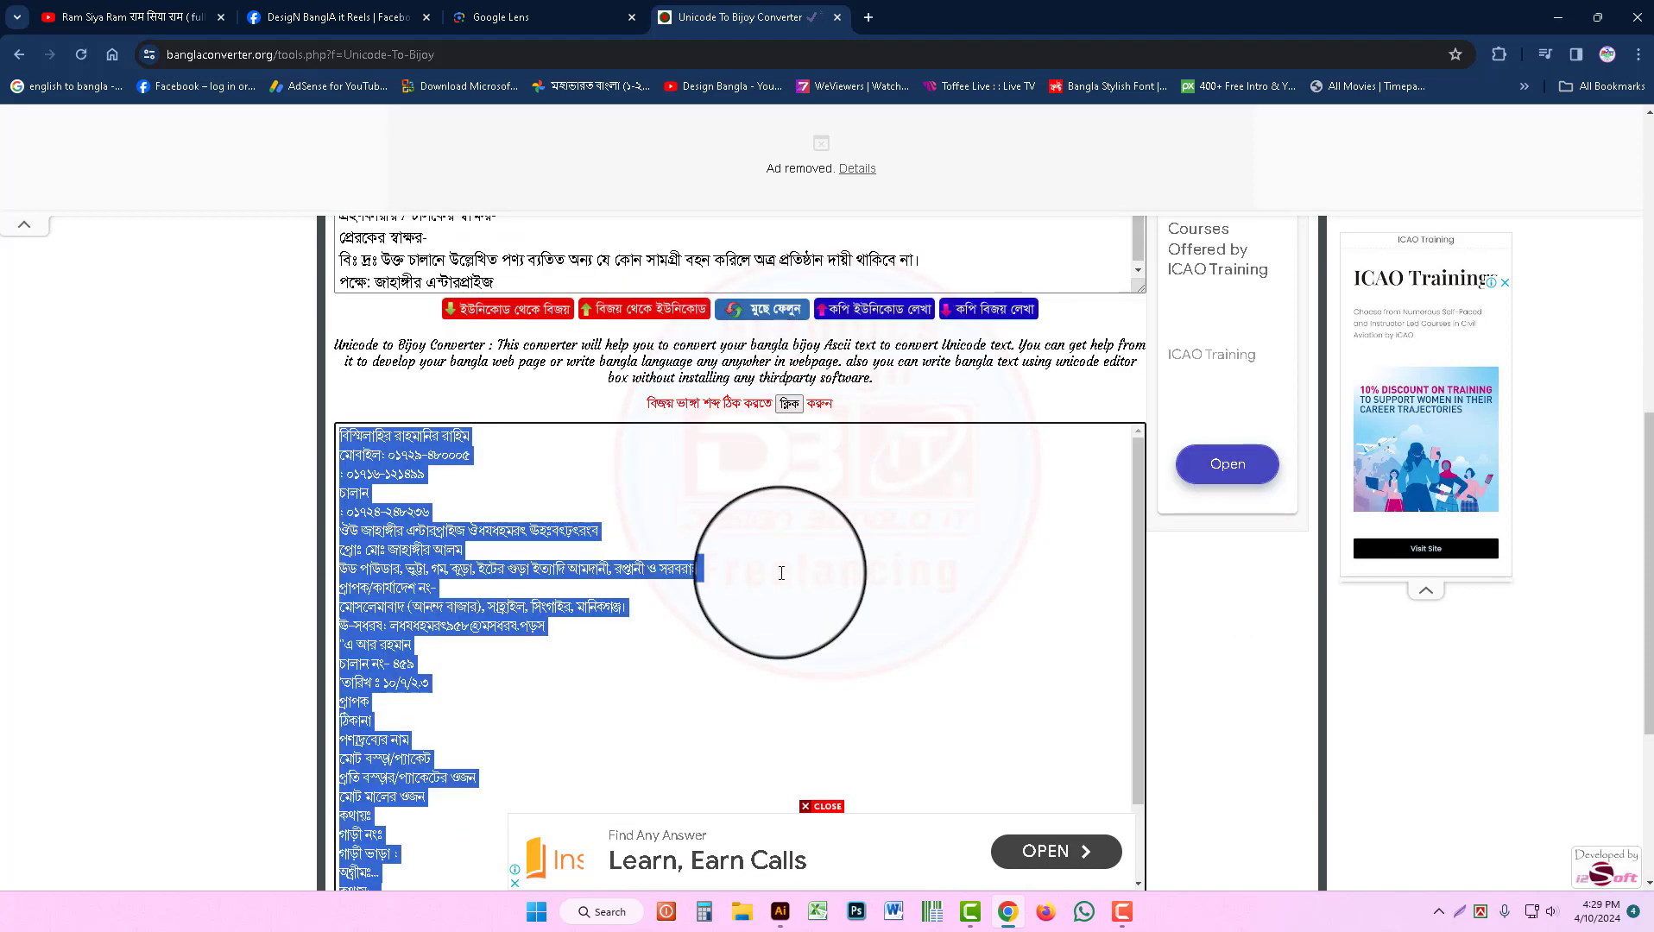
Step: Switch to Illustrator and paste the converted Bijoy text beside the existing text block
click(779, 915)
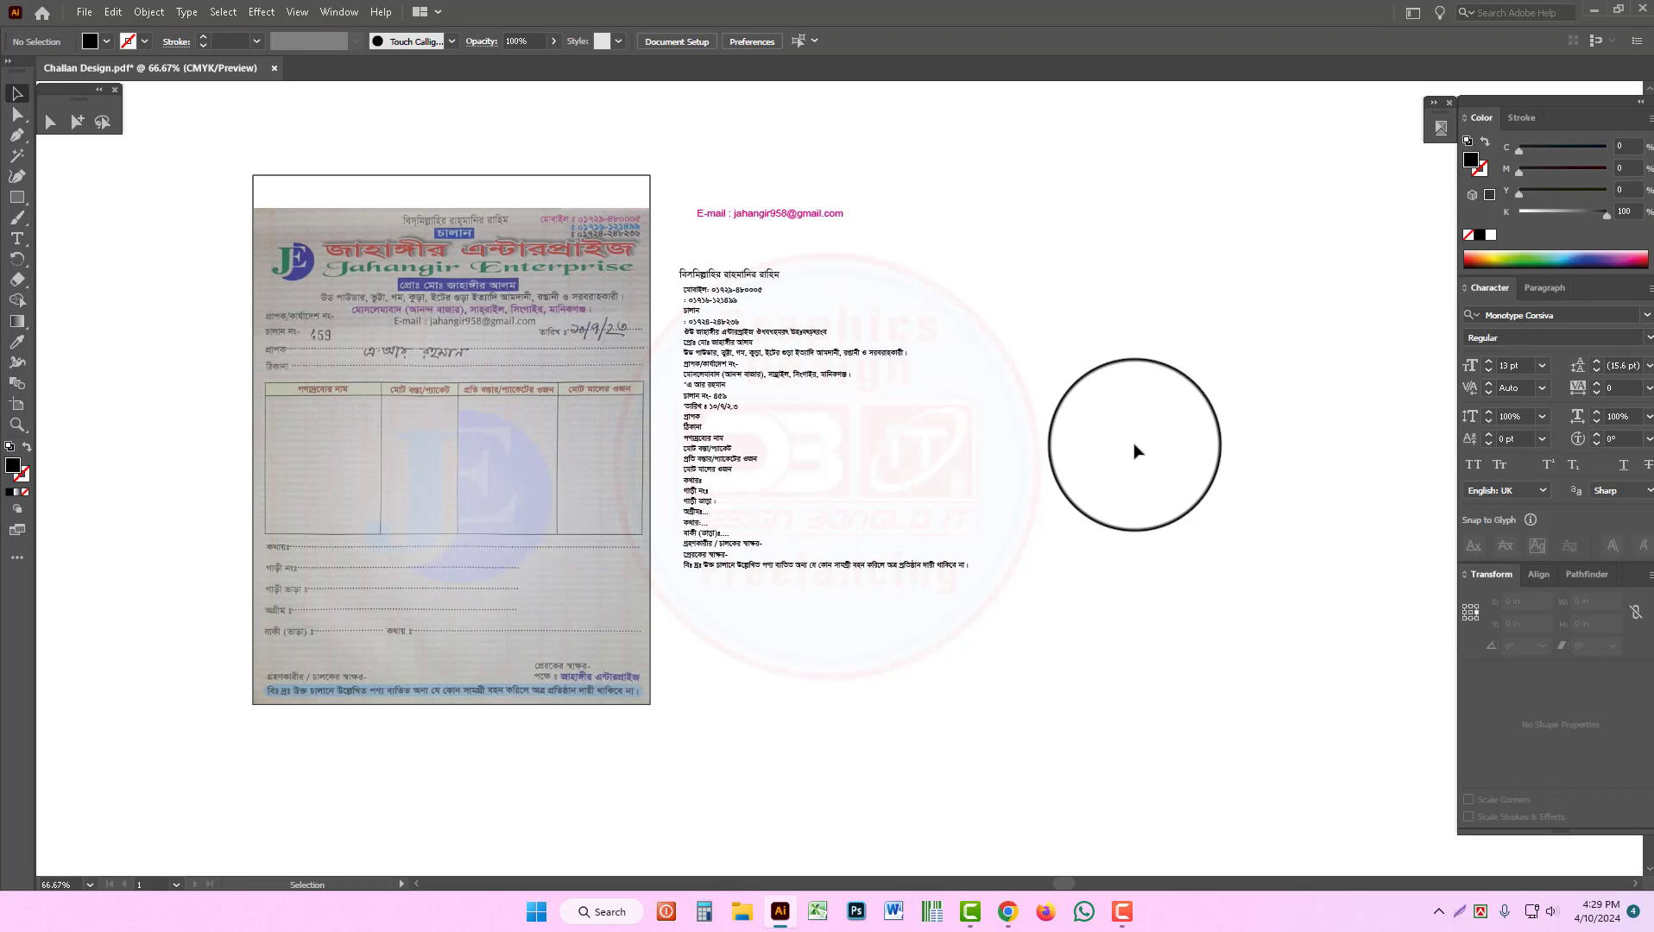
drag(1109, 450, 1011, 450)
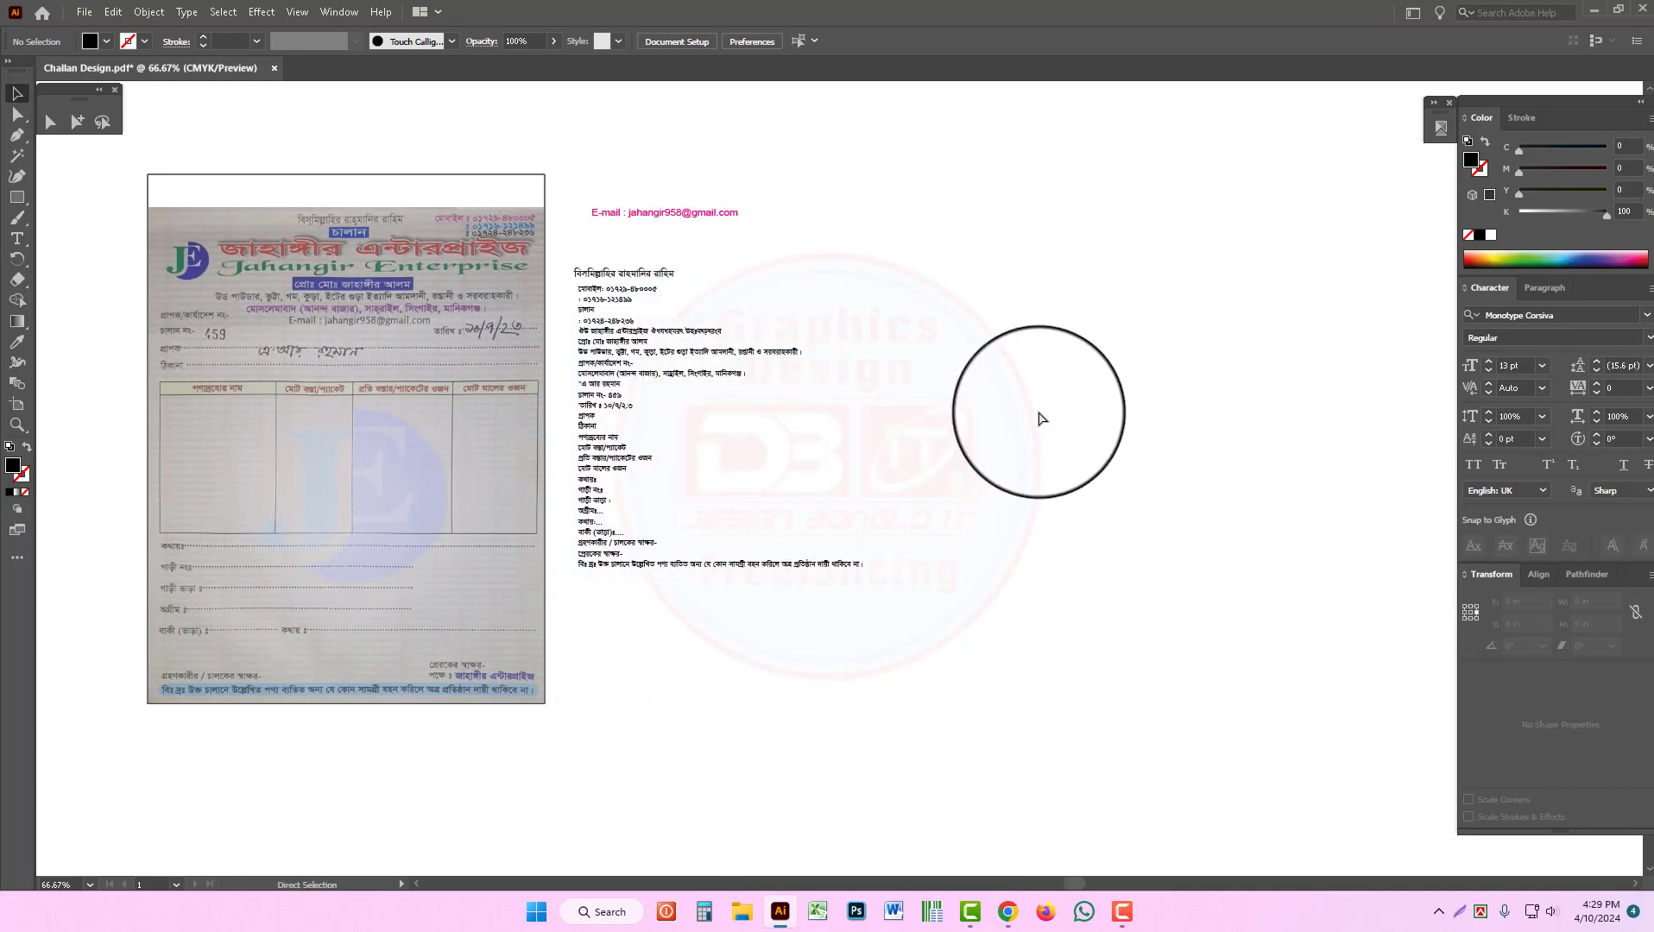
key(ctrl+v)
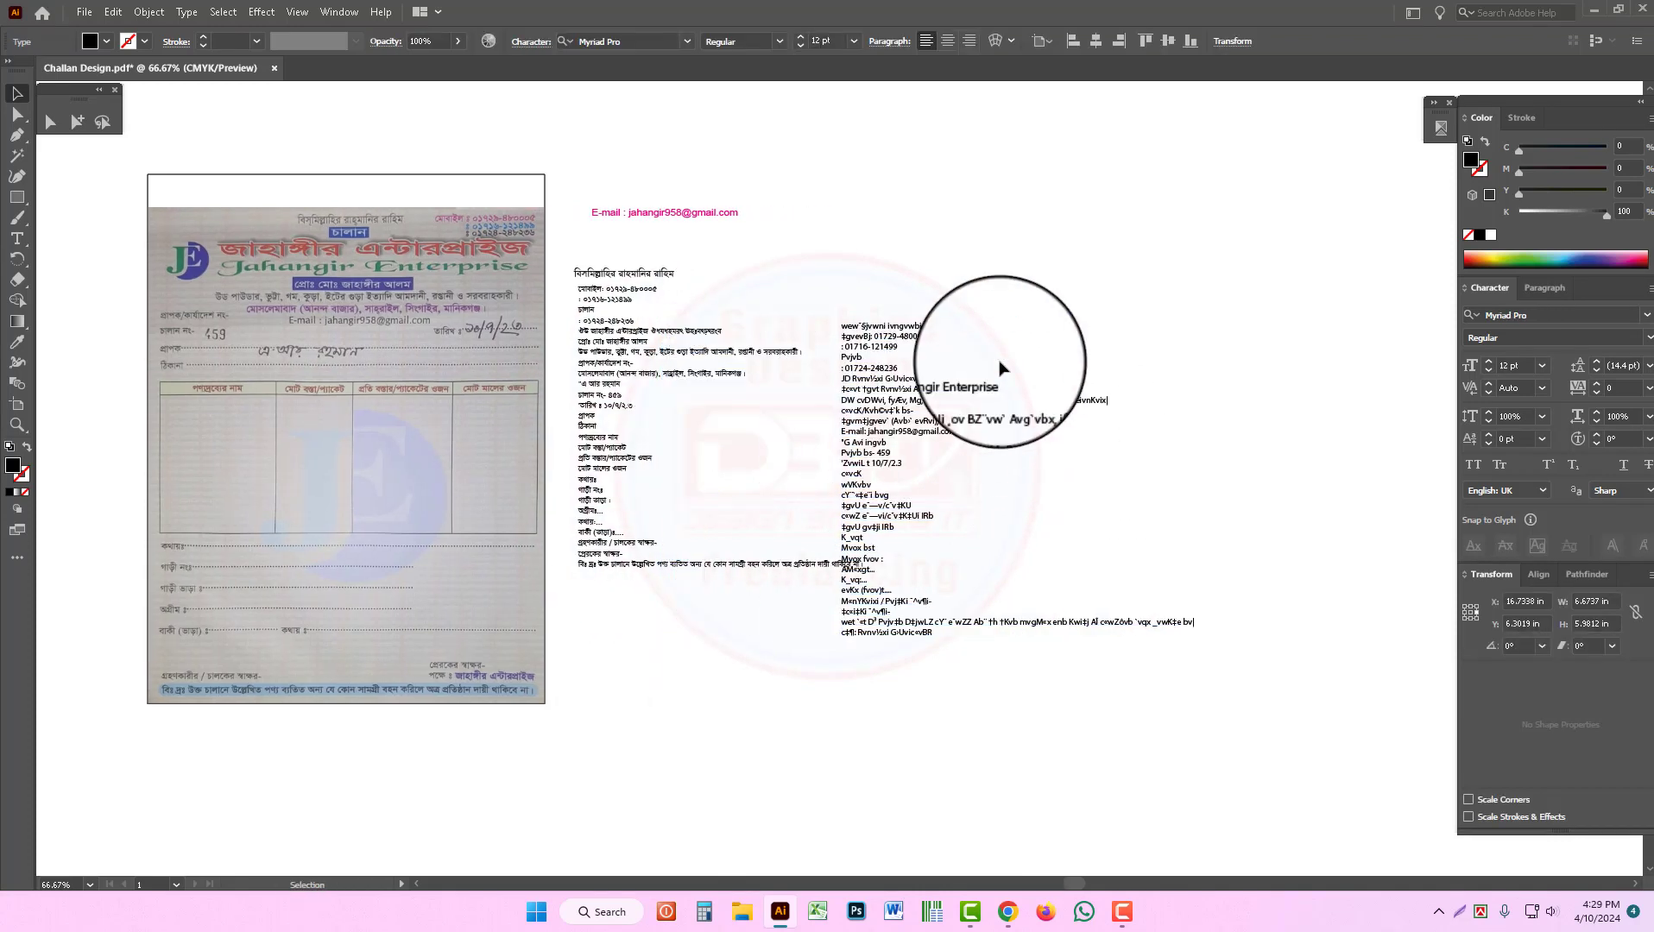
drag(999, 364, 1094, 331)
ctrl+click(1029, 428)
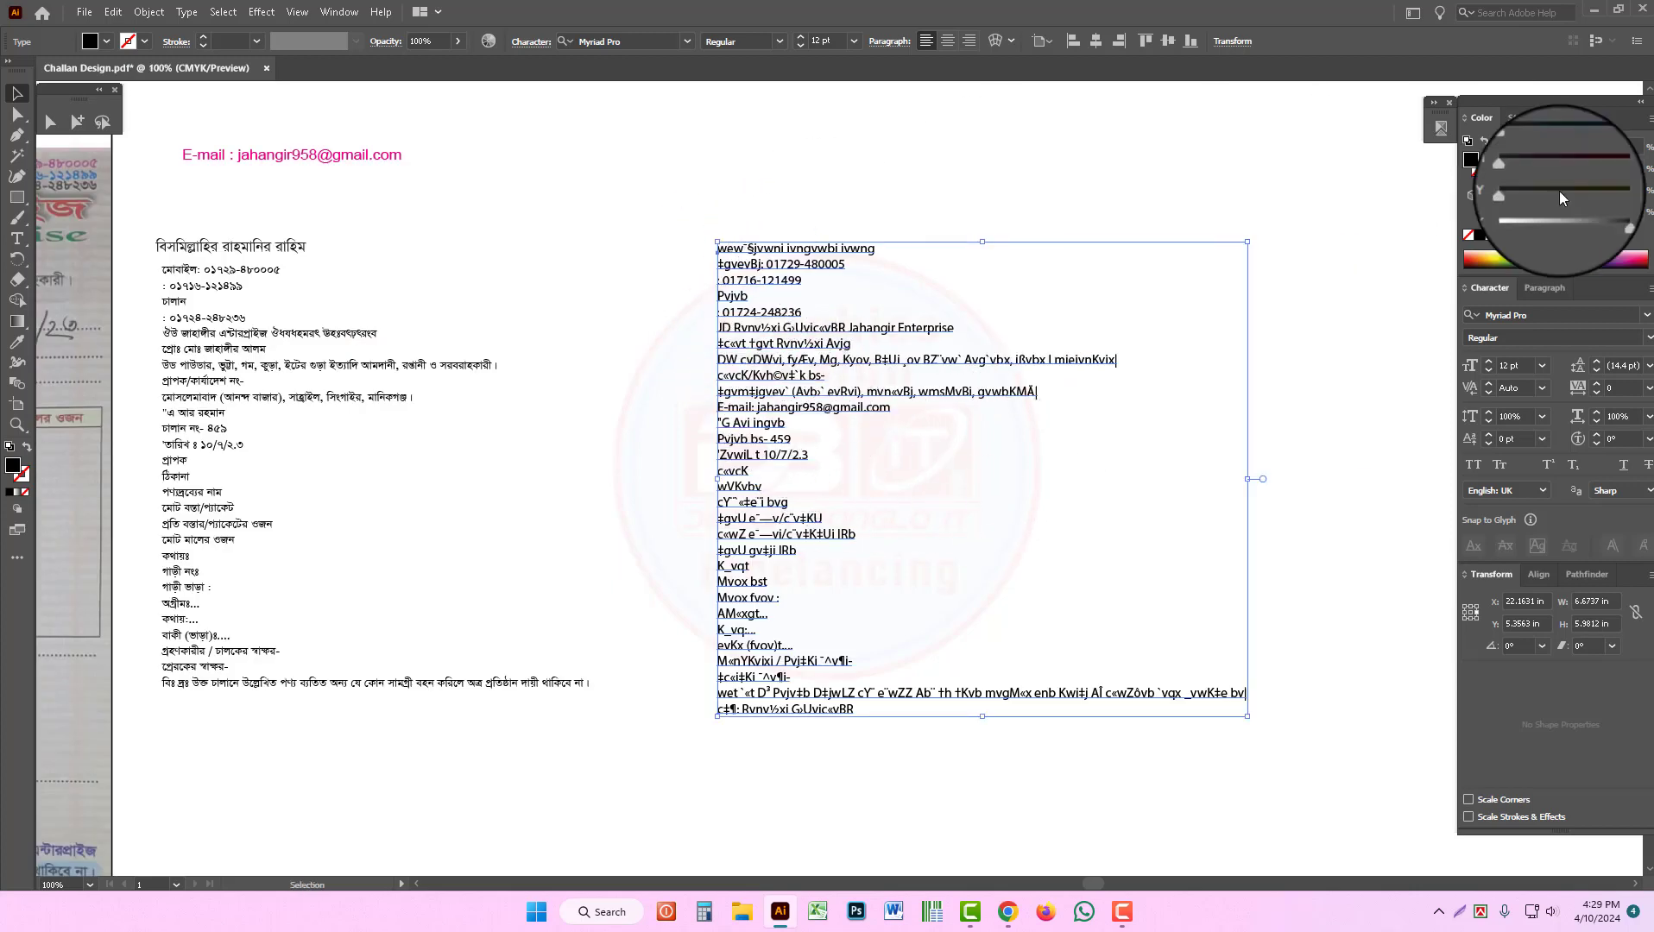
Step: Set the font of the pasted Bijoy text block to SutonnyMJ Bold
click(1571, 316)
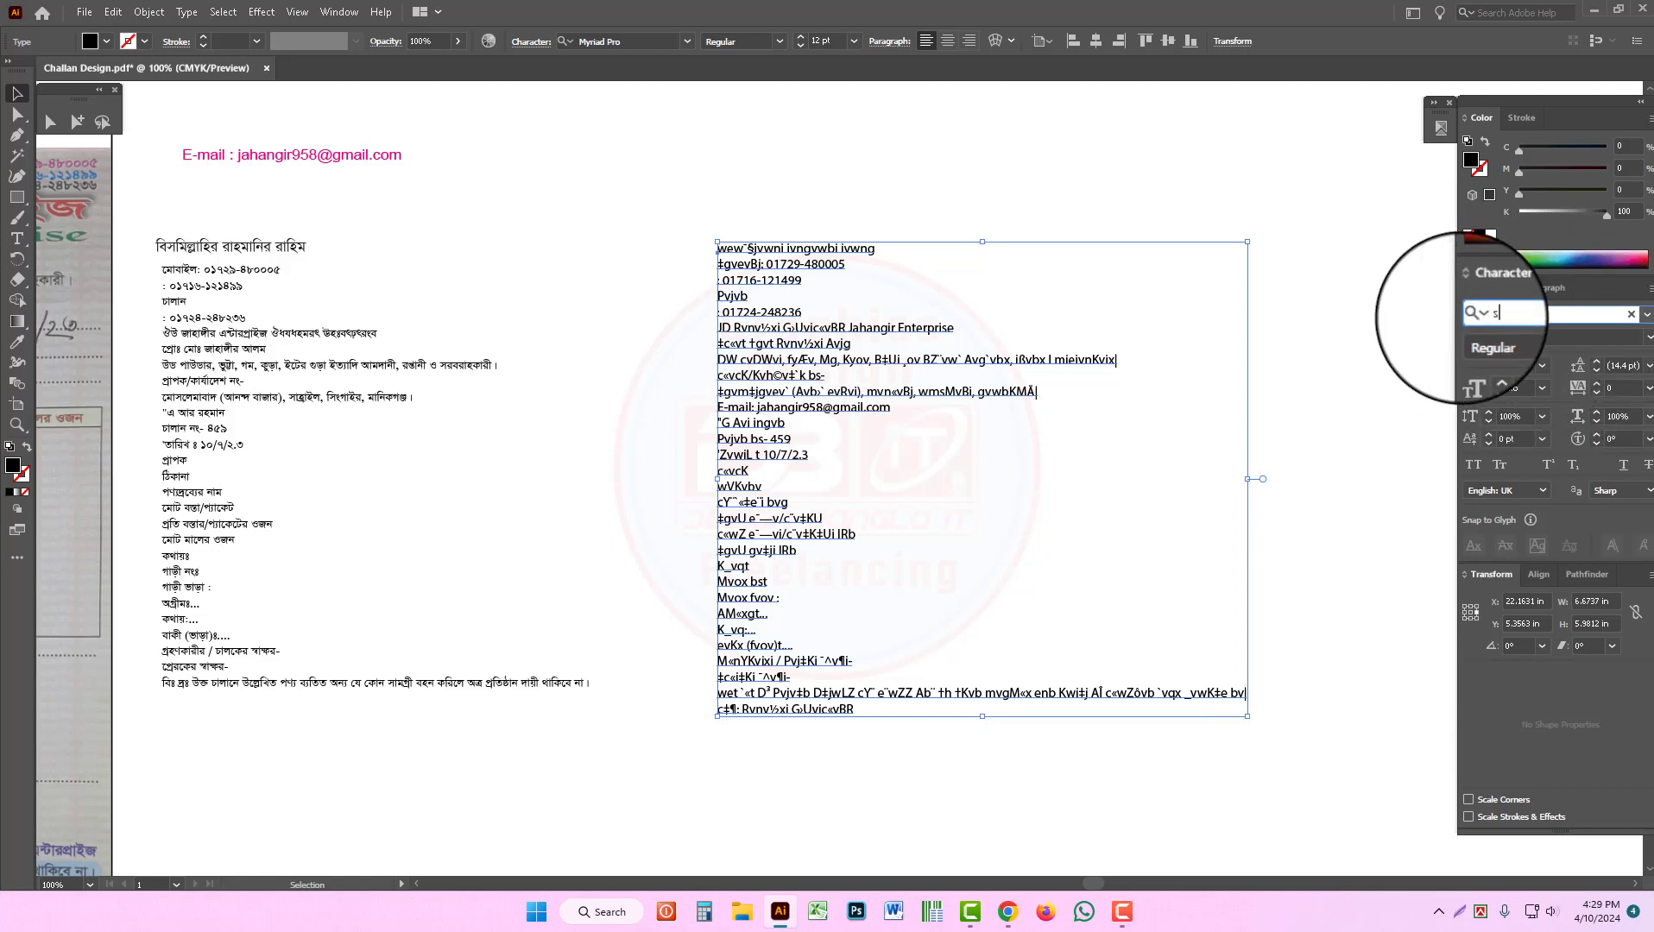
text(utonnymj)
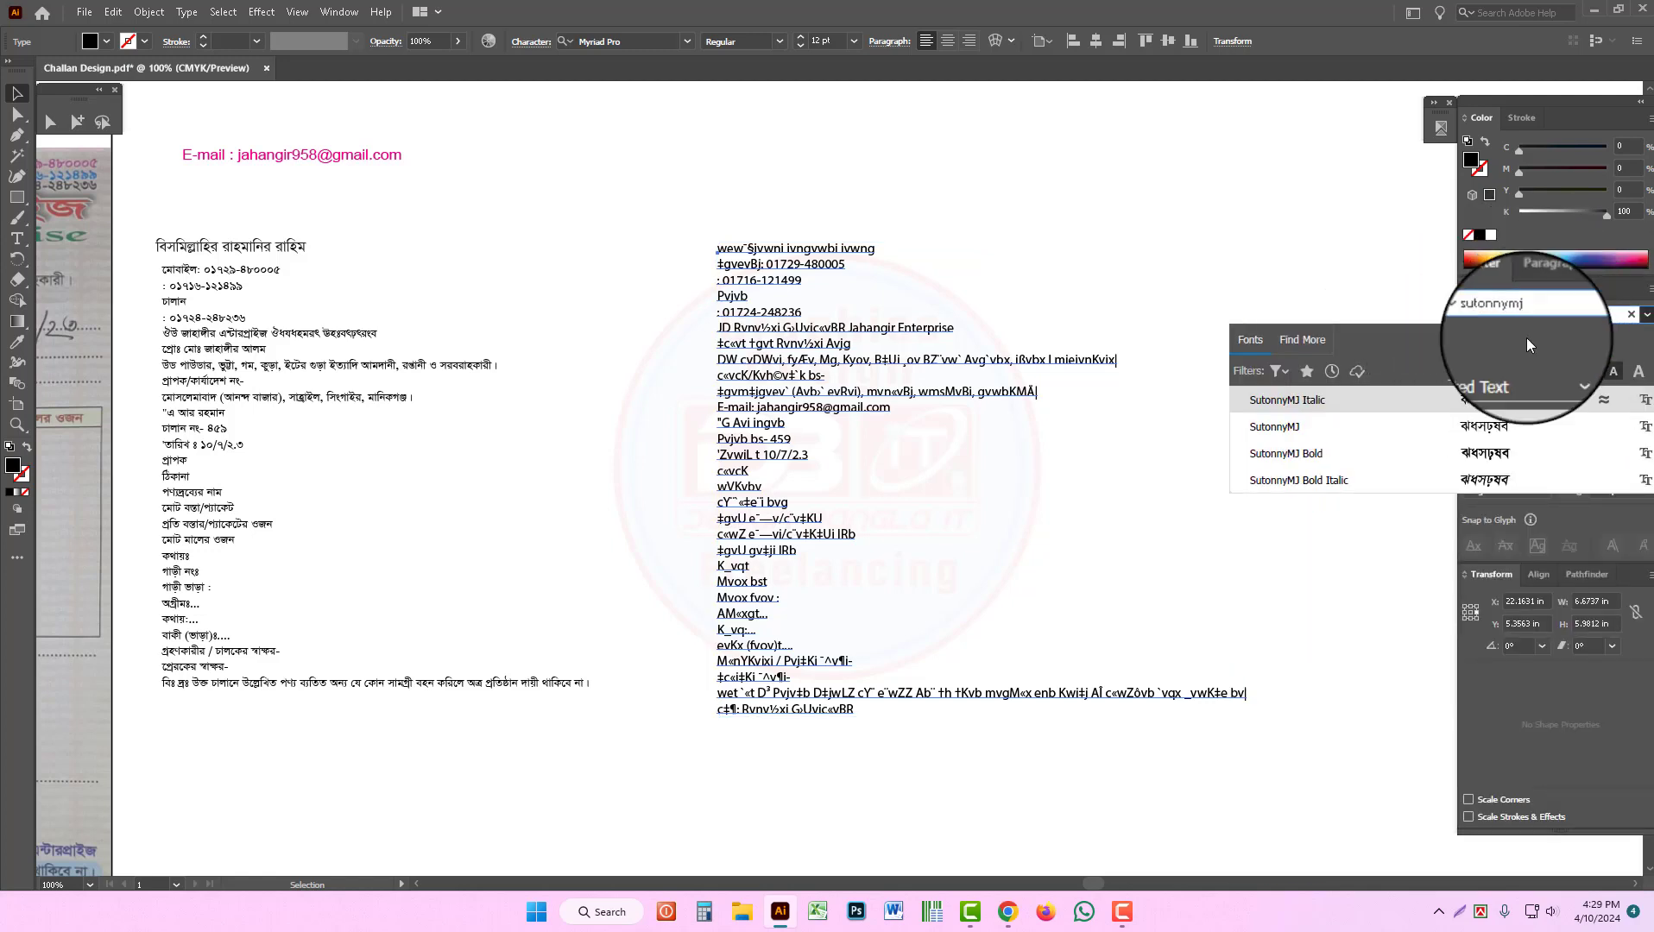
click(1312, 458)
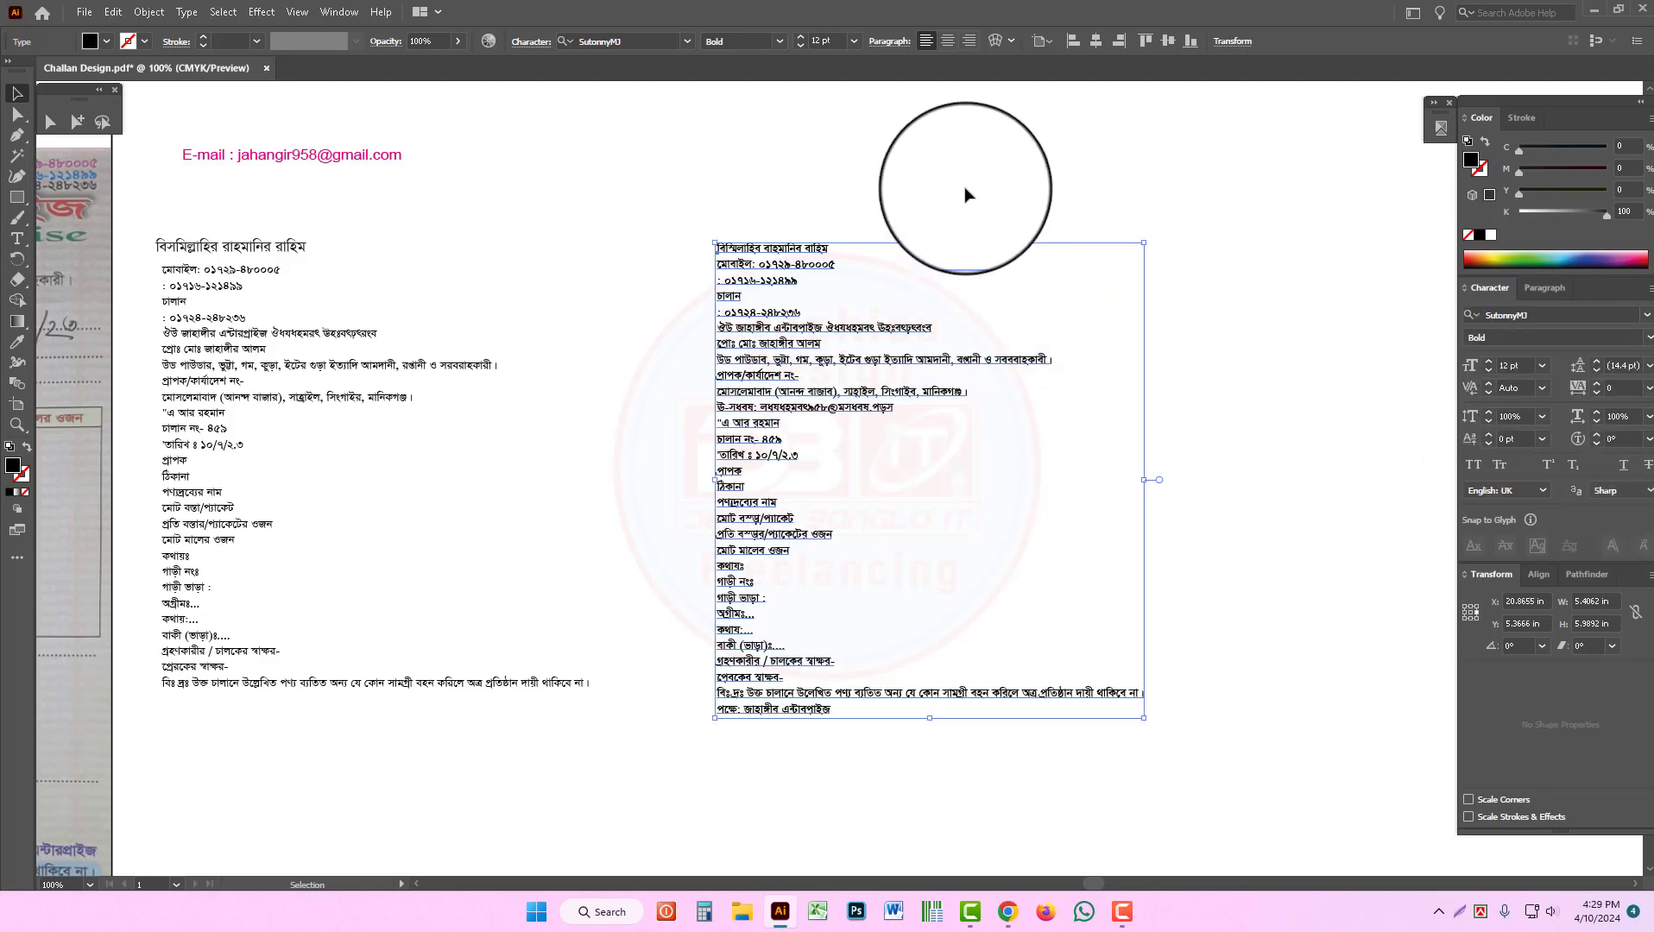
click(966, 195)
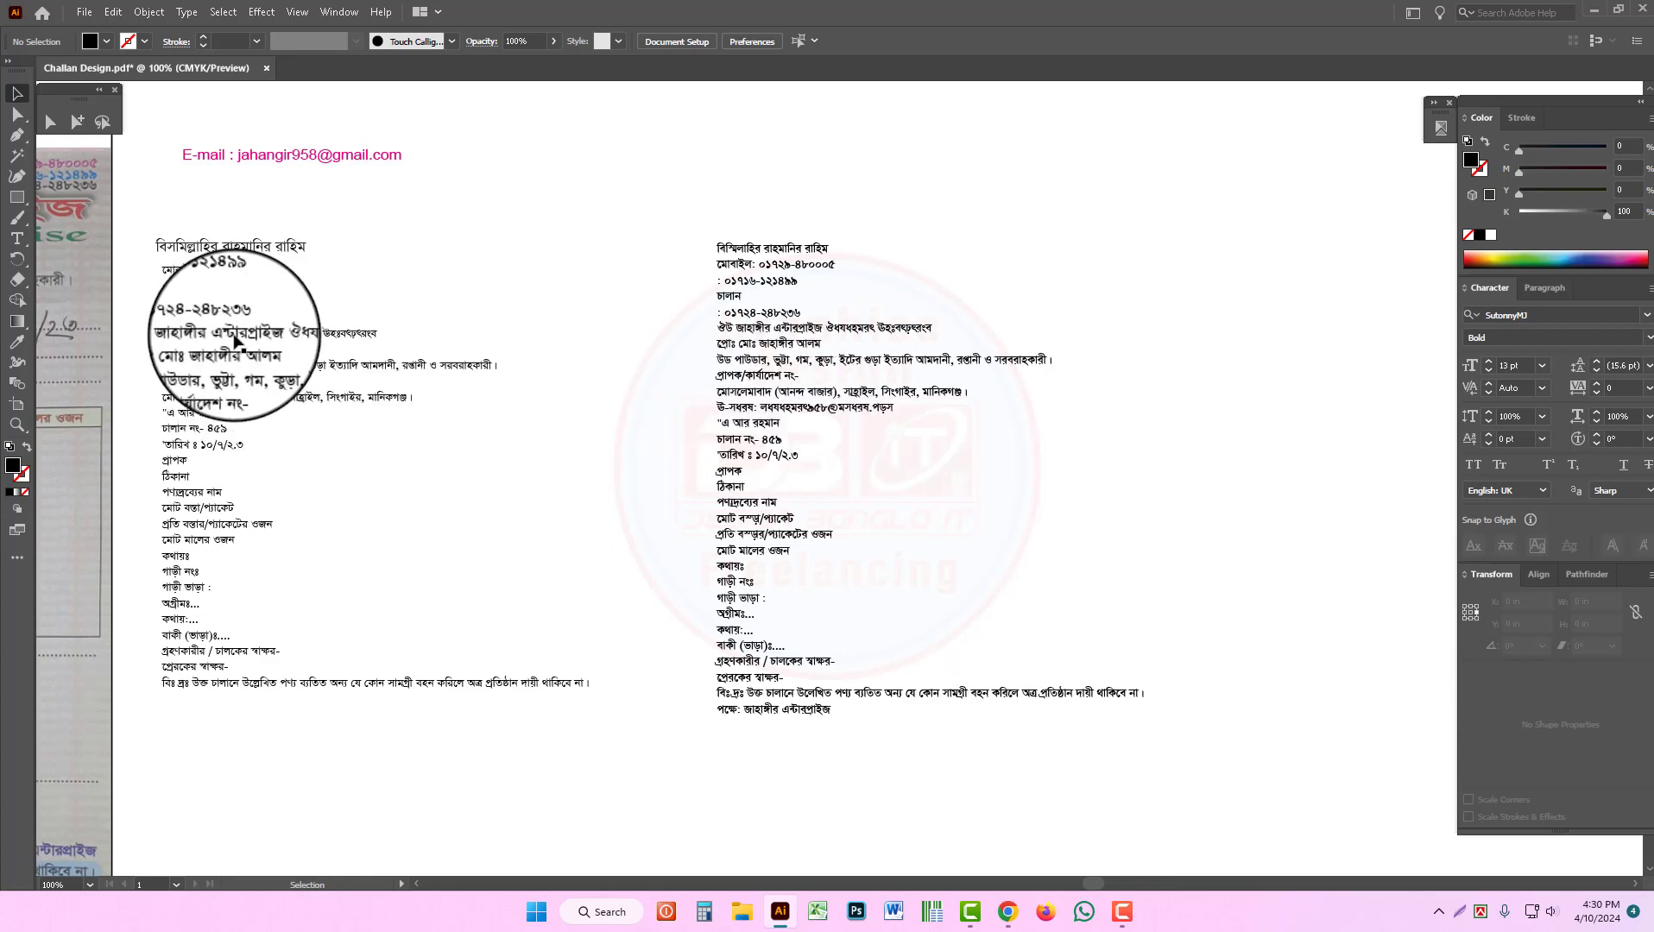
Step: Change the font of the e-mail line in the pasted block to Arial Regular
click(787, 411)
triple_click(787, 411)
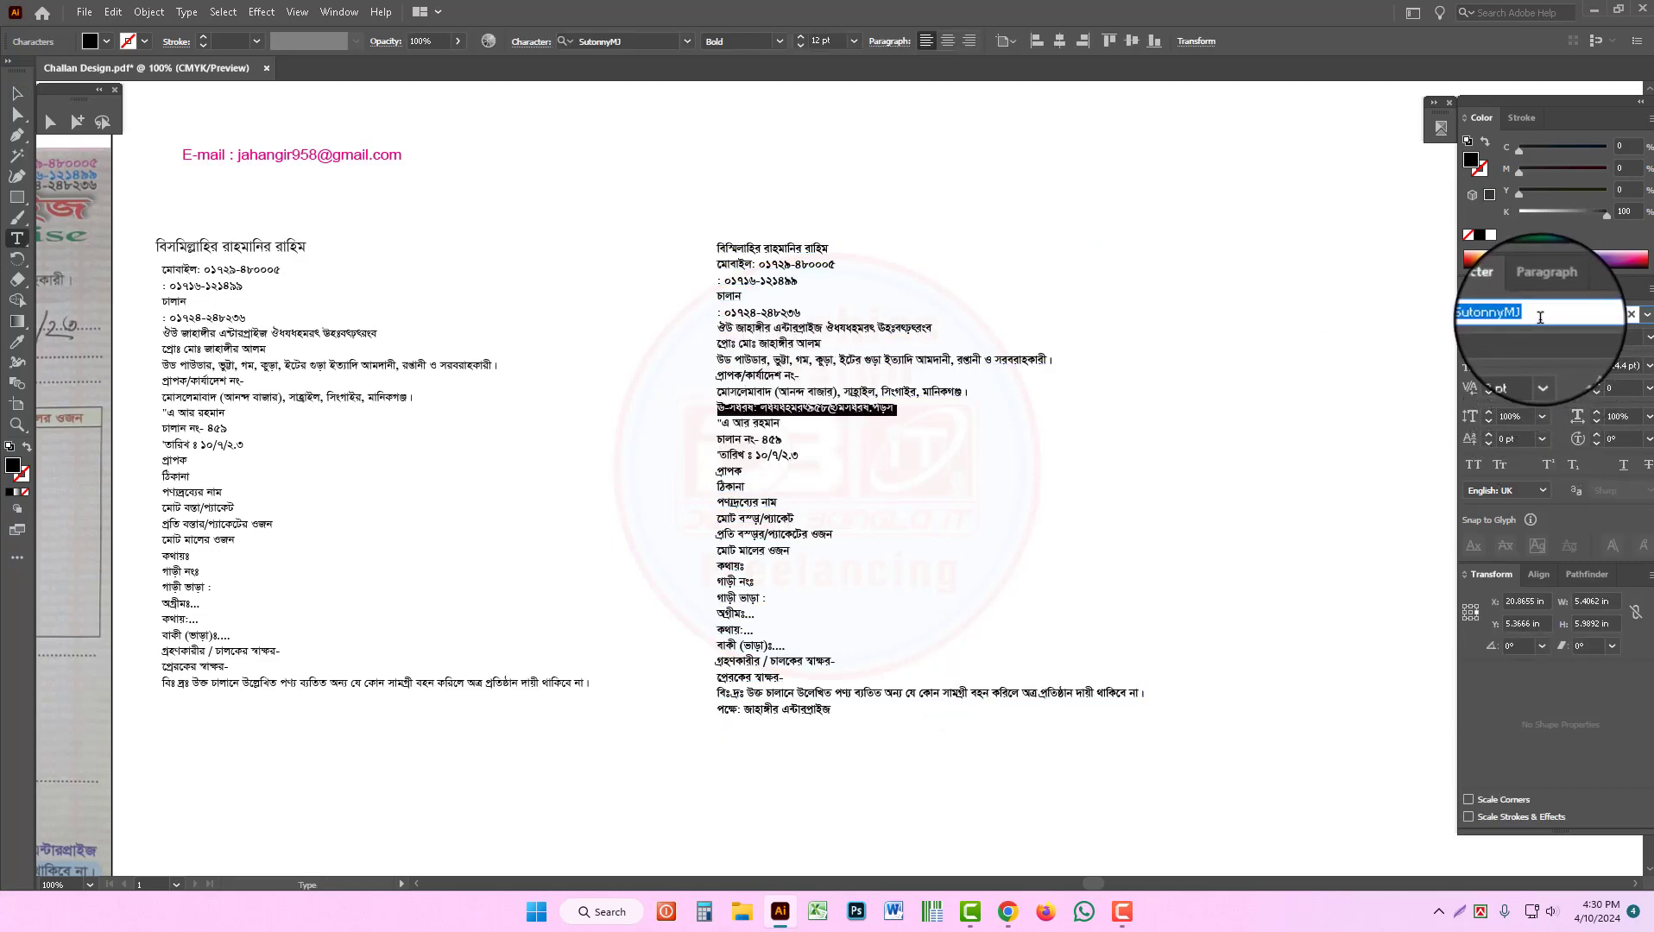
text(arial)
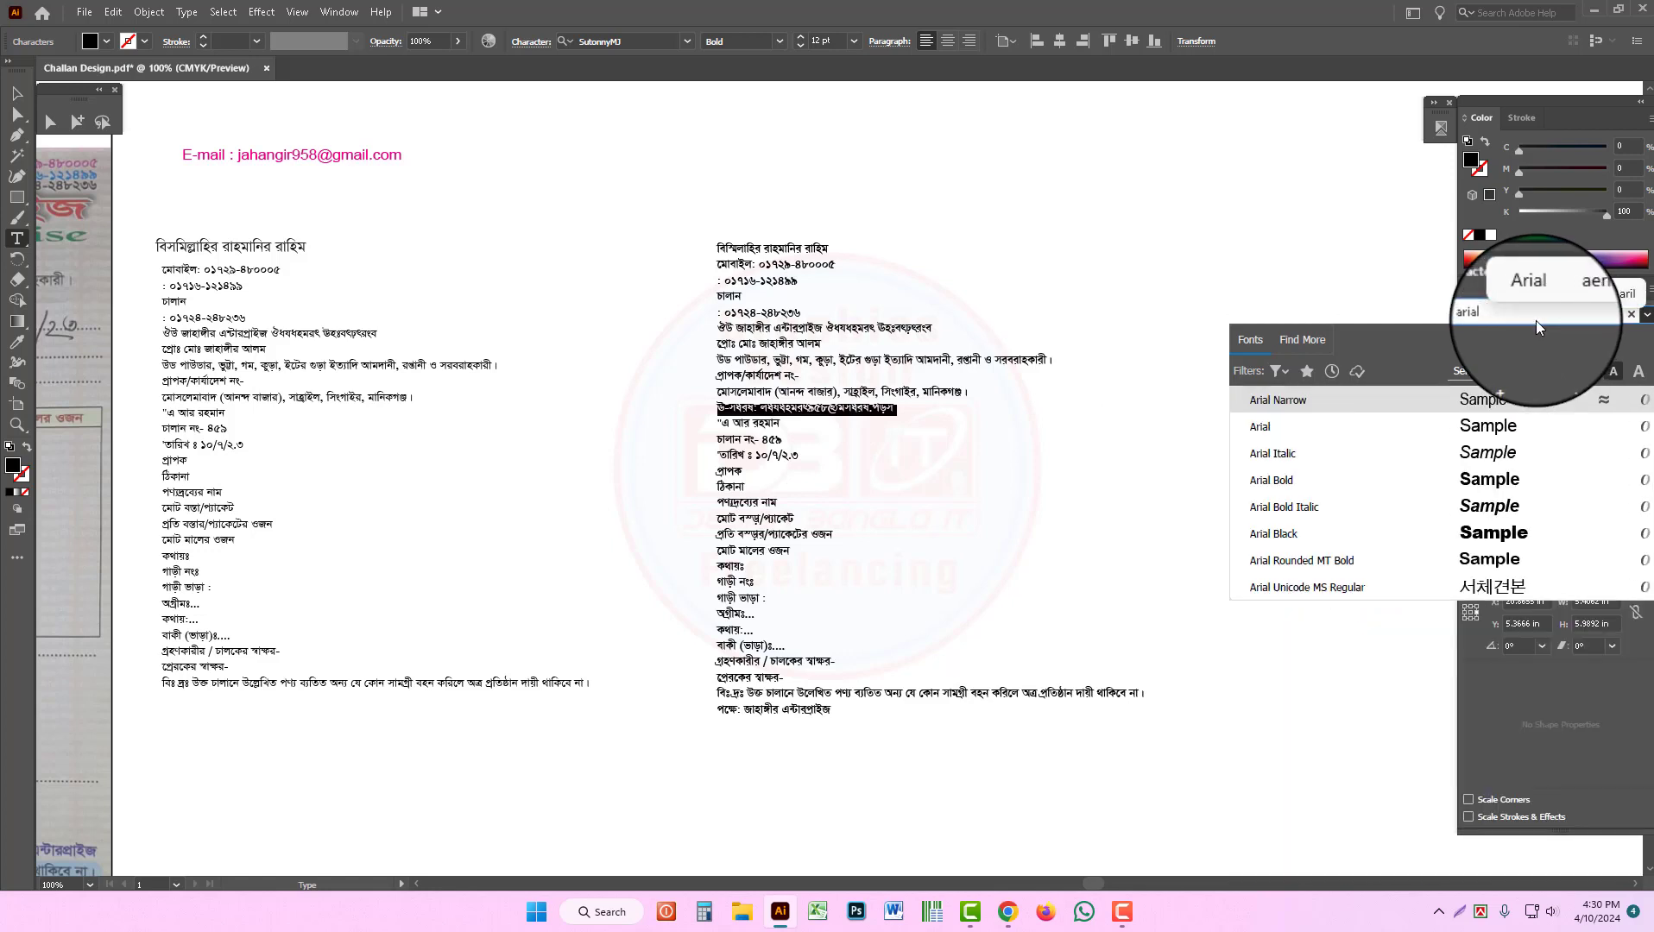
key(Return)
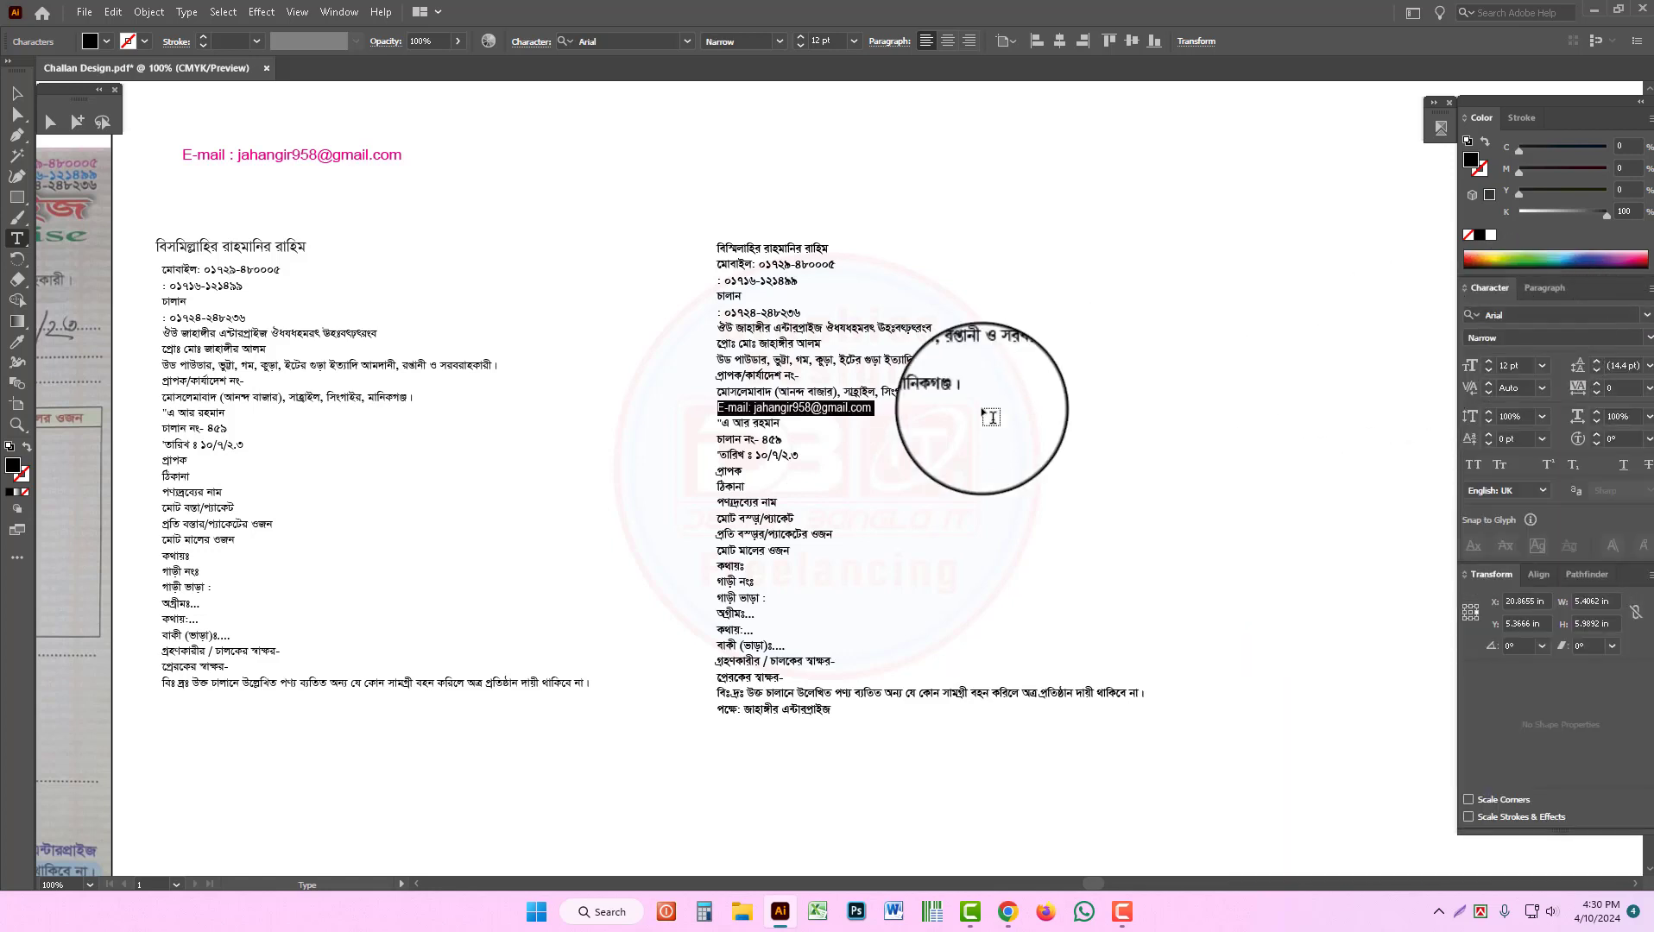
click(1648, 338)
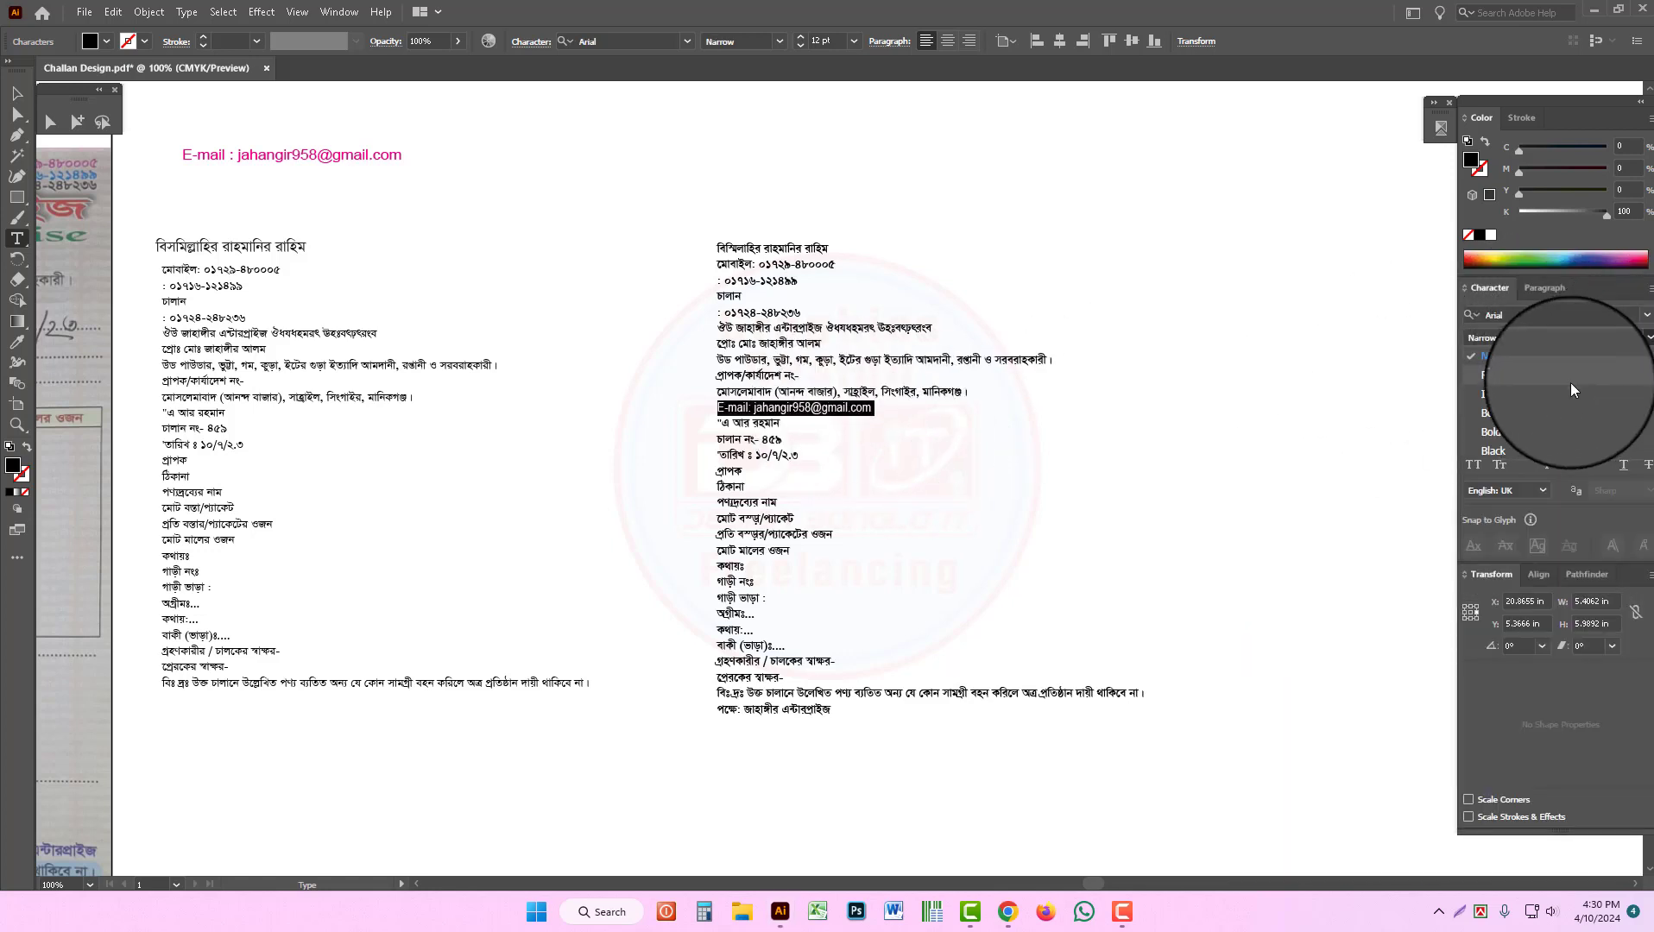
click(1519, 376)
click(787, 411)
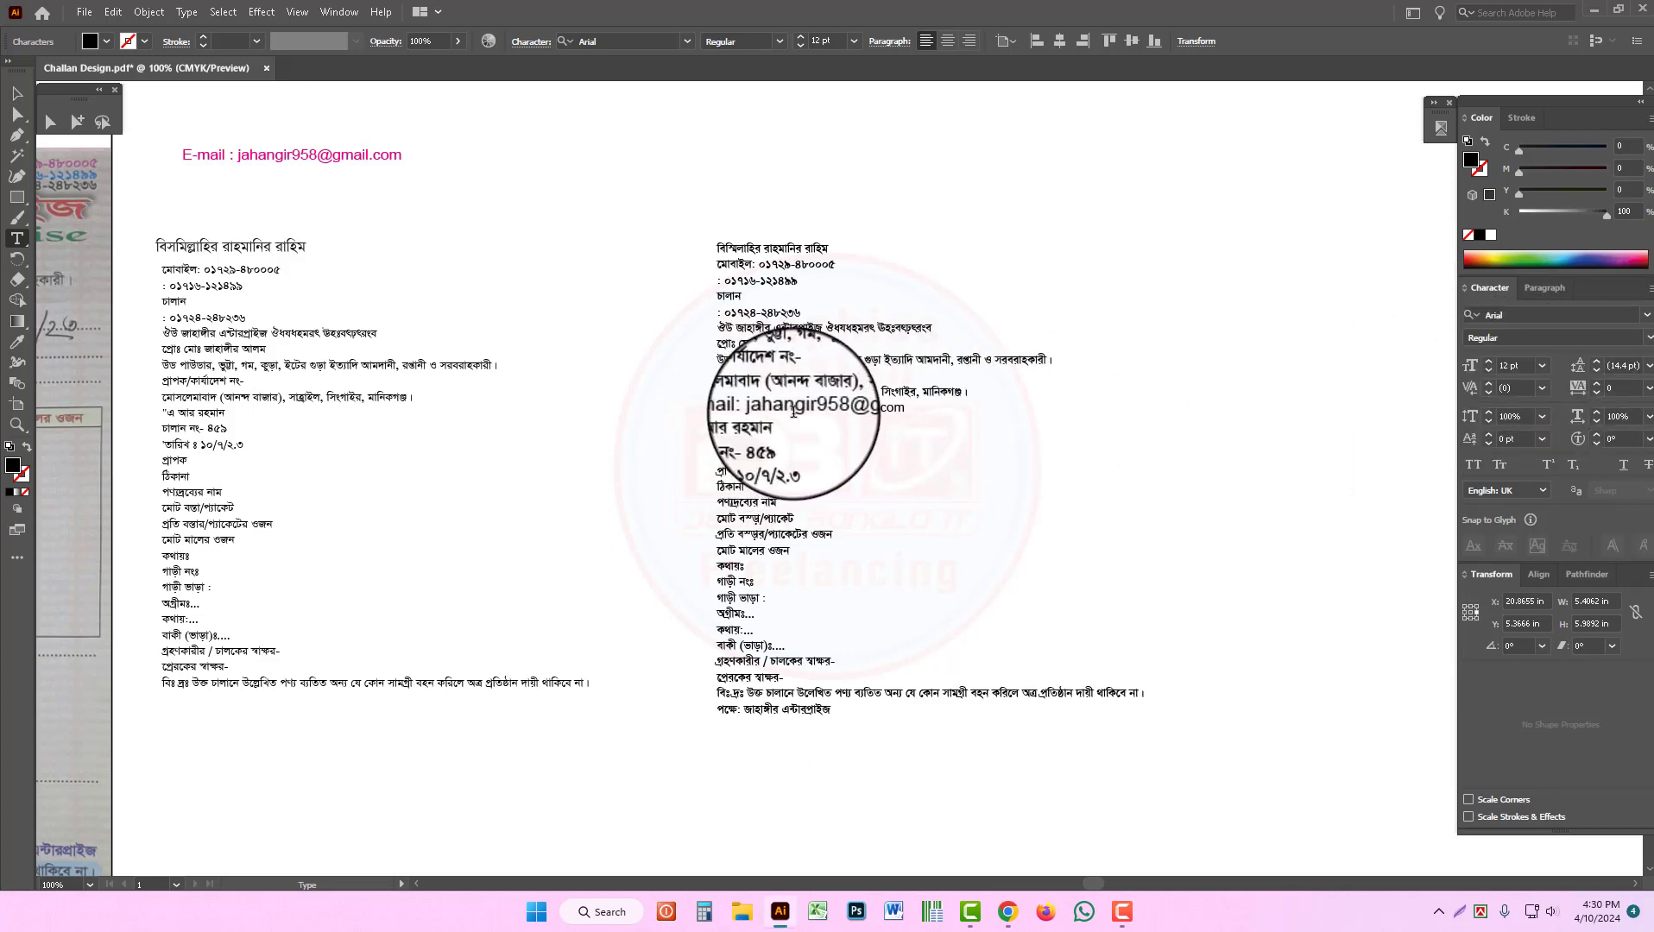
Step: Delete the pasted Bijoy text block, keeping the existing text block beside the challan photo
key(Escape)
drag(594, 475, 981, 475)
drag(778, 464, 929, 443)
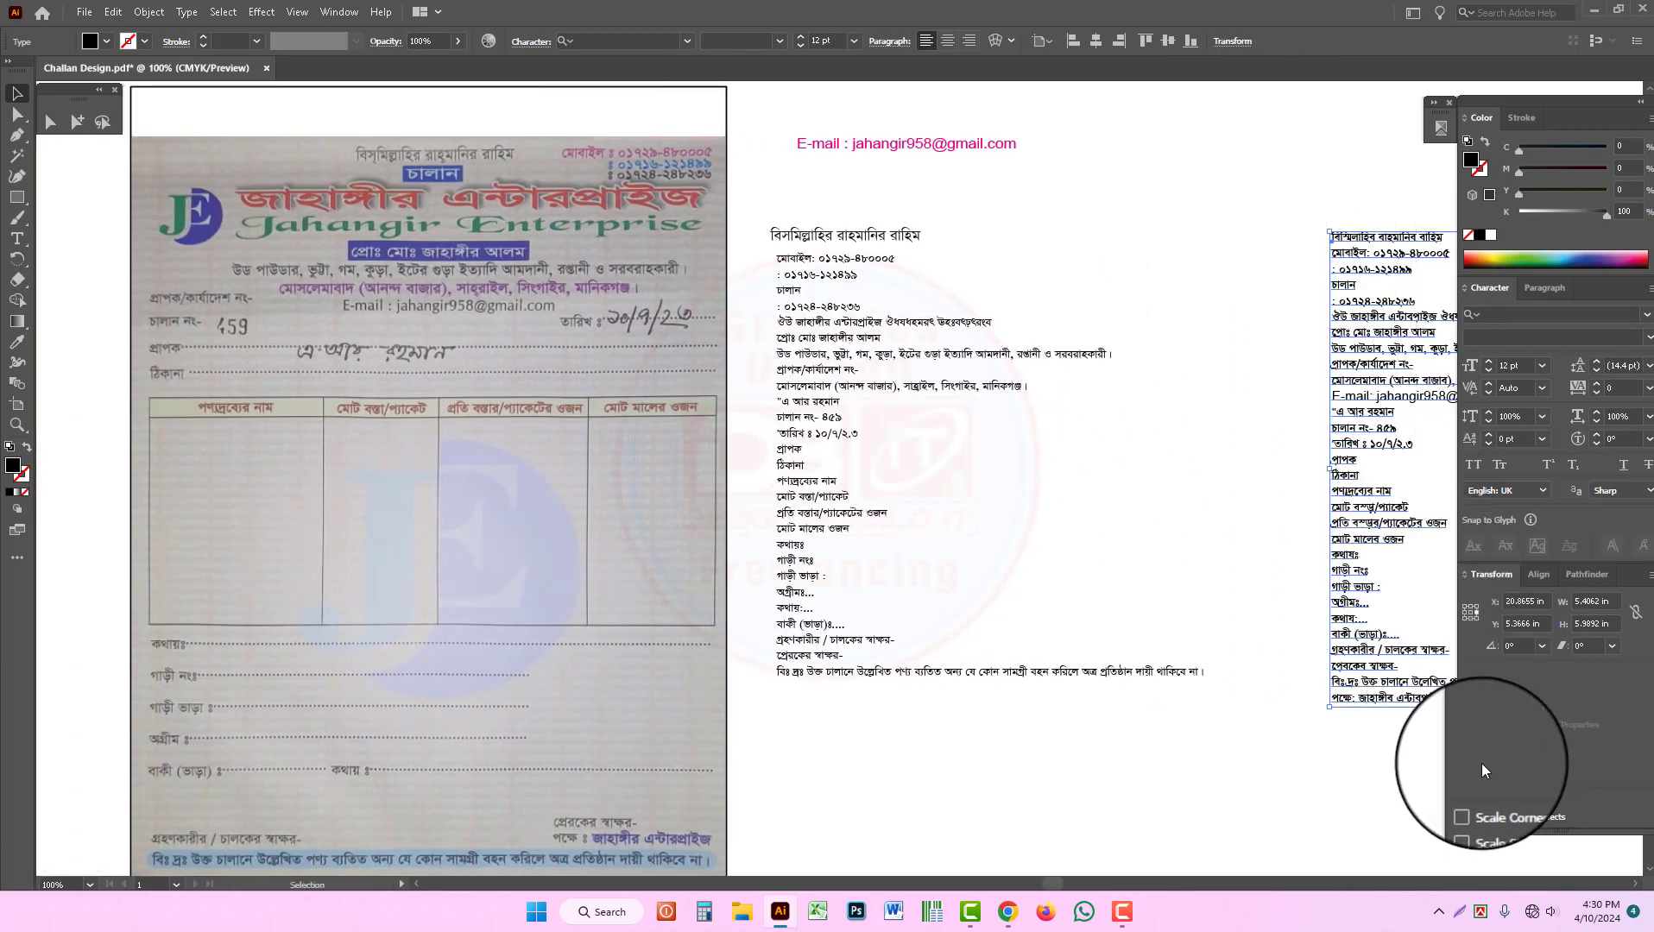
key(Delete)
Step: Check the width and height of the challan photo and of the rectangle framing it
drag(783, 527, 1079, 481)
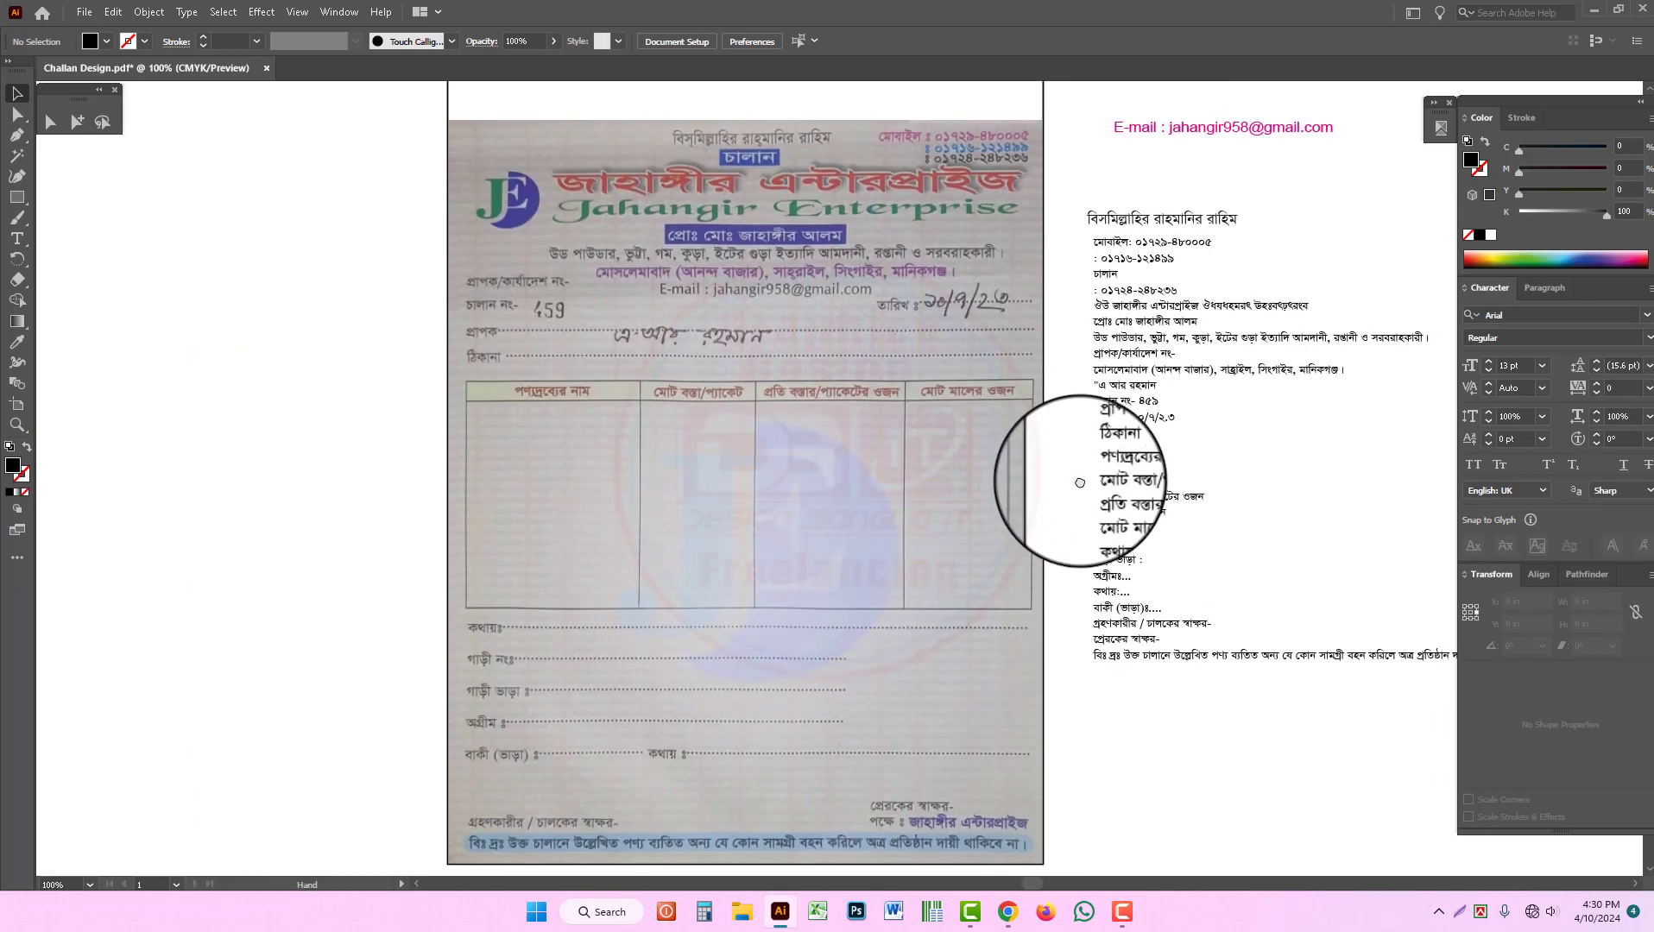
key(ctrl+alt+space)
ctrl+alt+click(975, 506)
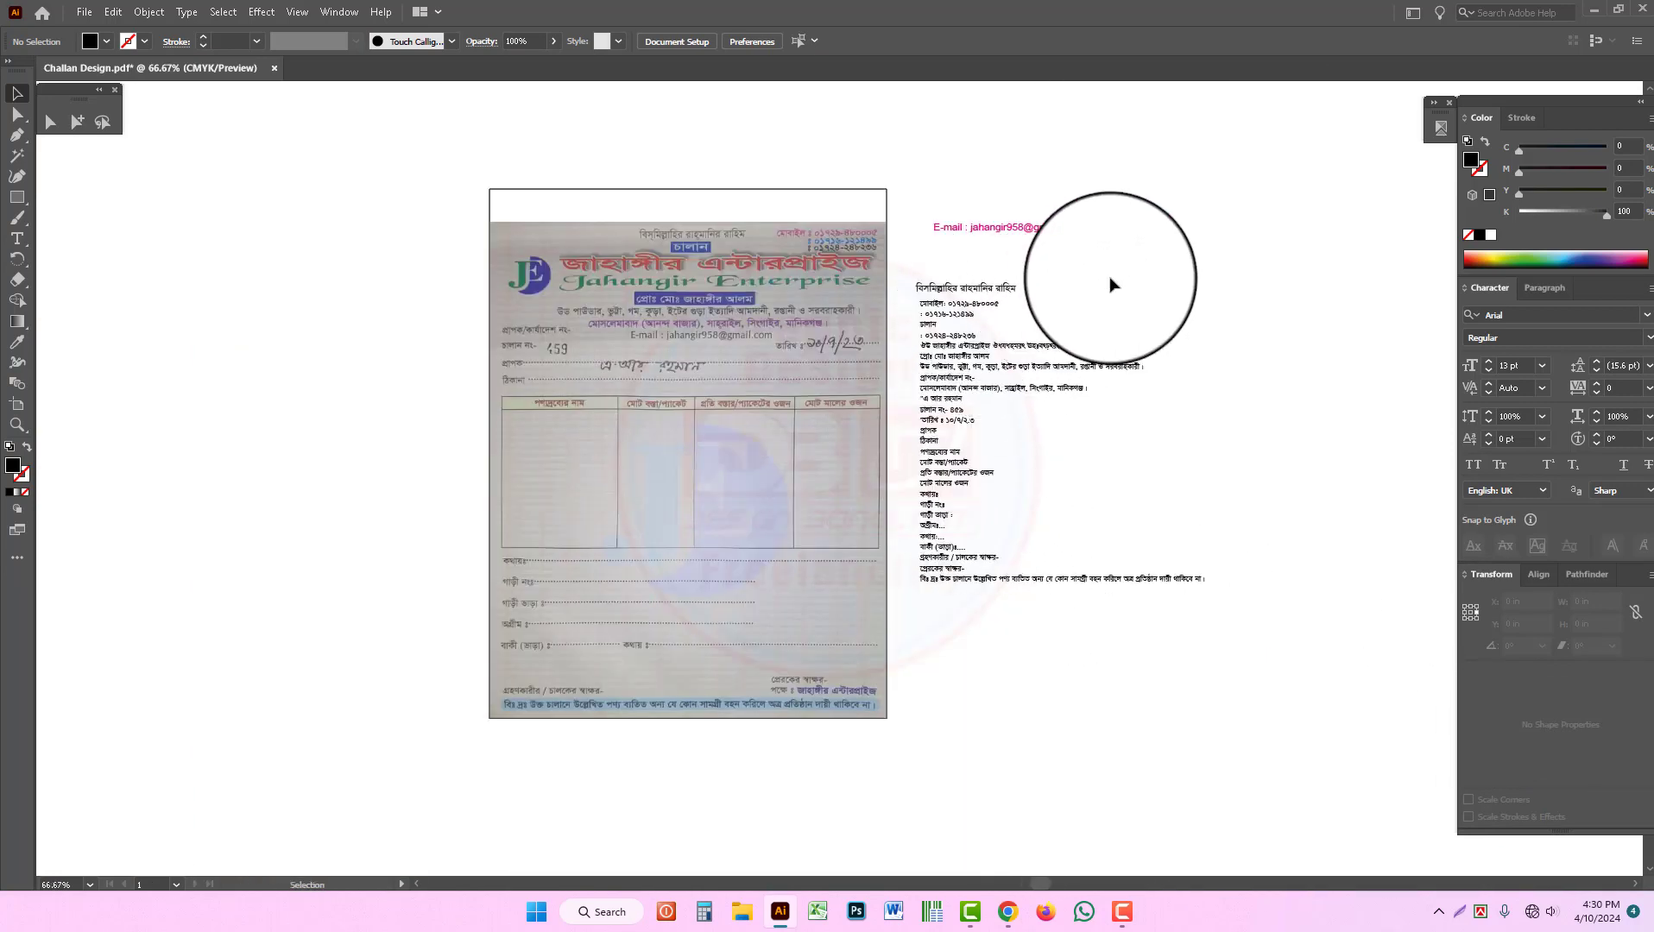
click(697, 302)
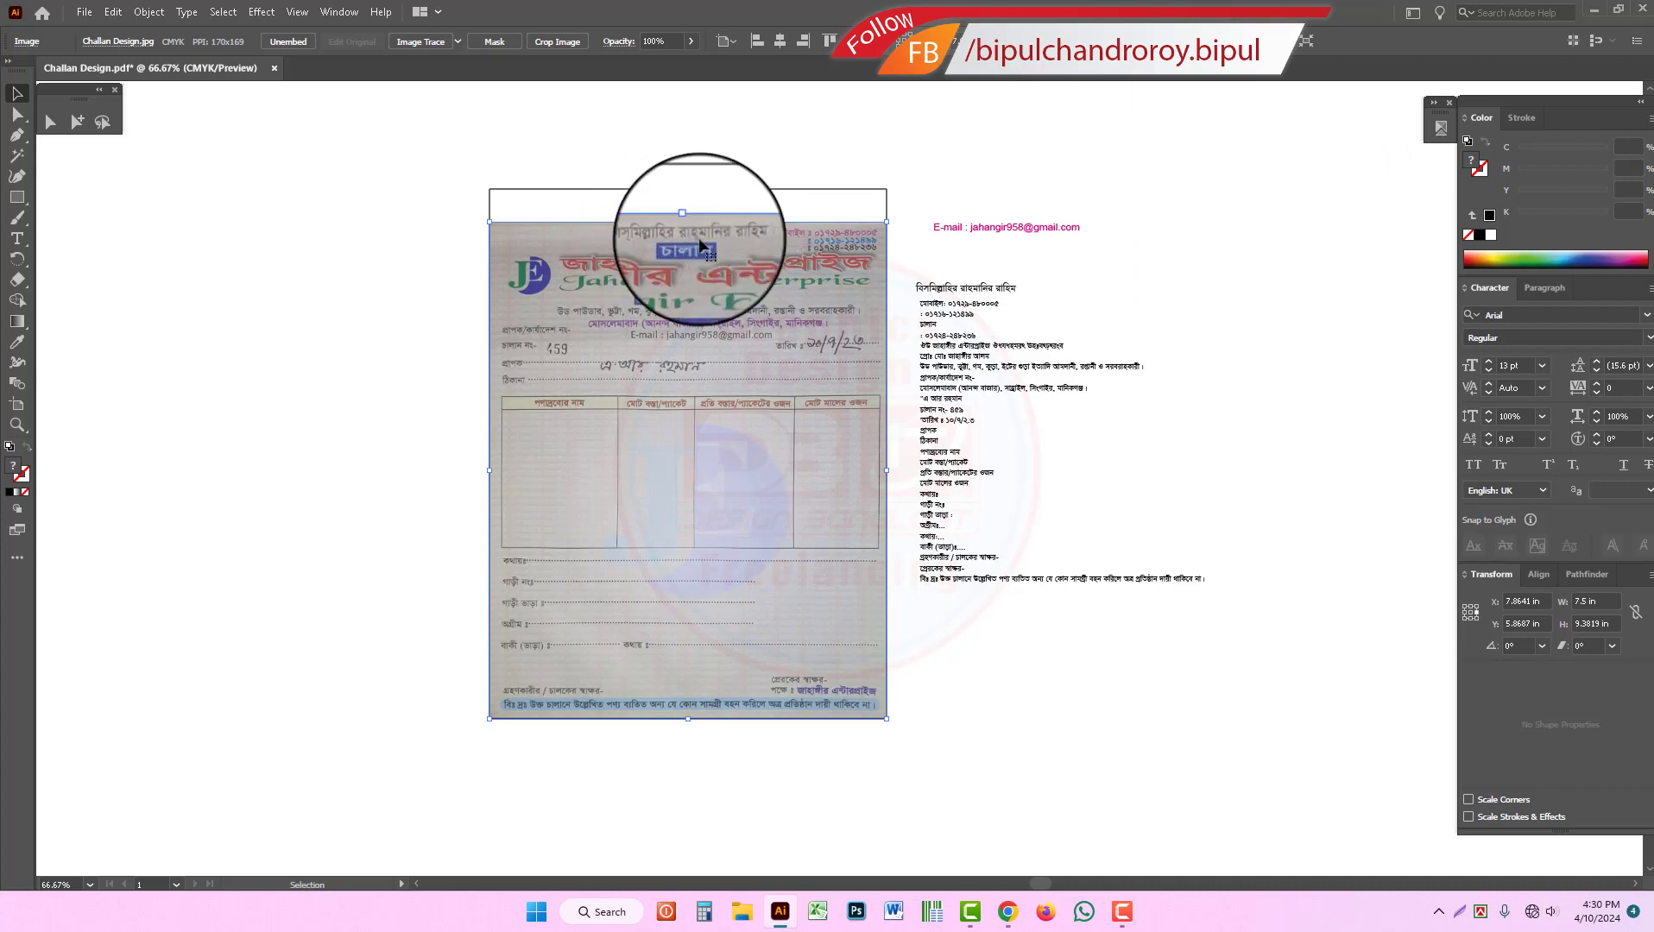
click(647, 204)
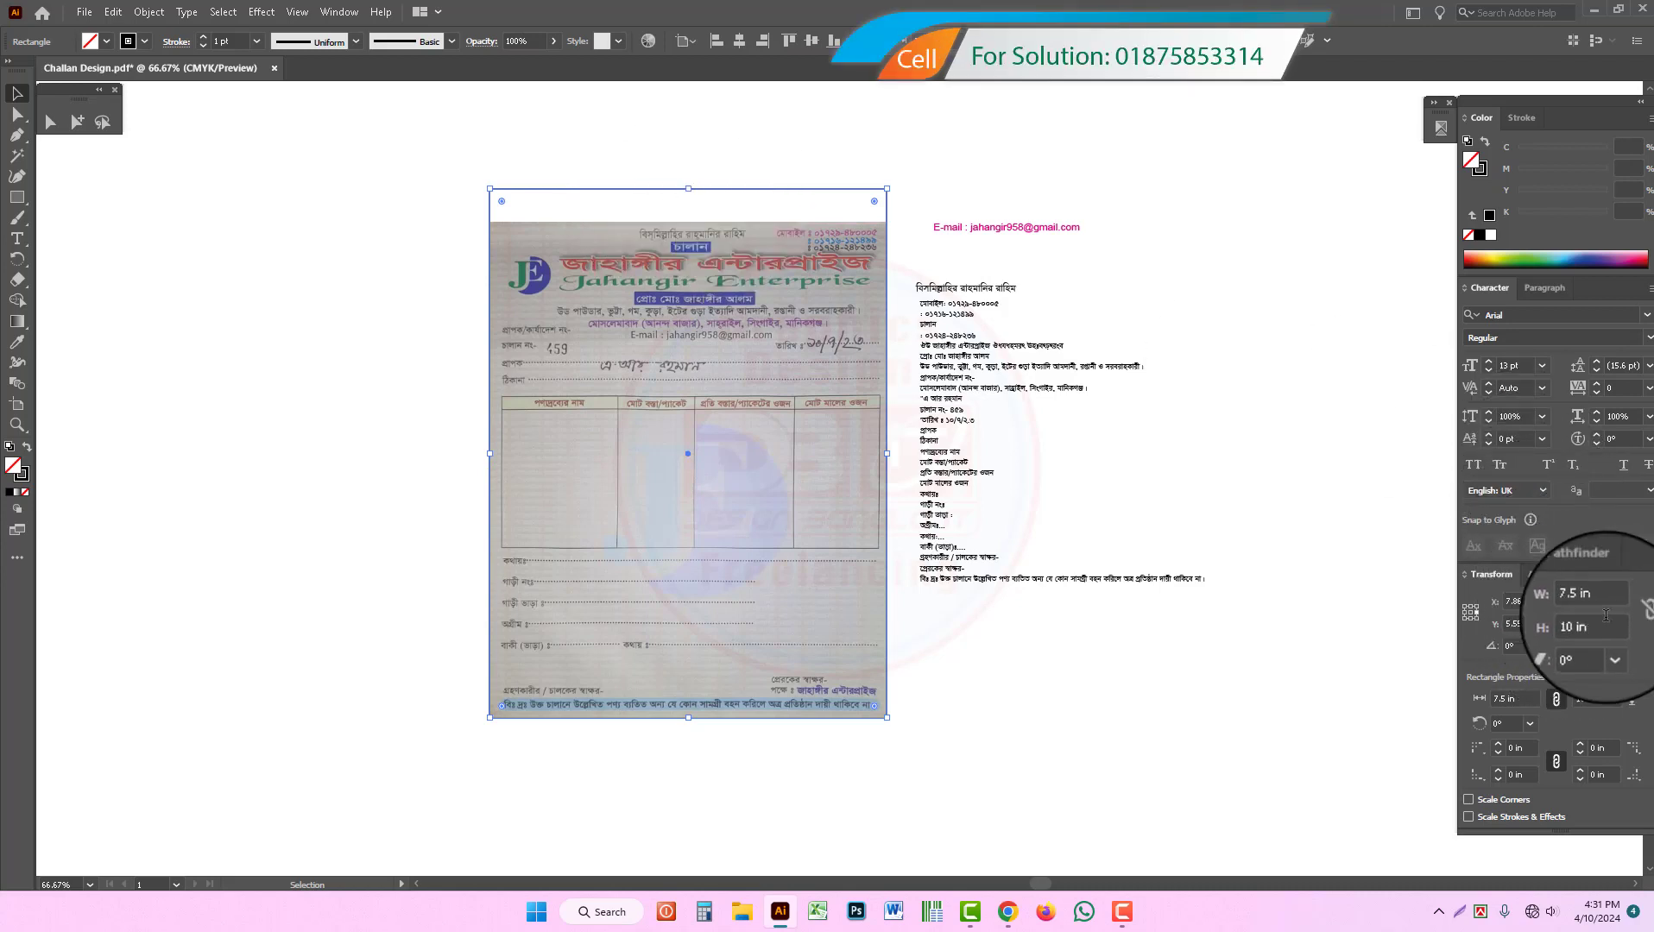
click(607, 156)
Step: Lock the challan photo in place as a tracing background
key(a)
click(663, 318)
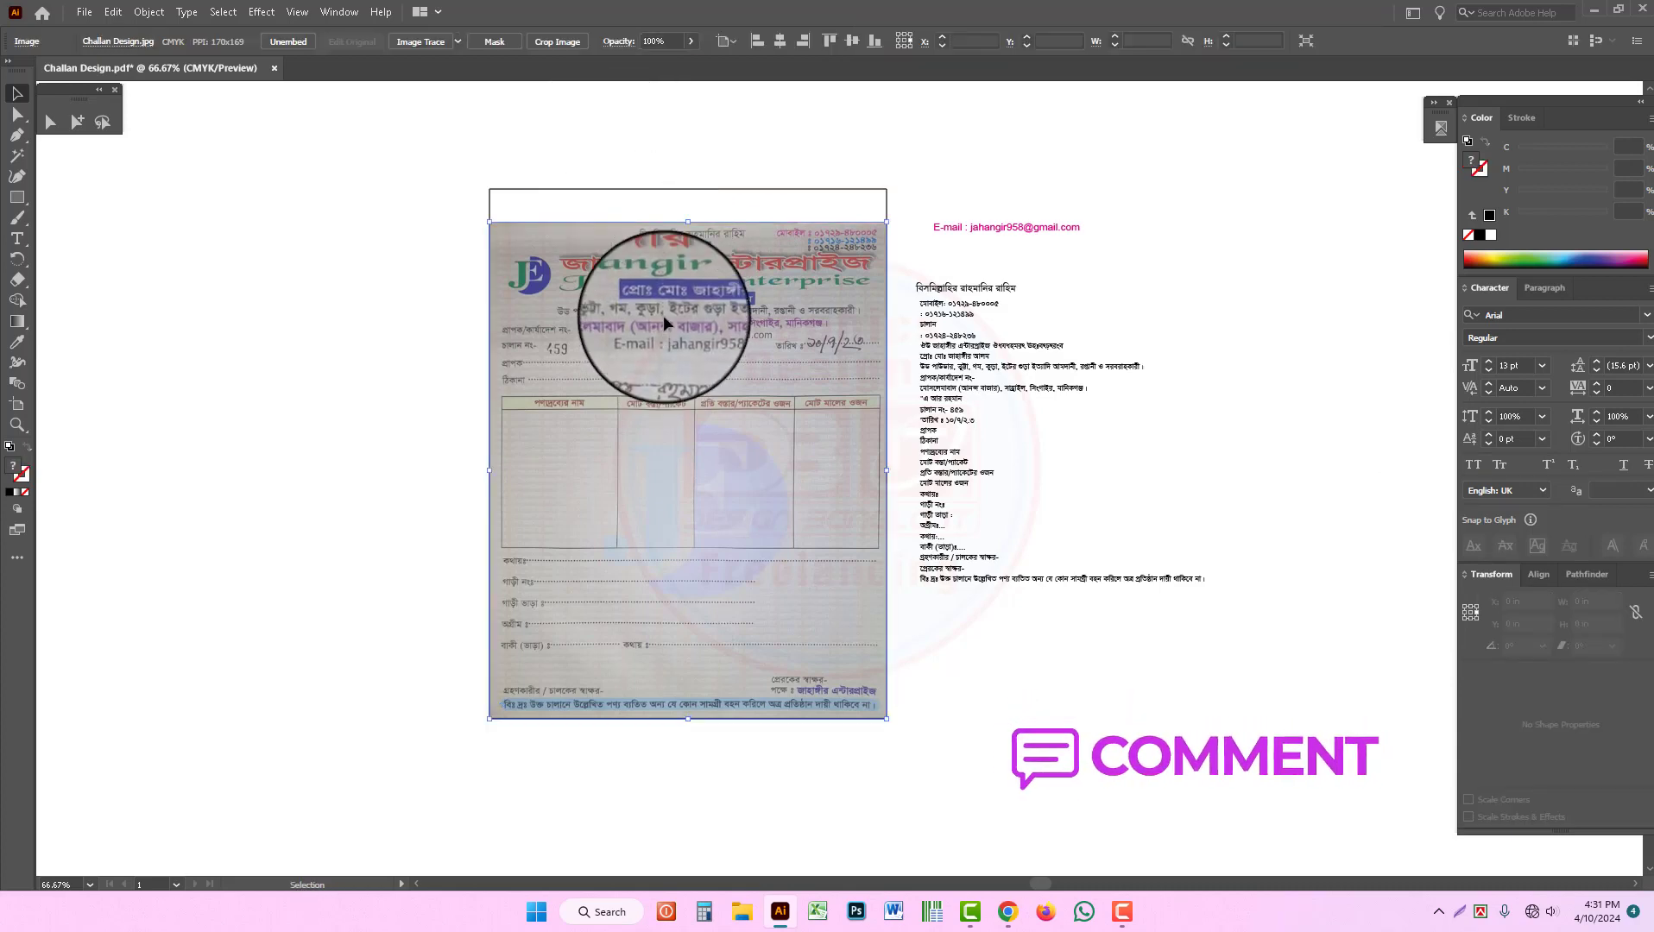
key(ctrl+2)
Step: Move the separate "বিসমিল্লাহির রাহমানির রাহিম" heading text onto the matching line at the top of the challan photo
ctrl+click(771, 324)
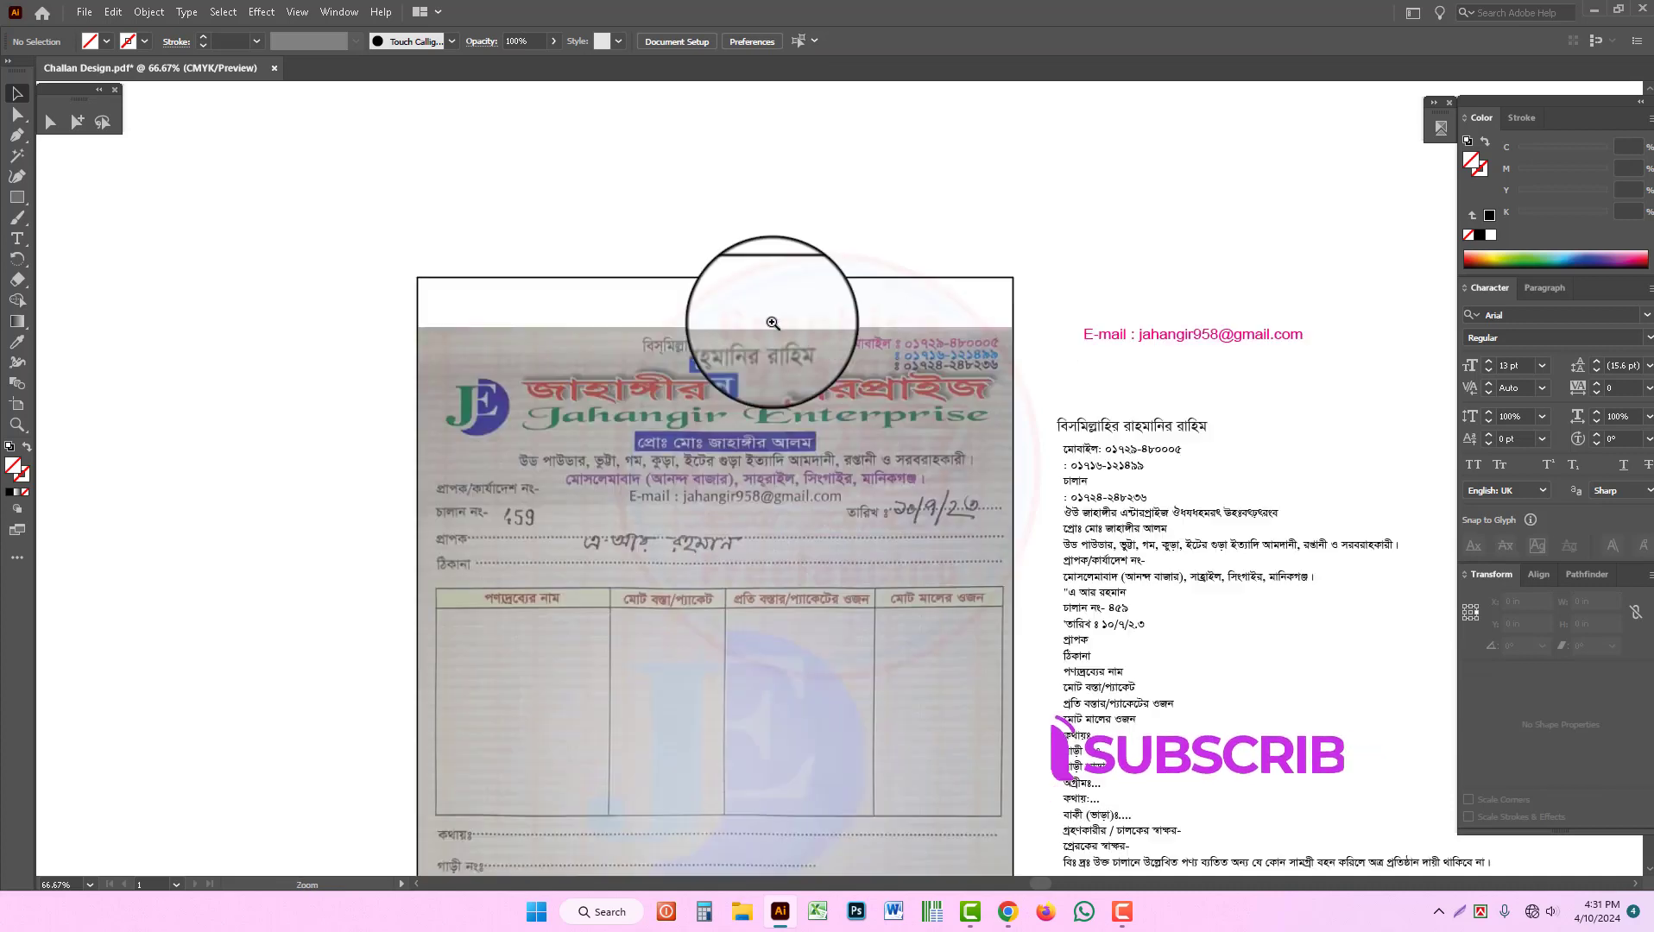
drag(1149, 427, 760, 350)
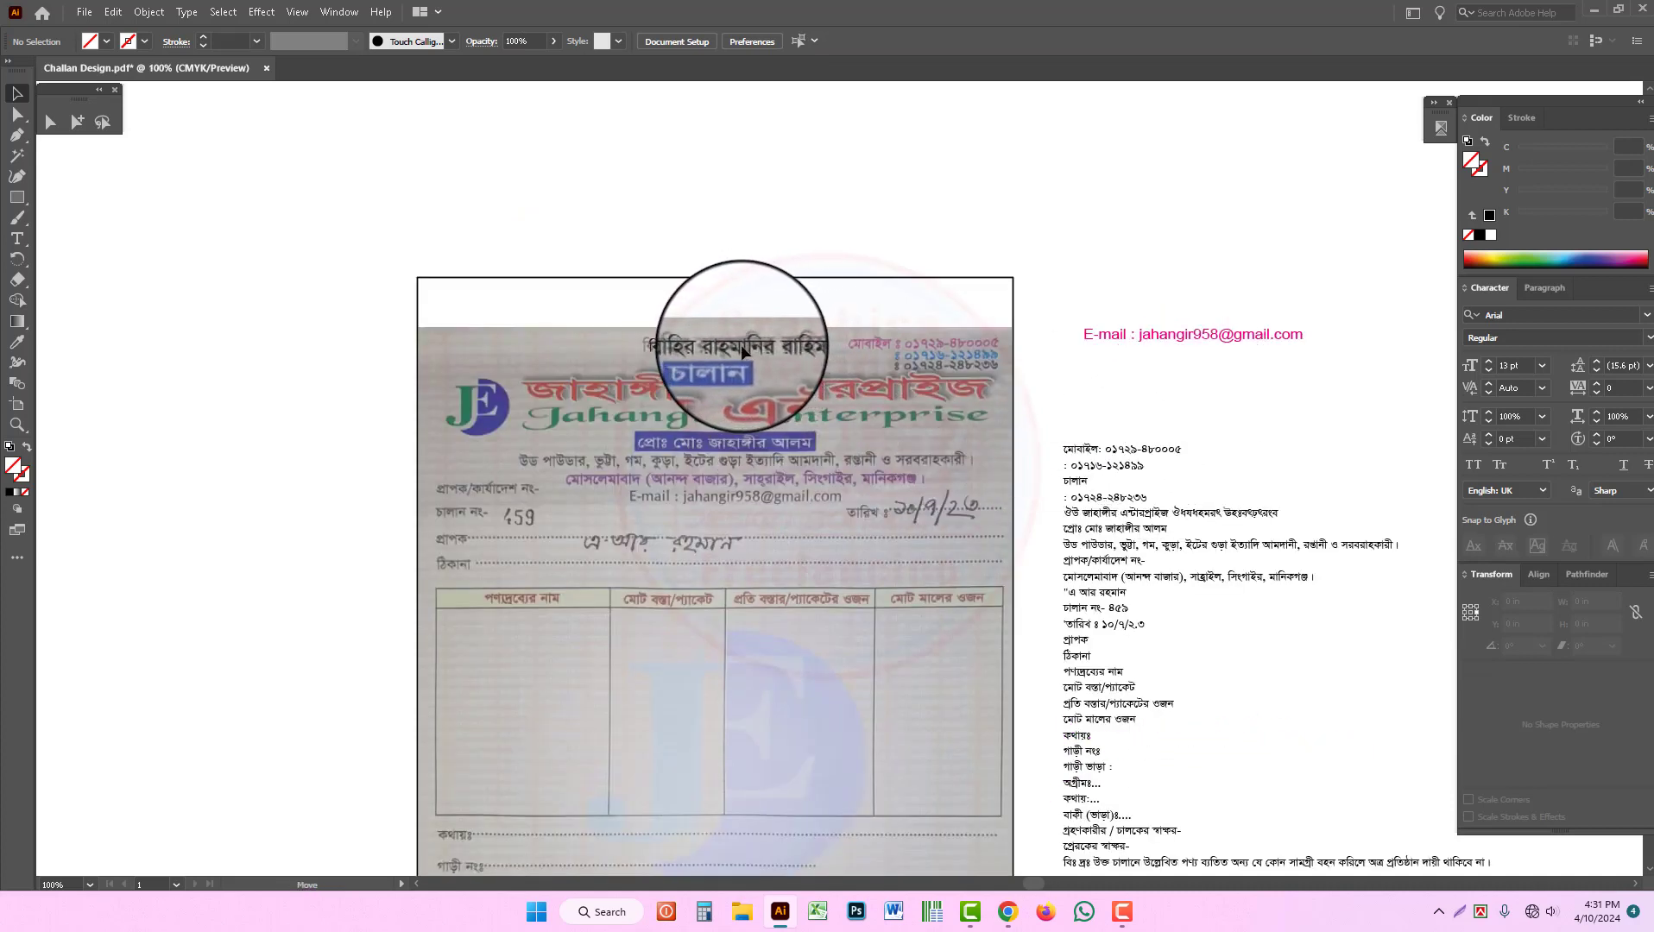
key(ctrl+=)
key(ctrl+=)
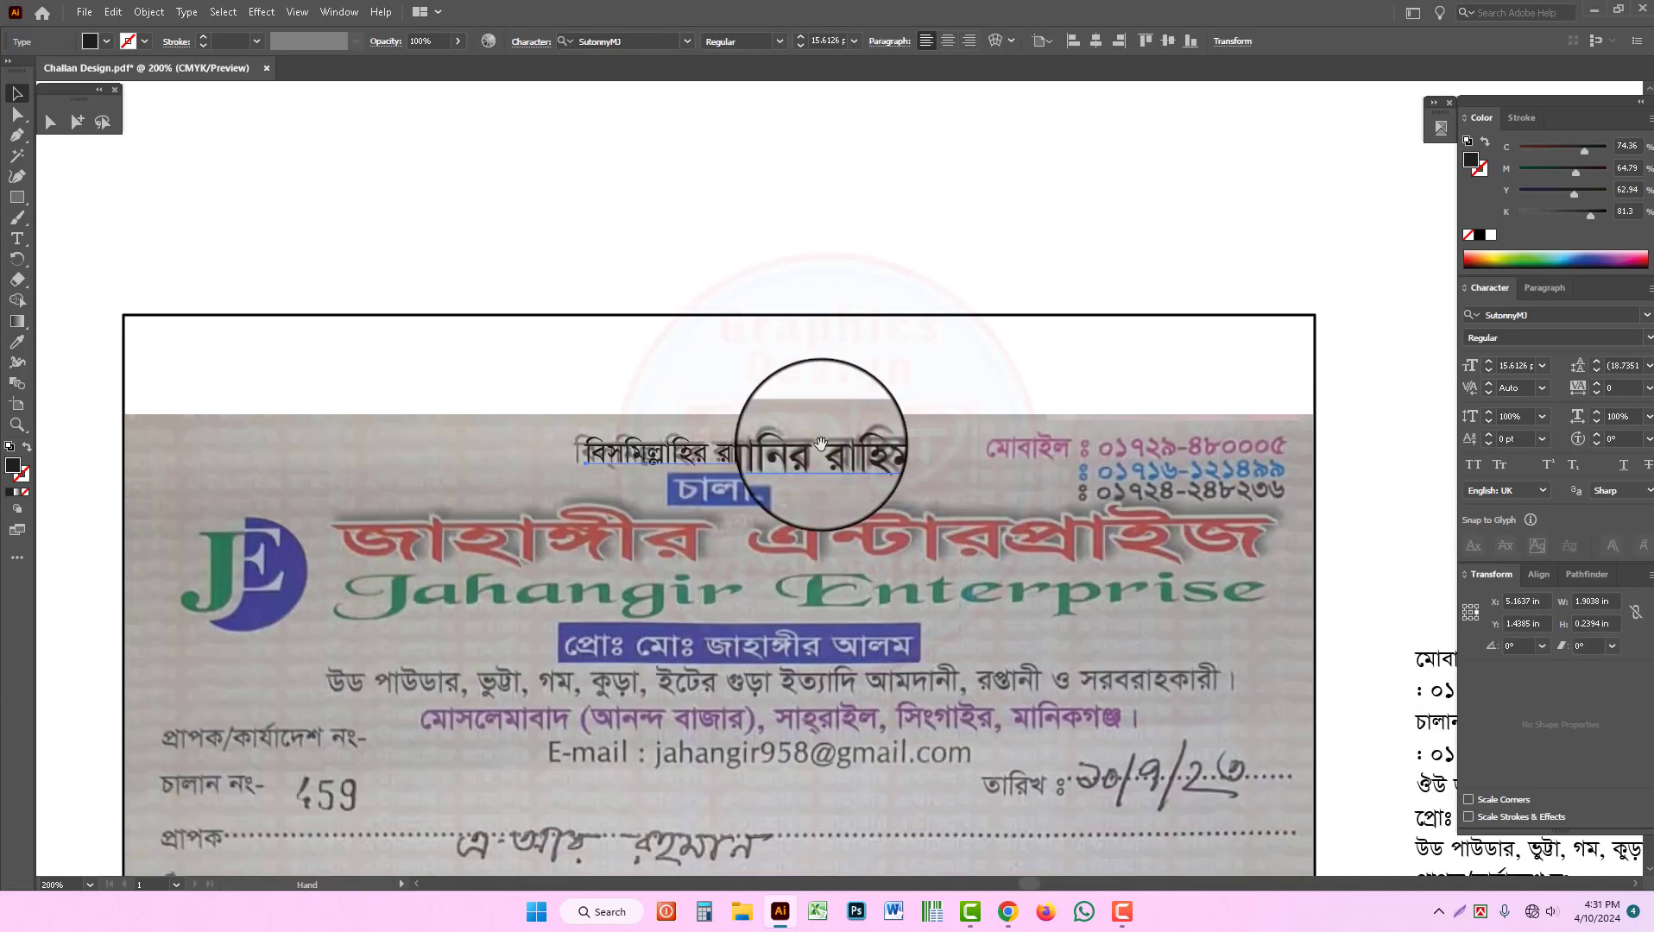
Step: Recolor the heading text on the photo to pure magenta (M 100) and set its font size to 16 pt
drag(821, 444, 830, 229)
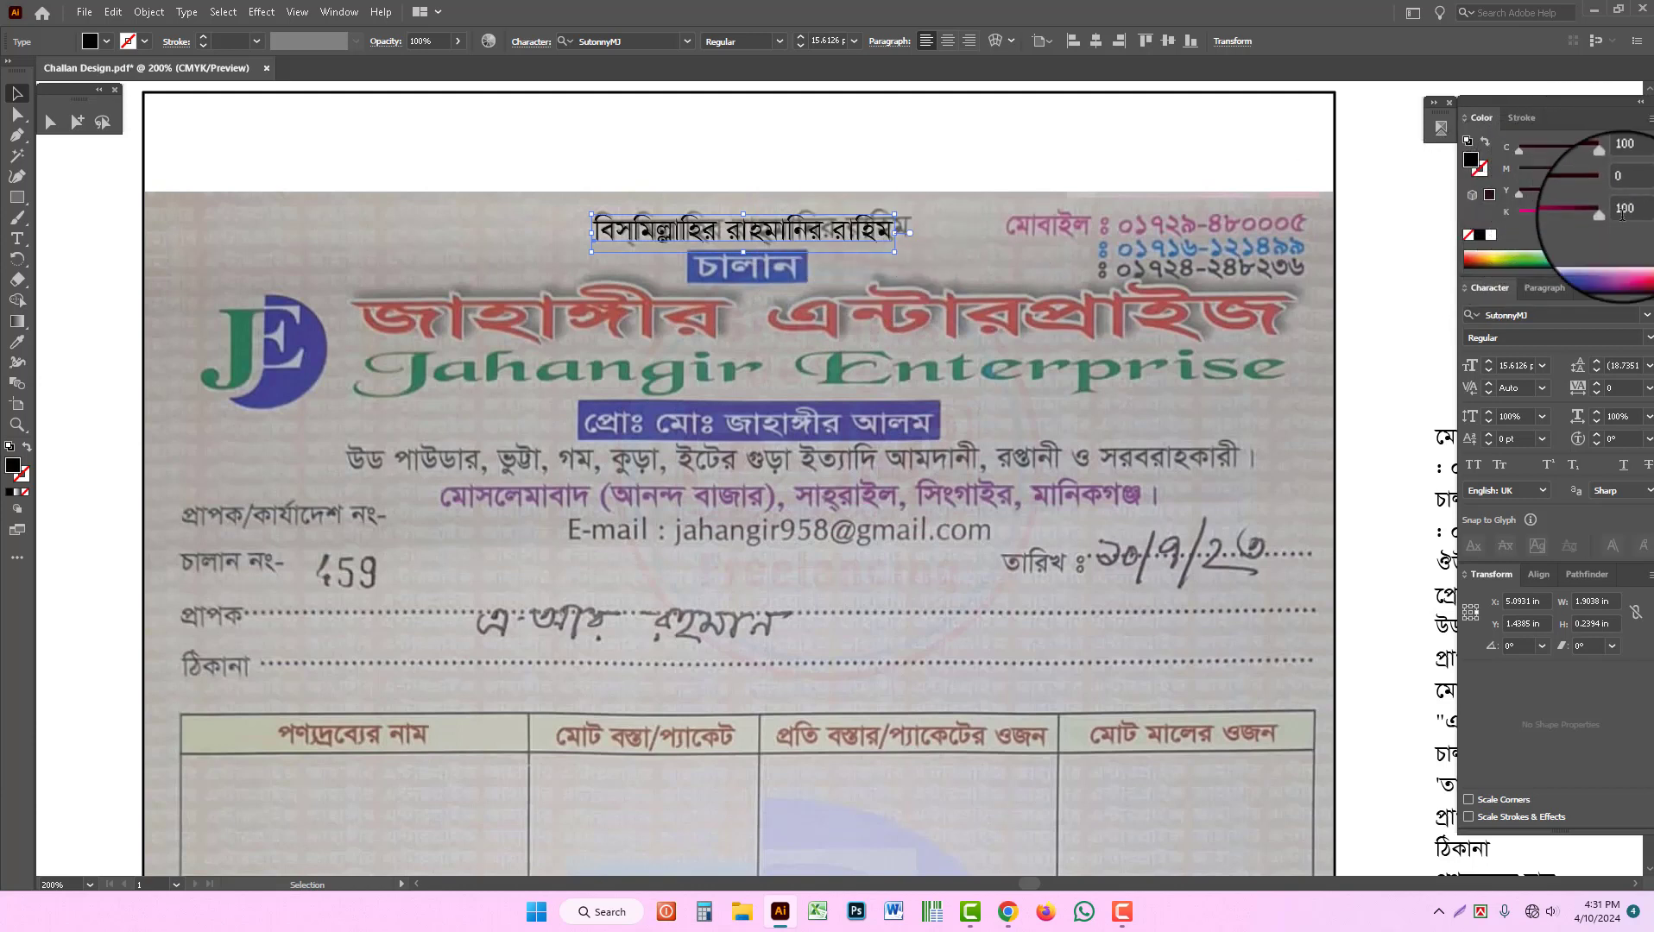
drag(1606, 215, 1516, 216)
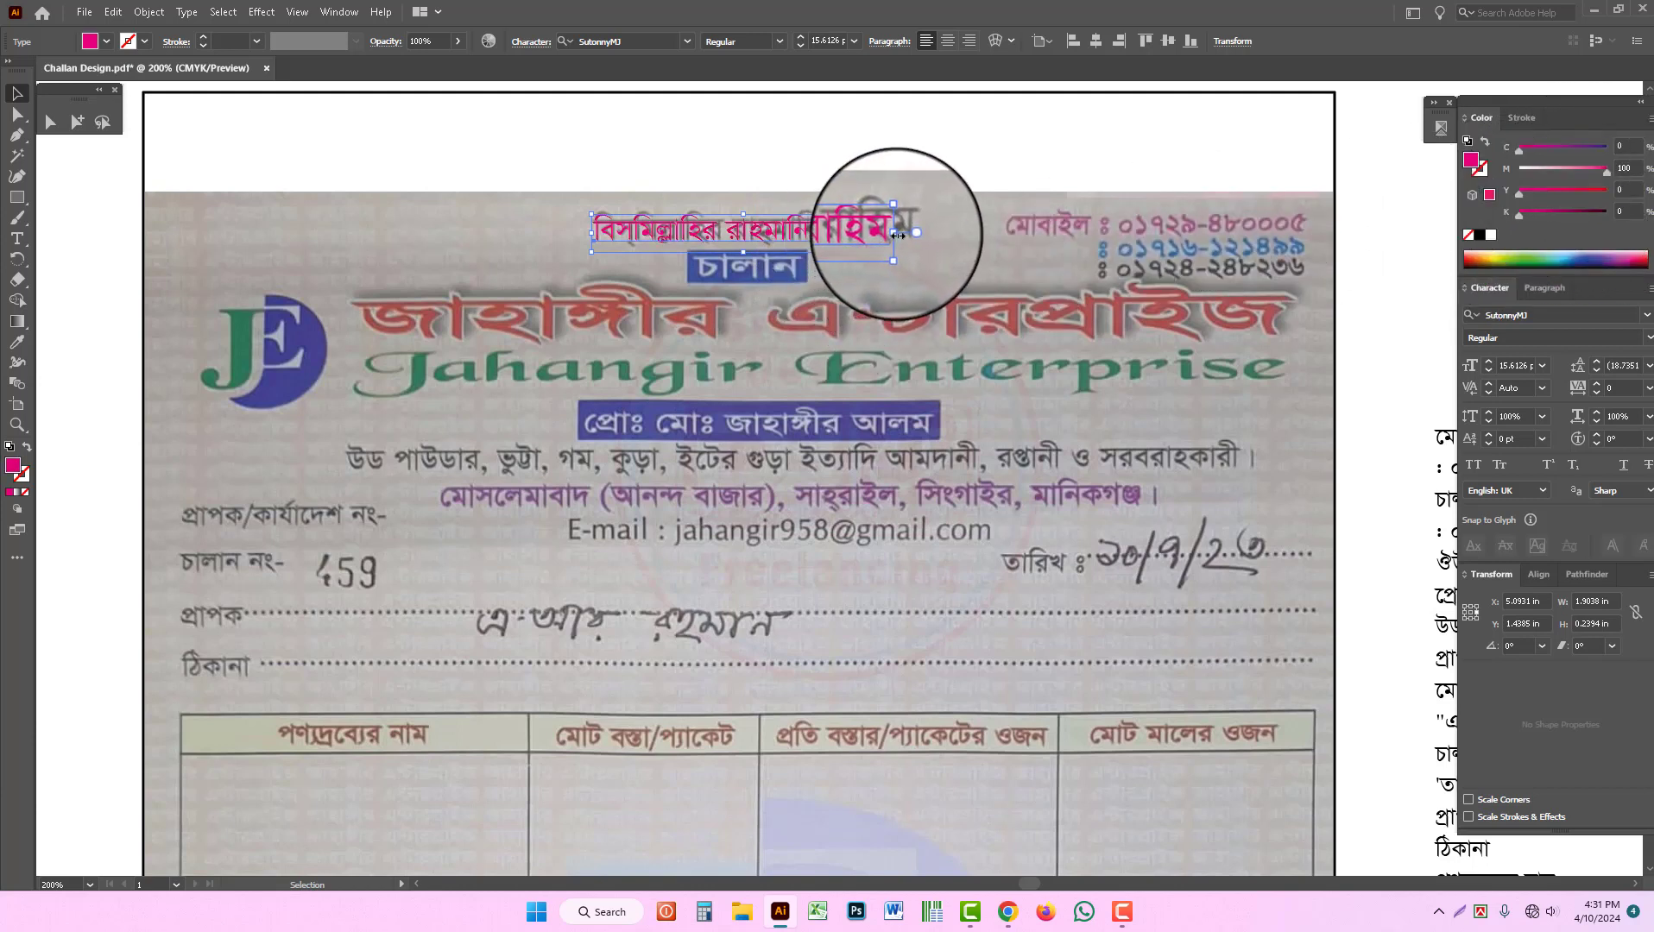
click(1489, 362)
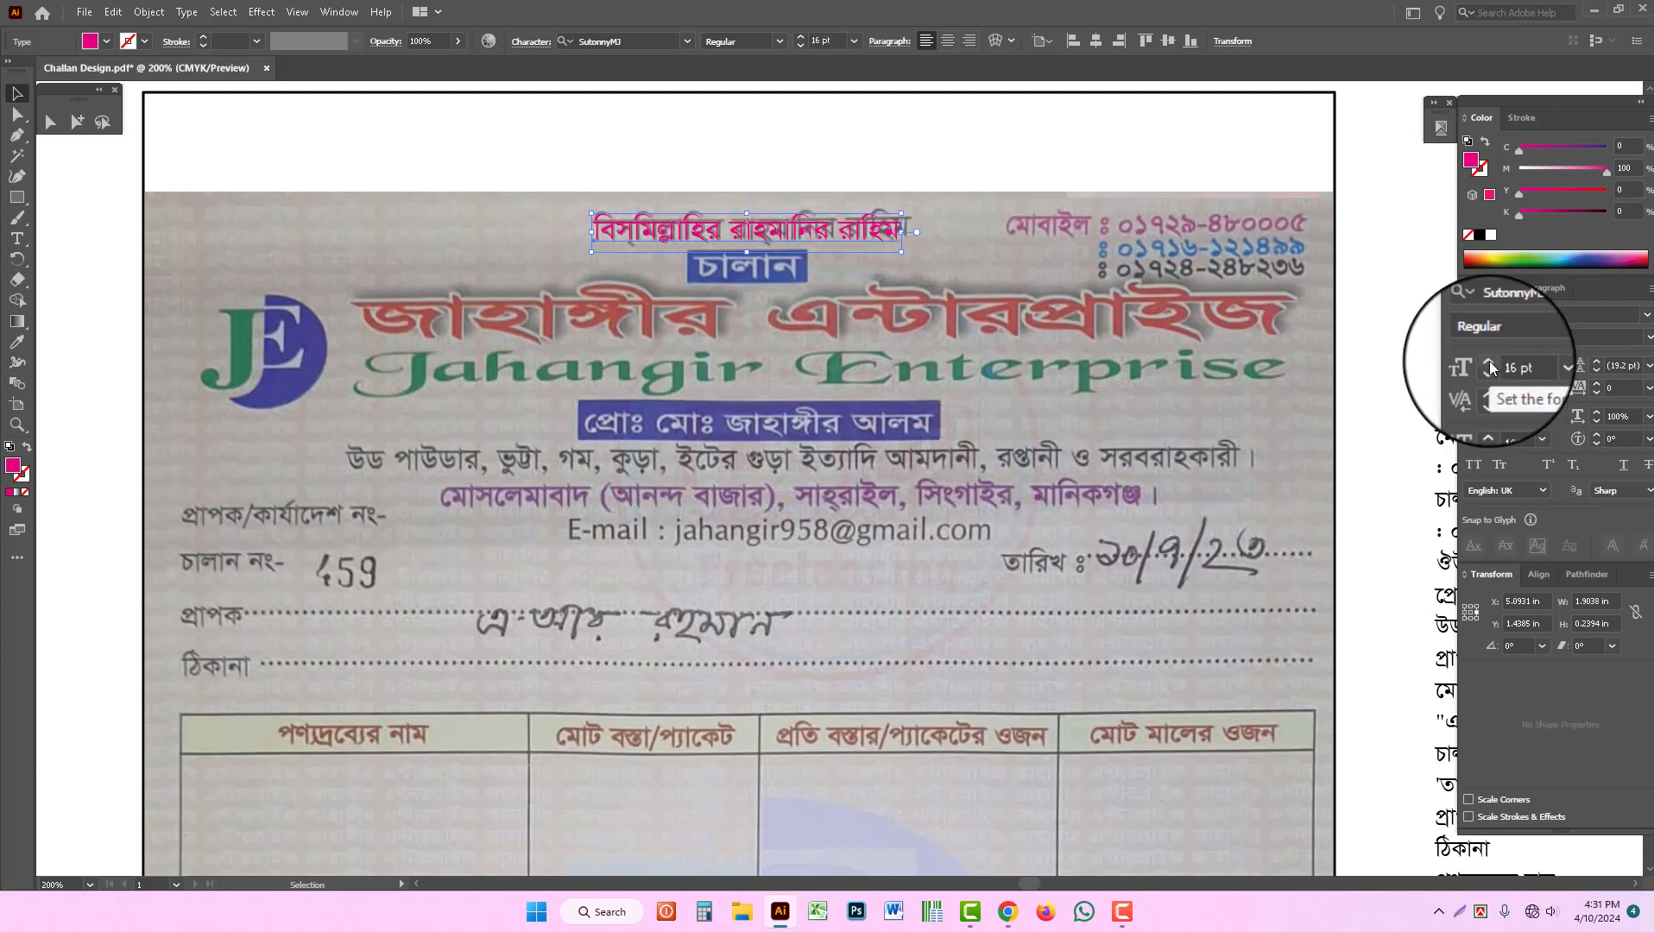
Step: Try the heading text at 17 pt, return it to 16 pt and nudge it onto the printed heading
click(1488, 361)
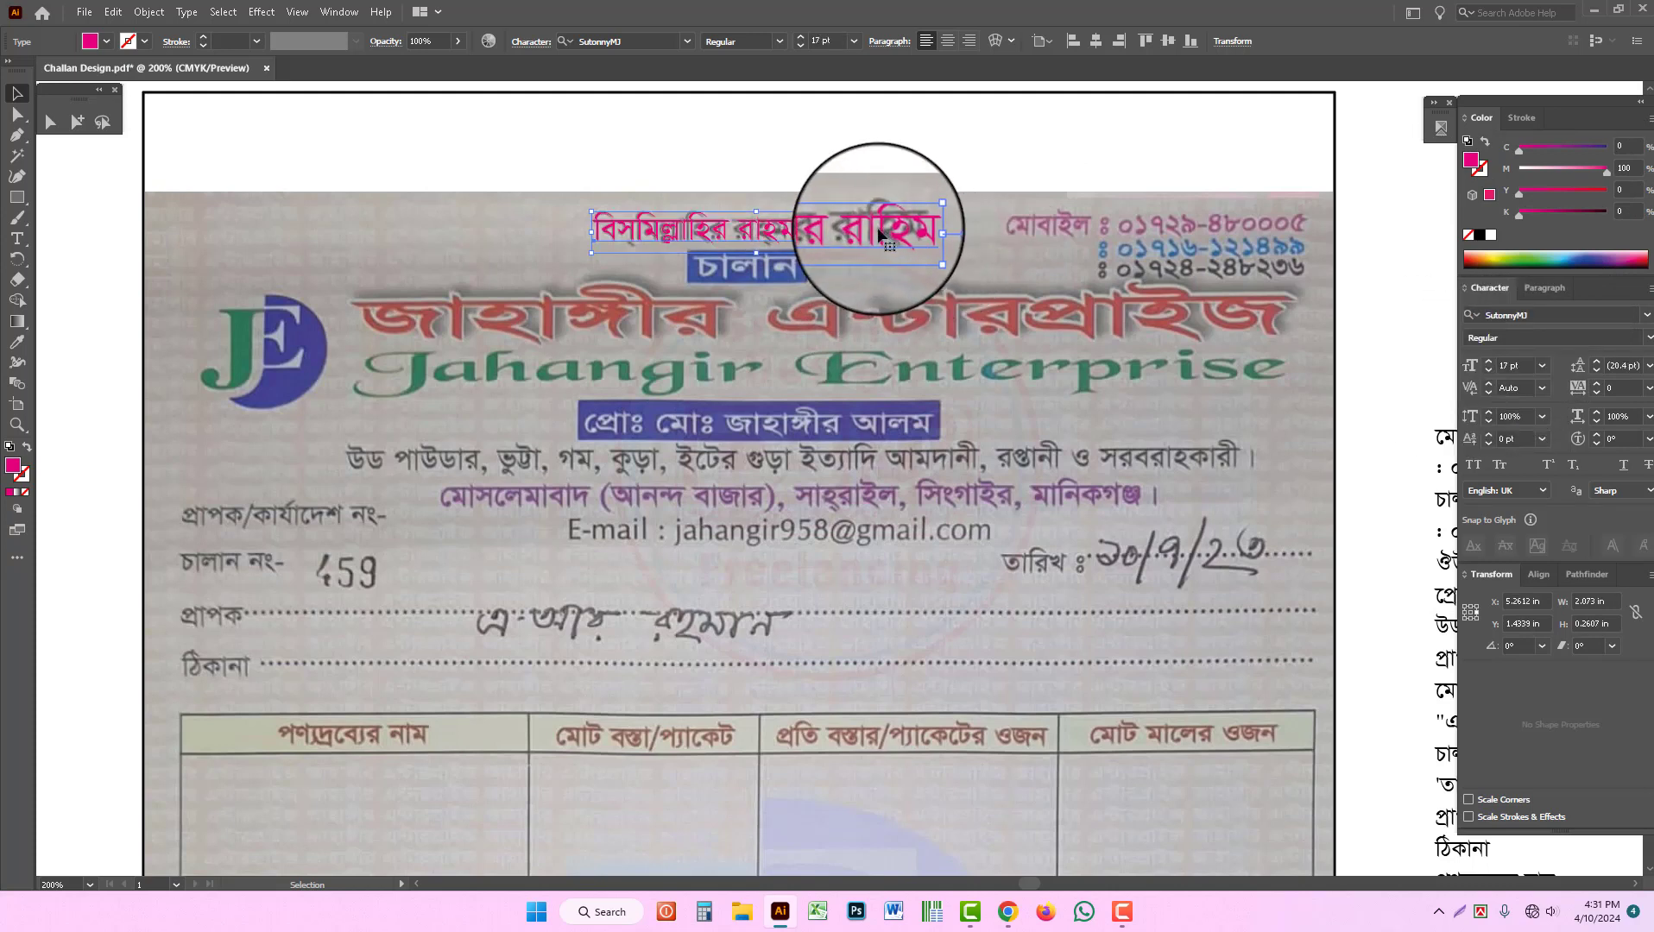
drag(878, 230, 874, 231)
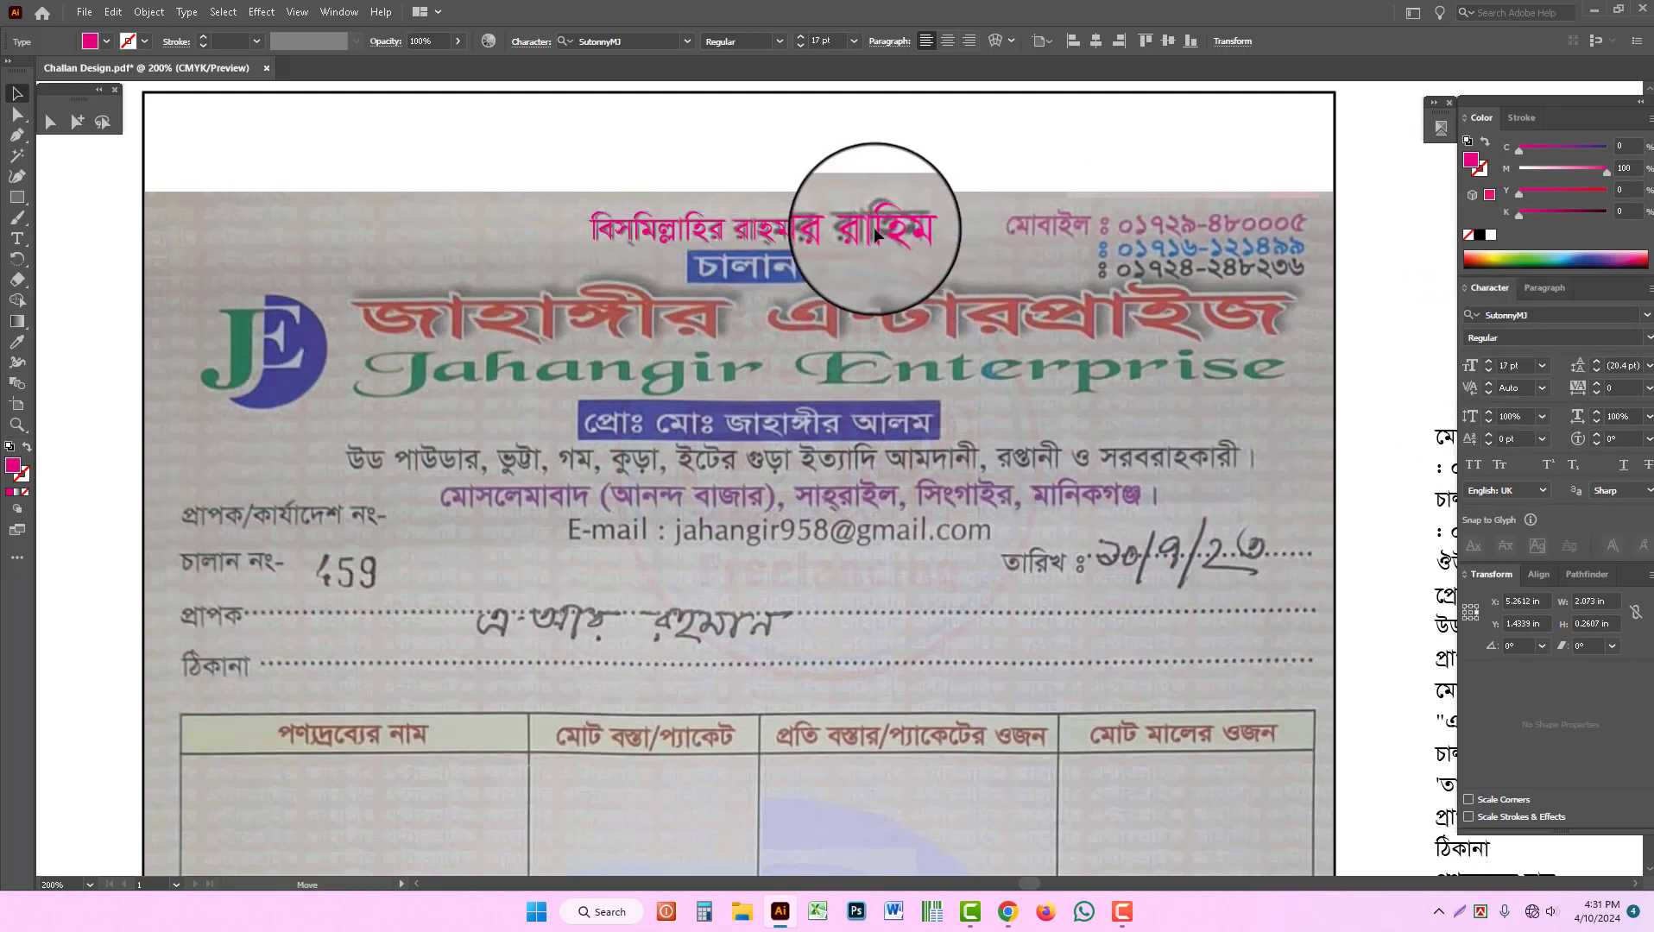
click(1489, 370)
drag(879, 228, 885, 232)
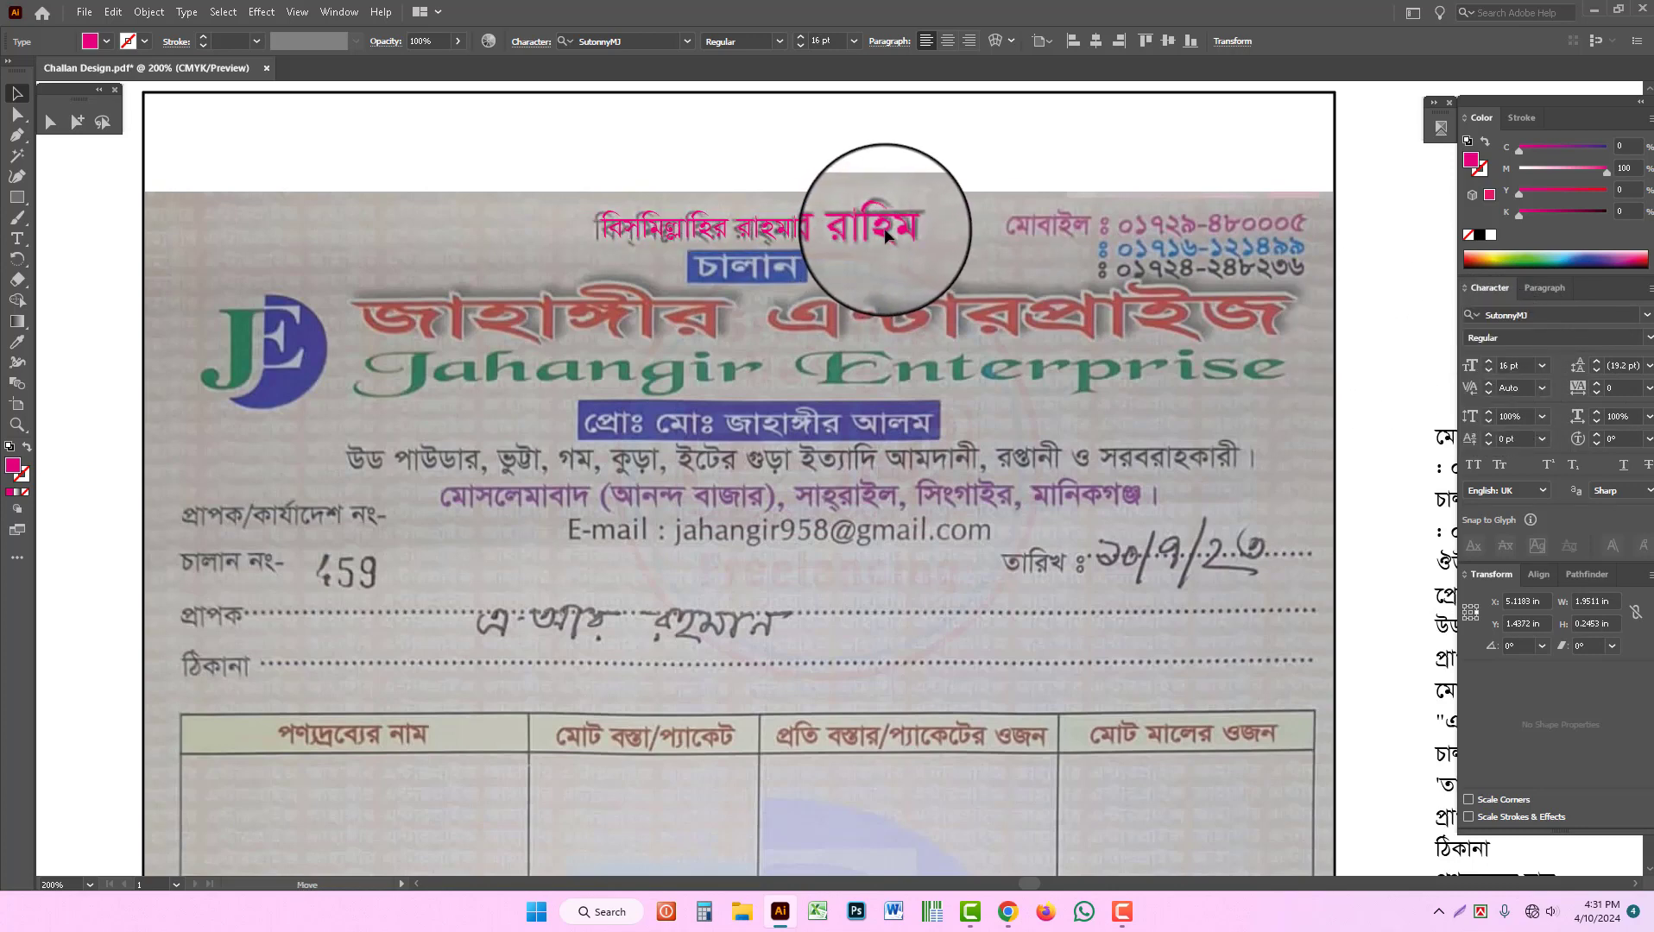
Step: Cut the word "চালান" from the extracted text block and paste it as separate text onto the photo's blue label below the heading
key(ctrl+minus)
drag(1052, 384, 805, 296)
double_click(1154, 436)
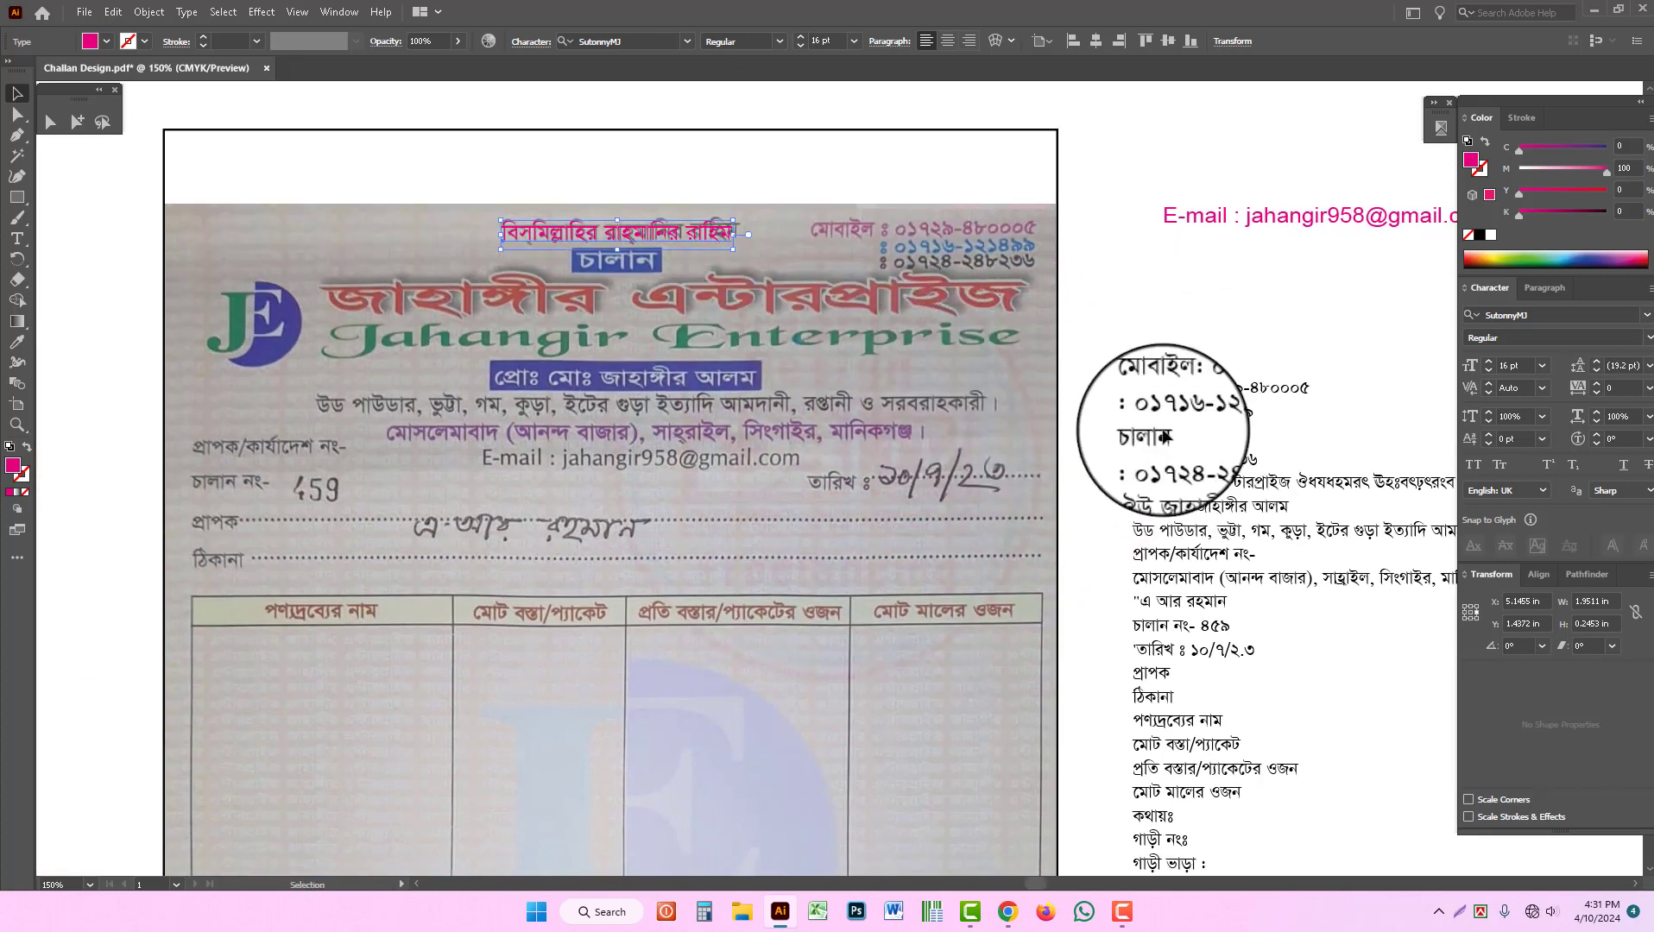
key(ctrl+x)
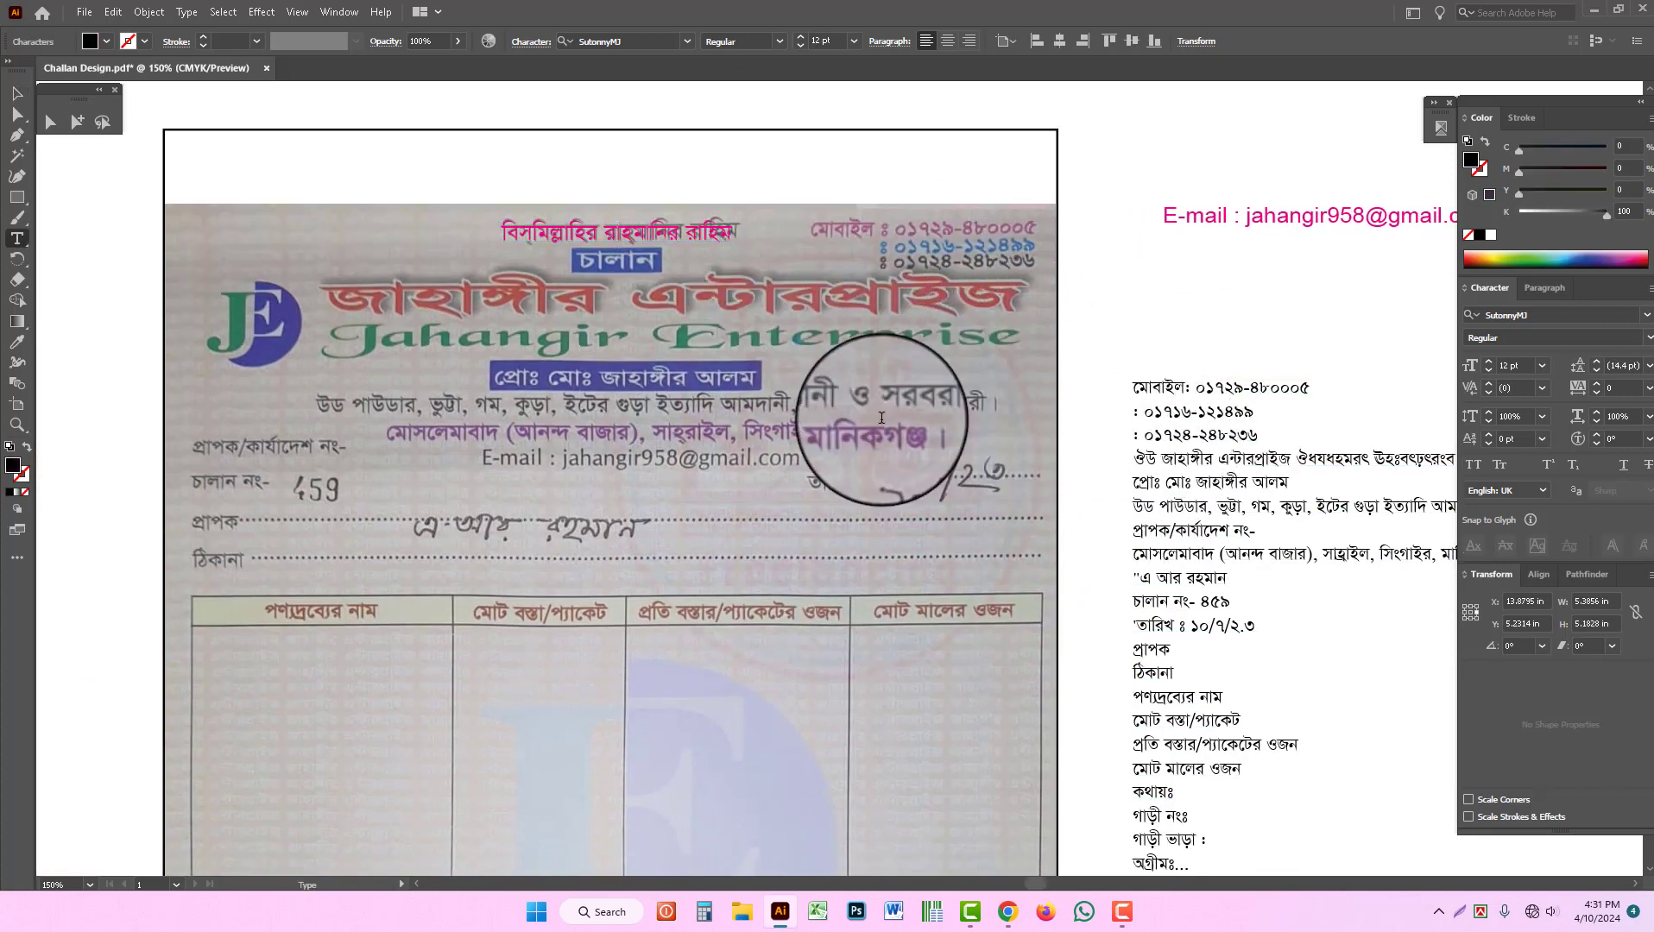
key(Escape)
key(ctrl+v)
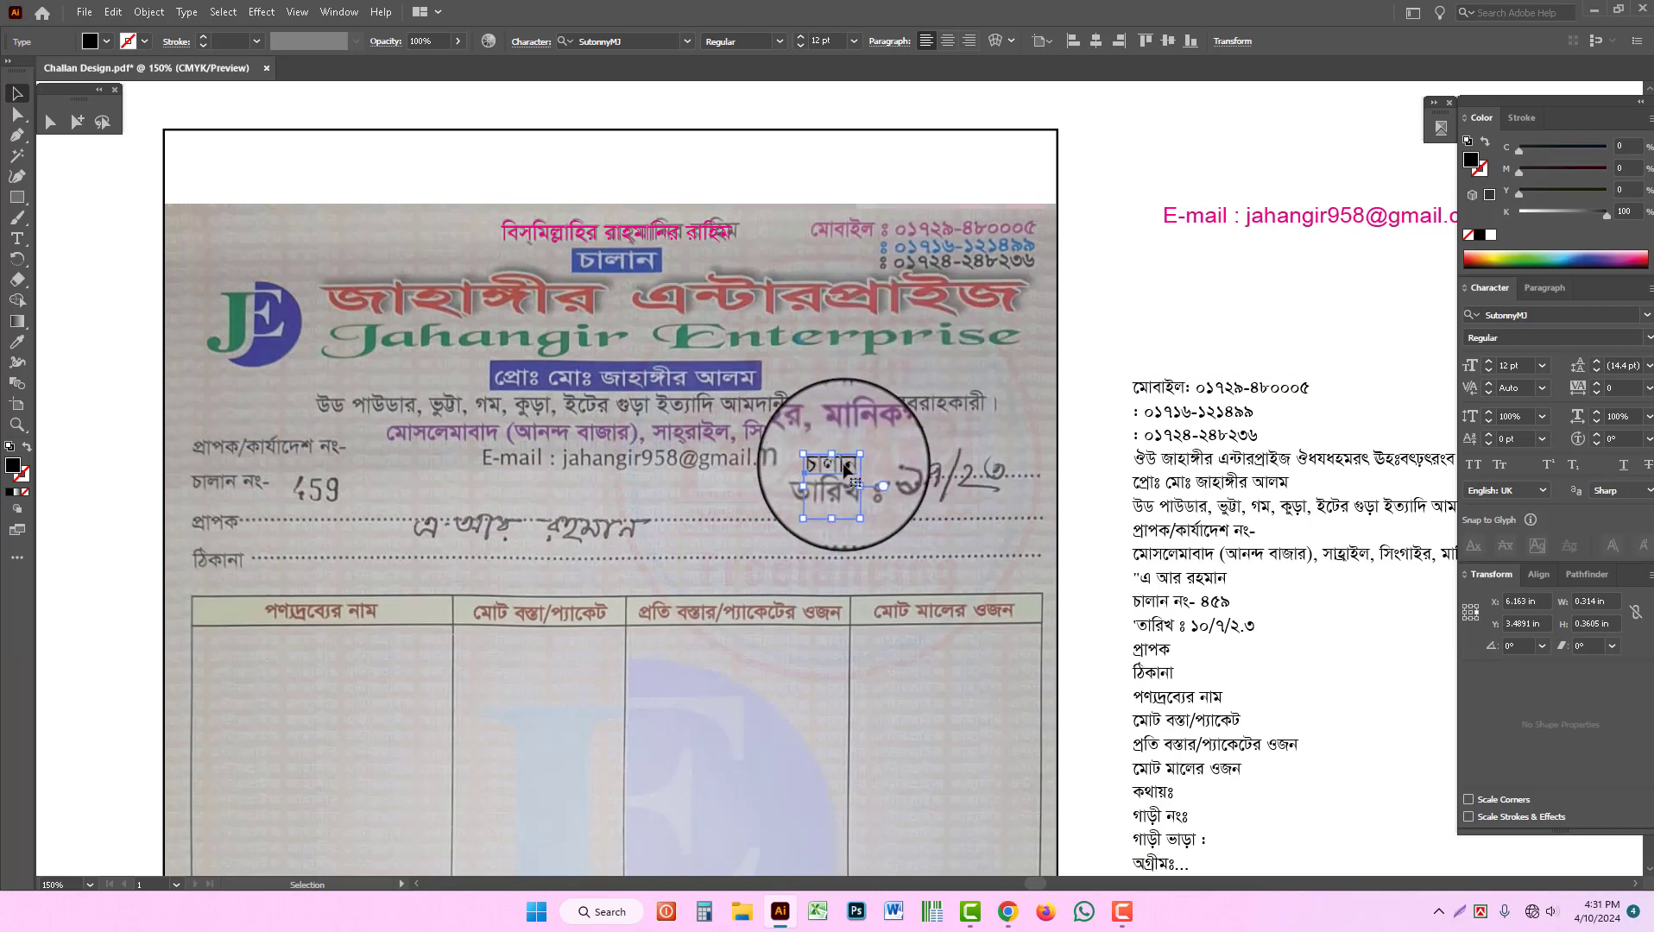
drag(855, 475, 634, 278)
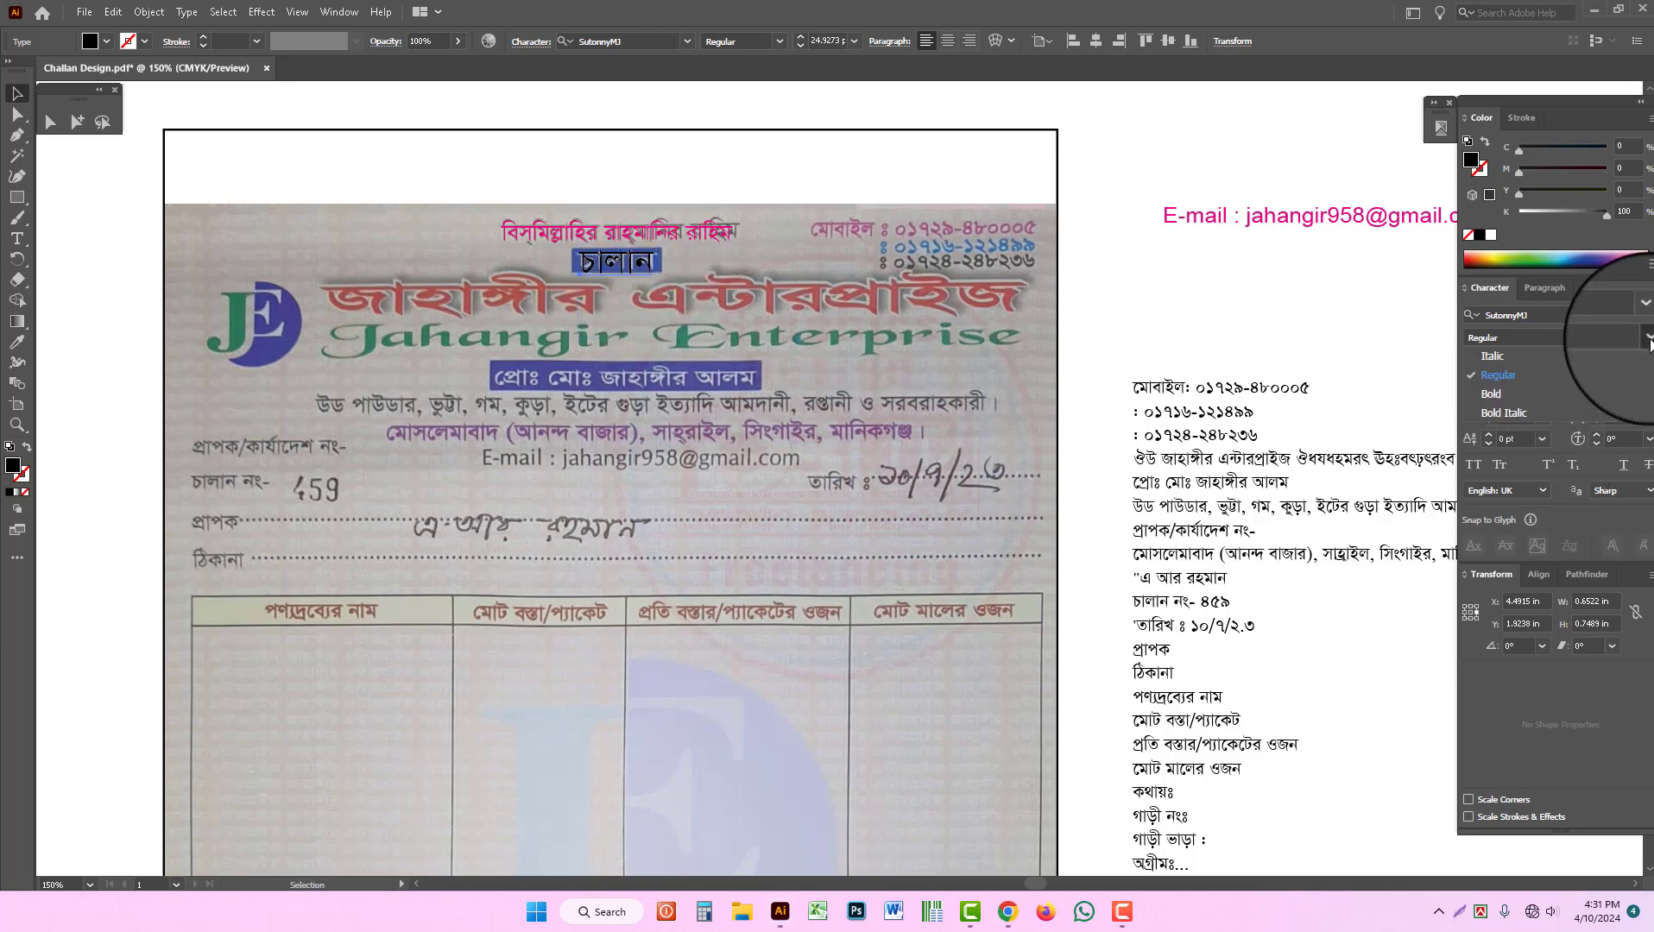
Step: Set the "চালান" text to Bold and trim the empty line beneath it
click(1503, 395)
key(ctrl+plus)
drag(861, 461, 844, 275)
double_click(837, 335)
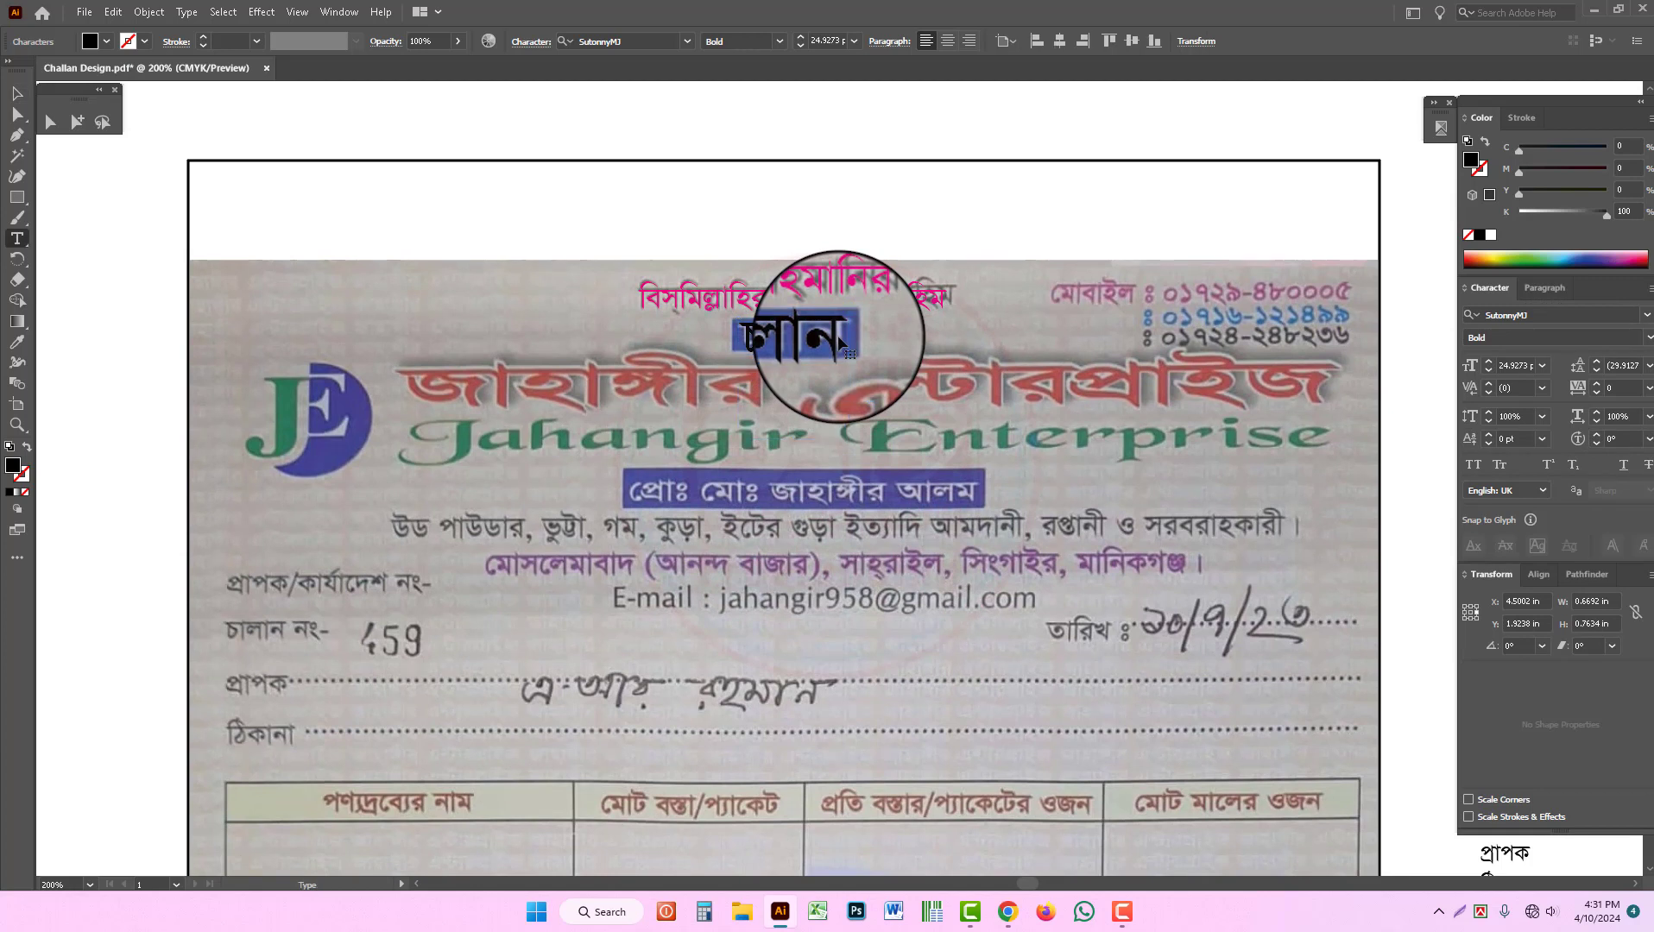
key(alt+Up)
key(alt+Up)
key(alt+Up)
key(alt+Up)
key(alt+Up)
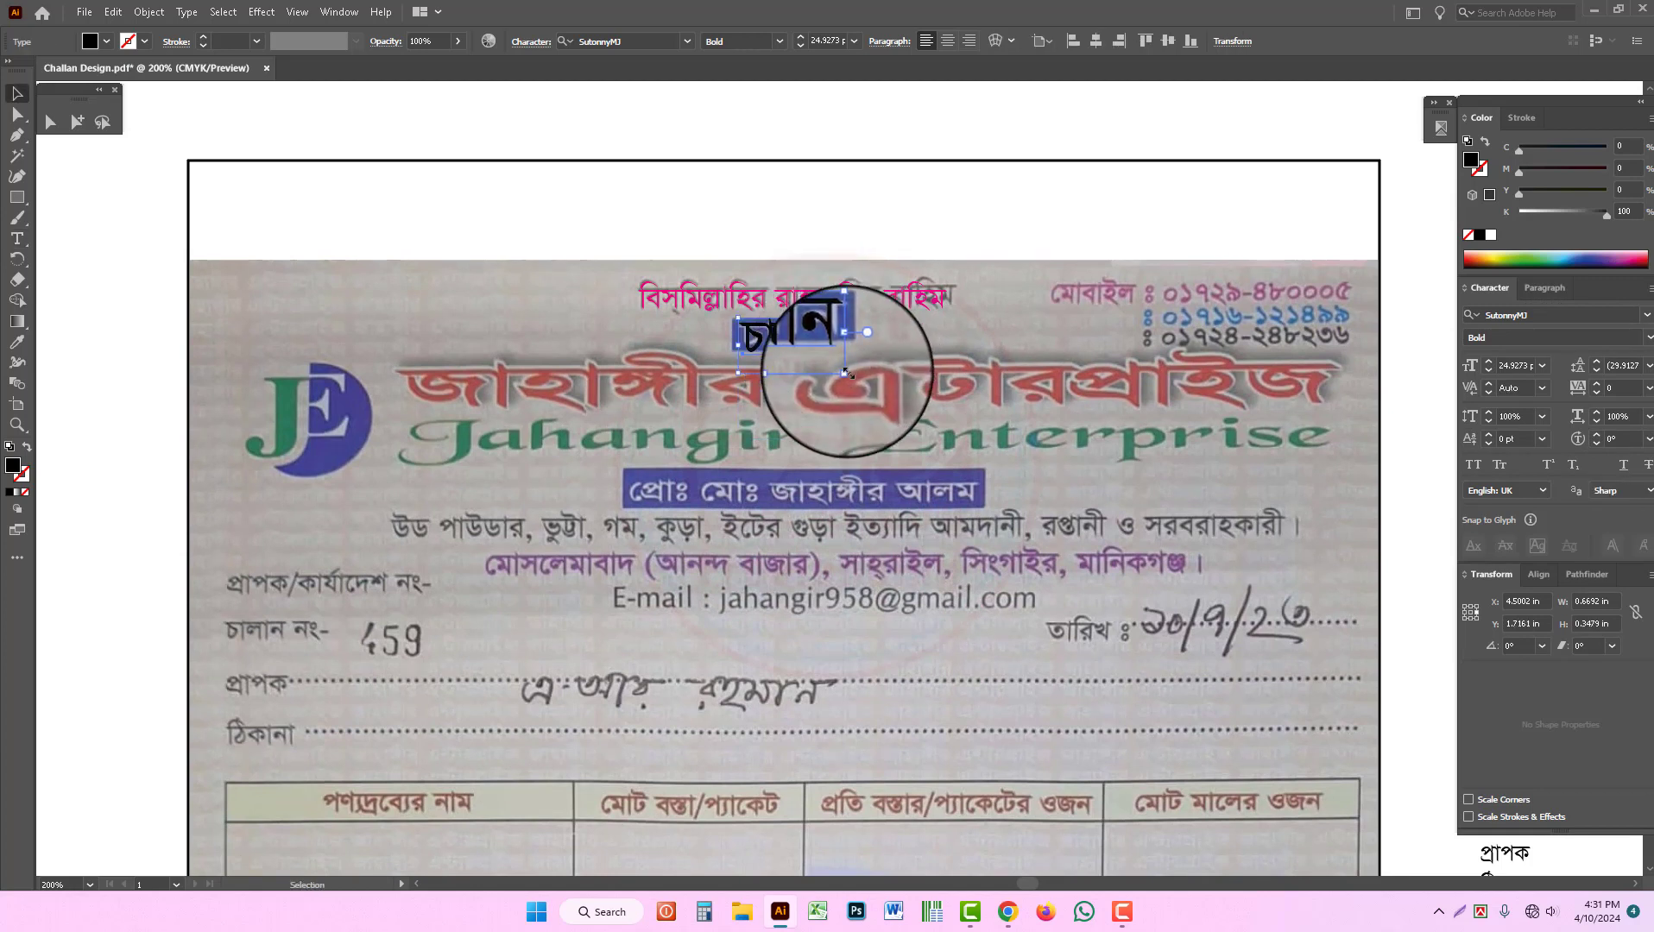
Step: Resize the "চালান" text to about 21.1 pt with about 121% horizontal scaling and recolor it to pure magenta (M 100, K 0)
mouse_move(849, 365)
mouse_down()
mouse_move(803, 336)
mouse_move(852, 351)
mouse_up()
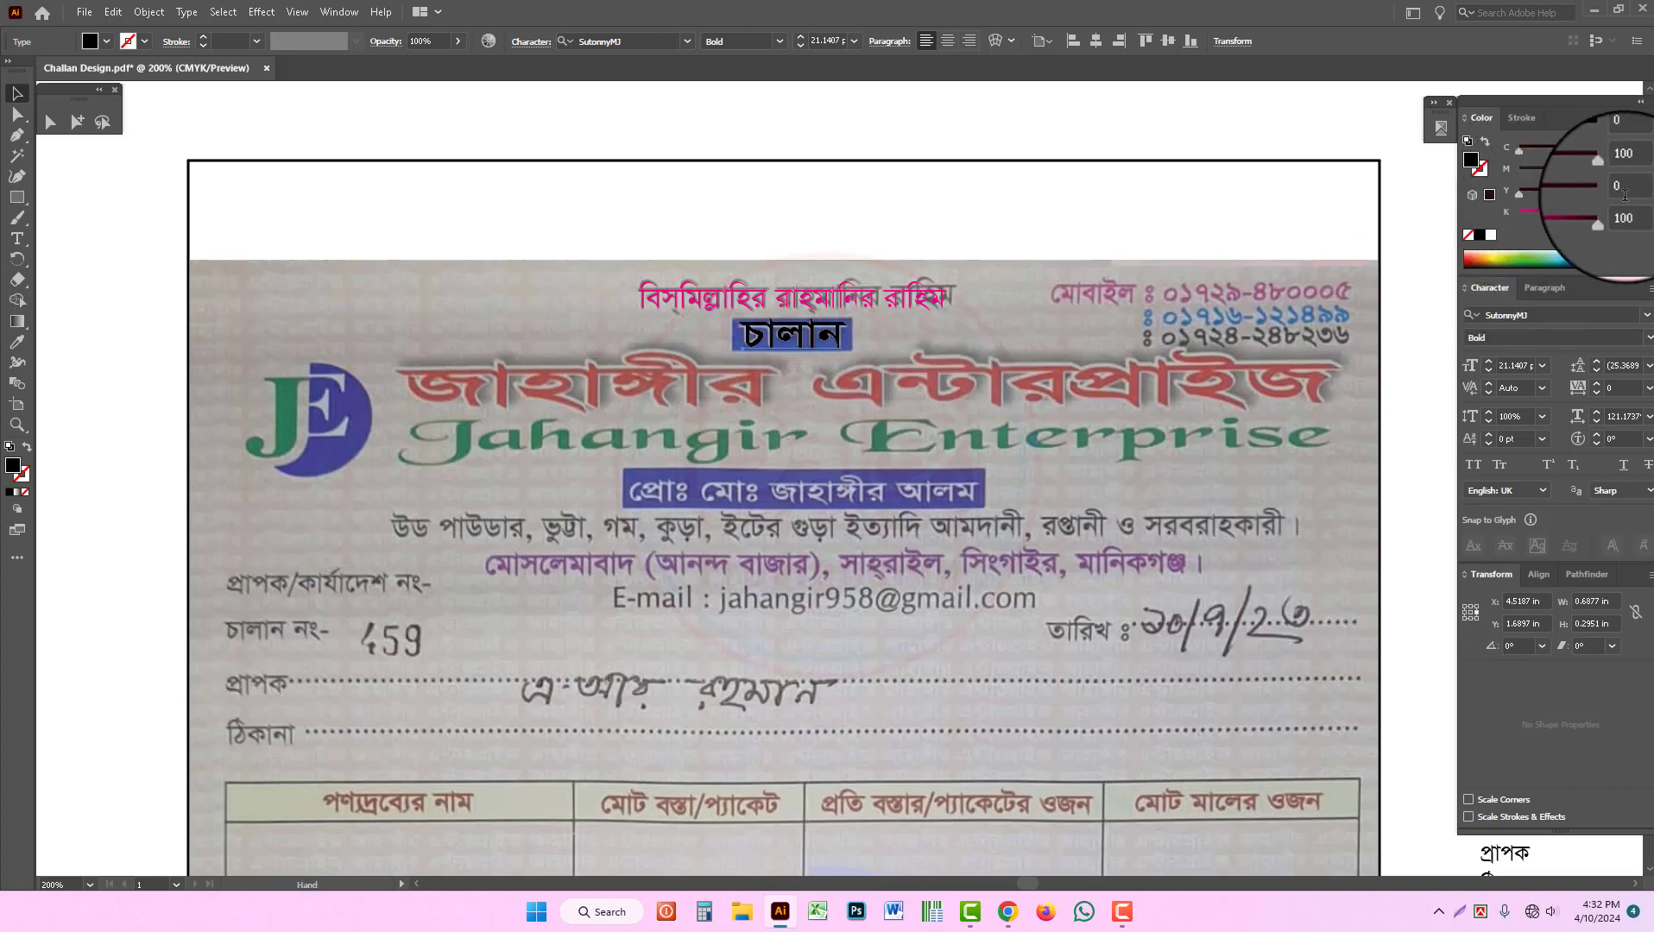
drag(1605, 217, 1244, 211)
click(1160, 201)
Step: Cut the three mobile number lines from the extracted text block and place them as separate text over the photo's mobile numbers
key(ctrl+minus)
drag(1043, 528, 961, 506)
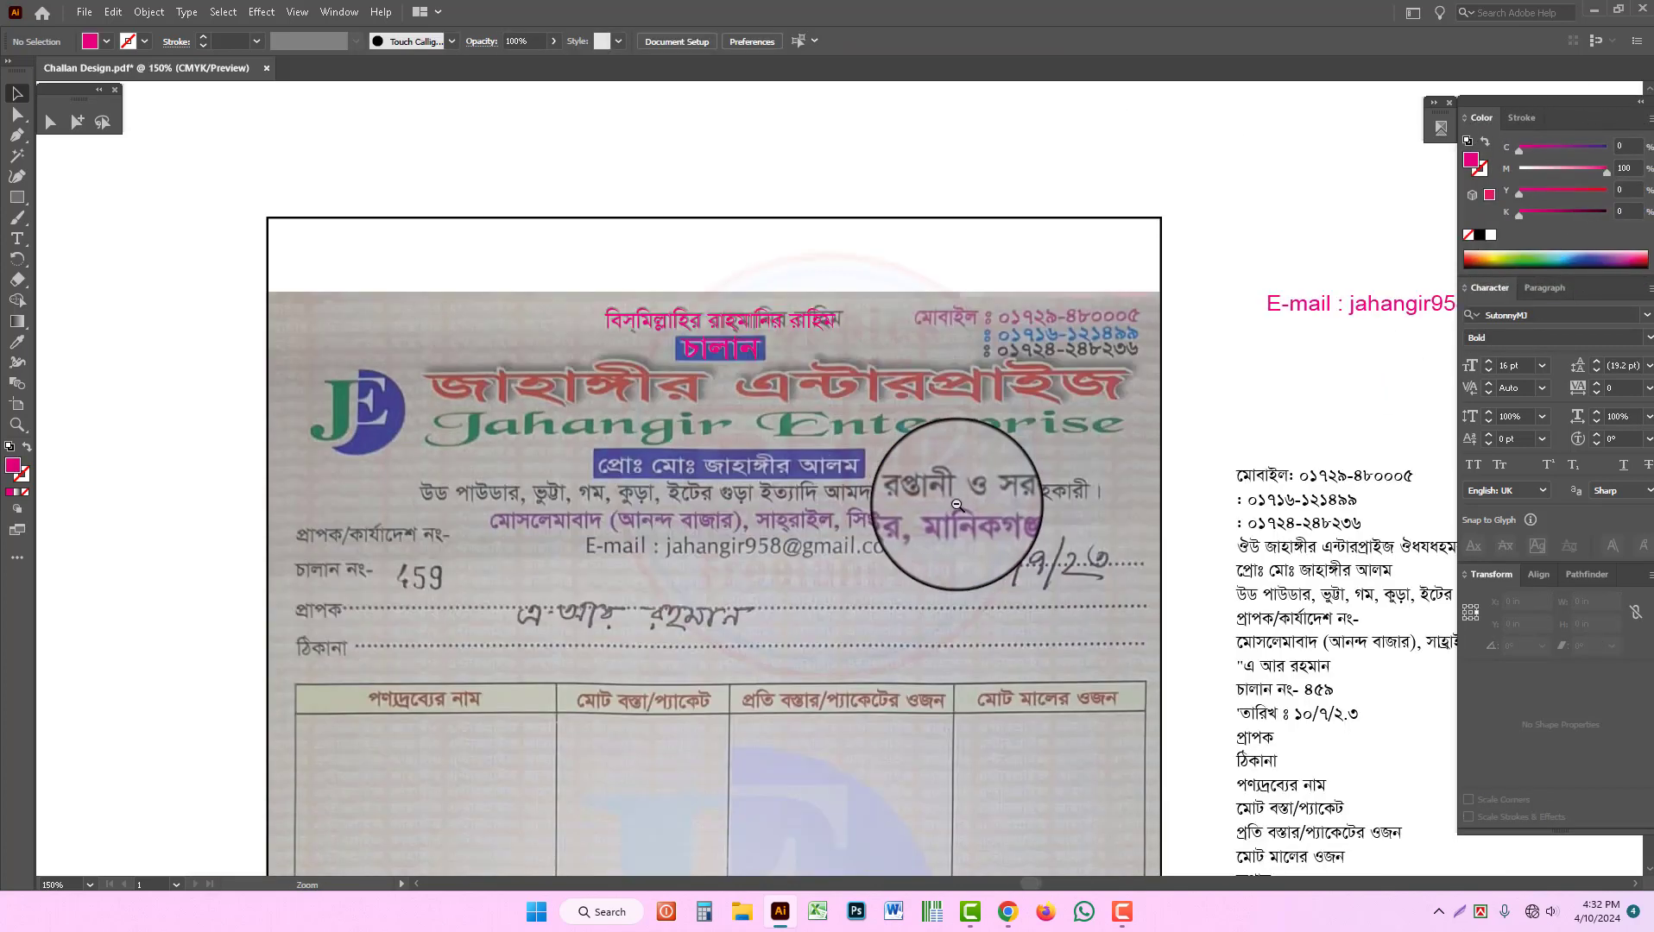
drag(1233, 419, 1071, 386)
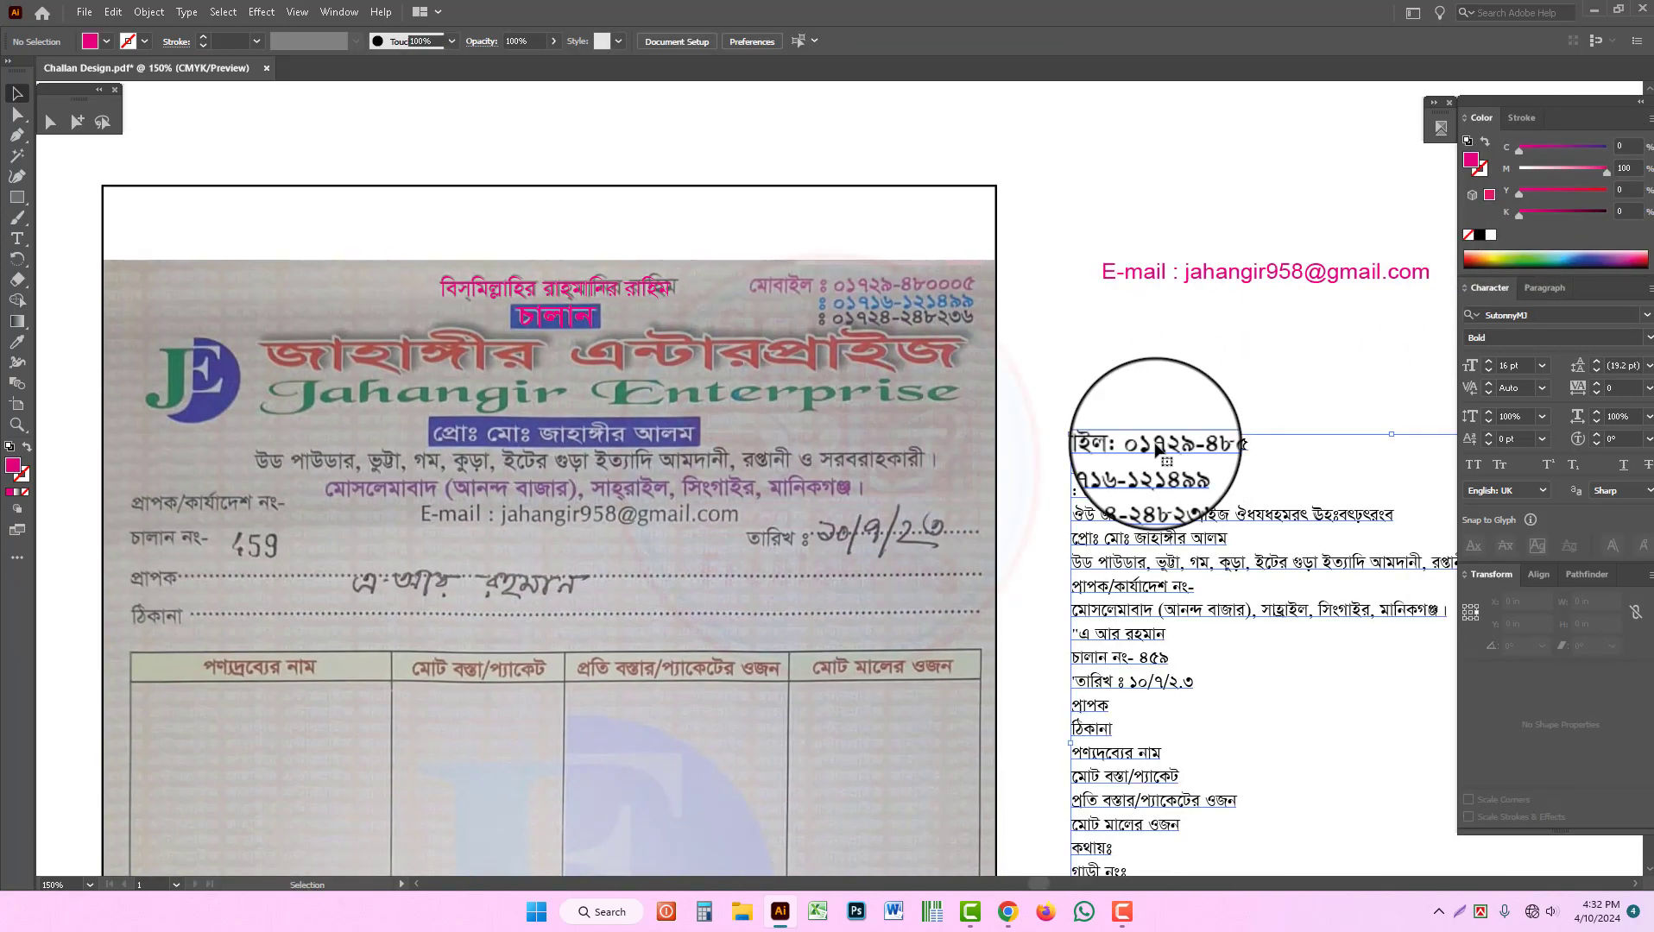
key(t)
drag(1144, 515, 1056, 439)
key(ctrl+x)
key(Escape)
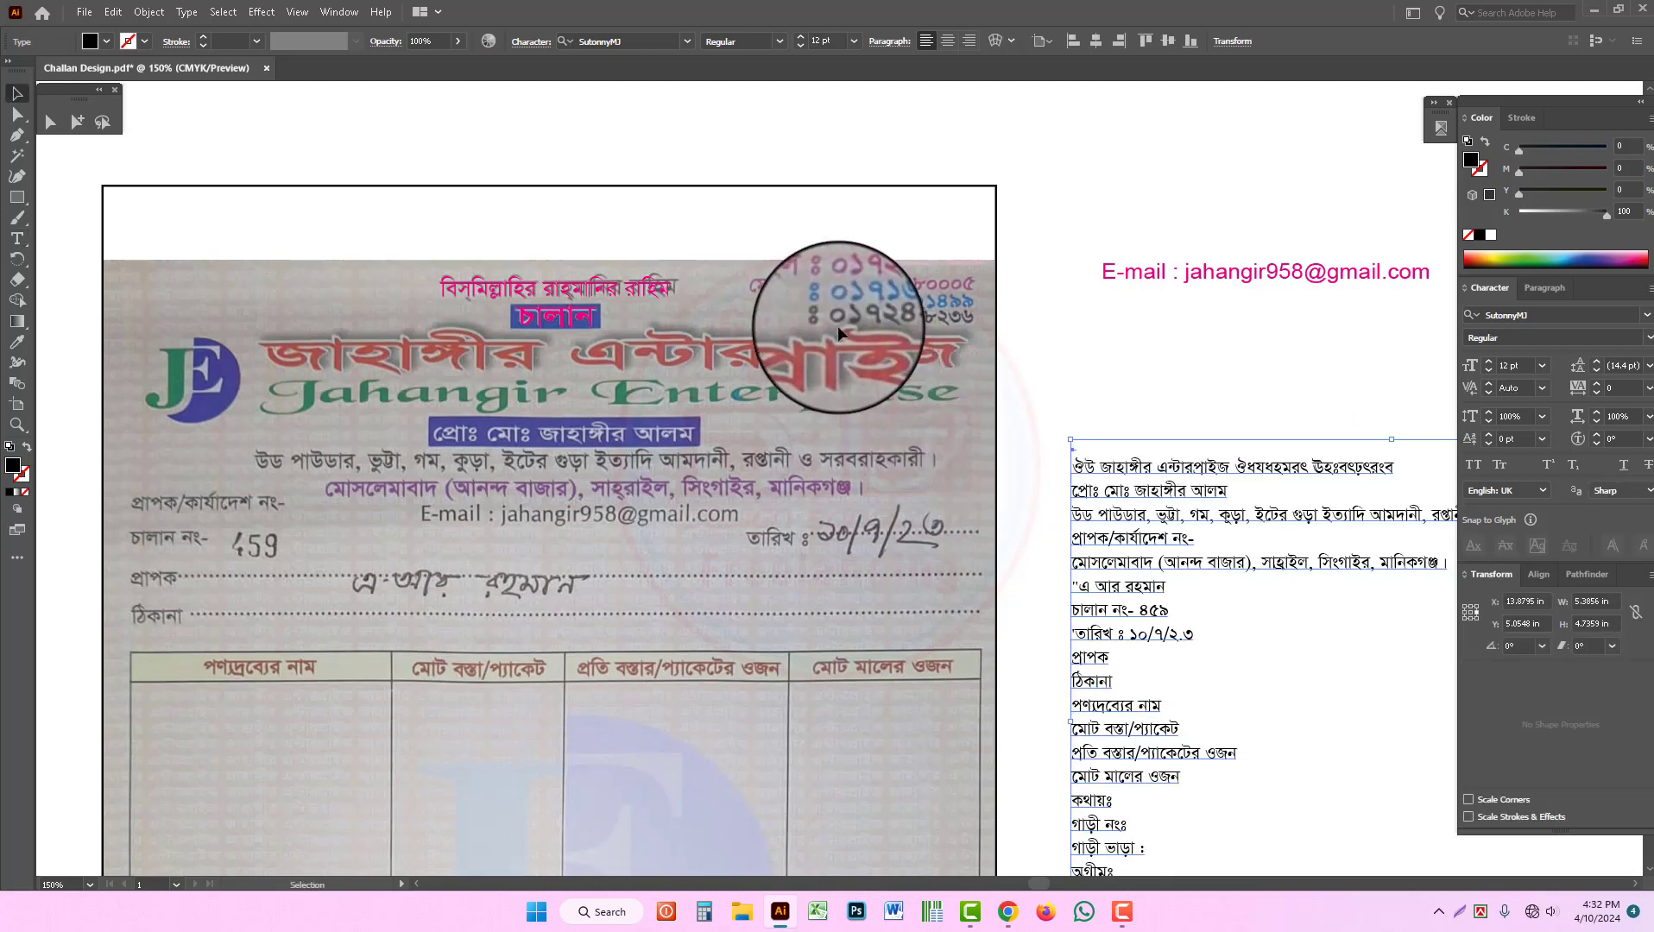
click(840, 326)
key(ctrl+v)
drag(874, 444, 912, 286)
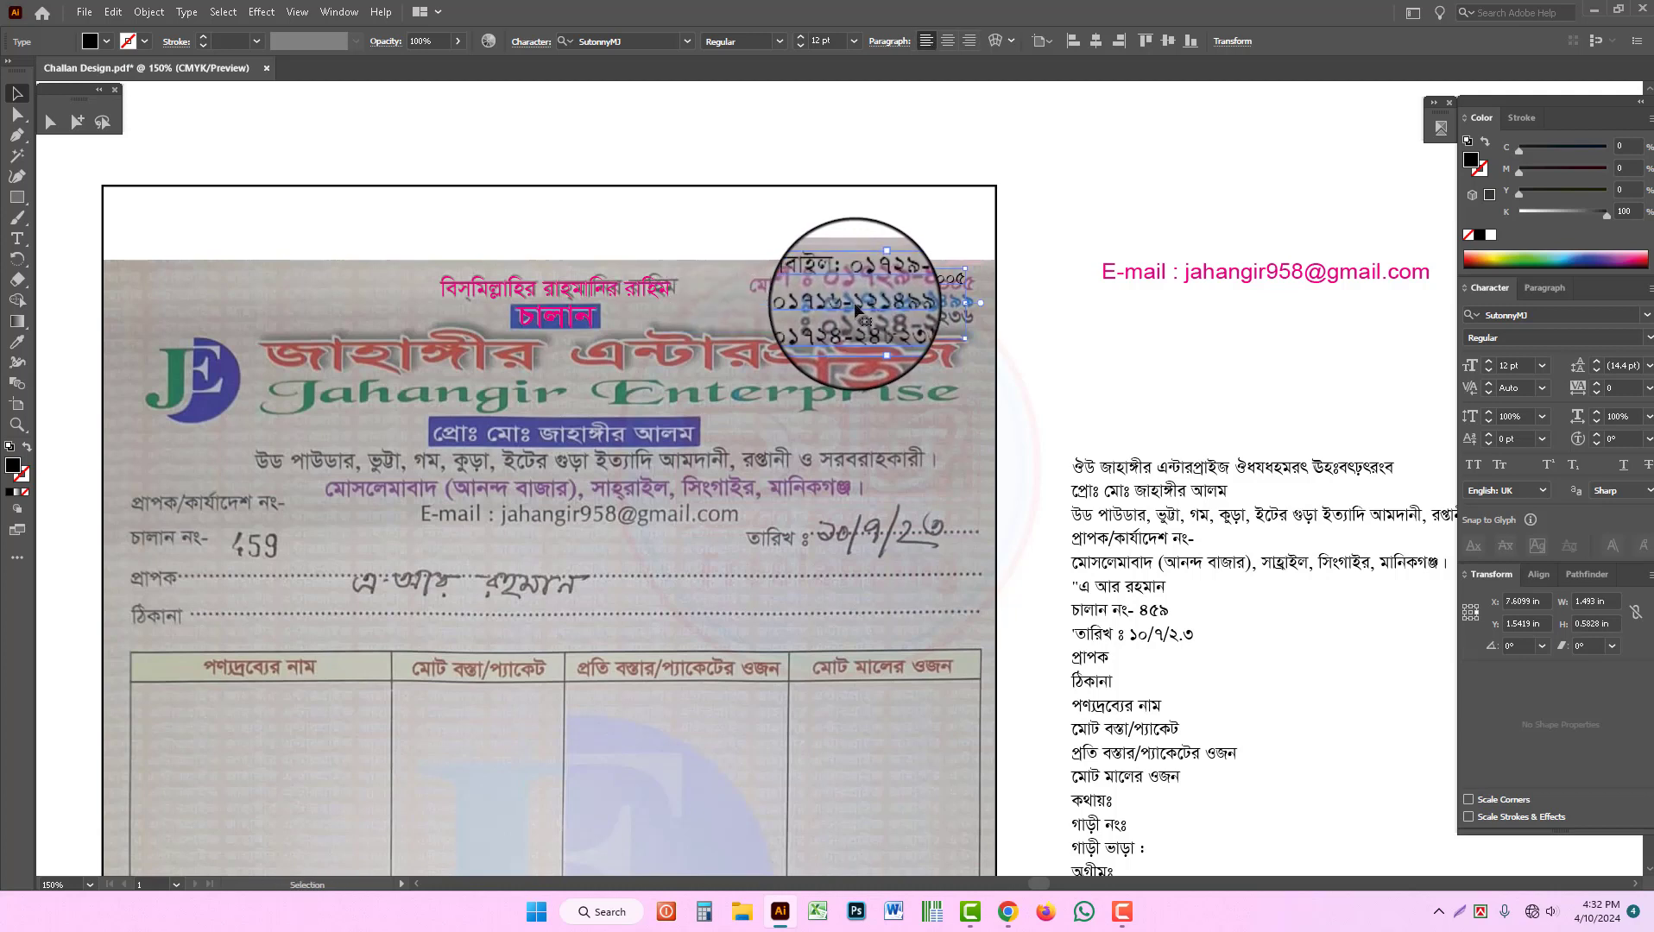
Step: Try right-aligning the mobile number lines, and restore their left alignment
key(ctrl+space)
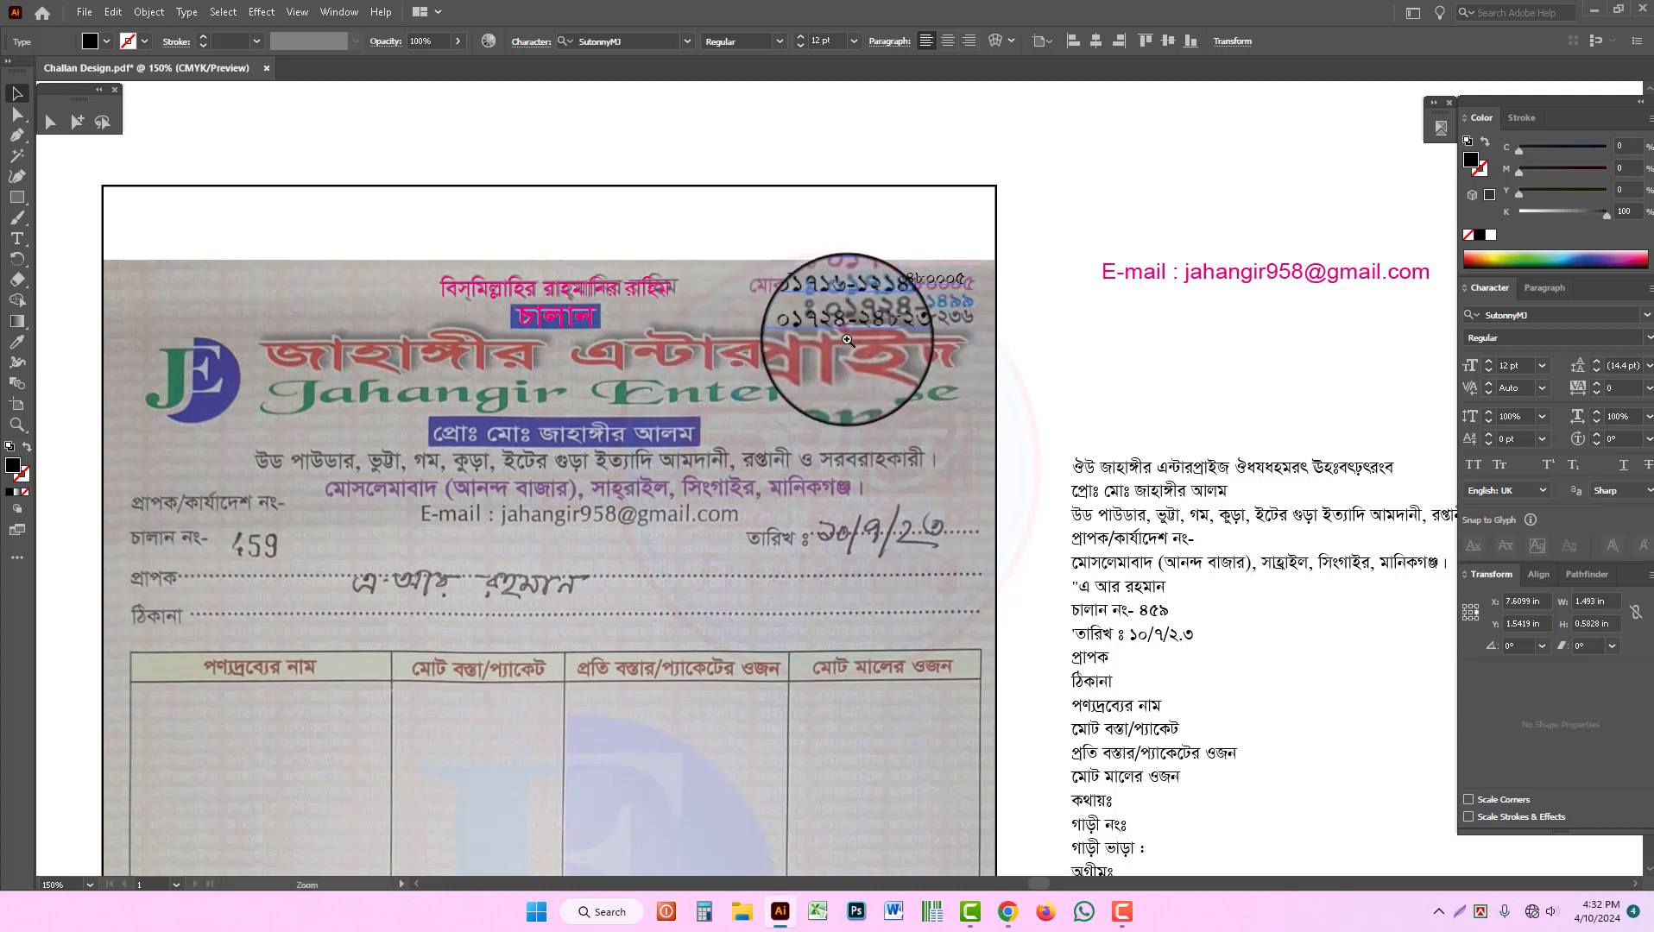
click(1555, 281)
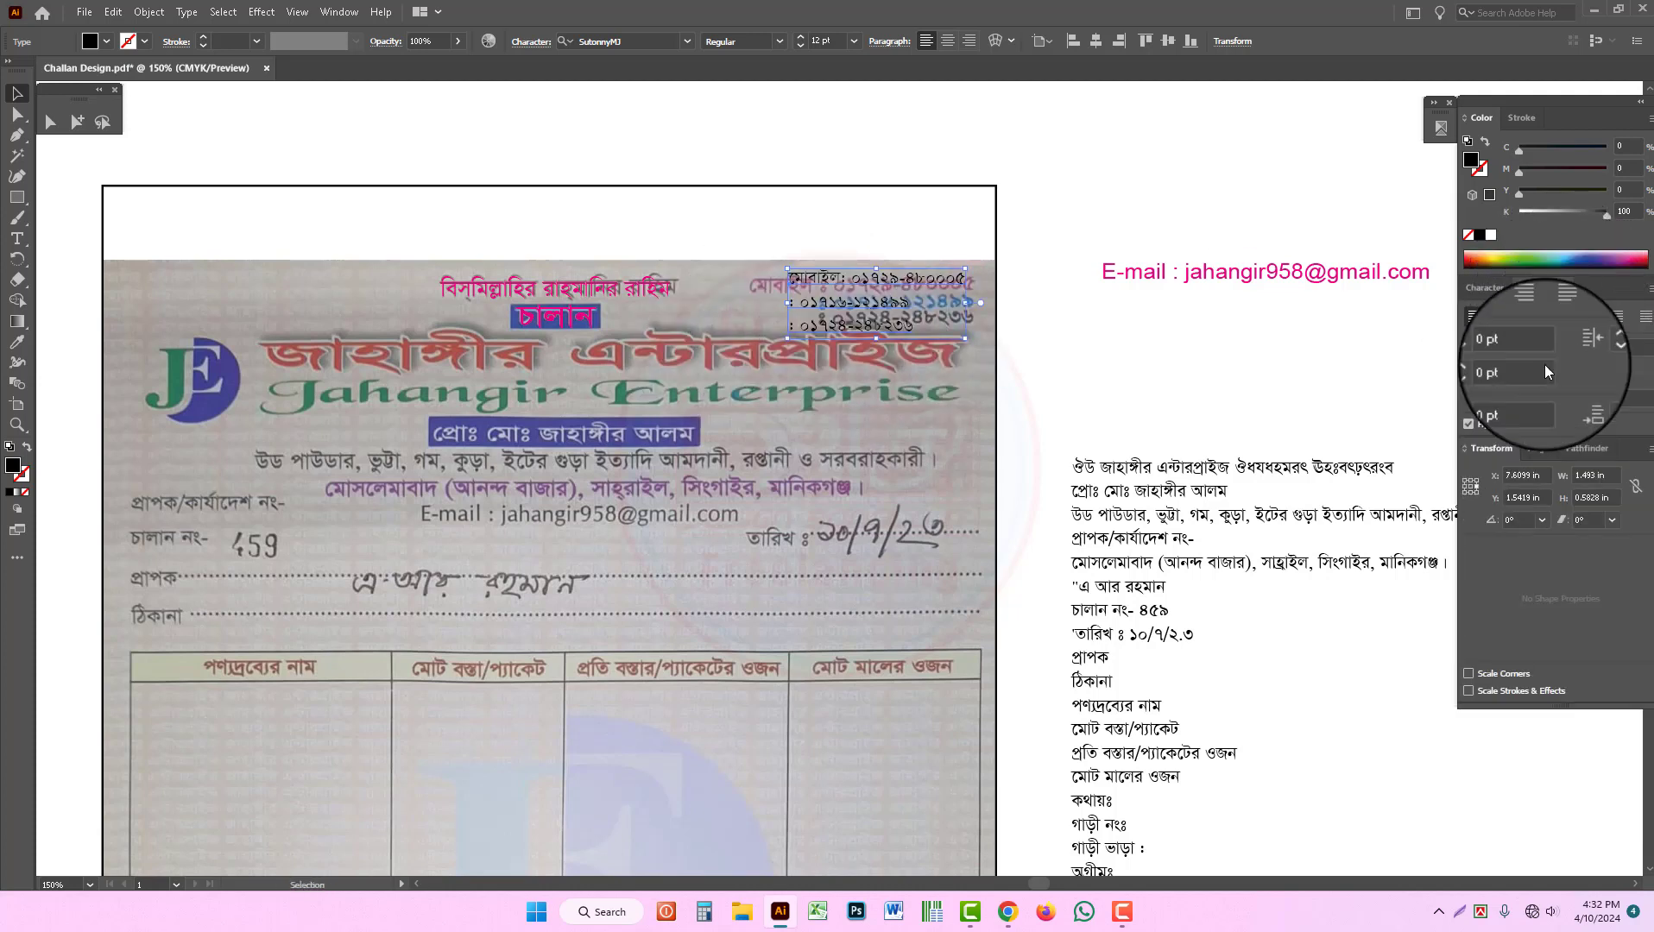
click(1529, 322)
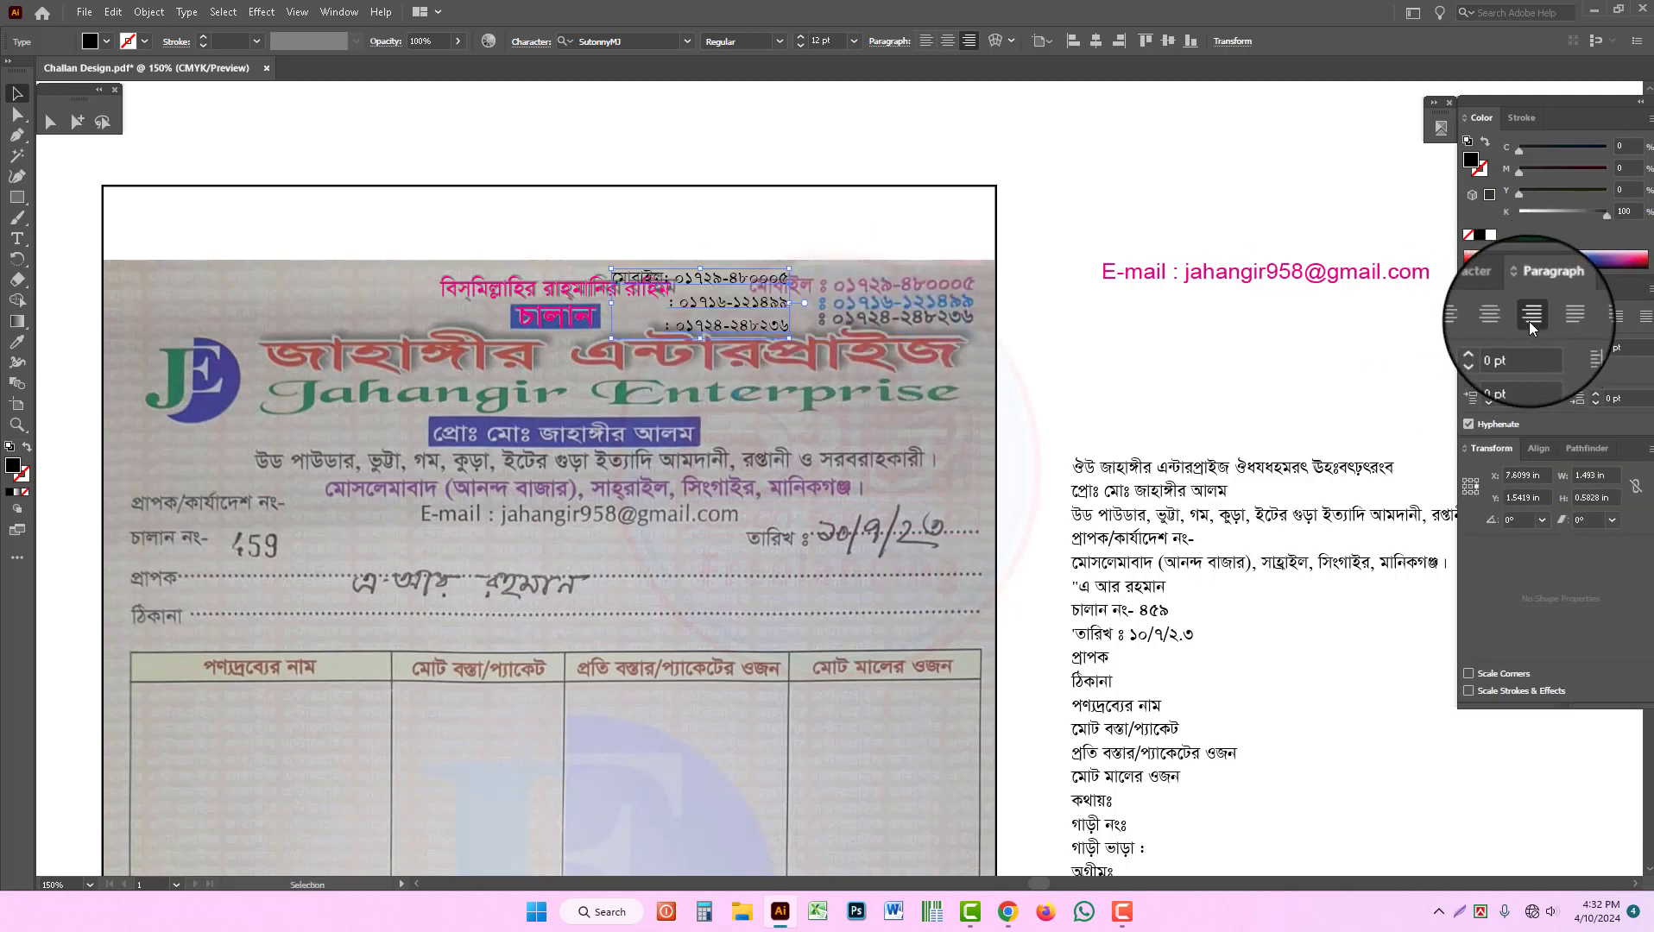
click(1476, 320)
click(1061, 201)
Step: Align the mobile number text with the start of the printed "মোবাইল" line and set its font size to 15 pt
key(ctrl+space)
ctrl+click(850, 397)
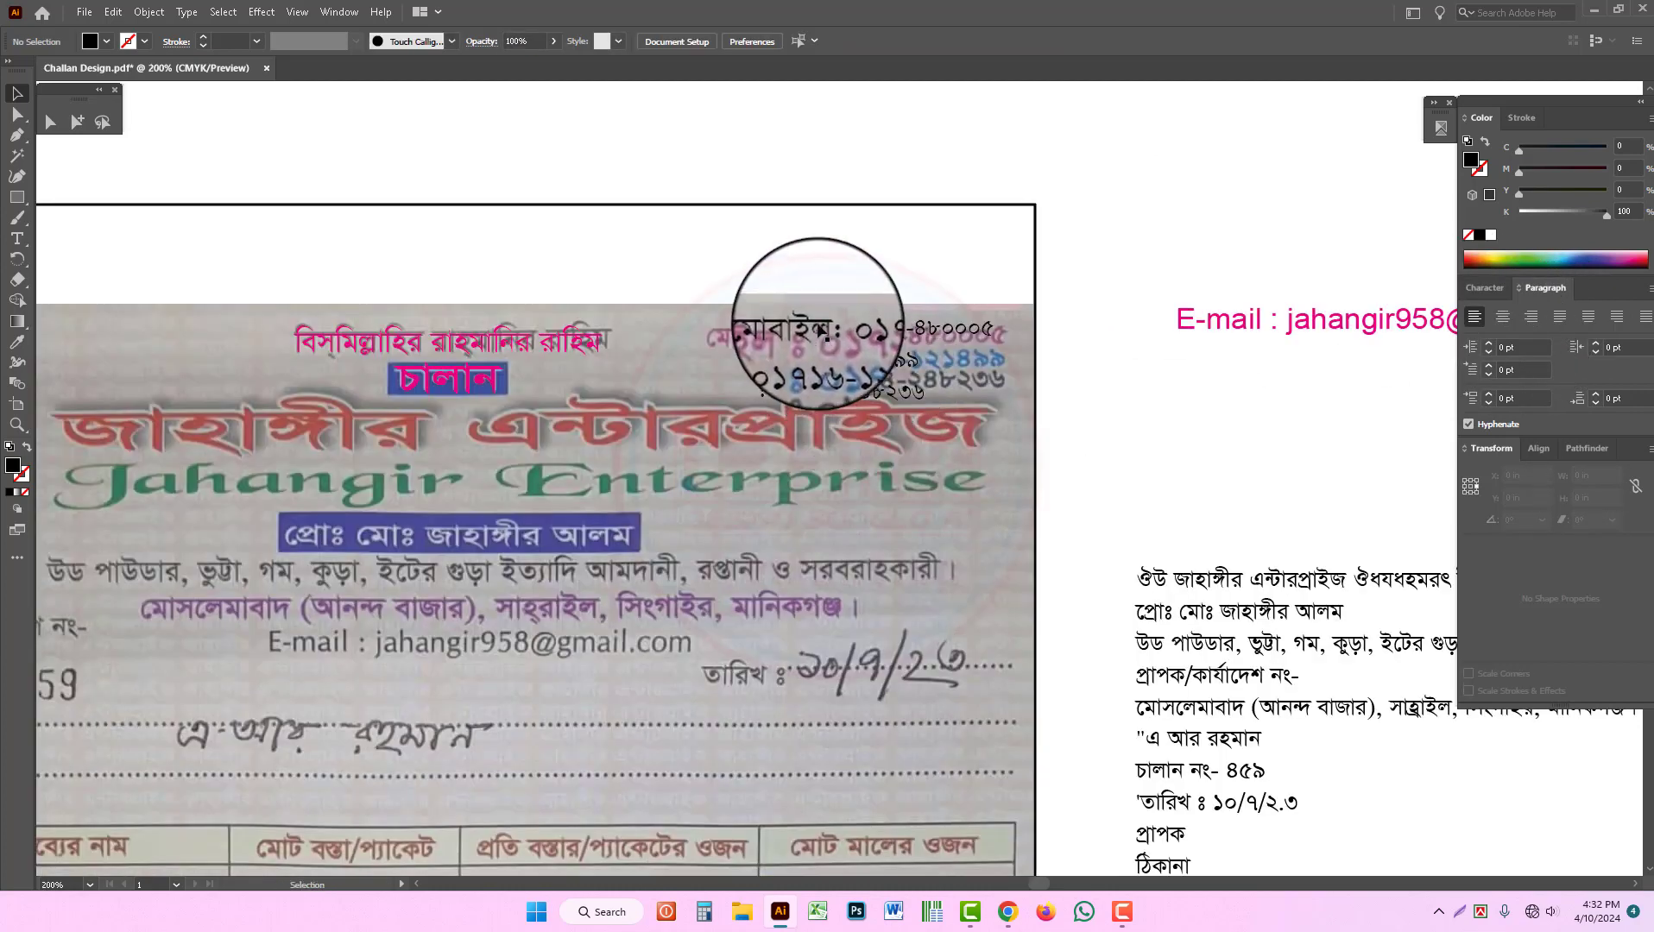
drag(815, 325, 769, 339)
click(768, 344)
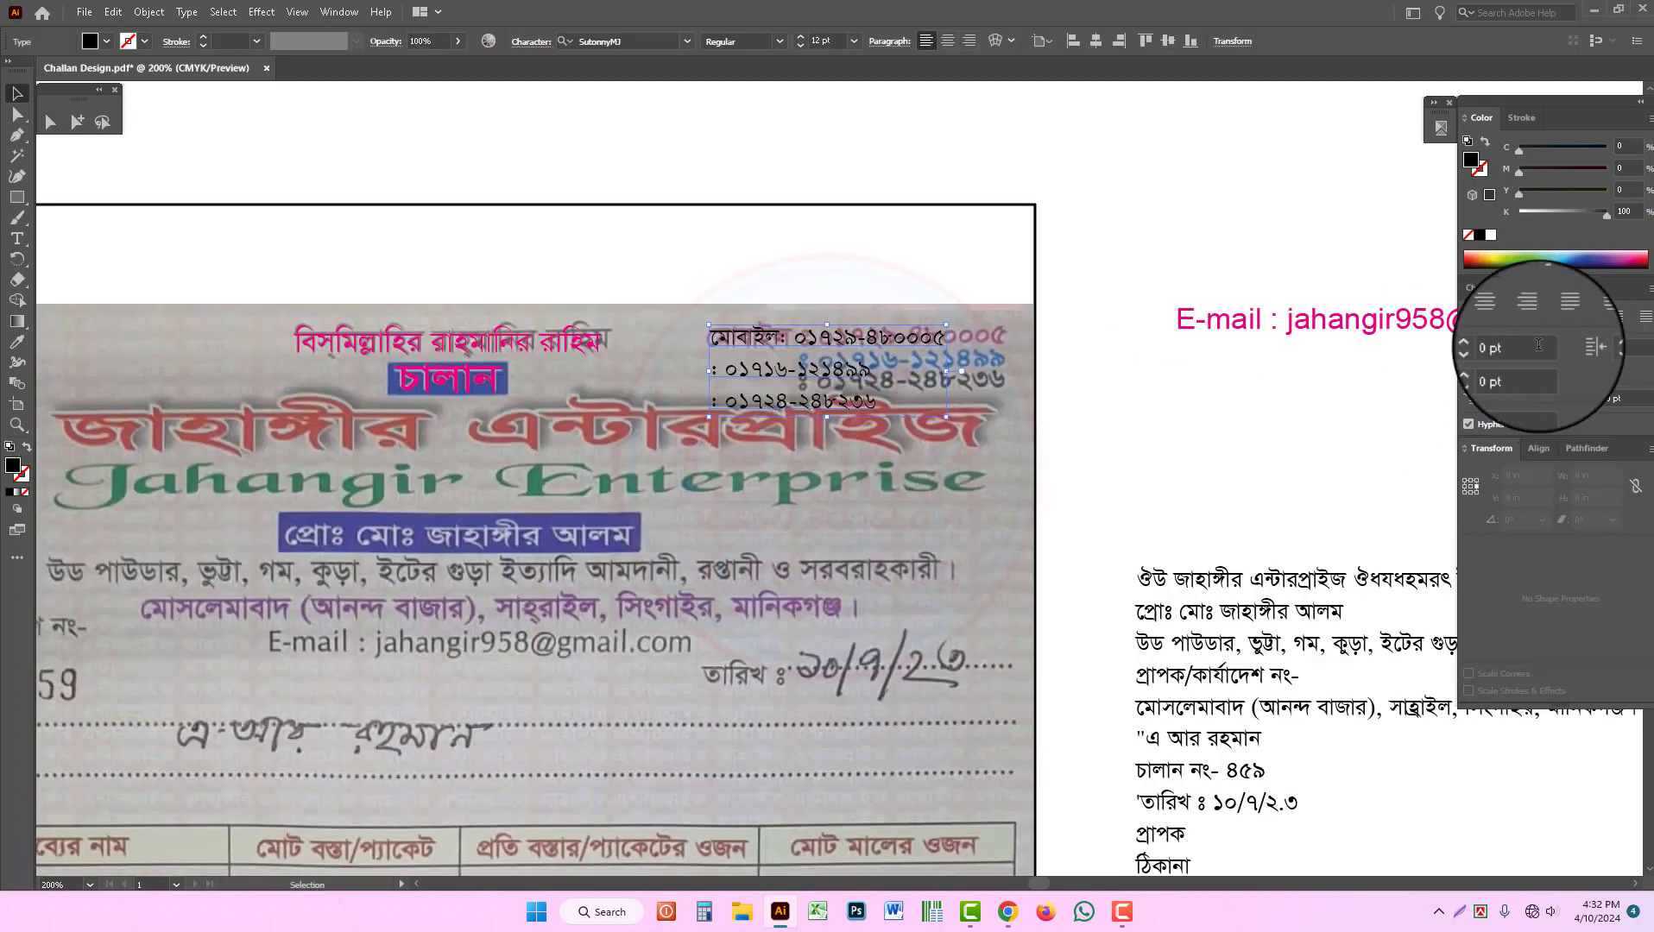
click(1483, 289)
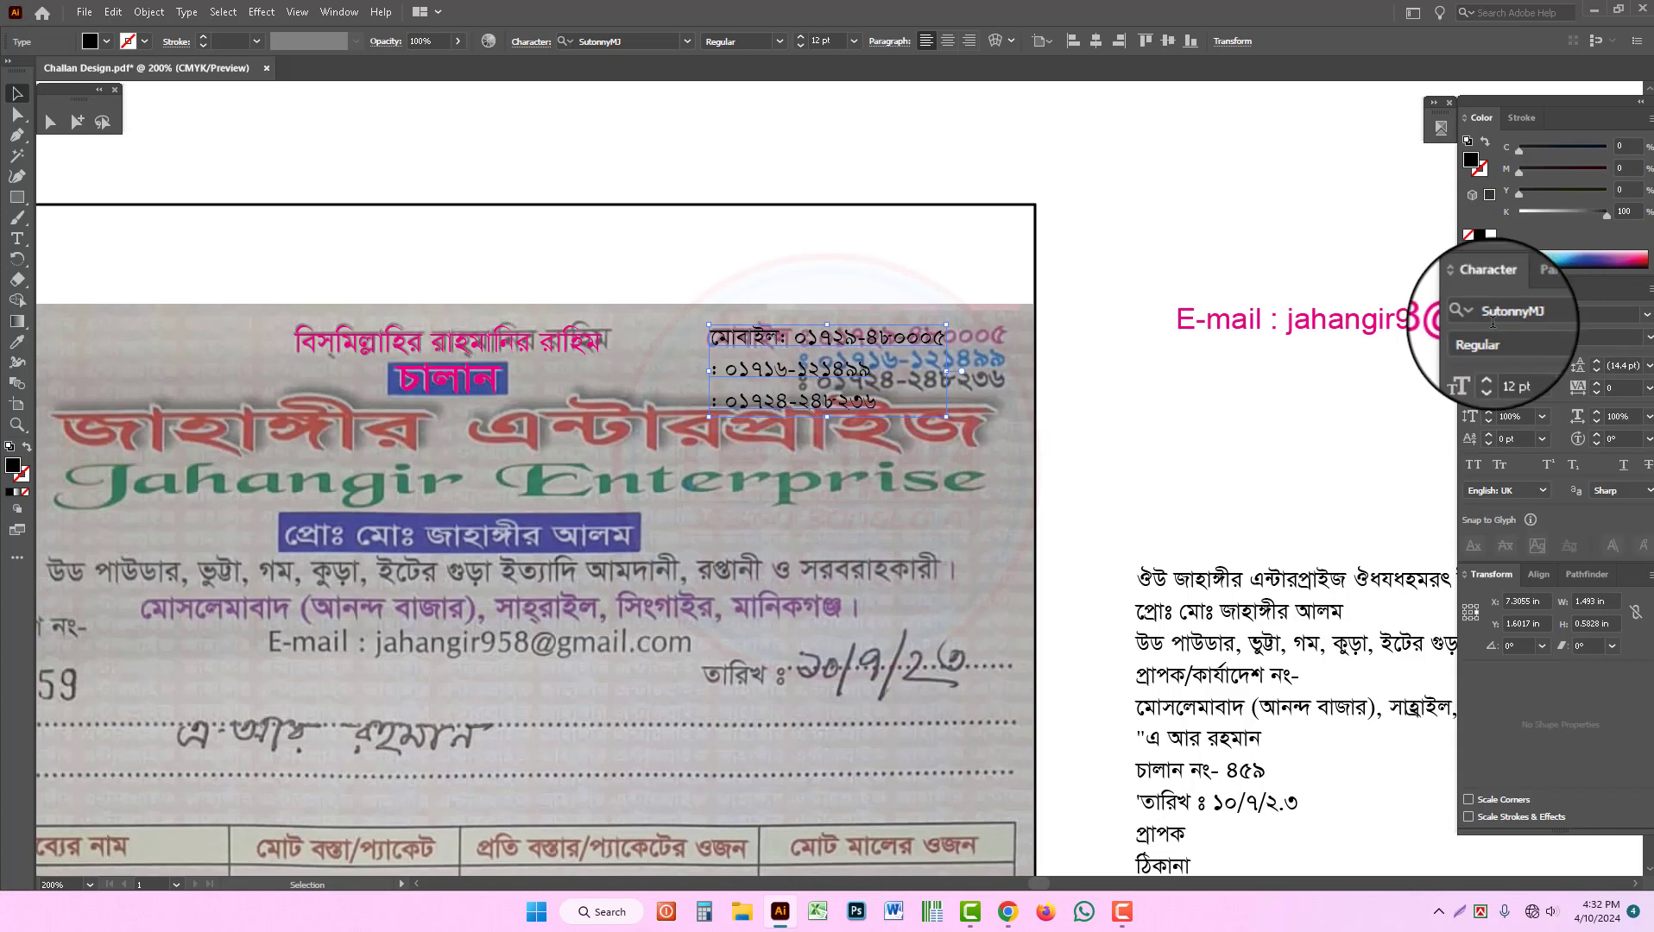
click(1487, 364)
click(1488, 365)
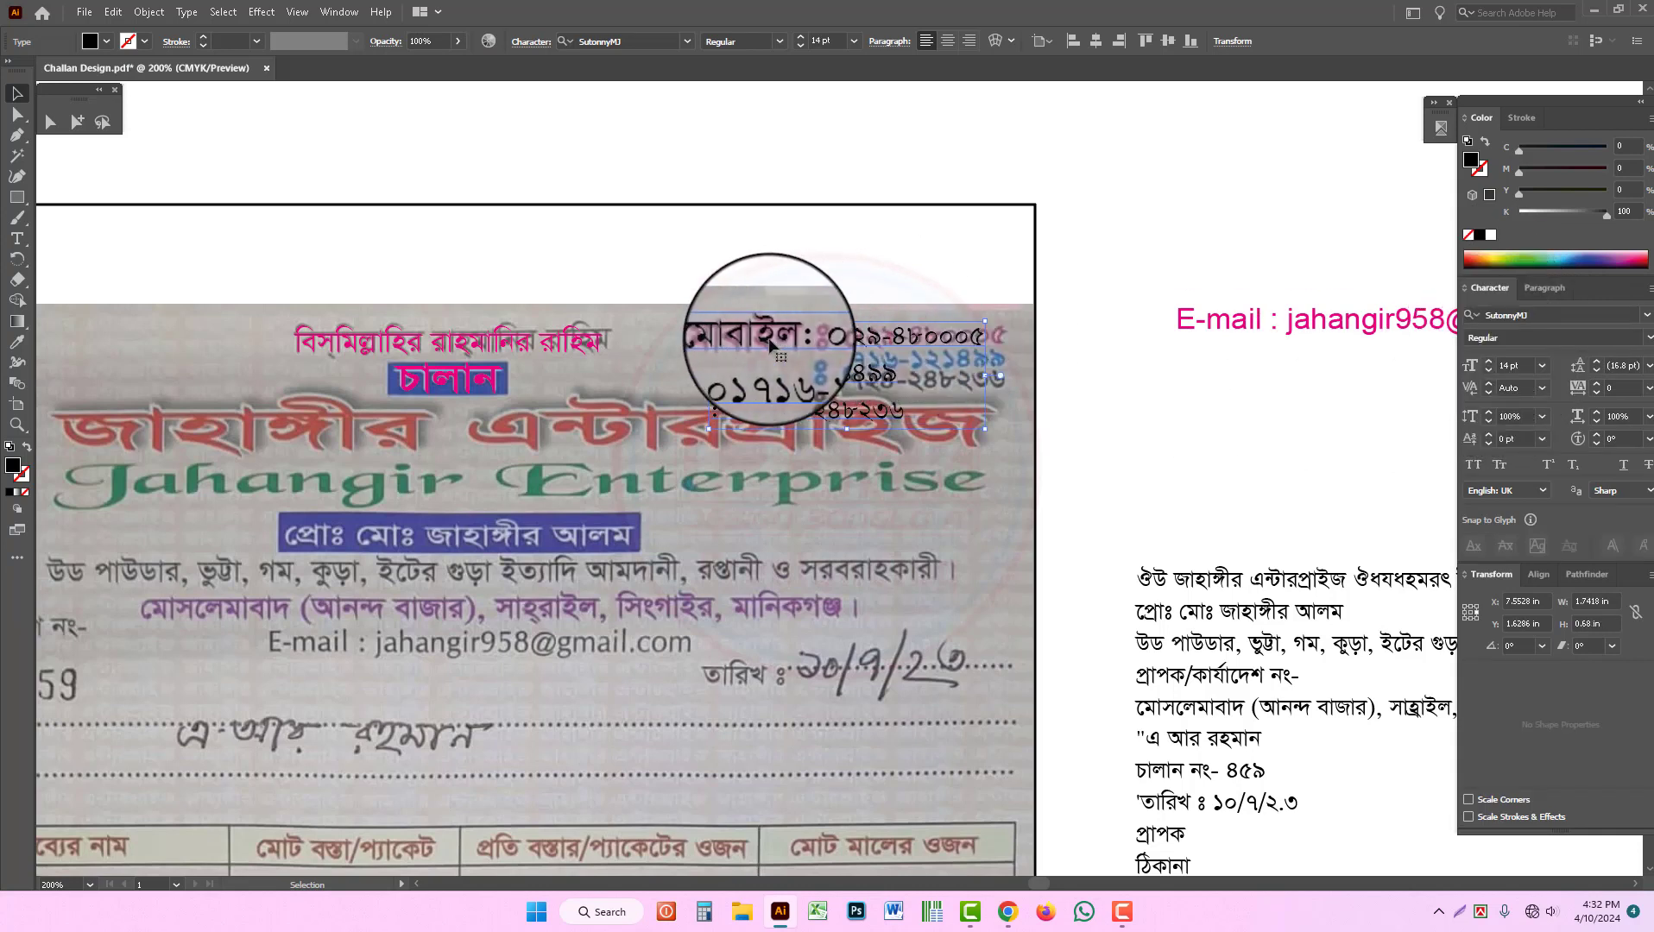
drag(769, 345, 766, 349)
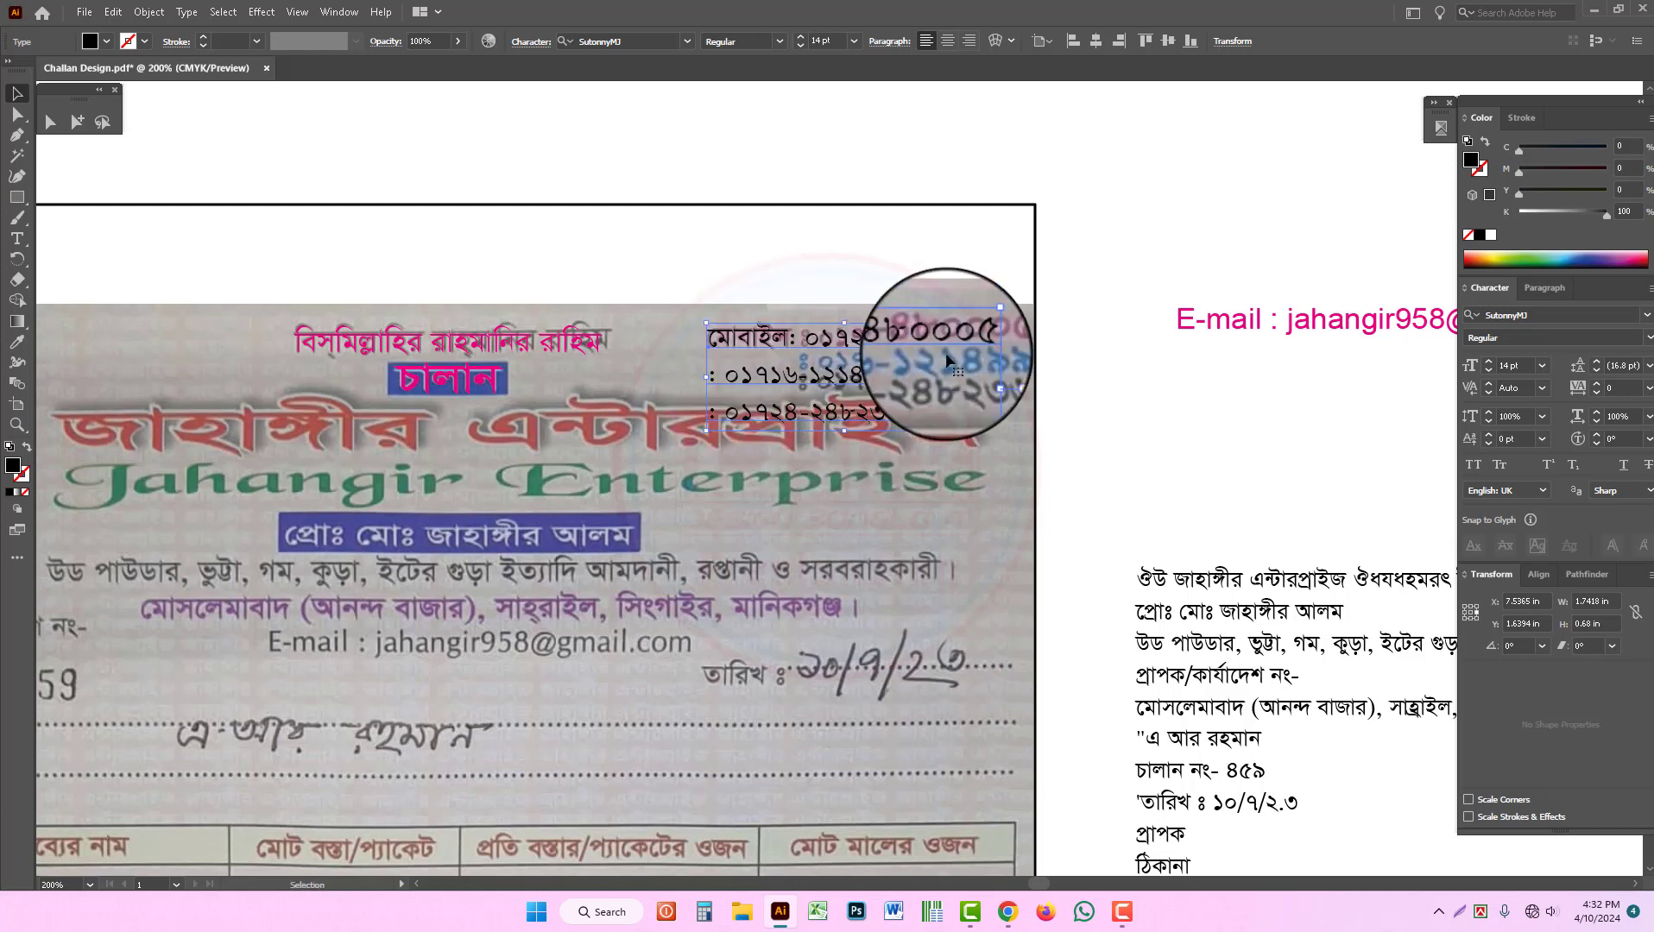
click(1490, 363)
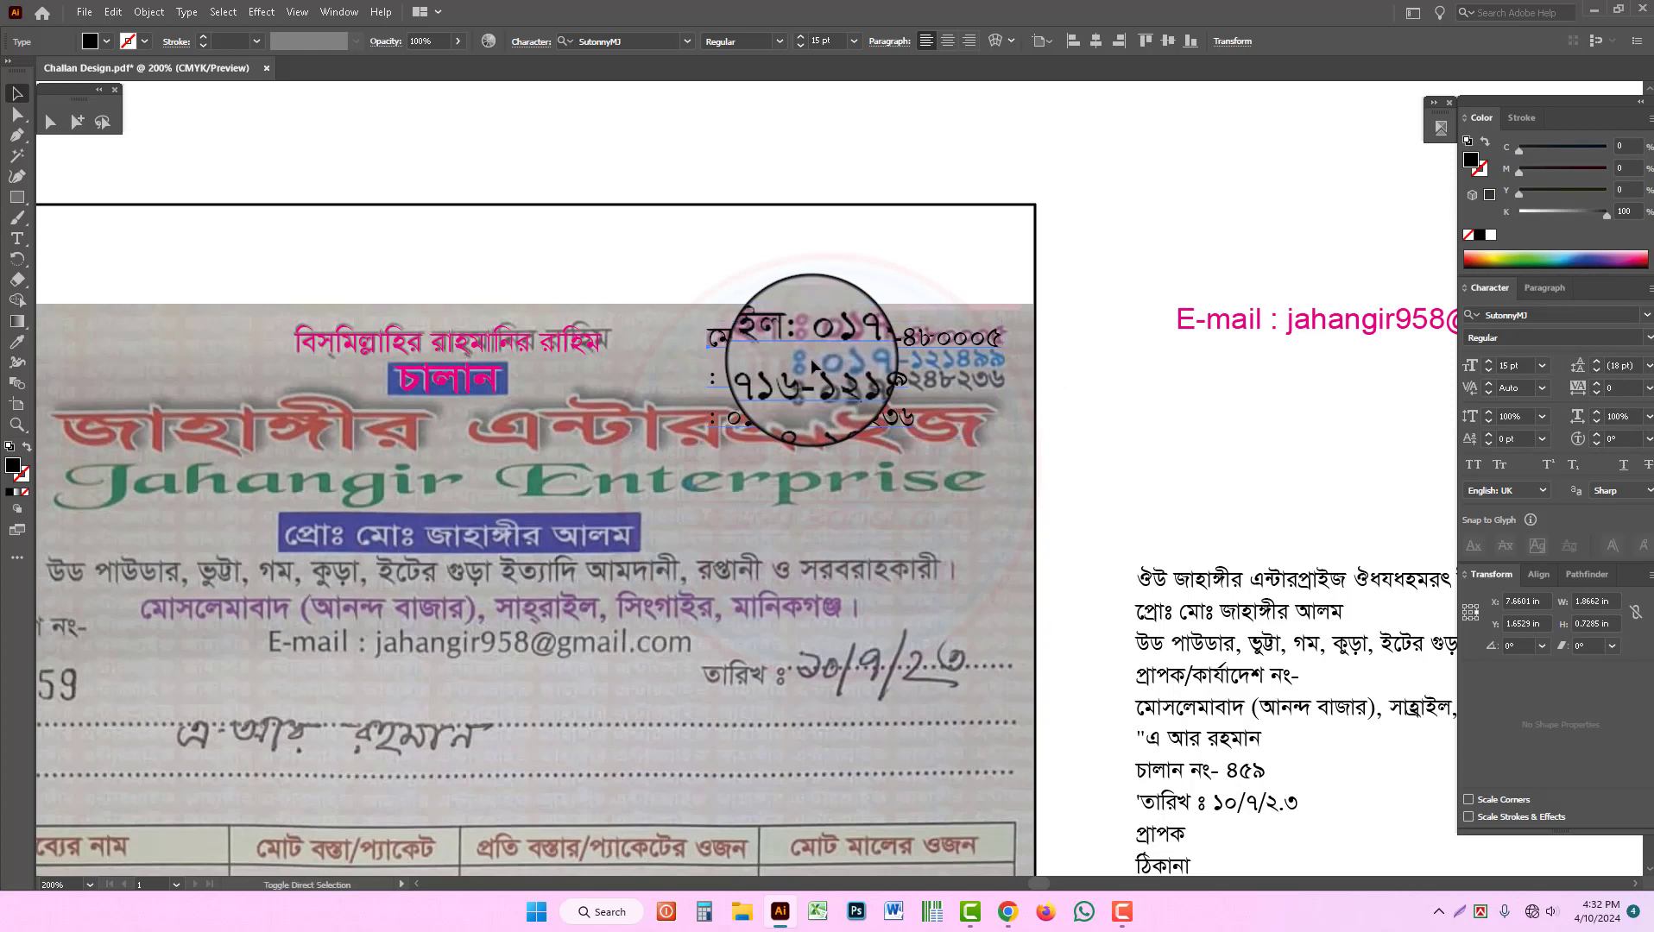
Step: Add a tab stop at about 0.6 in and insert tabs so the colons of the three mobile number lines line up
key(ctrl+shift+t)
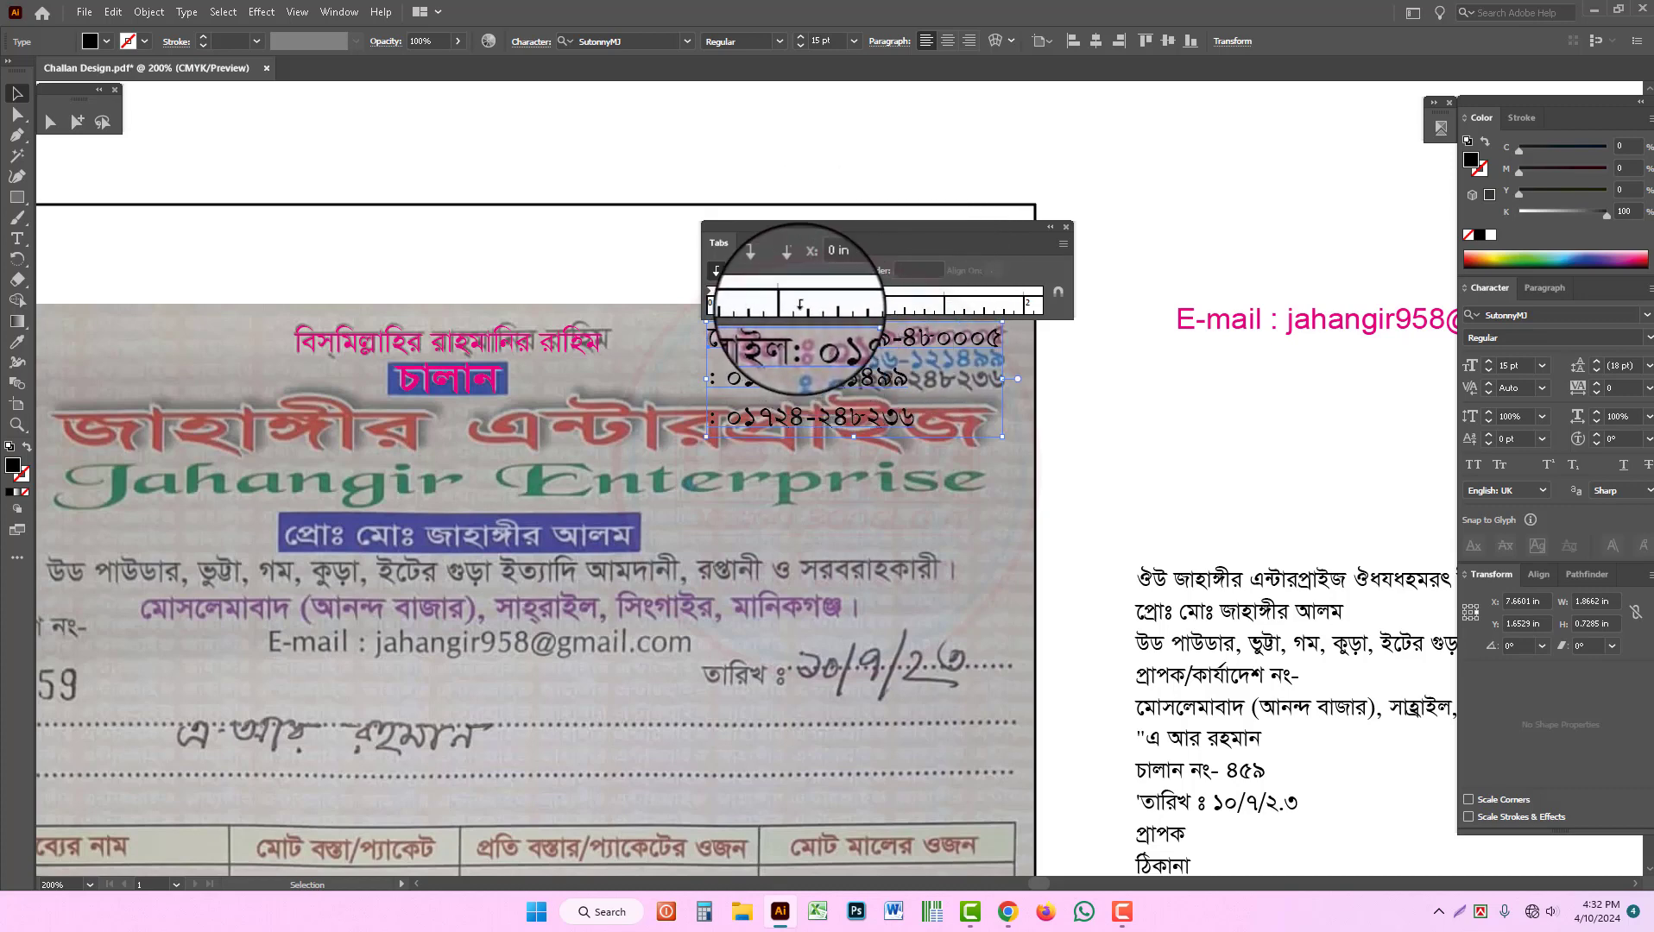
click(793, 292)
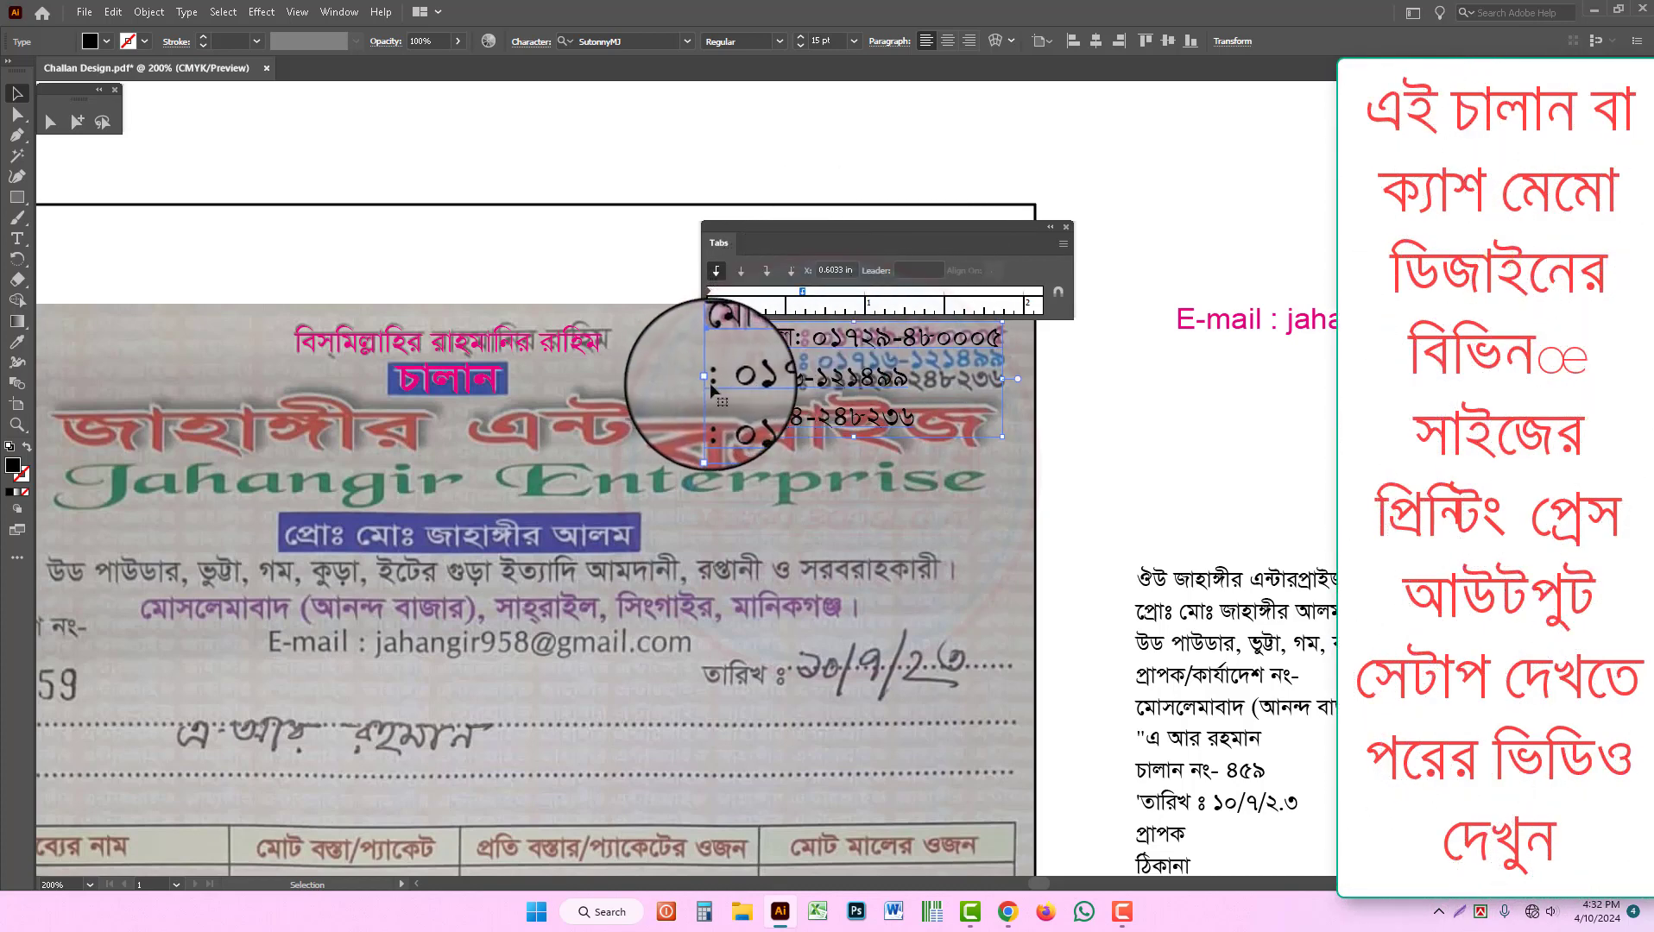
double_click(796, 339)
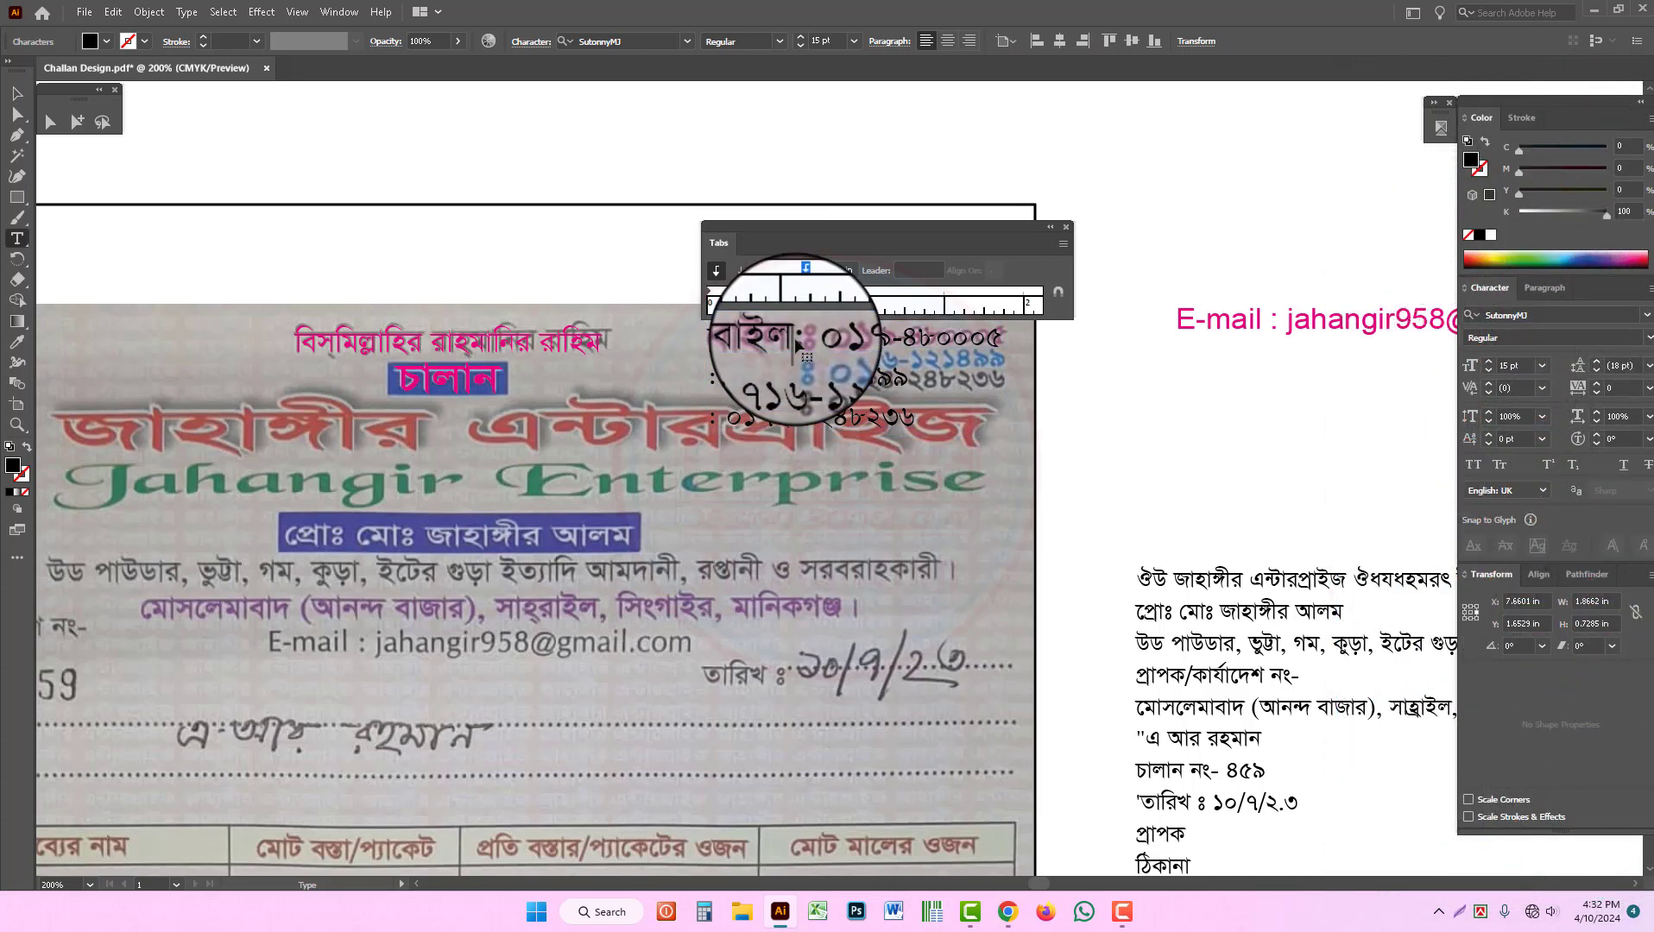
key(Tab)
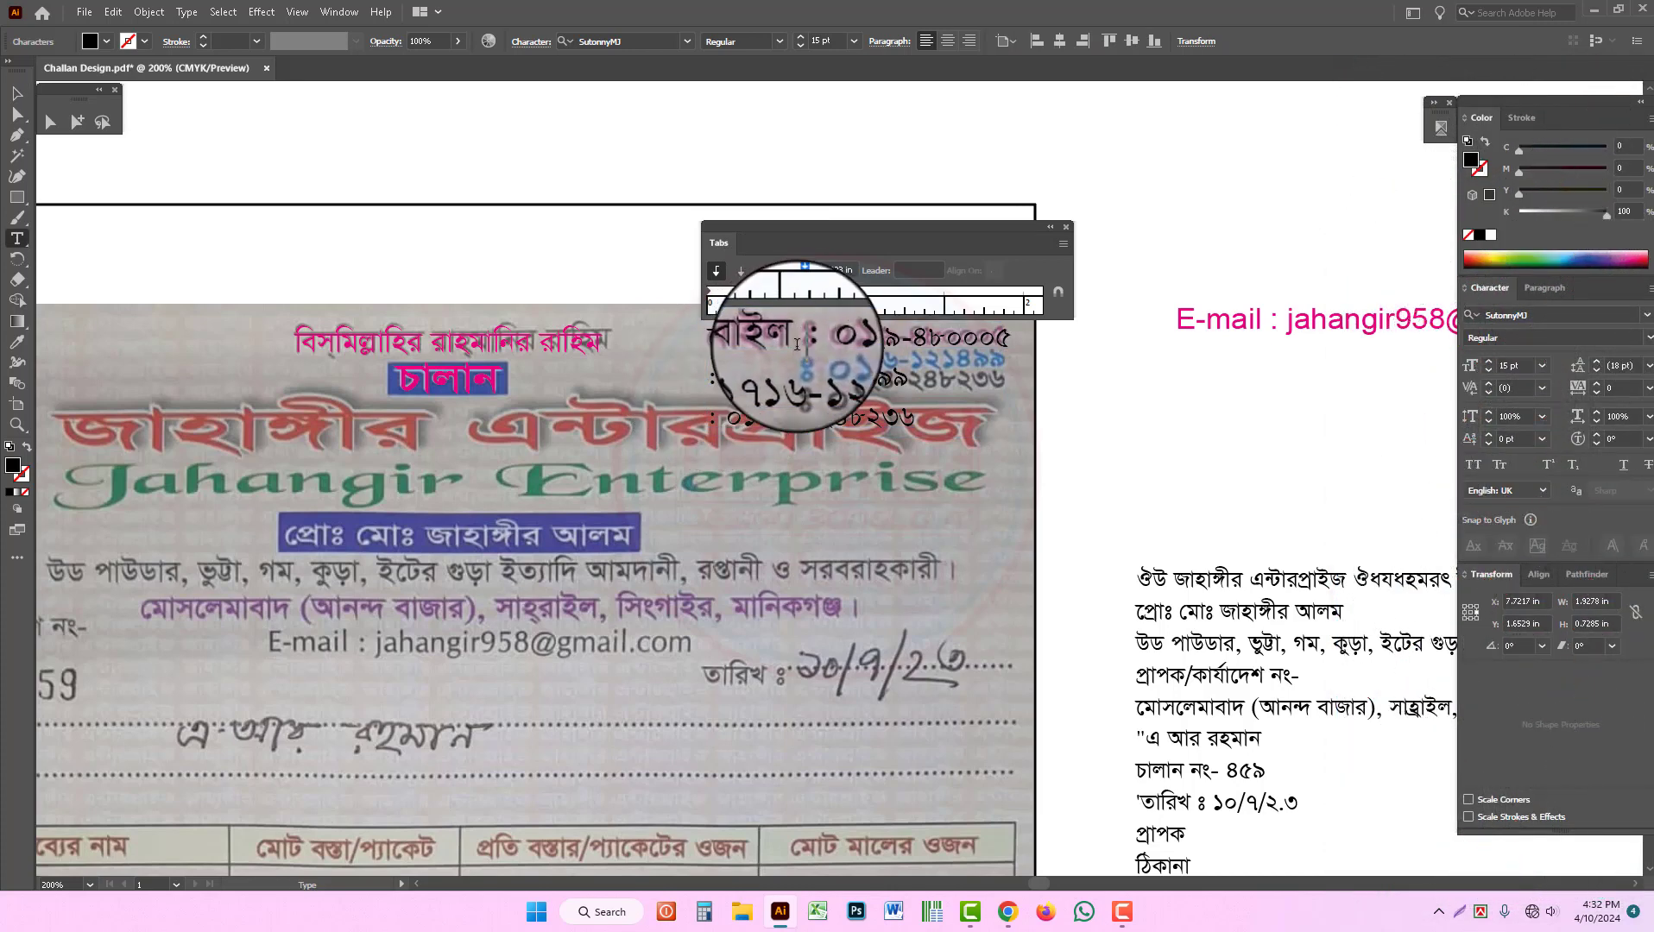
click(709, 376)
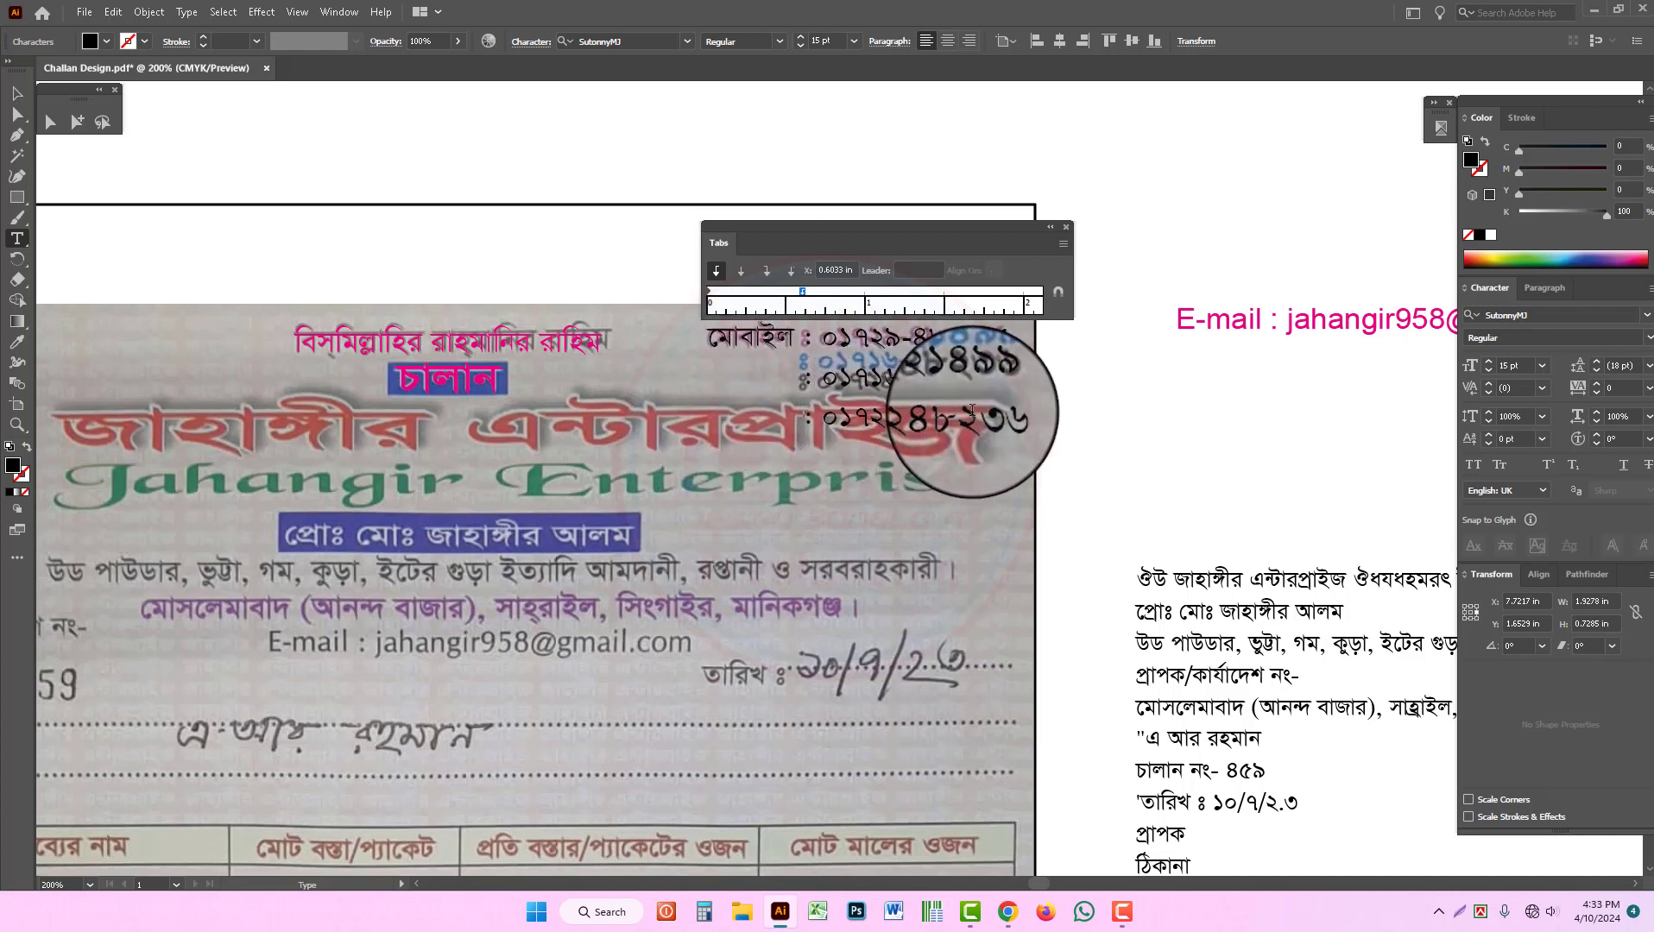
key(Escape)
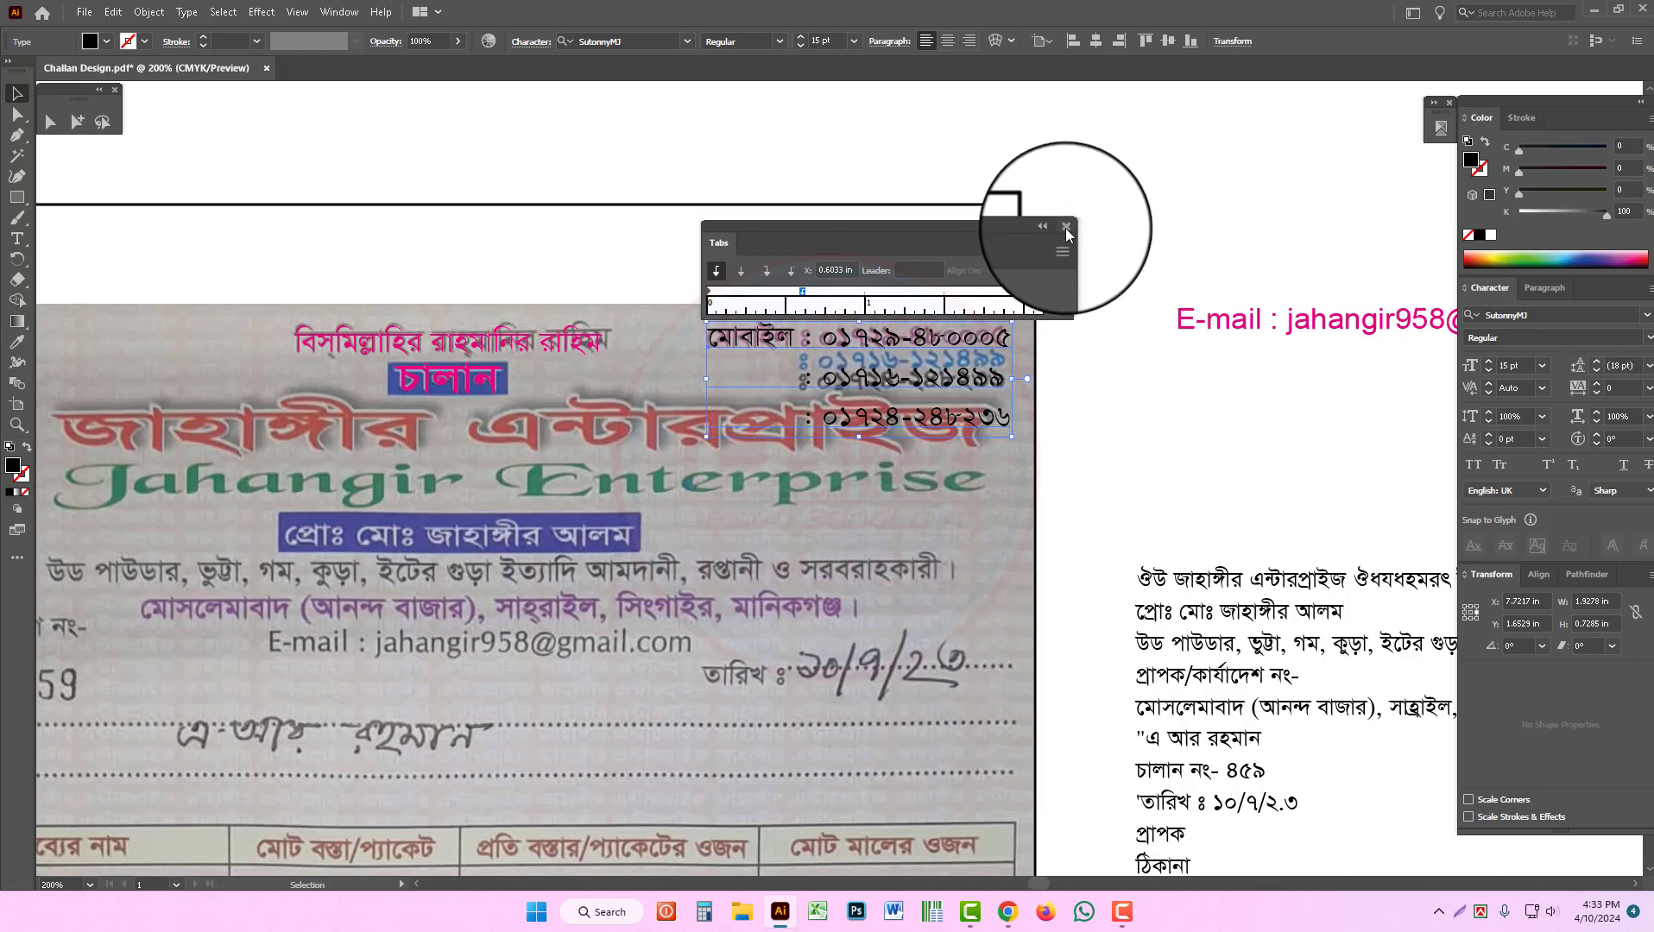
click(1066, 226)
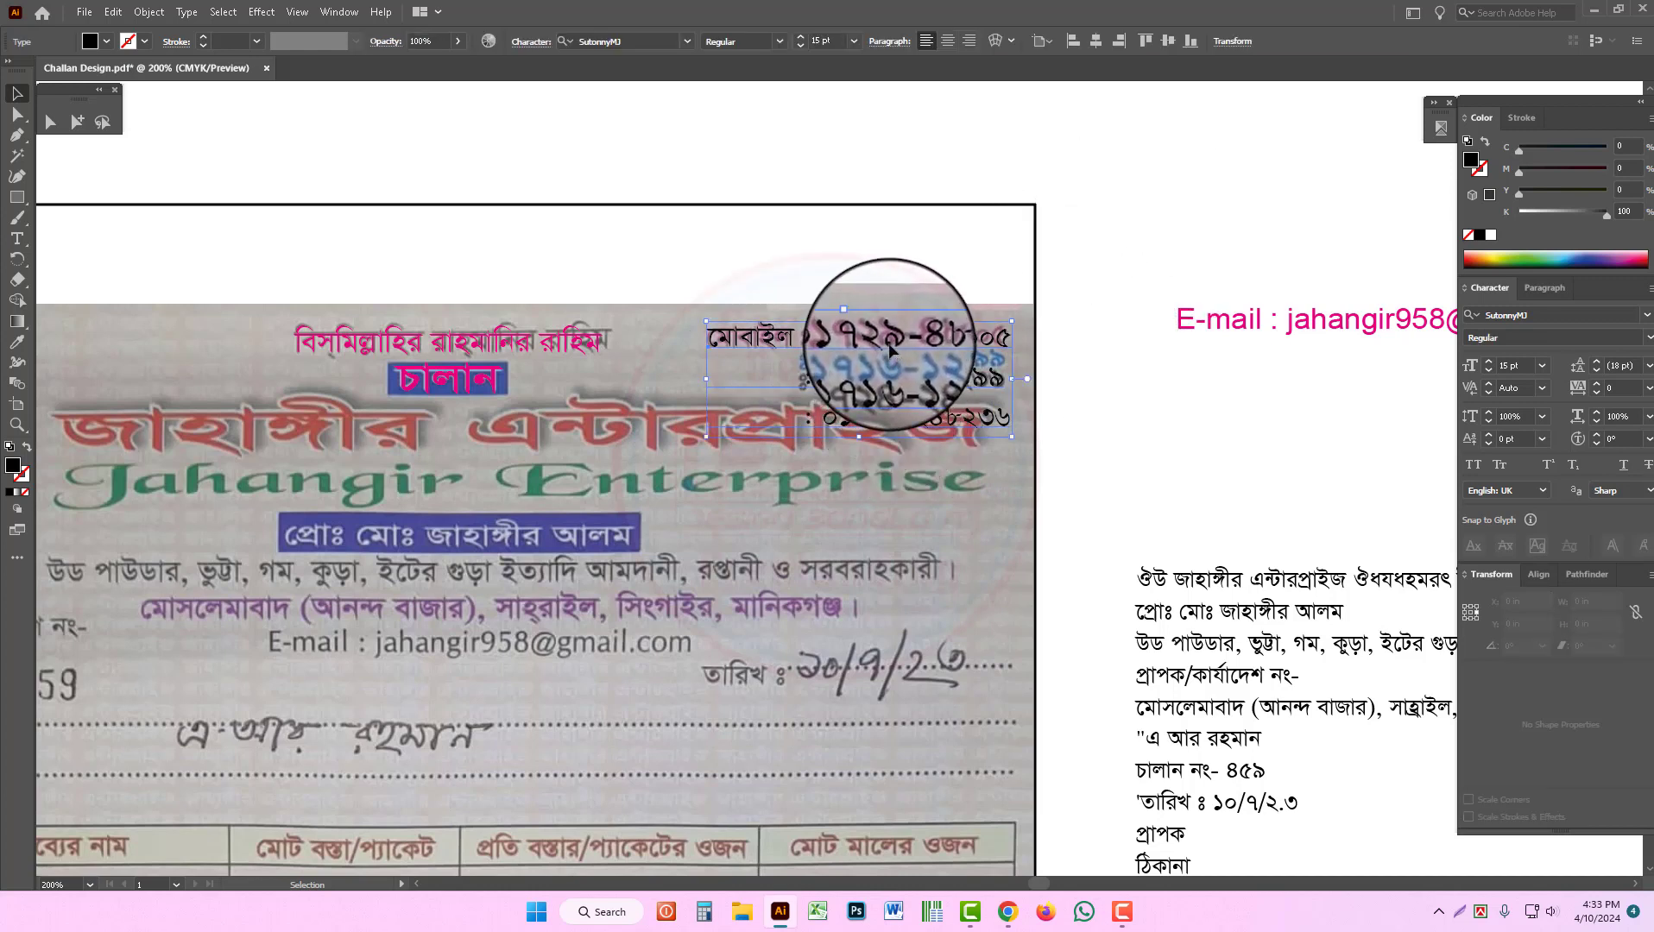
Step: Set the leading of the mobile number lines to 10 pt
click(1648, 373)
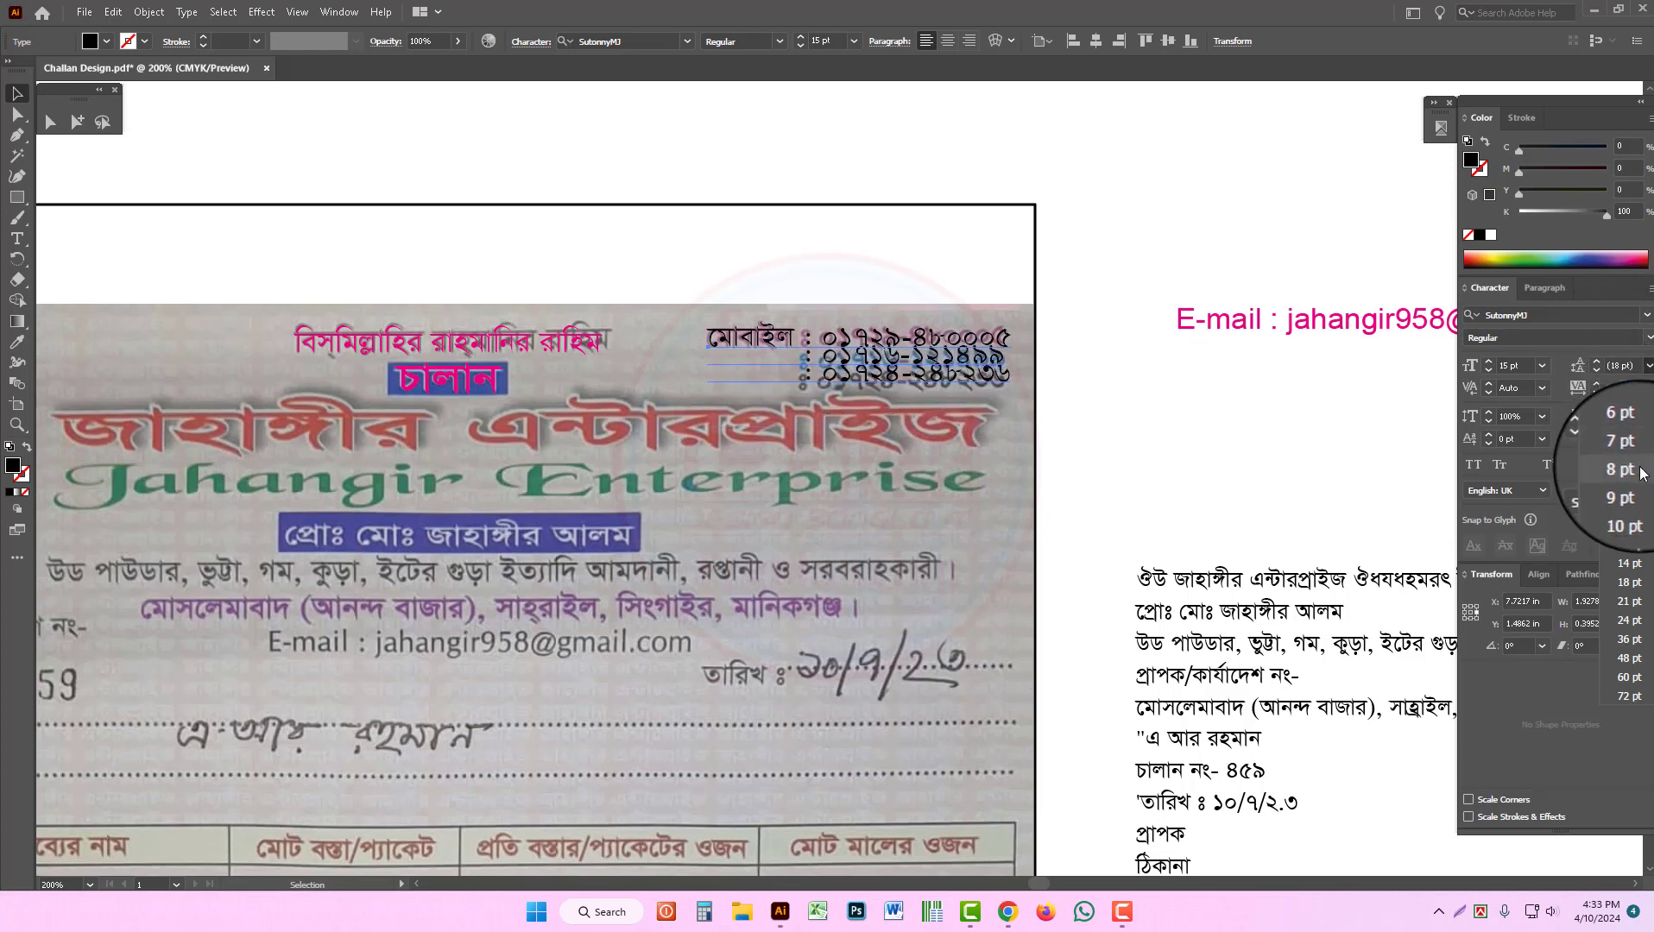
click(1619, 510)
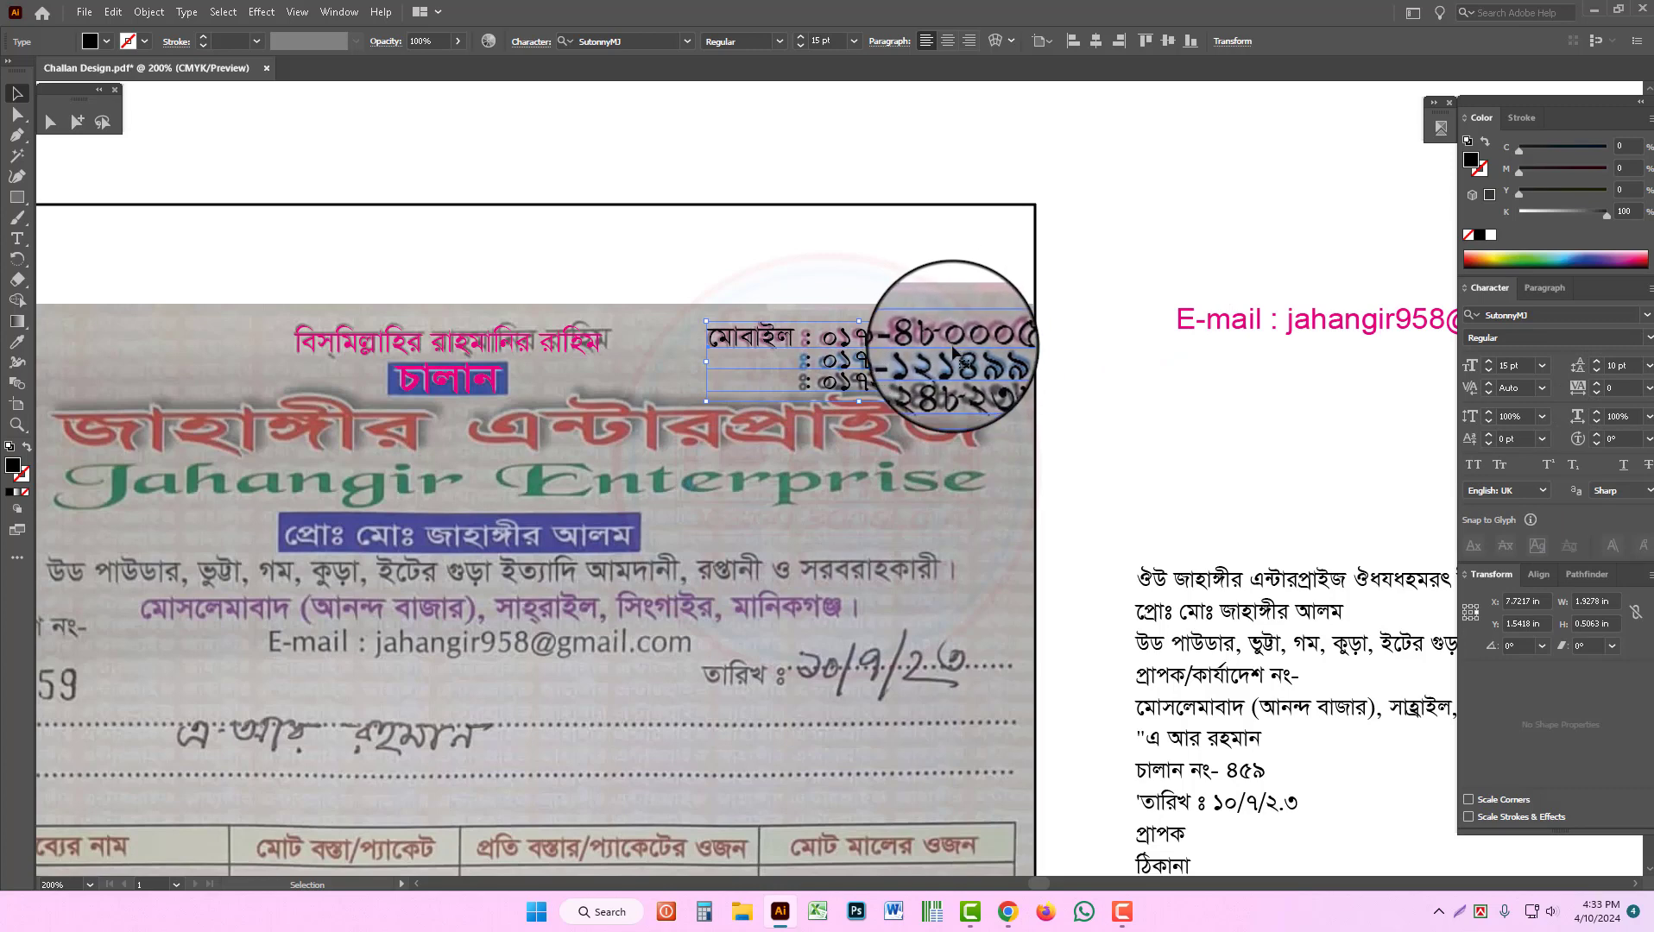
click(1097, 414)
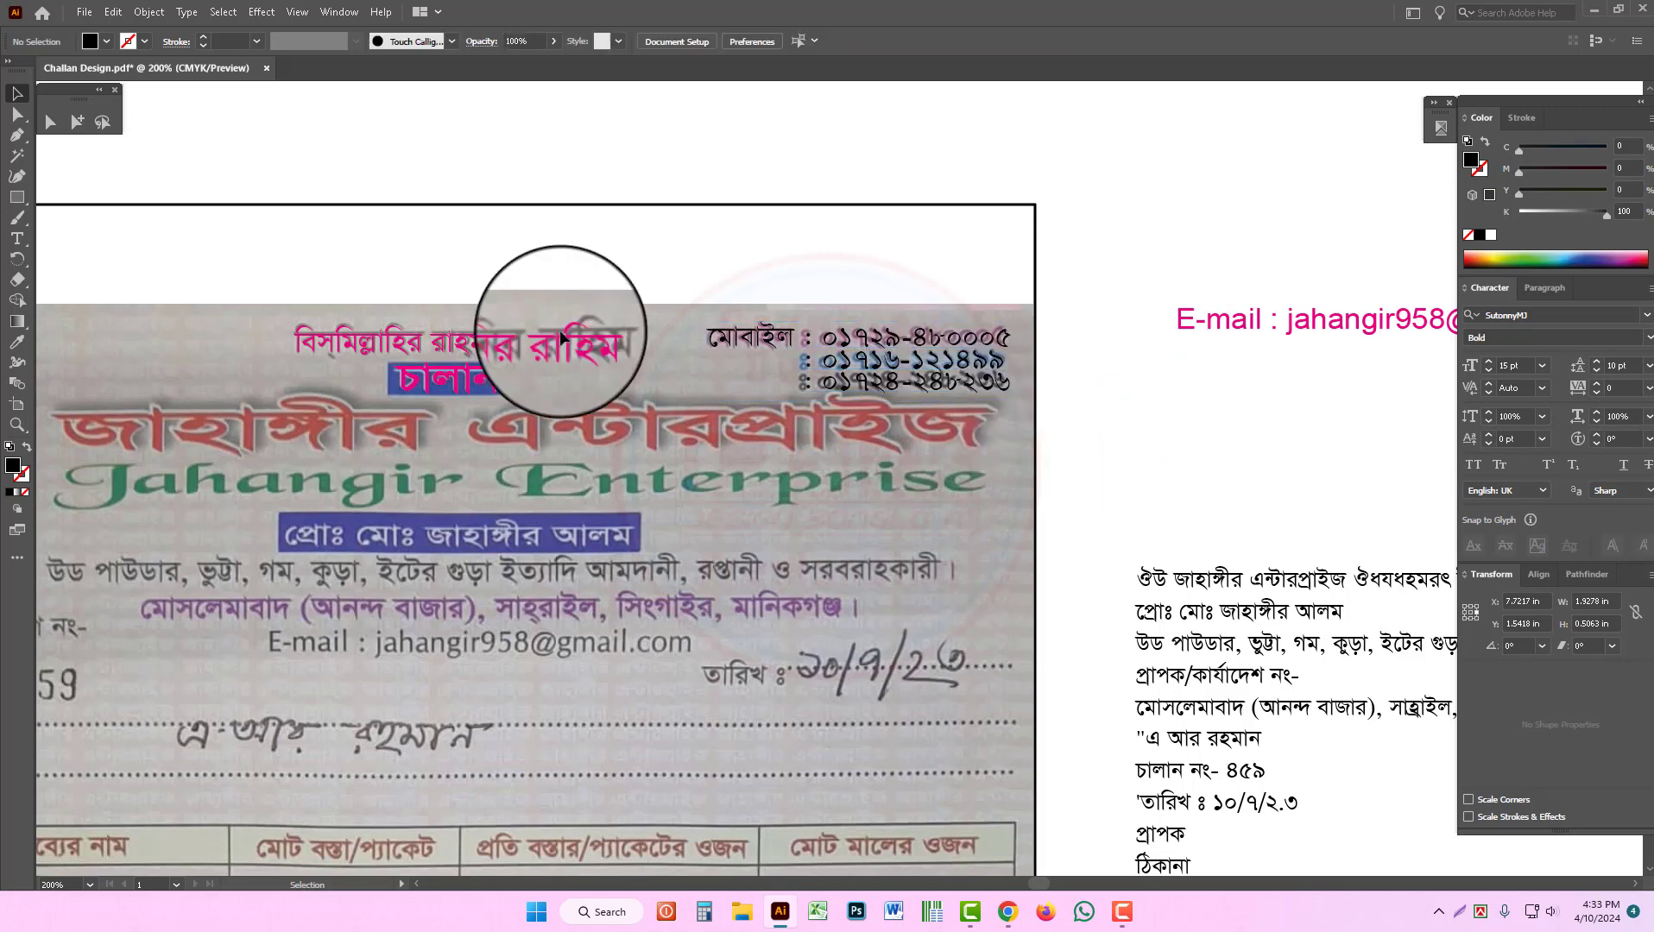
Step: Cut "জাহাঙ্গীর এন্টারপ্রাইজ" from the first line of the extracted text block and paste it as a separate text object
key(ctrl+minus)
drag(945, 485, 1043, 350)
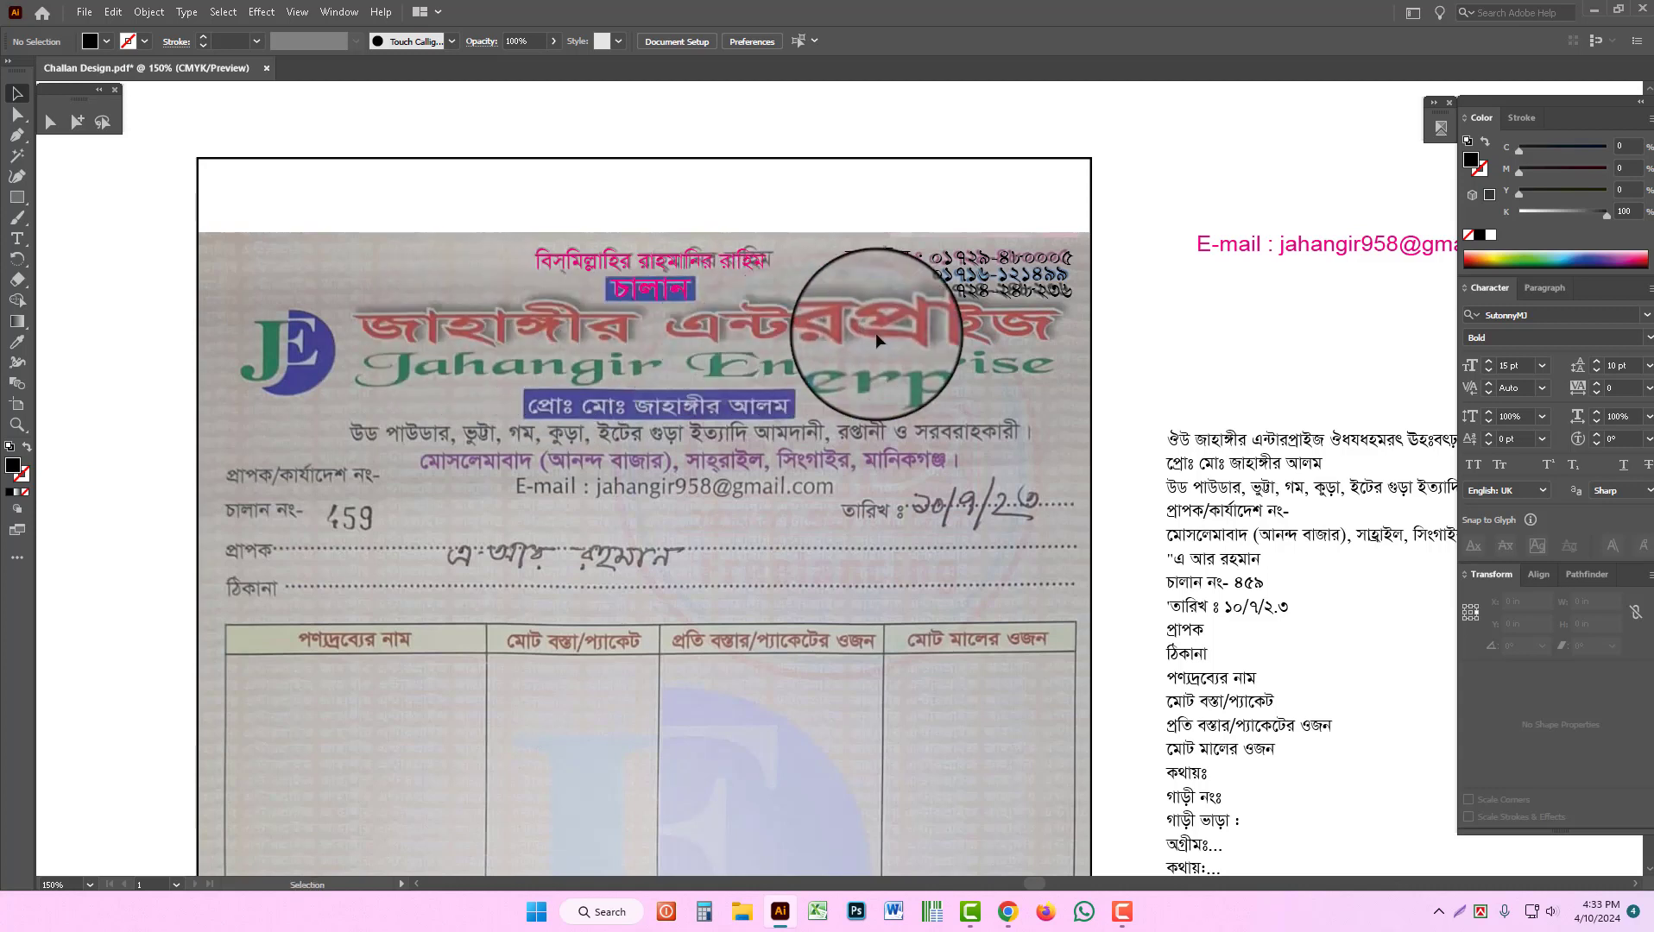
drag(1133, 404, 1036, 407)
double_click(1217, 442)
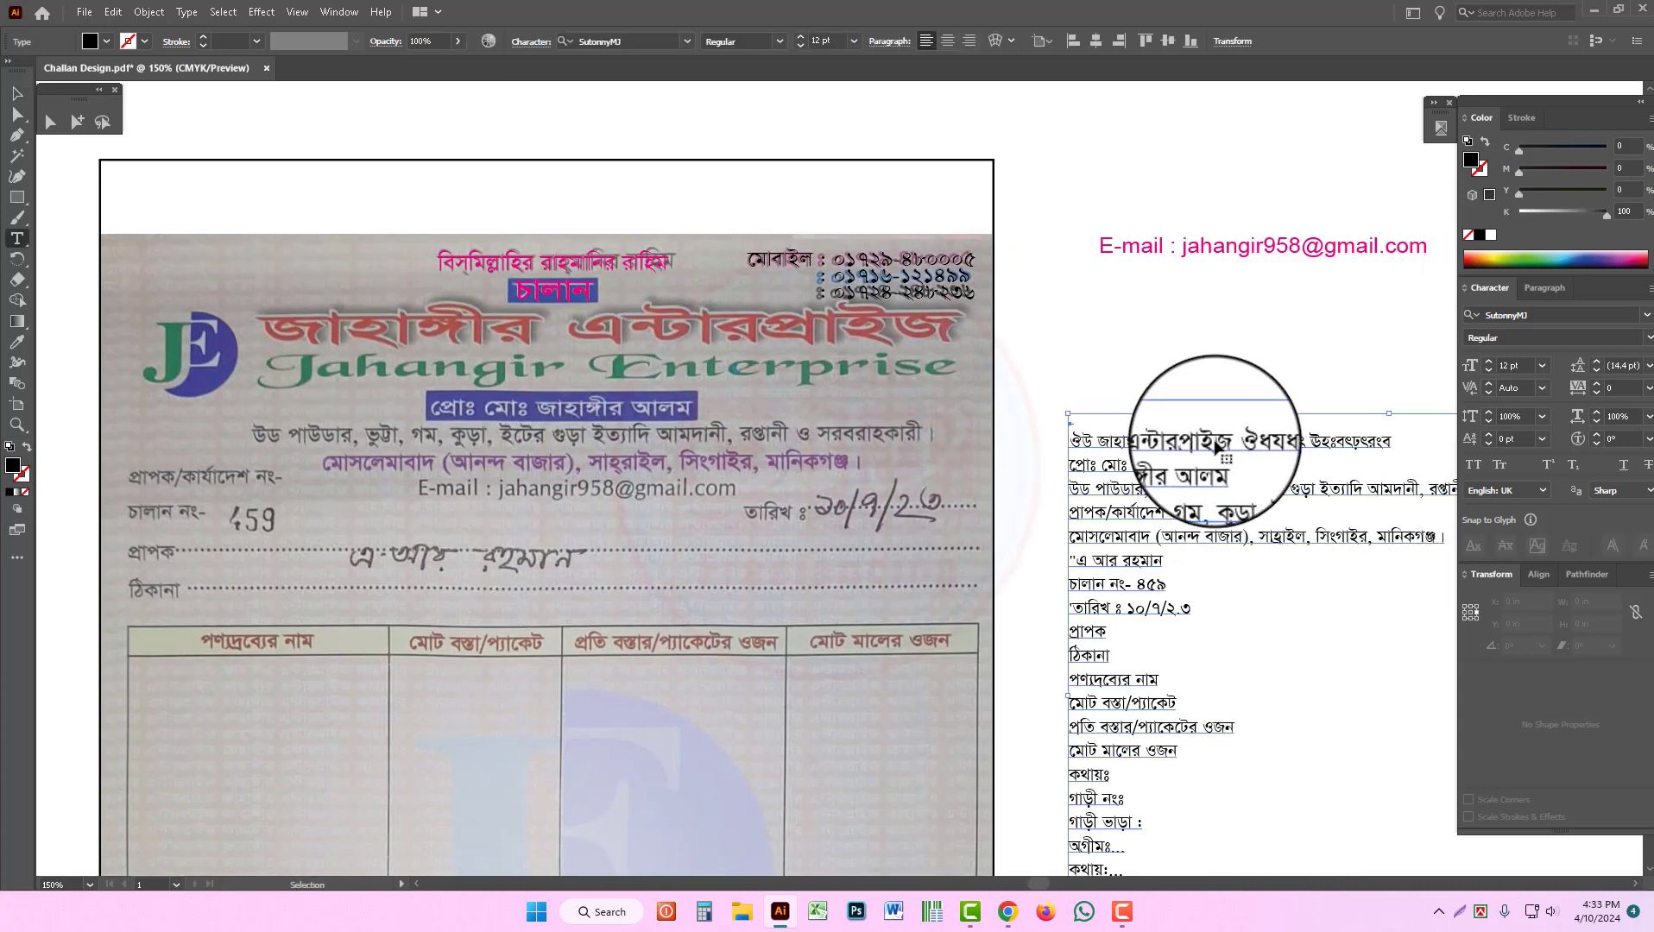
drag(1213, 444, 1107, 443)
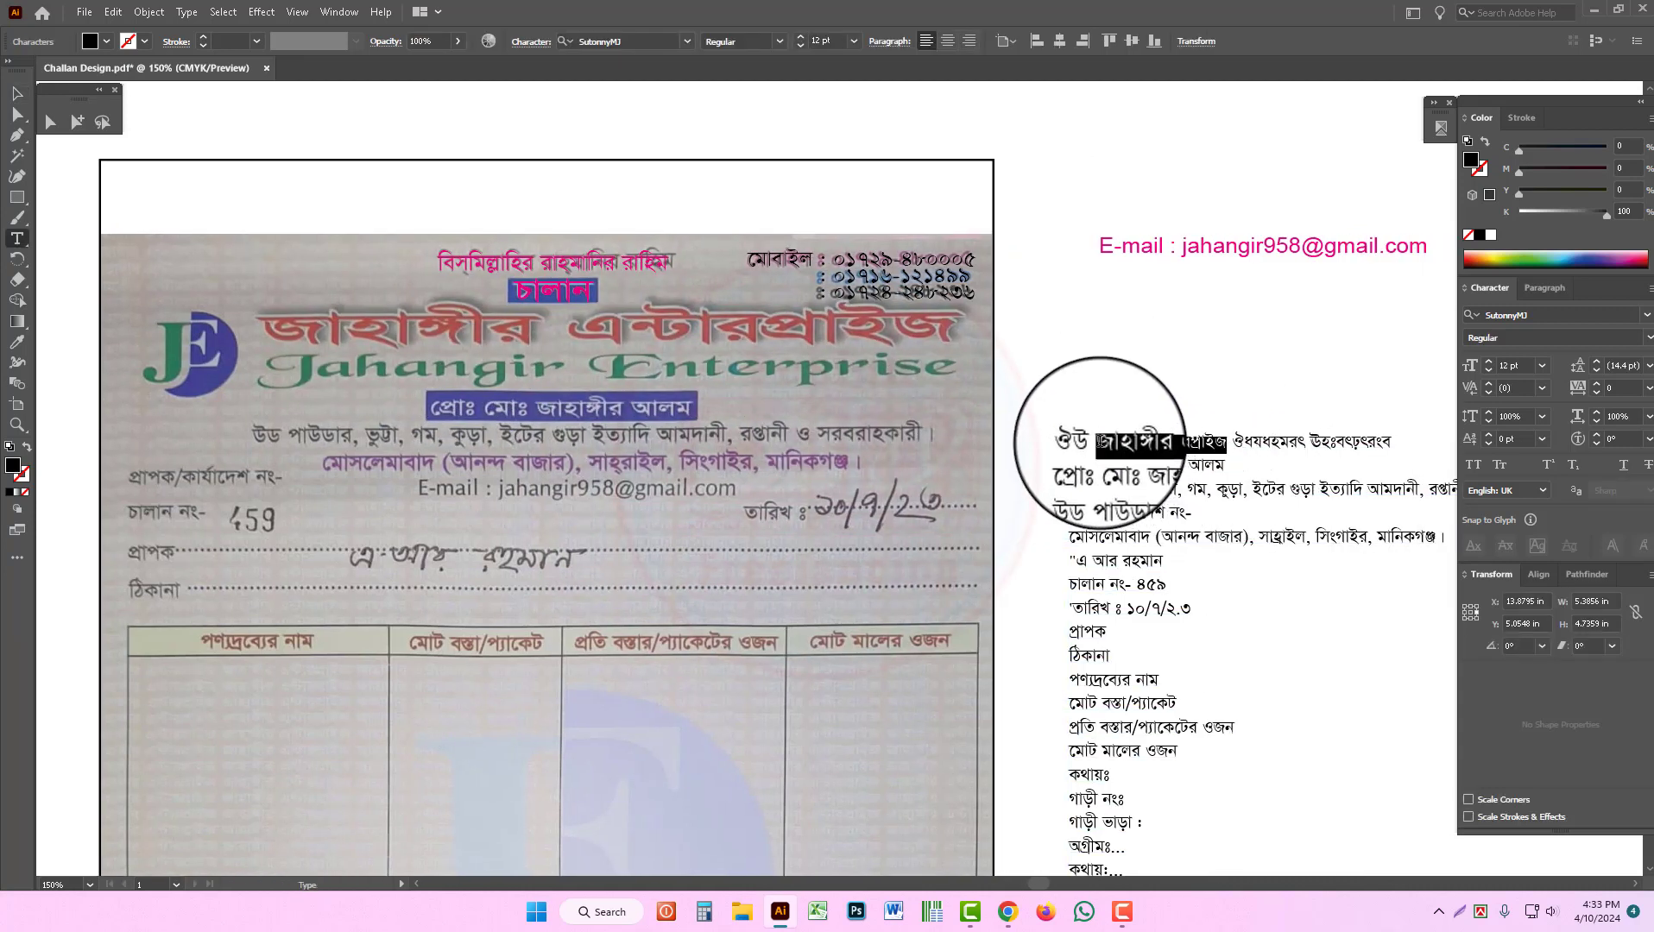
key(ctrl+x)
key(Escape)
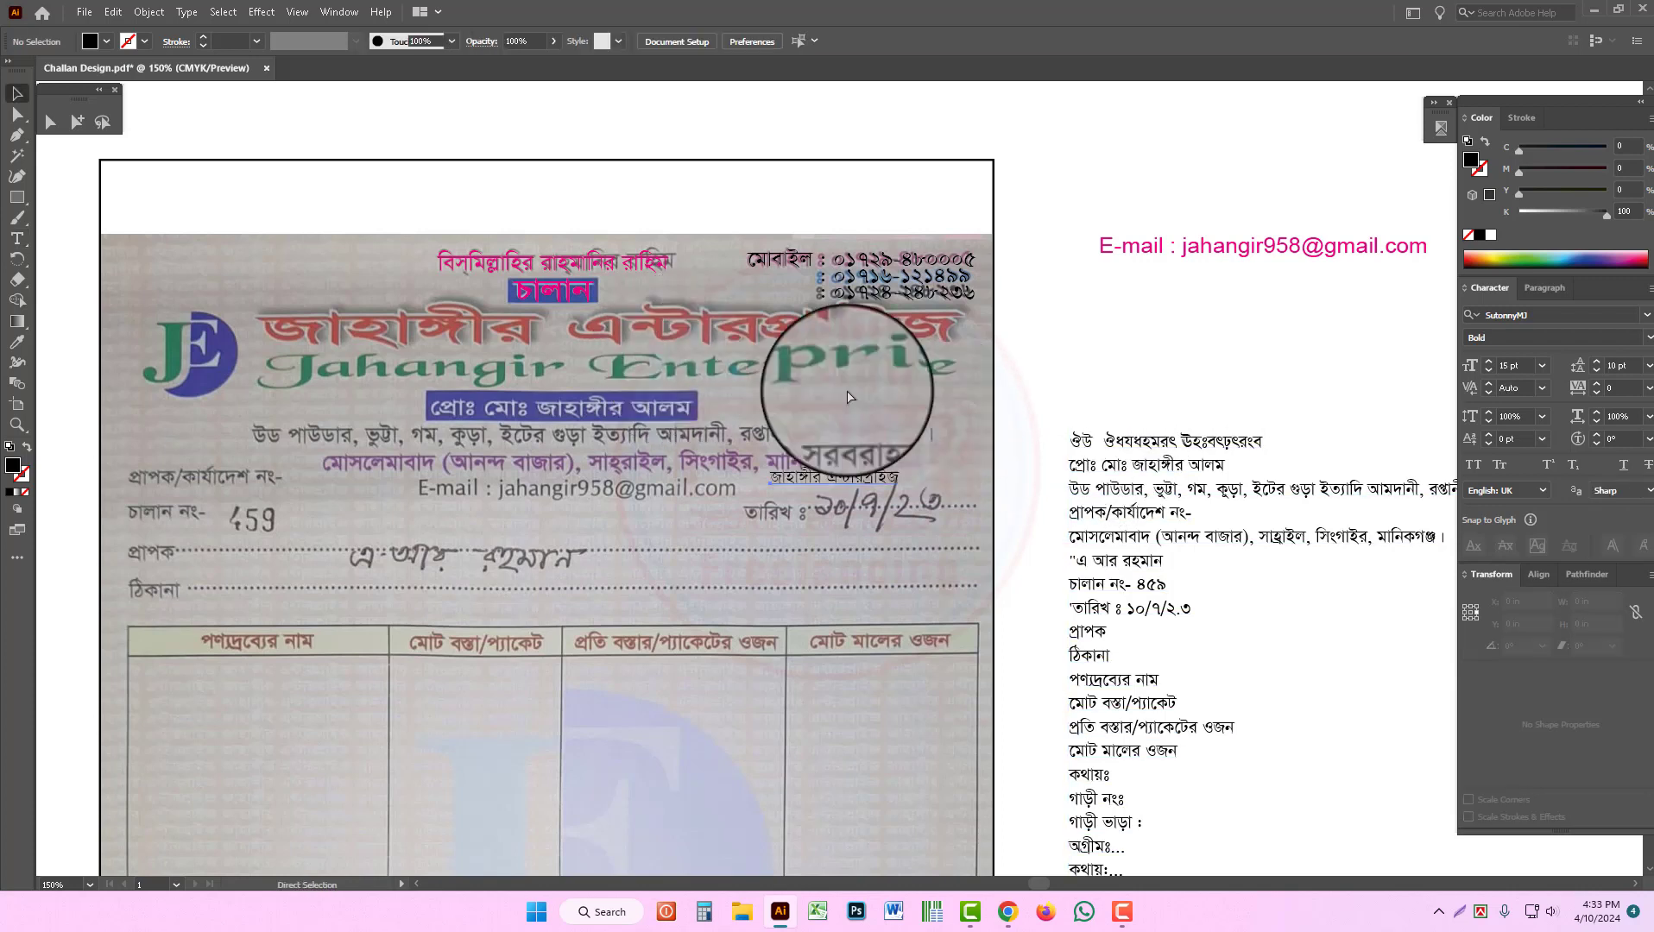
key(ctrl+v)
Step: Make the pasted company title Bold, enlarge it to about 40 pt, and move it over the printed red Bangla title
drag(901, 479, 994, 480)
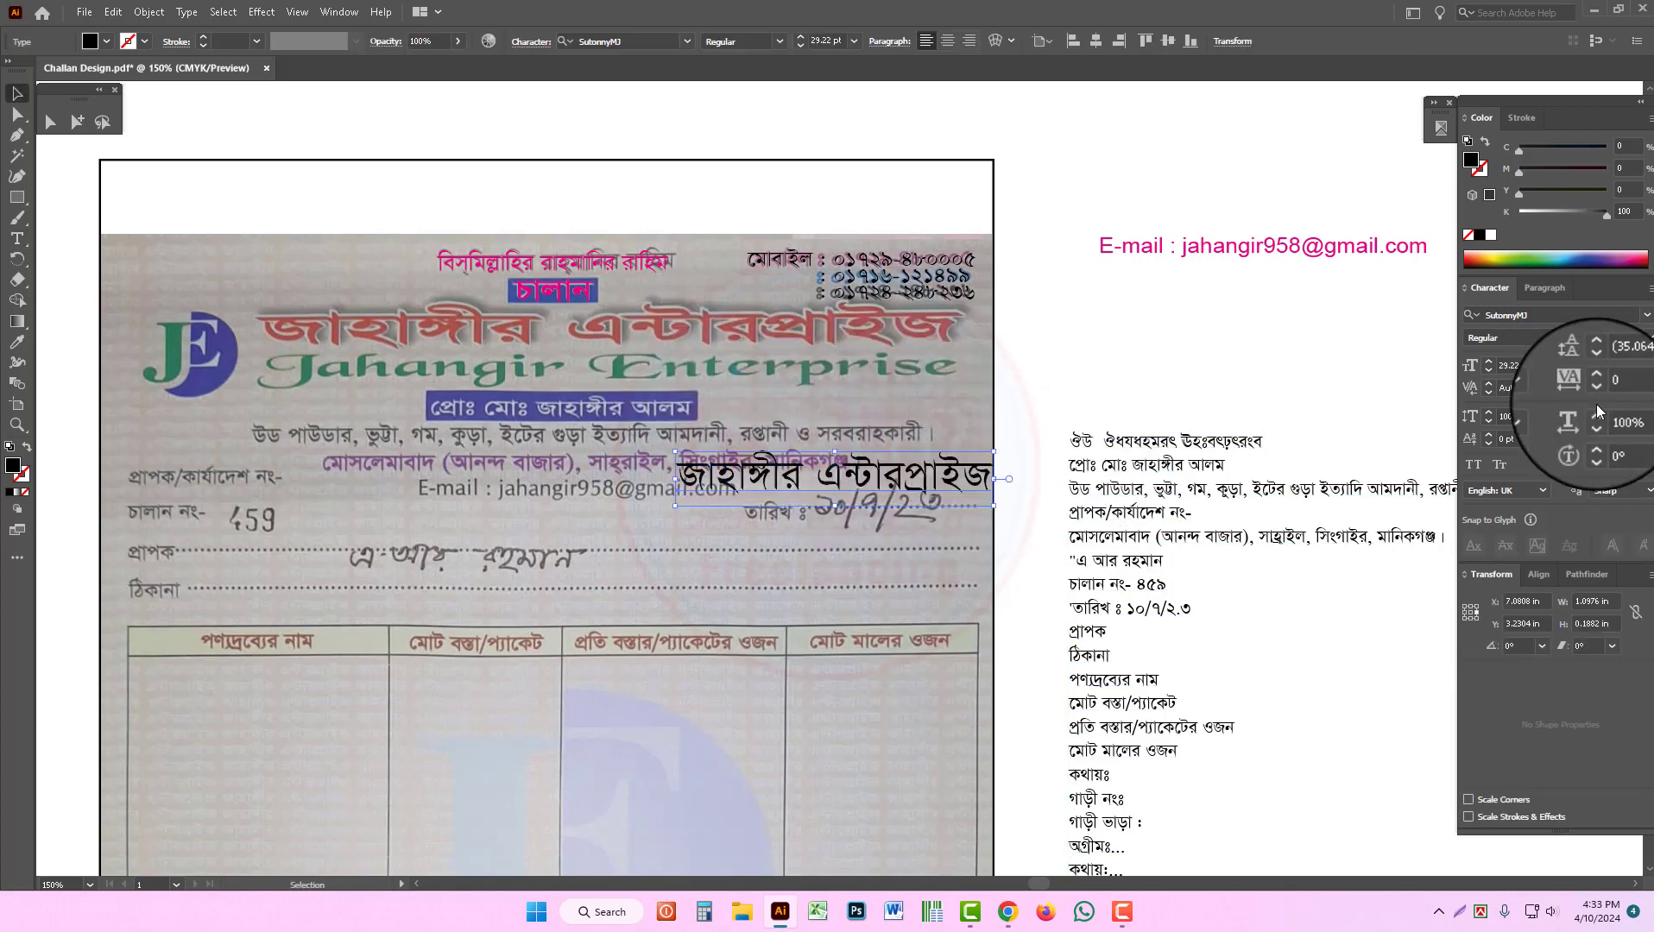
click(1648, 338)
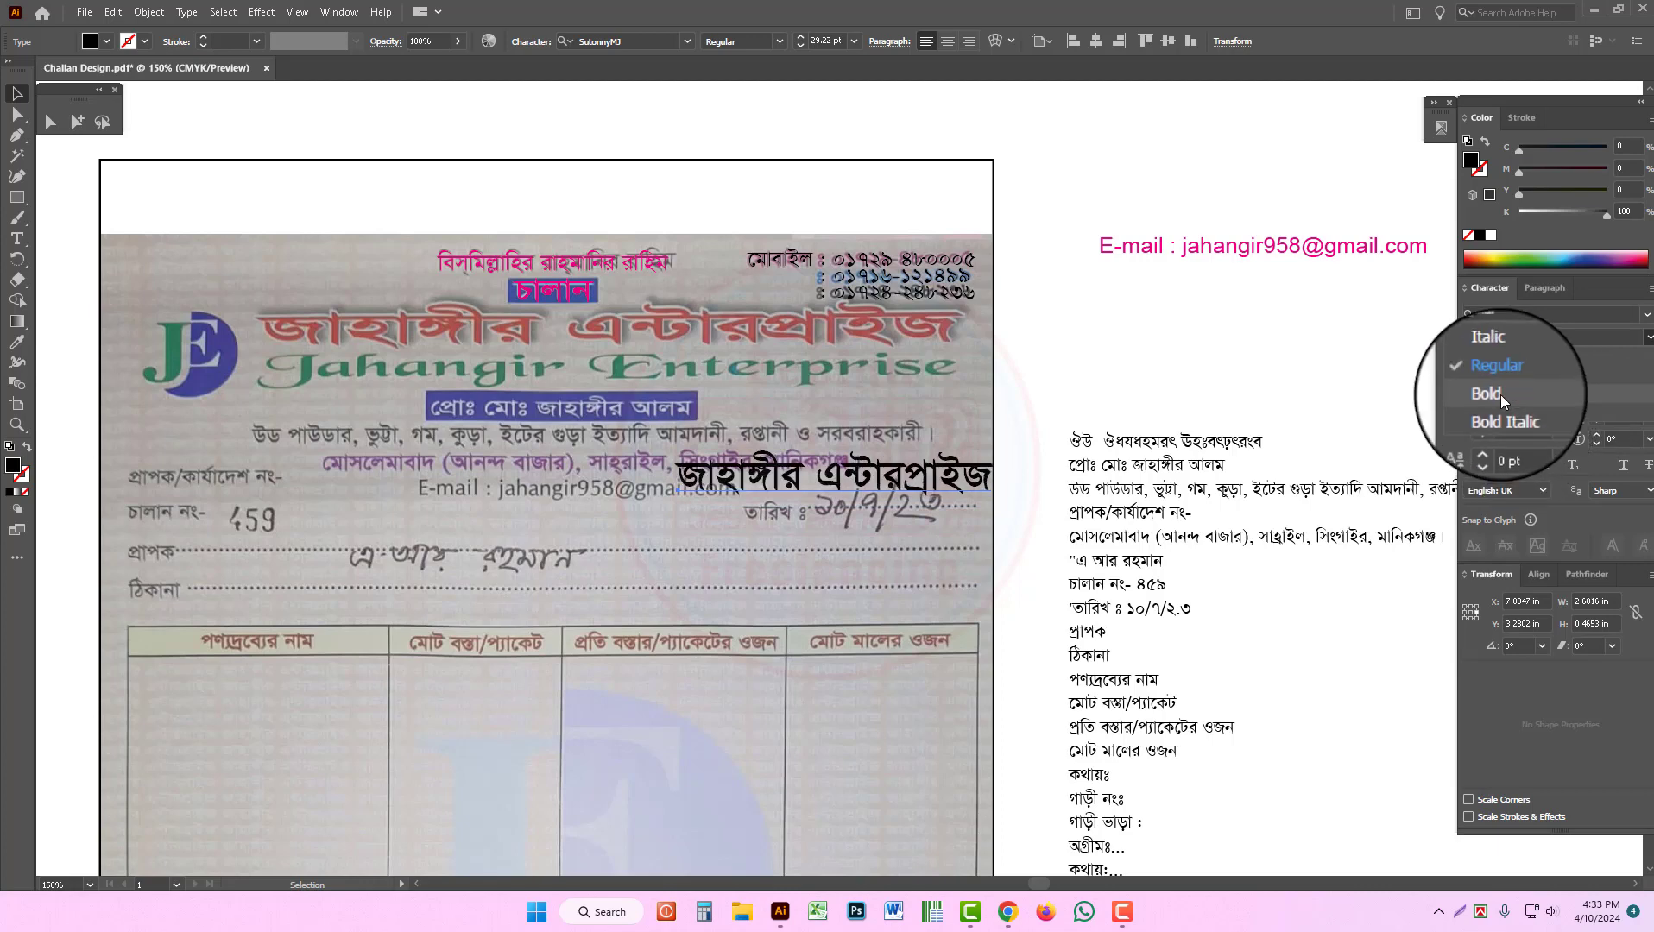
click(1501, 395)
drag(980, 479, 764, 346)
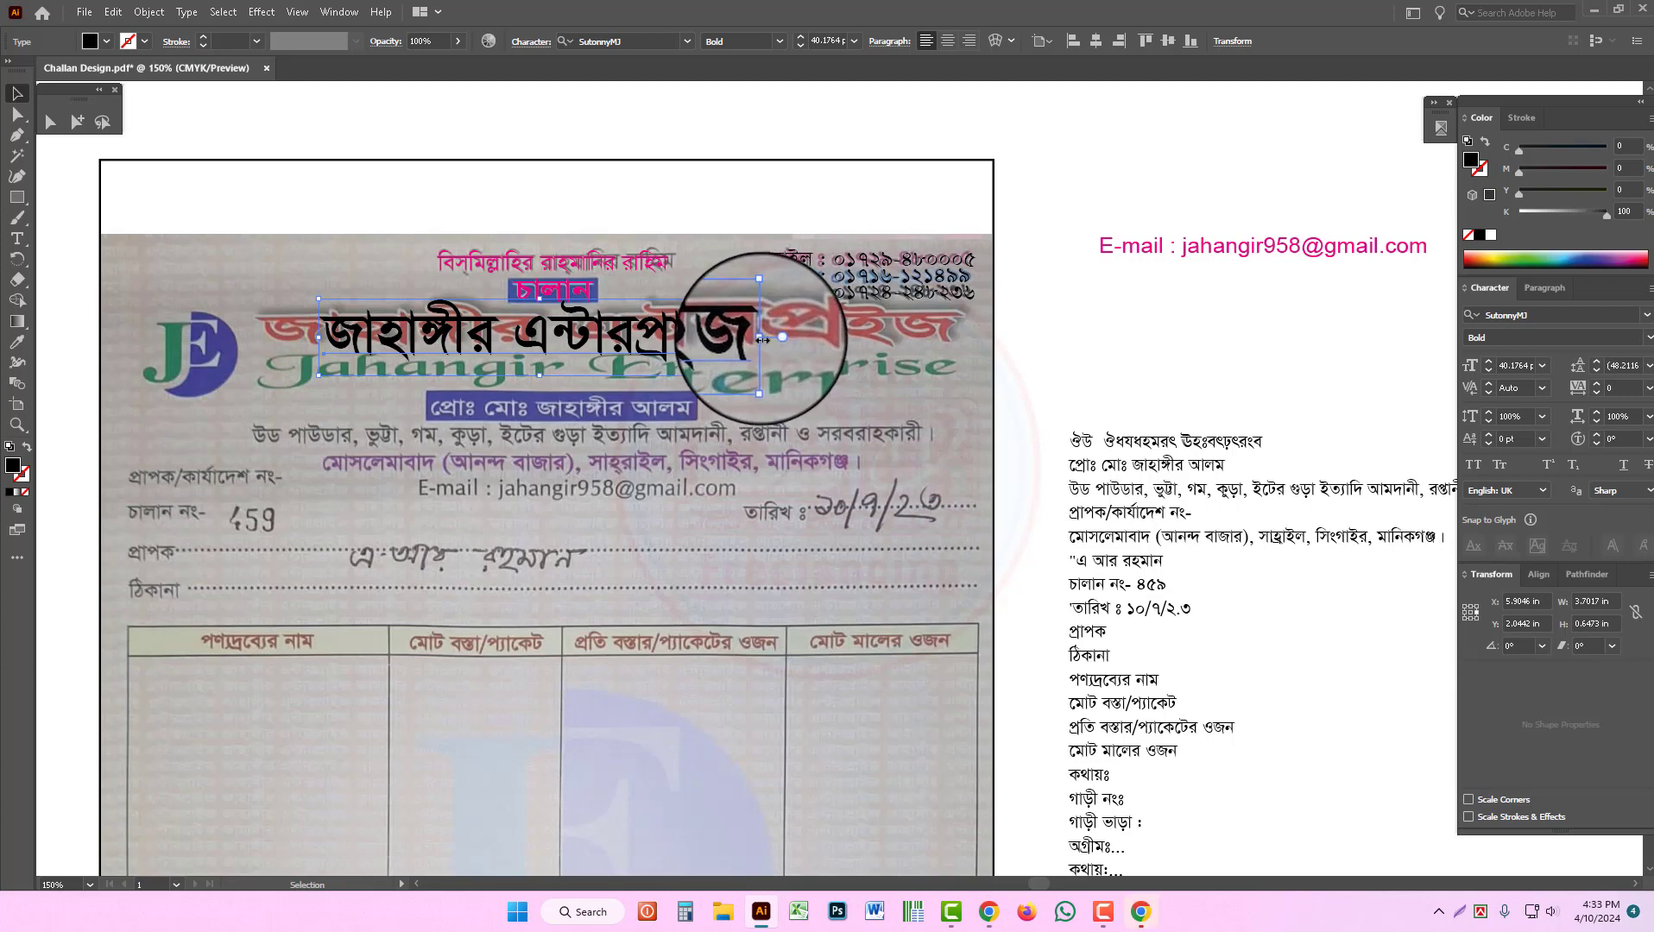
Step: Stretch and flatten the Bangla title to about 5.9 in wide and 0.48 in high, aligned over the printed title
drag(764, 339, 971, 357)
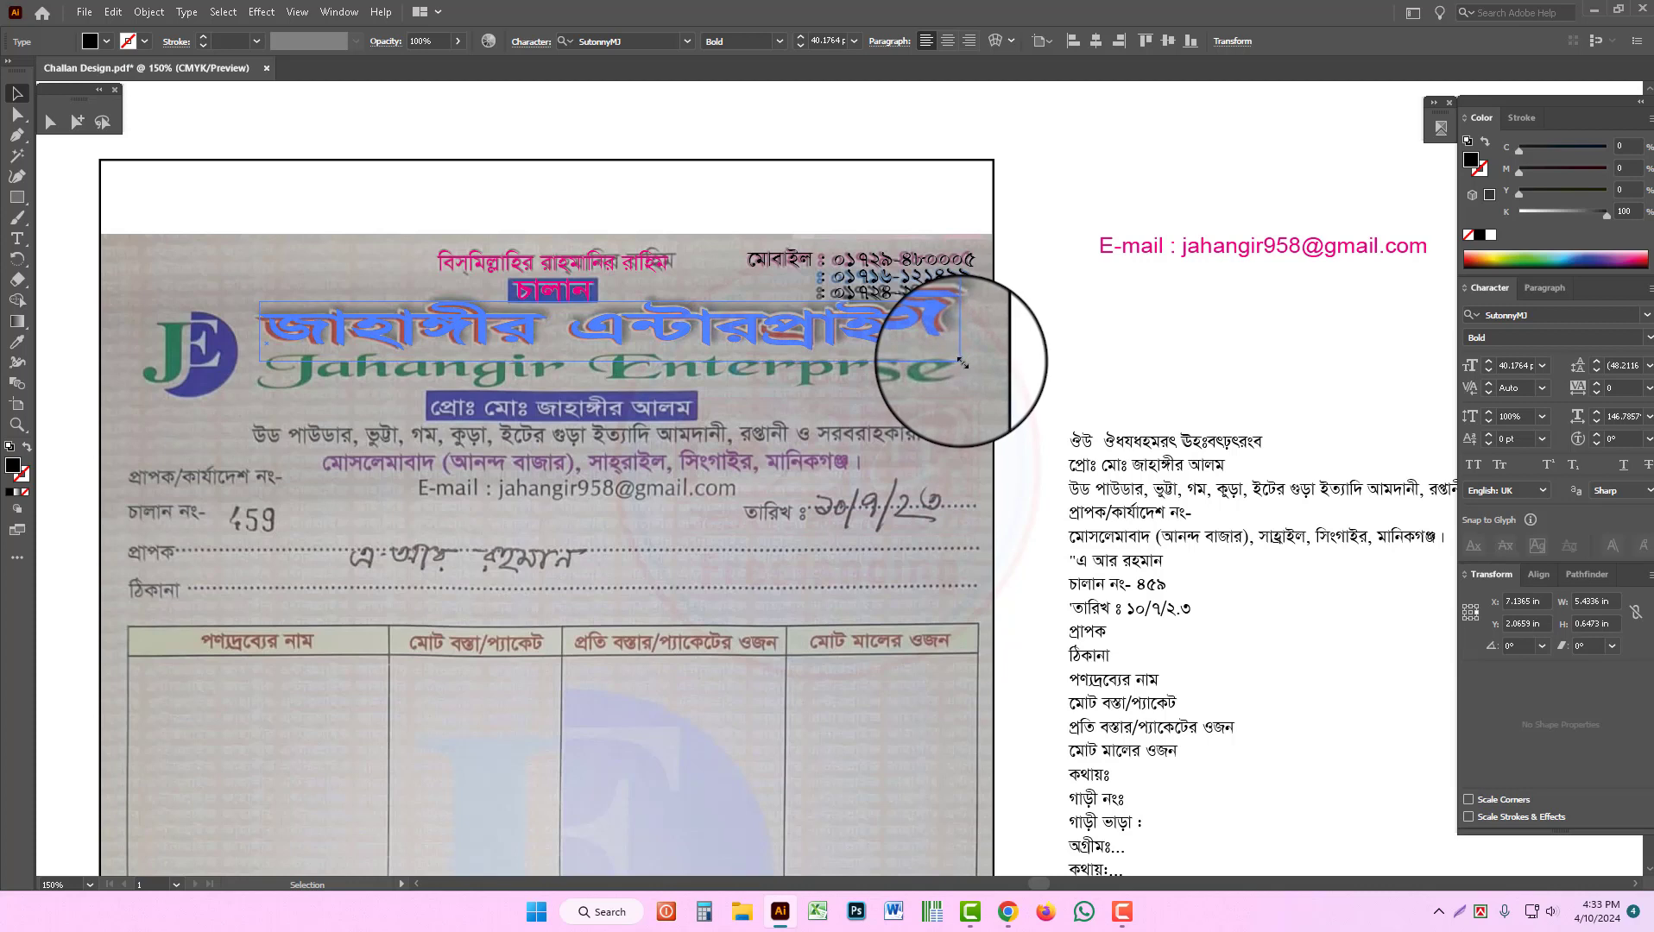
drag(966, 361, 947, 360)
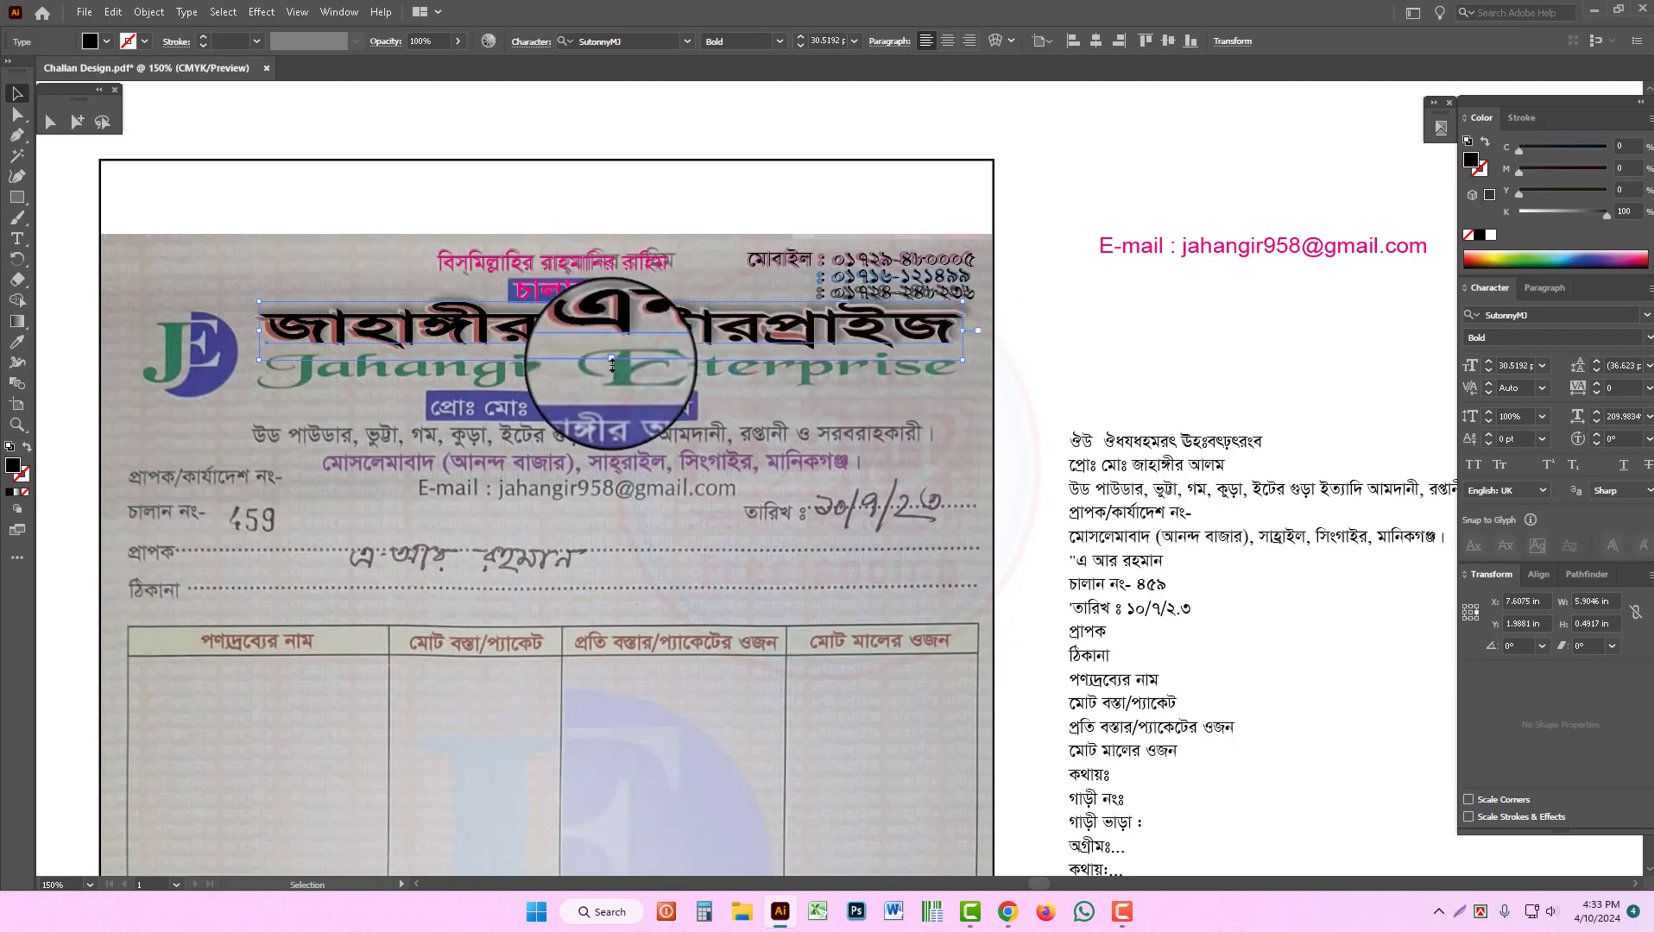
drag(610, 363, 628, 392)
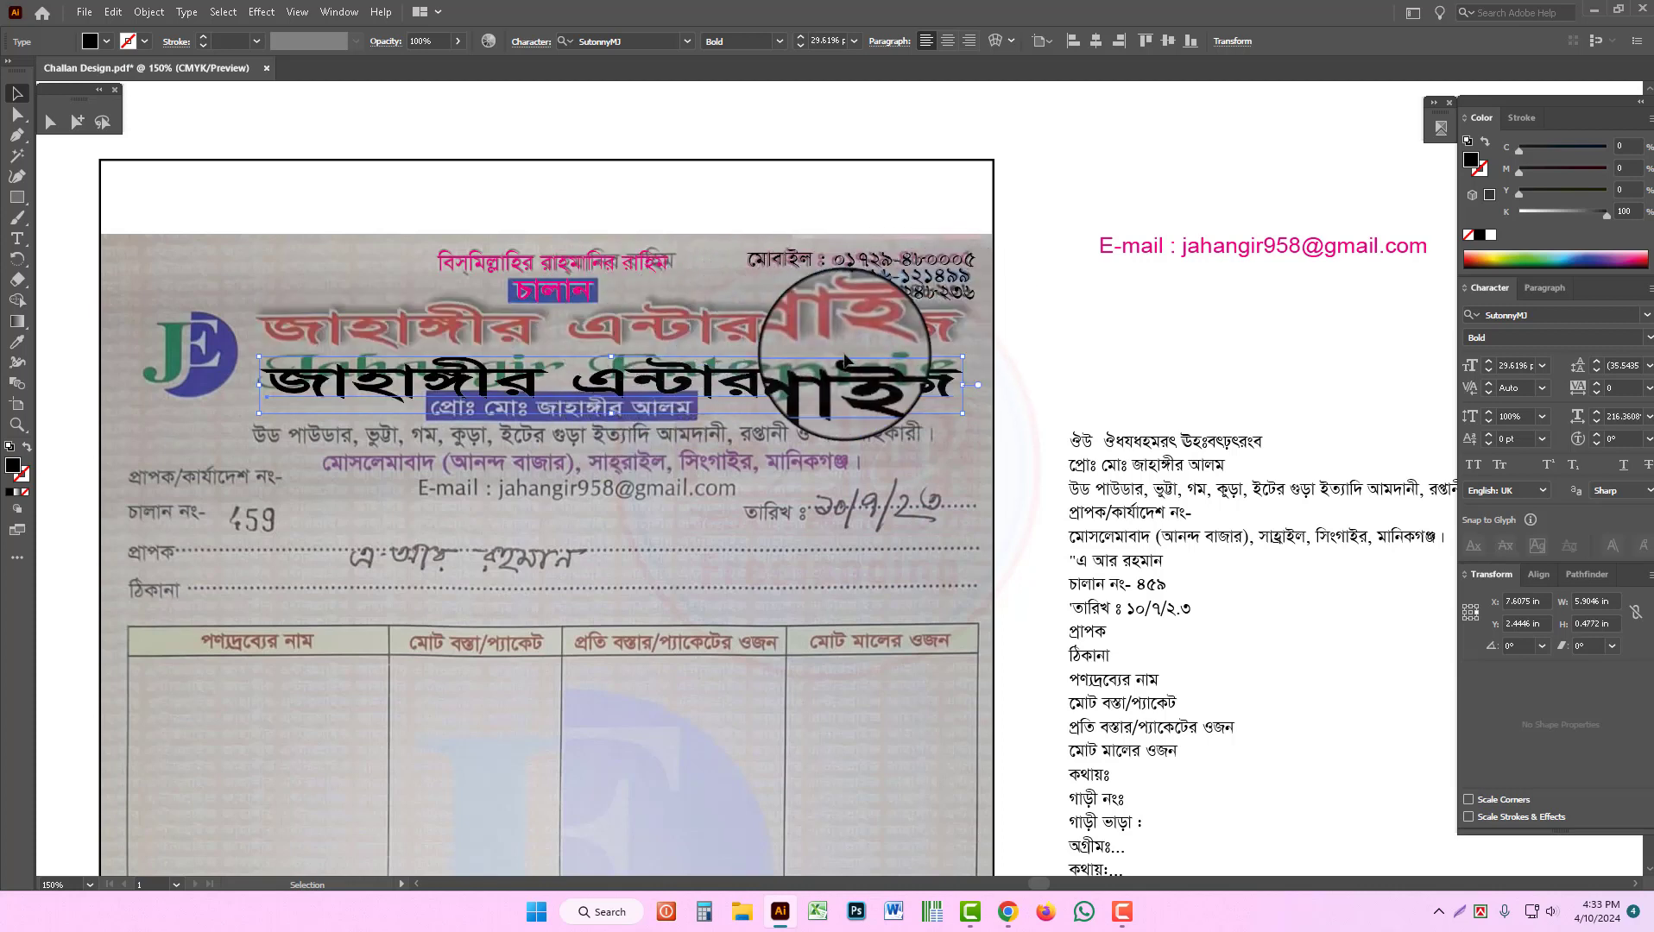
drag(427, 389, 427, 339)
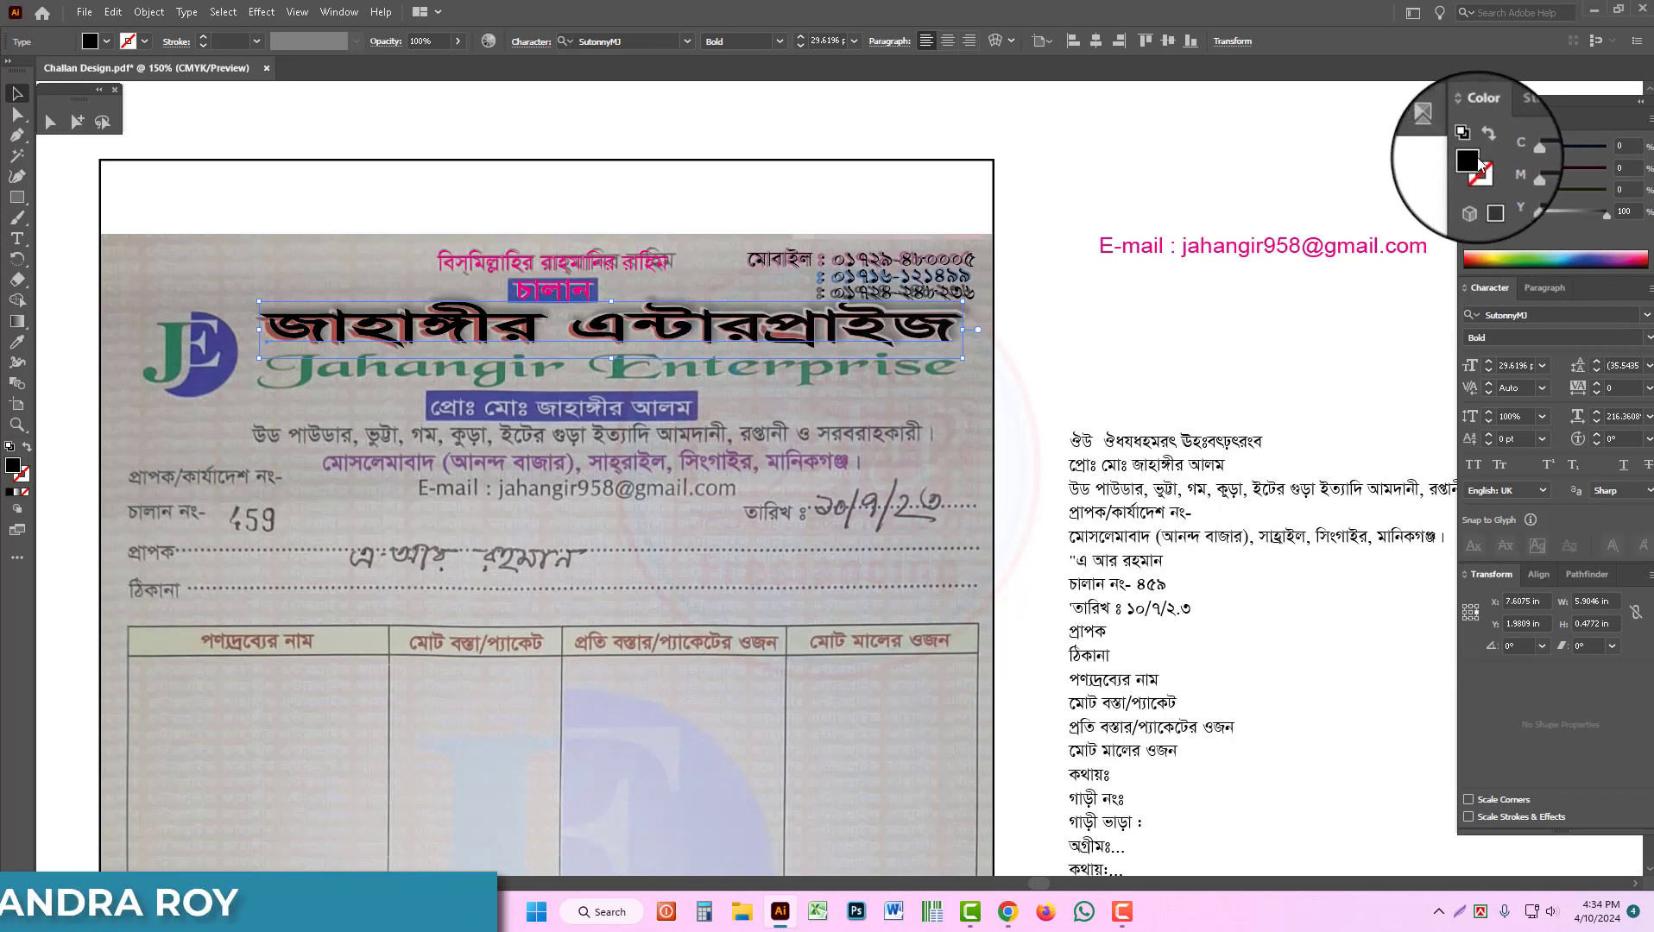
Step: Give the Bangla title a 2 pt white outline around its black lettering
click(1485, 149)
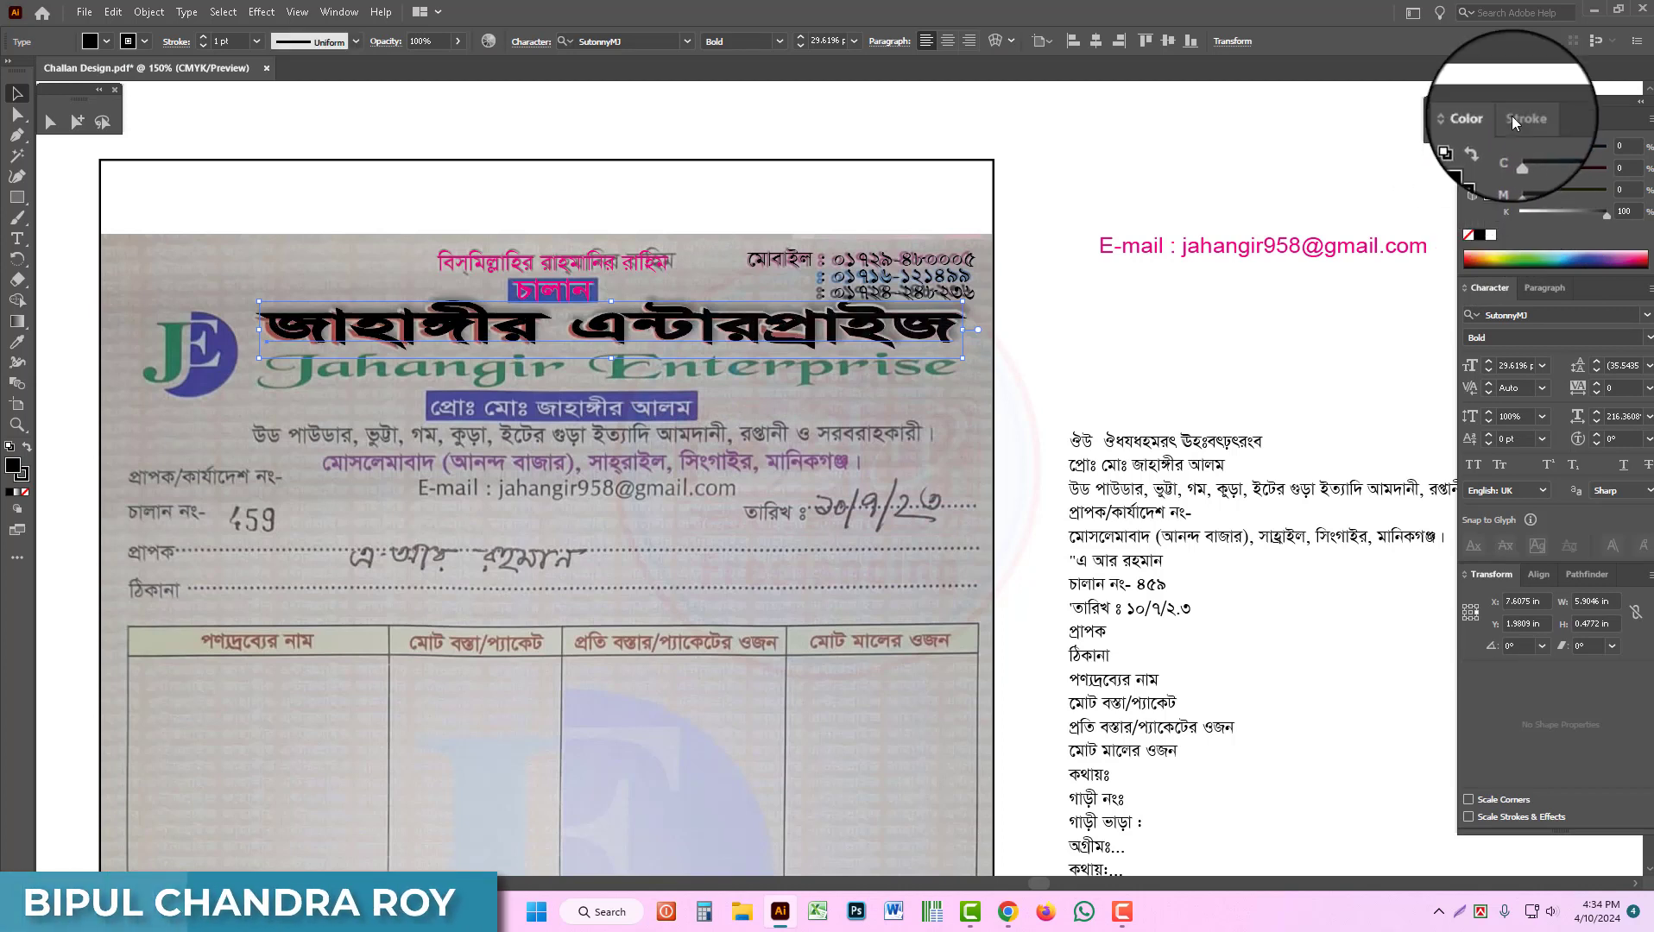
click(1512, 112)
click(1523, 147)
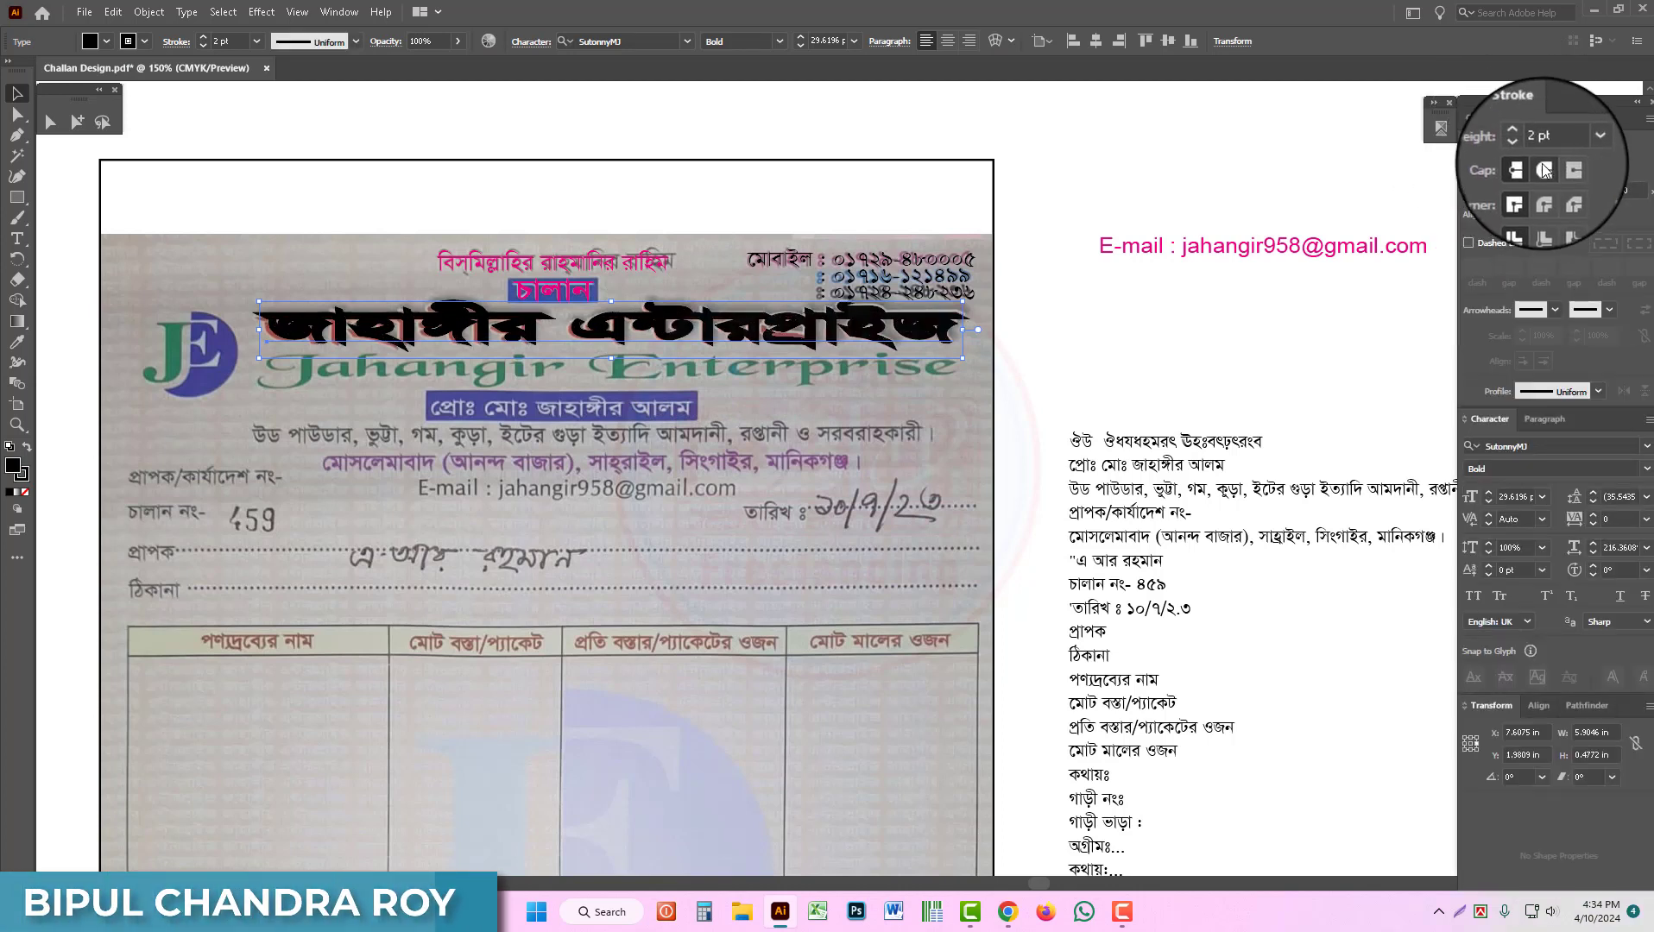
click(1482, 121)
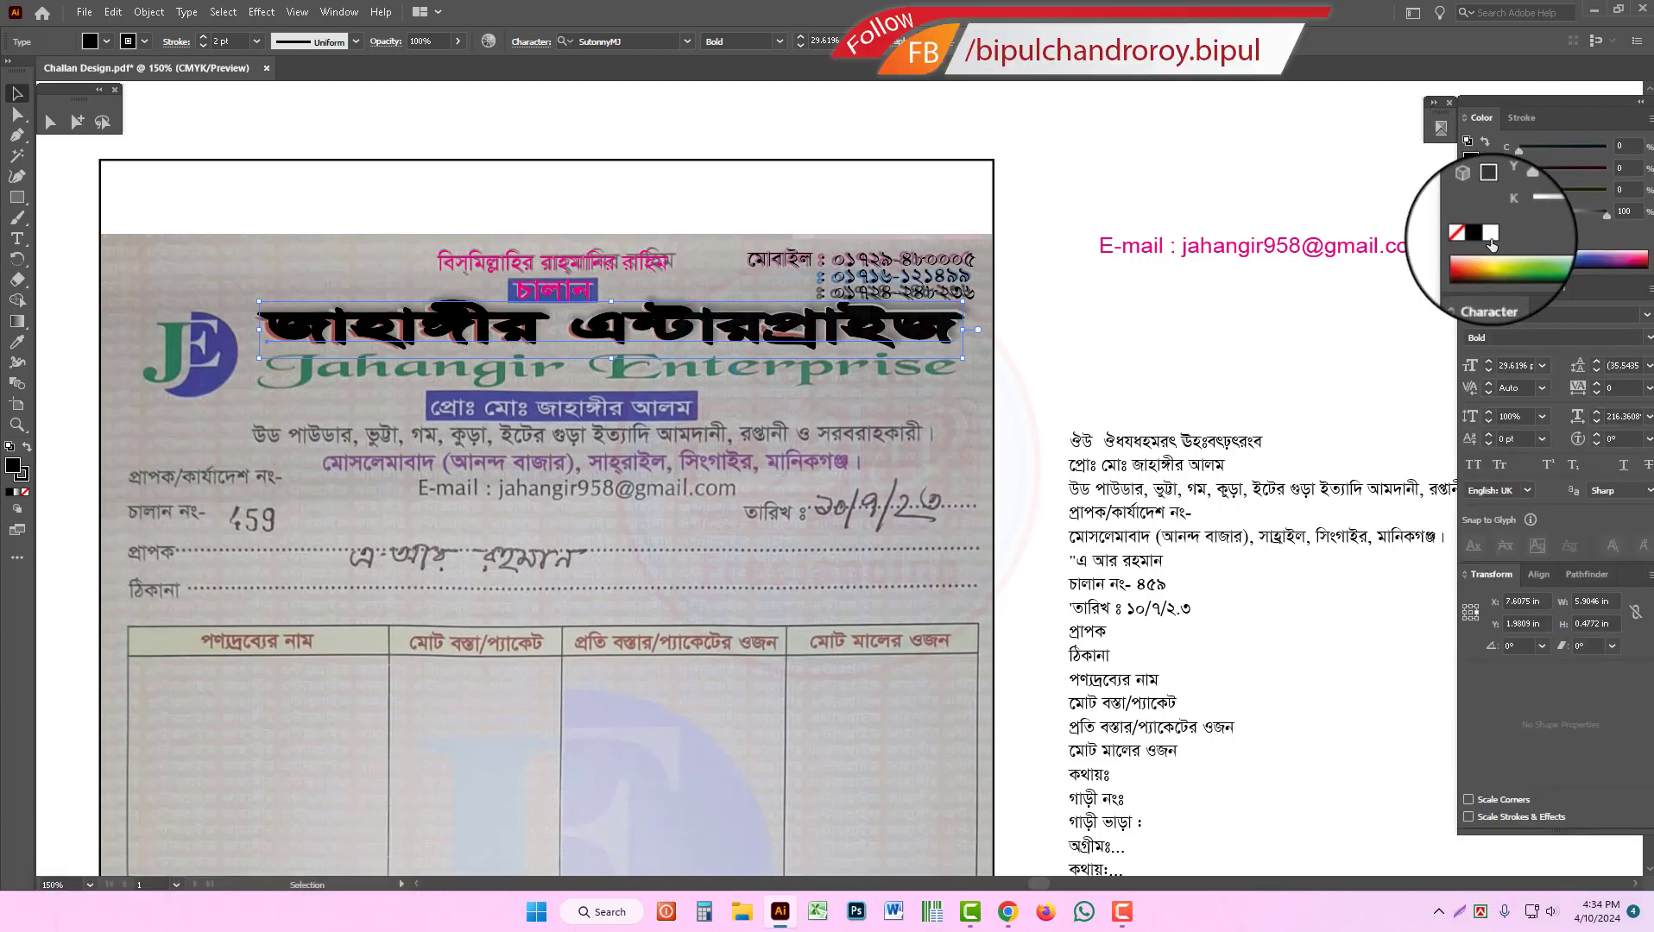
click(1495, 240)
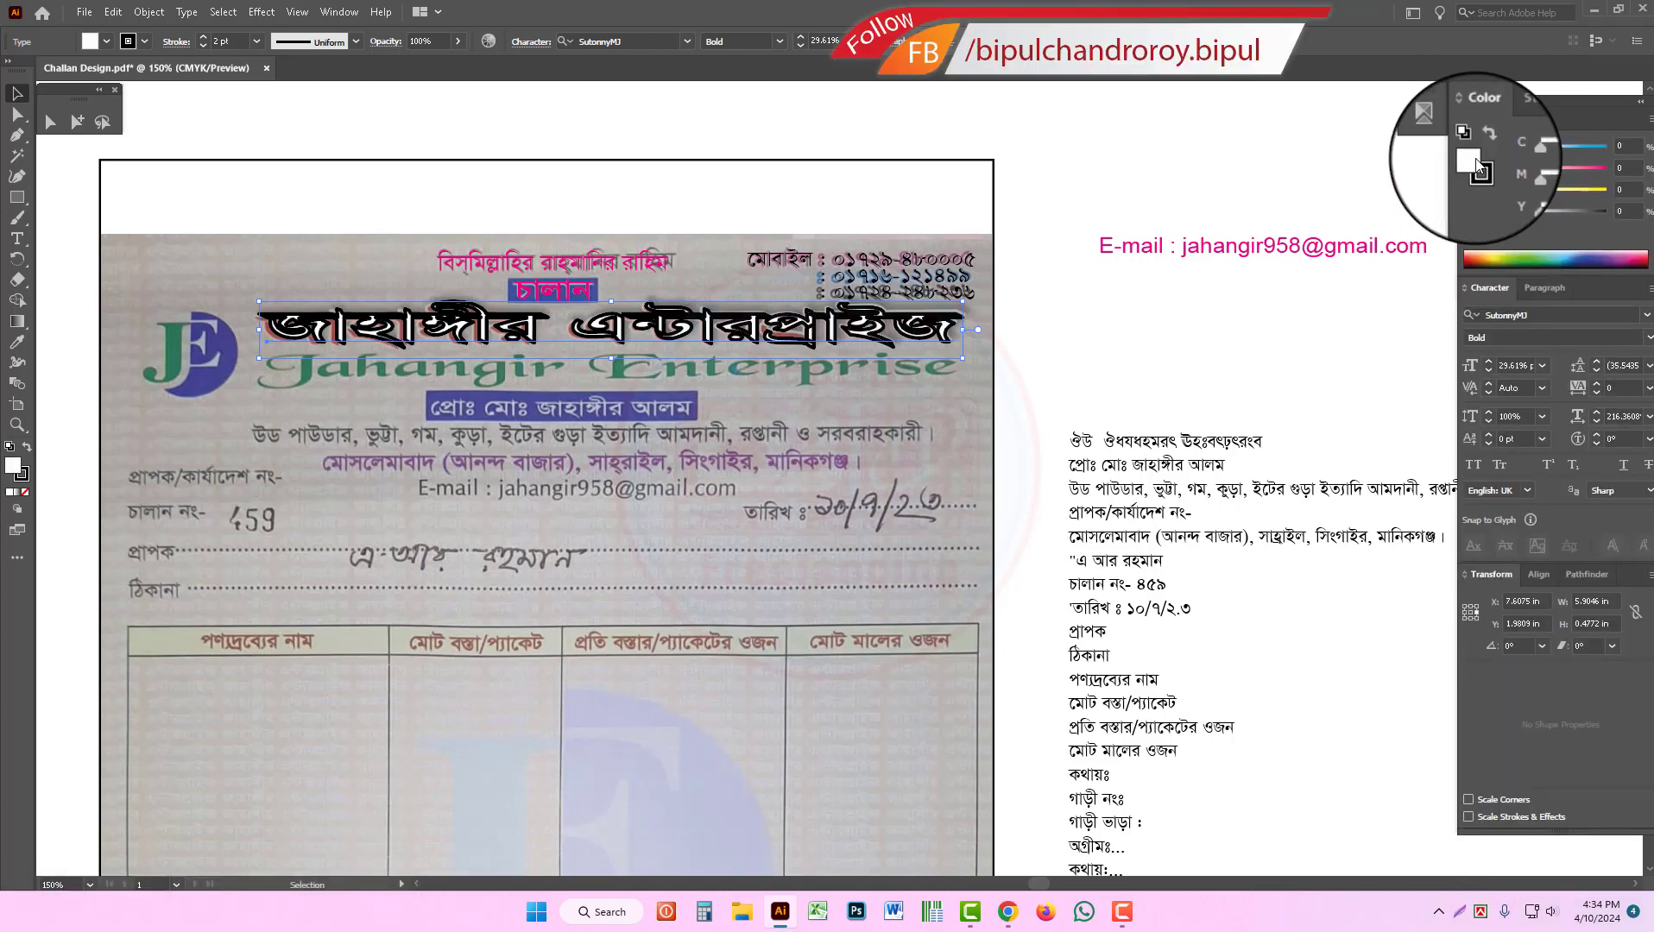
click(1102, 190)
Step: Fill the black lettering of the outlined Bangla title with red, magenta 100 and yellow 100
click(863, 330)
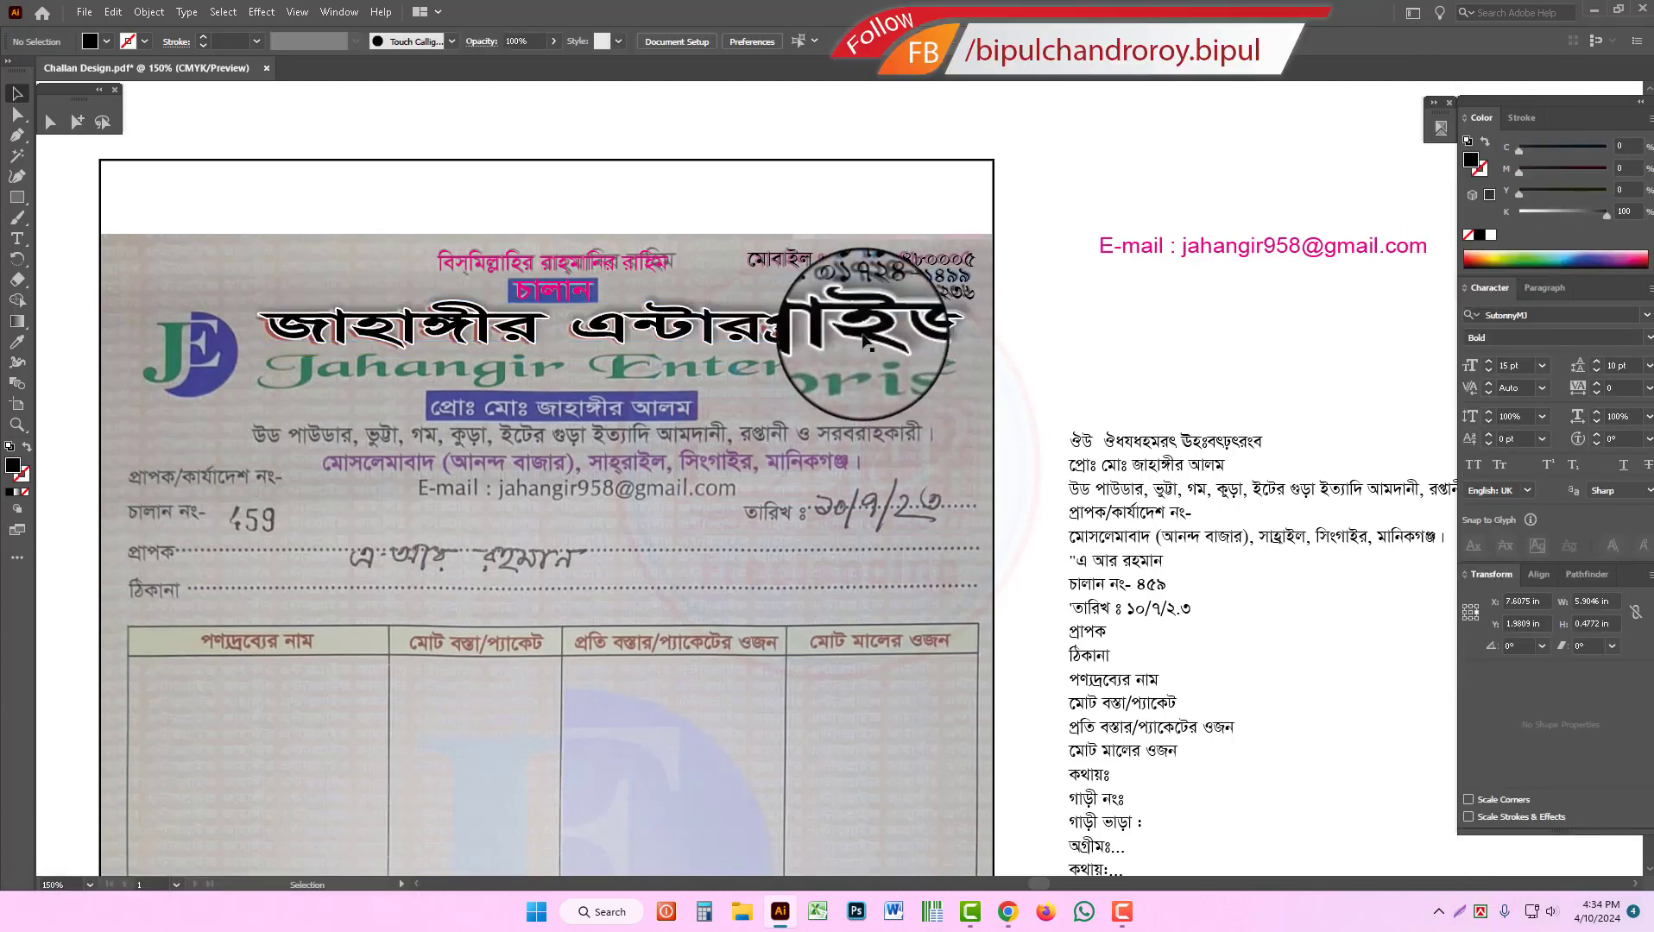
drag(1565, 170, 1329, 219)
click(1083, 292)
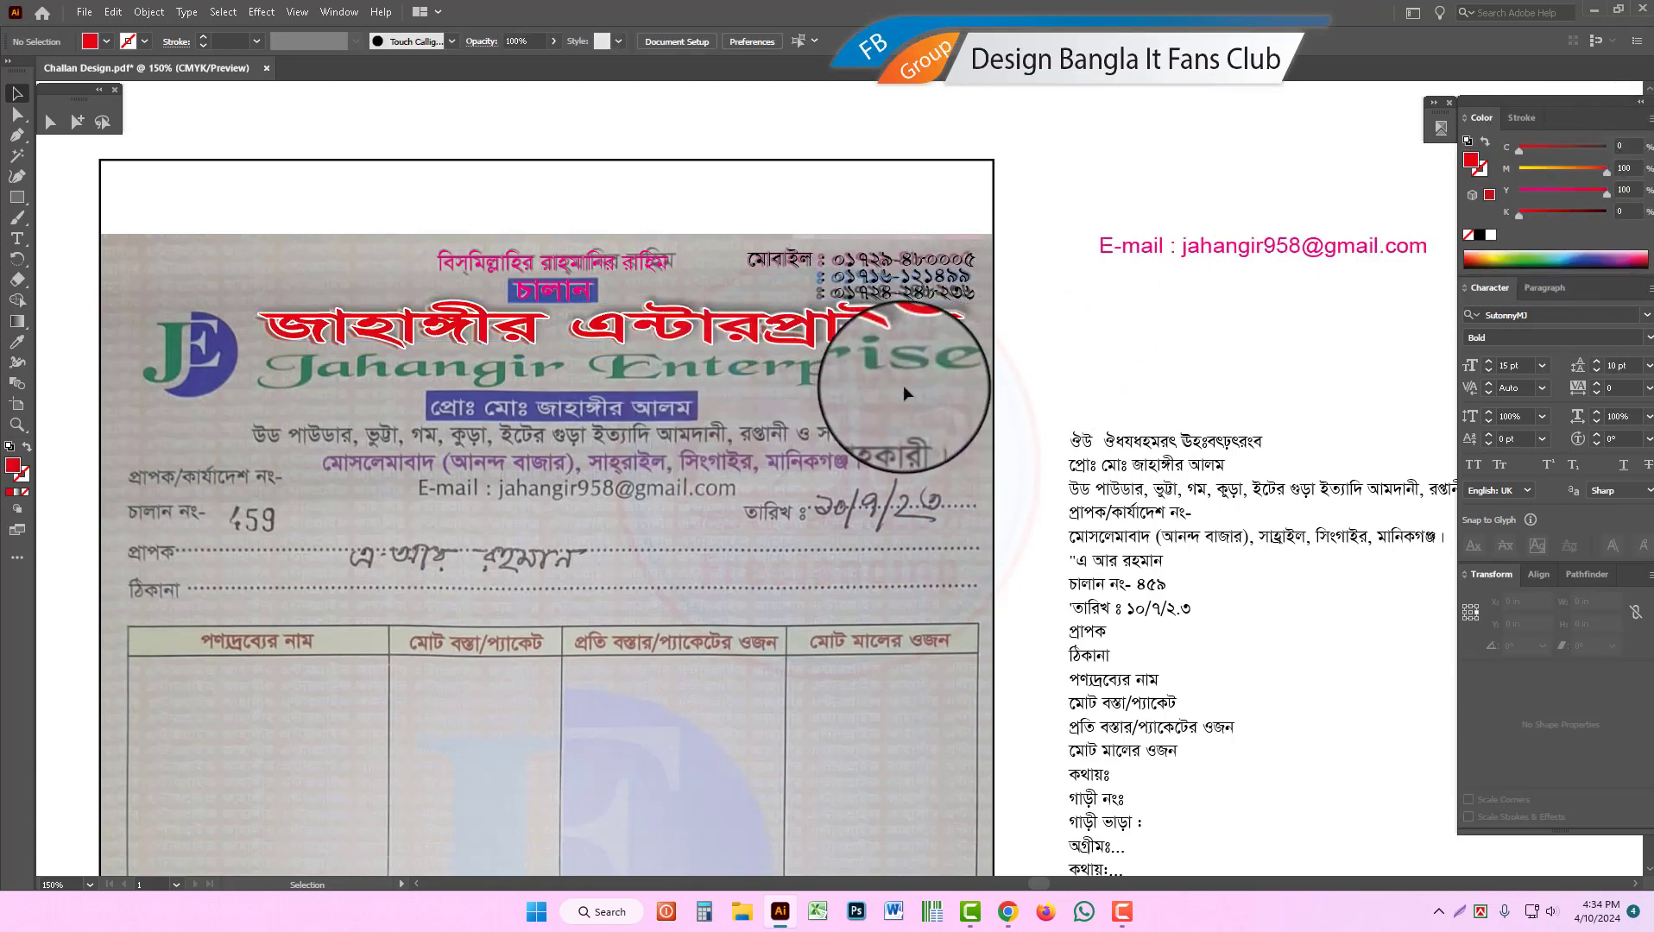
click(857, 335)
key(v)
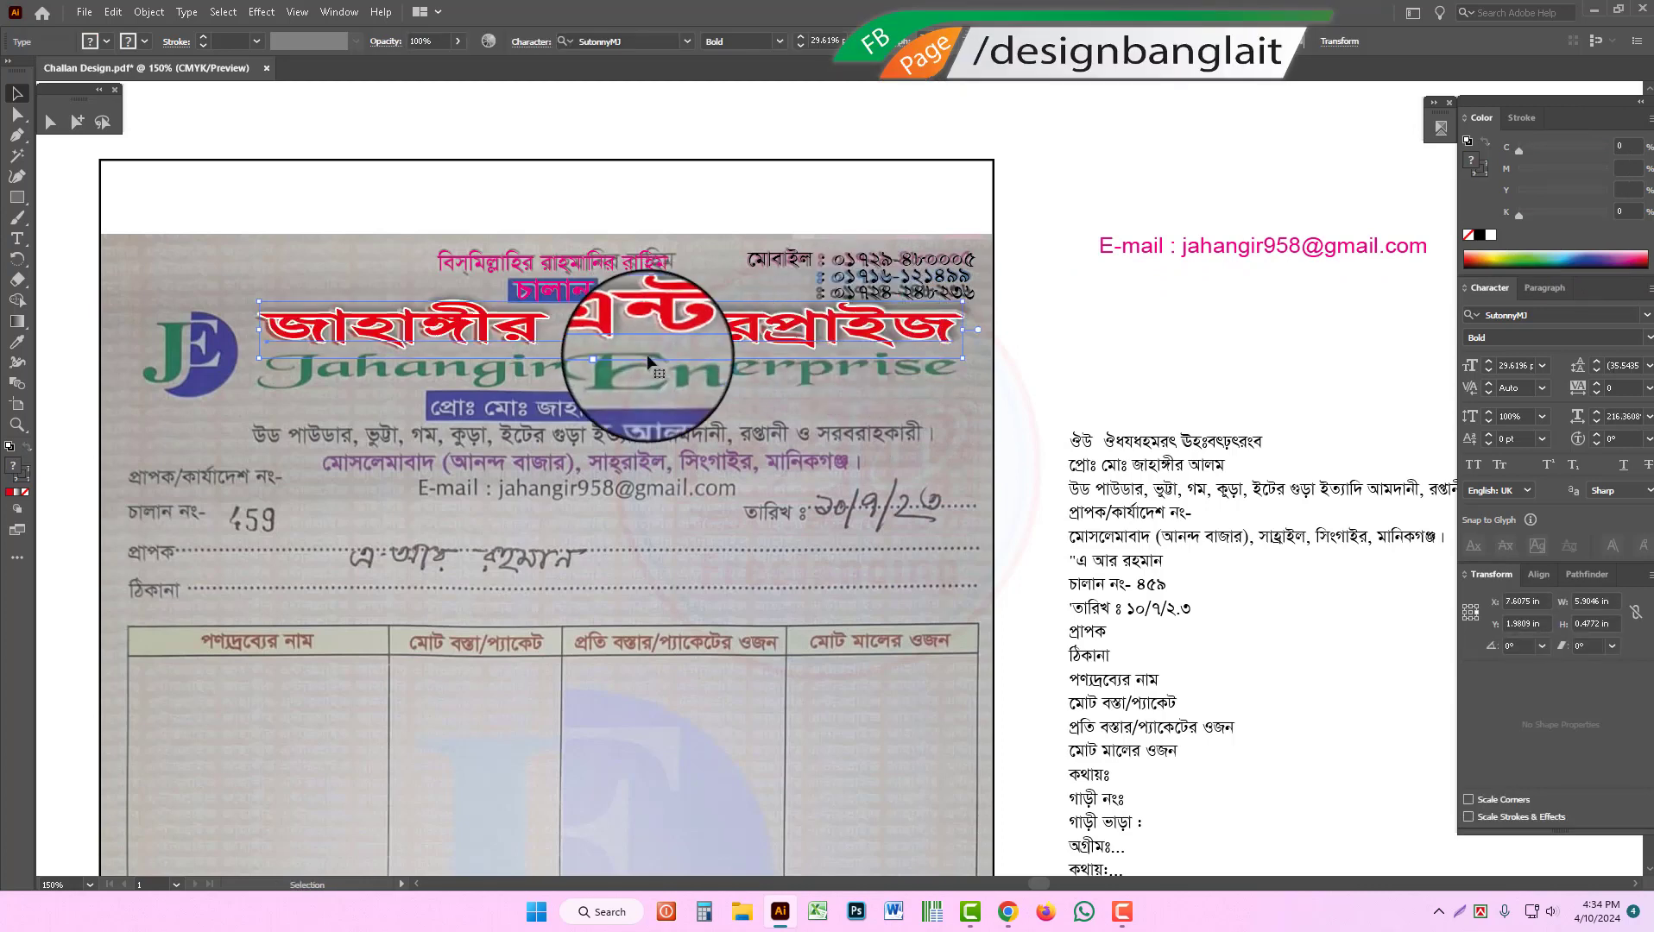
click(938, 454)
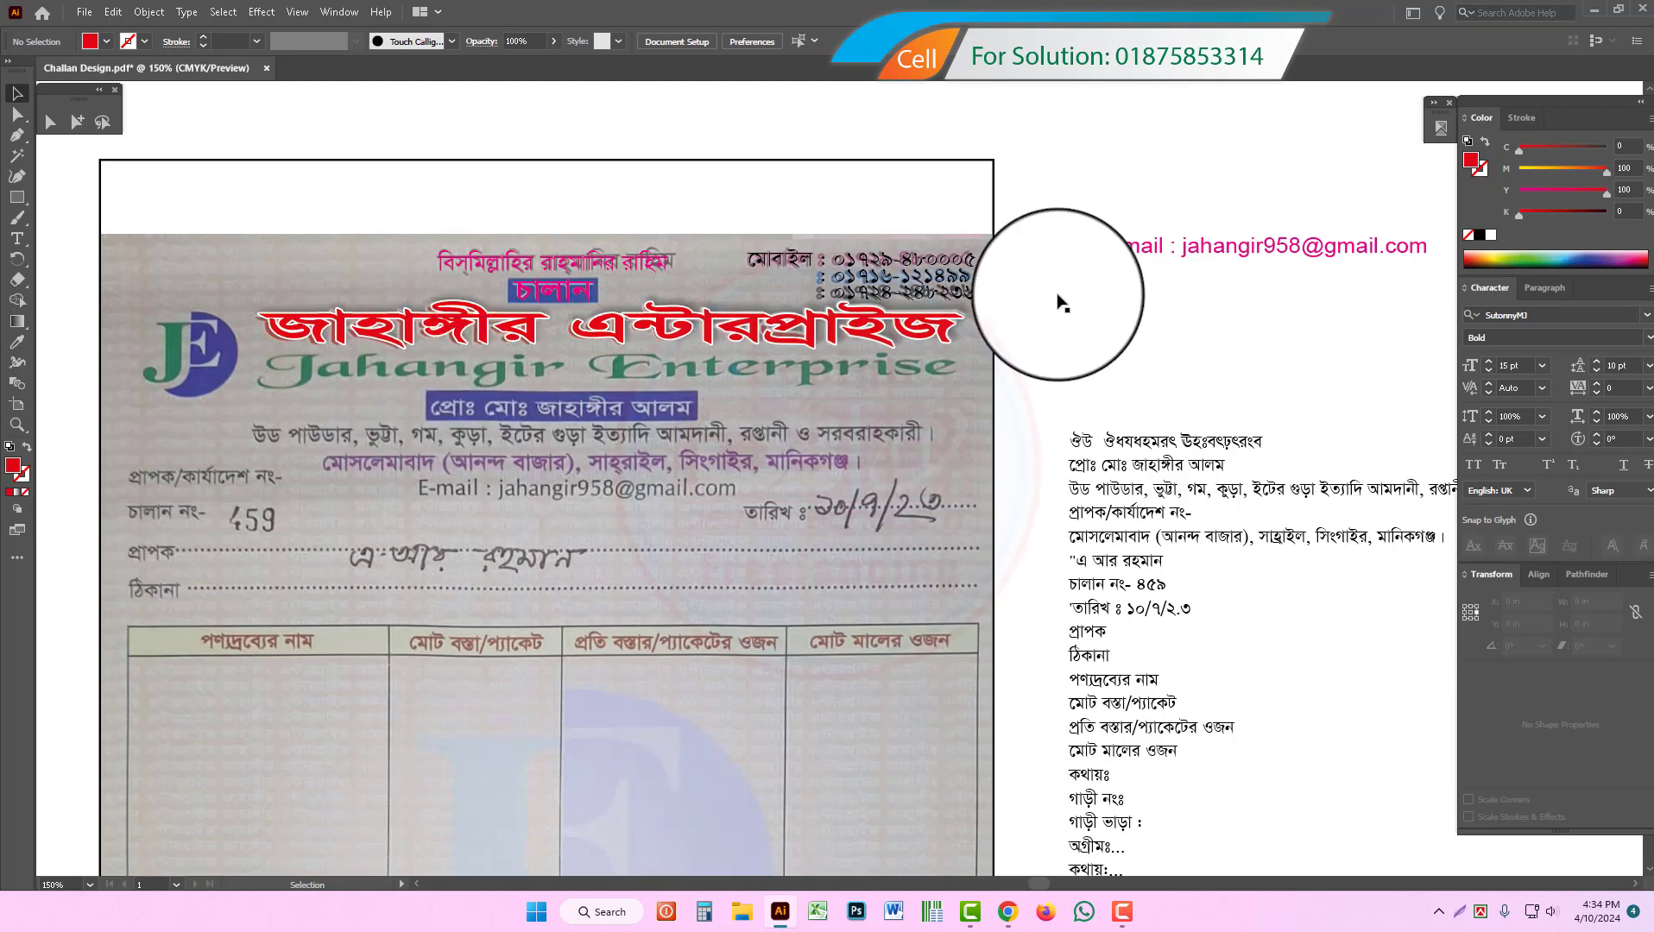
Step: Examine the whole challan page, the text already placed on it, and the remaining extracted text beside it
ctrl+alt+click(888, 593)
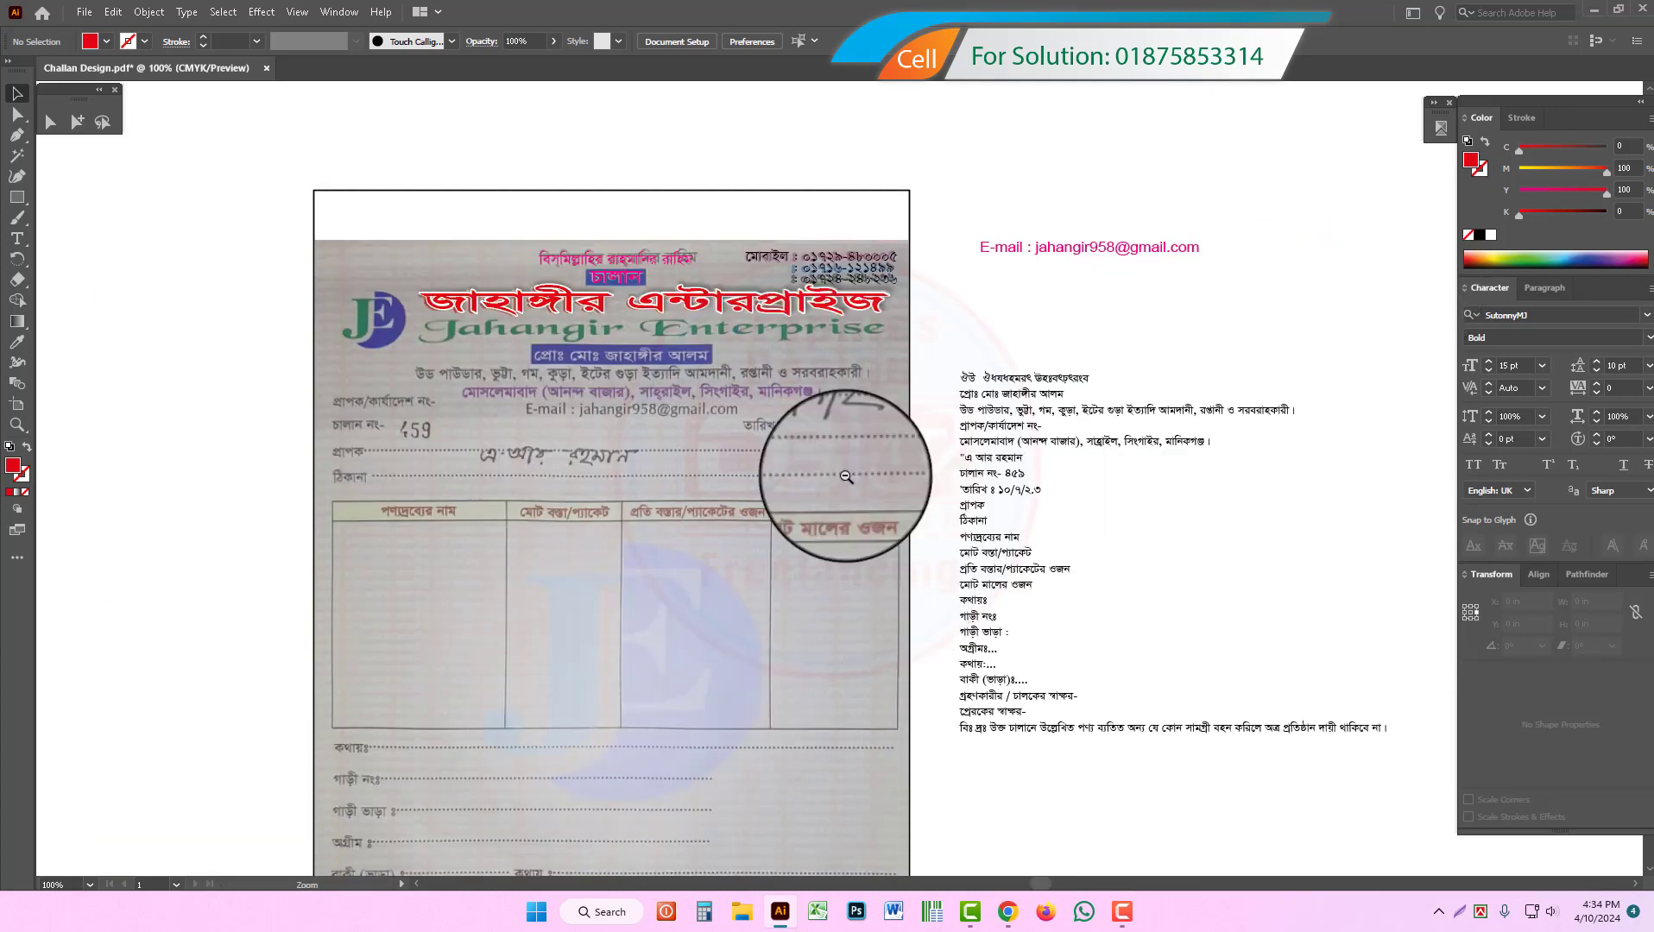
alt+click(728, 410)
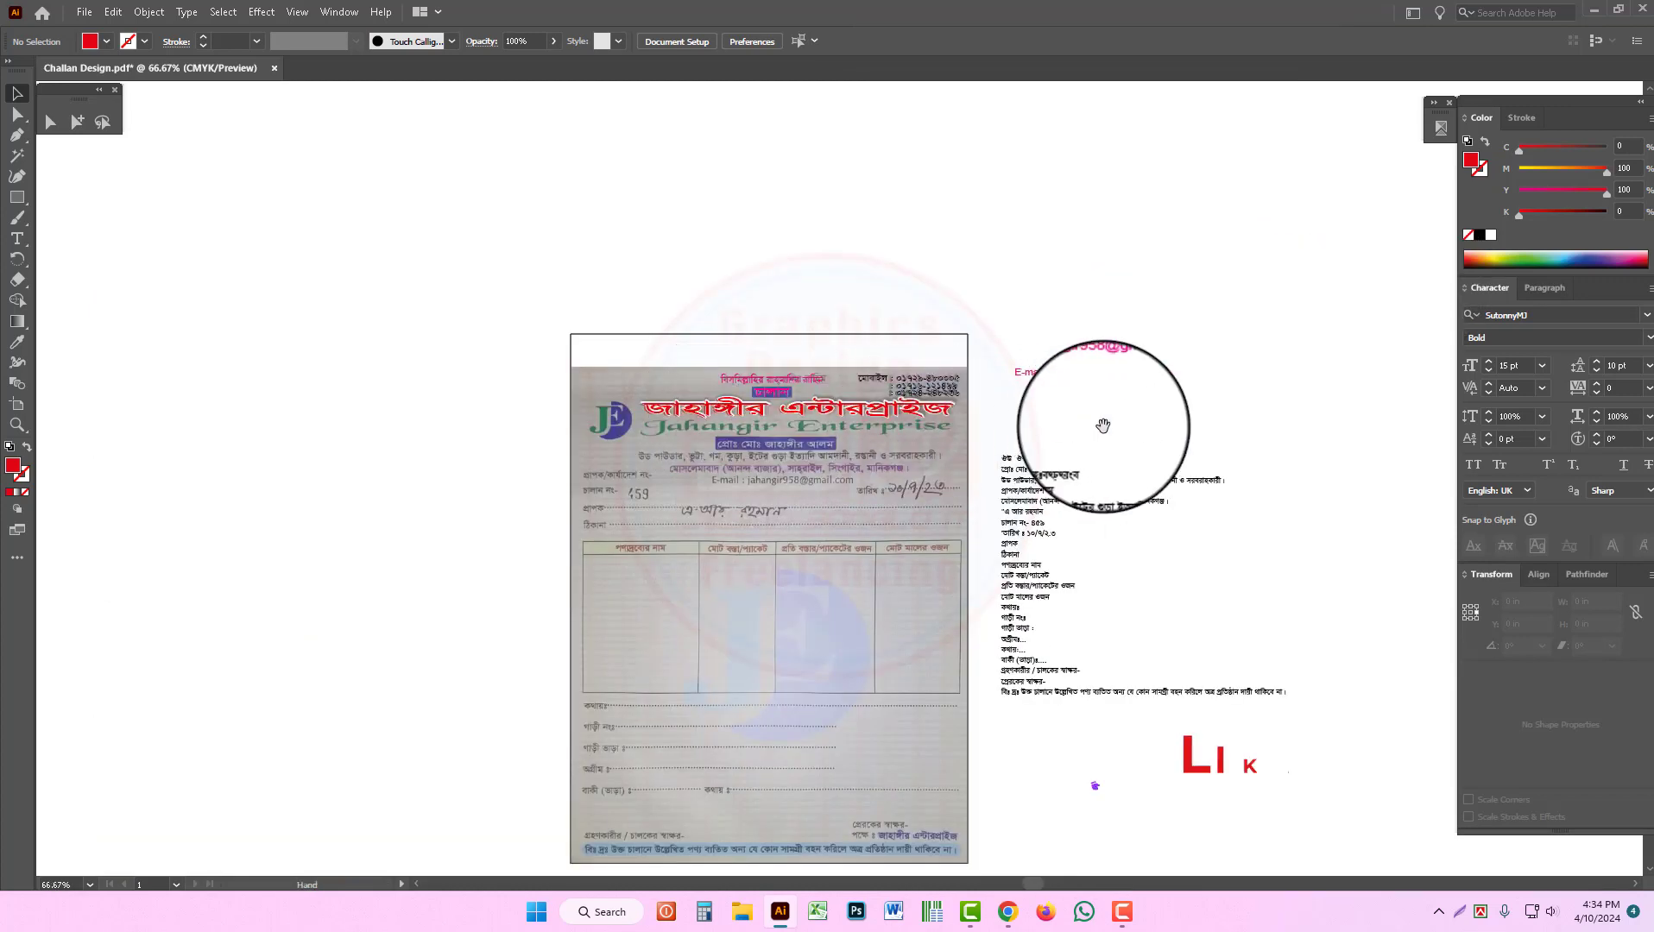
drag(1103, 428, 1113, 369)
drag(586, 163, 1340, 817)
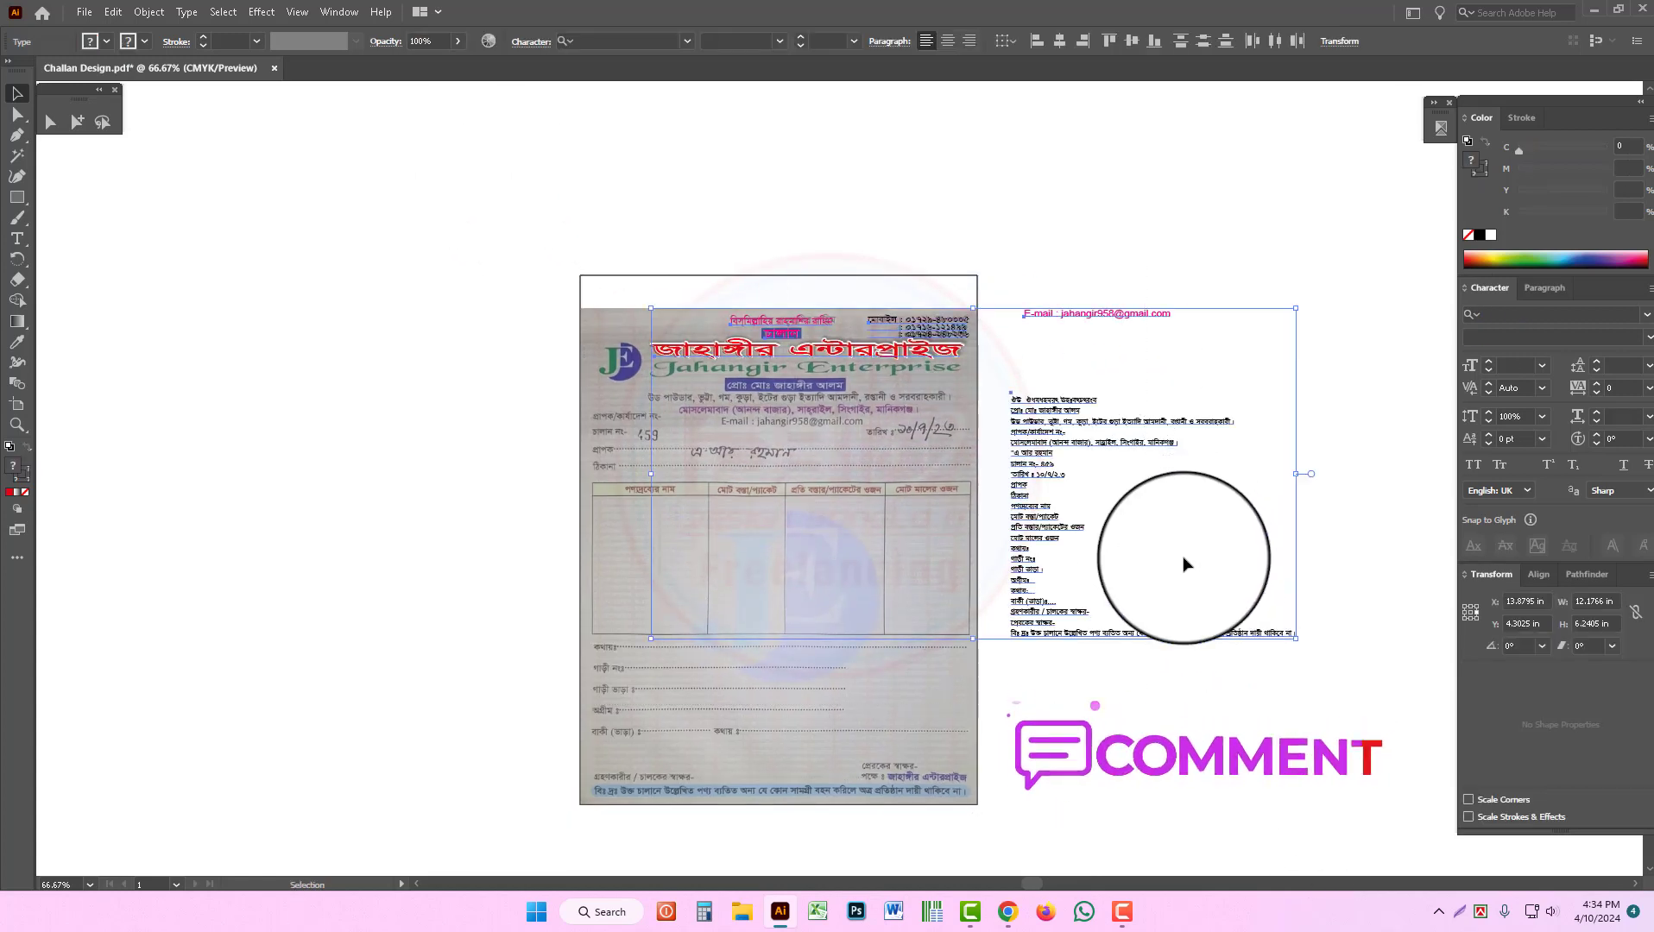
click(1160, 561)
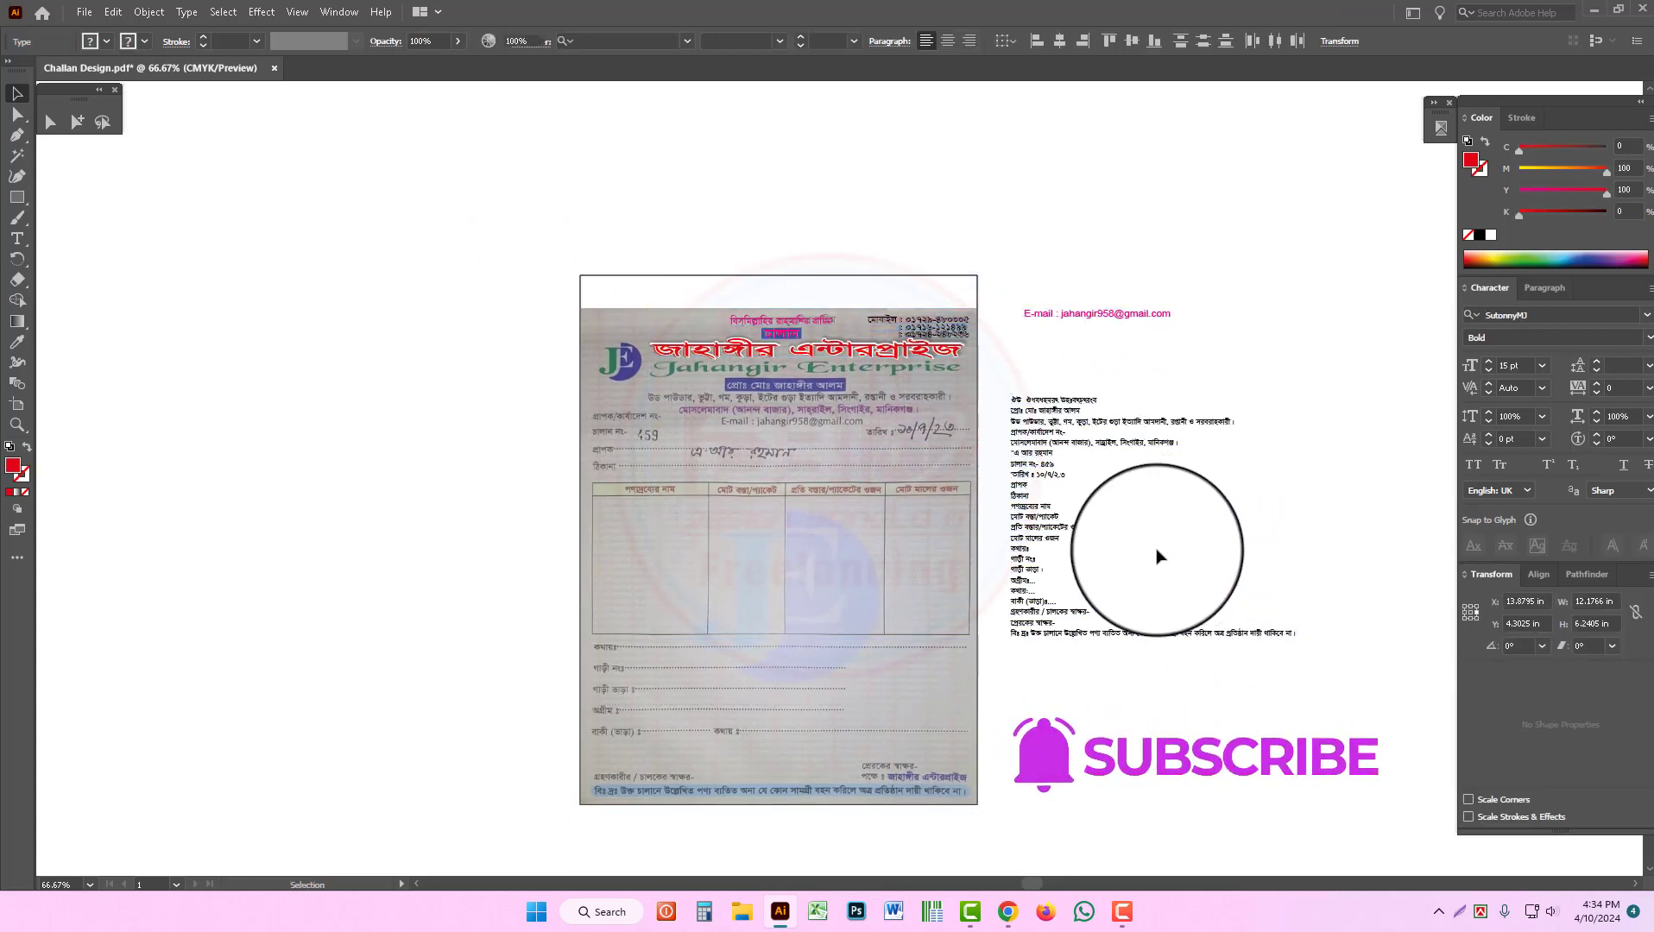
key(z)
ctrl+click(892, 436)
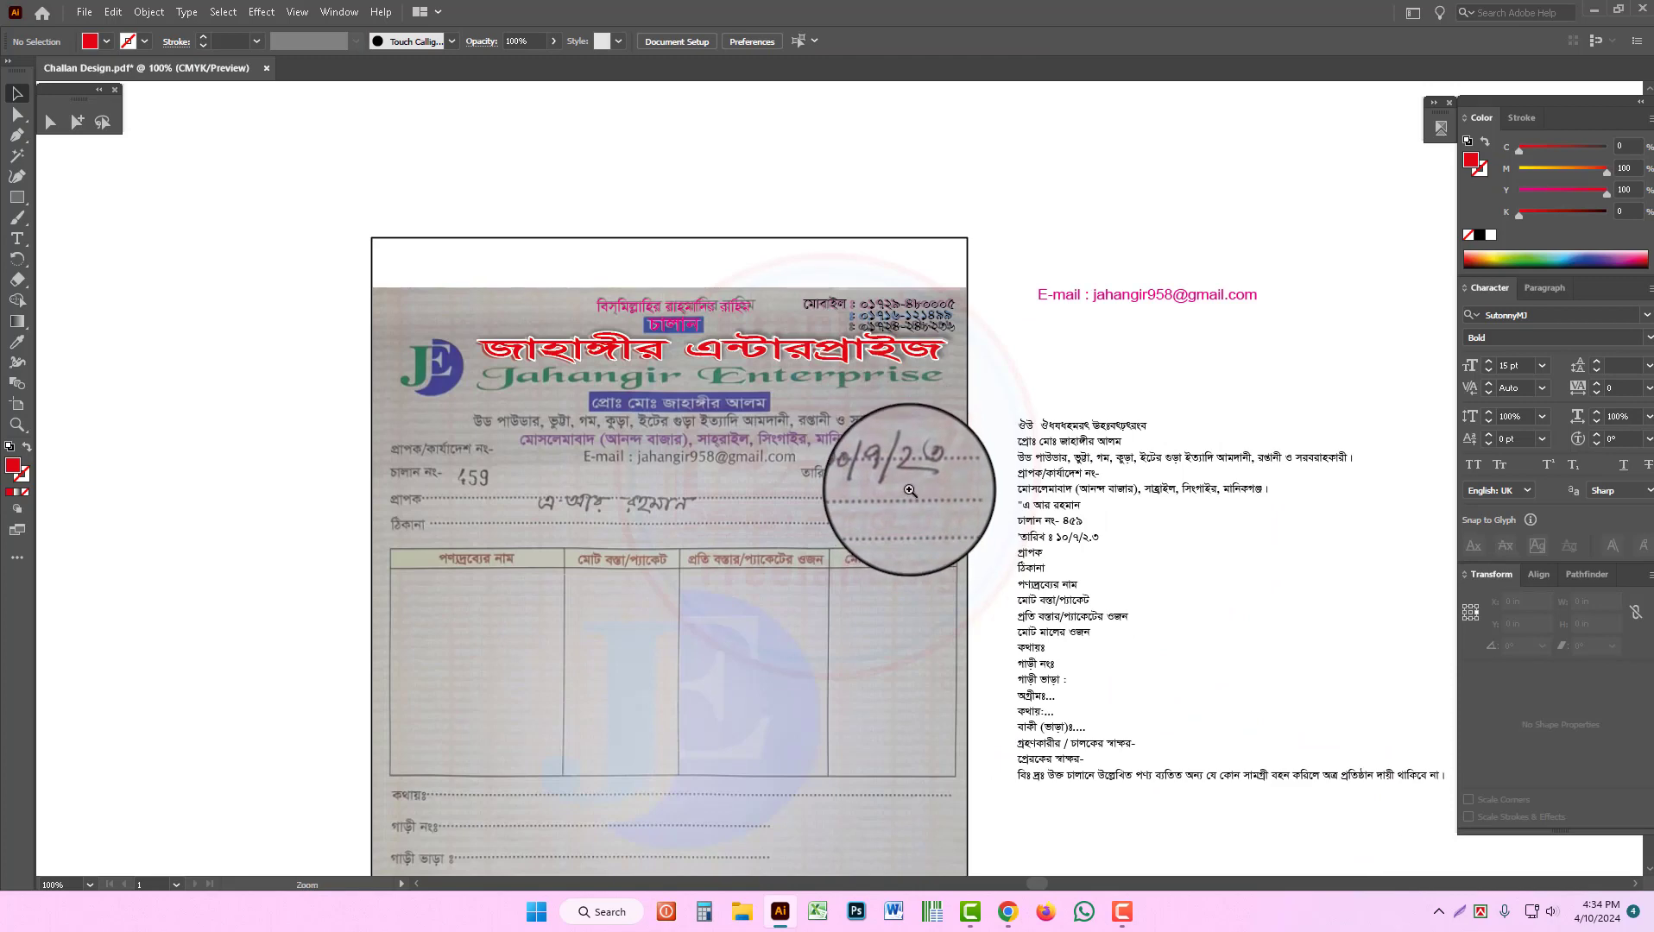
ctrl+click(907, 491)
scroll(906, 488, left, 2)
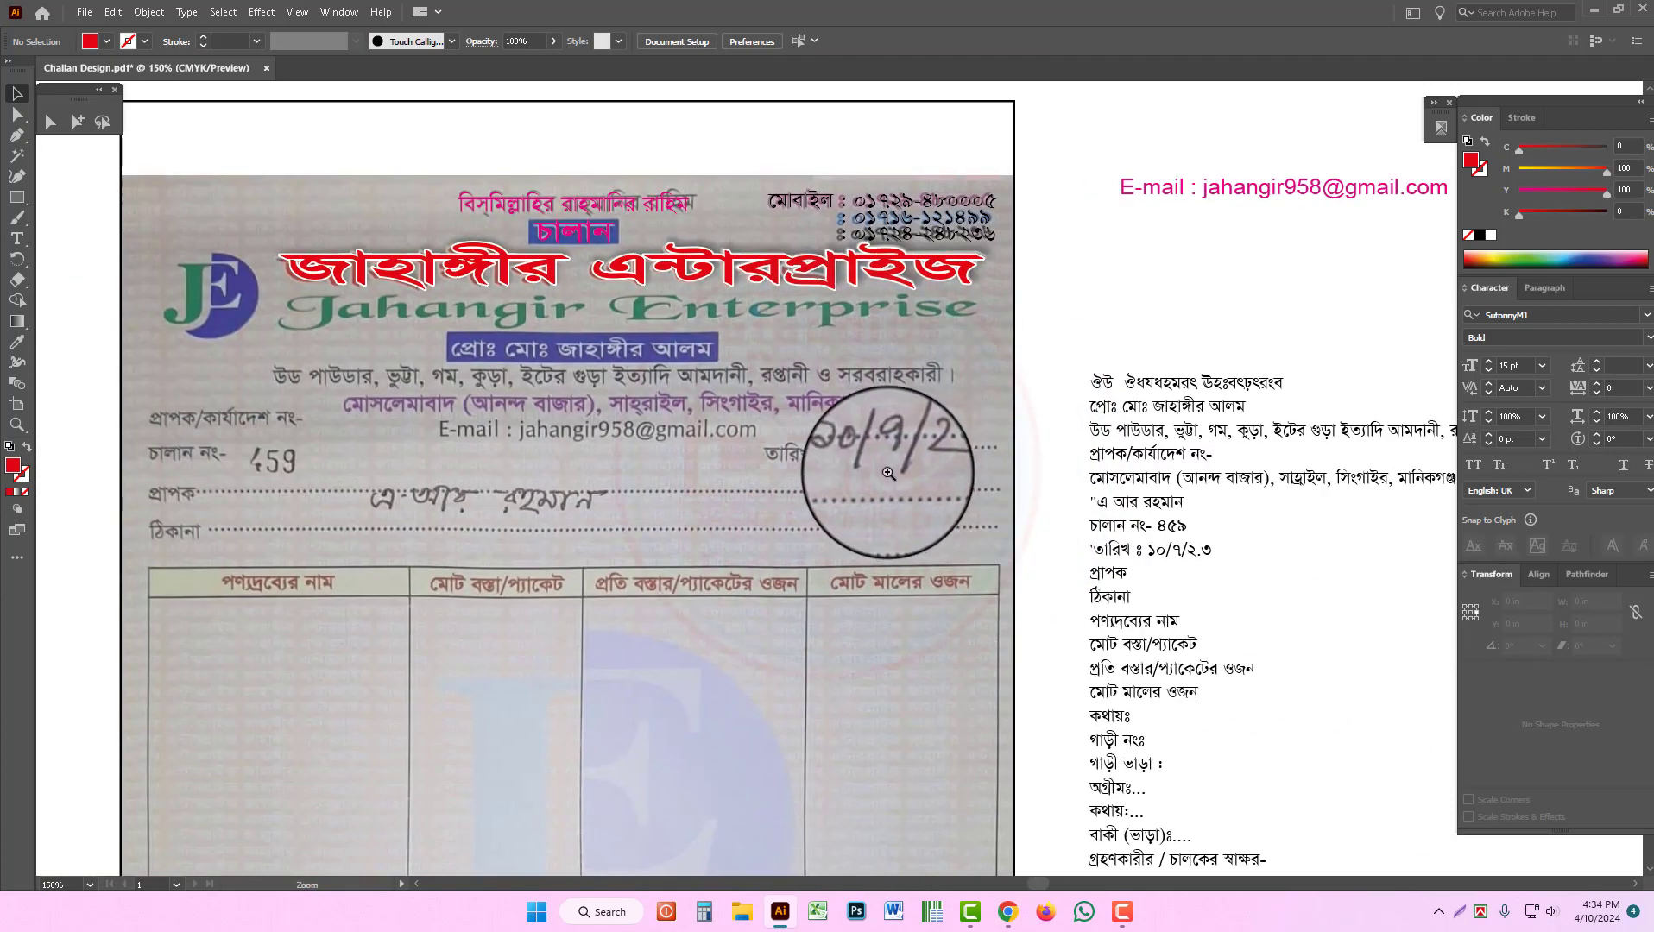
alt+click(888, 473)
alt+click(889, 473)
alt+click(888, 473)
key(ctrl+a)
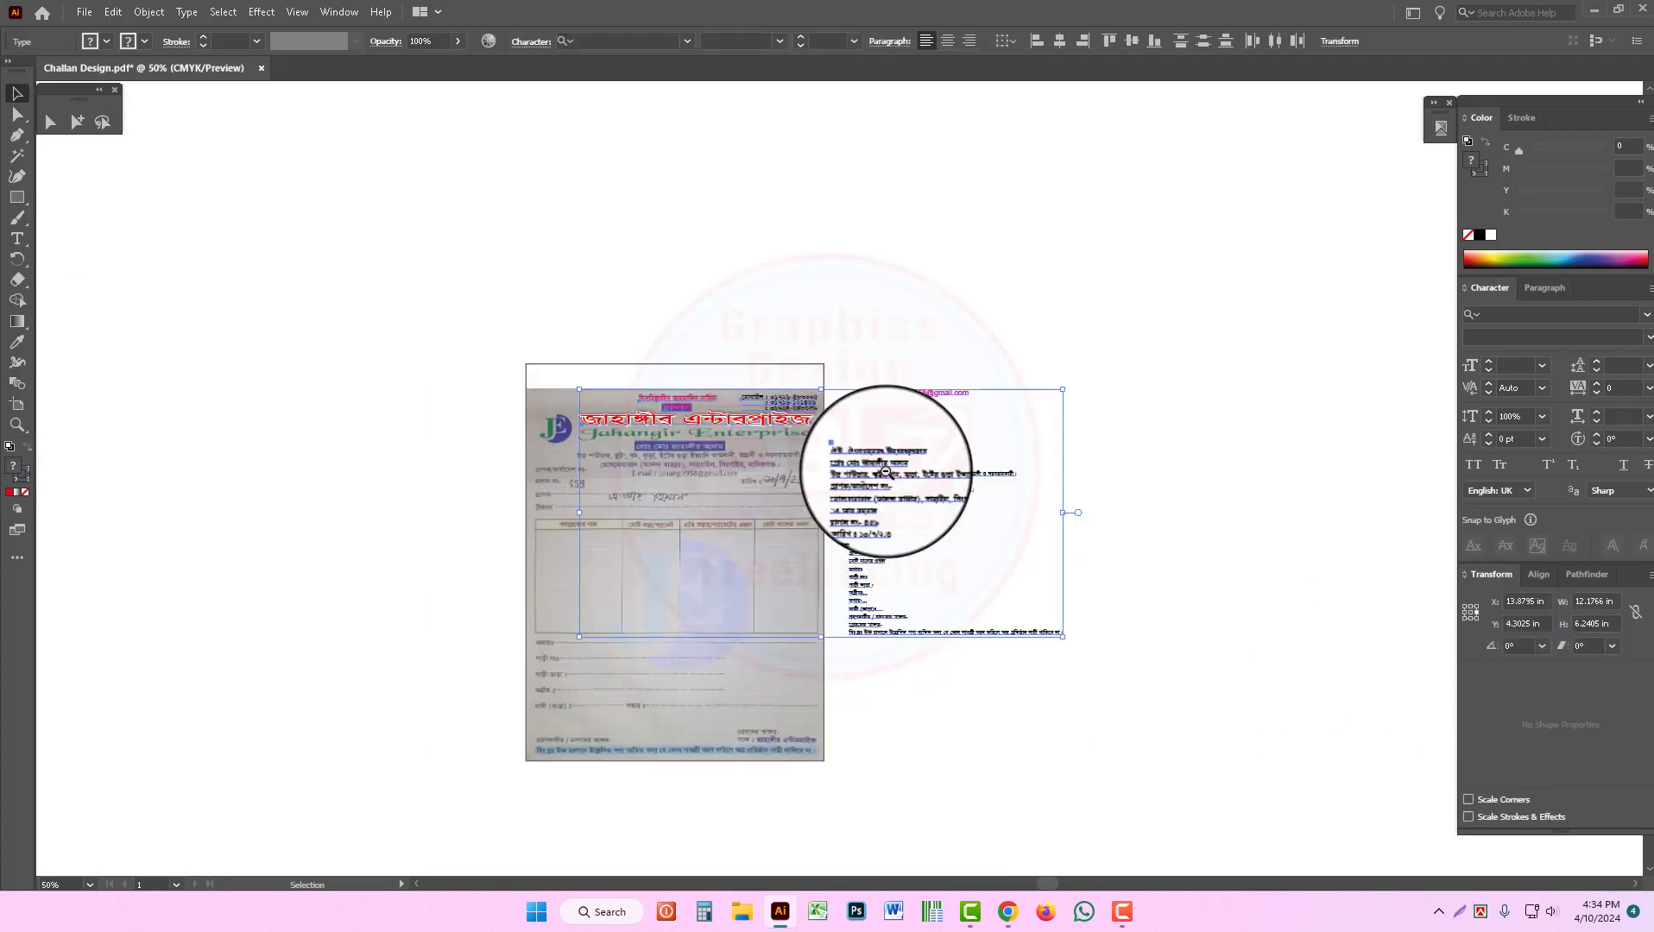
drag(728, 448, 950, 580)
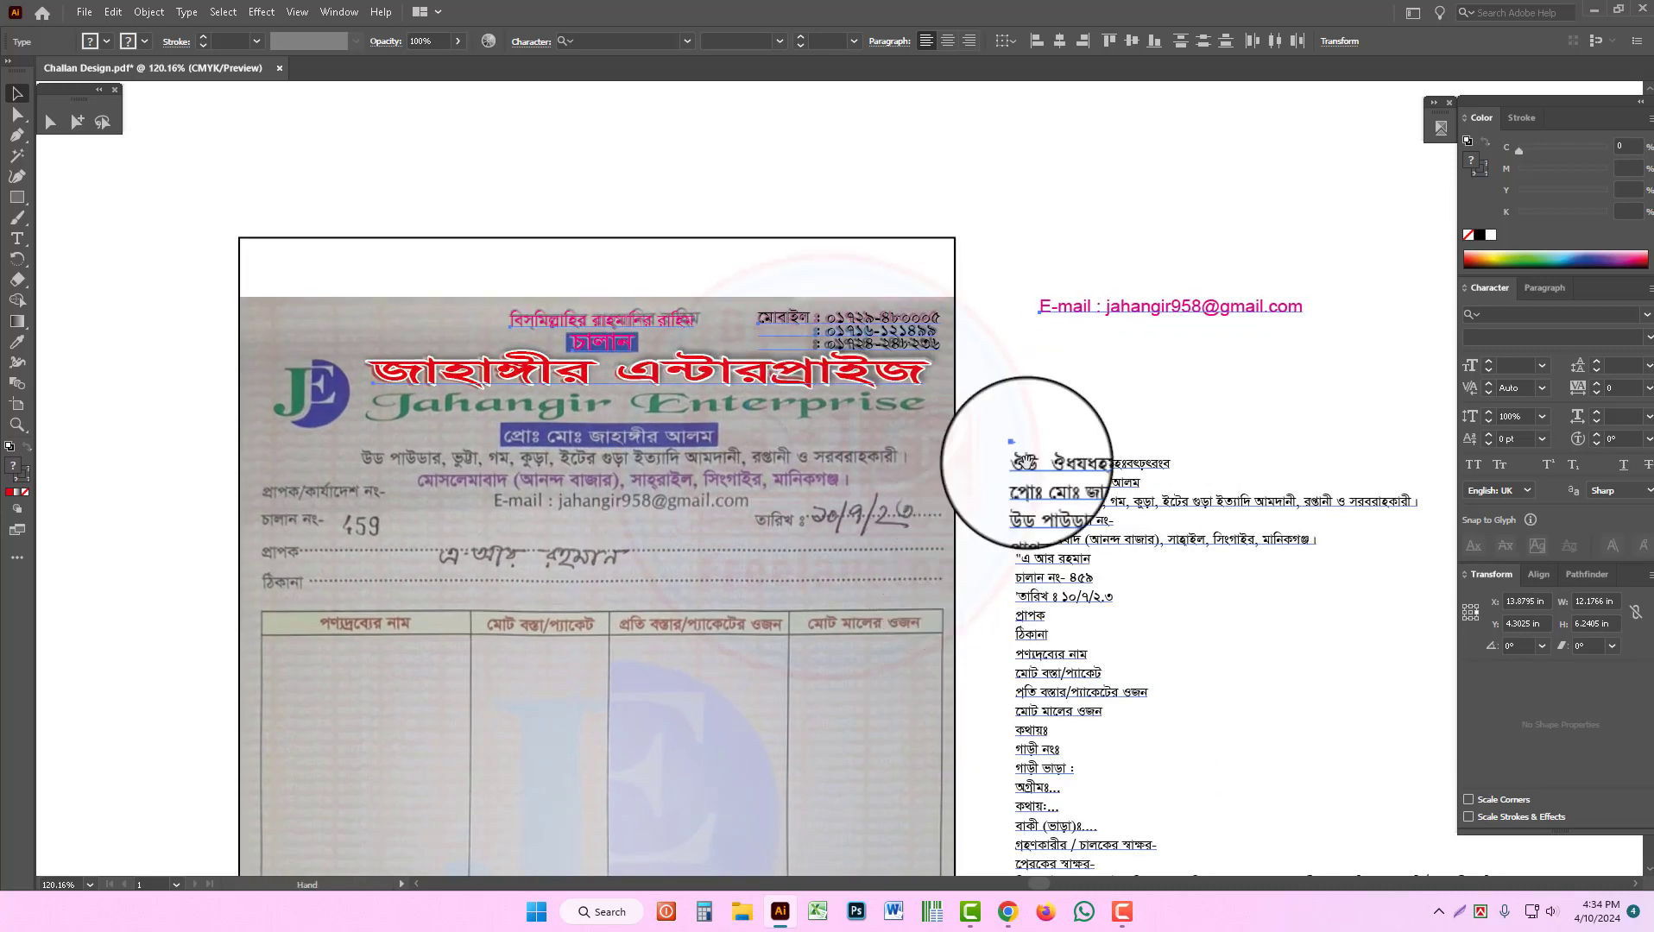
click(1125, 411)
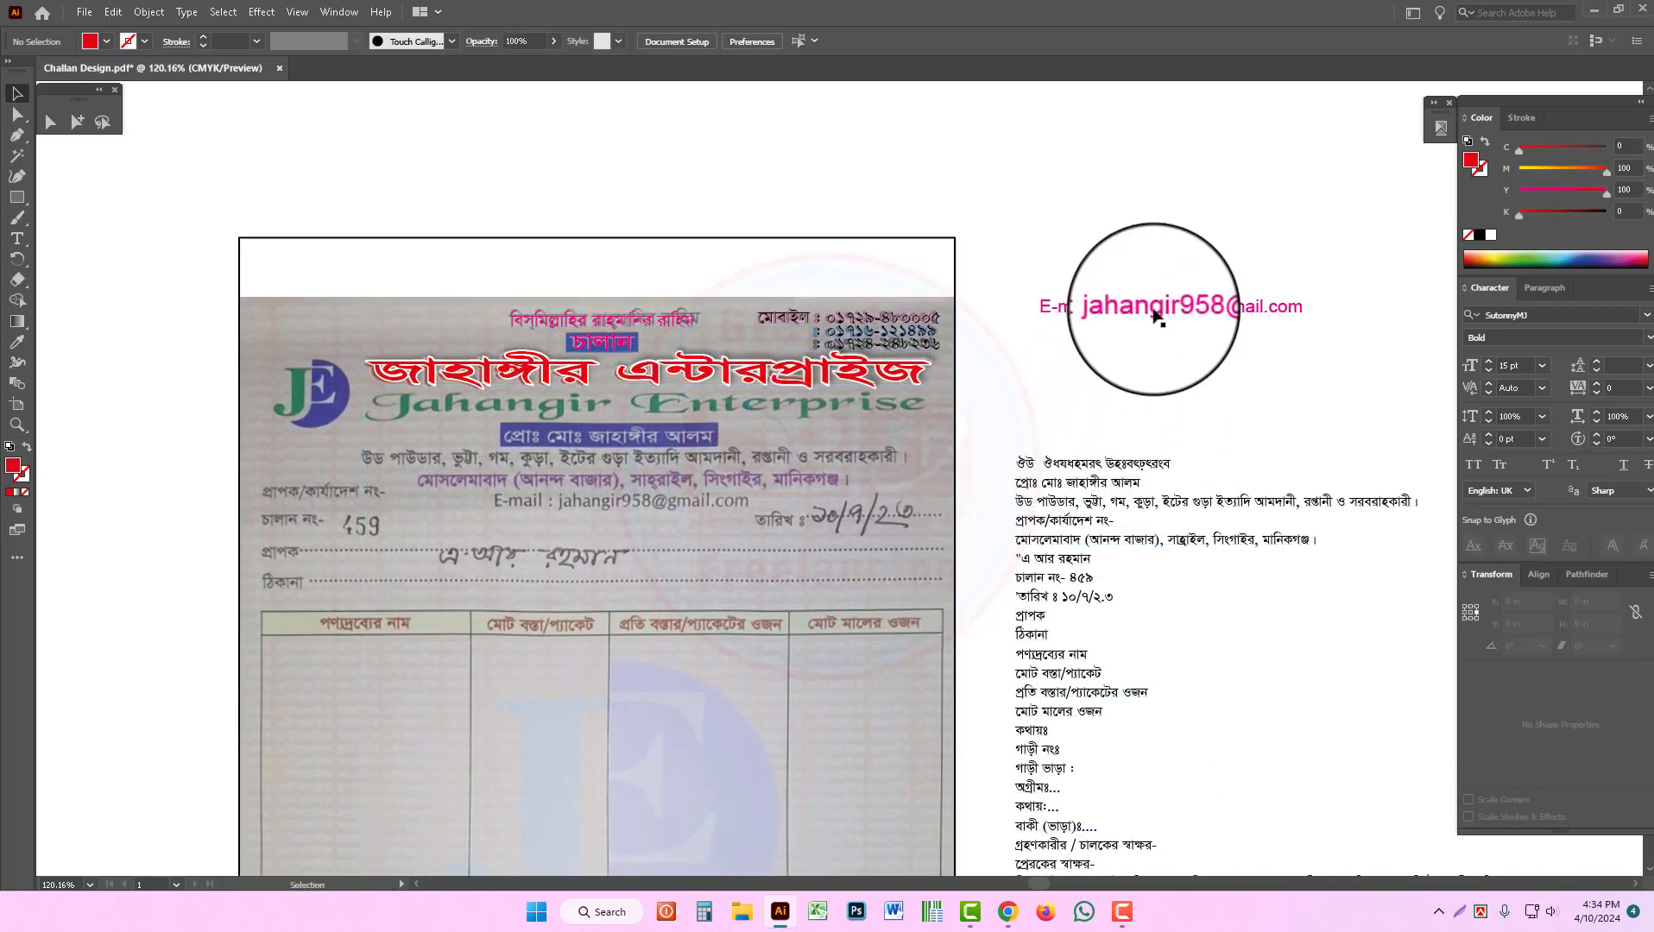
Step: Duplicate the e-mail line above the artboard and replace the copy's text with "jahangir Enterprise"
drag(1156, 313, 717, 189)
double_click(718, 188)
key(ctrl+a)
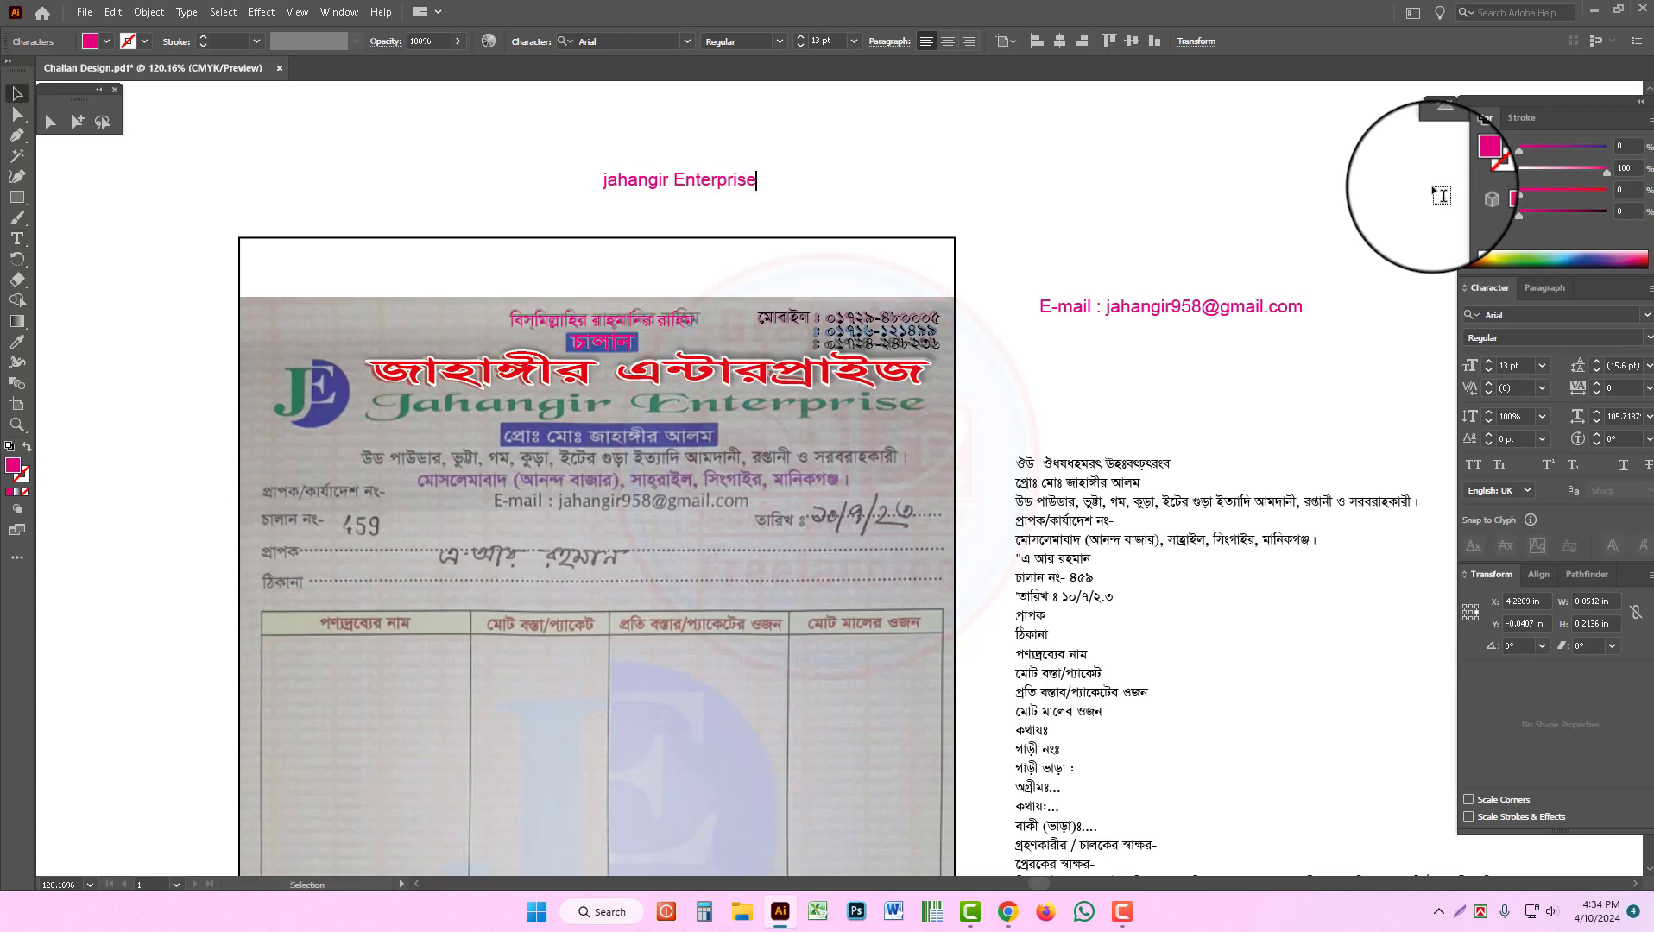
key(Escape)
Step: Set the English company name in Monotype Corsiva and enlarge it to about 35 pt
click(1581, 316)
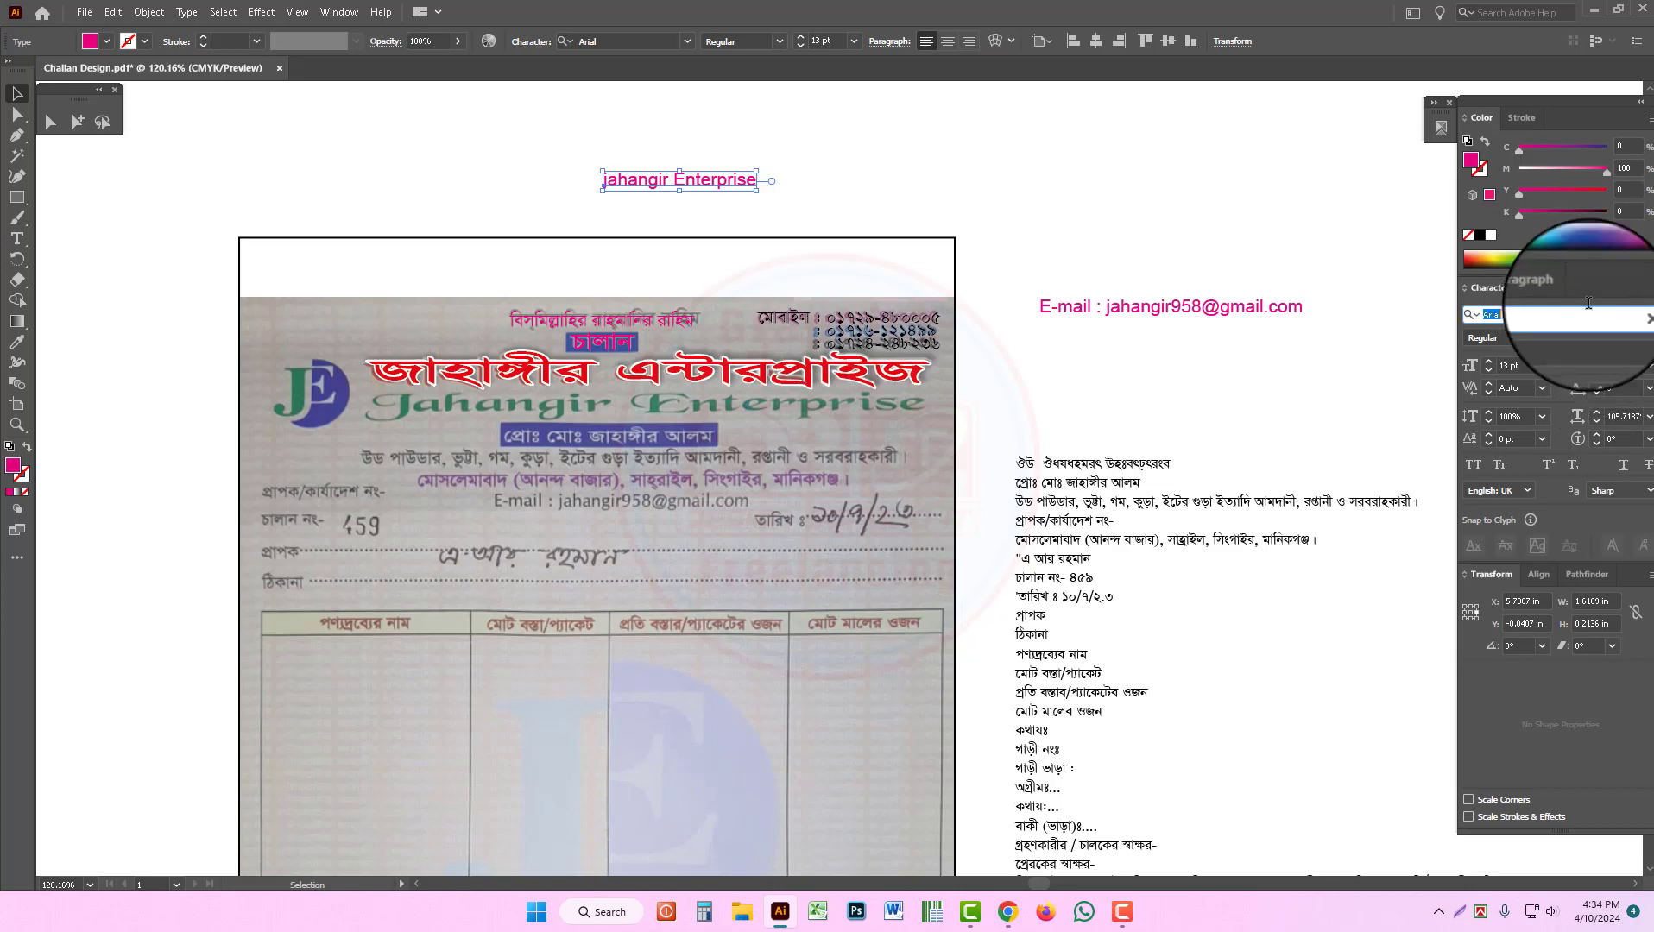
text(mono)
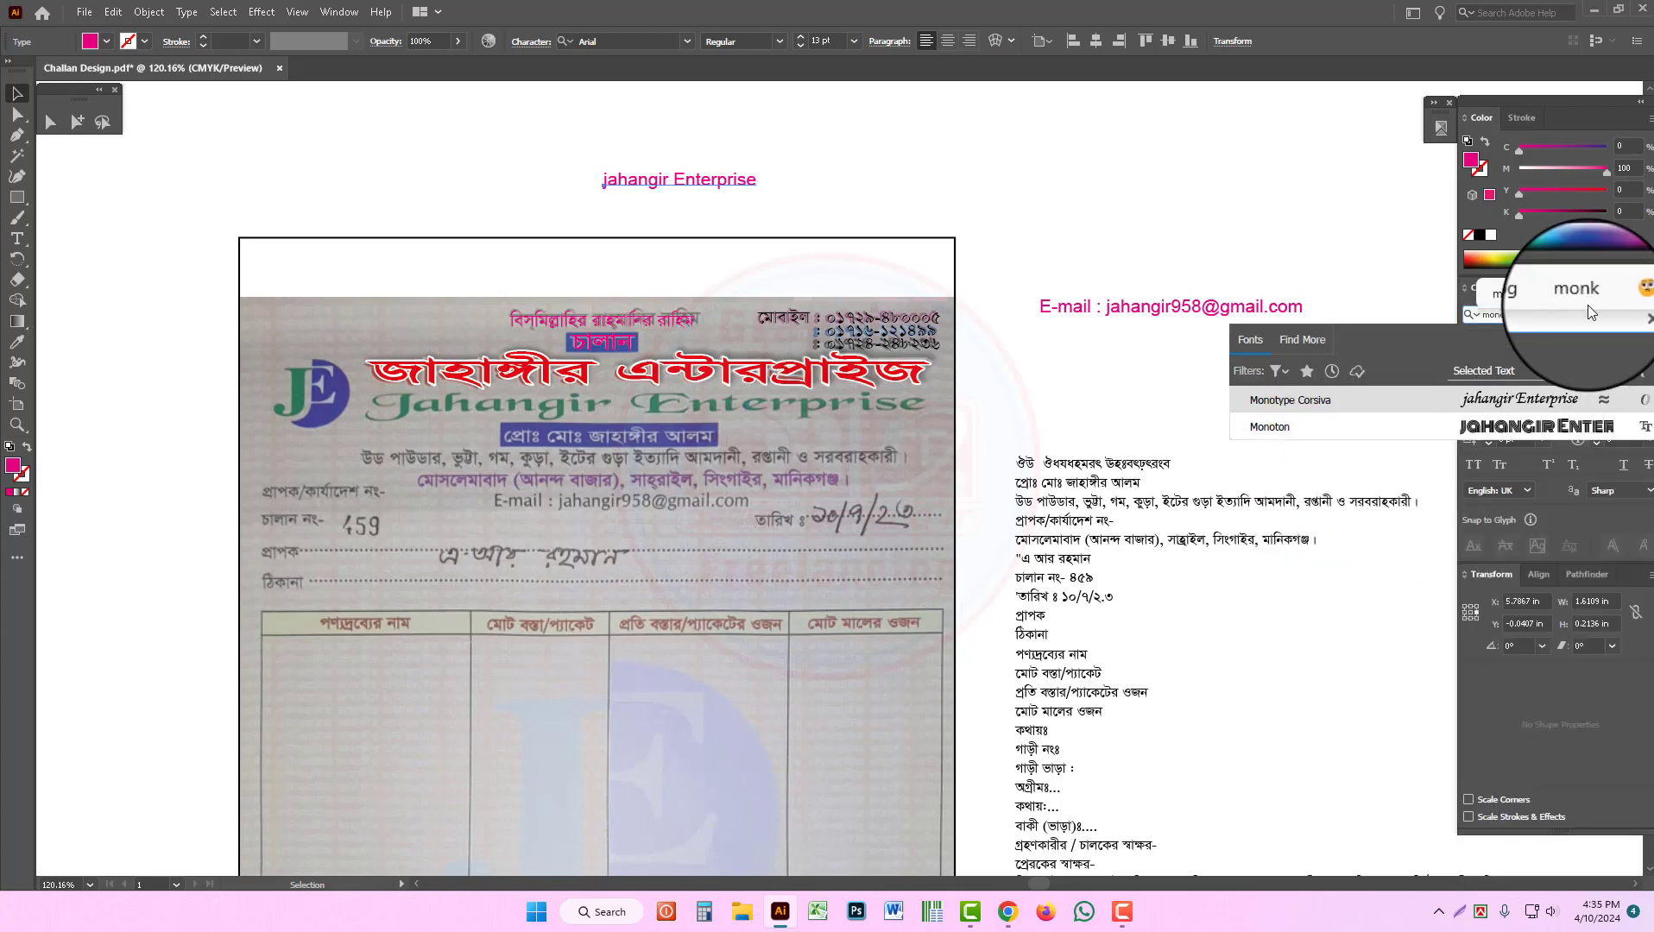
click(1327, 399)
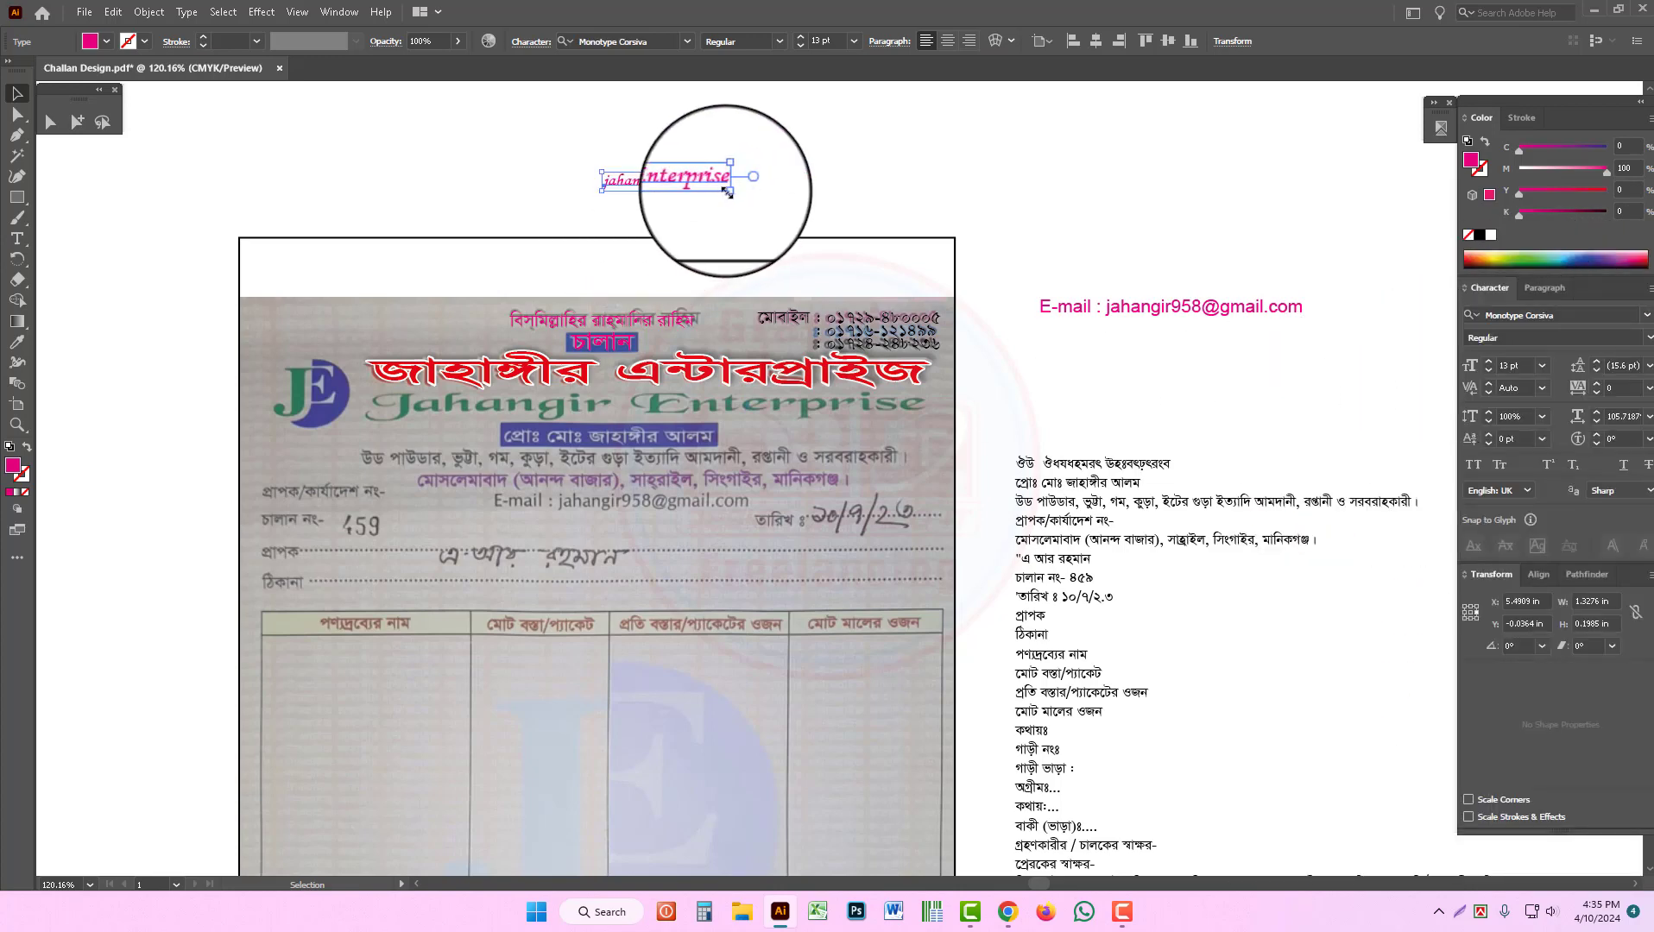
drag(729, 192, 835, 210)
Step: Capitalize the initial letter to read "Jahangir Enterprise" and move the text just below the printed green English name
key(t)
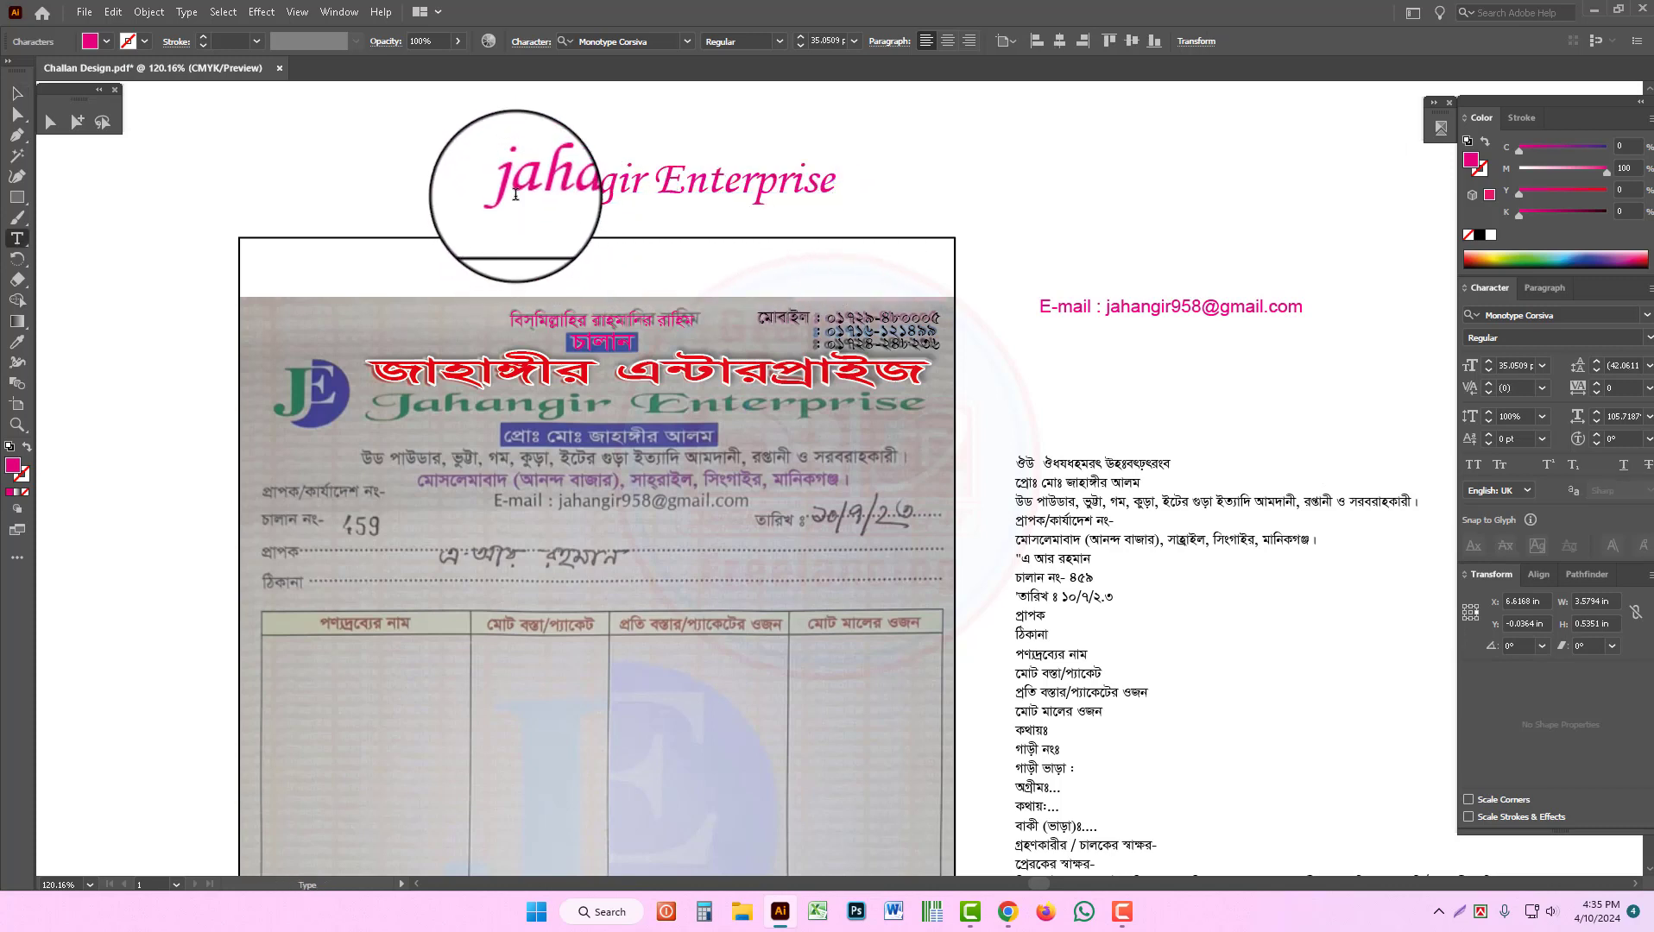
drag(515, 194, 487, 191)
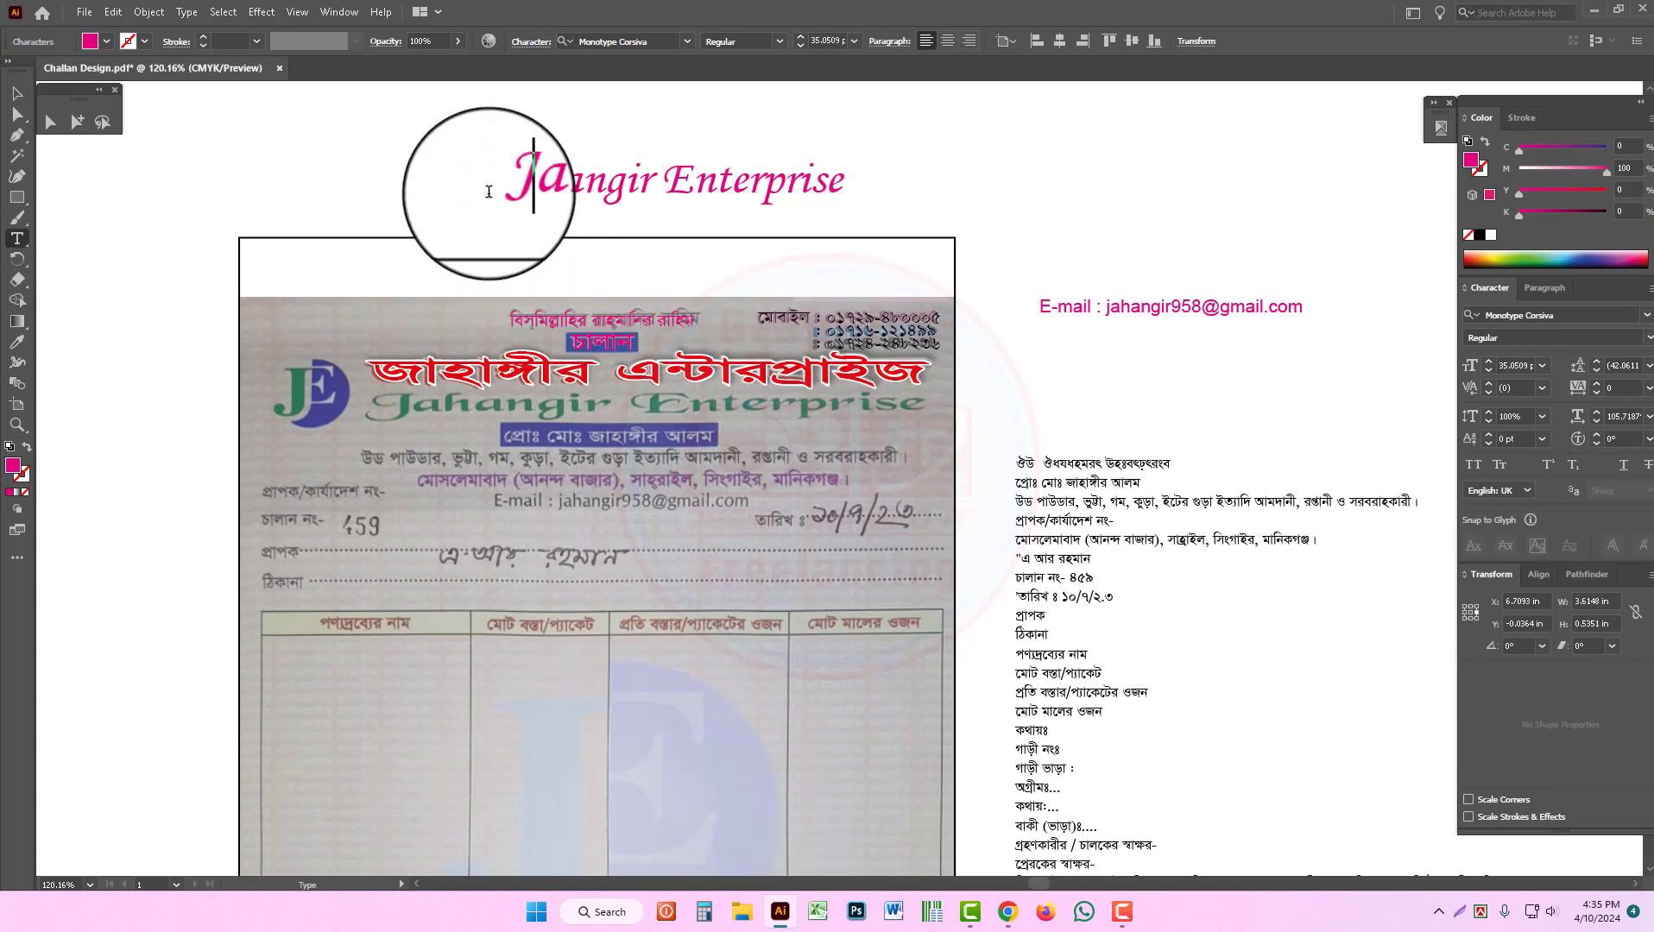
key(Escape)
drag(611, 181, 546, 425)
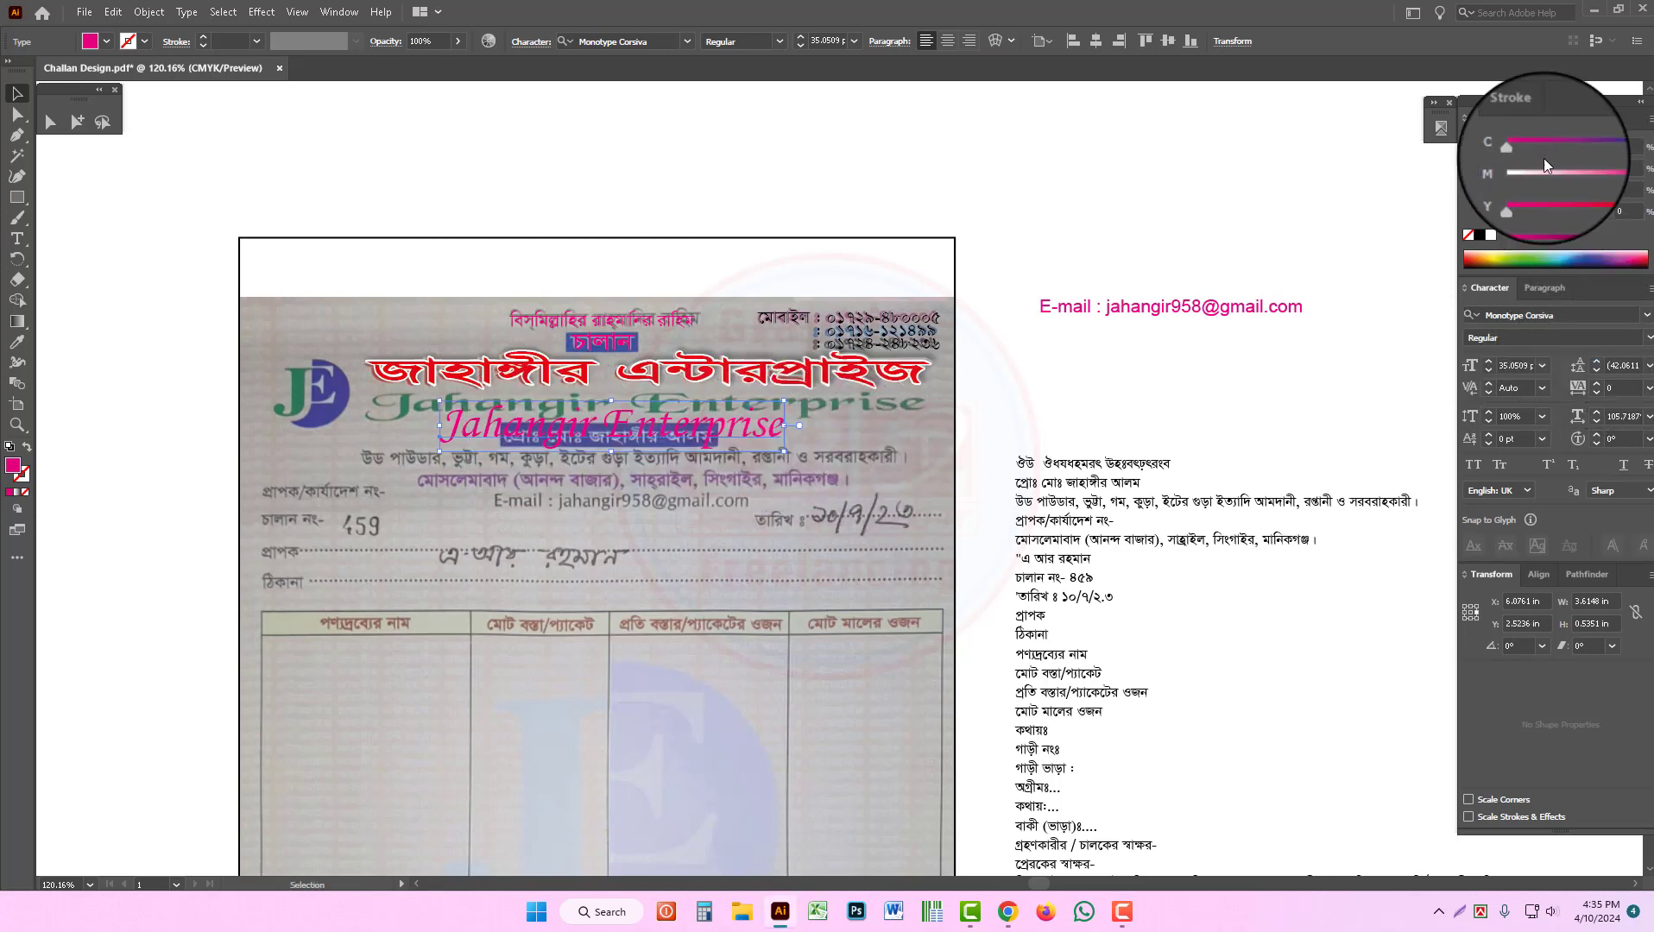
Step: Give the "Jahangir Enterprise" text a magenta outline with a 0.5 pt weight, round cap and round join
drag(1472, 161, 1481, 169)
click(1528, 119)
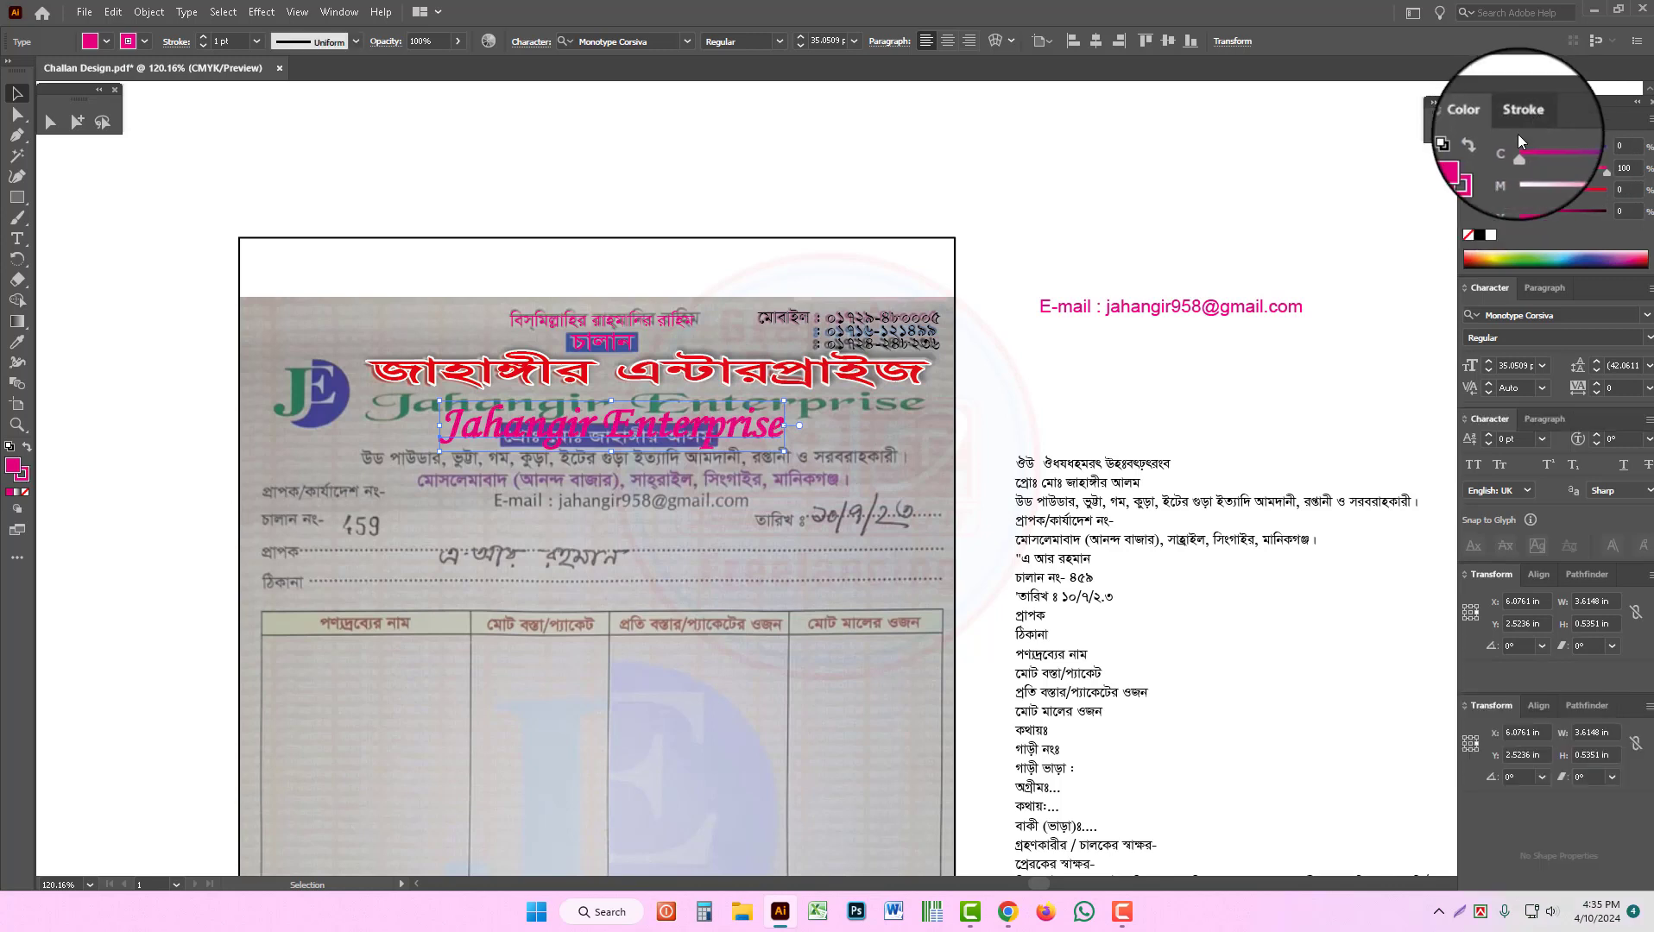
click(1523, 110)
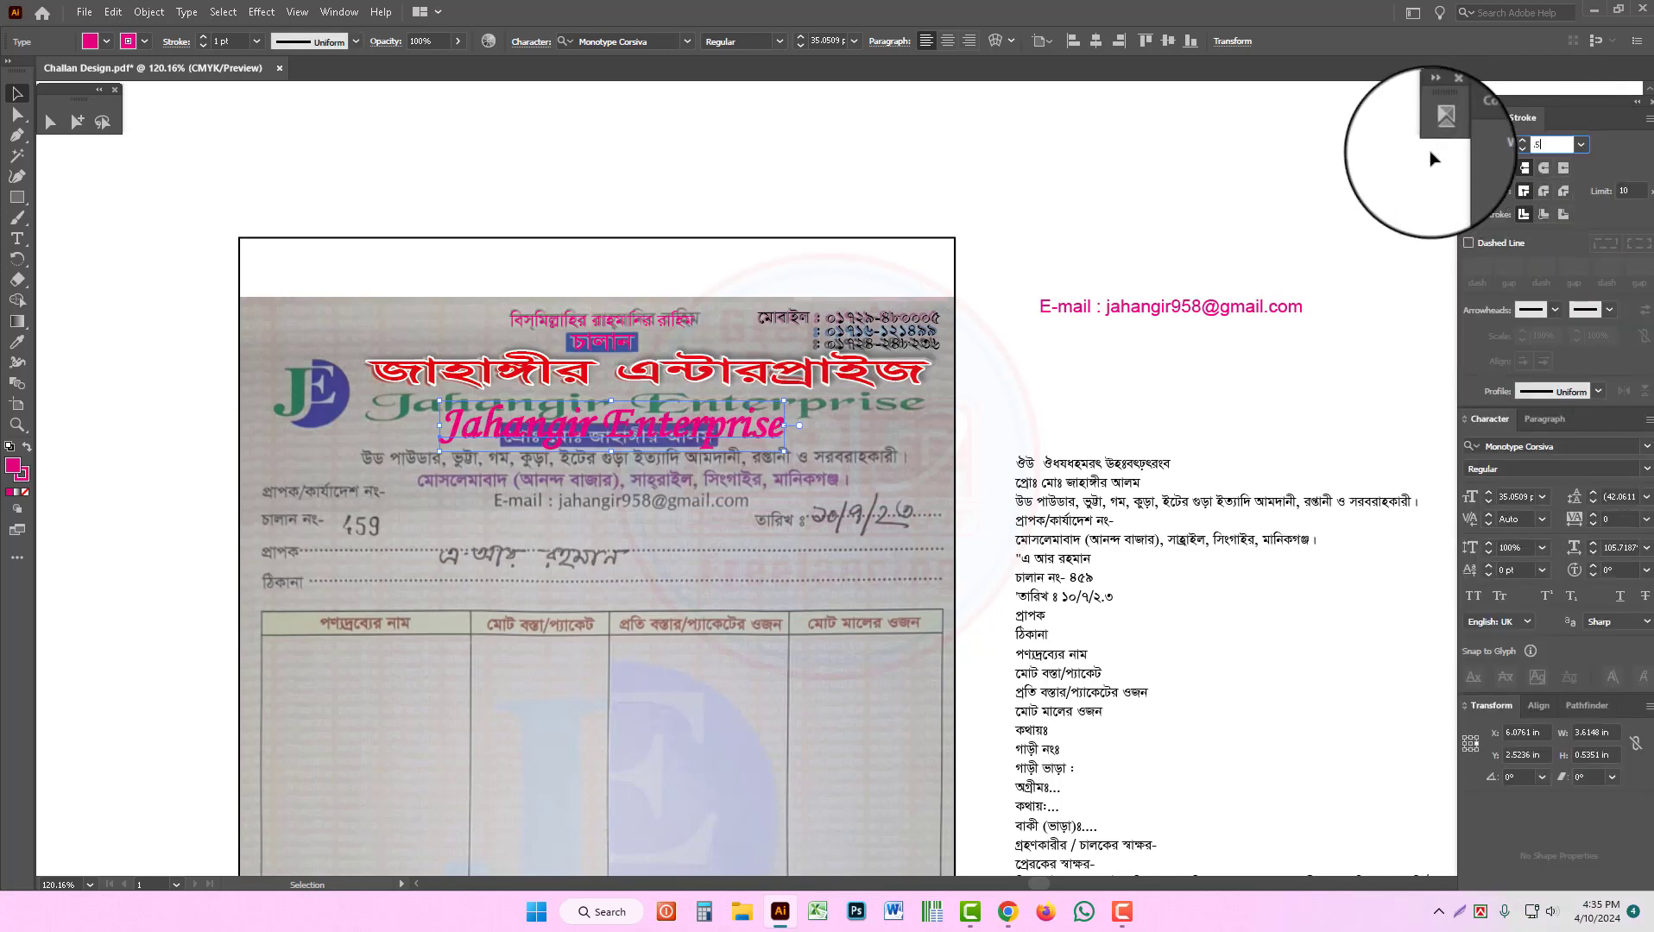
key(Return)
click(1543, 168)
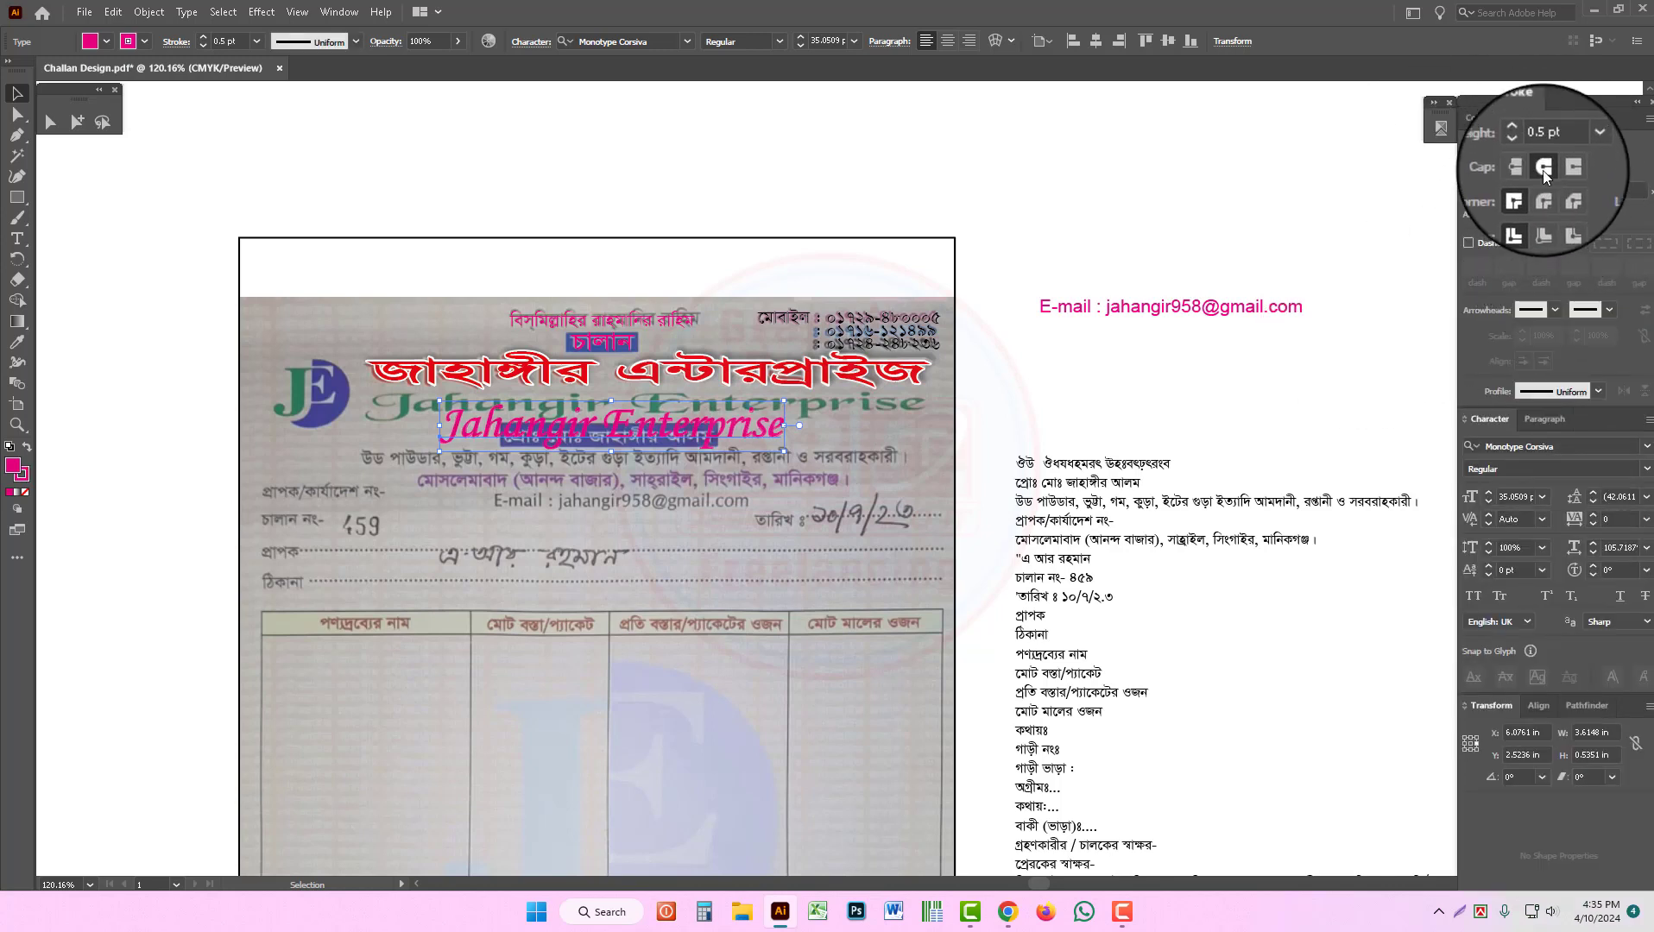
click(1544, 190)
click(1100, 173)
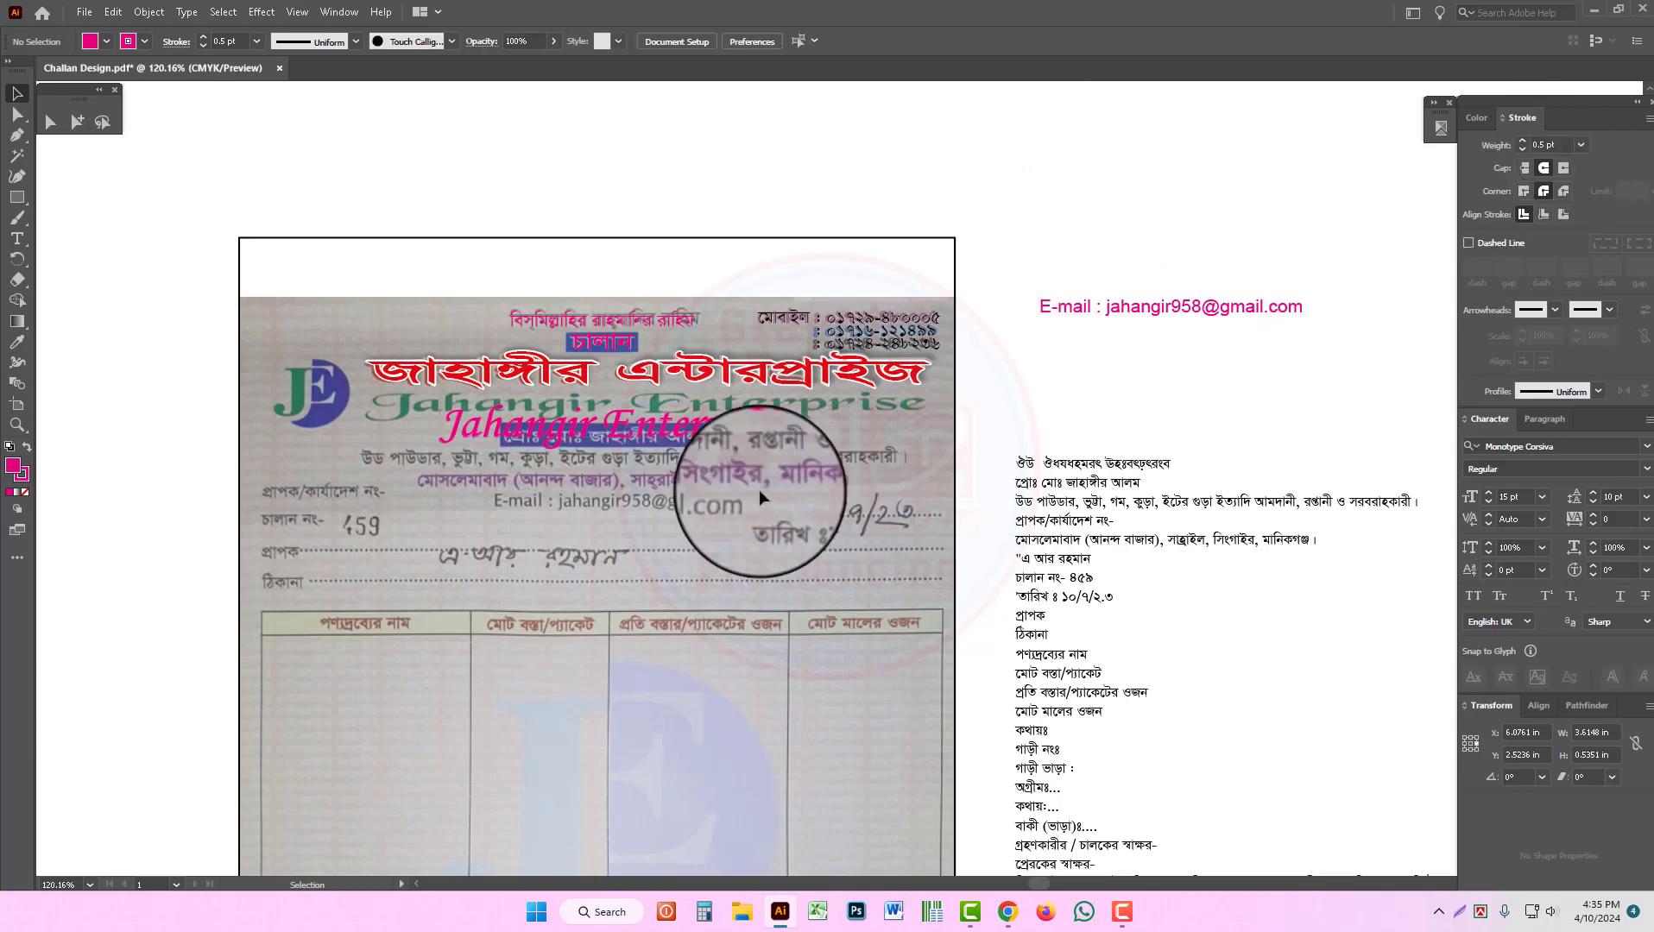
Step: Move "Jahangir Enterprise" onto the printed green English name and stretch it to the printed width, at about 30.4 pt
click(730, 430)
key(ctrl+=)
drag(646, 492, 574, 472)
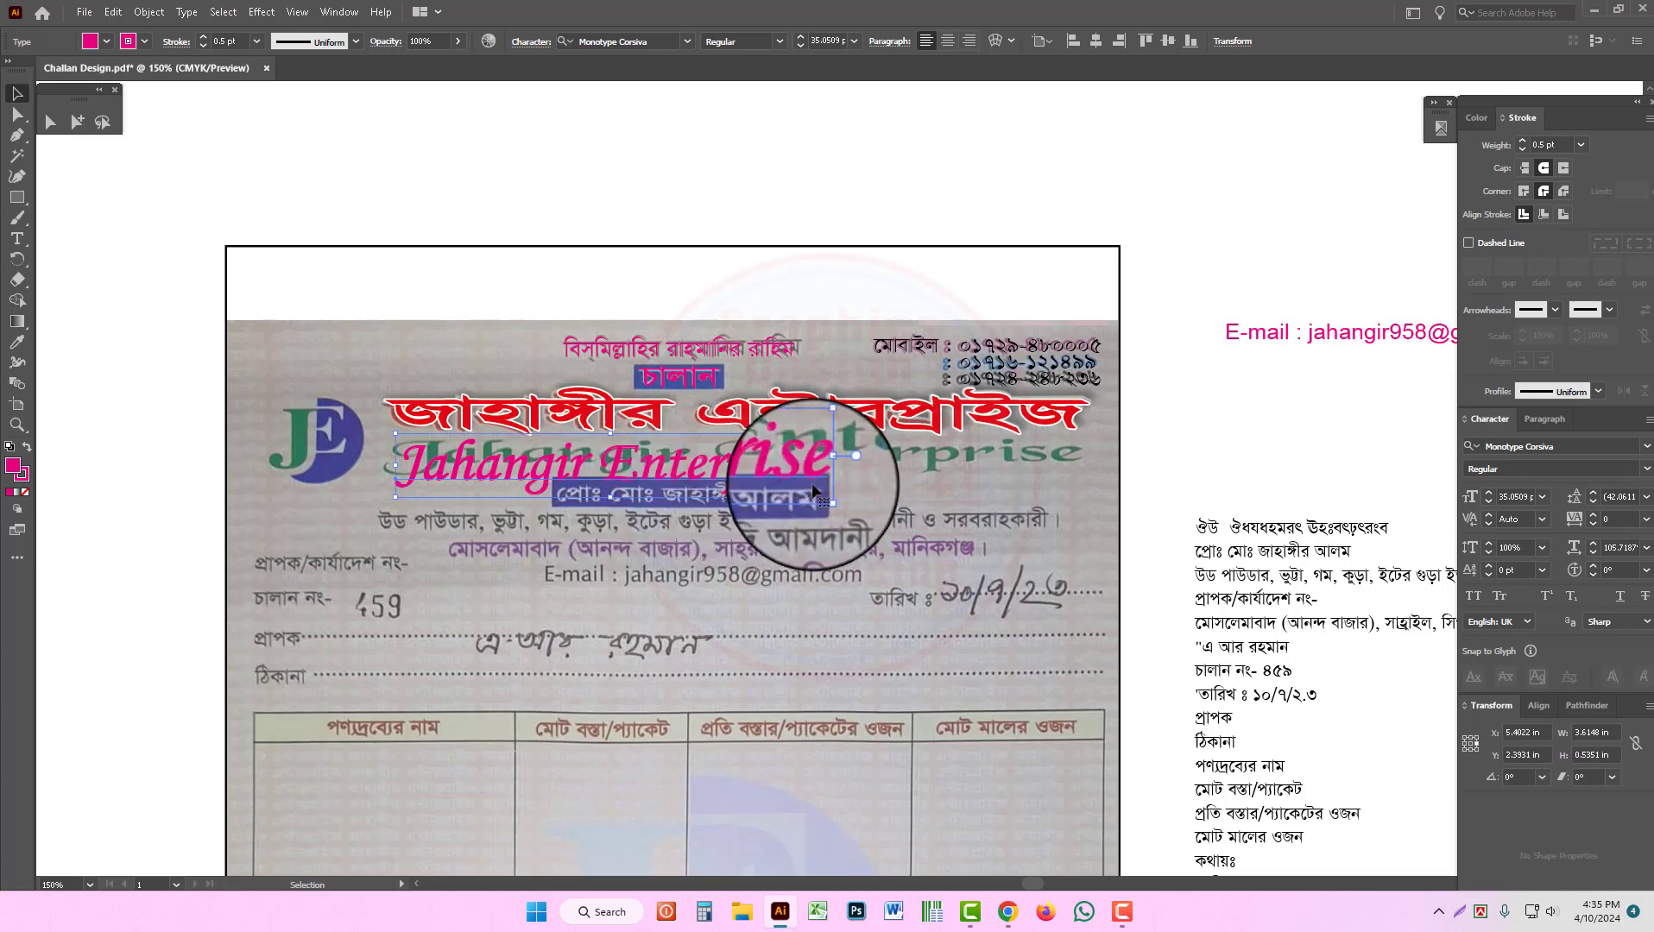
drag(828, 467, 1083, 486)
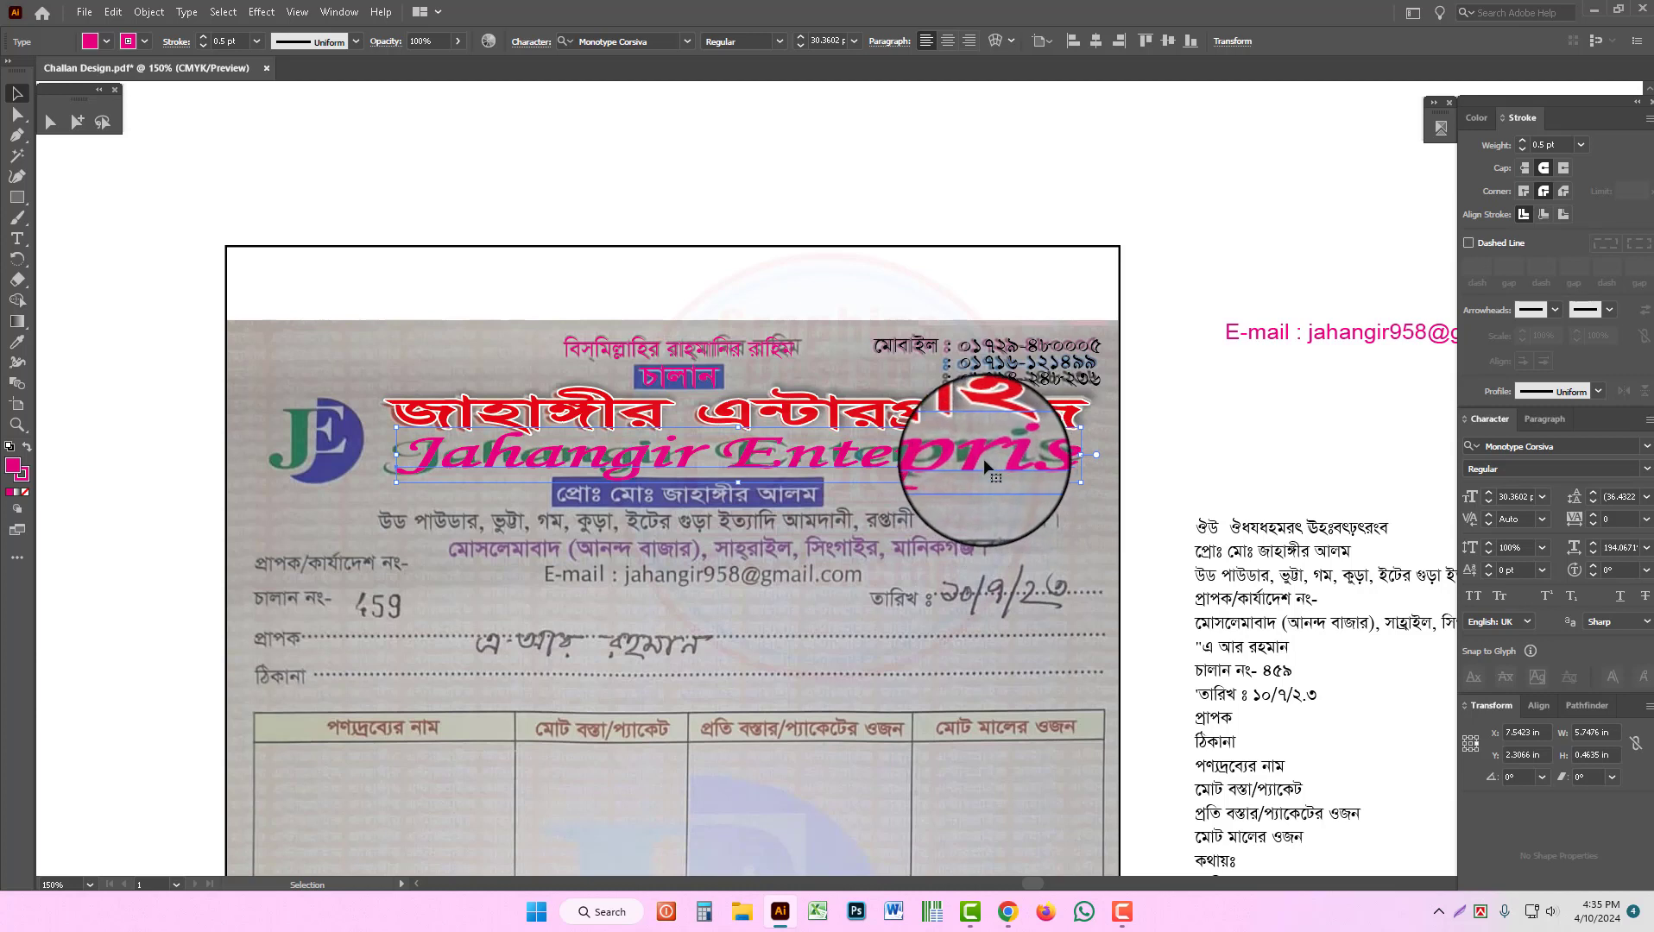
drag(690, 460, 687, 461)
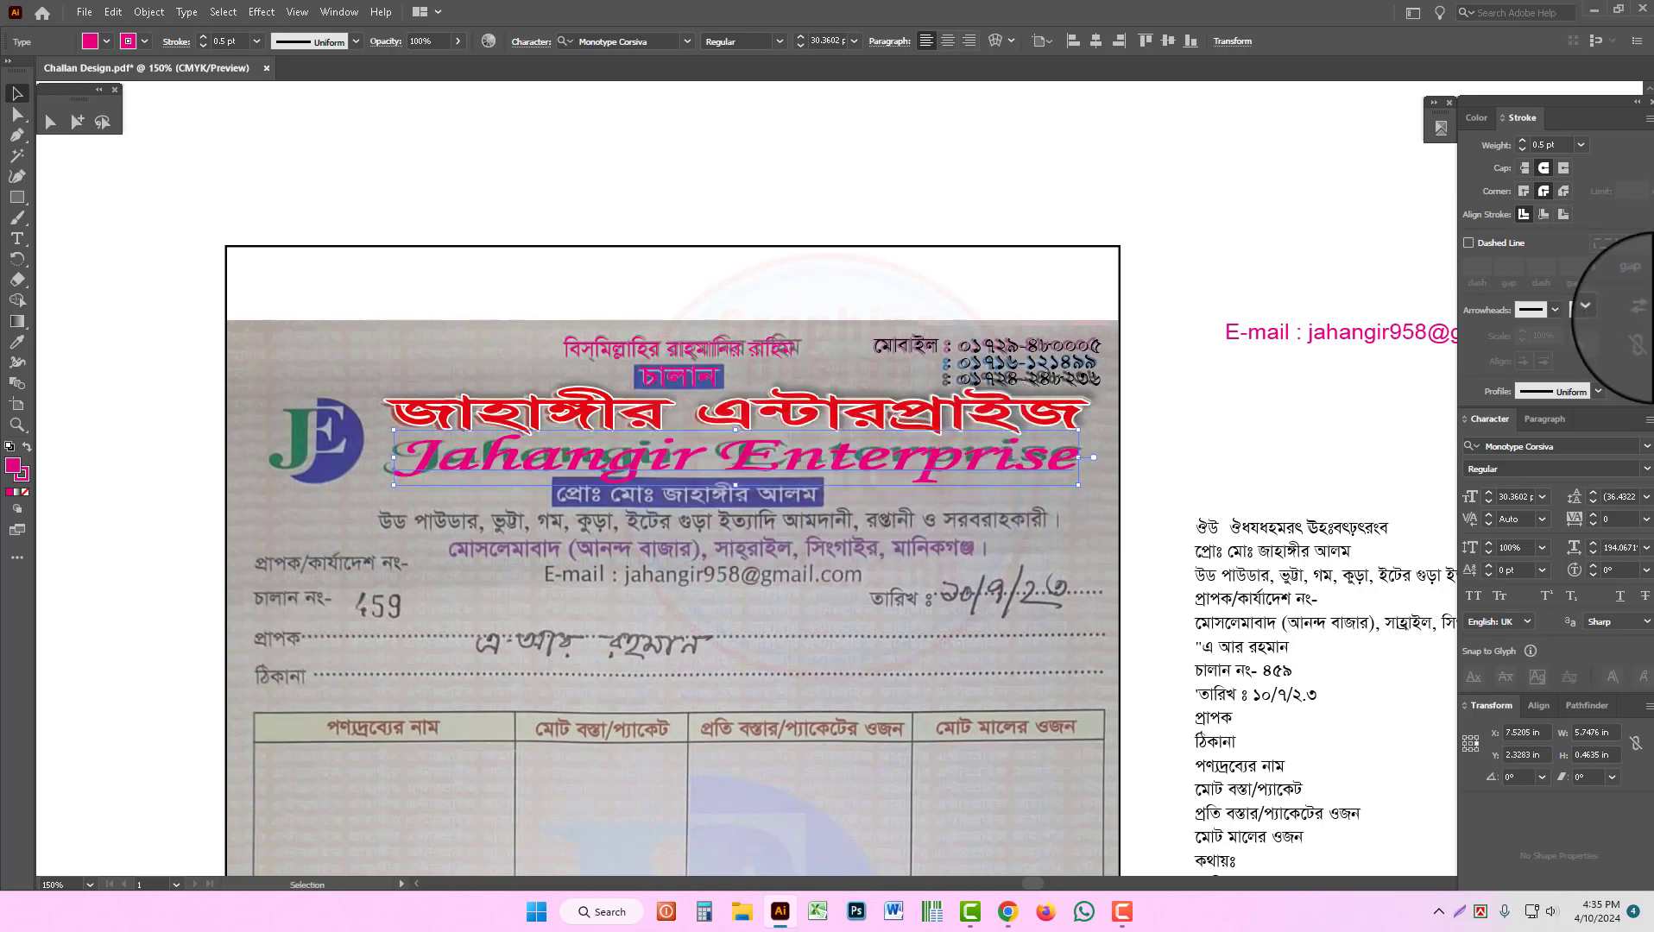
click(1183, 478)
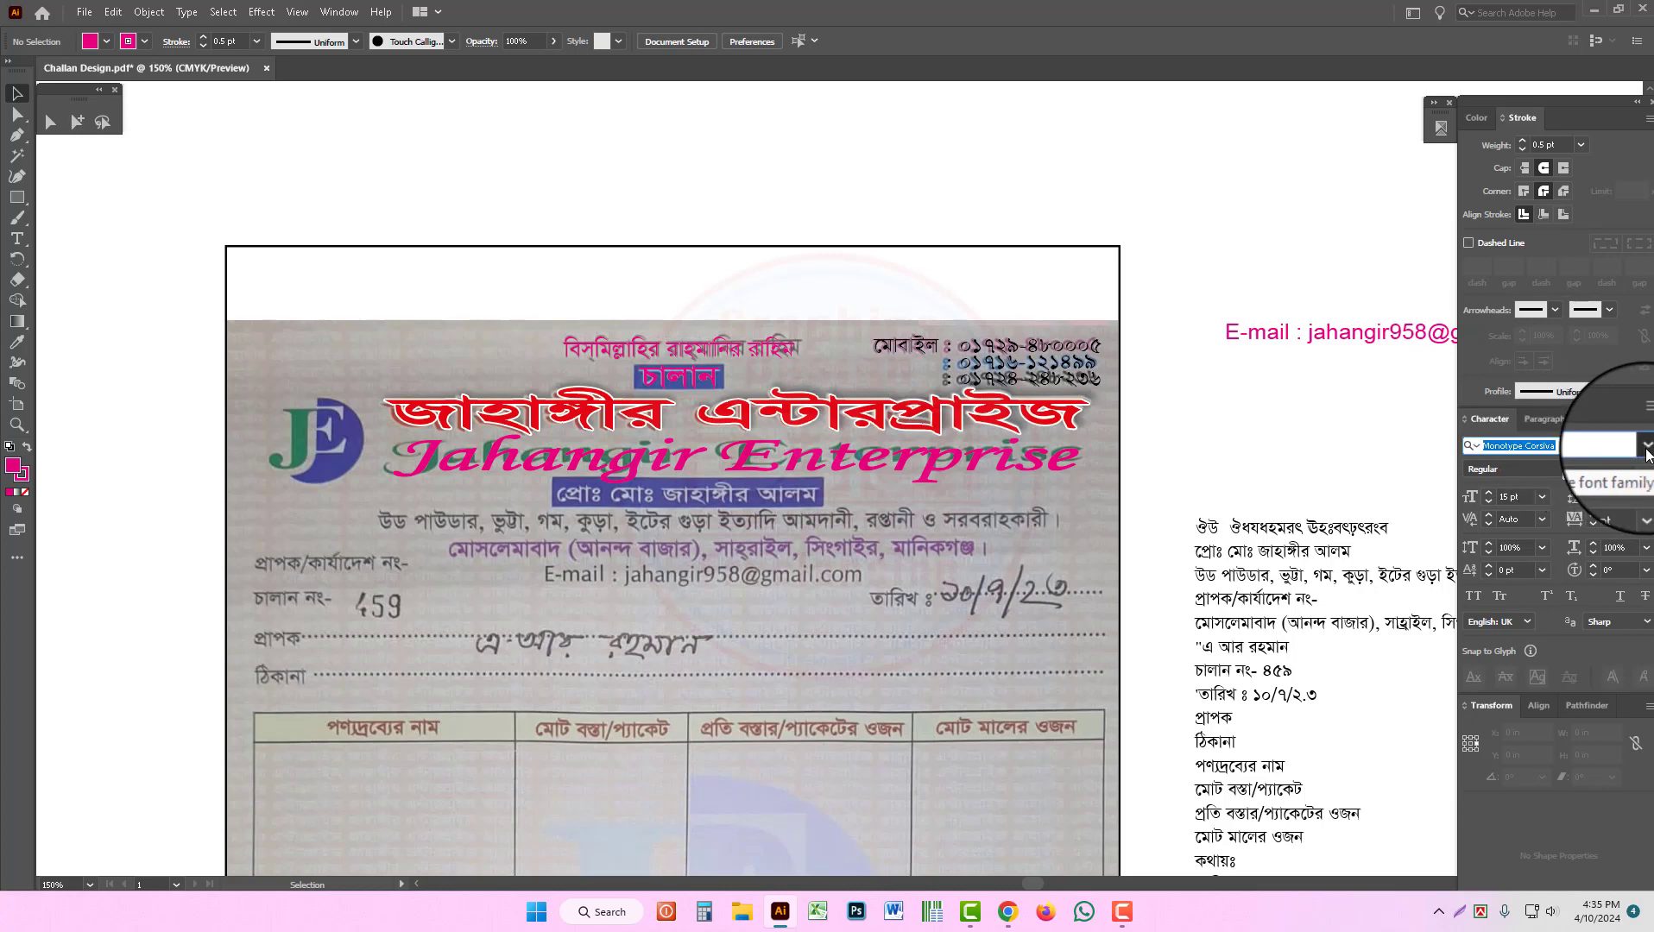
click(1647, 447)
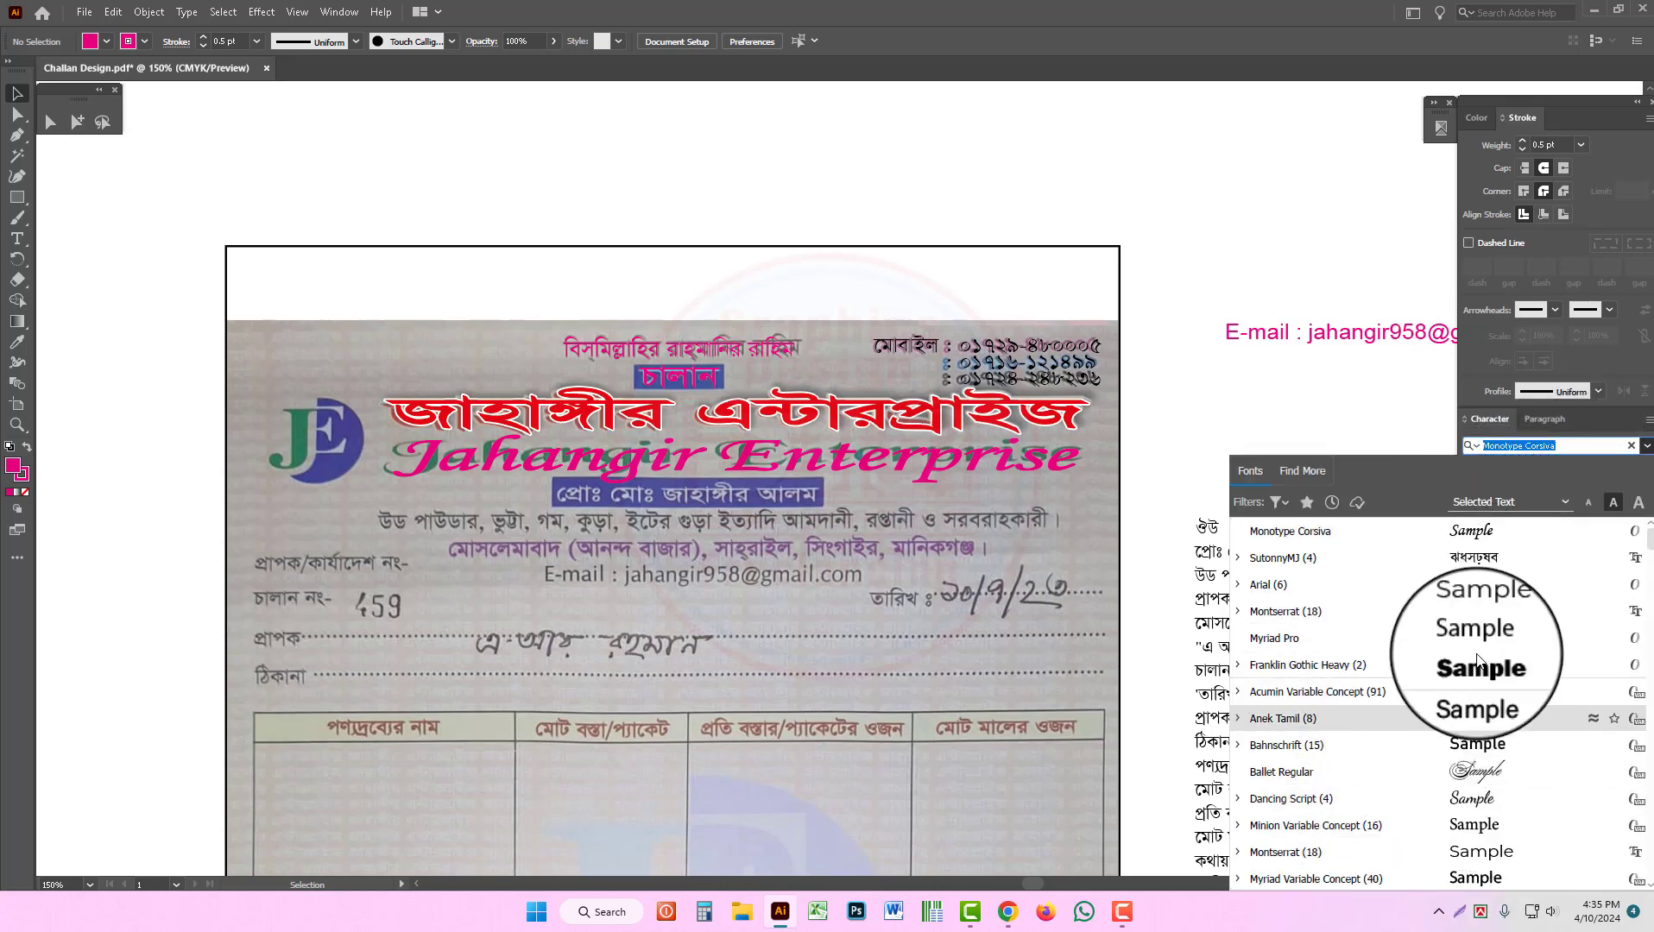
click(1002, 456)
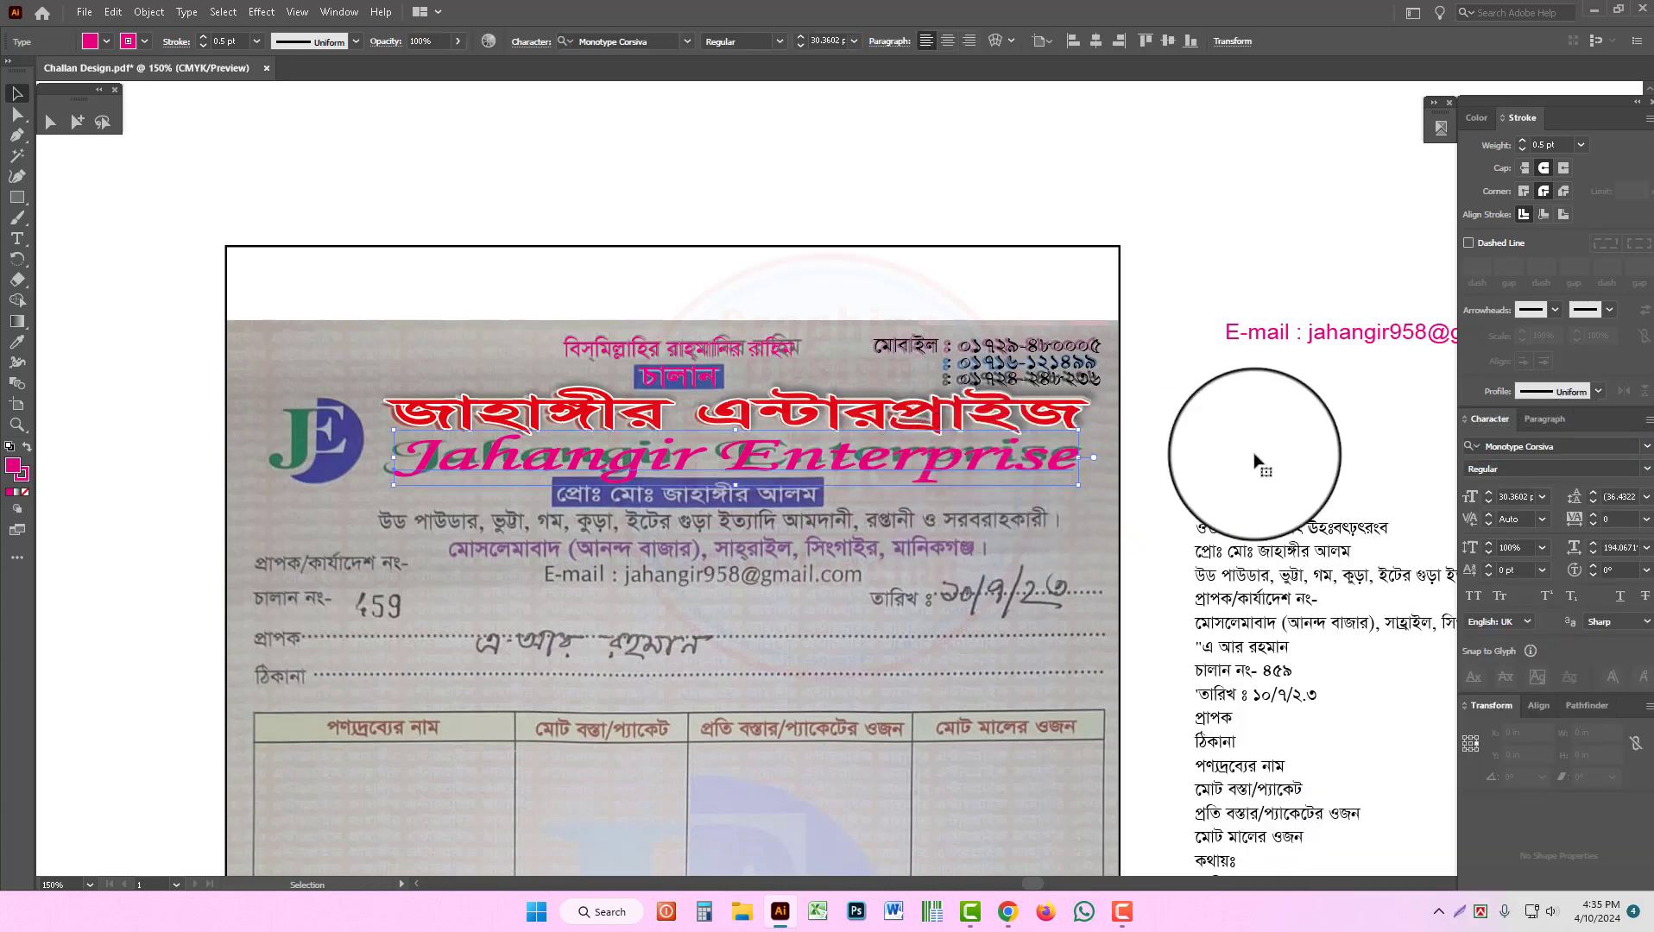
ctrl+click(775, 519)
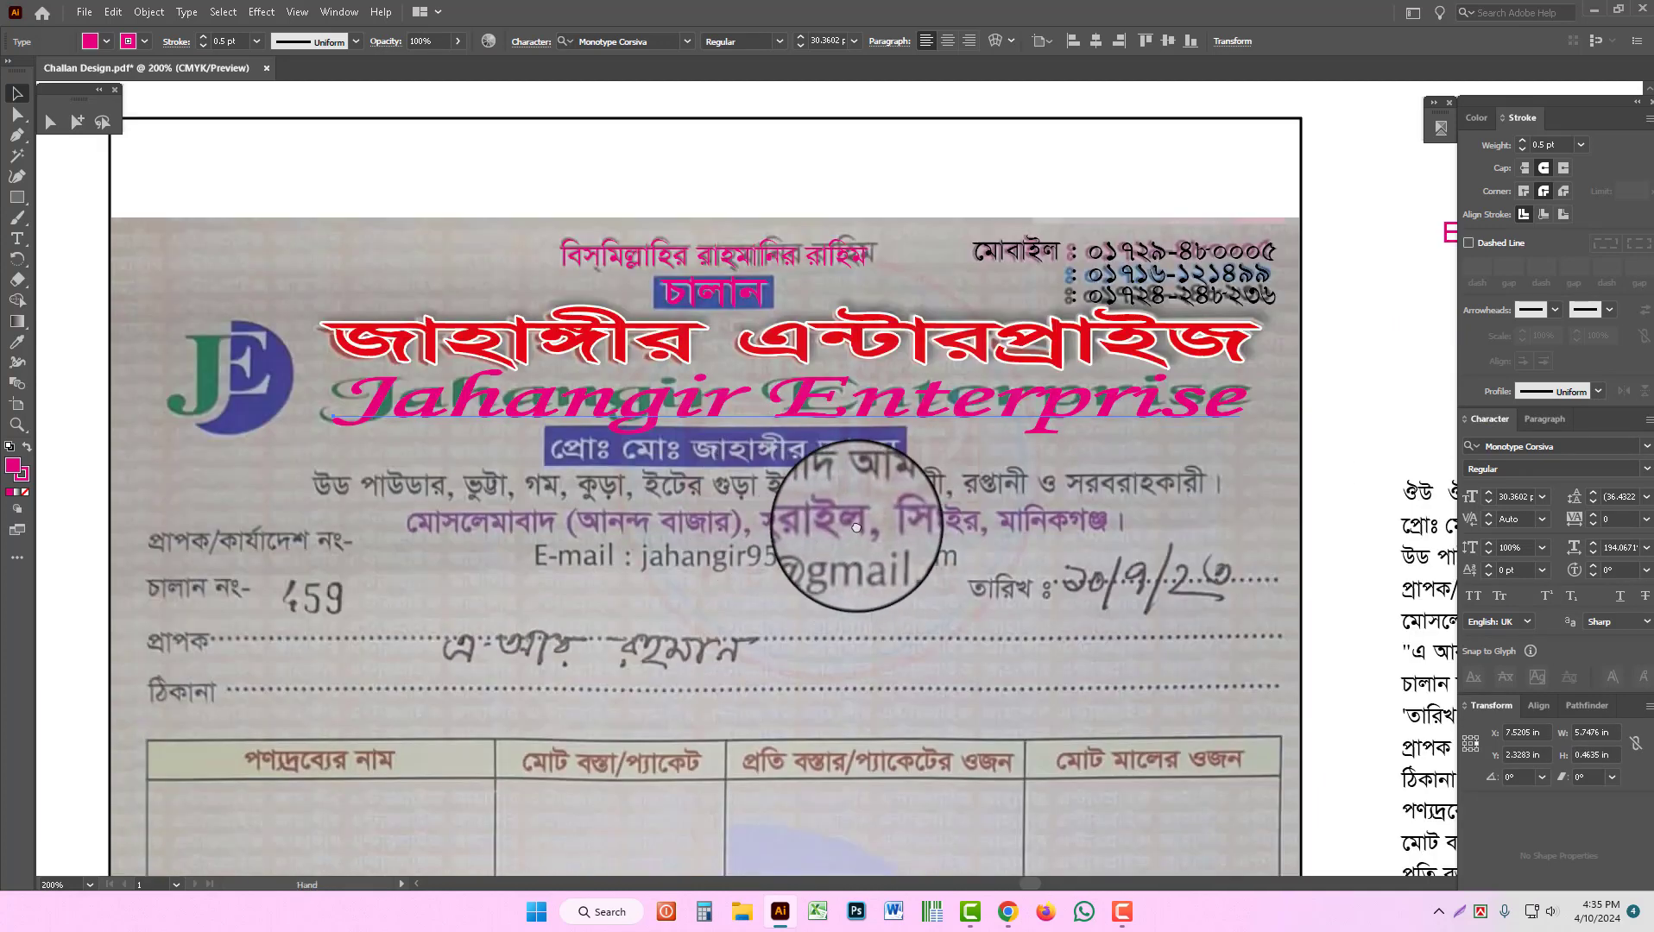
drag(857, 527, 877, 521)
Step: Cut the proprietor line out of the extracted text block beside the artboard
key(ctrl+minus)
key(ctrl+minus)
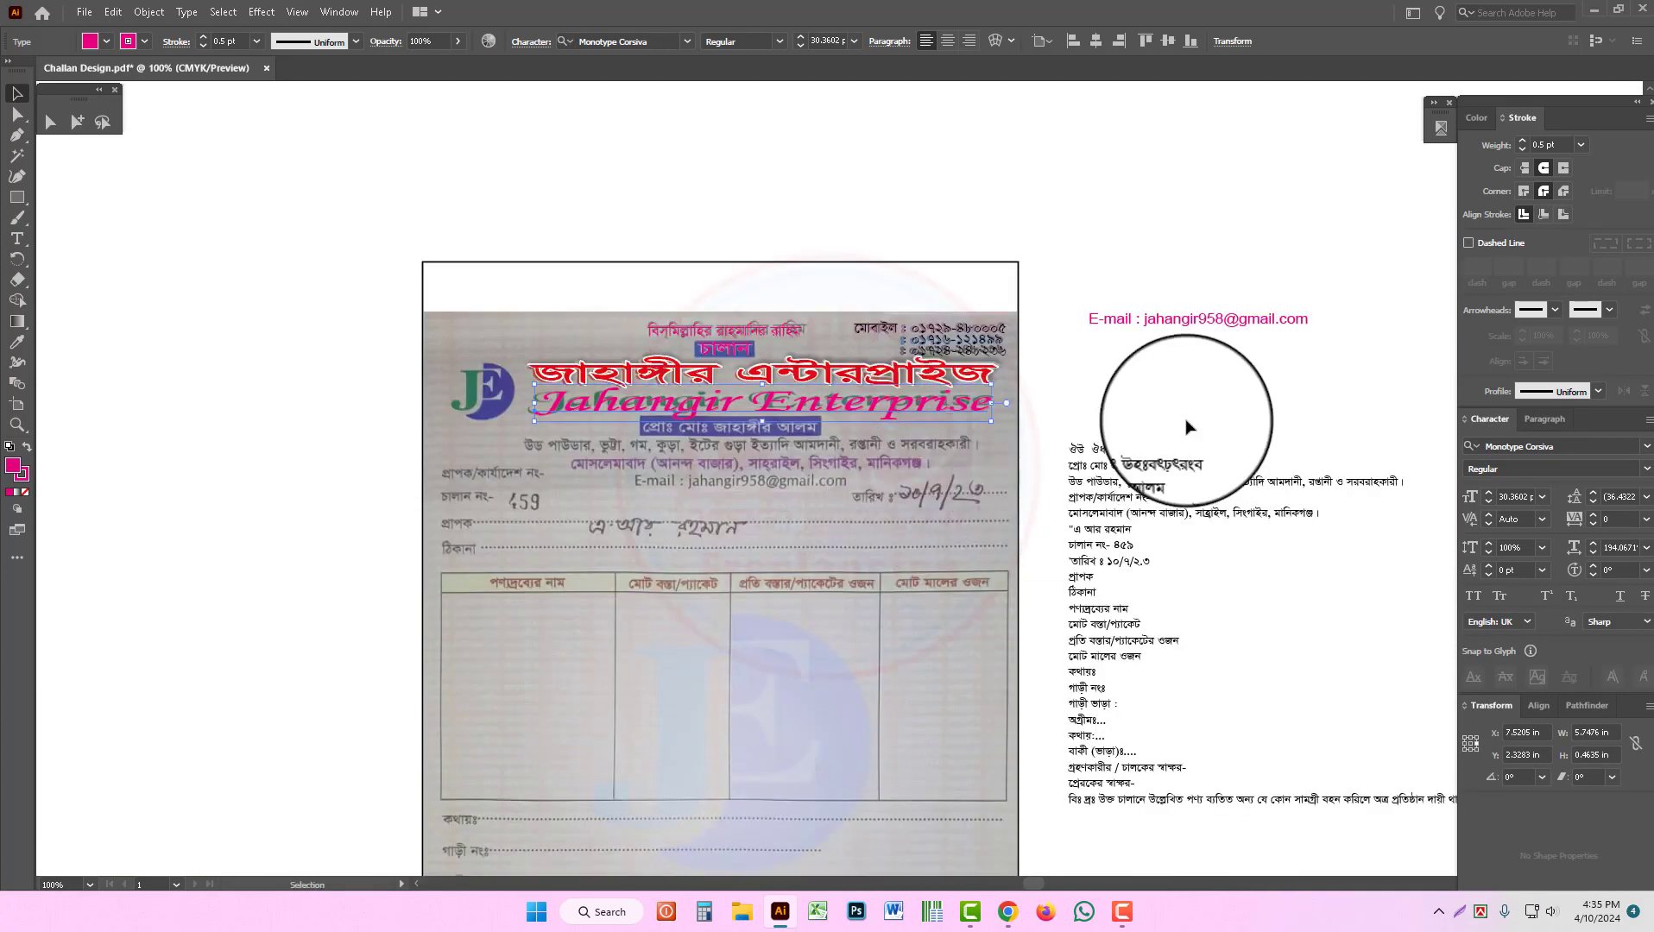
click(1187, 426)
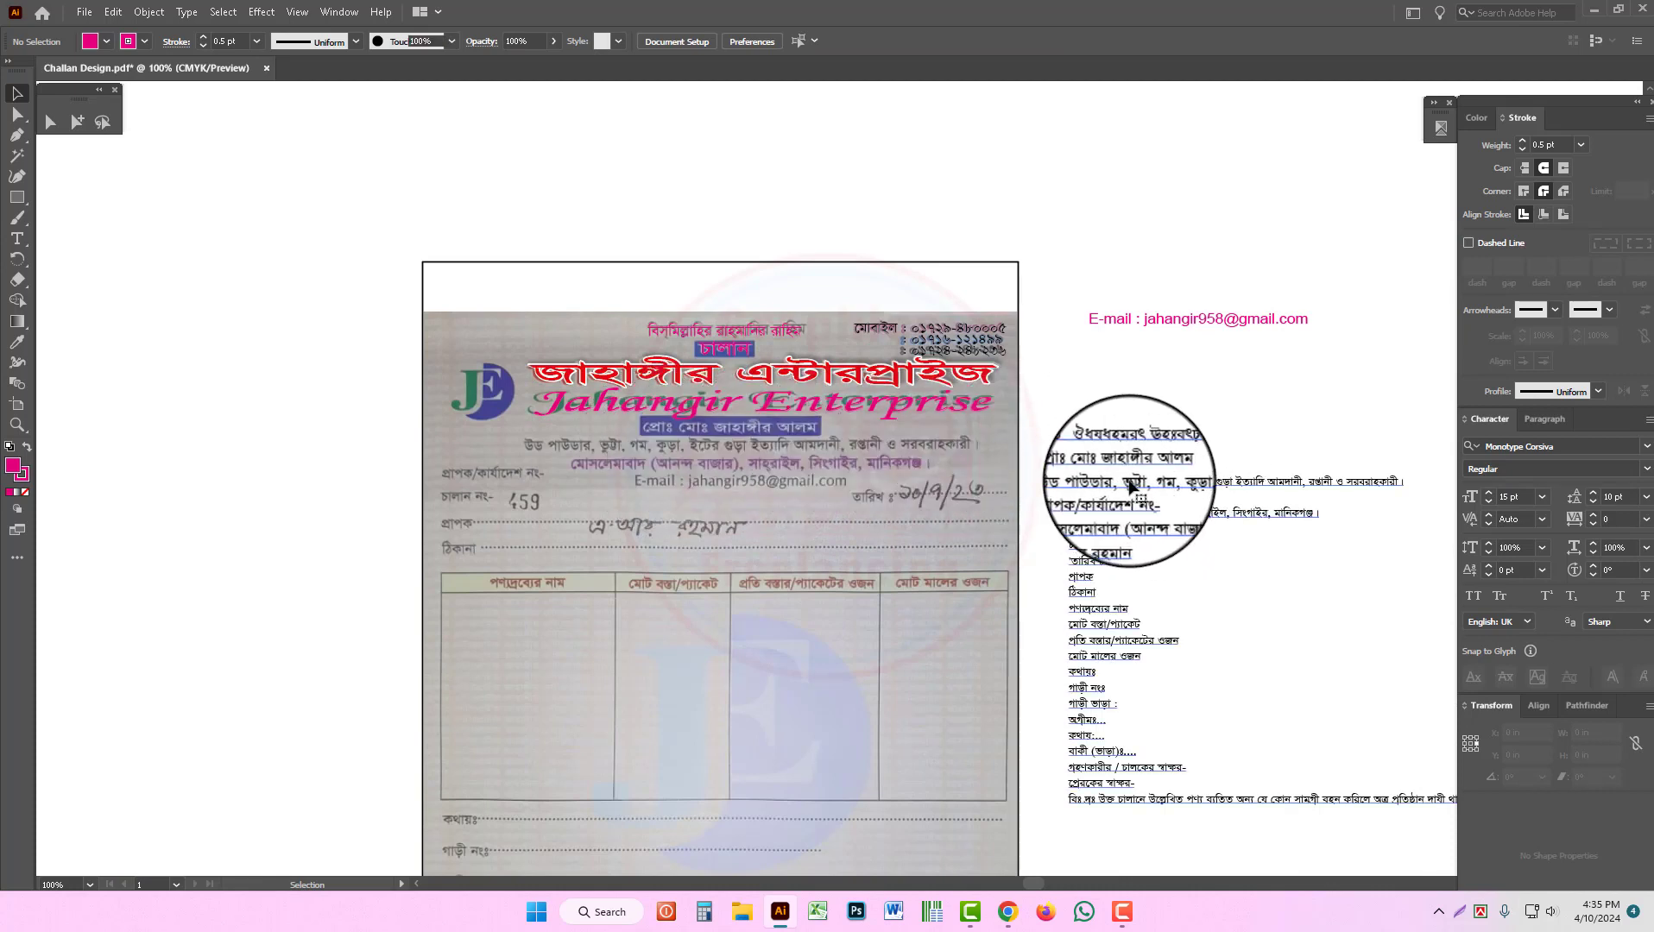
key(t)
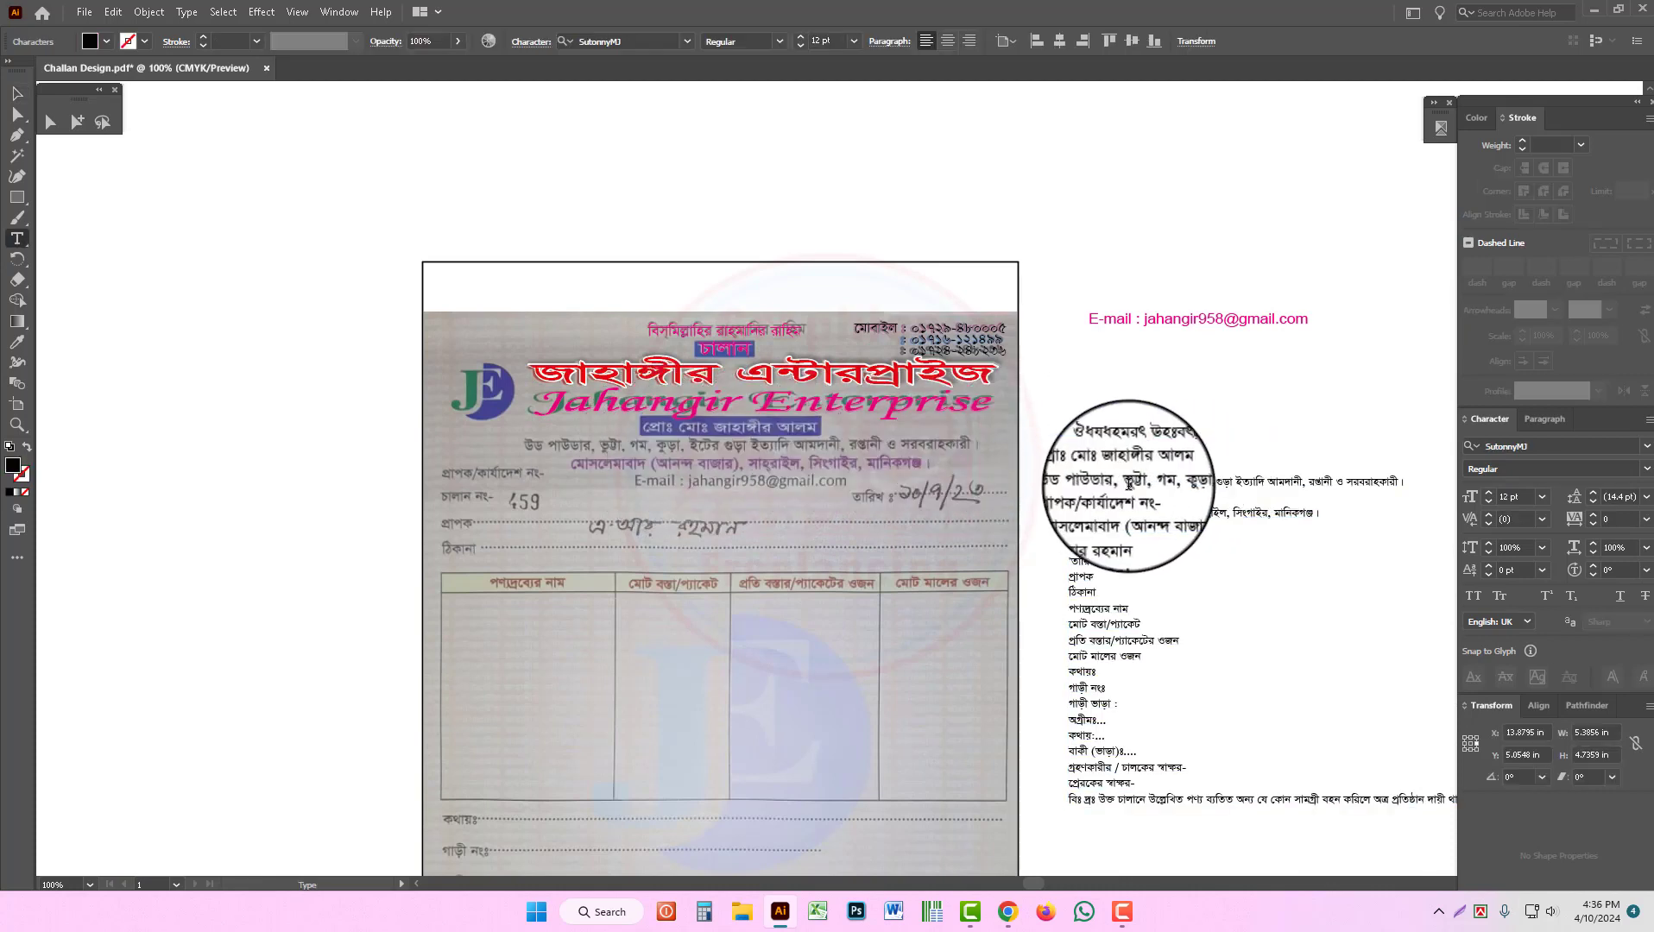
triple_click(1107, 467)
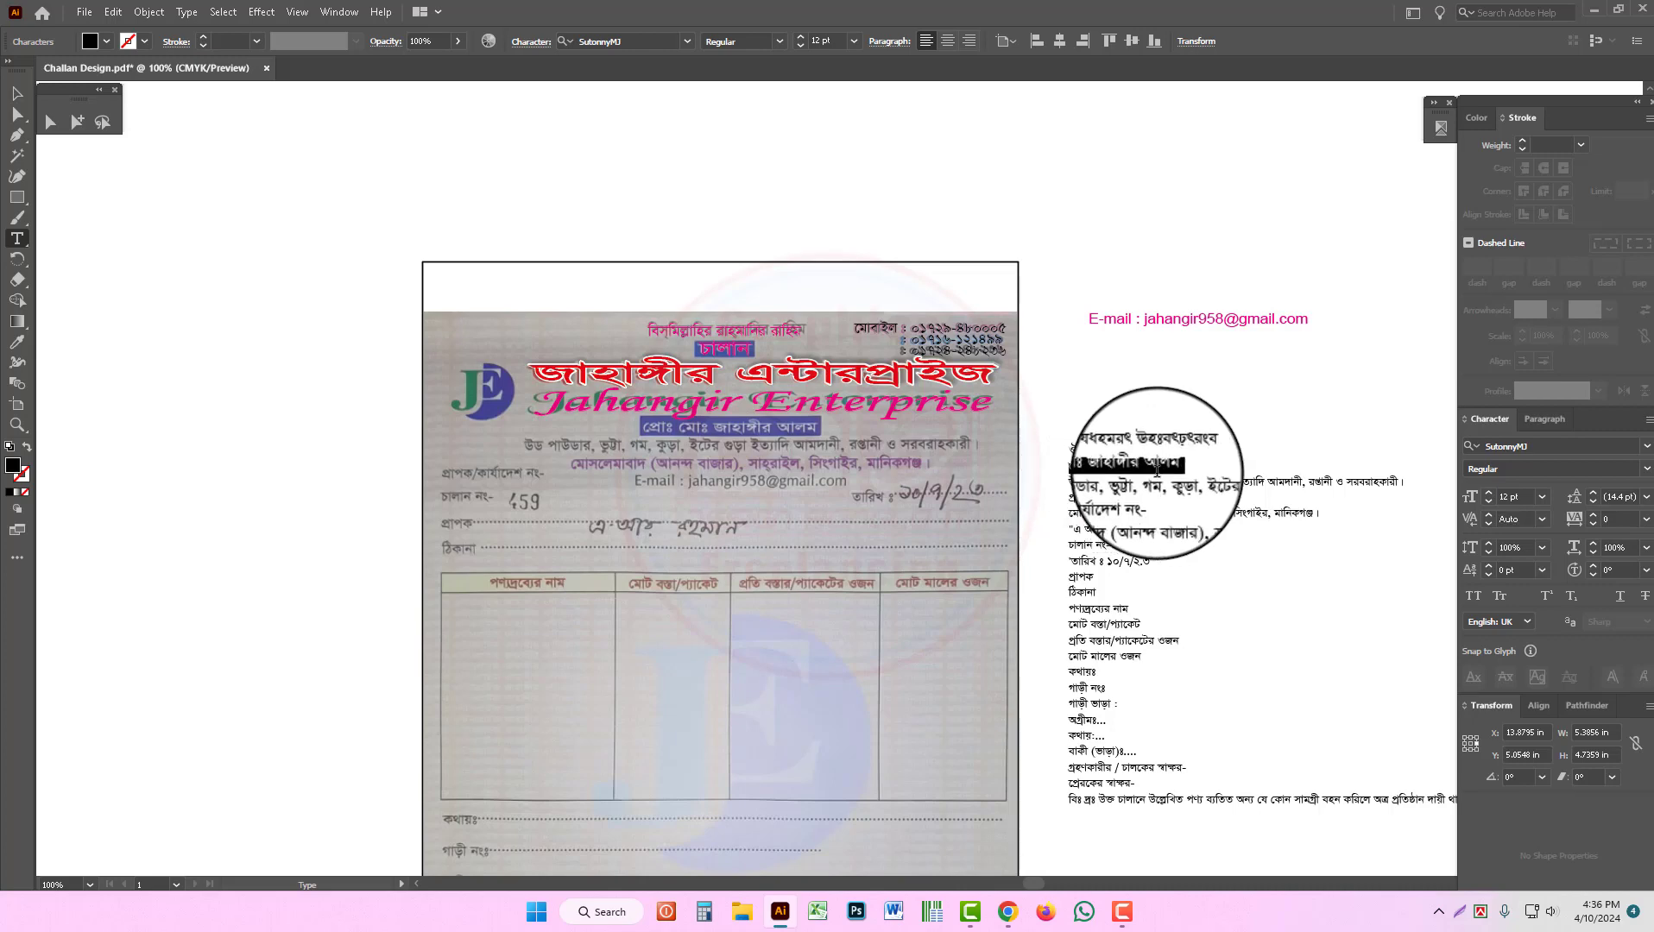
key(ctrl+x)
key(Escape)
Step: Paste the proprietor line onto the printed blue band, enlarge it to about 17.7 pt and stretch it to the printed width
click(846, 453)
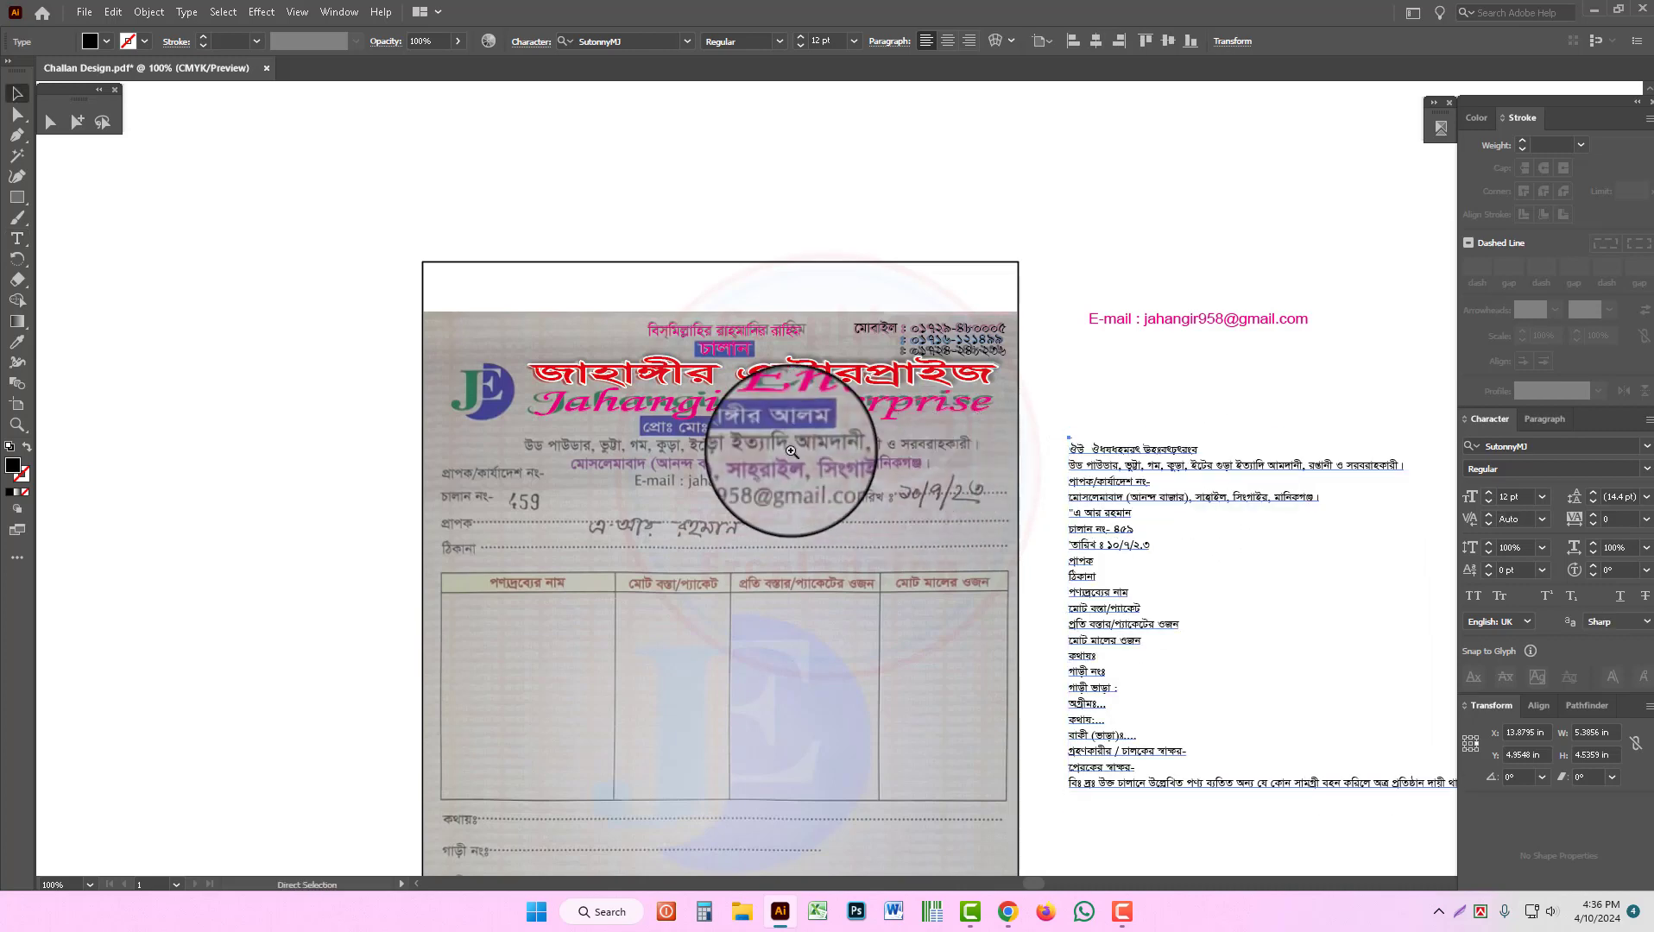
scroll(820, 447, up, 1)
key(ctrl+v)
drag(857, 471, 756, 450)
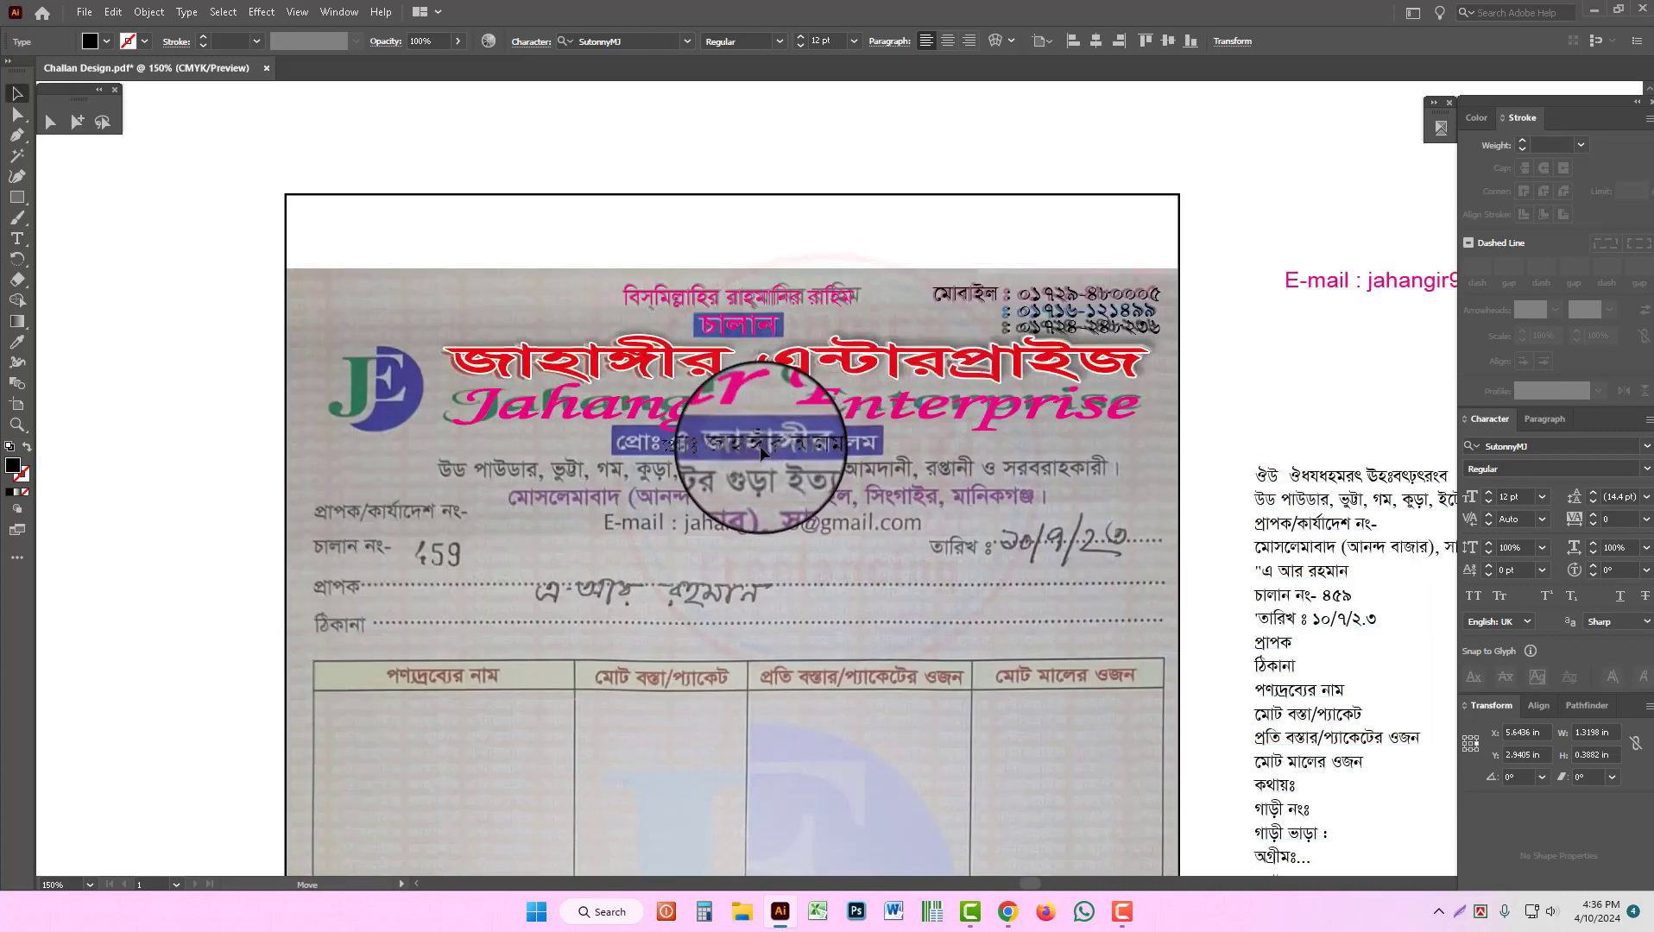
drag(854, 463, 852, 447)
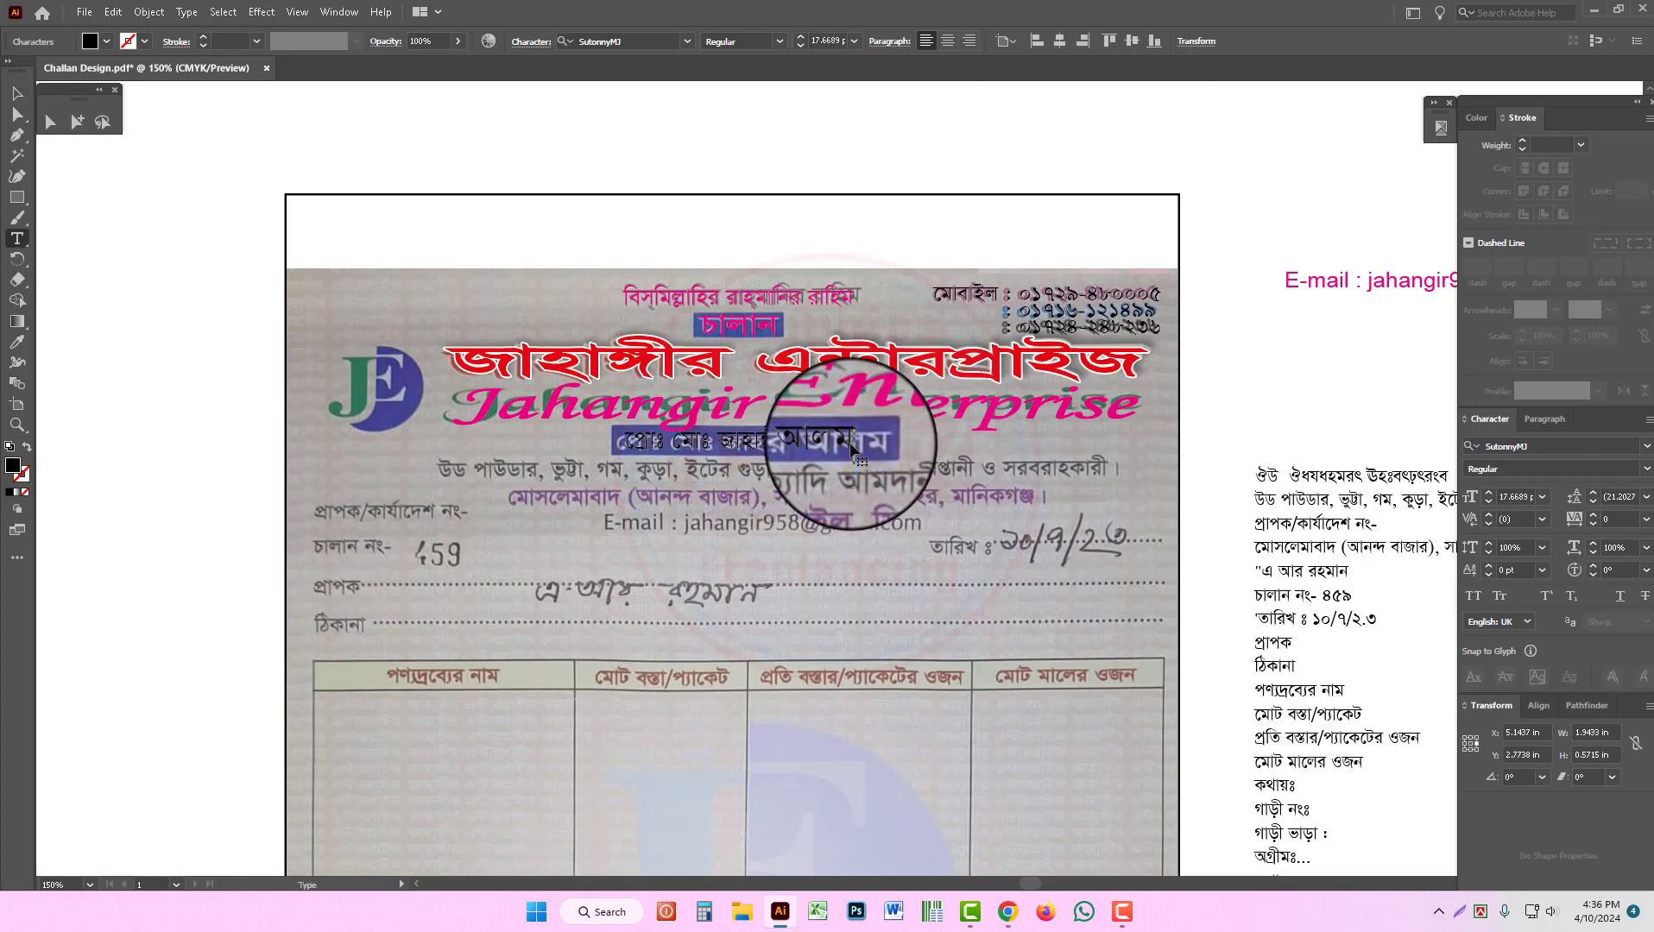
key(Escape)
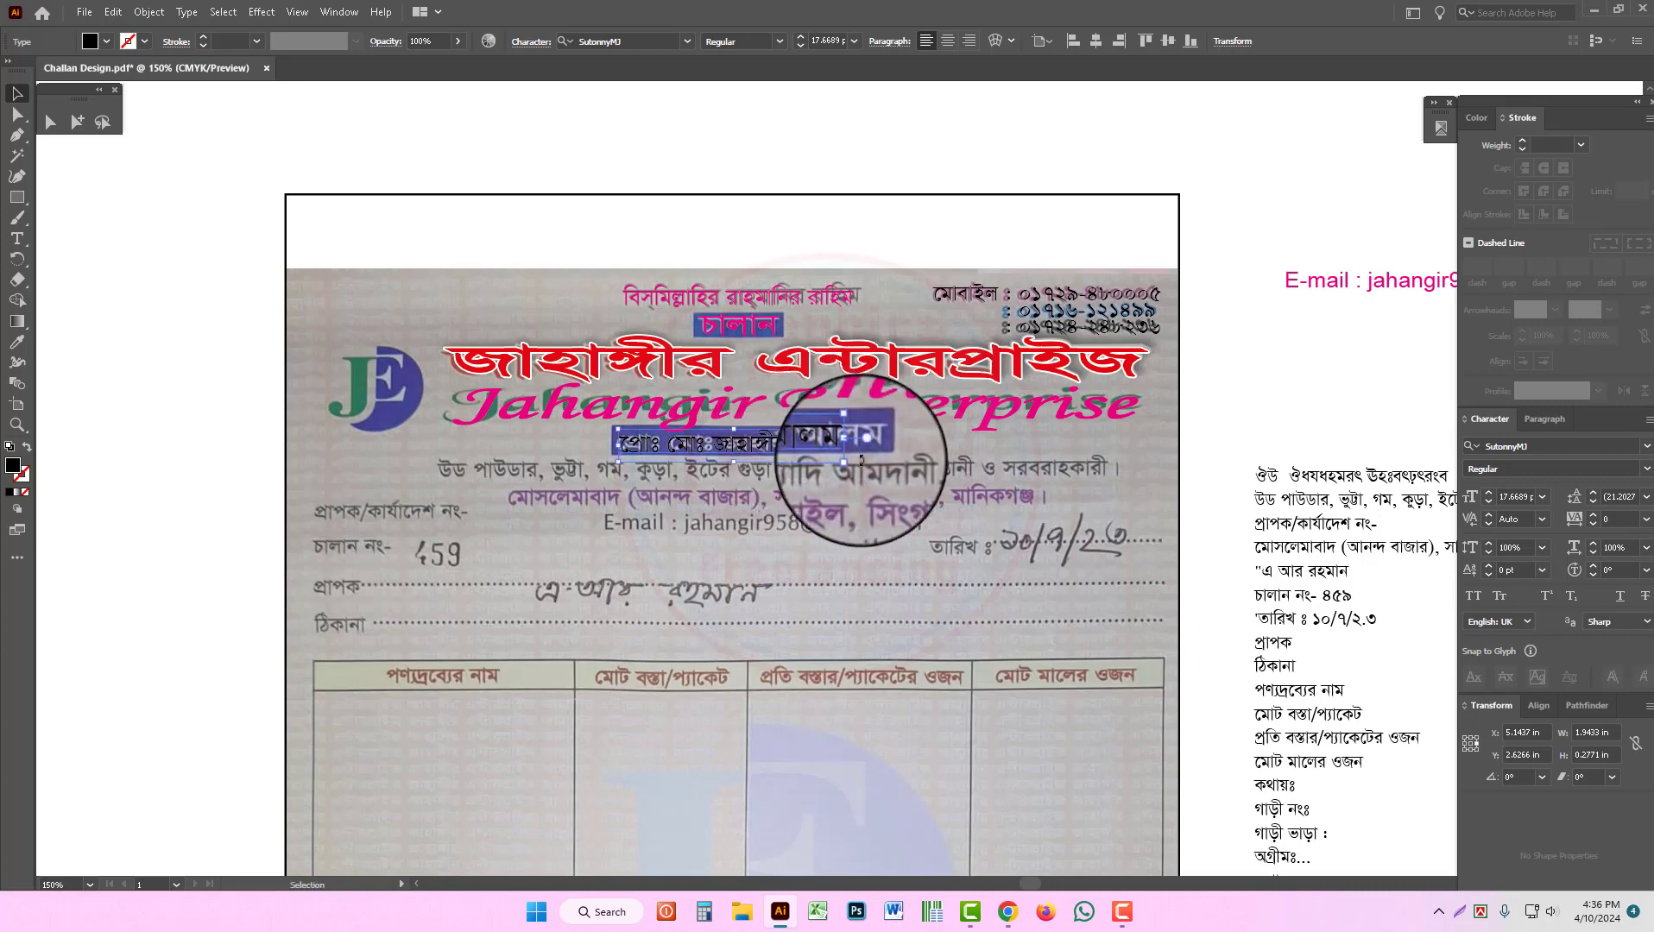
drag(852, 448, 941, 445)
click(944, 495)
key(ctrl+minus)
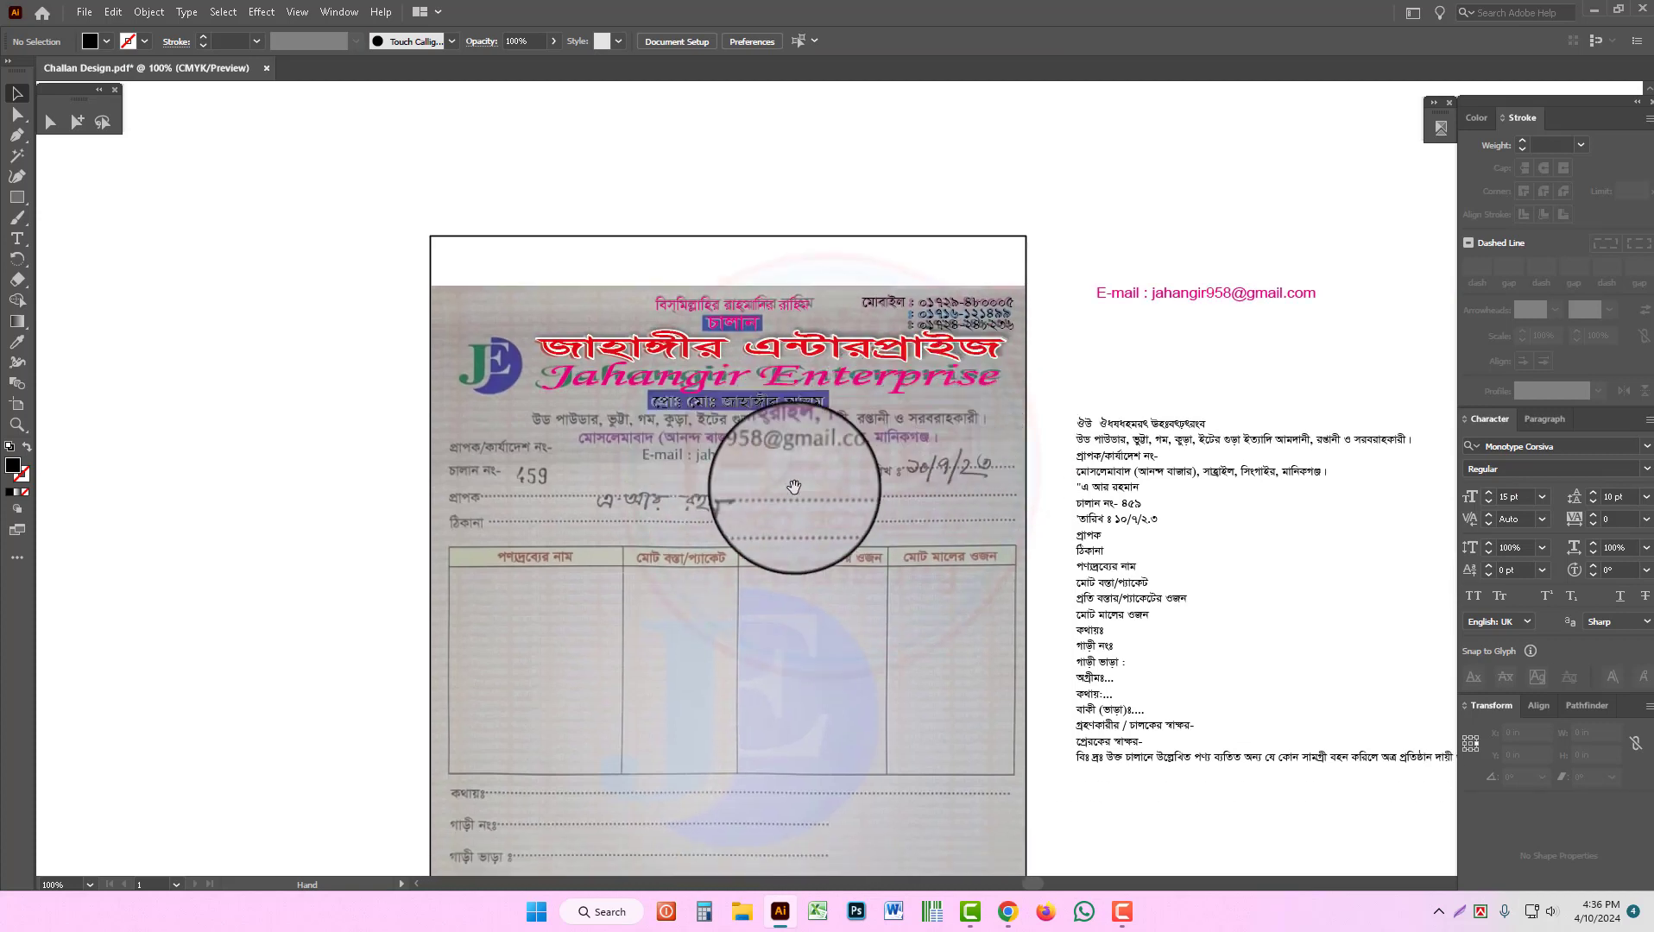
Step: Cut the business description line from the extracted text and place it over its printed counterpart below the blue band
double_click(1149, 442)
drag(1078, 442, 1431, 448)
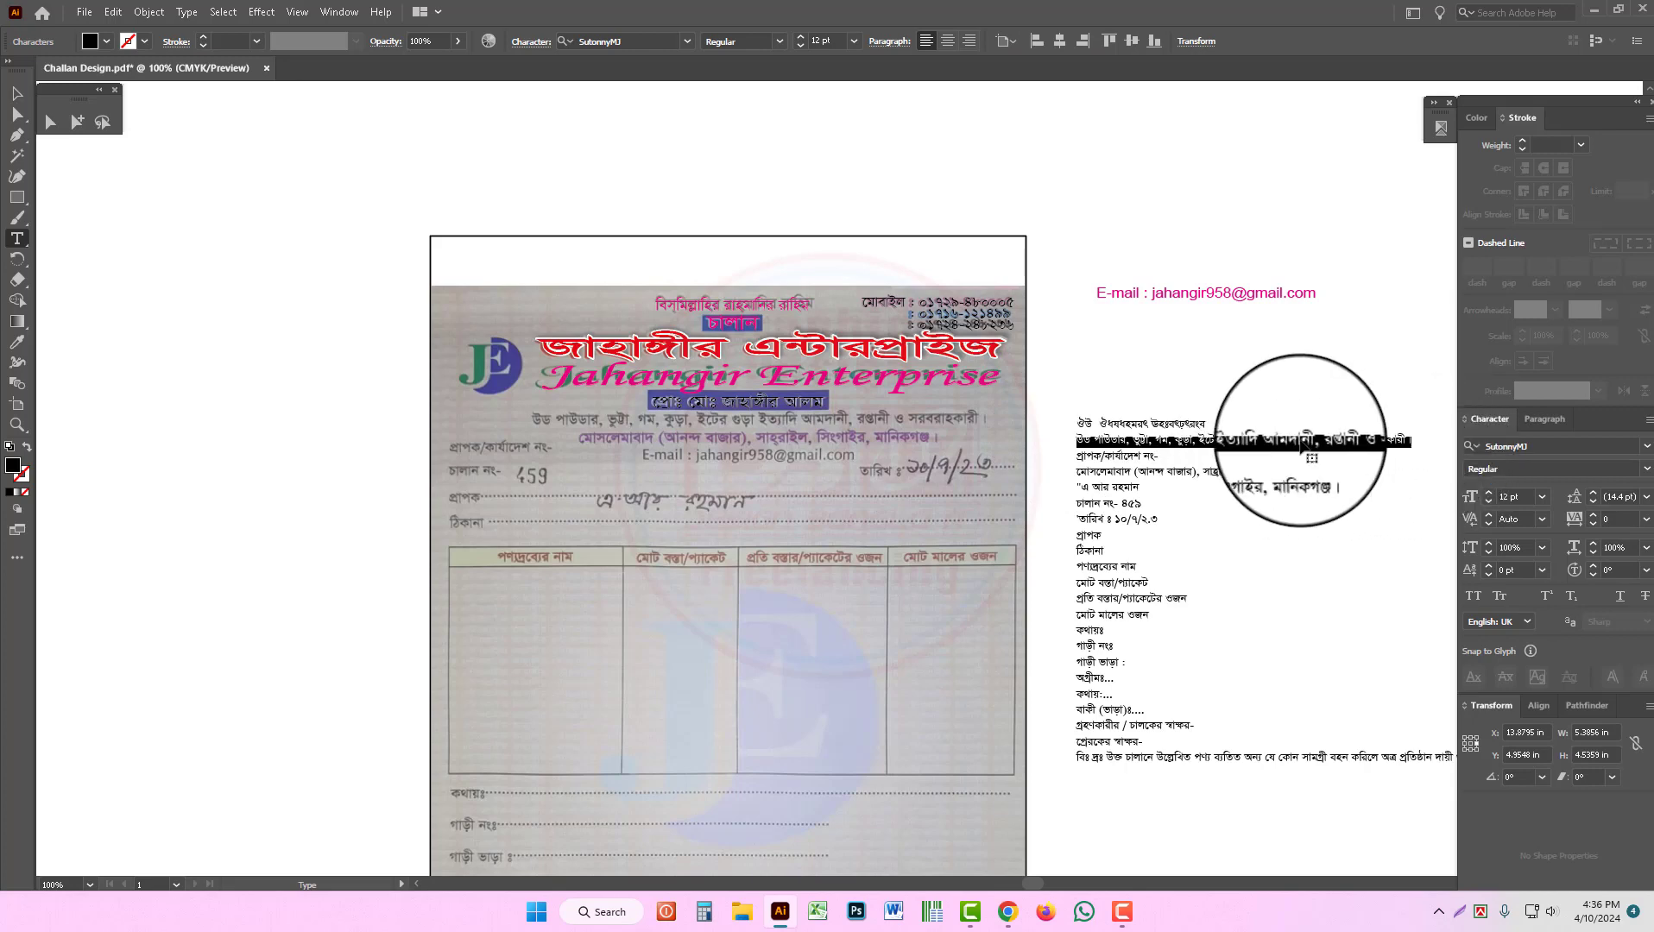
key(ctrl+x)
key(Escape)
ctrl+click(841, 447)
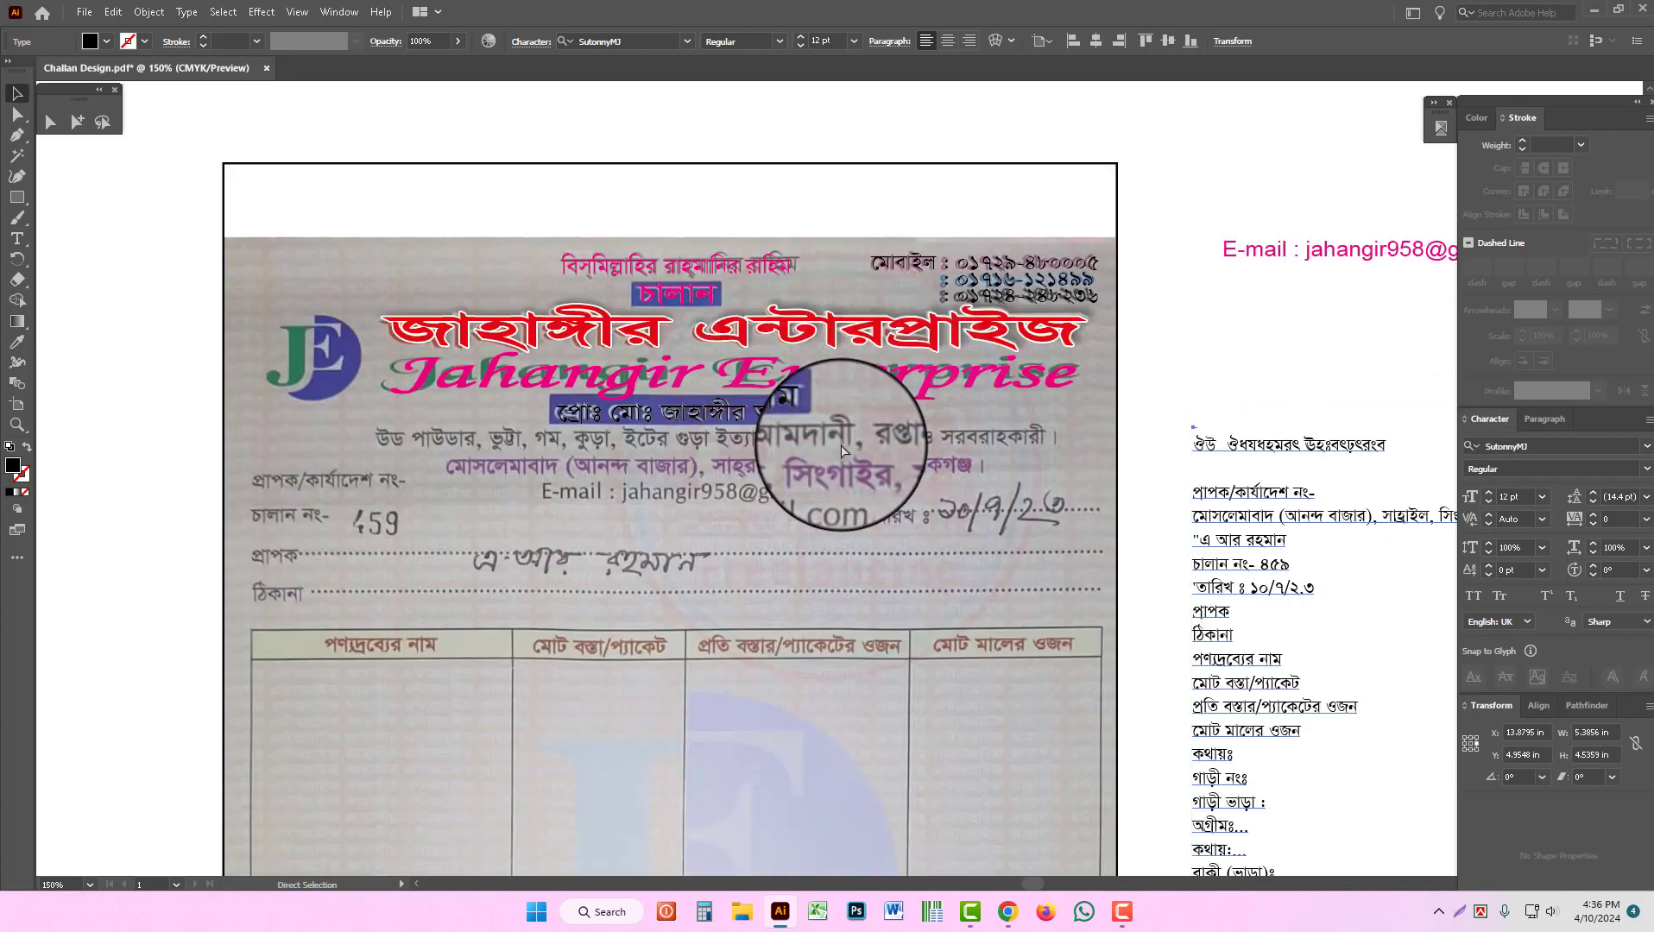
drag(842, 449, 608, 441)
Step: Color the business description line magenta (M 100, K 0), set it to 16 pt and stretch it to the printed width
click(1479, 124)
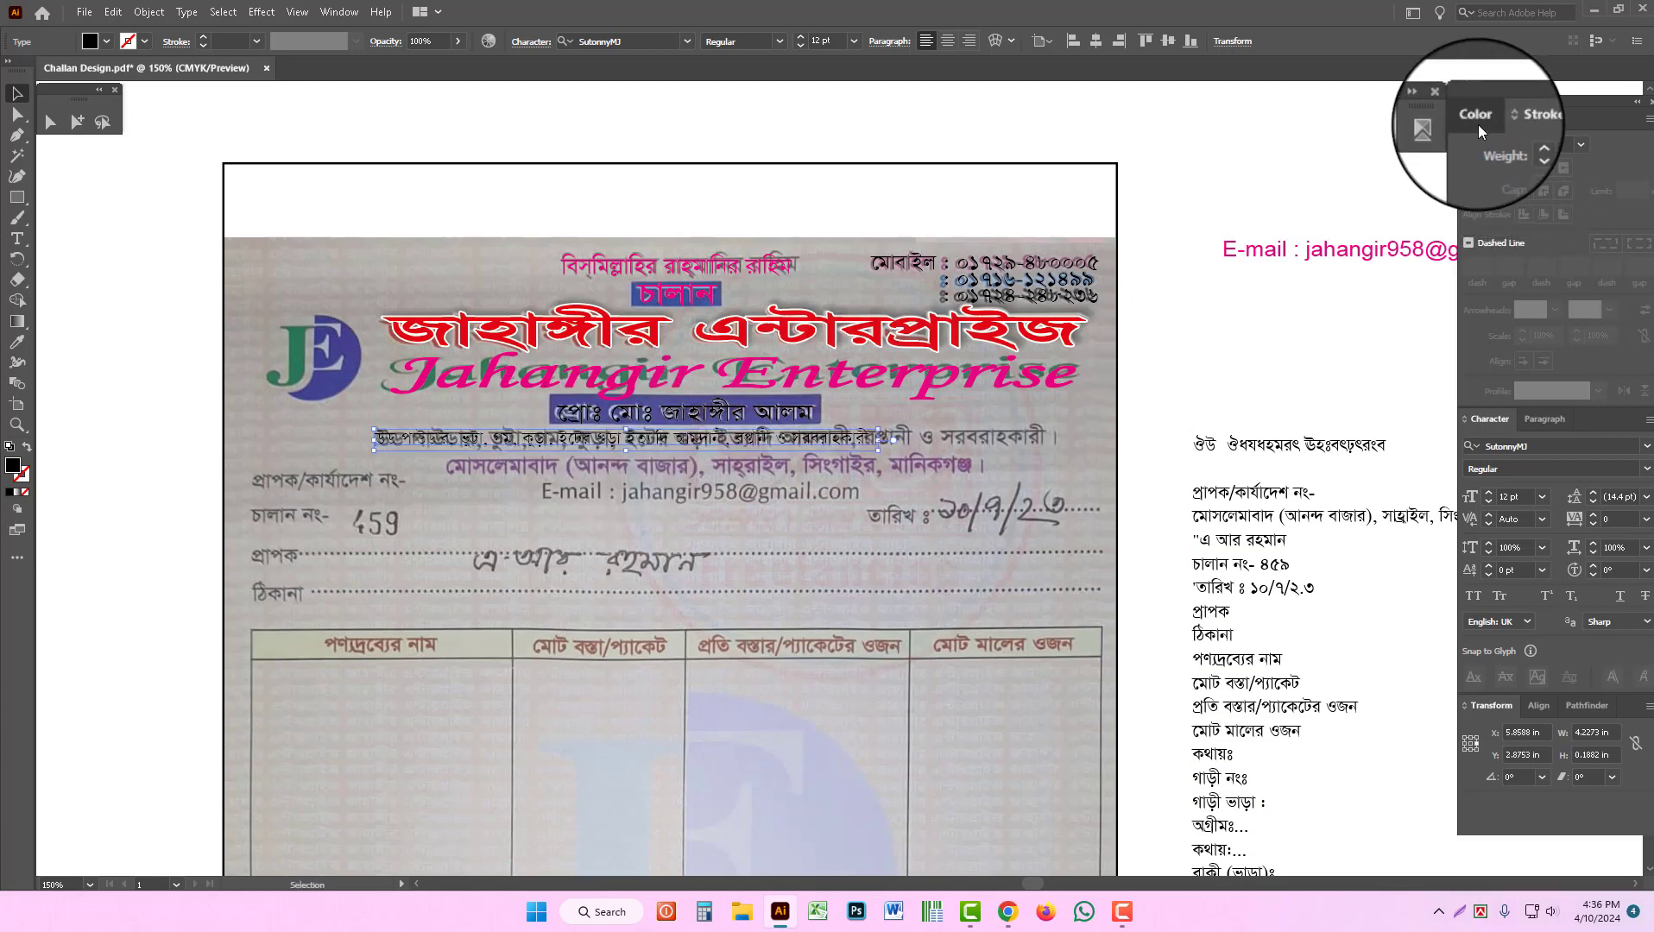
click(1605, 171)
drag(1611, 213, 1470, 214)
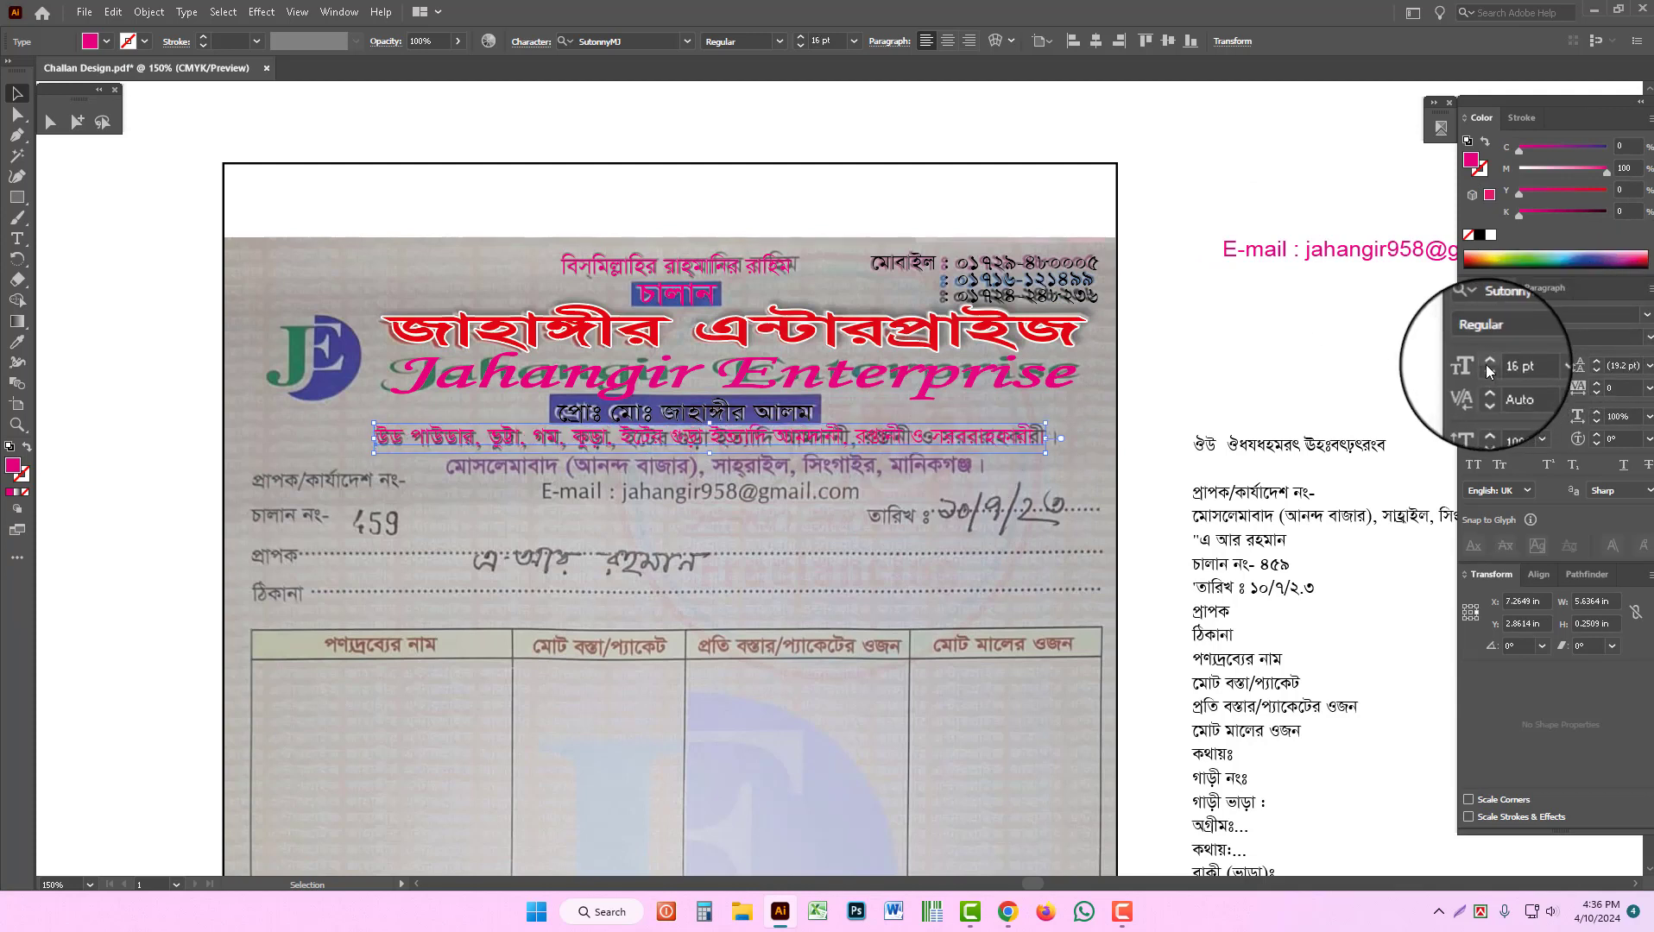
drag(1049, 440, 1060, 442)
click(1207, 446)
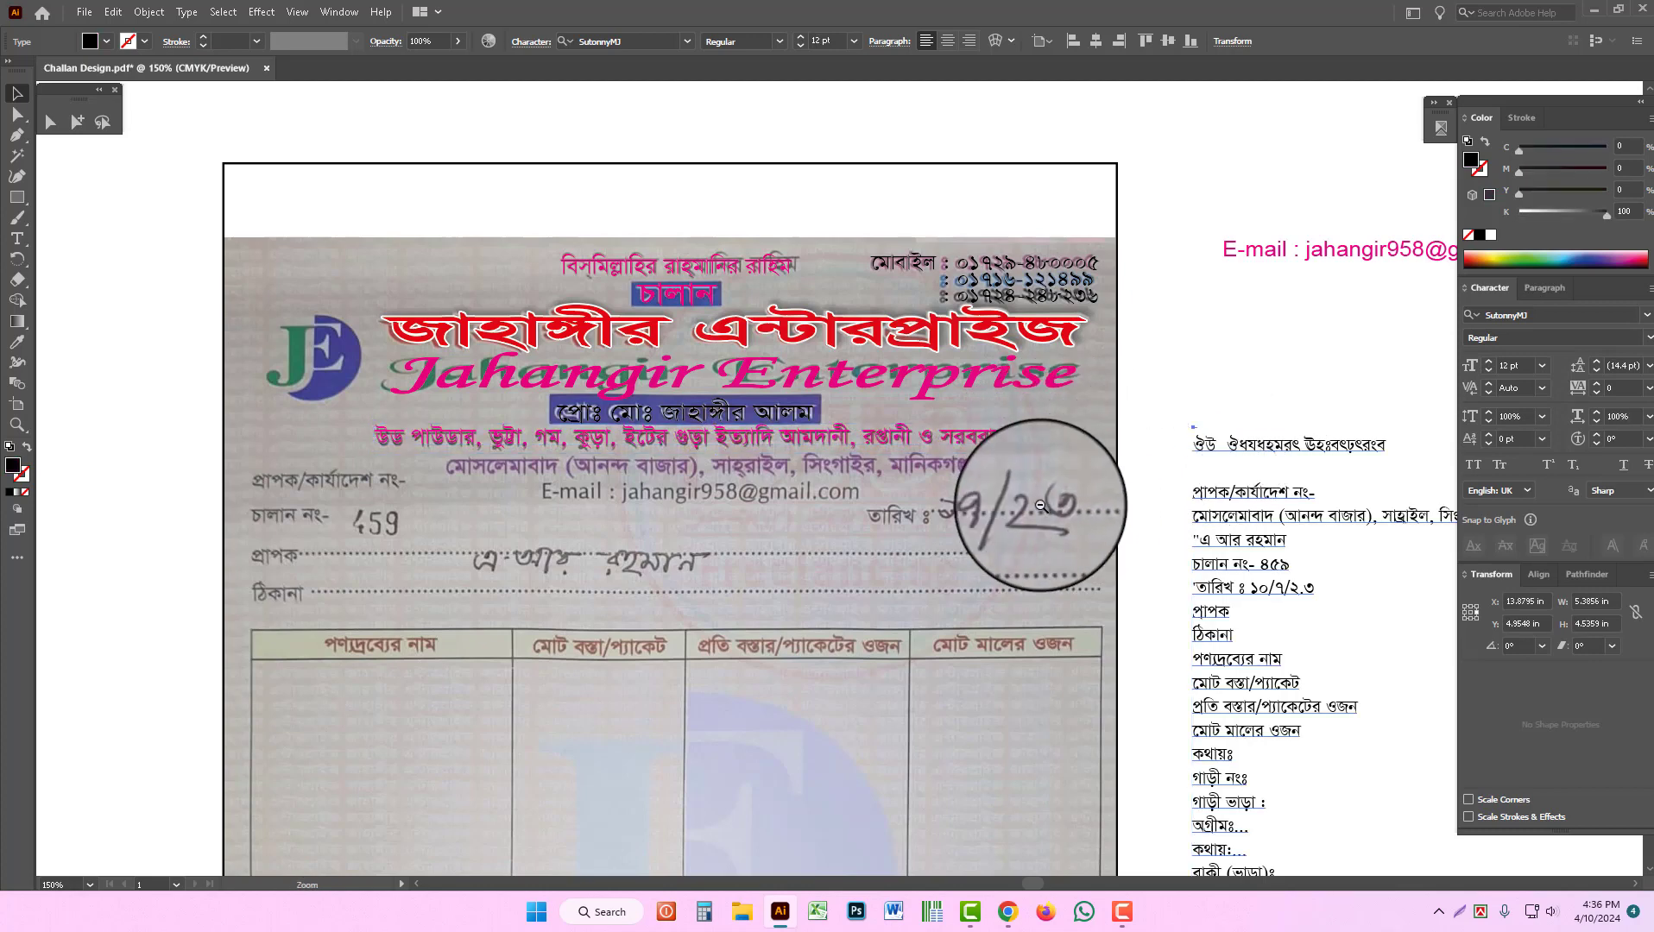
Step: Cut the address line from the extracted text and paste it near the printed address below the business description
ctrl+alt+click(1039, 506)
drag(1059, 521, 1162, 508)
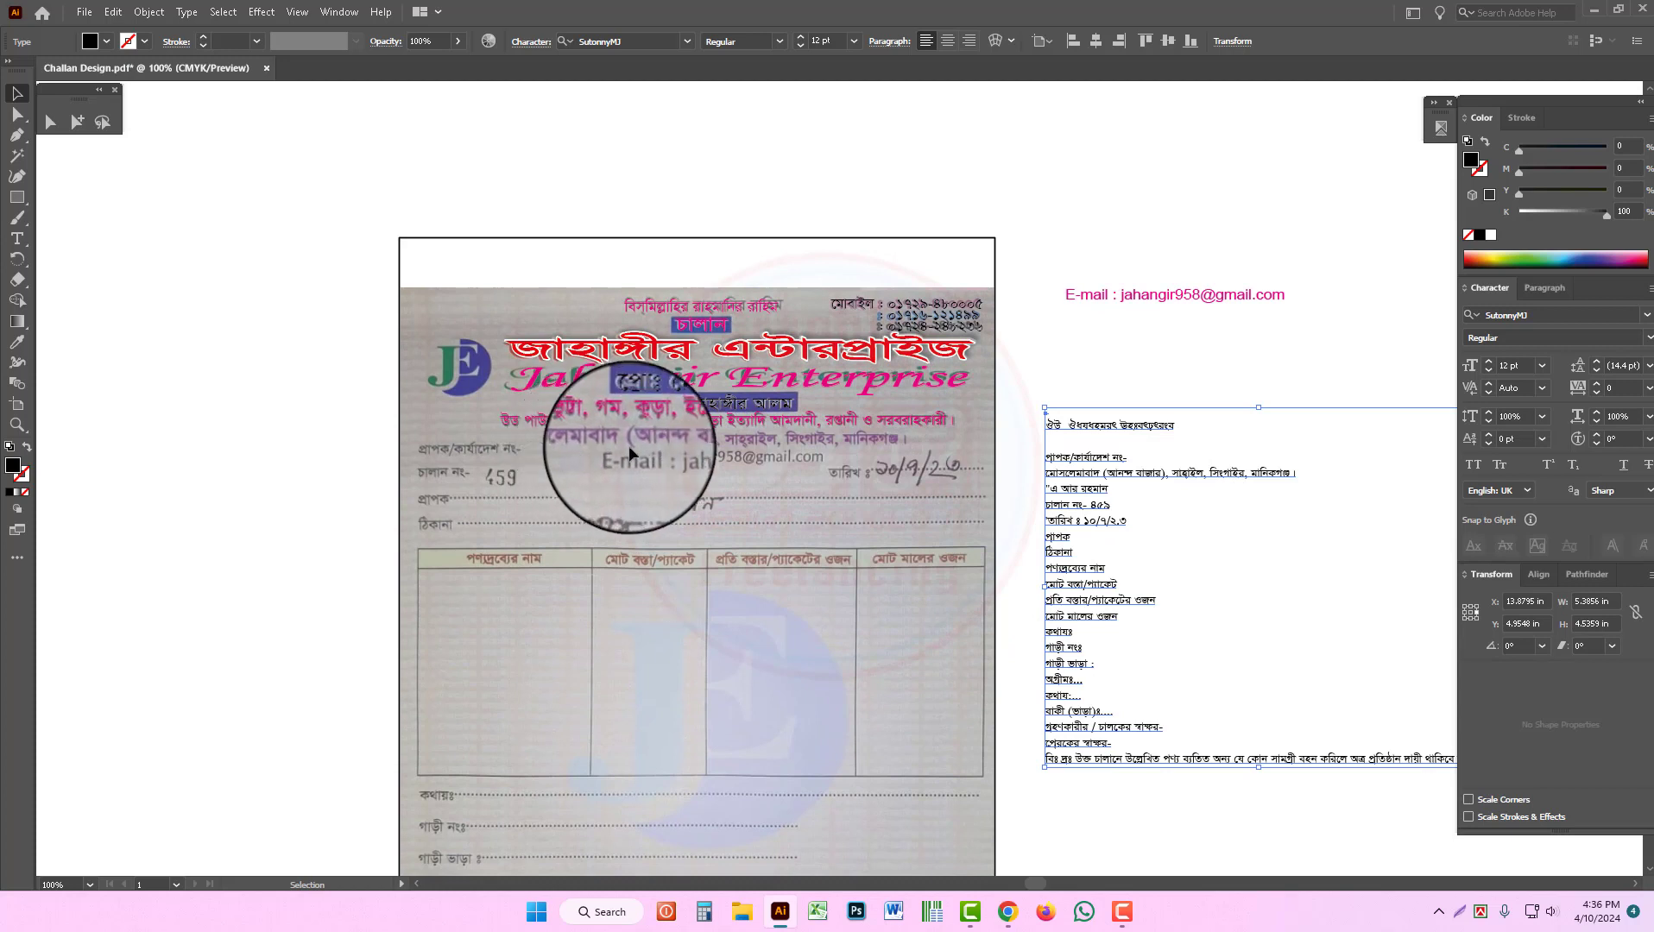
triple_click(1125, 479)
key(ctrl+x)
key(Escape)
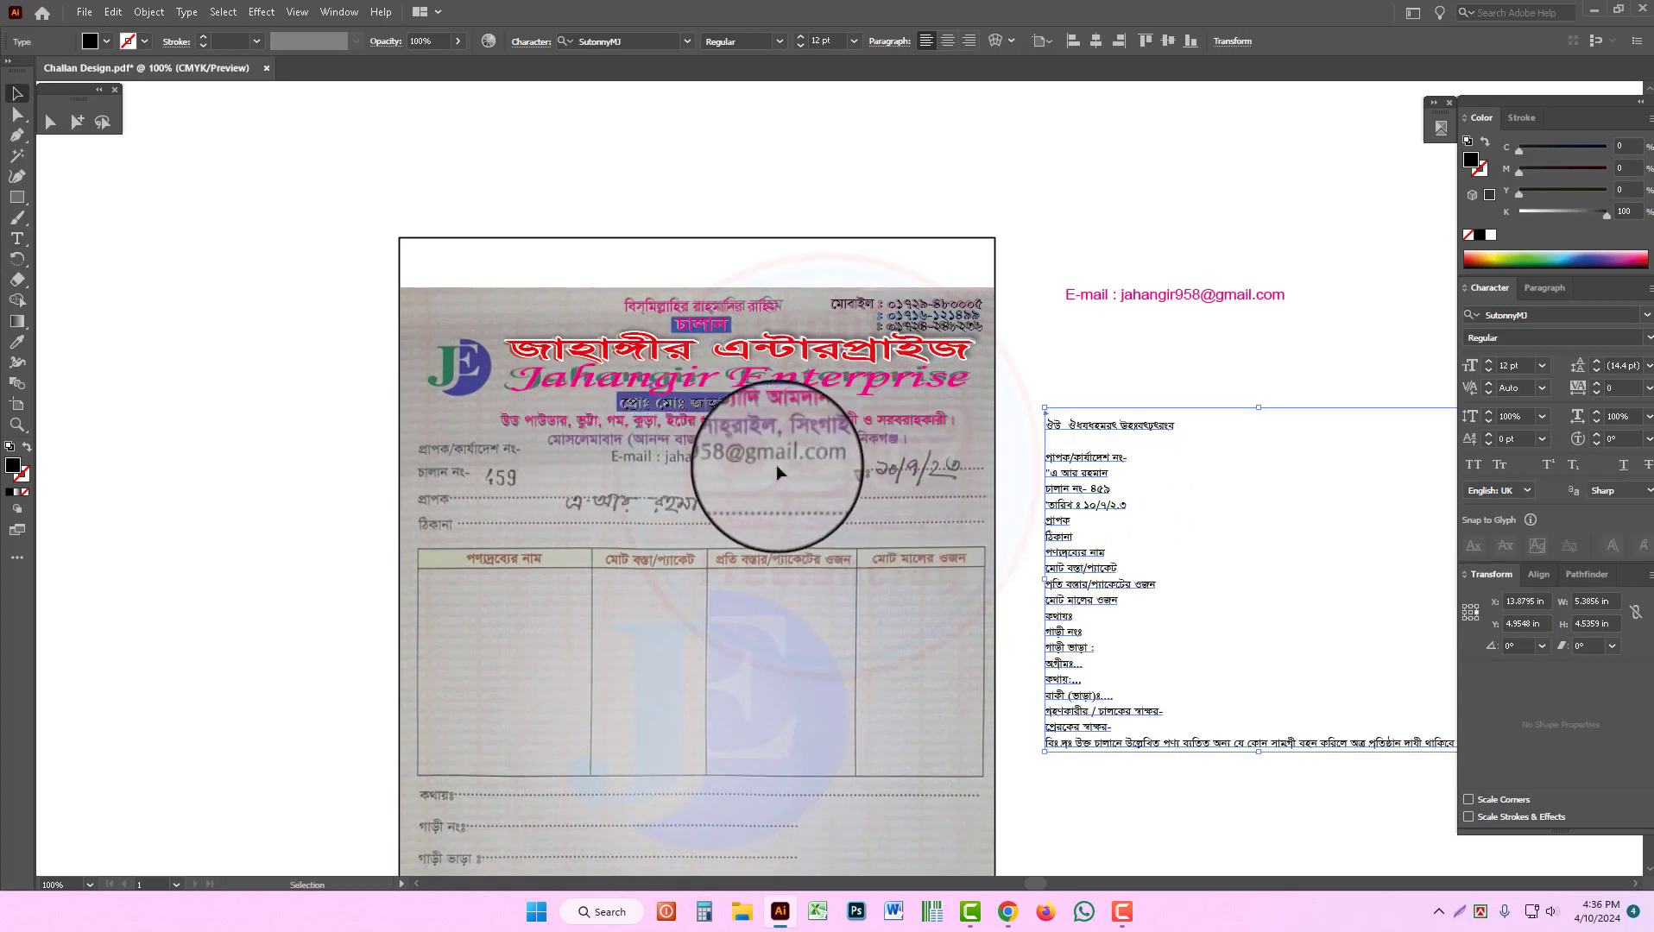
key(ctrl+v)
drag(800, 481, 702, 456)
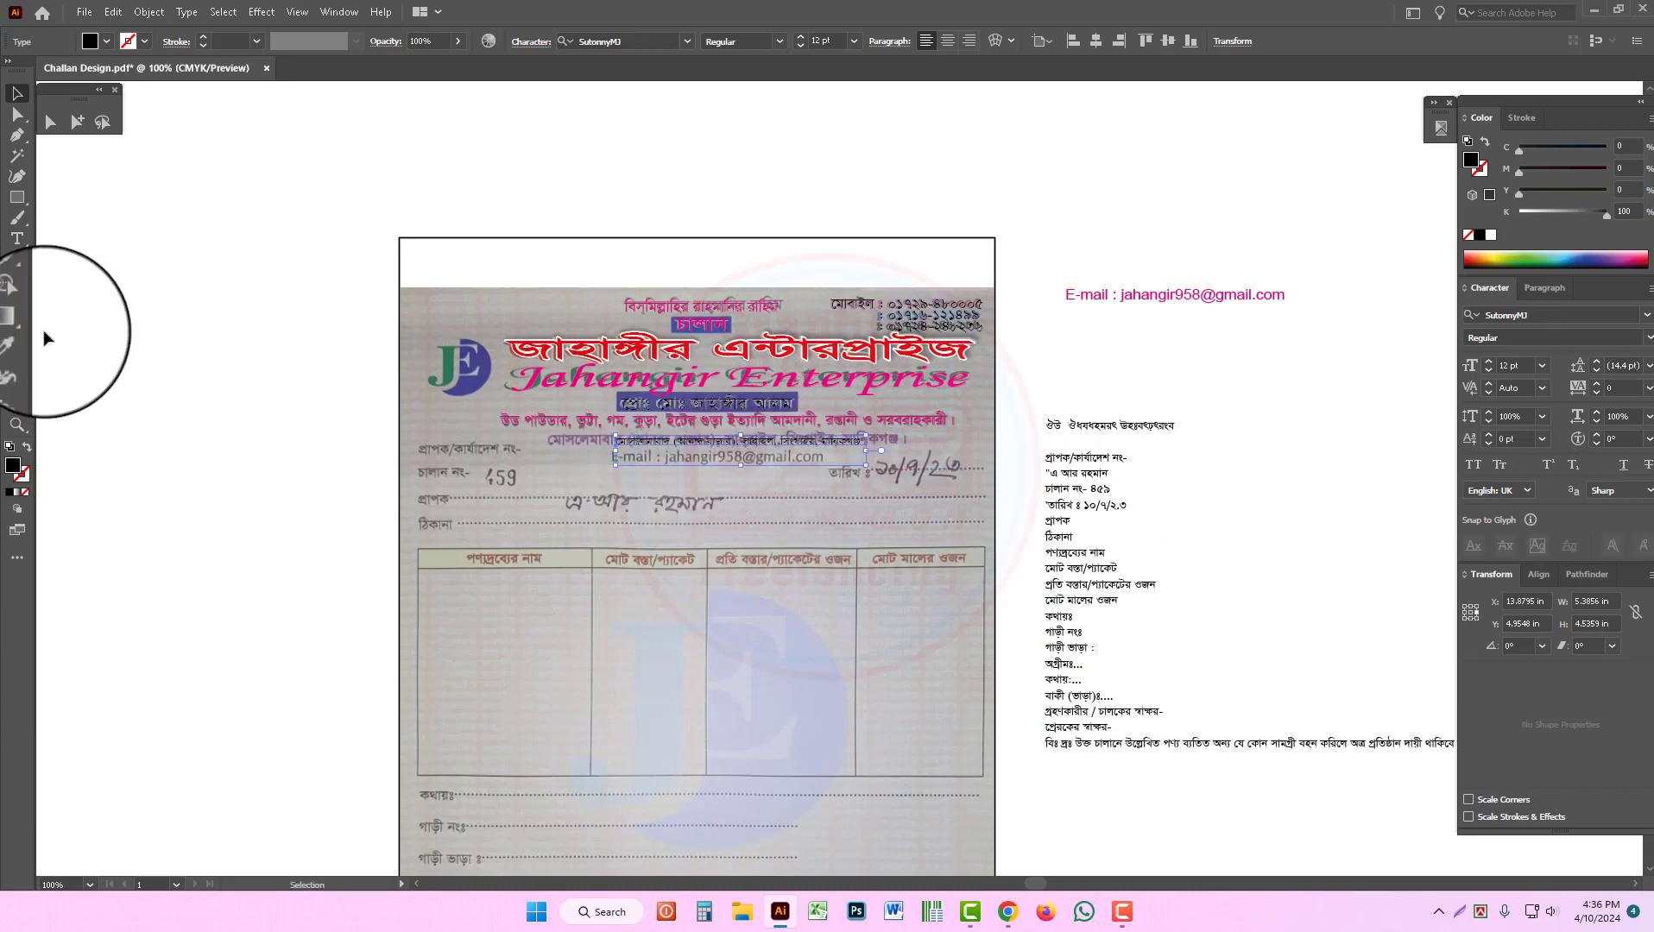
Step: Copy the business description's 16 pt magenta formatting to the address line, then align and stretch it over the printed address
click(16, 343)
click(604, 420)
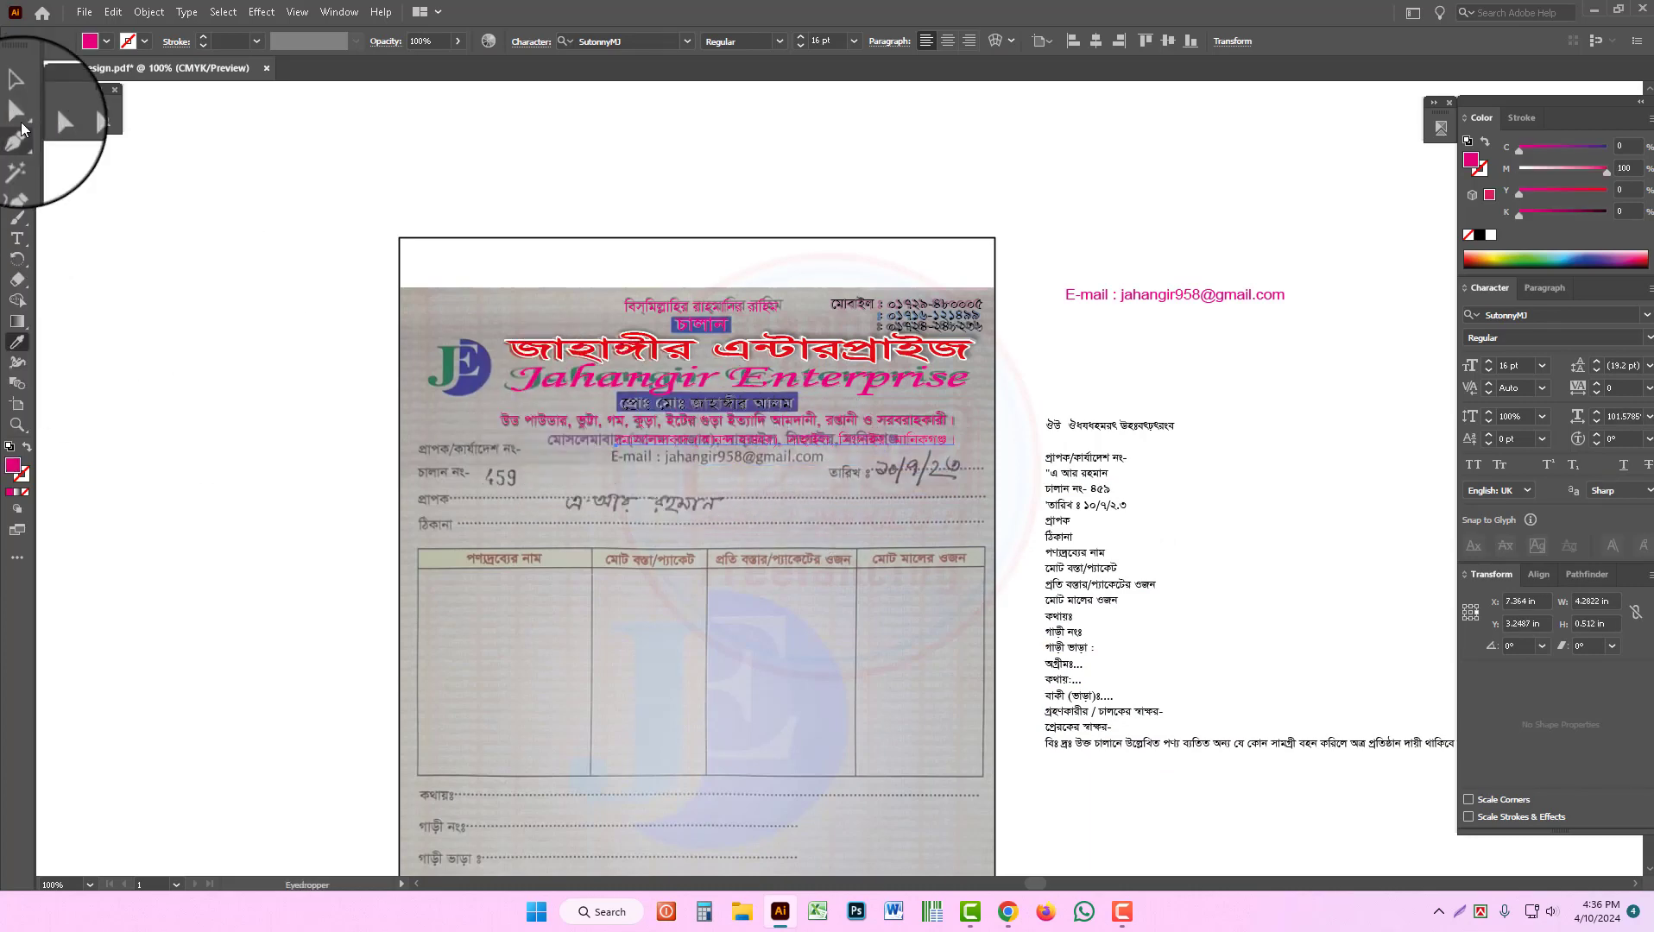
drag(810, 432, 991, 520)
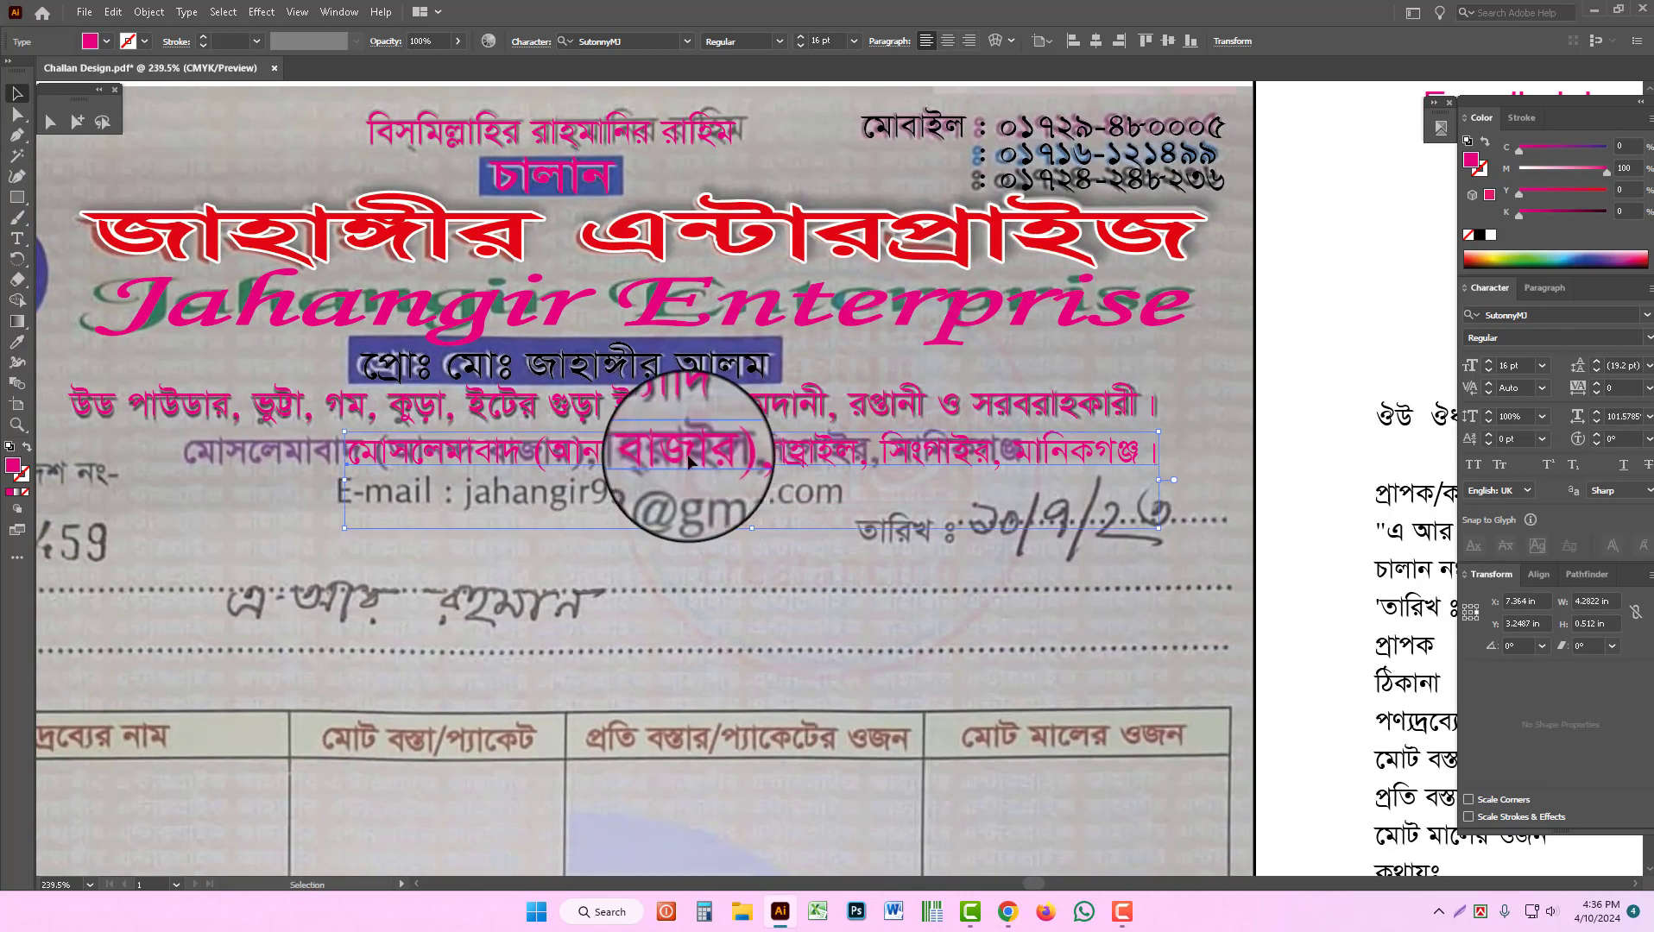
drag(669, 457, 508, 453)
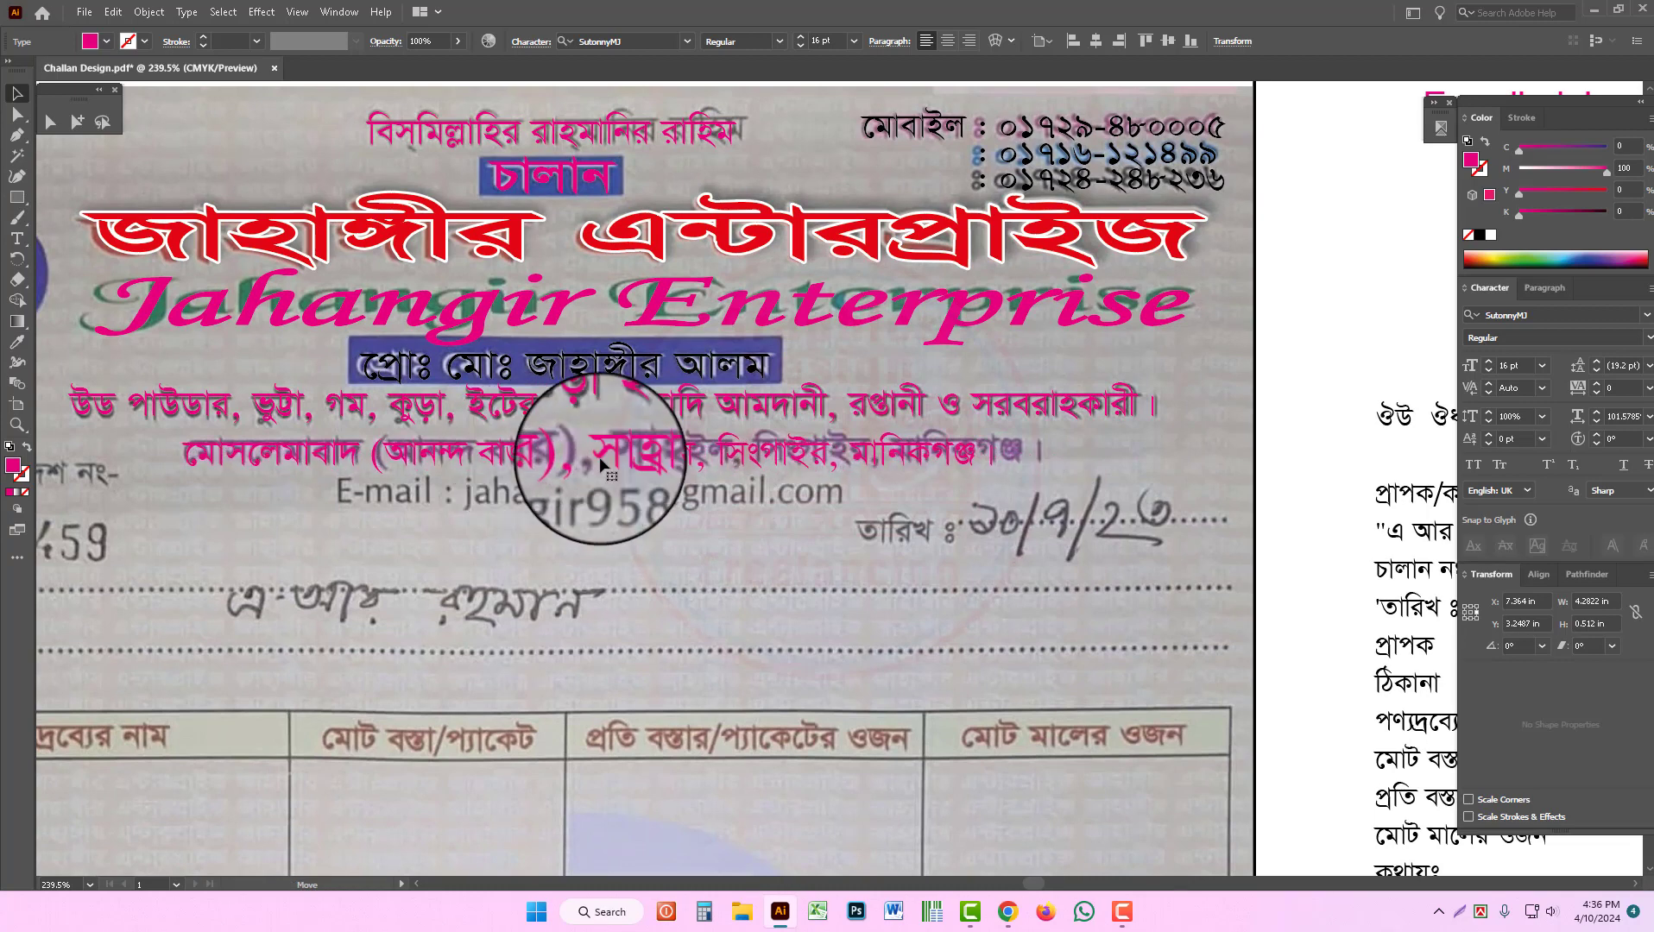
drag(976, 486, 1049, 480)
double_click(1041, 456)
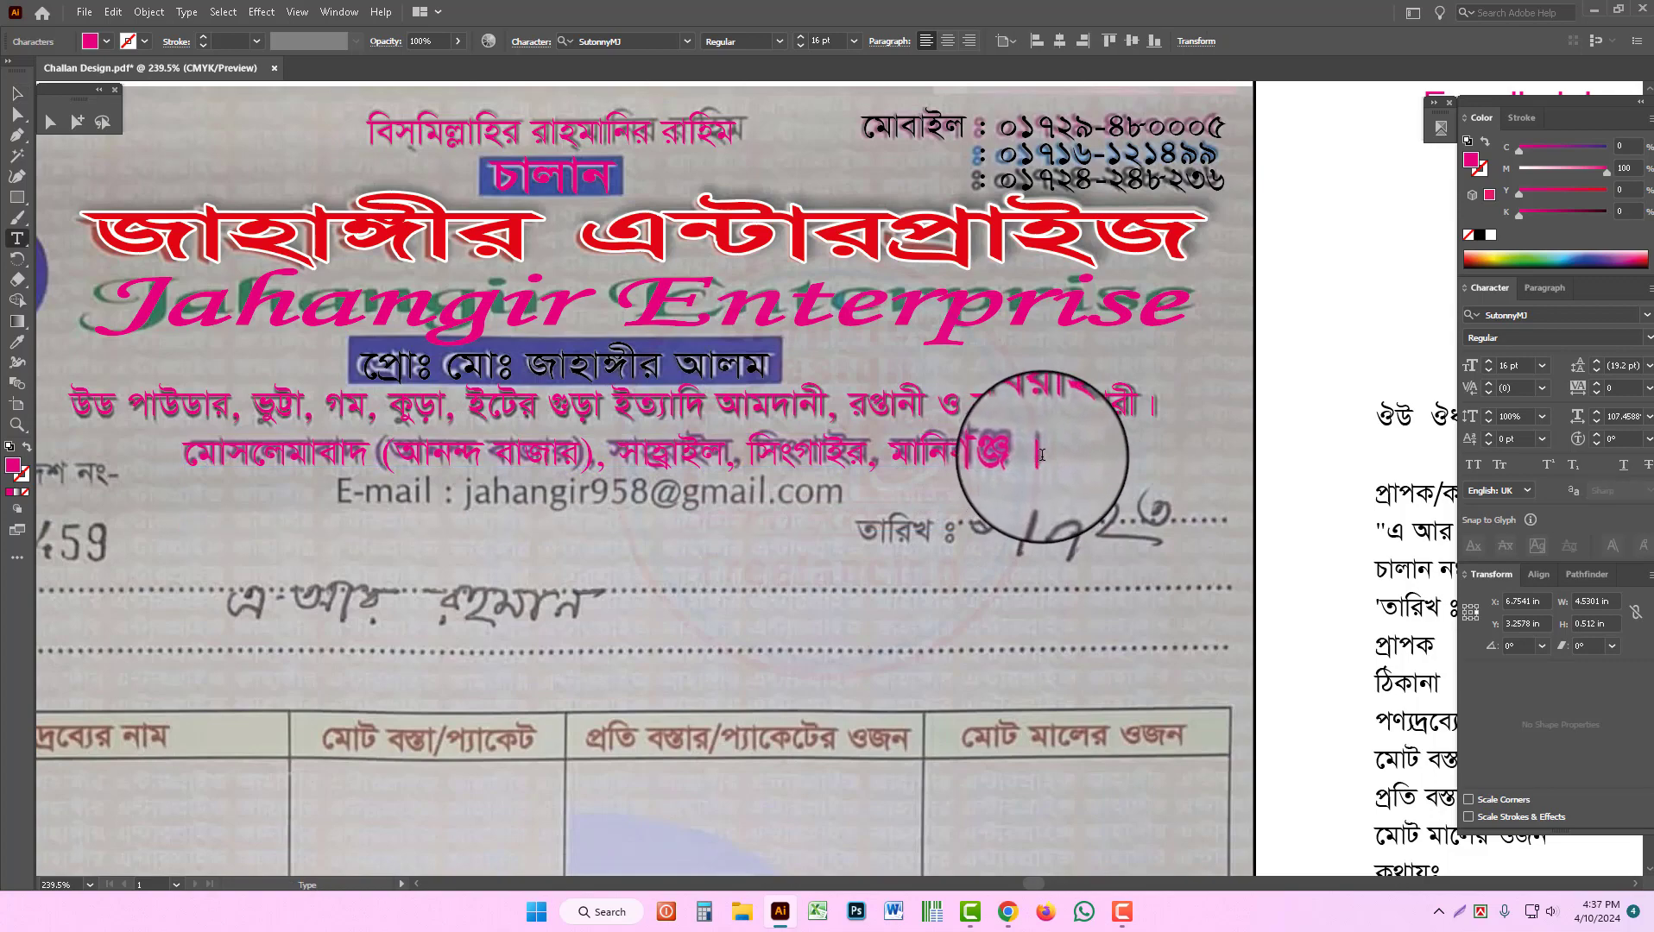
key(Escape)
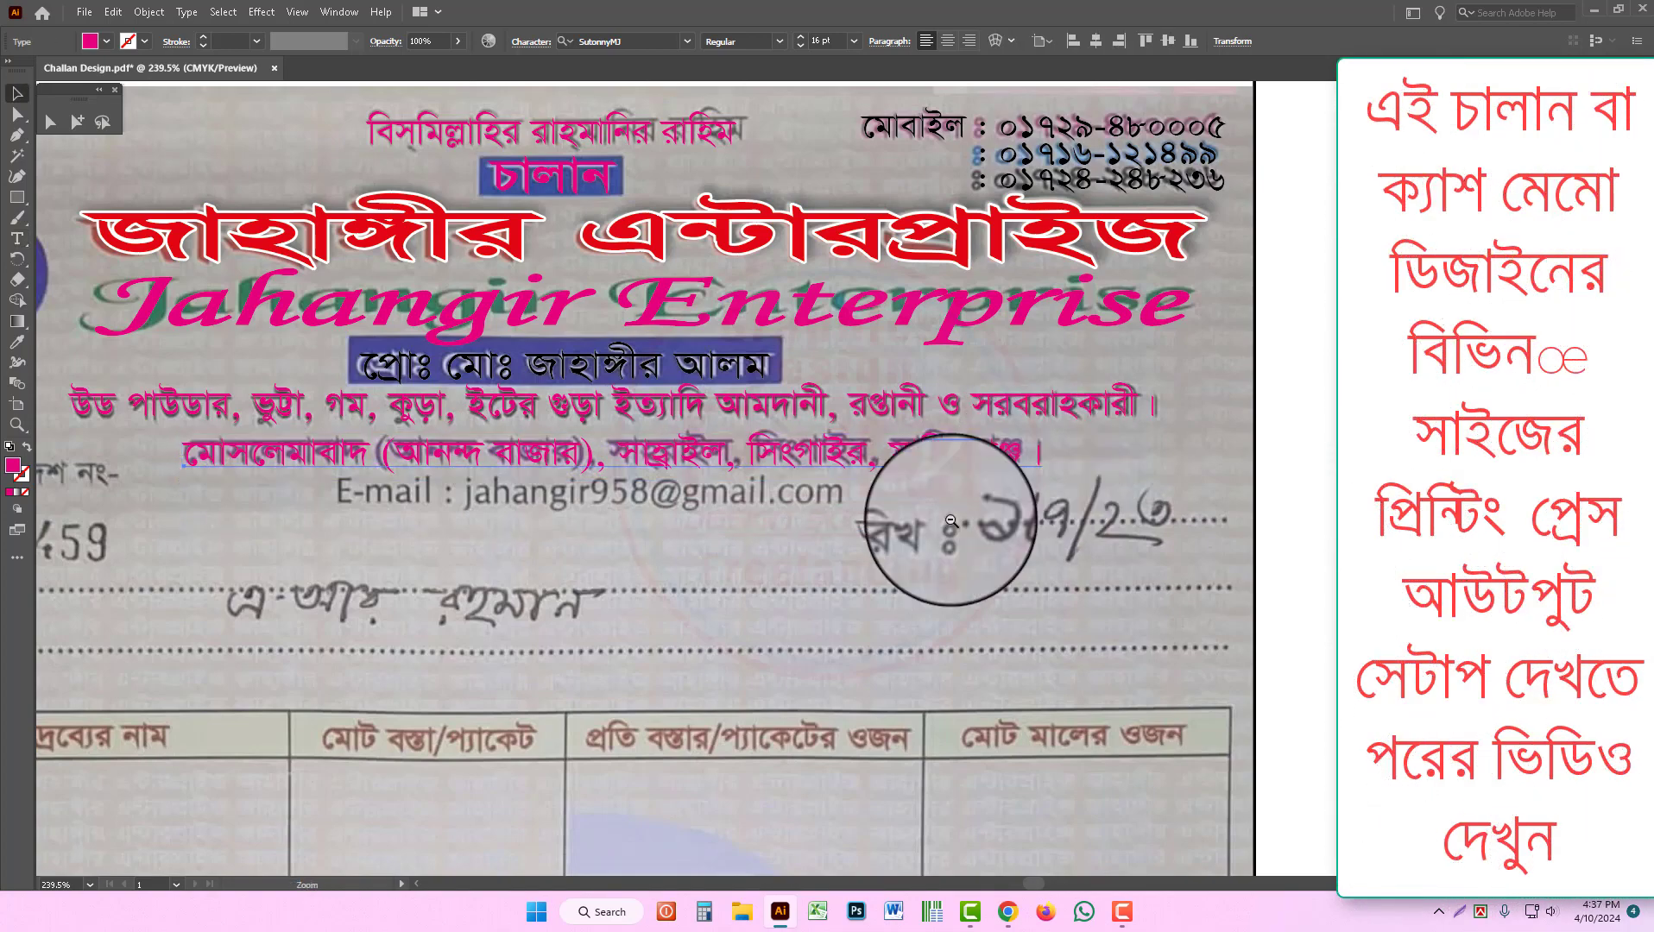
Step: Move the magenta e-mail line over the printed e-mail below the address and set it to 13 pt
ctrl+alt+click(944, 518)
ctrl+alt+click(806, 450)
drag(894, 515, 1001, 466)
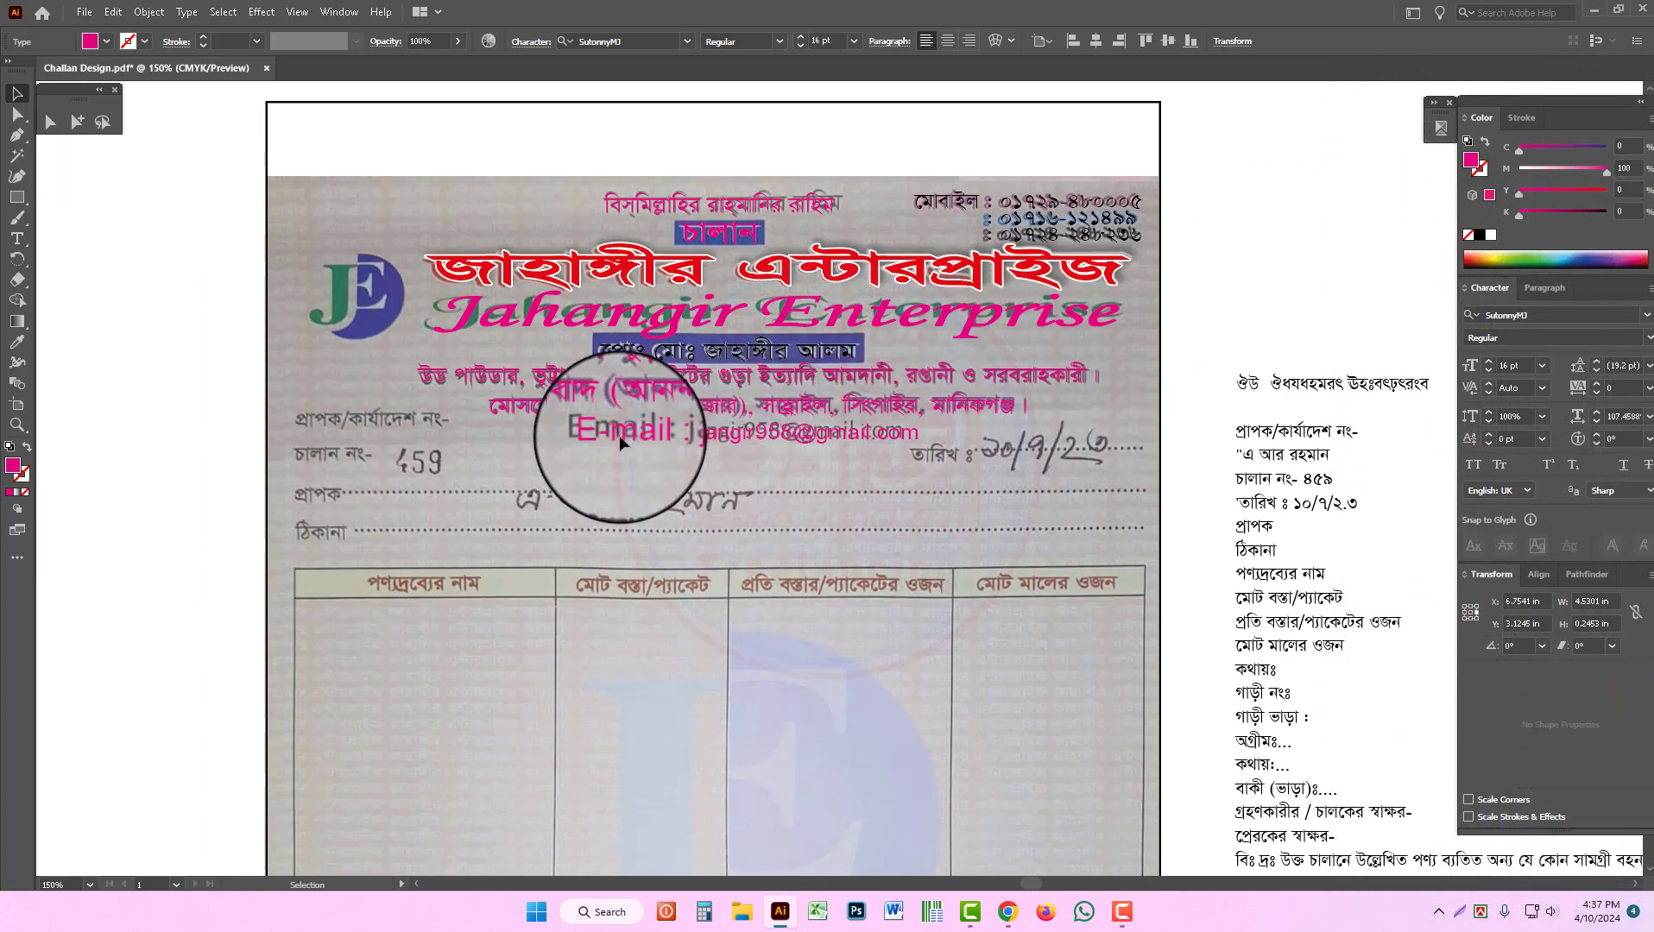
click(618, 440)
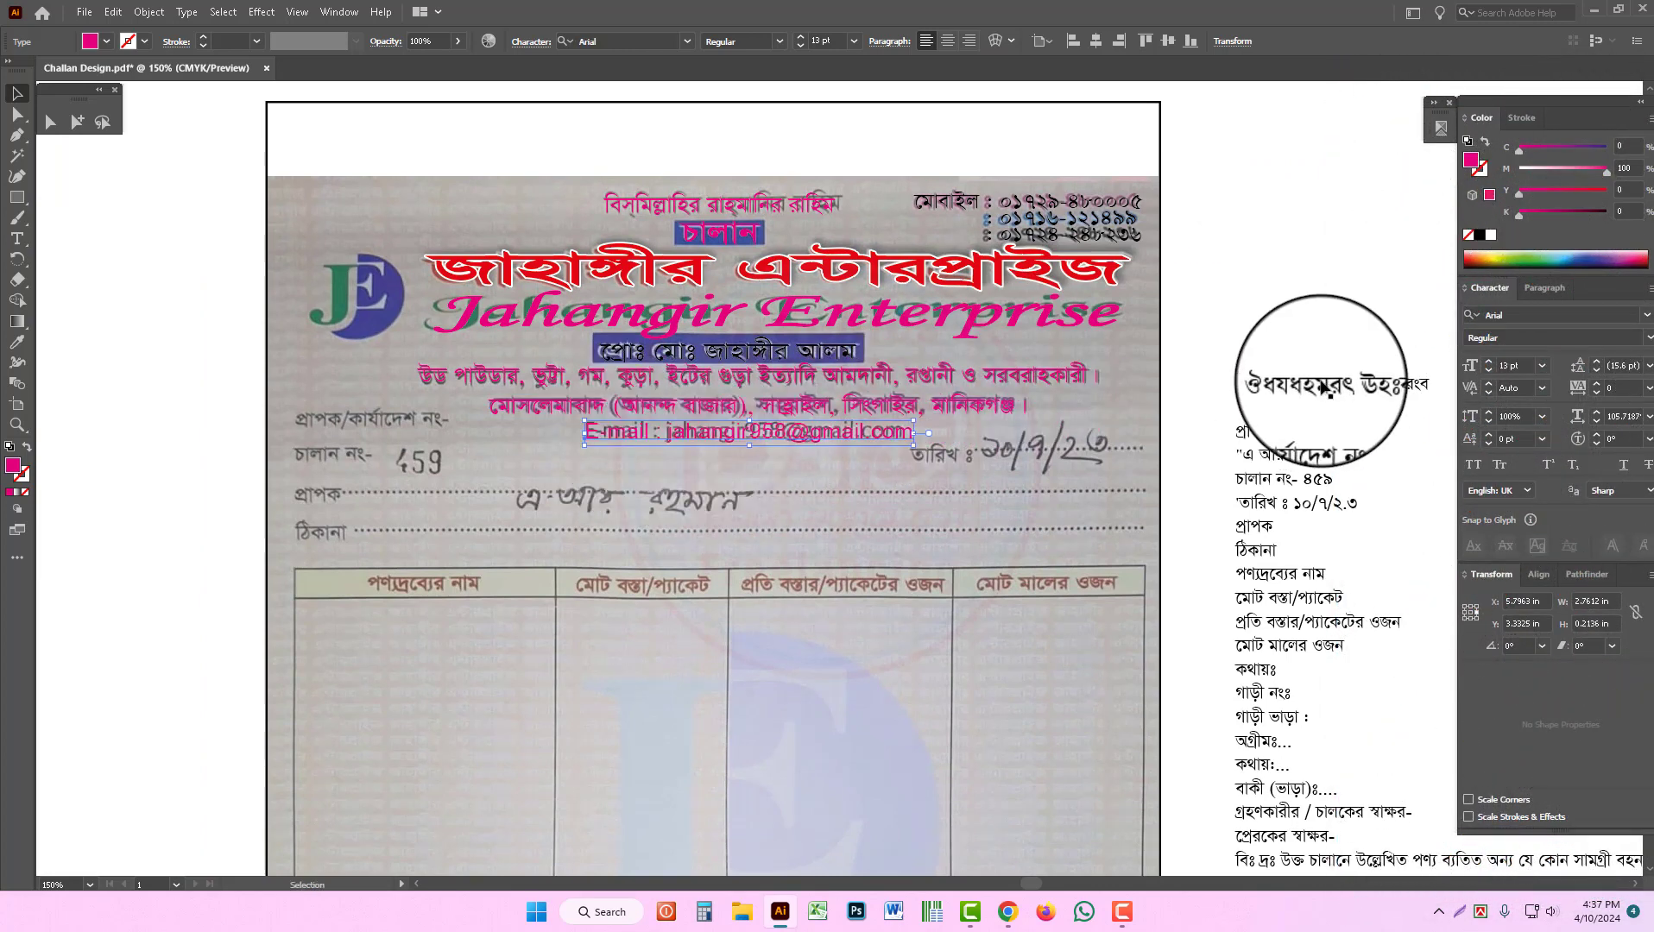
Step: Cut the "প্রাপক/কার্যাদেশ নং-" line from the extracted text and paste it over the matching printed label below the logo
ctrl+alt+click(980, 501)
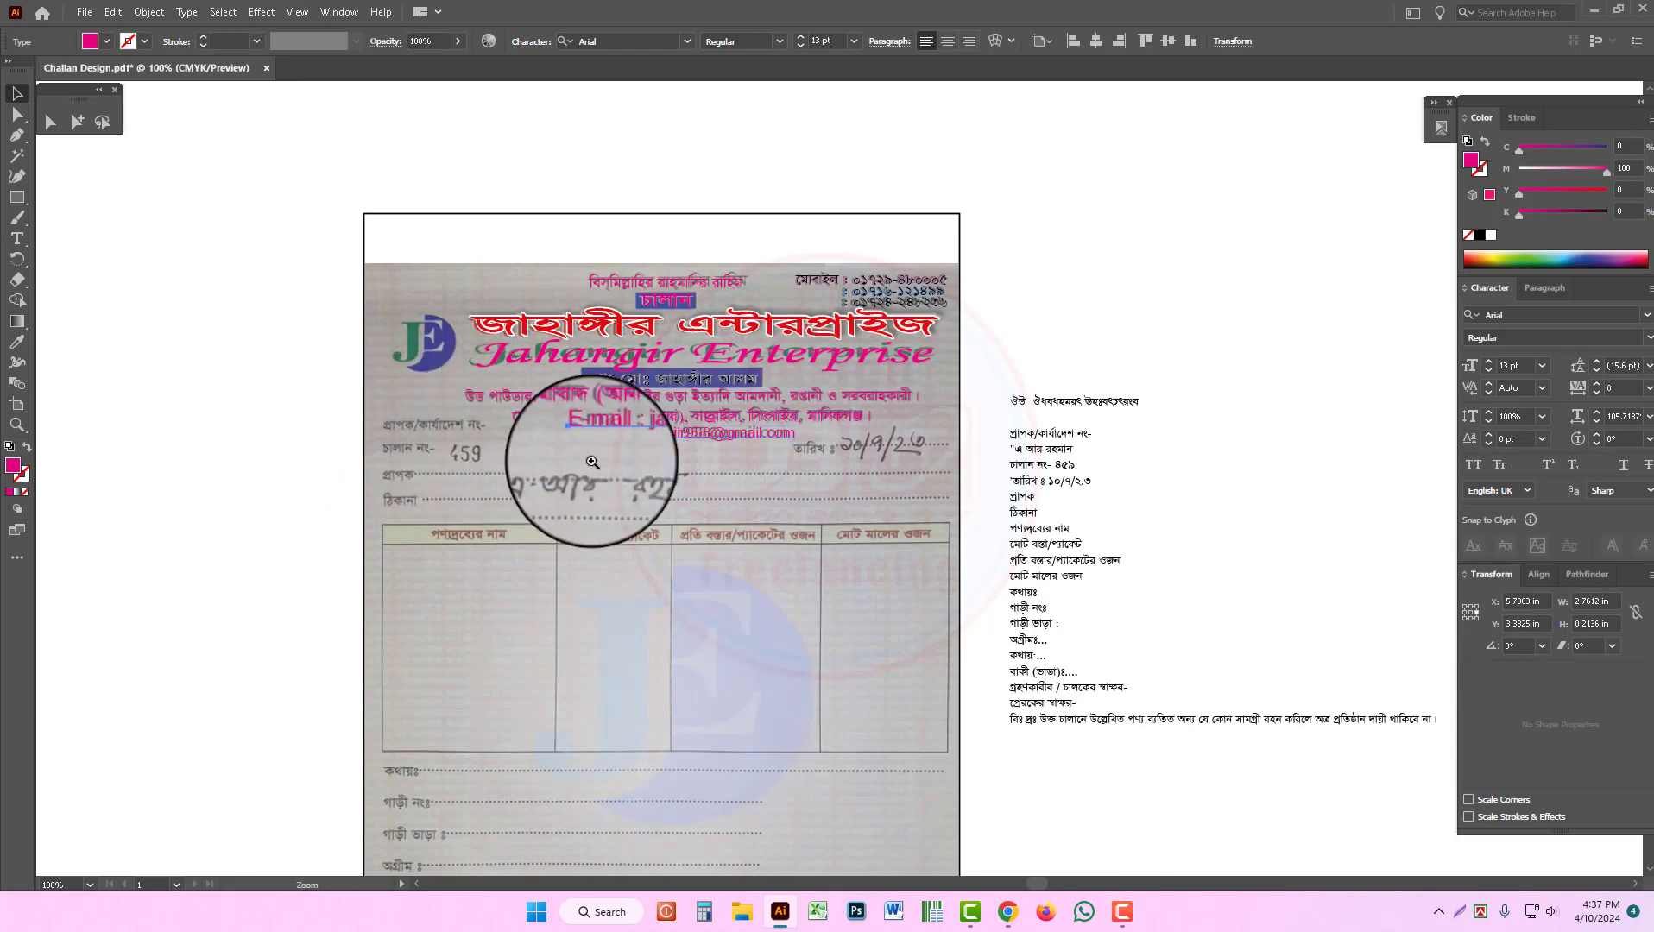
drag(573, 442, 620, 486)
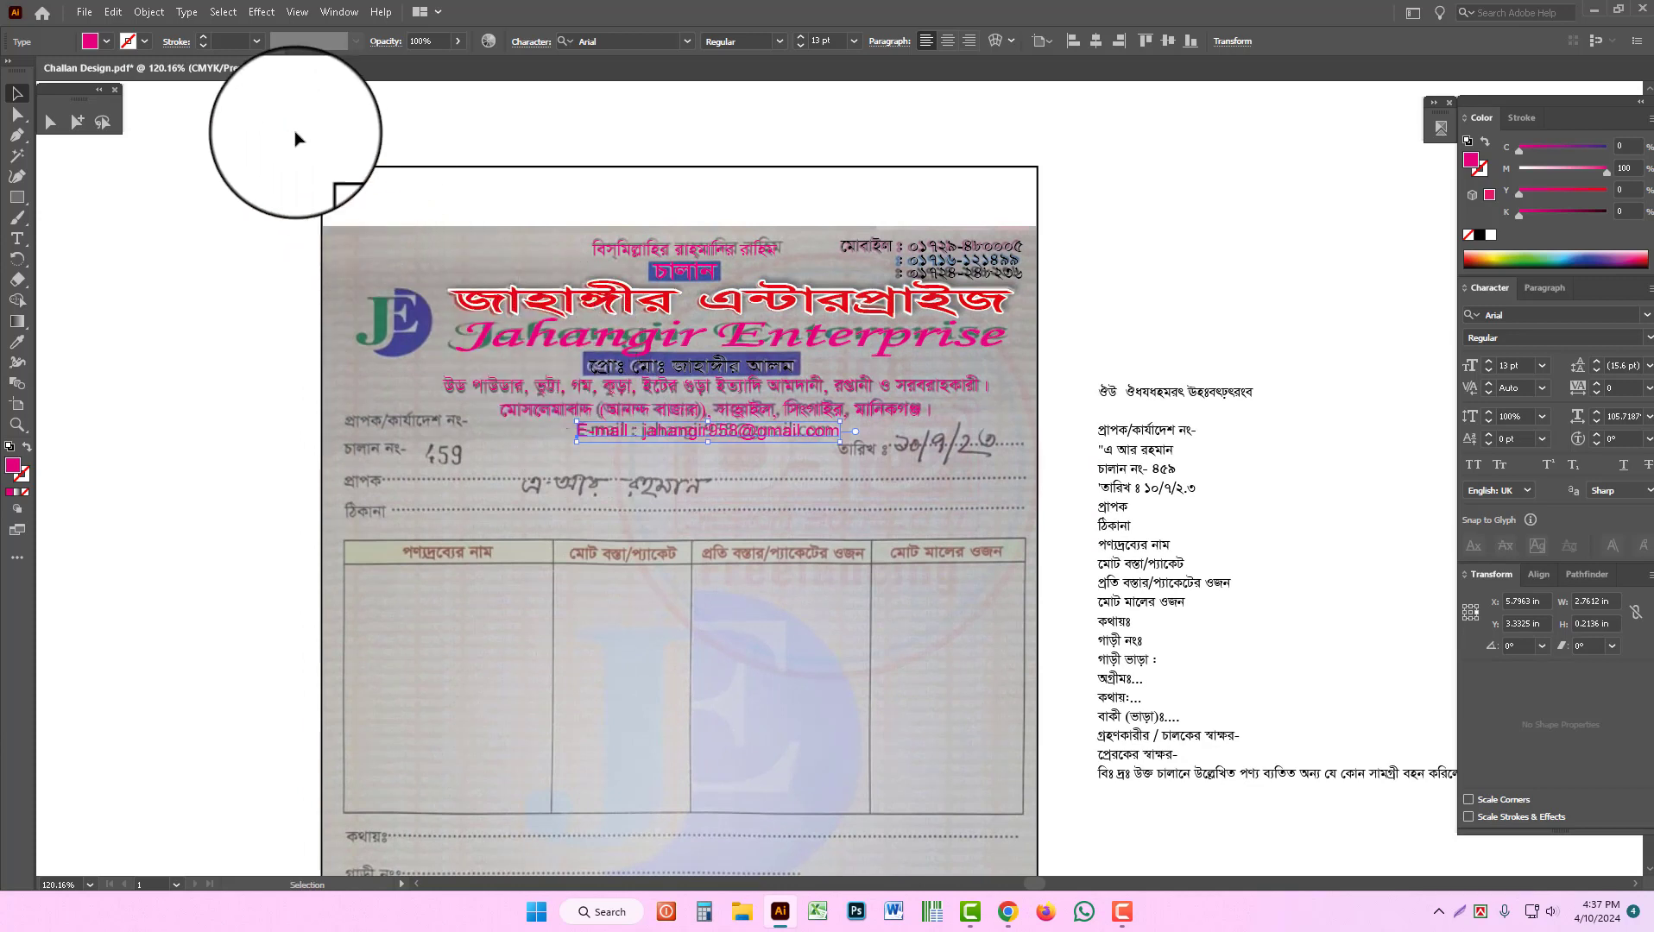
drag(295, 130, 998, 819)
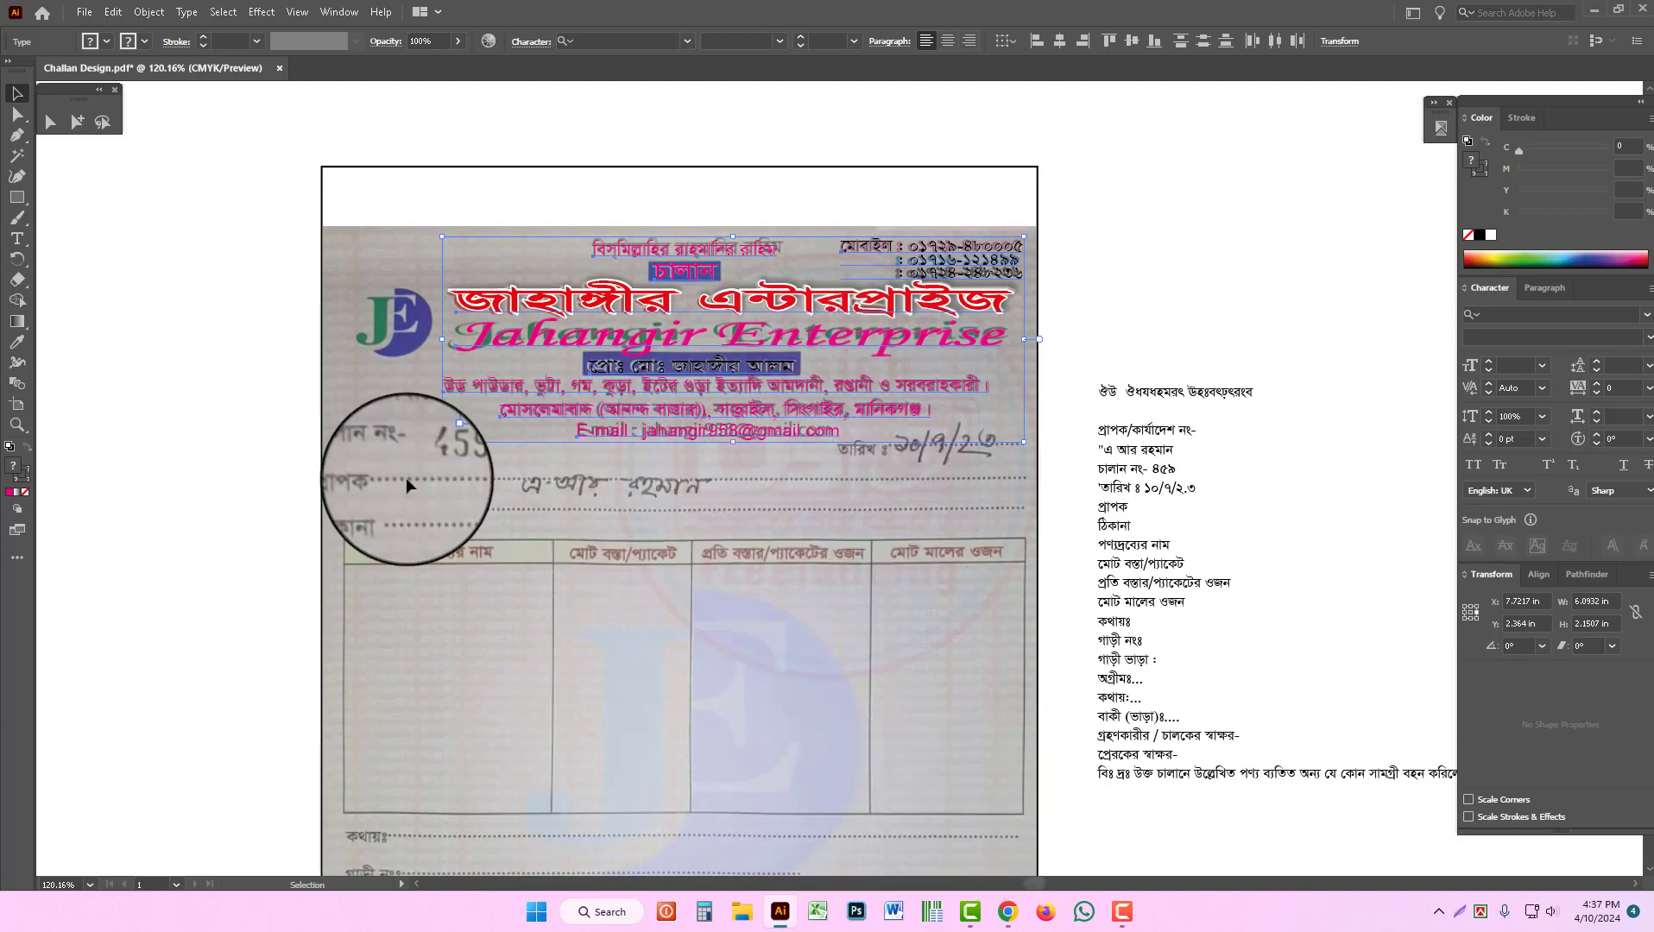
triple_click(1148, 430)
key(ctrl+x)
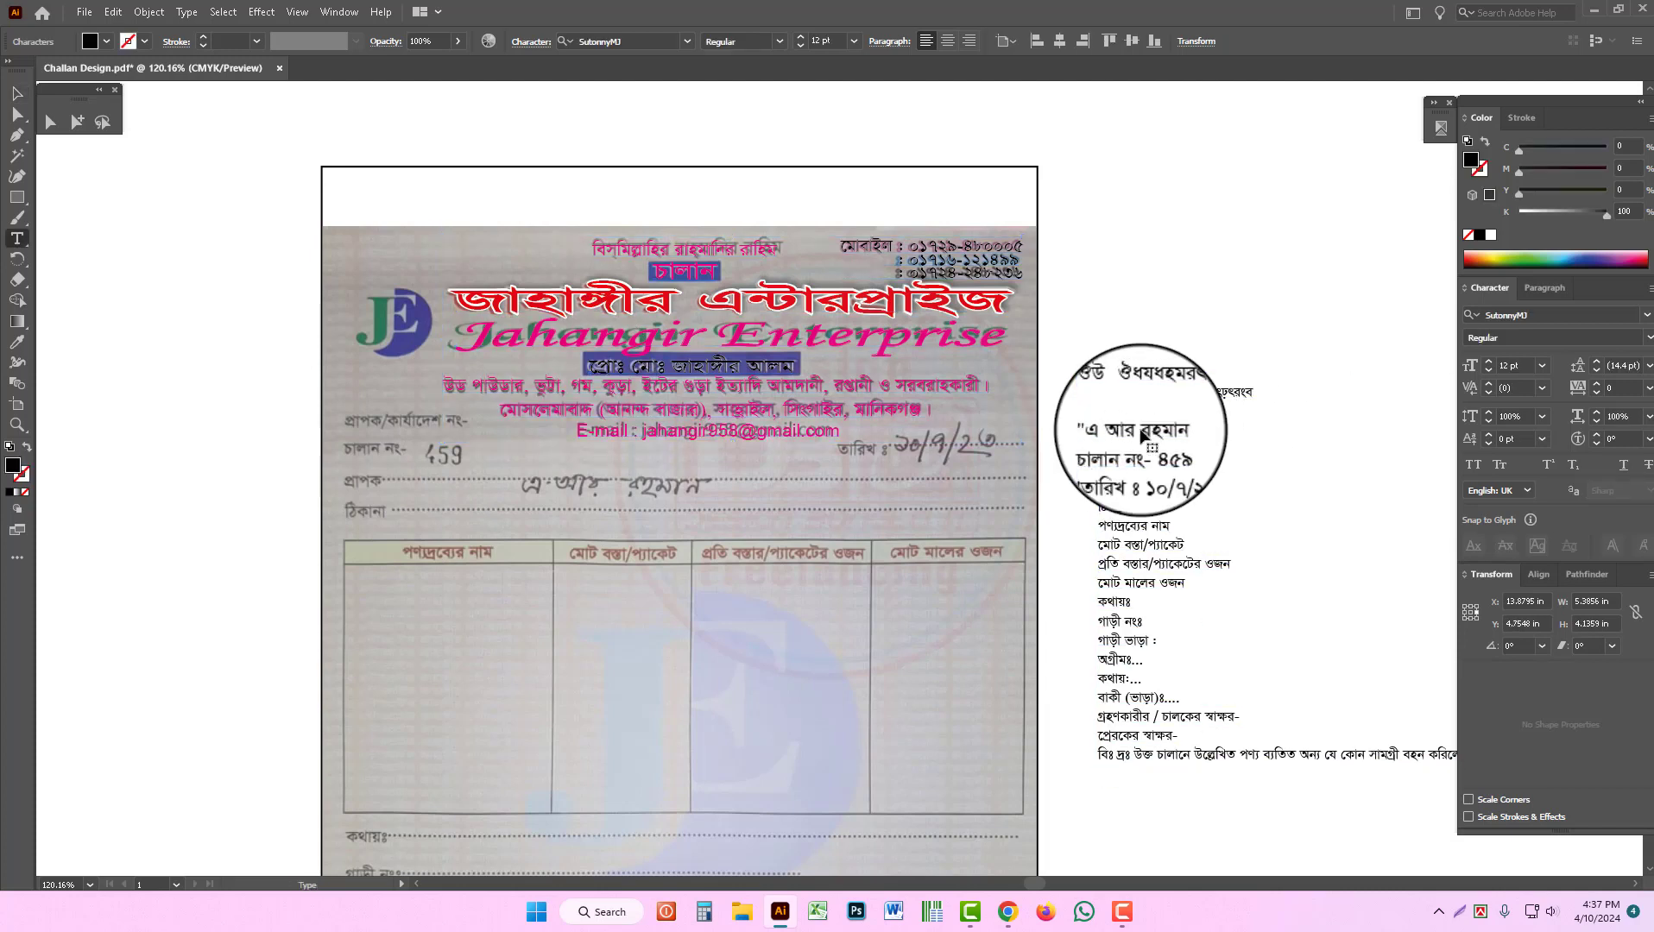
key(Escape)
key(ctrl+v)
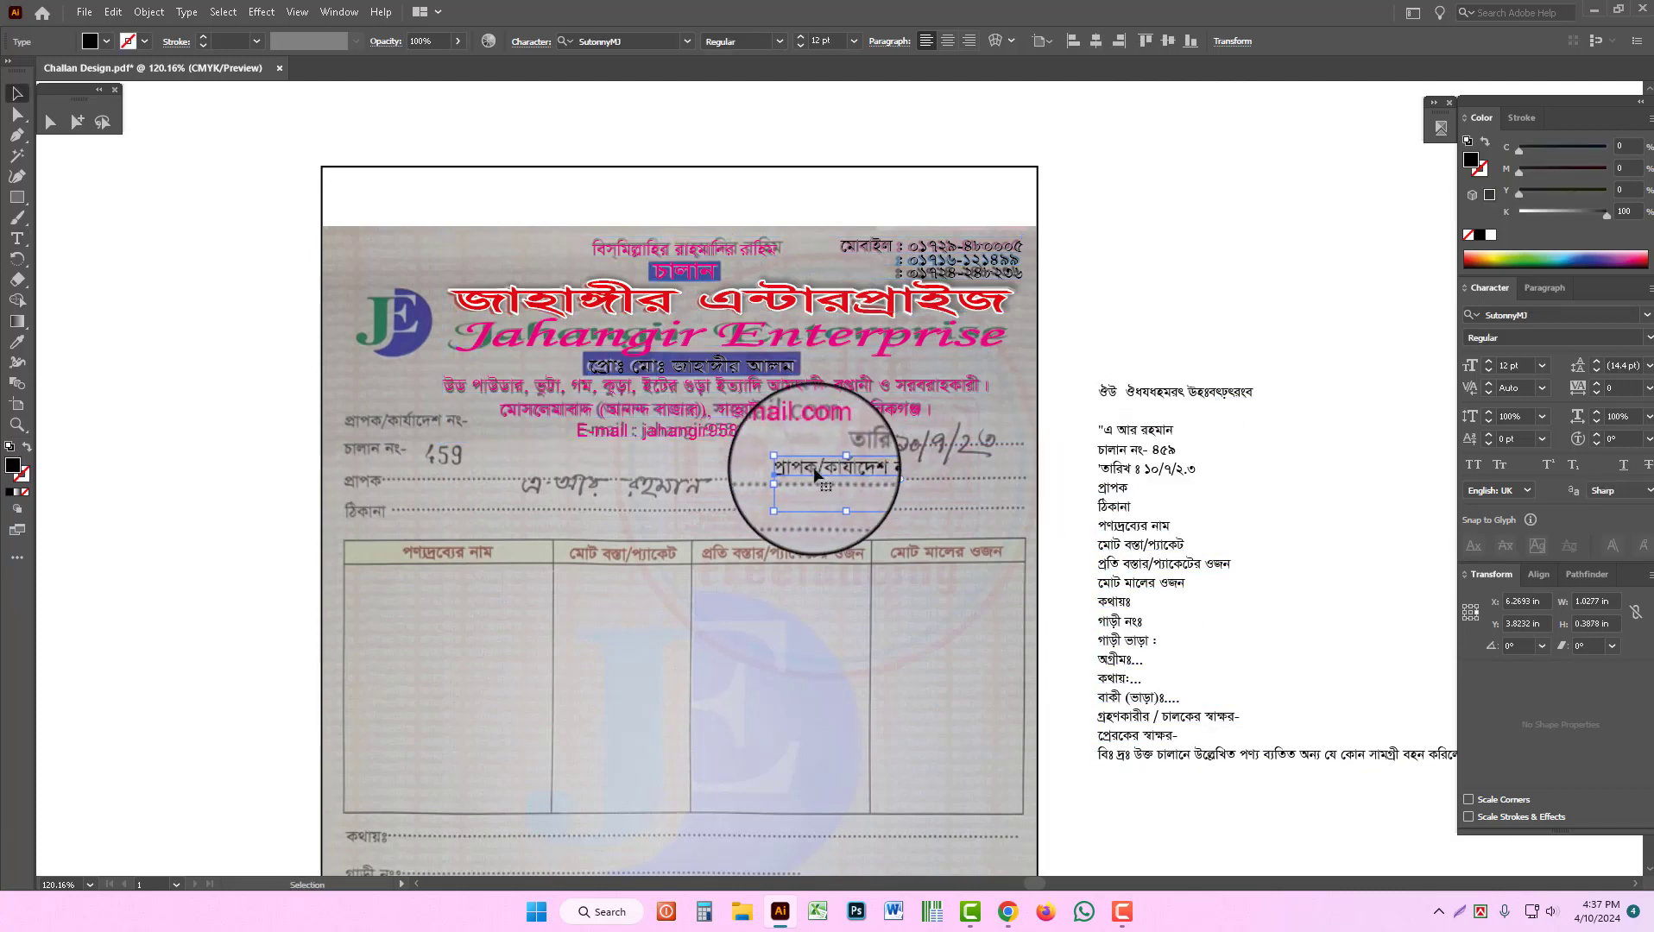
drag(812, 482, 386, 432)
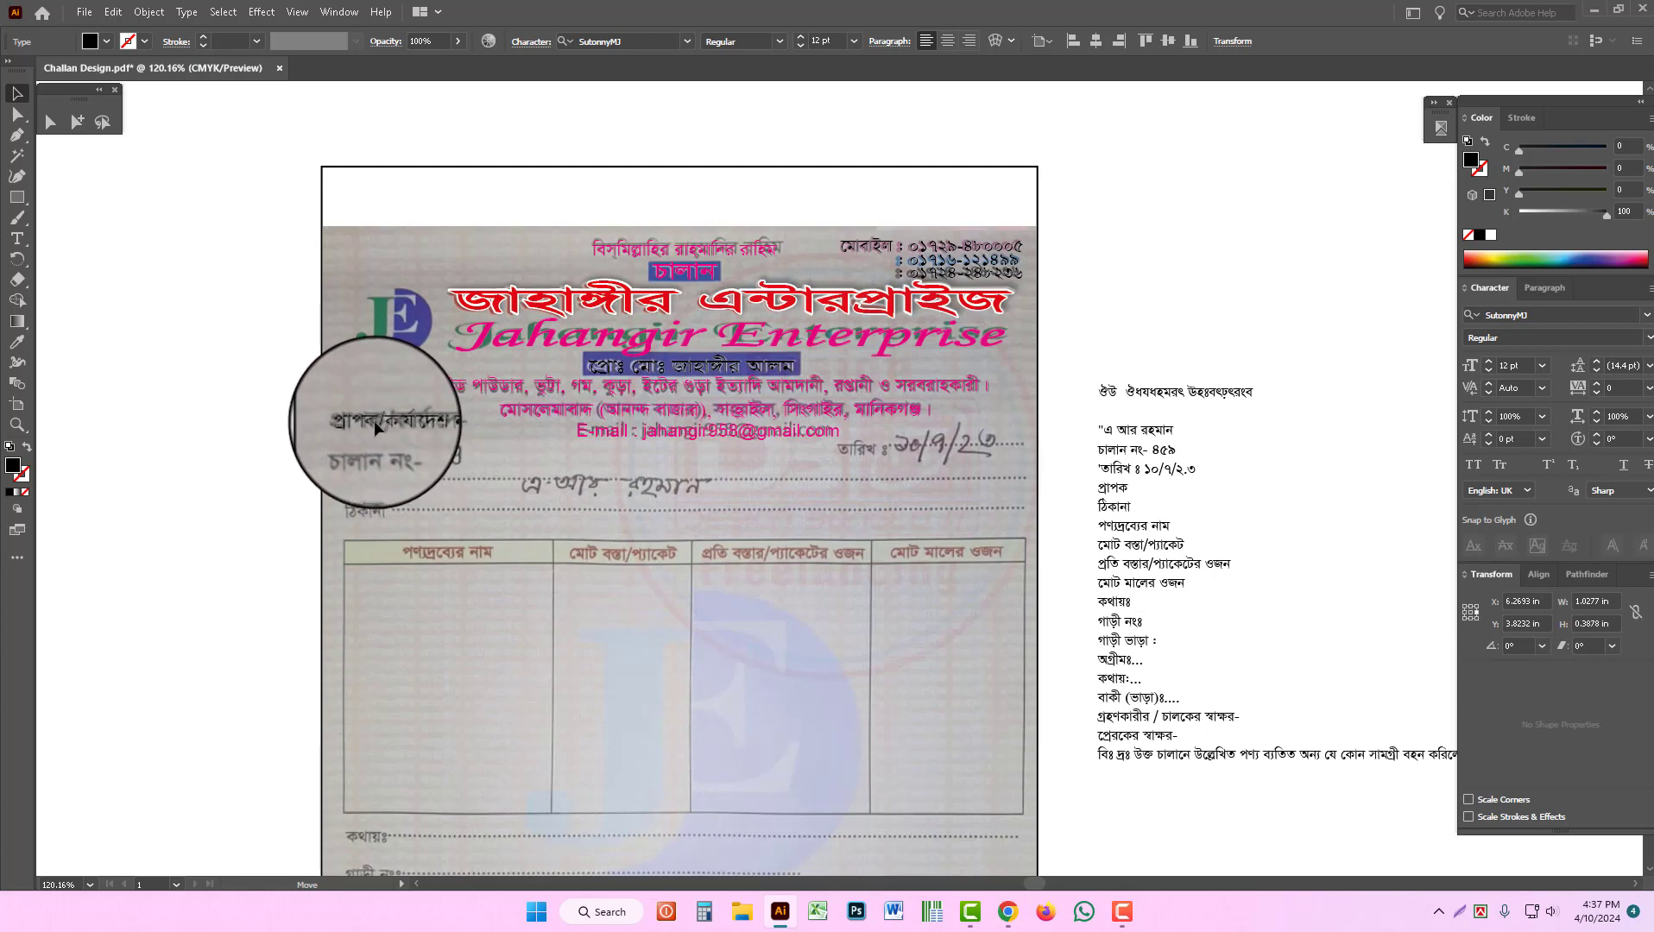
Step: Set the "প্রাপক/কার্যাদেশ নং-" label to 15 pt and color it magenta (M 100, K 0)
key(ctrl+equal)
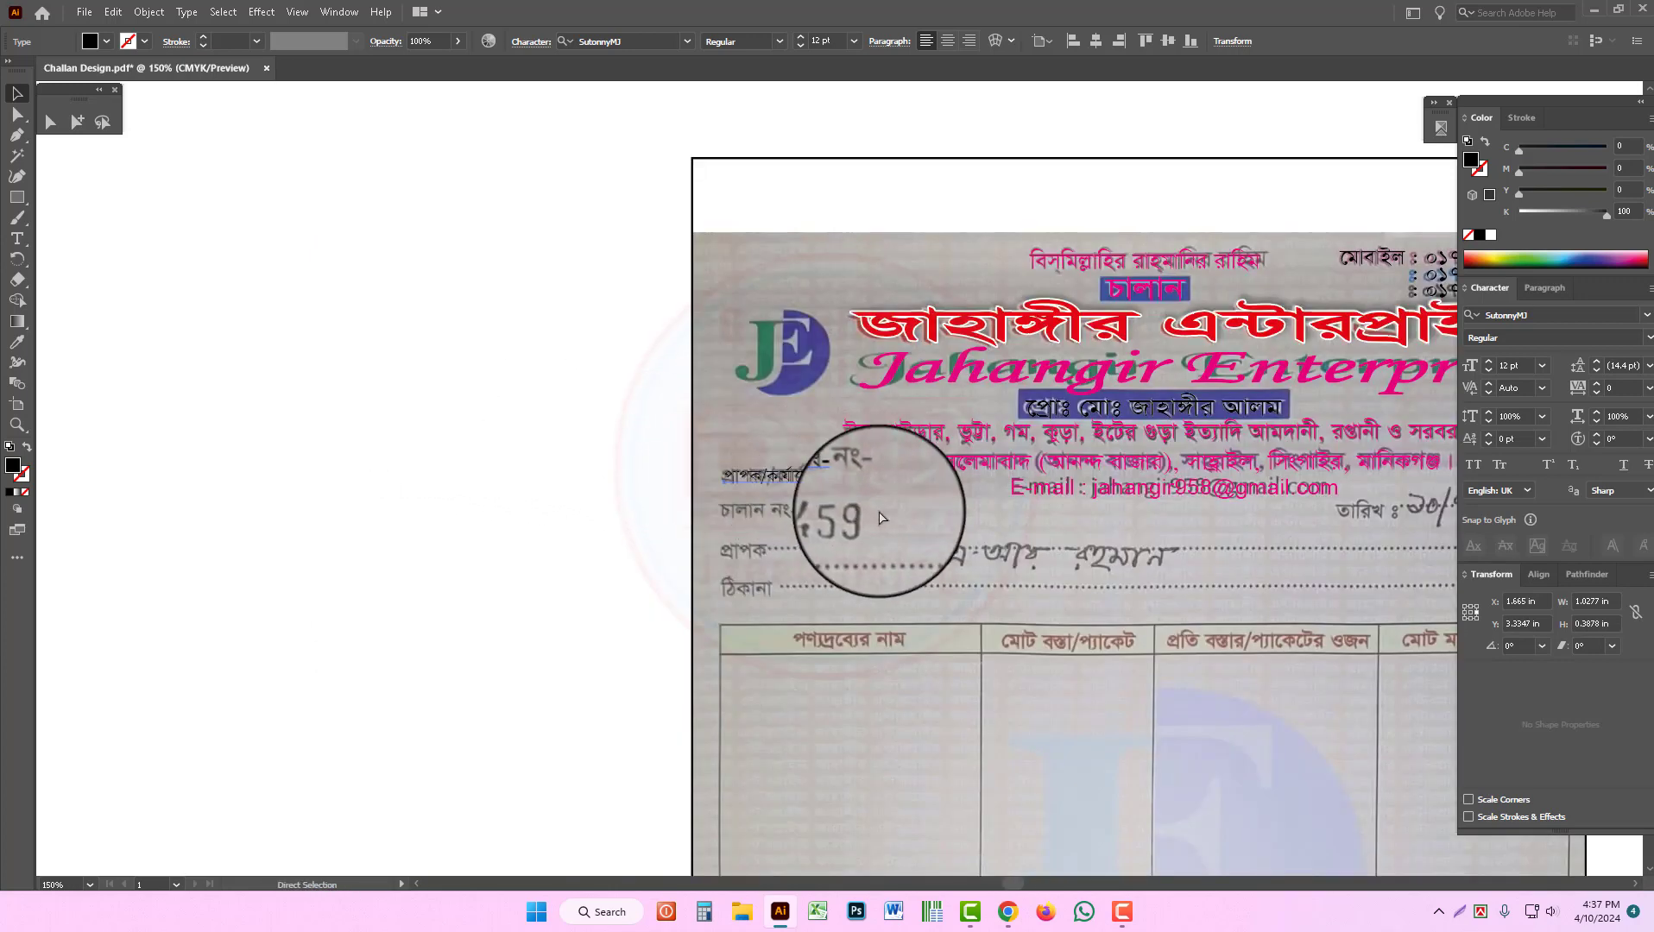
drag(976, 518, 828, 494)
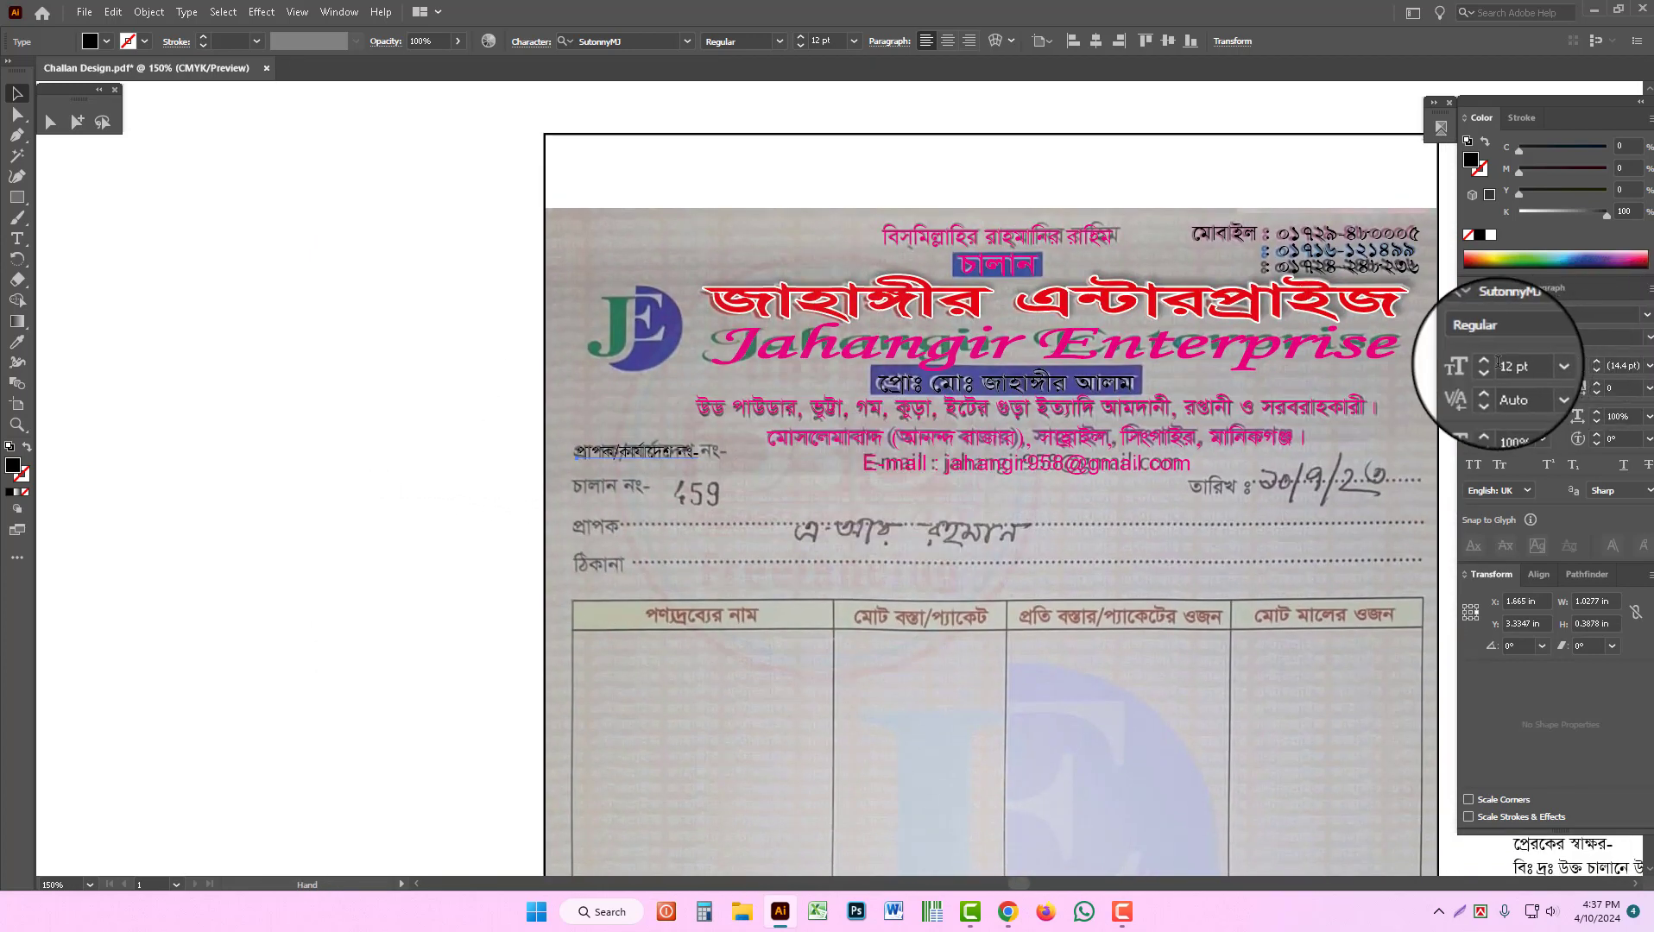
click(1493, 362)
click(1493, 363)
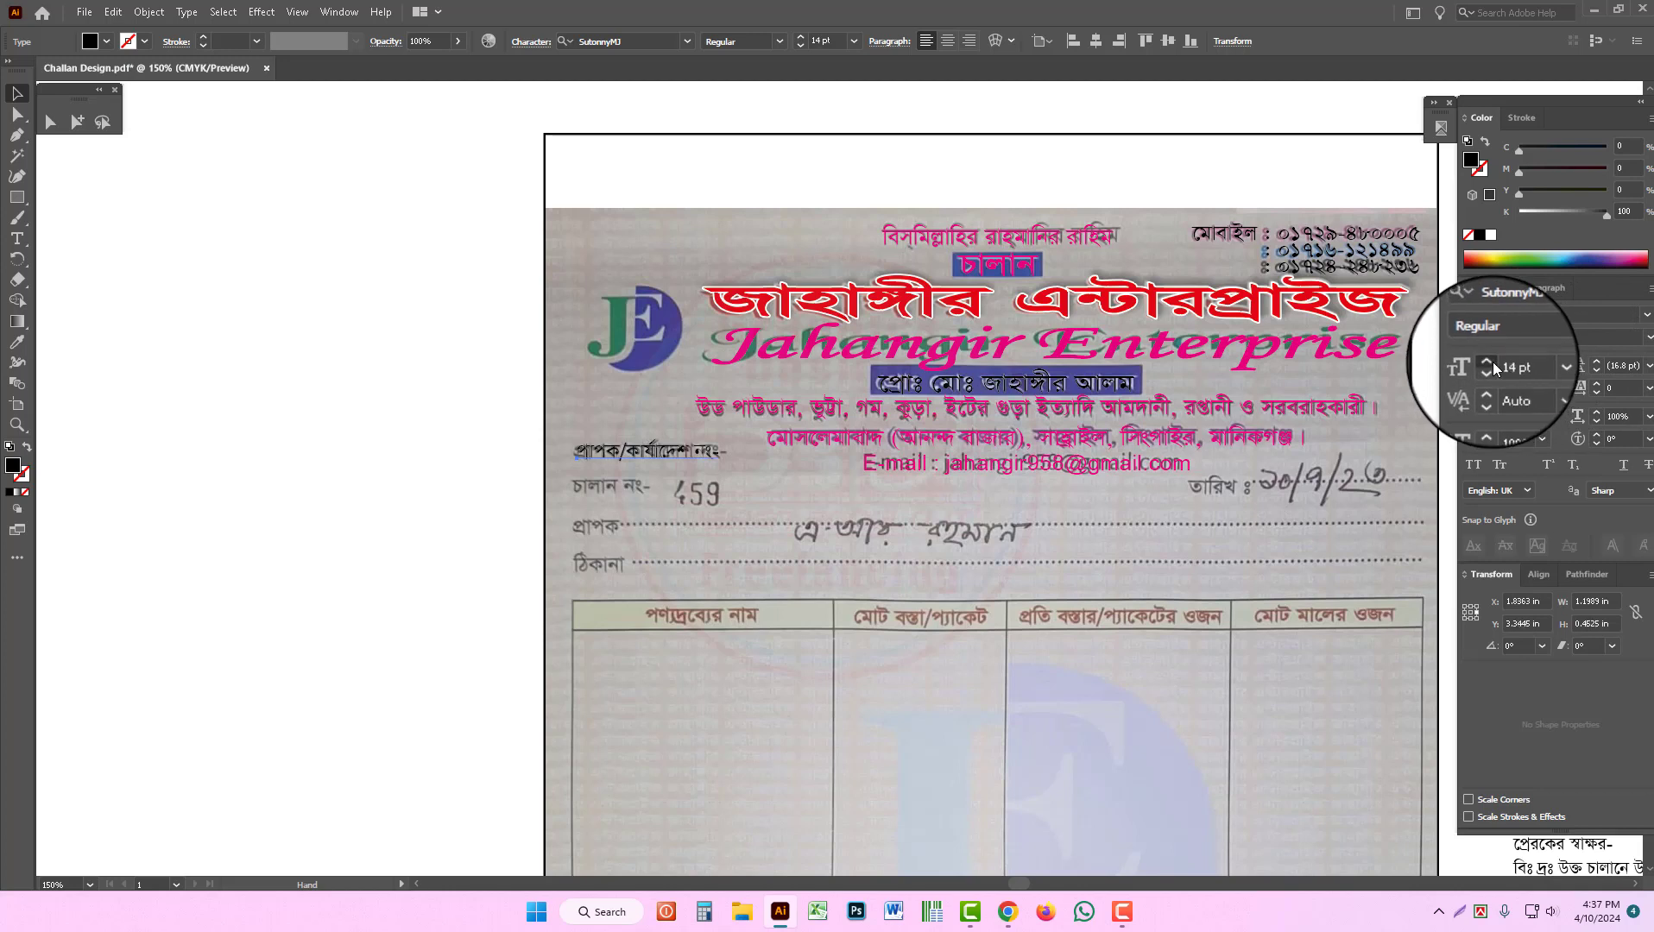
click(1493, 362)
click(1608, 172)
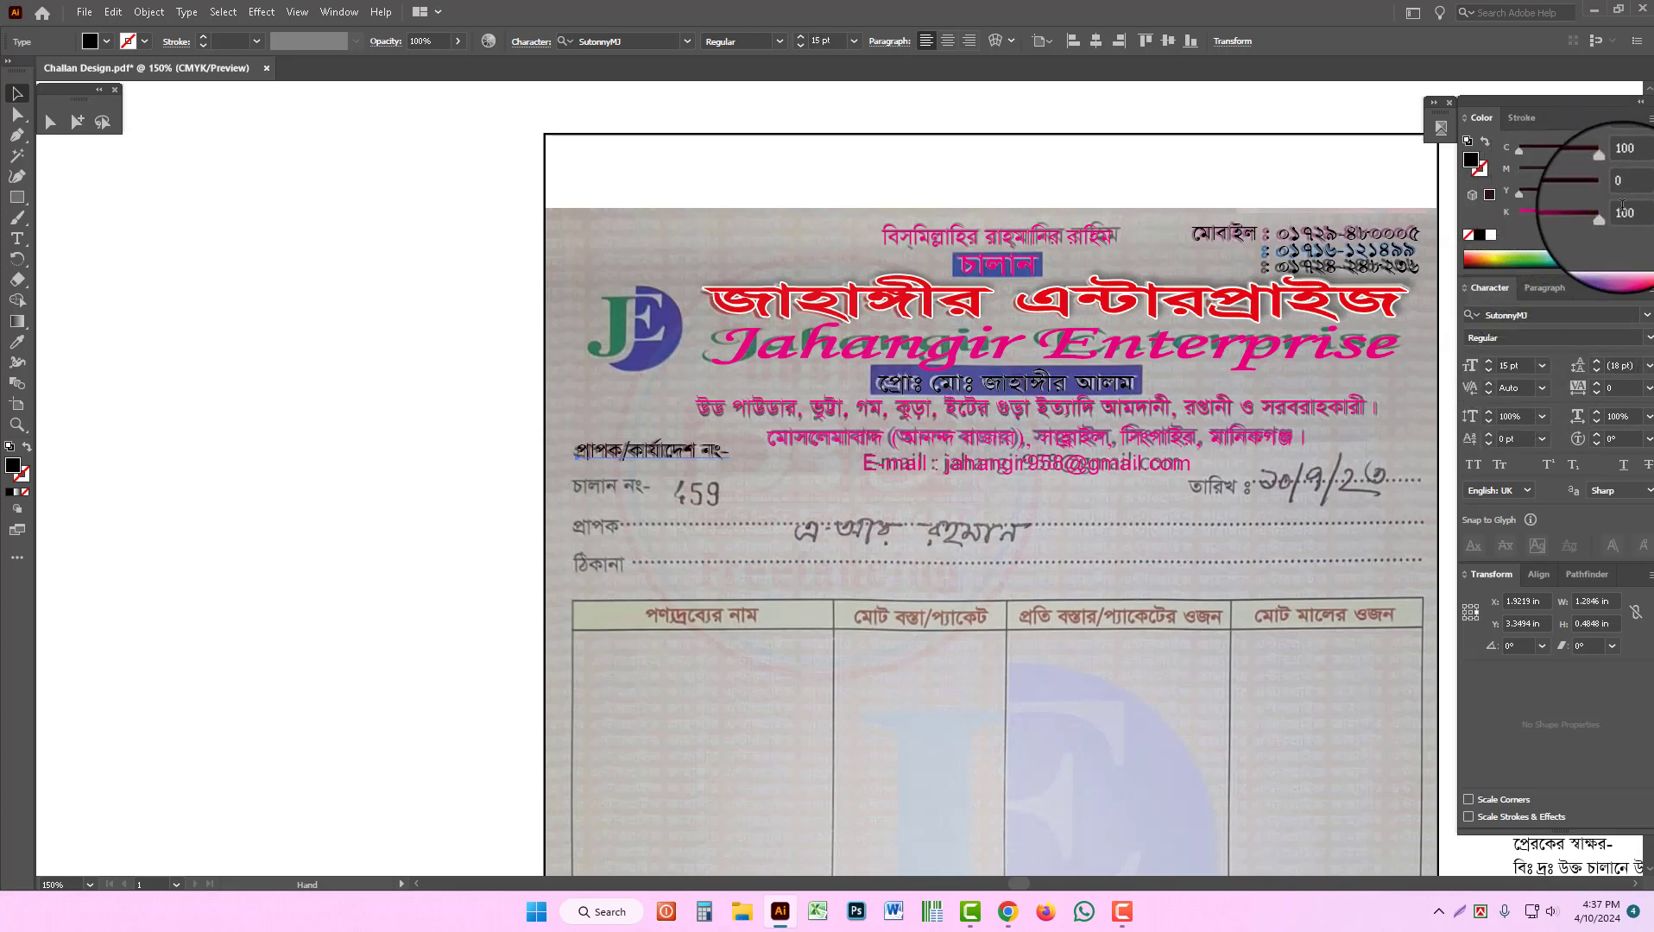
drag(1607, 215, 1134, 184)
click(1131, 180)
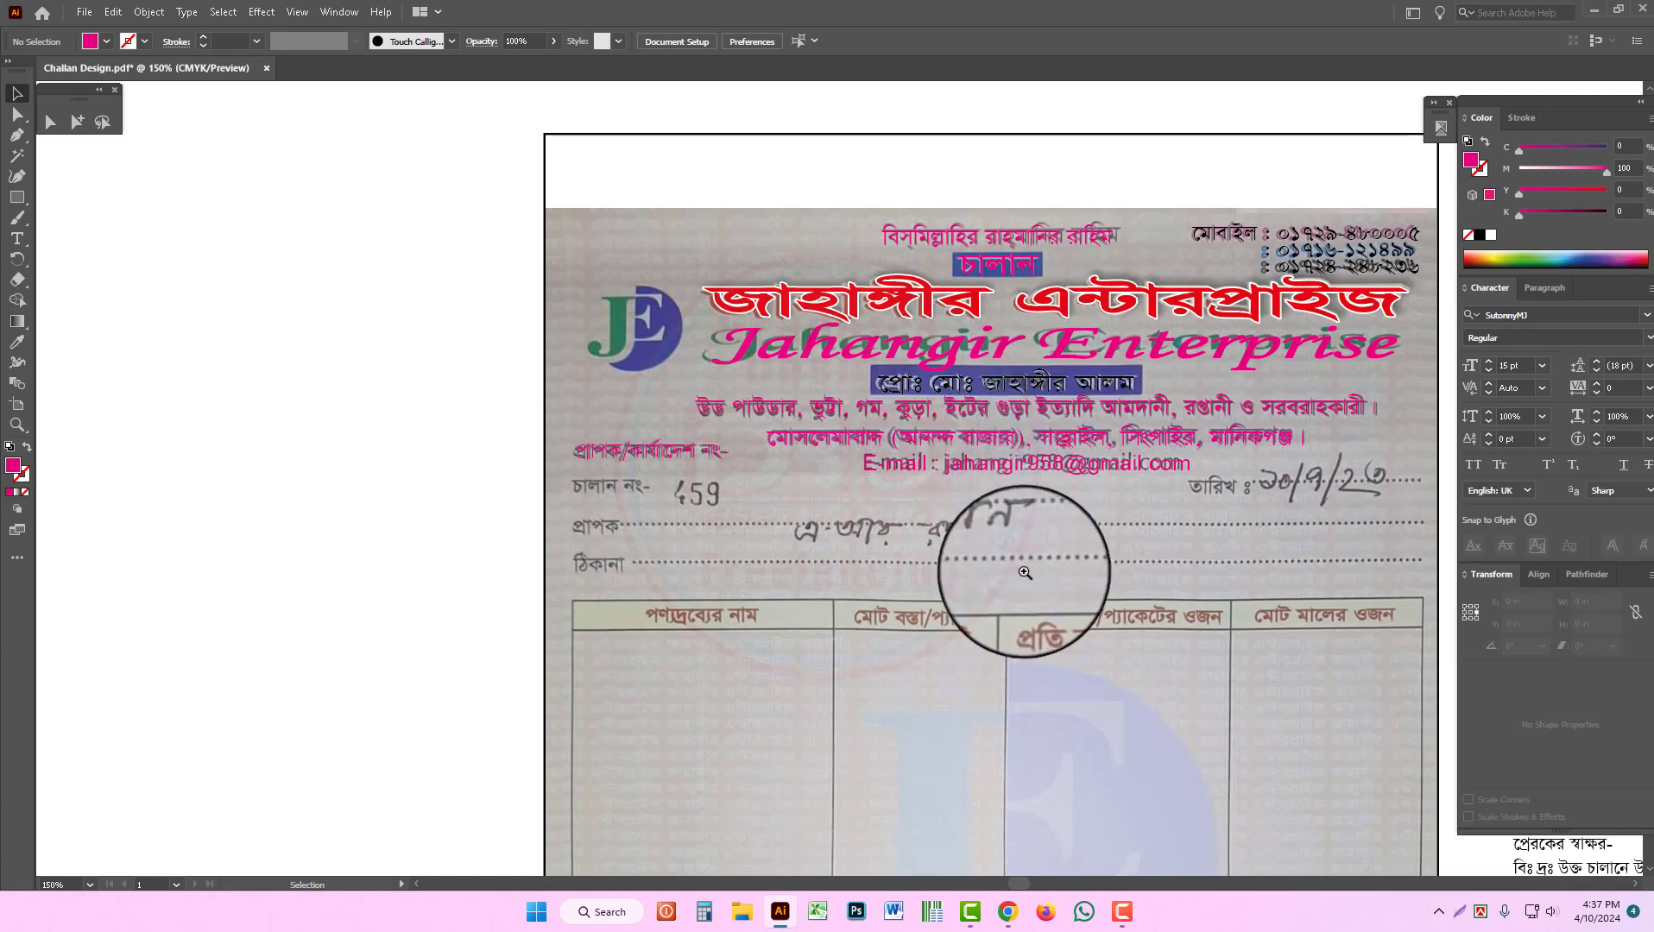
Step: Delete the handwritten recipient's name line from the extracted text beside the artboard
key(ctrl+minus)
double_click(1214, 409)
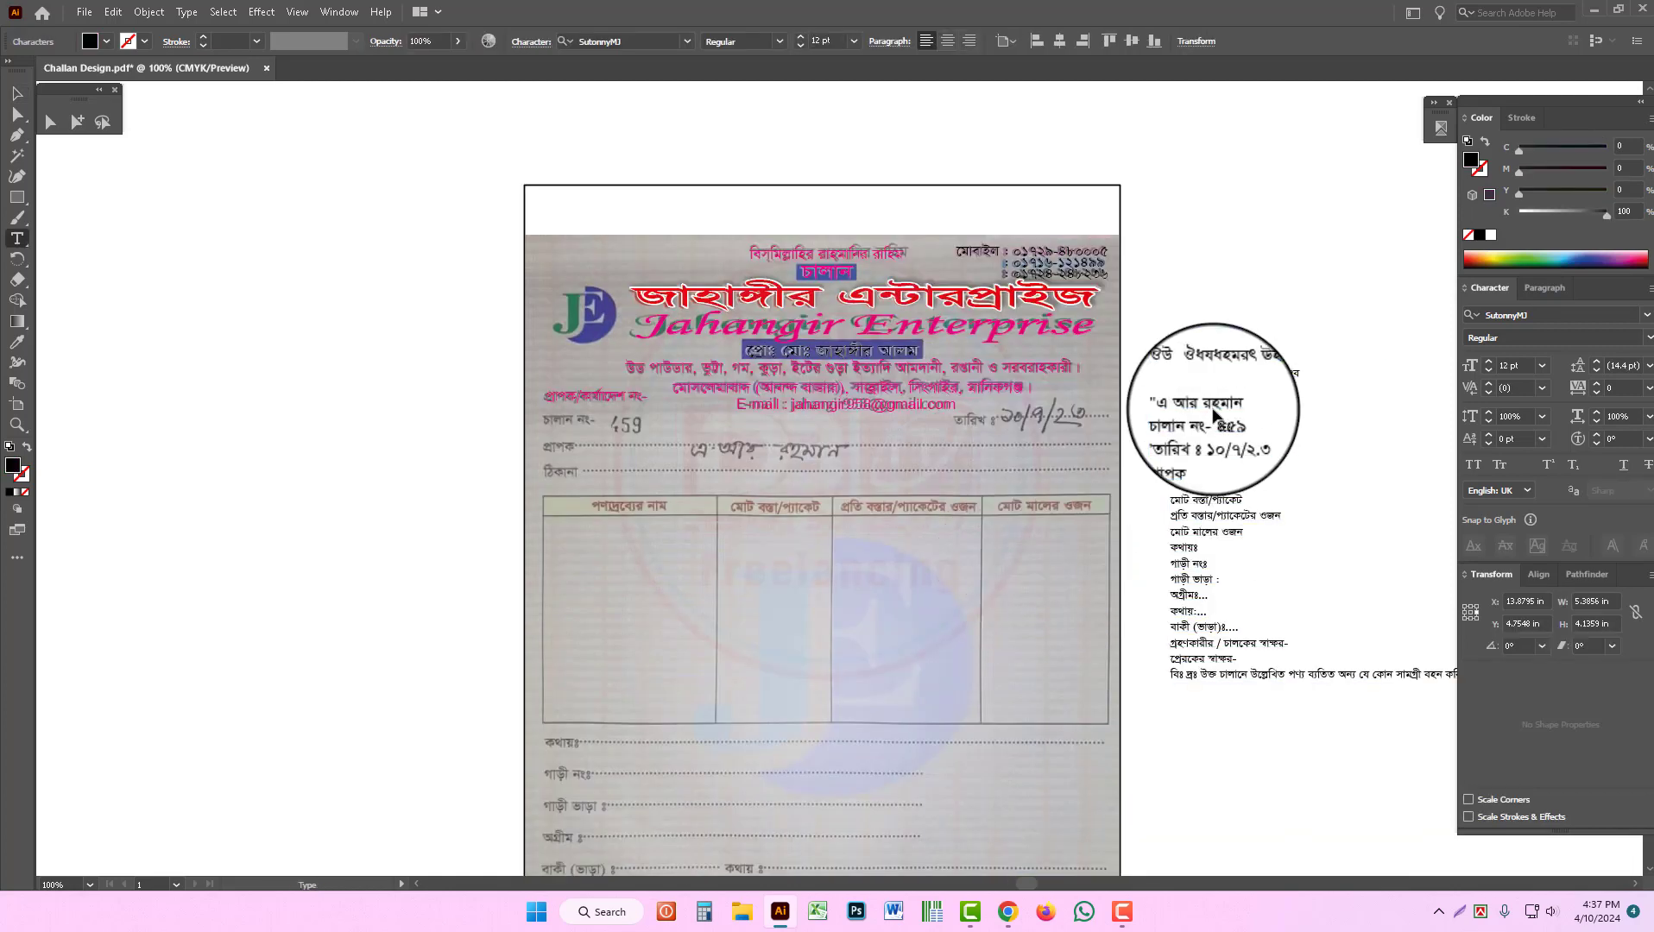
triple_click(1212, 404)
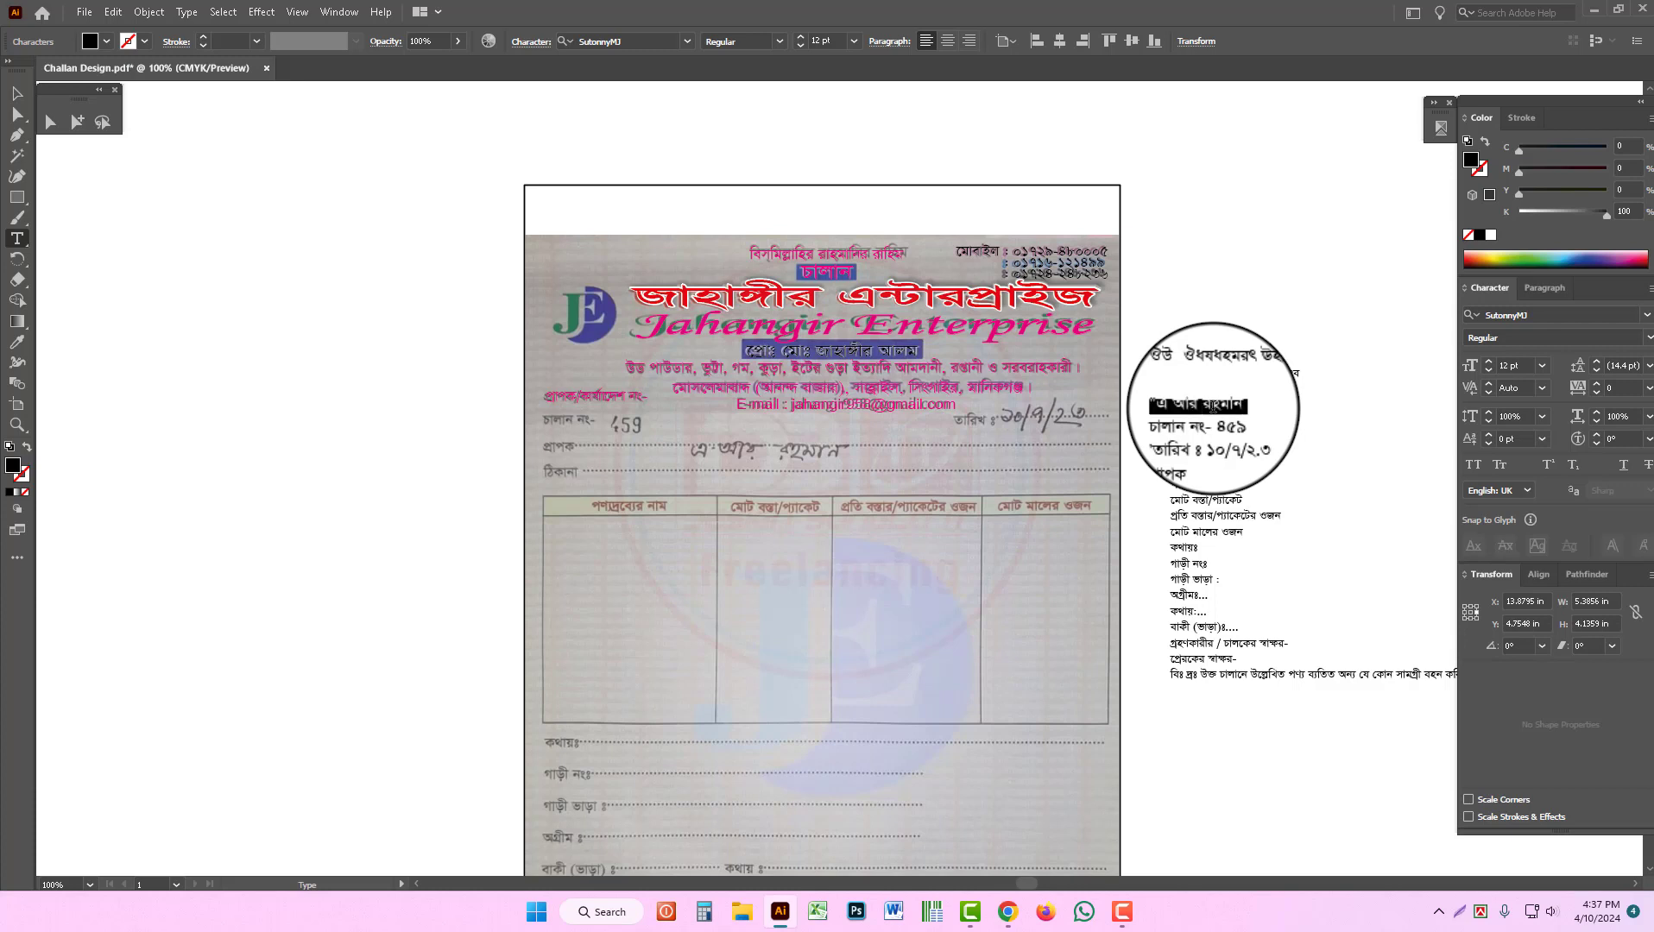
key(BackSpace)
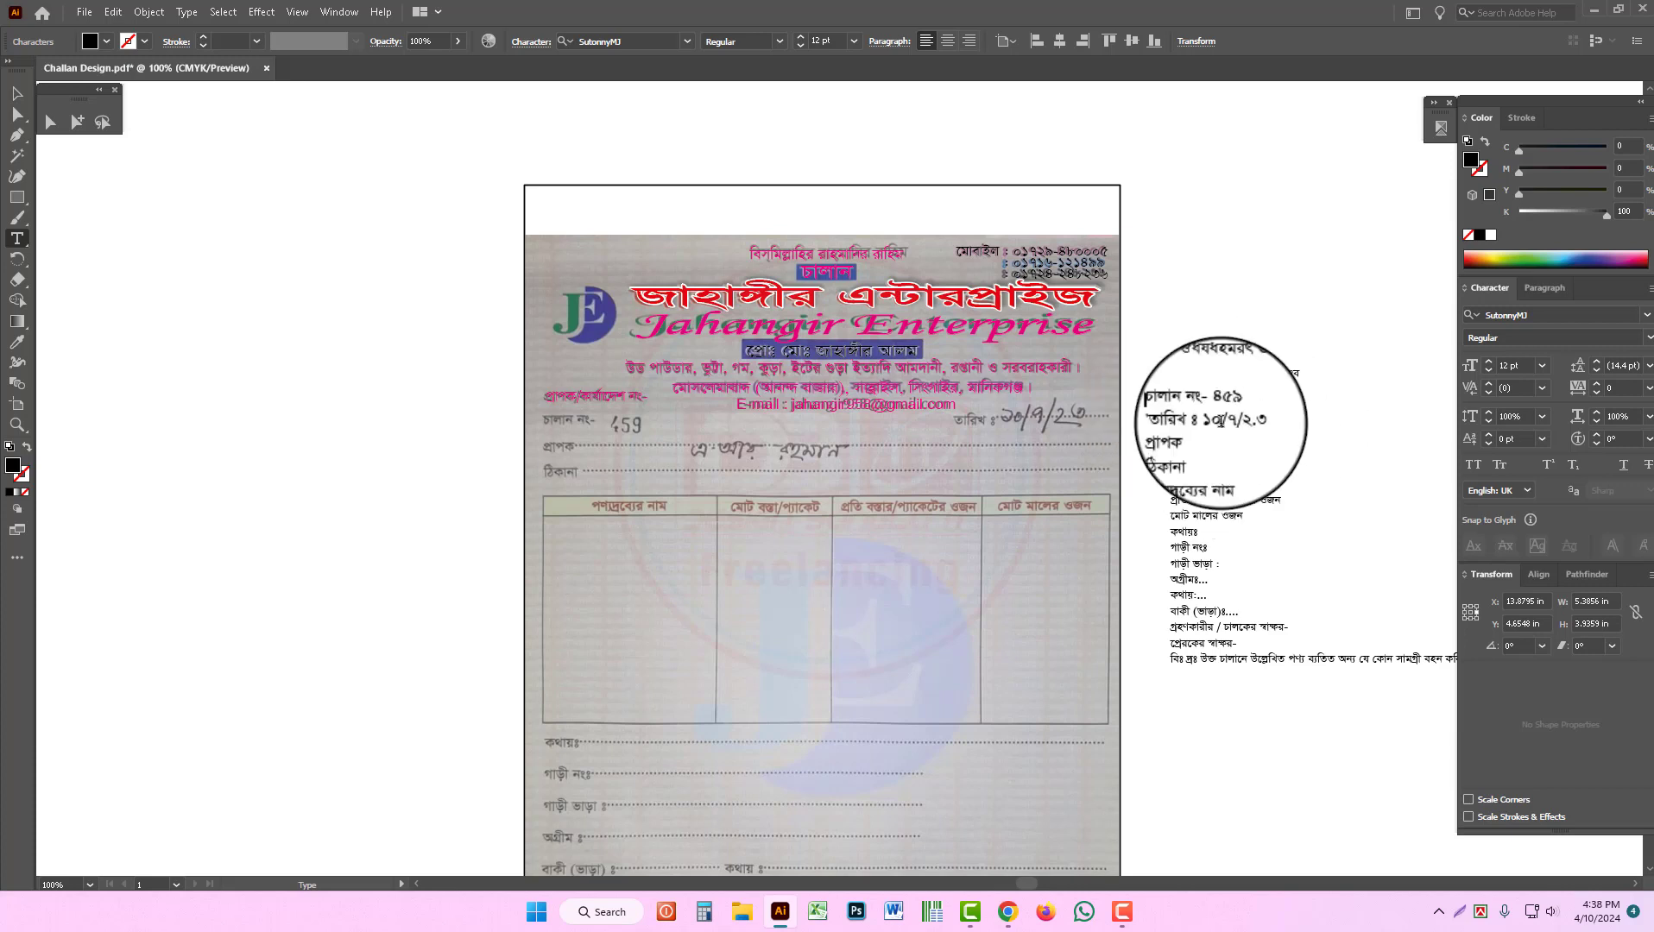
Step: Cut only the "চালান নং-" label from the extracted text and paste it over the printed challan number label
drag(1182, 409, 1209, 414)
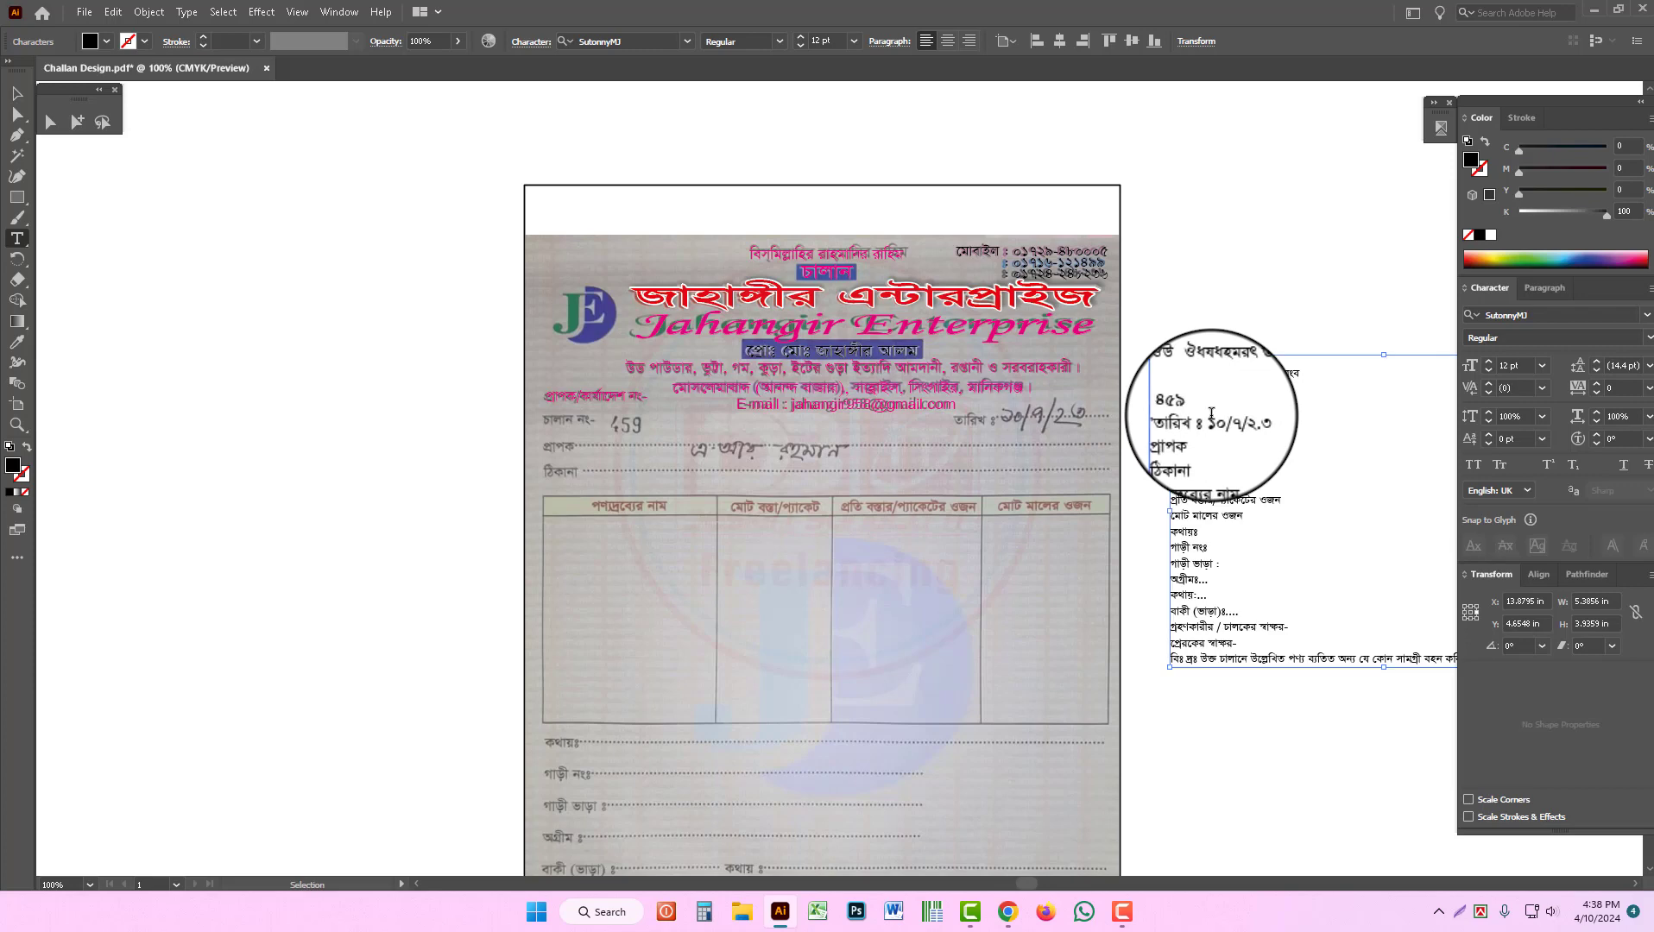
key(Escape)
ctrl+click(737, 455)
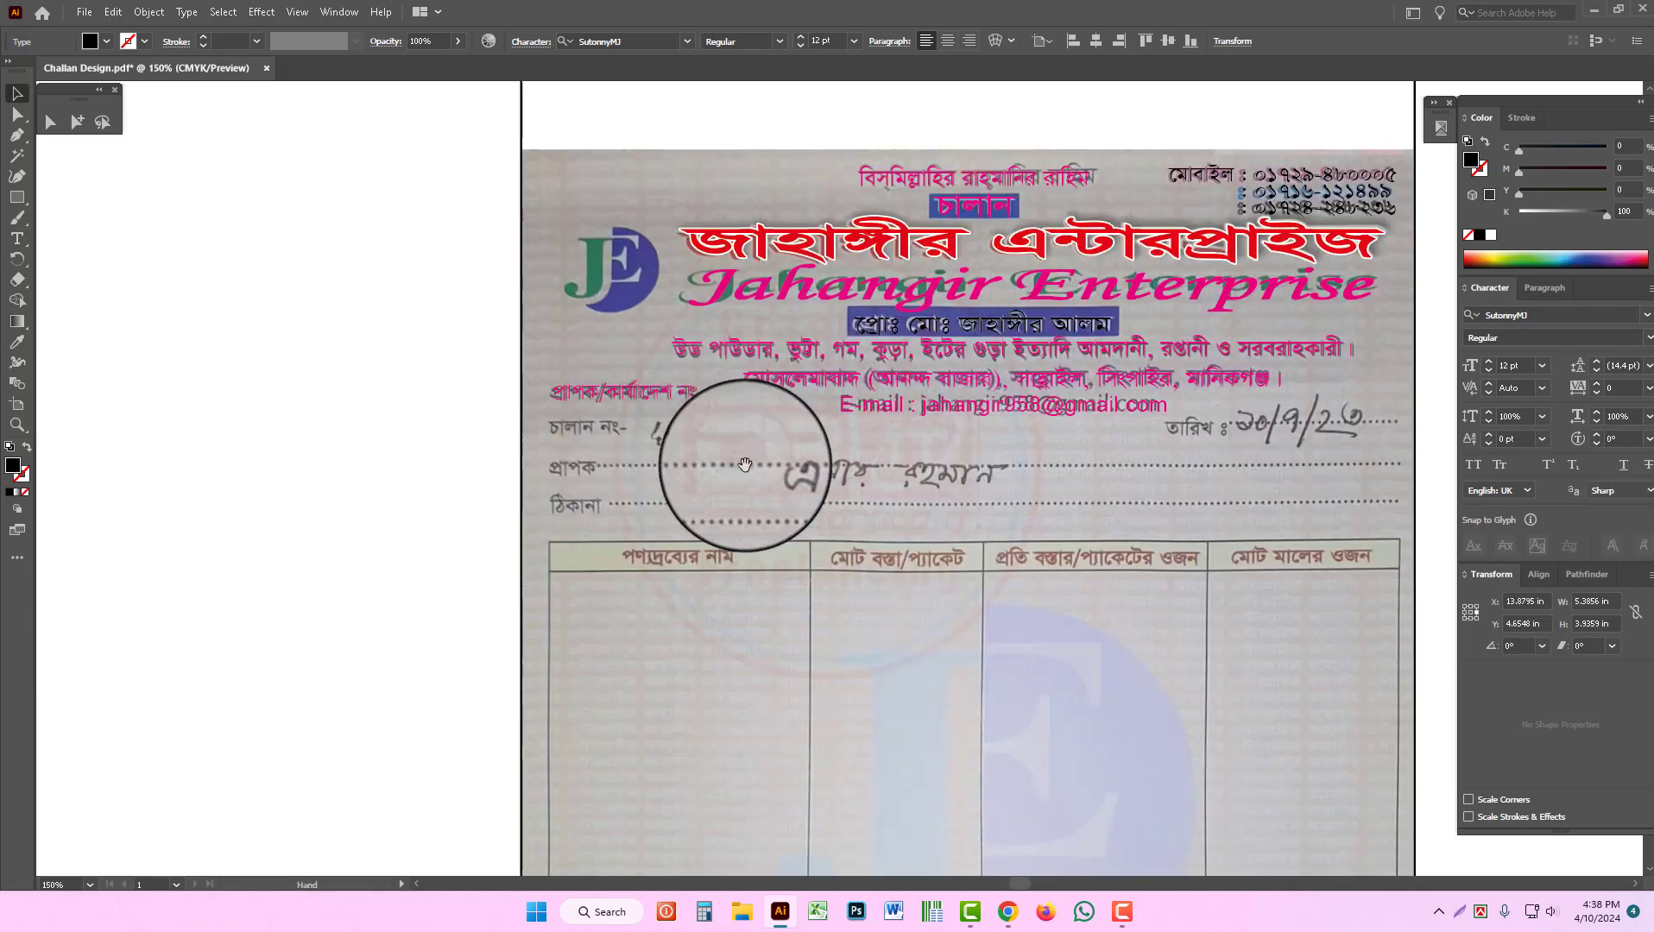
ctrl+click(699, 440)
key(ctrl+v)
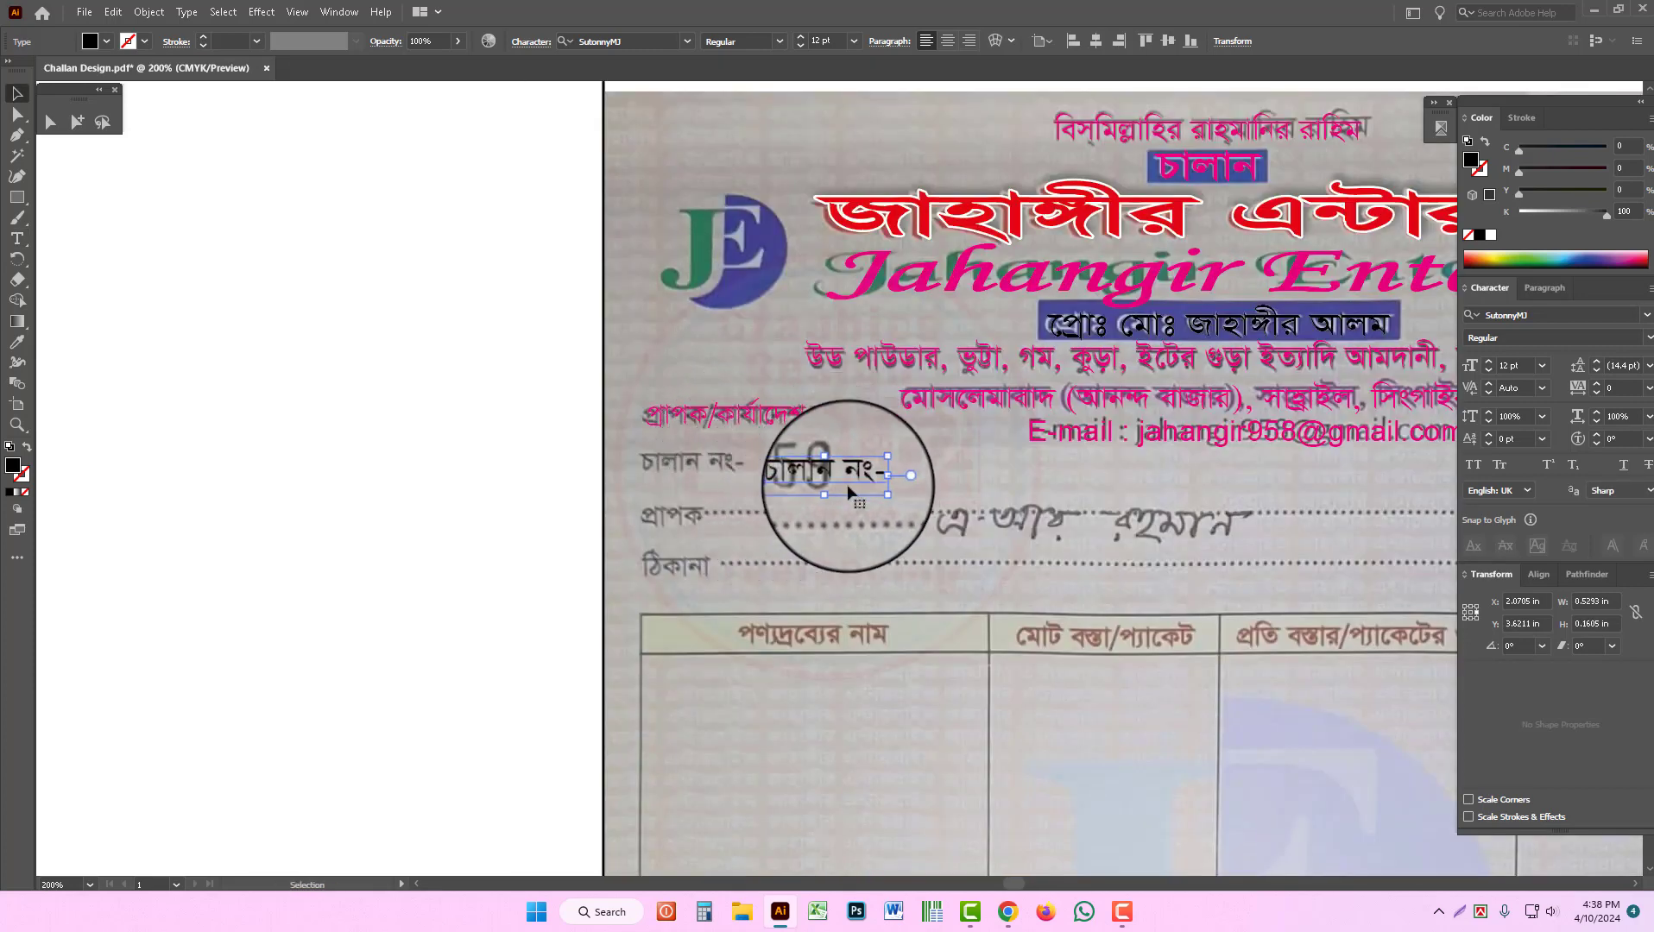
drag(846, 485, 706, 465)
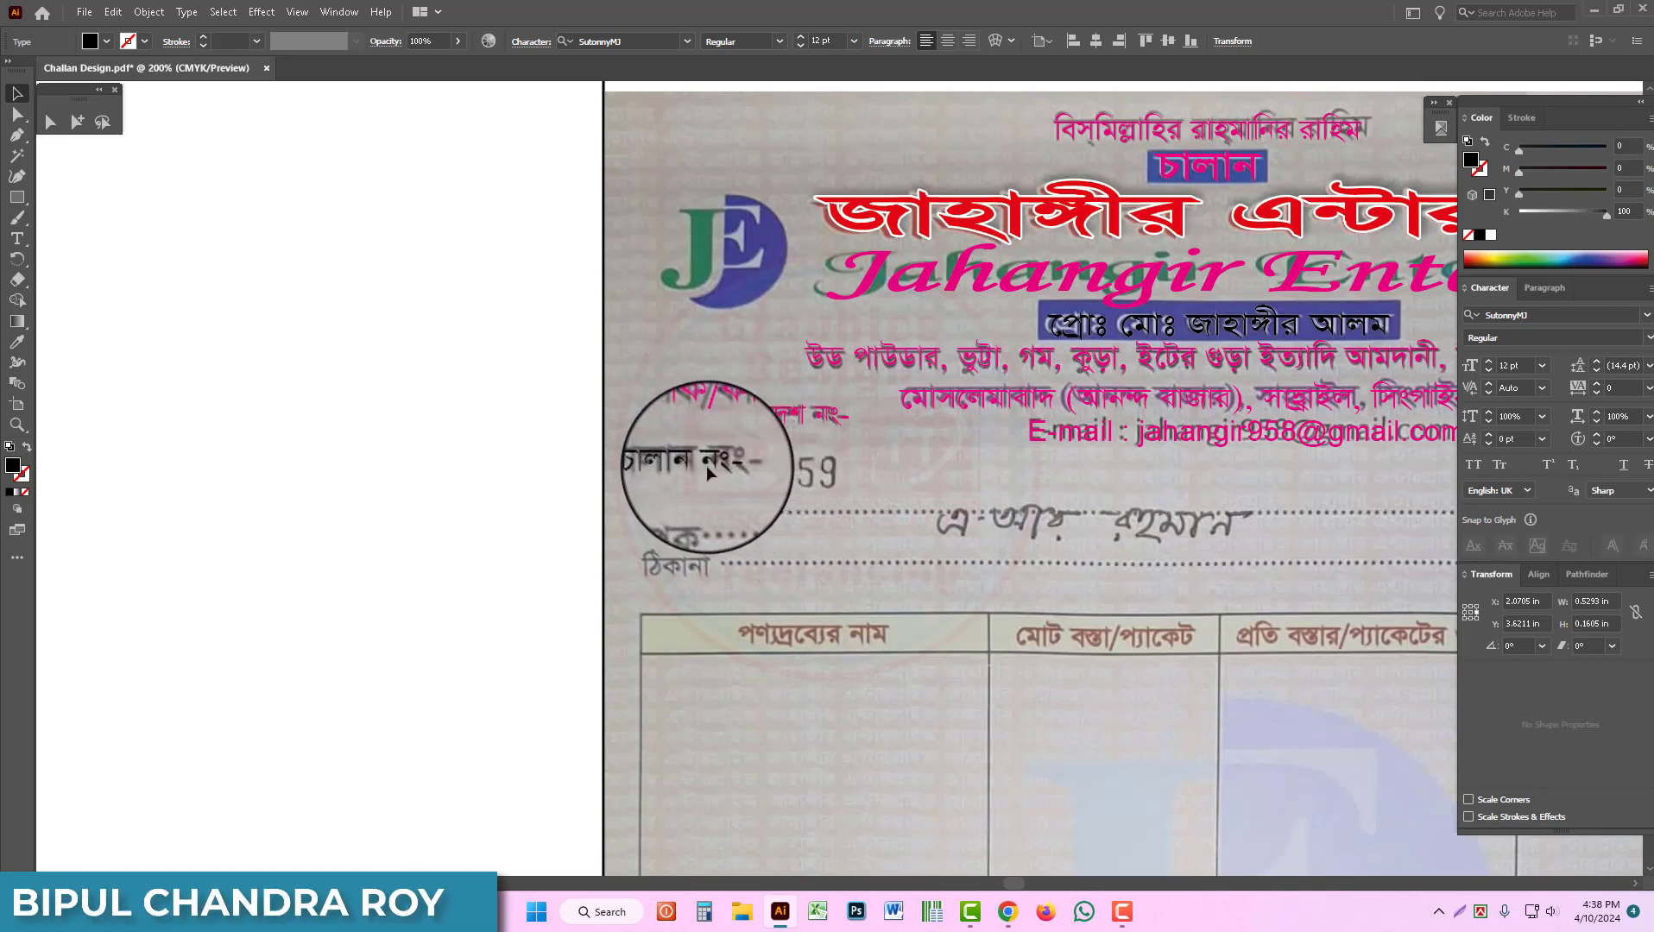
Step: Set the "চালান নং-" label to 14 pt and stretch it slightly to the printed label's width
click(1488, 363)
click(1488, 364)
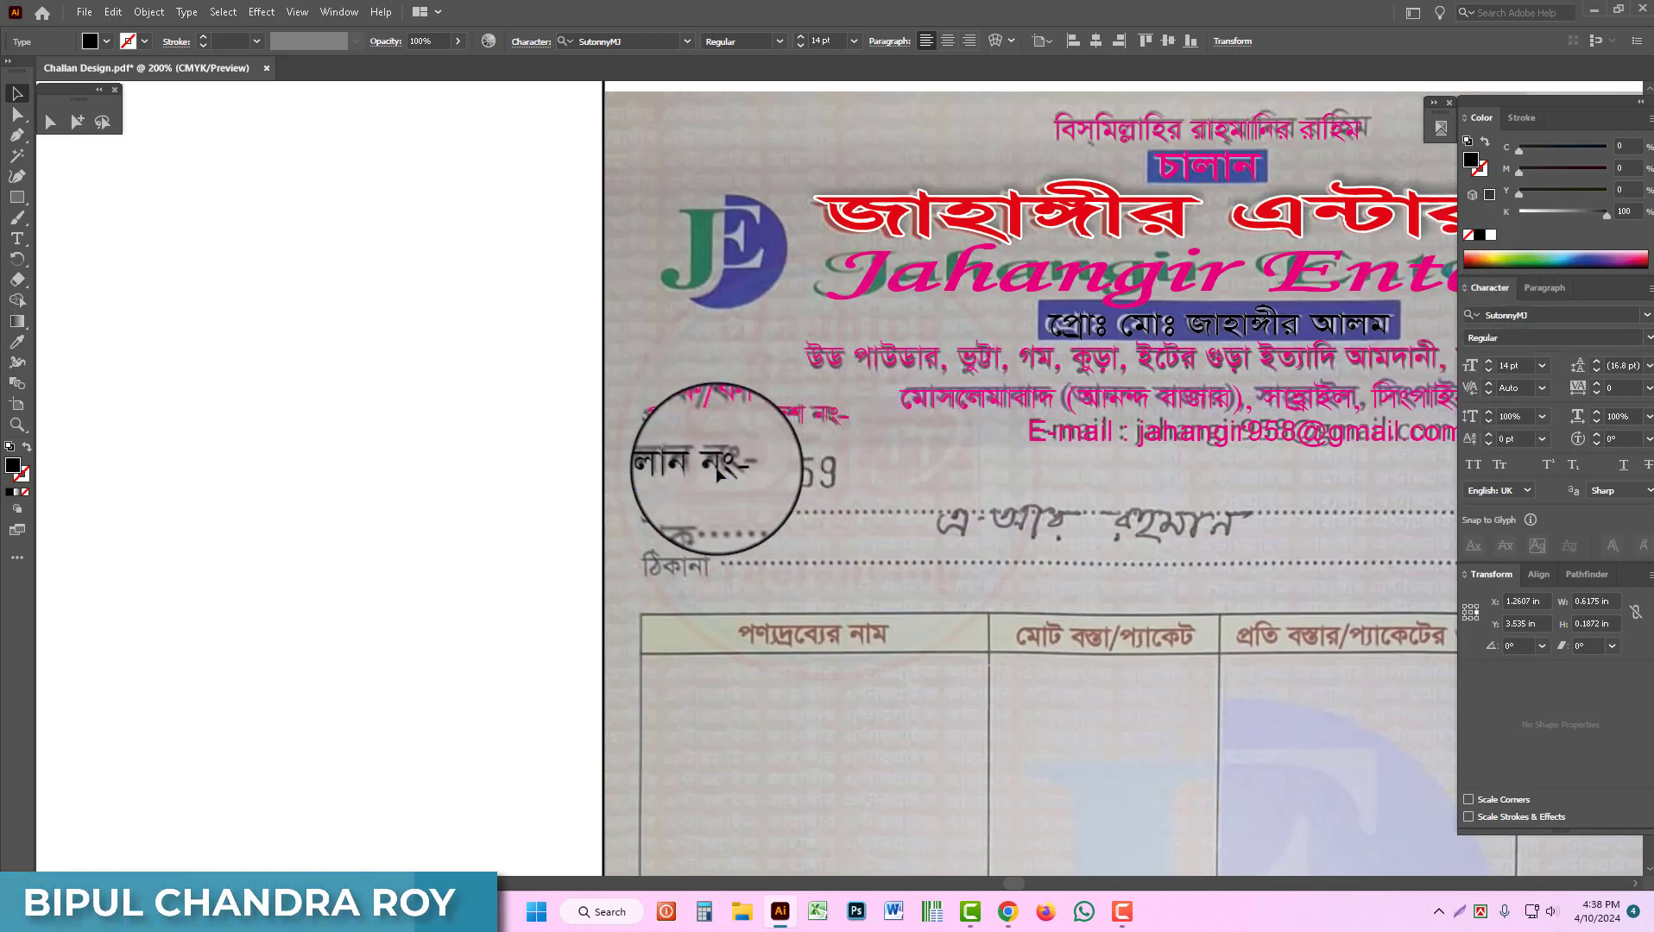
drag(716, 469, 743, 465)
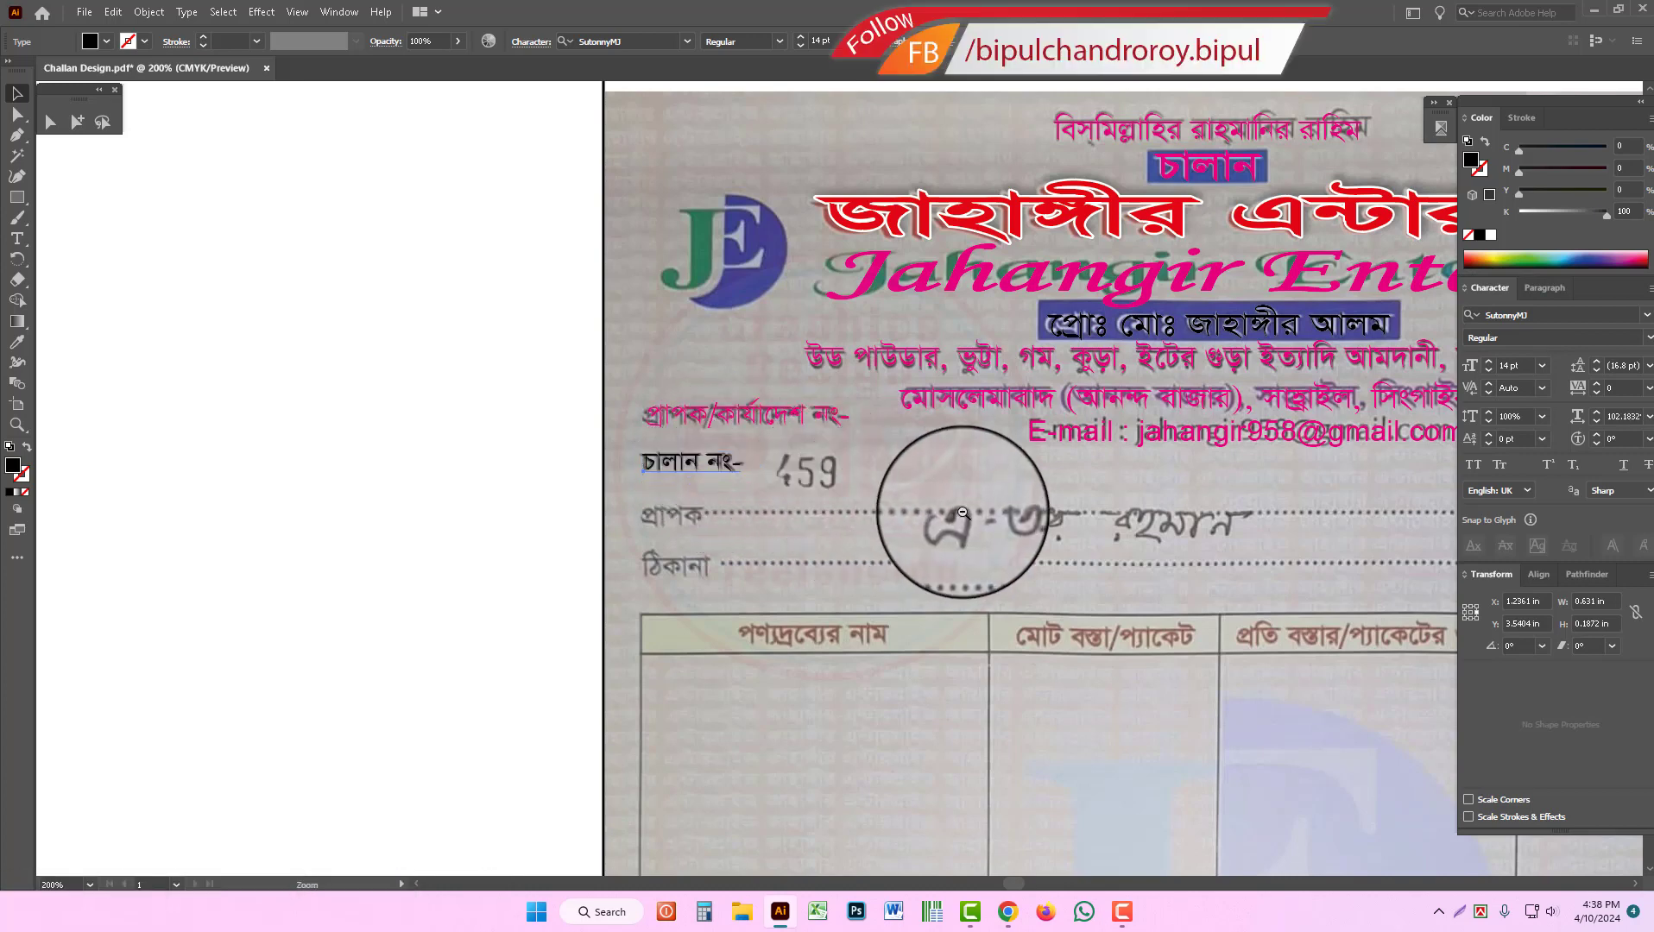
Step: Add the lines "প্রাপক" and "ঠিকানা" below "চালান নং-" and increase the leading to 22.8 pt to match the printed rows
ctrl+alt+click(964, 510)
key(t)
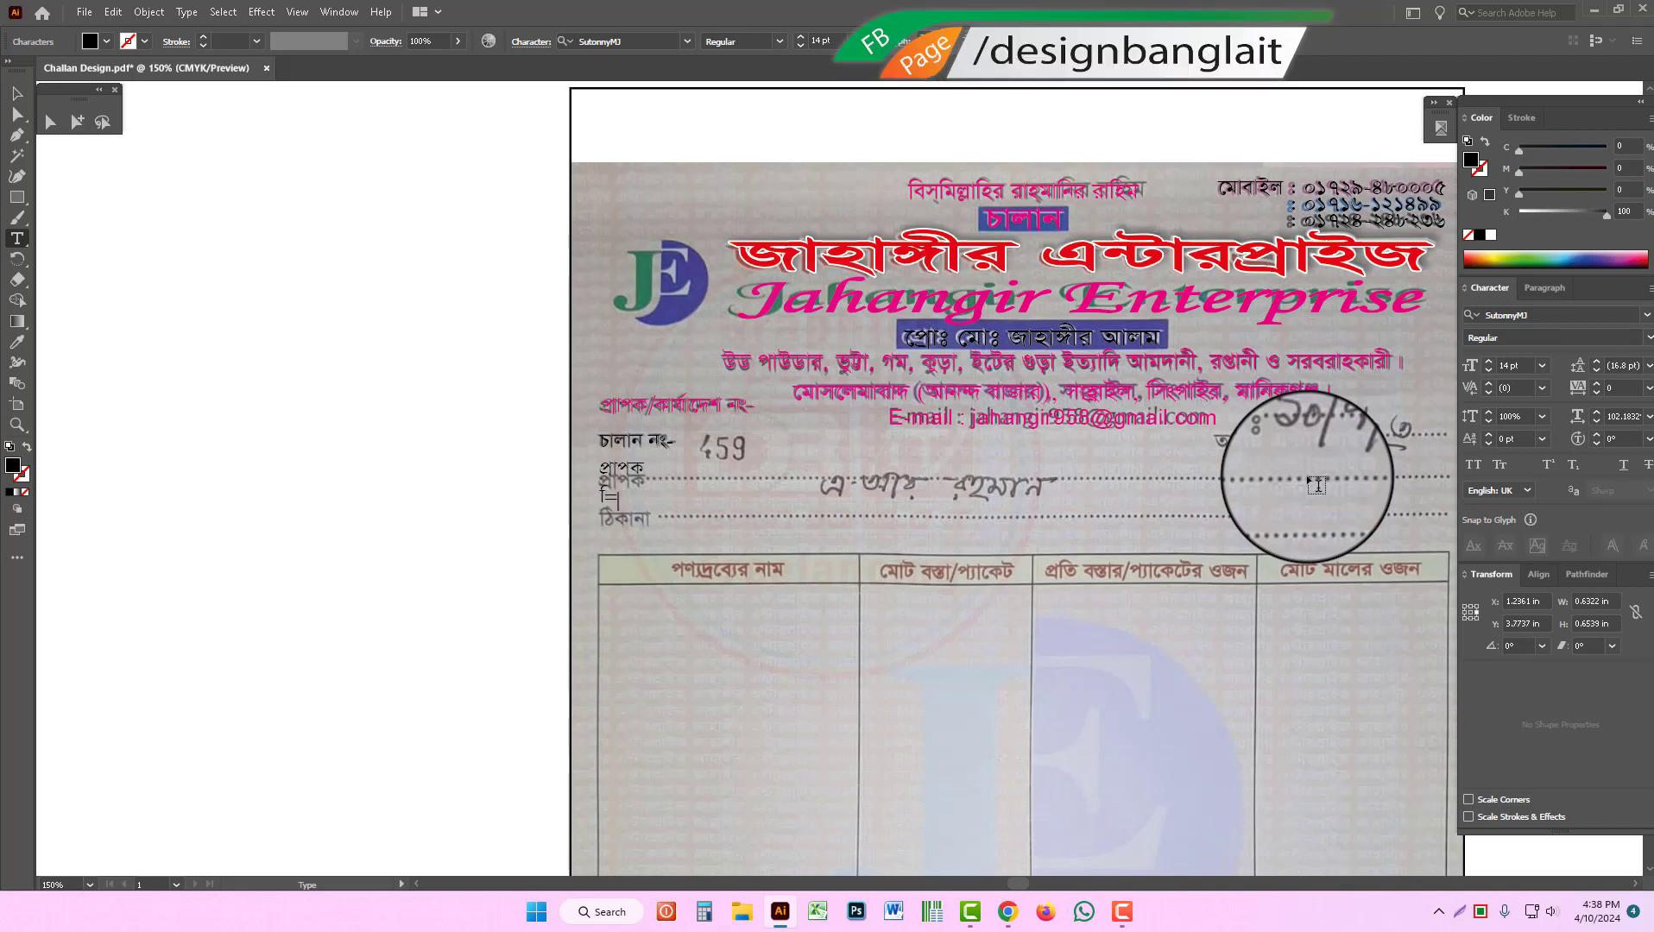
text(ঠিকানা)
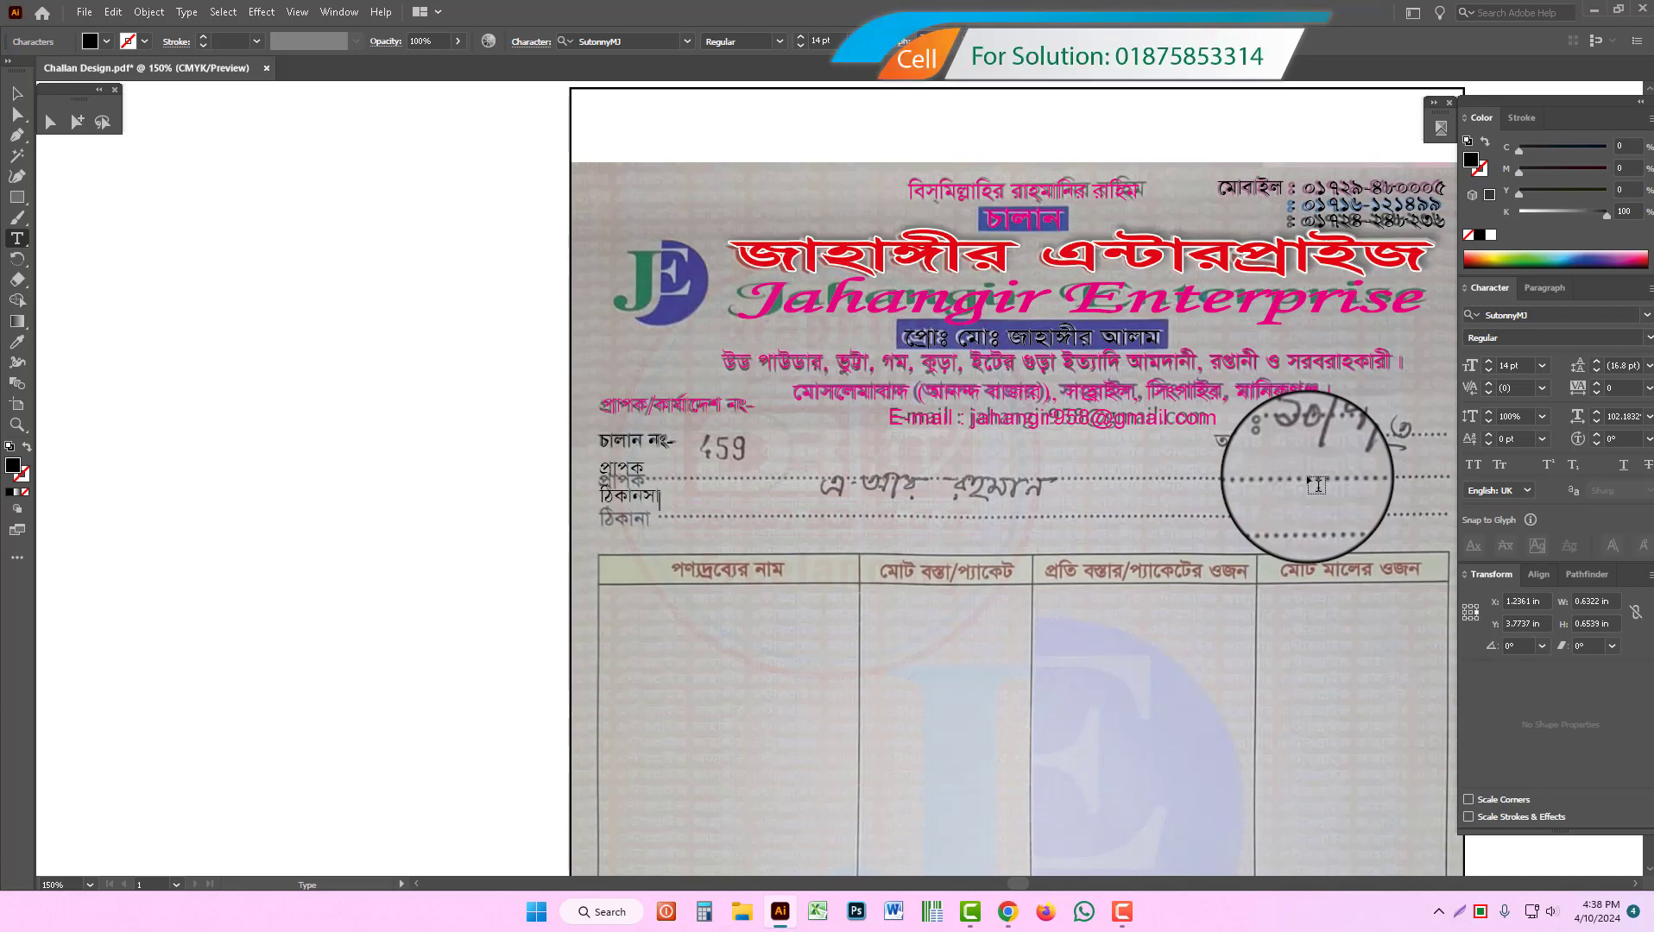
key(Escape)
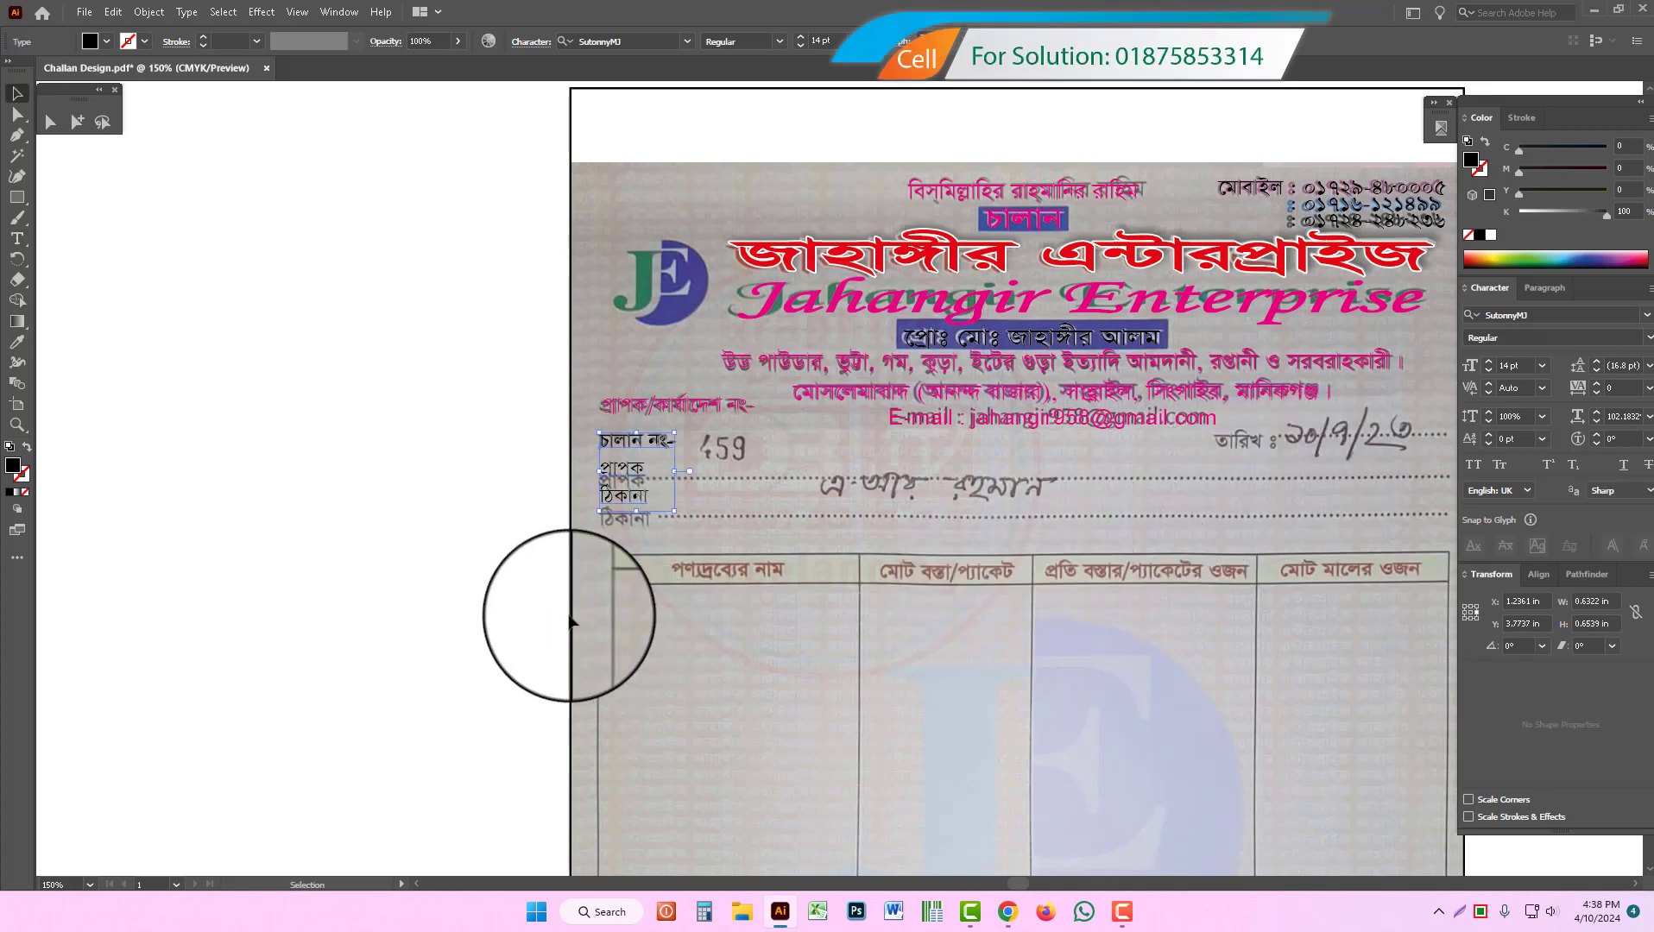
key(alt+Down)
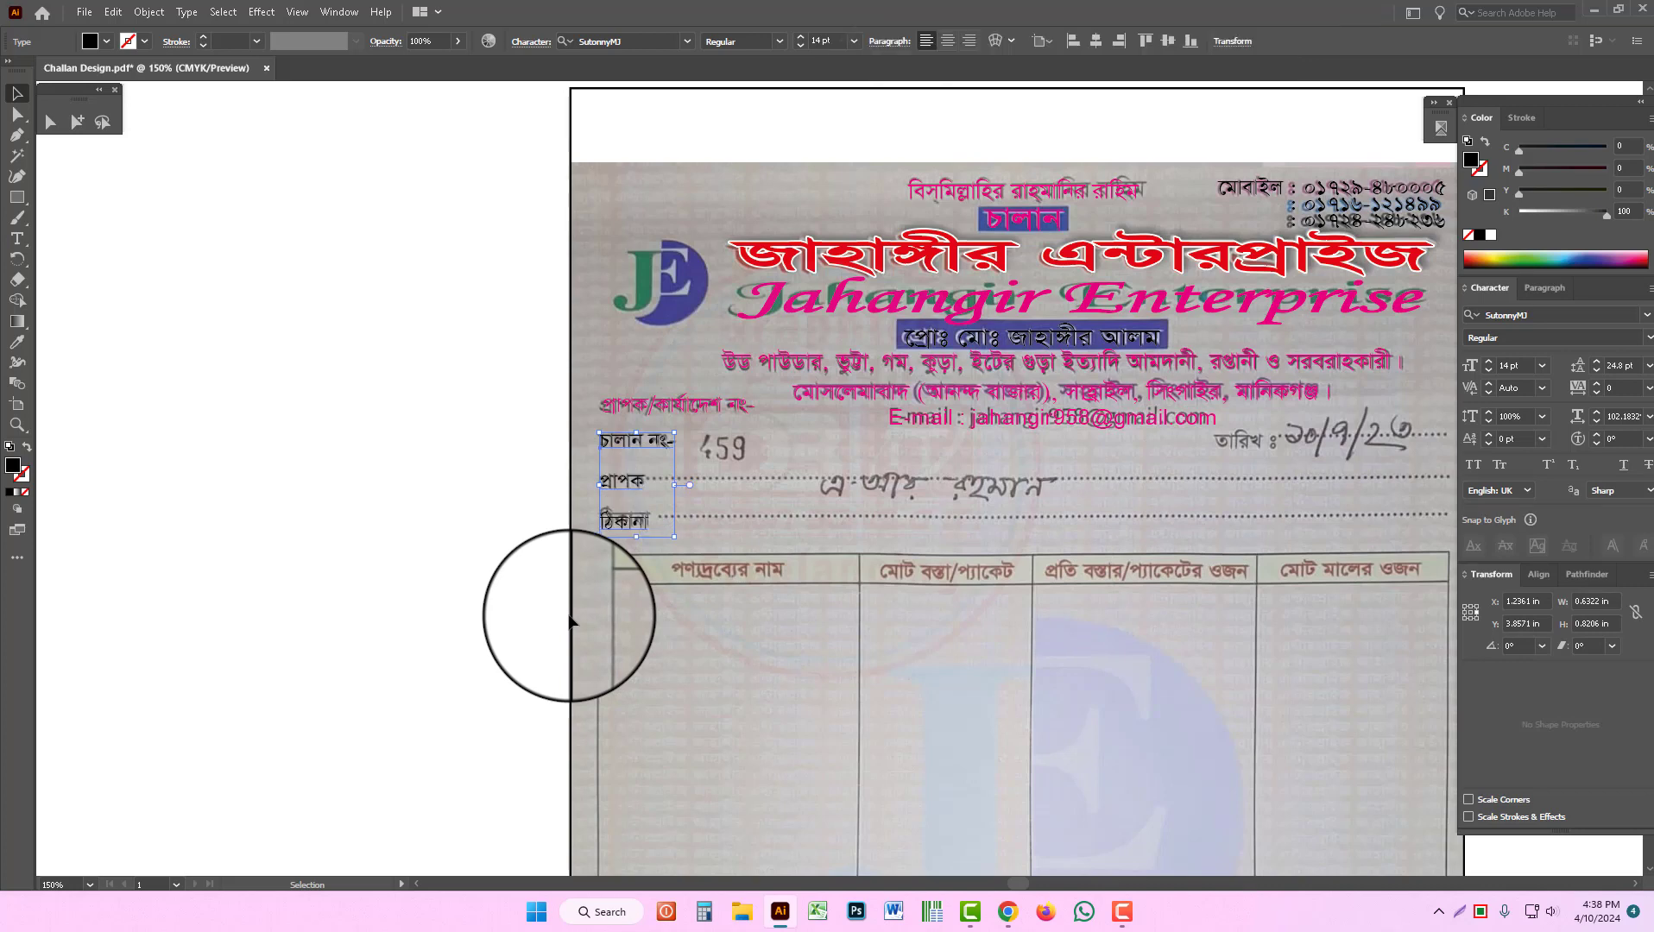
Step: Extend the "প্রাপক" and "ঠিকানা" lines with dots up to the end of the printed dotted lines
drag(908, 592, 713, 481)
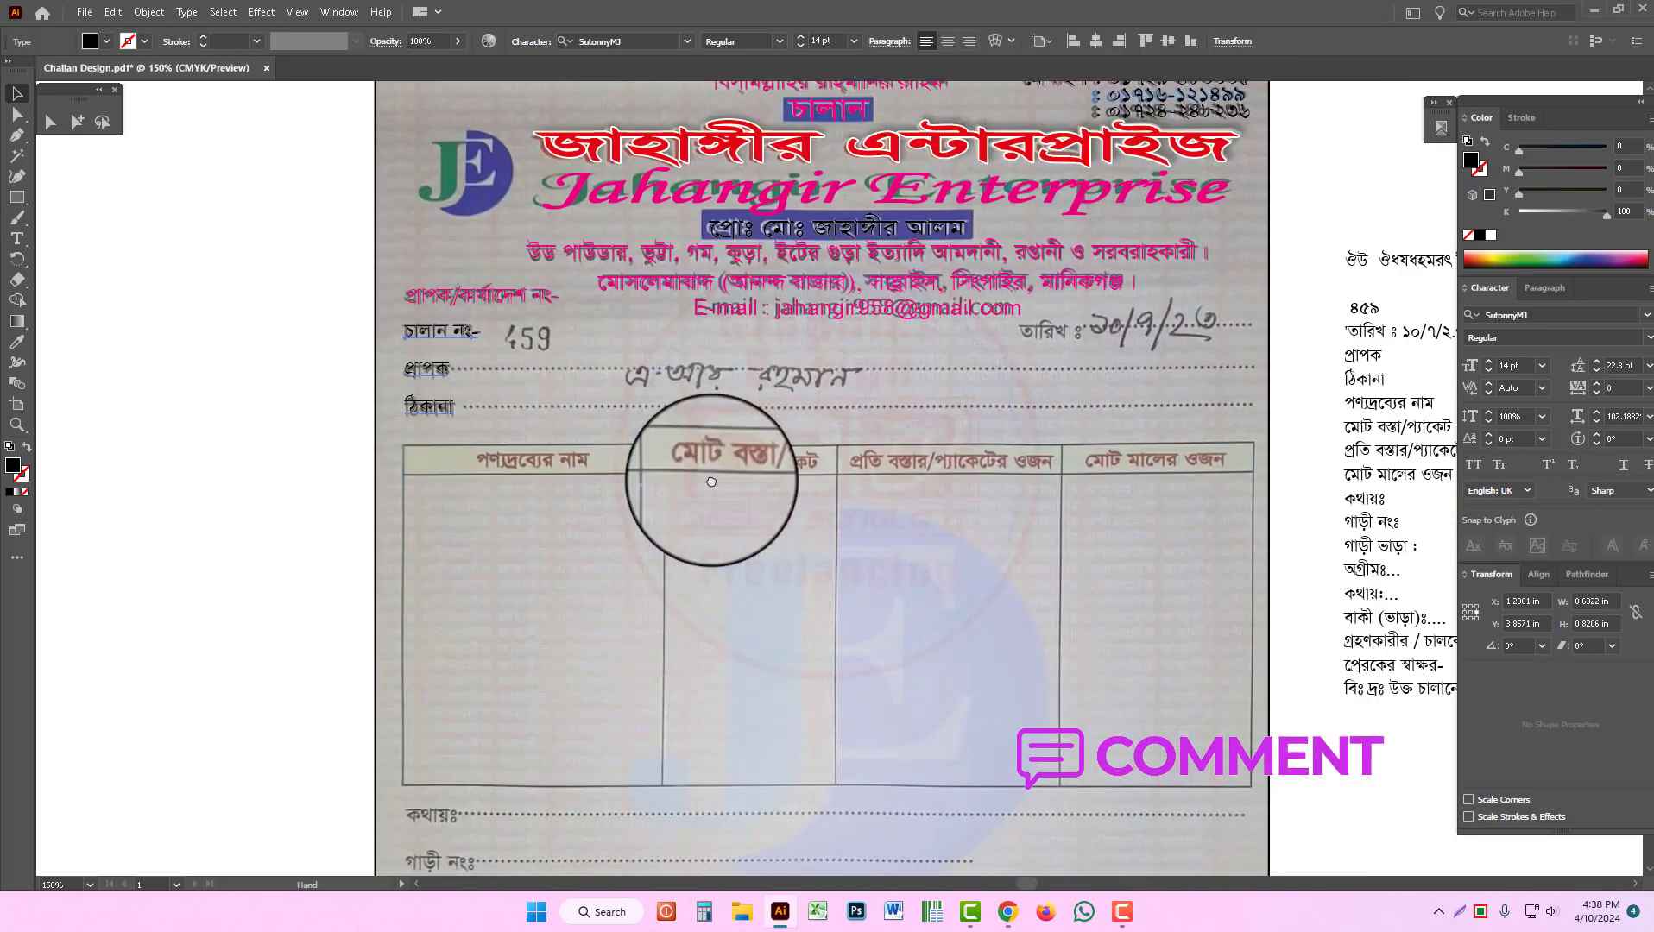
double_click(460, 378)
key(ctrl+shift+a)
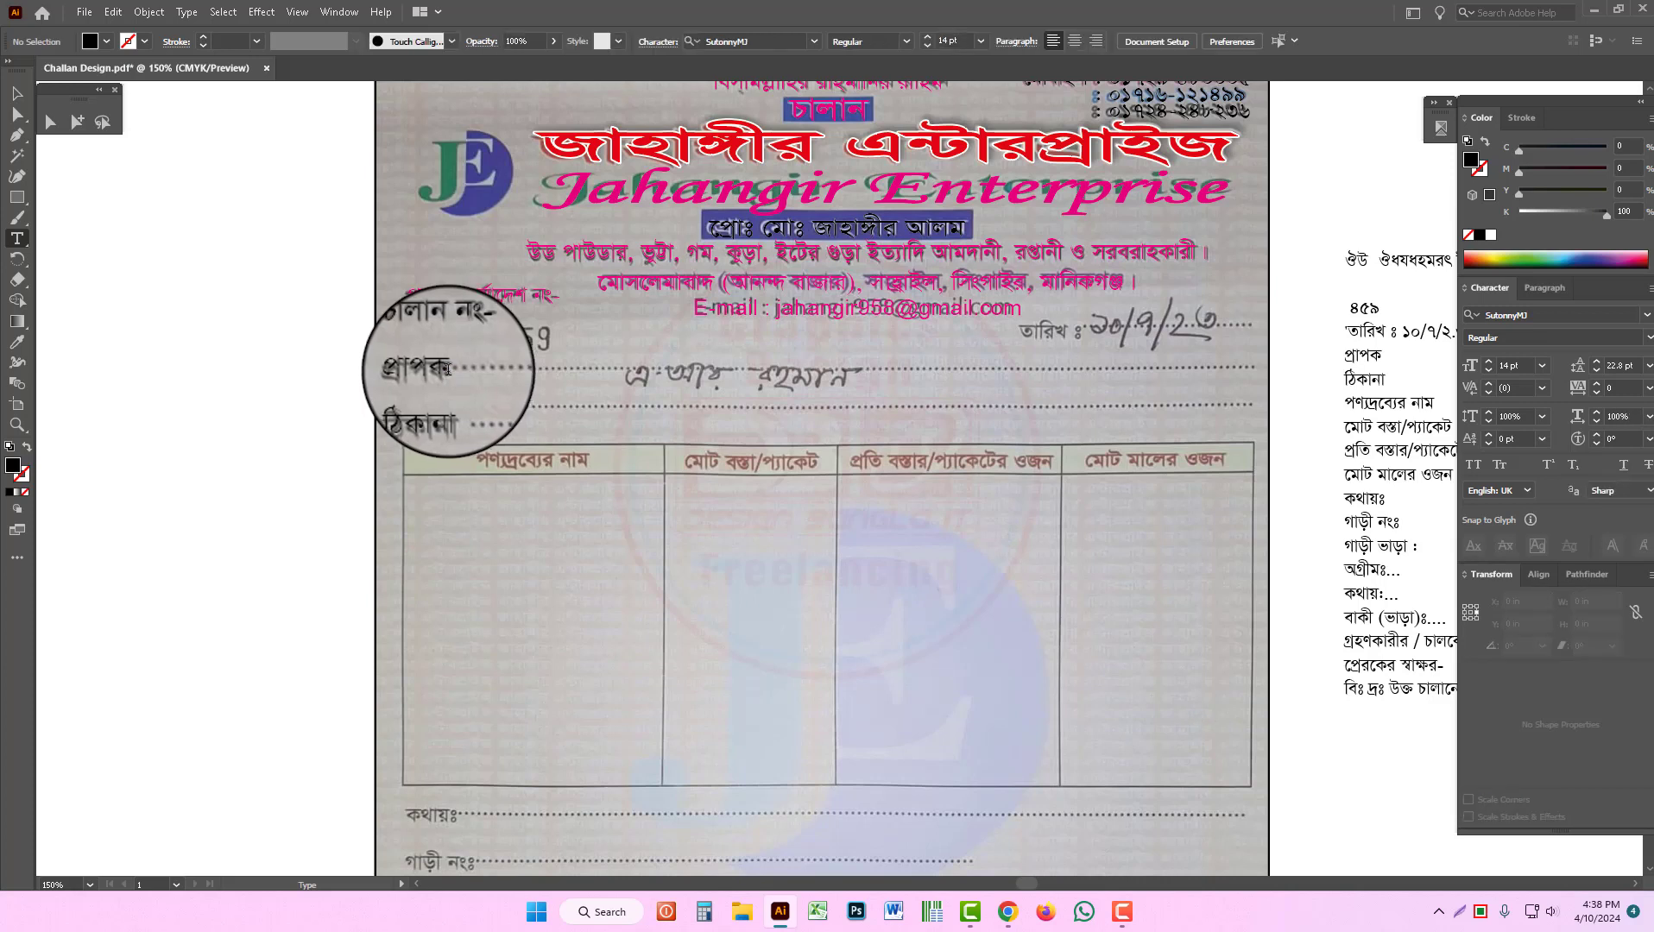
click(447, 370)
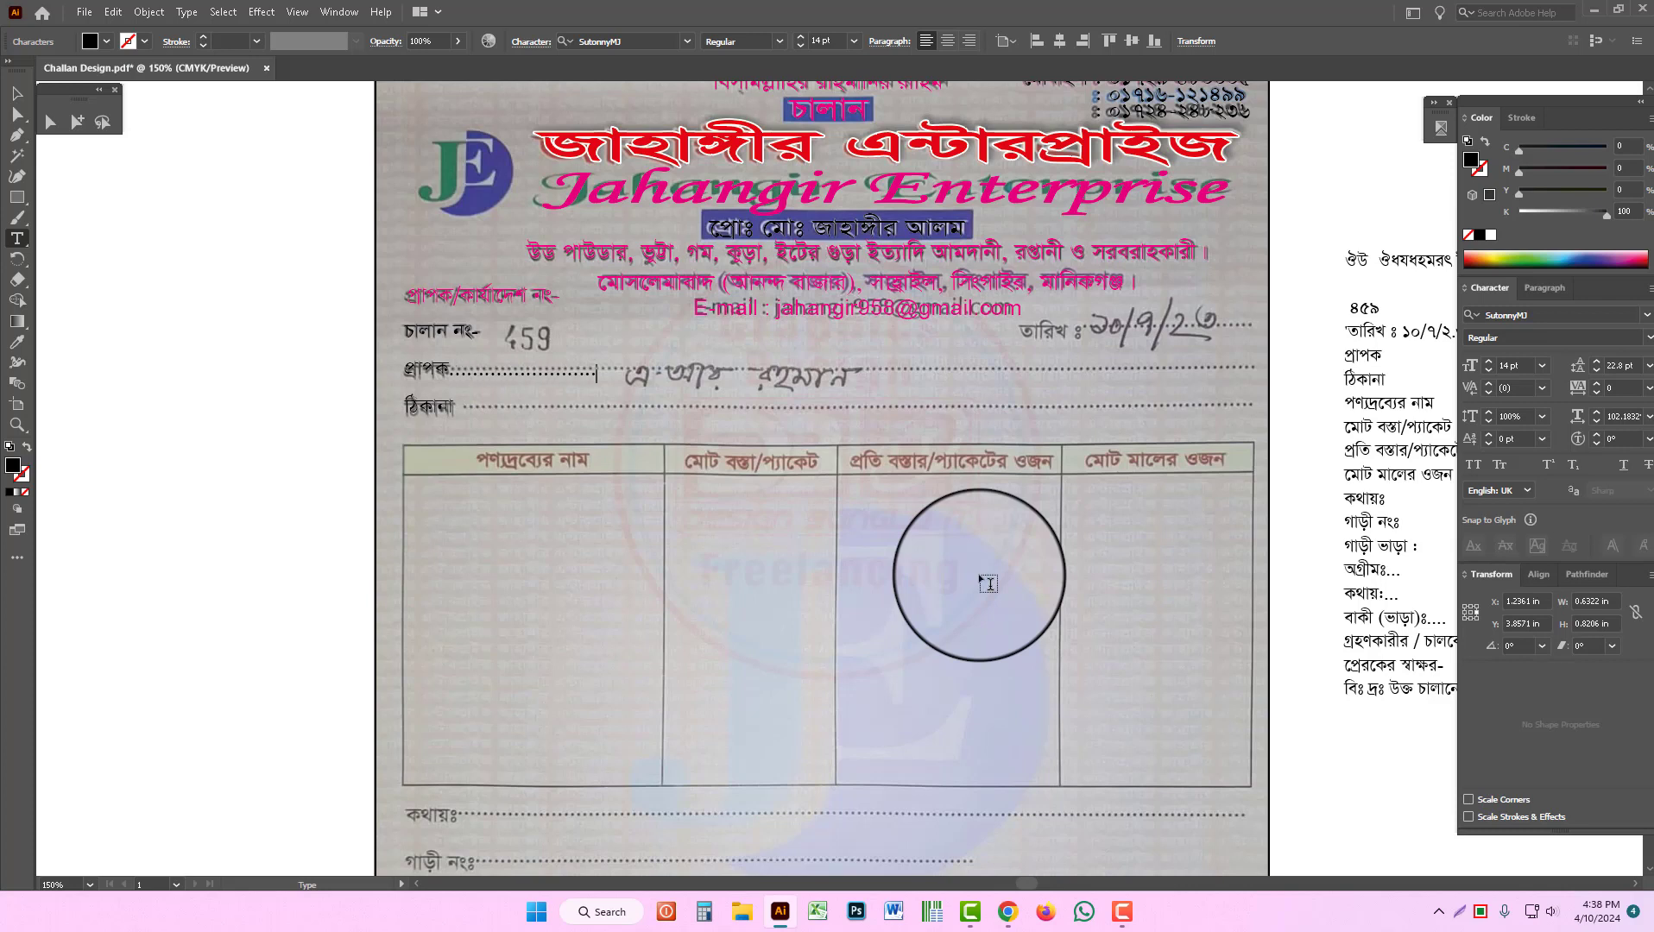
text(.........................................................................................)
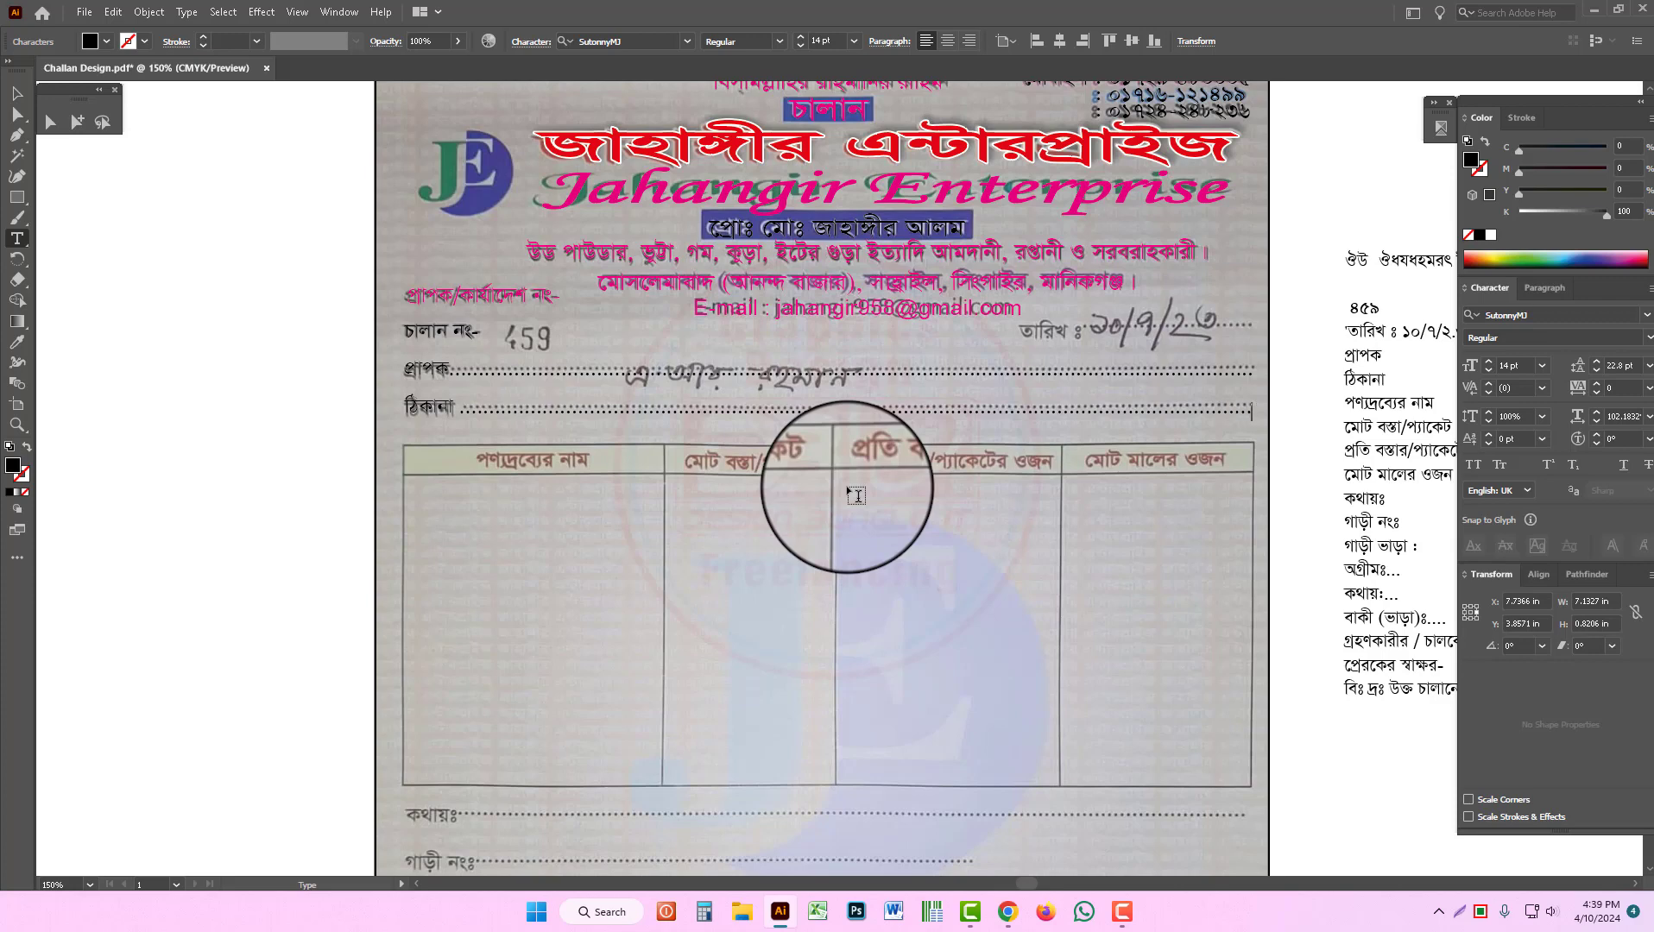
key(Escape)
Step: Cut the "তারিখ" date line from the extracted text and paste it over the printed date label
drag(895, 431, 680, 443)
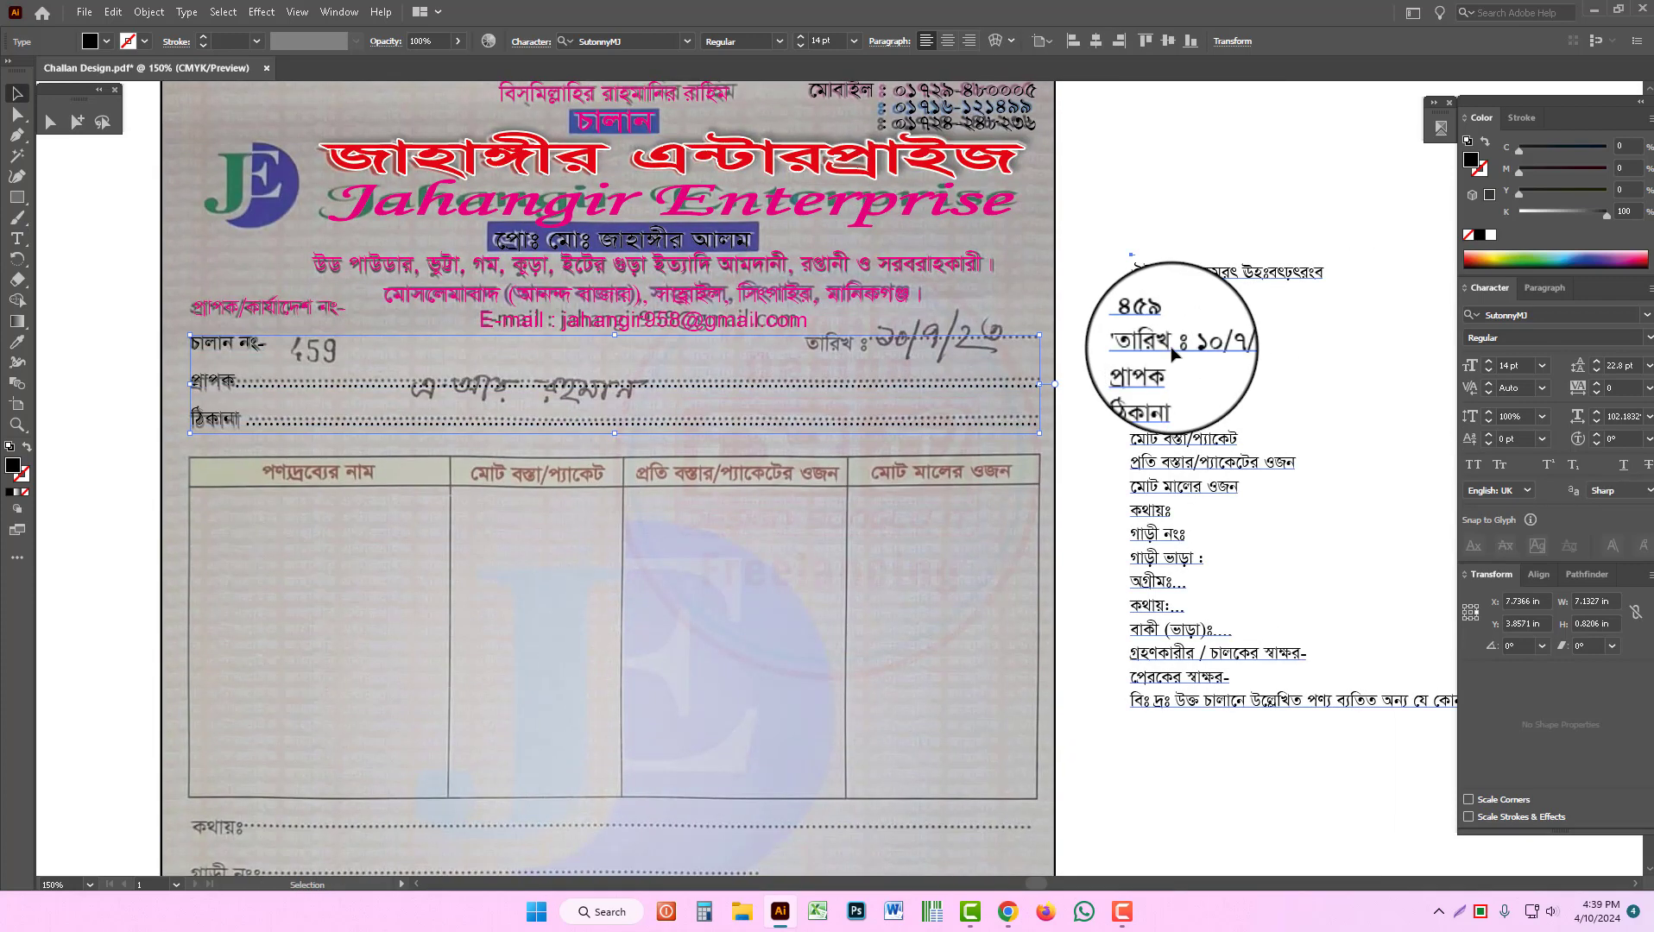
triple_click(1174, 354)
key(ctrl+x)
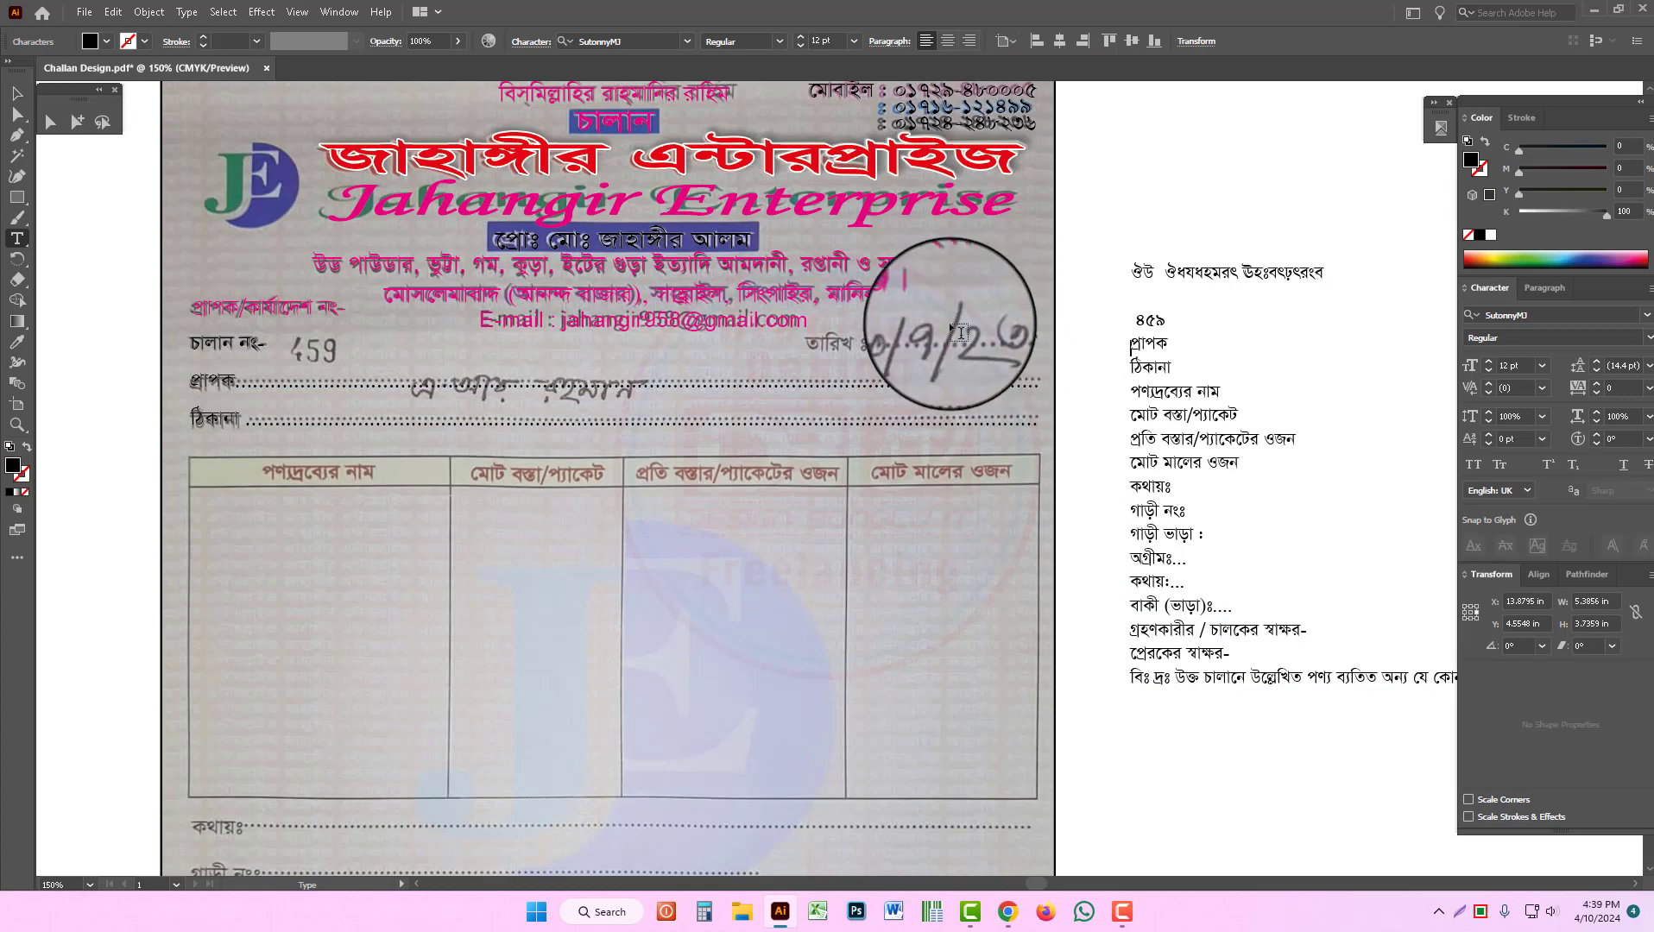
key(Escape)
key(ctrl+v)
drag(874, 466, 904, 343)
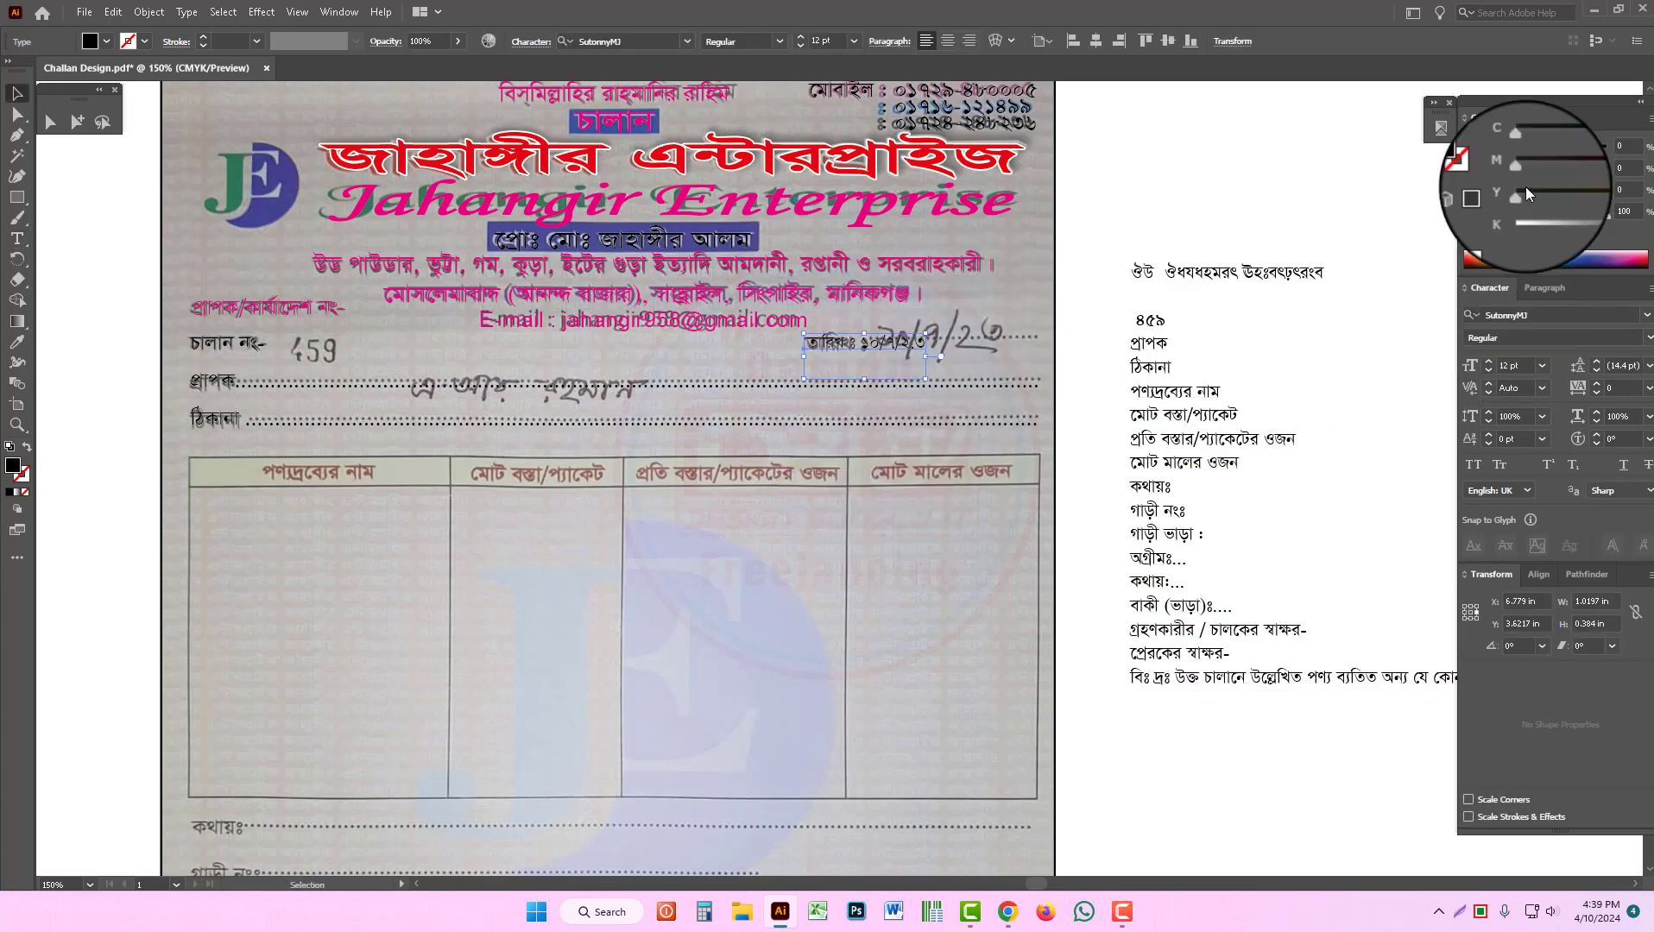
Step: Color the date line magenta (M 100, K 0) and set it to 15 pt
drag(1522, 173, 1520, 211)
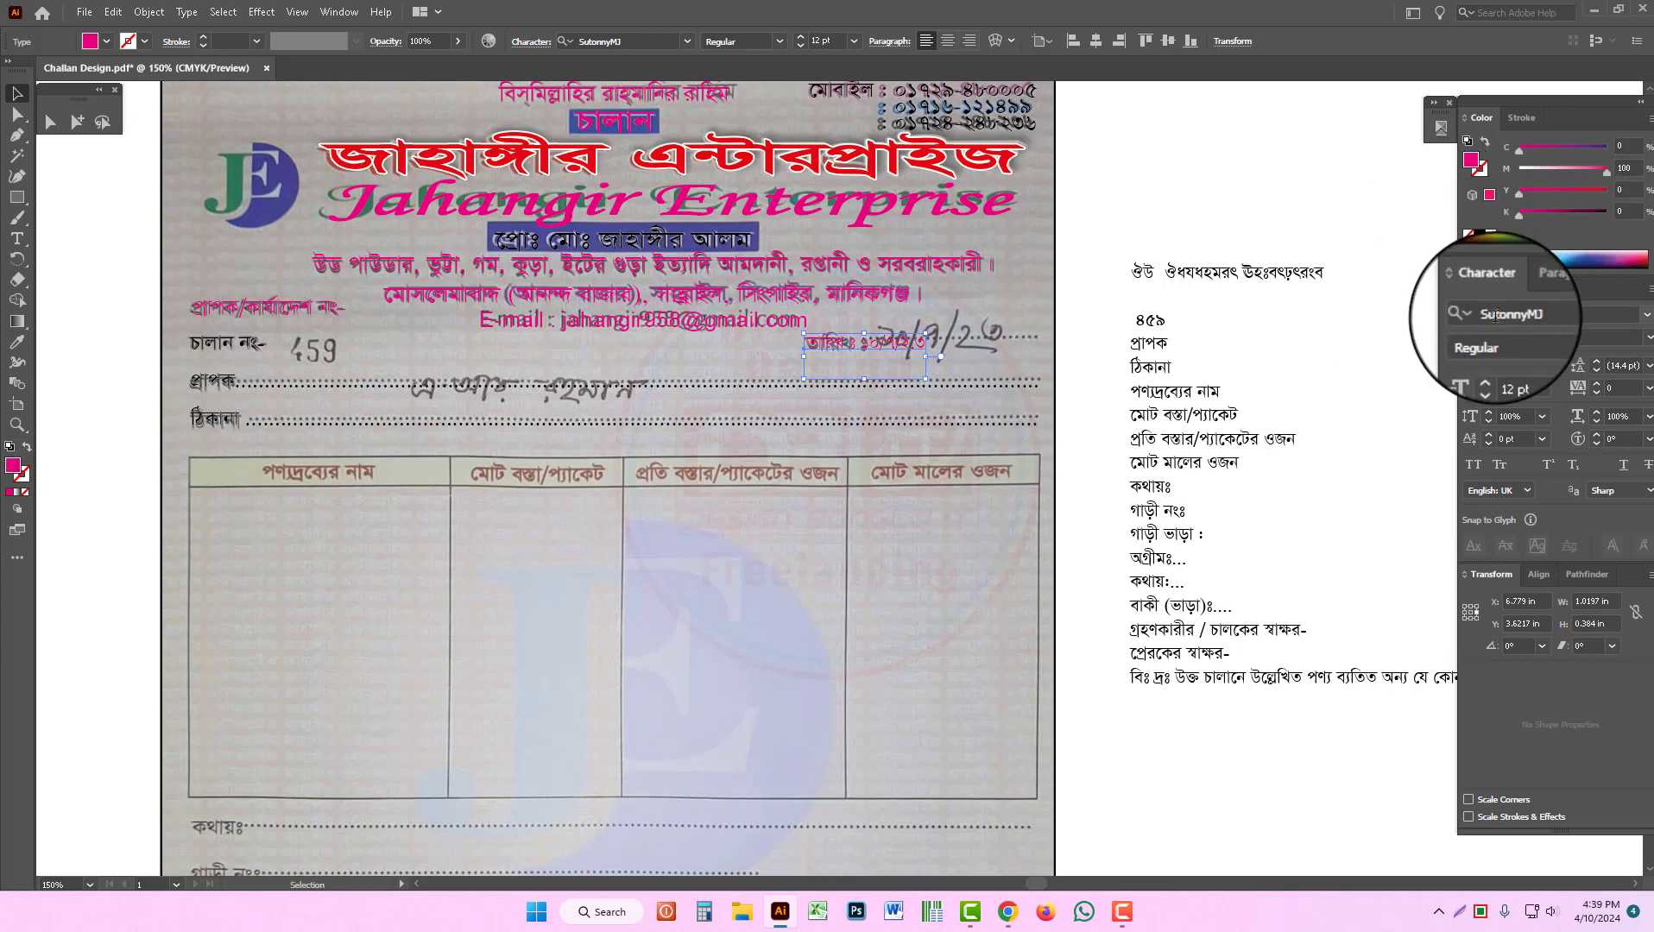
click(1489, 366)
click(1489, 366)
click(1488, 363)
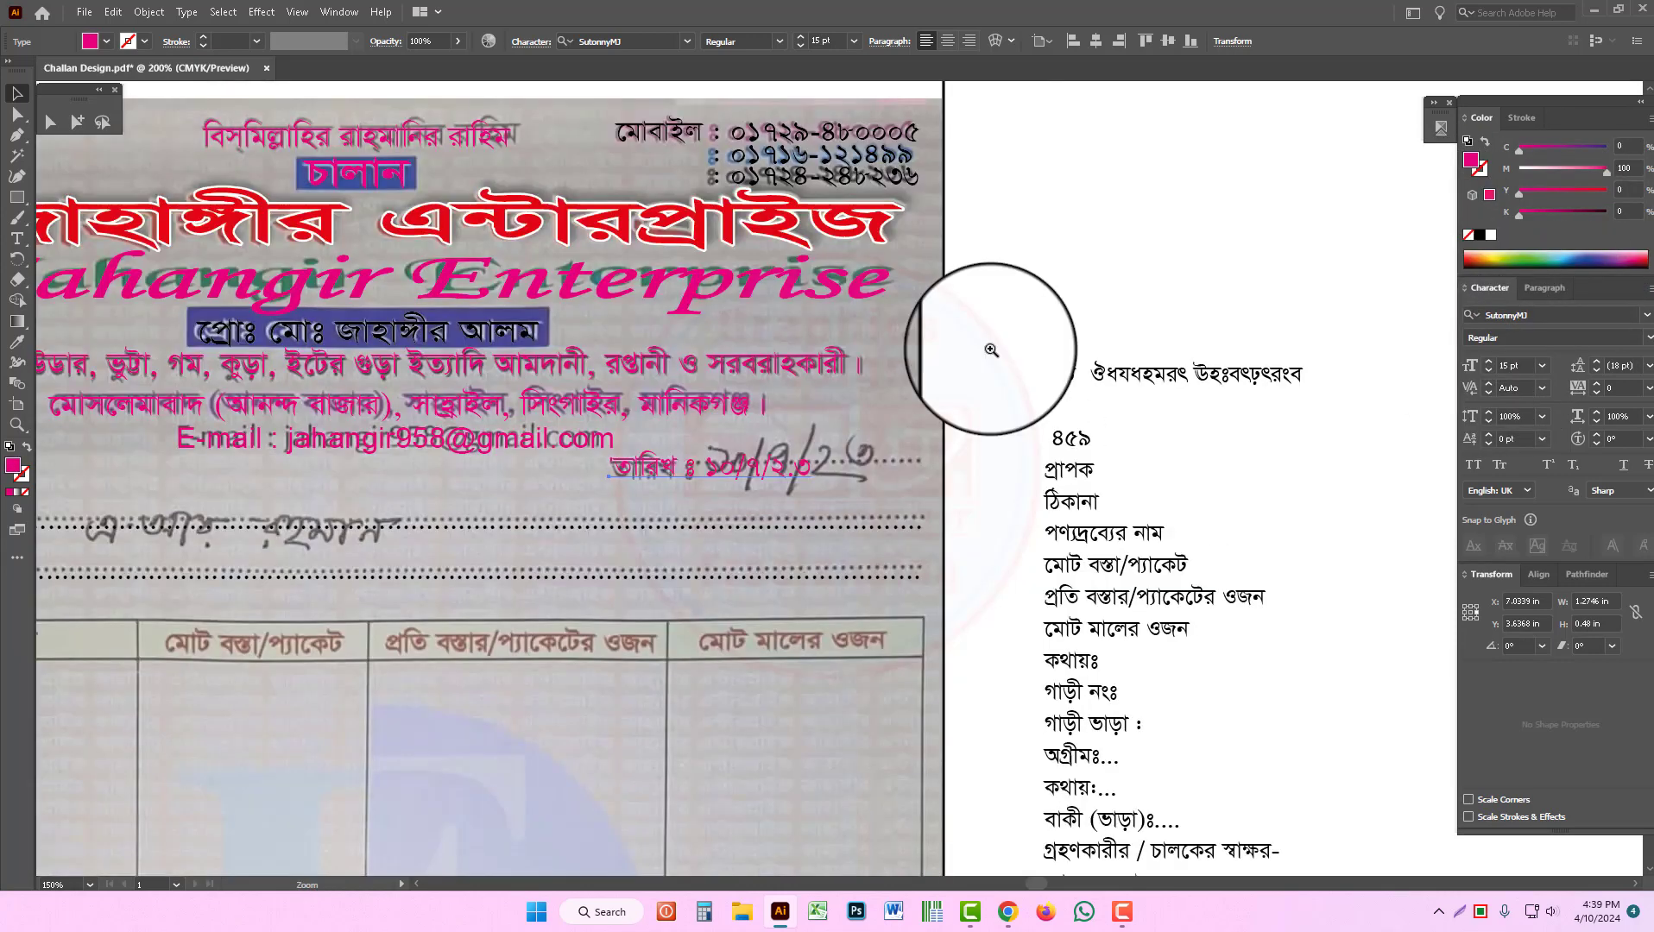
Step: Align the "তারিখ" line with the printed date label and replace its date digits with dots up to the printed dotted line's end
key(ctrl+equal)
drag(666, 467, 664, 469)
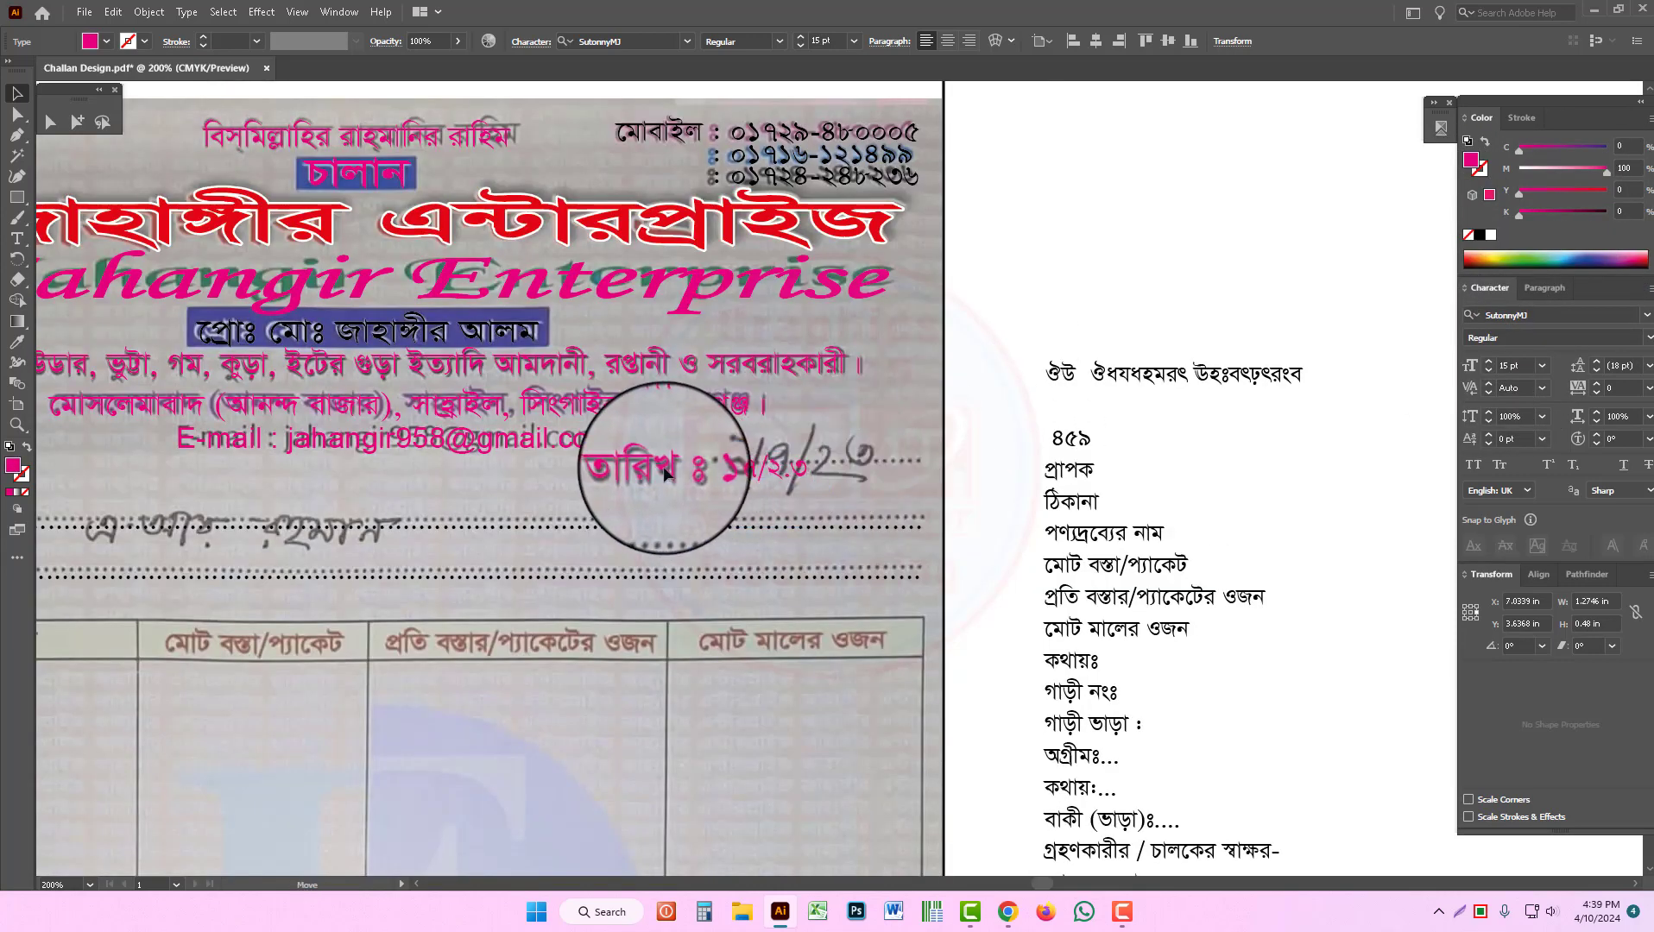
double_click(742, 471)
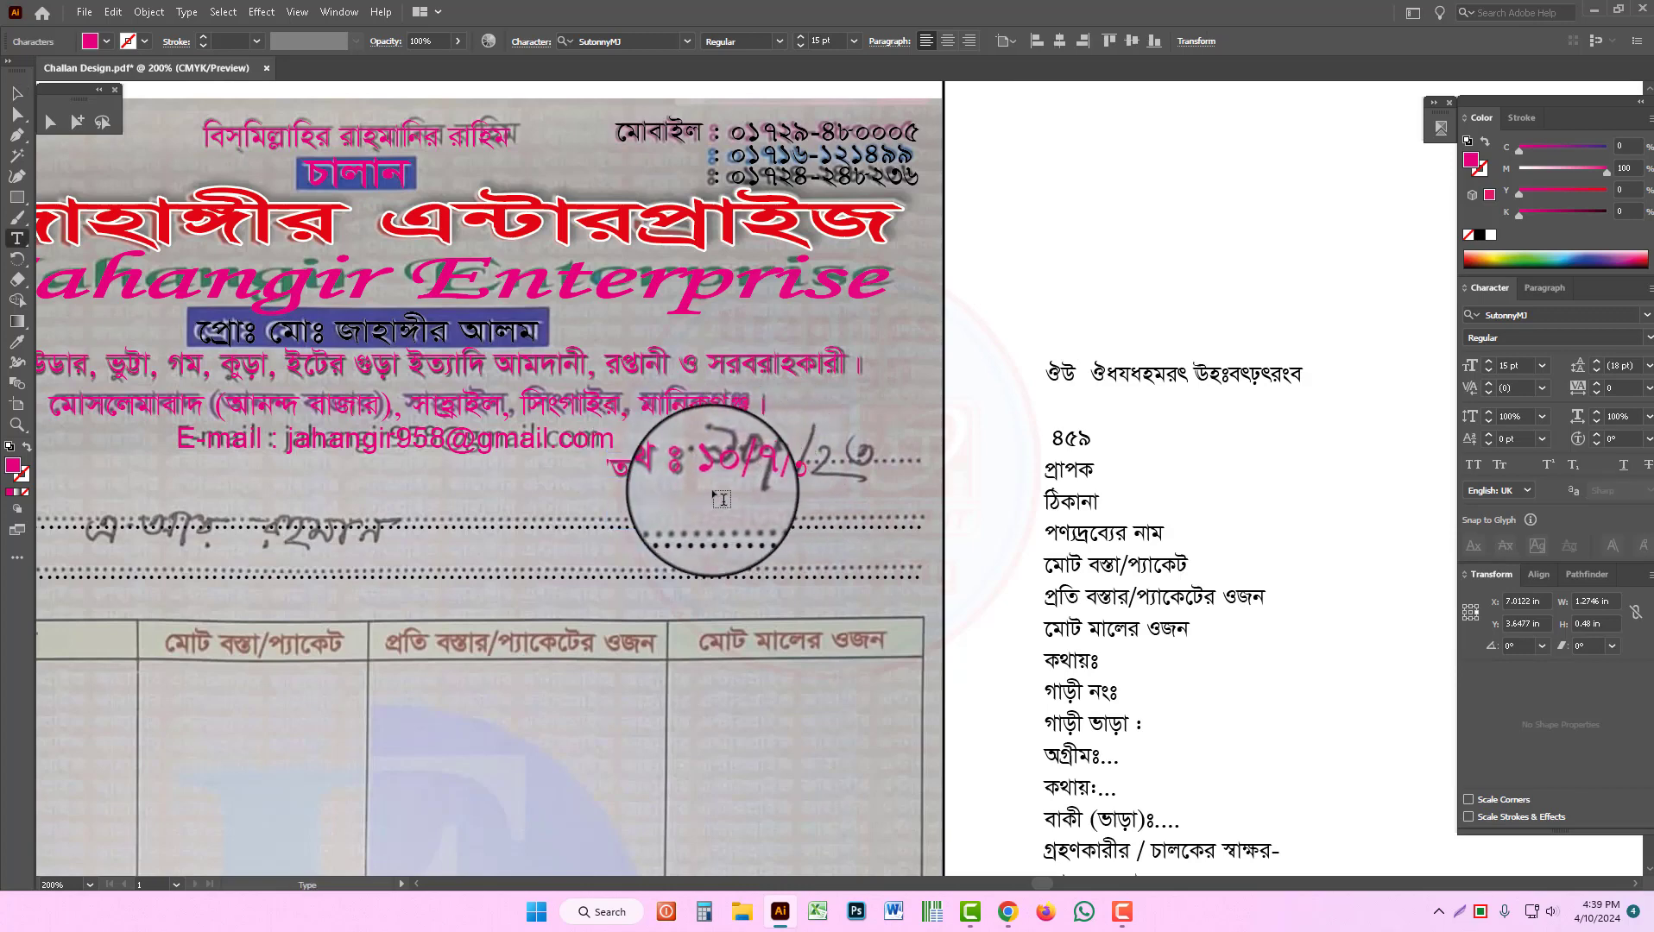
drag(697, 472, 1239, 526)
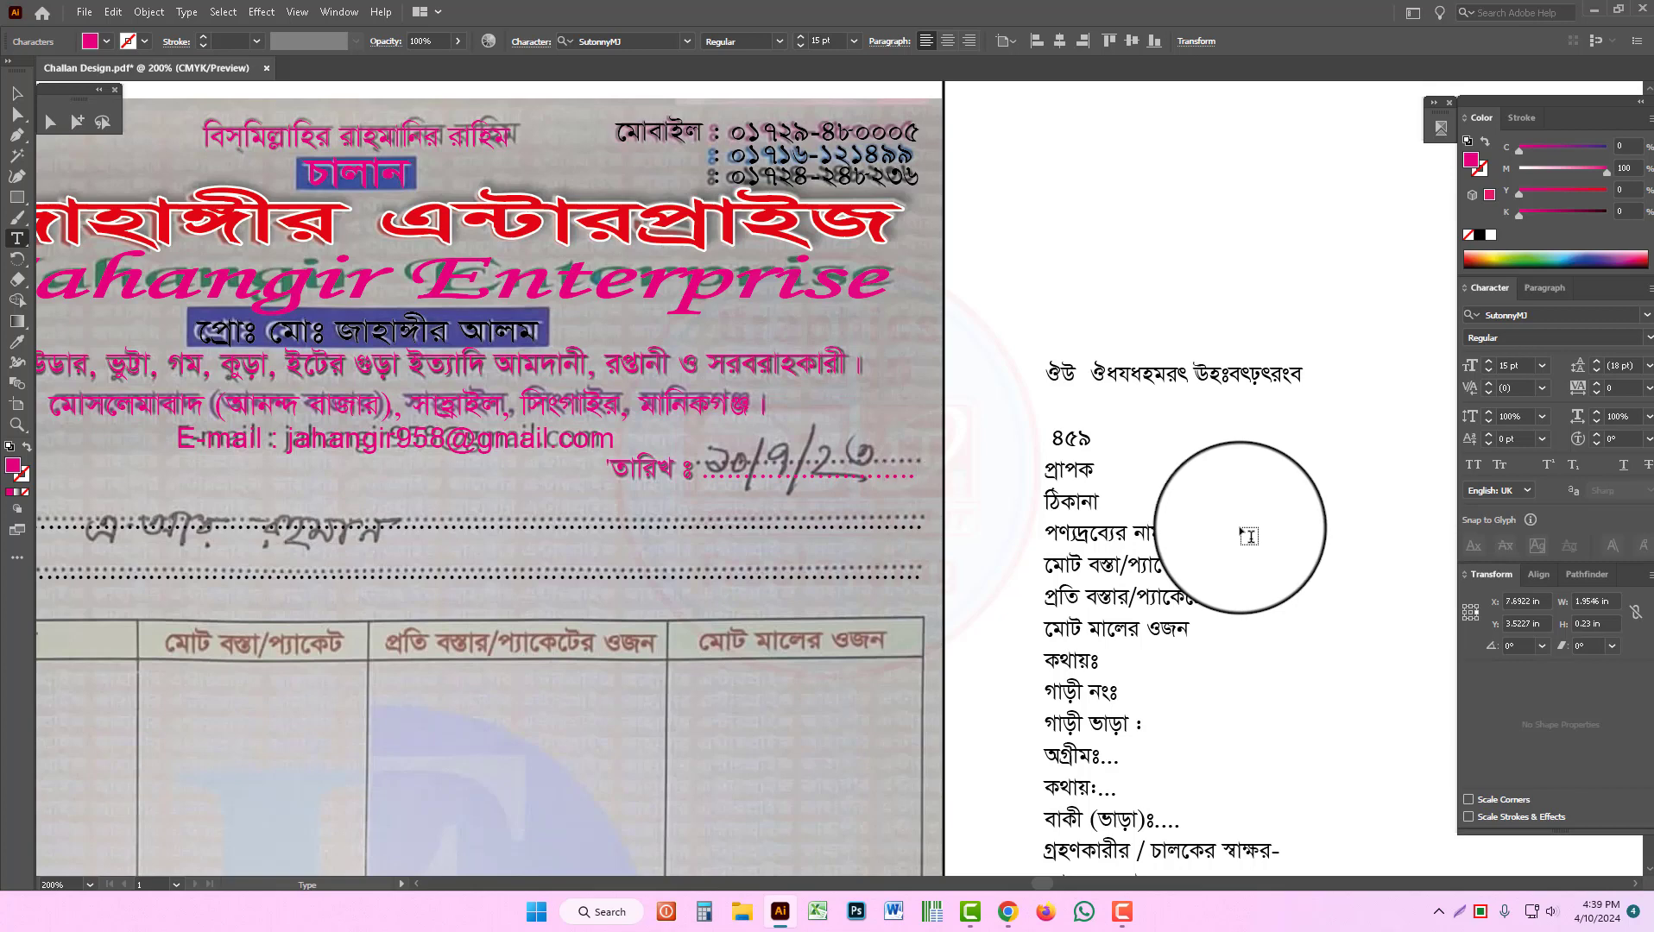
Step: Cut "পণ্যদ্রব্যের নাম" from the extracted text and paste it over the printed header of the table's first column
scroll(855, 479, down, 1)
drag(565, 689, 828, 591)
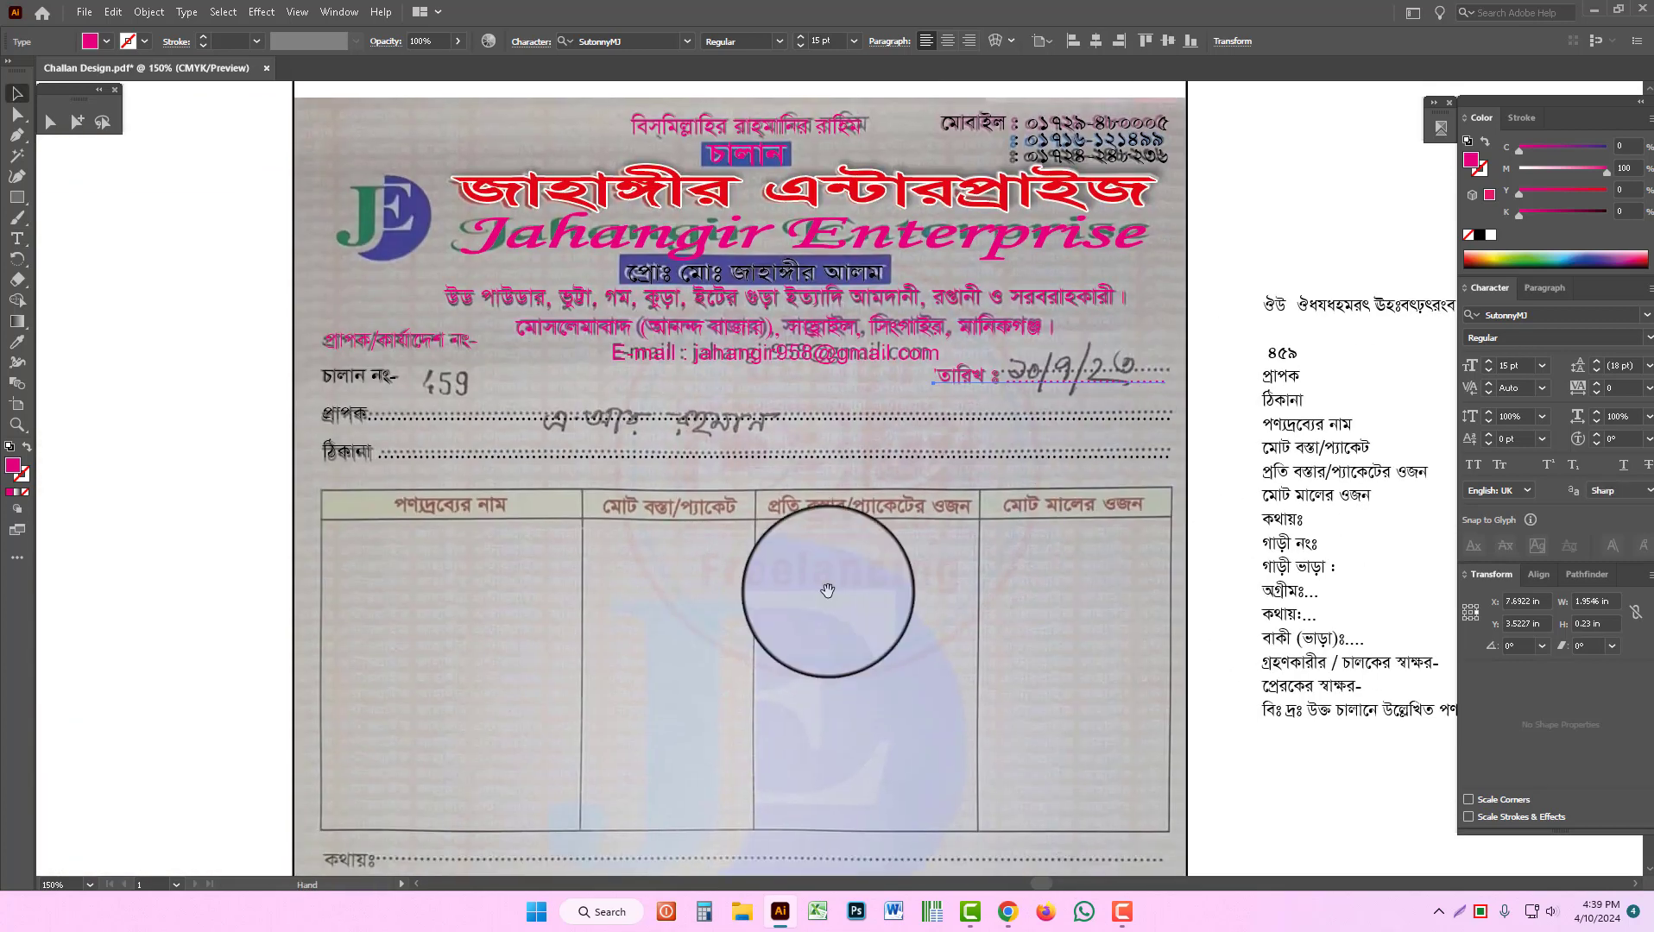
key(ctrl+minus)
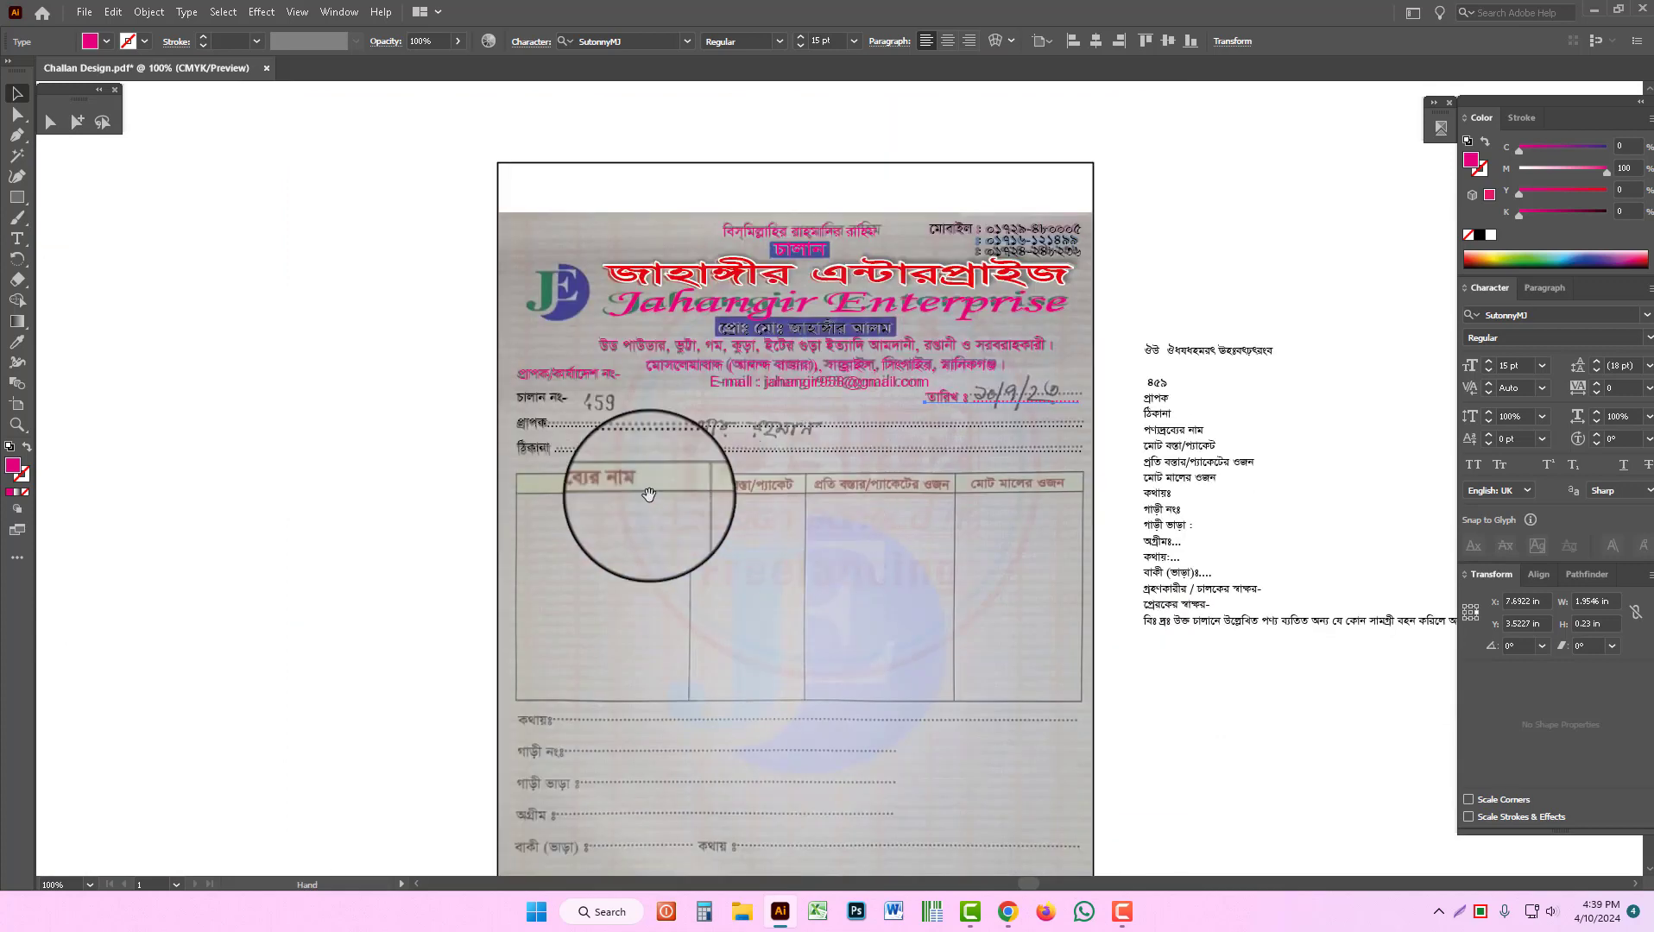
triple_click(1168, 436)
key(ctrl+x)
key(Escape)
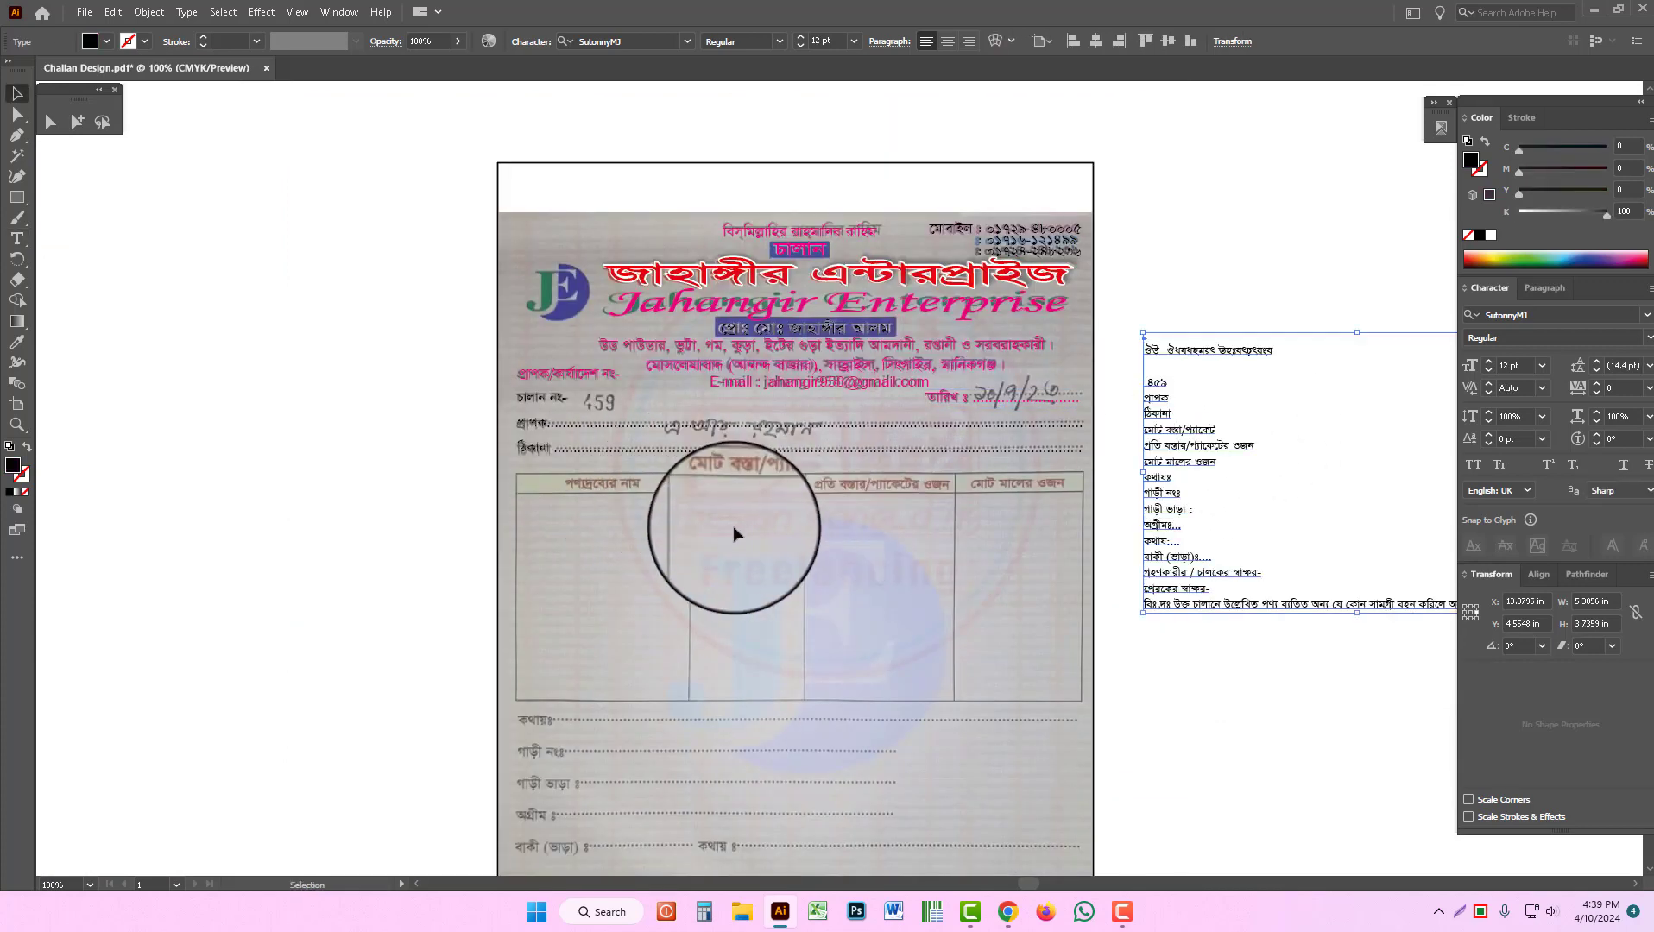
ctrl+click(723, 524)
key(ctrl+v)
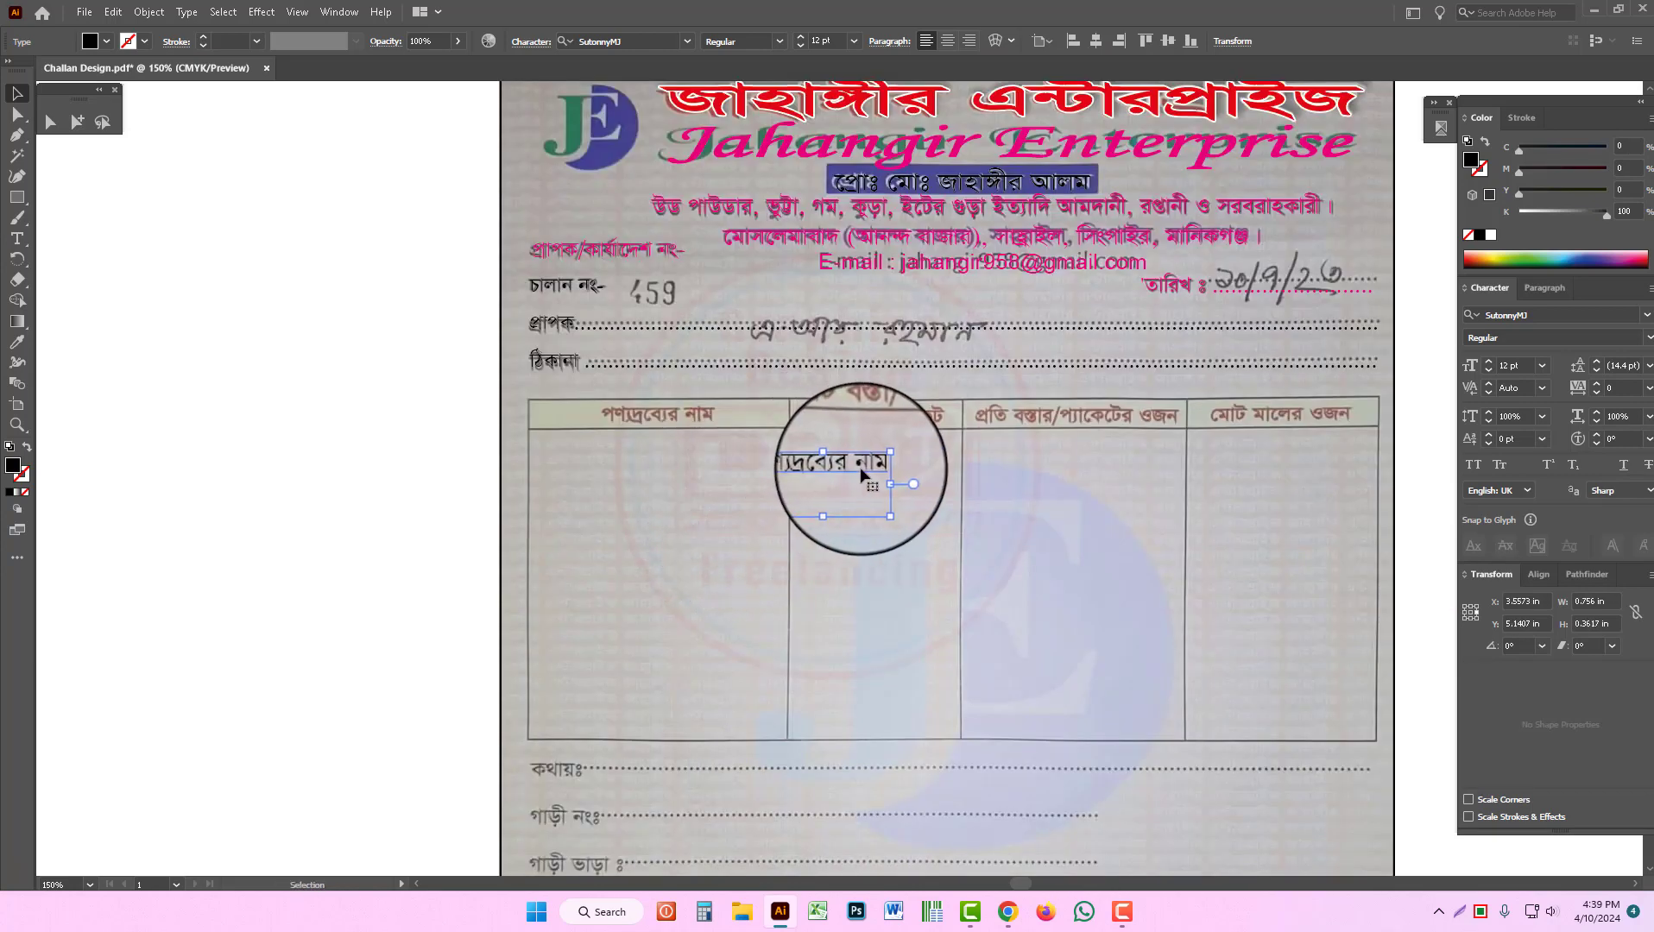
drag(872, 478, 691, 420)
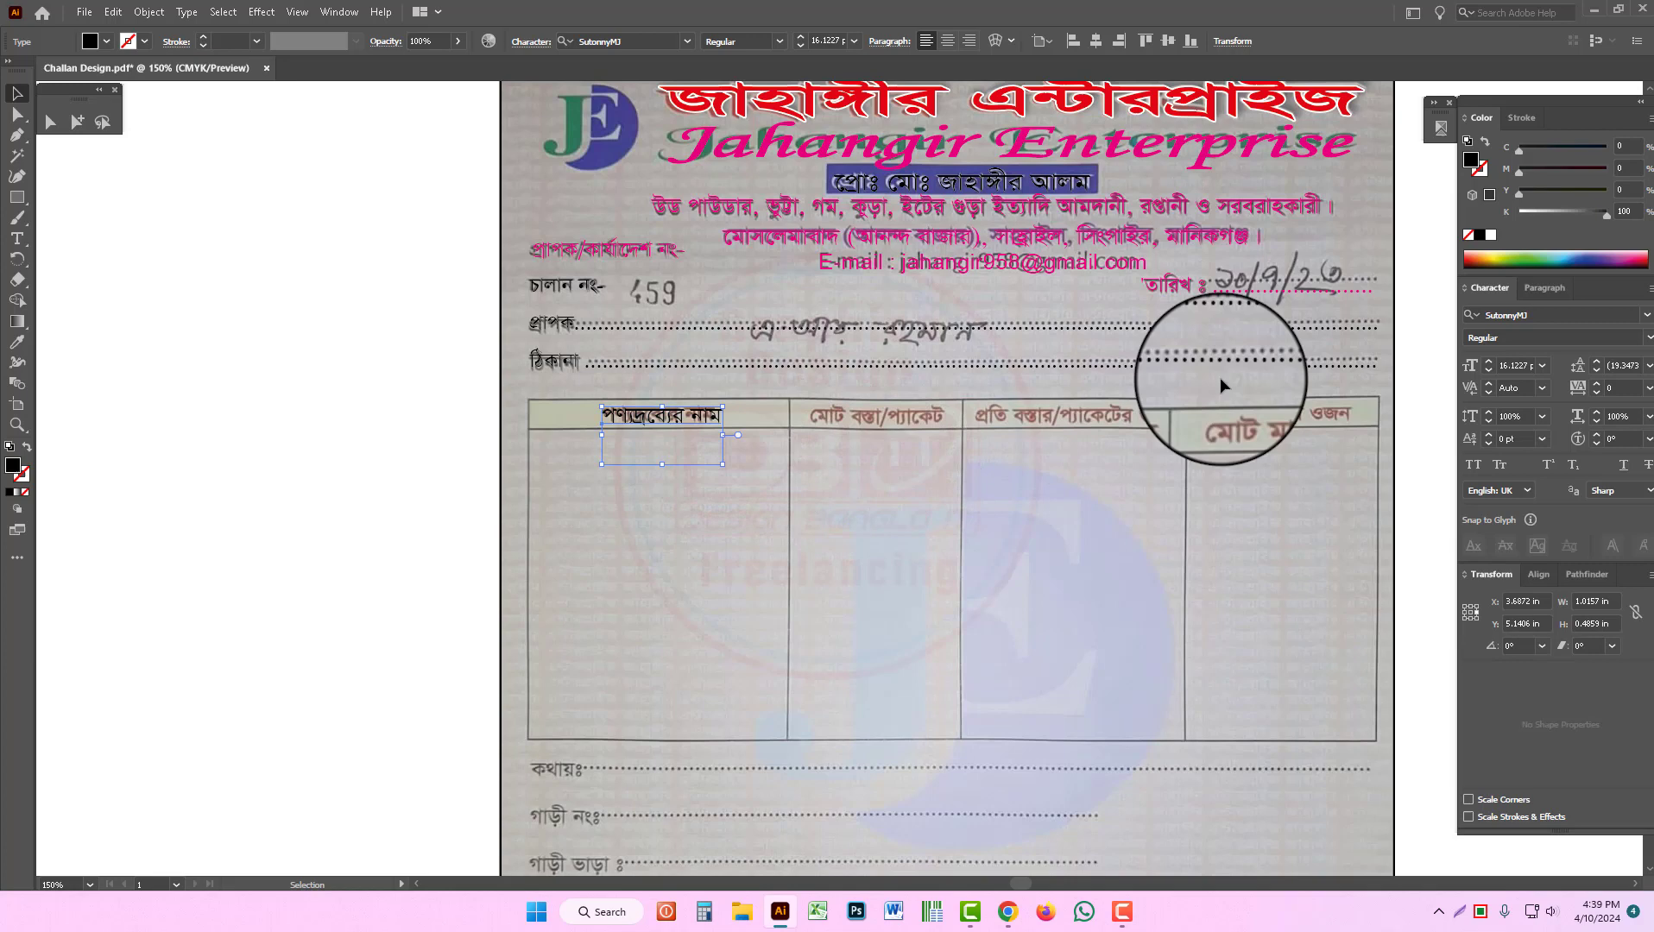
Step: Set the "পণ্যদ্রব্যের নাম" header to 15 pt Bold and remove its trailing empty line
click(1493, 369)
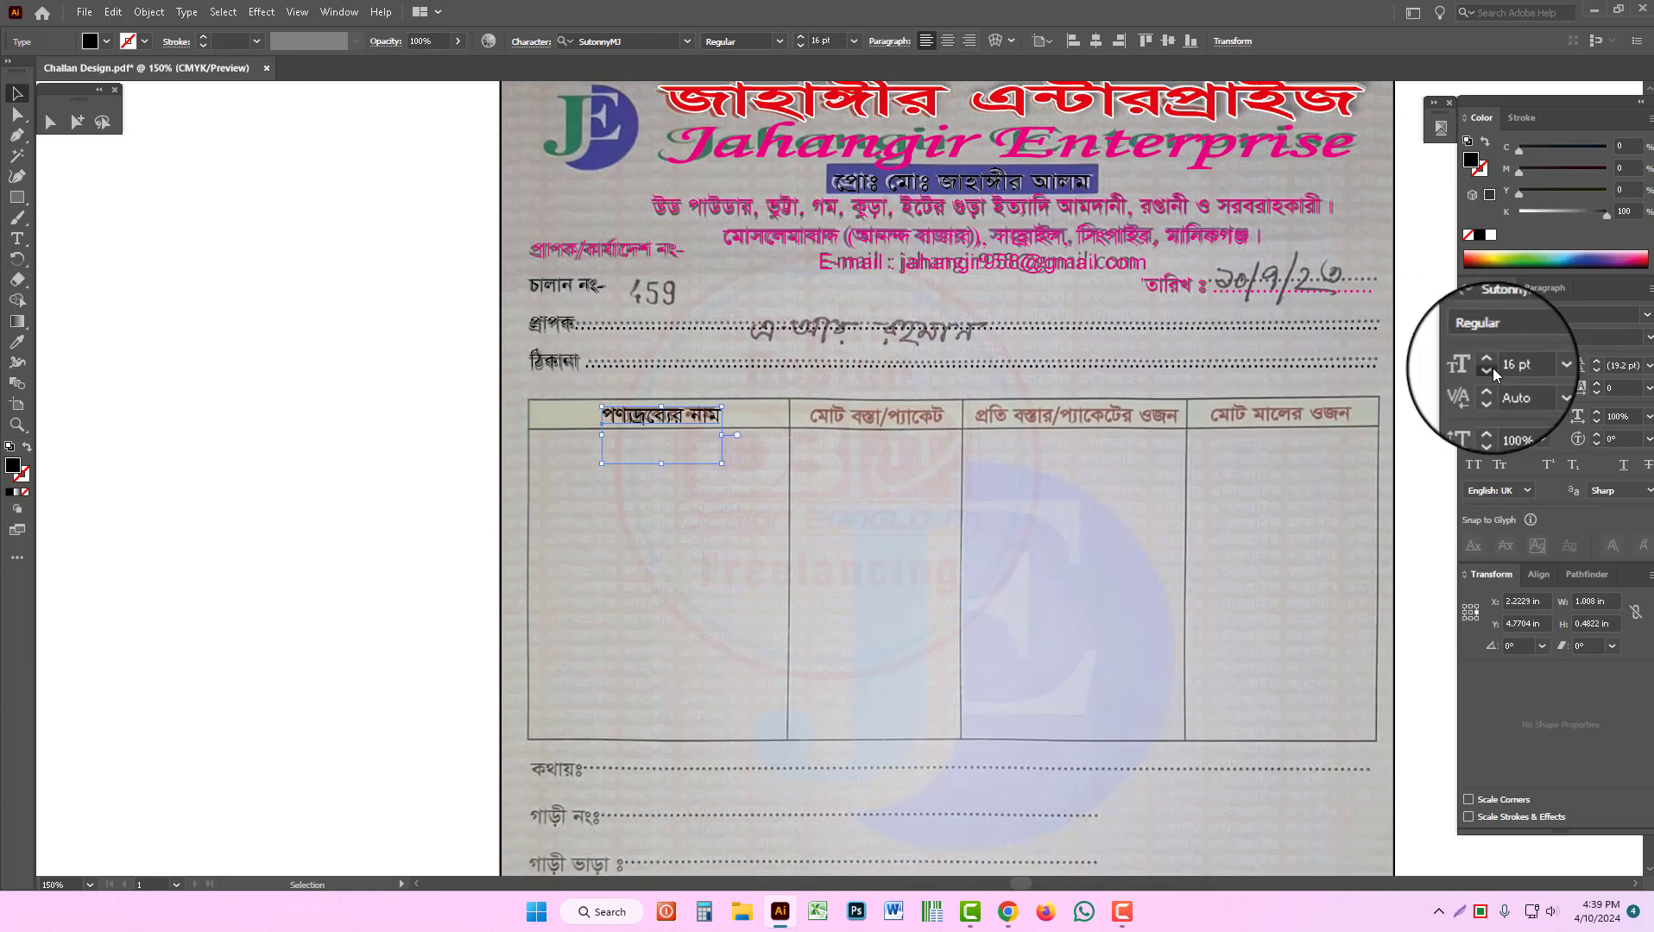
click(1492, 369)
key(ctrl+space)
ctrl+click(677, 419)
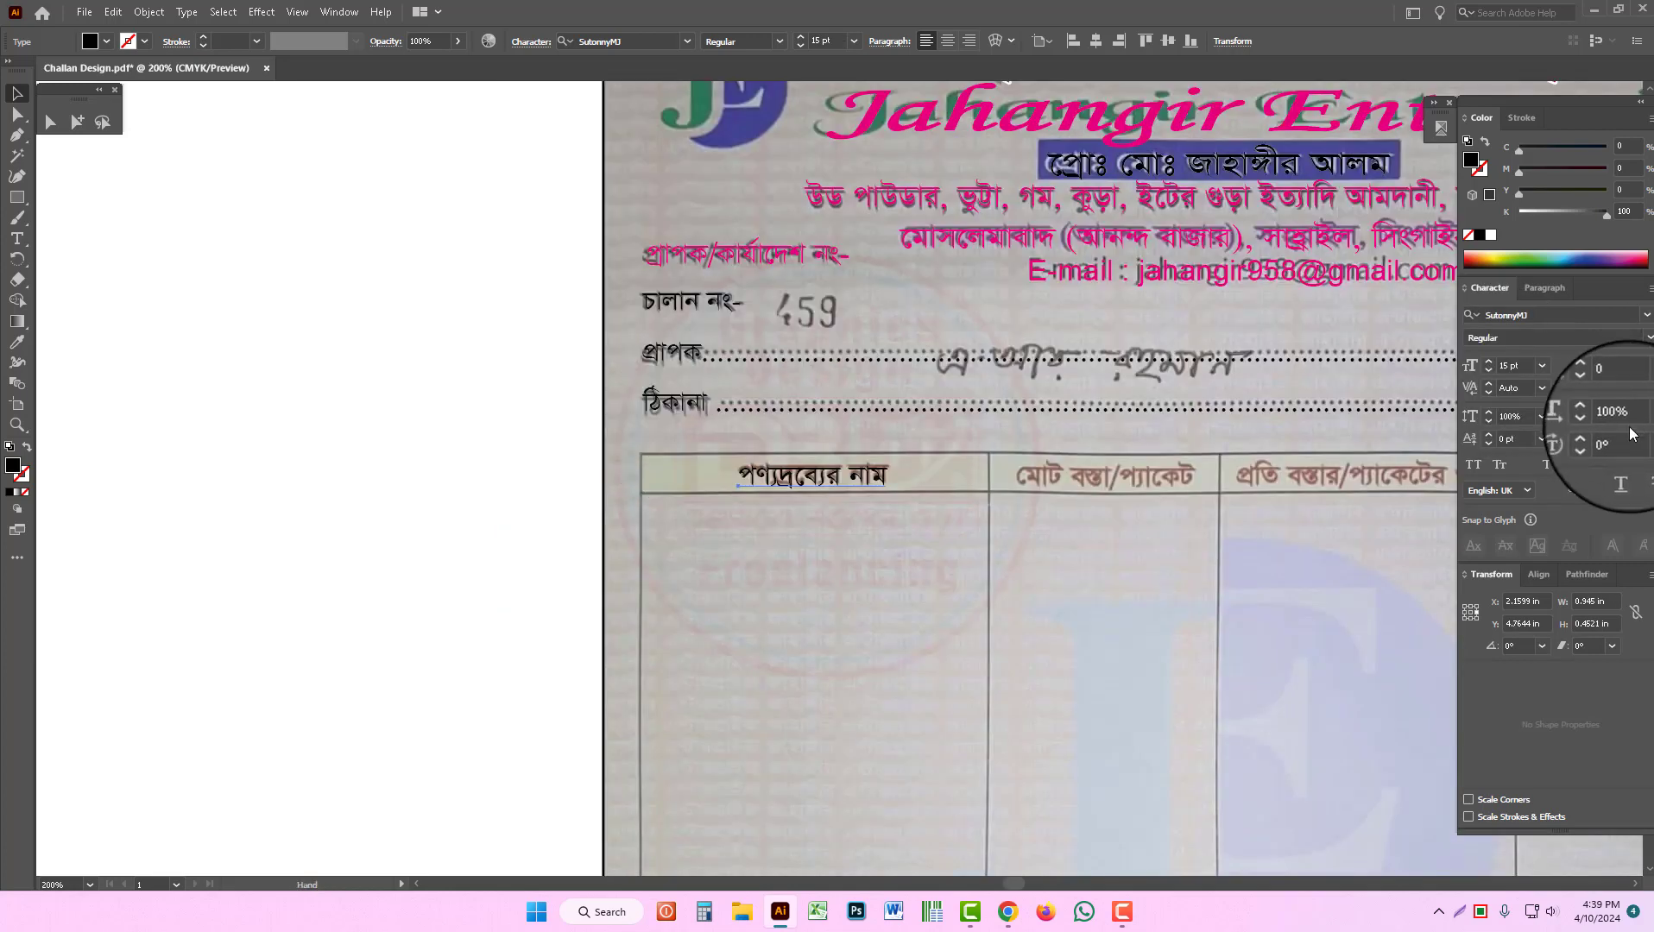
click(1597, 338)
click(1491, 393)
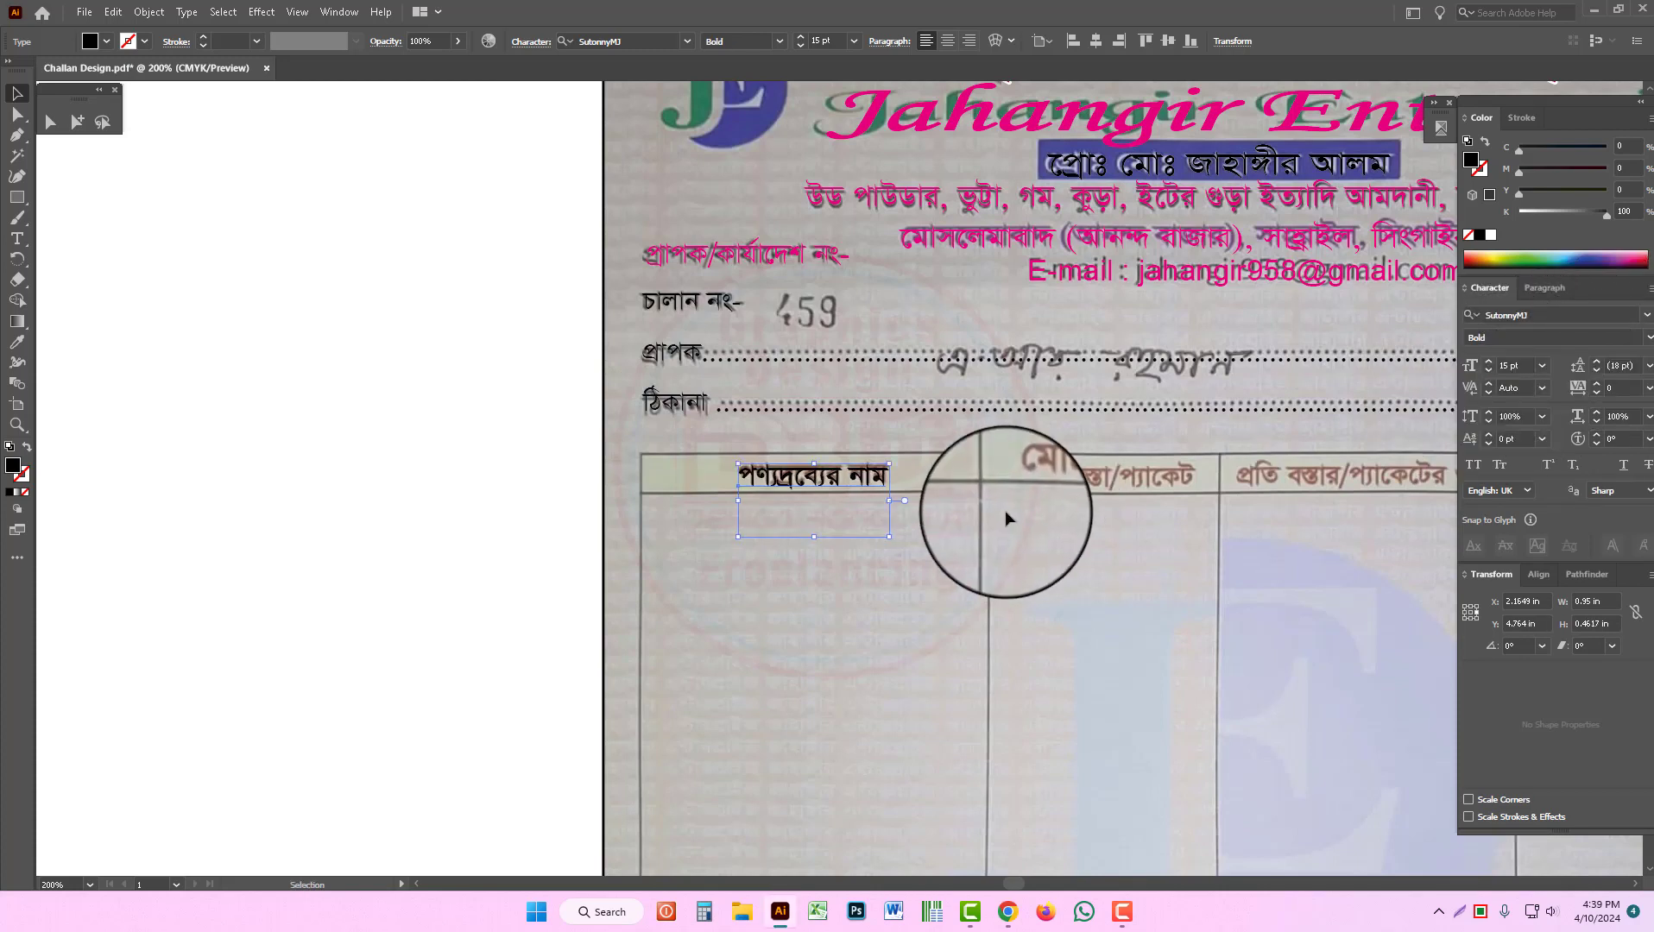
double_click(900, 486)
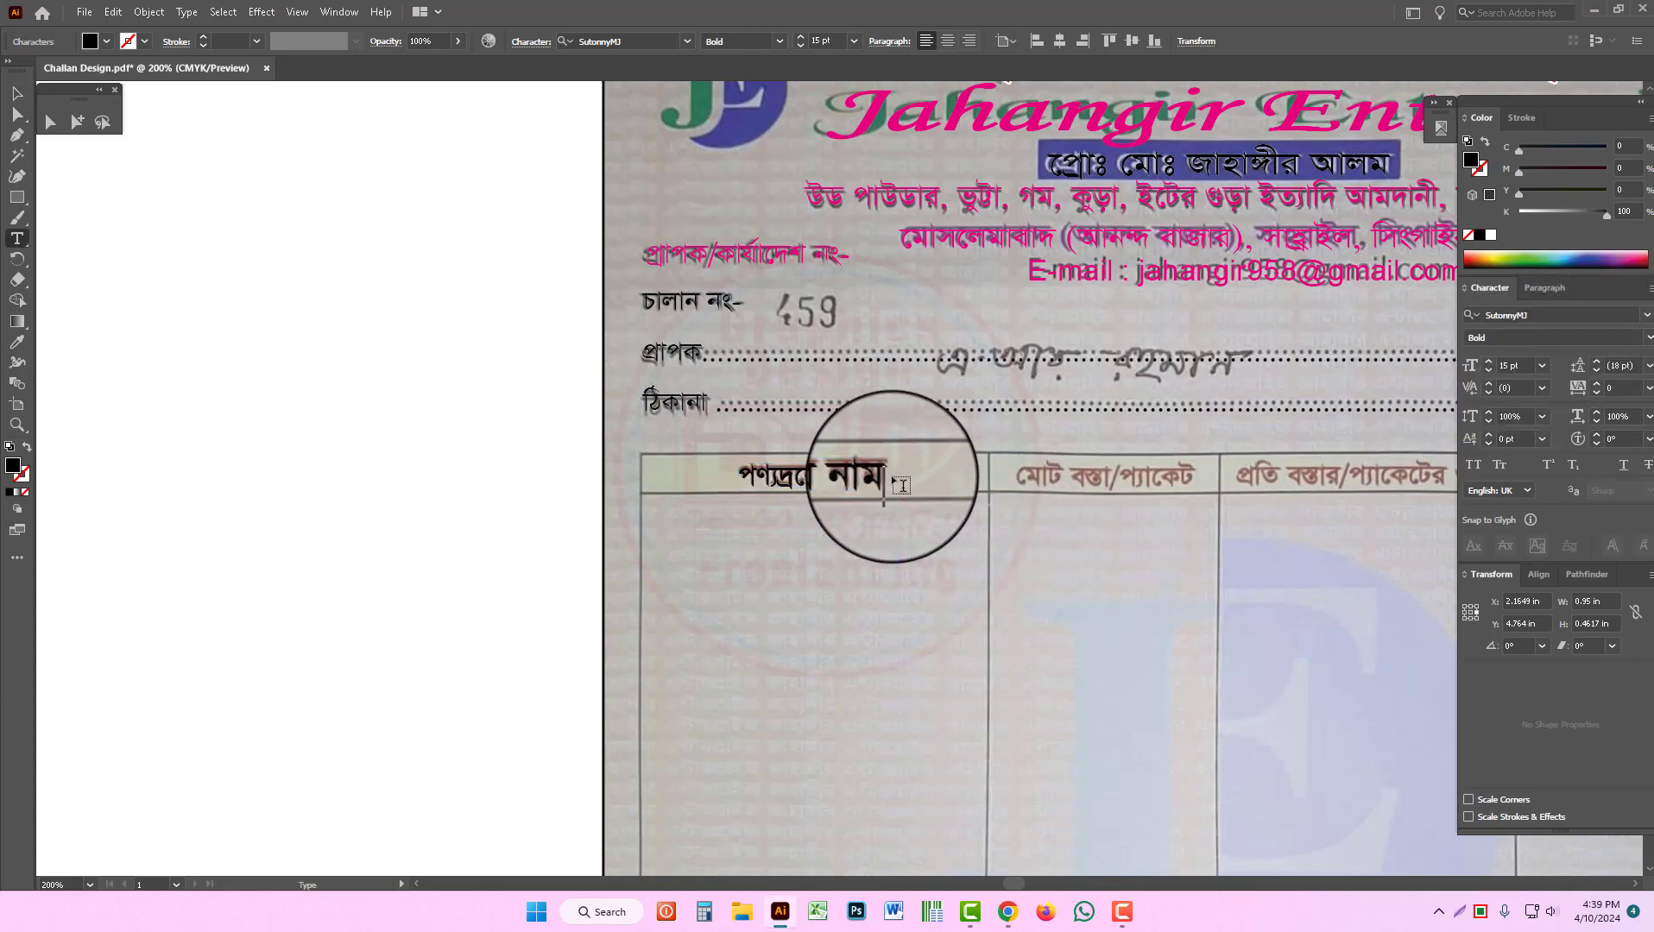
key(Escape)
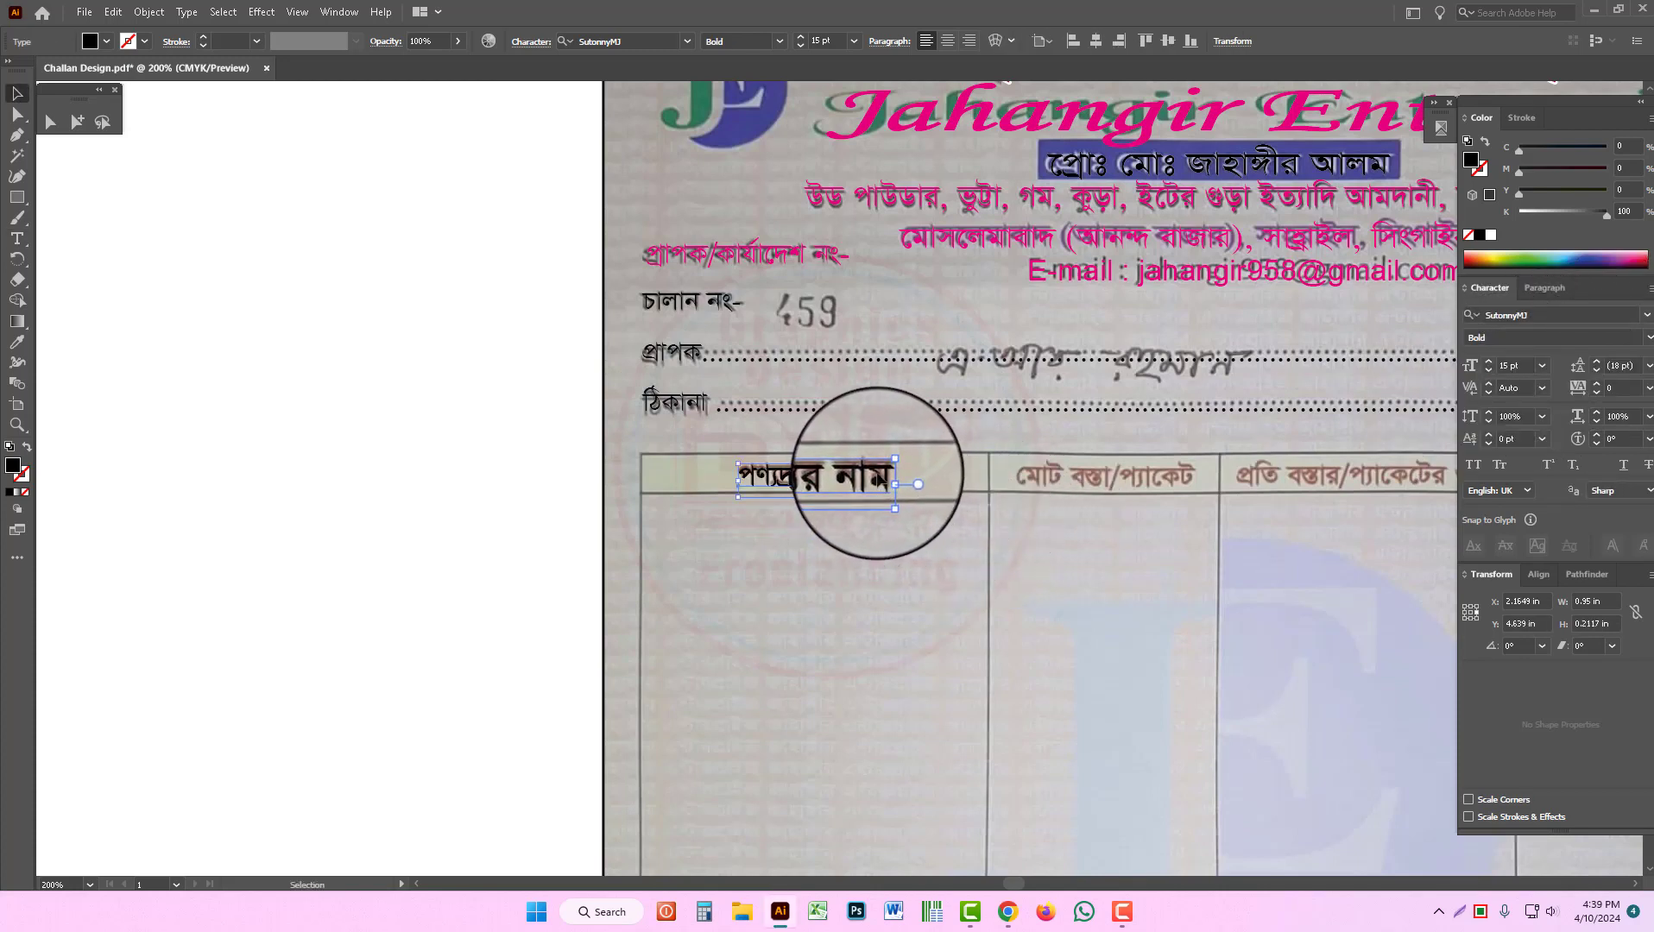
Step: Copy the 15 pt Bold formatting of the first column header onto the remaining extracted text with the Eyedropper
key(ctrl+1)
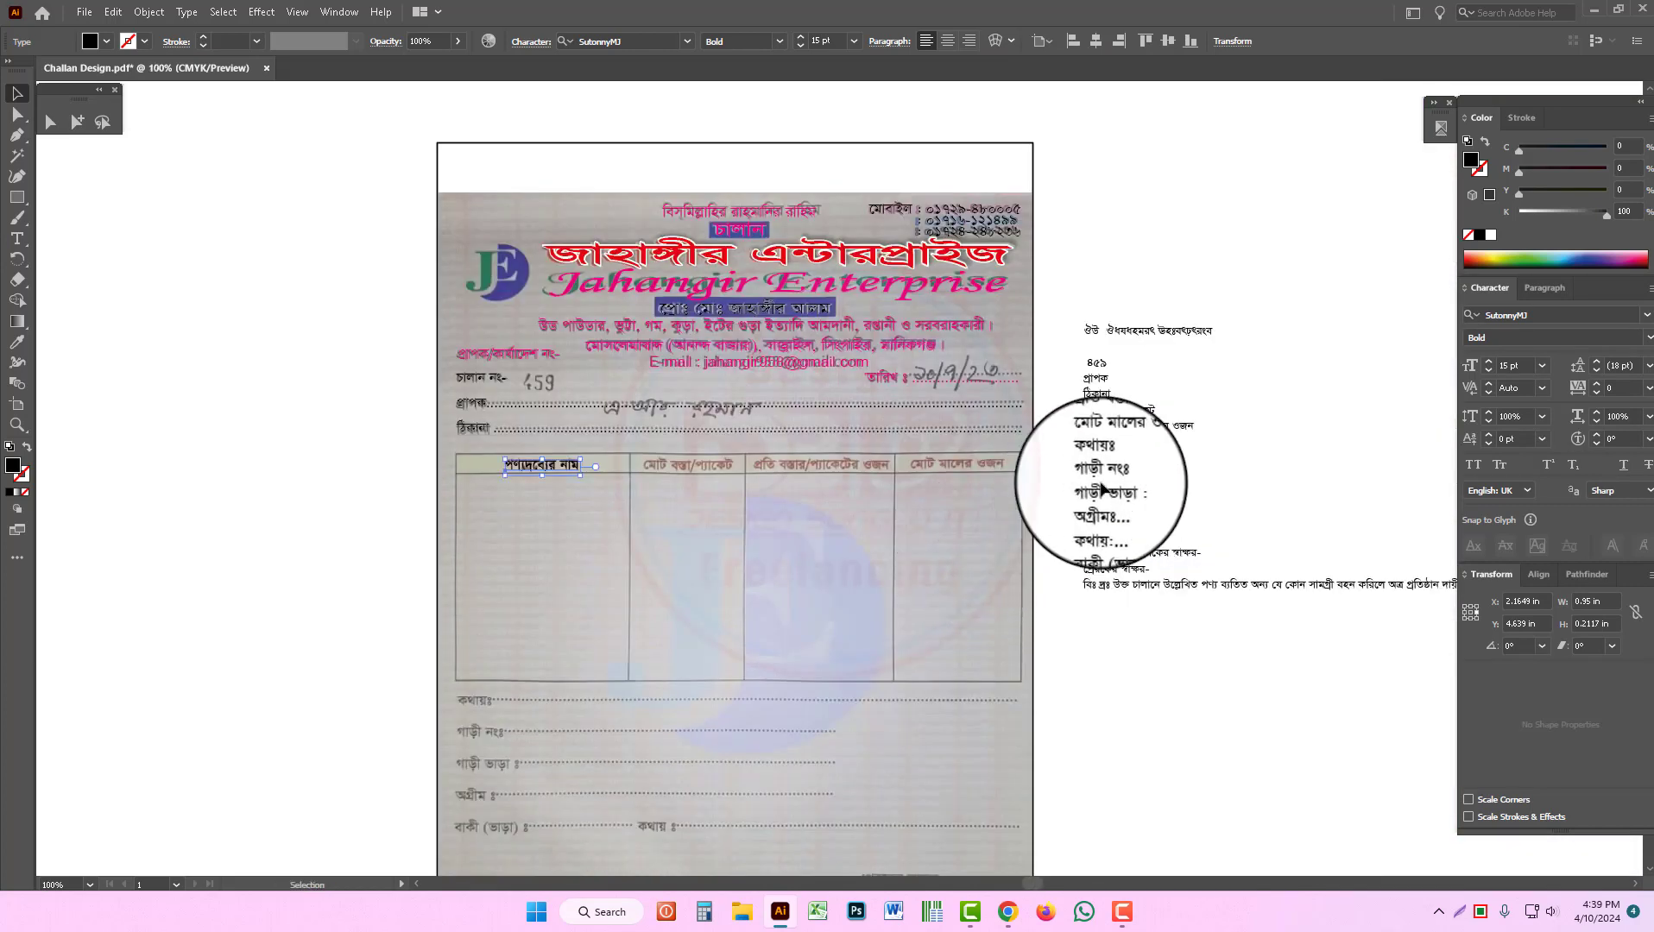
click(1104, 489)
click(17, 342)
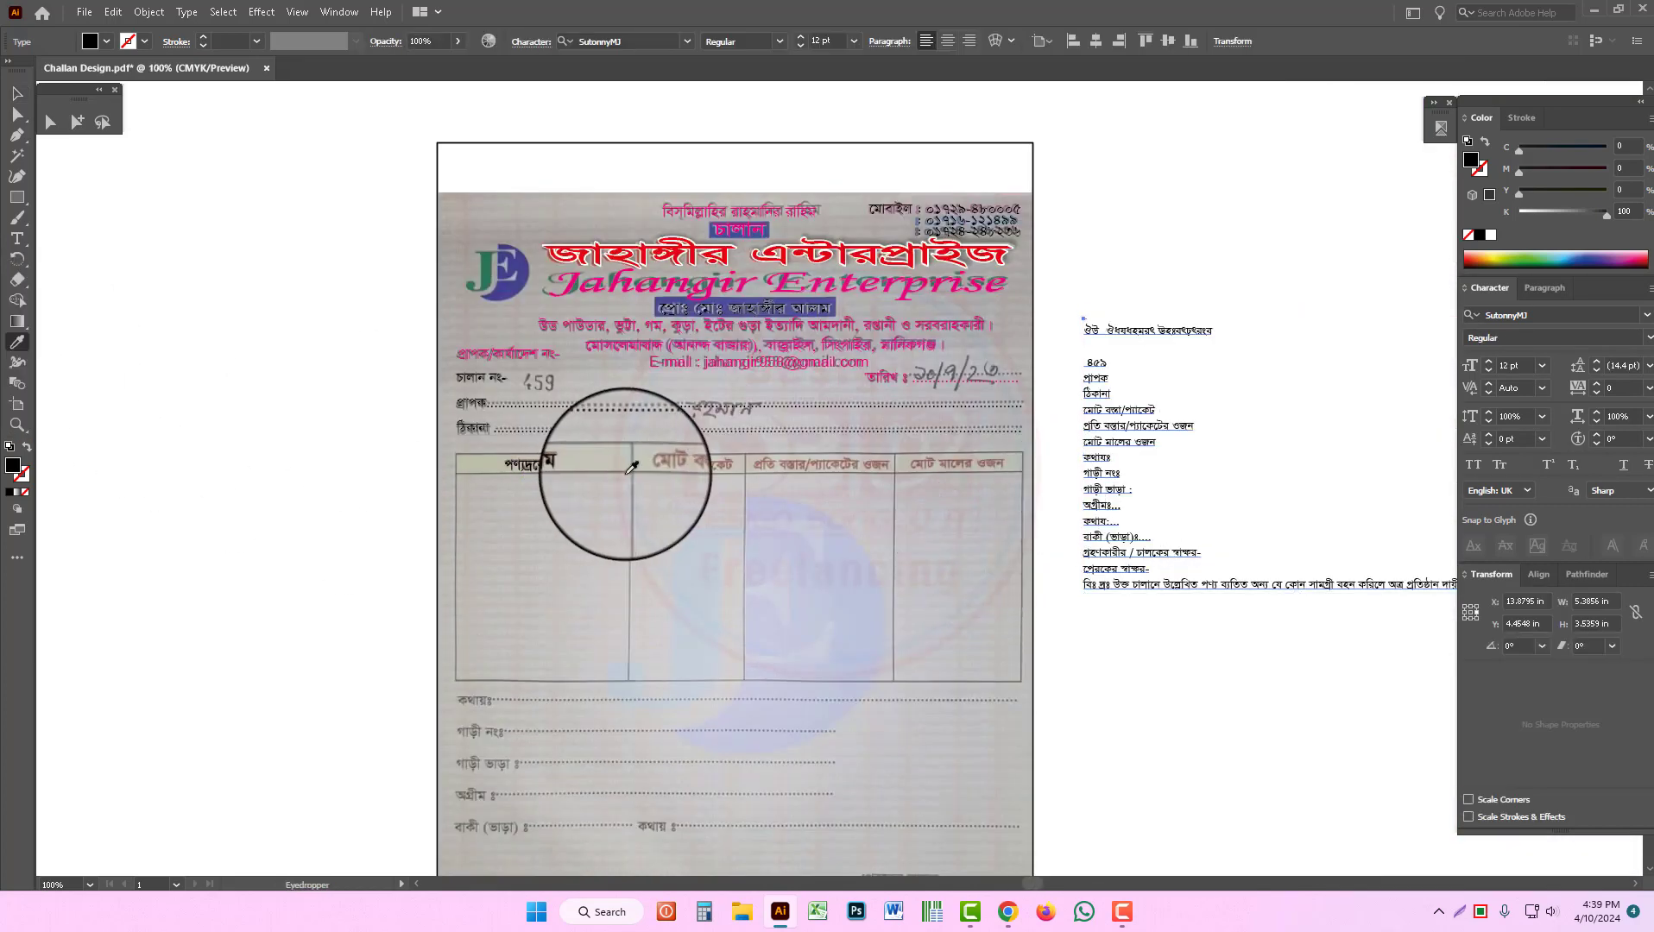
click(552, 471)
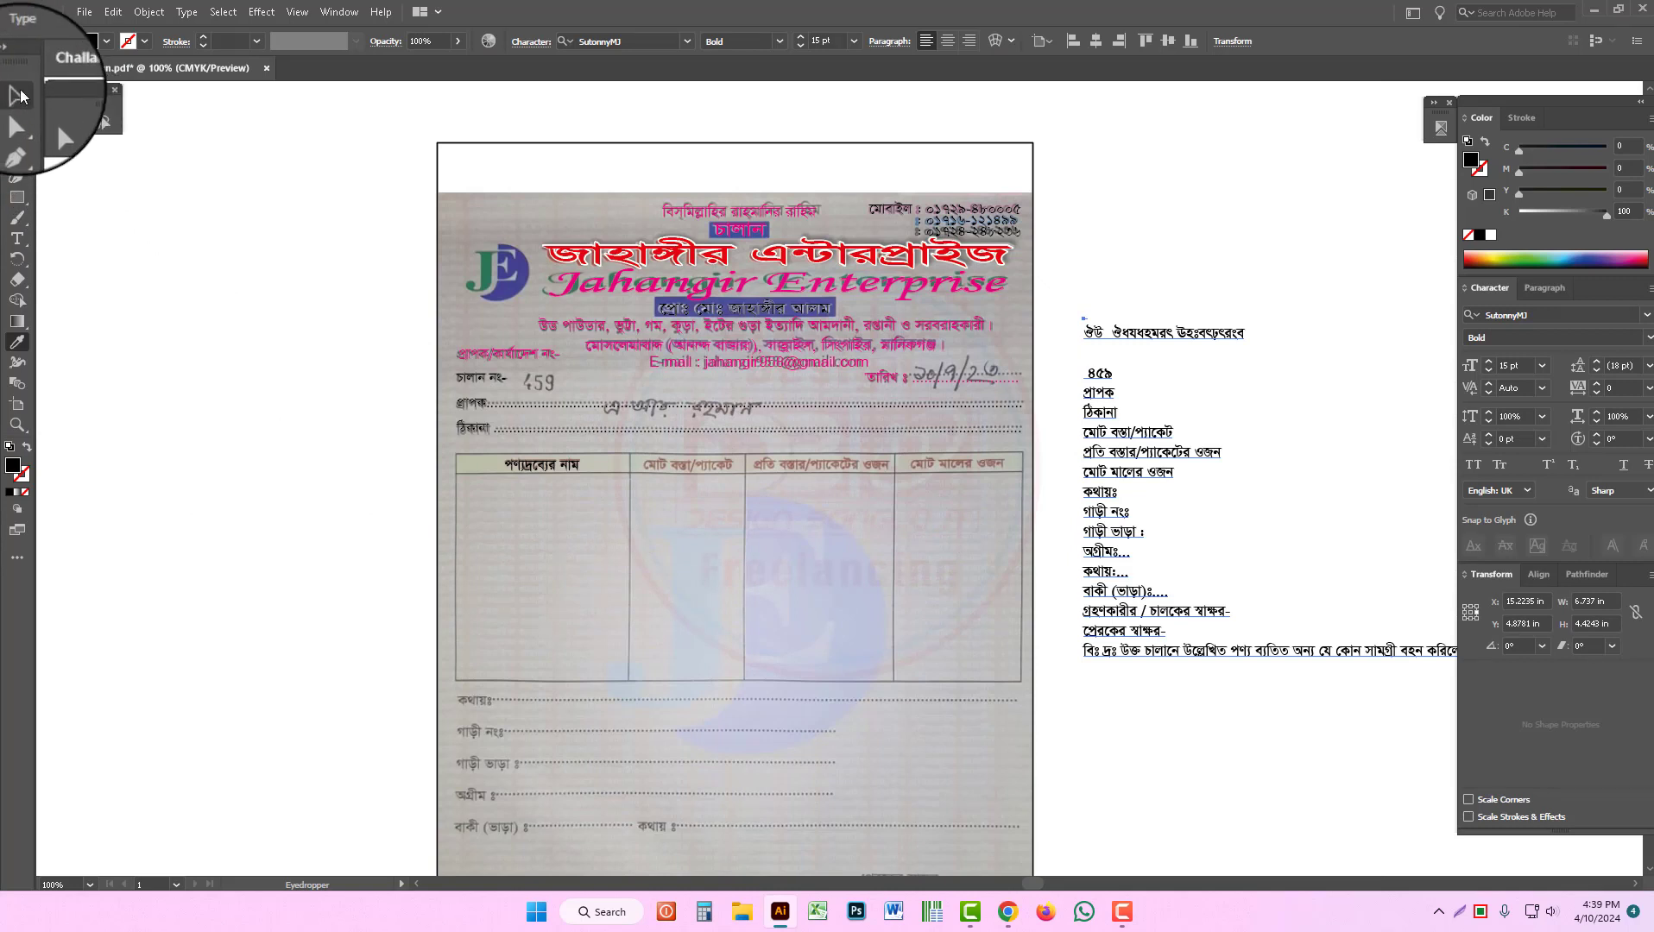
click(18, 94)
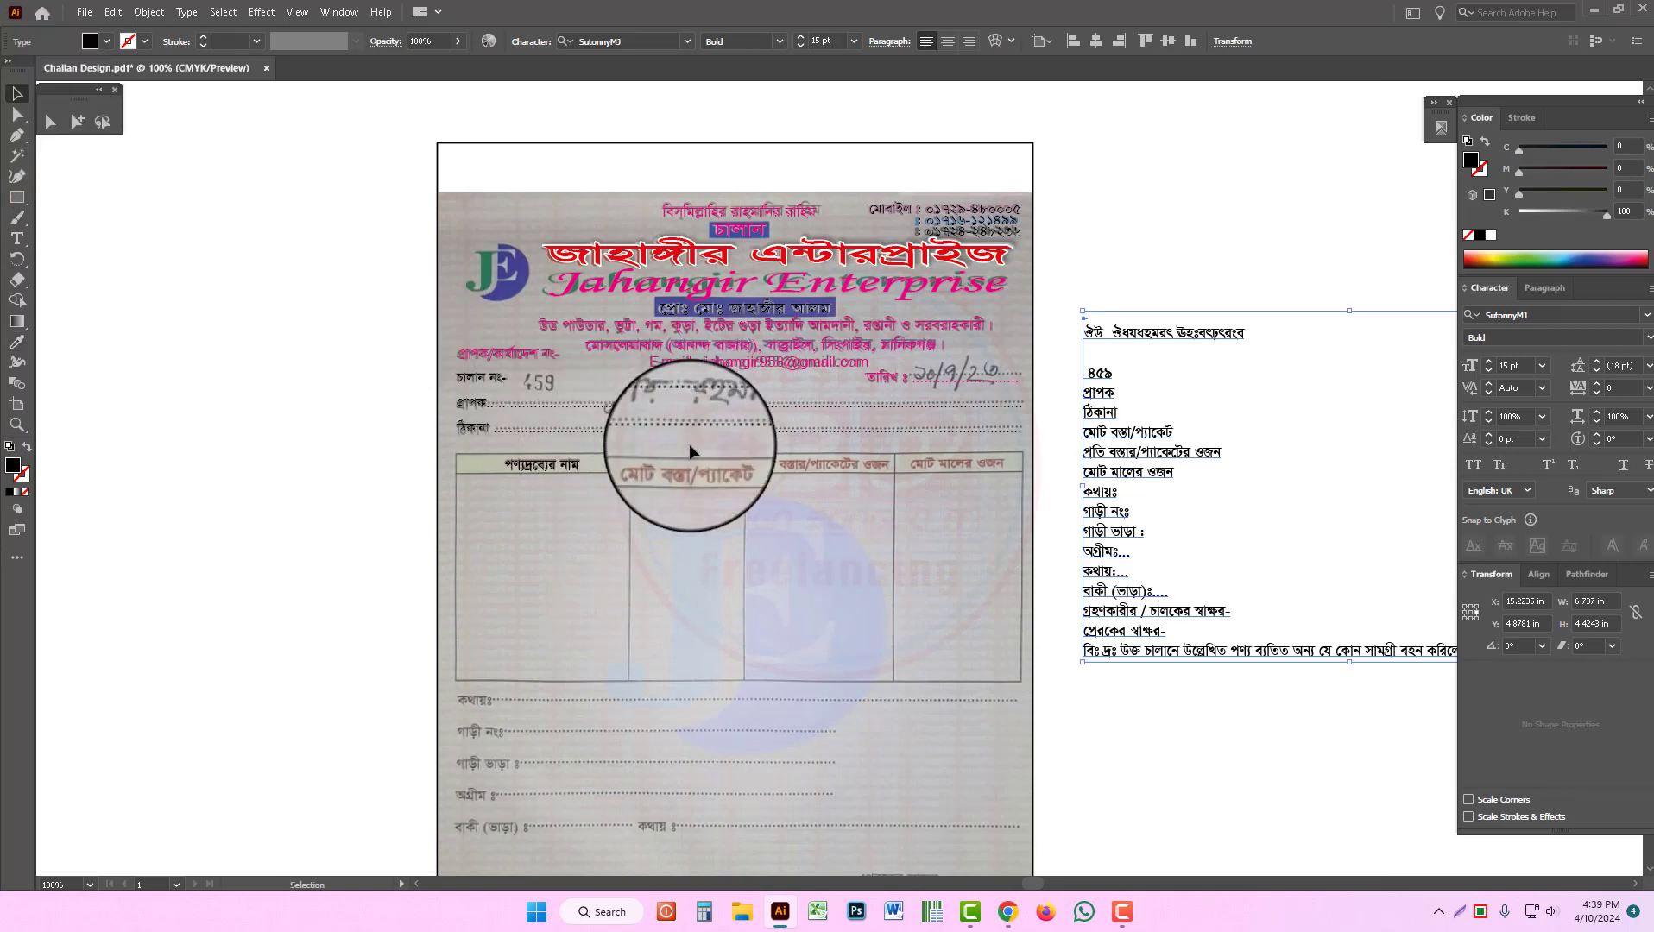
Step: Cut "মোট বস্তা/প্যাকেট" from the extracted text and place it over the second column header in a copy of the first header
triple_click(1121, 437)
key(ctrl+x)
key(Escape)
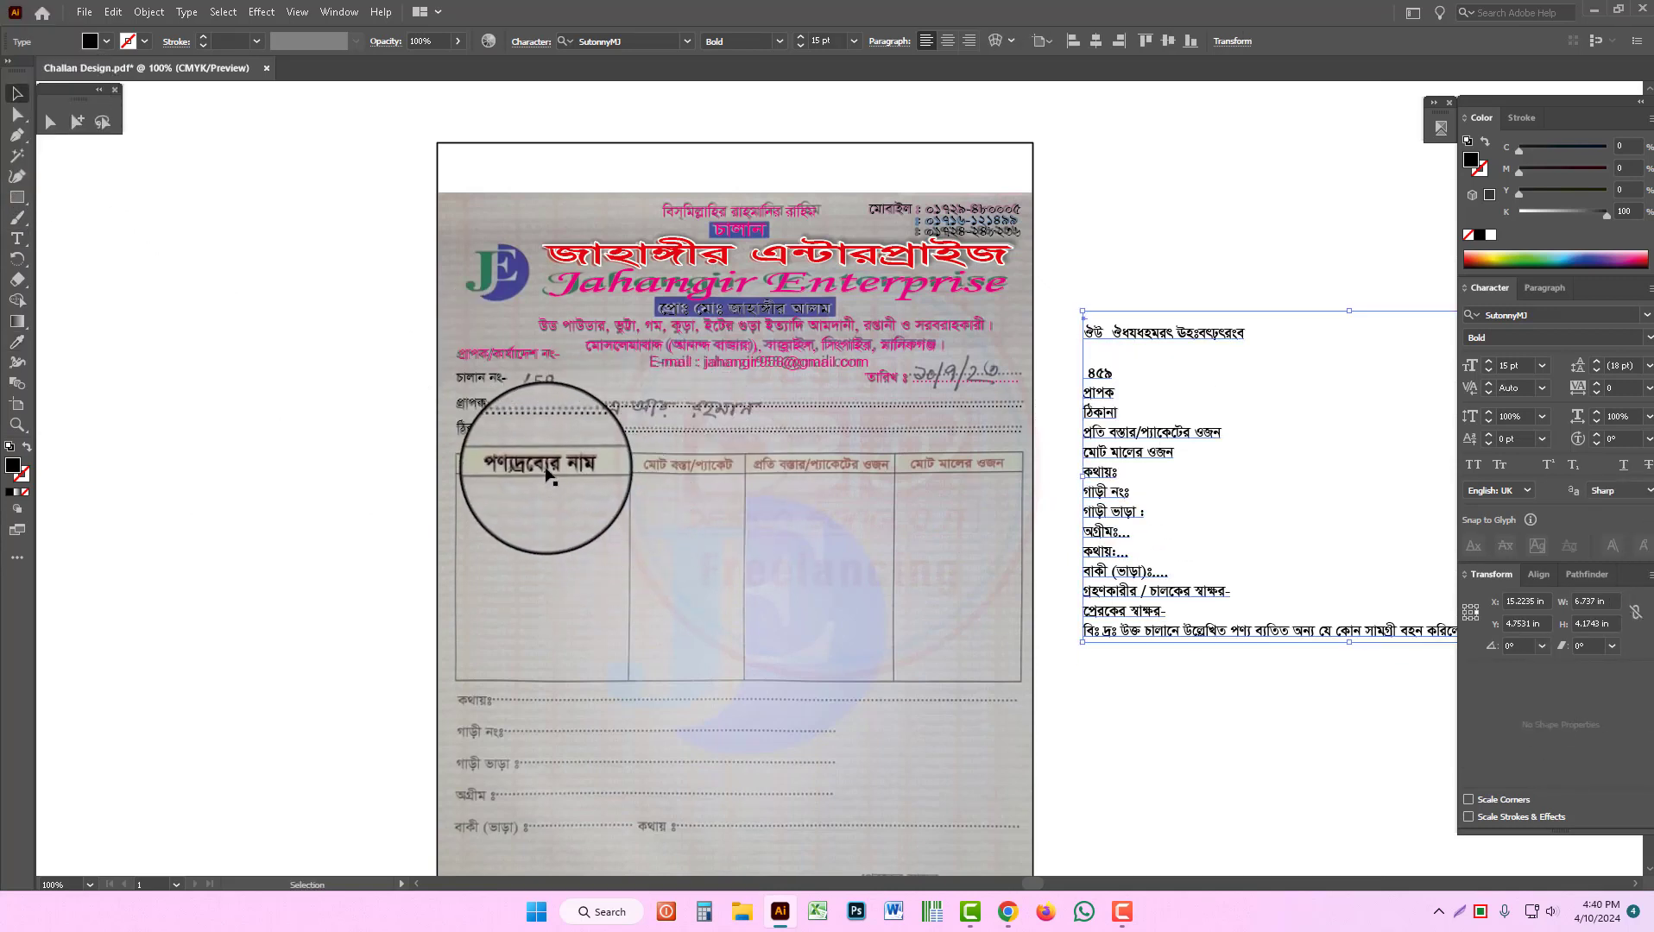
drag(546, 470, 696, 471)
double_click(695, 471)
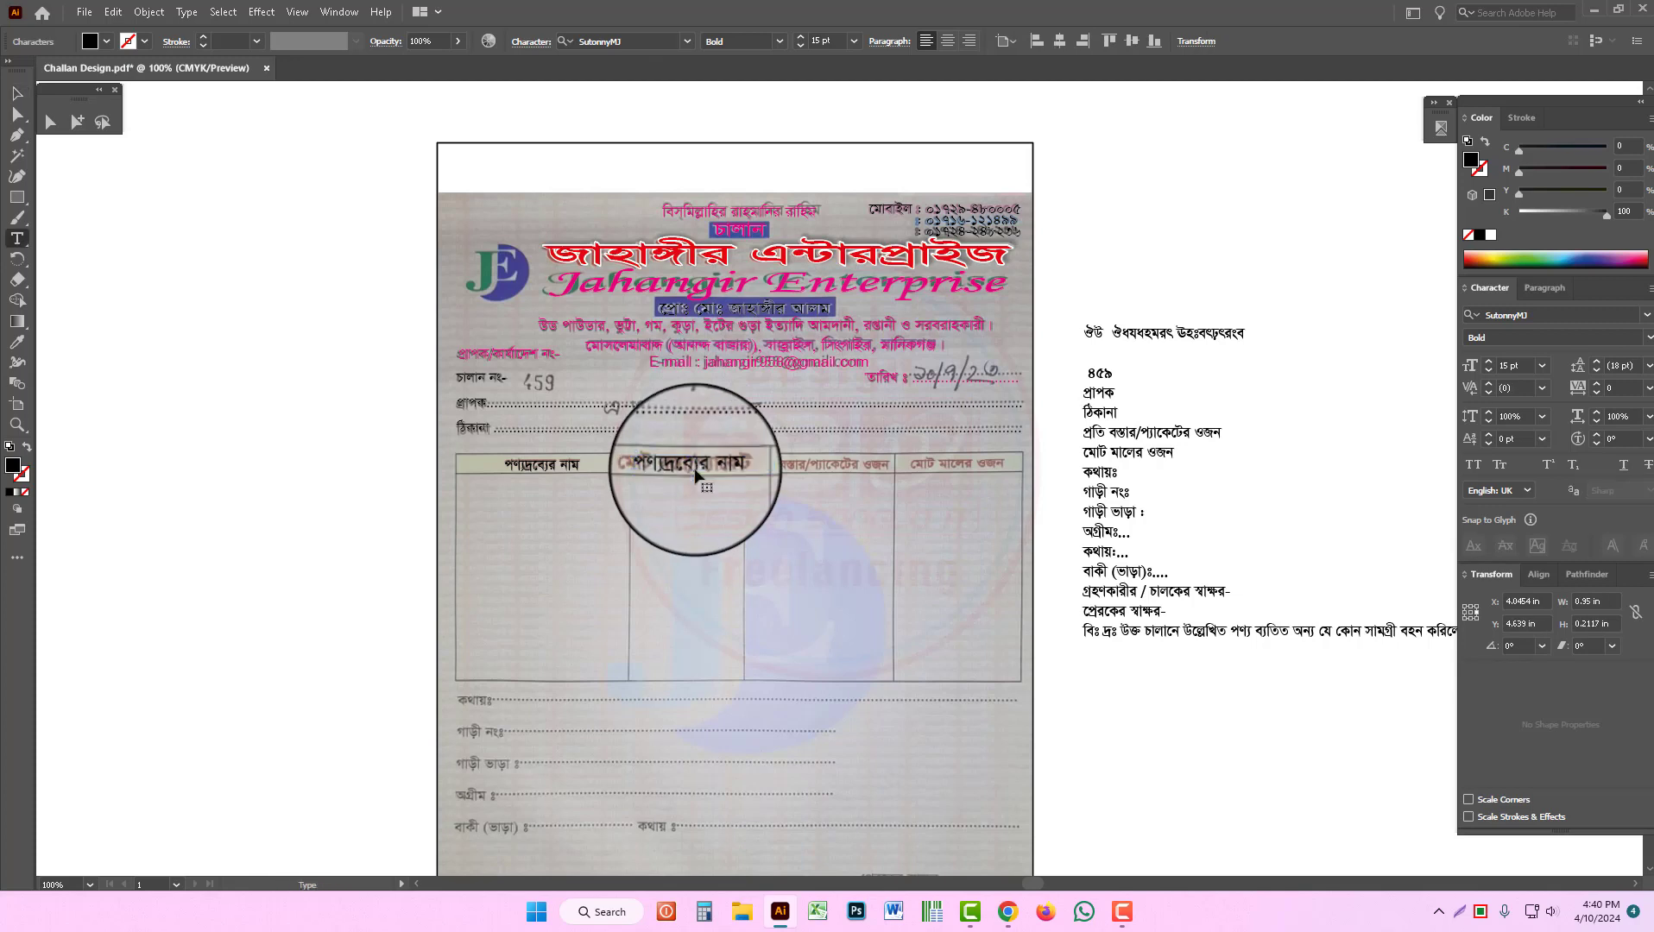
key(ctrl+v)
key(Escape)
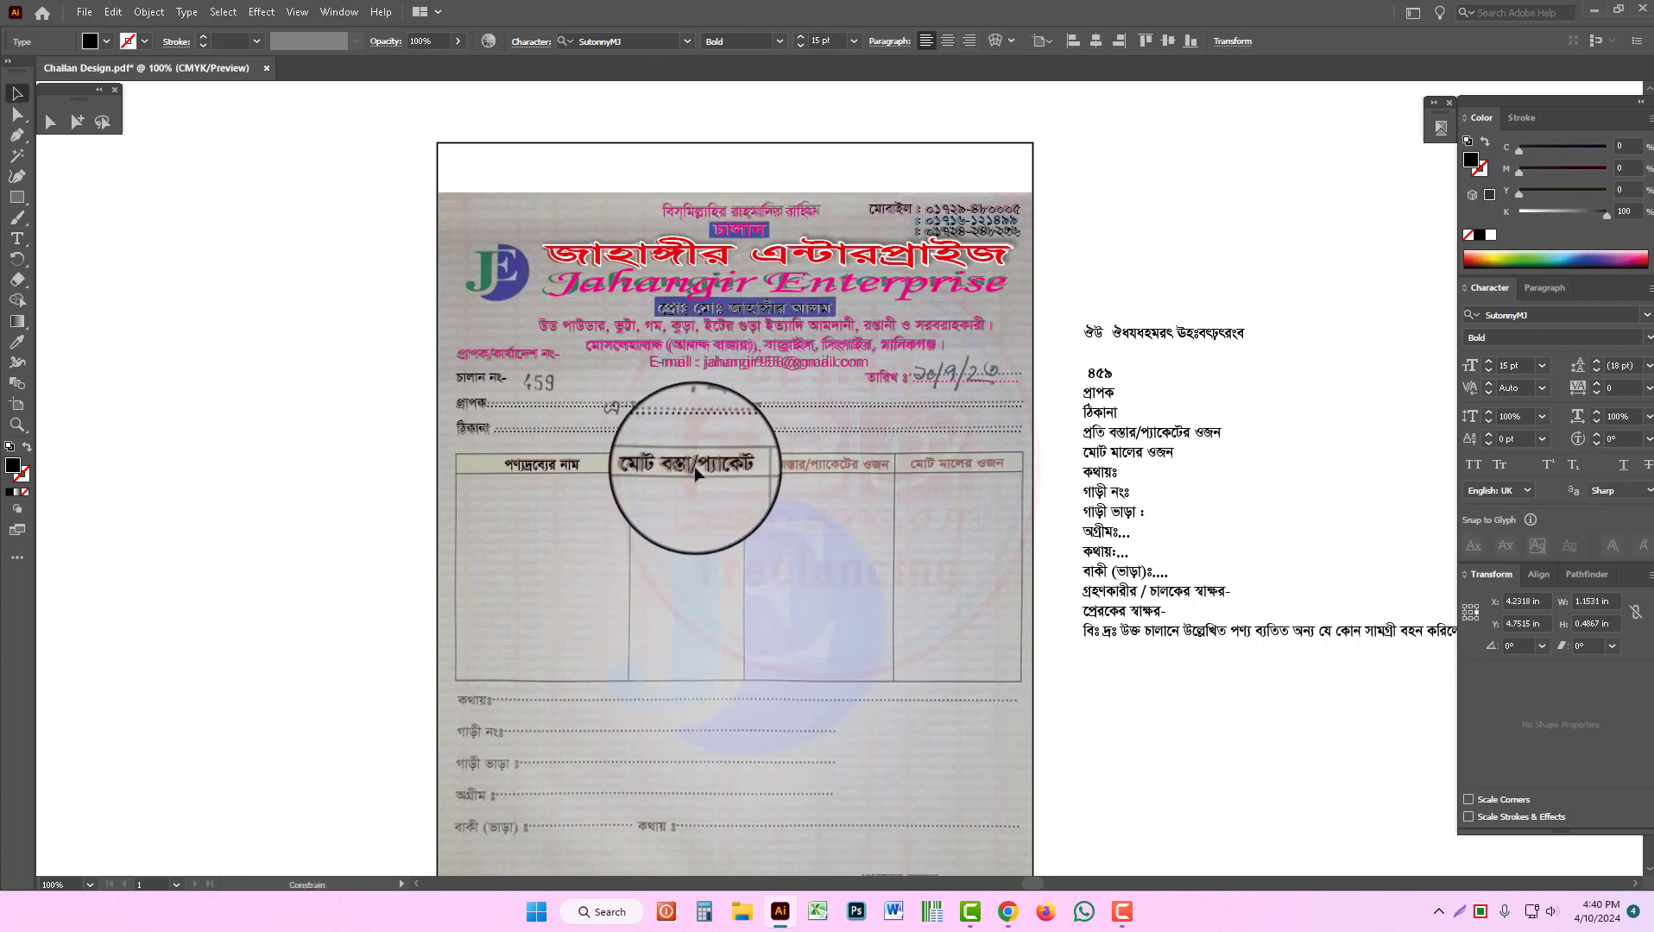
drag(695, 474, 699, 473)
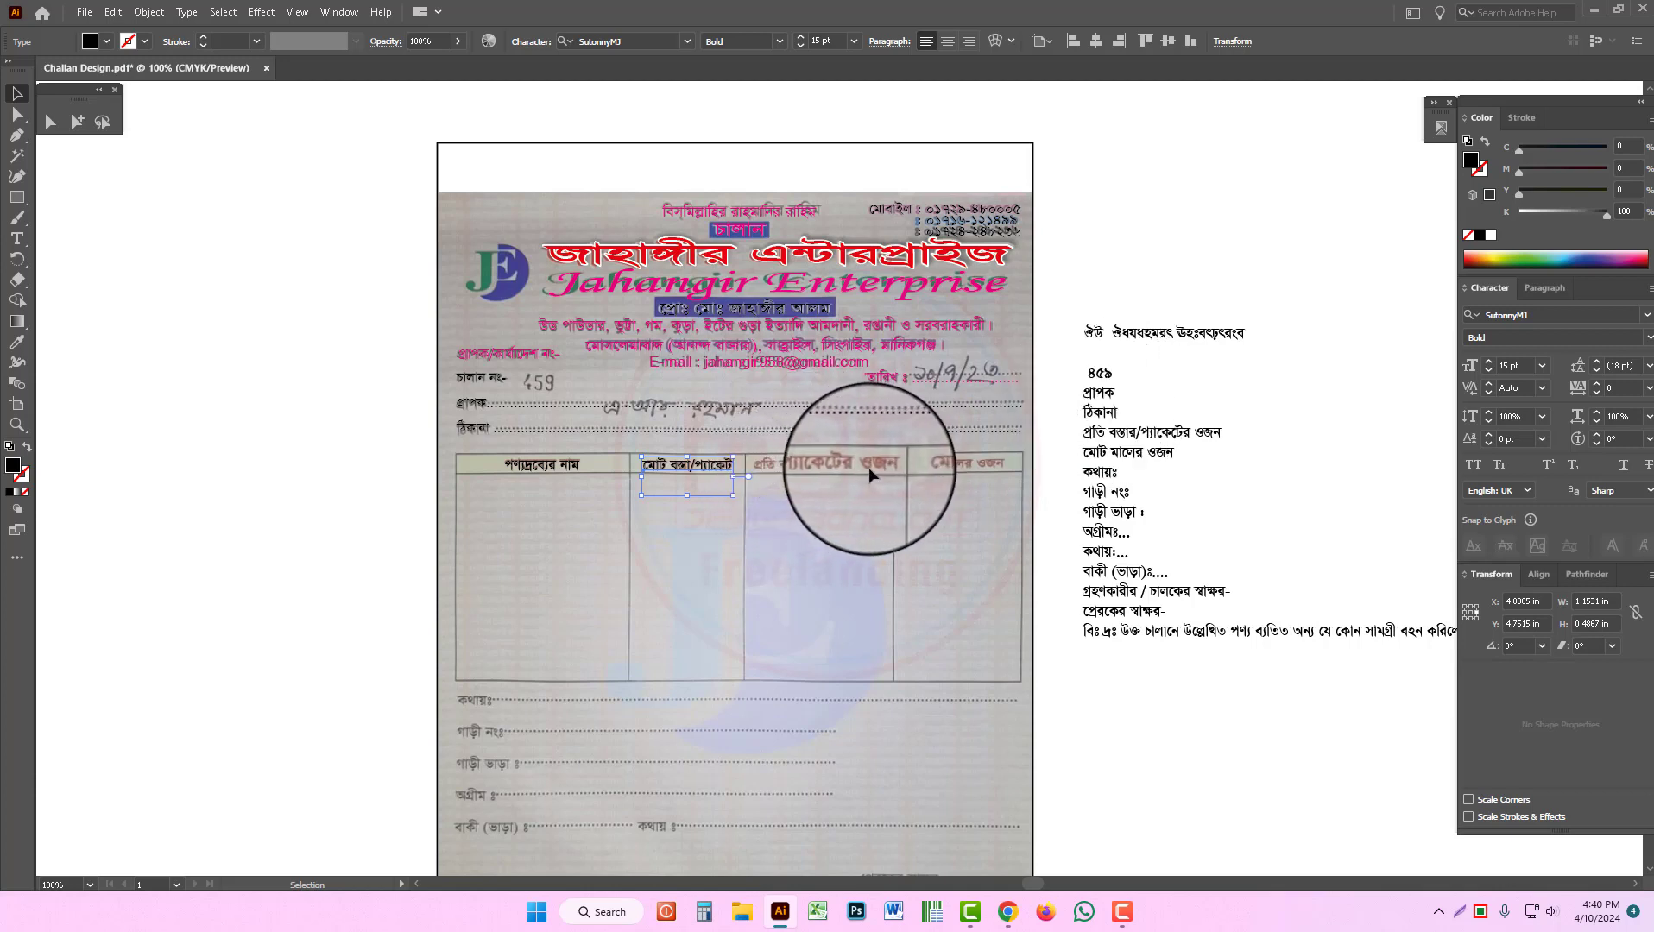
Step: Move "প্রতি বস্তার/প্যাকেটের ওজন" from the extracted text to the third column header using a copy of the second header
triple_click(1119, 443)
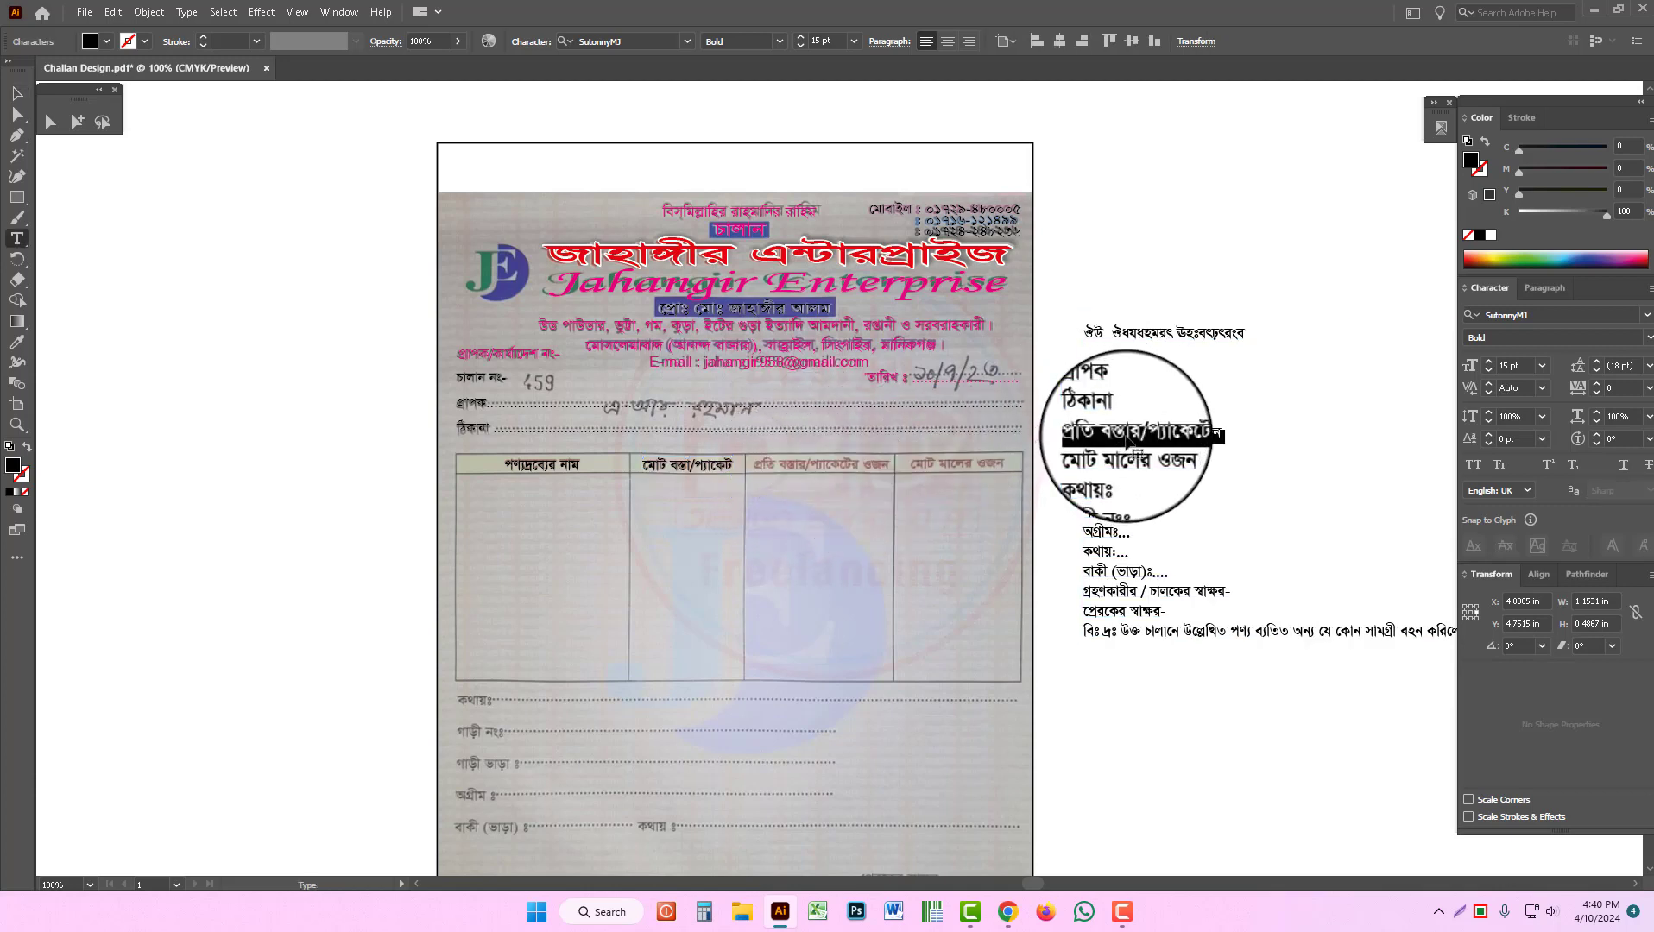
key(BackSpace)
key(Escape)
drag(696, 469, 826, 468)
key(Escape)
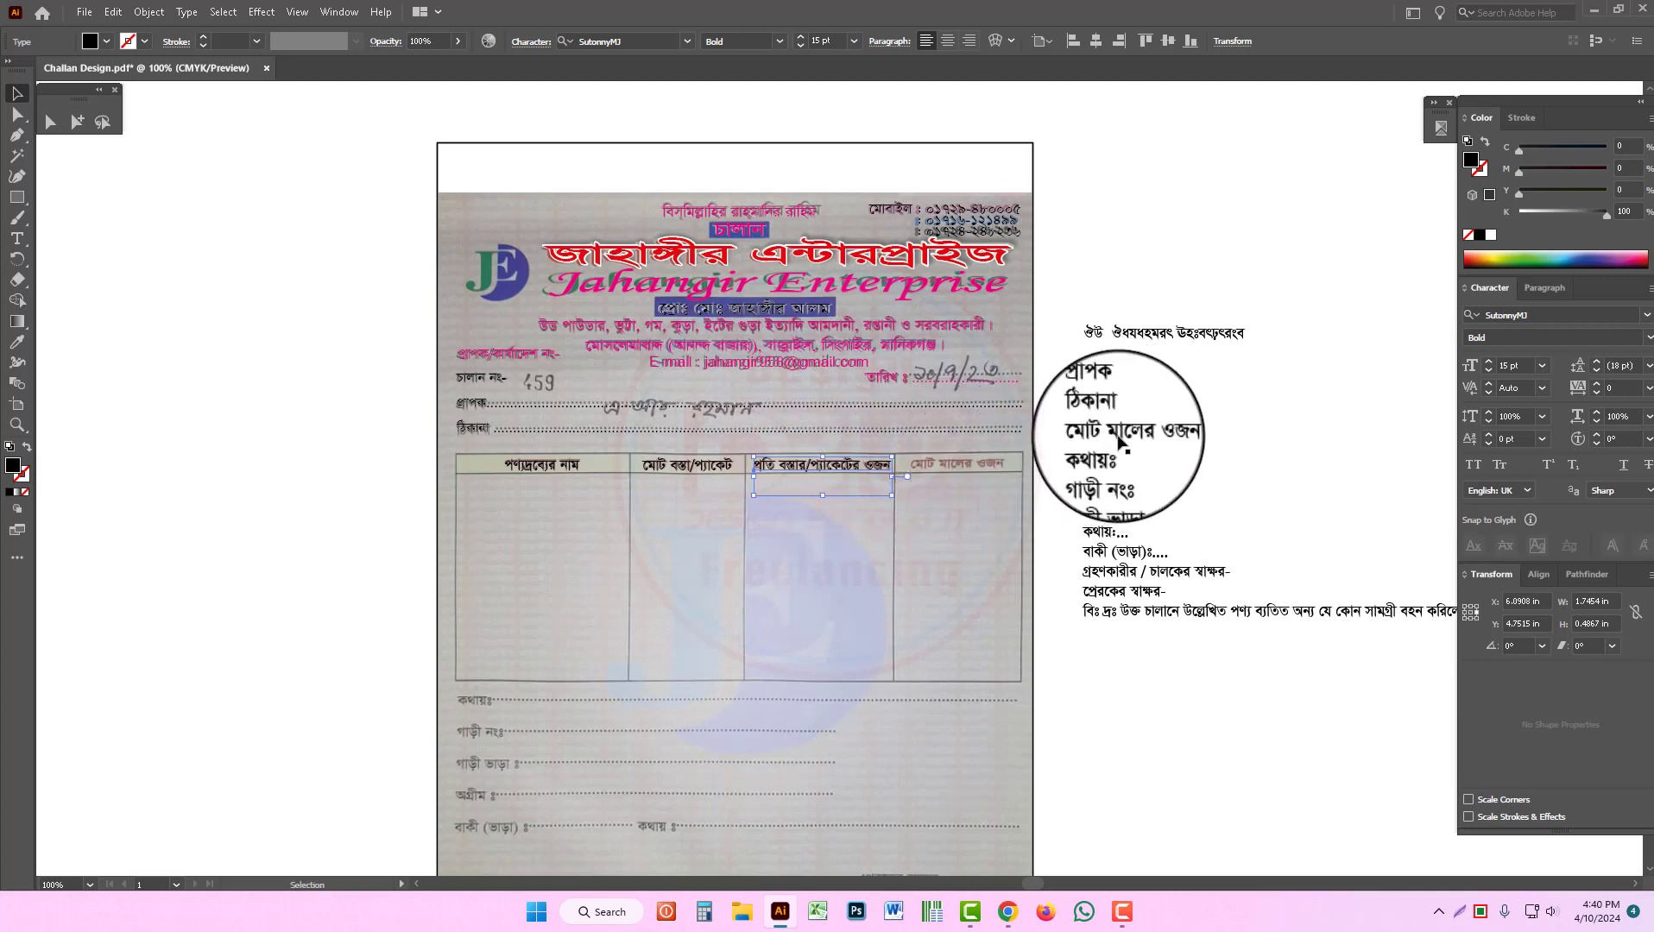
Step: Cut "মোট মালের ওজন" from the extracted text and place it over the fourth column header in a copy of the third header
key(ctrl+x)
key(Escape)
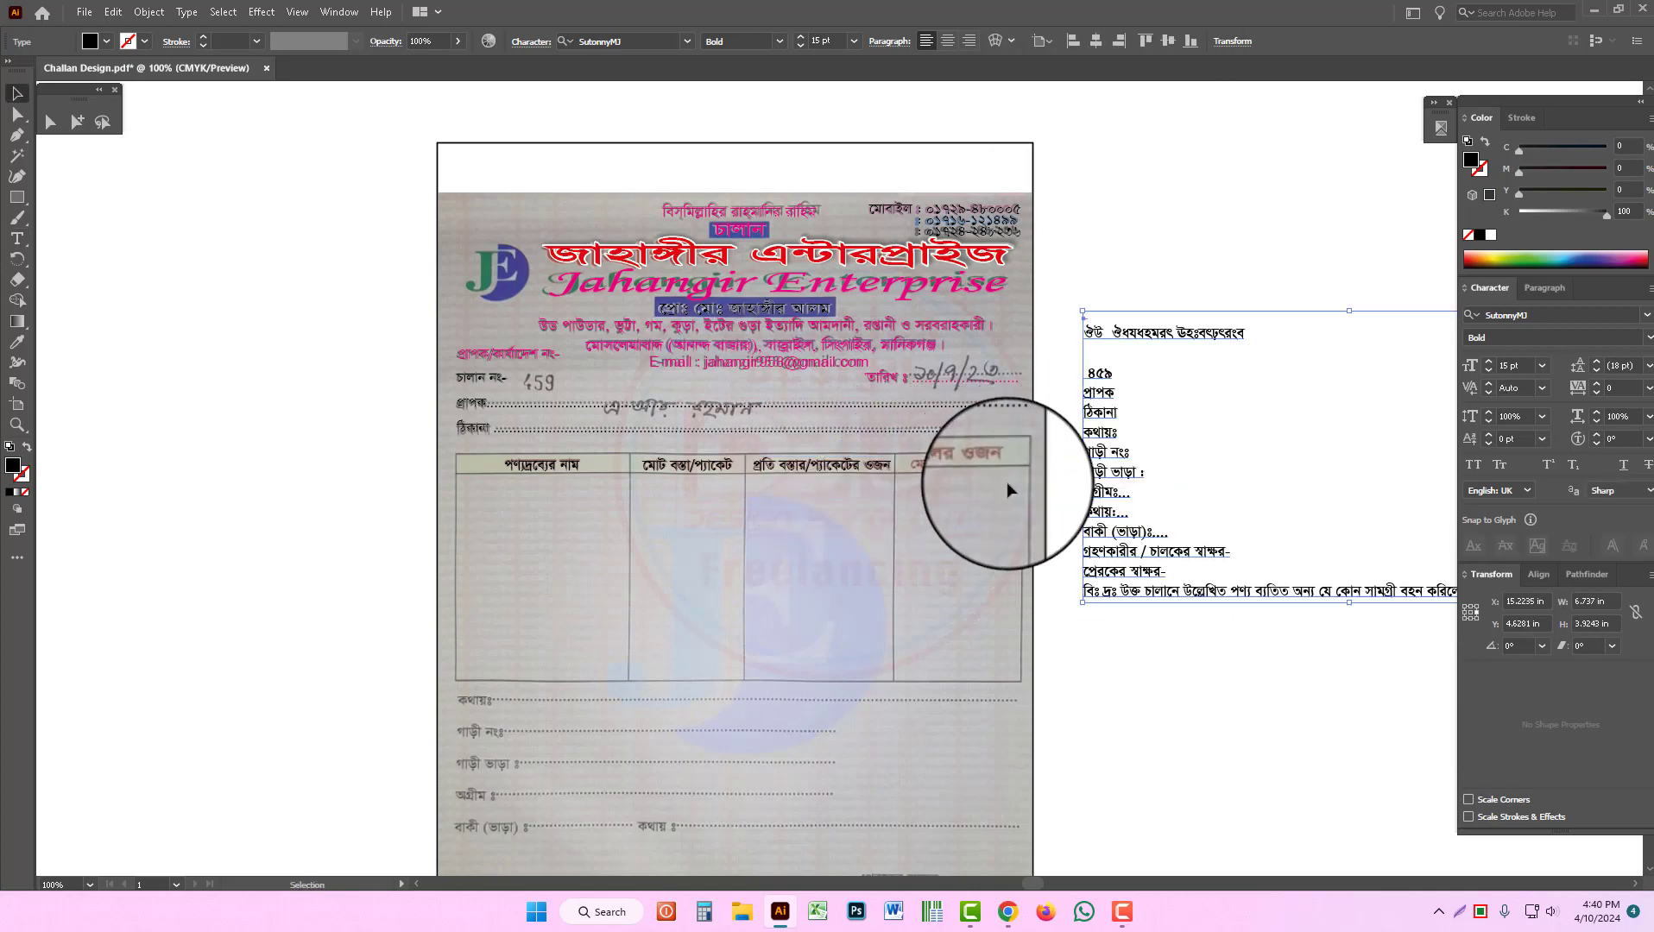
drag(830, 467, 973, 474)
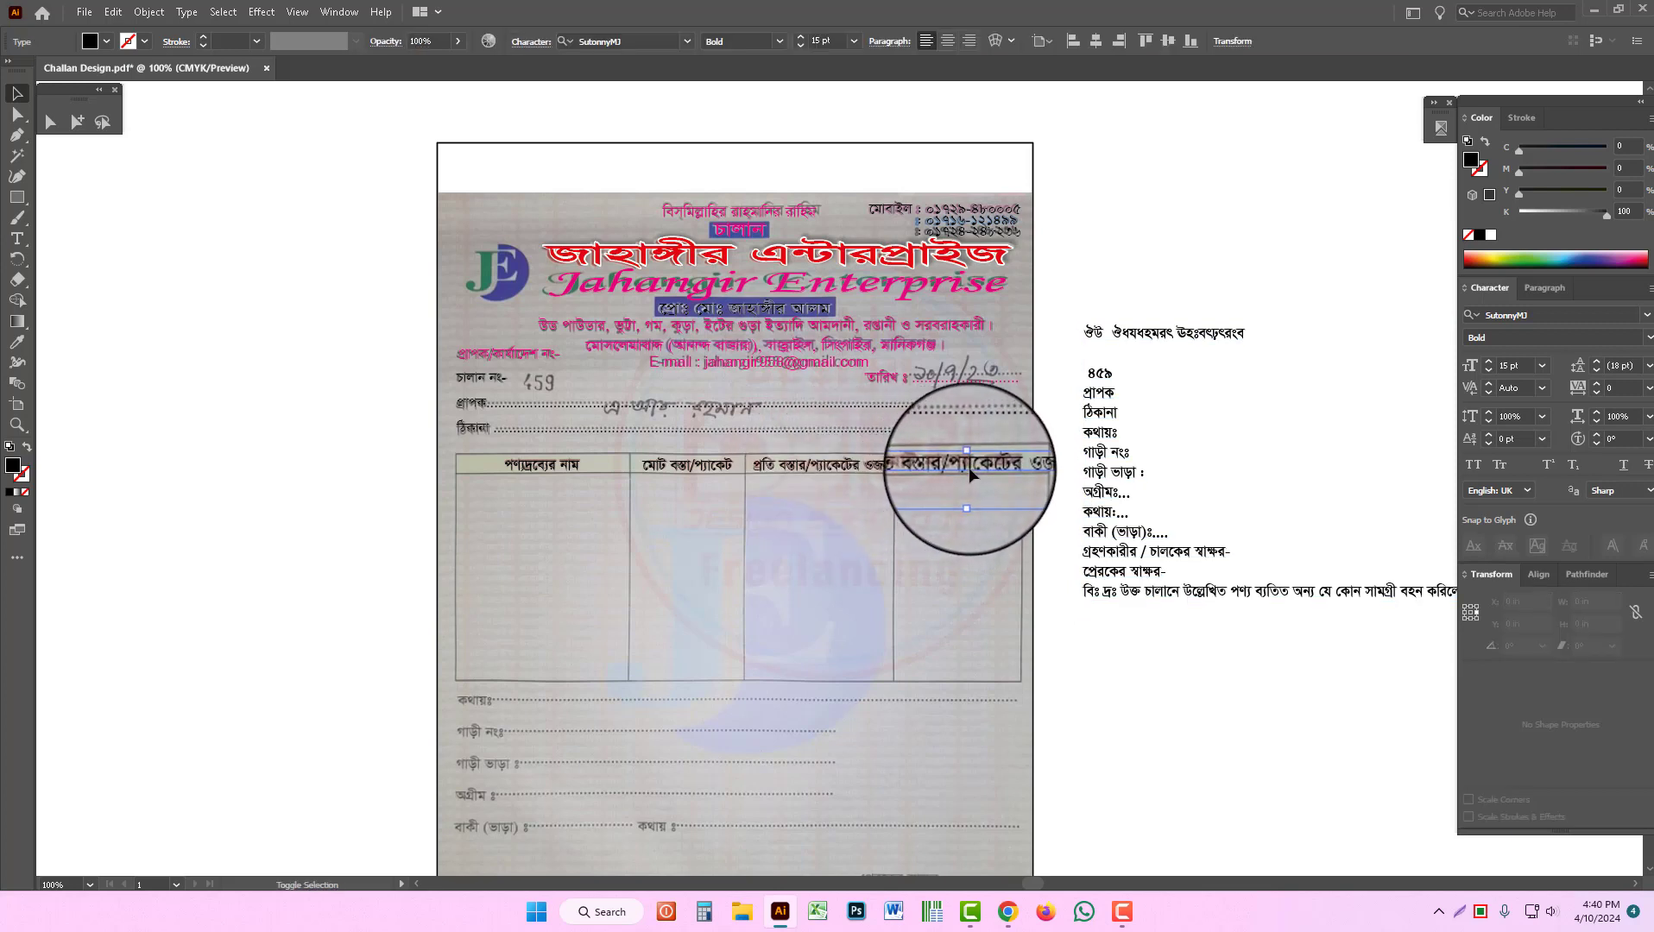
double_click(970, 468)
key(ctrl+a)
key(Escape)
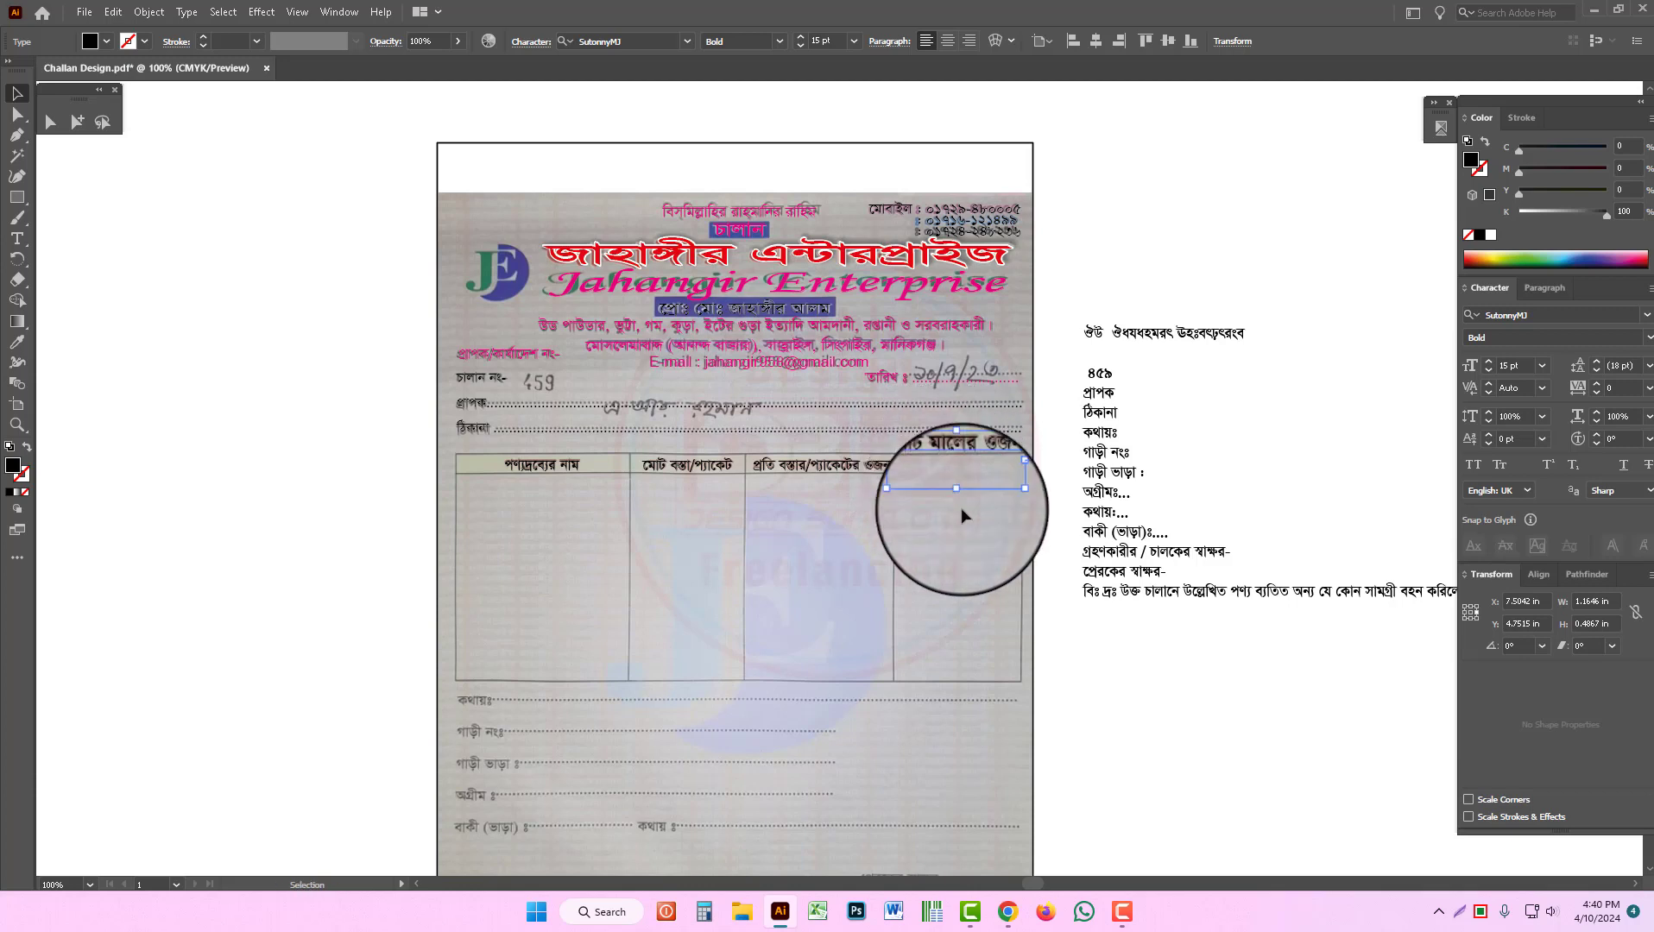
click(960, 509)
Step: Cut the six lines from "কথায়ঃ" through "বাকী (ভাড়া)ঃ...." out of the extracted text
drag(768, 636, 837, 536)
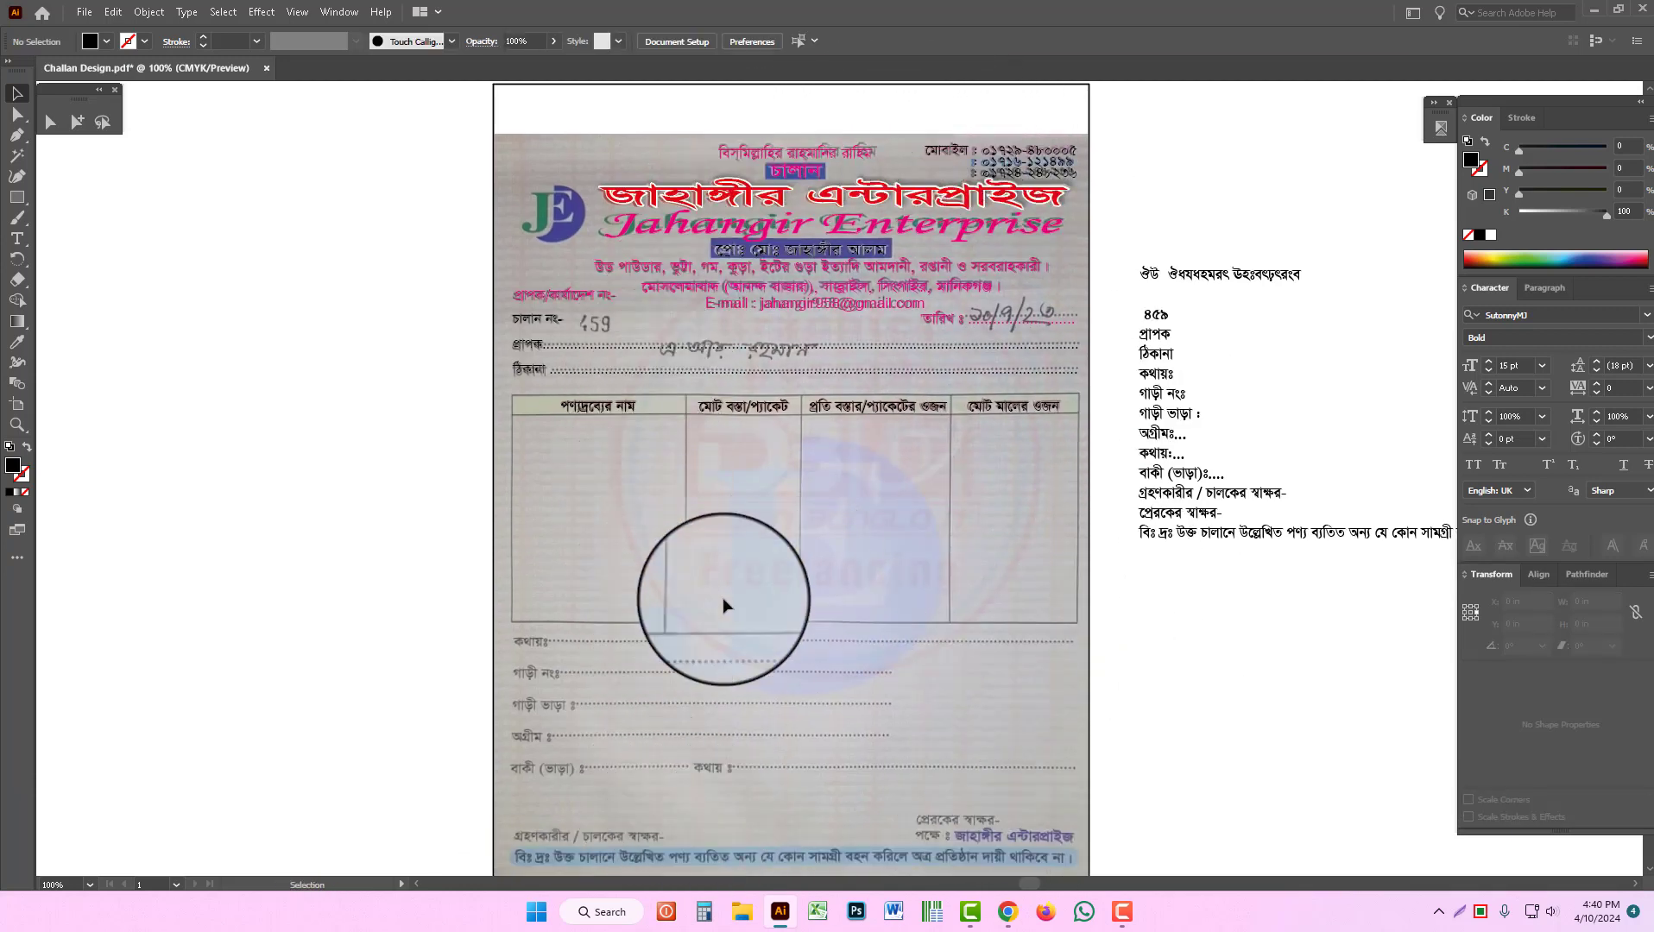
scroll(829, 629, down, 3)
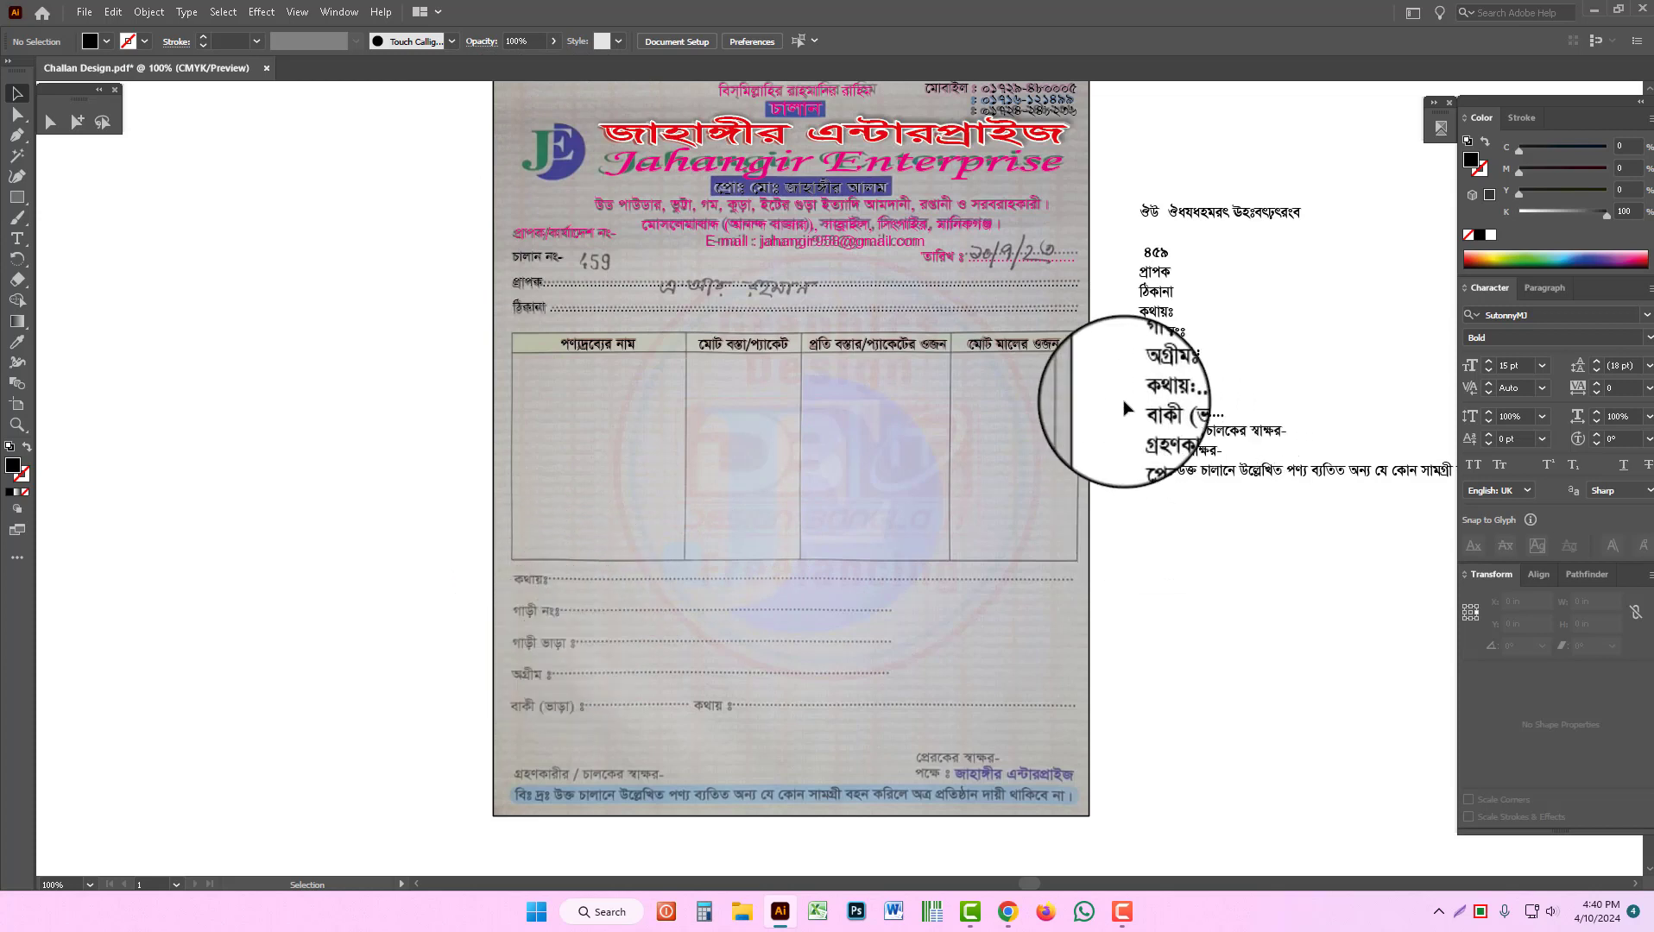
key(t)
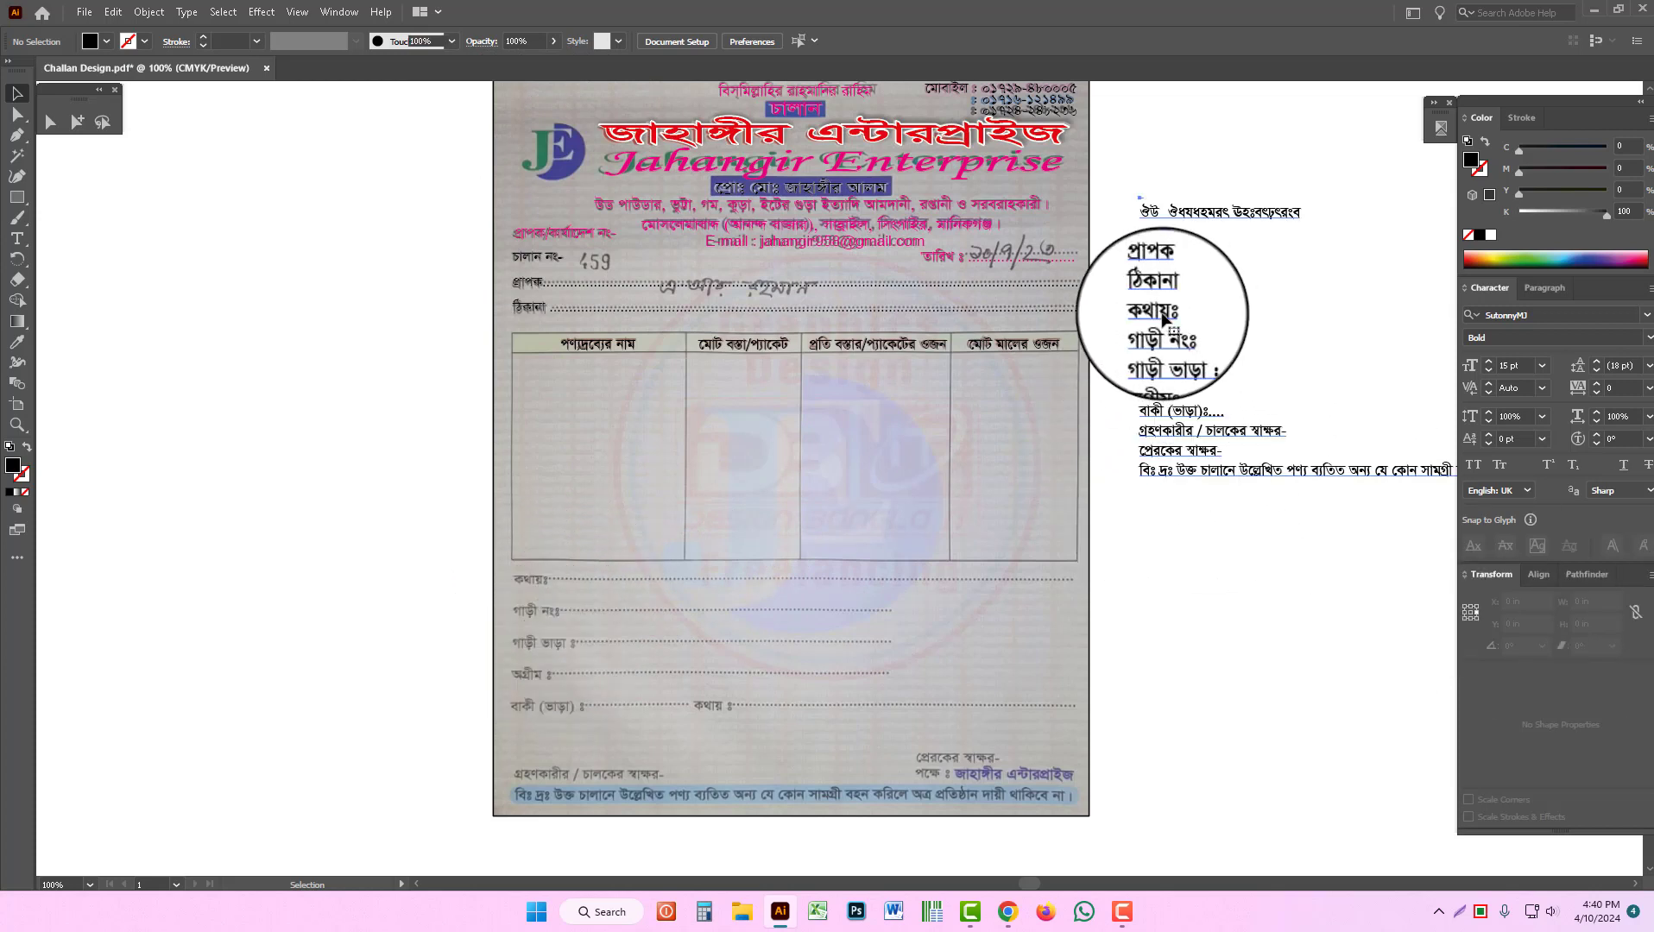
drag(1143, 312, 1227, 417)
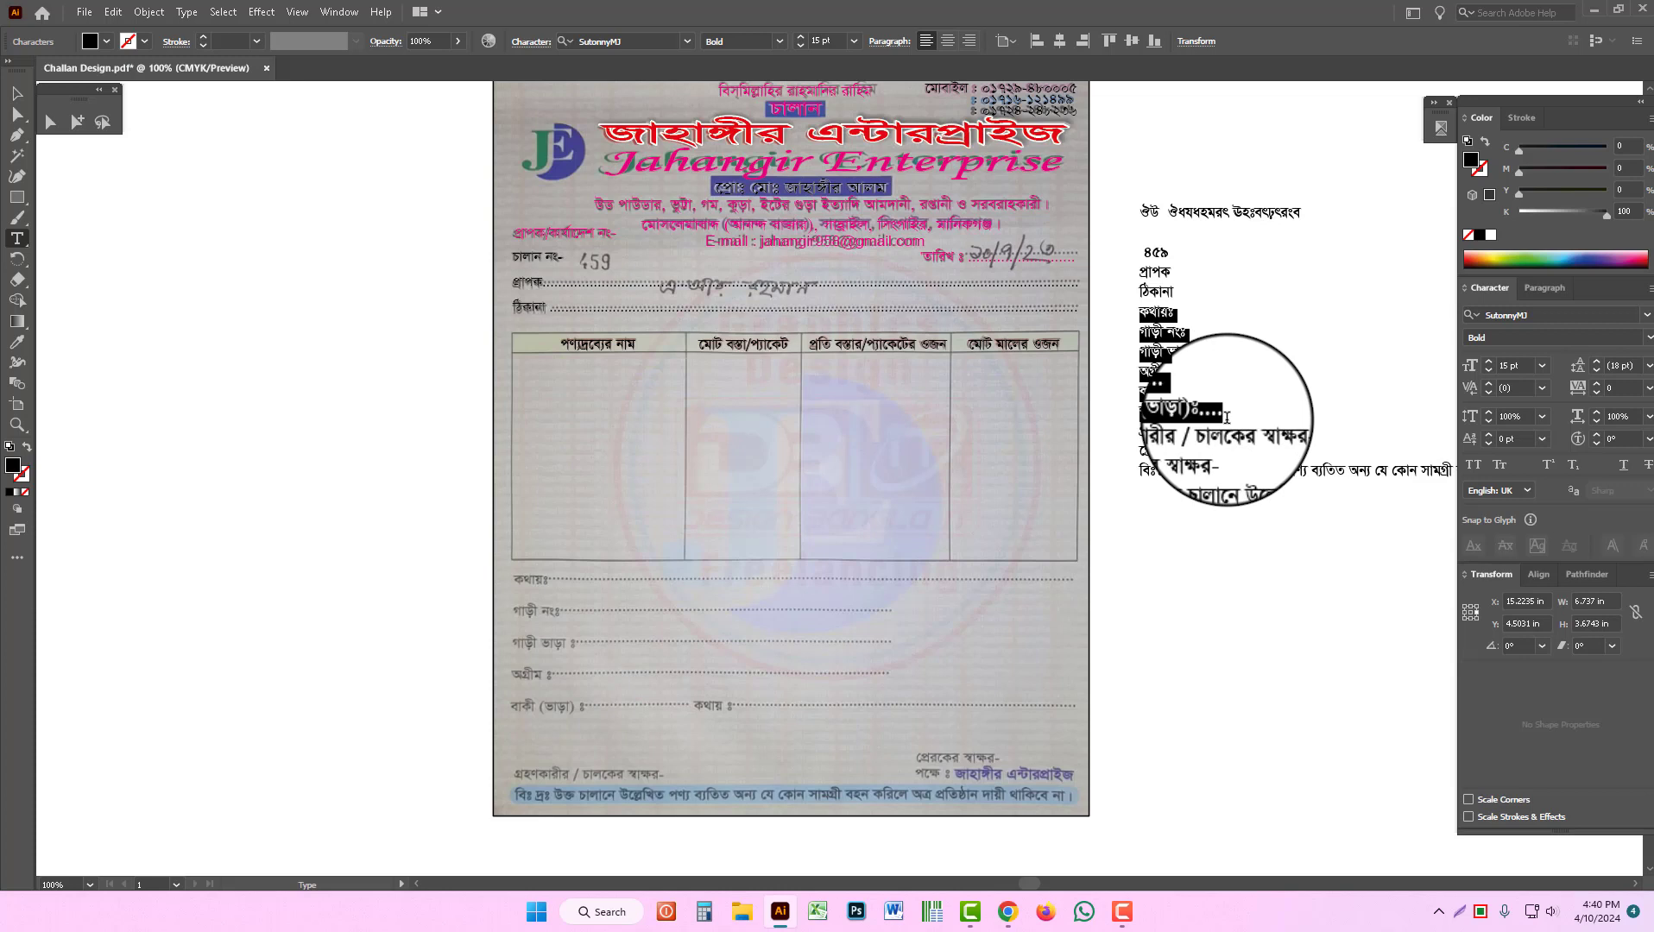
mouse_move(1227, 418)
mouse_down()
mouse_move(1234, 383)
mouse_move(1238, 412)
mouse_up()
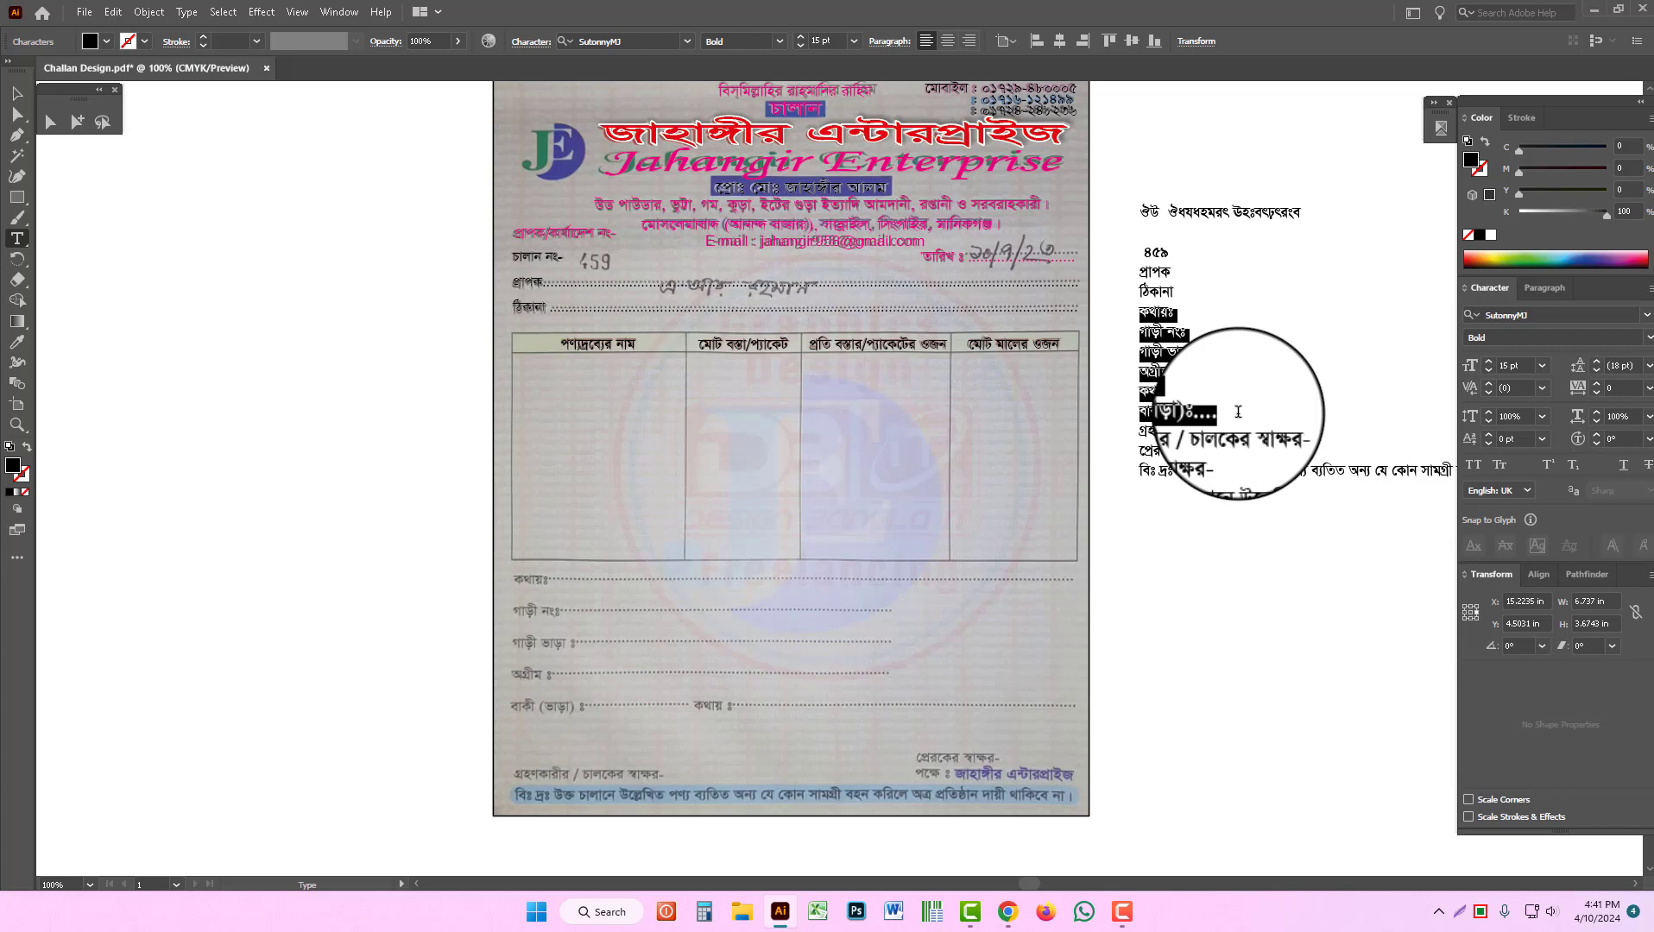
key(ctrl+x)
key(Escape)
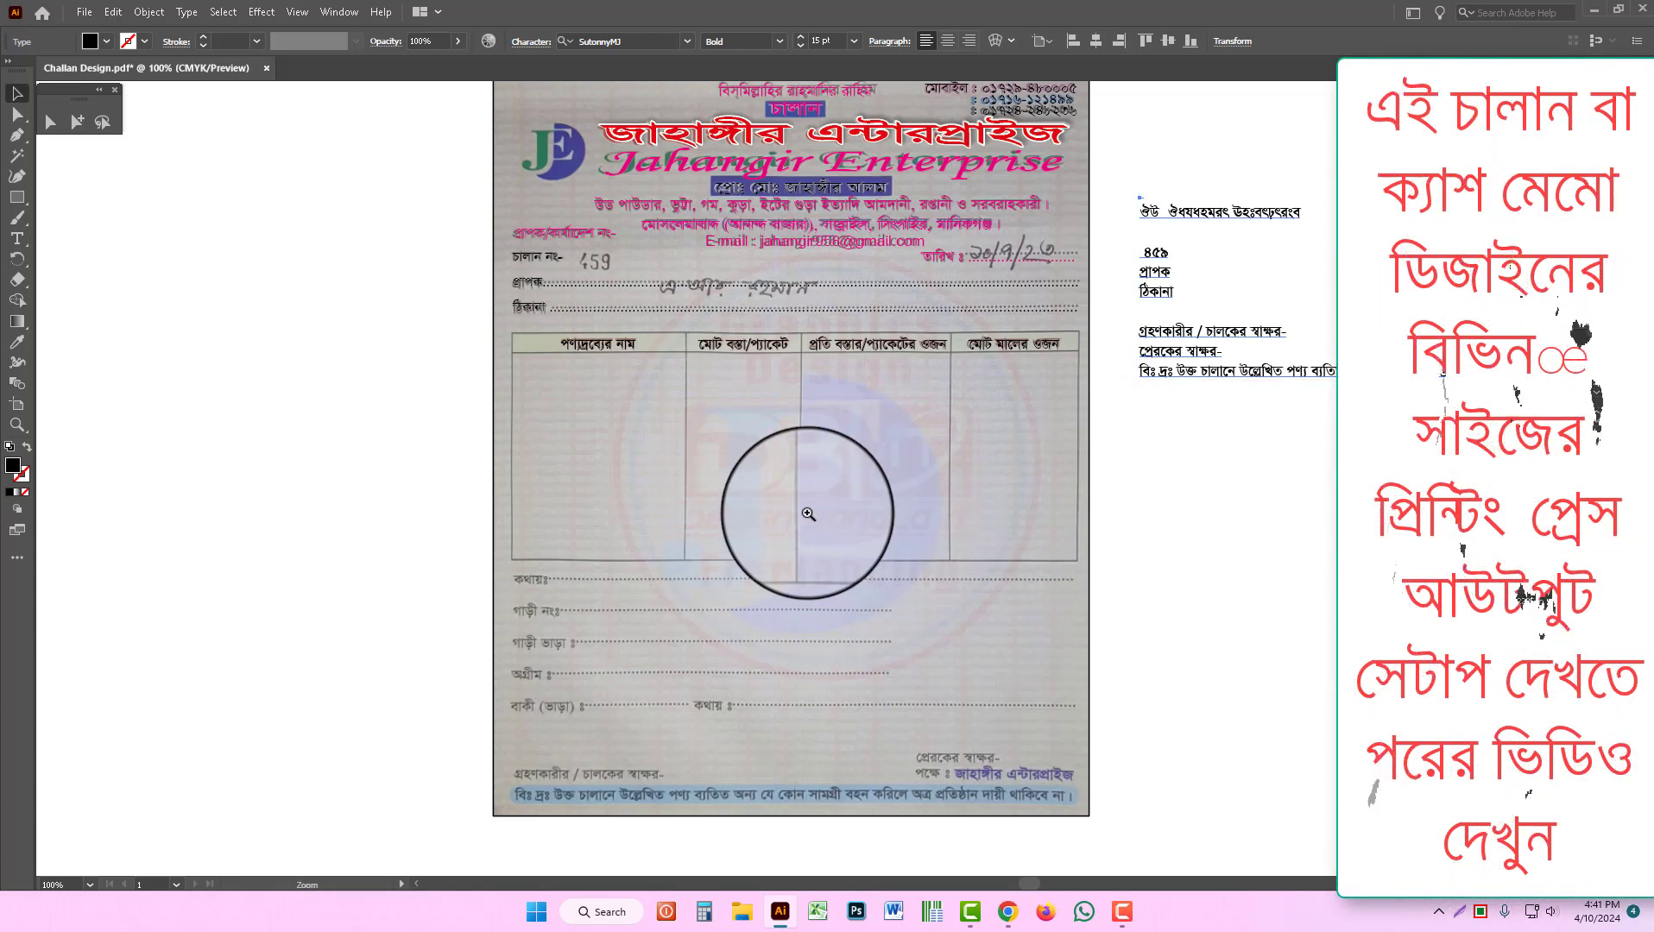
Step: Paste the six cut lines over the printed labels below the table, aligned at "কথায়ঃ", and color them magenta (M 100, K 0)
ctrl+click(809, 513)
drag(790, 500, 838, 460)
key(ctrl+v)
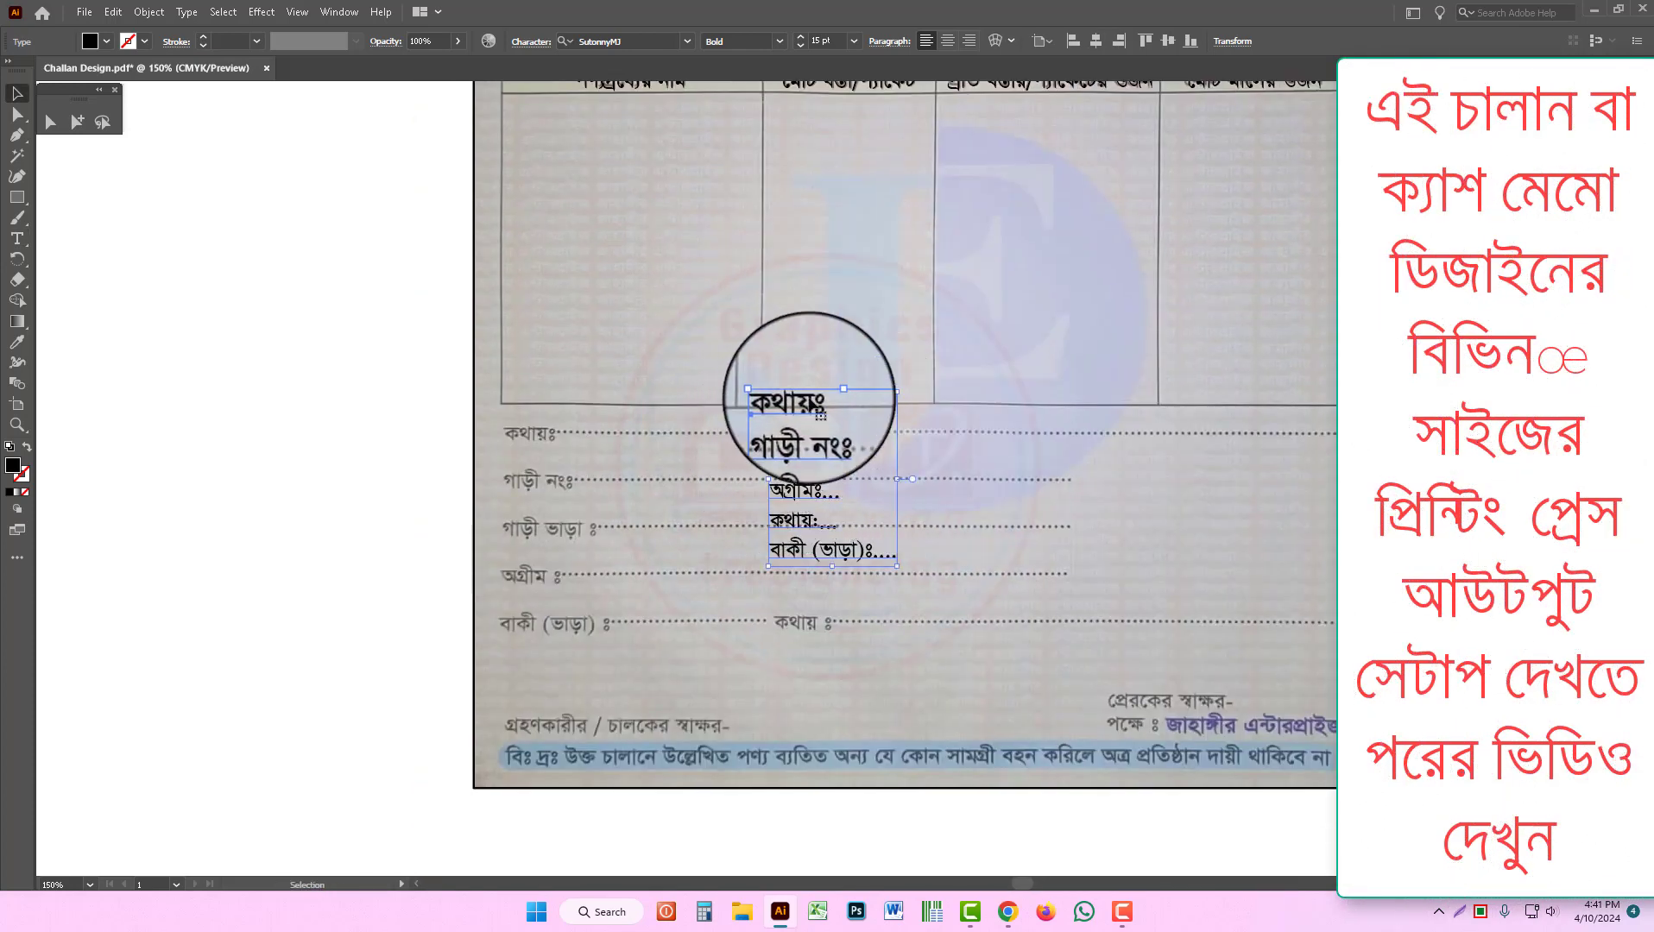
drag(808, 400, 544, 430)
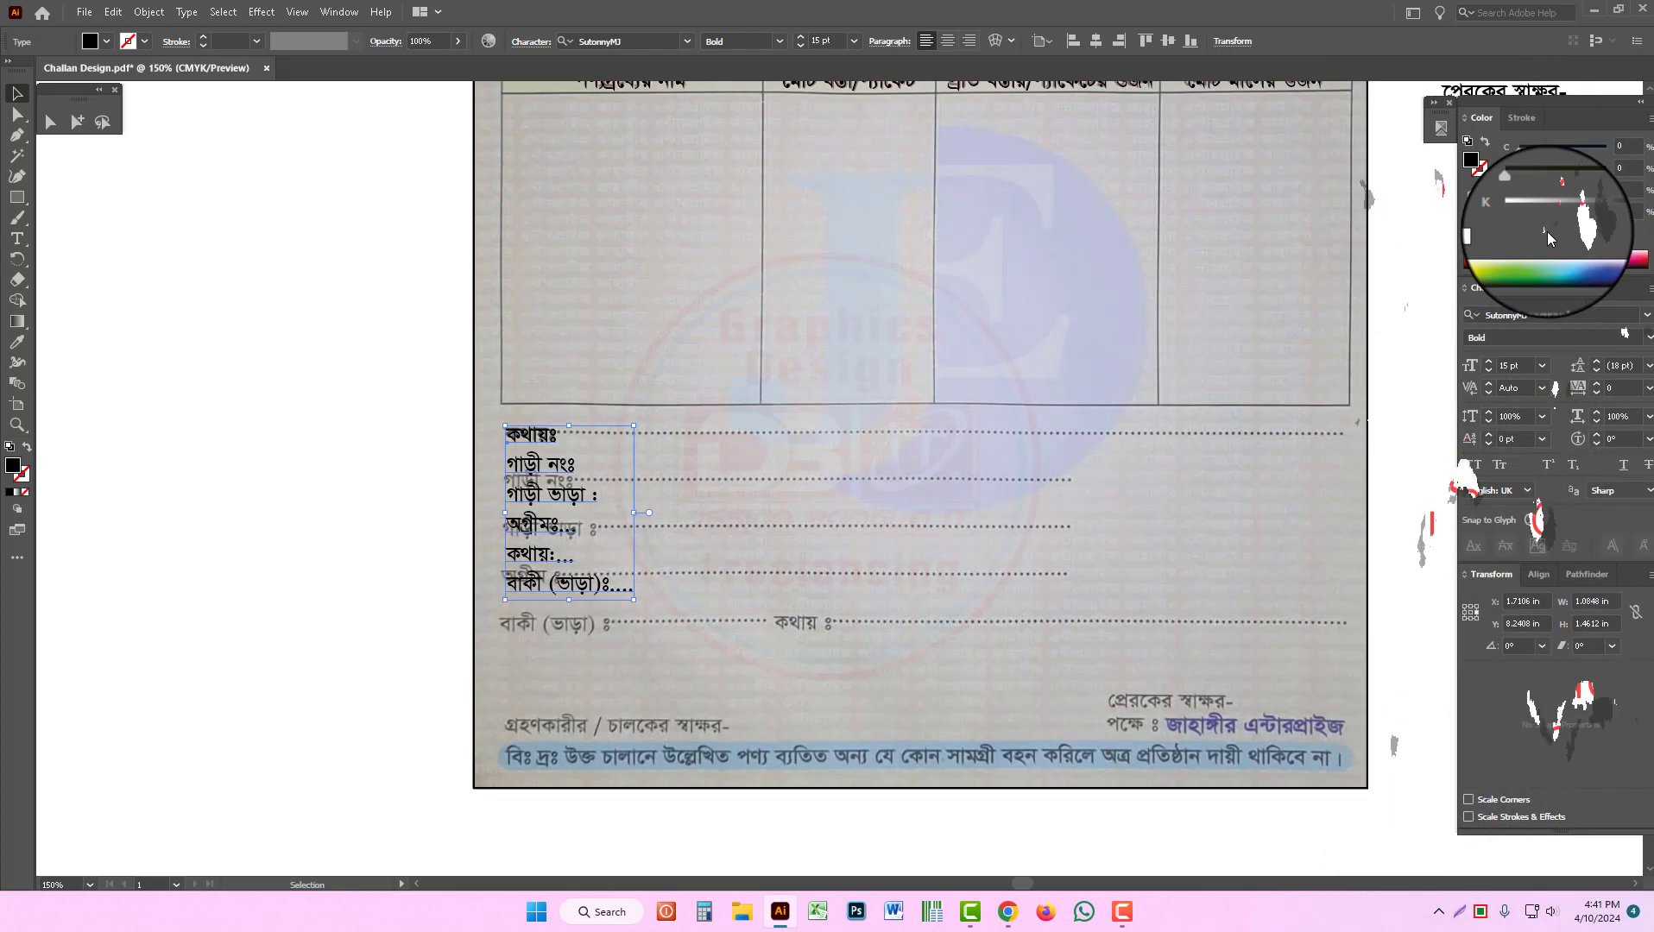
drag(1572, 171, 1467, 241)
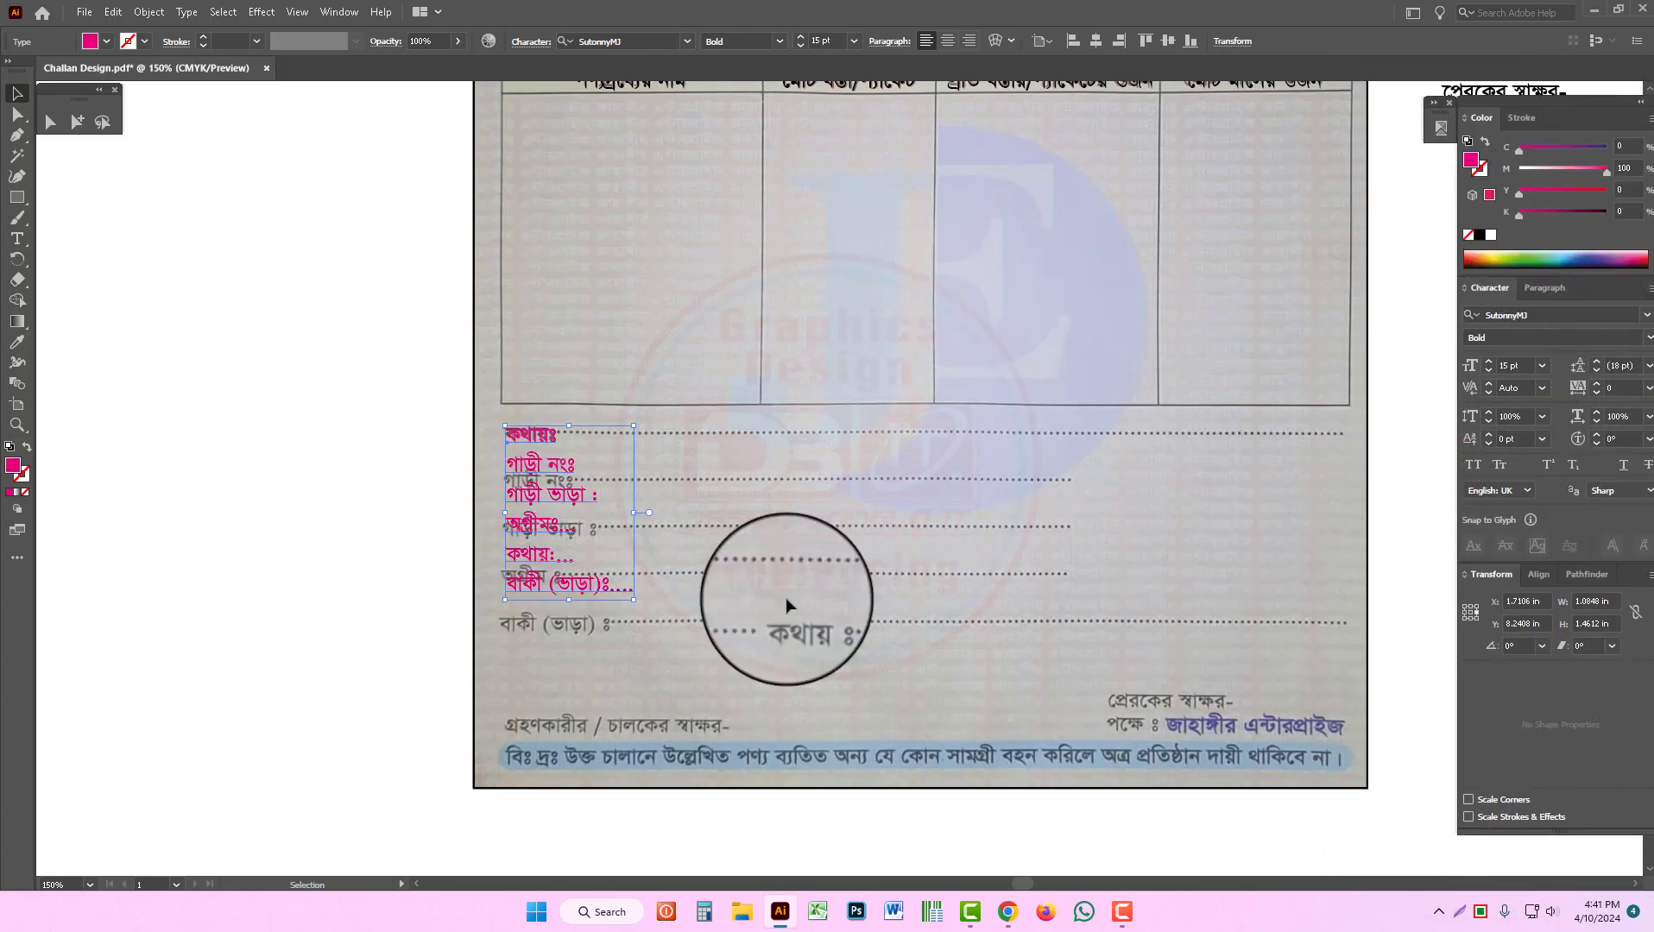
Step: Set the leading of the six magenta label lines to 28 pt to match the printed line spacing
click(1648, 365)
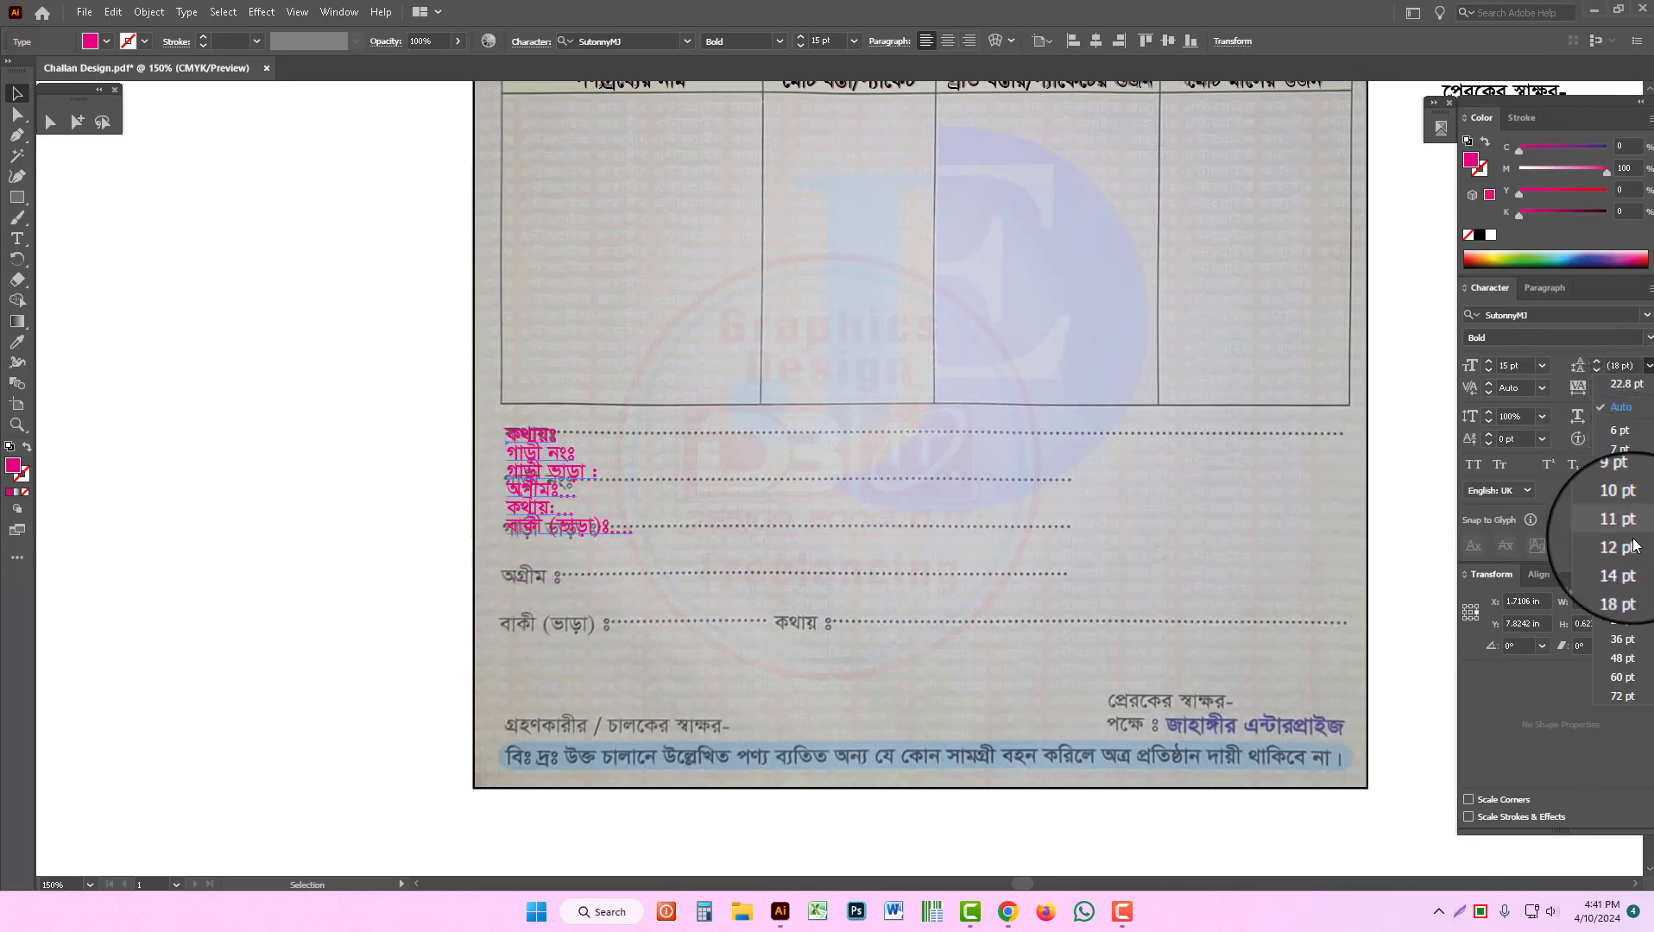
click(1617, 602)
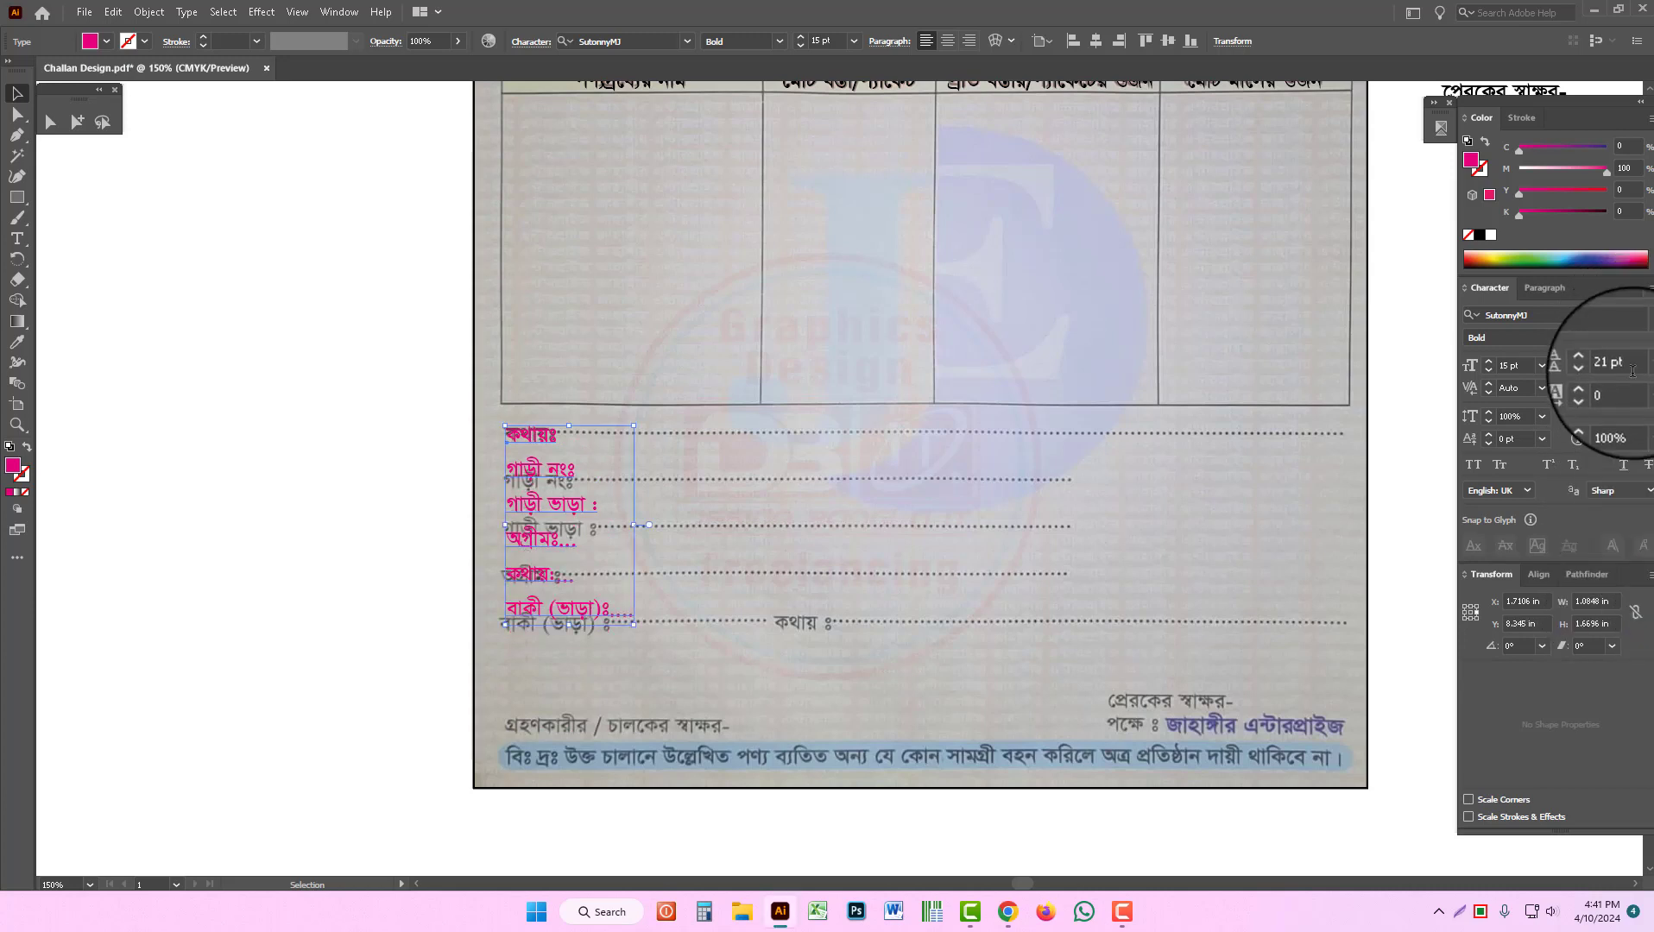
drag(1629, 366, 1560, 366)
text(20)
key(Return)
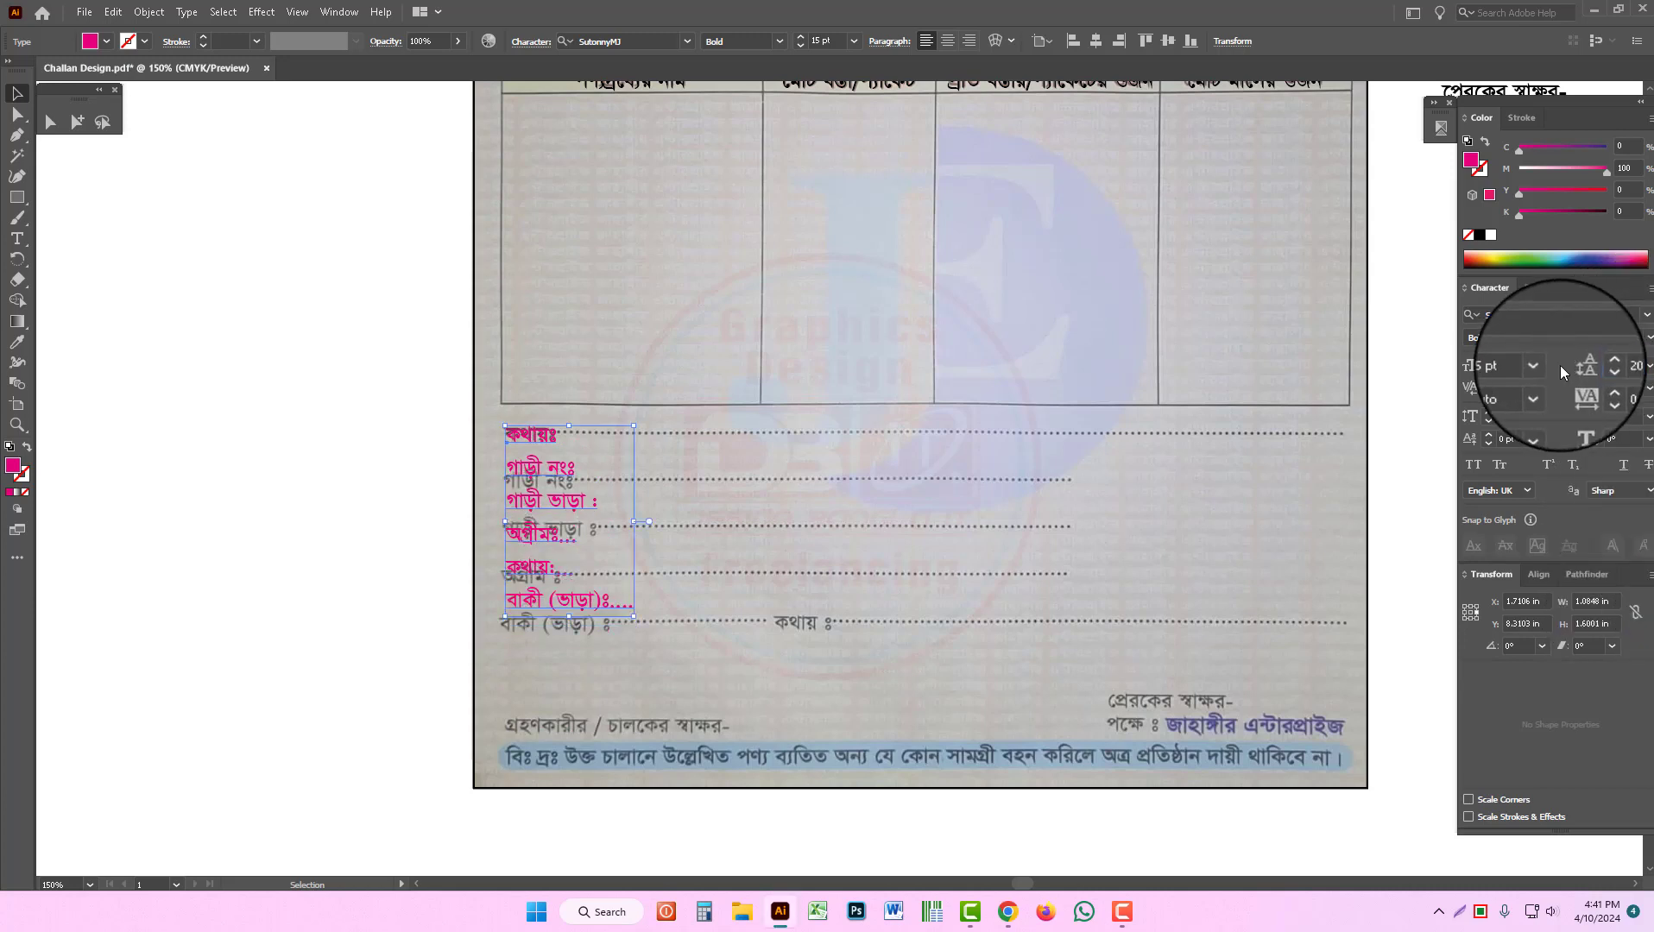
click(1597, 368)
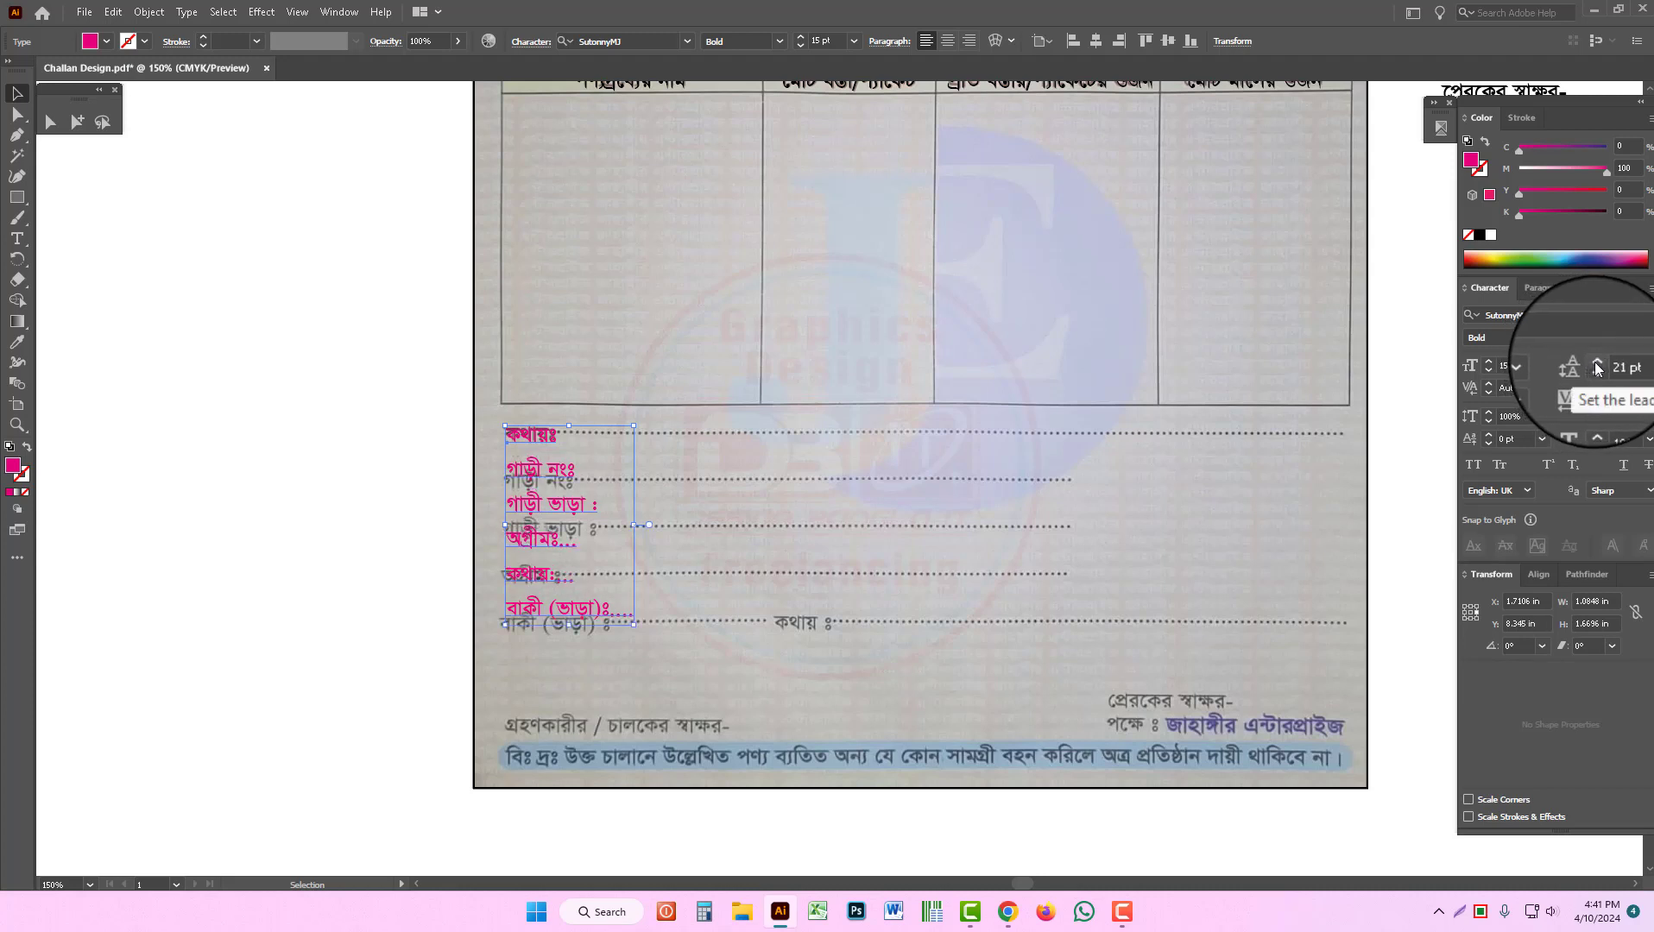
click(1598, 368)
click(1598, 368)
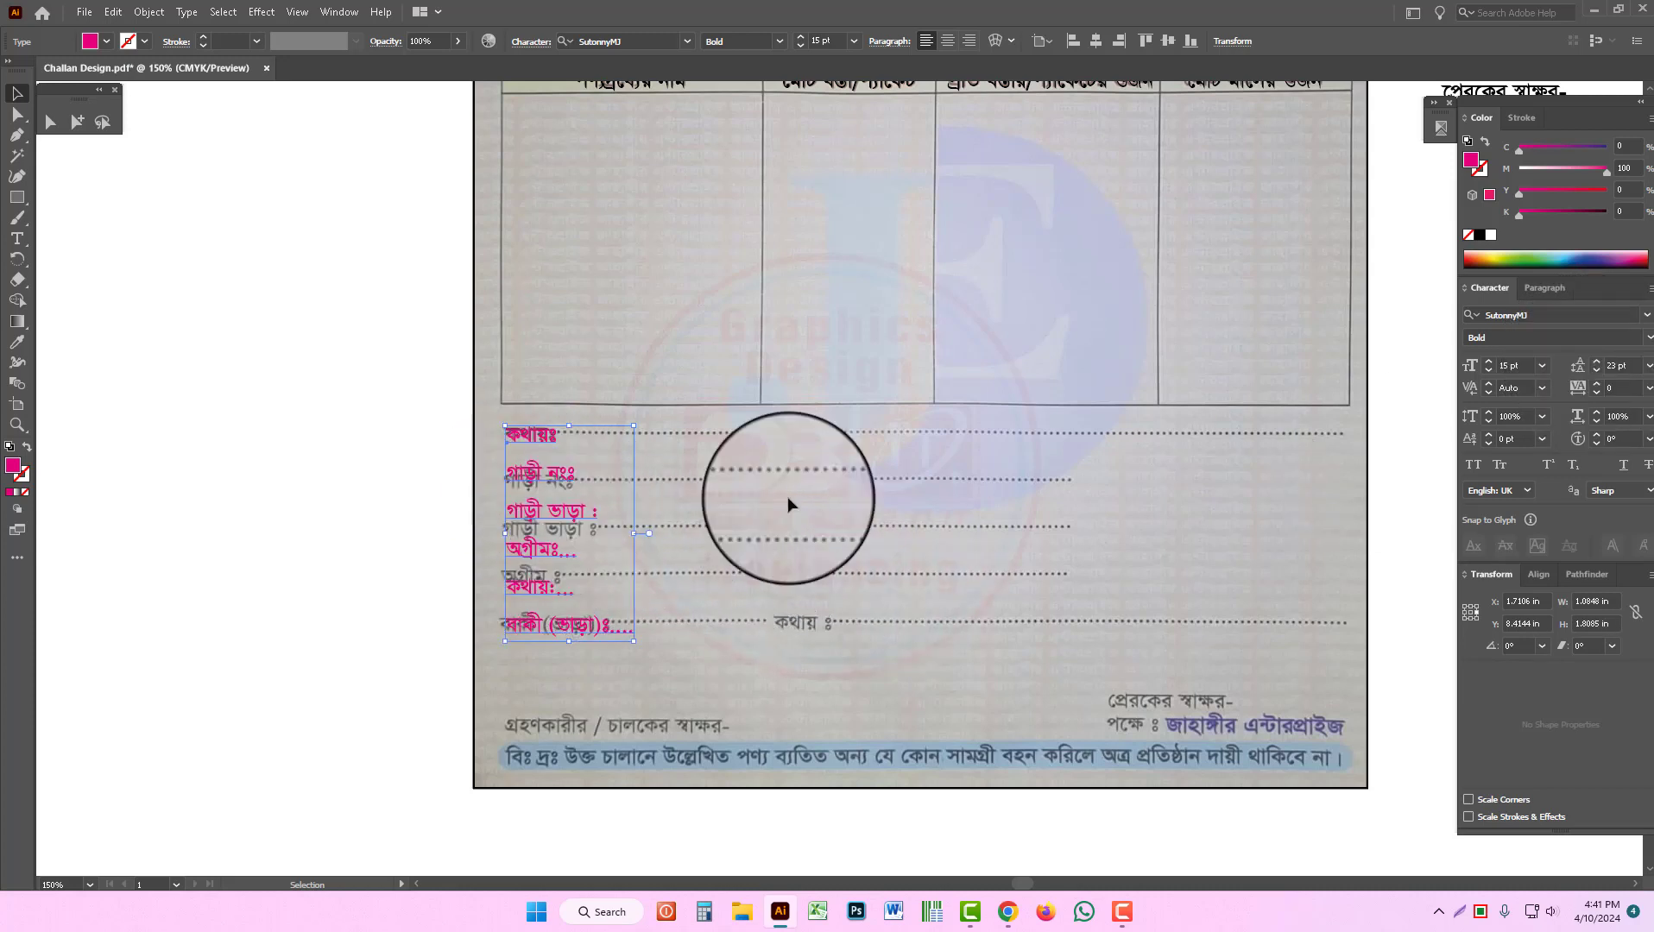
click(1597, 367)
click(1598, 368)
click(1597, 368)
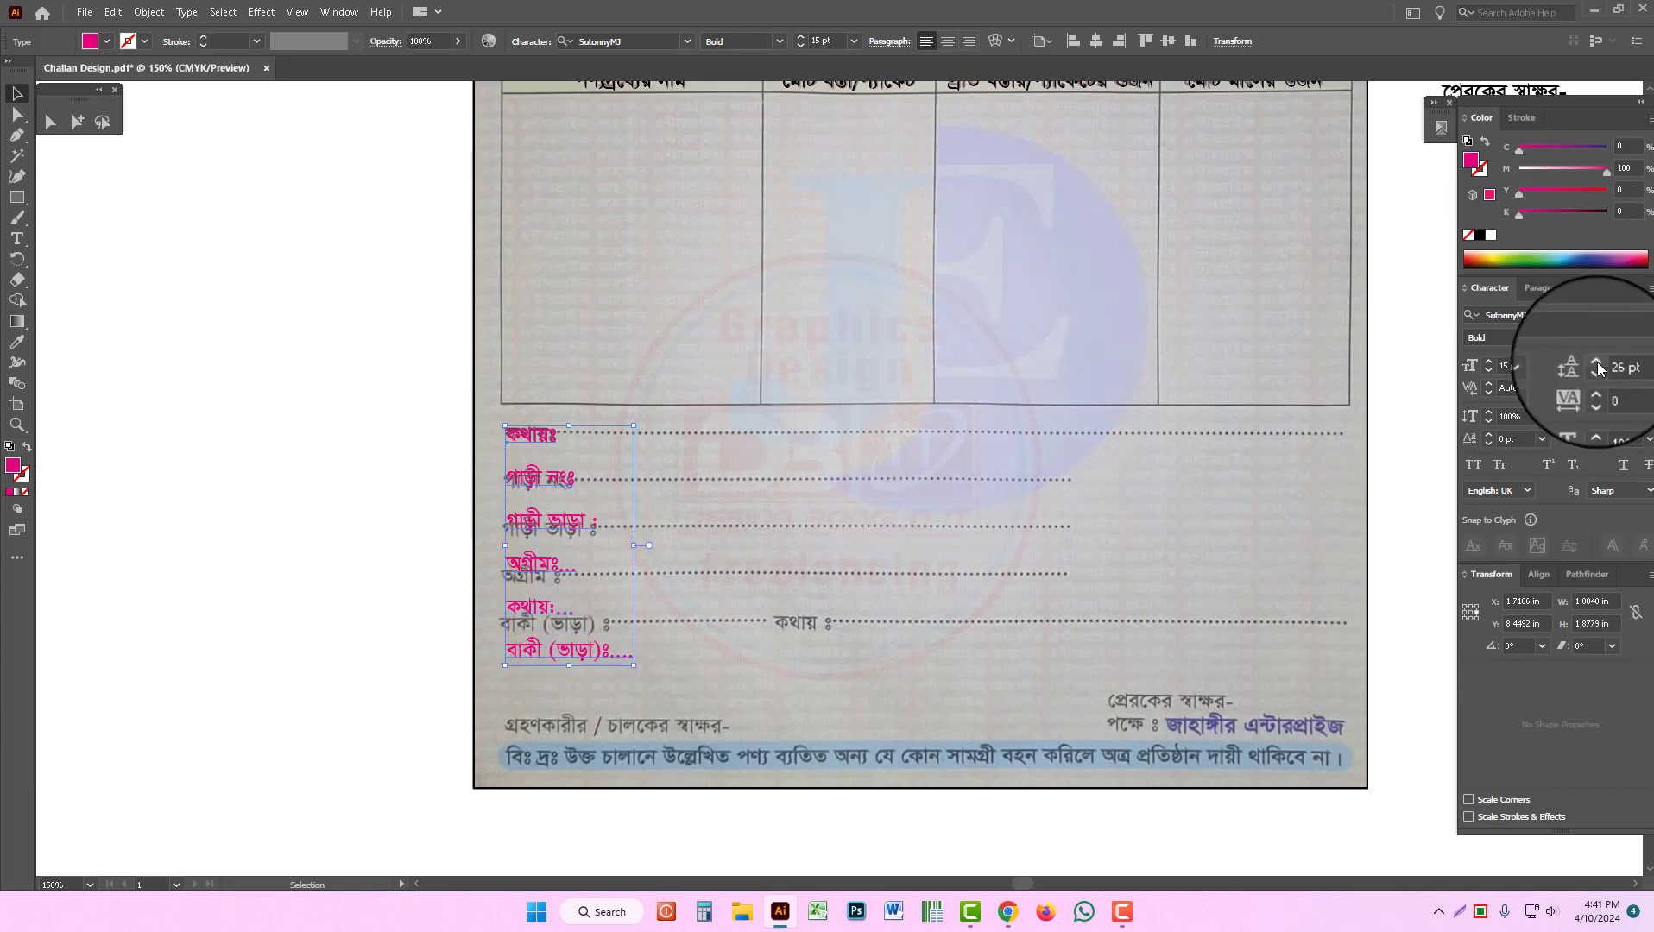
click(1597, 368)
click(1597, 368)
click(1598, 364)
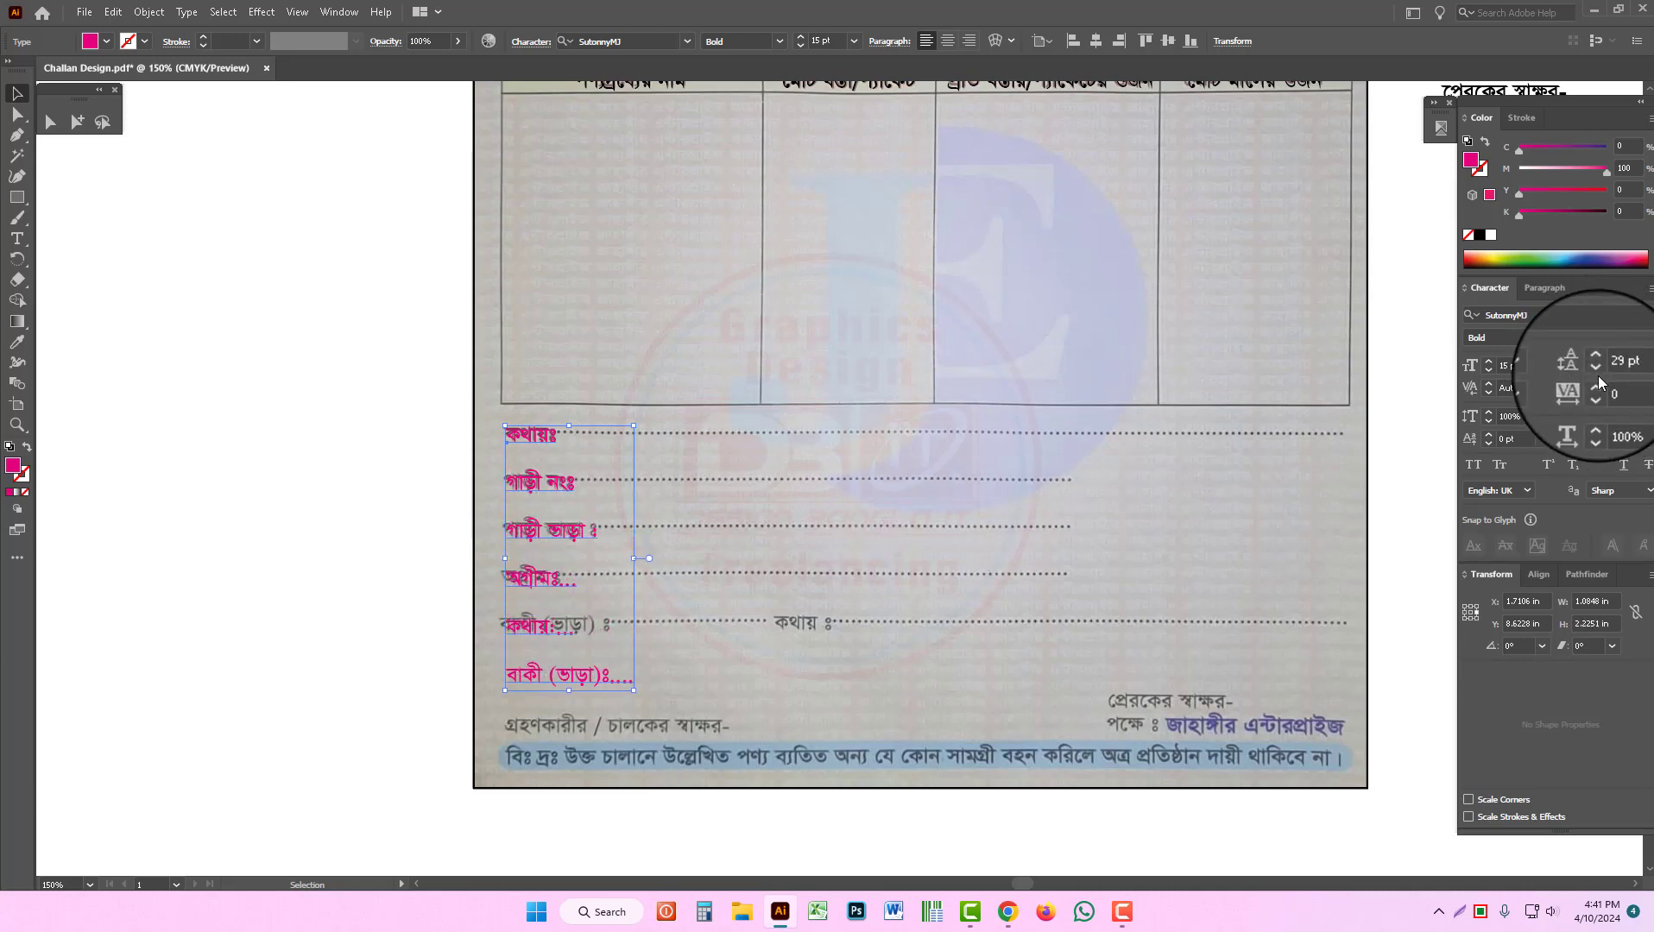
click(1597, 373)
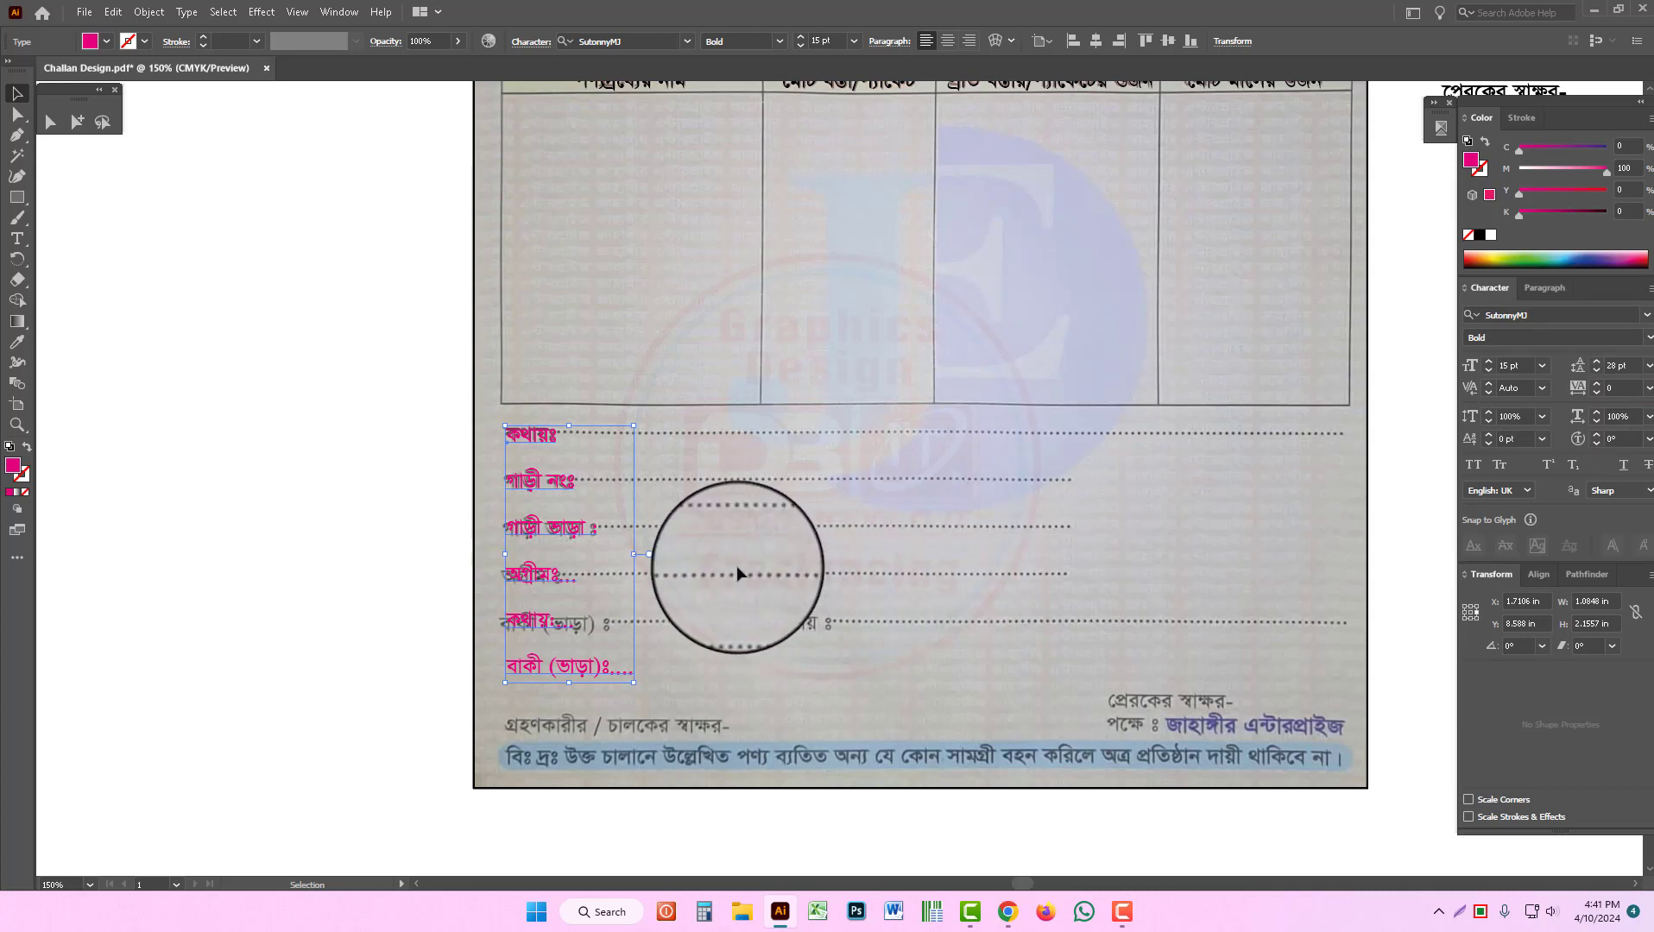
Step: Delete the fifth line, "কথায়:...", from the magenta label text
click(736, 566)
double_click(530, 625)
triple_click(530, 624)
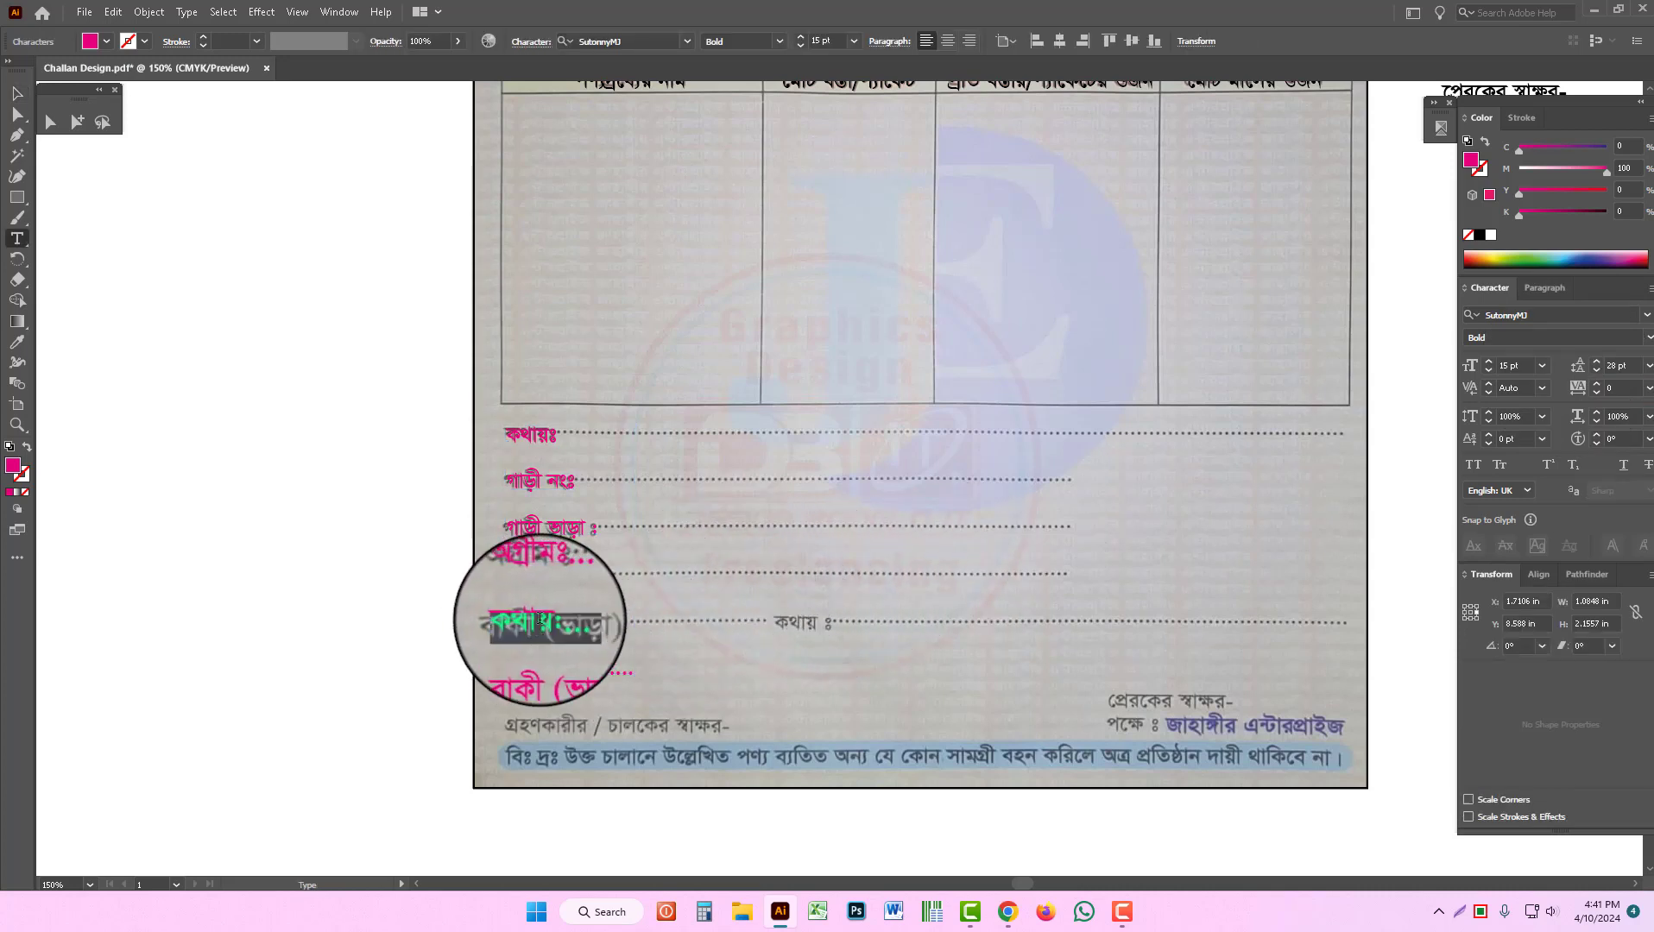
key(BackSpace)
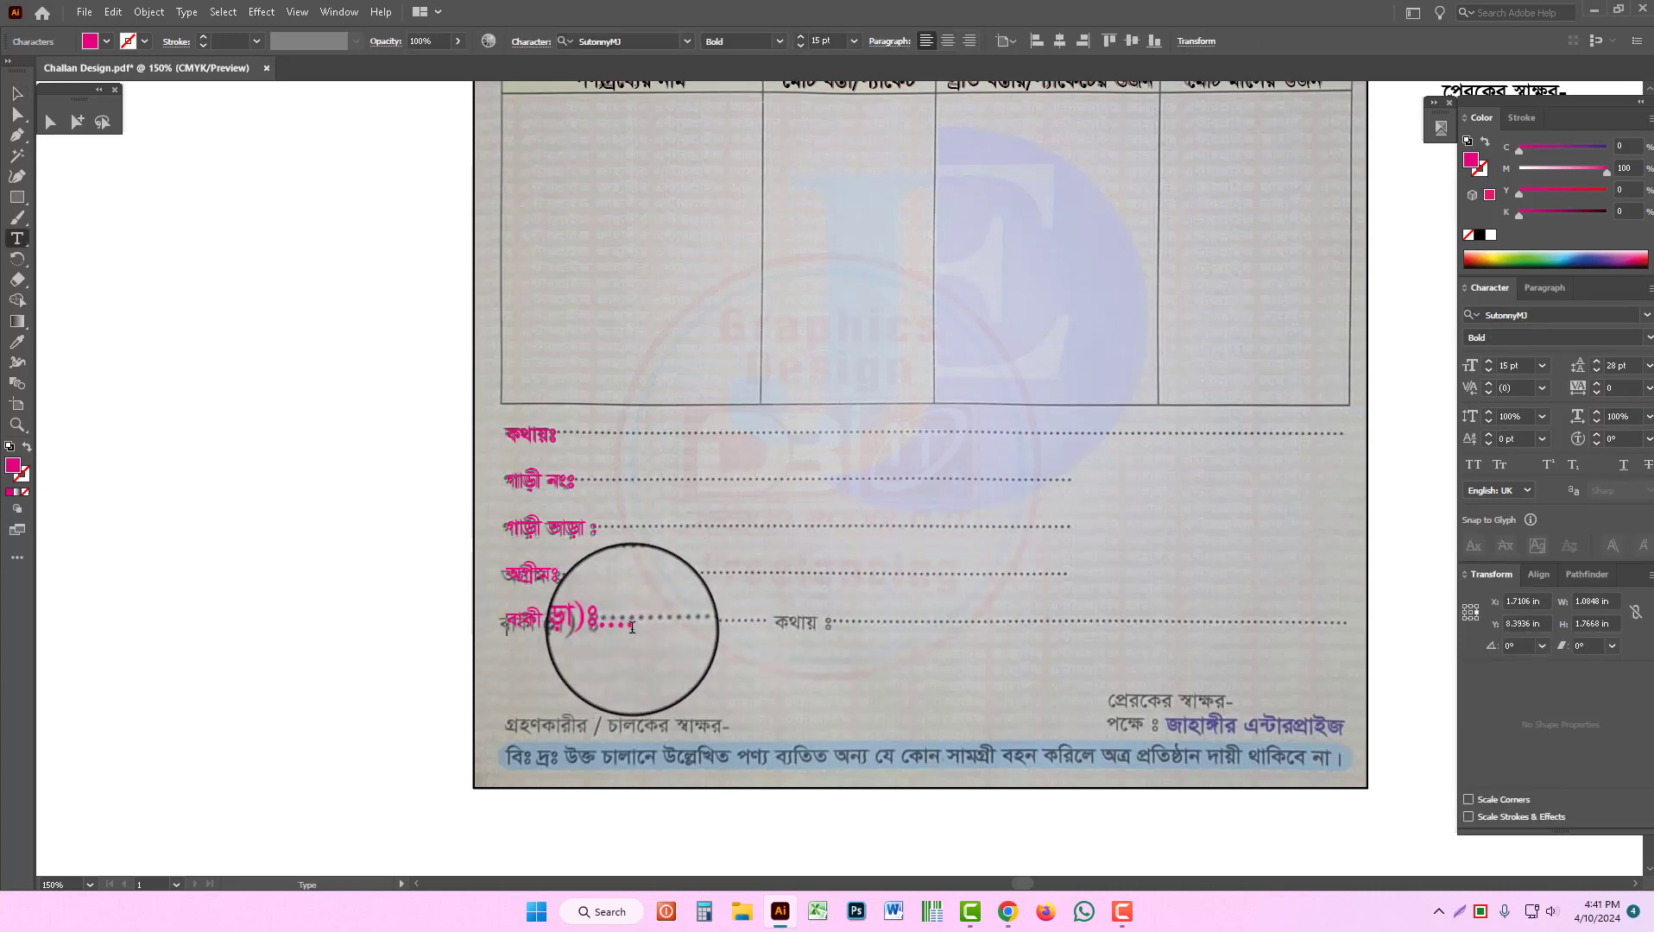
Step: Add dotted leaders matching the printed ones after all five magenta labels, with a second "কথায়:" and its leader on the last line
click(1295, 667)
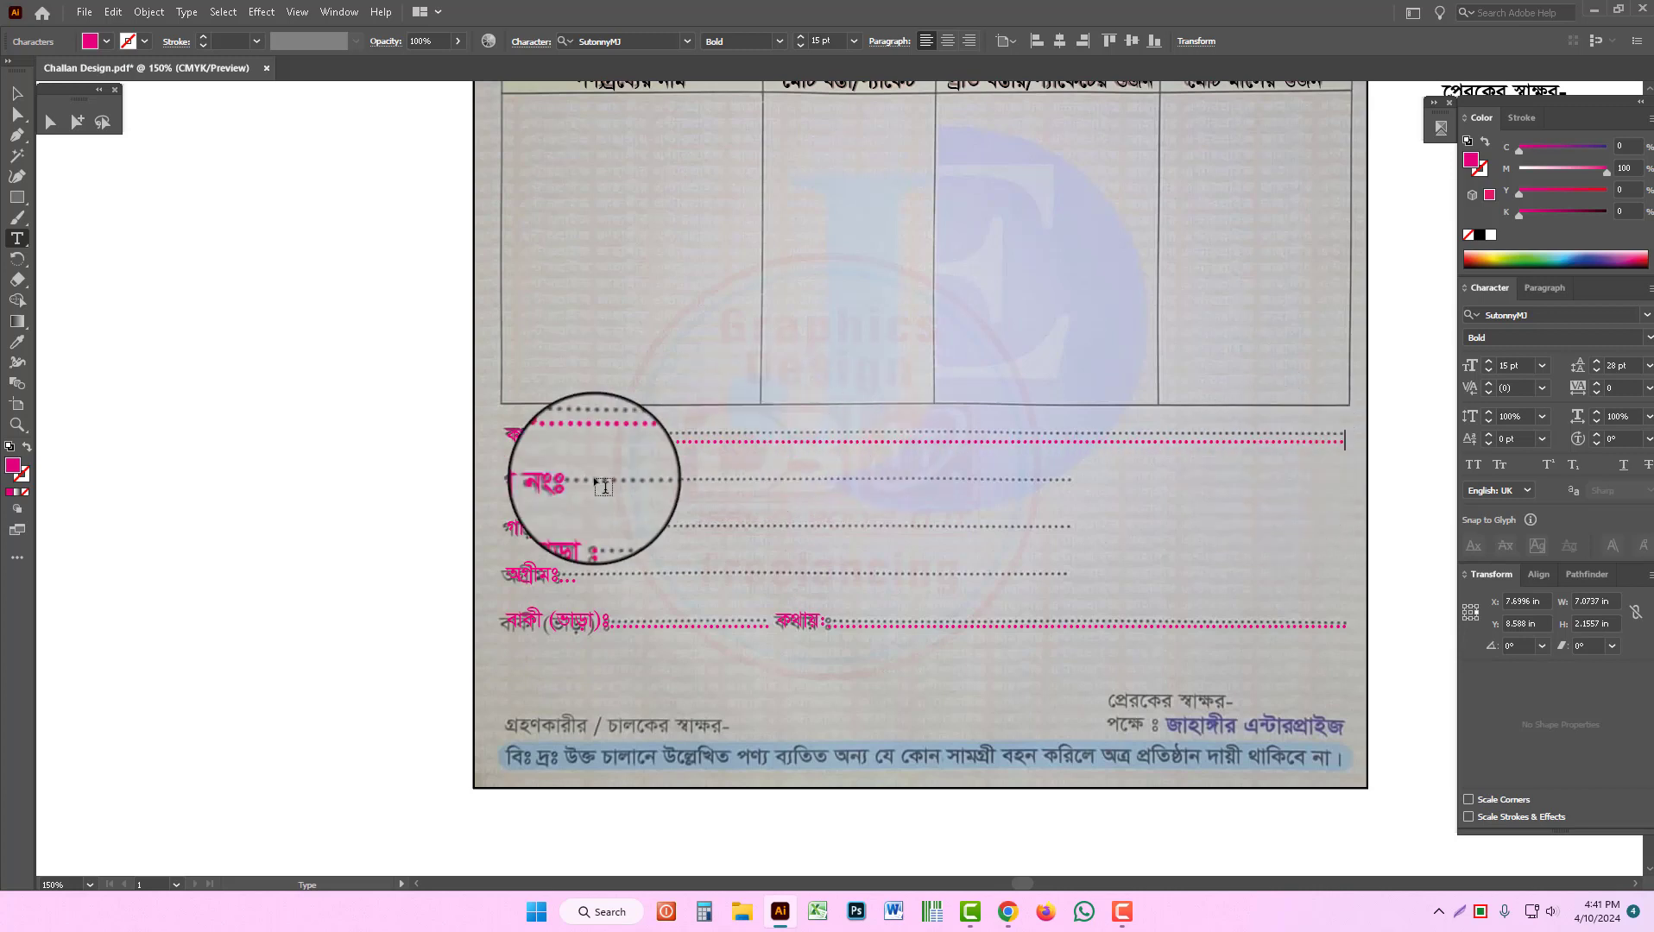
click(573, 480)
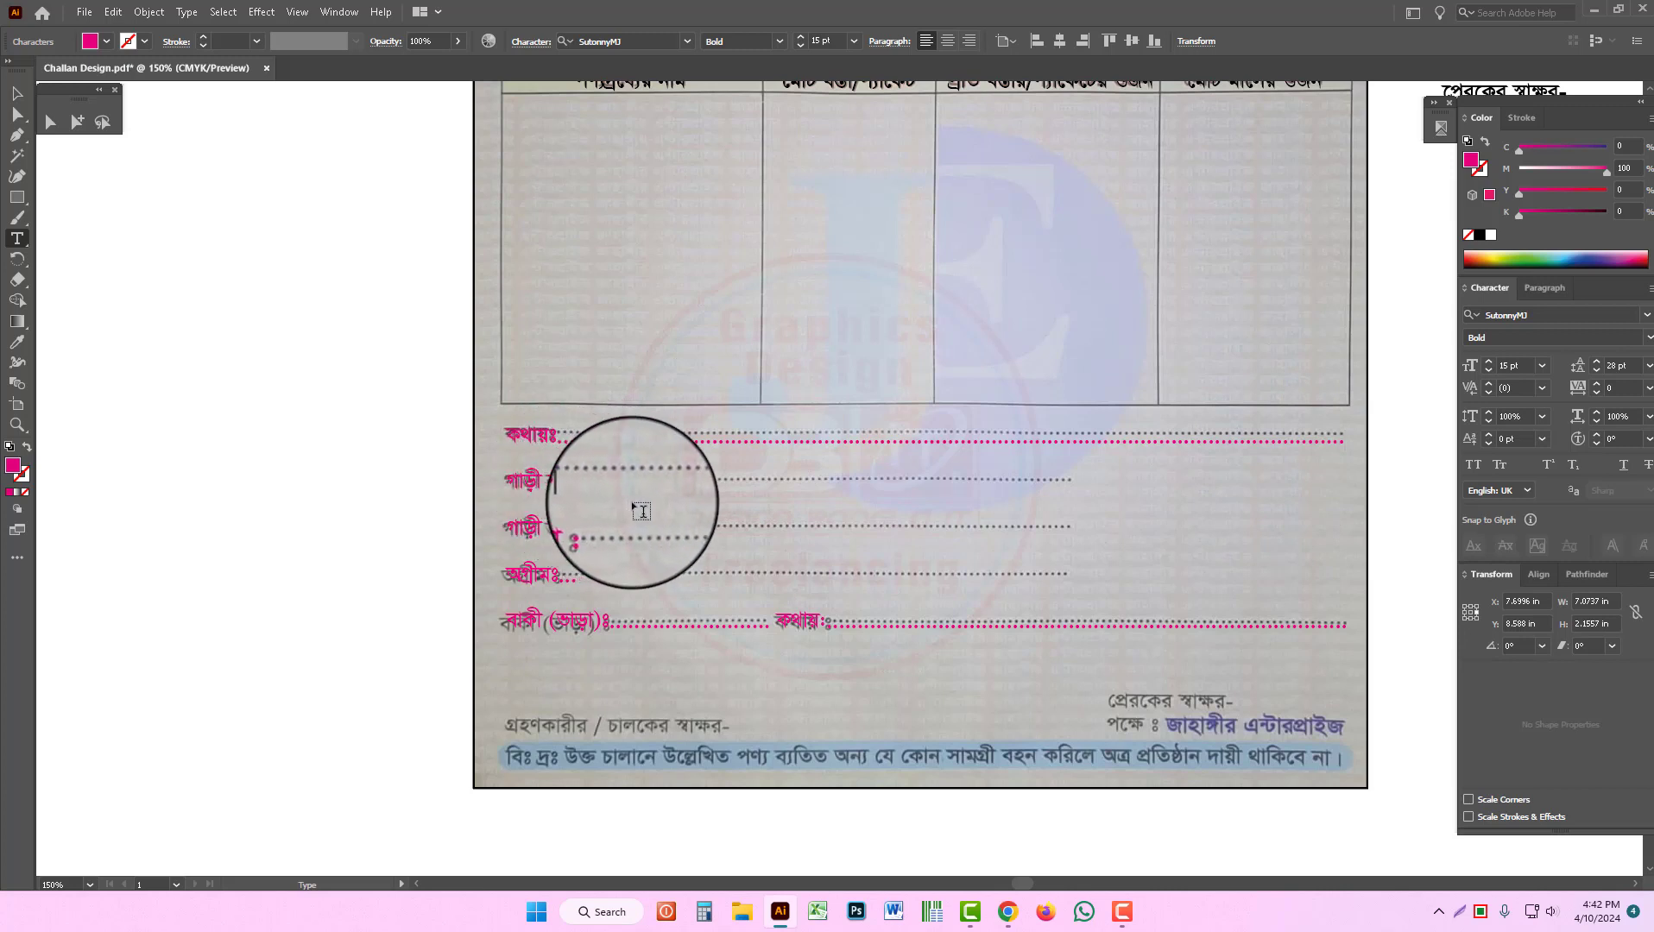
text(..............................................................................................)
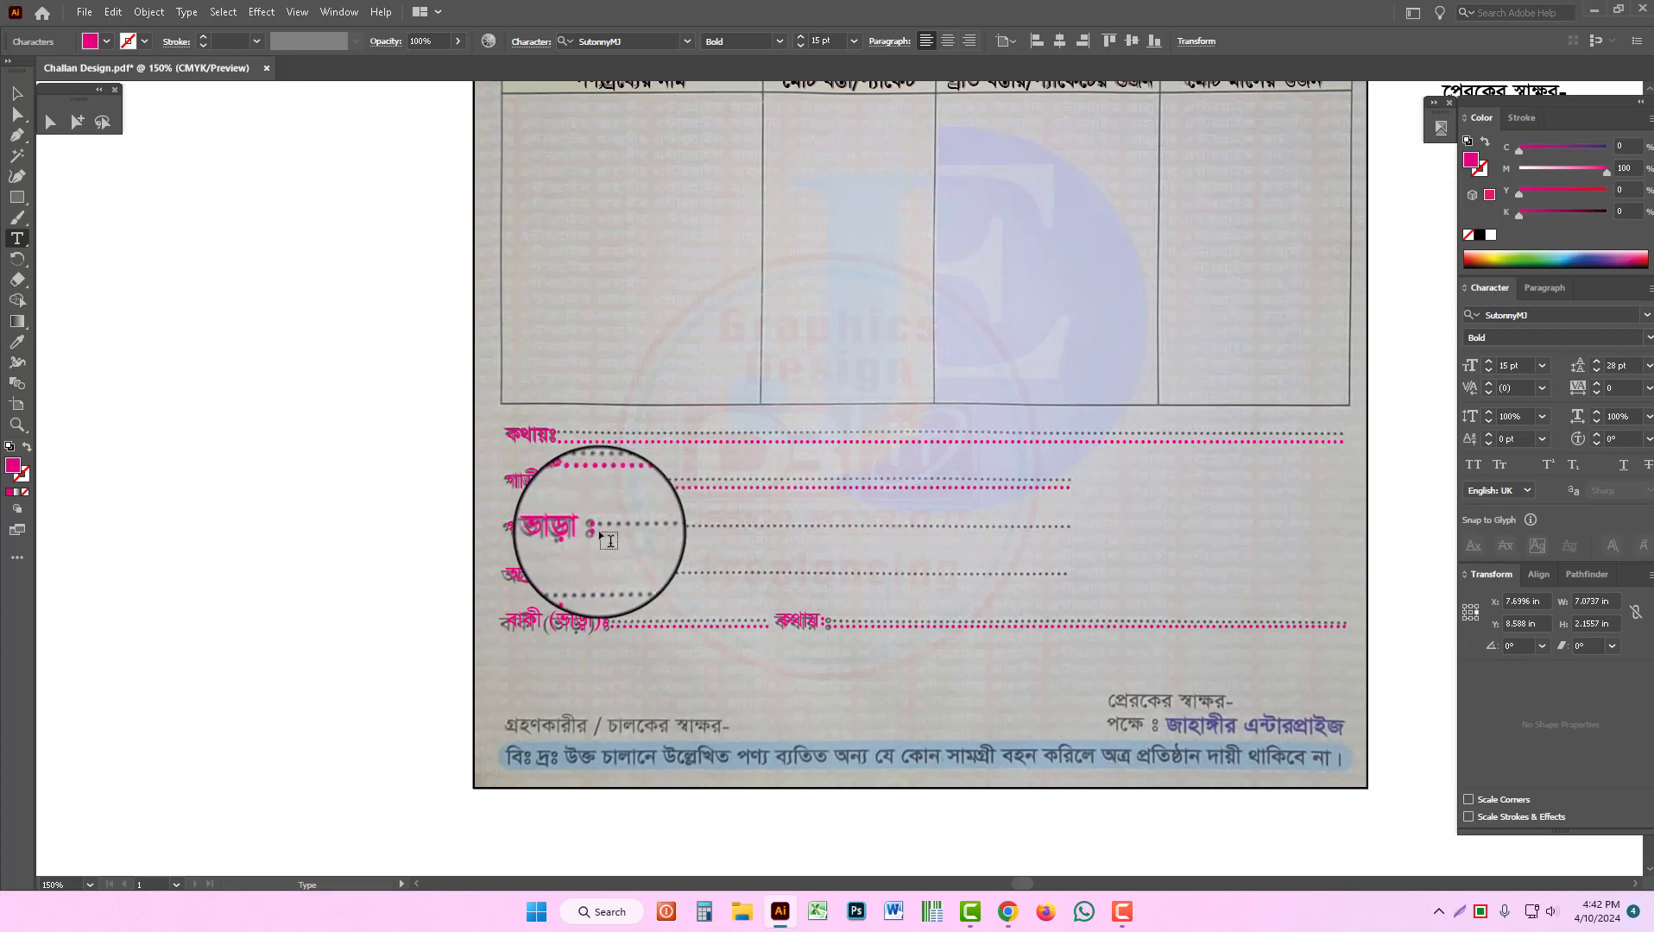
key(Escape)
click(596, 529)
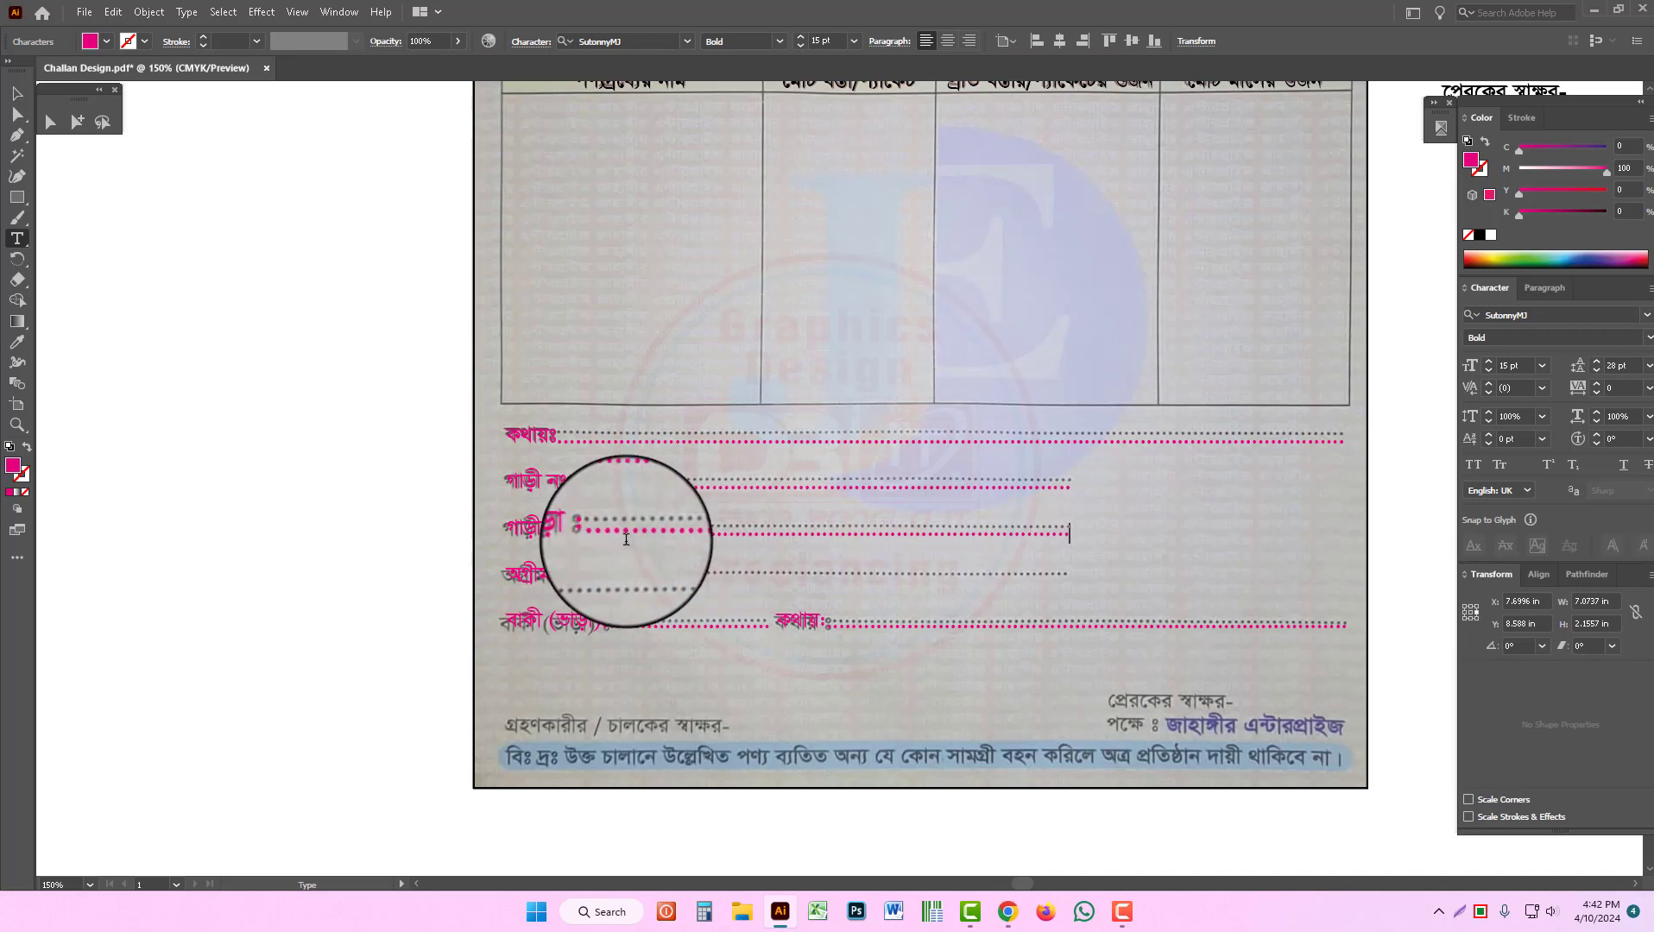
drag(663, 539, 1110, 560)
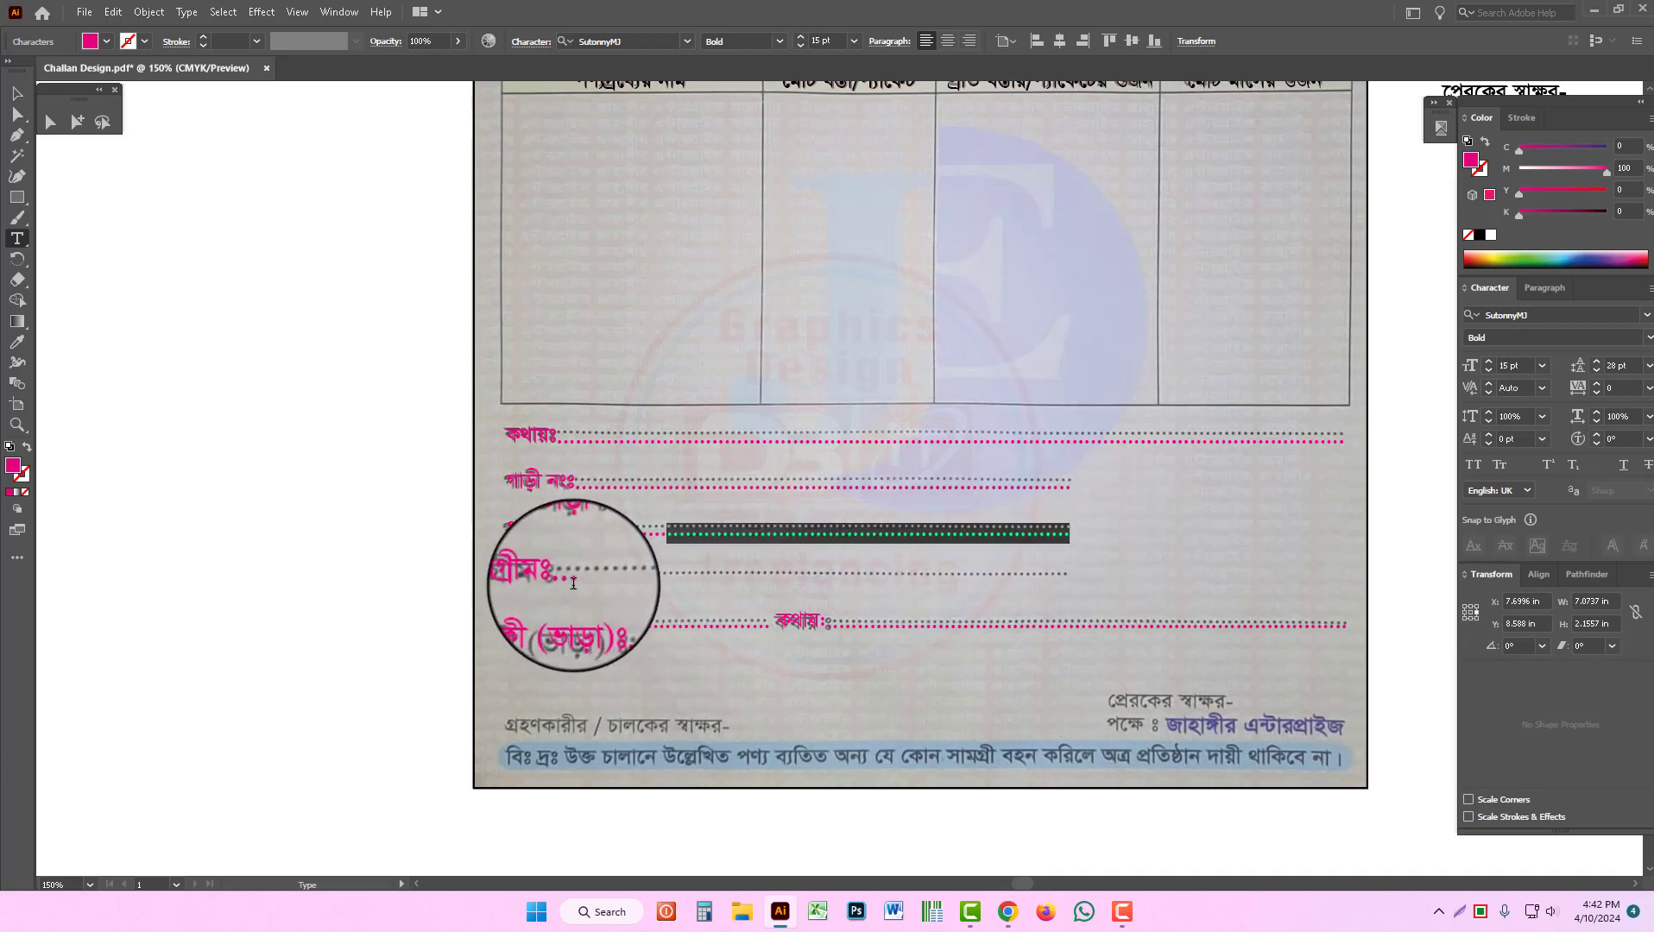
click(605, 579)
text(..............................)
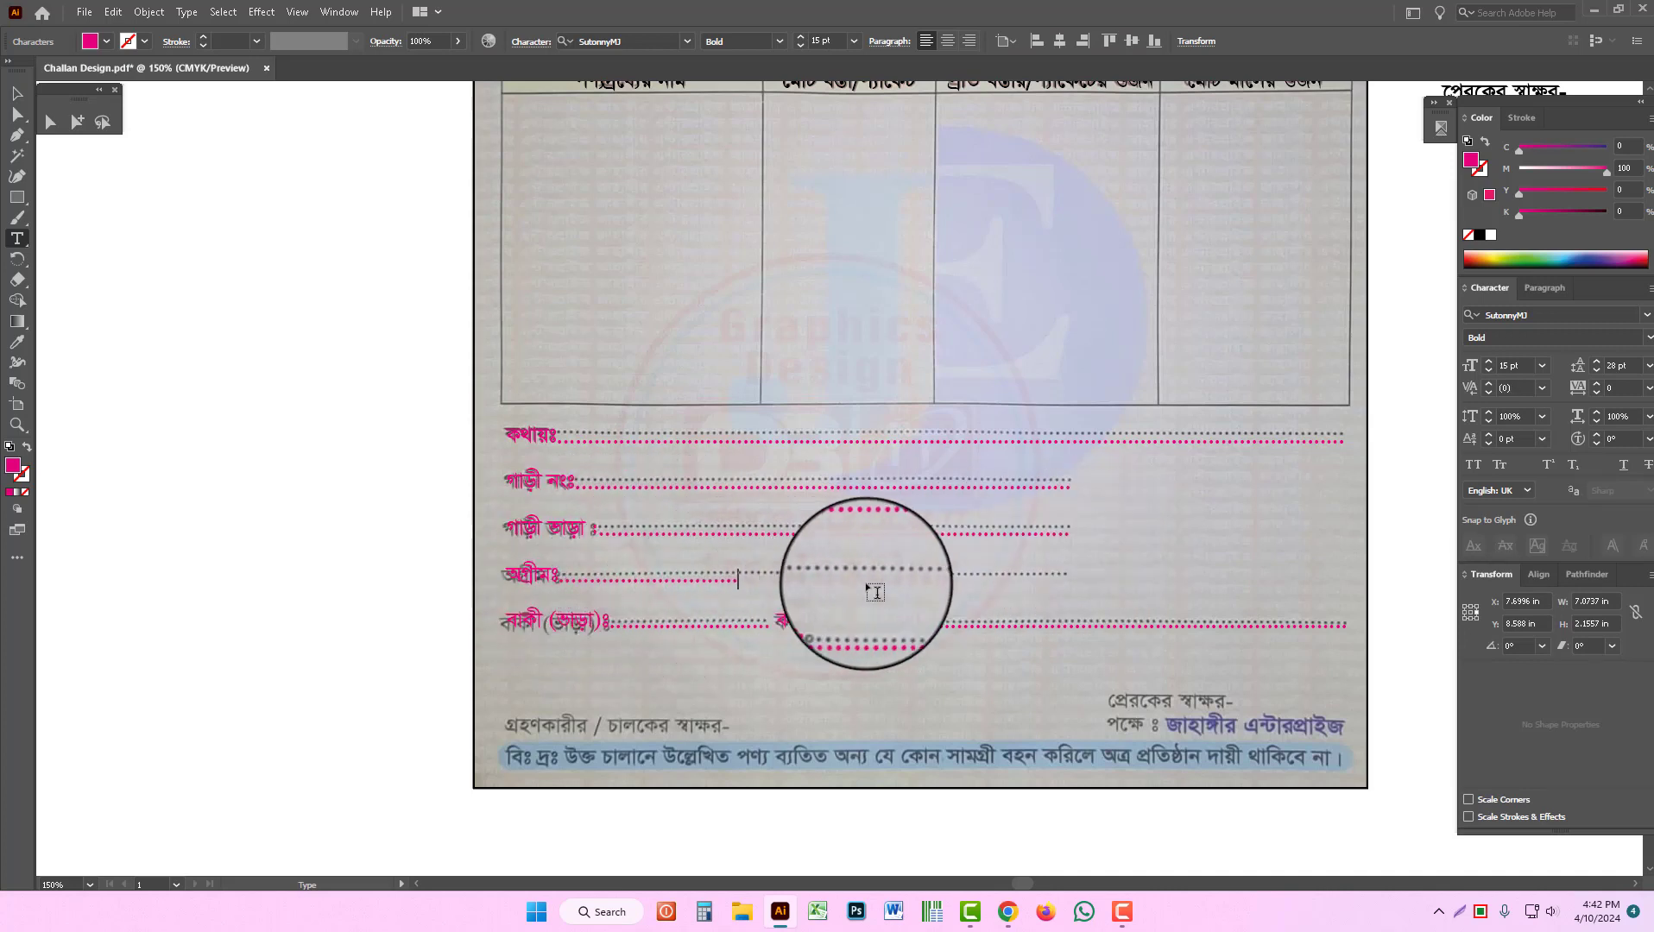
text(...............................................)
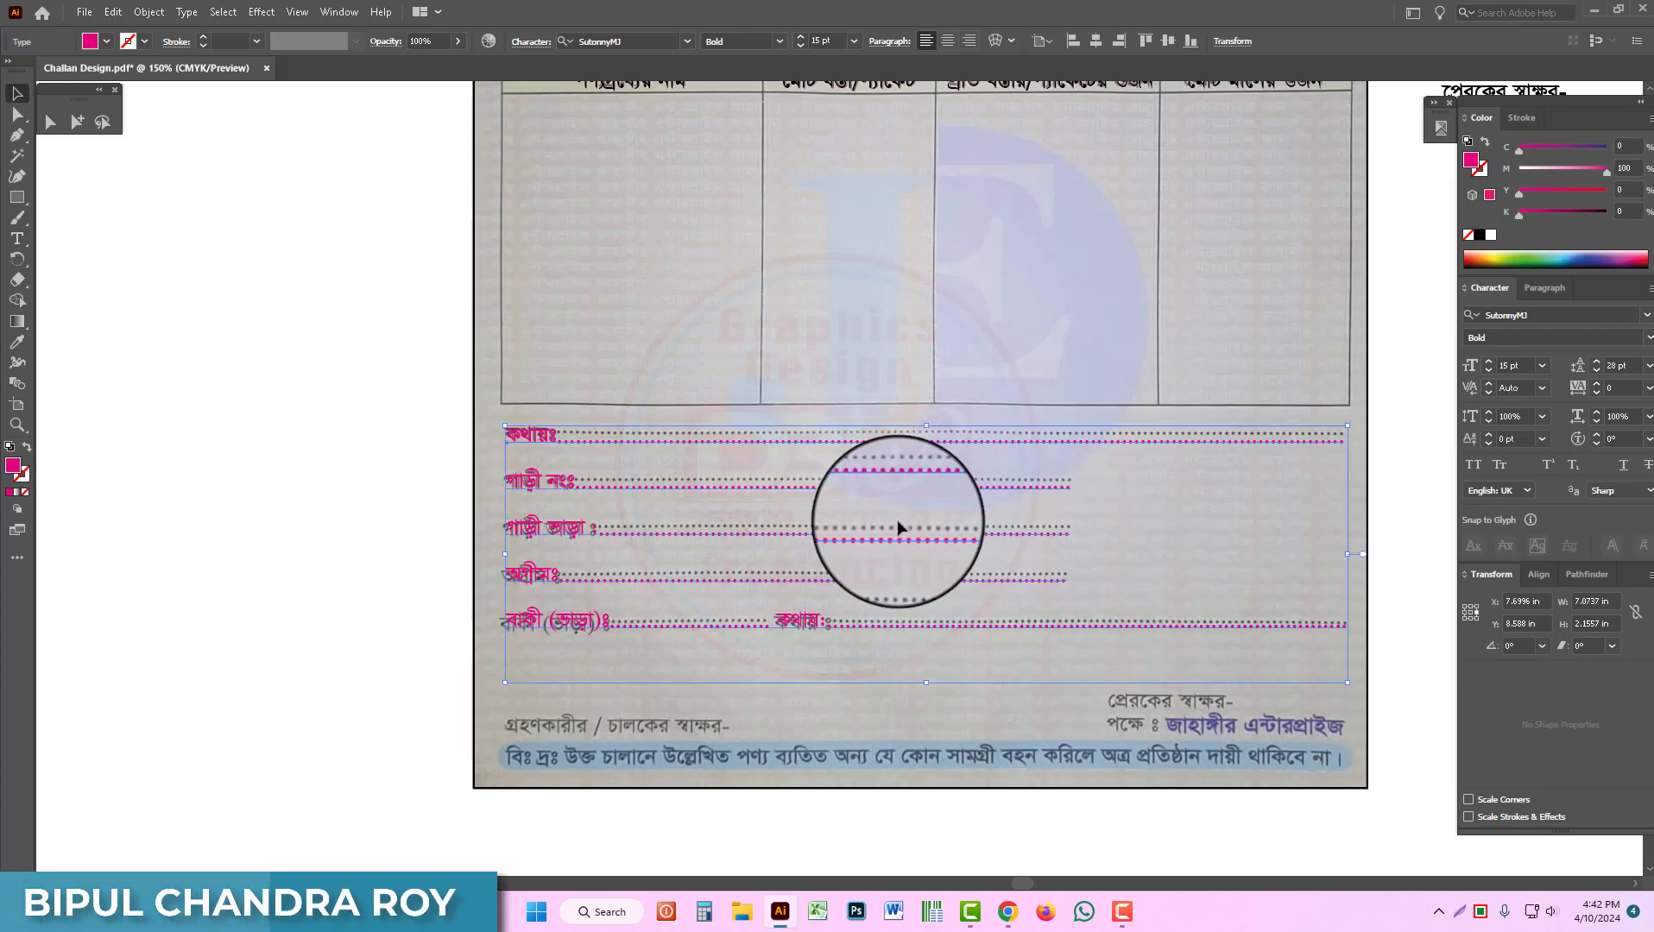
Step: Try to move the magenta label block down below the printed lines, and undo the move
key(ctrl+minus)
drag(618, 460, 916, 583)
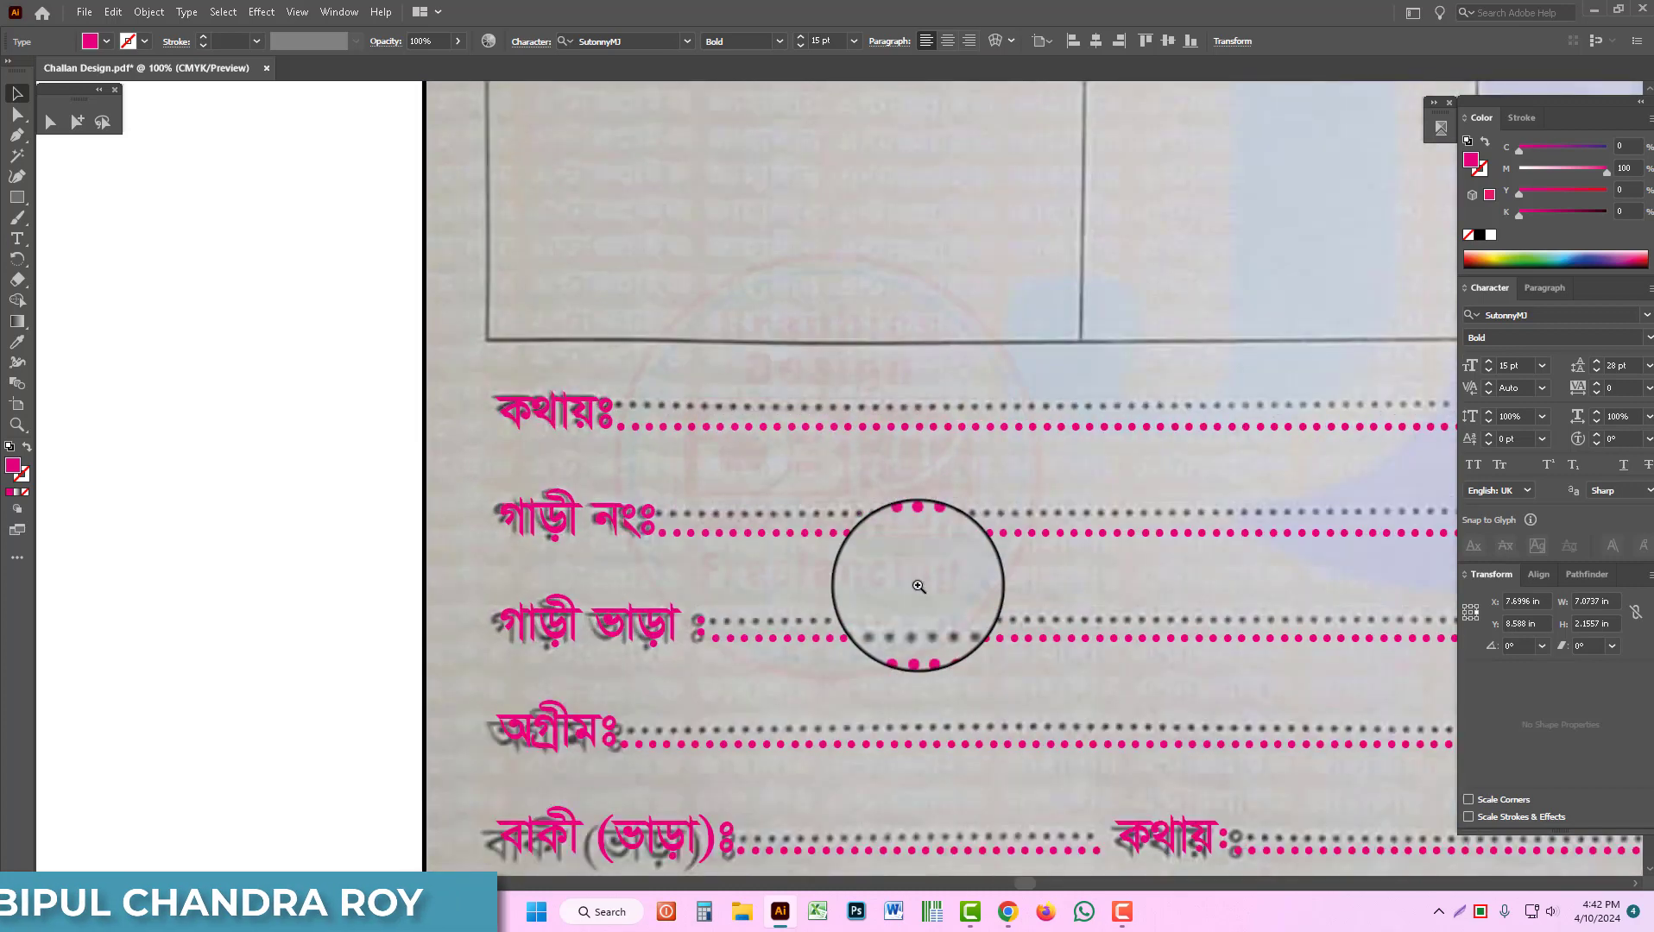
drag(572, 406, 561, 473)
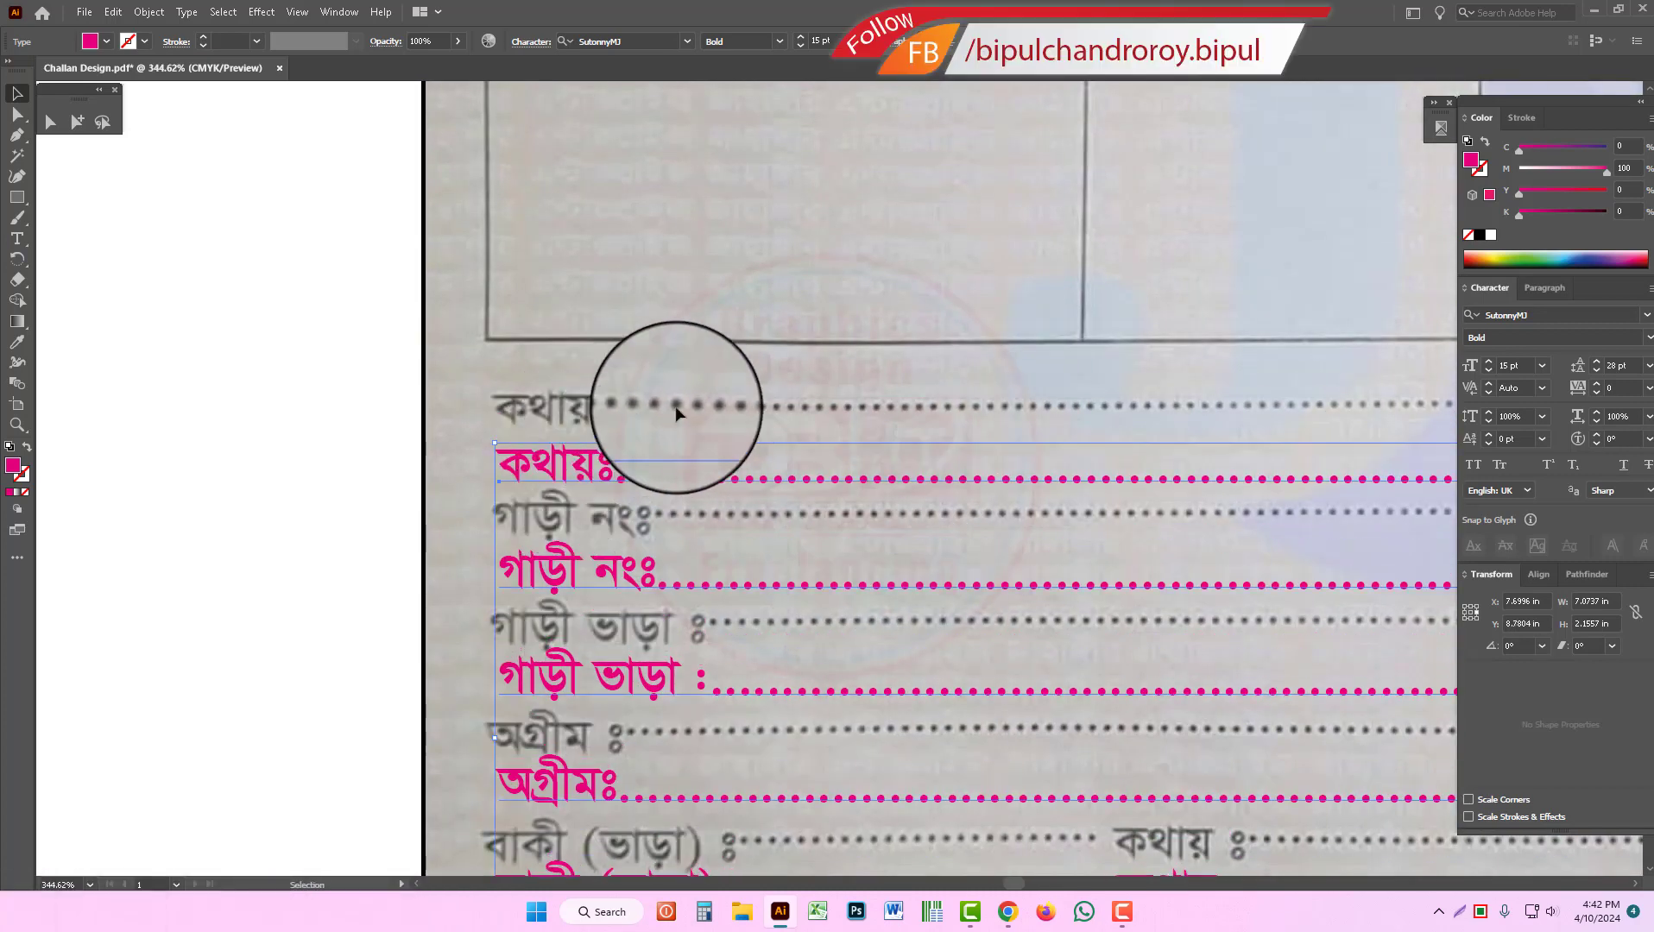
key(ctrl+z)
Step: Raise the dotted leader after "গাড়ী নংঃ" onto the printed dots with a baseline shift of 4 pt
triple_click(664, 431)
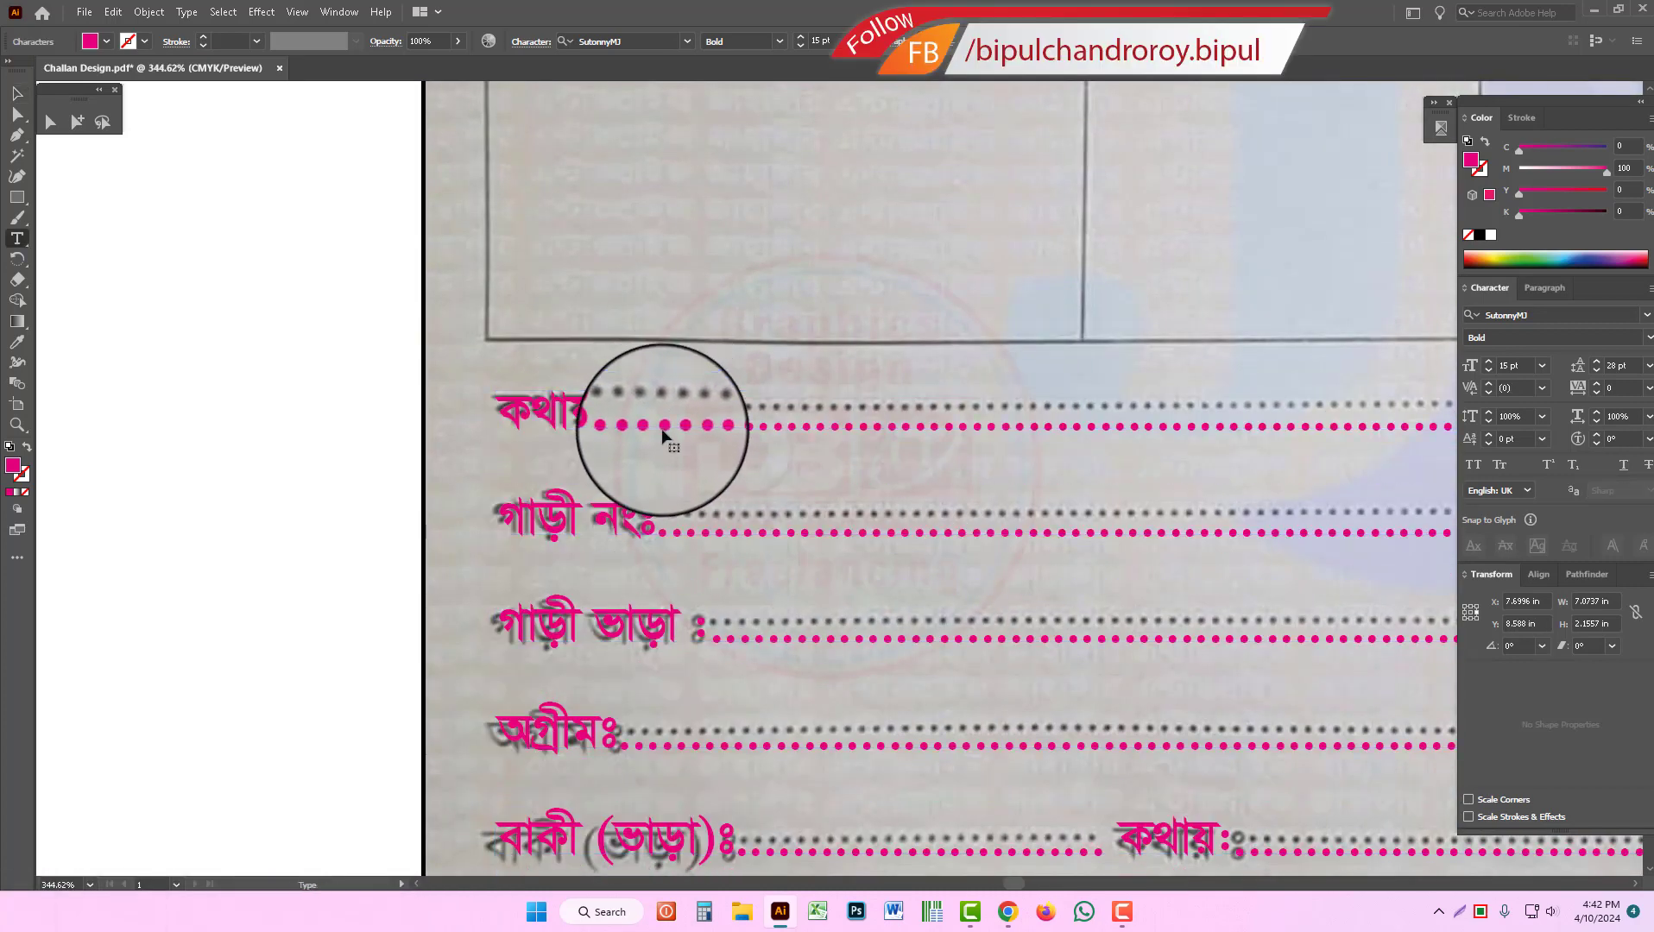
click(634, 438)
drag(617, 425, 1636, 449)
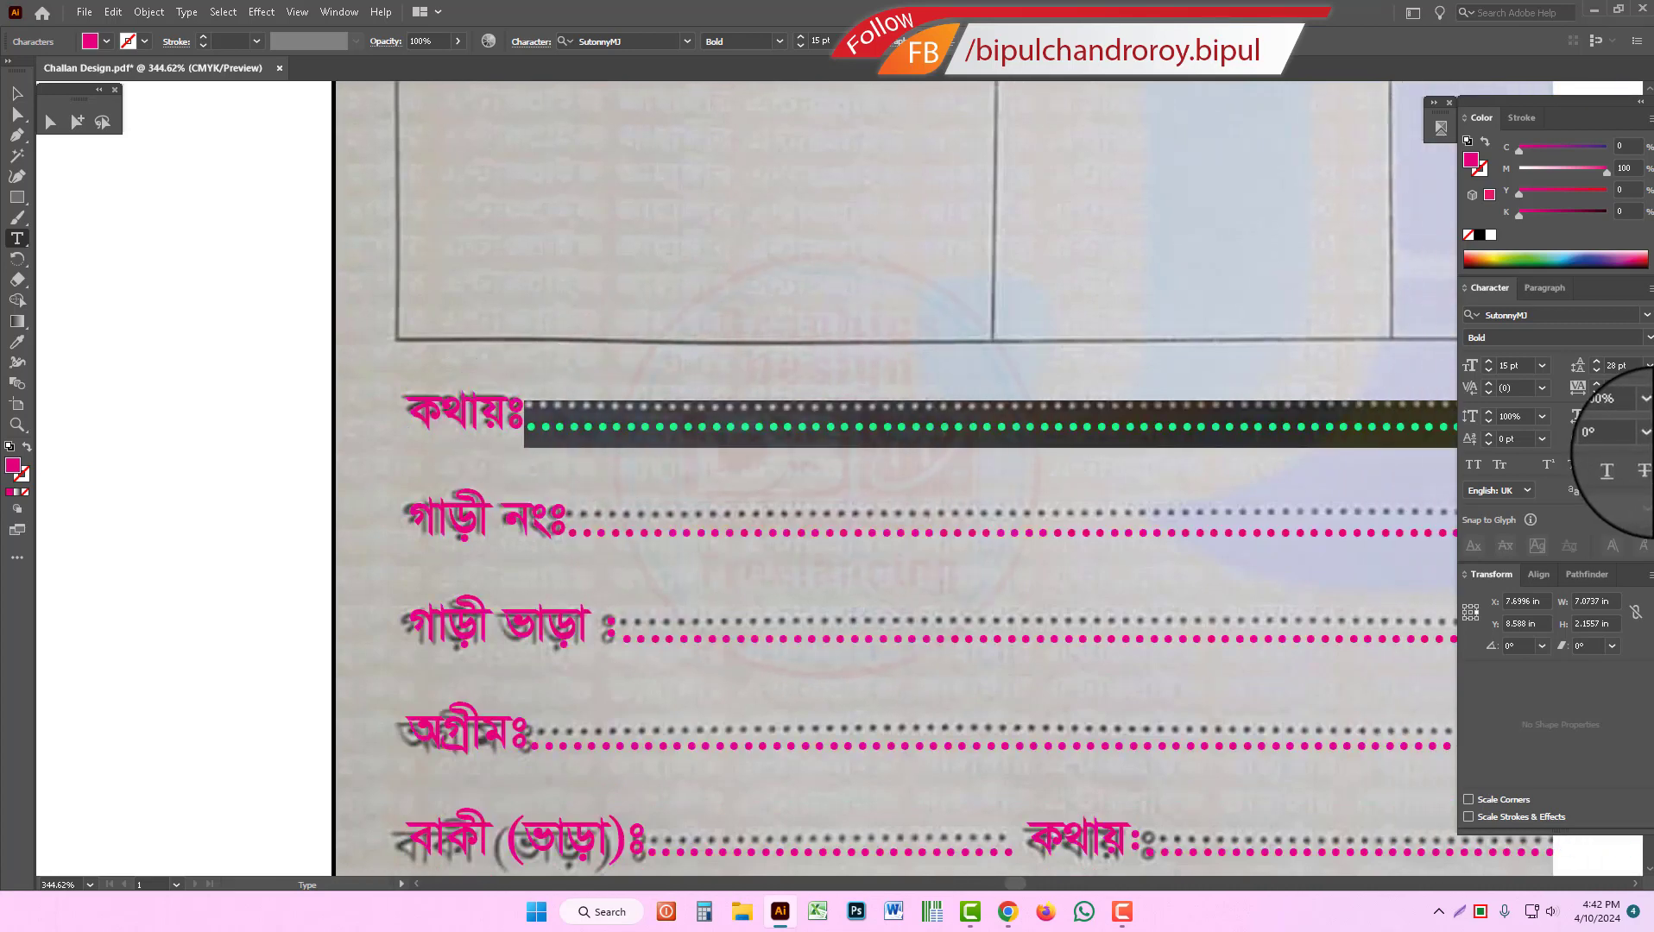
key(ctrl+minus)
key(ctrl+minus)
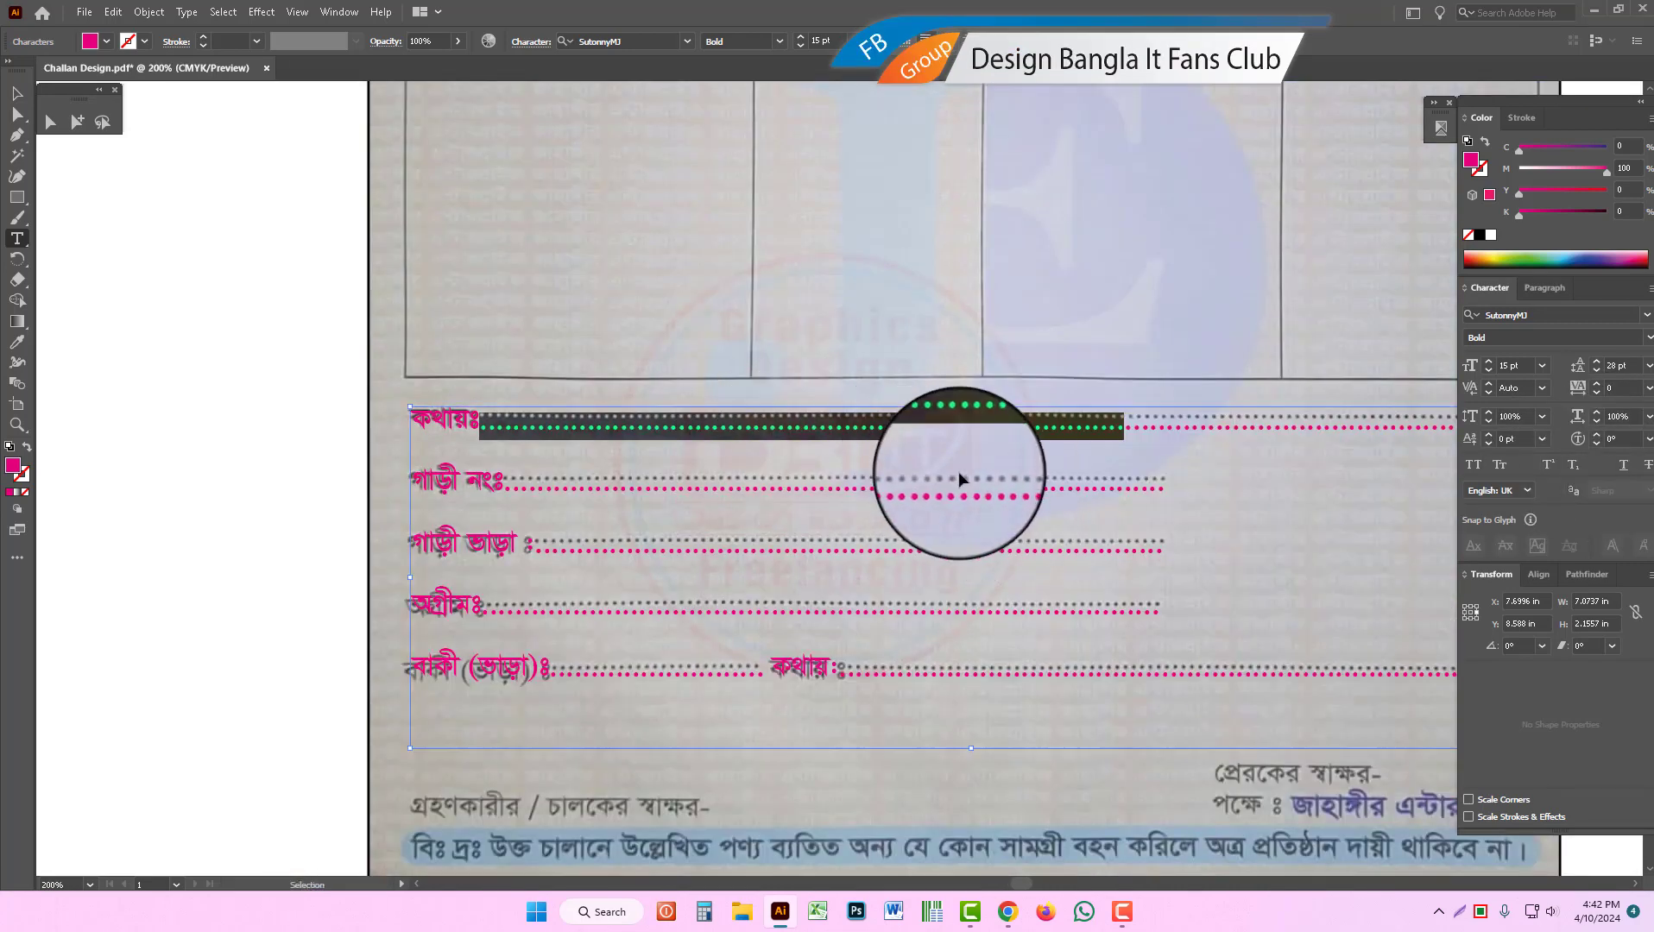
drag(505, 486, 1237, 491)
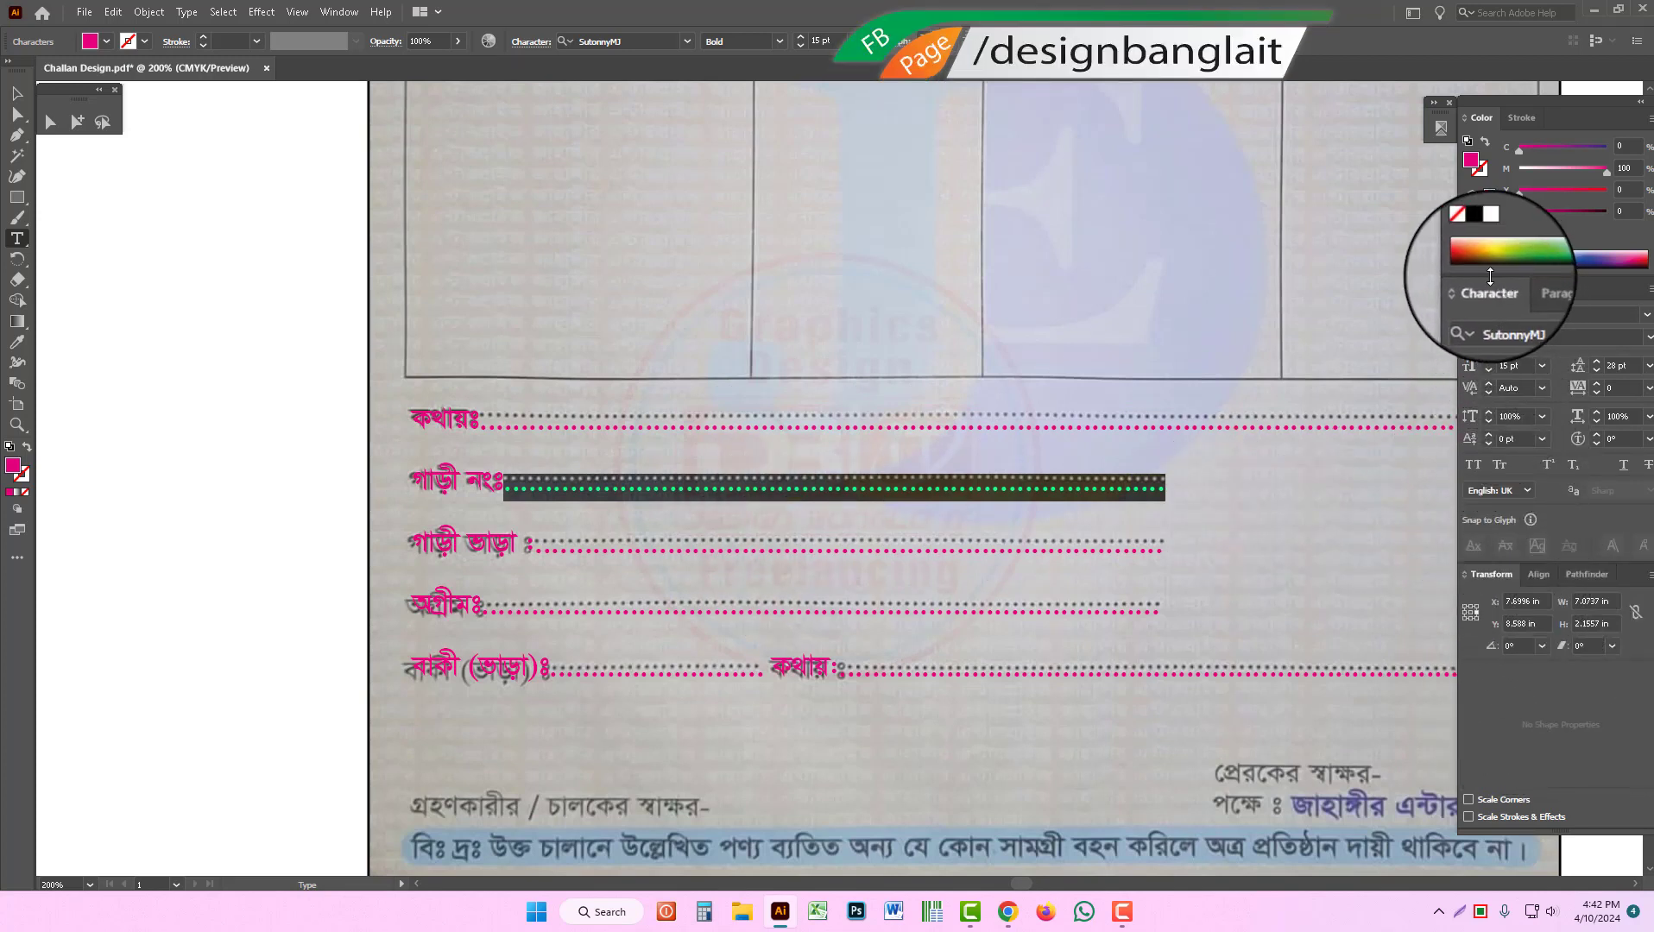
click(1488, 435)
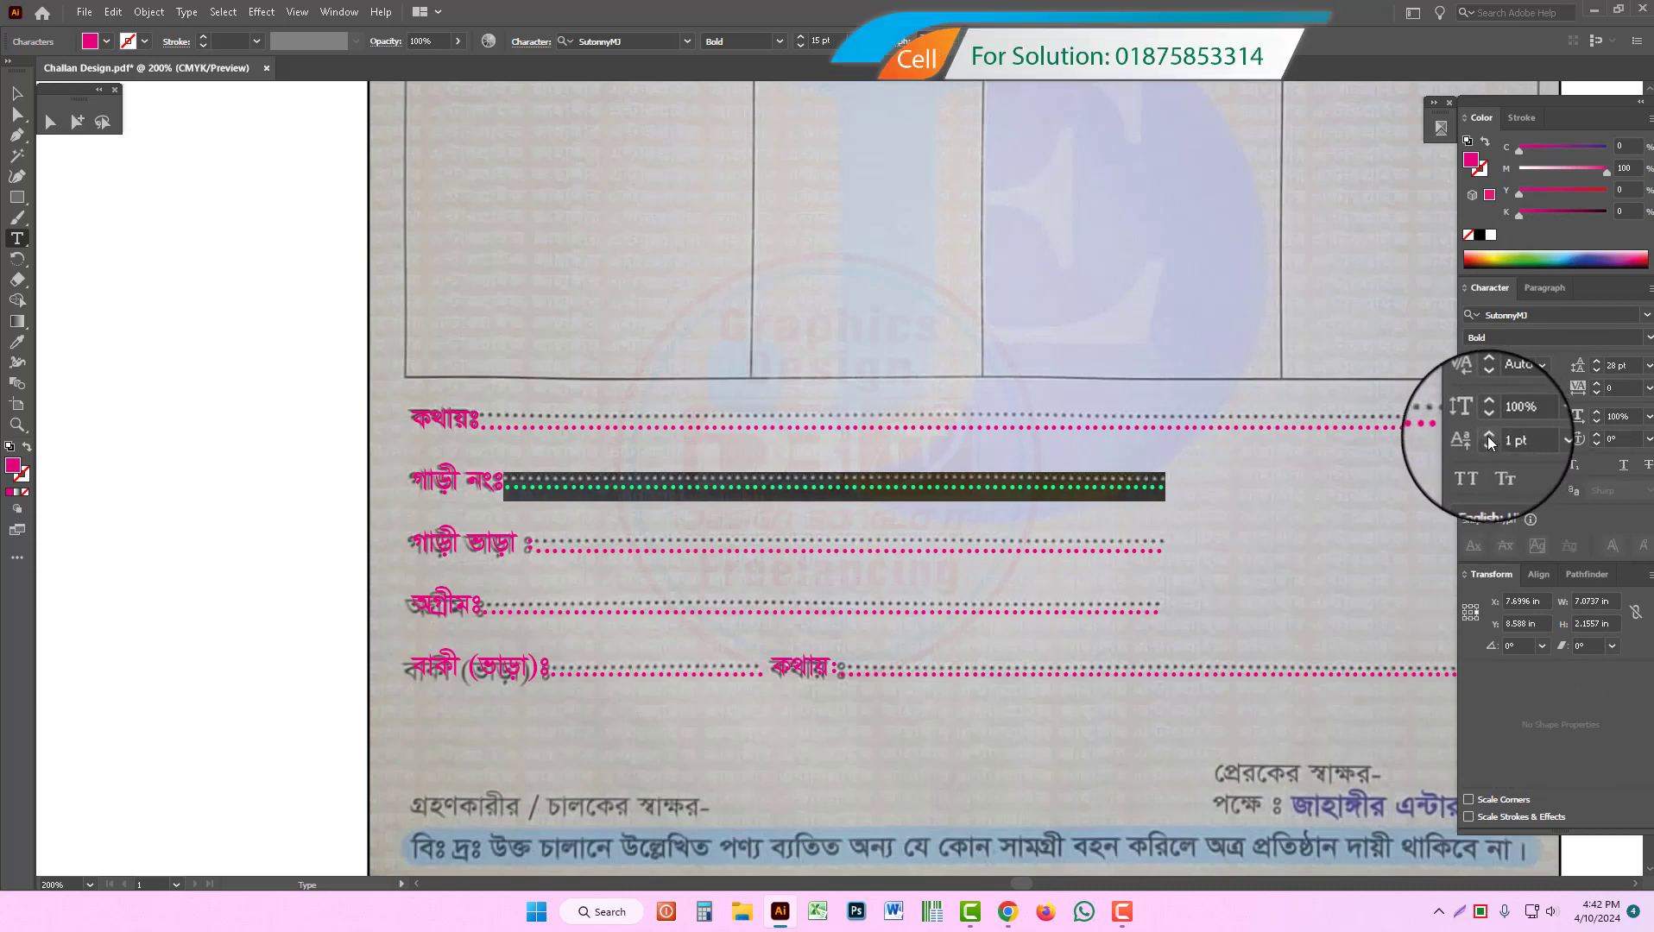
click(1489, 435)
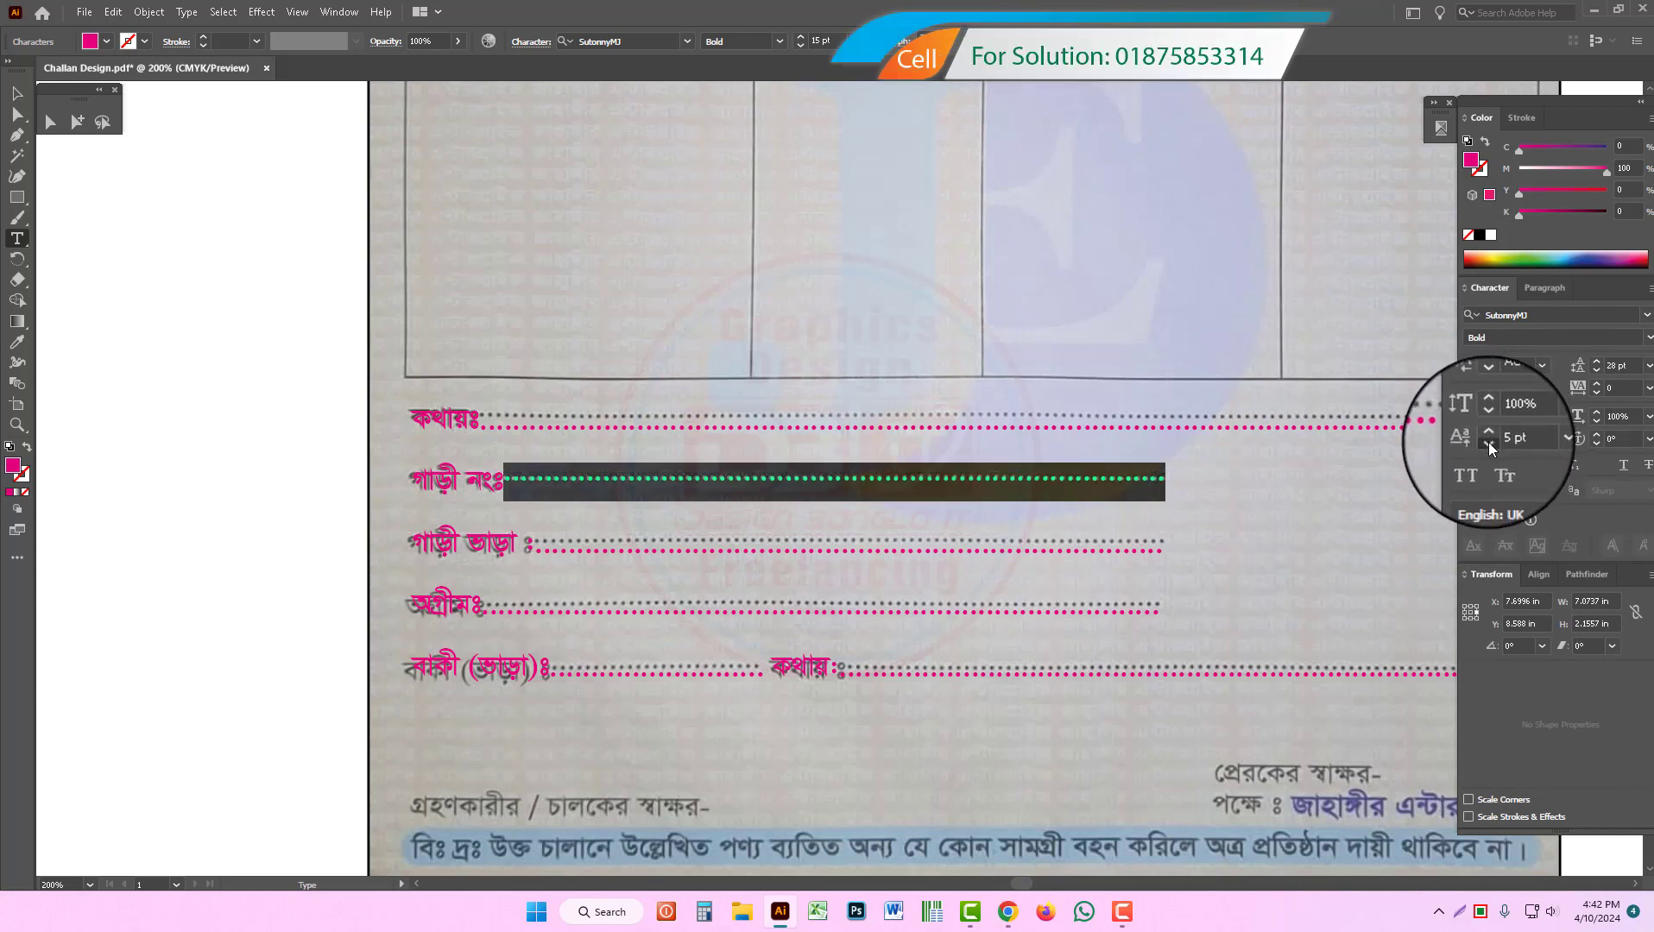
key(ctrl+minus)
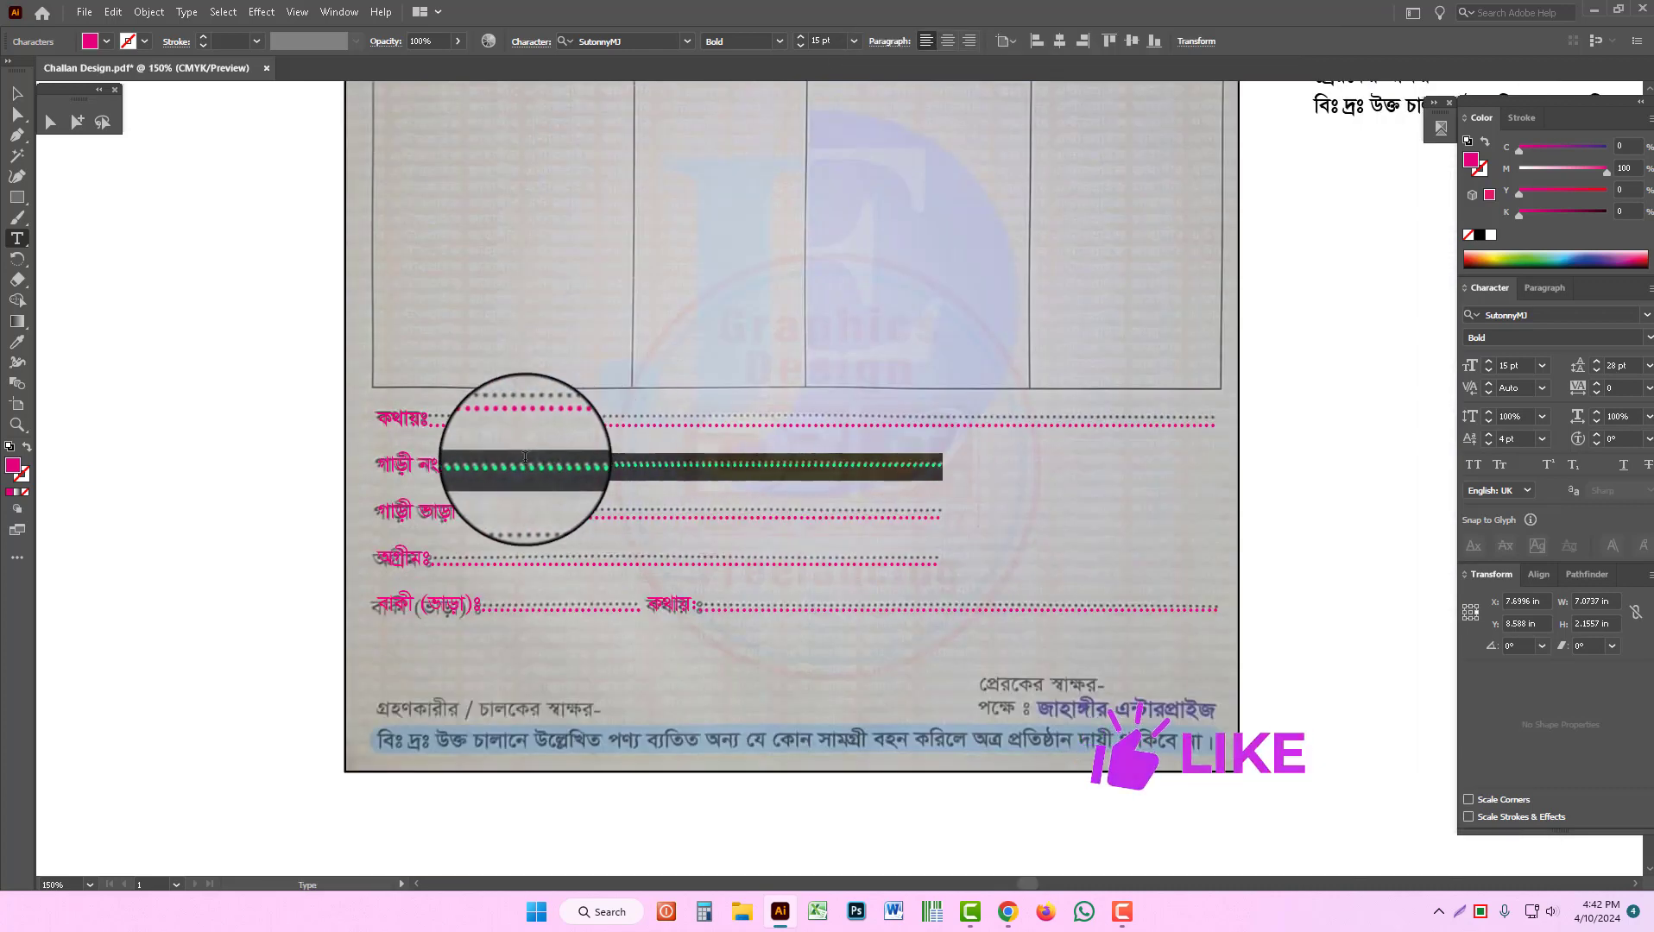
Step: Raise the dotted leader after "কথায়ঃ" in the first line with a baseline shift of 6 pt
drag(430, 423, 1281, 425)
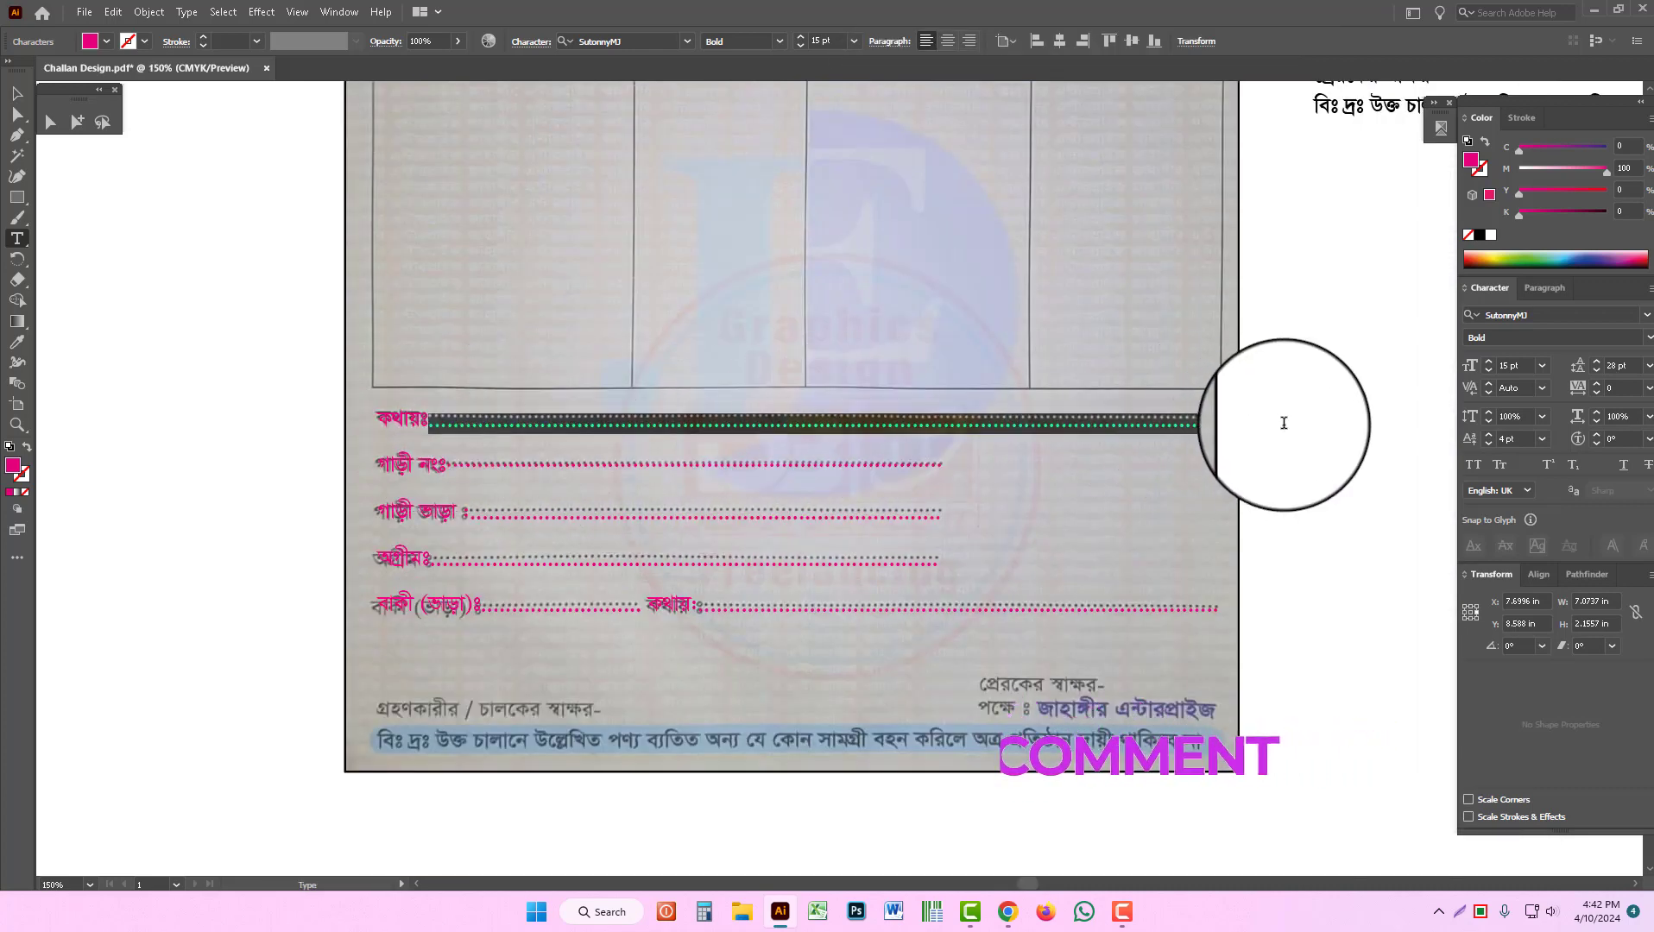
click(1489, 435)
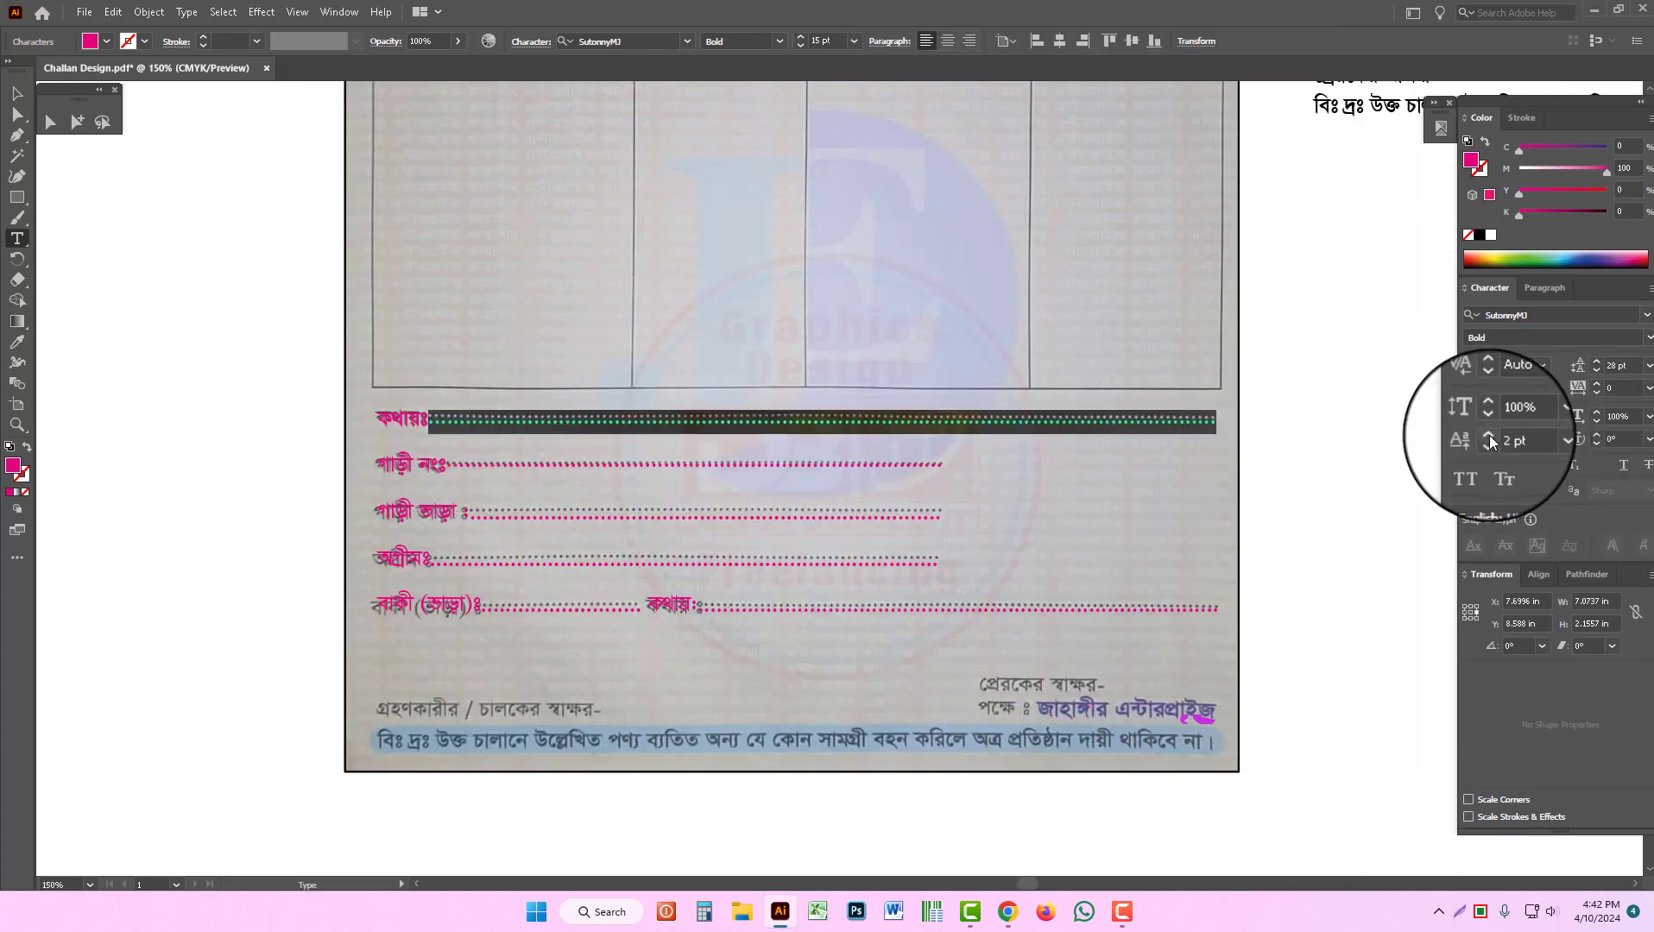
click(1489, 439)
click(1489, 439)
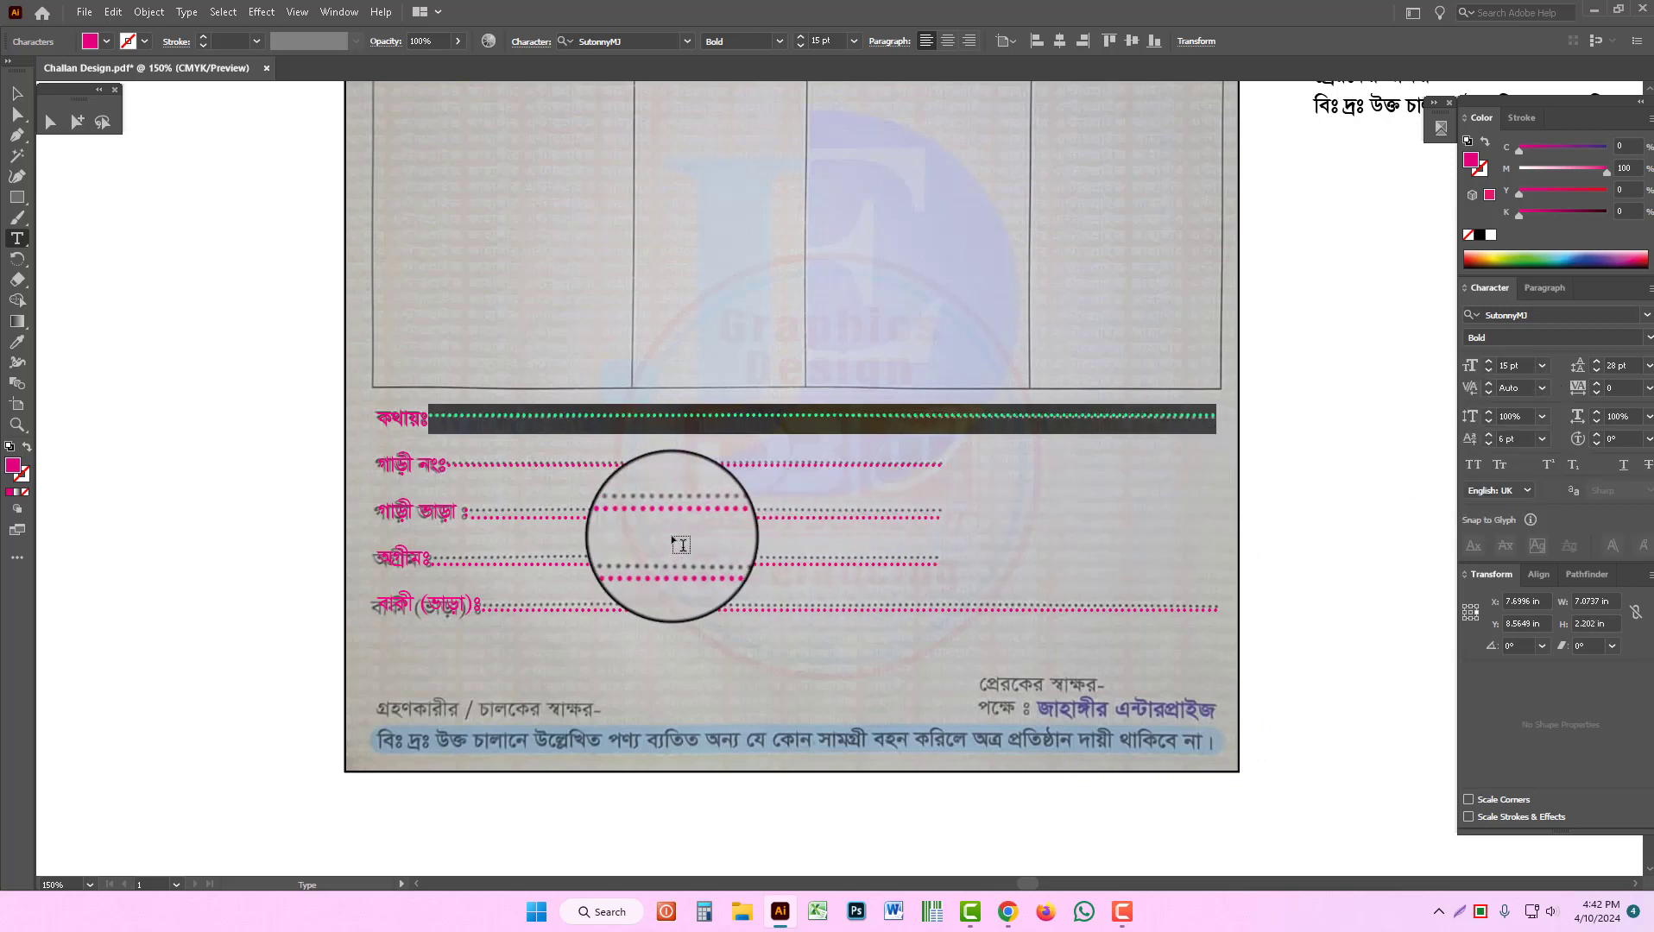
Step: Set a 4 pt baseline shift on the dotted leader after "গাড়ী ভাড়া :" in the third line
drag(470, 515, 959, 517)
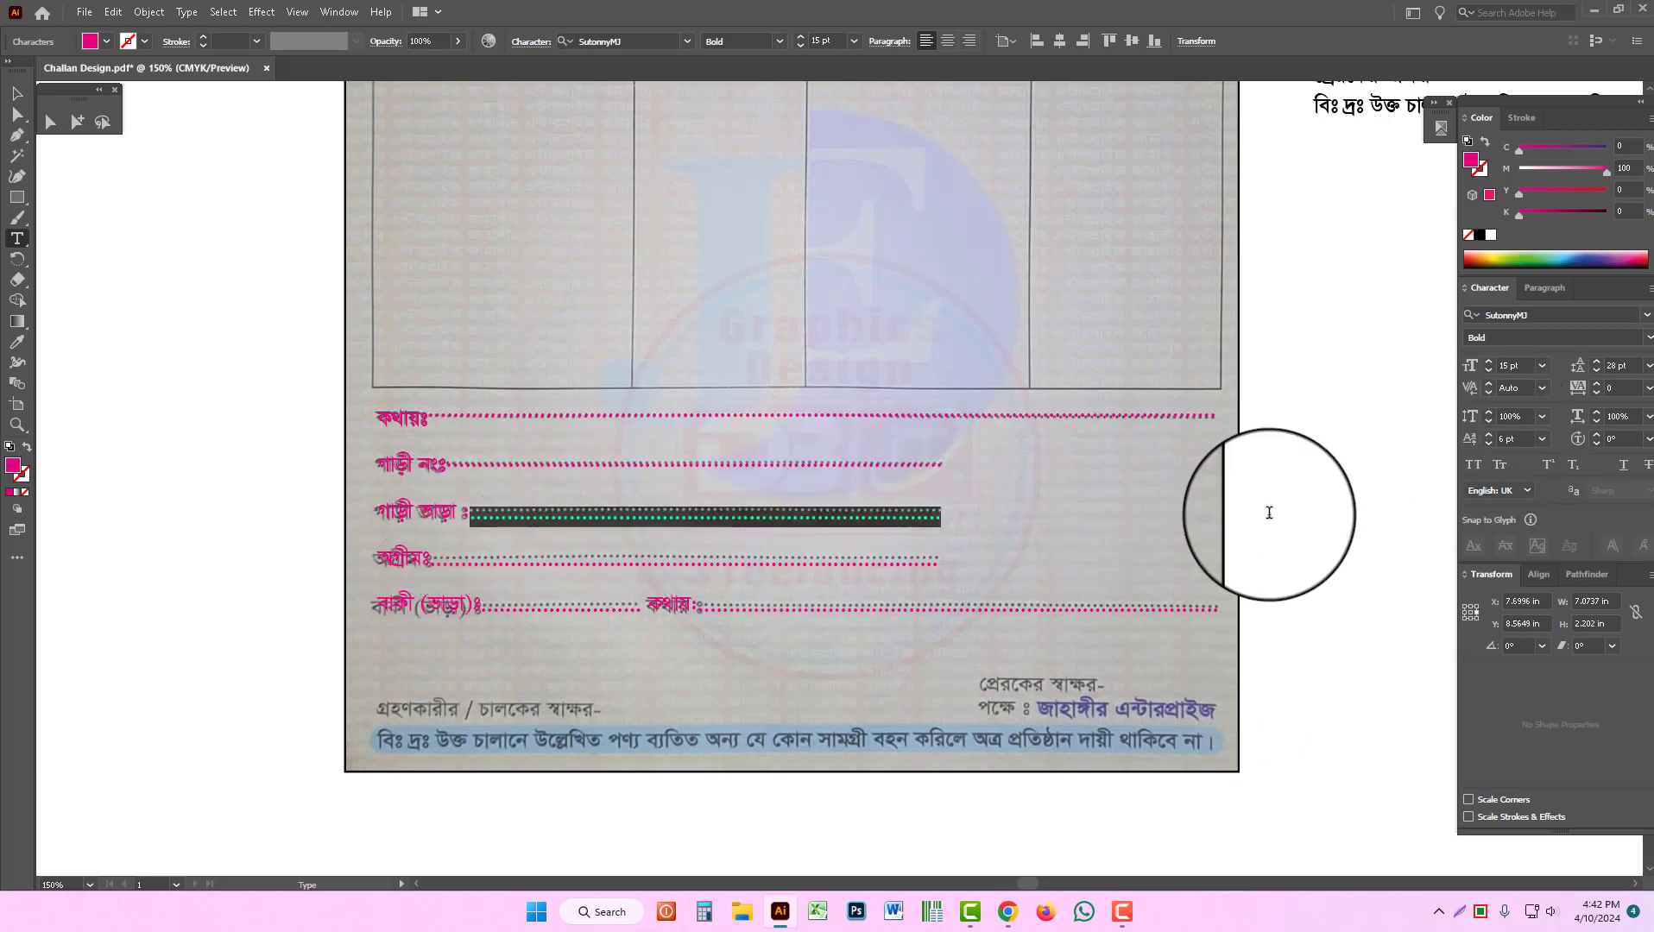
click(1488, 436)
click(1488, 436)
click(1488, 436)
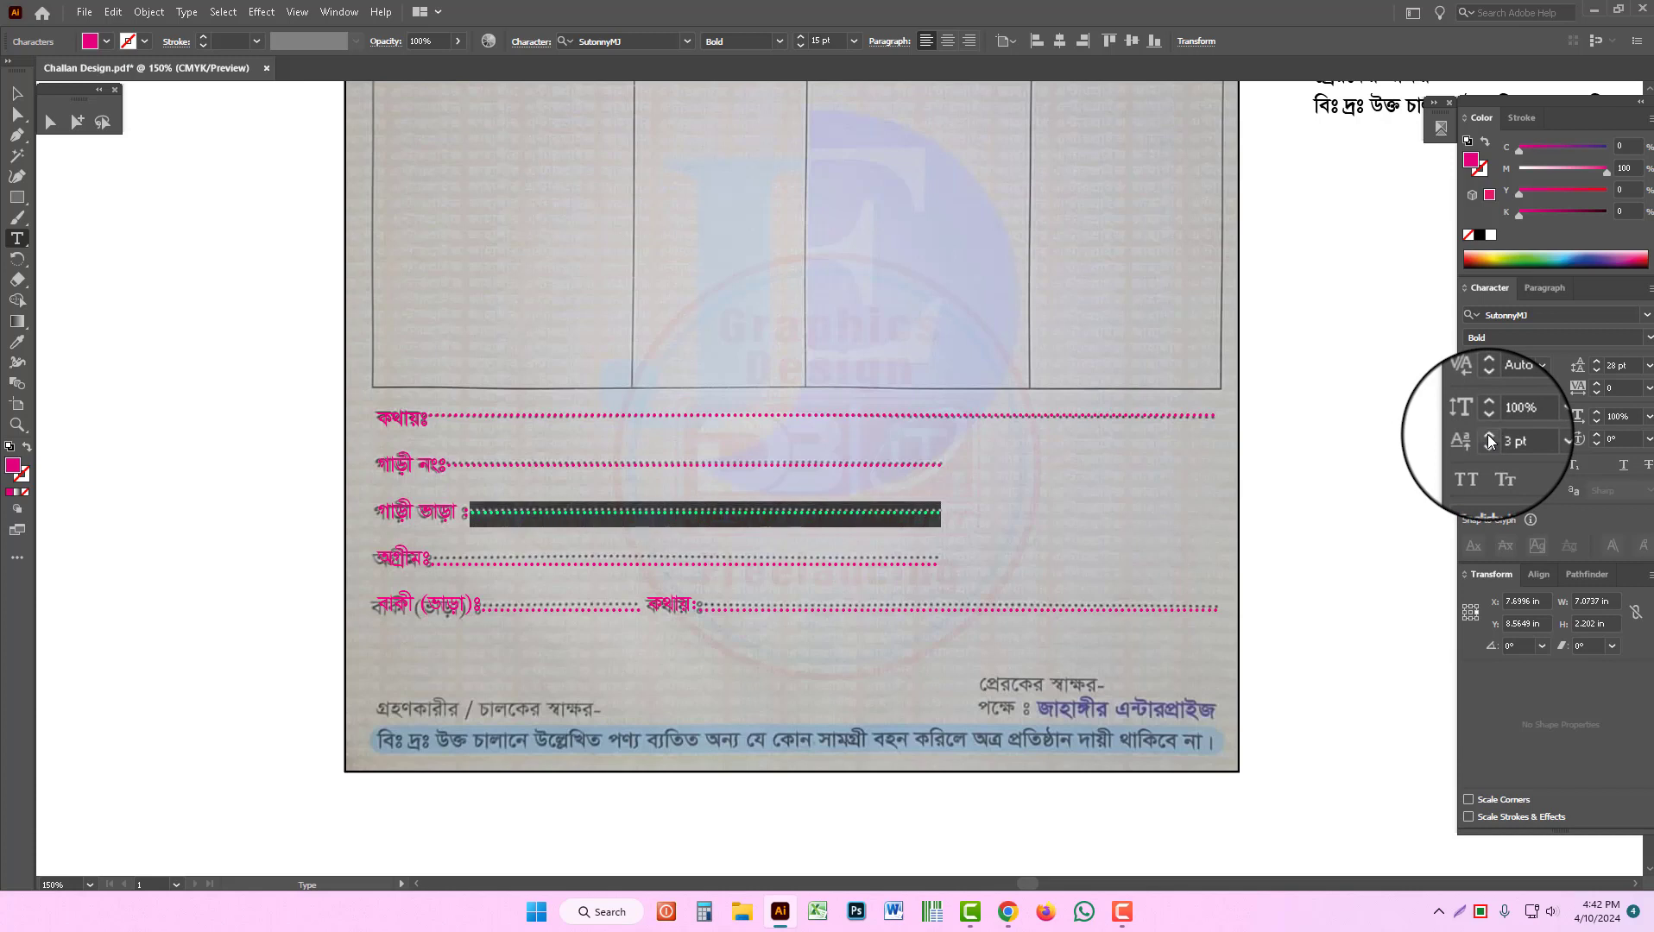
Step: Set a 4 pt baseline shift on the dotted leader after "অগ্রীমঃ" in the fourth line
drag(429, 562, 941, 563)
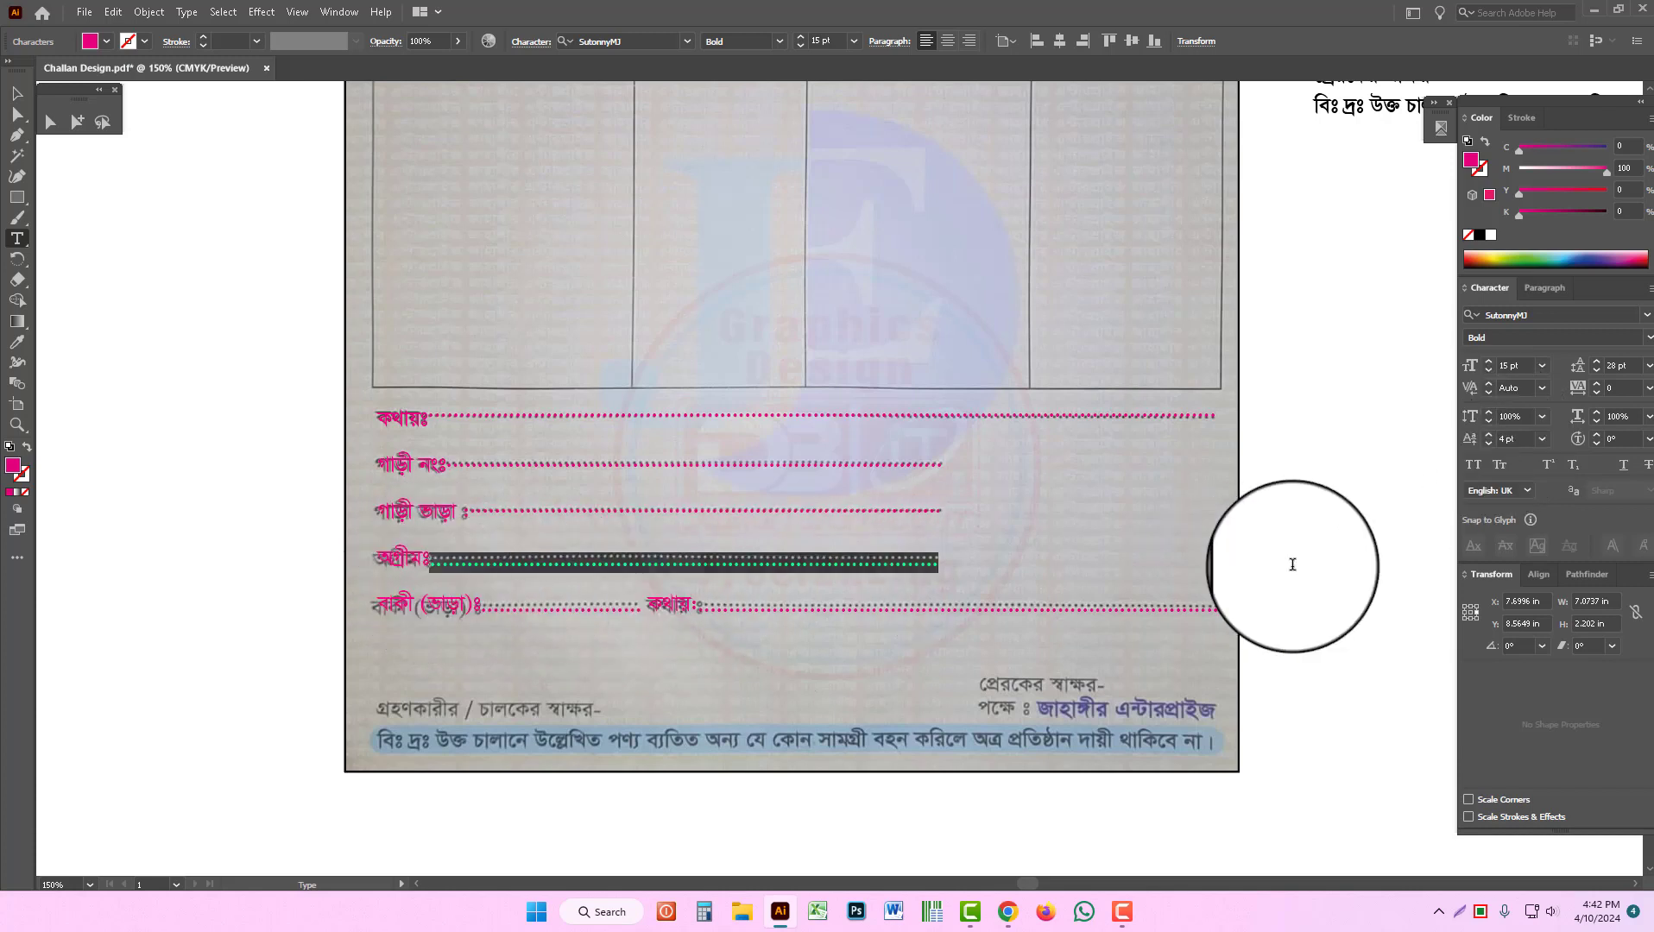
click(1489, 436)
click(1488, 436)
click(1488, 436)
click(1489, 436)
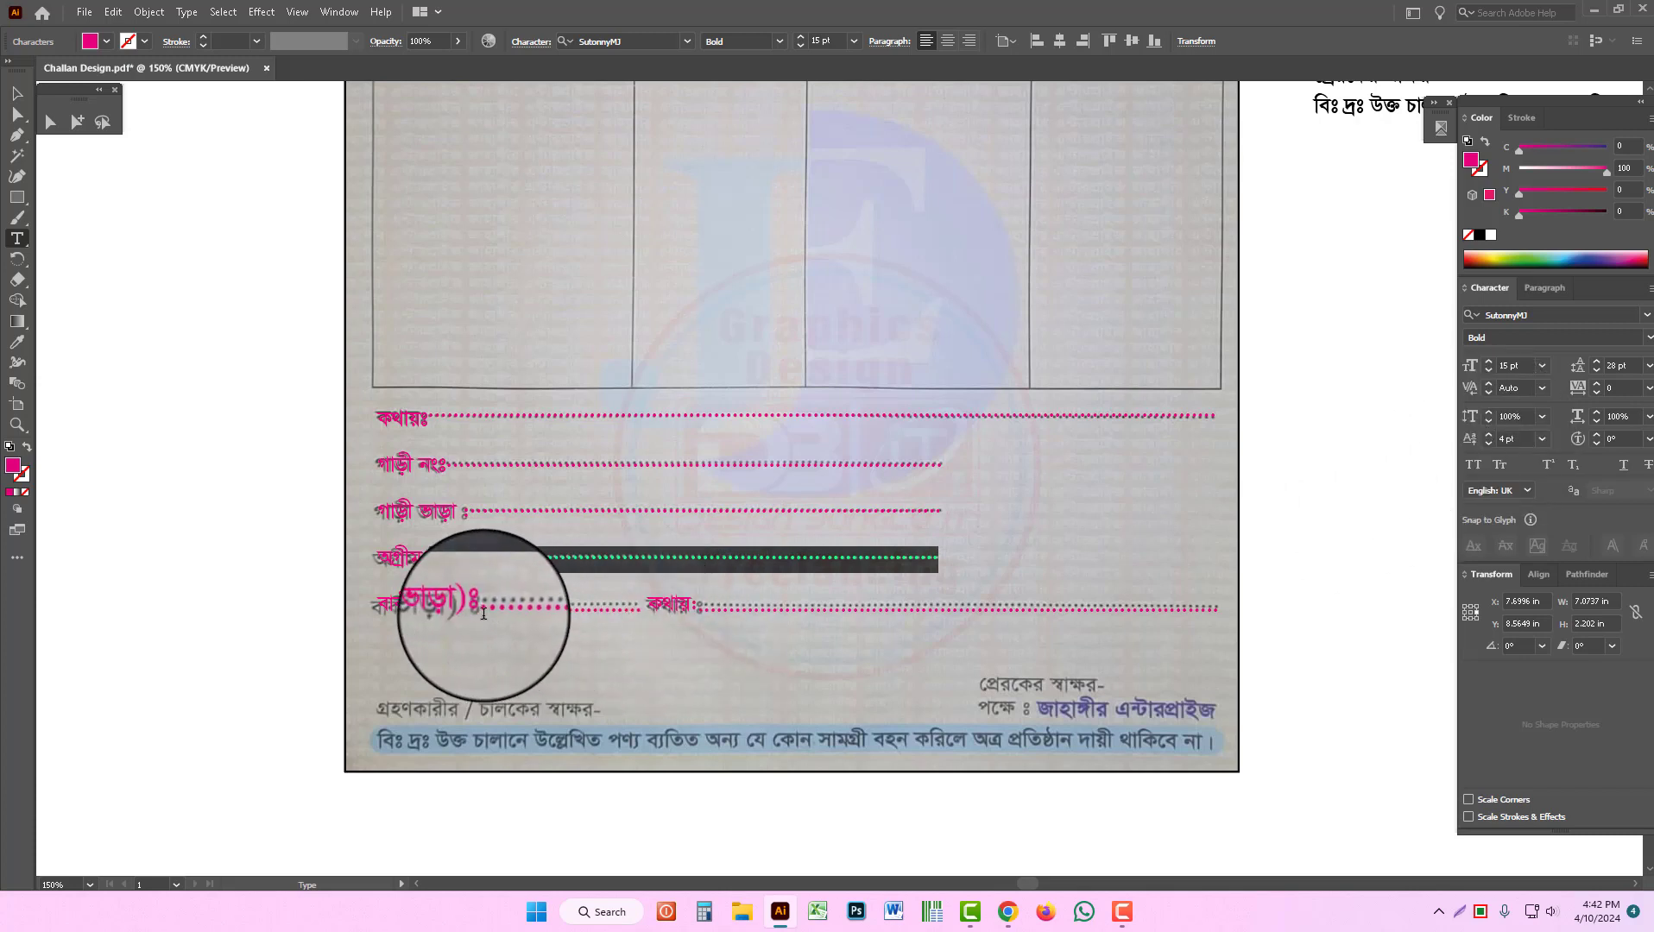
Step: Set a 4 pt baseline shift on the dotted leader after "বাকী (ভাড়া)ঃ" in the last line
drag(480, 610, 641, 613)
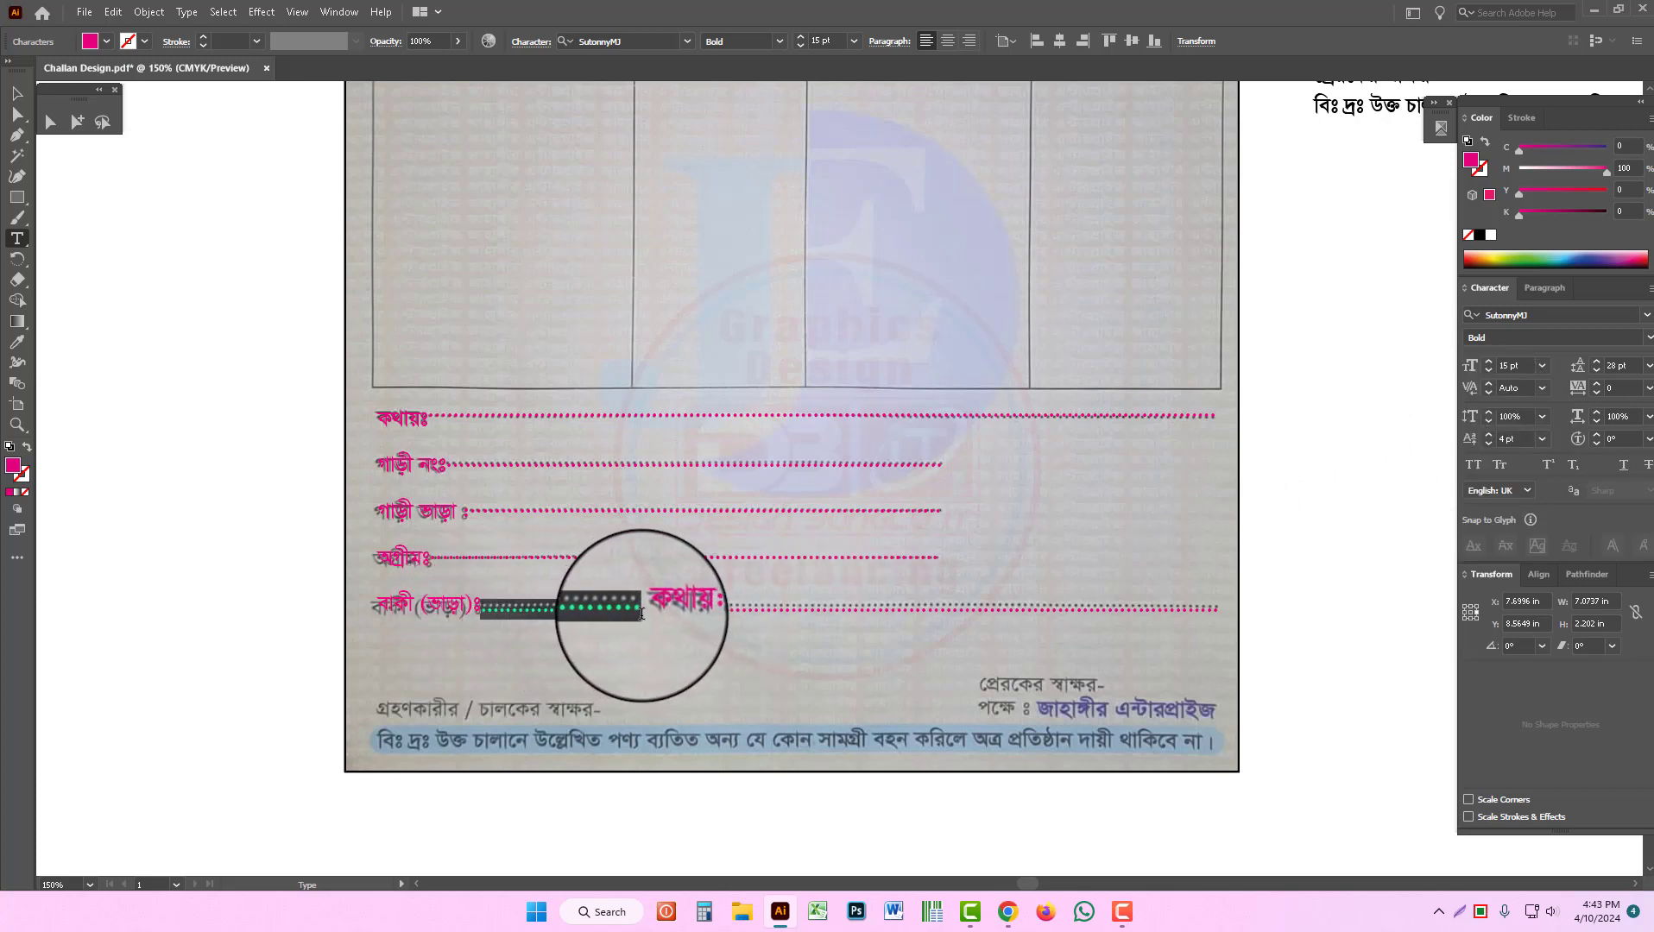
click(1489, 436)
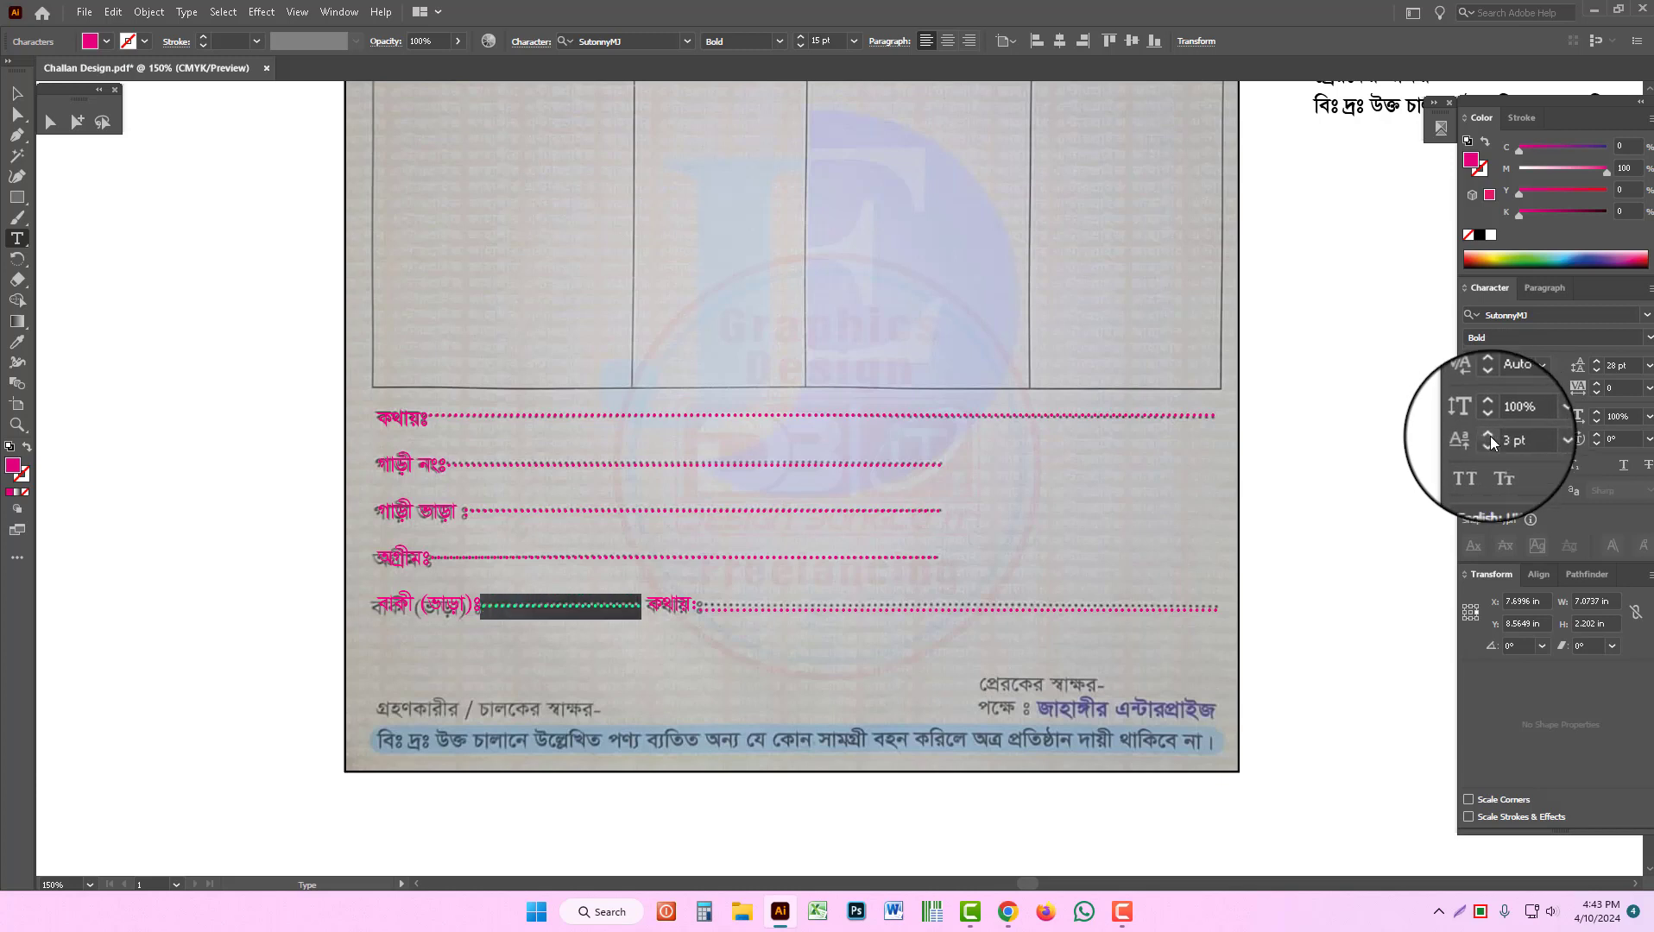
click(1489, 435)
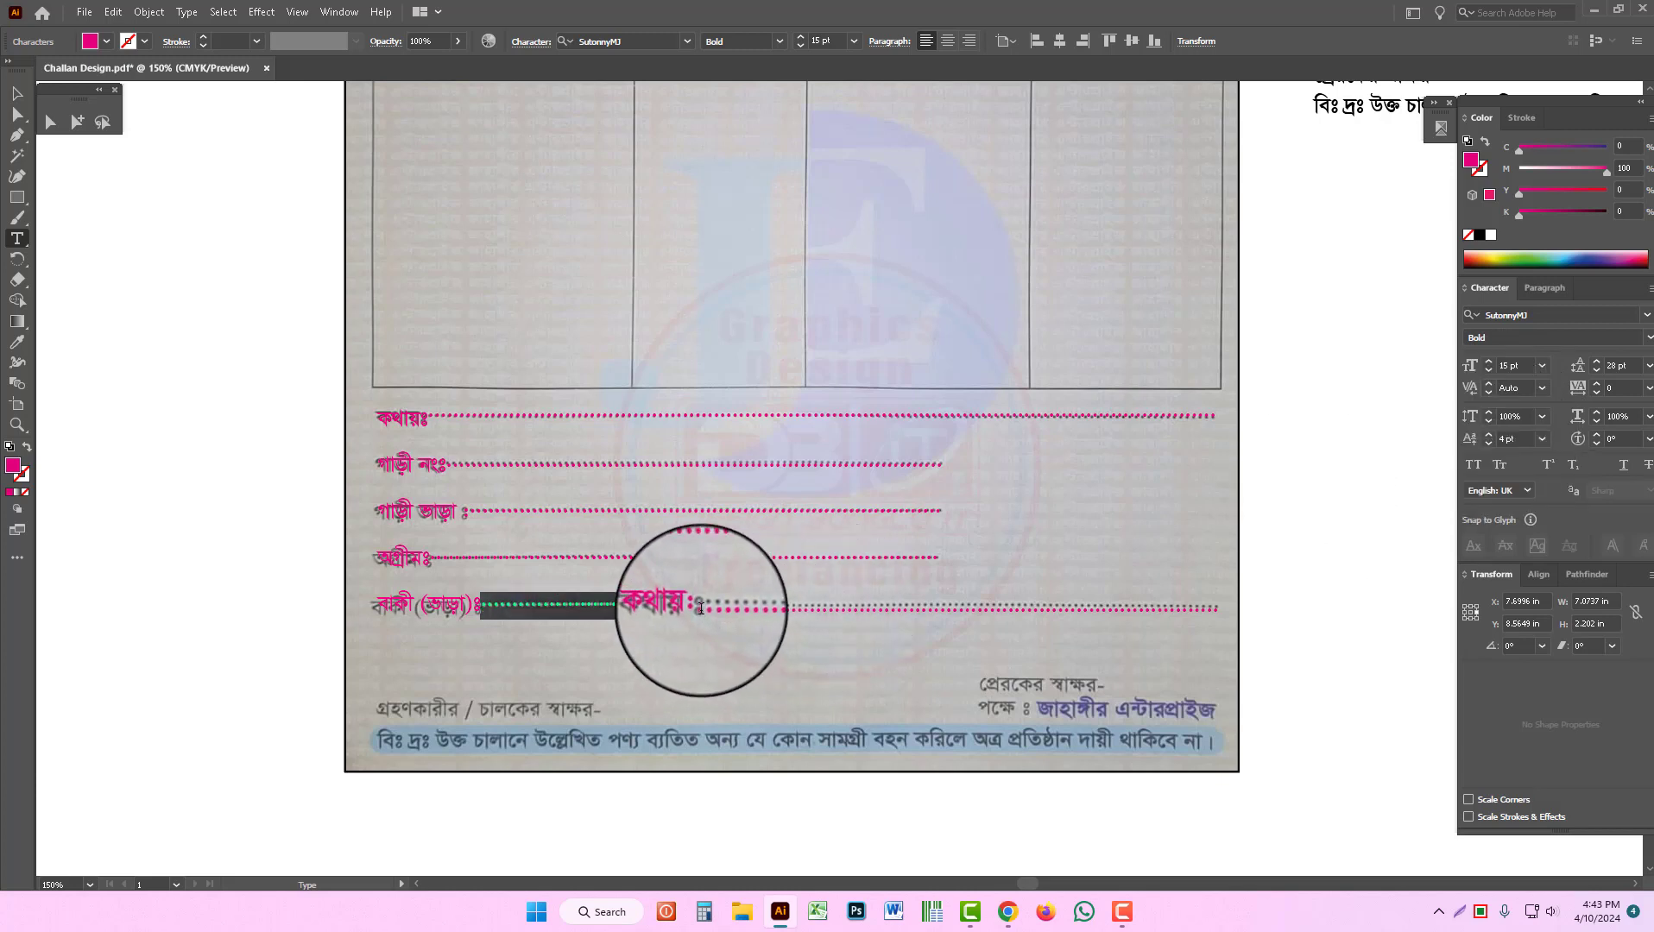
drag(700, 609, 1330, 609)
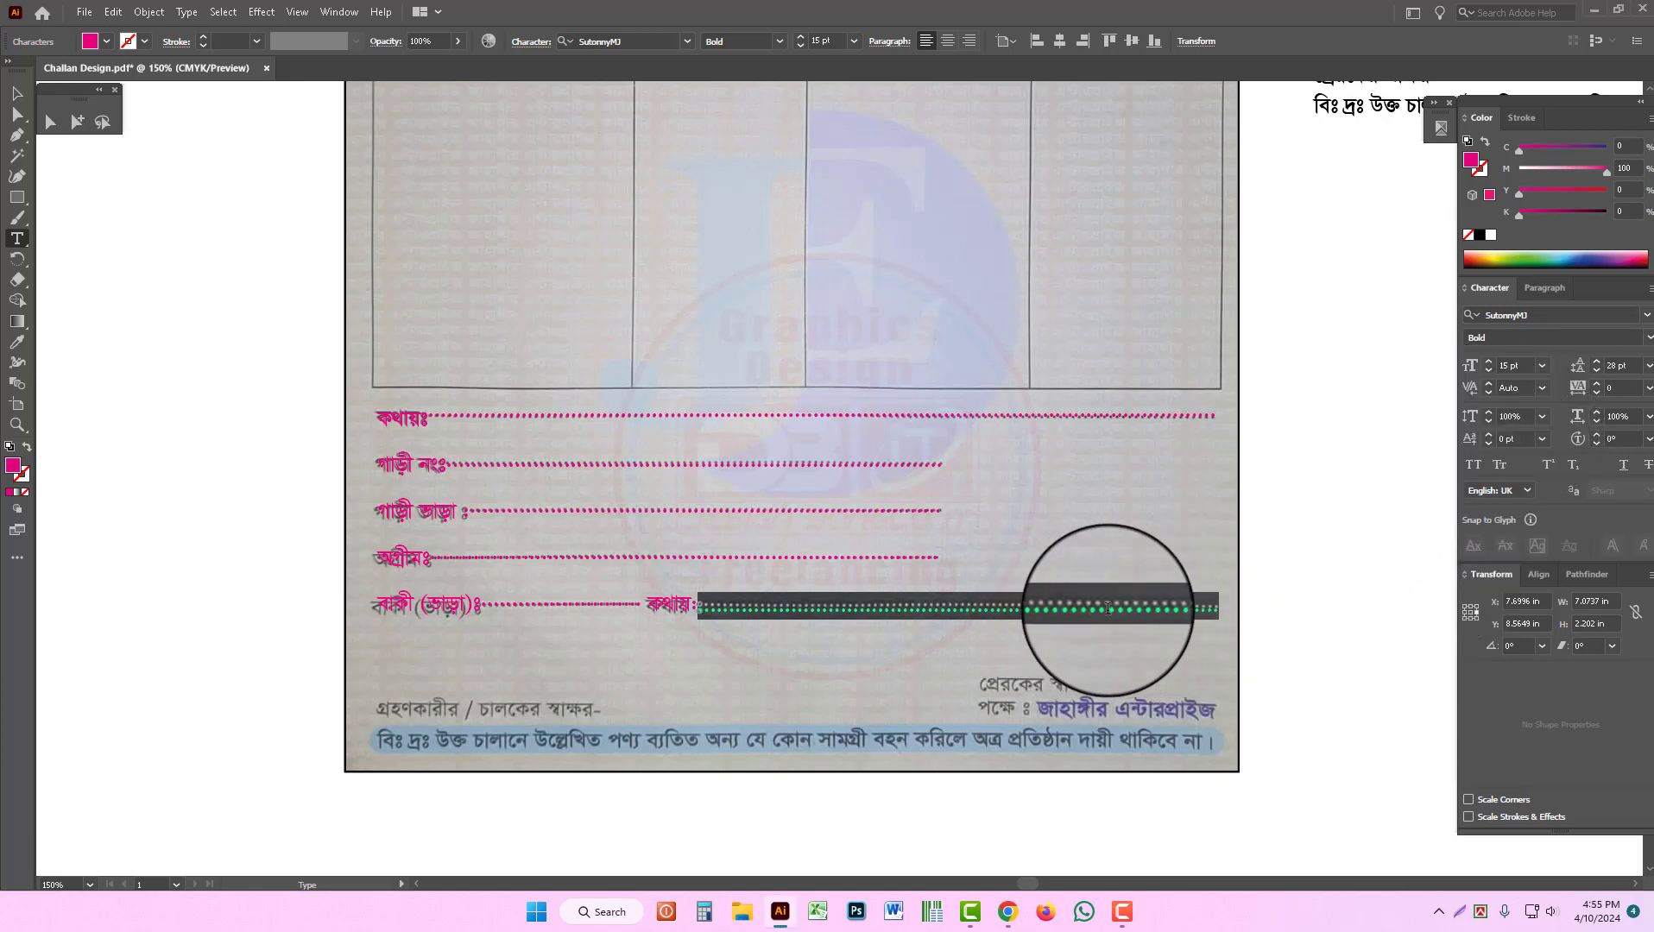
click(1107, 609)
key(Escape)
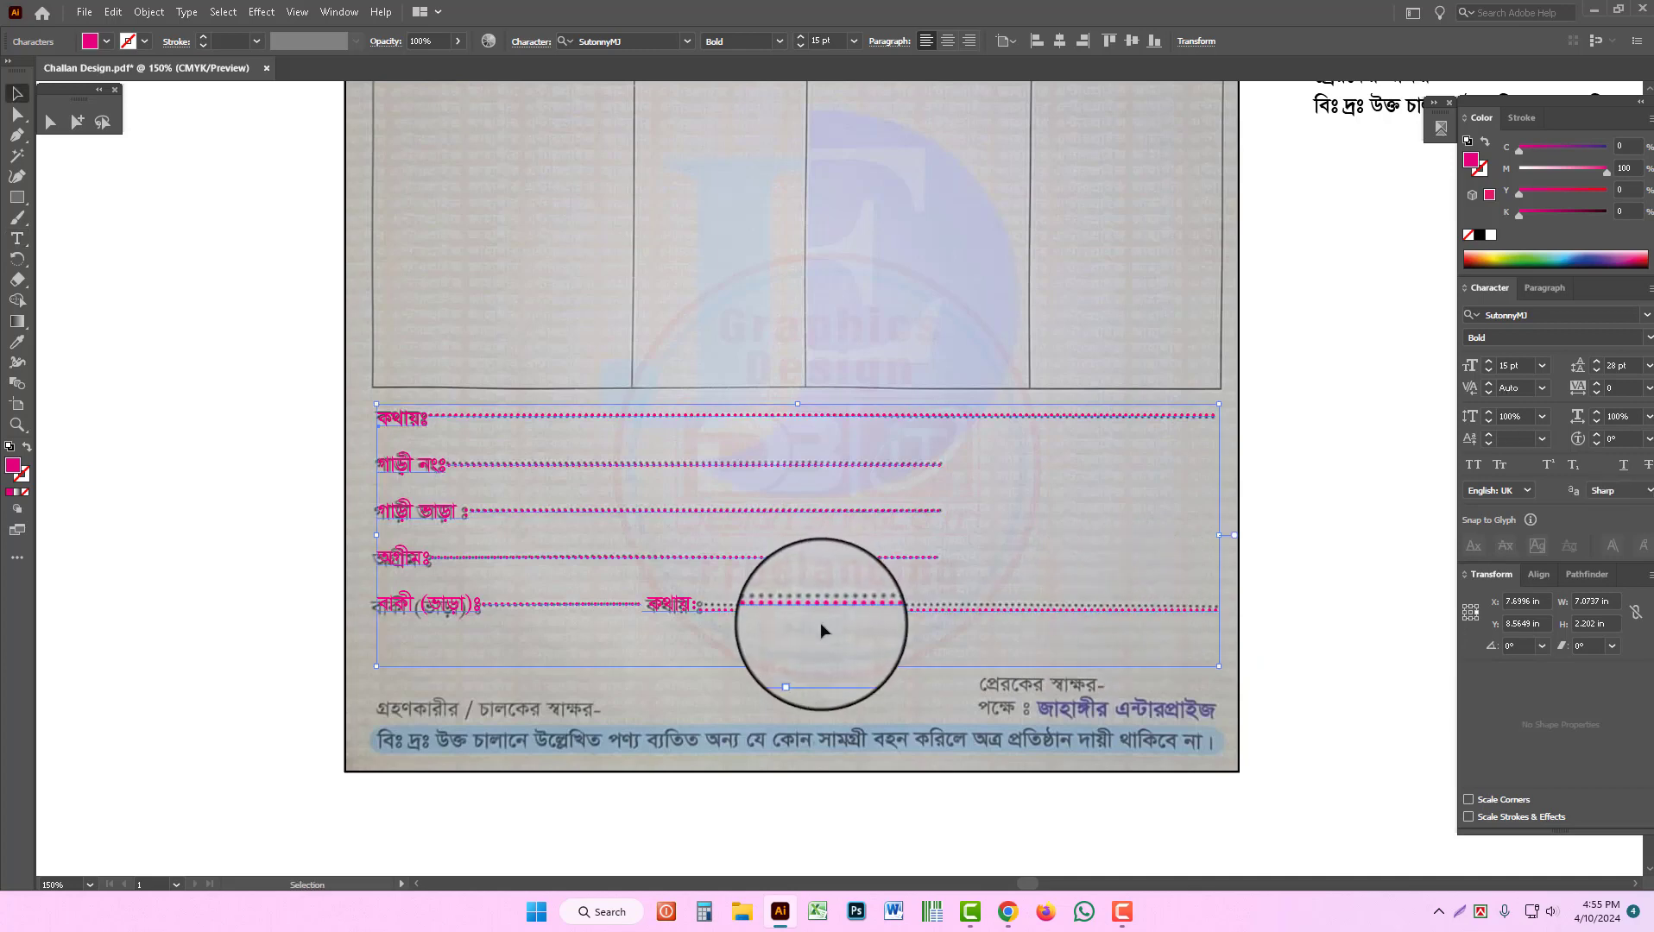
click(885, 644)
Step: Cut the line "গ্রহণকারীর / চালকের স্বাক্ষর-" from the side text block and place it as separate text over its printed counterpart on the photo
ctrl+alt+click(937, 442)
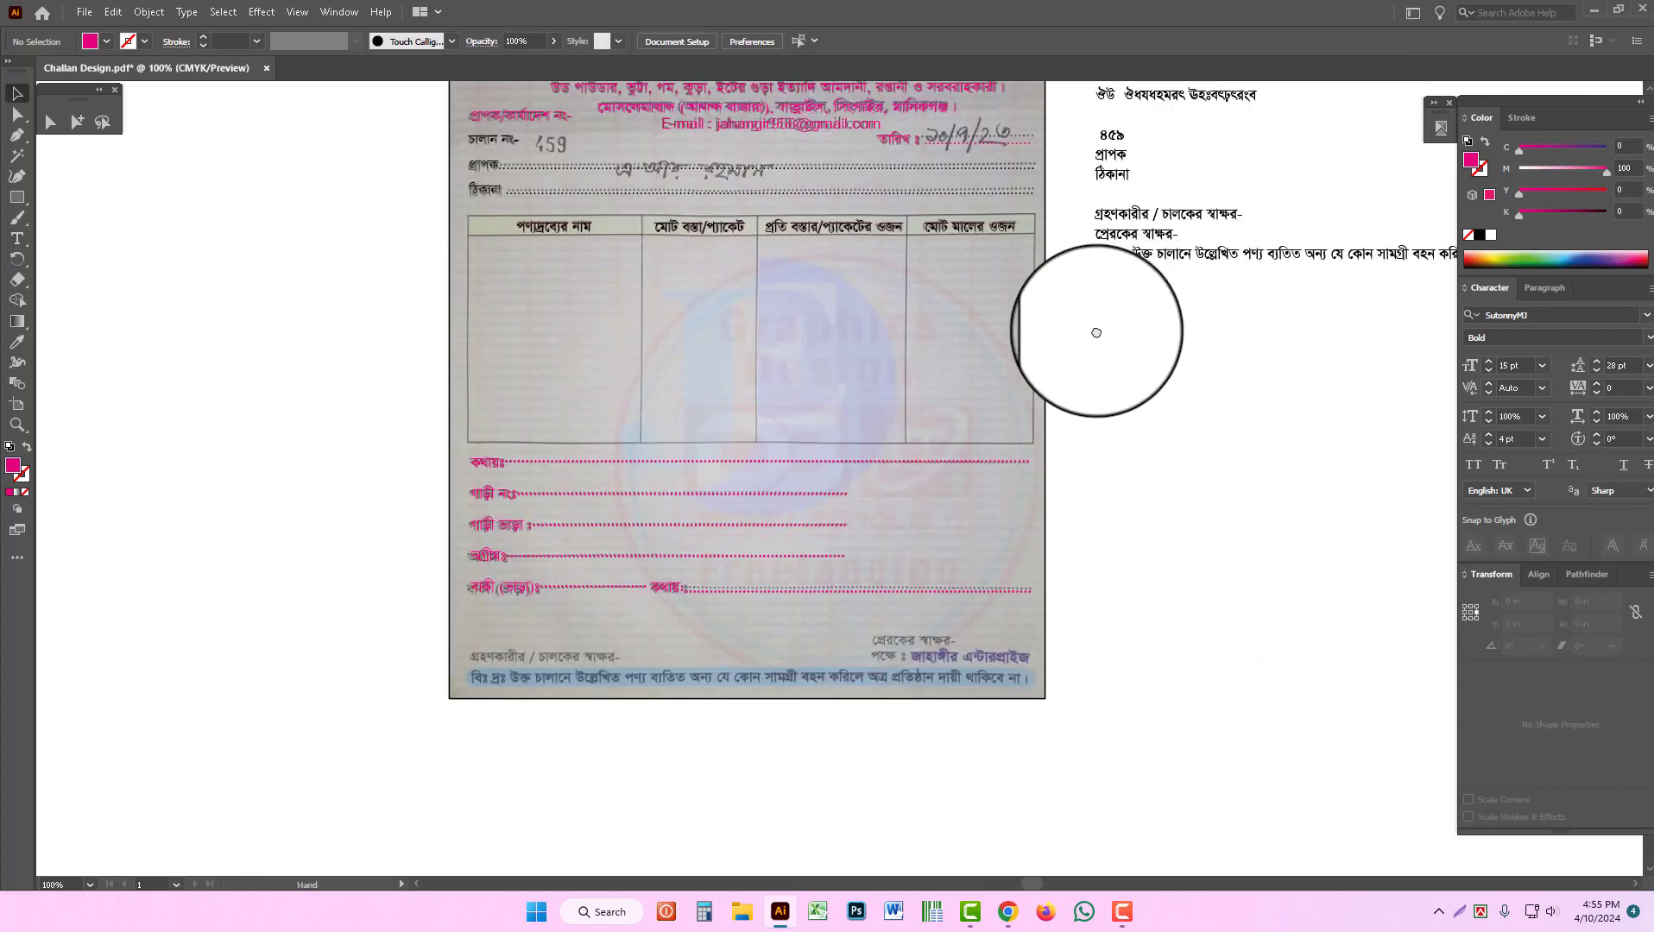
drag(1097, 320, 1091, 386)
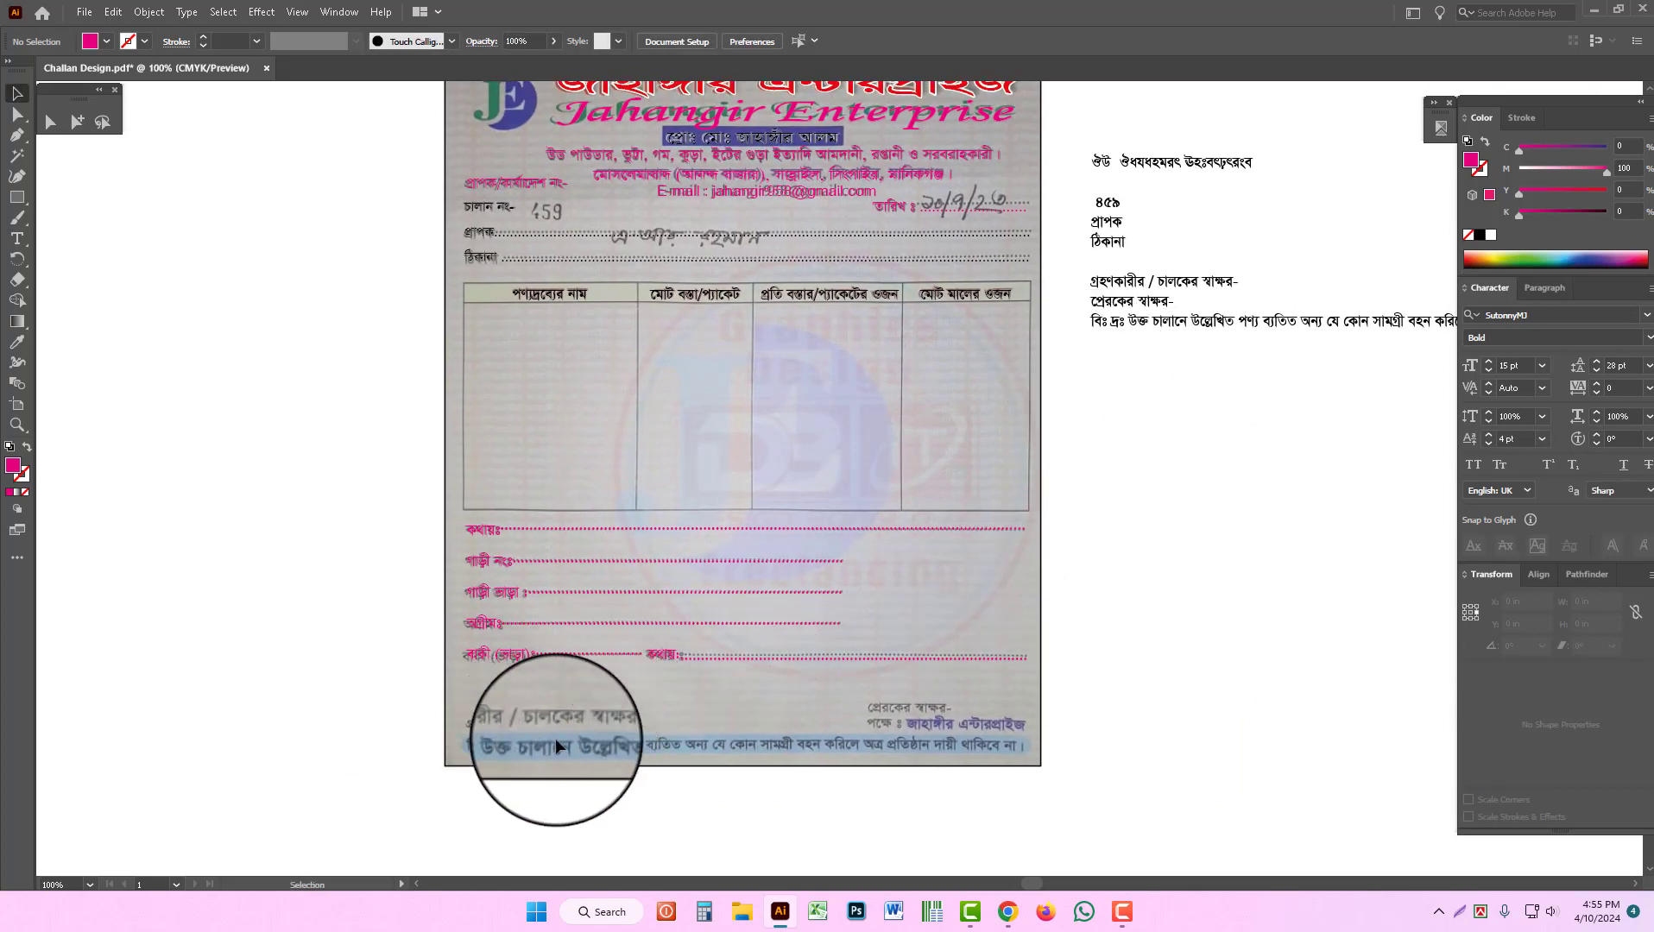
double_click(1176, 301)
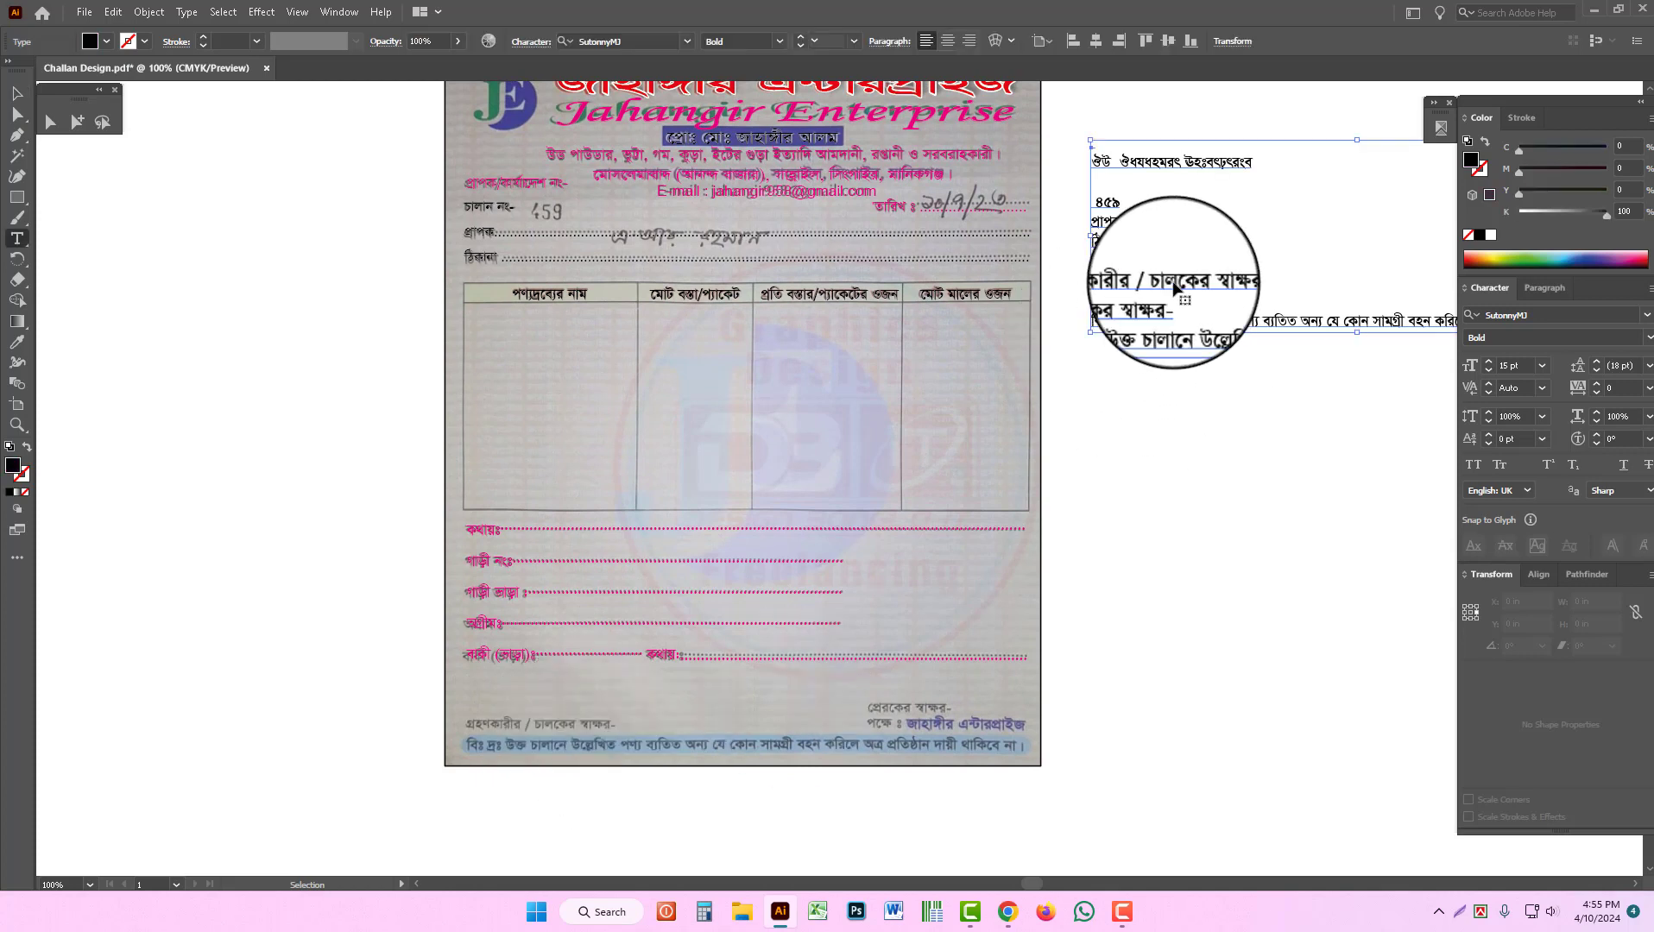
triple_click(1181, 296)
key(ctrl+x)
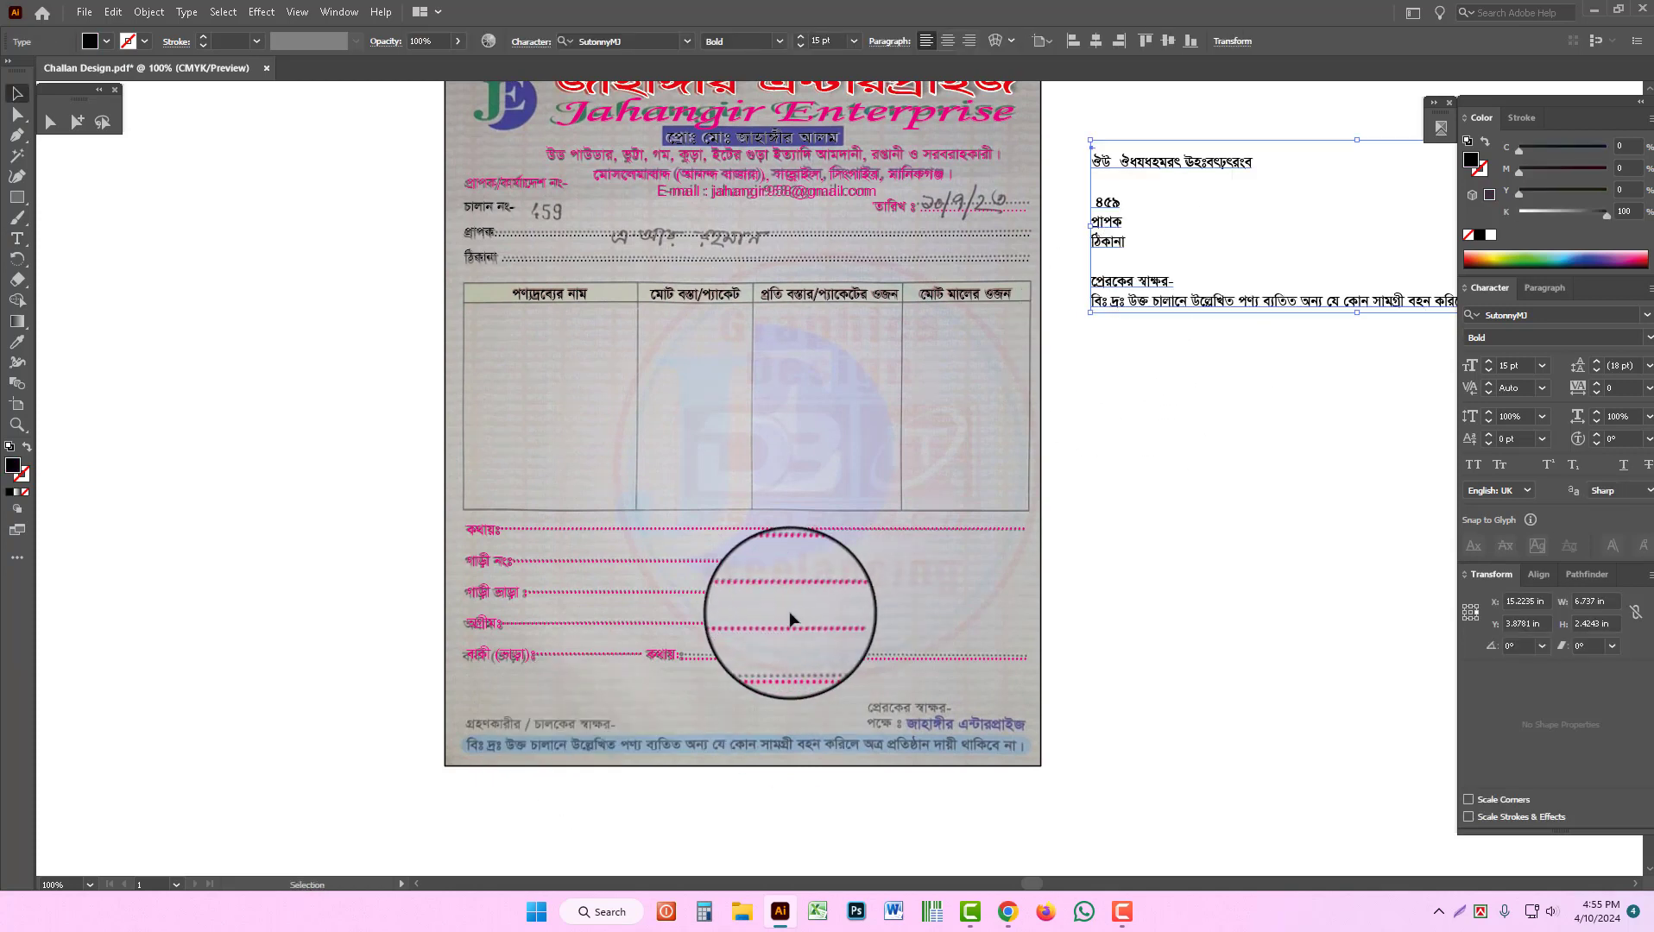
key(Escape)
key(ctrl+v)
mouse_move(800, 468)
mouse_down()
mouse_move(573, 683)
mouse_move(498, 708)
mouse_up()
ctrl+click(610, 687)
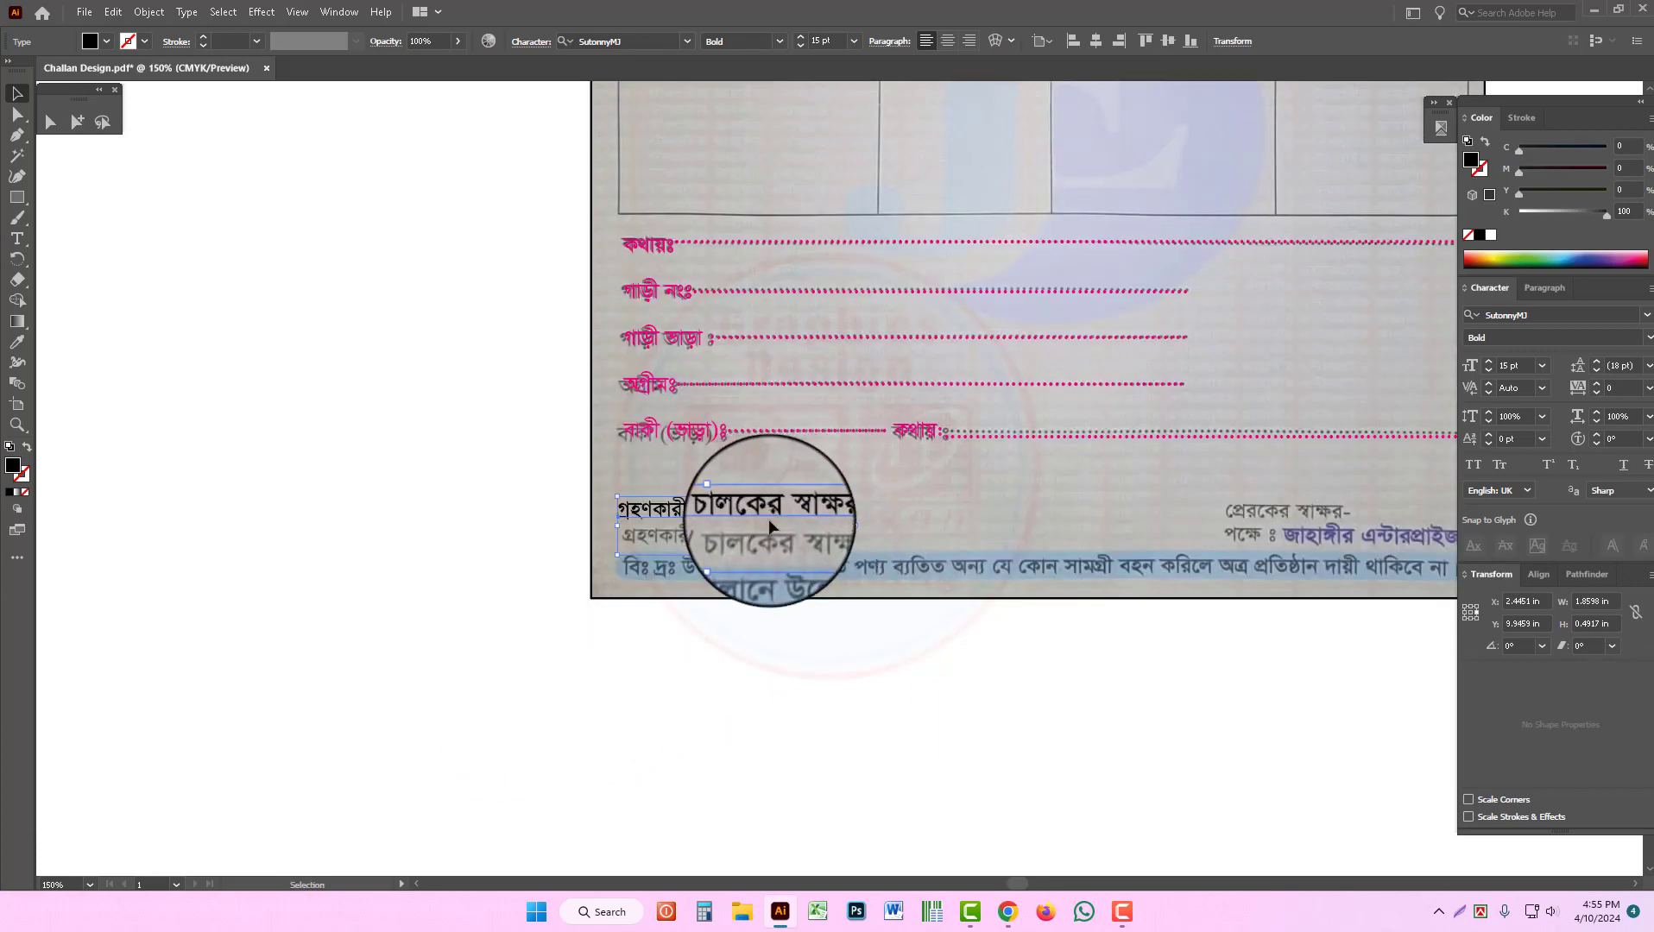
drag(769, 520, 782, 559)
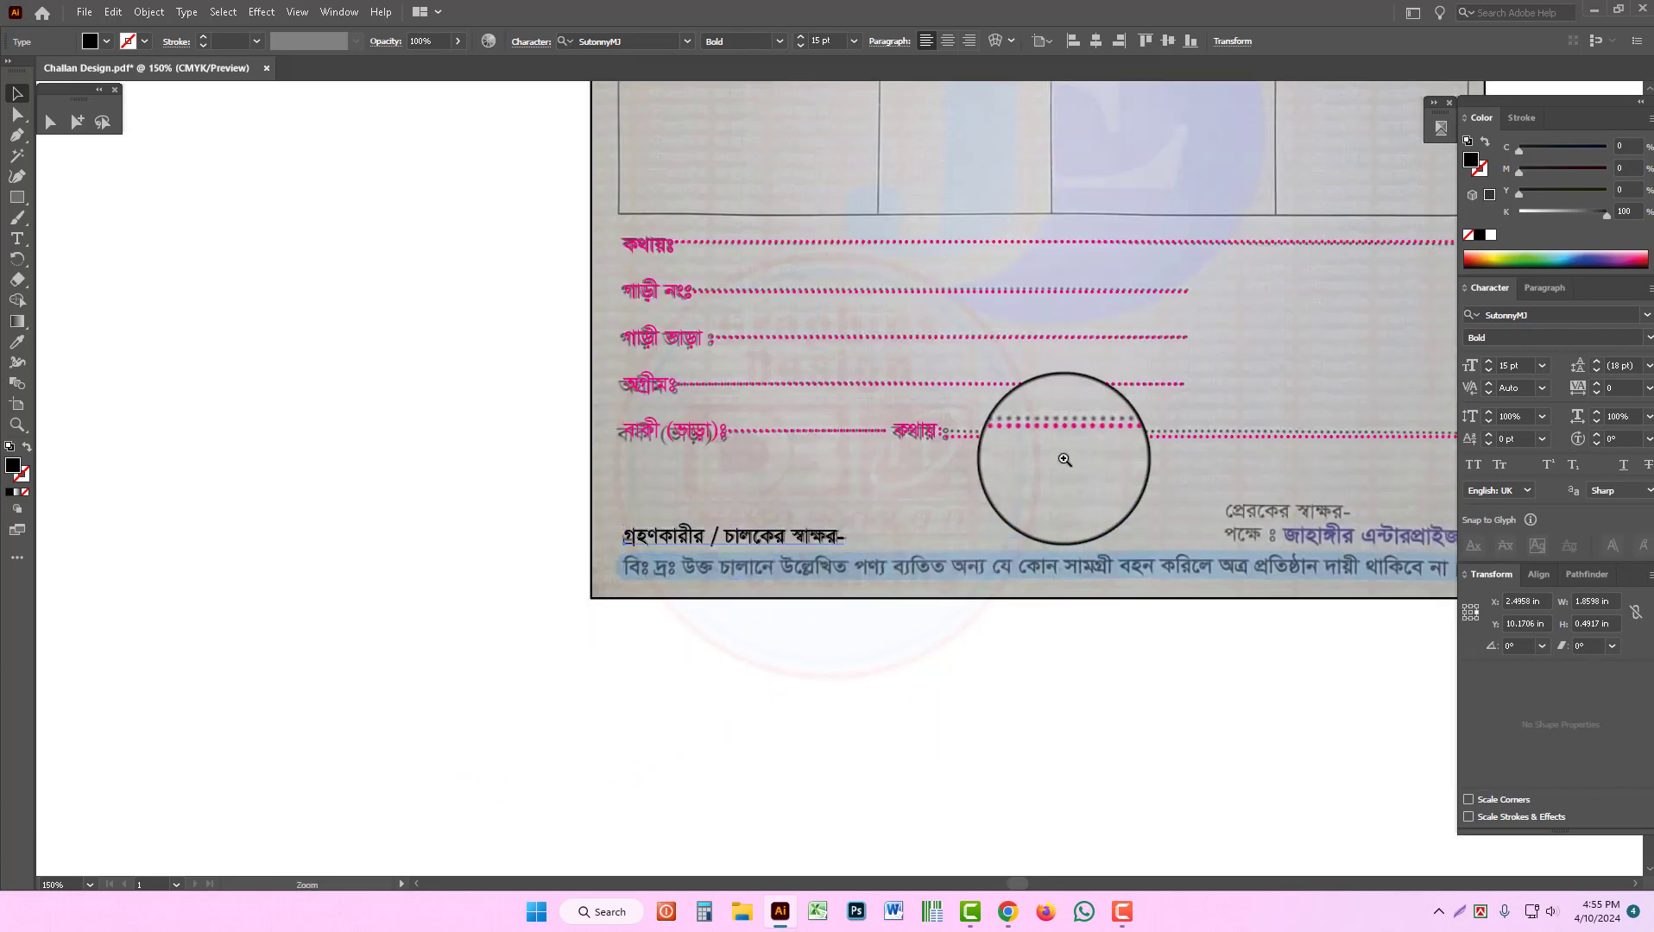
Step: Cut the line "প্রেরকের স্বাক্ষর-" from the side text block and place it as separate text over the printed sender signature label
key(ctrl+minus)
key(ctrl+minus)
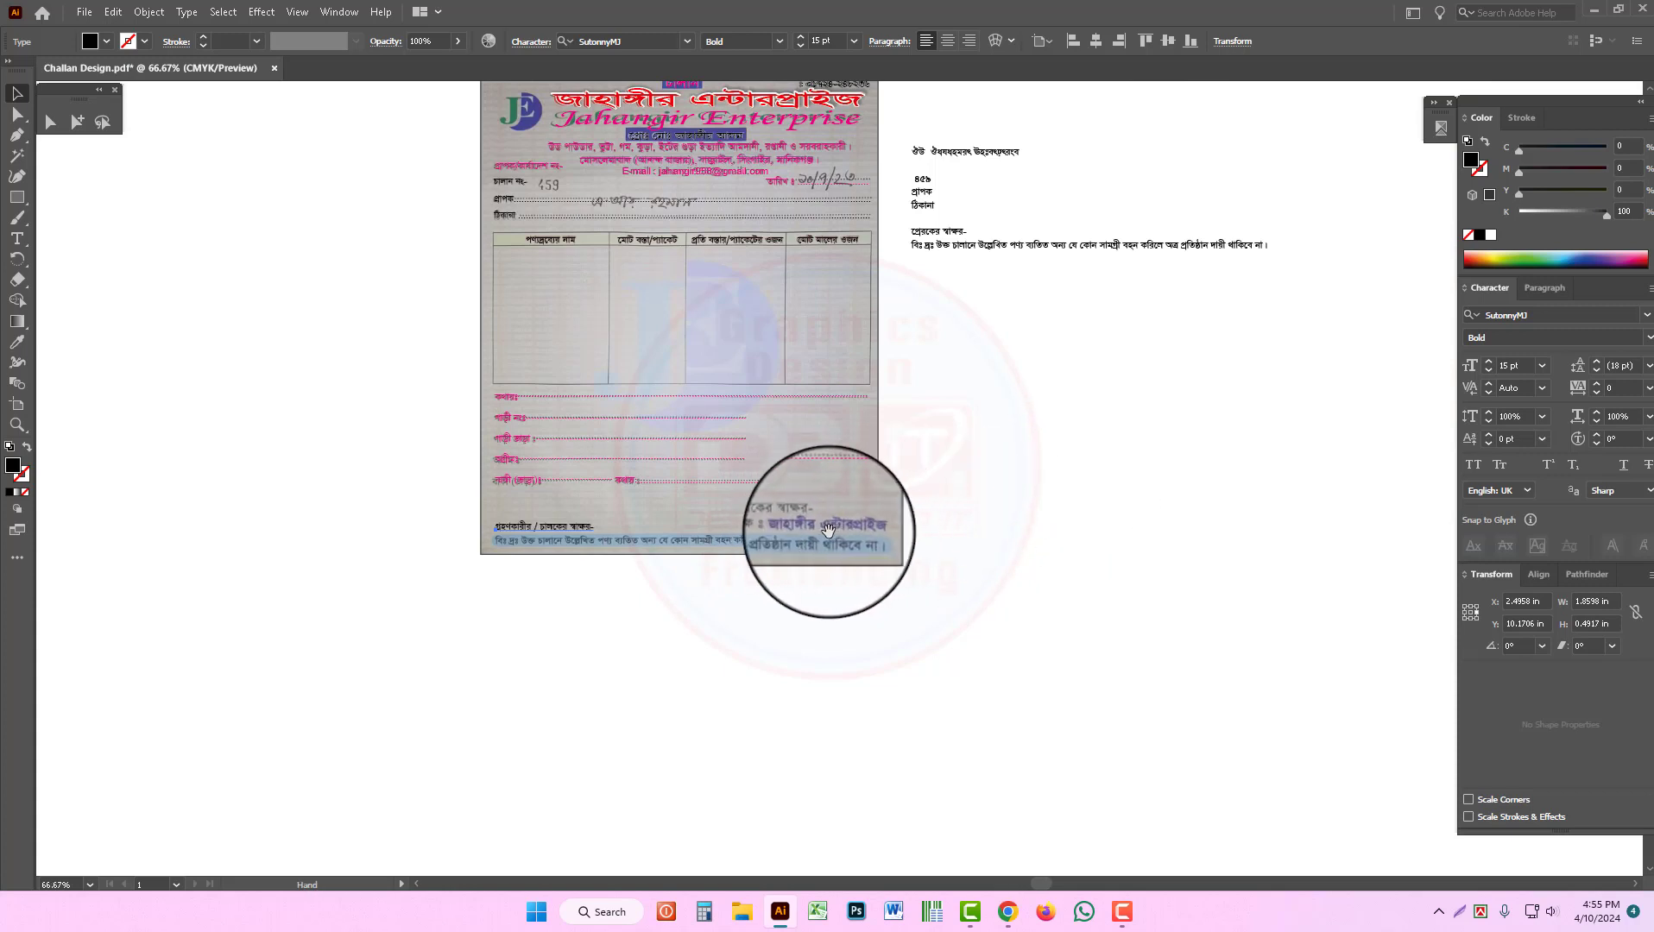
ctrl+click(971, 270)
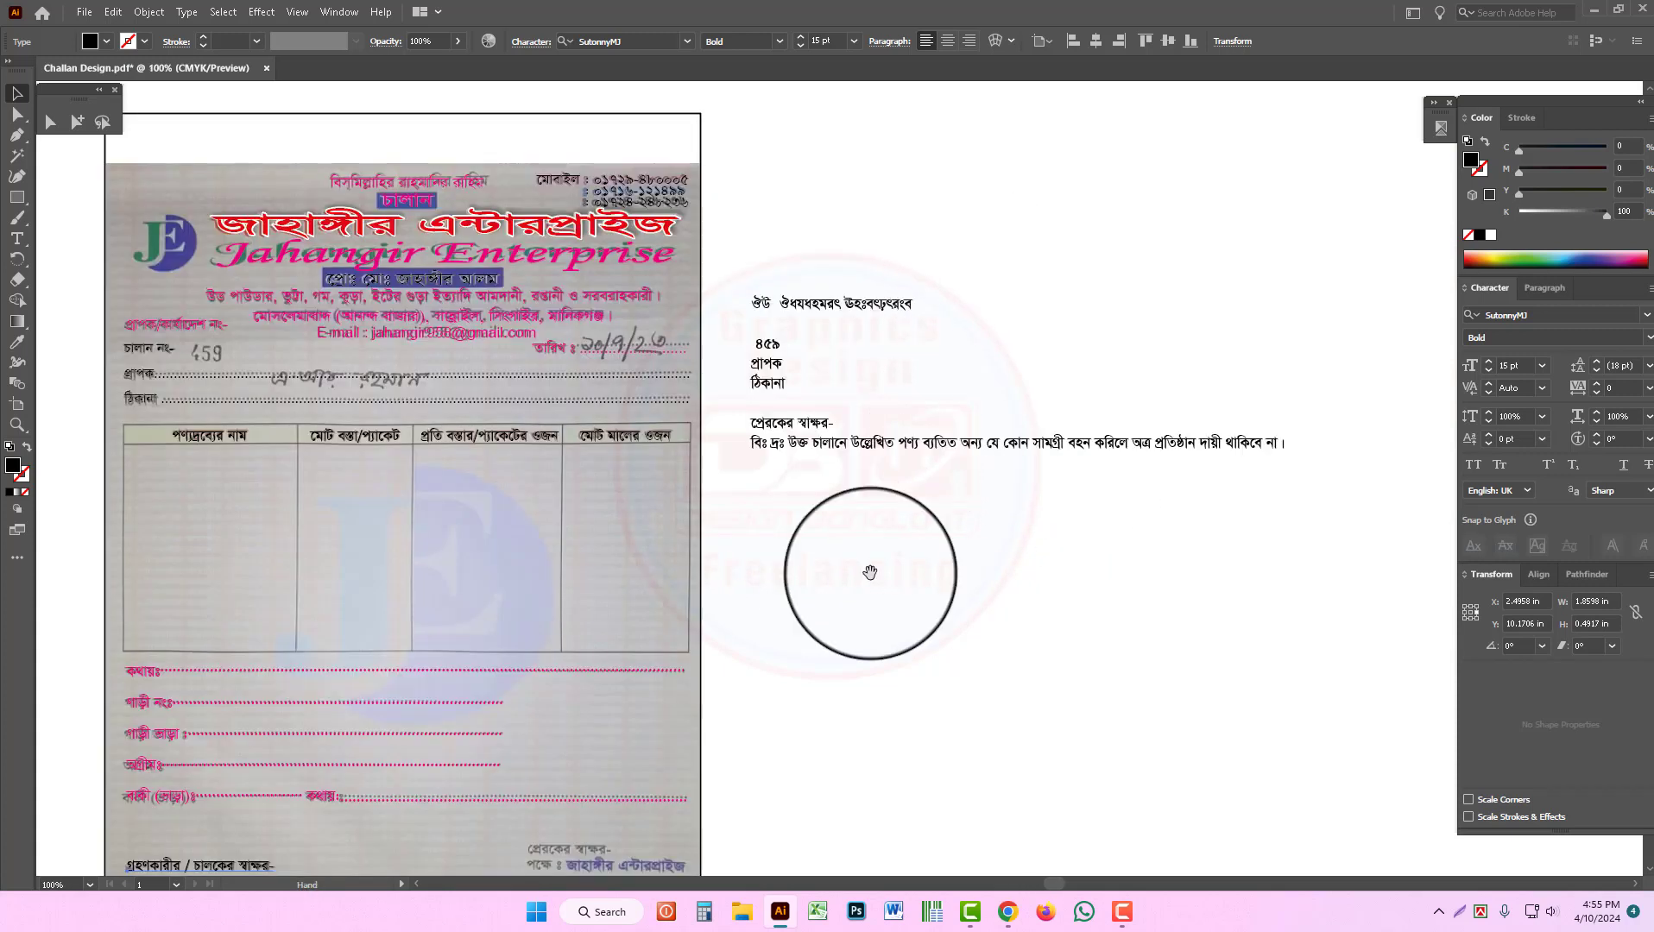
drag(798, 586, 899, 455)
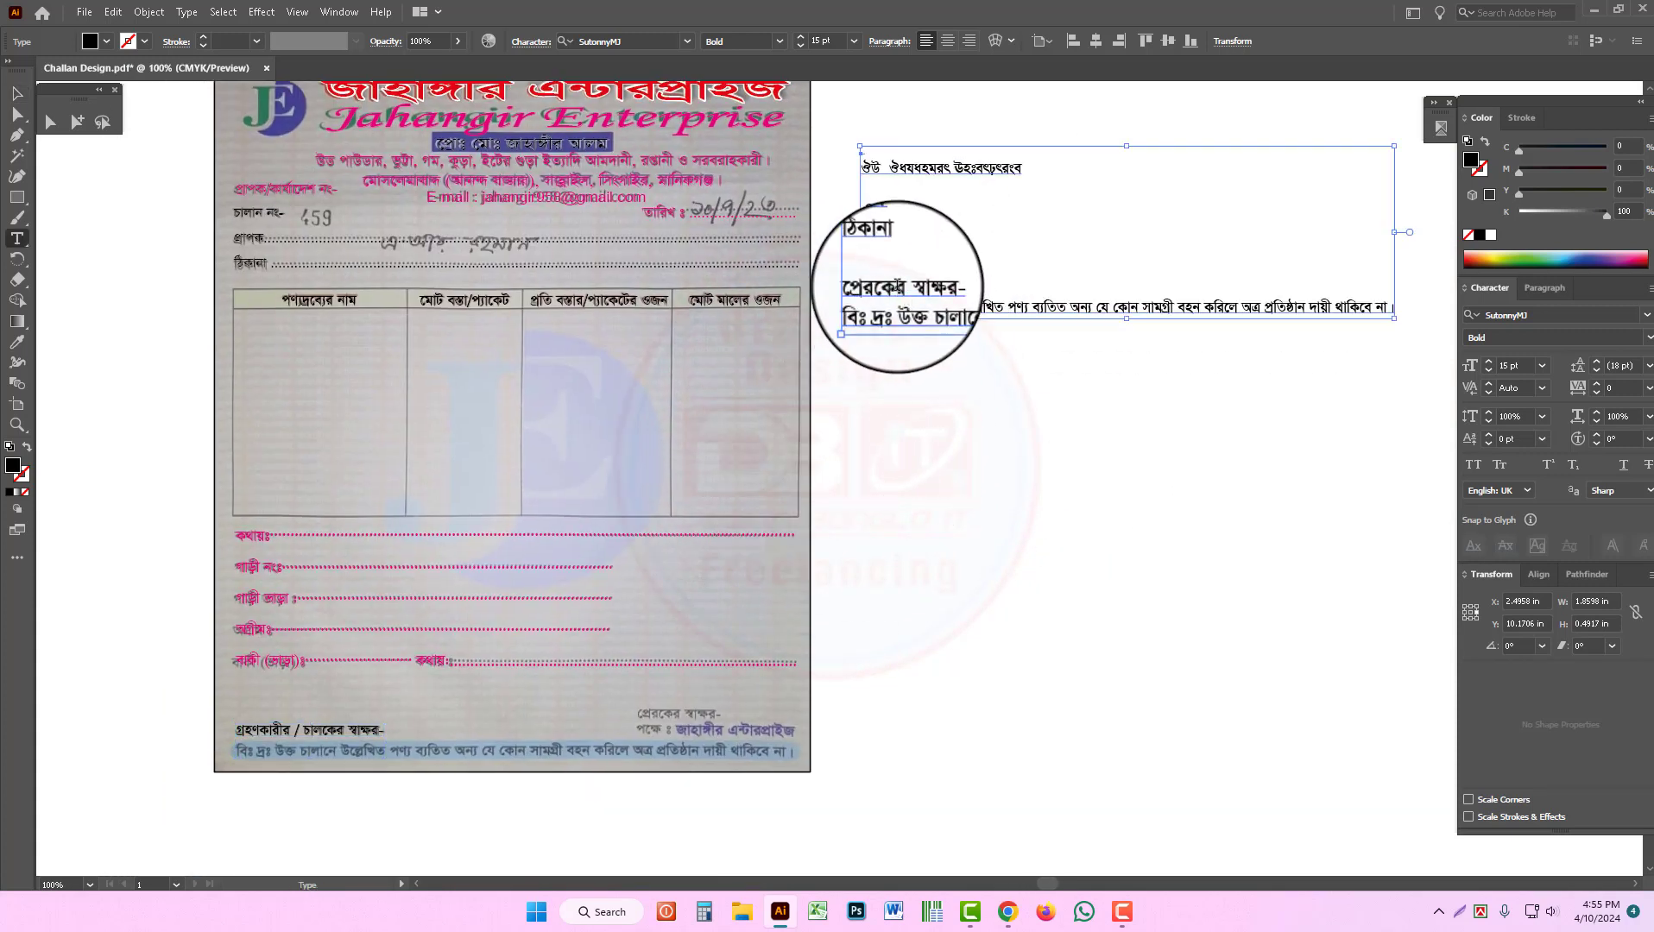
click(900, 297)
click(759, 711)
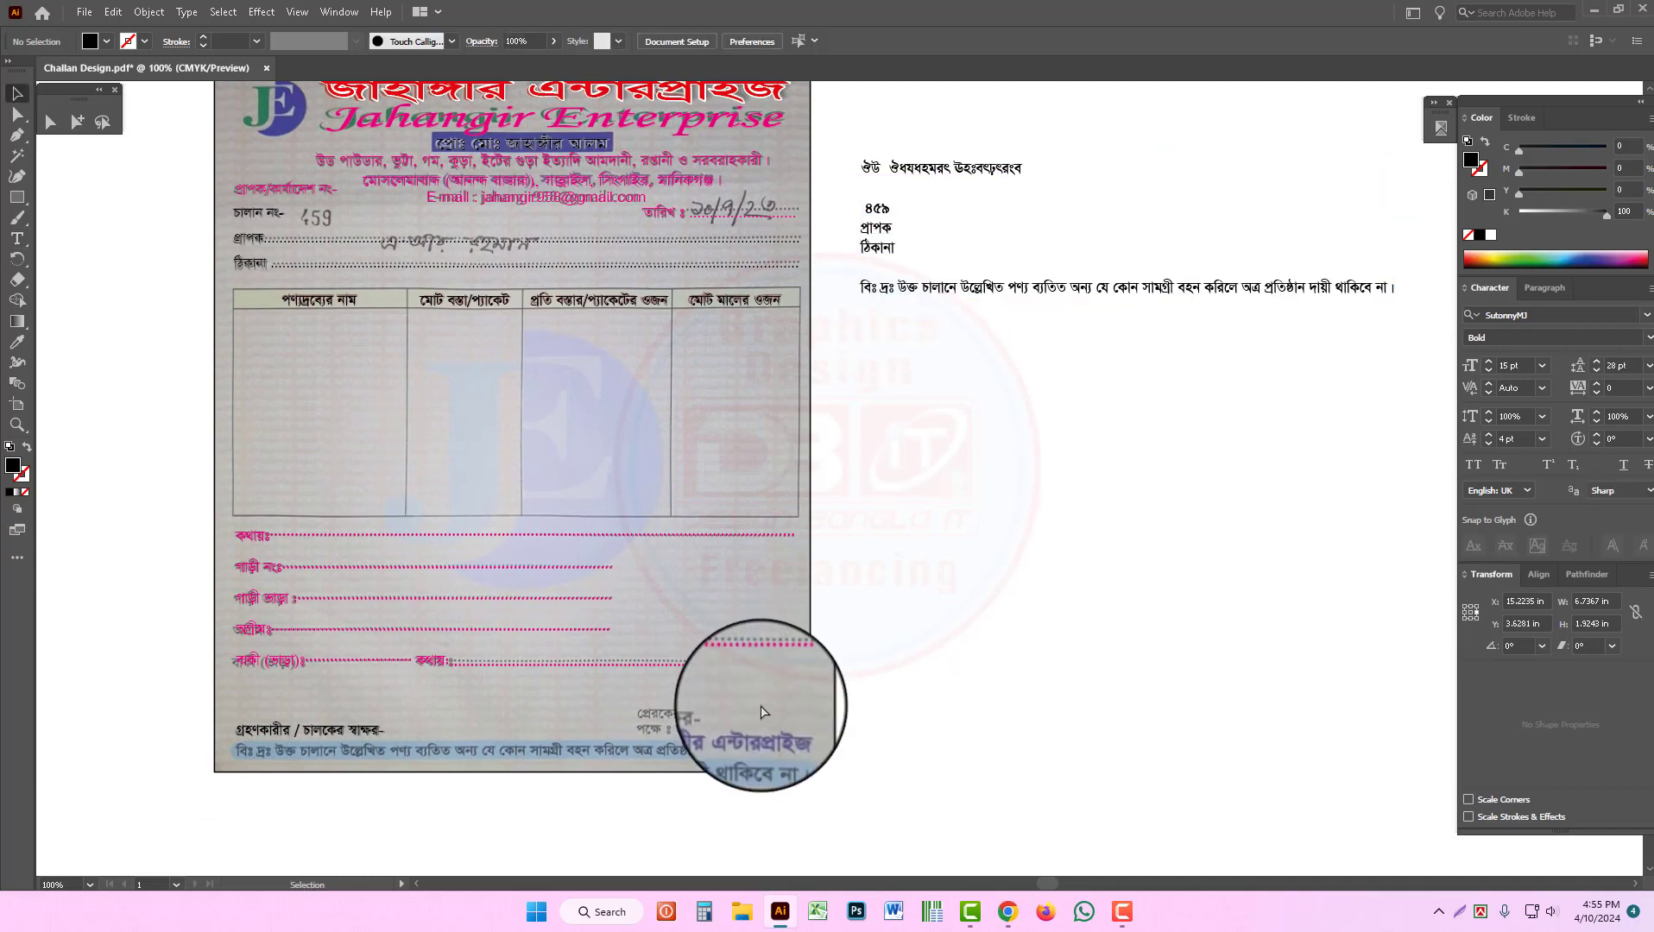
key(ctrl+v)
ctrl+click(849, 564)
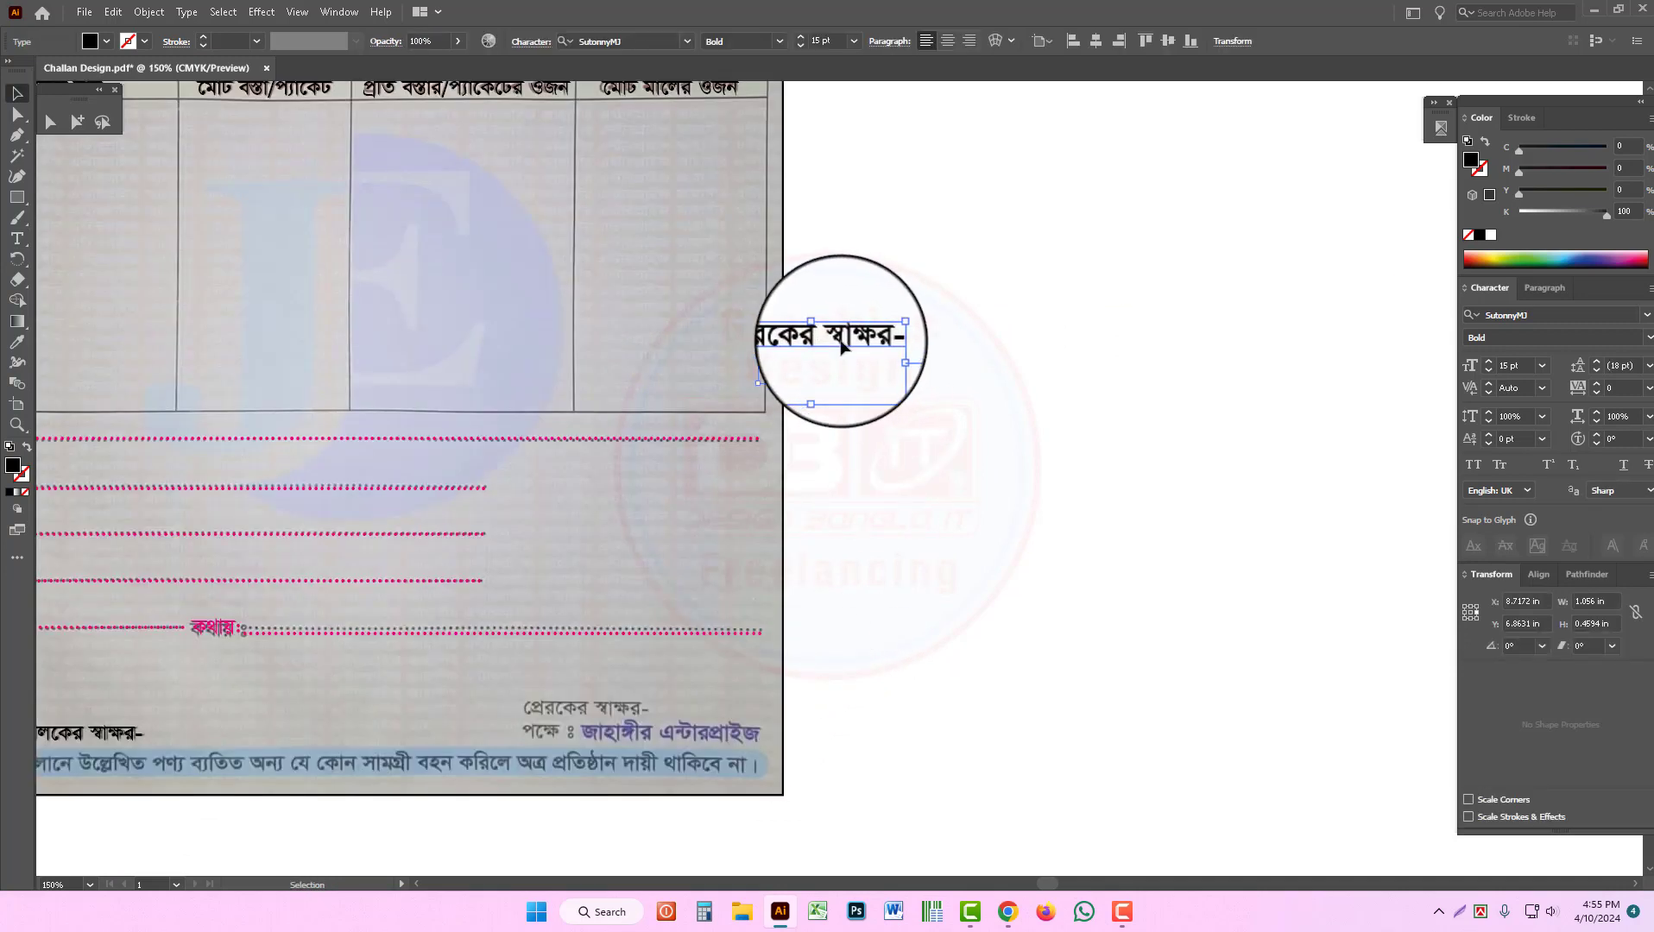
drag(849, 353, 611, 717)
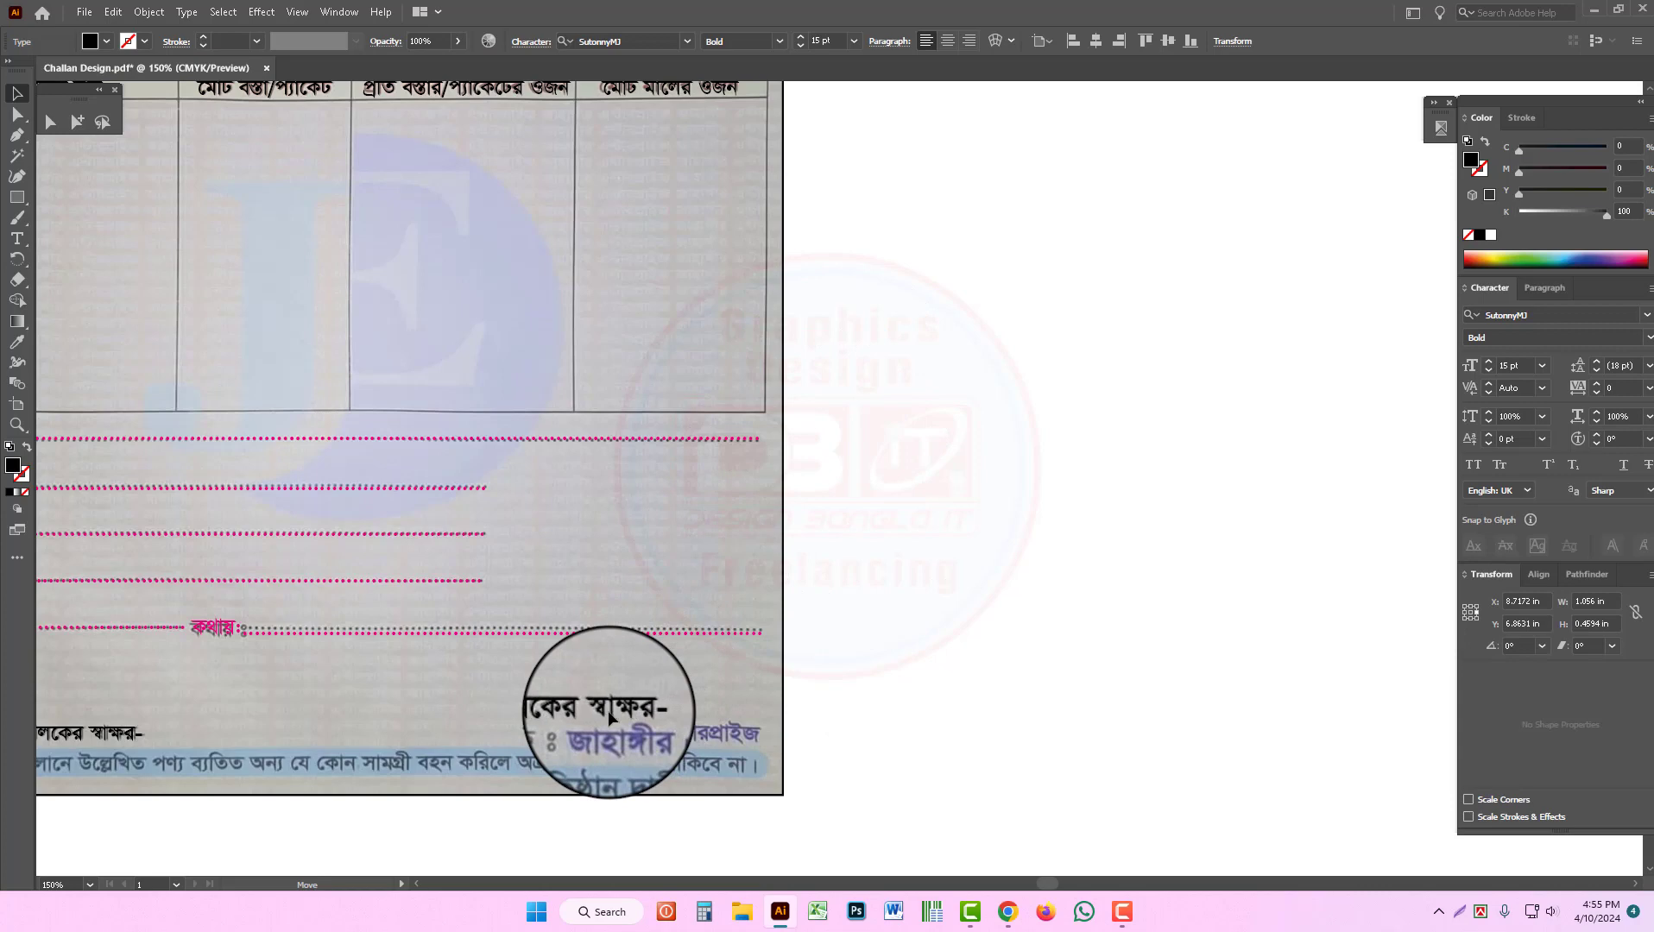
Step: Add a second line reading "পক্ষে : জাহাঙ্গীর এন্টারপ্রাইজ" beneath "প্রেরকের স্বাক্ষর-" in the same text object
scroll(868, 450, down, 1)
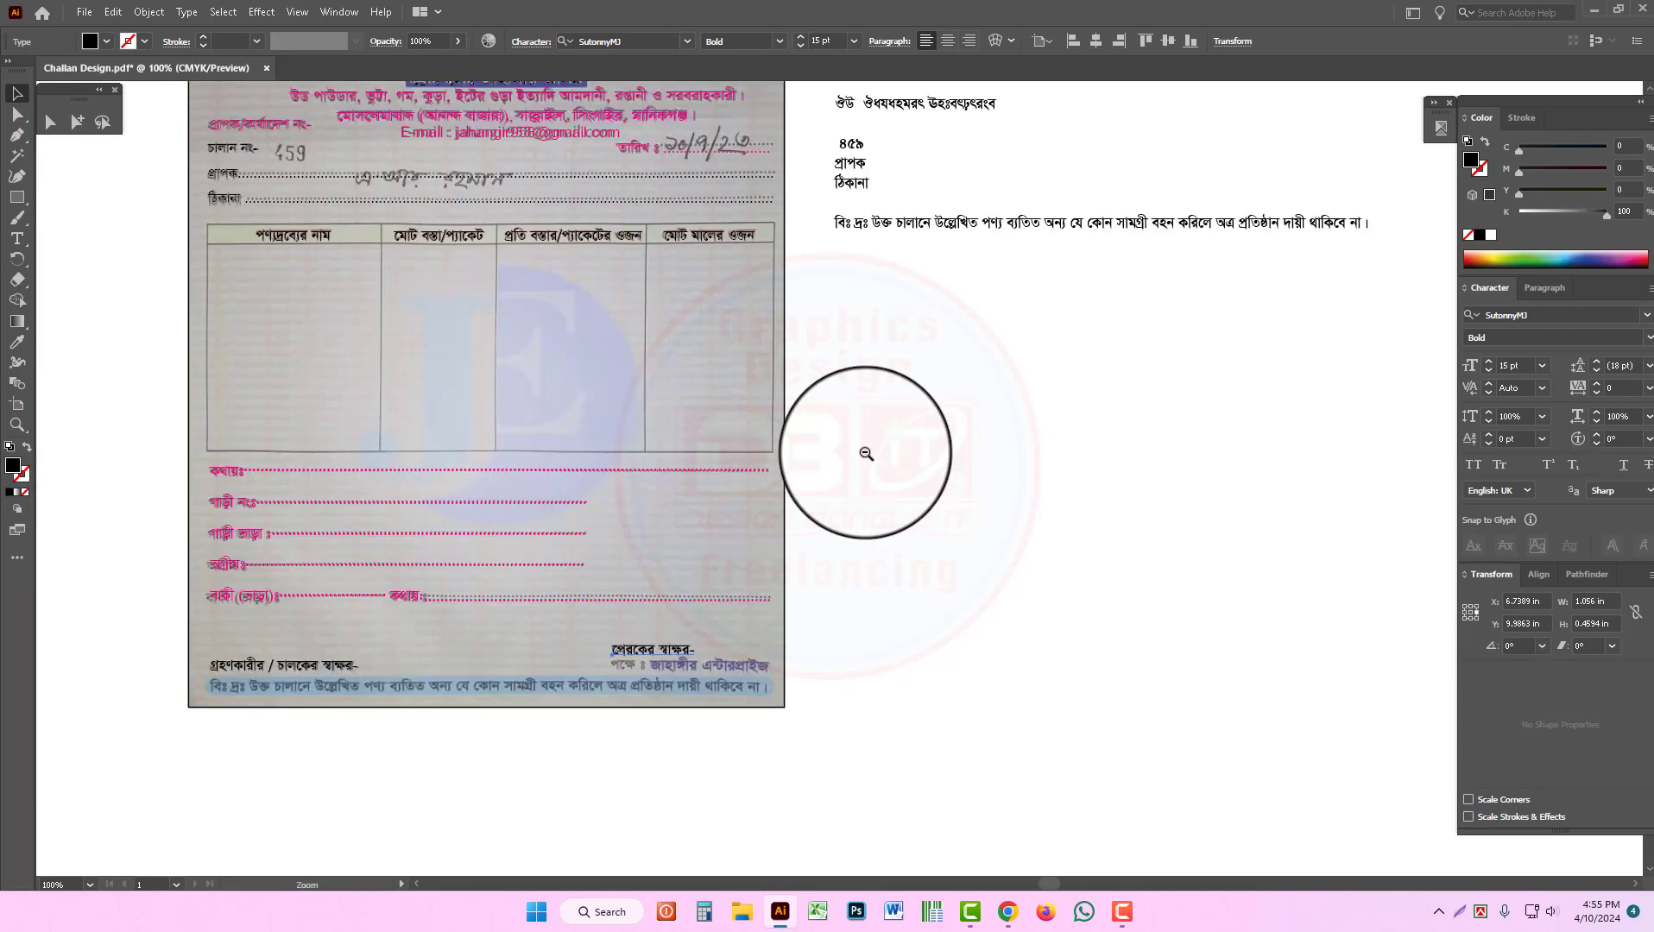
scroll(890, 538, up, 1)
mouse_move(890, 538)
mouse_down()
mouse_move(857, 702)
mouse_move(860, 543)
mouse_move(878, 507)
mouse_up()
scroll(772, 523, up, 4)
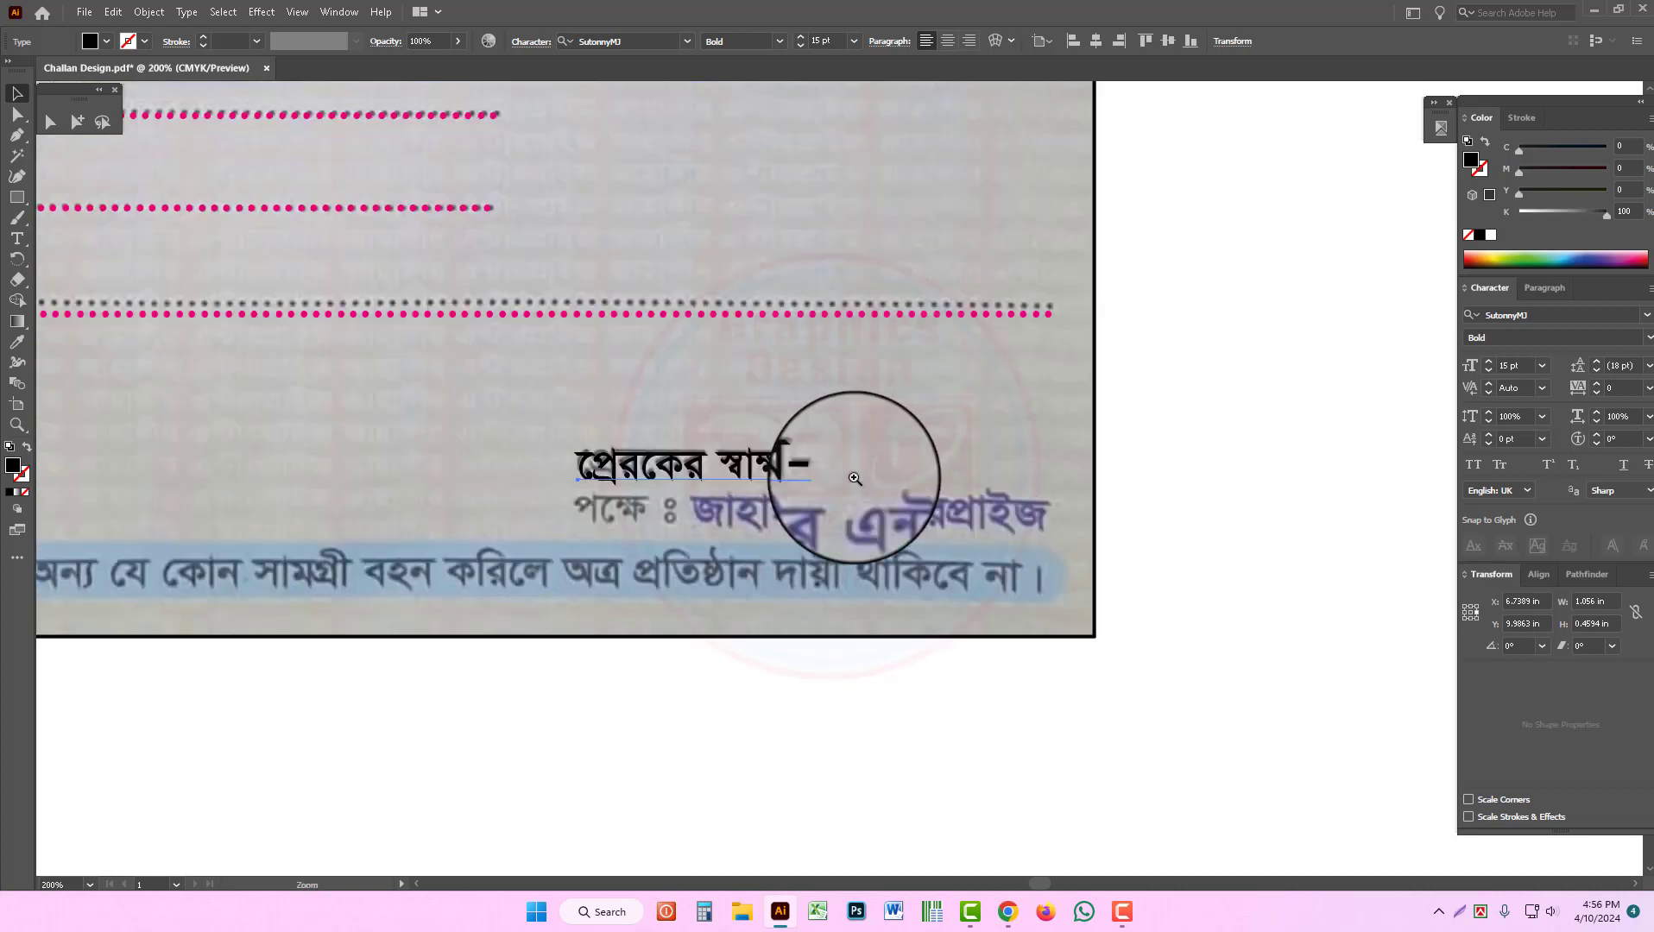
key(t)
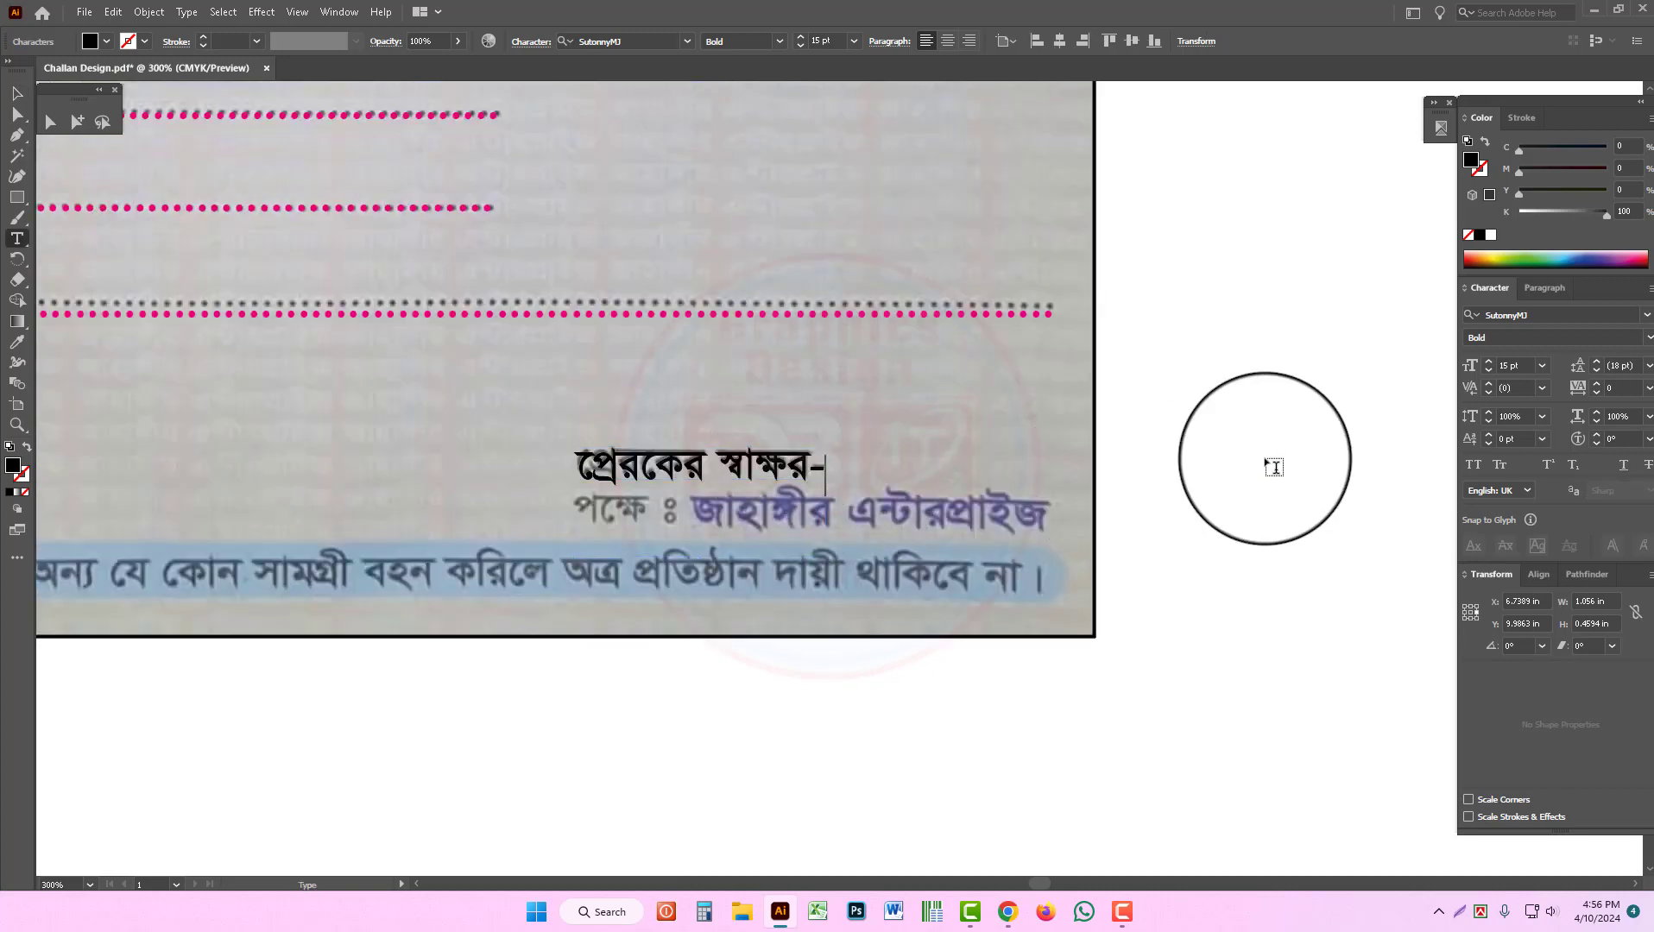
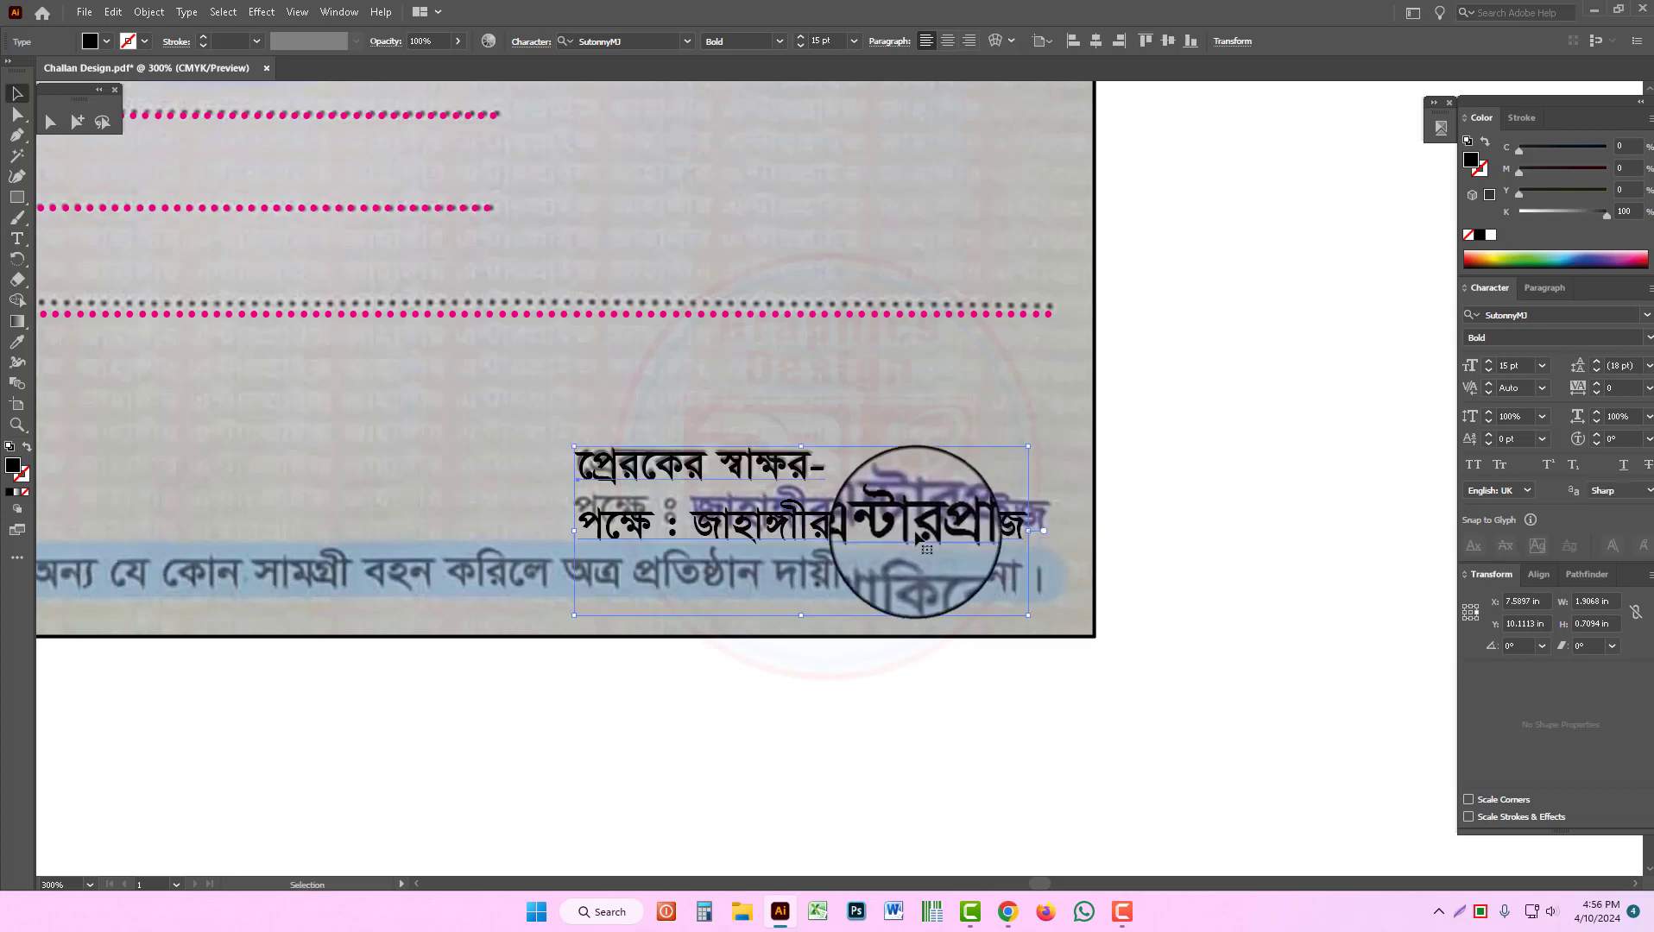
Step: Tighten the leading of the two-line sender signature text to 14 pt, and test its font size at 17 pt before restoring 15 pt
key(Escape)
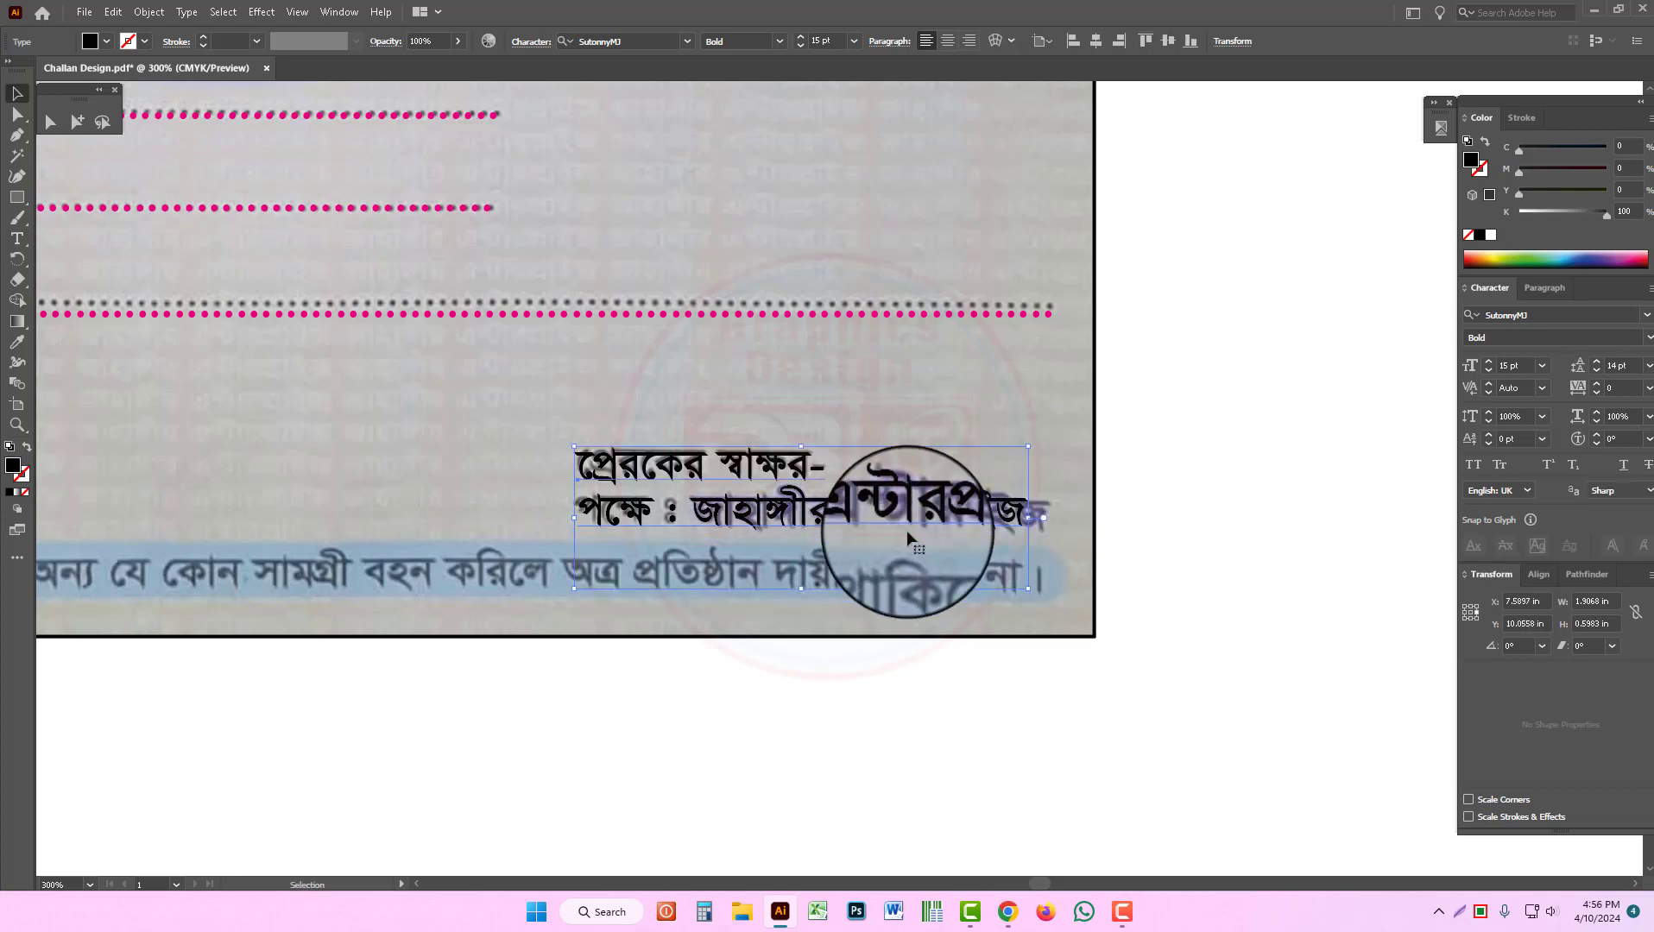
key(ctrl+shift+period)
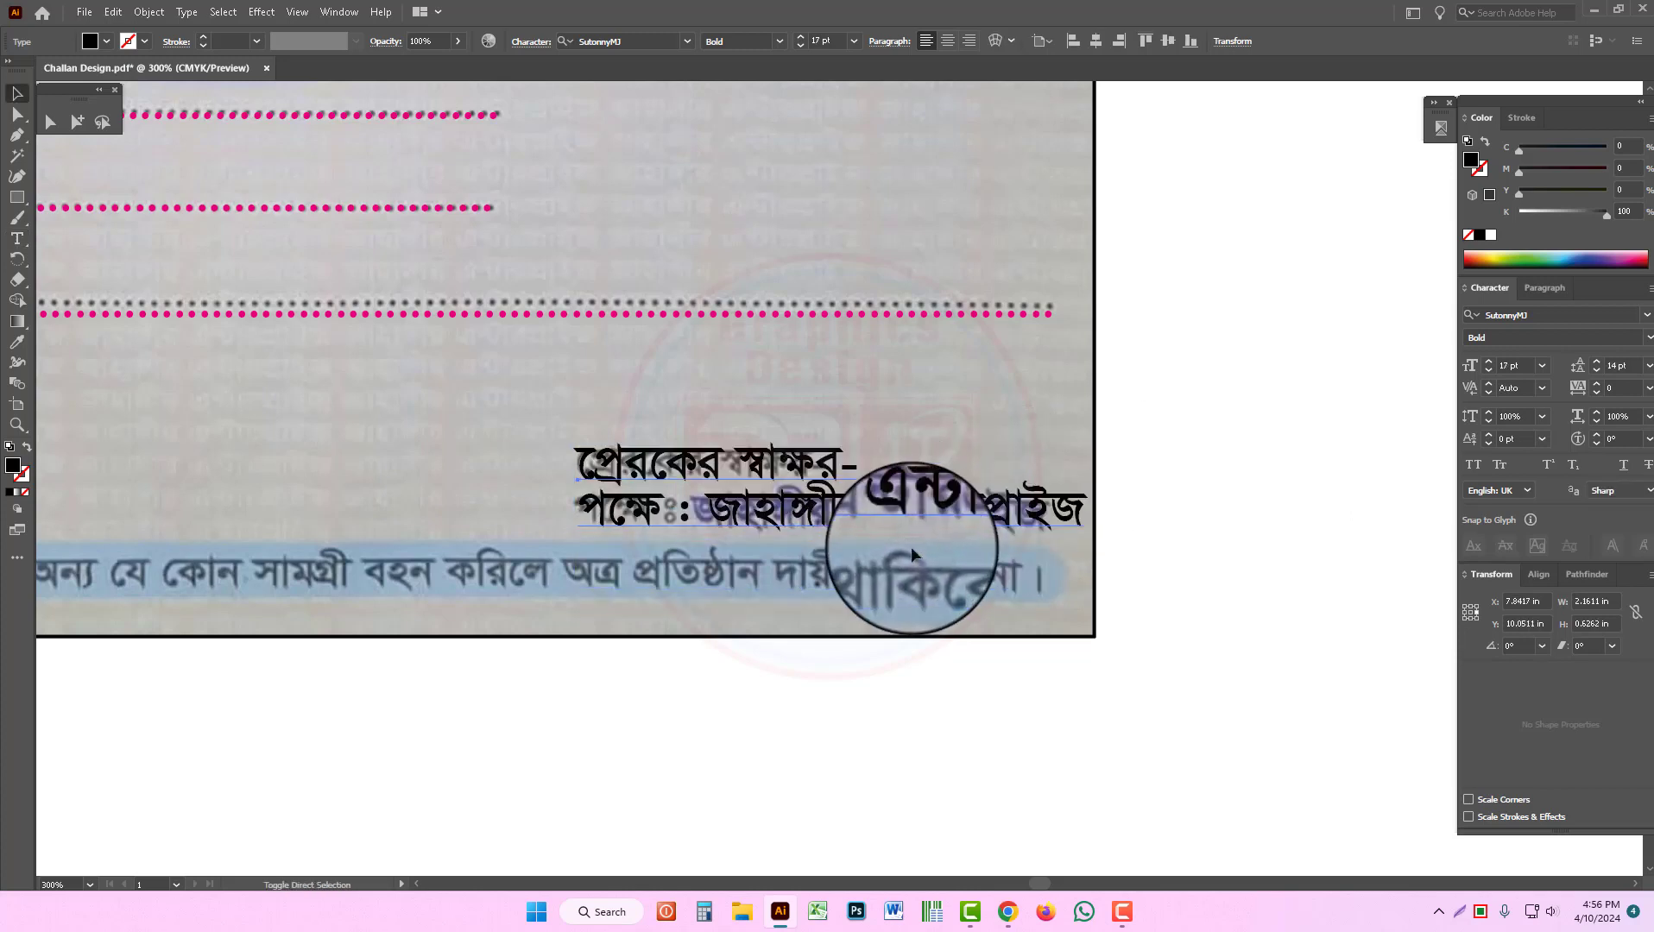
key(ctrl+shift+comma)
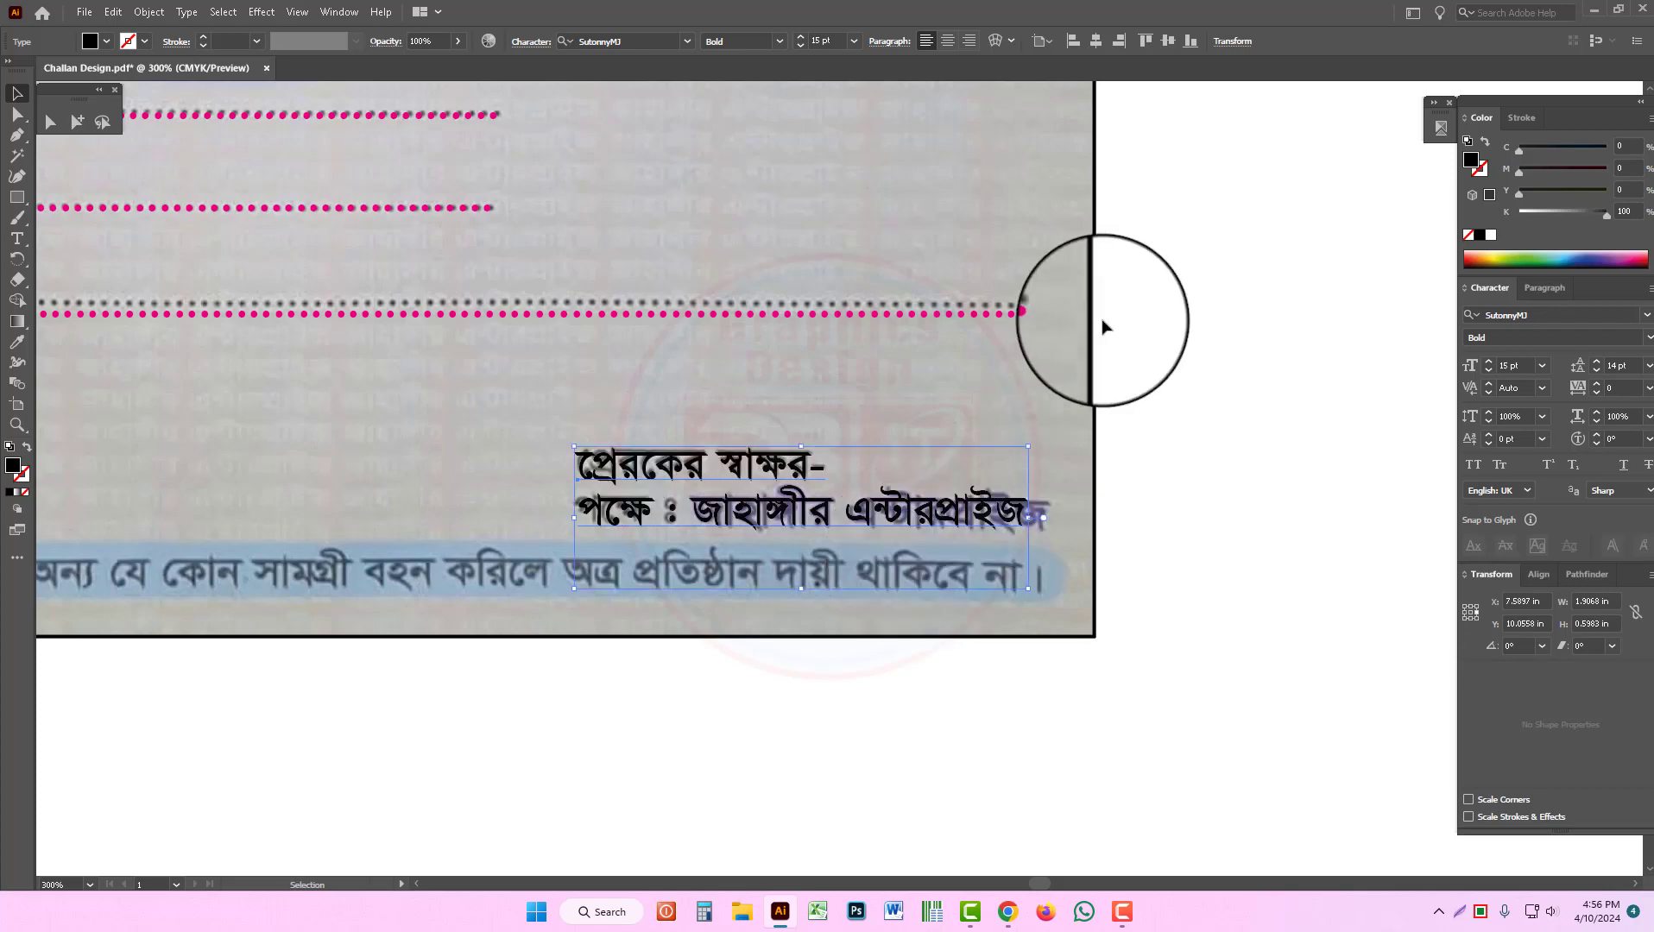
click(1102, 322)
Step: Cut the "বিঃ দ্রঃ" note line from the side text block and place it as separate text over the printed note on the blue strip
ctrl+alt+click(795, 498)
ctrl+alt+click(798, 492)
ctrl+alt+click(1014, 427)
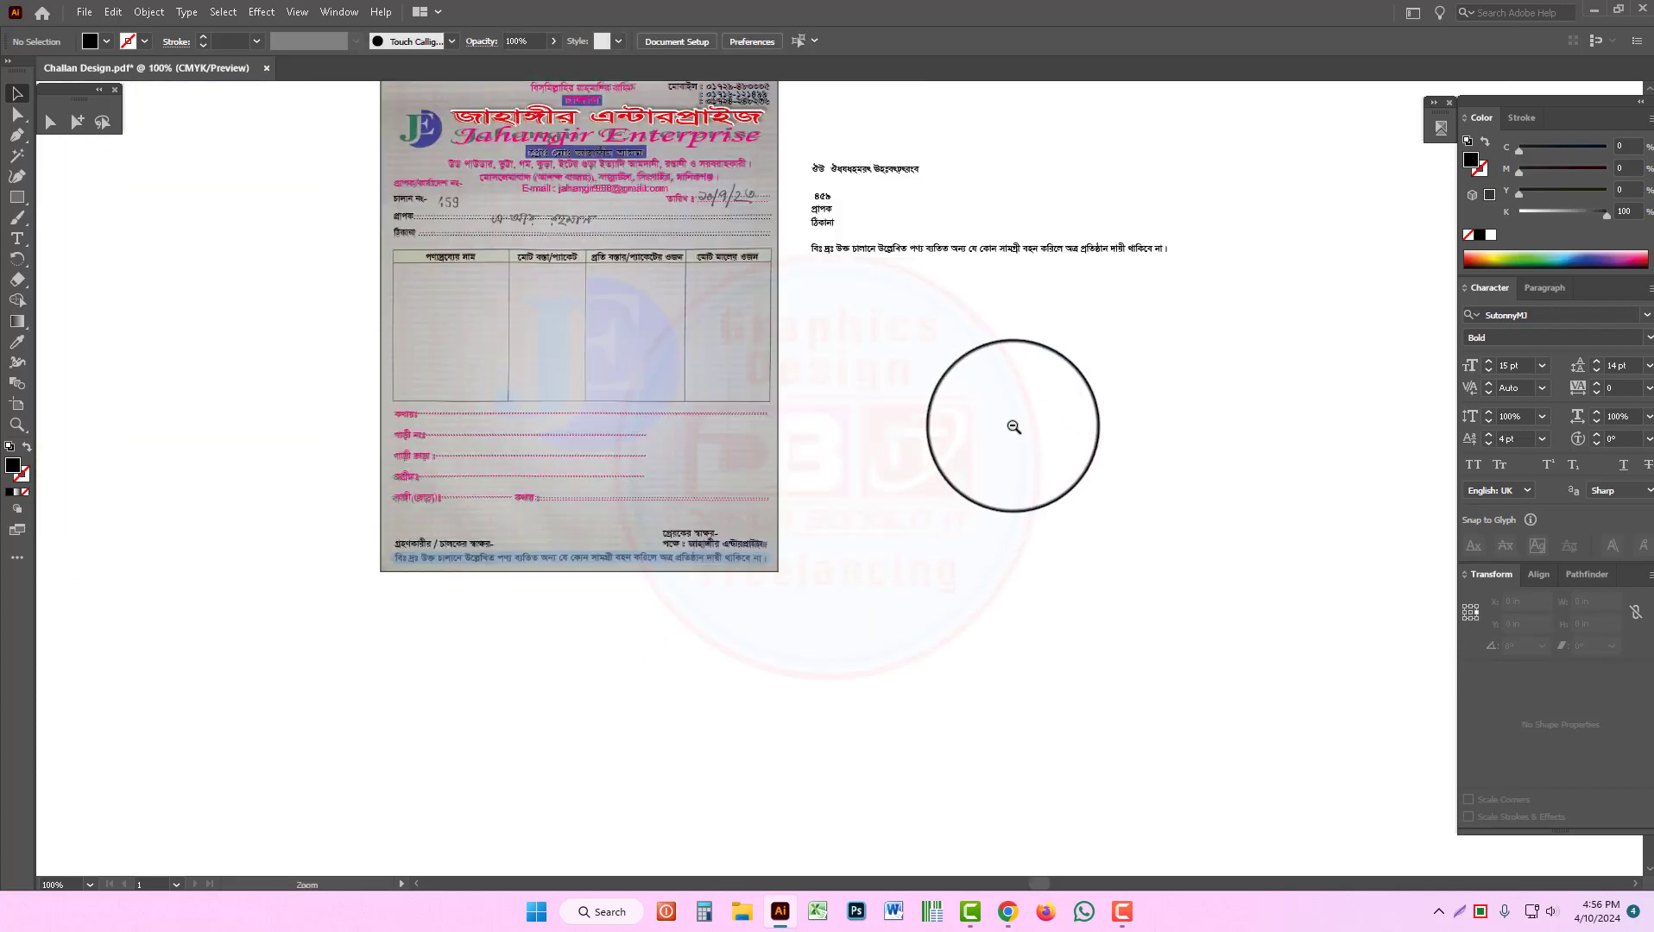
key(t)
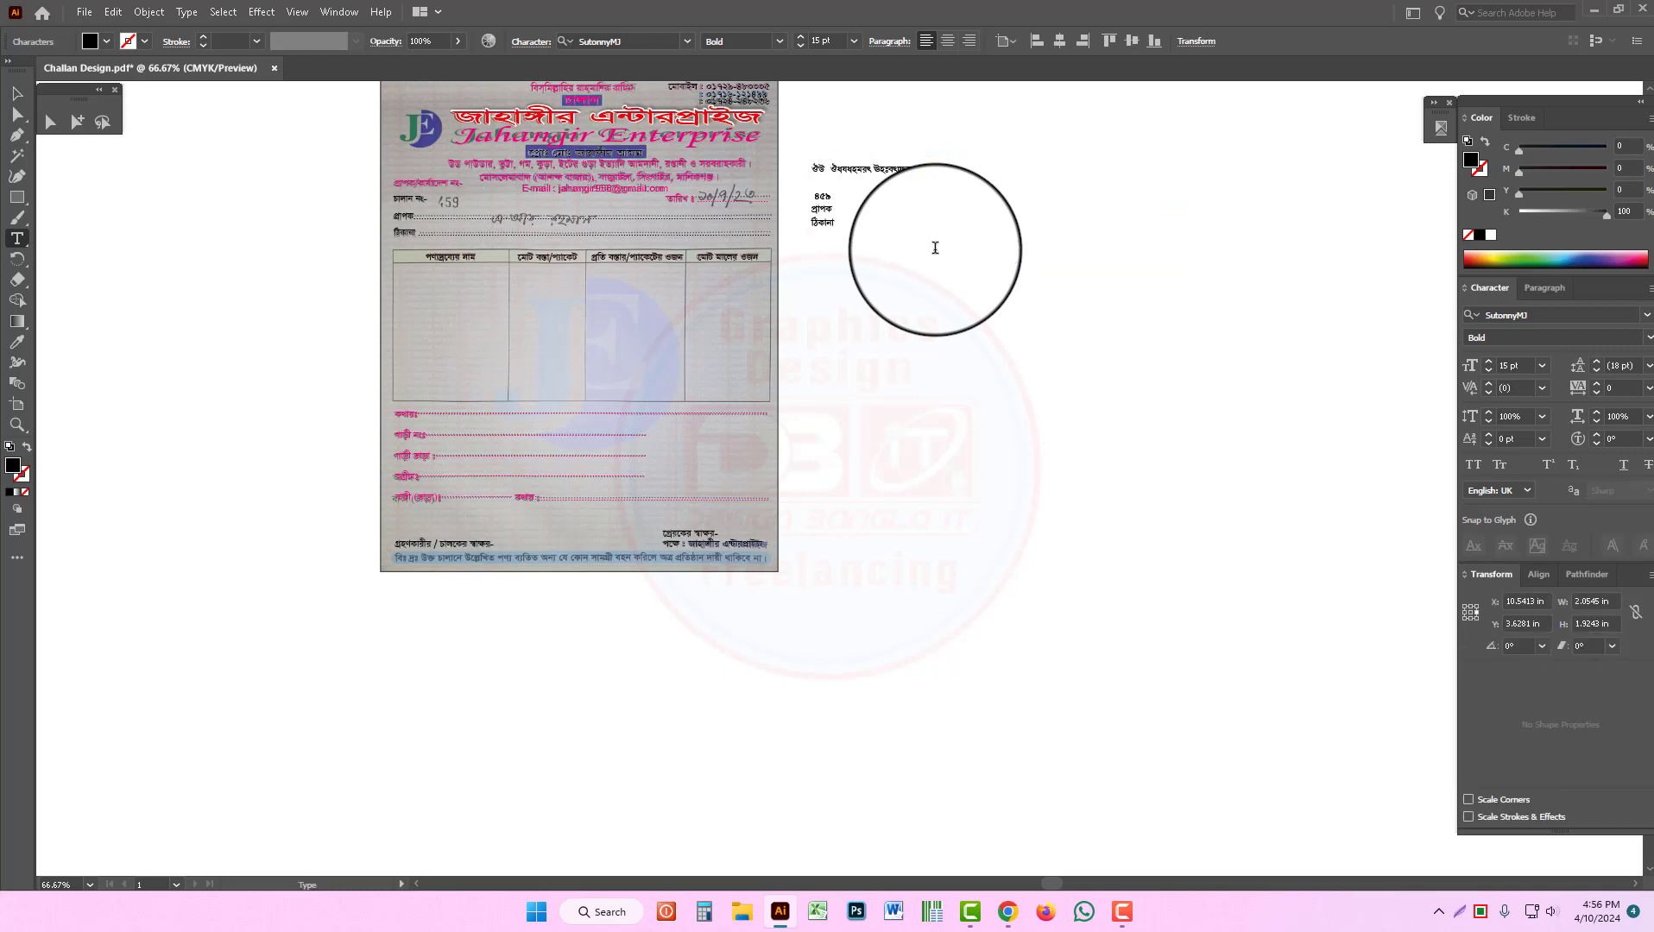
key(v)
scroll(903, 418, up, 4)
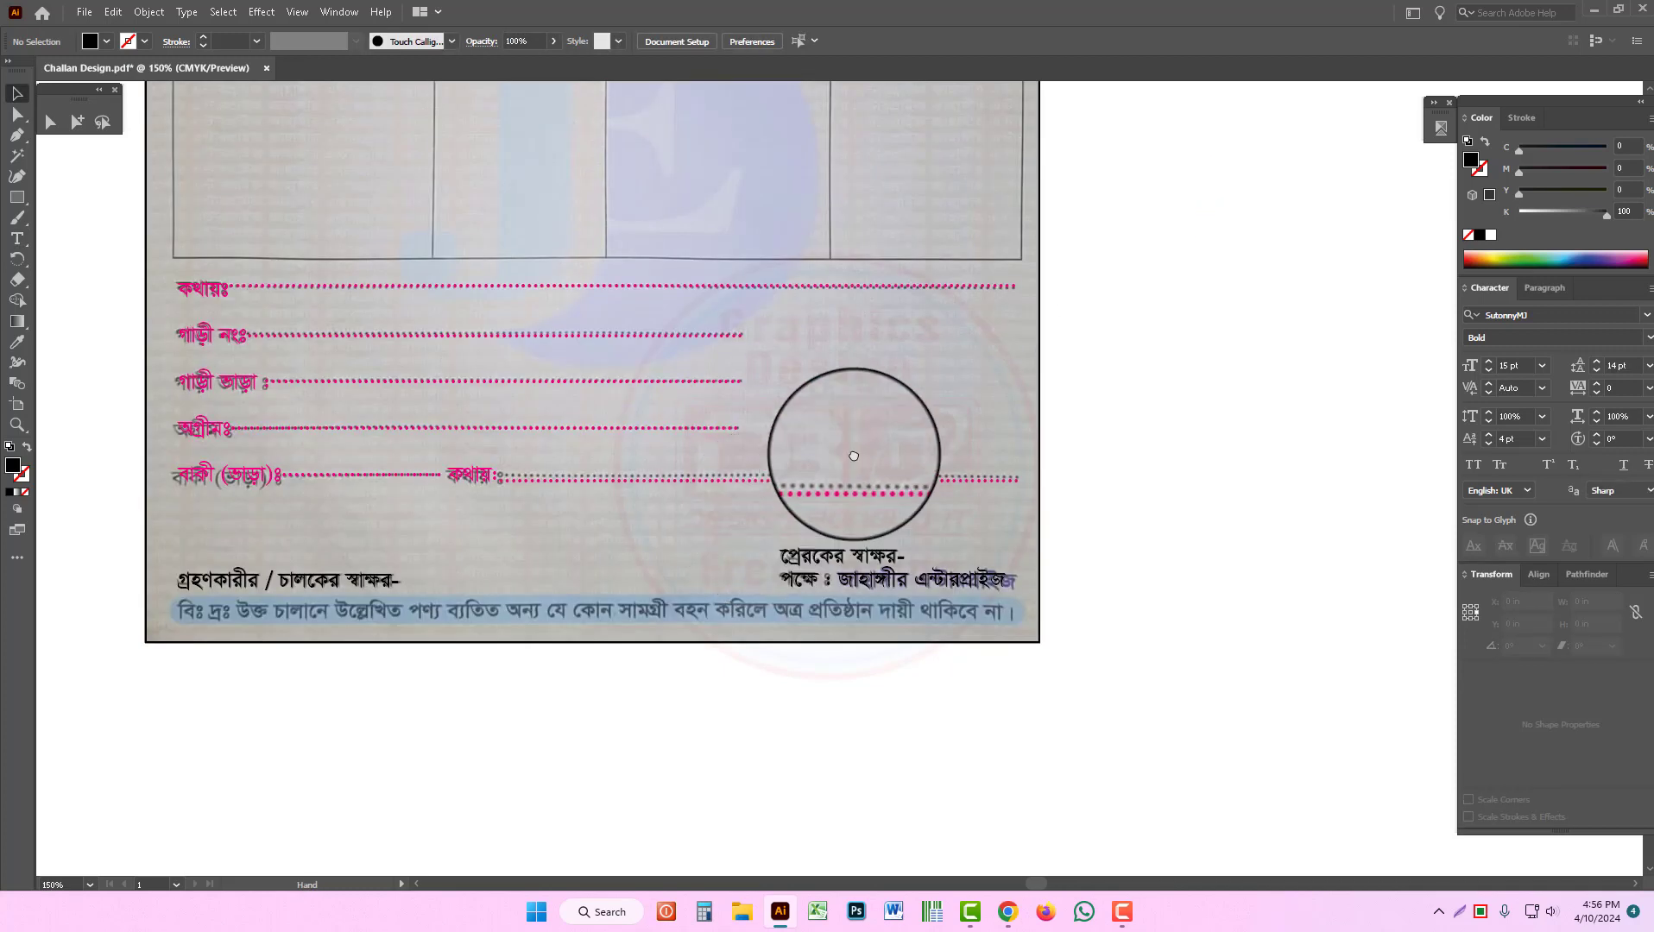
drag(799, 511, 732, 513)
Step: Set the magenta value of the "বিঃ দ্রঃ" note text's fill to 100%
drag(1539, 171, 1453, 216)
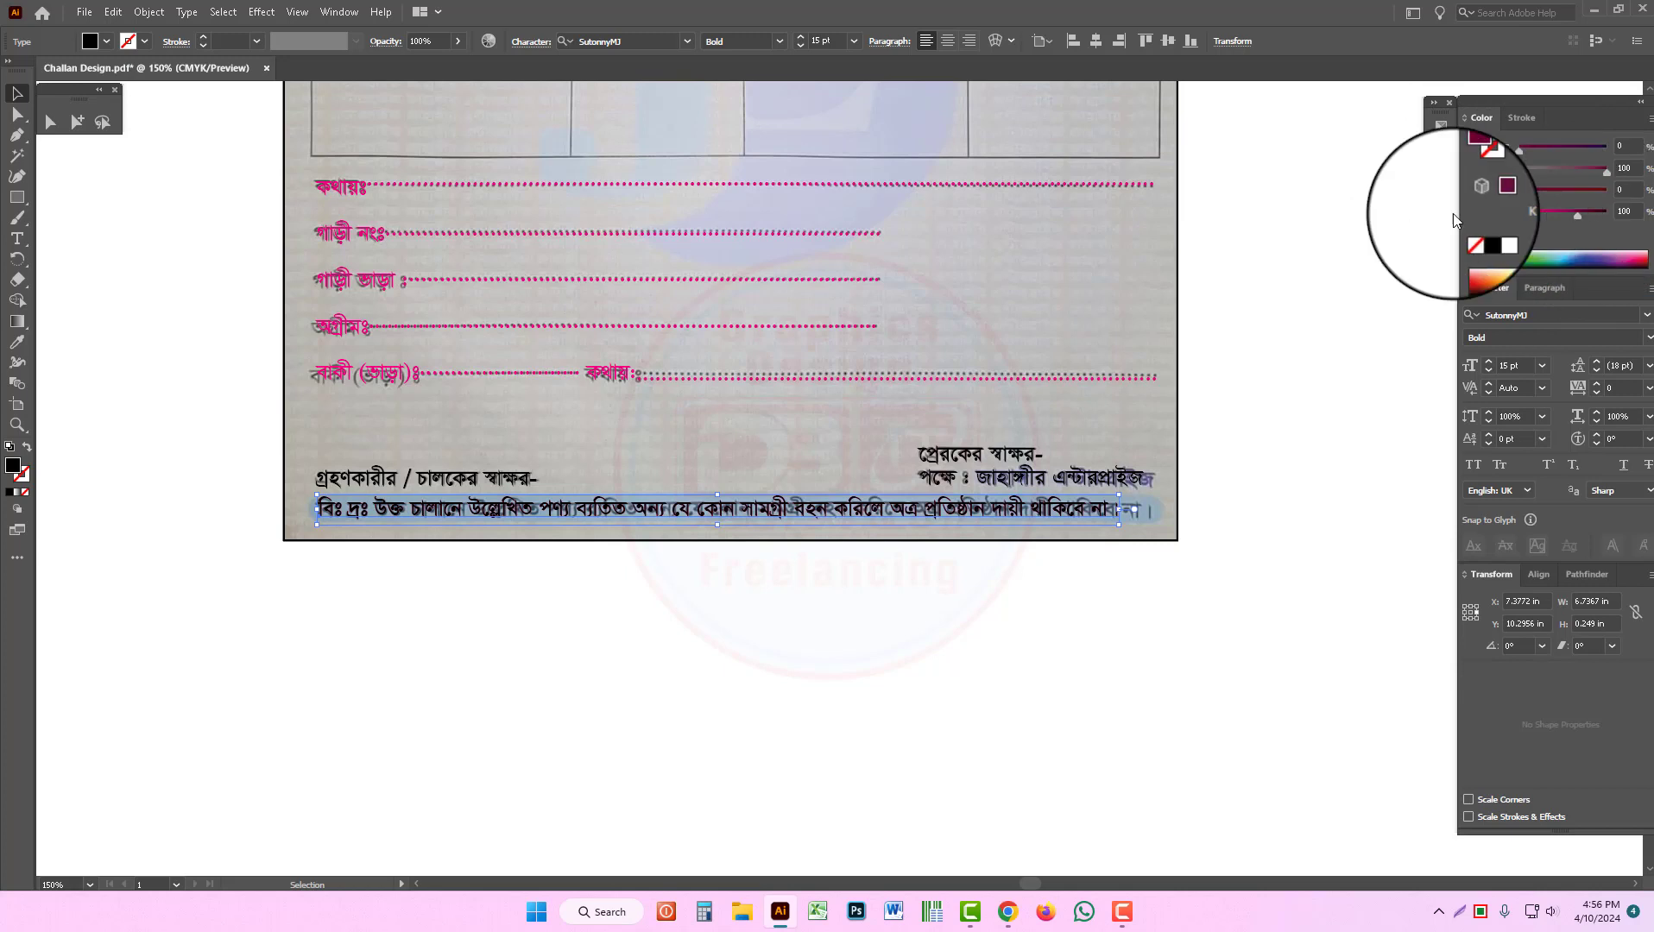
Step: Colour the note line at the foot of the form magenta, set it to 15.5 pt, and fit it over the scanned text
click(1492, 362)
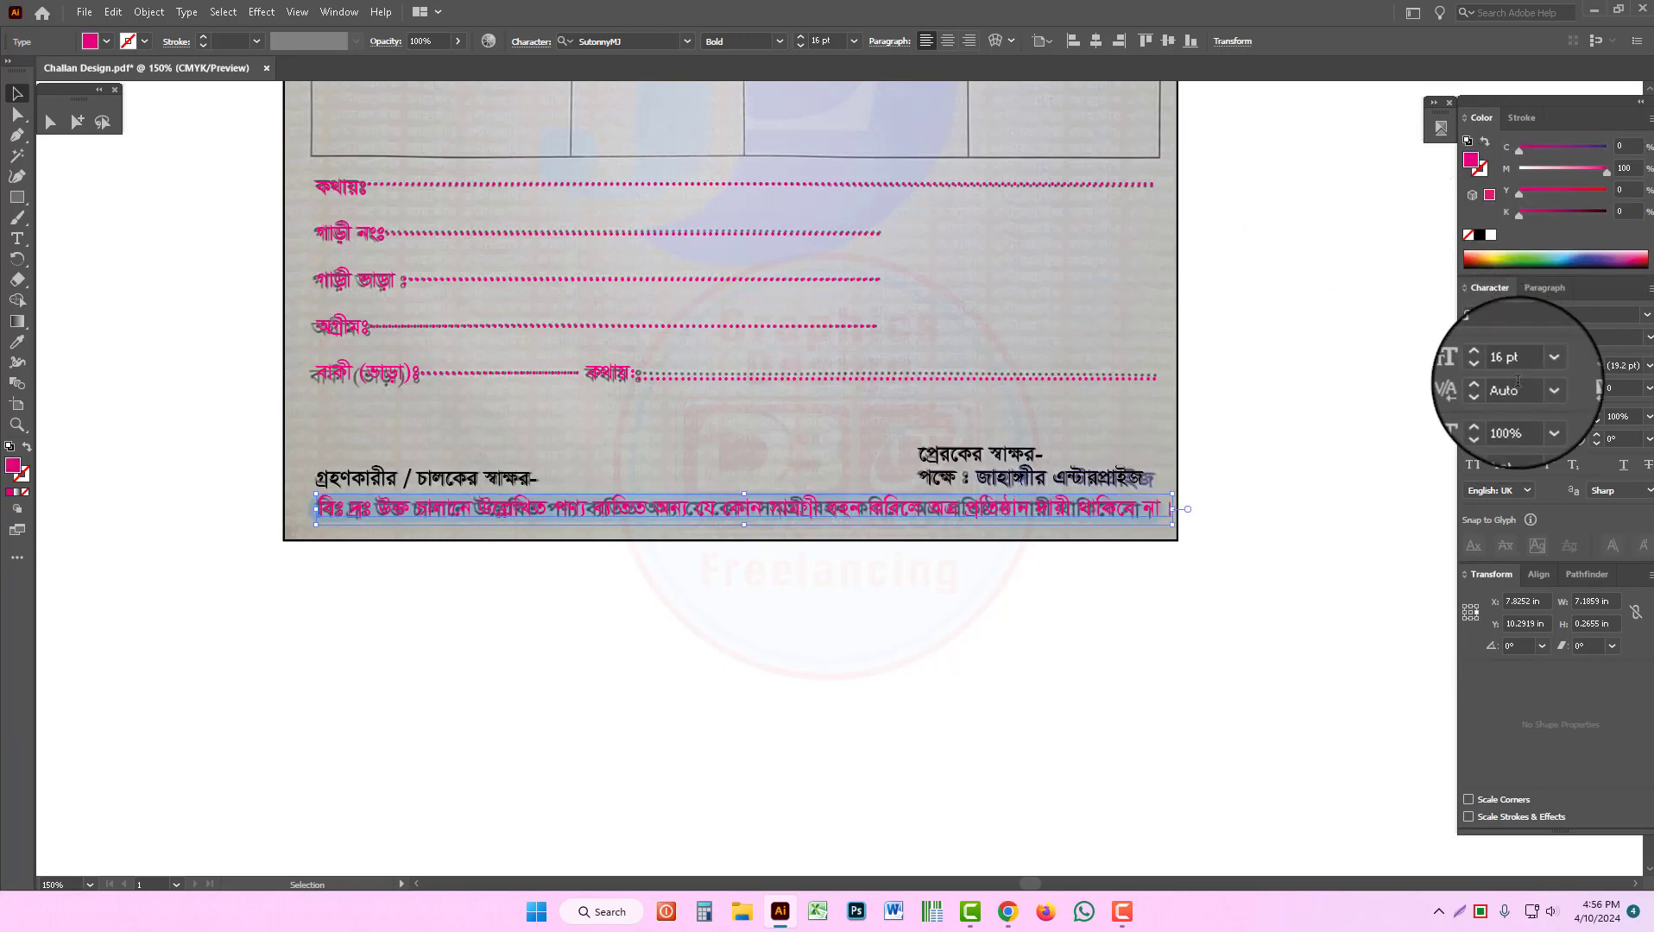
click(1522, 365)
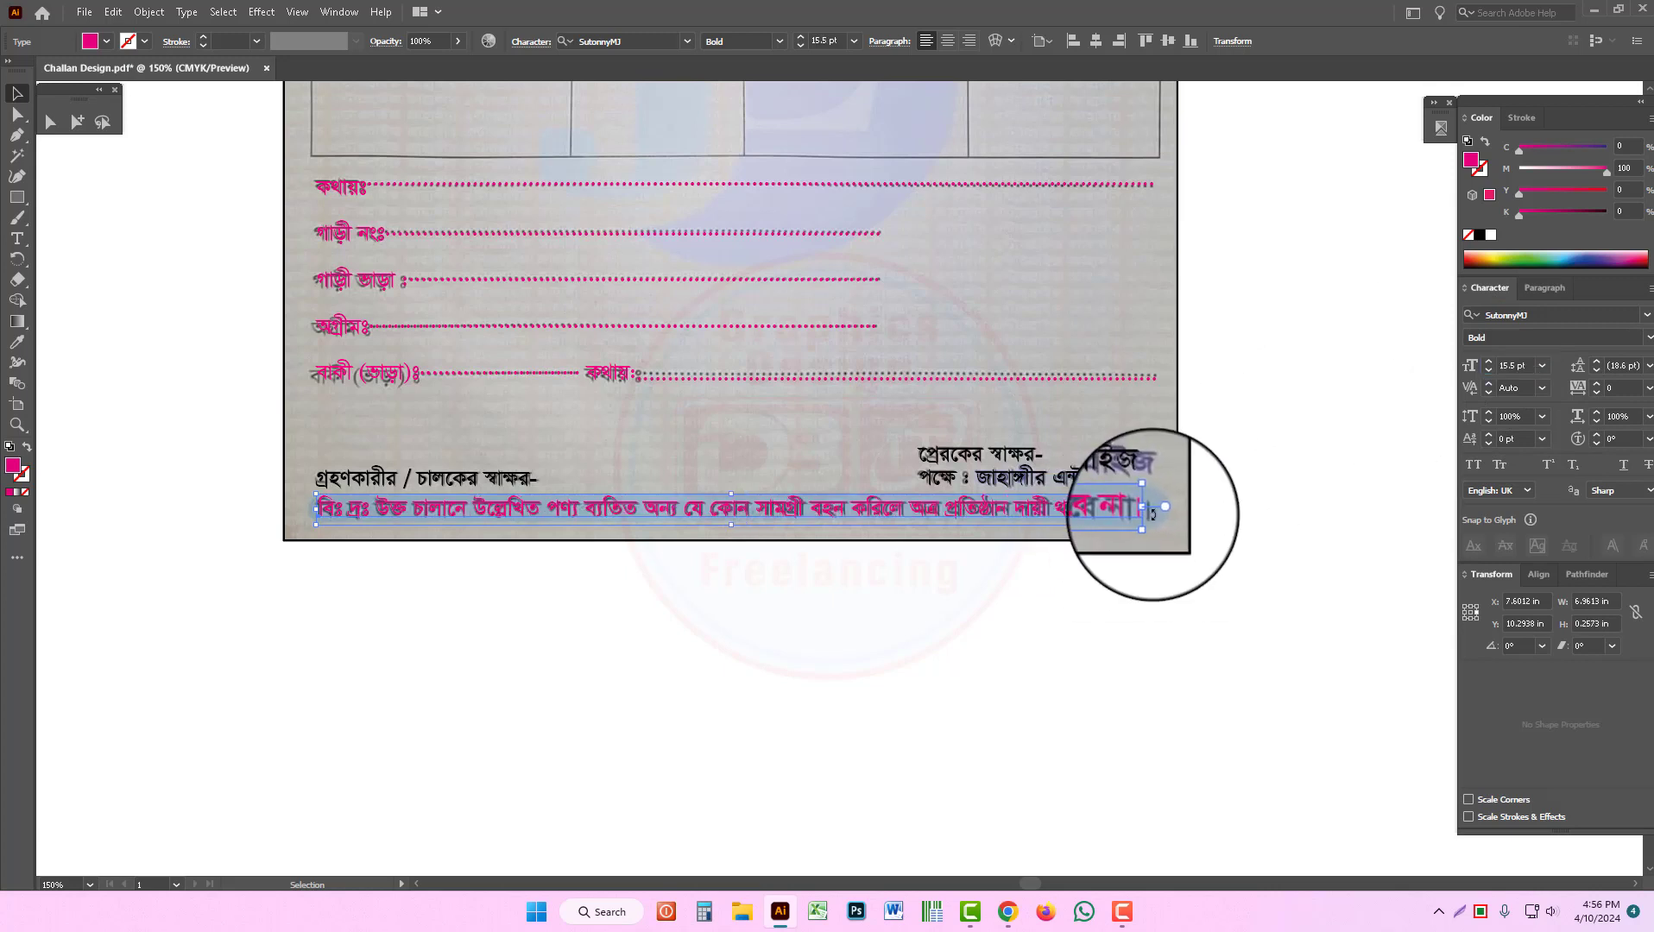
drag(1152, 515, 1155, 515)
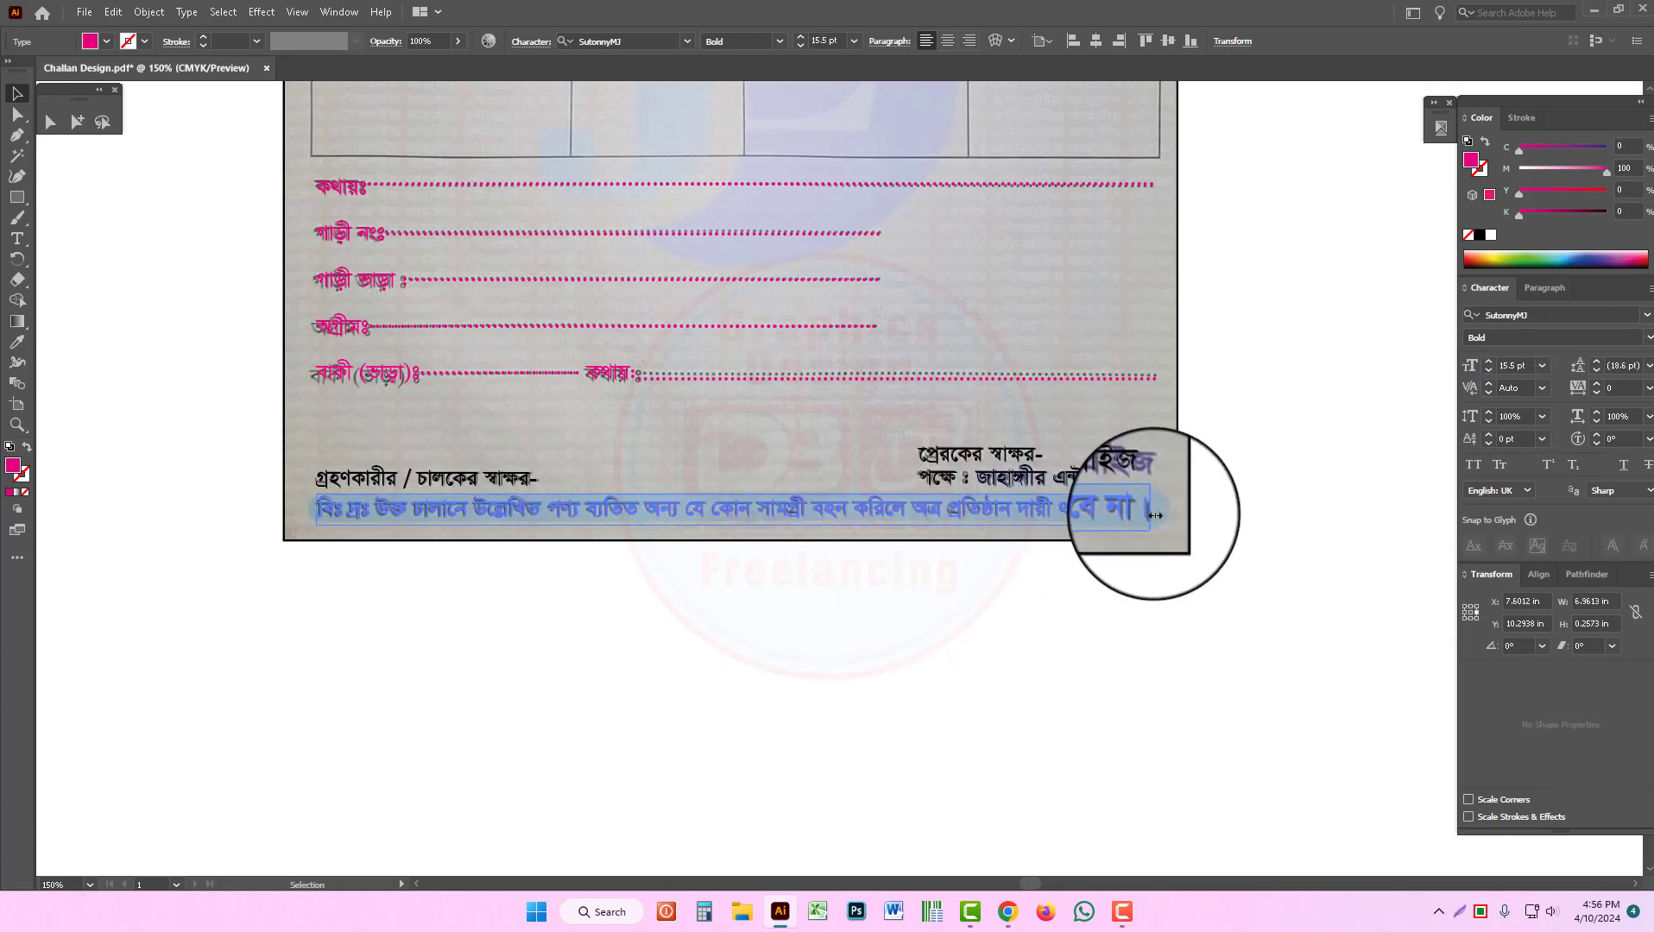
click(1227, 515)
Step: Draw a magenta rectangle about 0.76 in wide and 0.21 in high over the "চালান" heading
key(ctrl+minus)
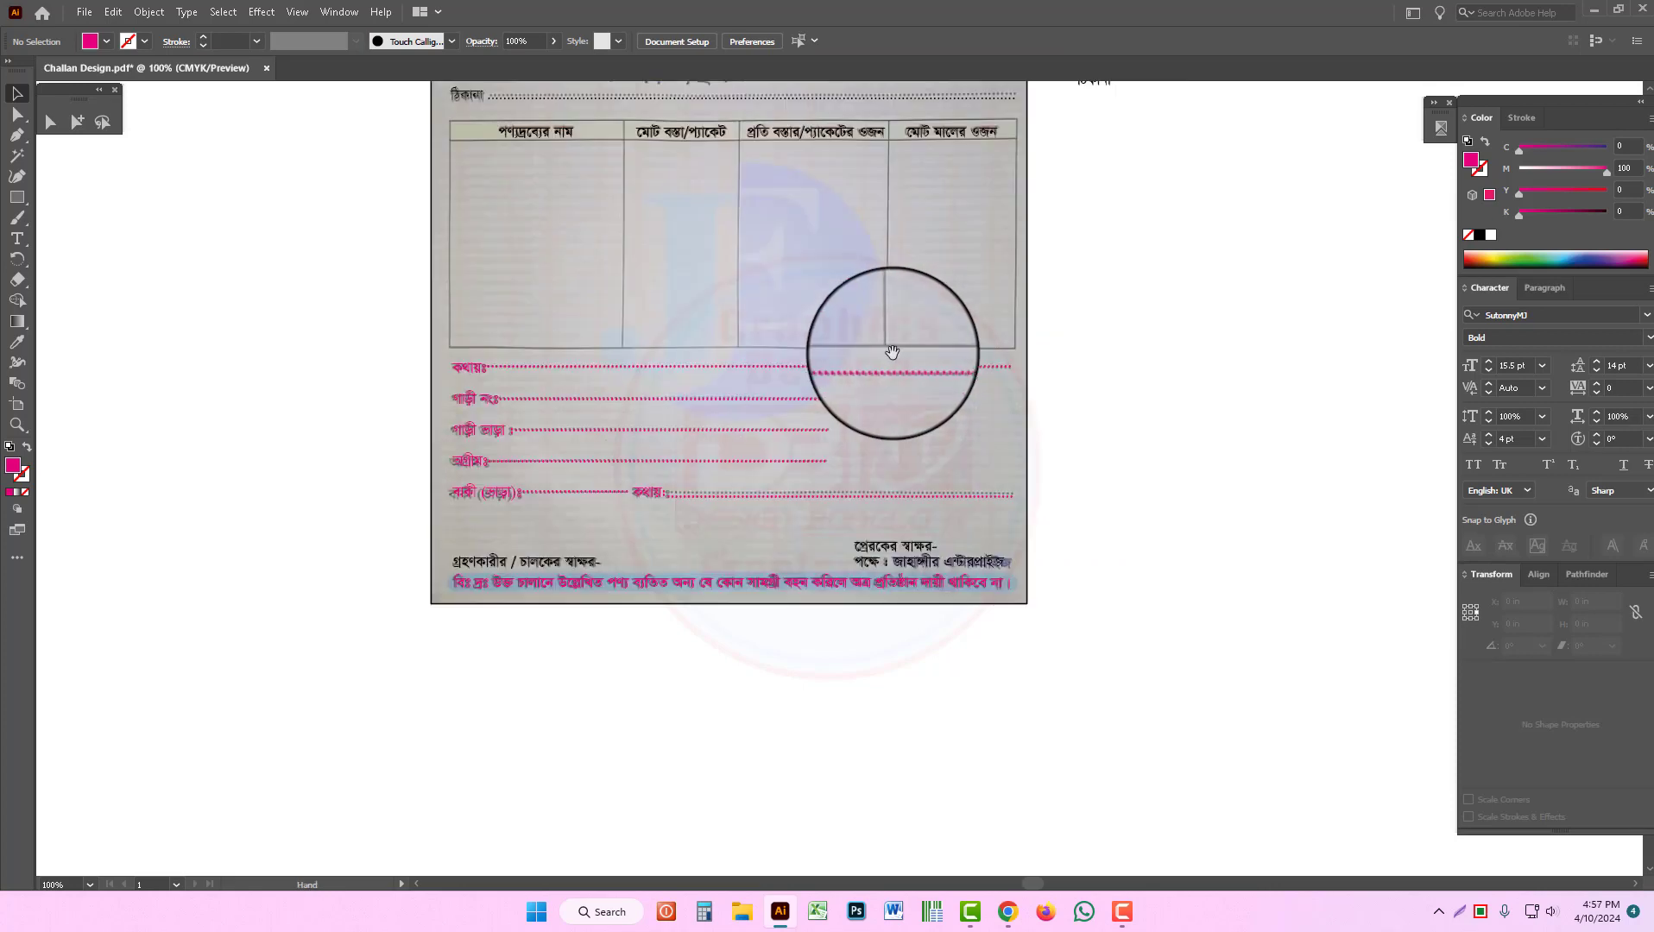
drag(894, 354, 920, 495)
scroll(868, 415, up, 3)
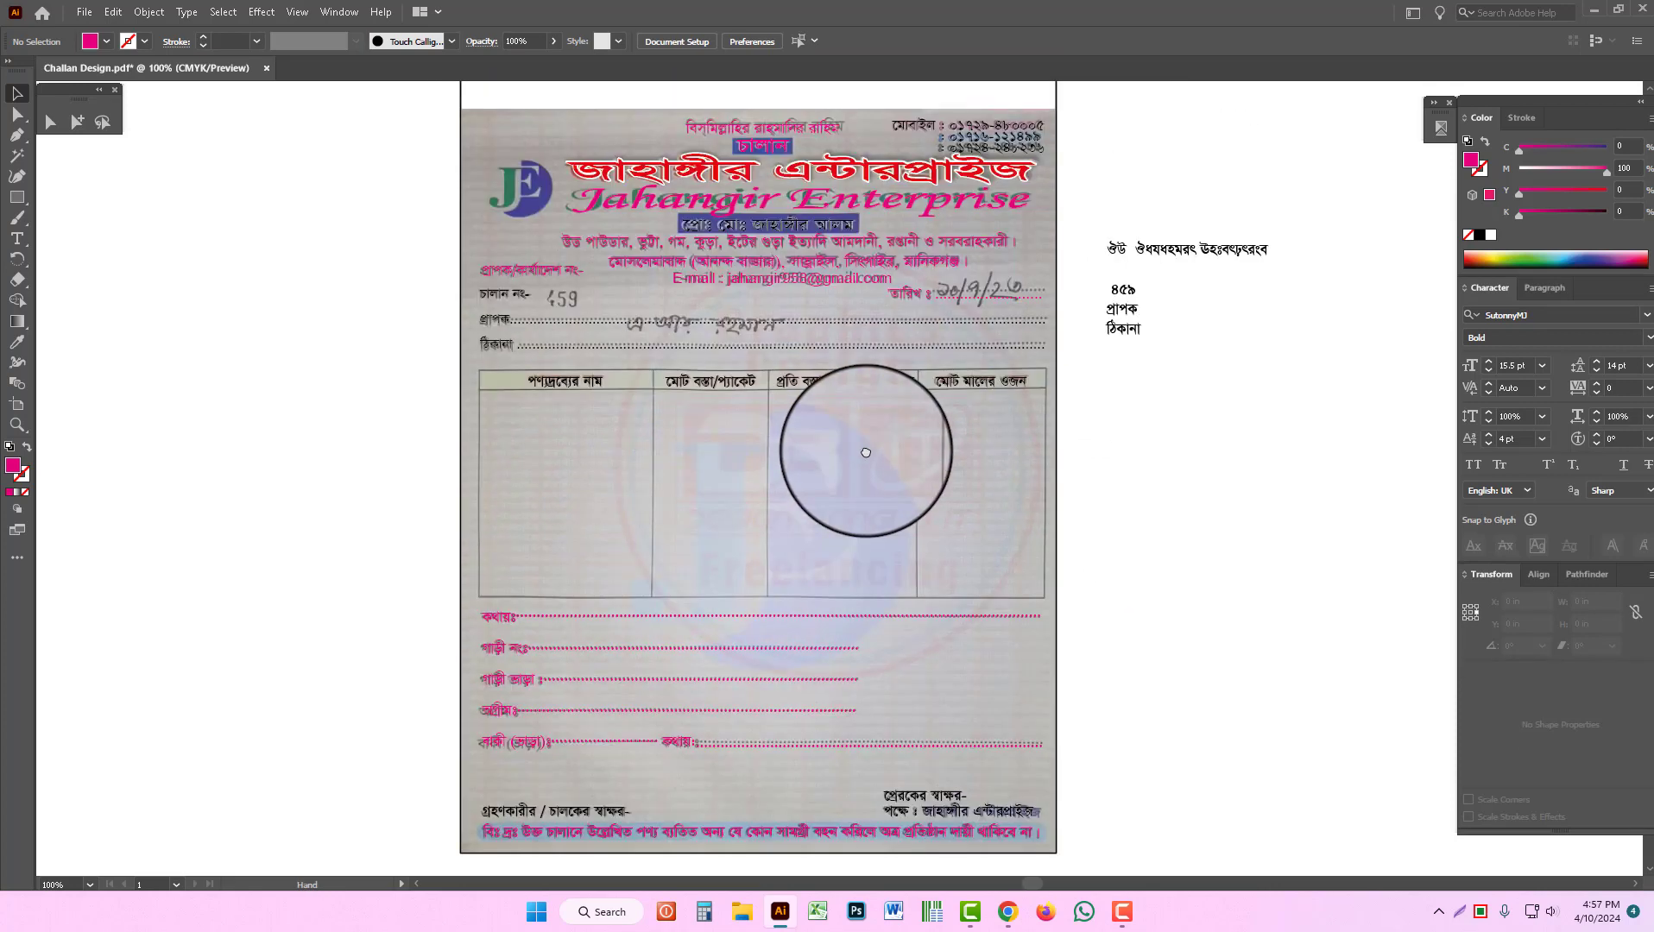
ctrl+click(803, 269)
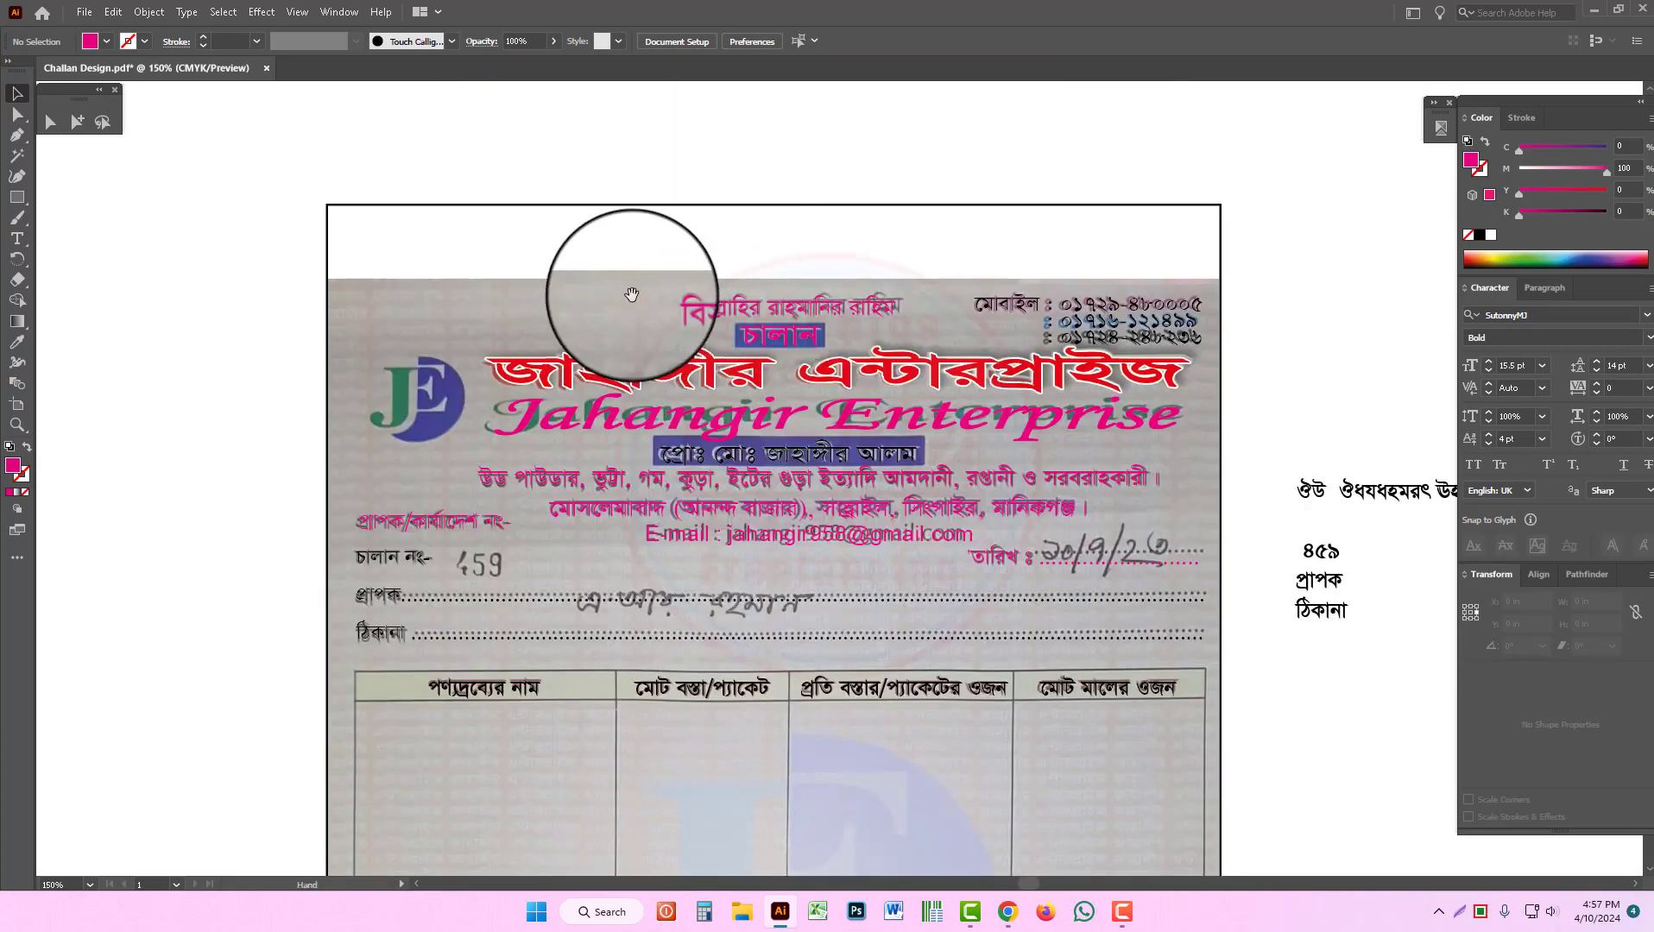
key(ctrl+plus)
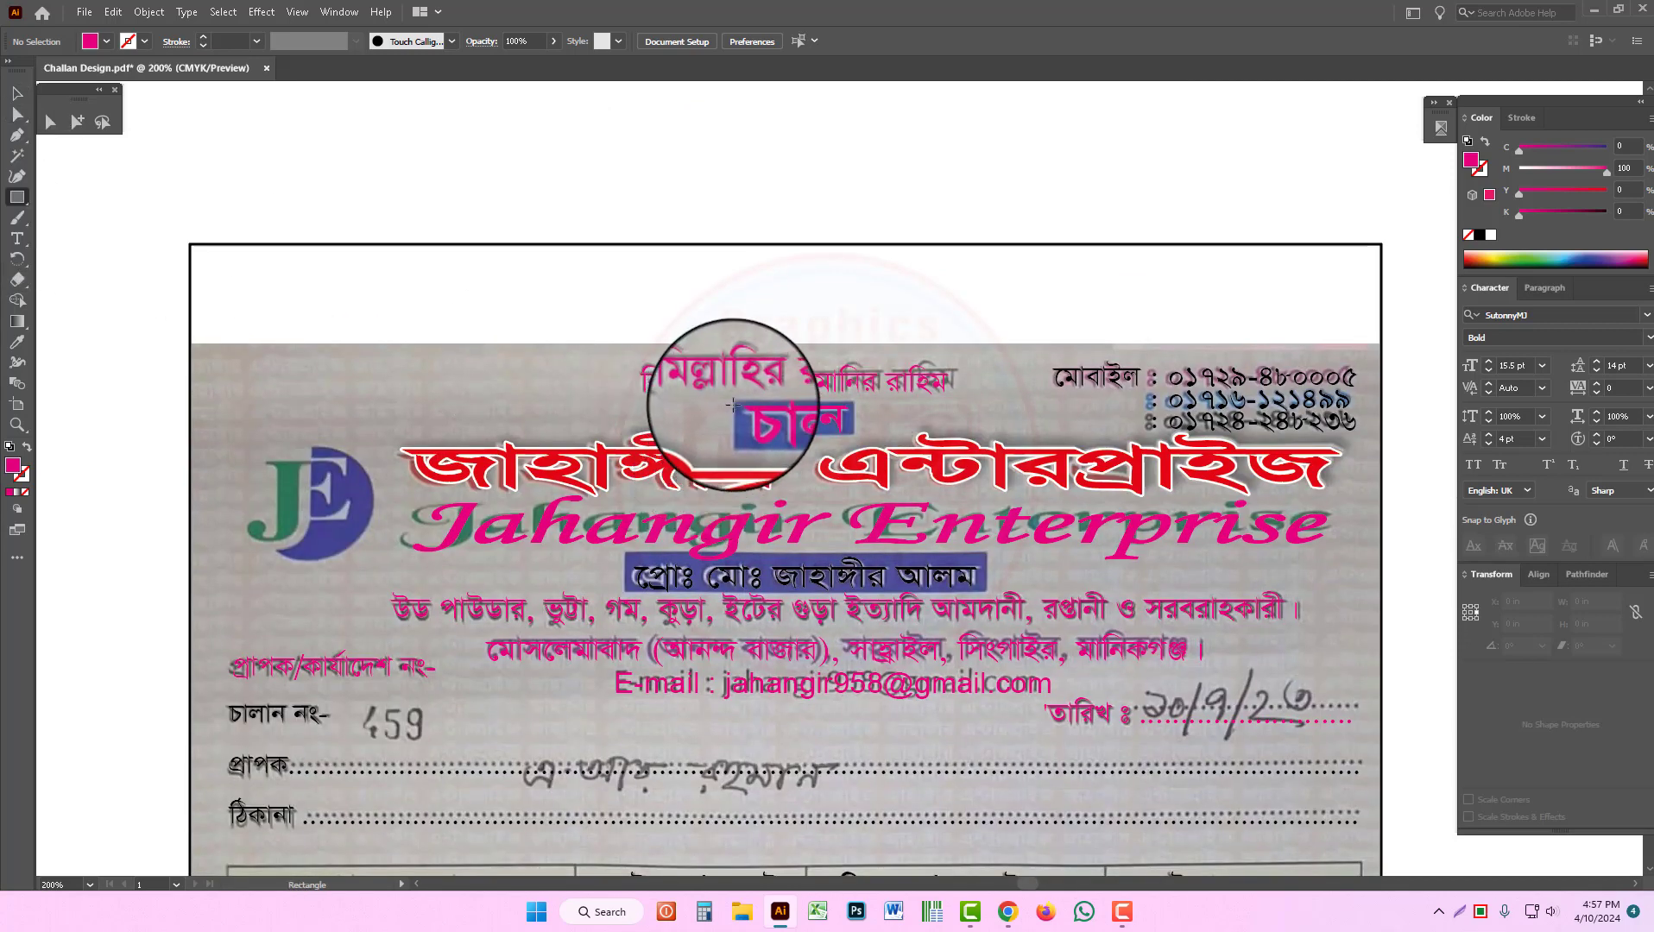
drag(734, 386, 855, 434)
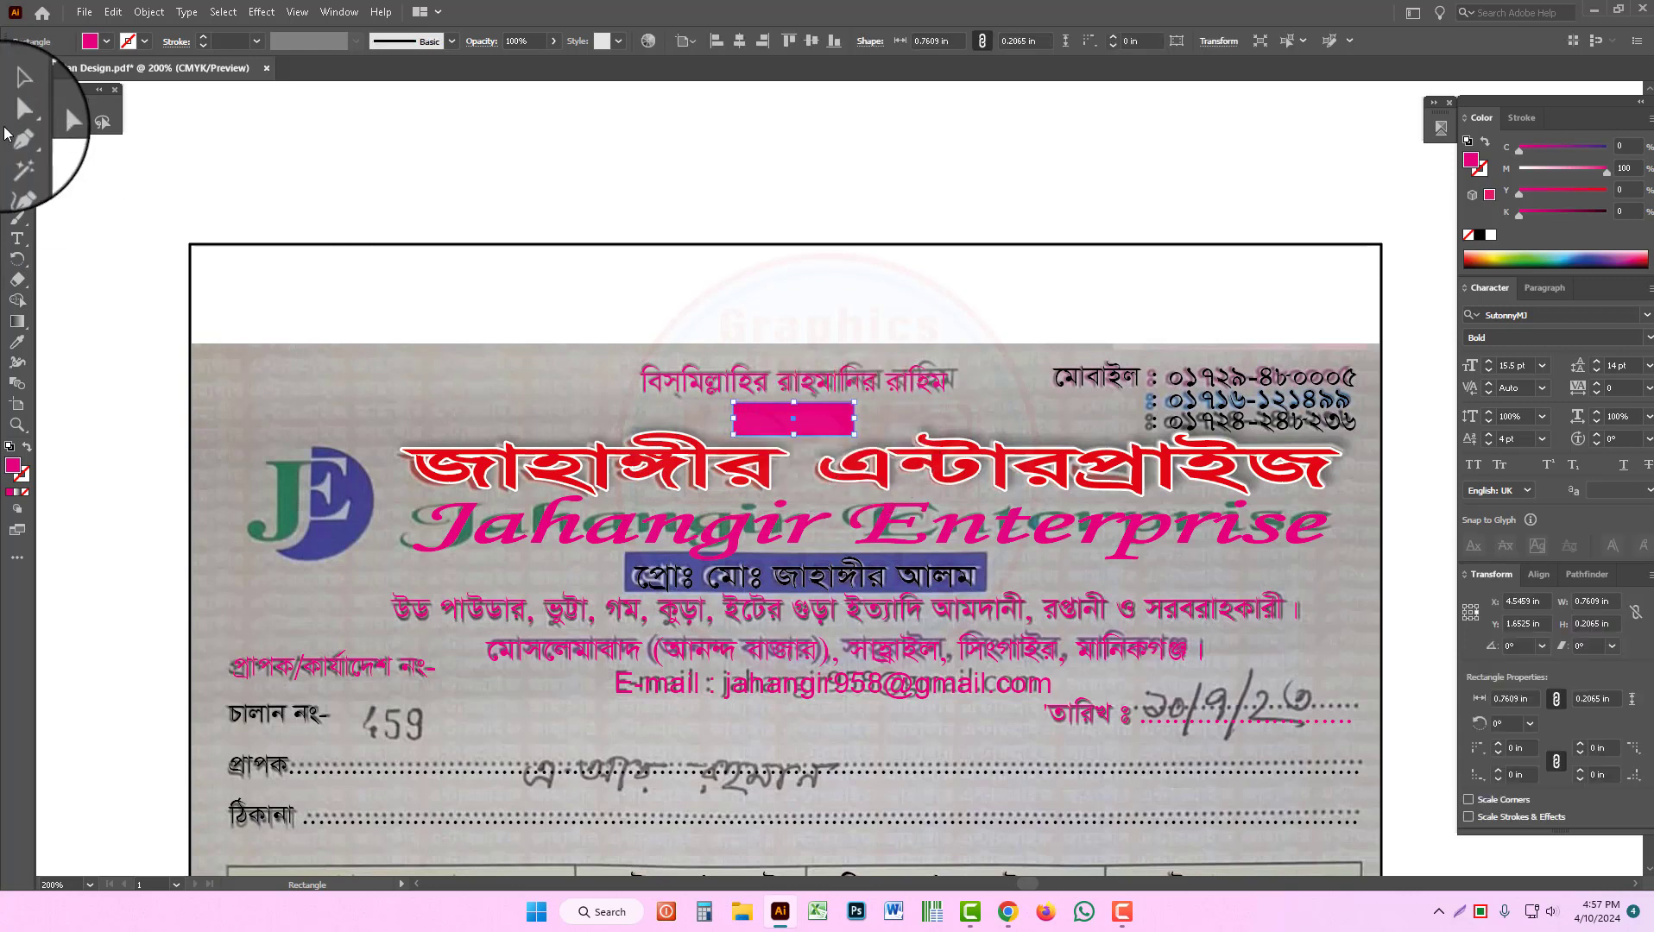
click(13, 93)
Step: Place the magenta rectangle directly behind the "চালান" heading and fill the heading text with white
key(ctrl+shift+[)
click(513, 303)
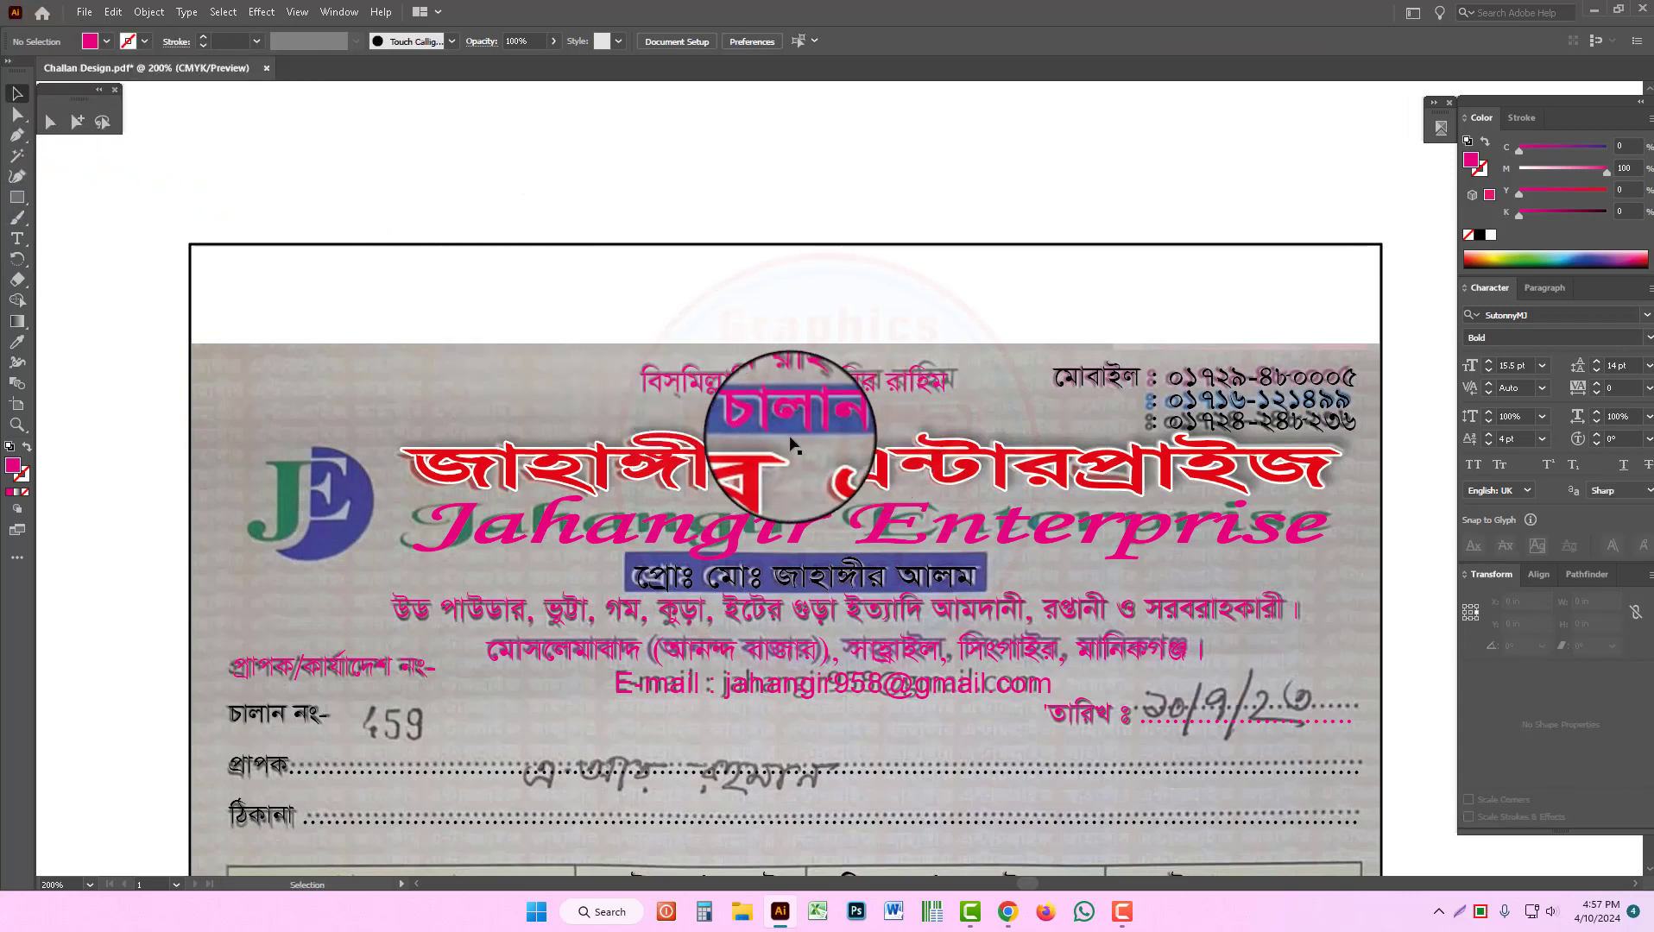
click(802, 423)
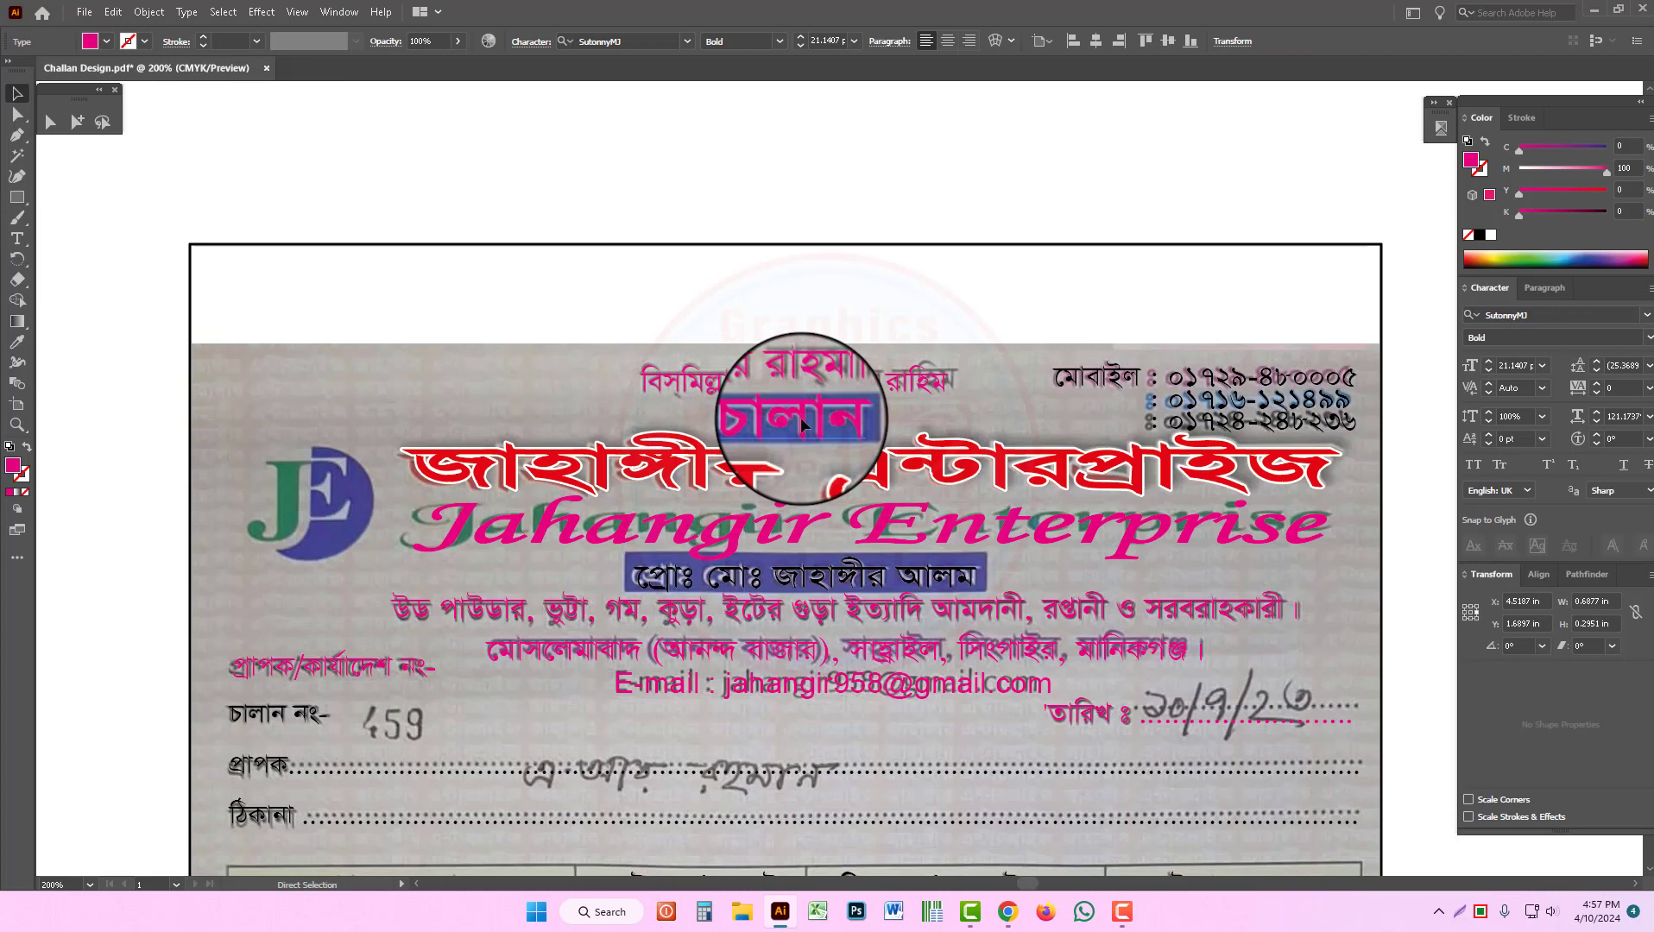
key(Escape)
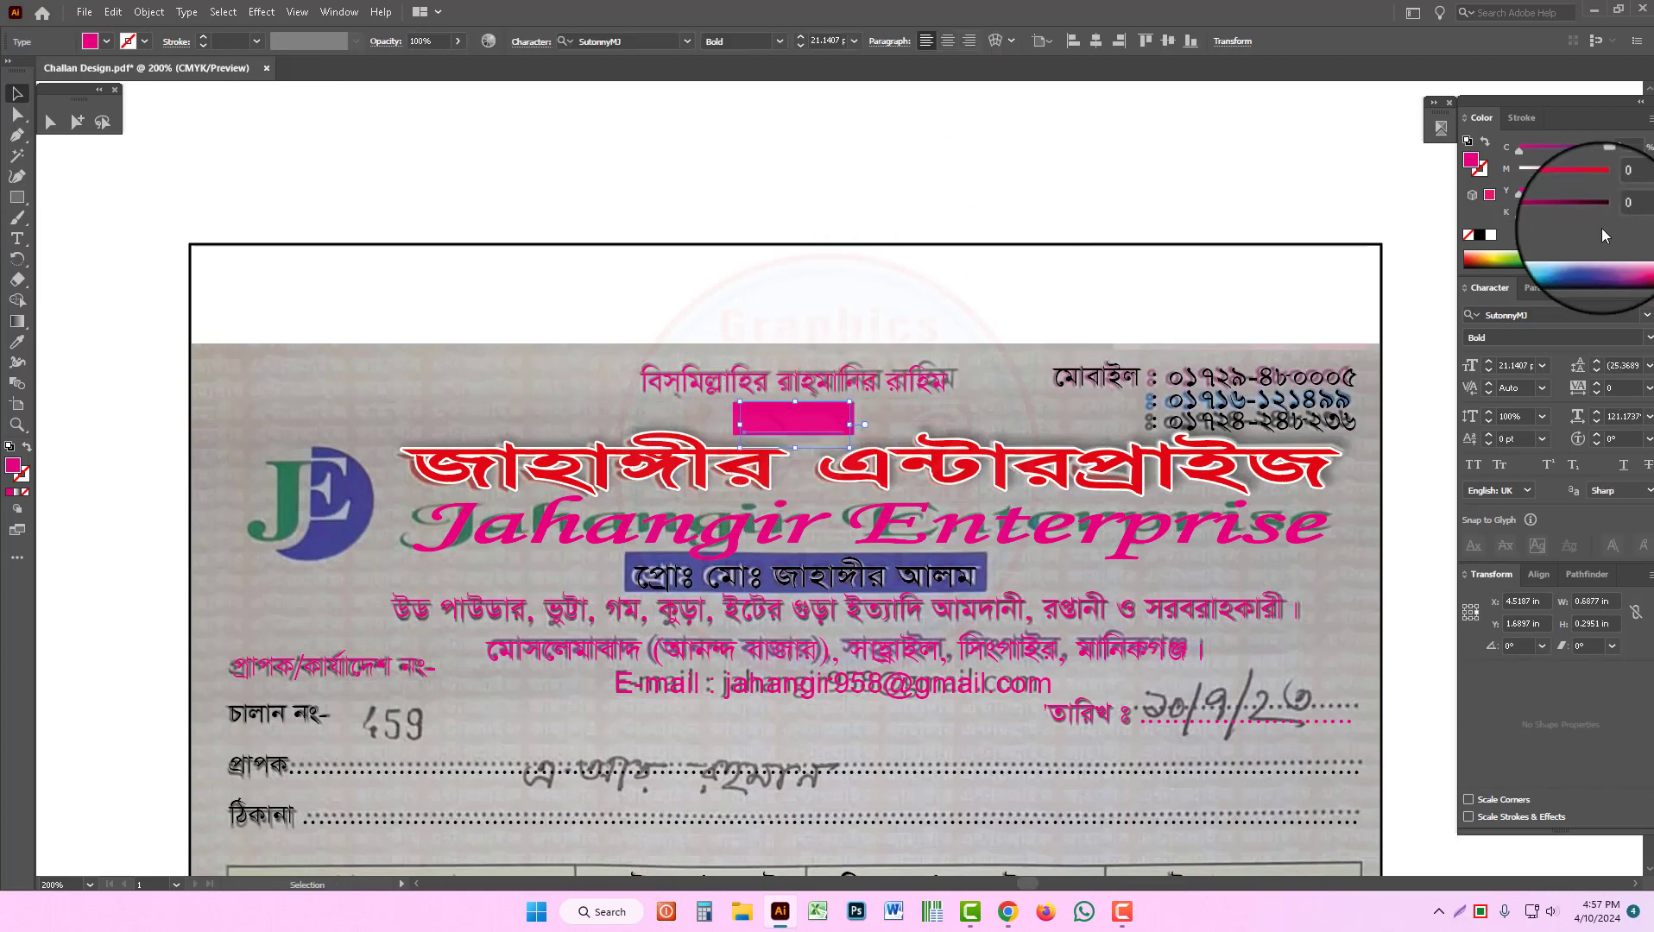
click(1484, 239)
click(1049, 235)
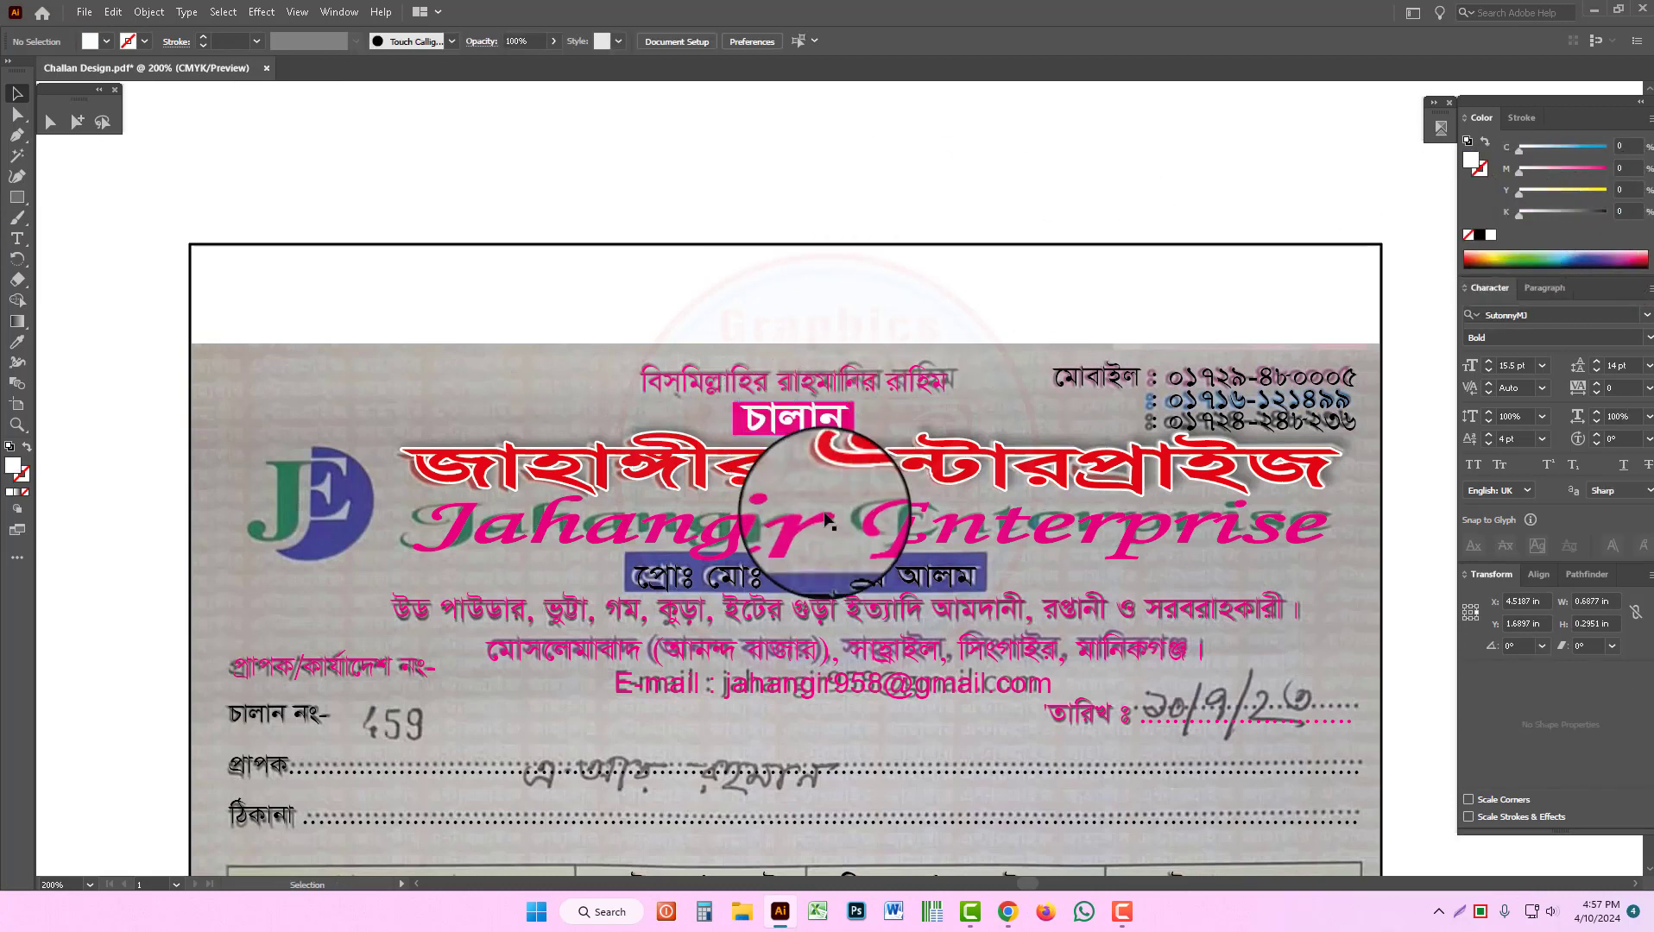
Step: Back the proprietor line with a magenta rectangle about 2.29 in by 0.26 in and fill its text with white
drag(892, 441, 1027, 438)
key(ctrl+x)
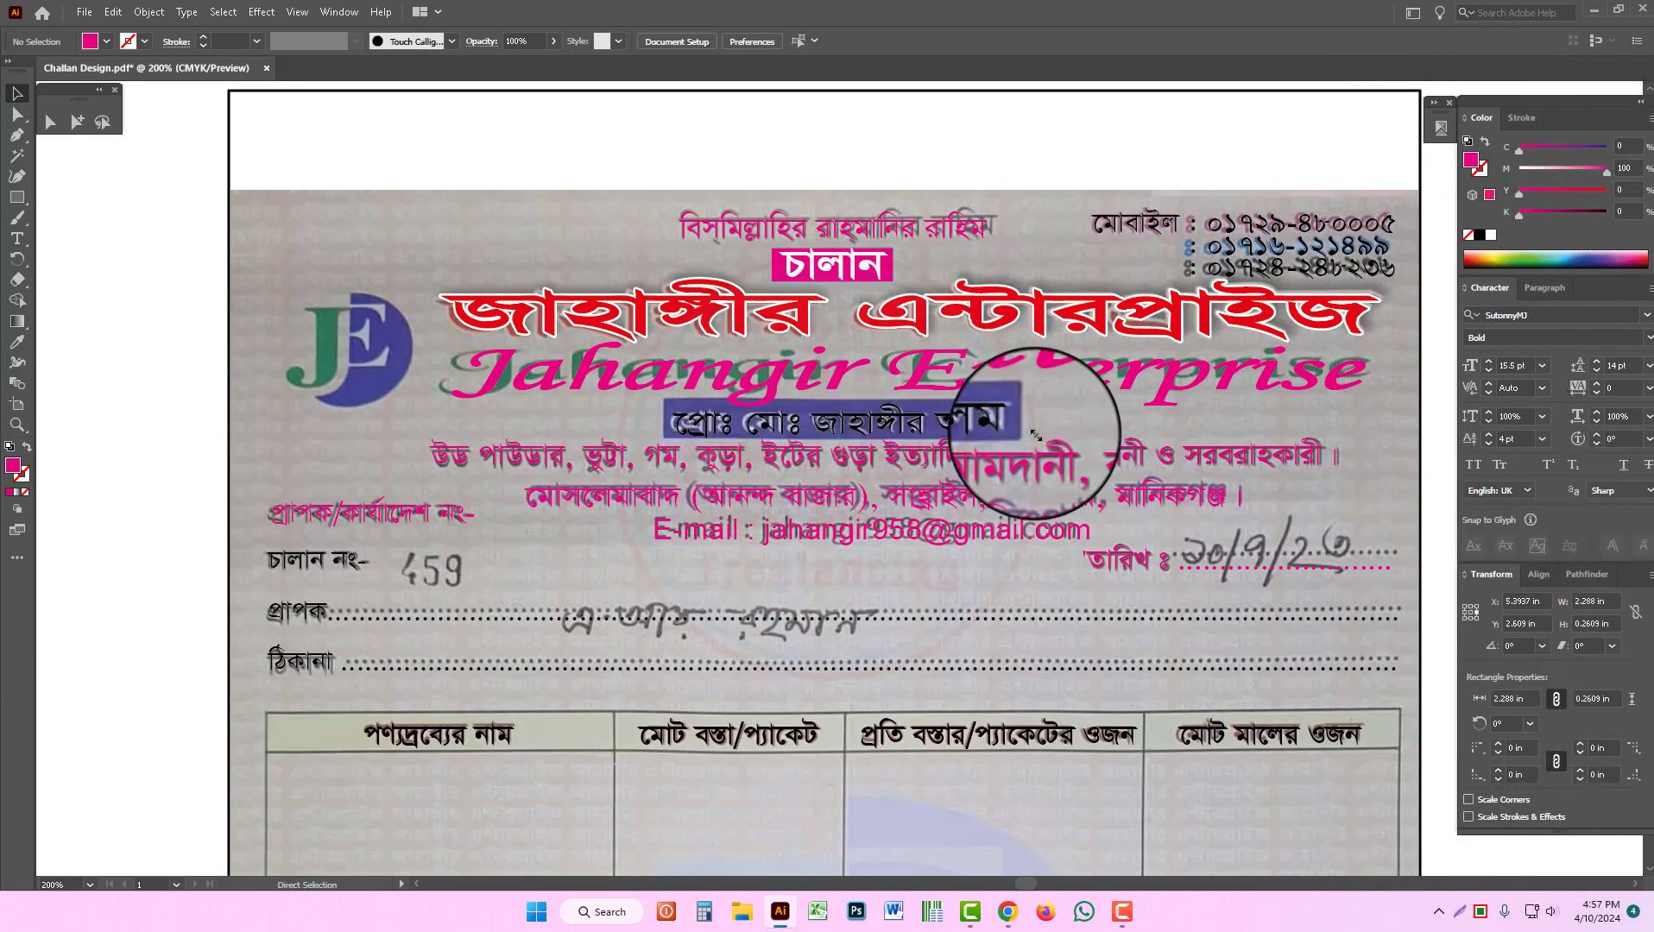
click(941, 419)
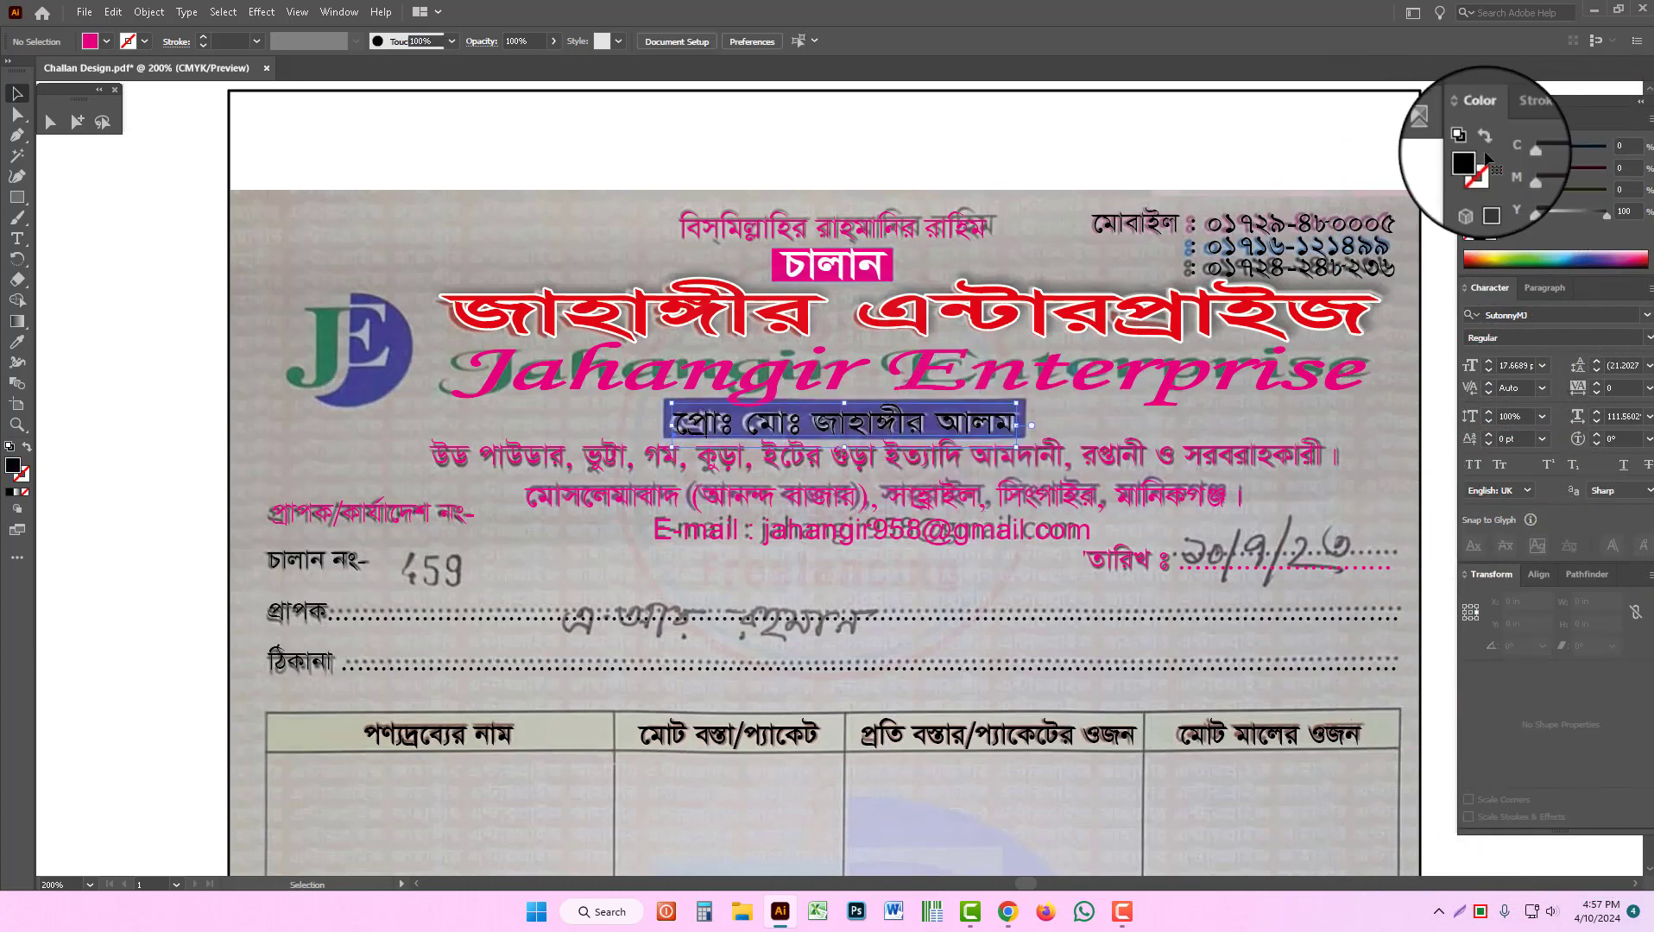
click(1491, 237)
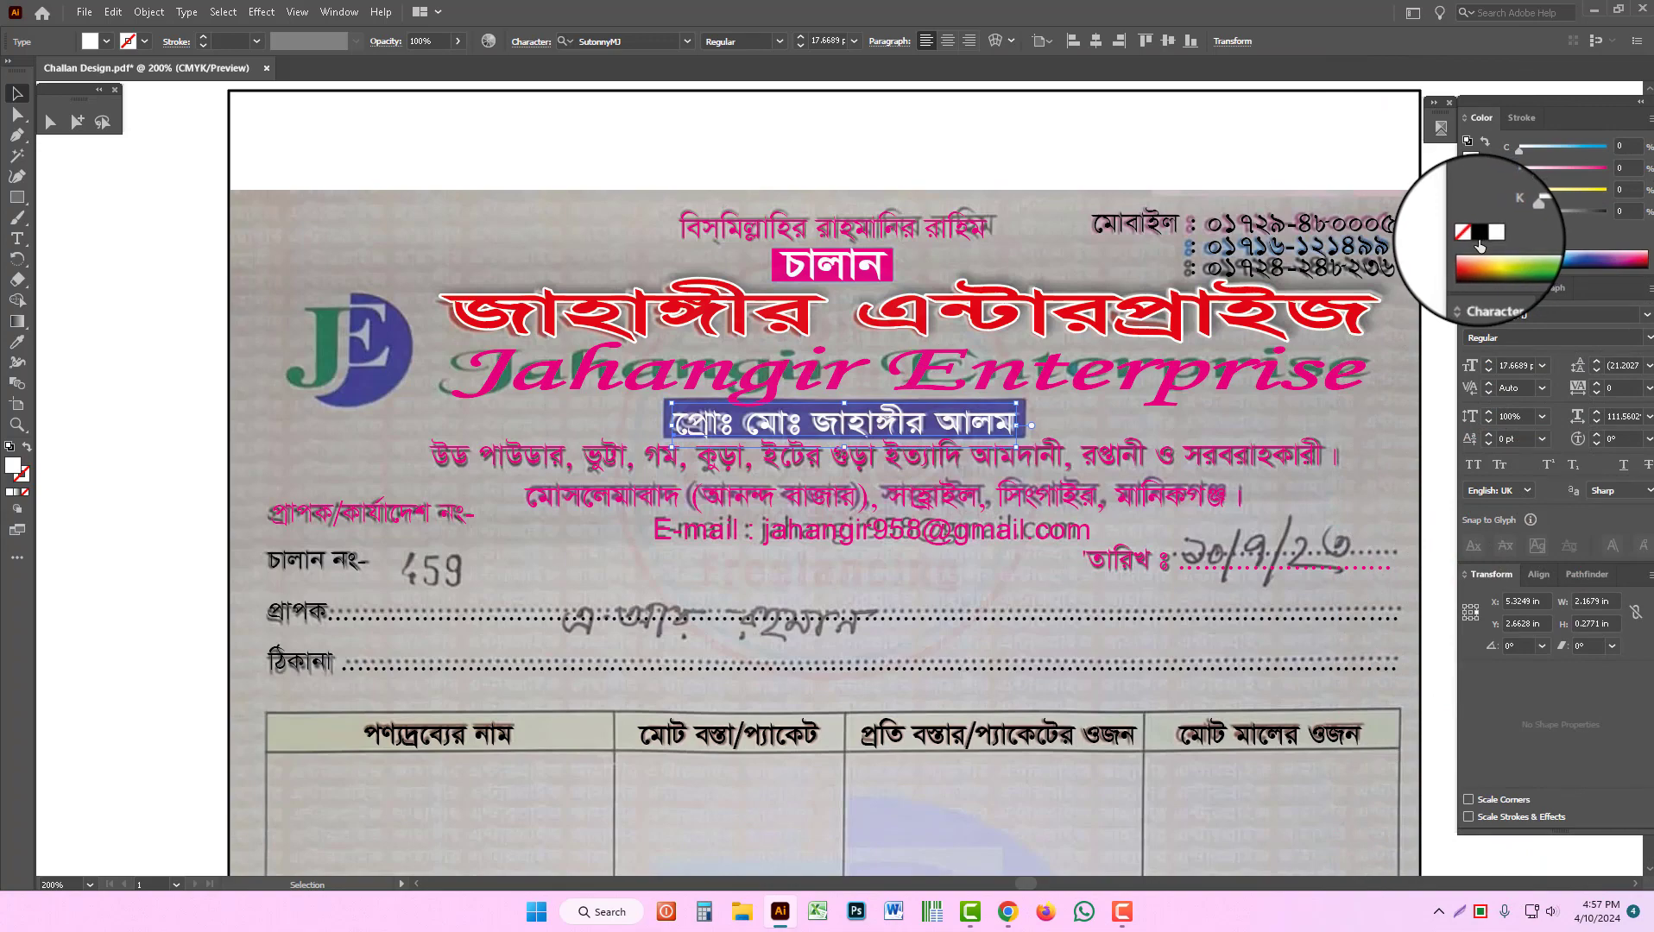
key(ctrl+b)
click(1126, 151)
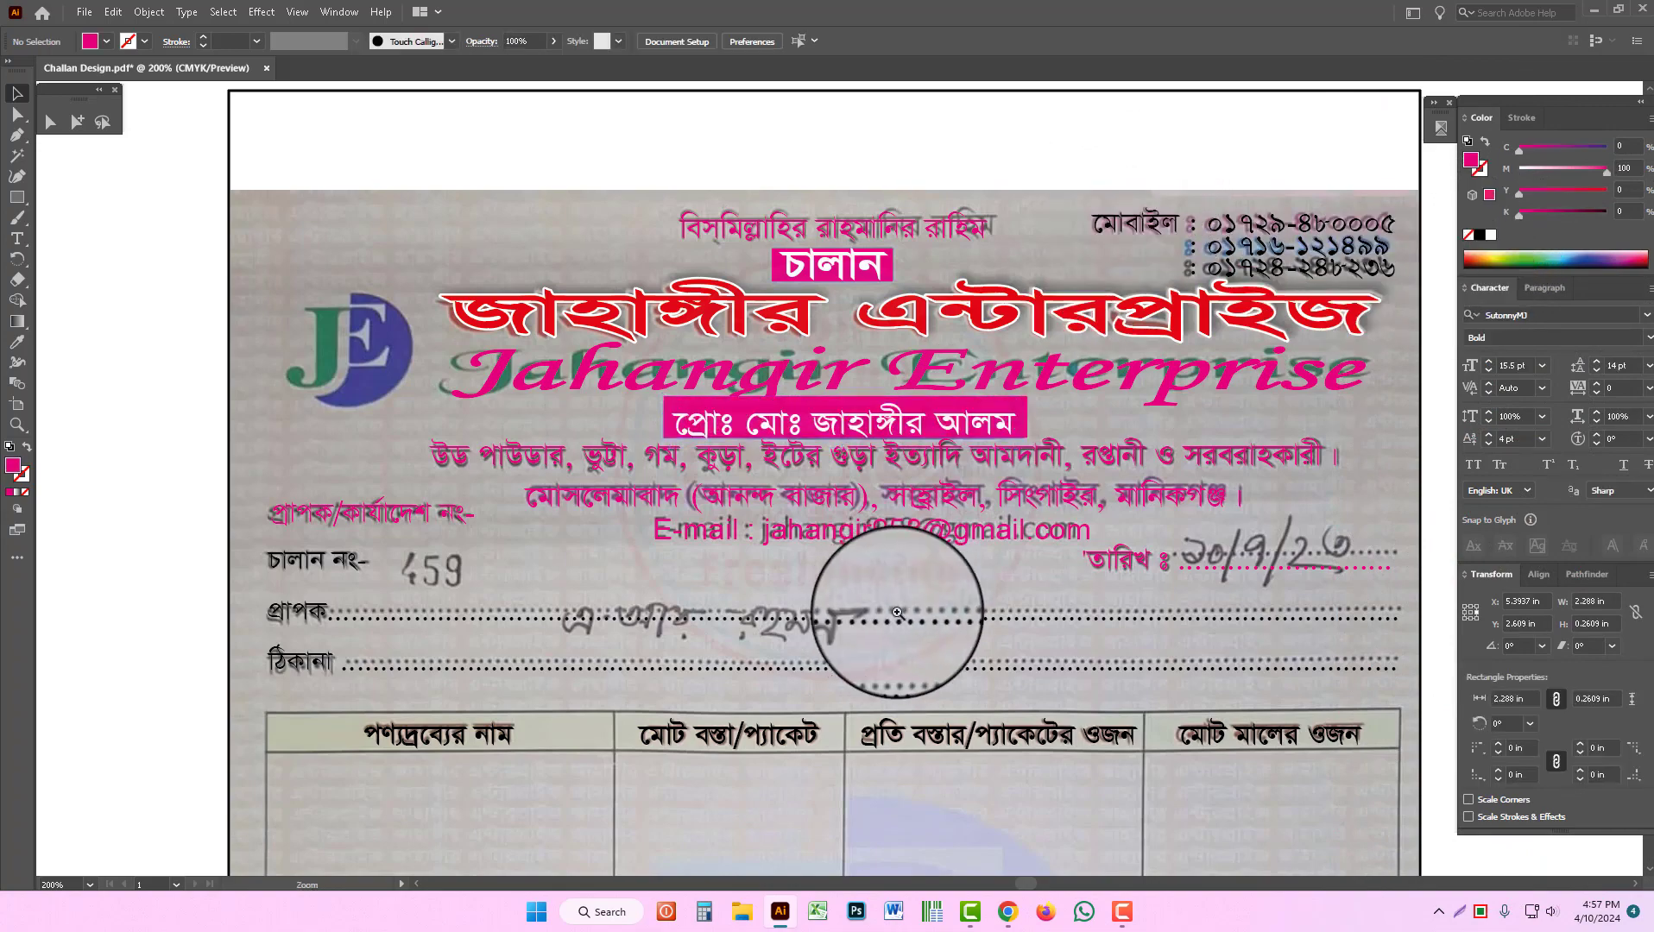
Step: Draw a magenta rectangle about 7.14 in wide and 0.24 in high covering the table's header row
drag(930, 541, 940, 437)
scroll(888, 485, down, 1)
drag(869, 516, 945, 383)
scroll(924, 503, down, 5)
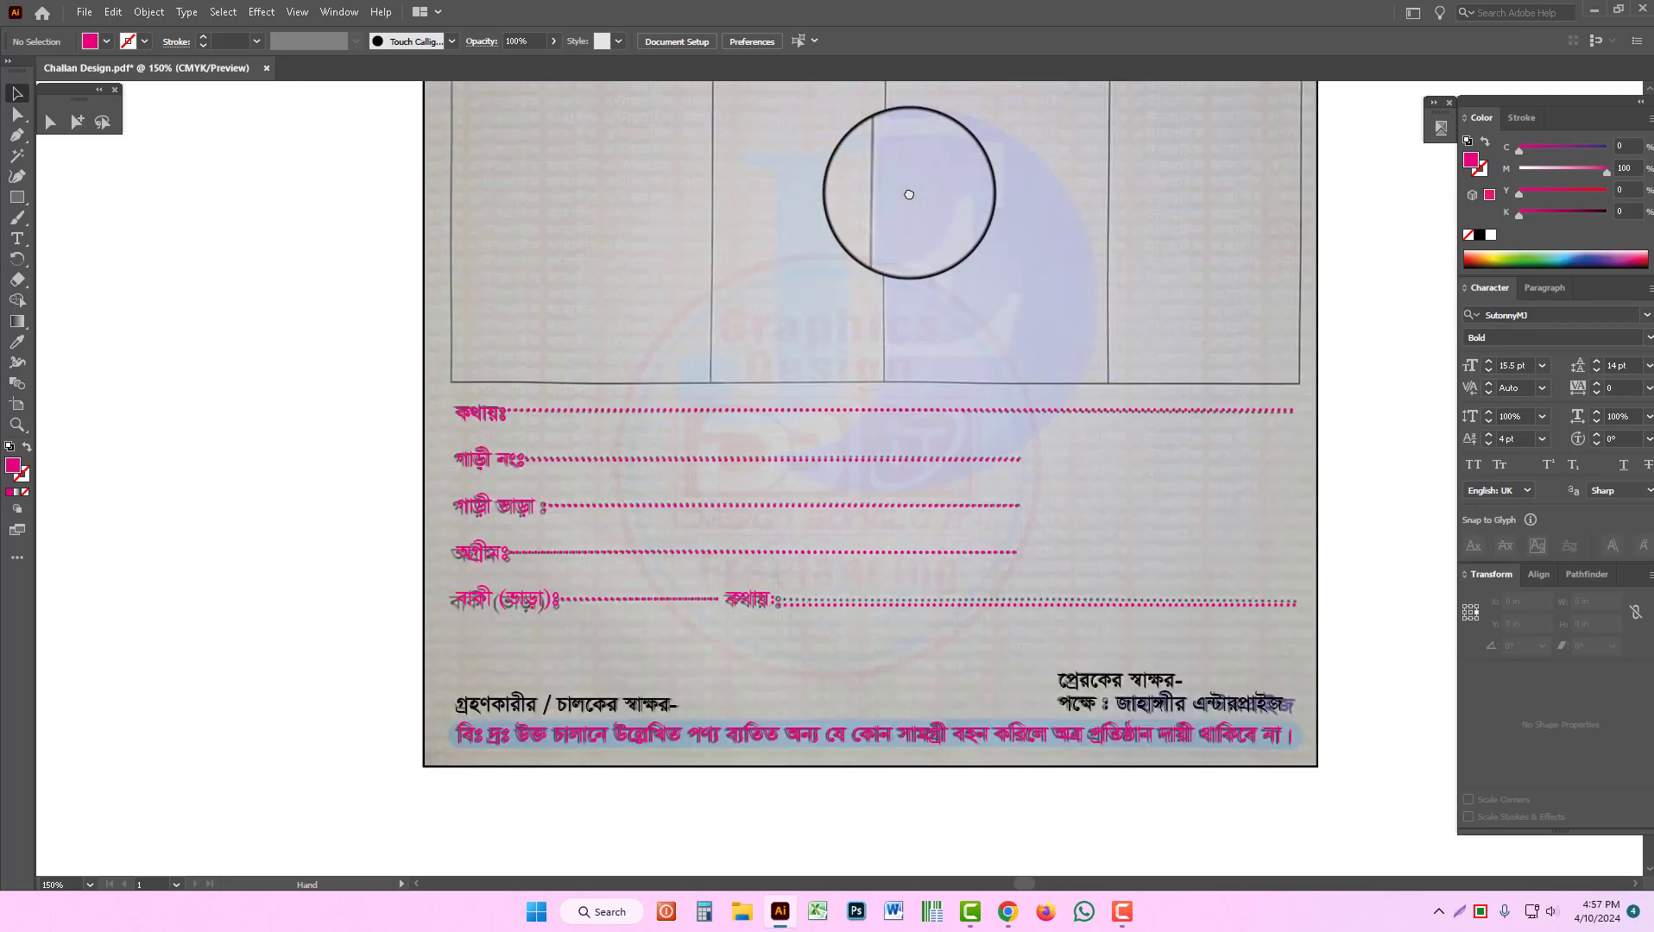
scroll(916, 399, up, 5)
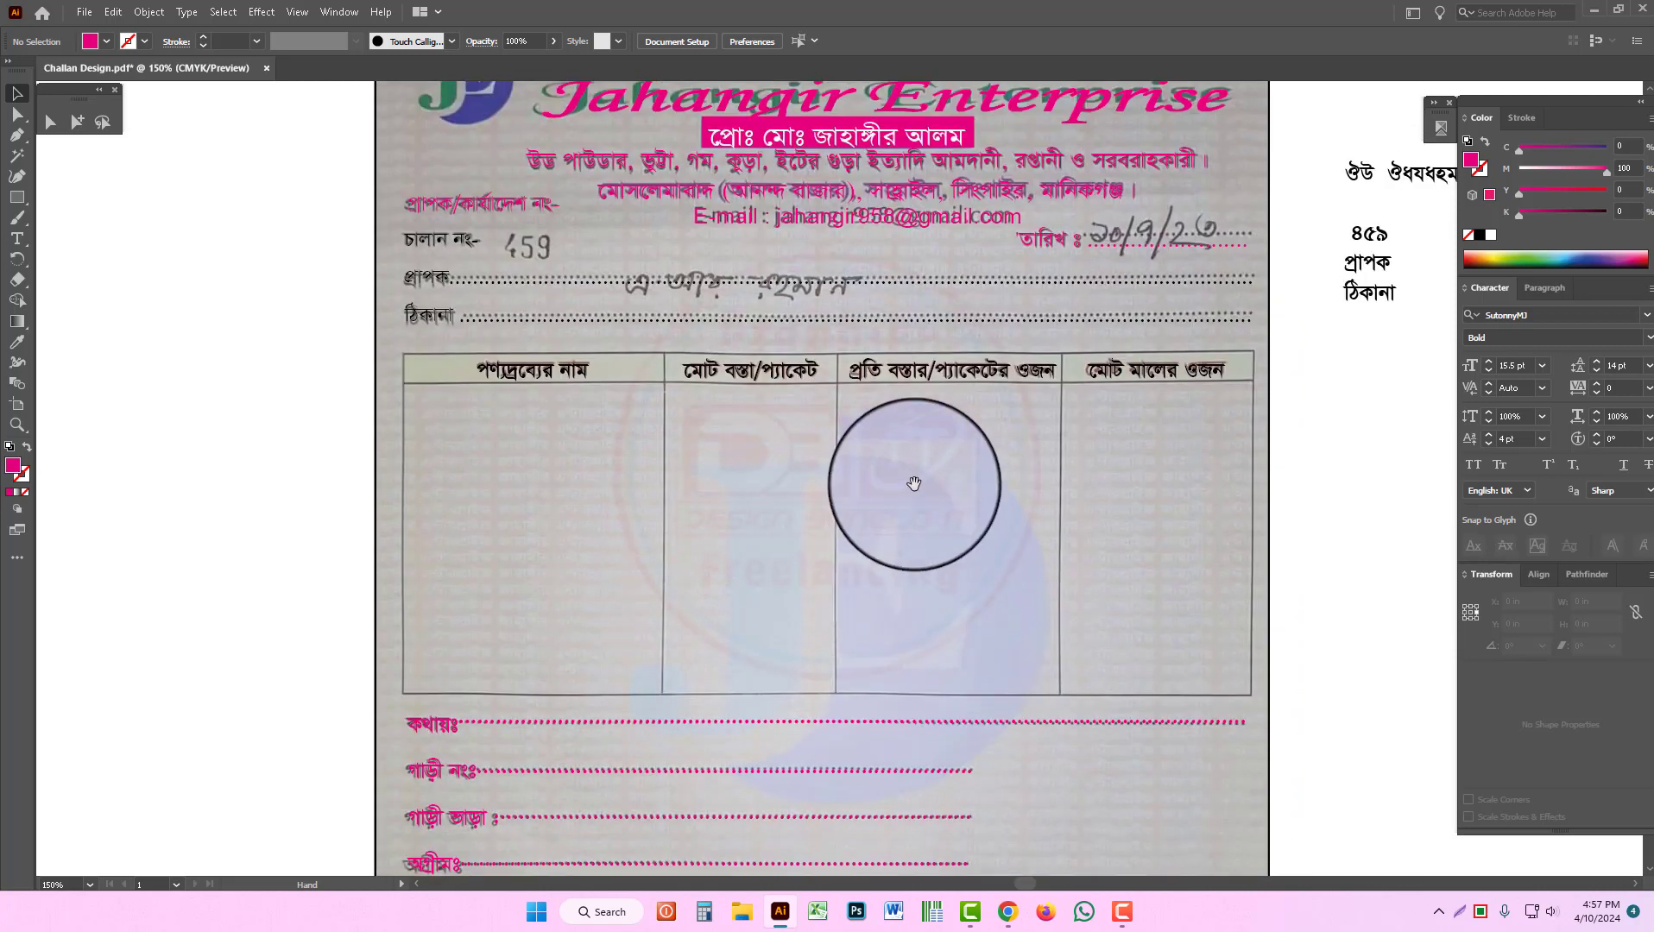
scroll(911, 539, up, 1)
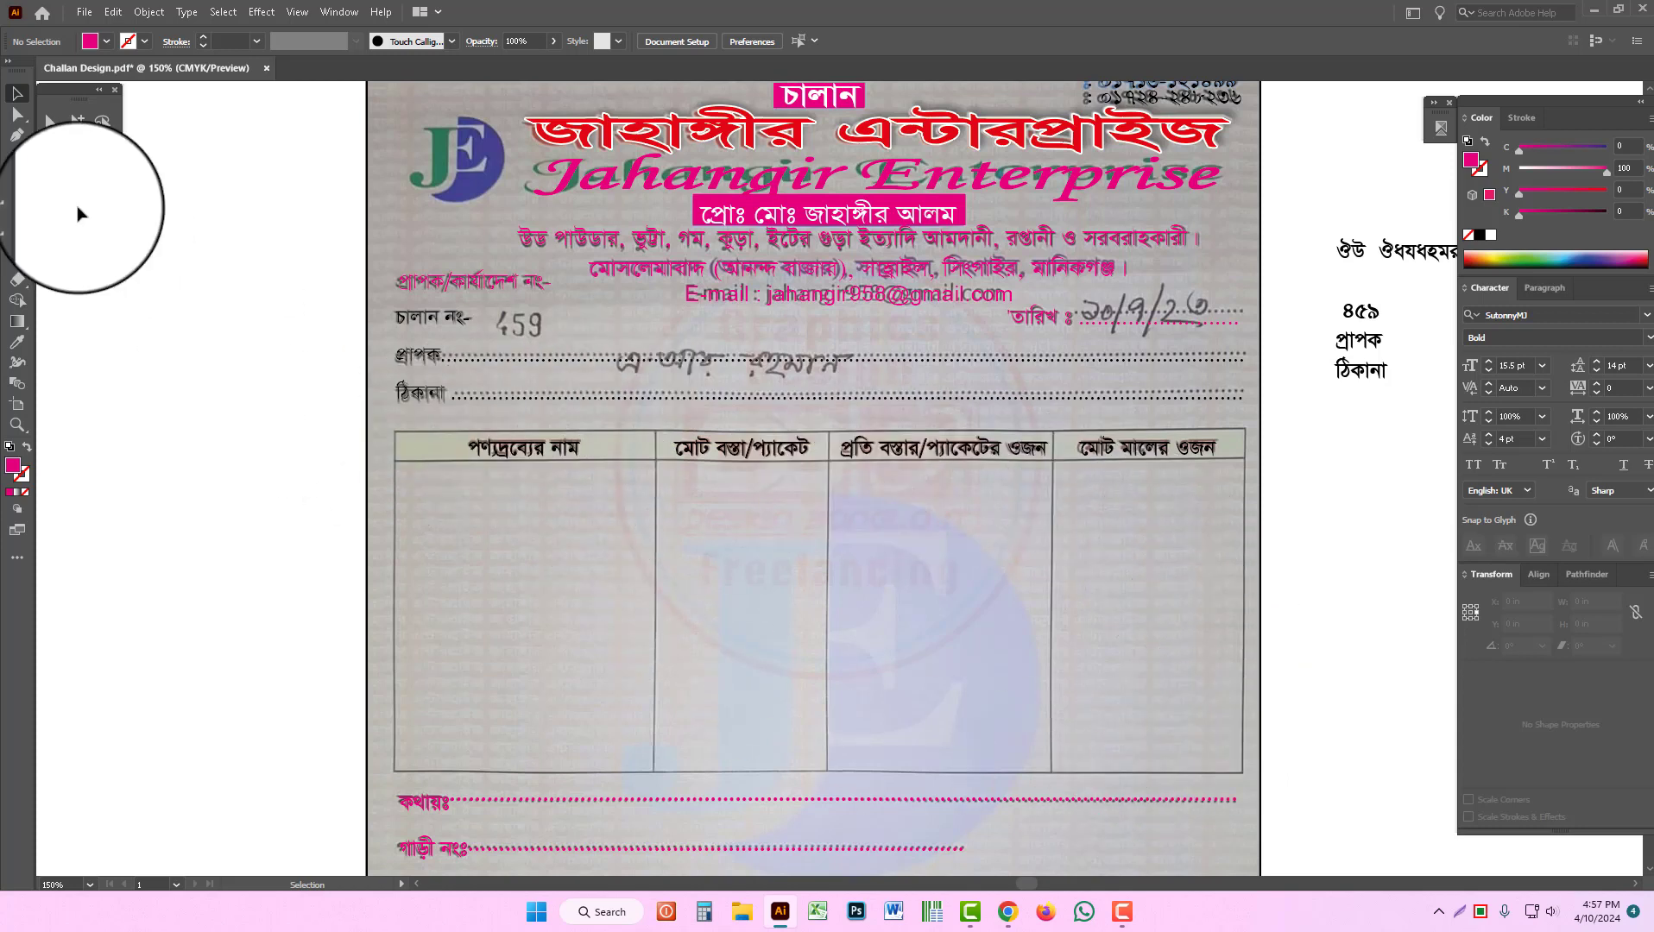
click(22, 199)
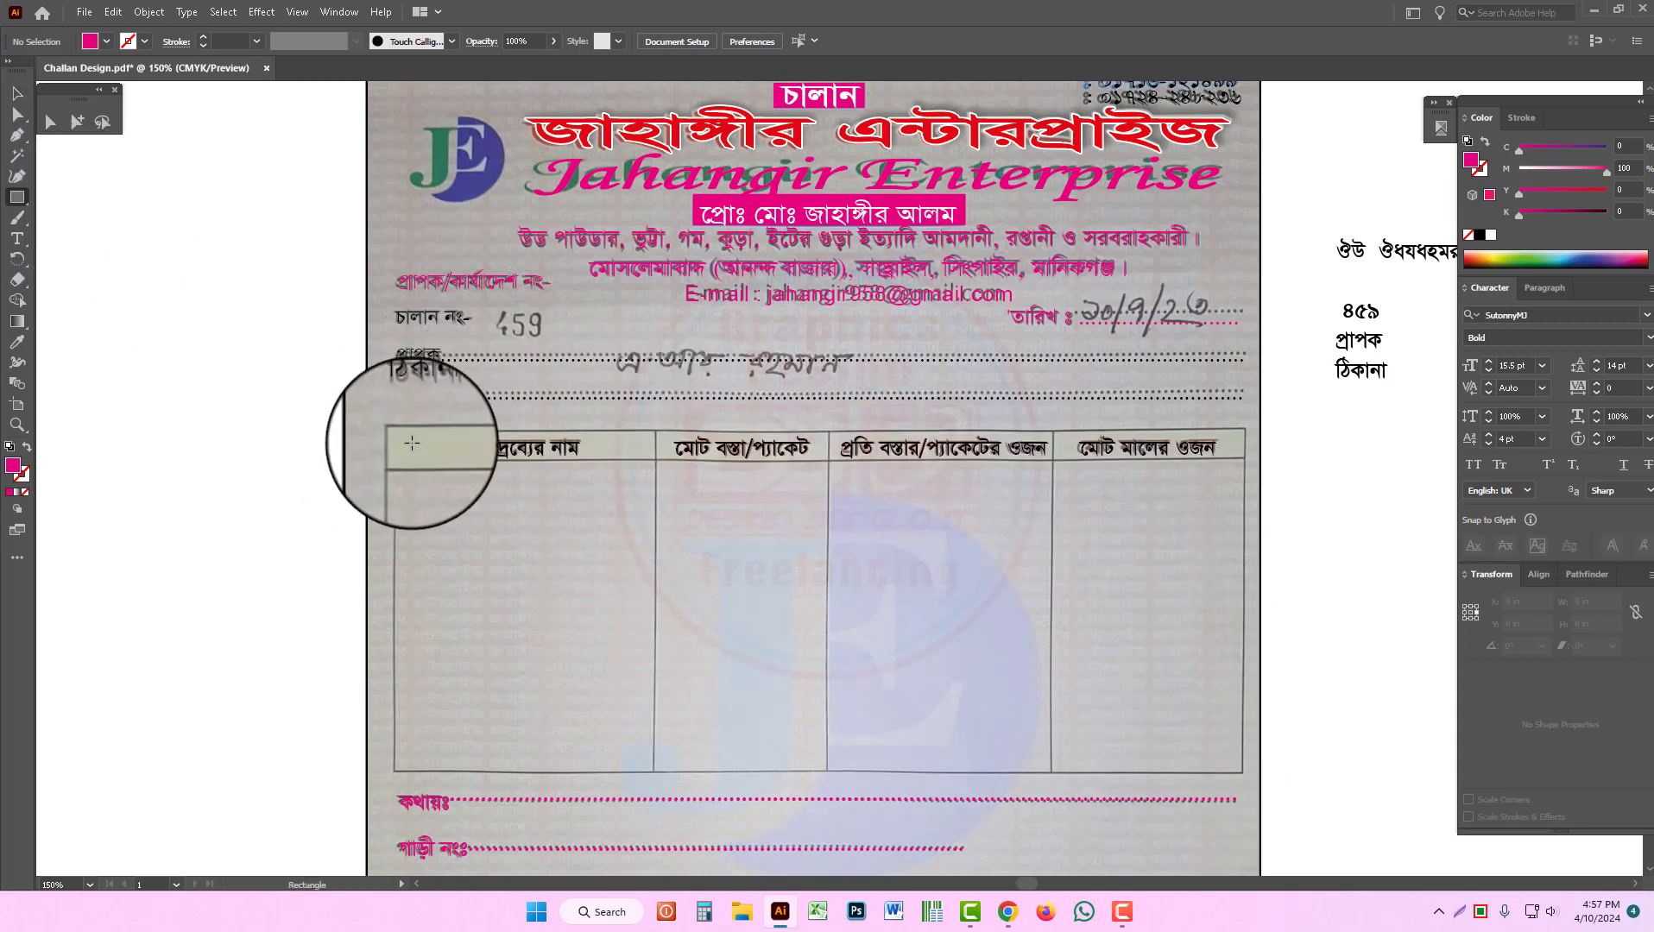
mouse_move(392, 430)
mouse_down()
mouse_move(1093, 482)
mouse_move(1249, 480)
mouse_move(1244, 455)
mouse_up()
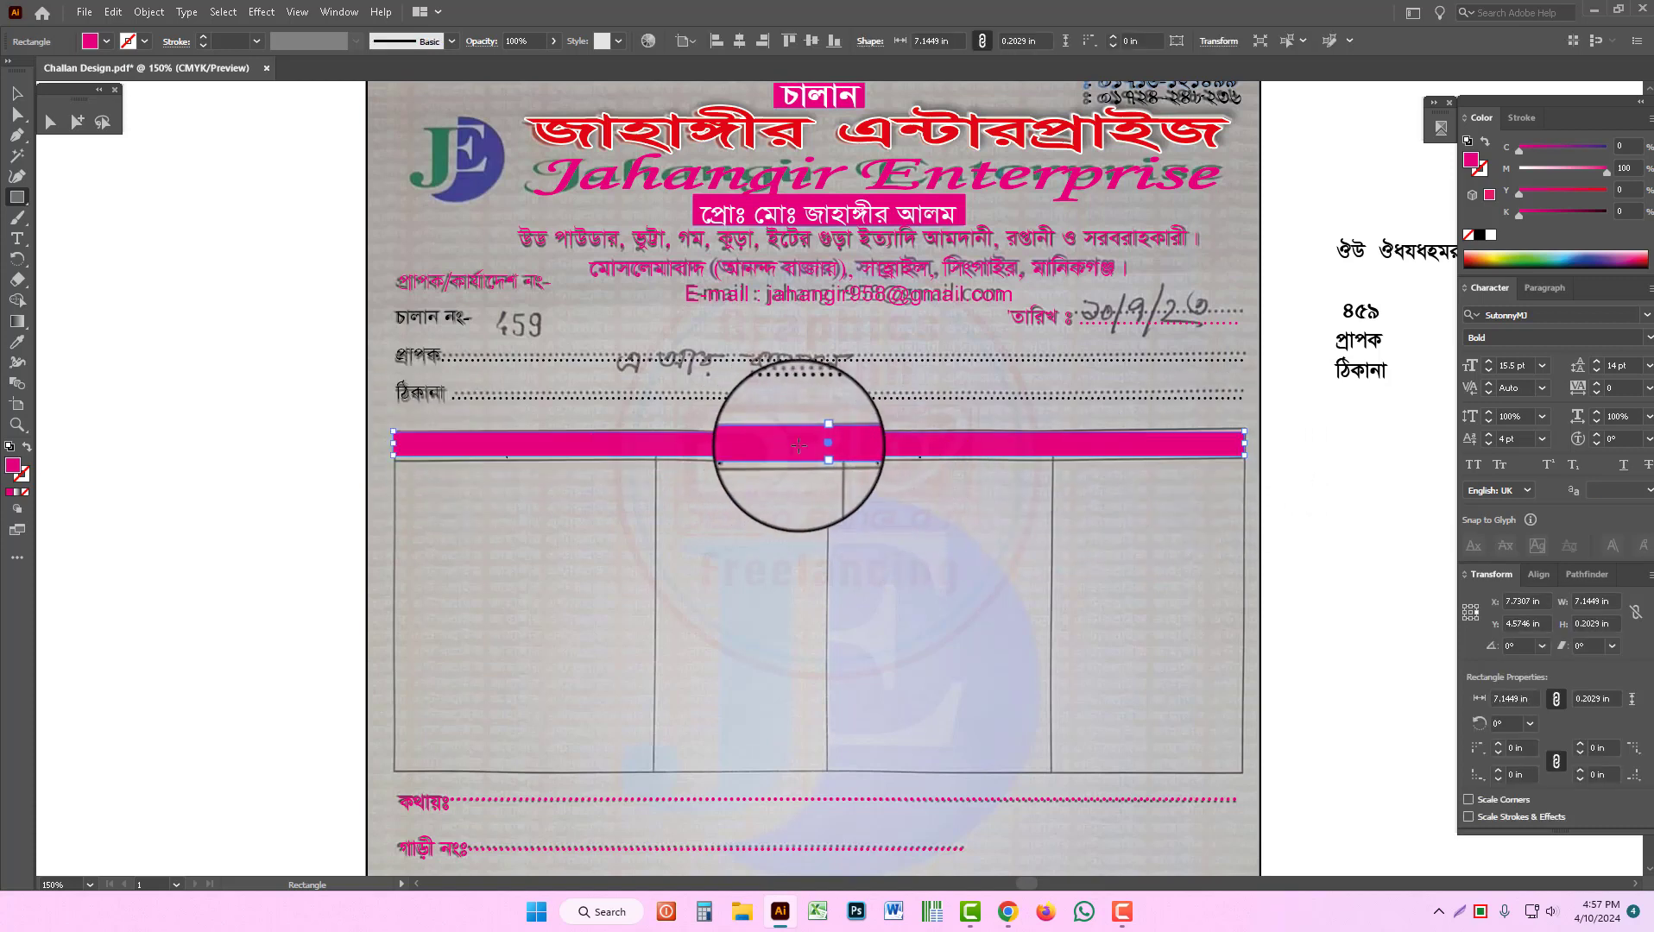
drag(820, 455, 822, 464)
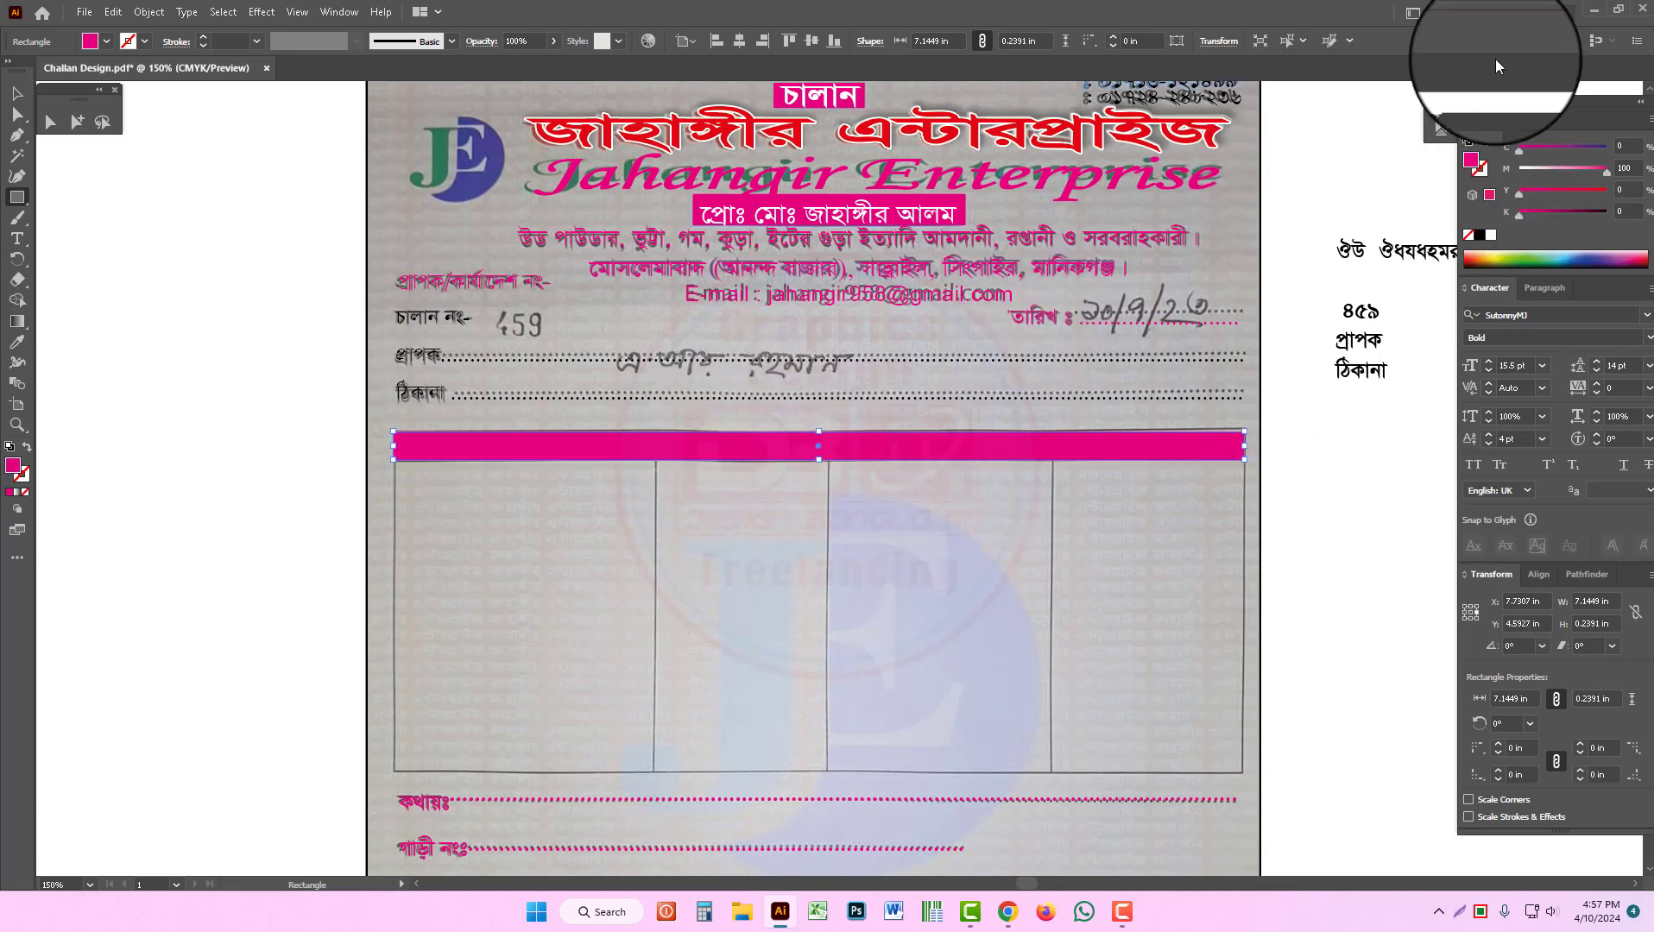
Step: Move the magenta bar just below the header row and bring the four column headings to the front
click(17, 92)
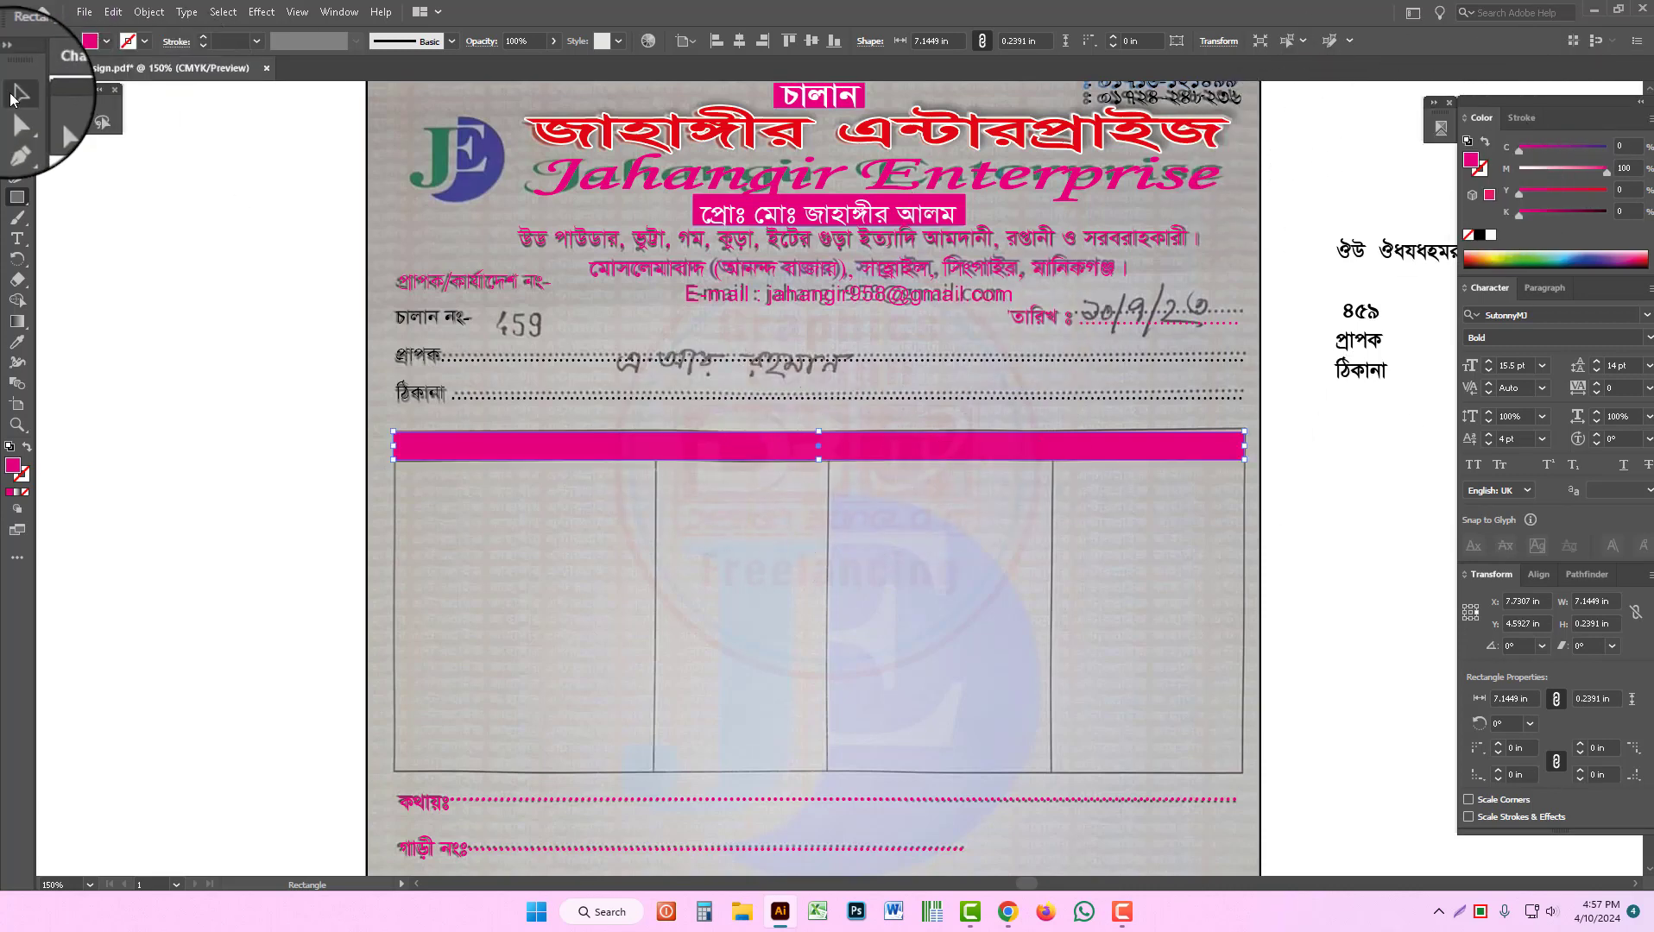
drag(564, 441, 535, 479)
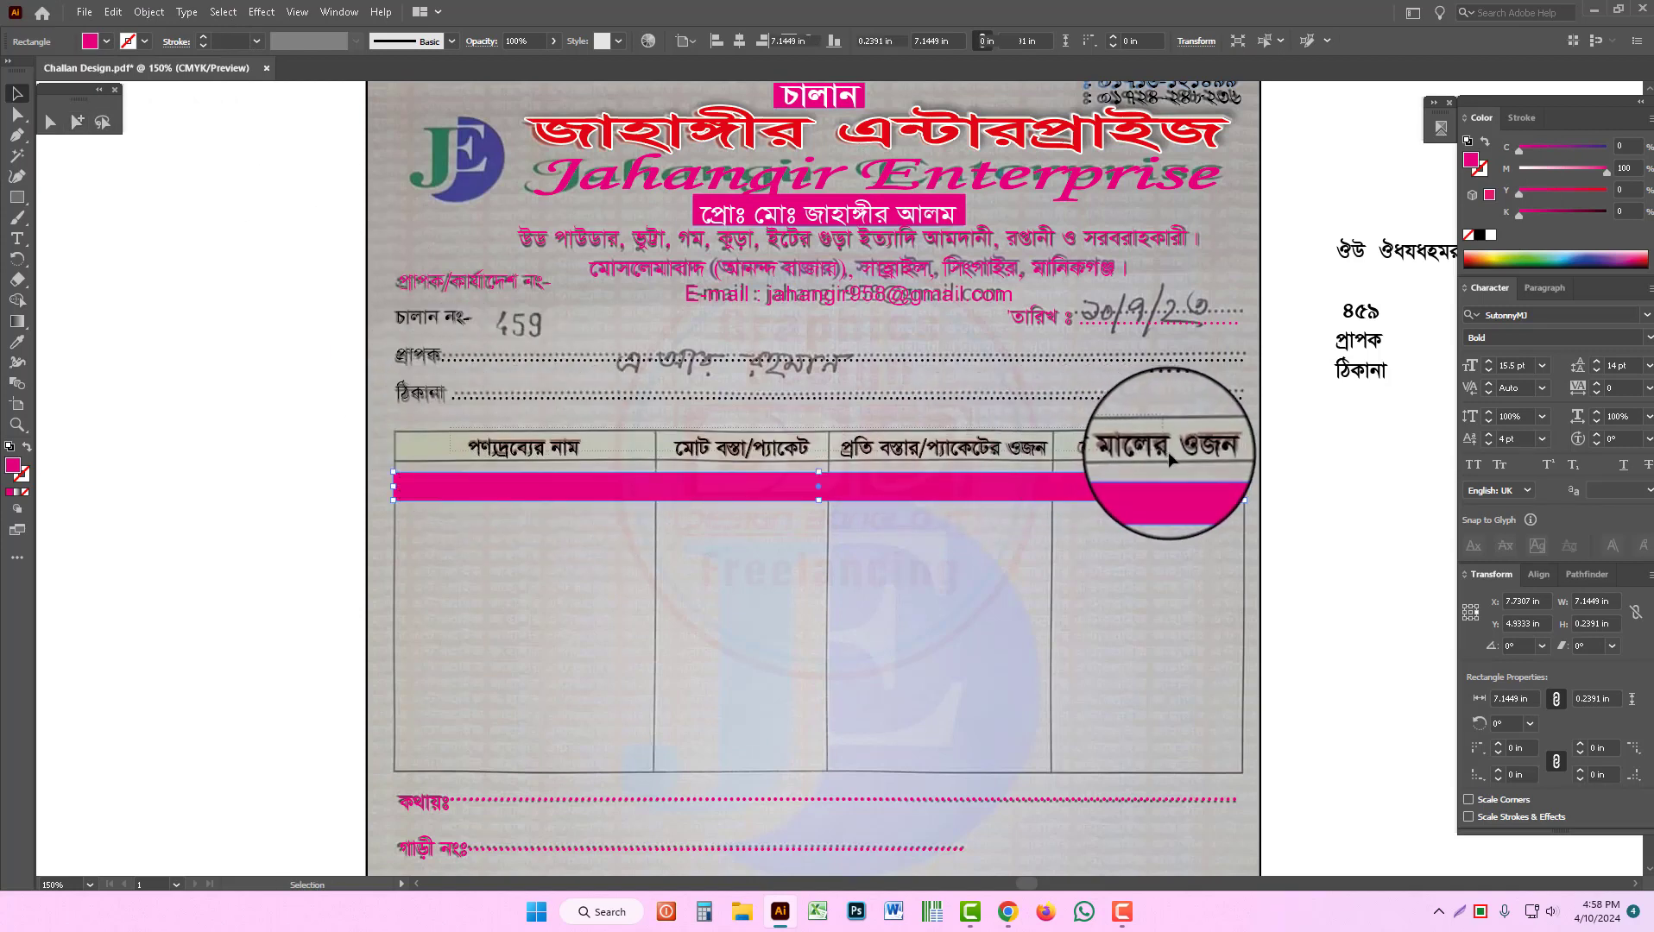
click(1095, 458)
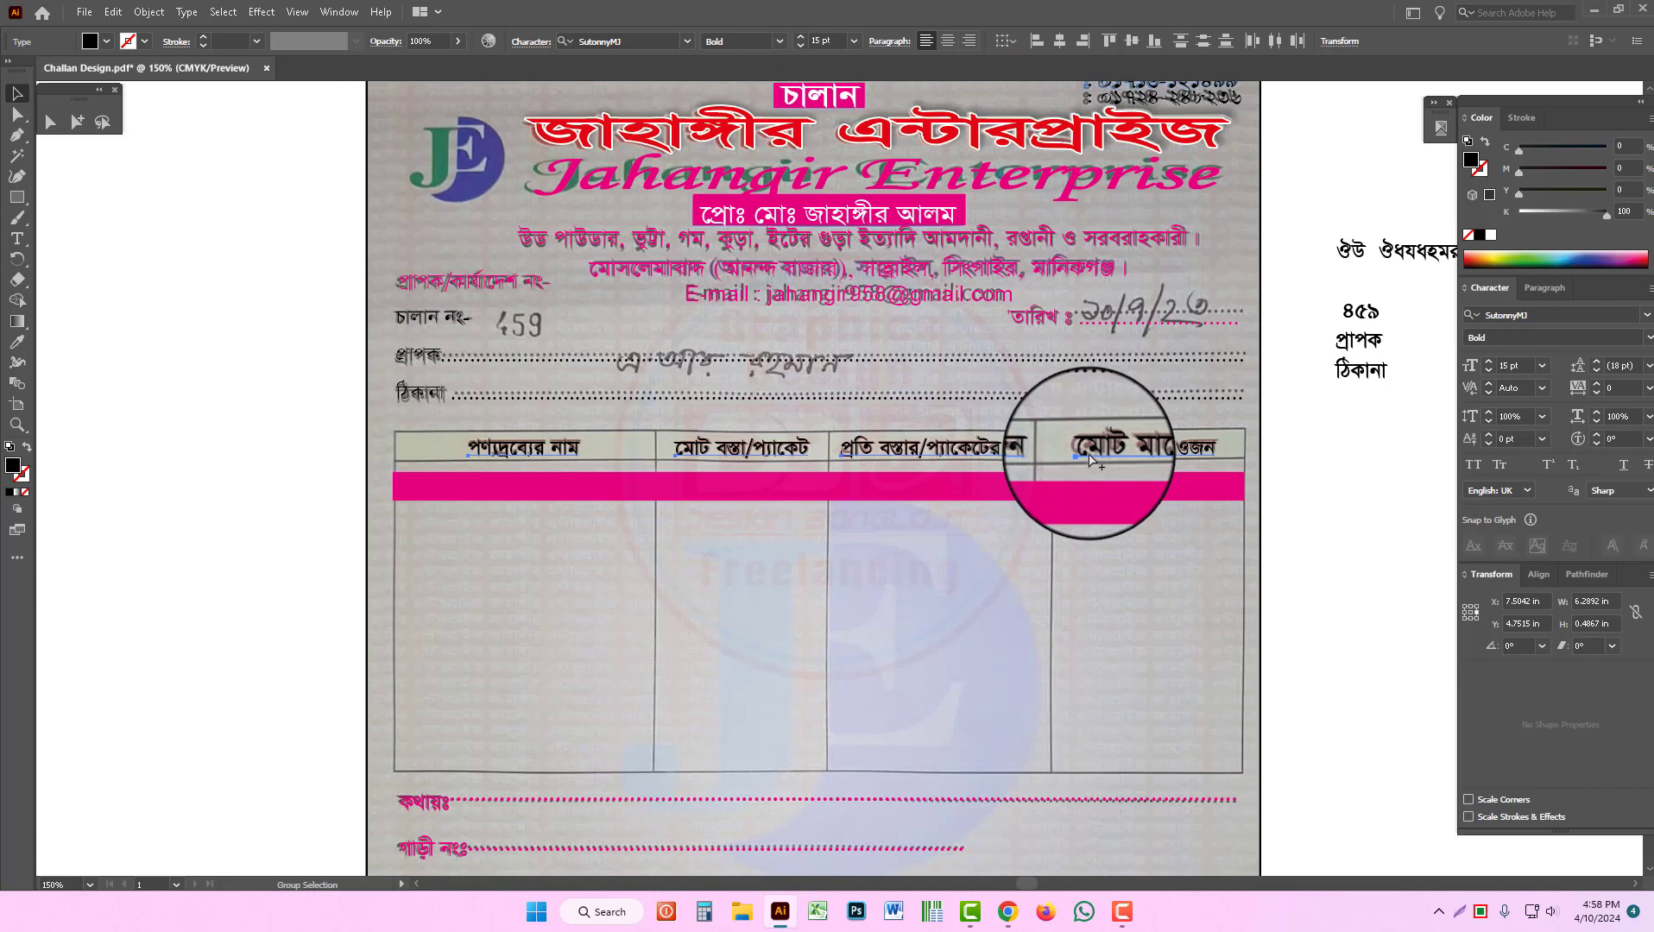
Step: Fill the bar with pale cream, using only 8% yellow, and move it back behind the column headings
click(899, 485)
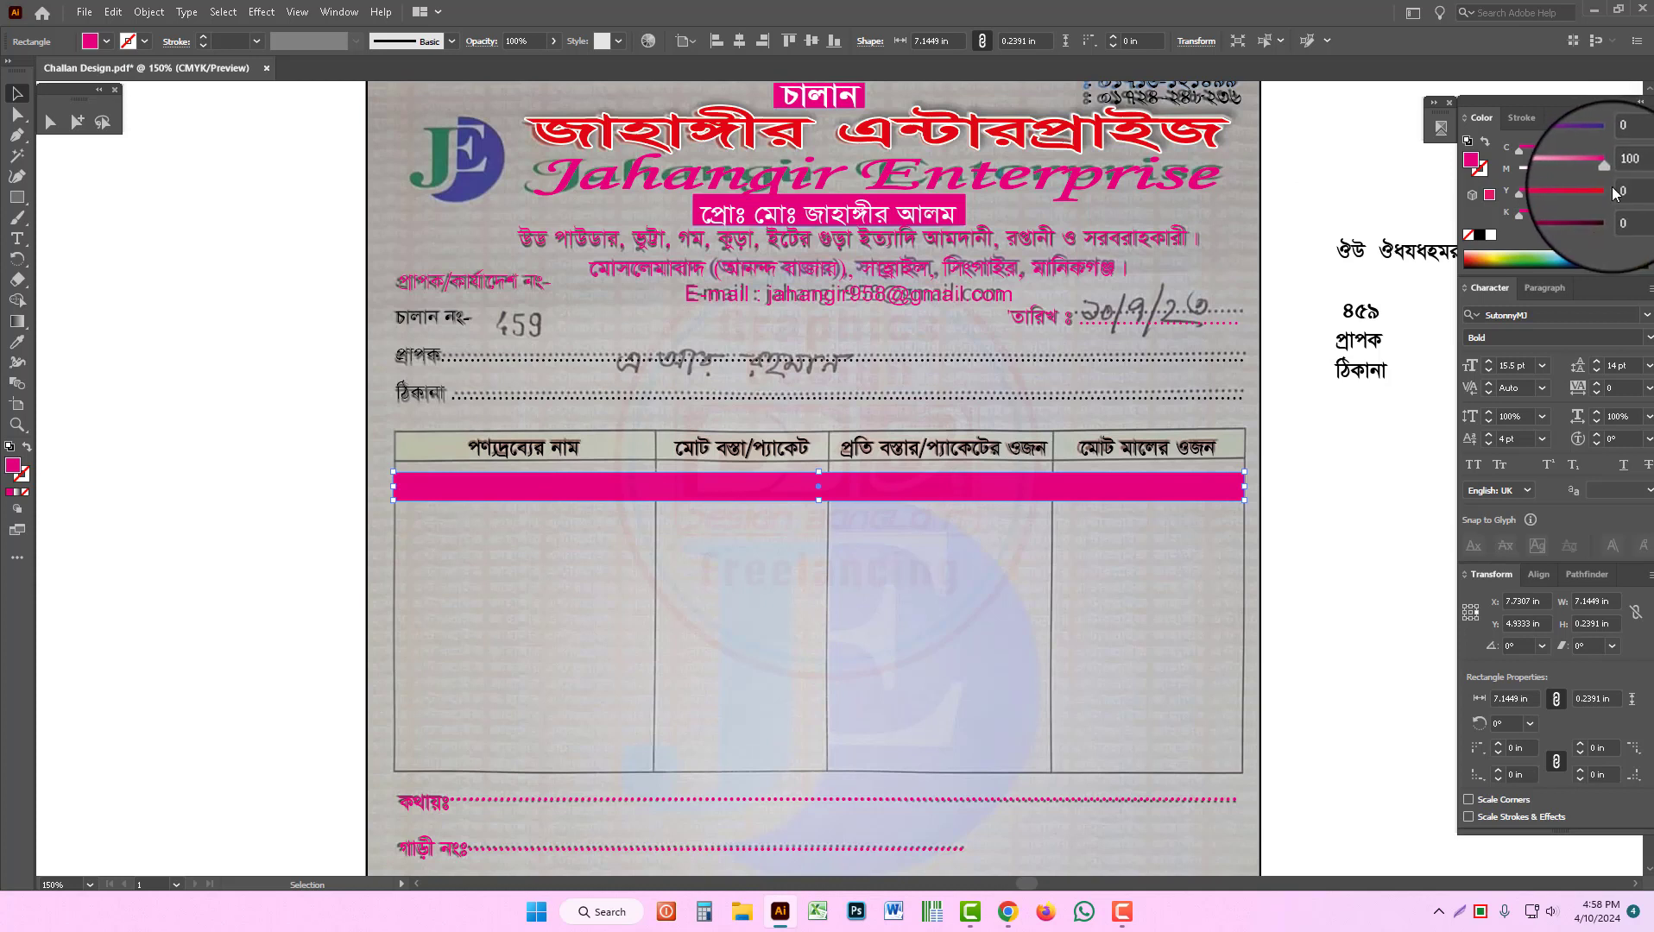
drag(1612, 172, 1520, 192)
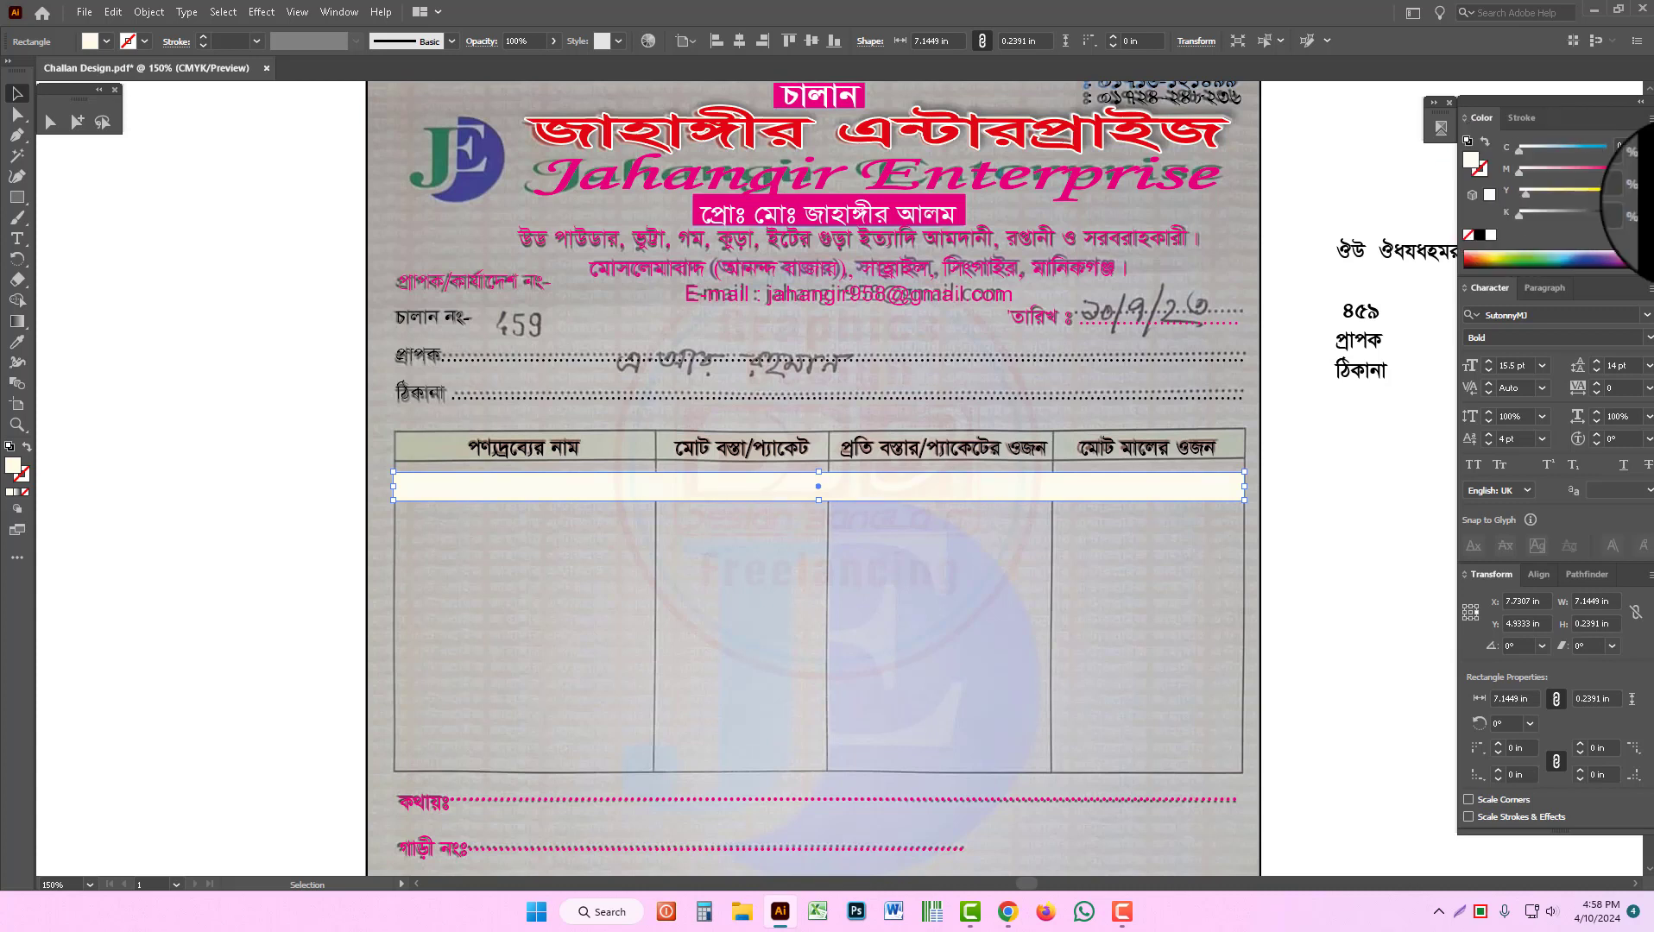
drag(627, 496, 627, 450)
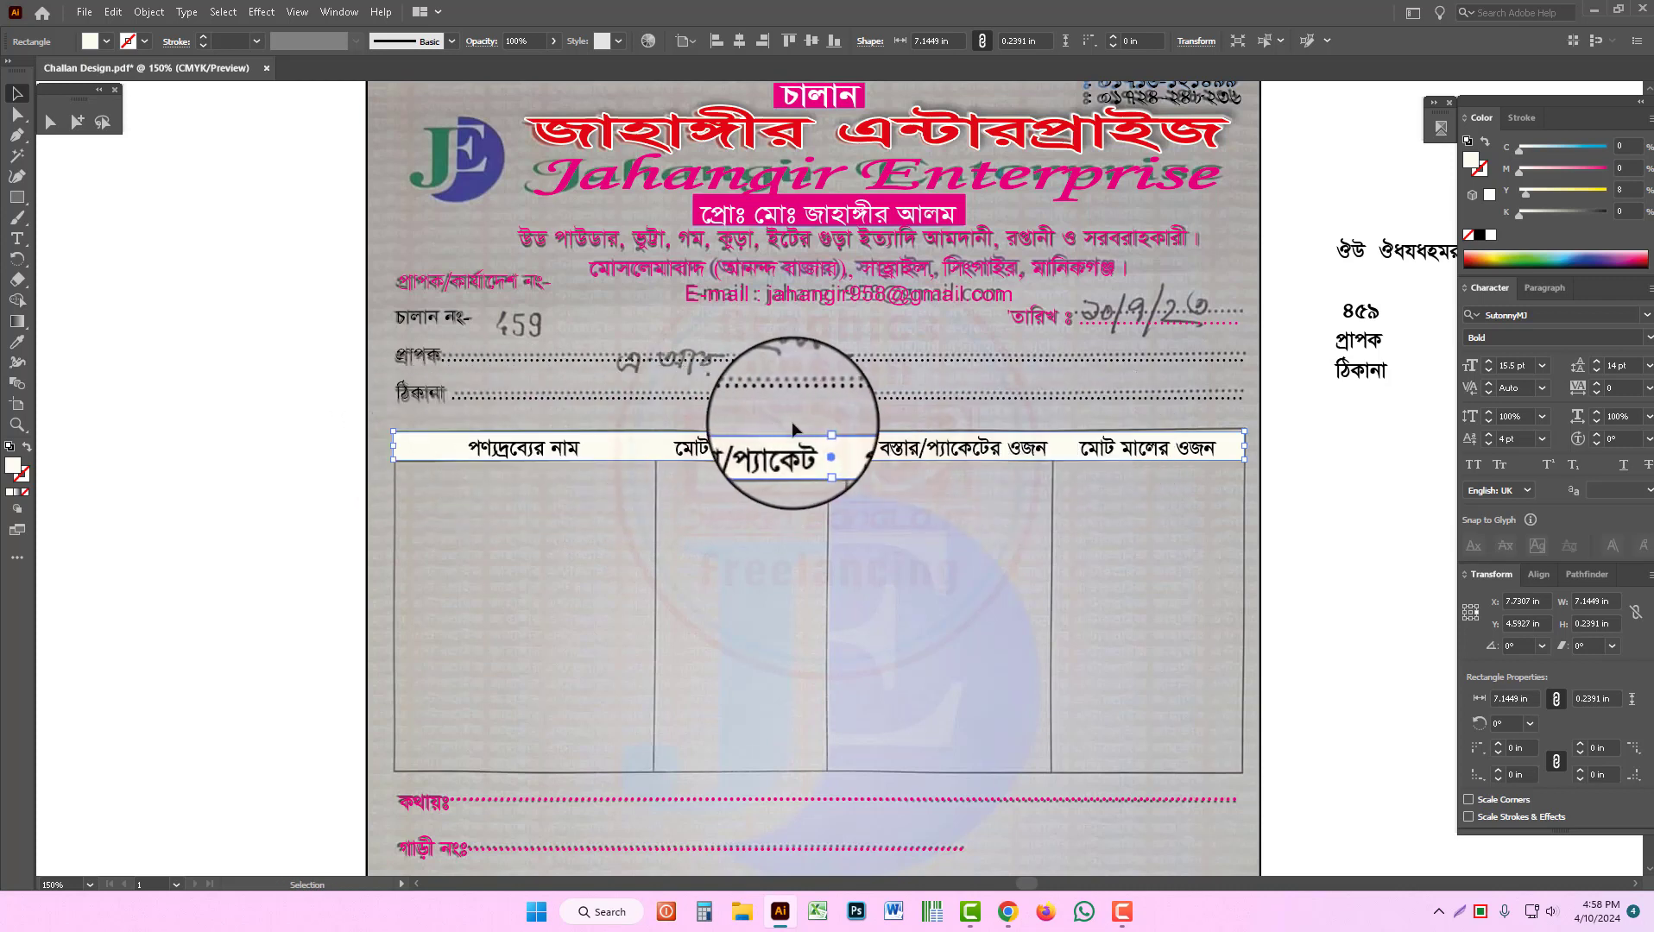
Step: Duplicate the header bar in place and give the copy no fill and a 1 pt black outline
key(v)
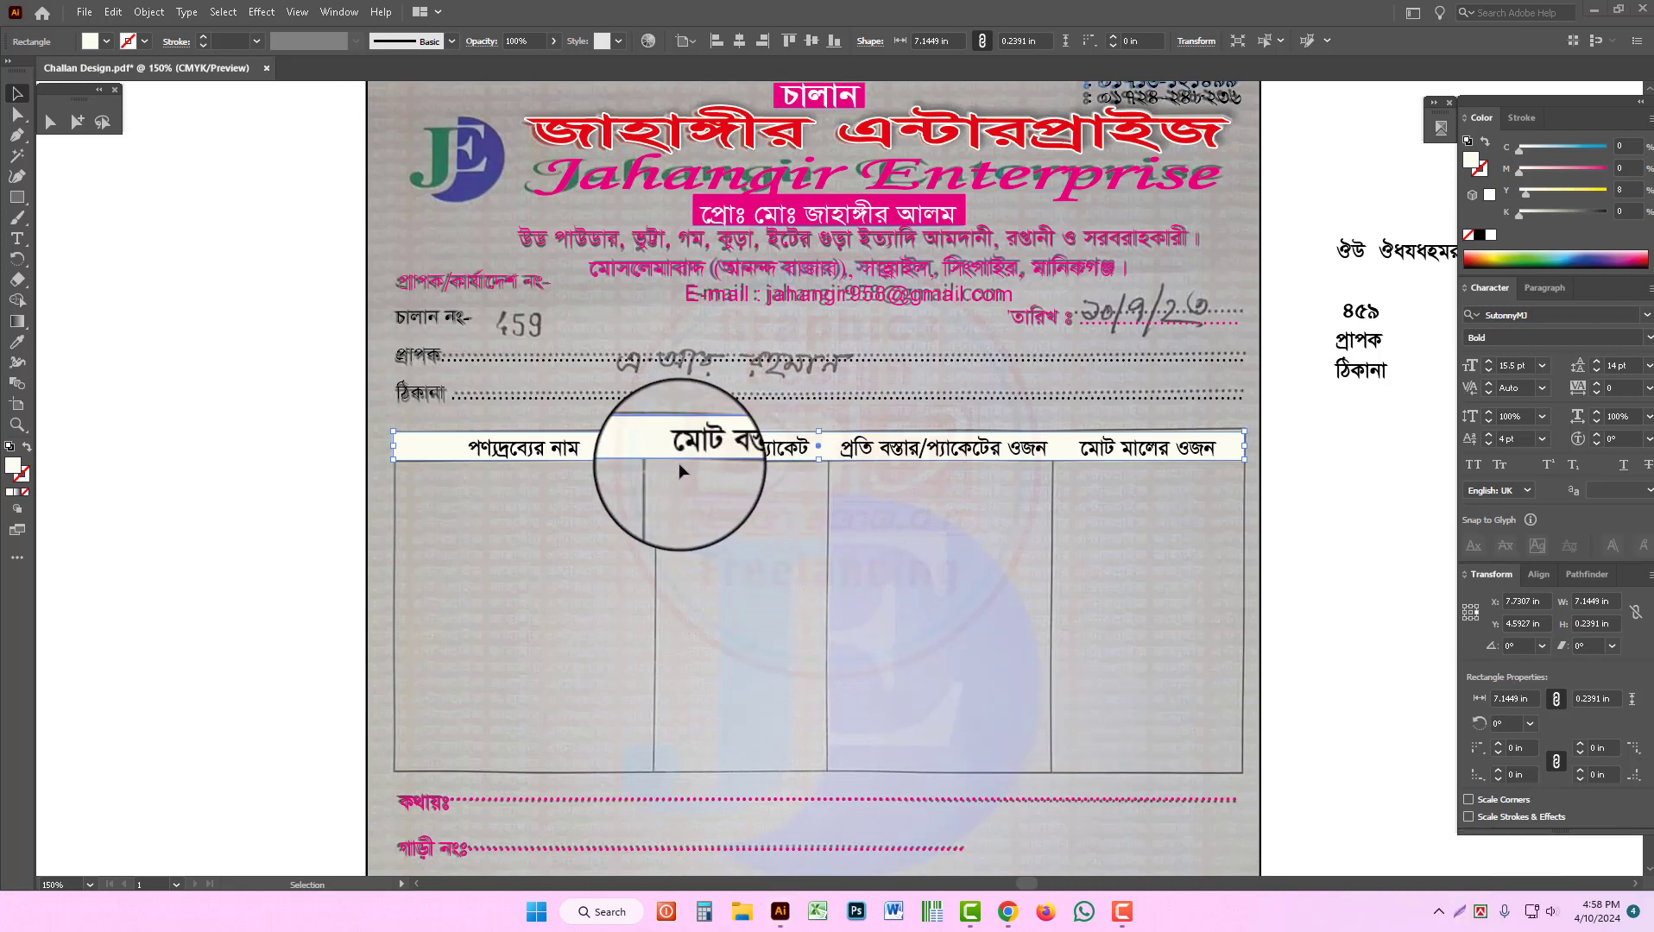
key(shift+x)
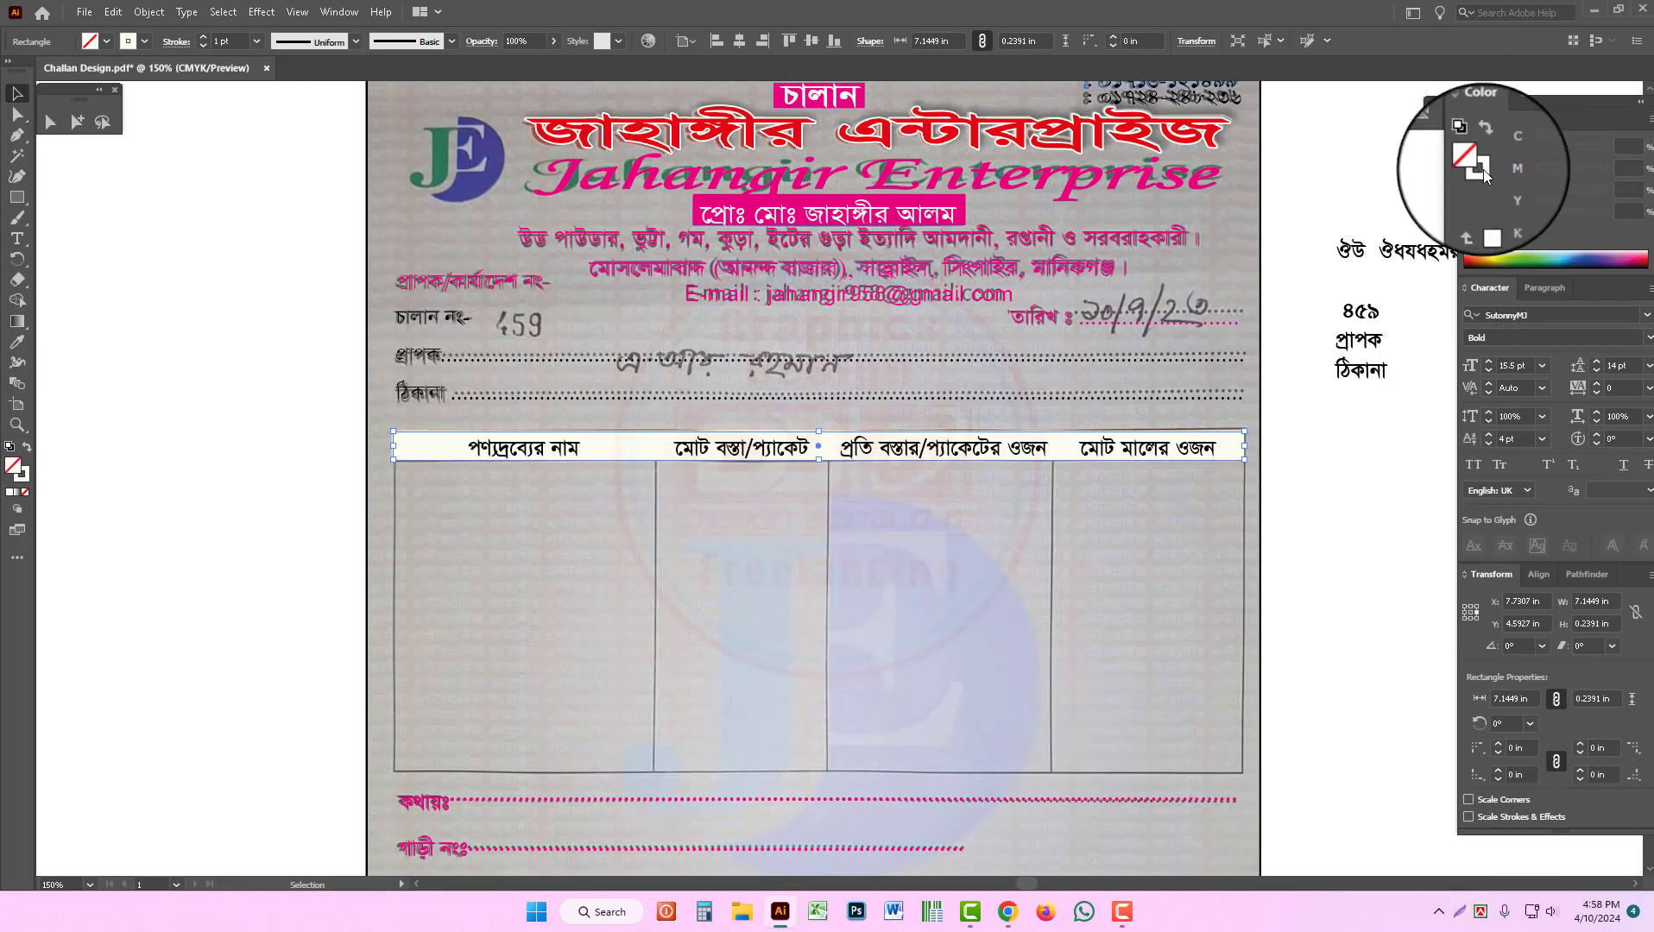
click(1483, 170)
click(1479, 236)
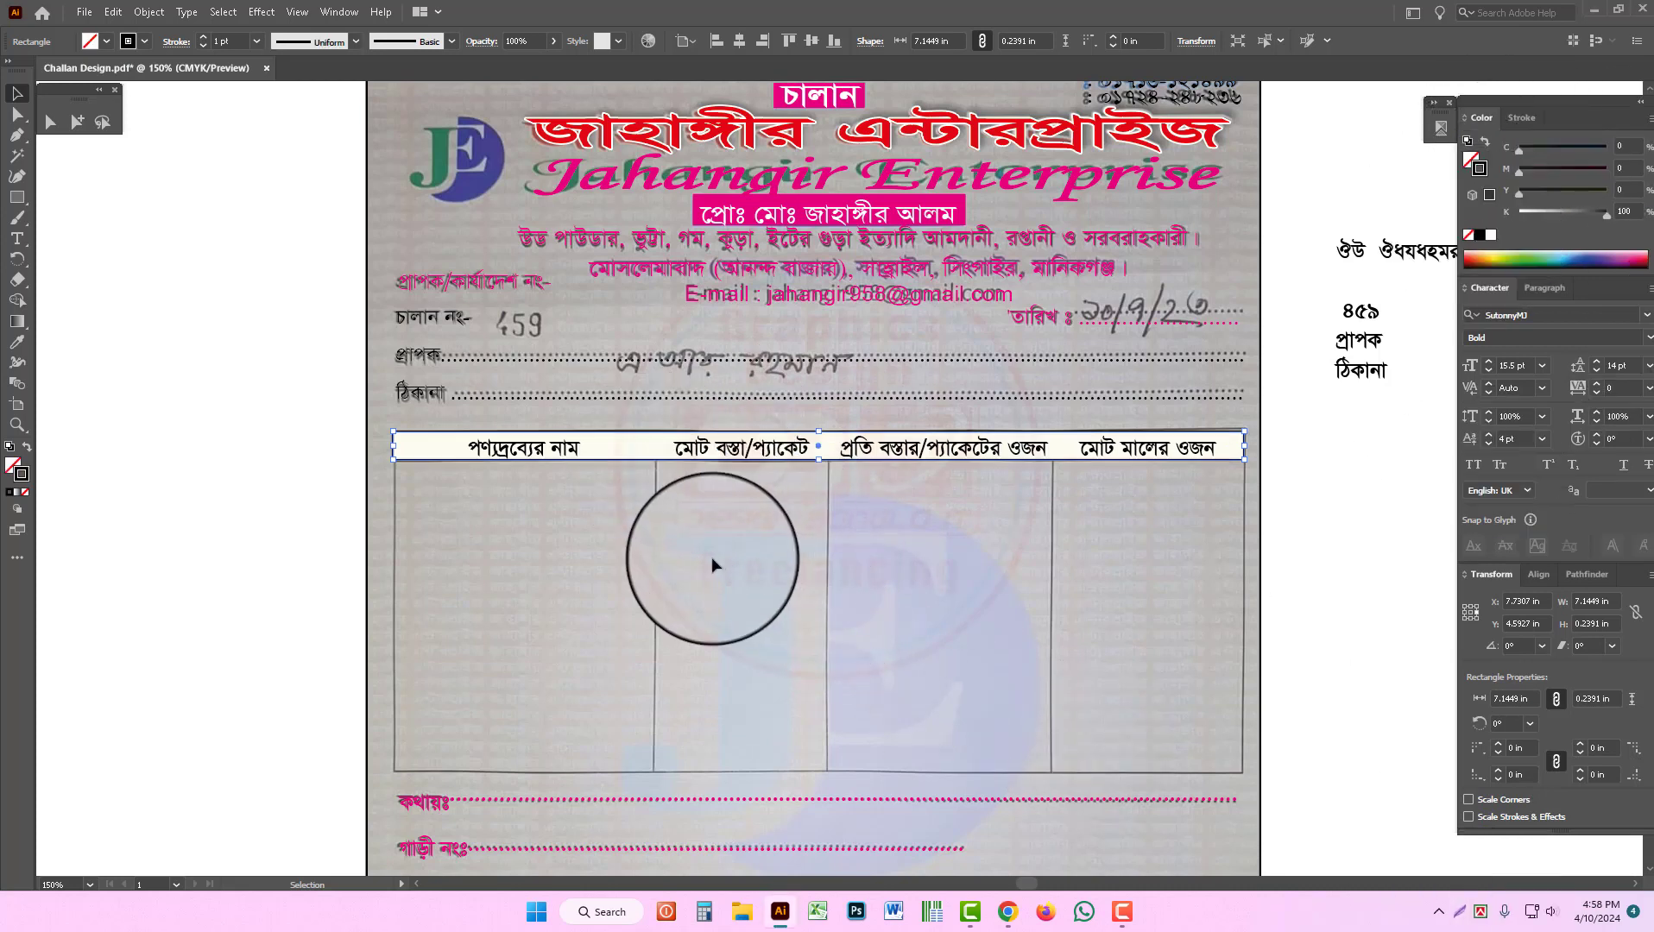
key(a)
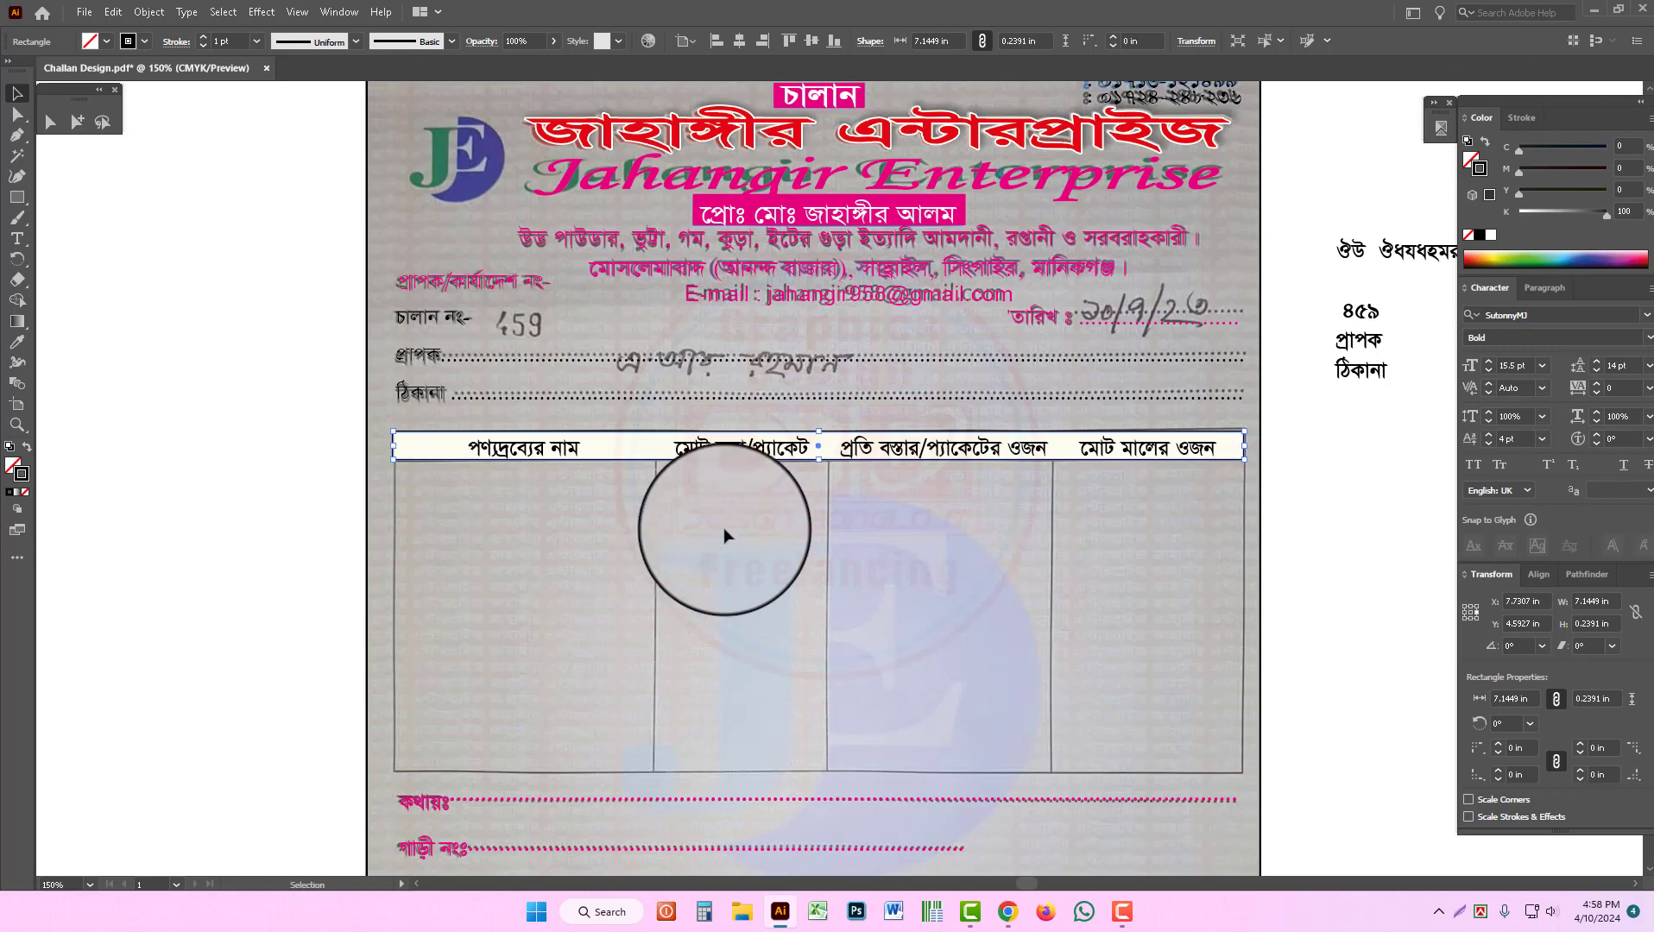
click(723, 527)
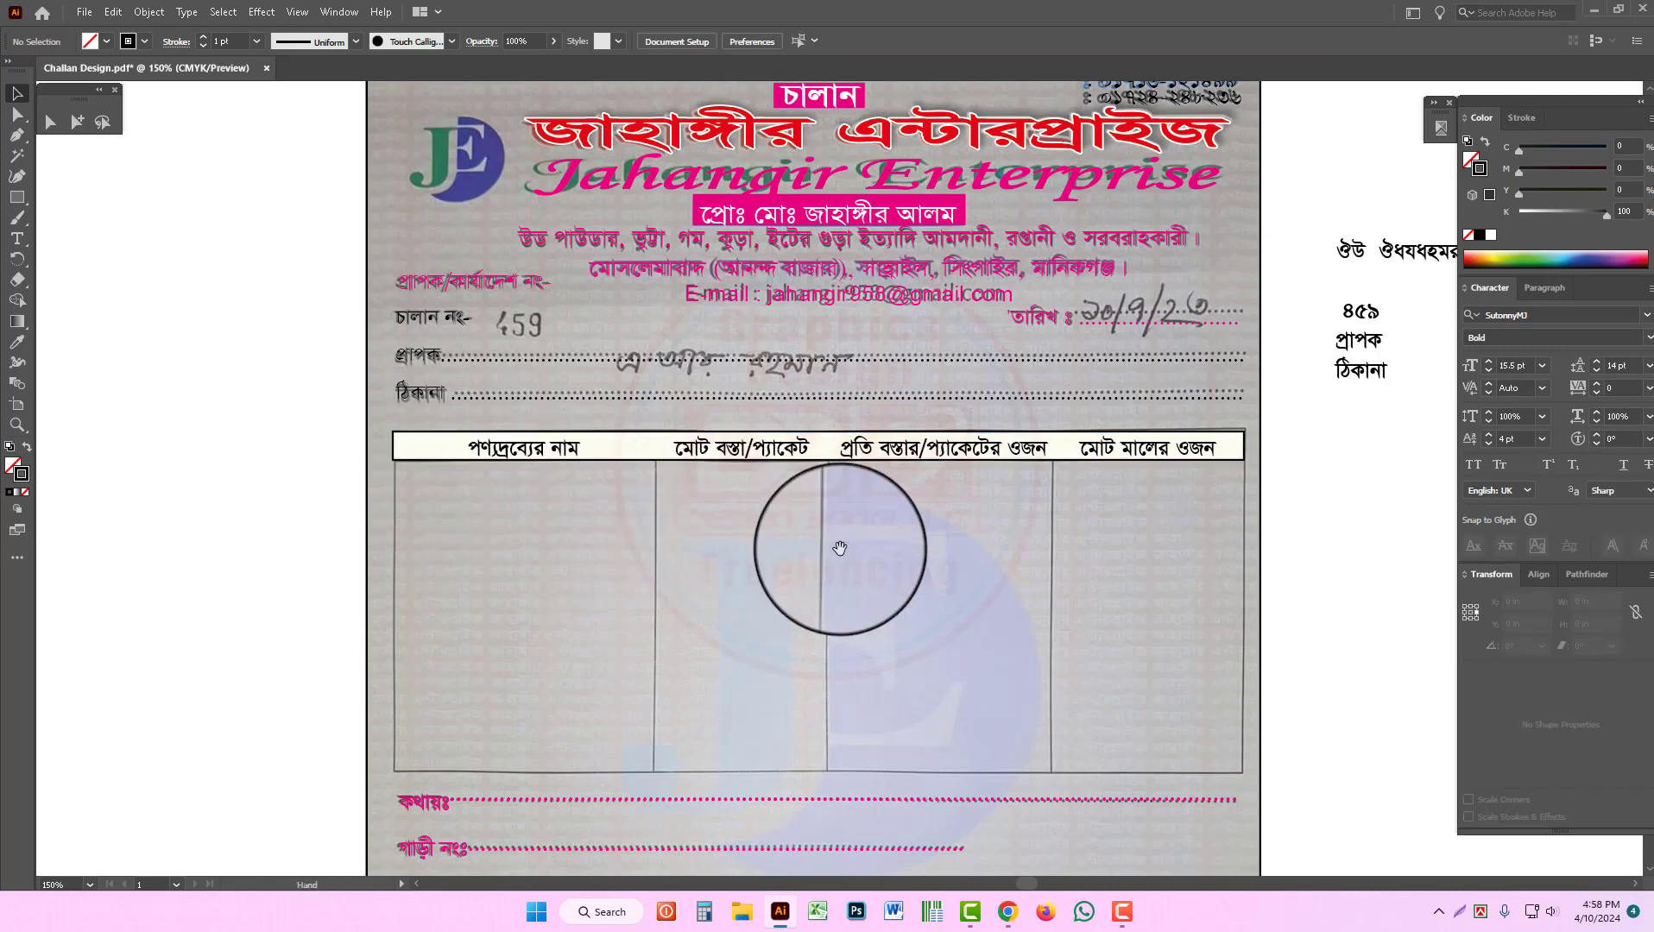
Step: Stretch the black outline from the header row down to the bottom edge of the scanned table
drag(841, 551, 869, 299)
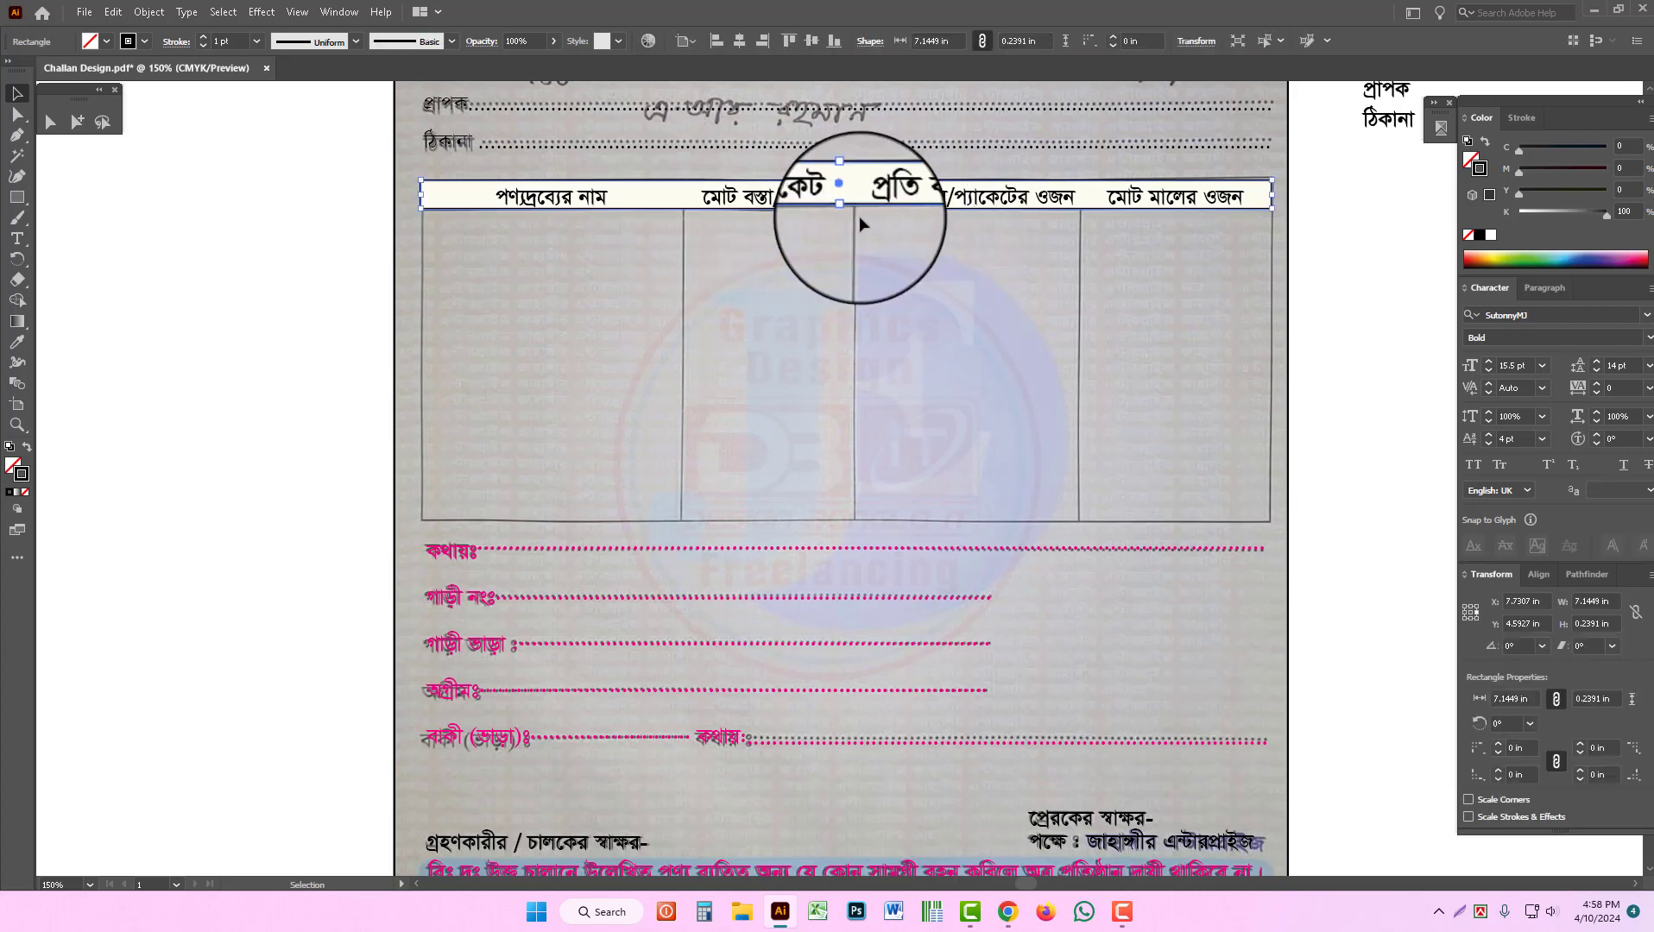
drag(847, 209, 836, 519)
key(ctrl+z)
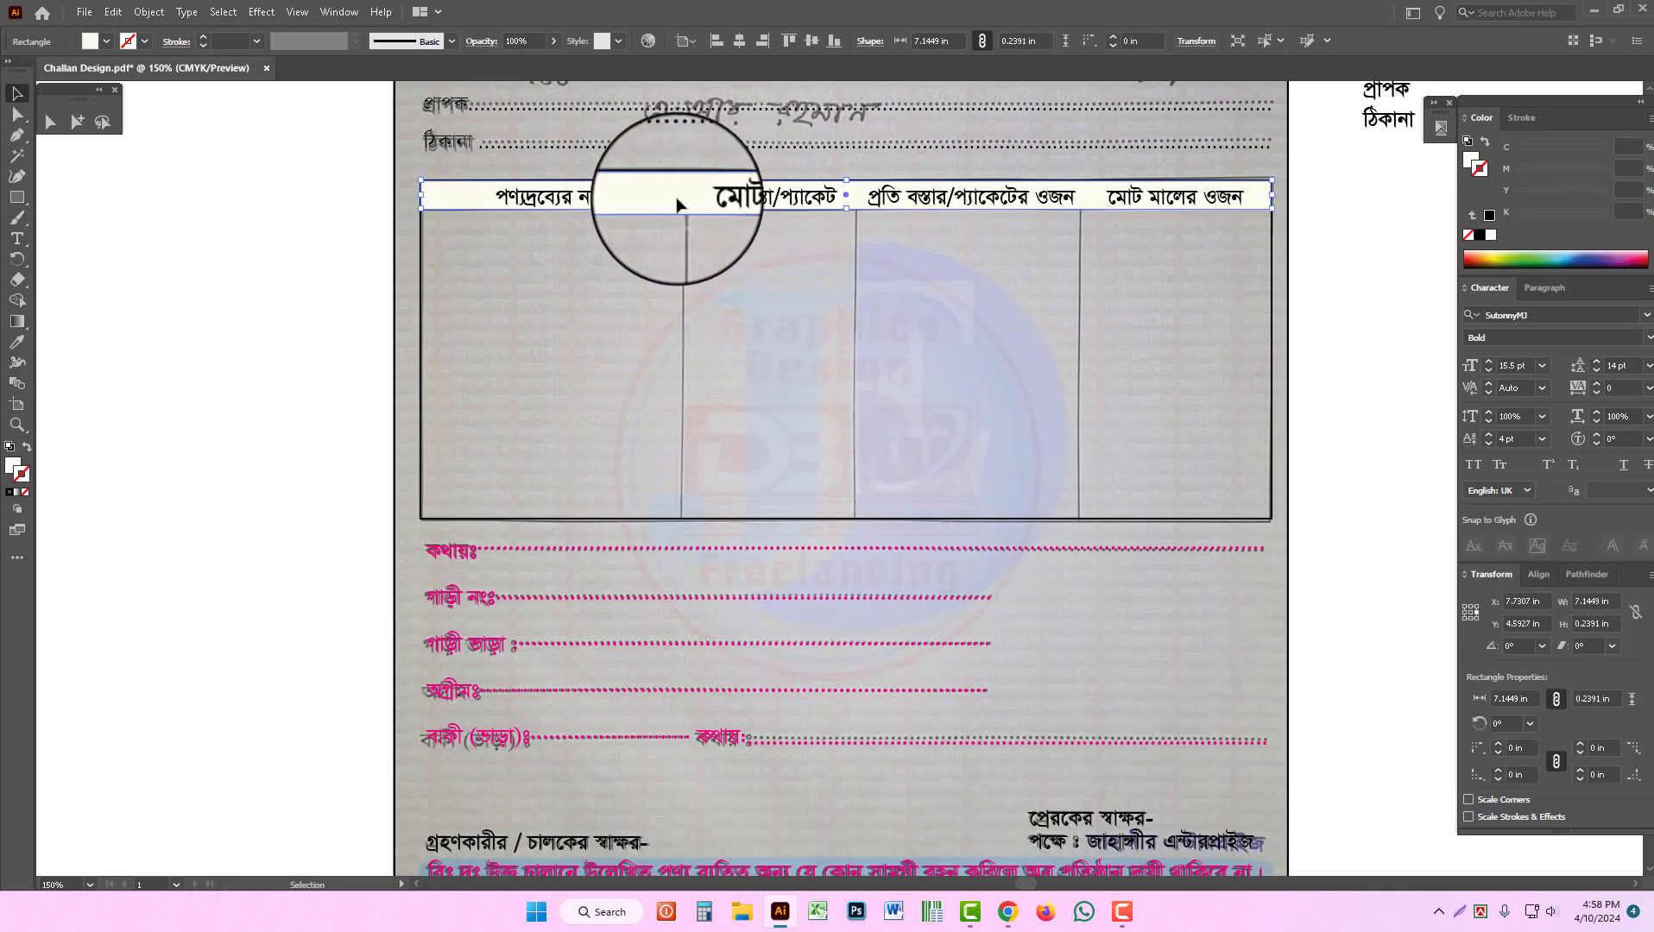
Step: Give the cream header bar behind the column headings a 1 pt black outline
click(1480, 237)
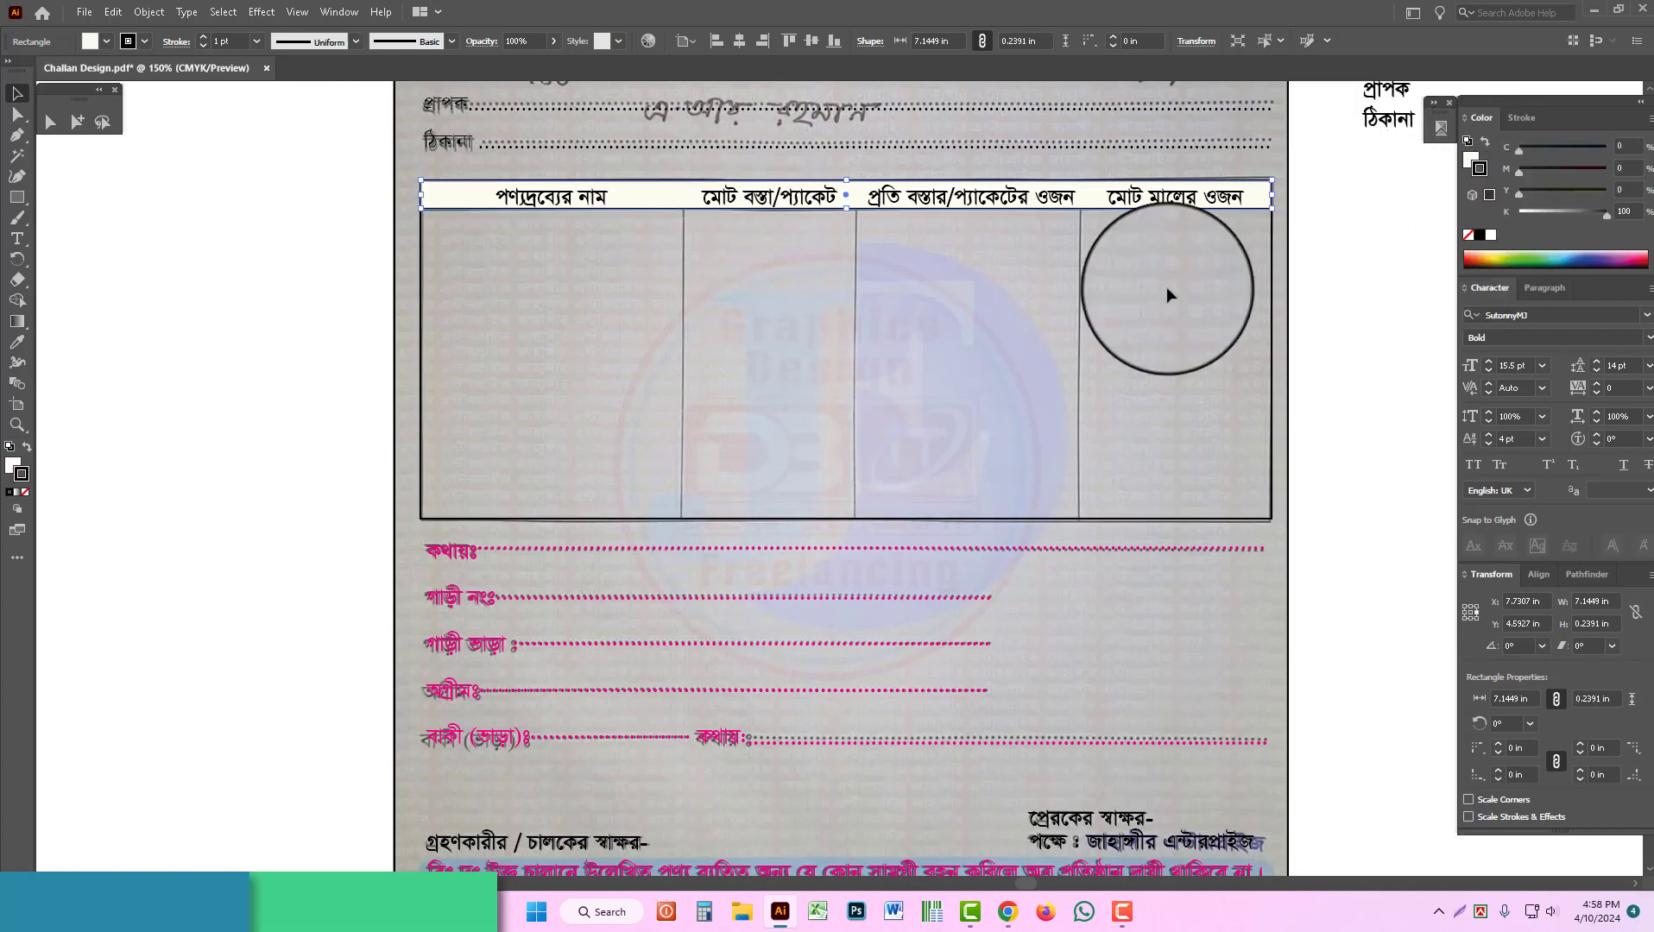
click(1069, 289)
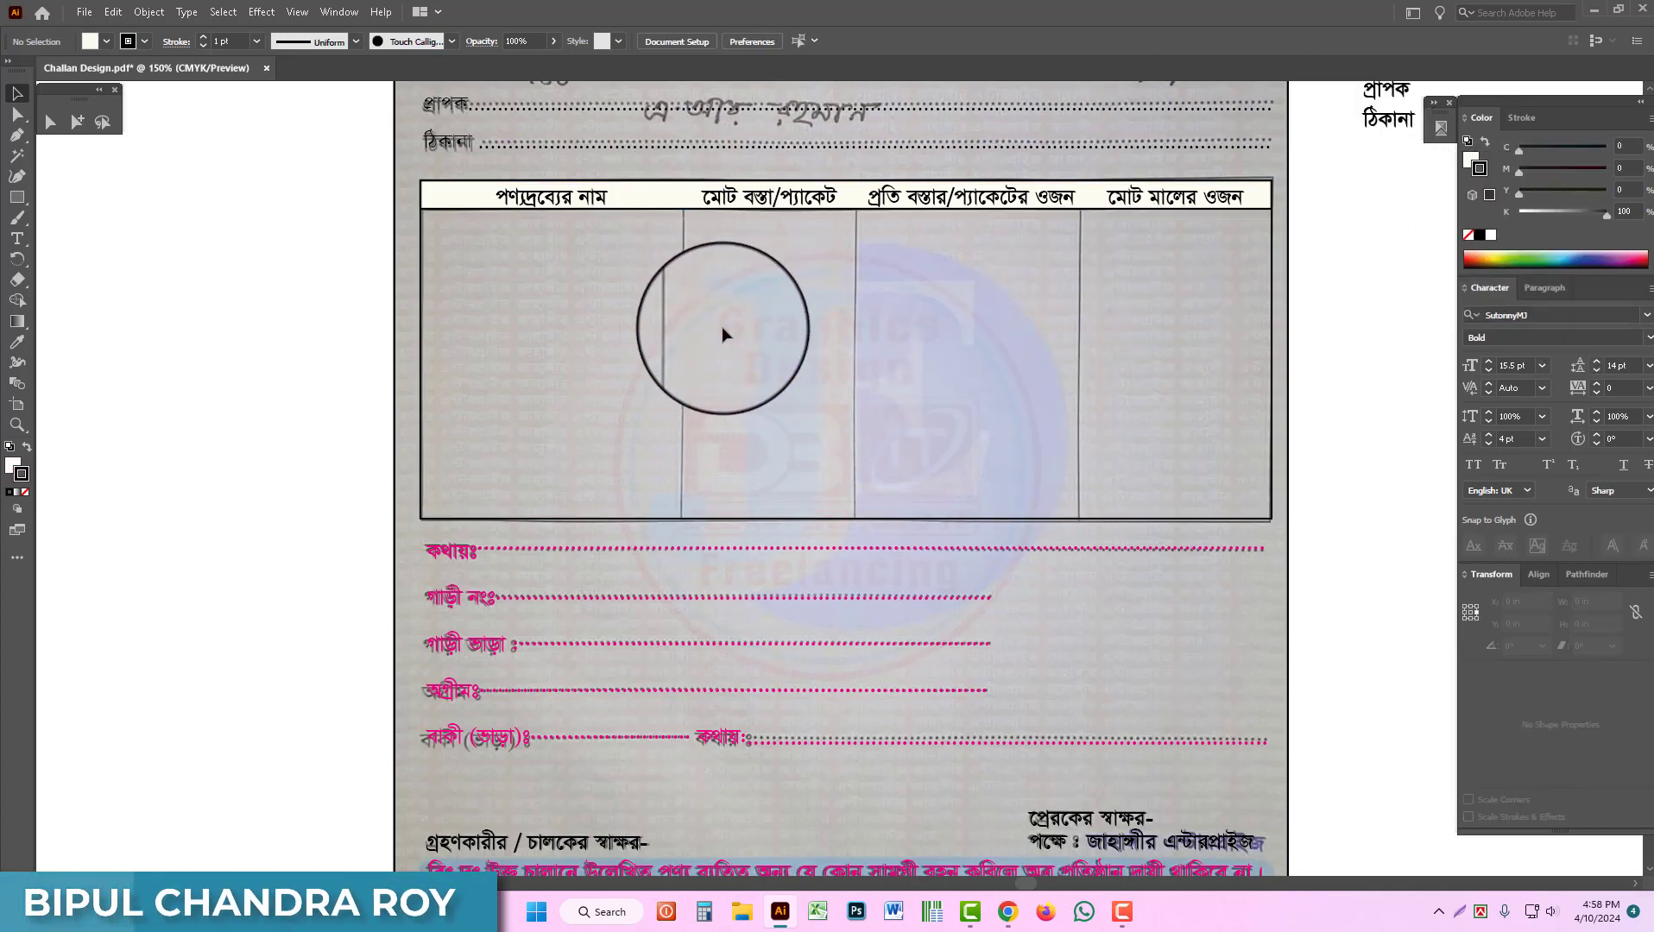
Step: Add three vertical column dividers by copying the table frame's left edge onto the scanned column lines
click(49, 121)
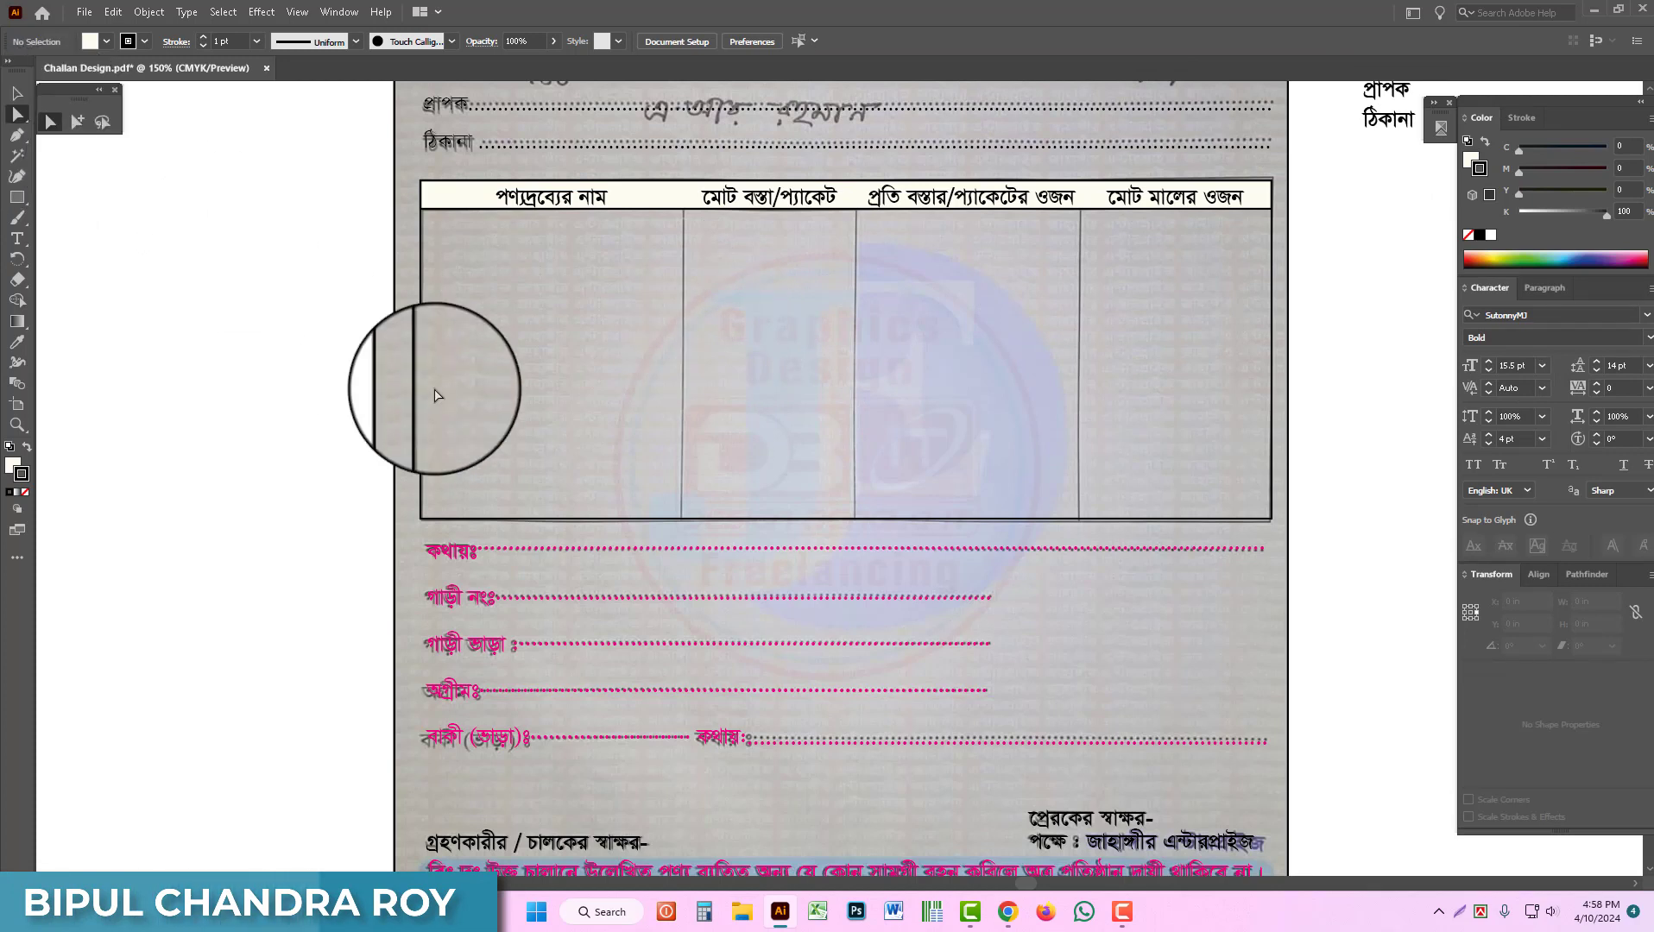
click(421, 323)
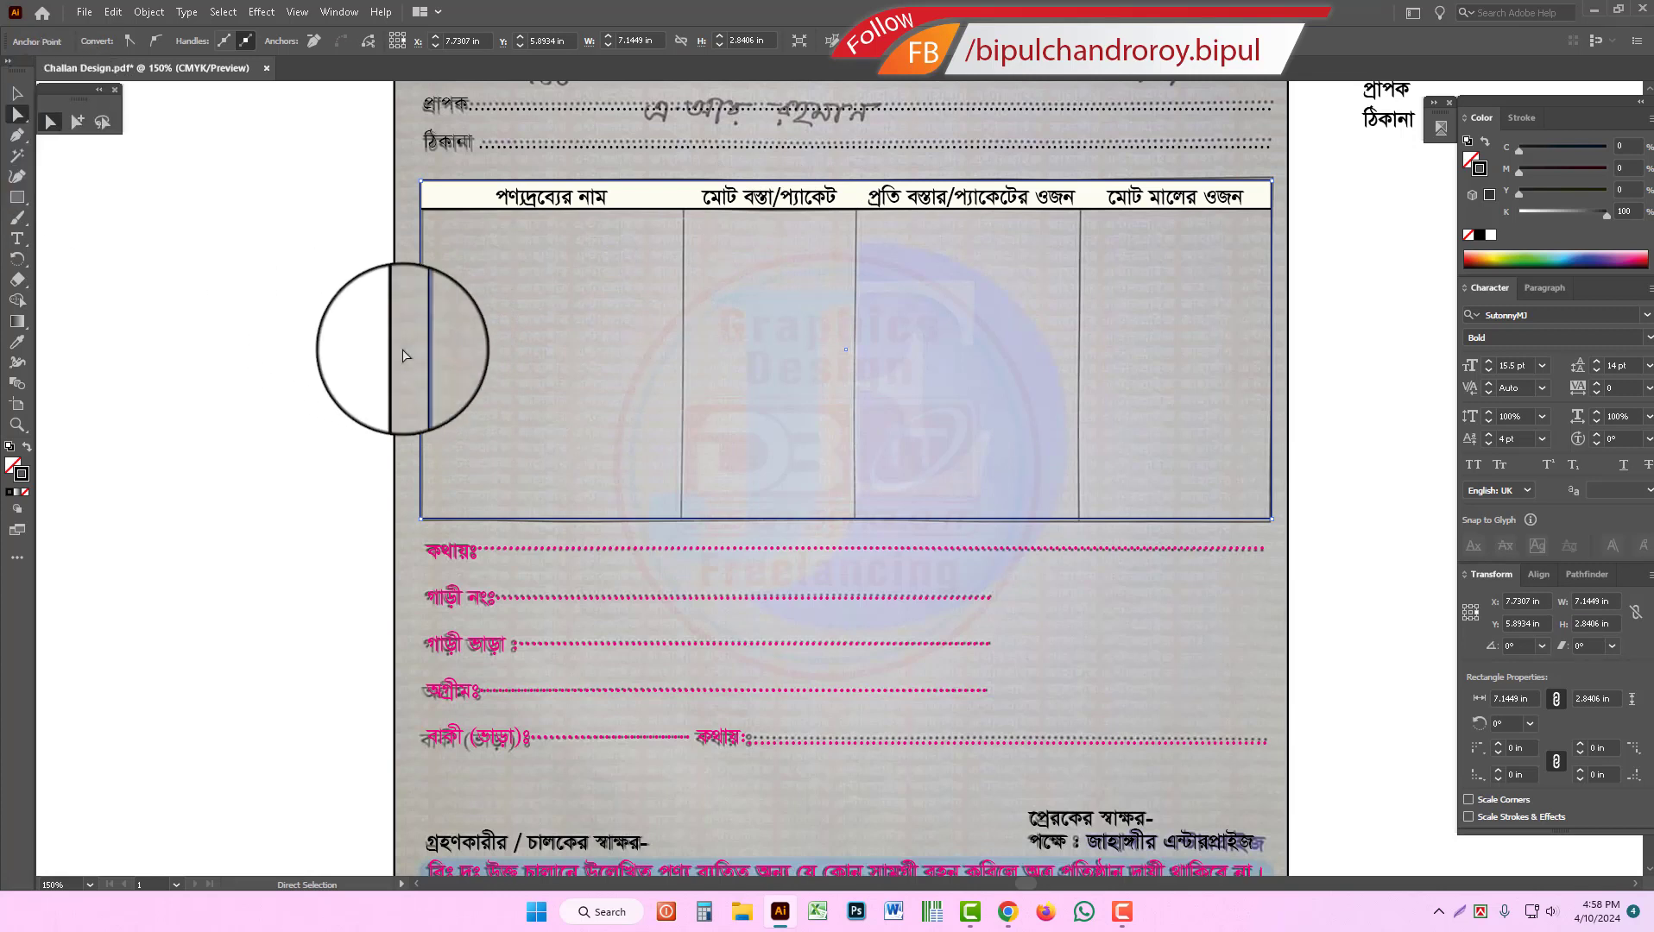
drag(421, 358, 864, 381)
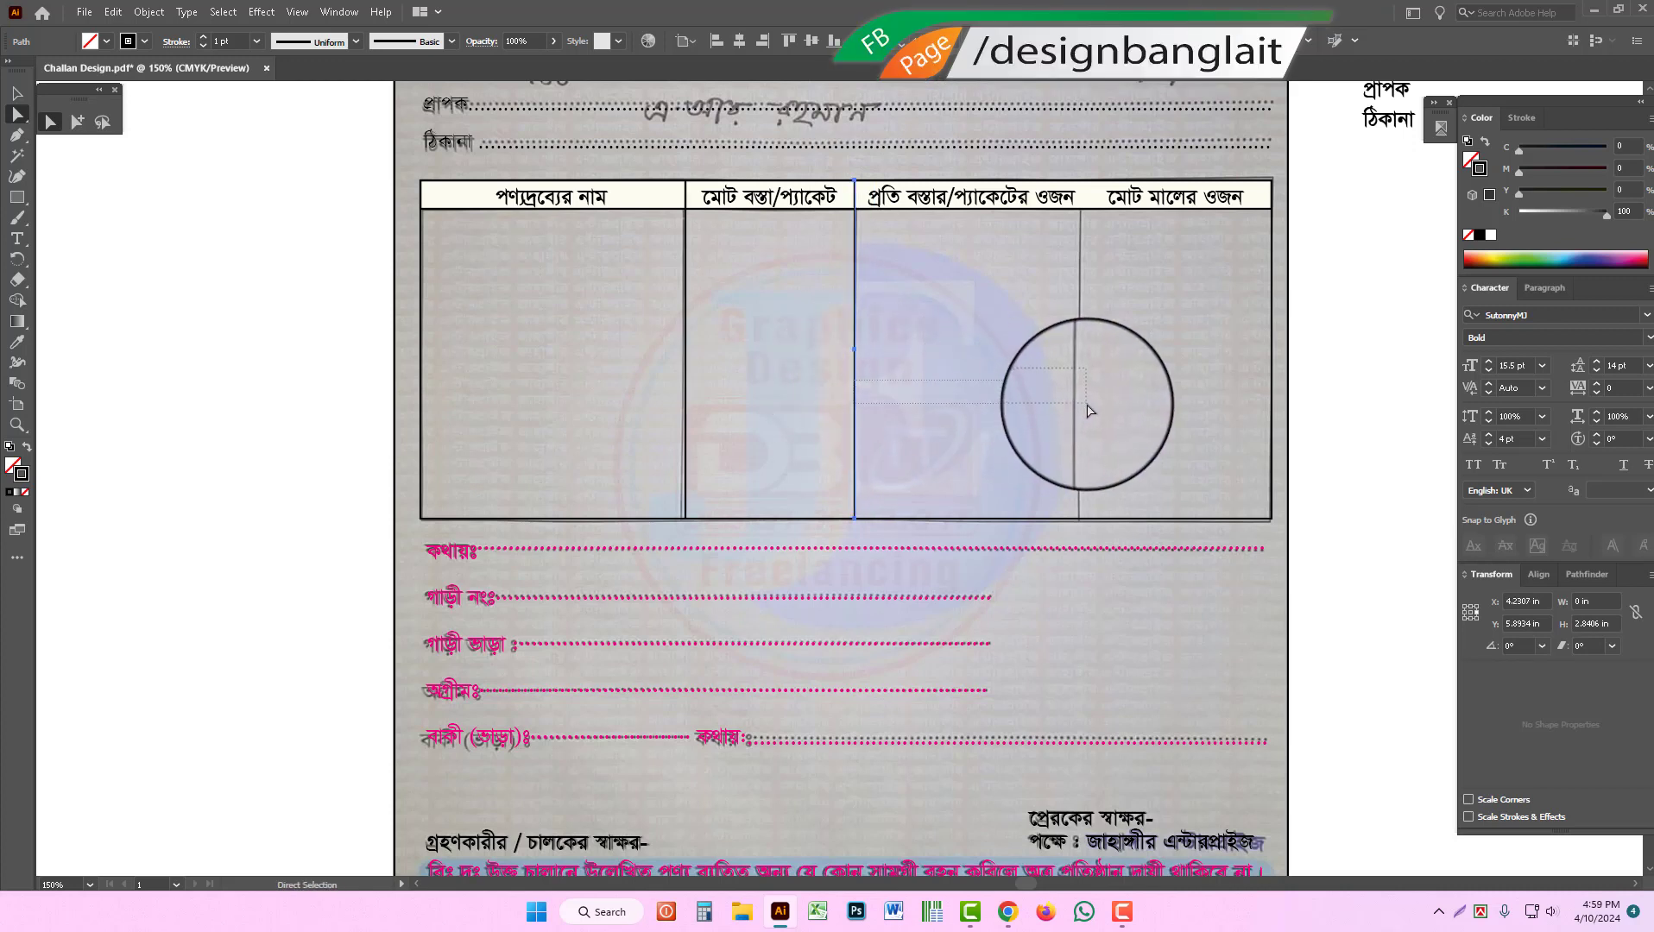
drag(1087, 405, 1089, 348)
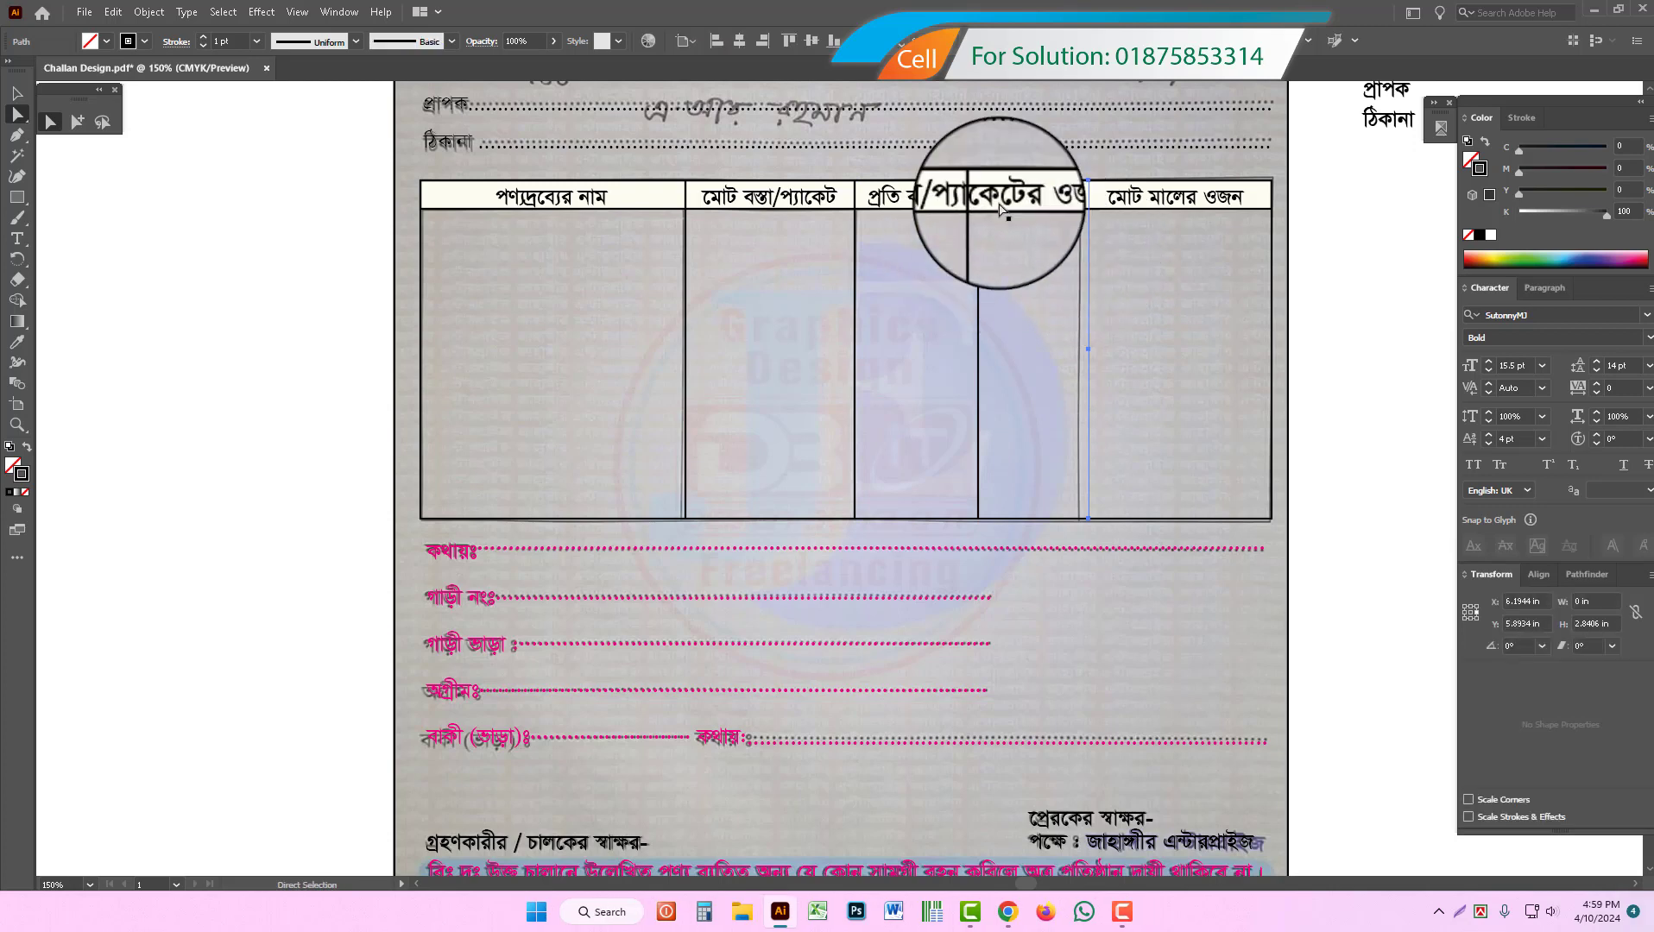
drag(996, 281, 943, 306)
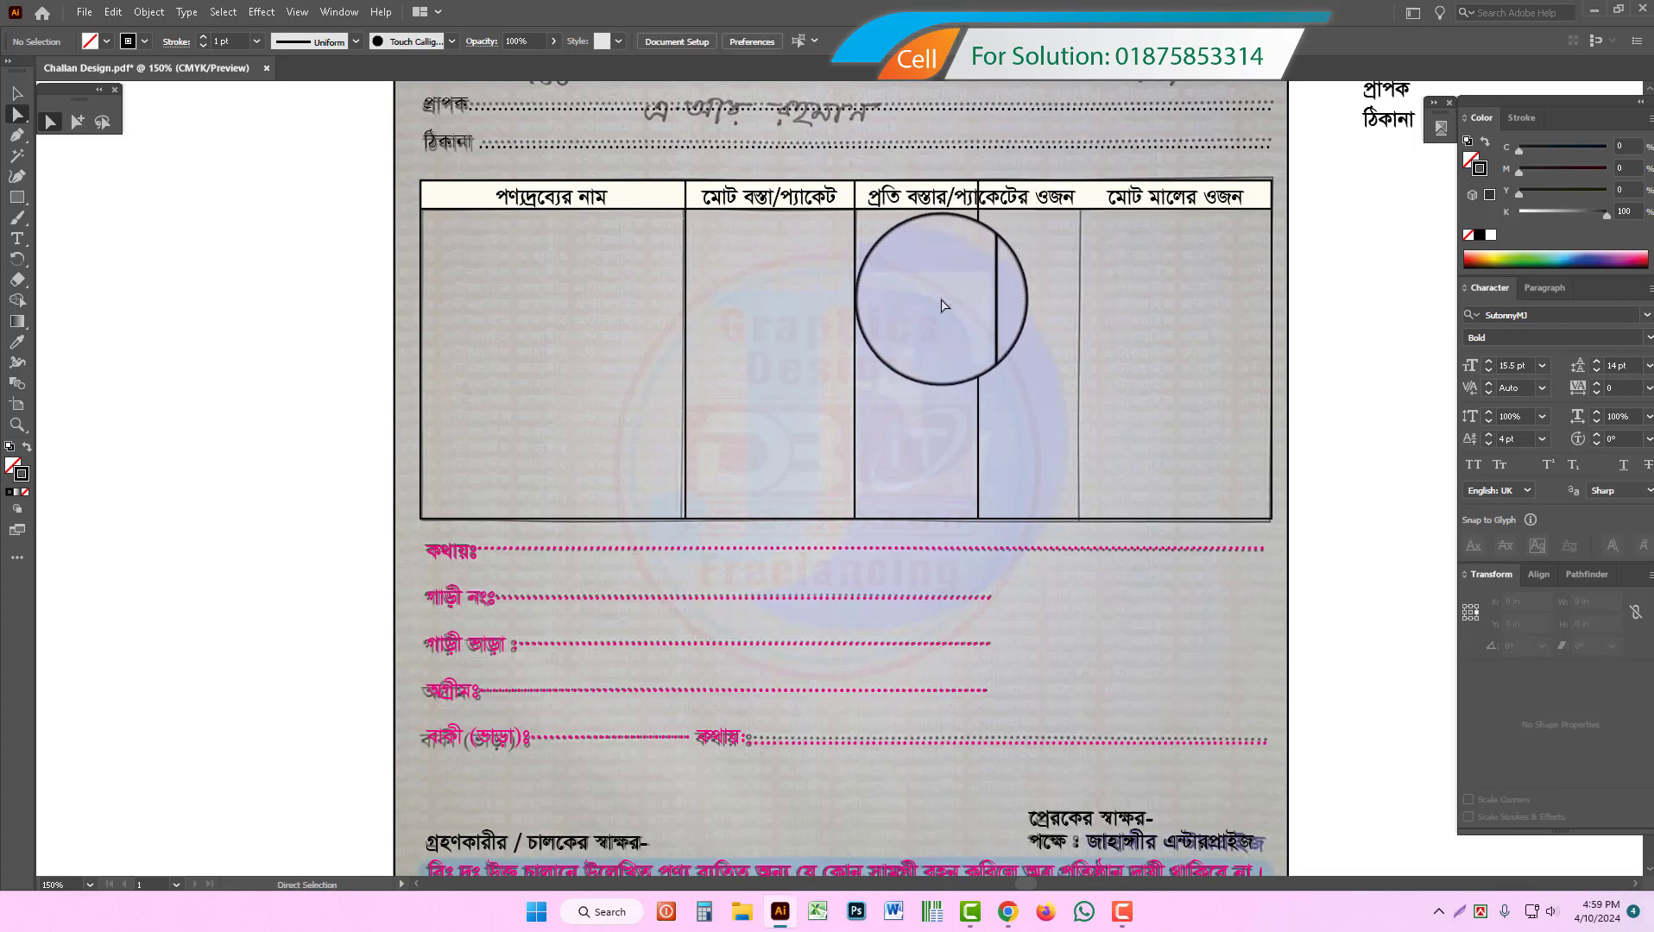
ctrl+click(949, 317)
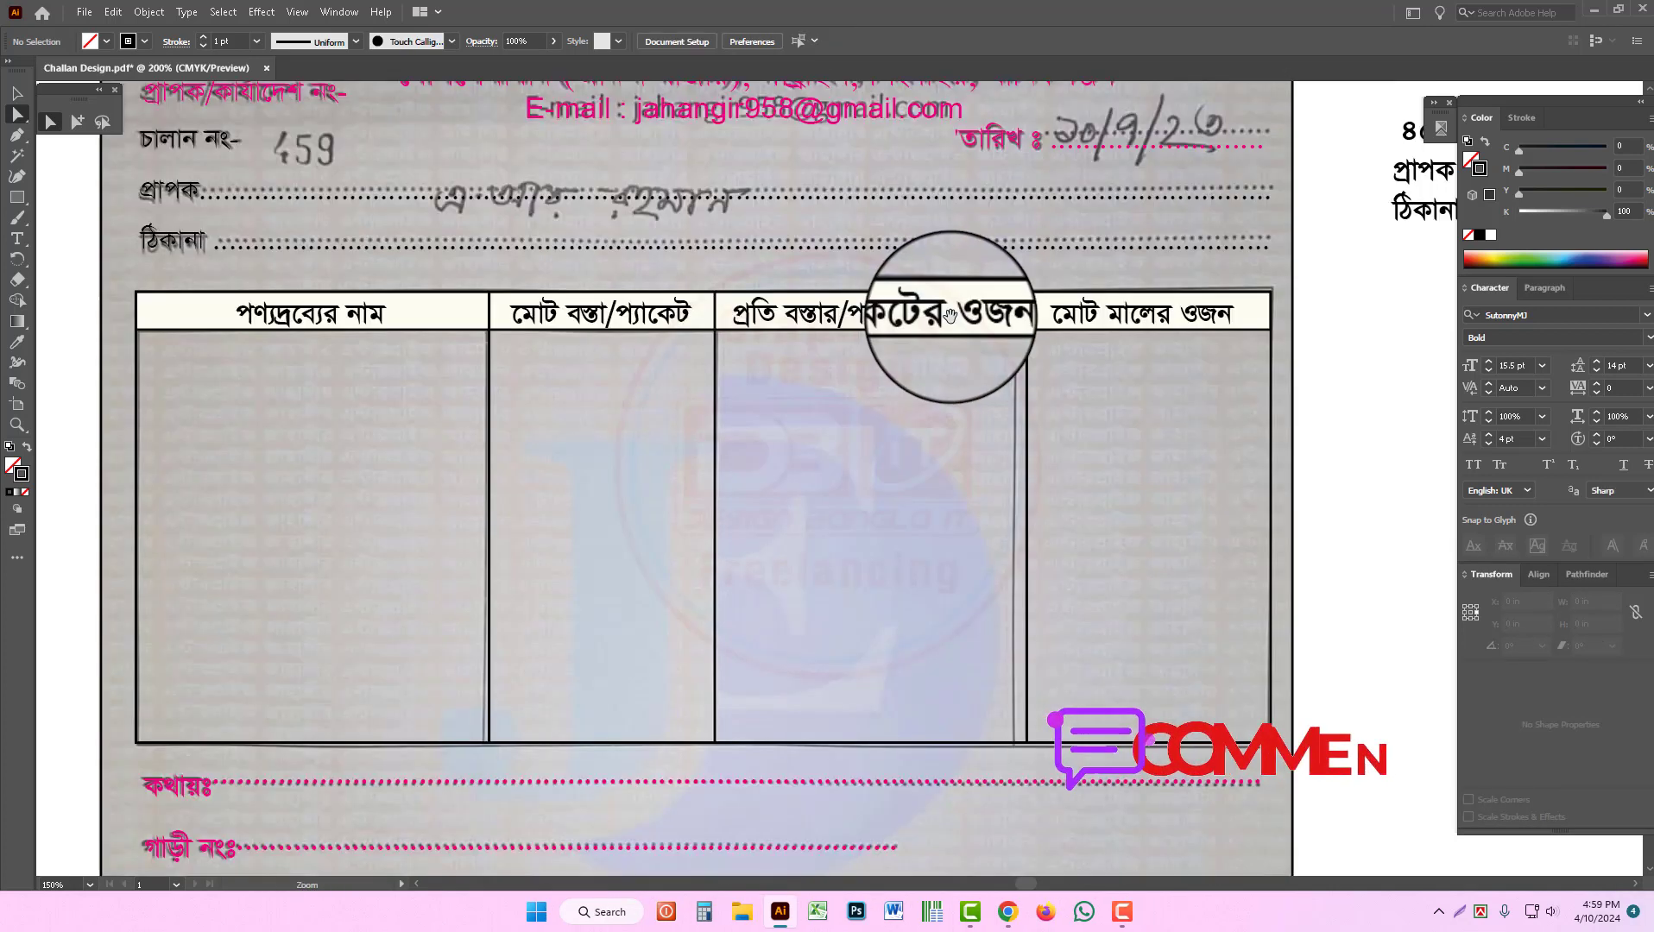
alt+click(845, 527)
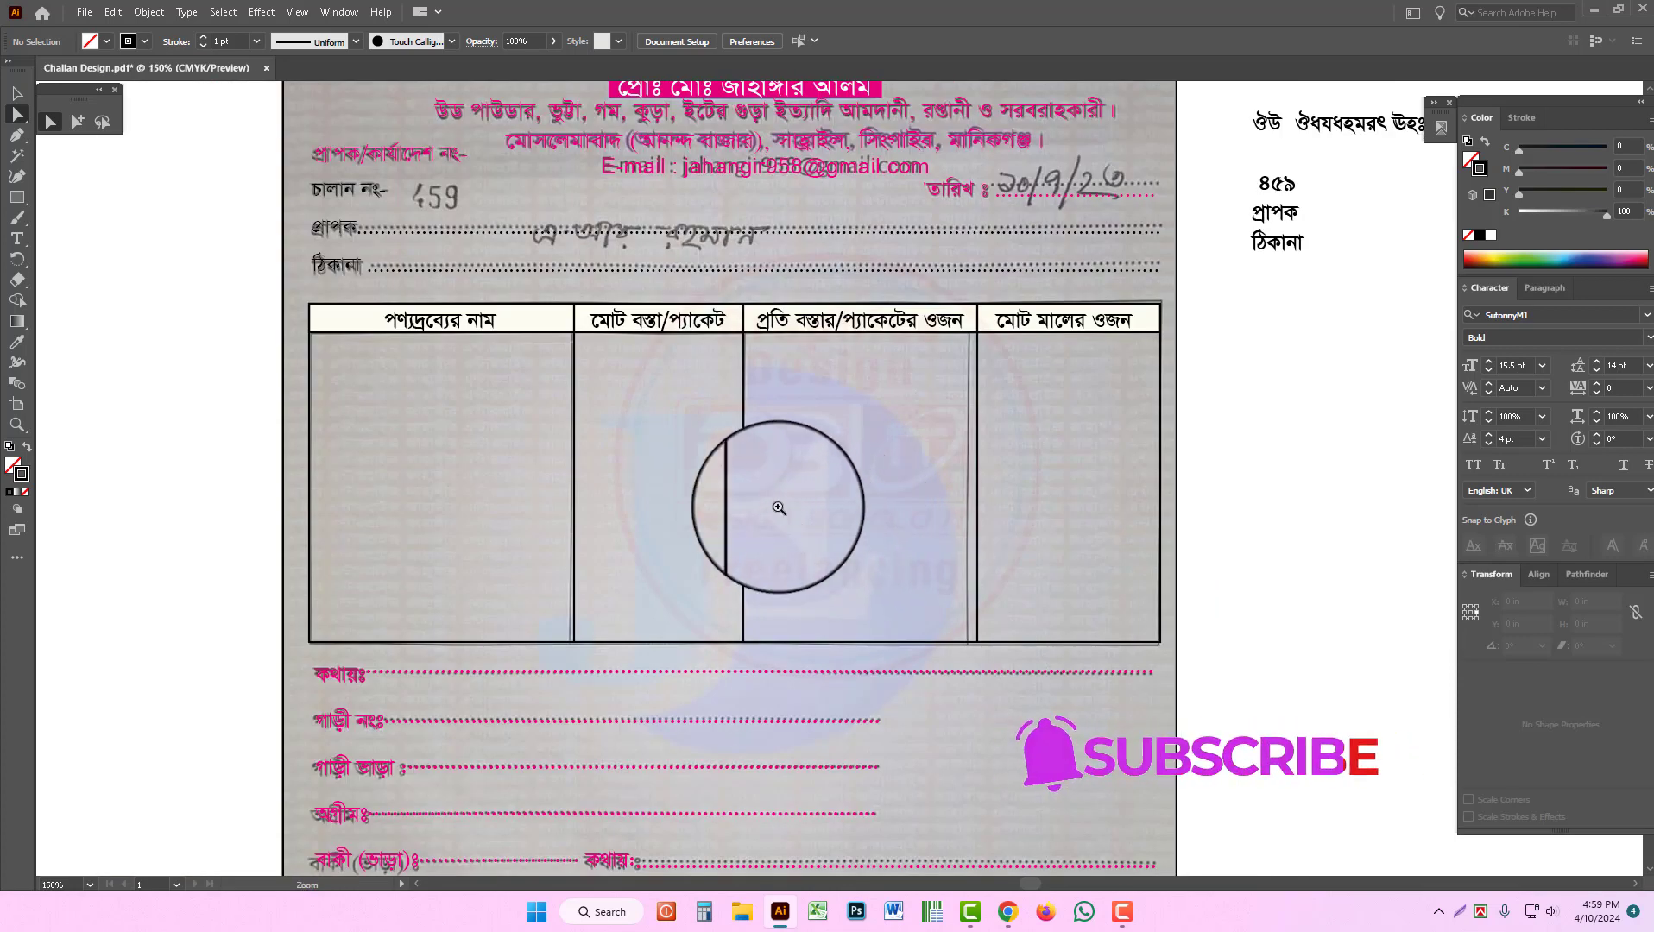
drag(824, 506, 929, 493)
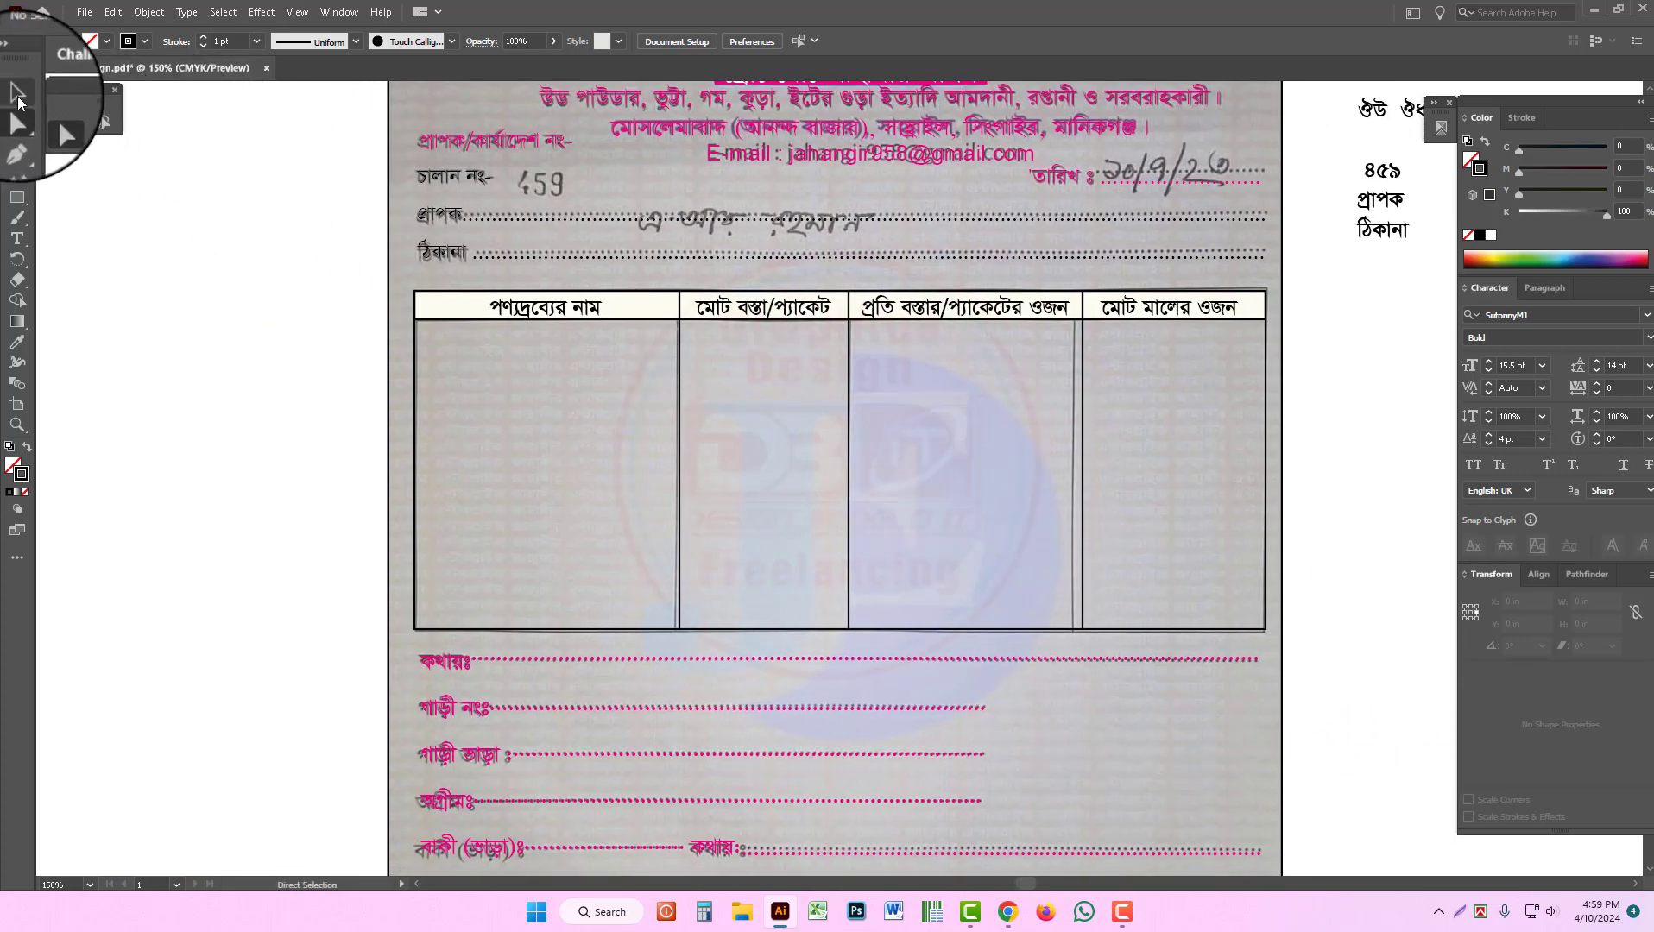
Step: Draw a rectangle about 7.17 × 0.28 in around the magenta note at the form's foot and fully round its corners
scroll(850, 518, down, 5)
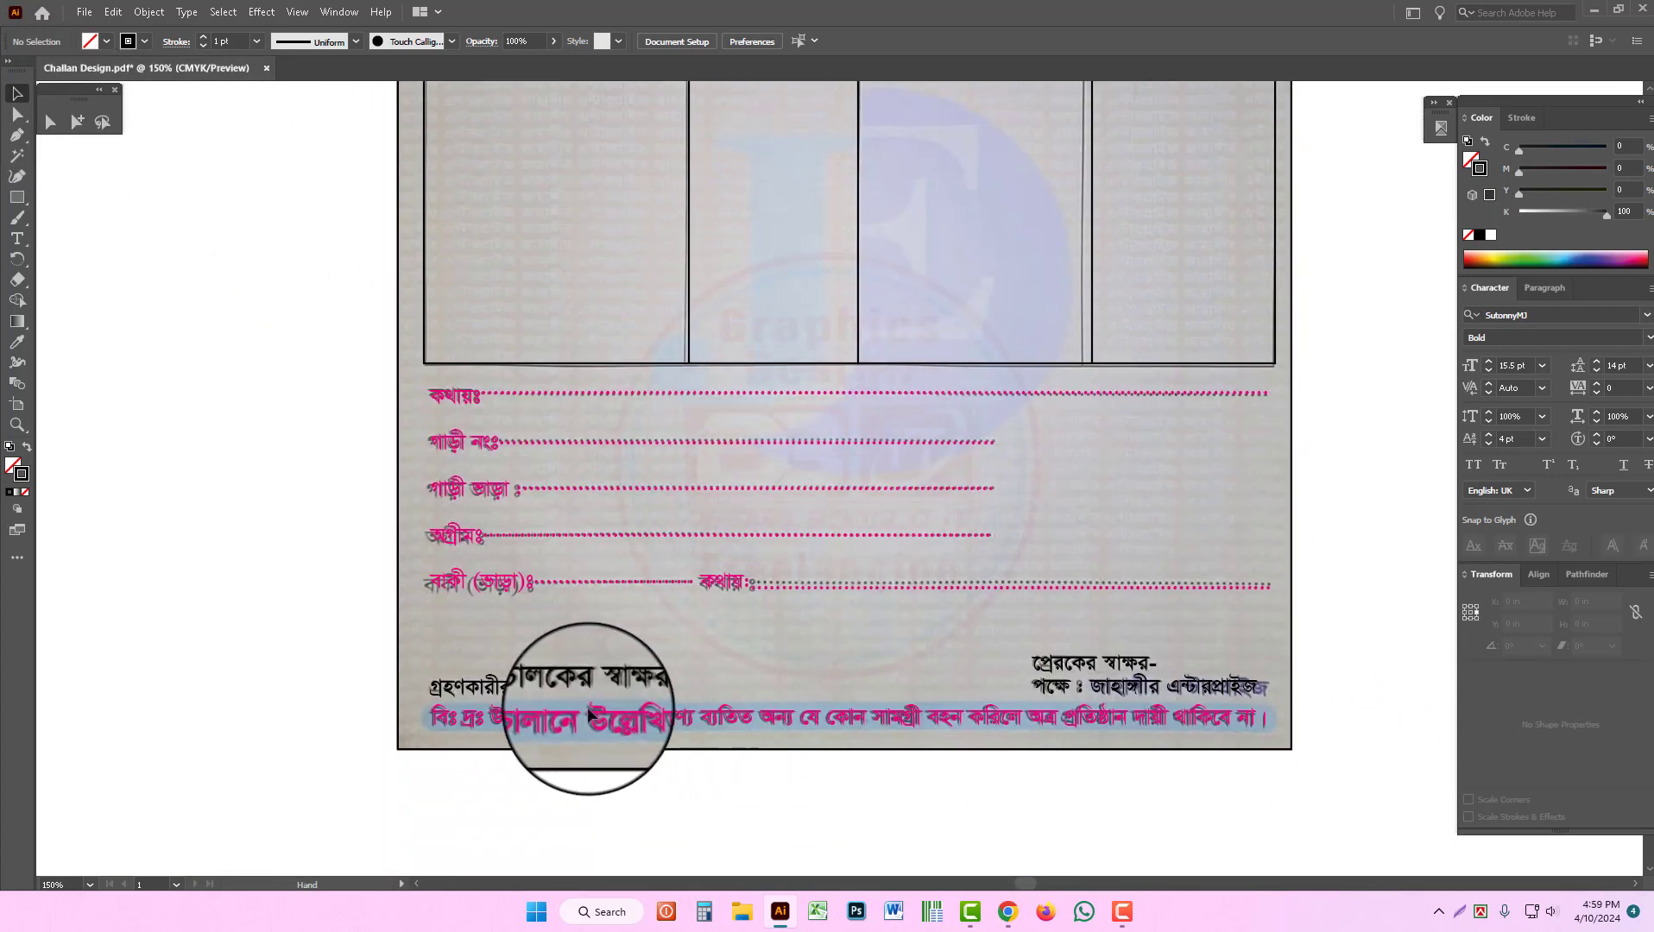
click(17, 197)
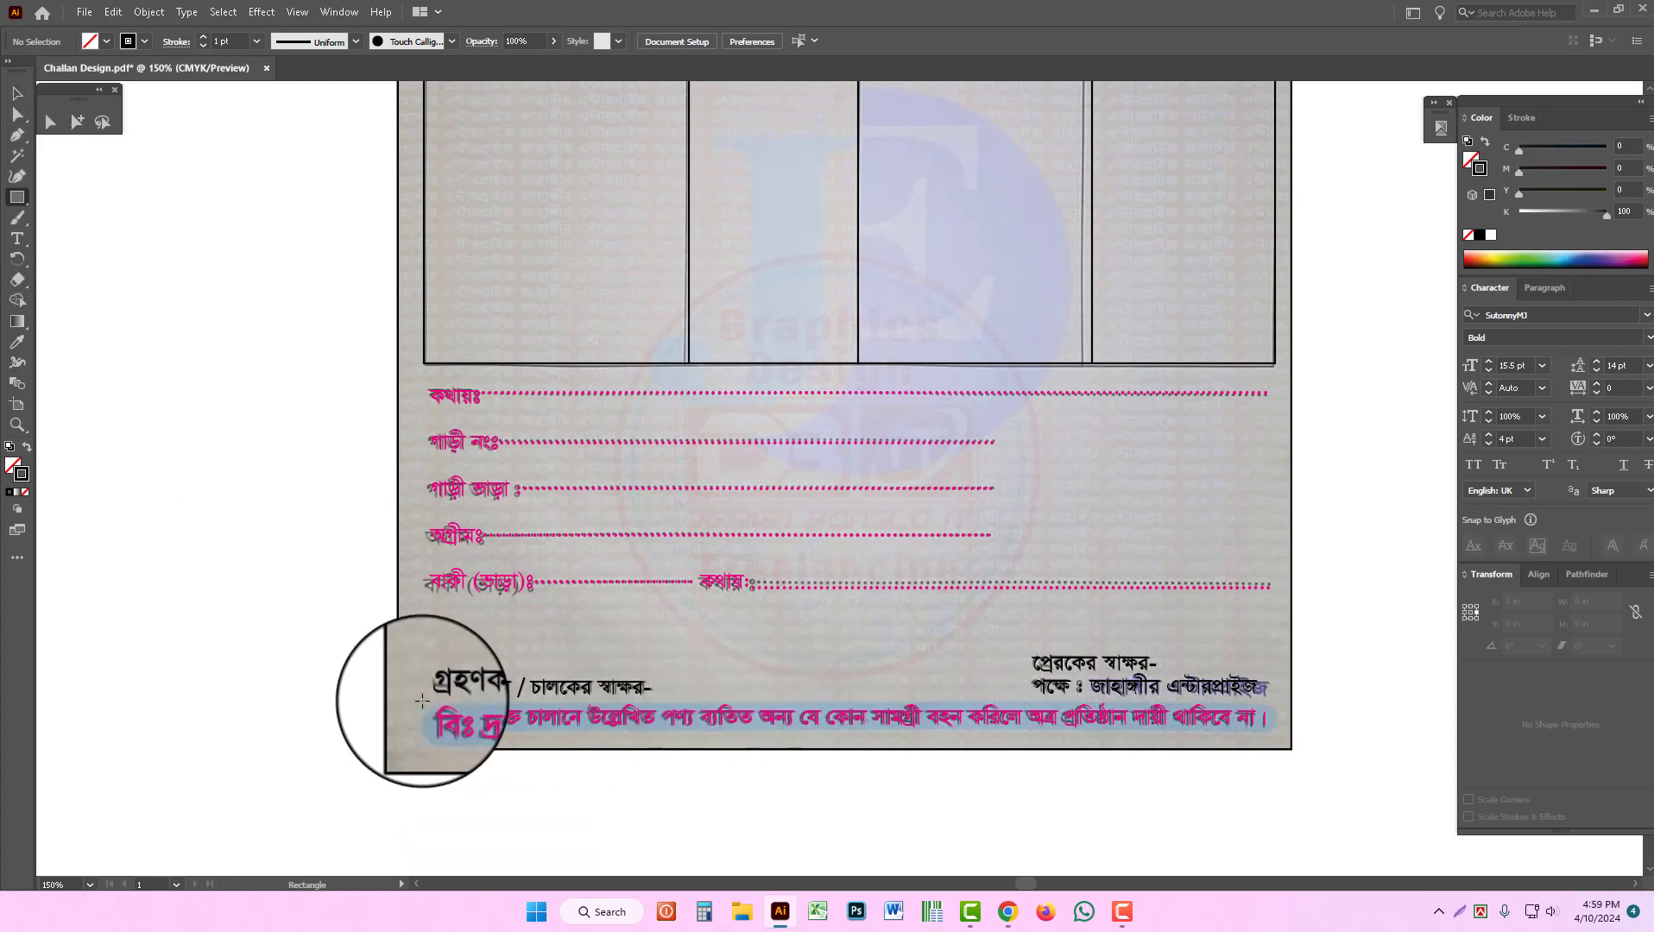
drag(421, 703, 1277, 735)
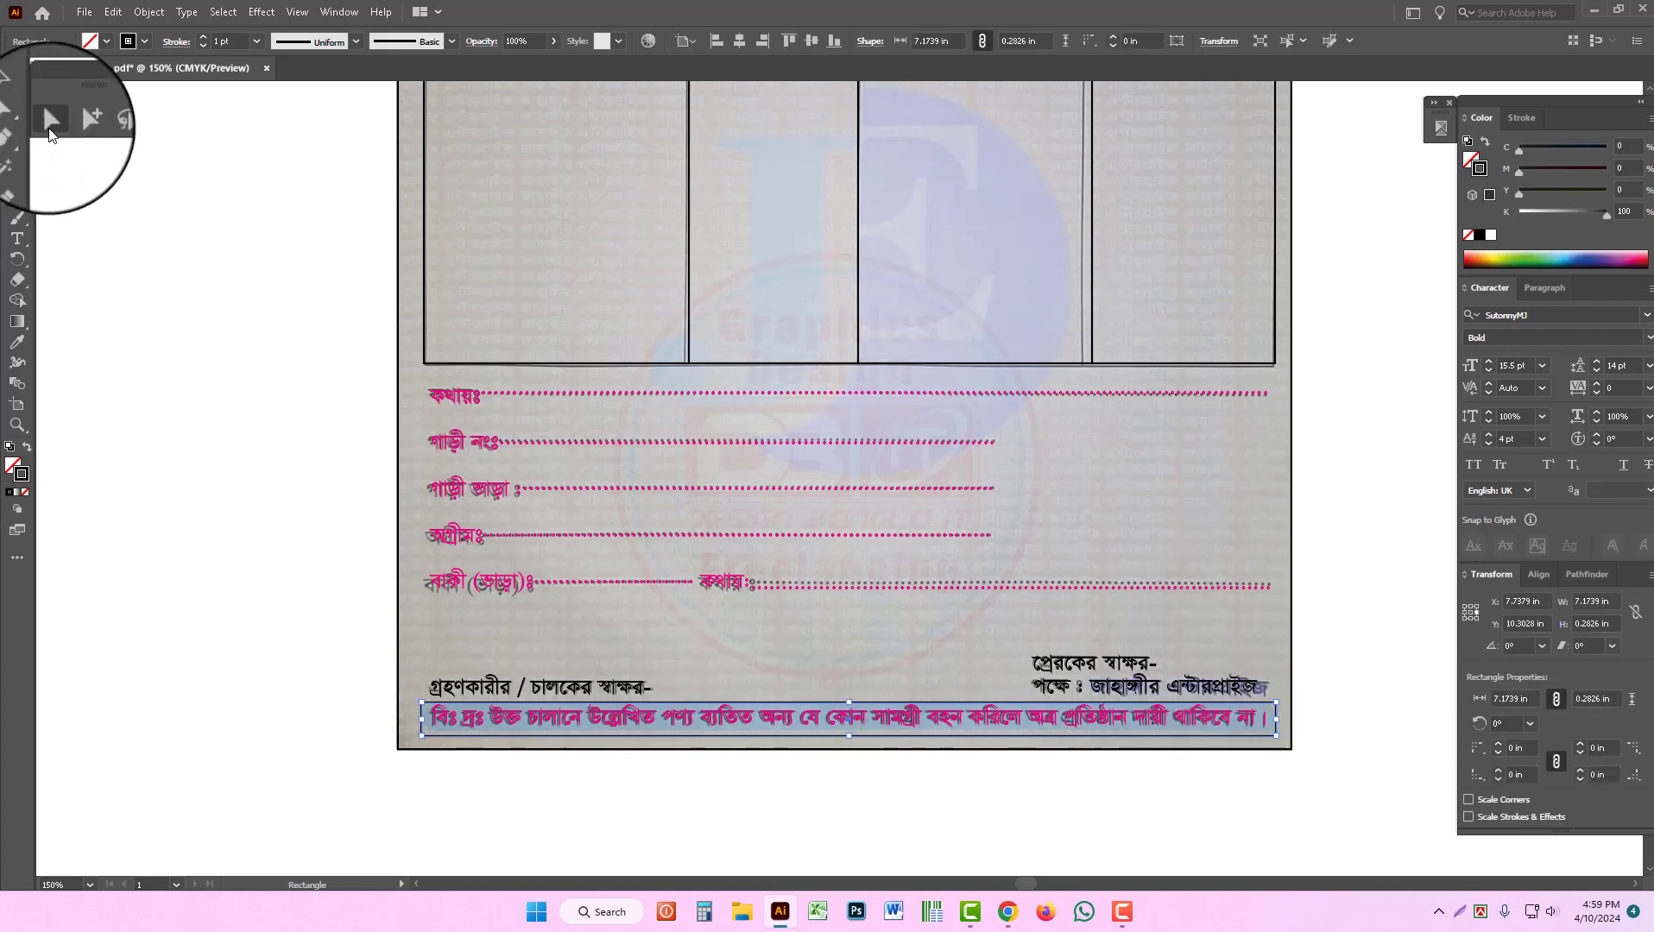
click(50, 134)
click(467, 723)
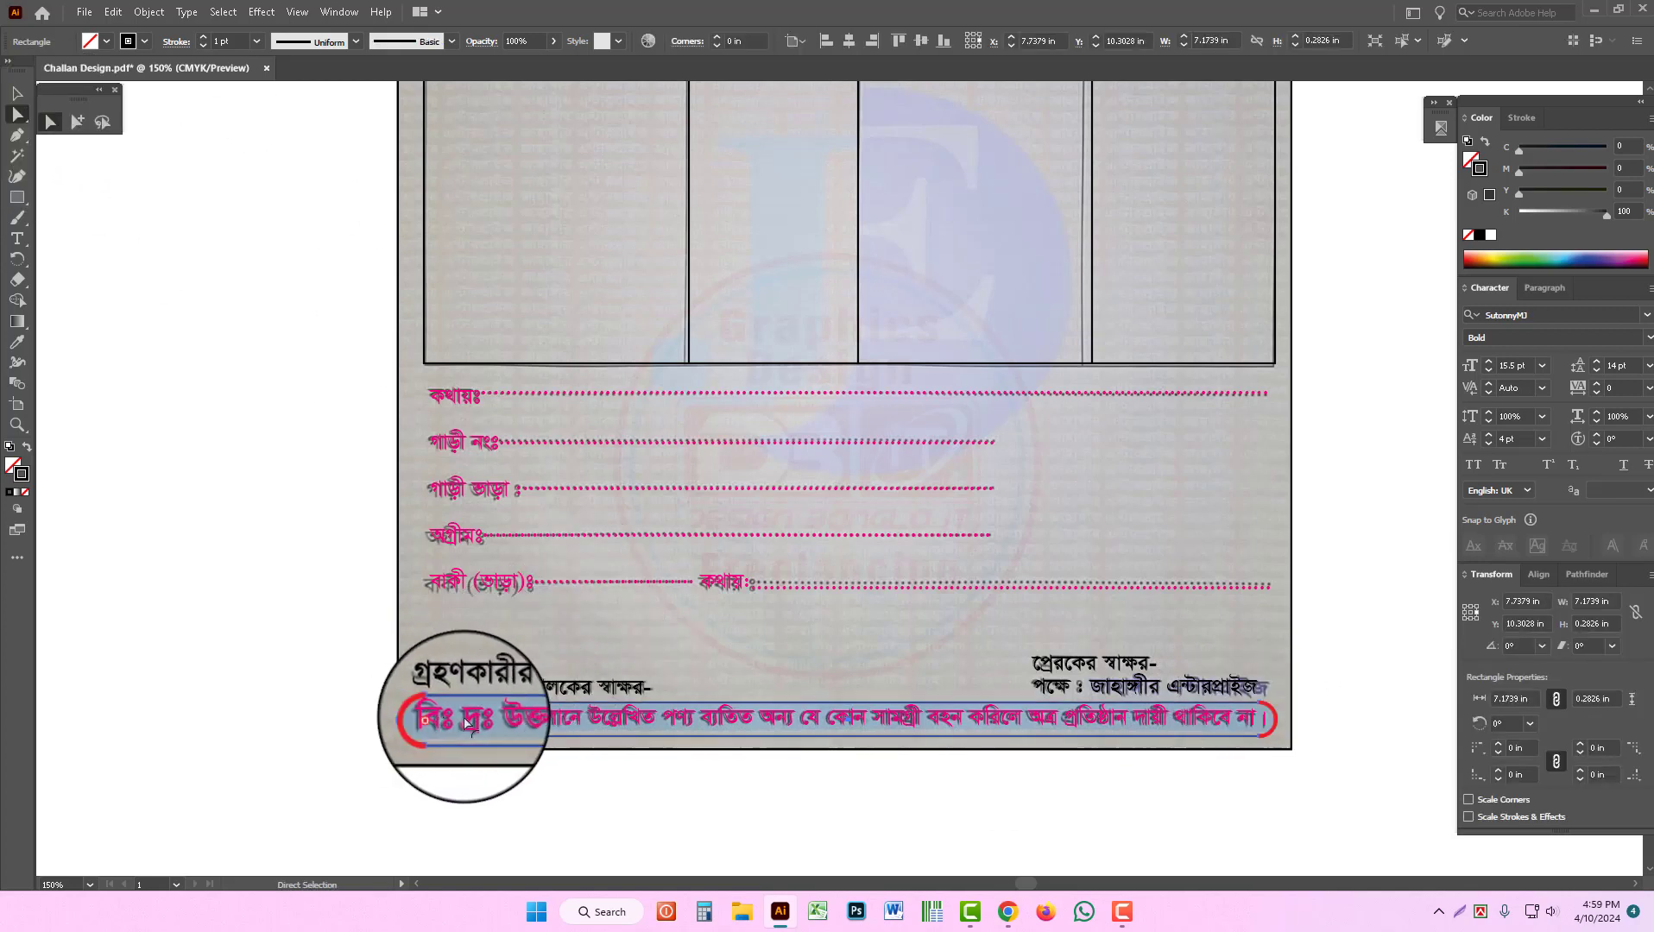
drag(467, 724, 469, 722)
click(17, 93)
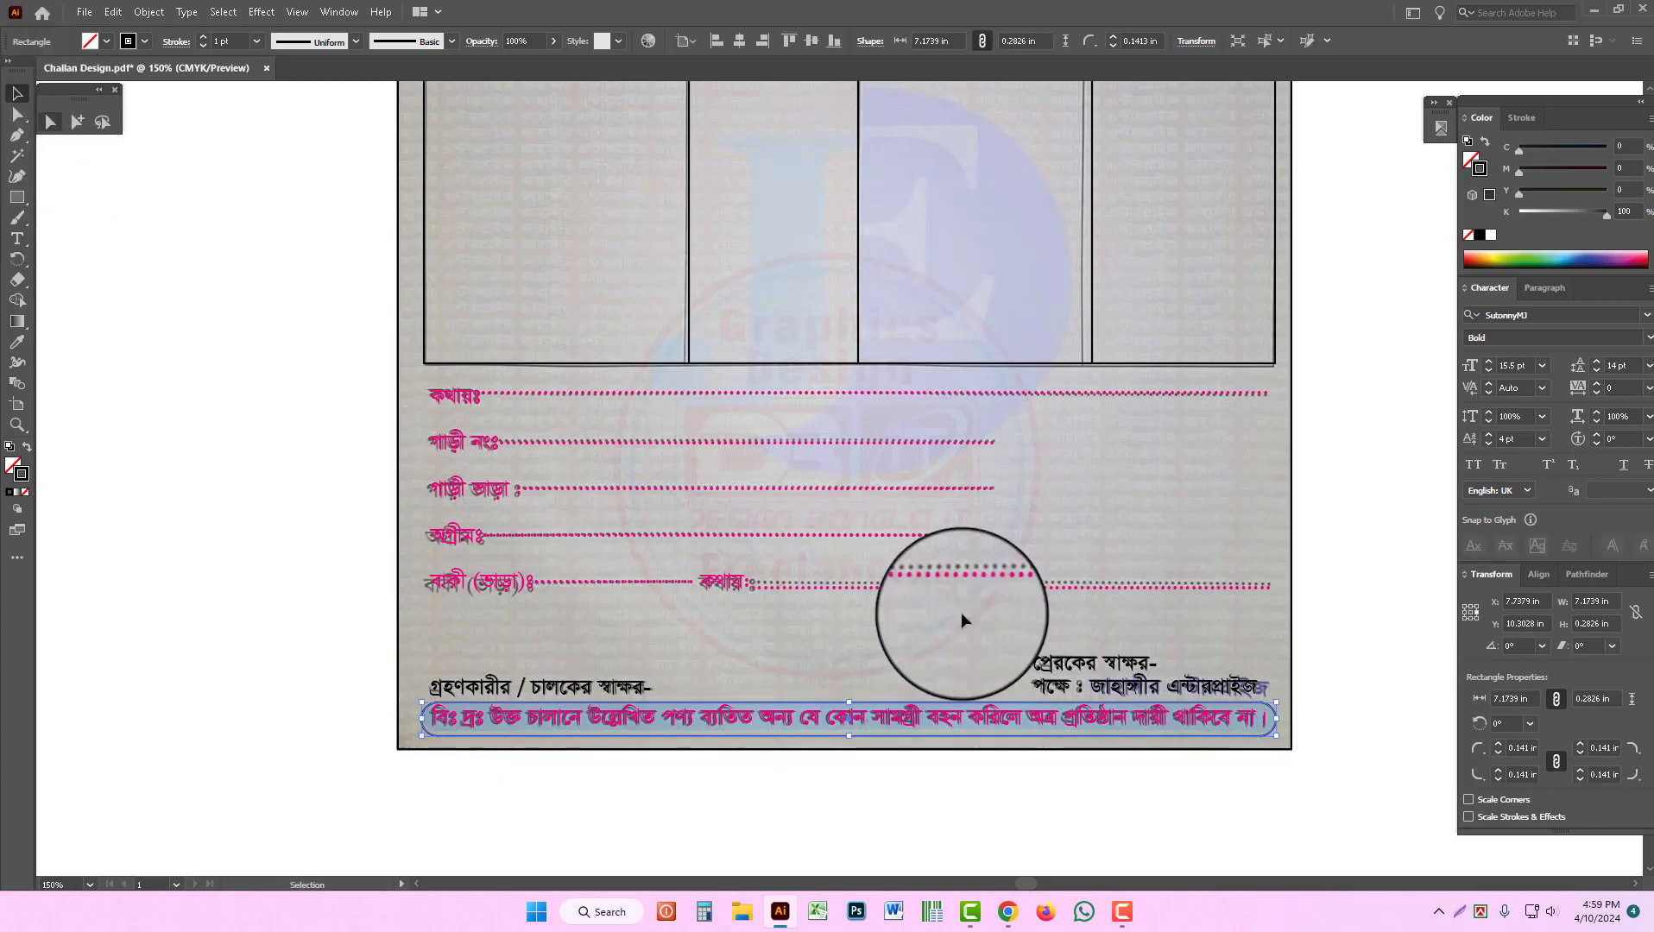
Step: Fill the rounded note bar with light blue, 21% cyan only, without an outline, and place it behind the note text
click(1485, 142)
click(1469, 160)
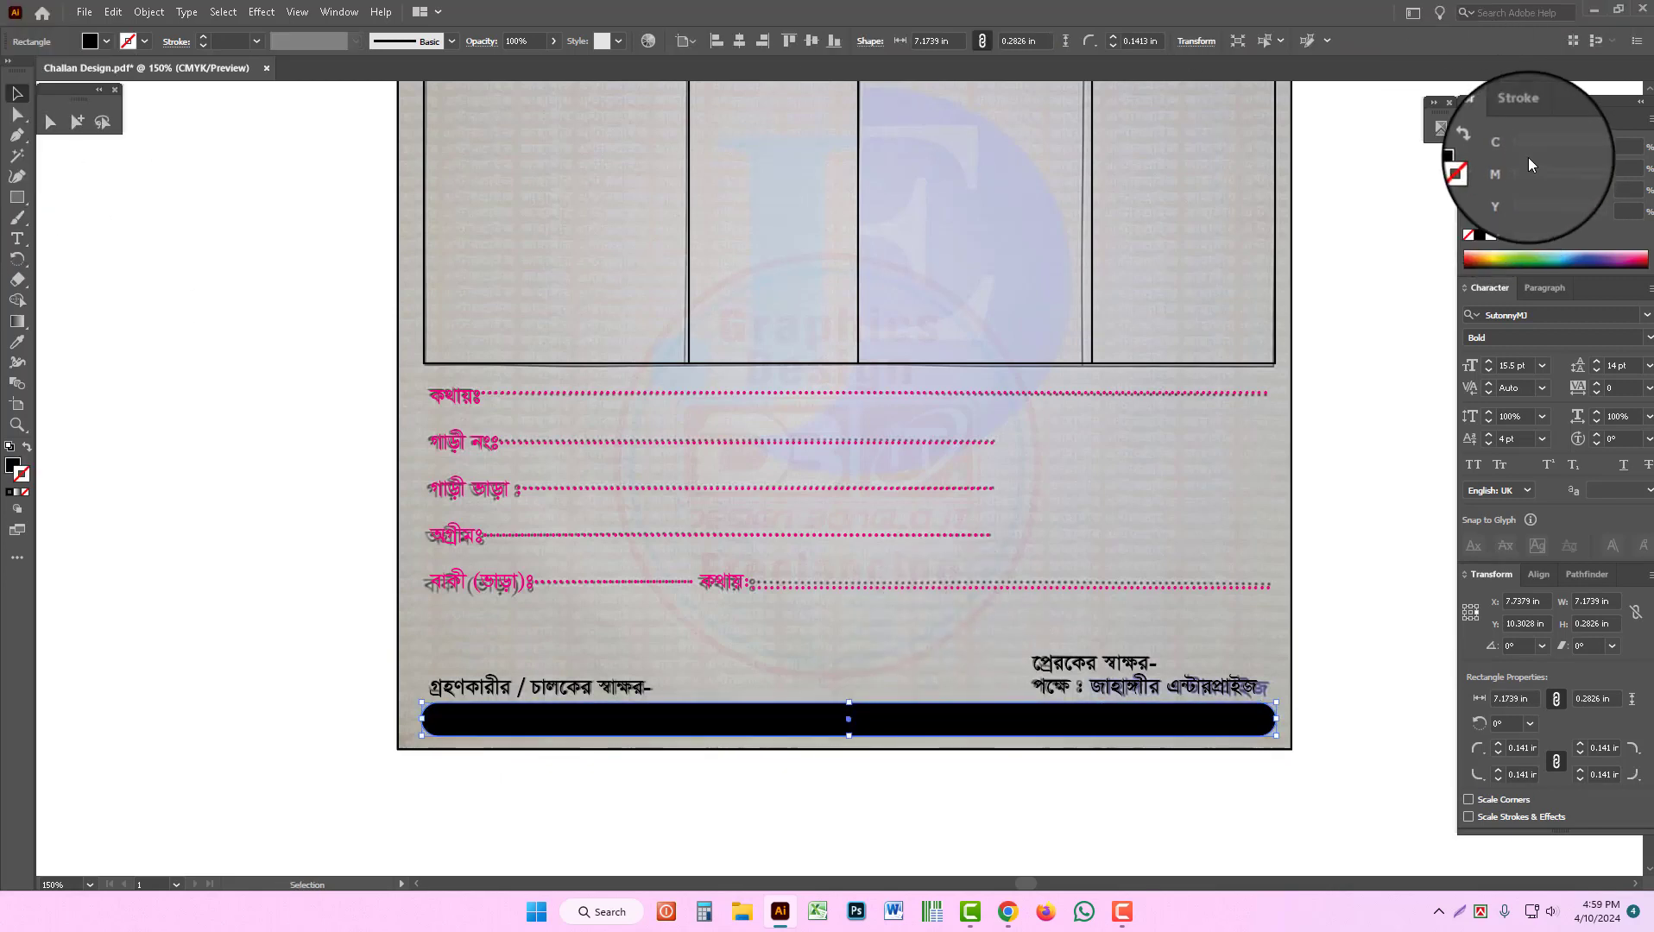
click(1536, 149)
drag(1568, 213, 1427, 206)
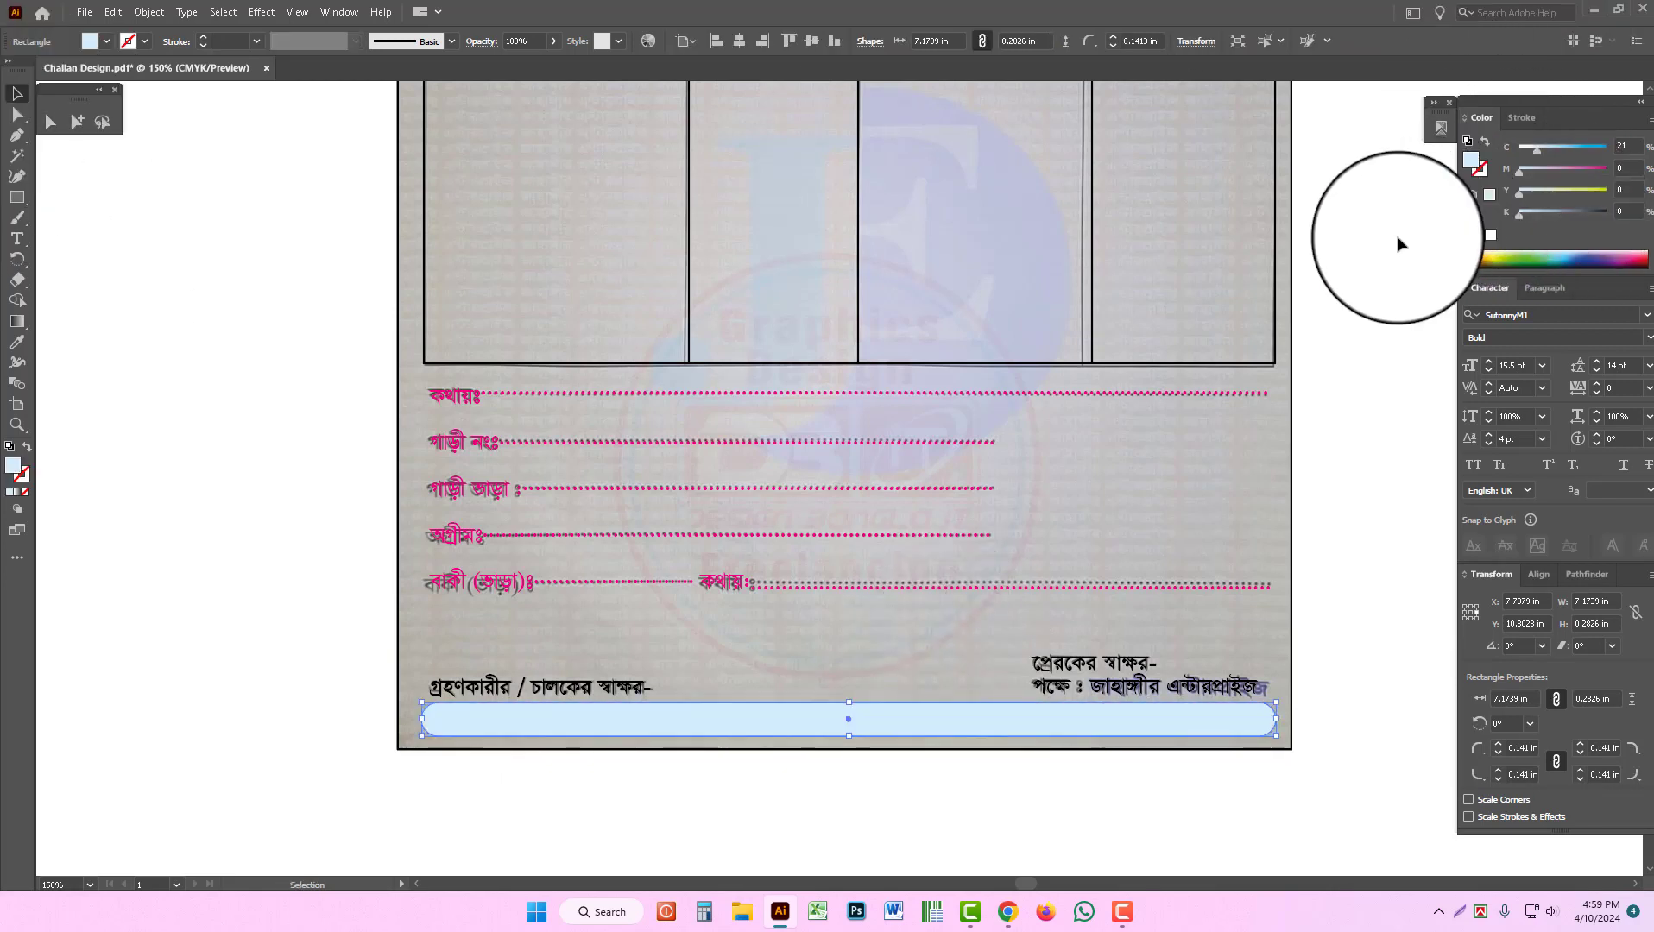
key(ctrl+x)
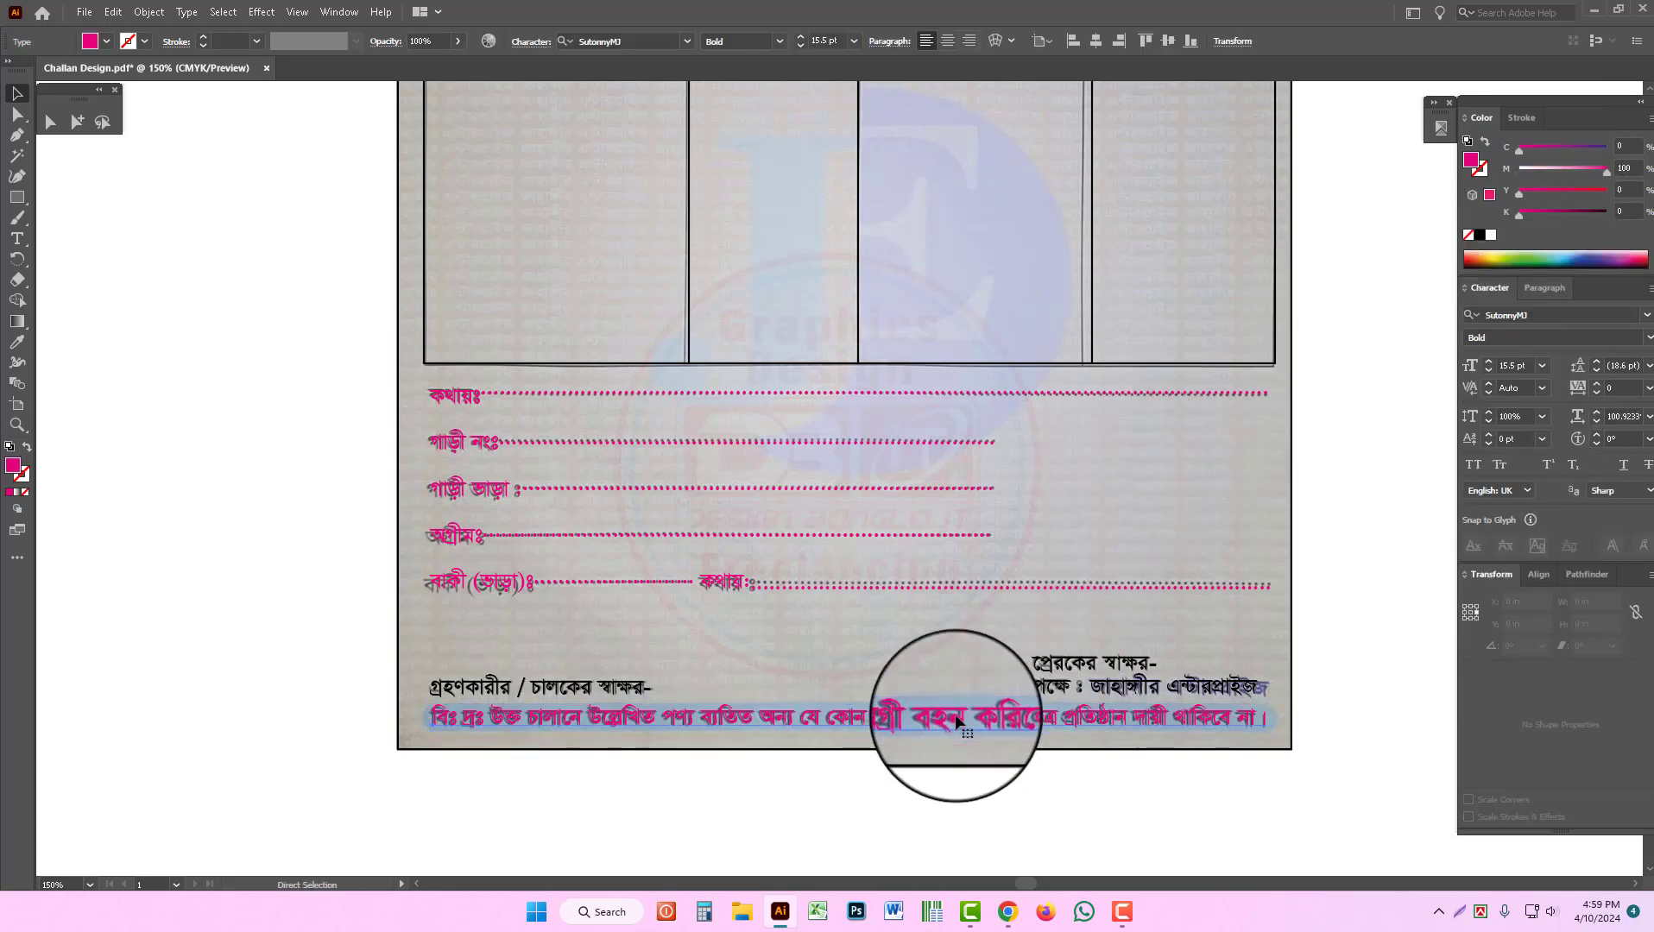
key(ctrl+b)
click(944, 667)
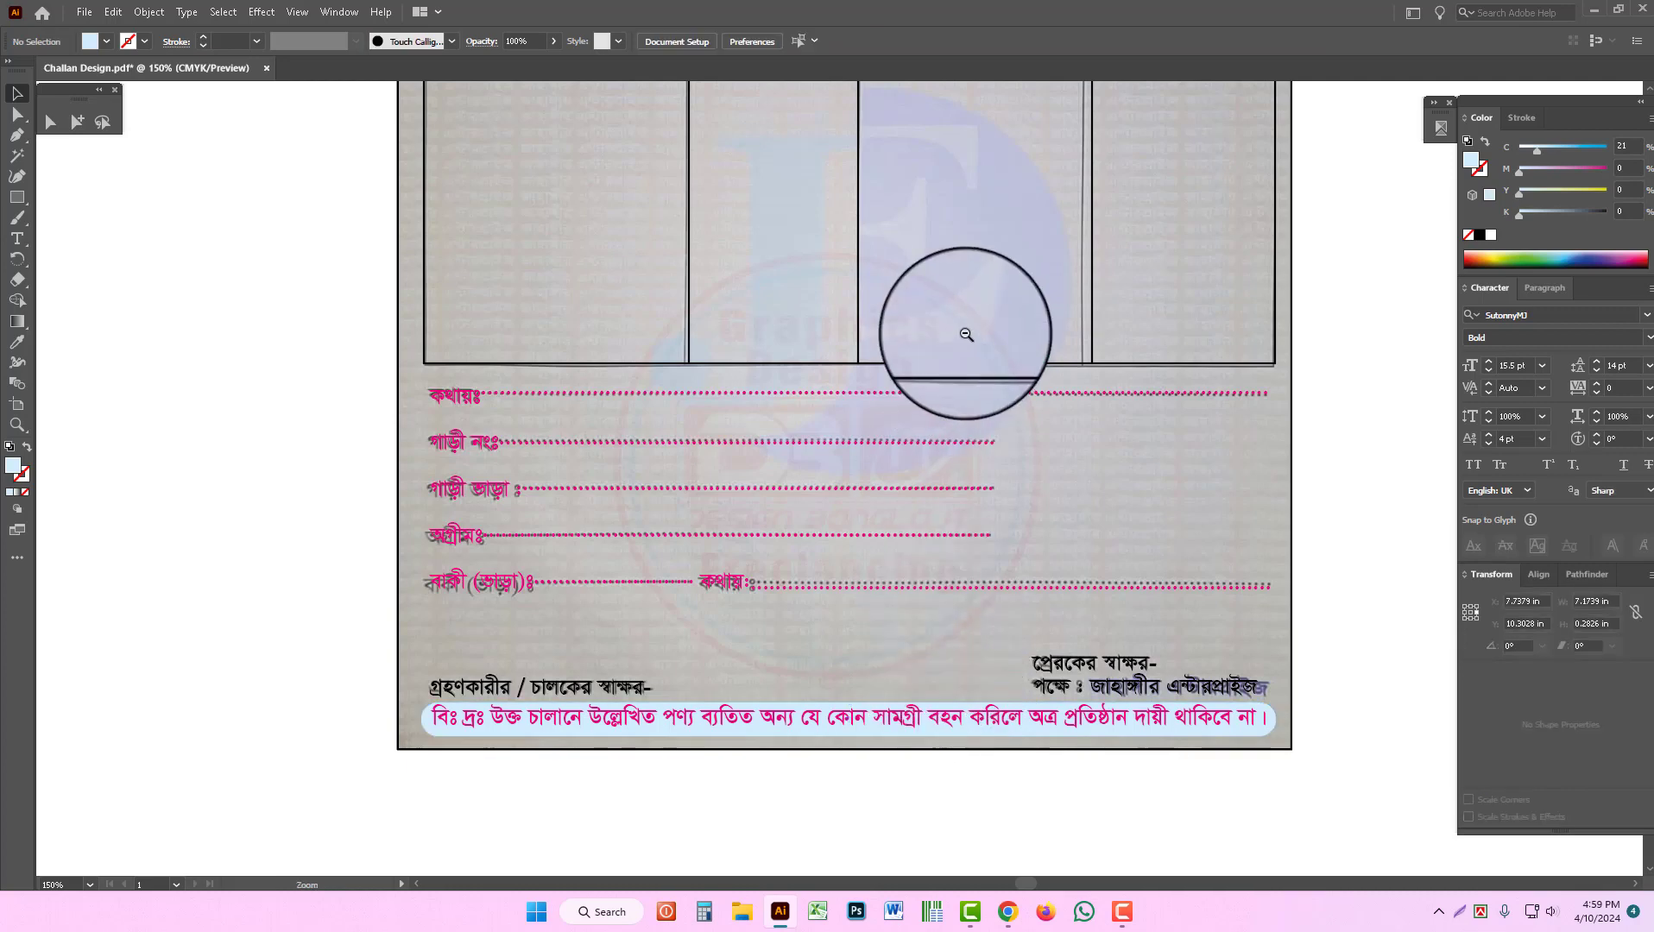
Step: Add the letter j as separate black text on the blank area beside the scanned JE logo
ctrl+alt+click(965, 333)
ctrl+alt+click(893, 341)
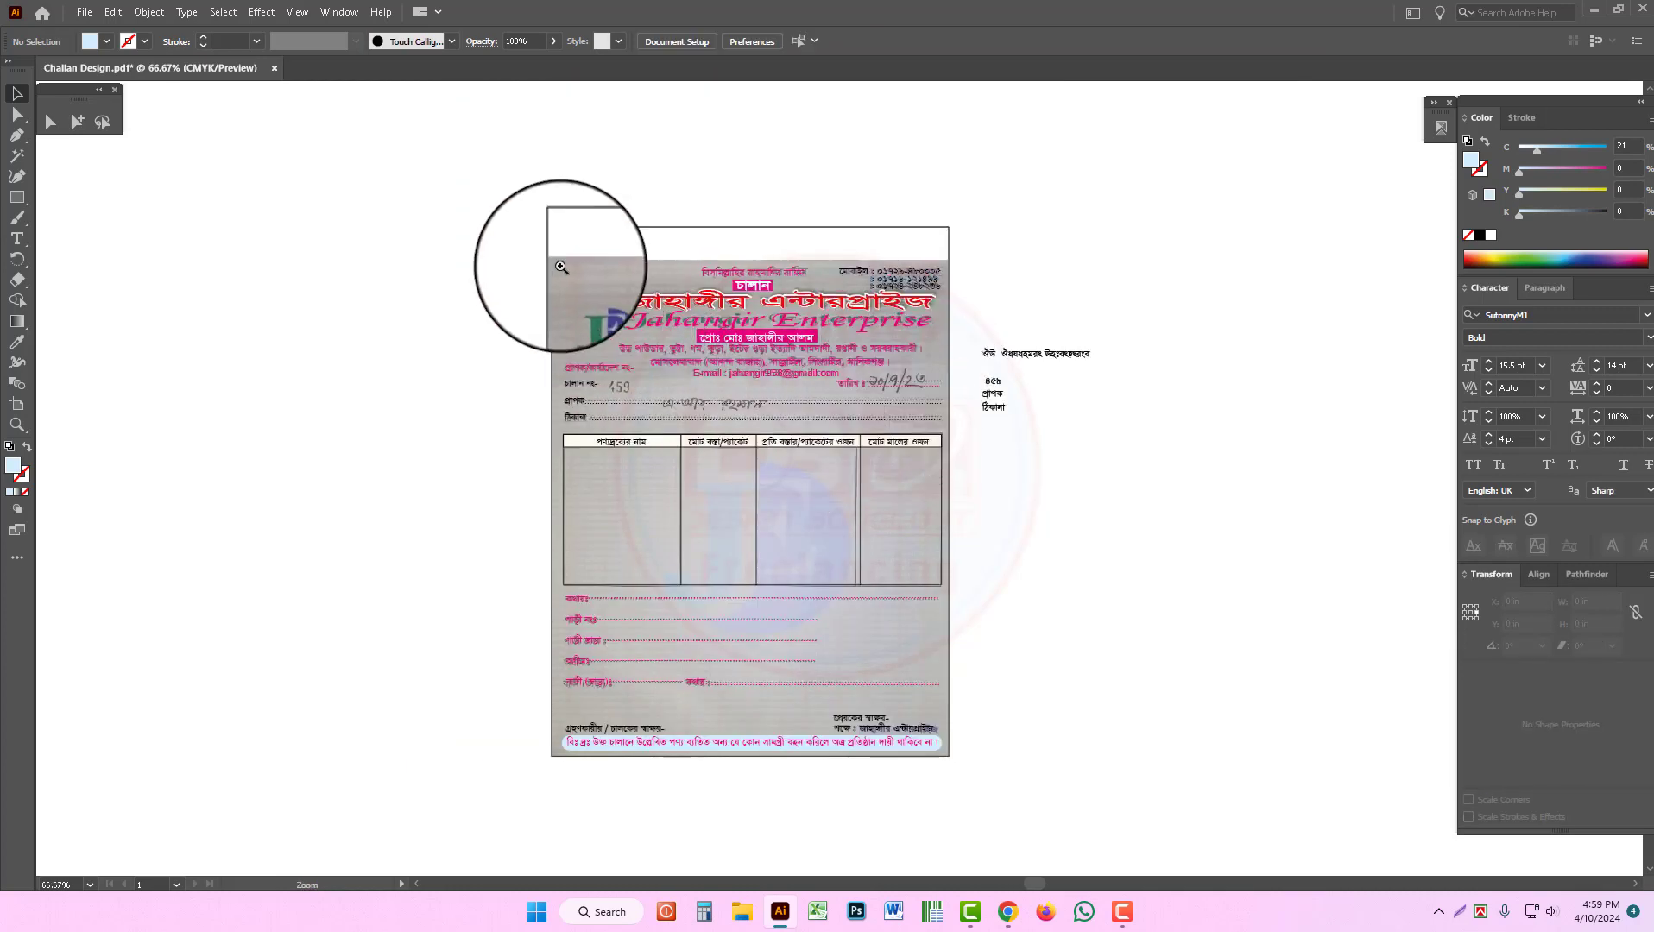
drag(561, 268, 778, 477)
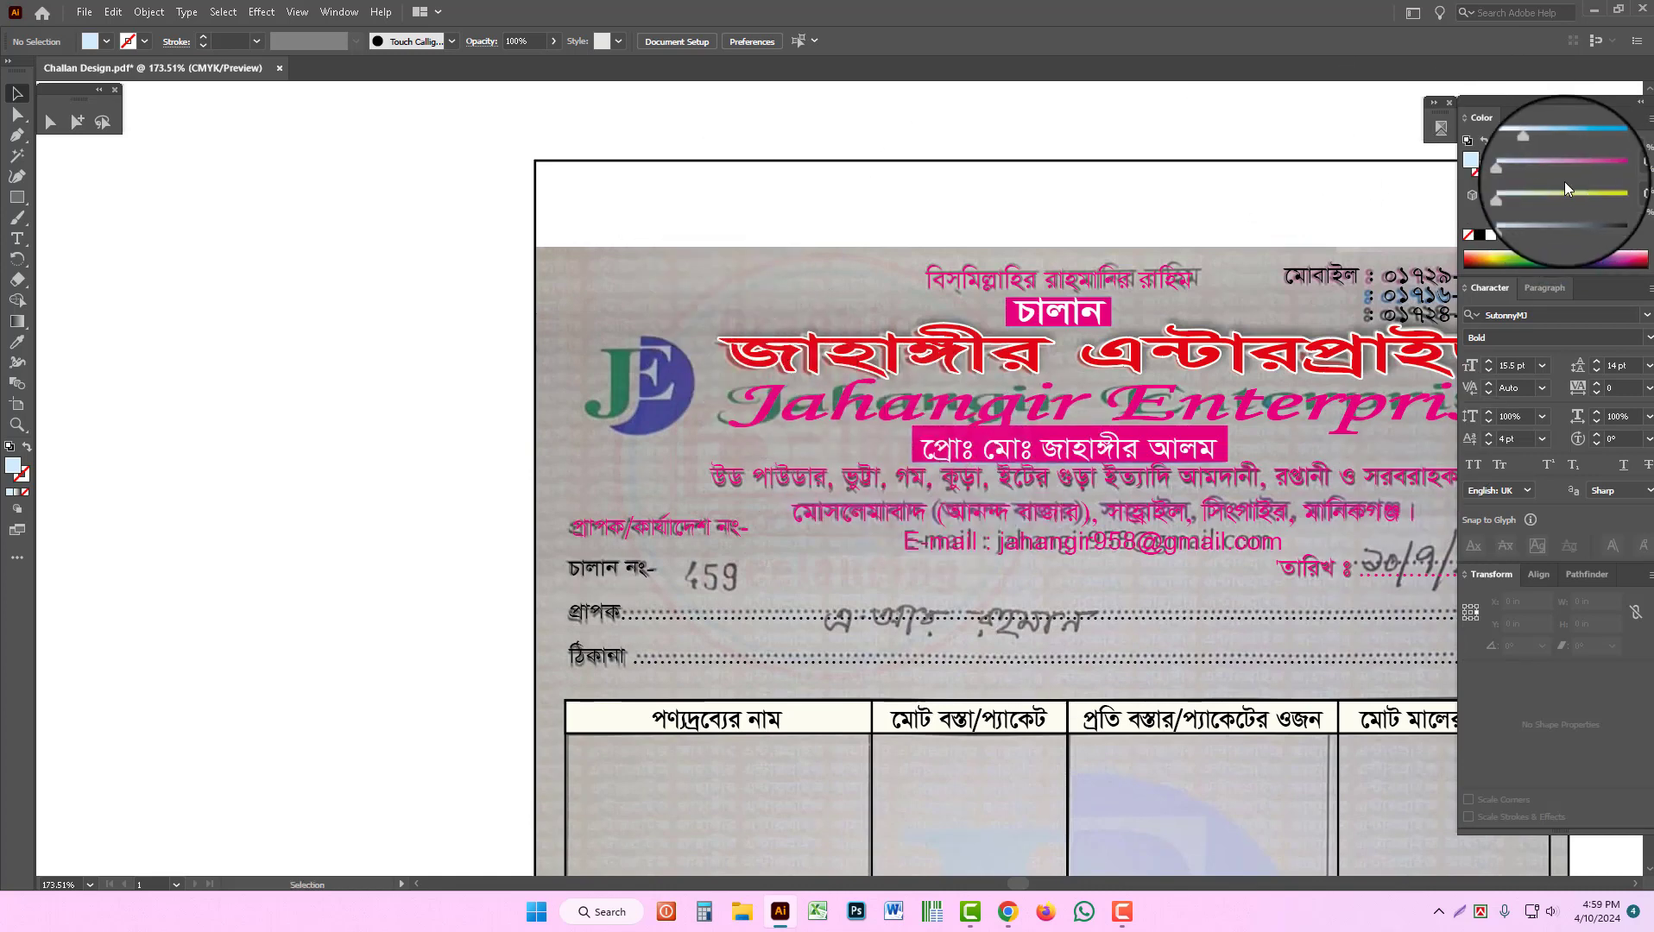
click(1485, 141)
click(1483, 170)
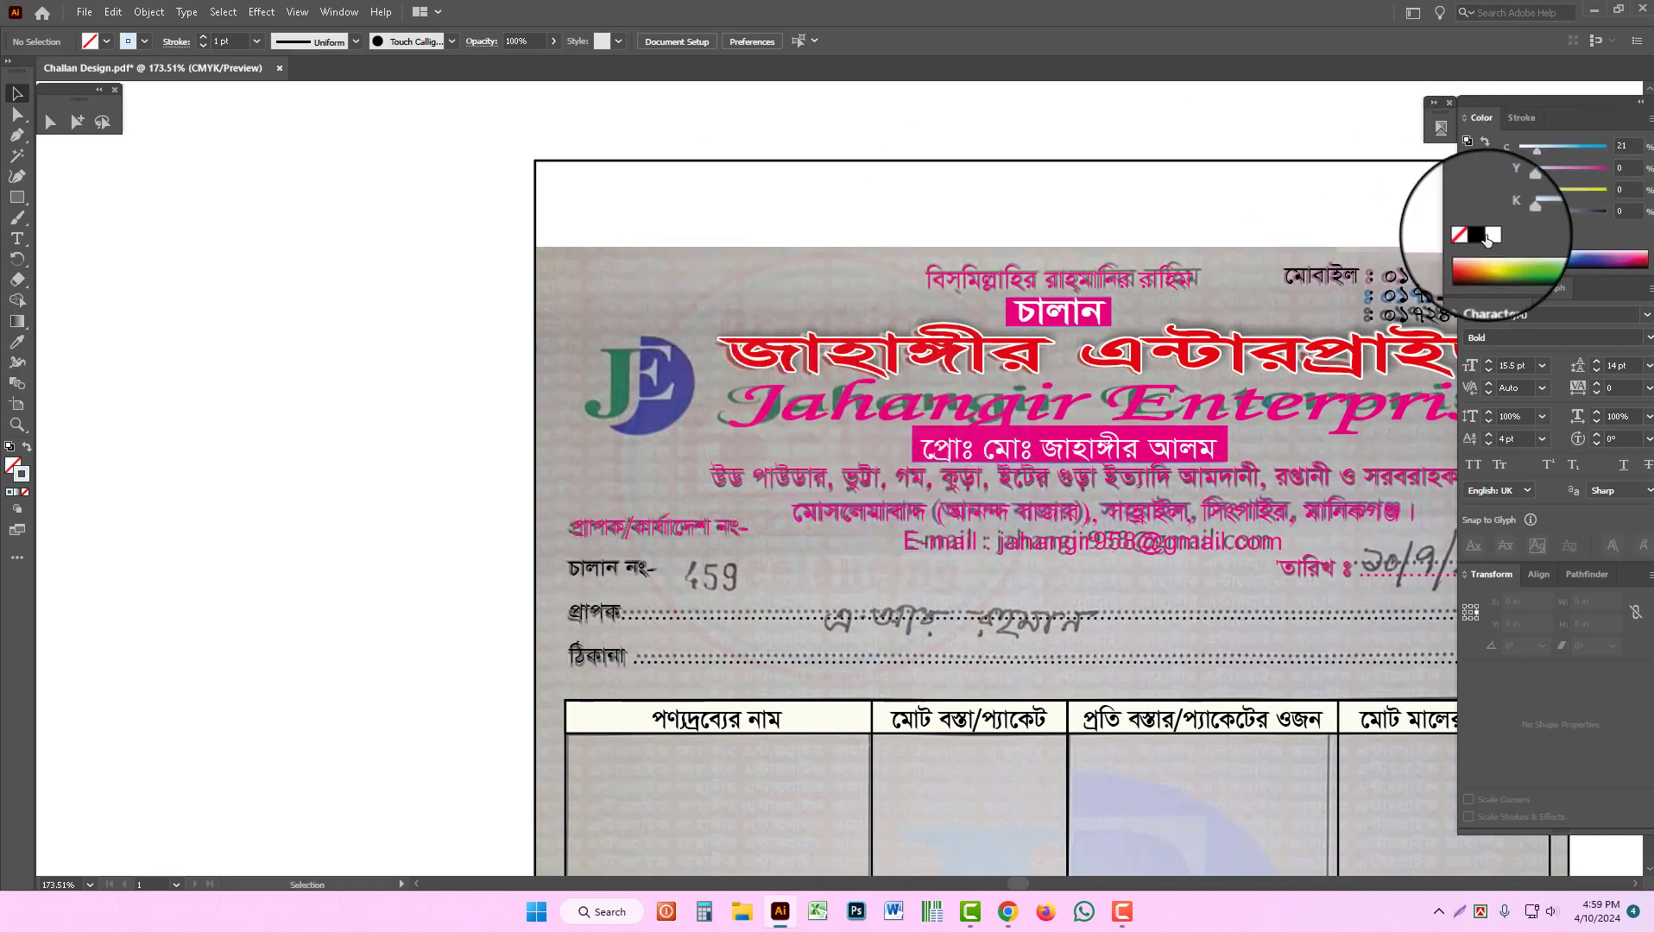
click(1482, 234)
ctrl+click(664, 398)
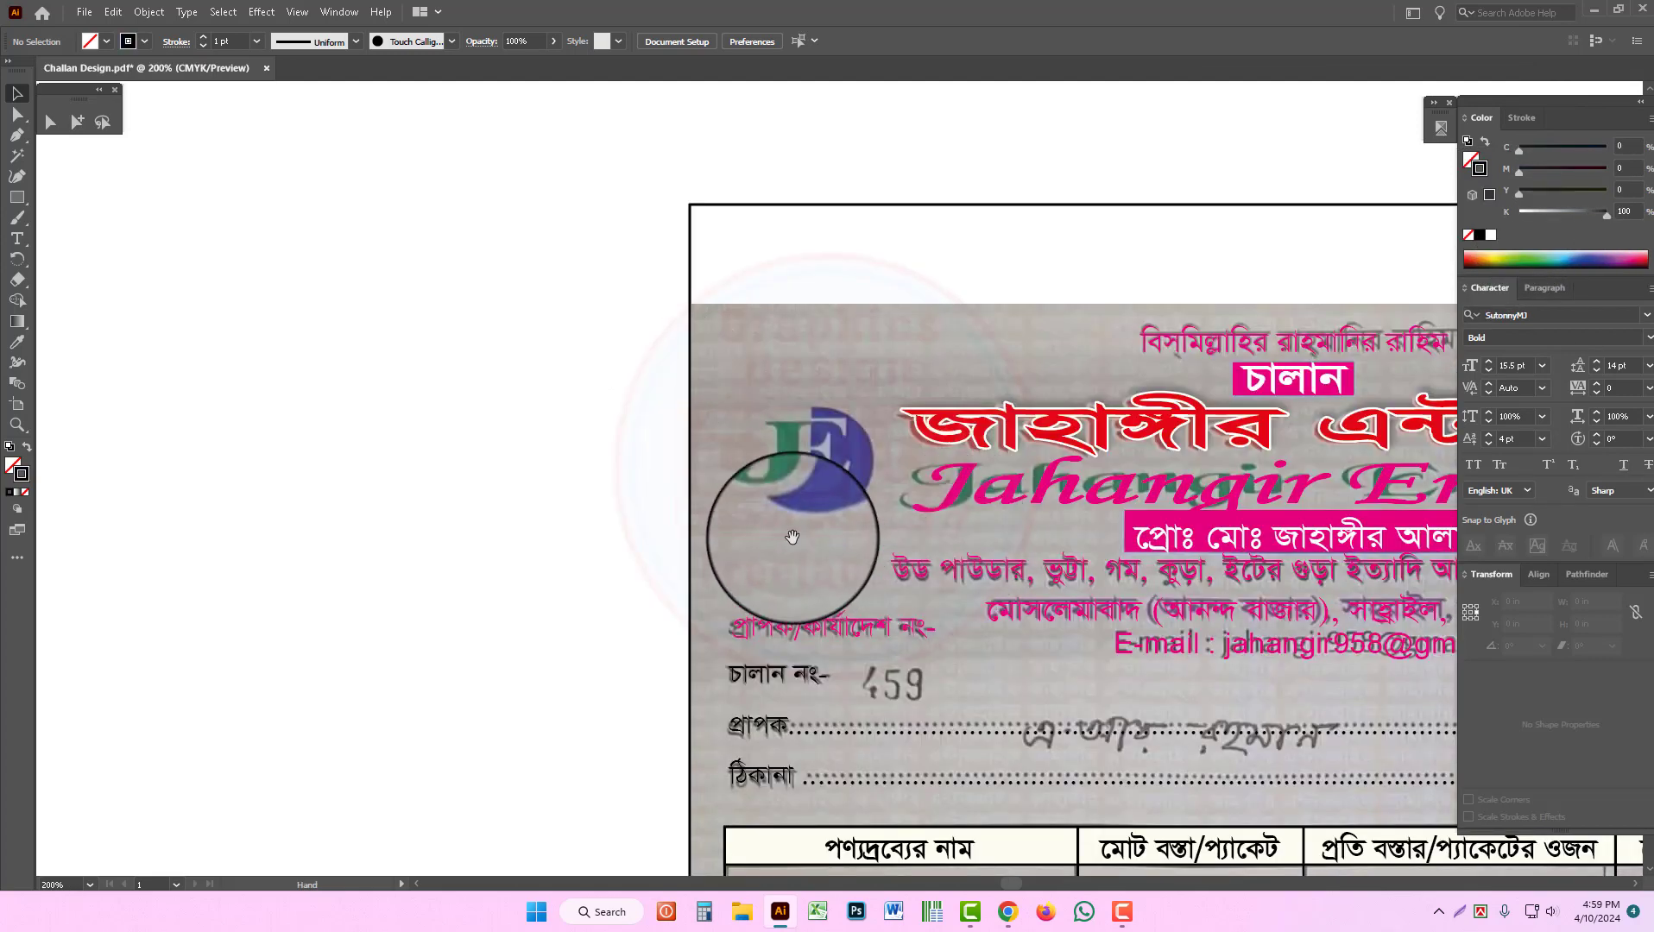
click(18, 240)
click(587, 469)
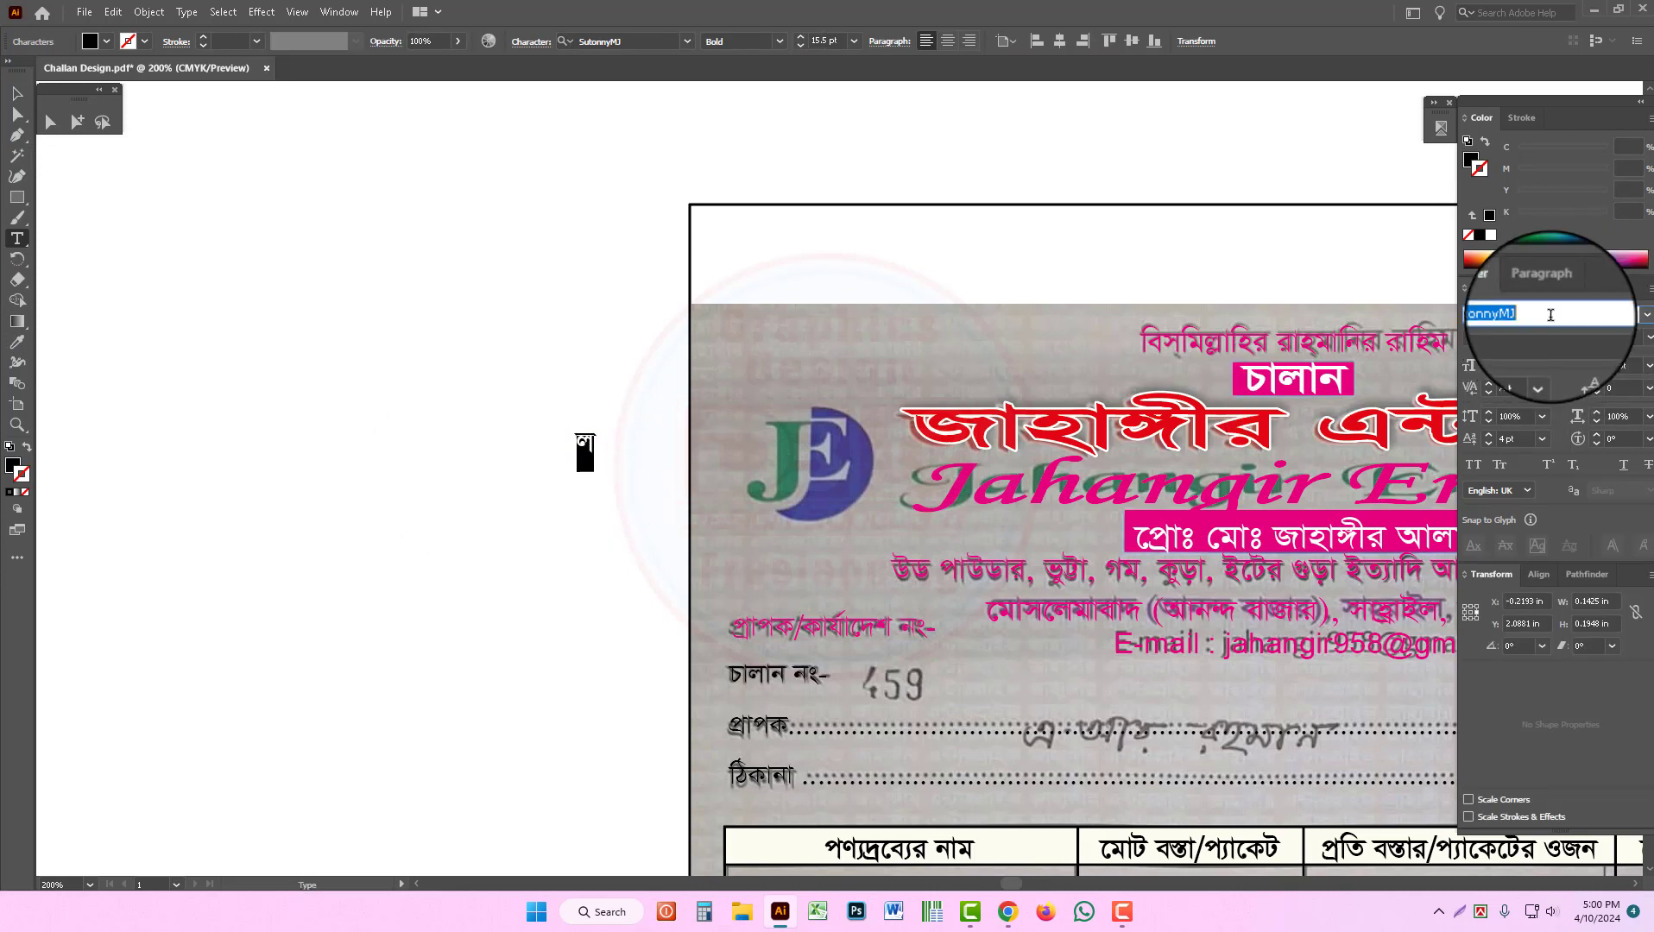
Step: Set the letter j in Arial Bold
text(arial)
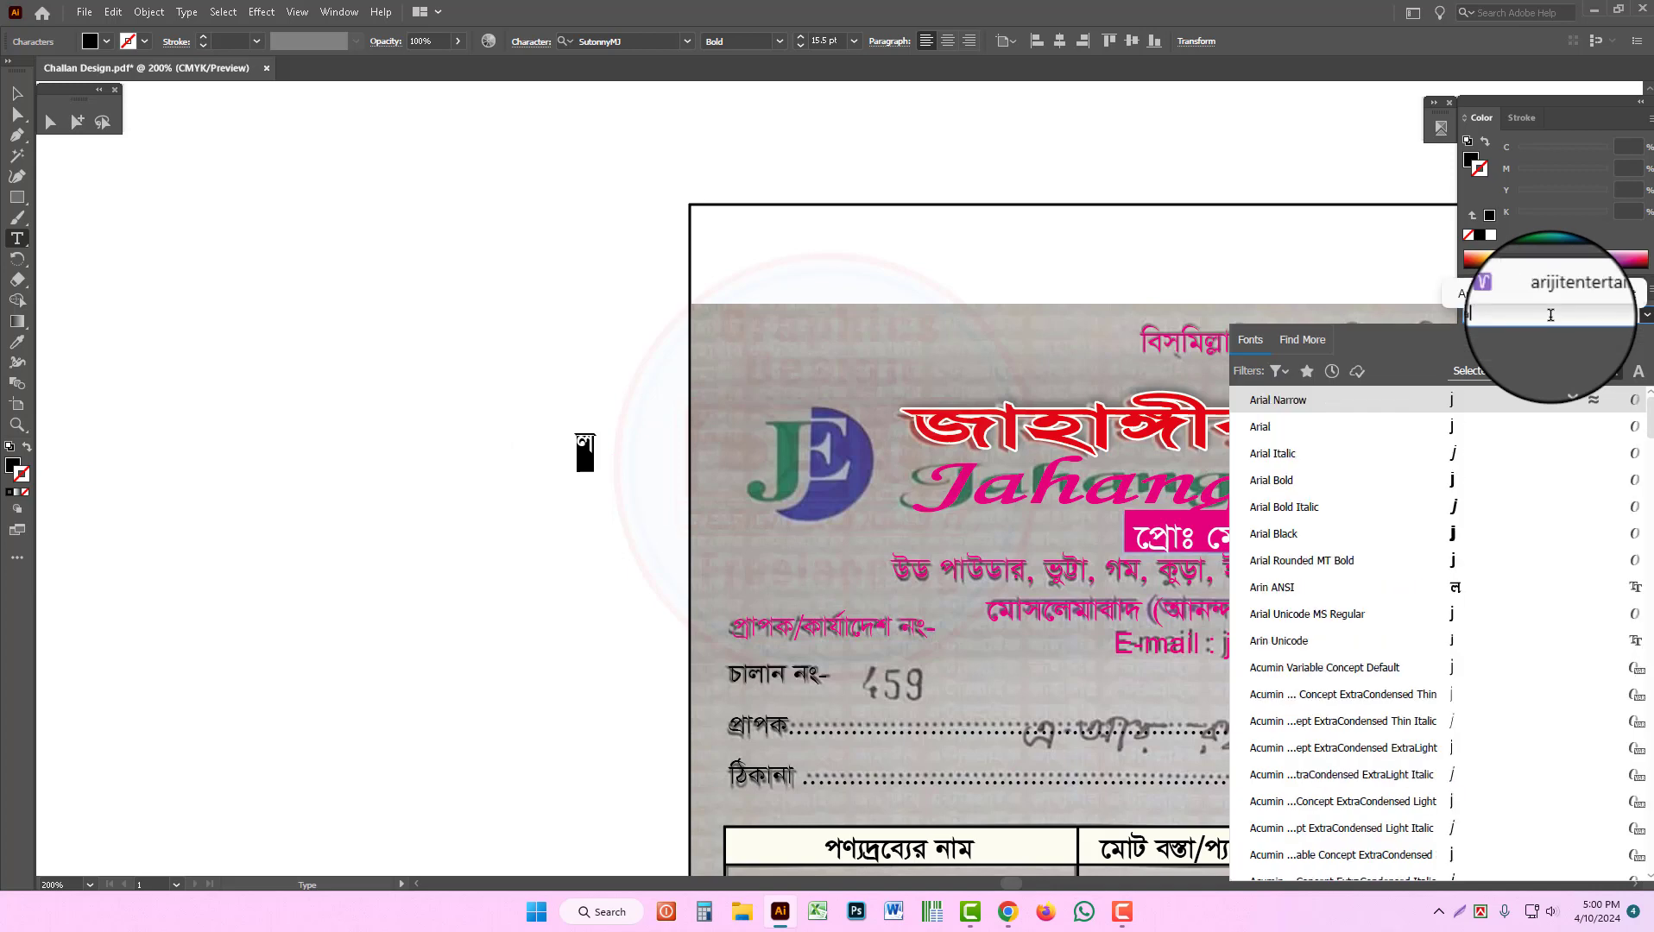
key(Return)
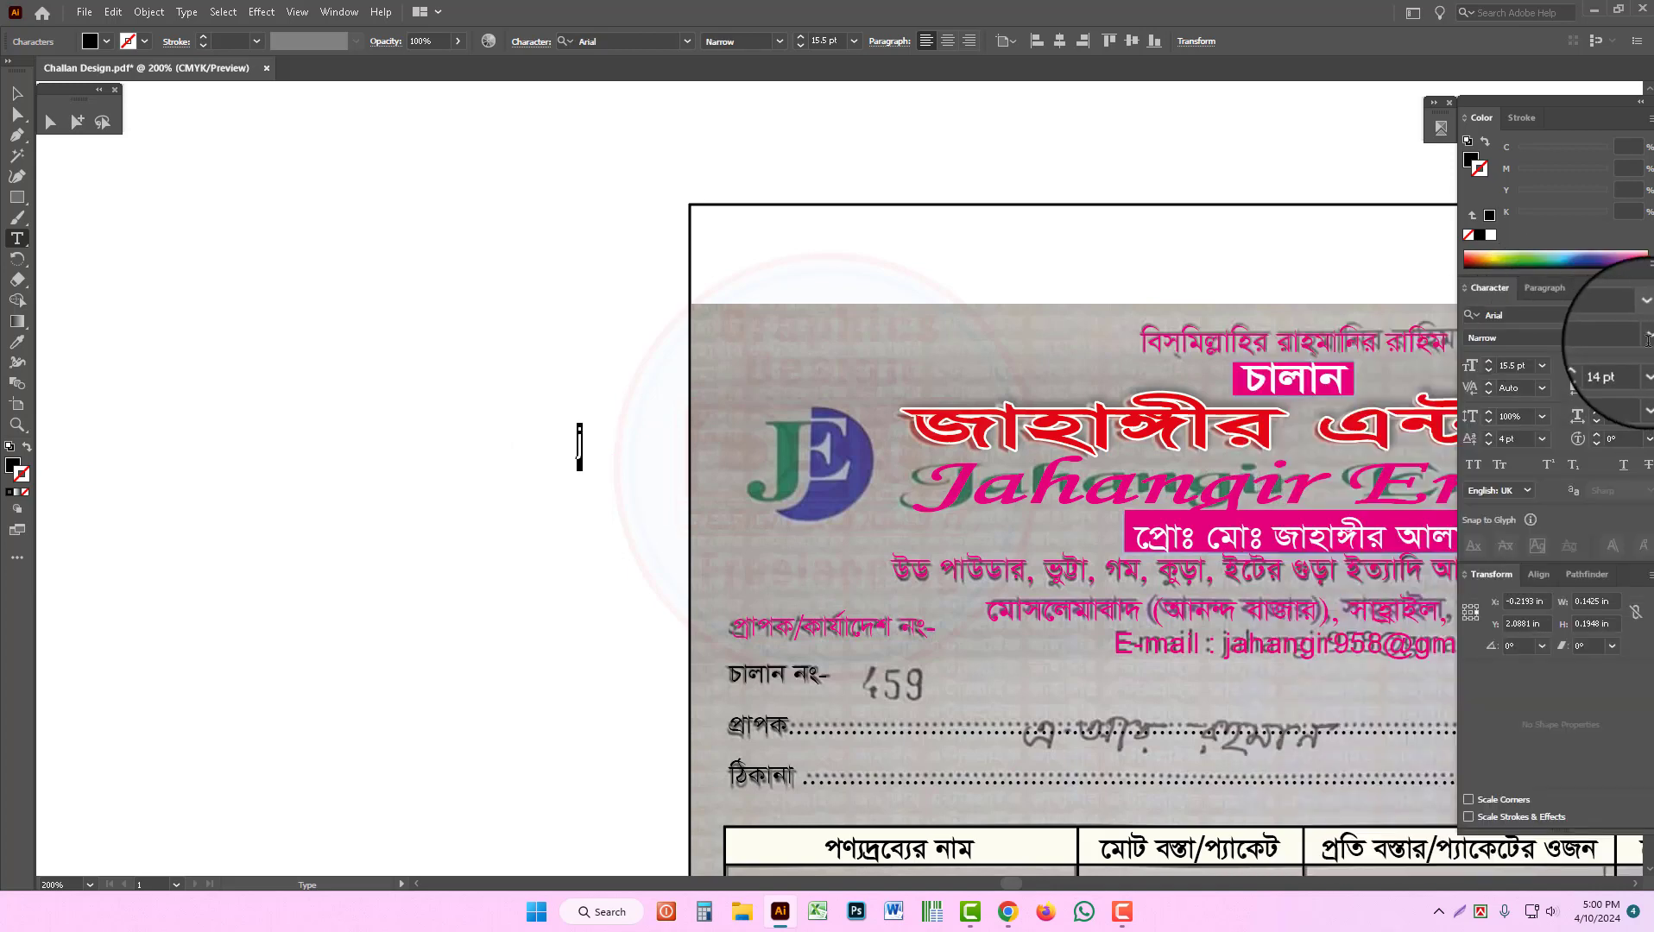
click(1645, 337)
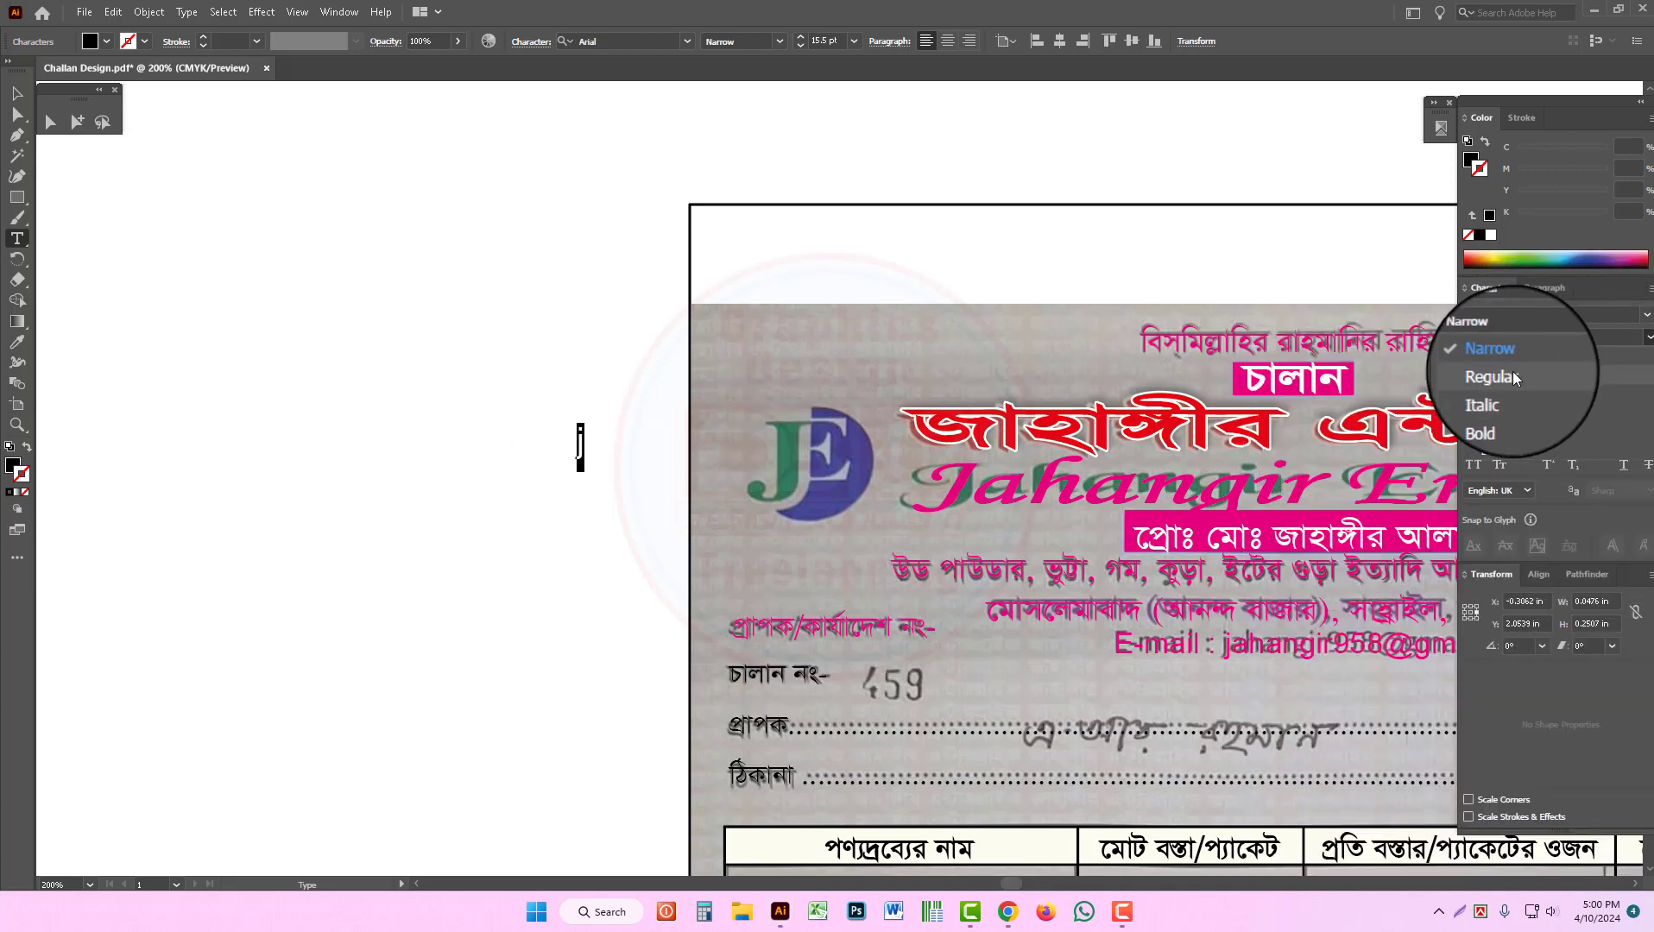
click(1508, 412)
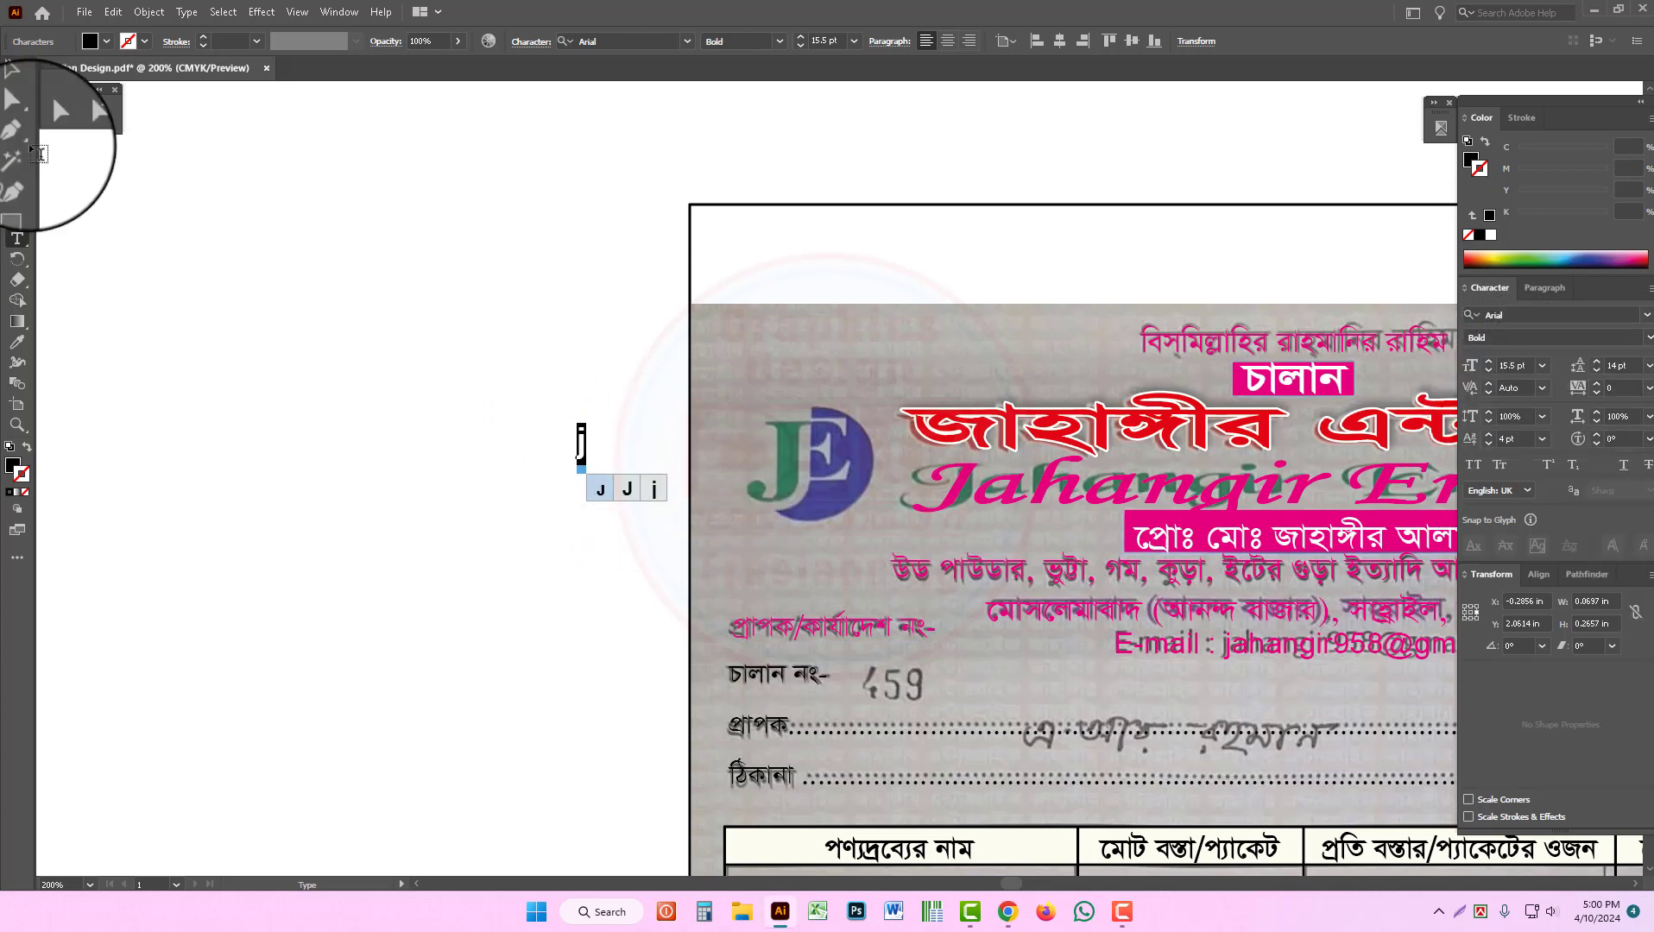
click(17, 93)
click(499, 445)
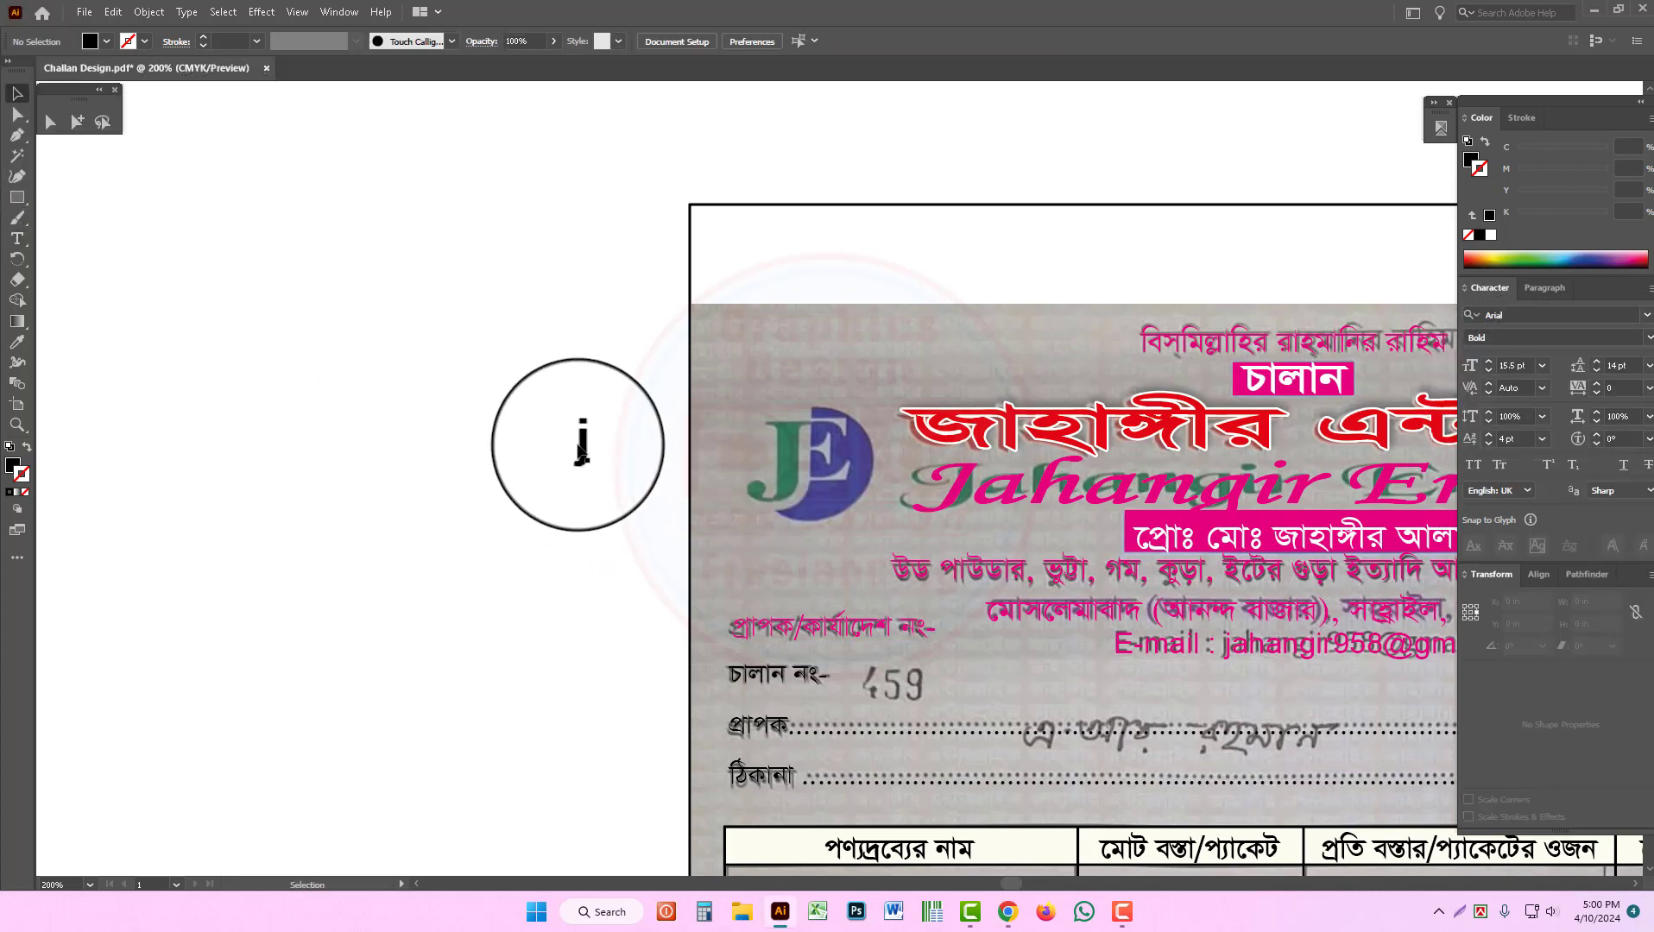
Step: Enlarge the letter j to about 109 pt and move it over the J of the scanned logo
click(581, 447)
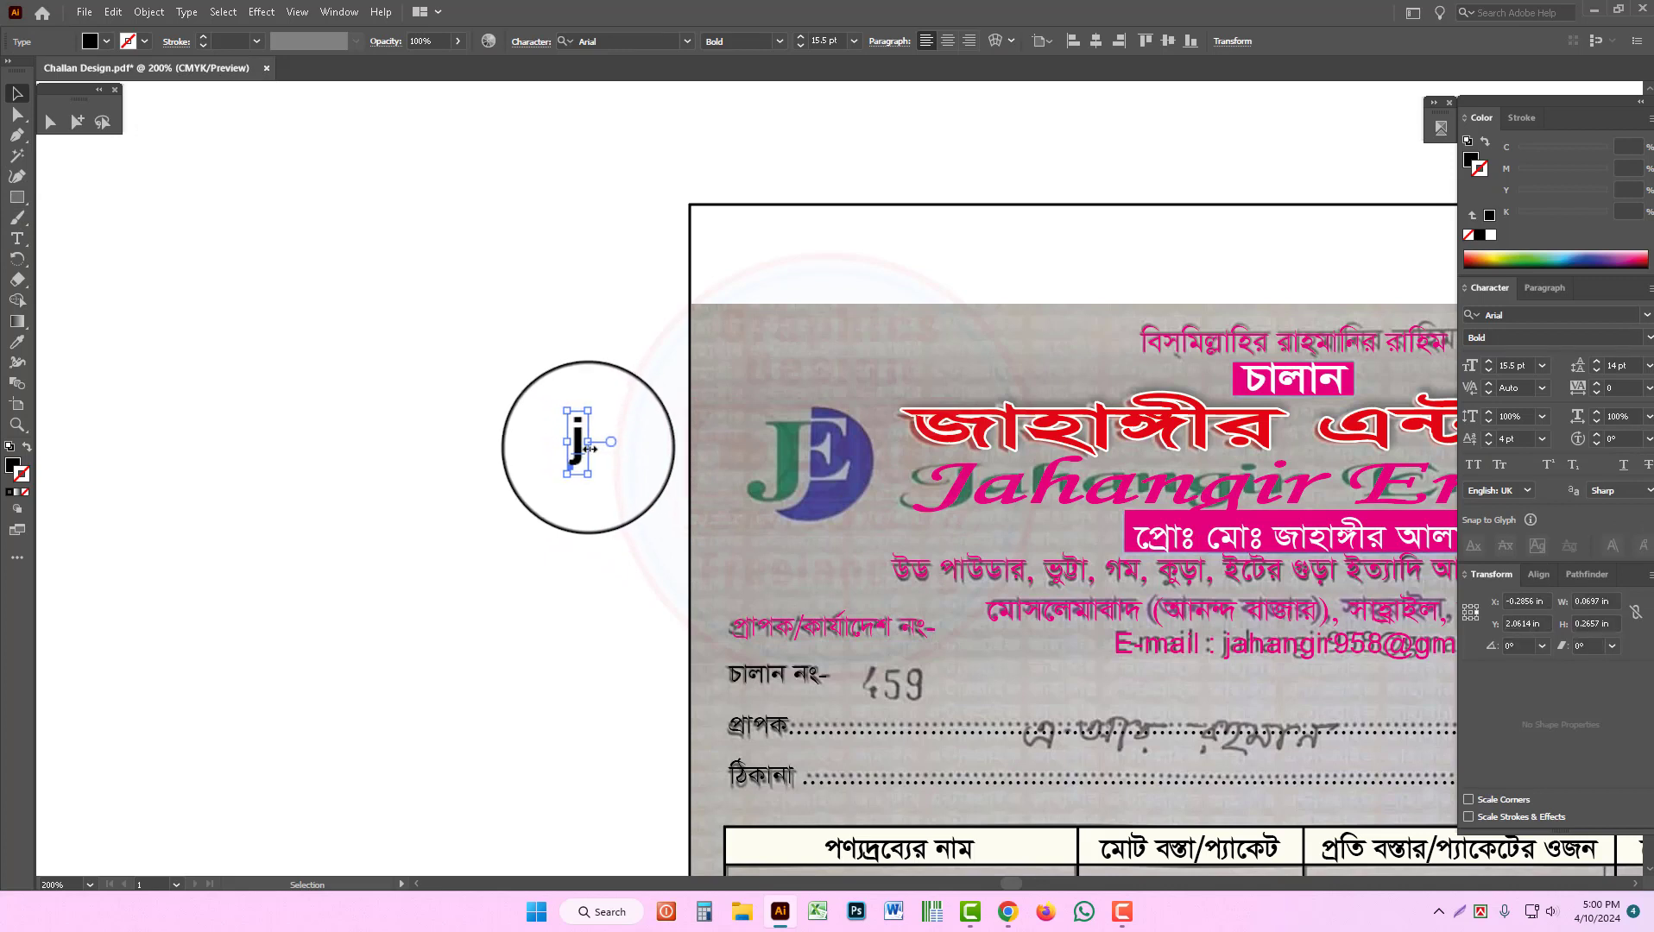
drag(588, 445, 760, 482)
key(Escape)
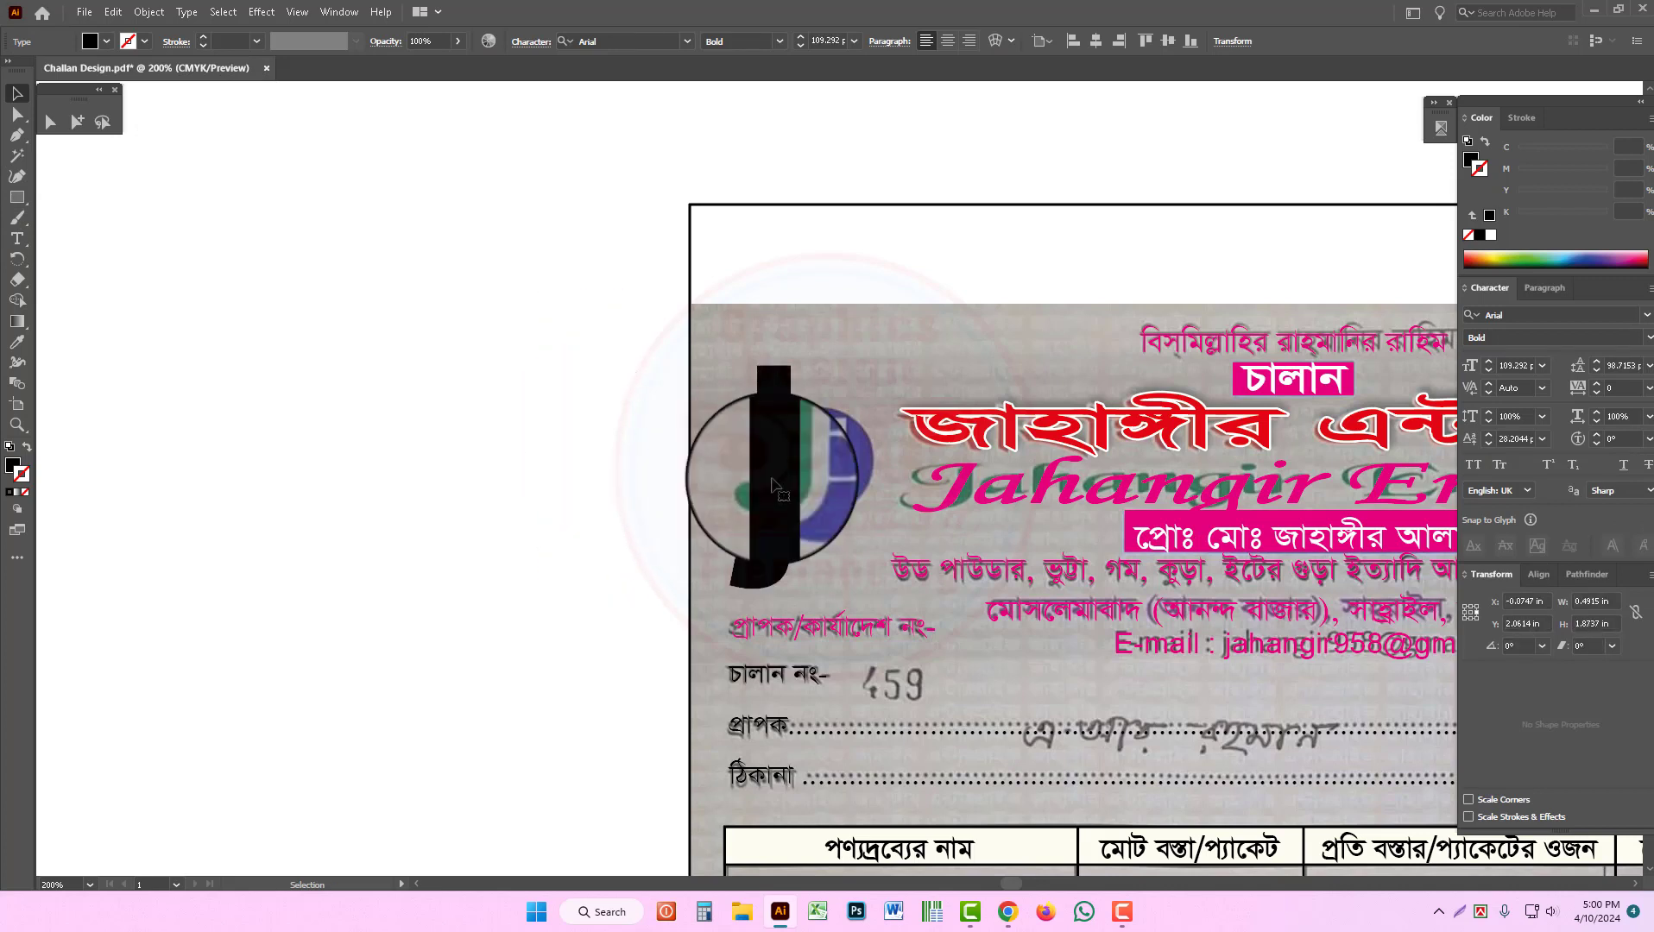
Step: Change the enlarged letter's font to Times New Roman Bold
key(Return)
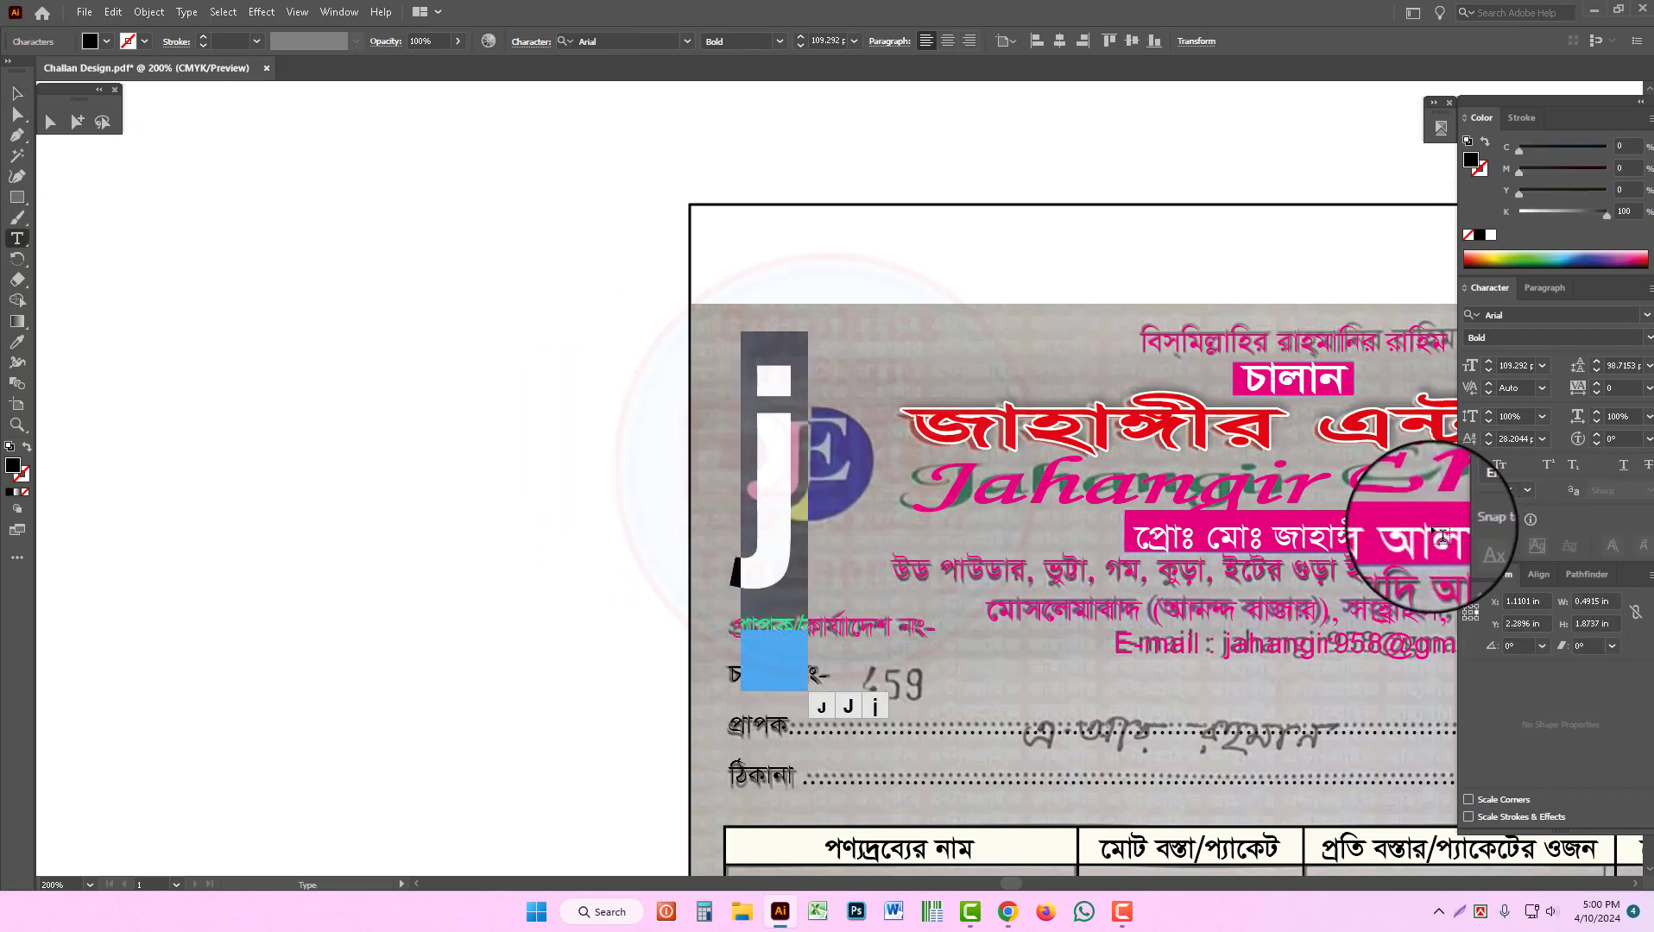
click(1588, 316)
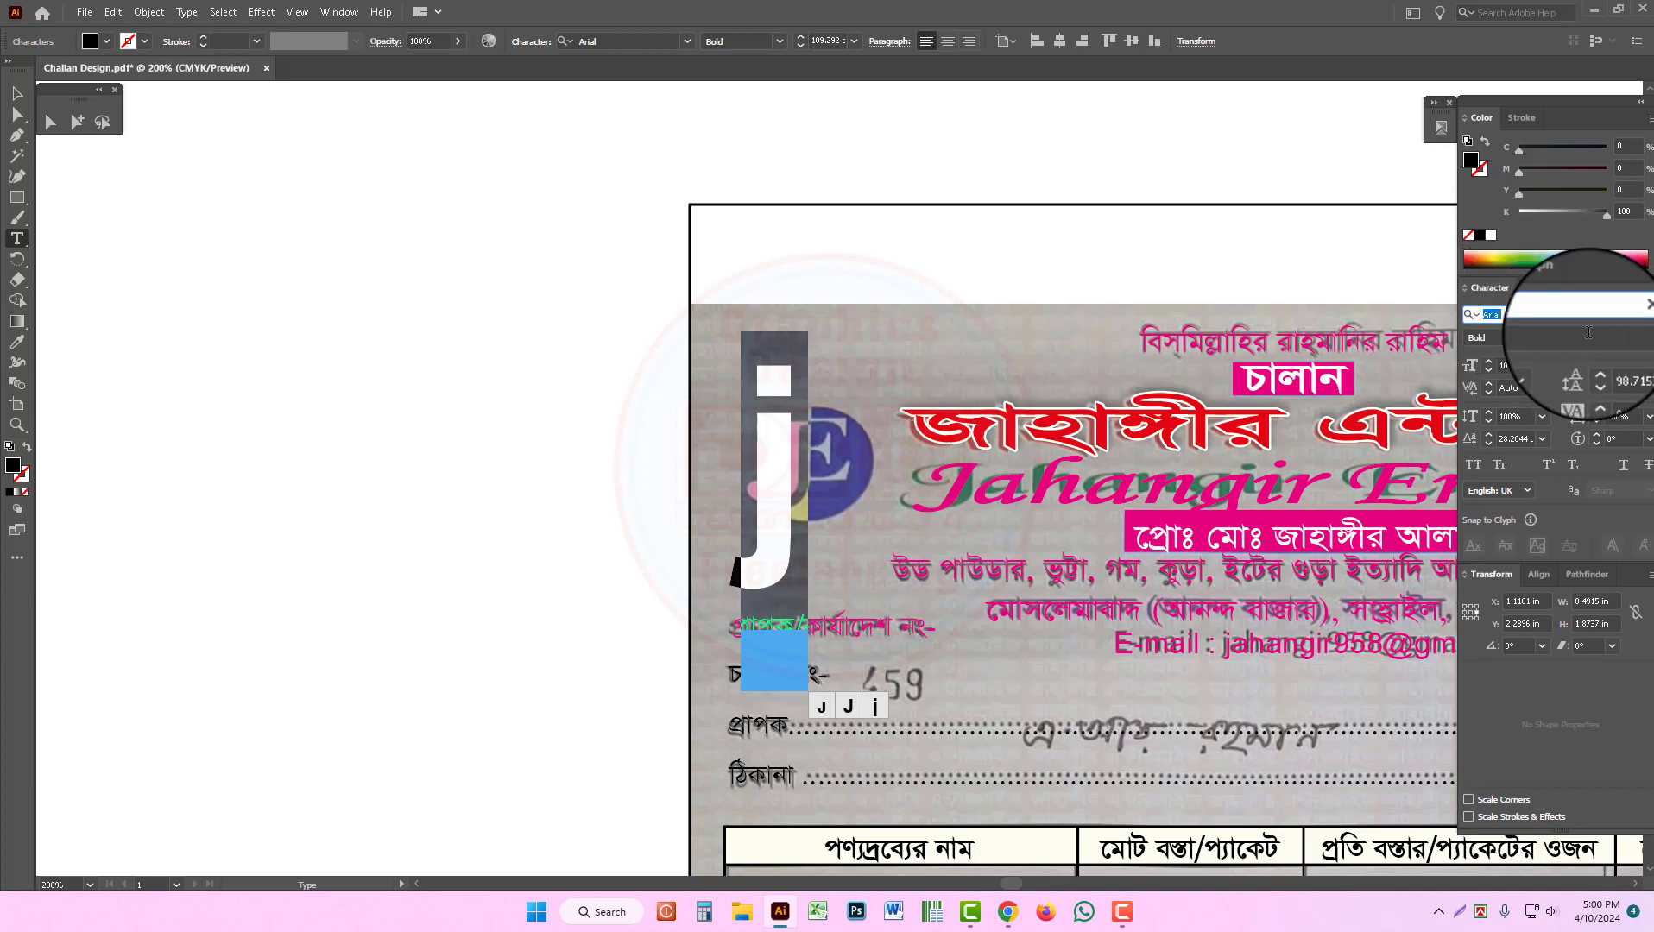
text(times)
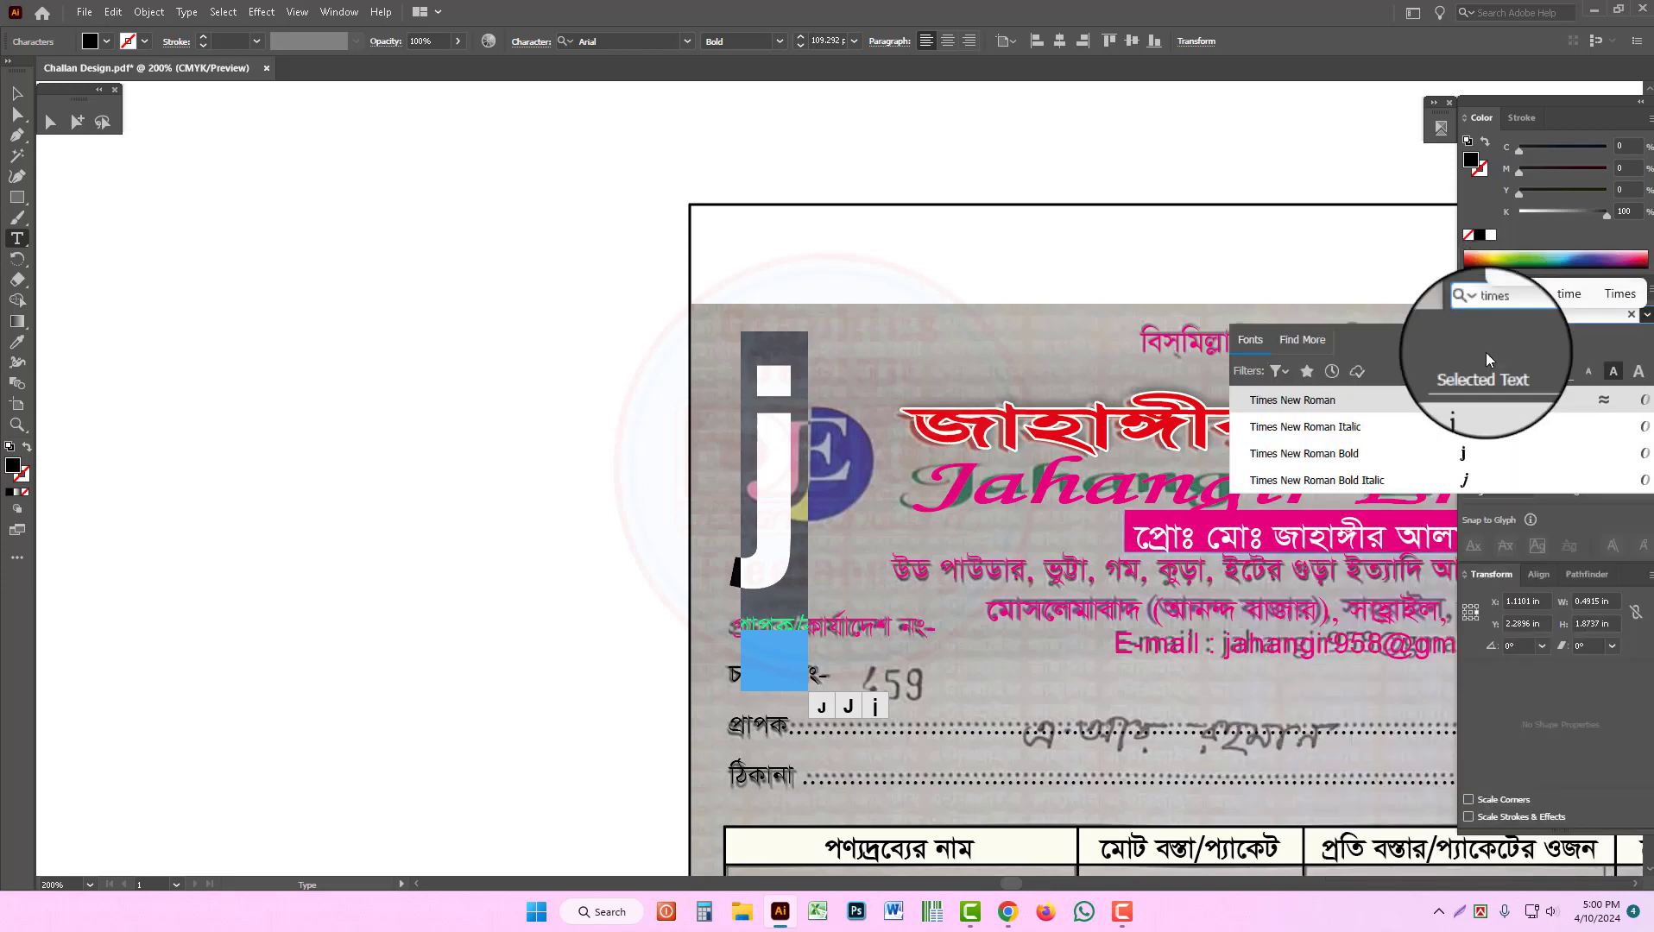
click(1343, 453)
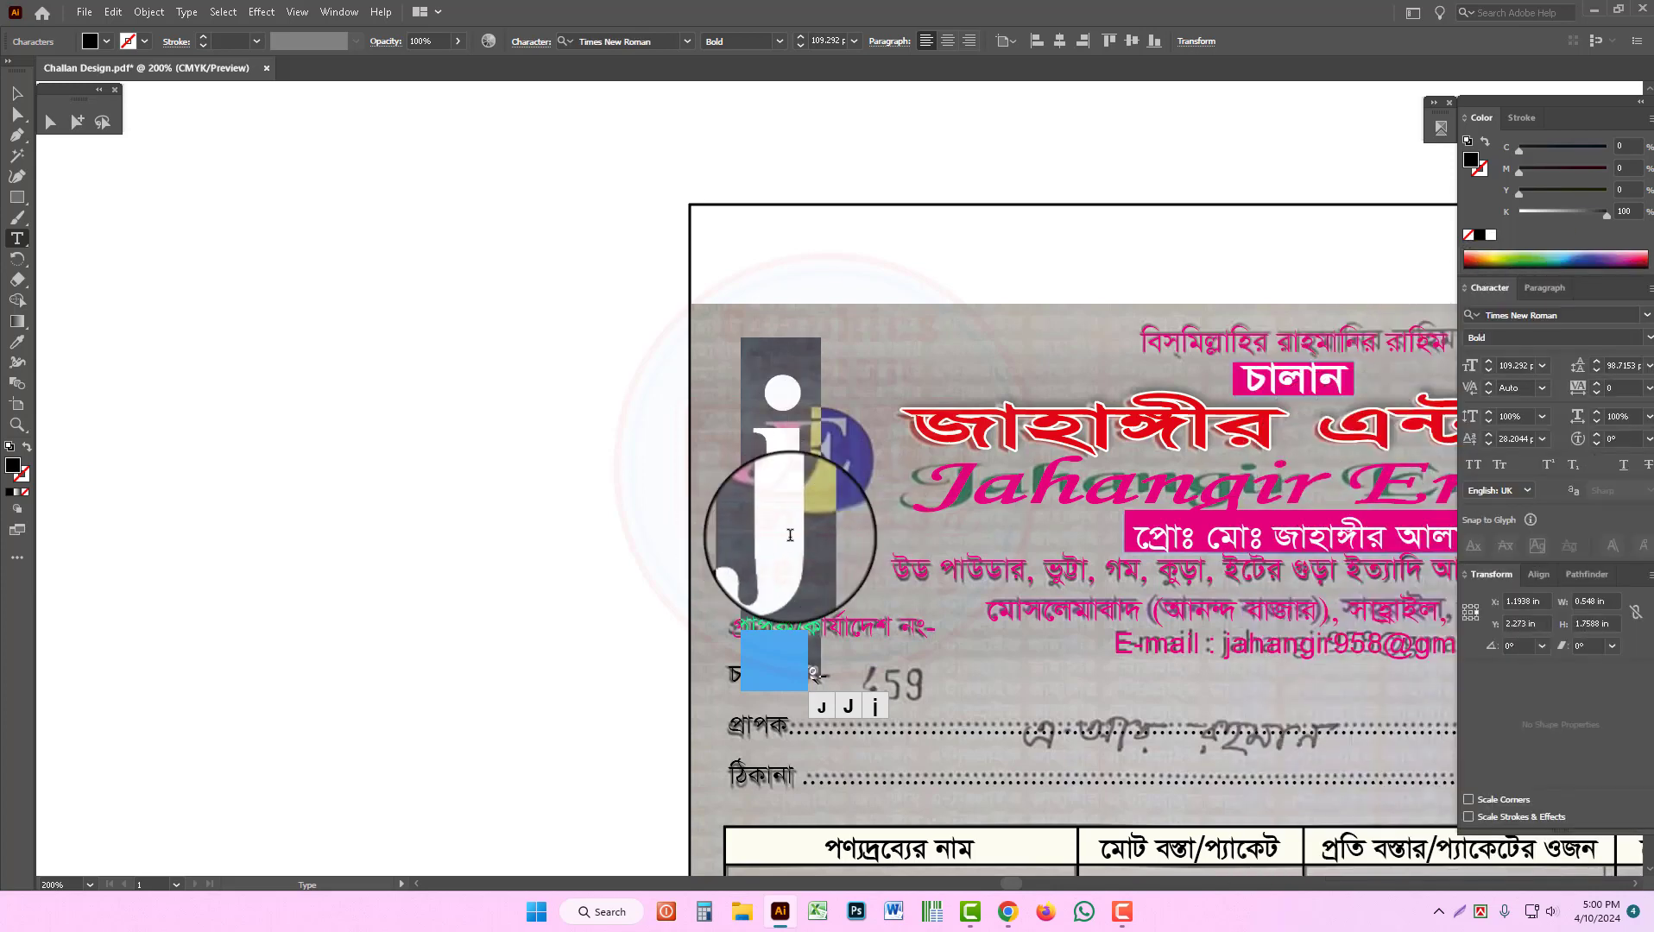
Step: Shrink the letter j to about 53.5 pt, stretch it wider and fit it over the J of the scanned logo
key(Escape)
drag(798, 529, 773, 486)
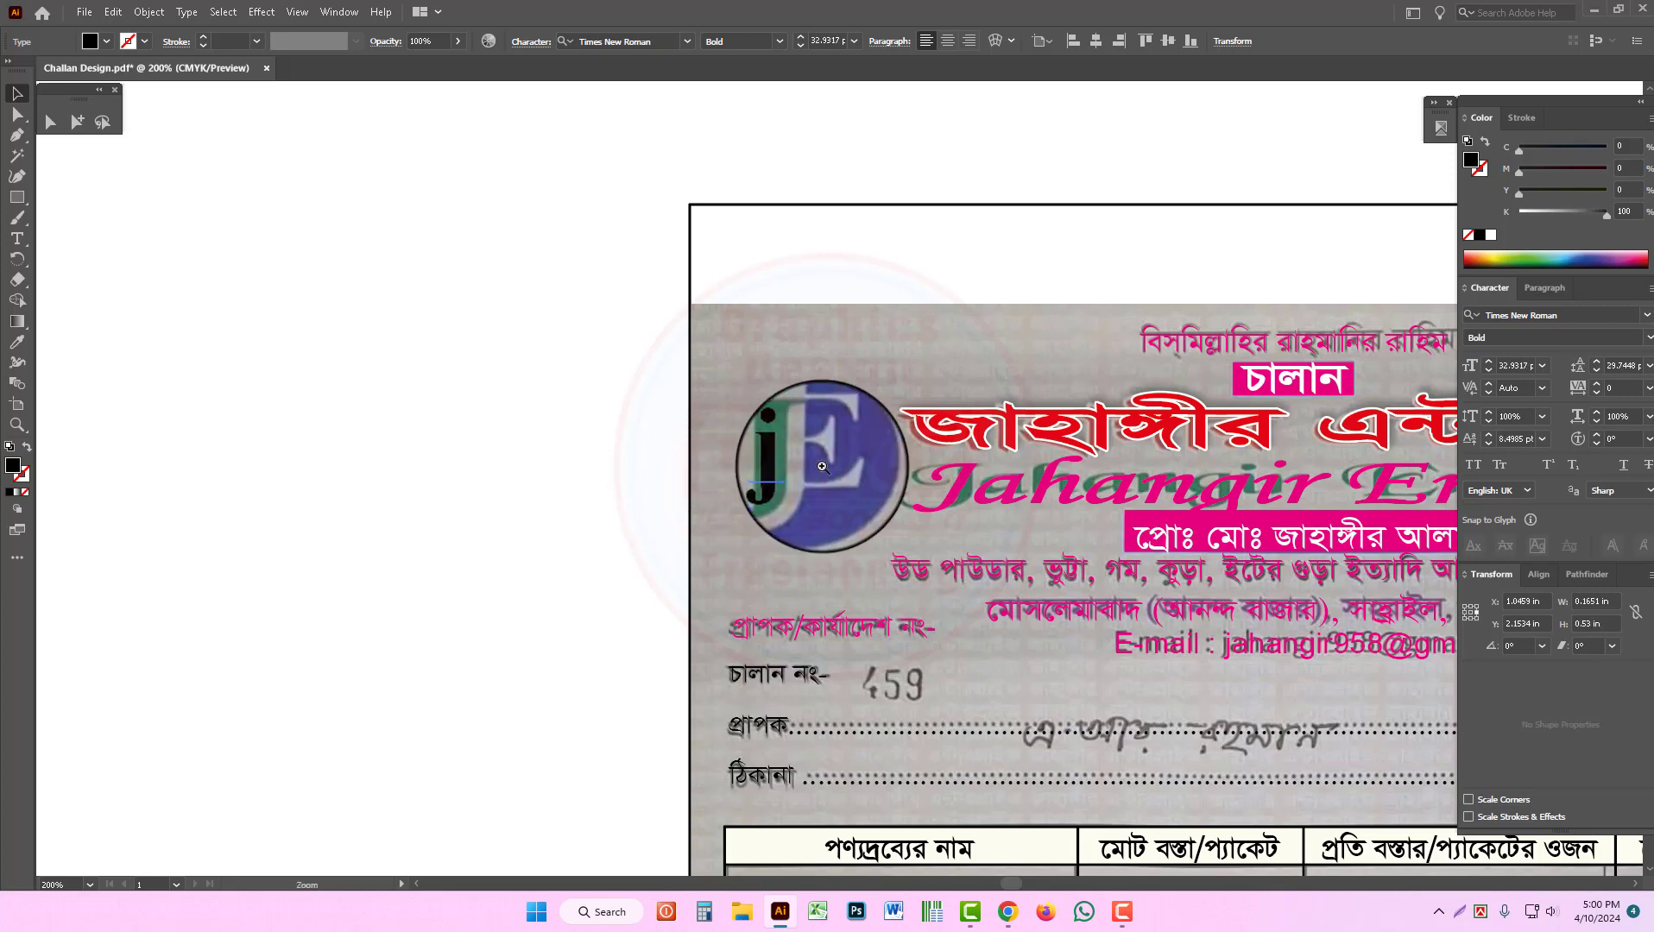
scroll(786, 486, up, 2)
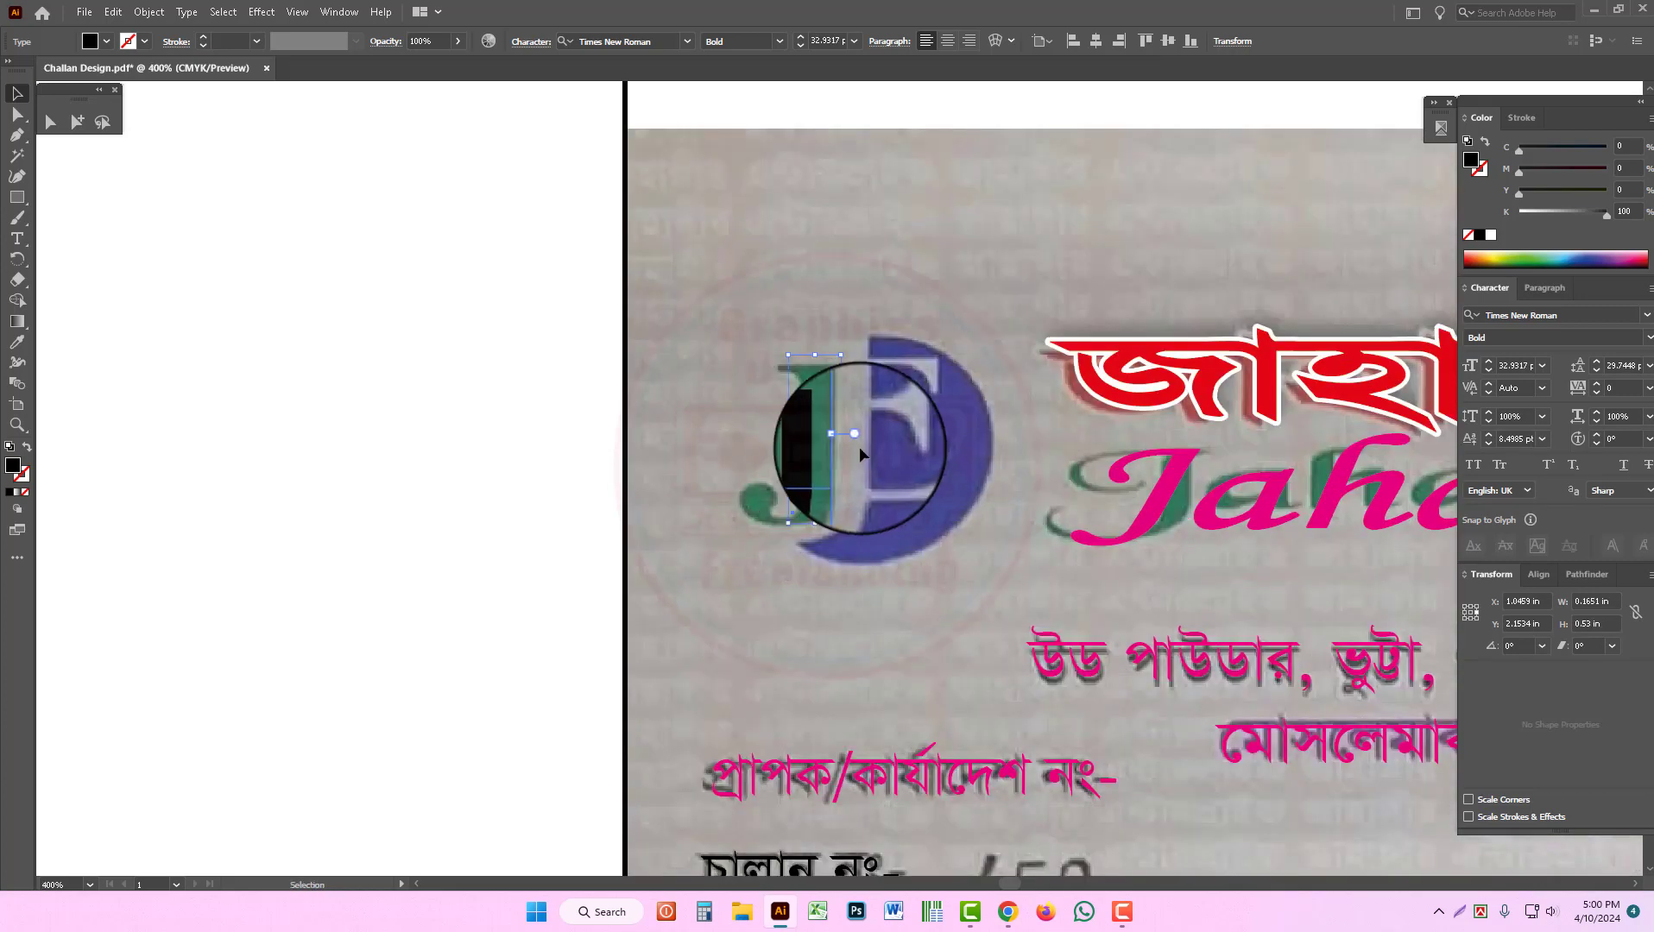
drag(842, 439, 813, 422)
drag(805, 567, 805, 543)
drag(756, 412, 908, 413)
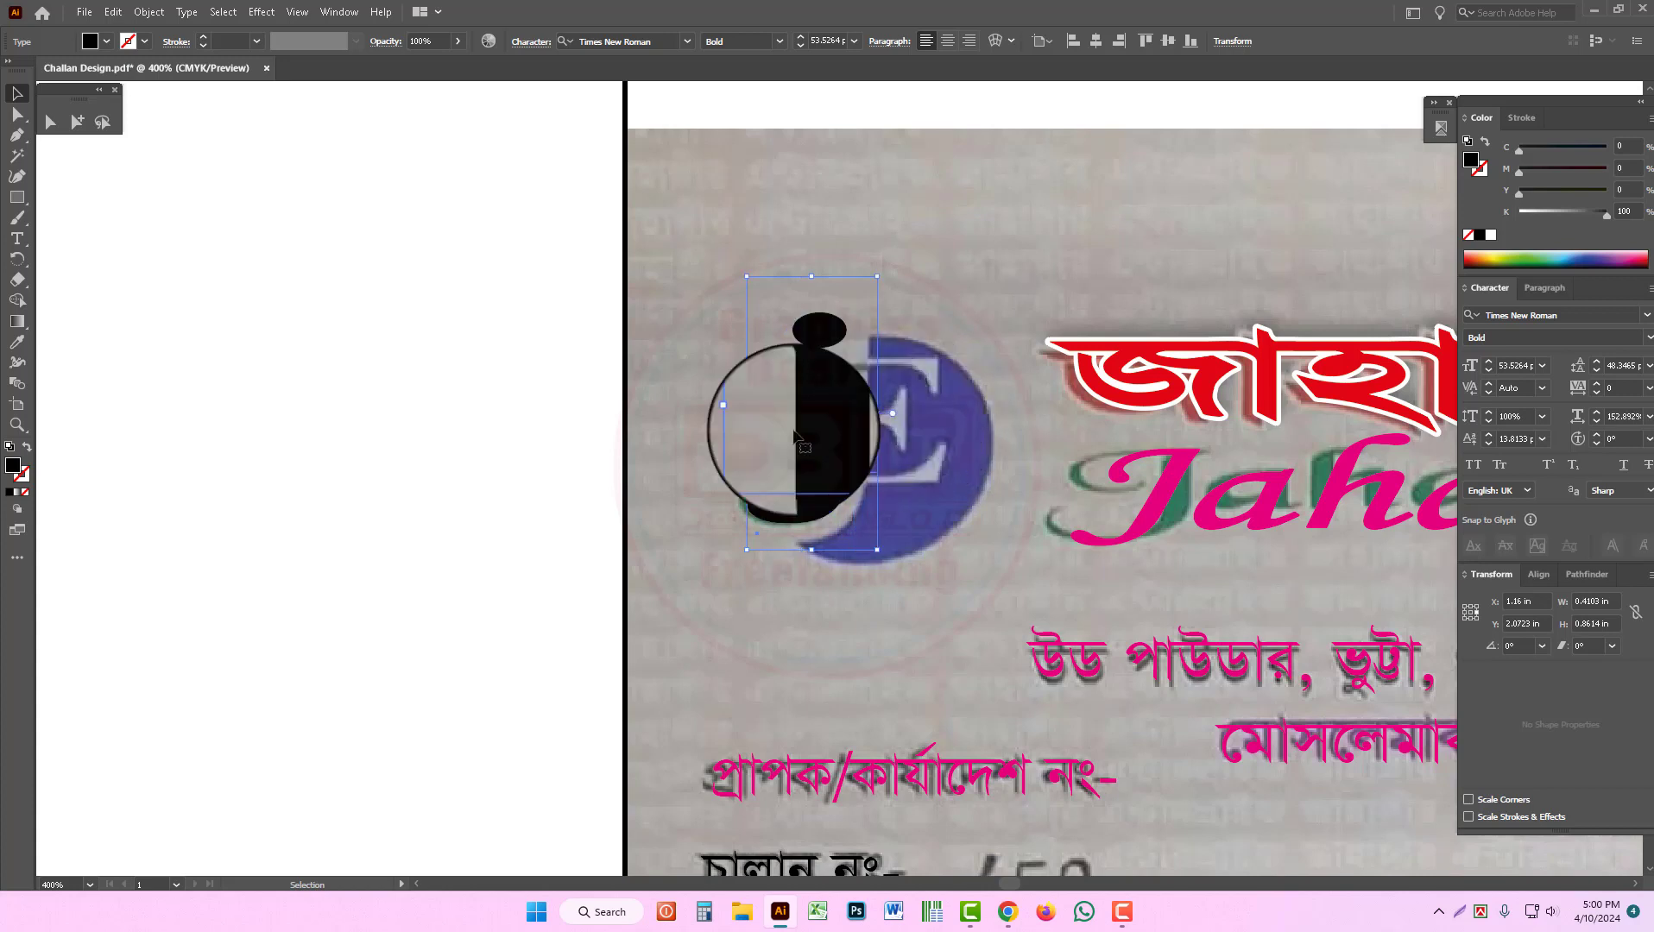
Step: Copy the letter j beside itself over the blue shape and change the copy's text to E
drag(825, 440, 941, 440)
double_click(909, 420)
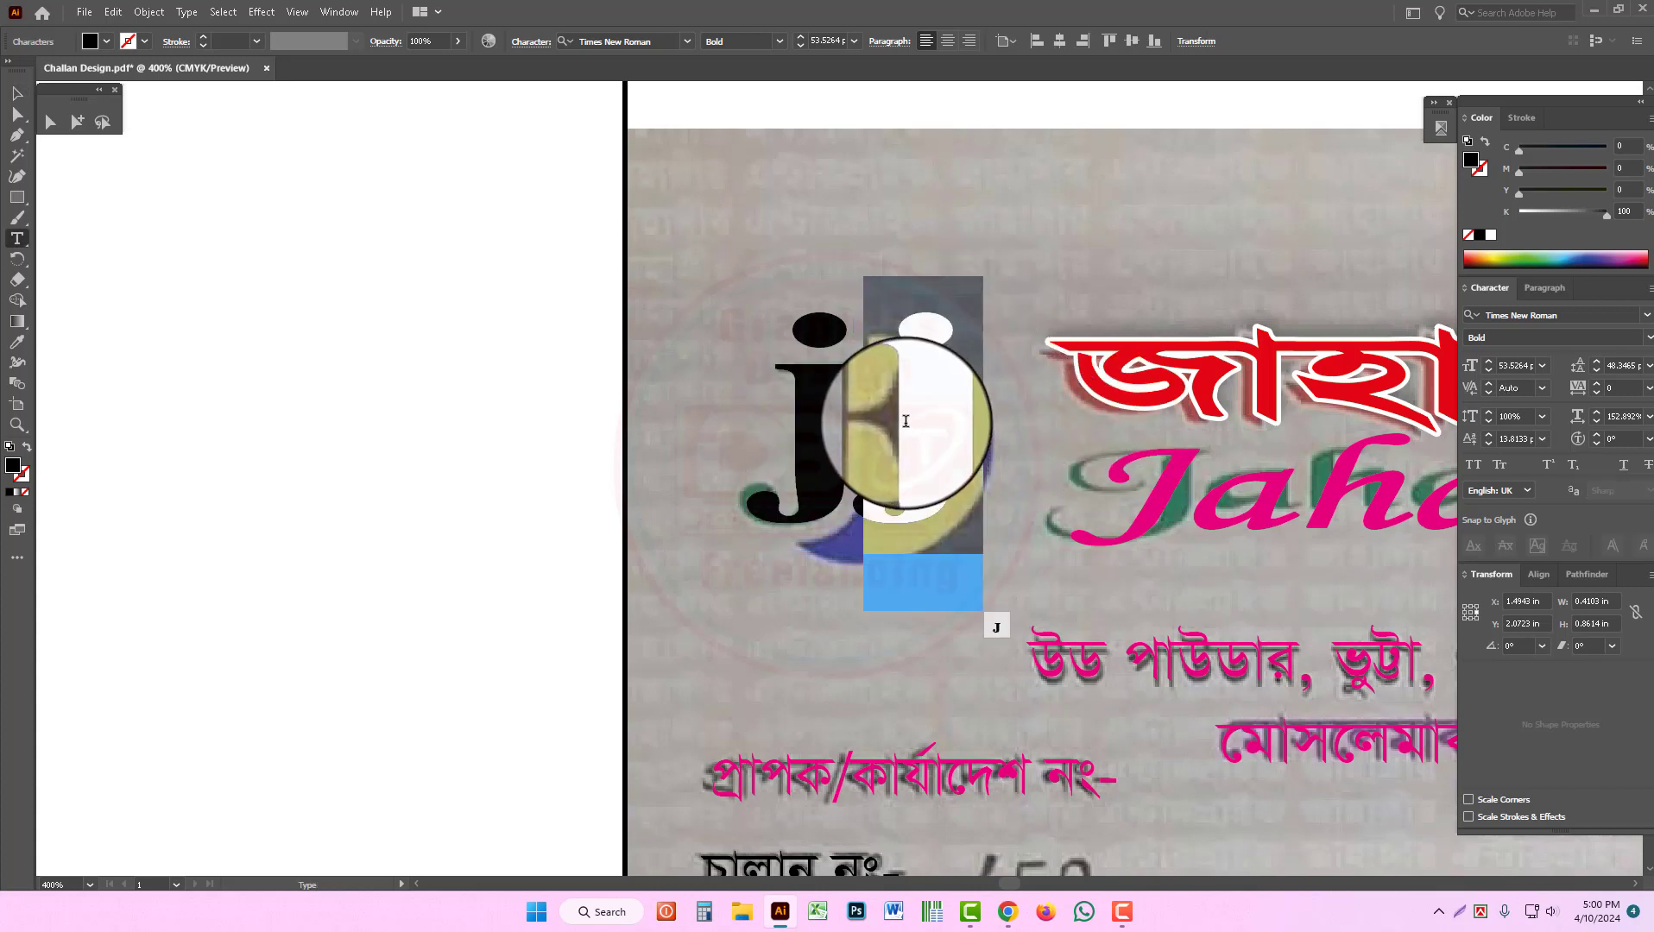
text(E)
key(Escape)
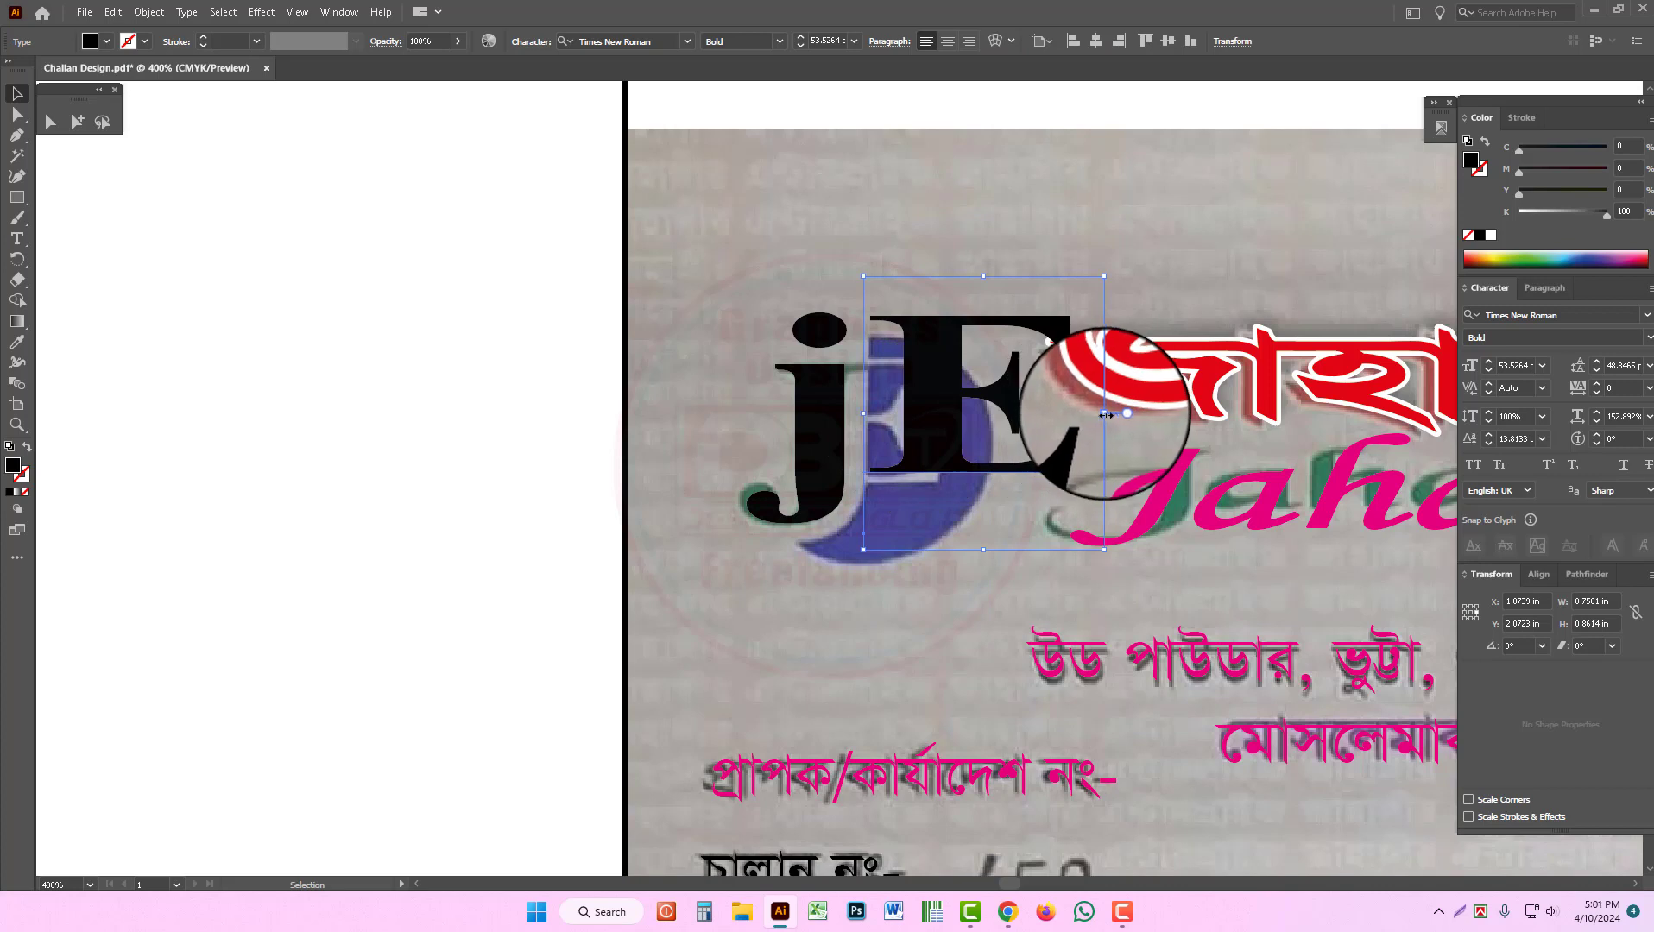
Step: Reduce the letter E to about 38 pt and fit it over the E of the scanned logo
drag(1106, 415, 1061, 414)
drag(960, 413, 888, 553)
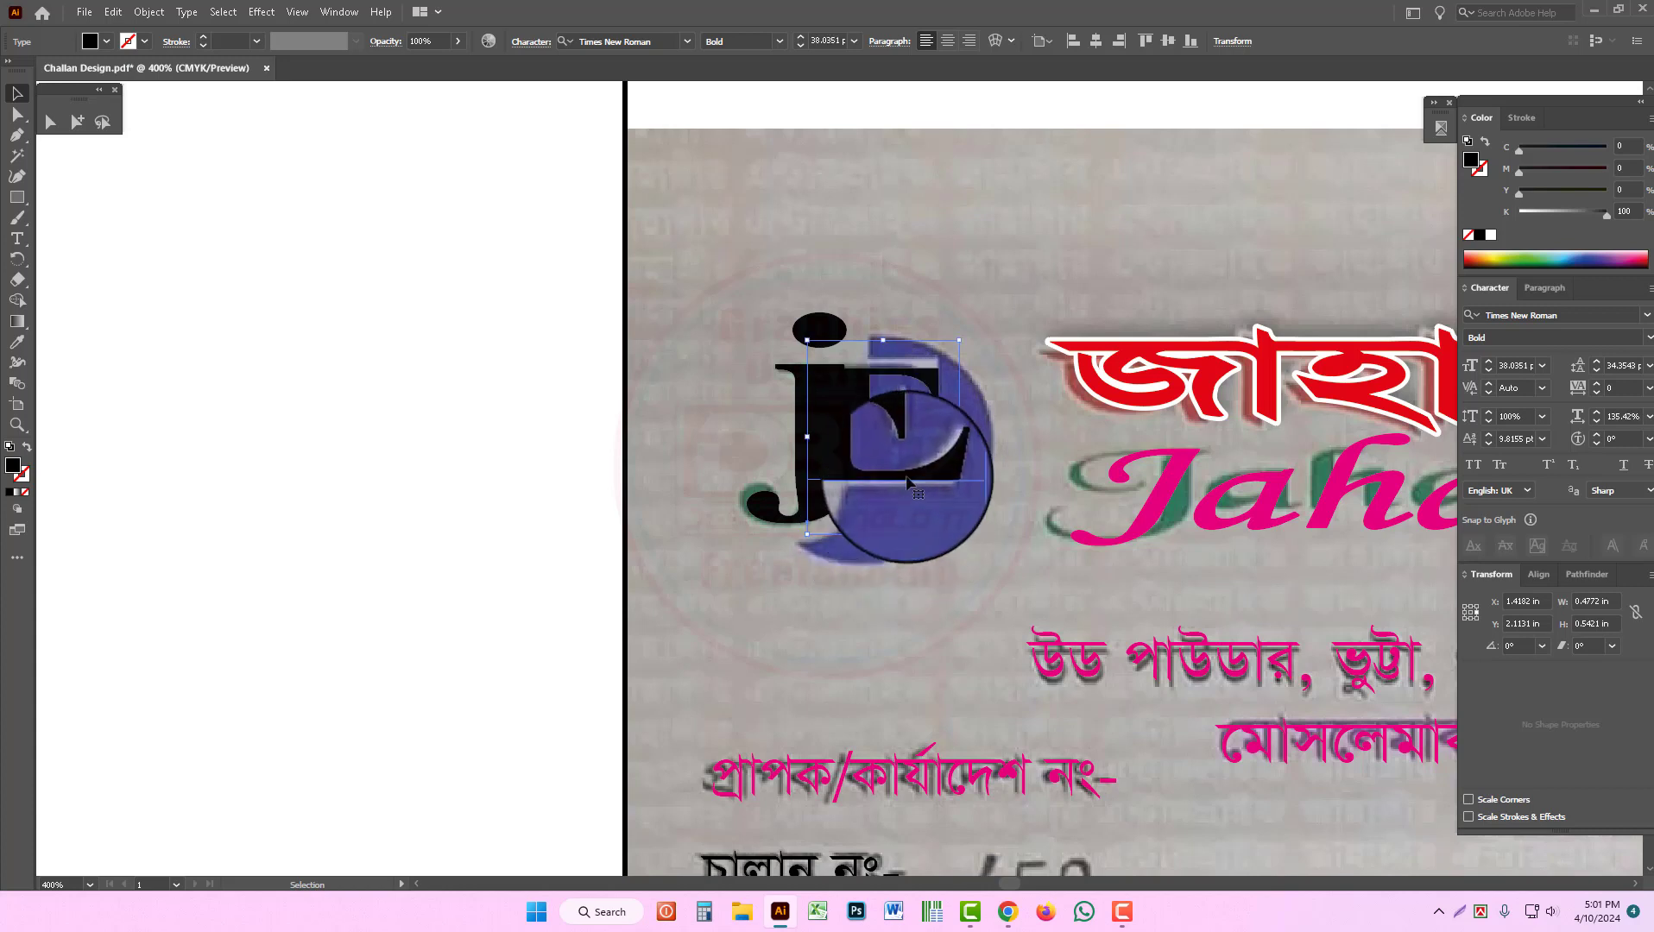
ctrl+click(854, 386)
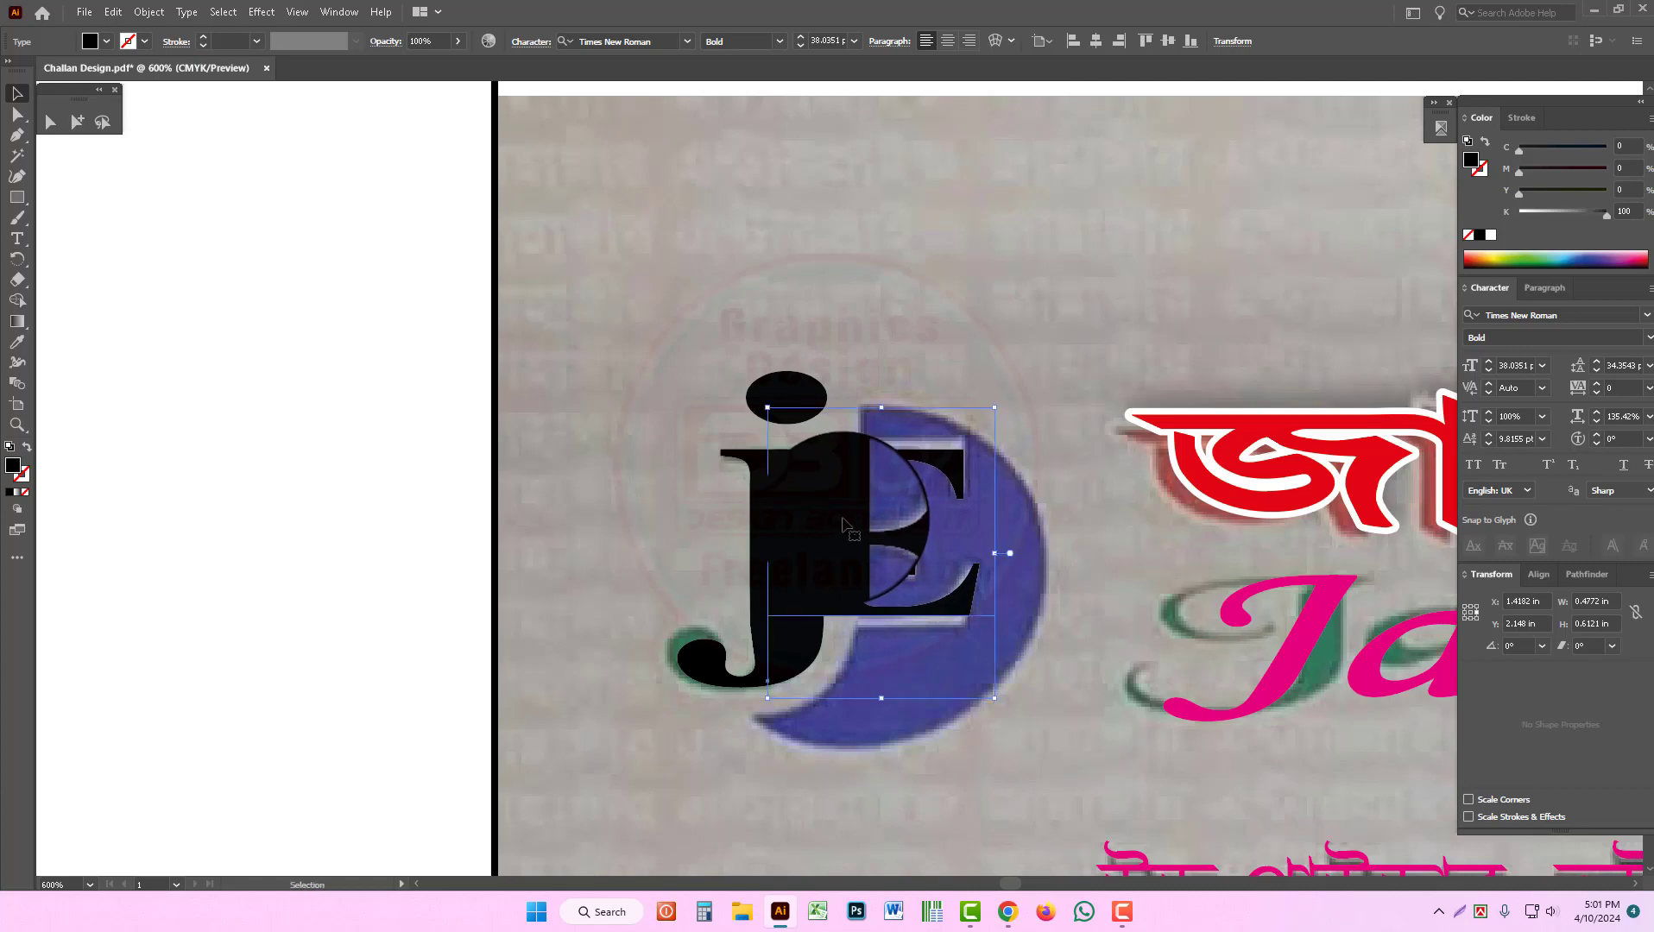
drag(843, 523, 920, 535)
Step: Delete both the j and E text letters from the logo area
ctrl+alt+click(933, 535)
ctrl+alt+click(934, 536)
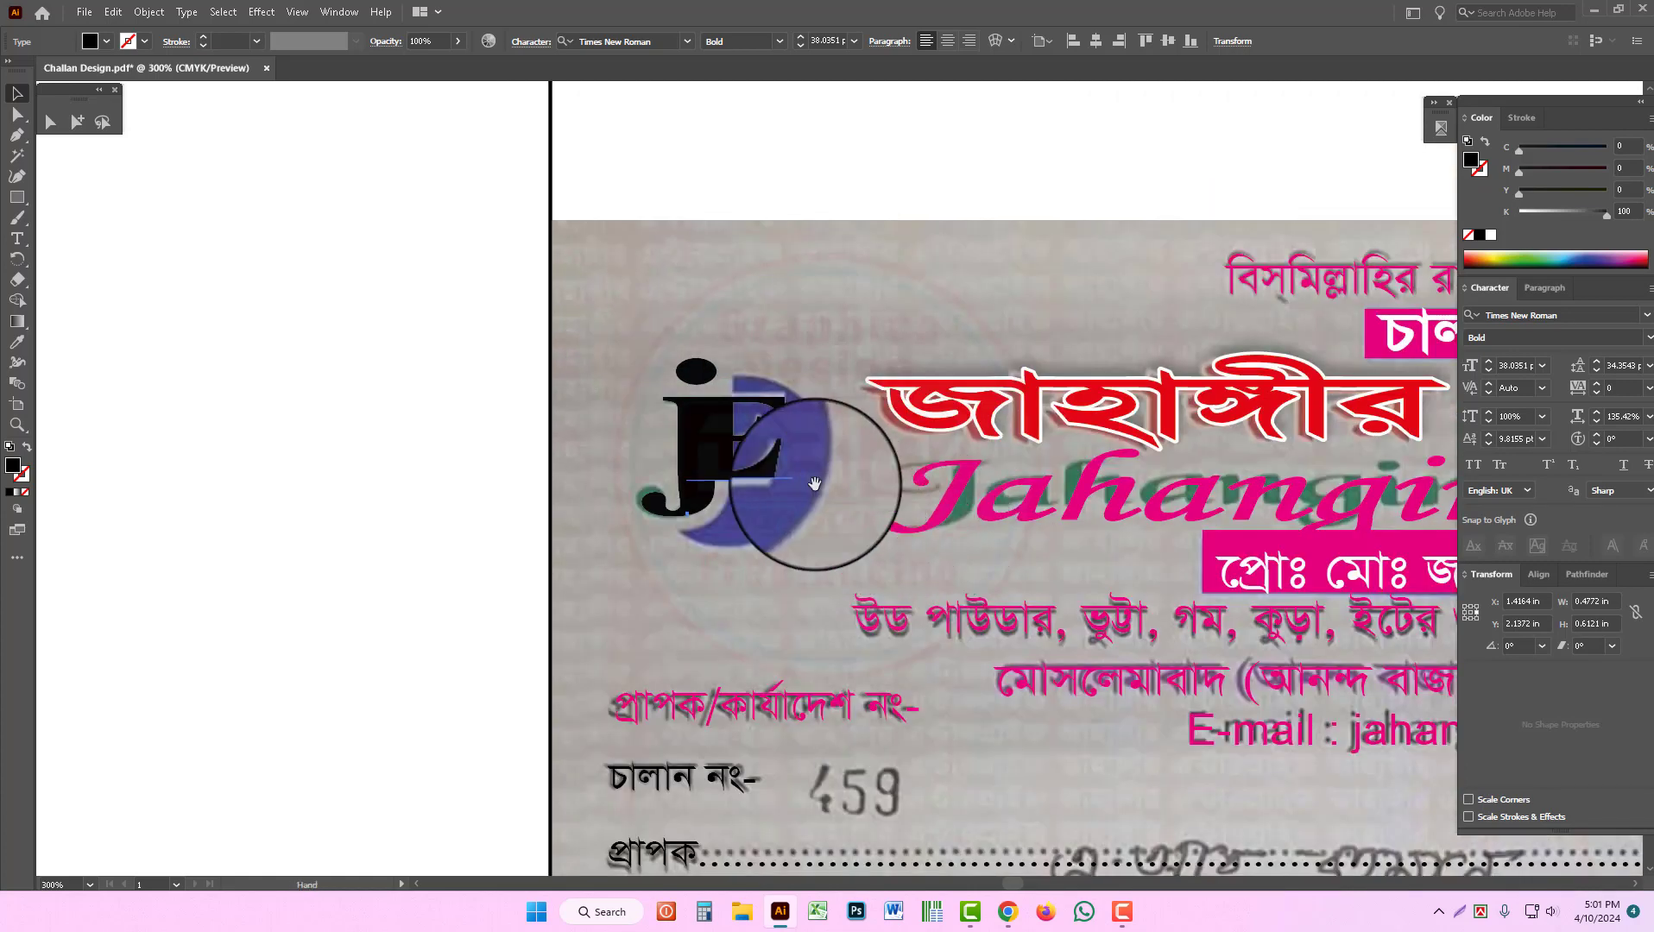
ctrl+click(816, 486)
drag(782, 577, 650, 360)
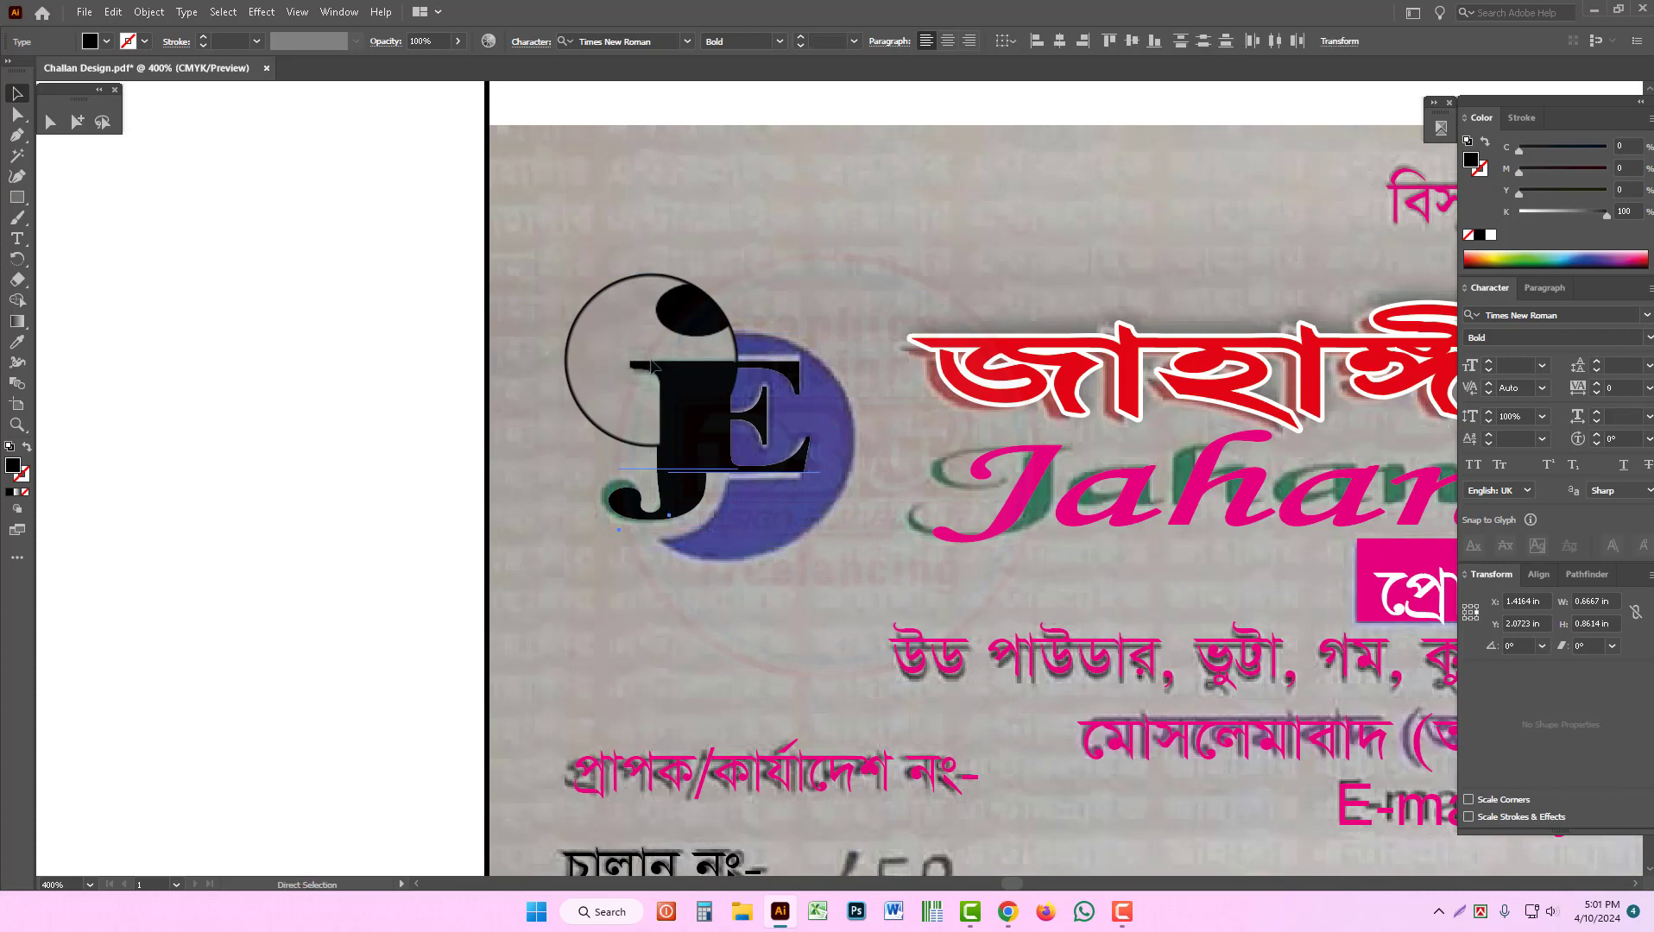
key(Delete)
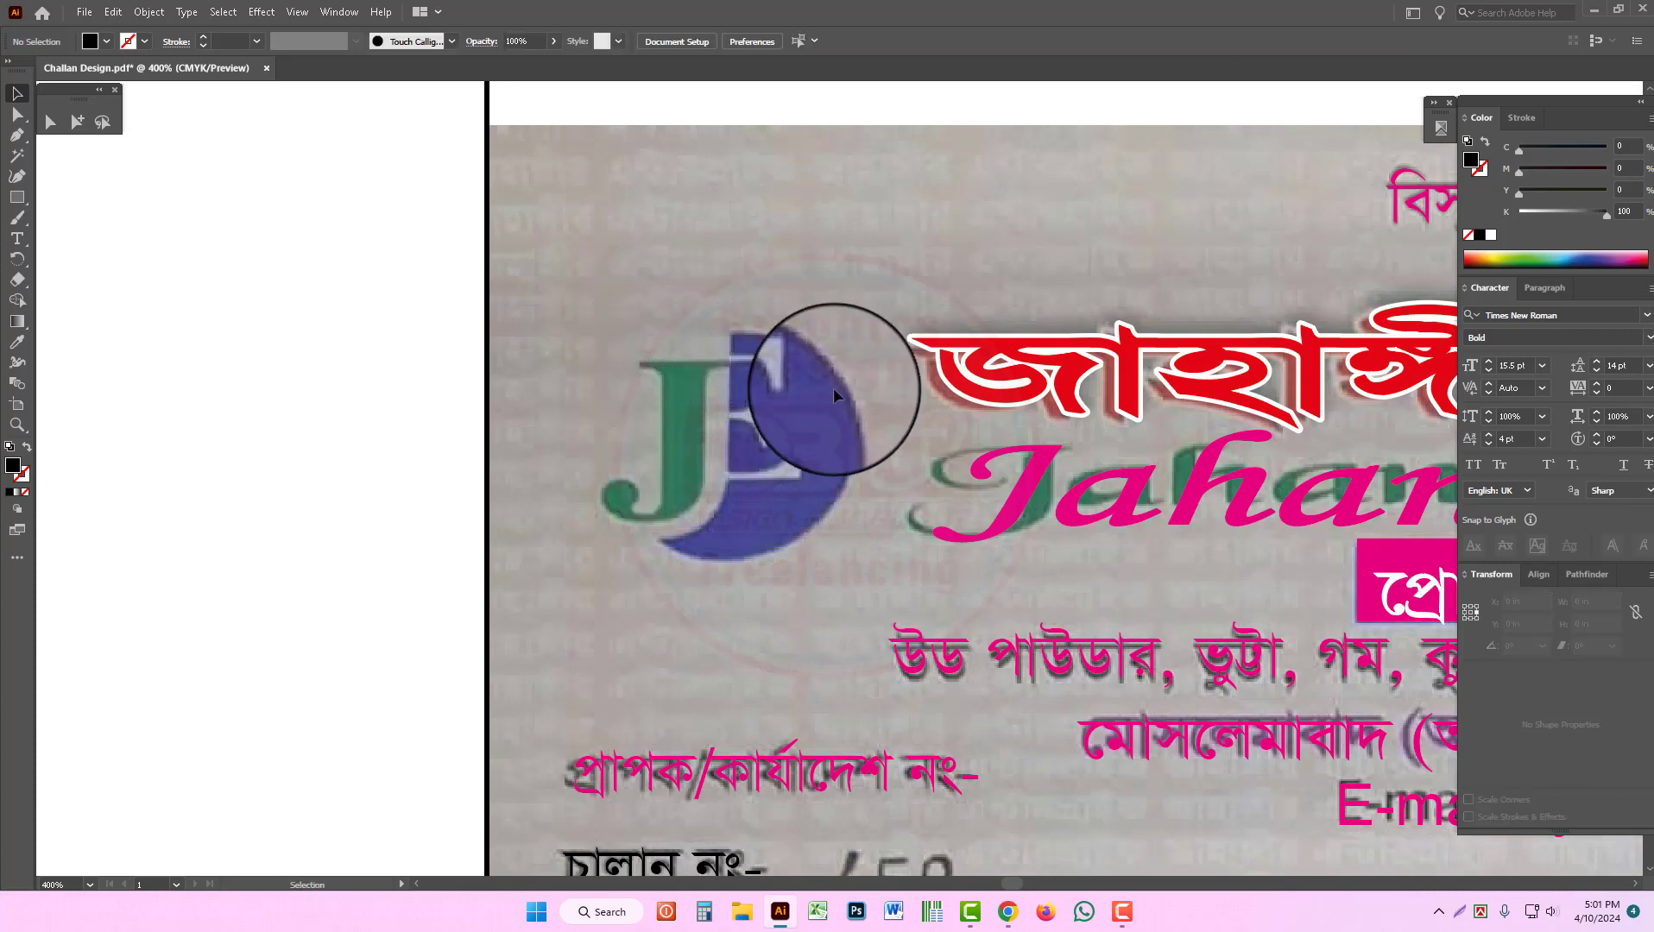
Step: Set new paths to have no fill and a black stroke
click(17, 135)
click(1485, 141)
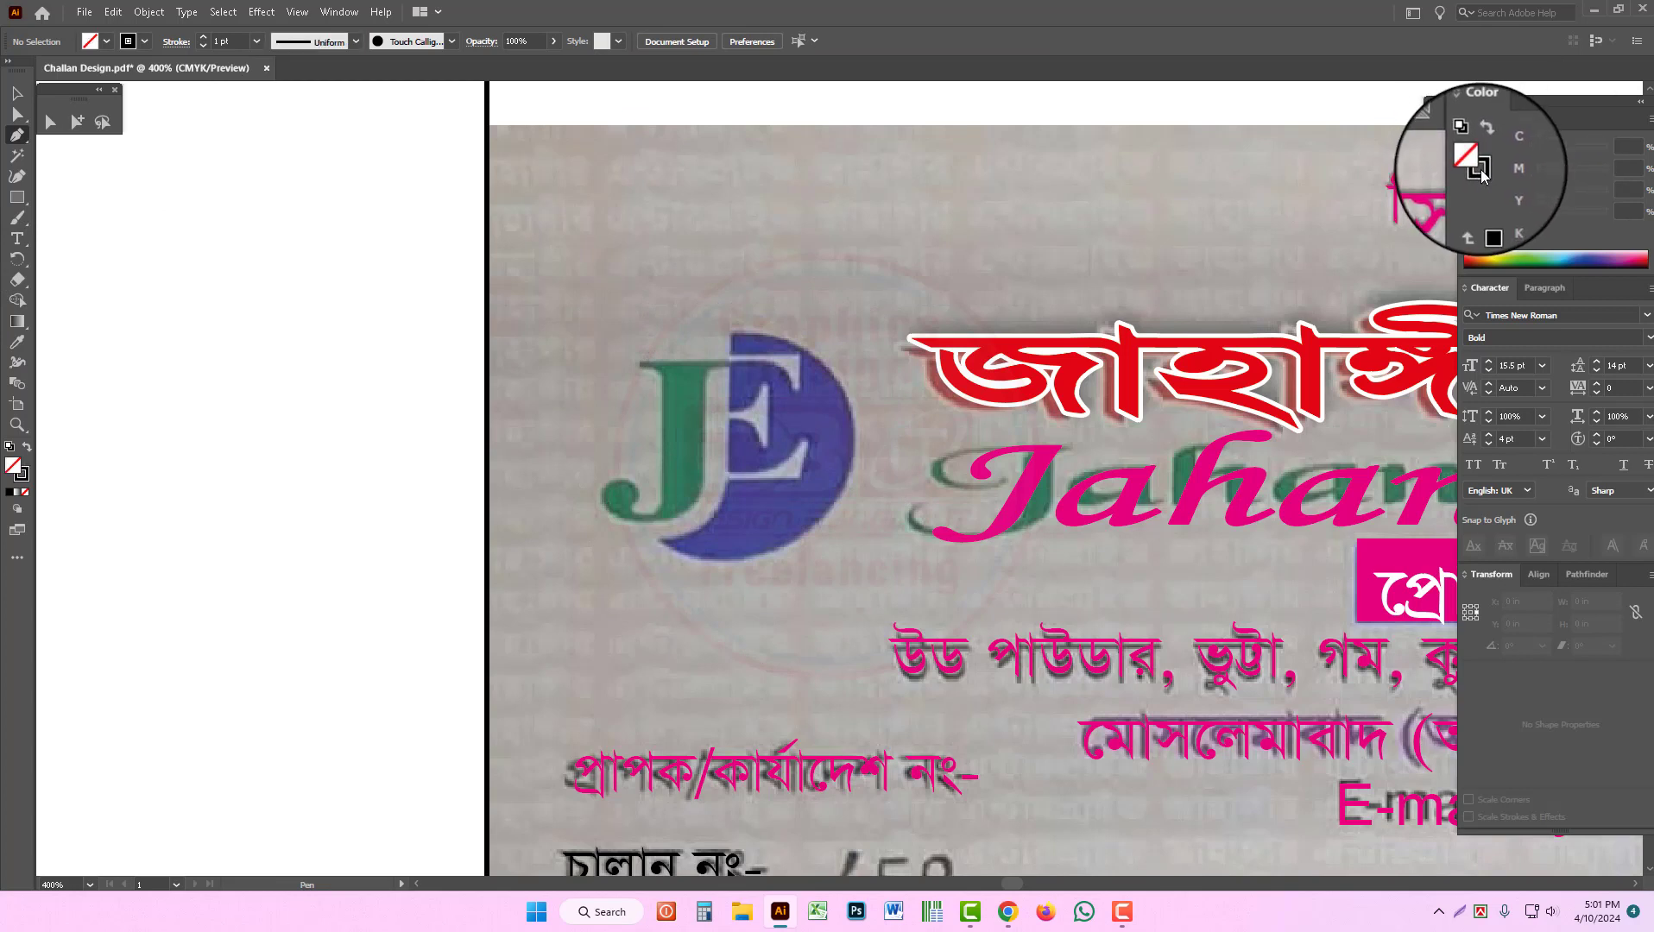
click(731, 332)
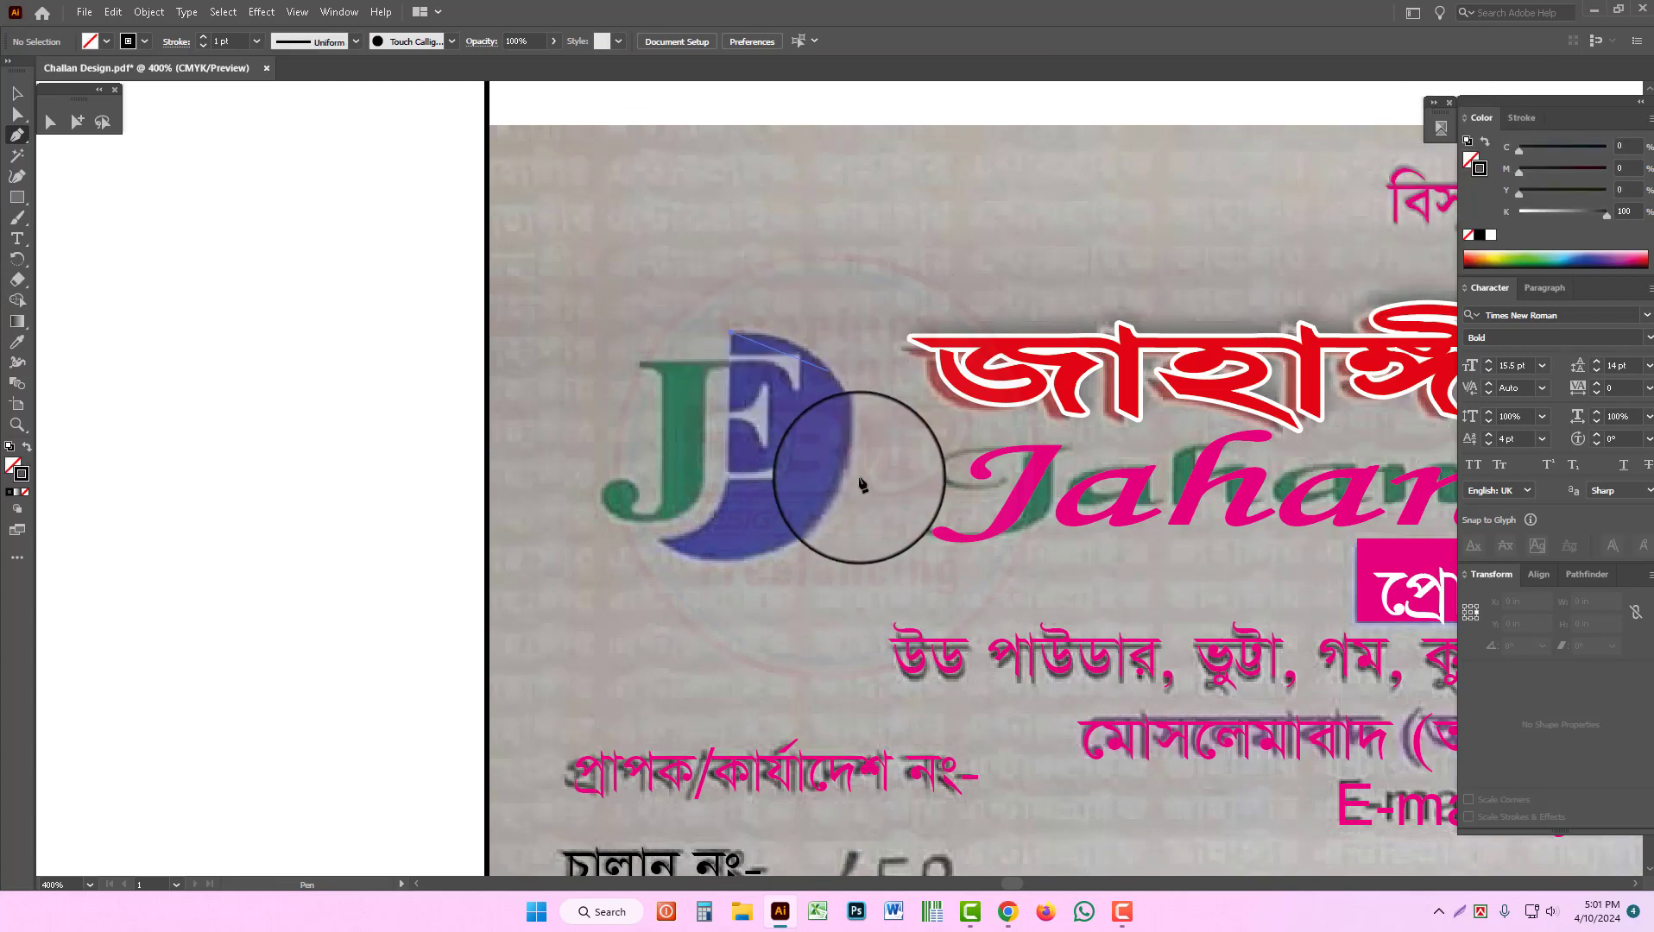
click(850, 491)
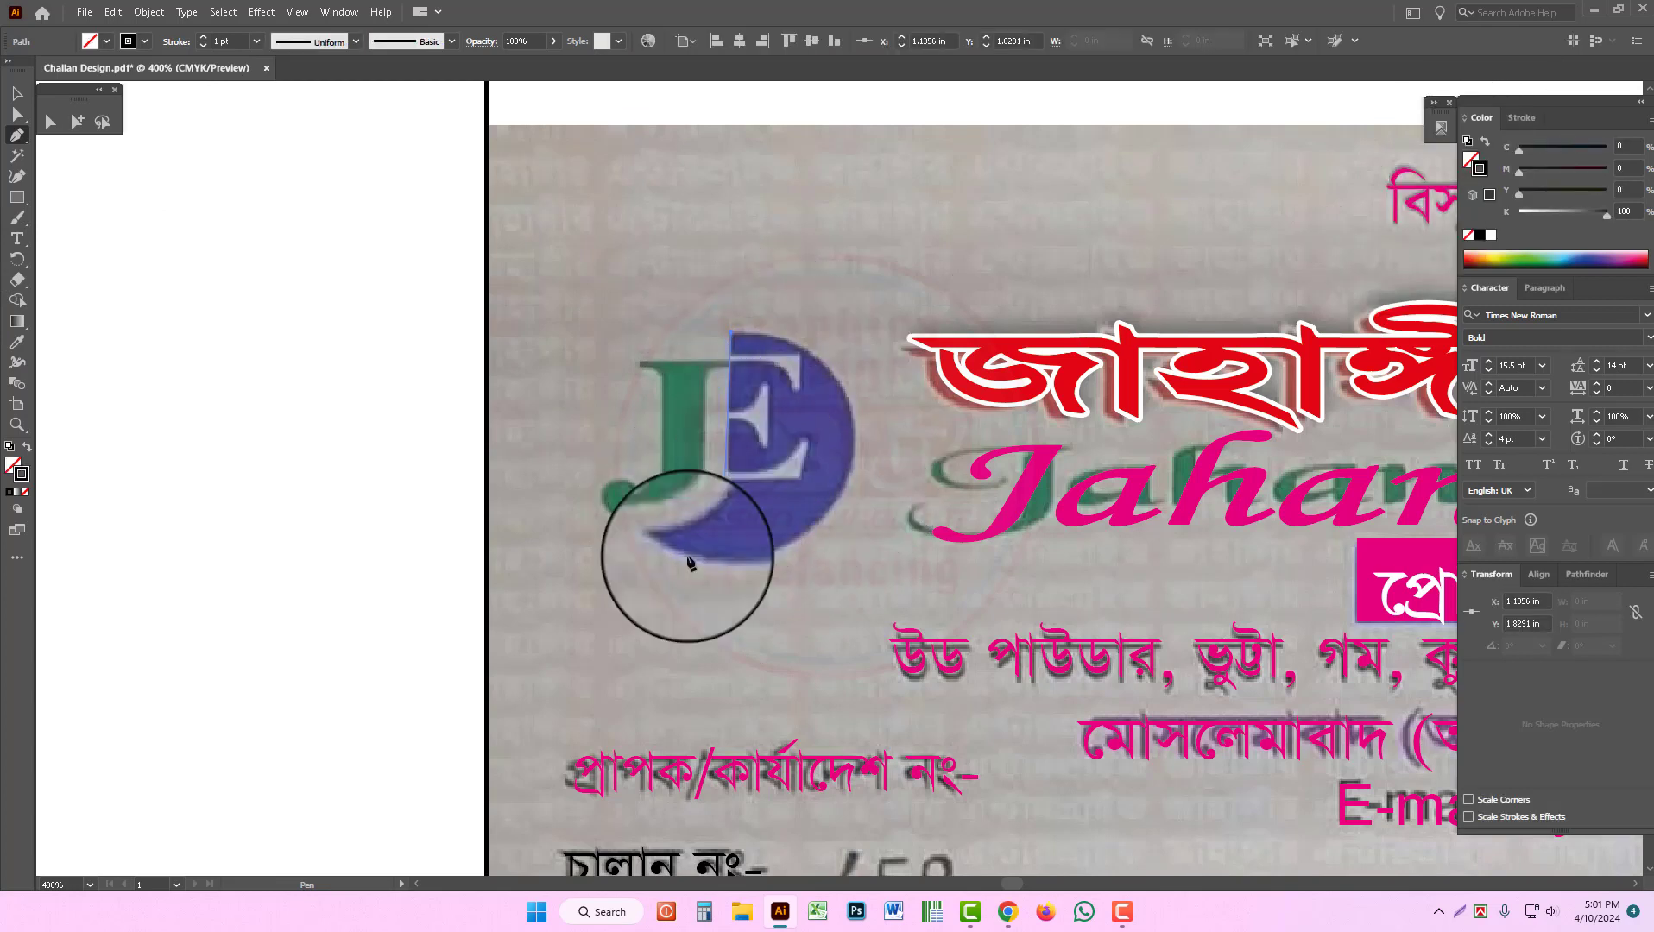
key(Delete)
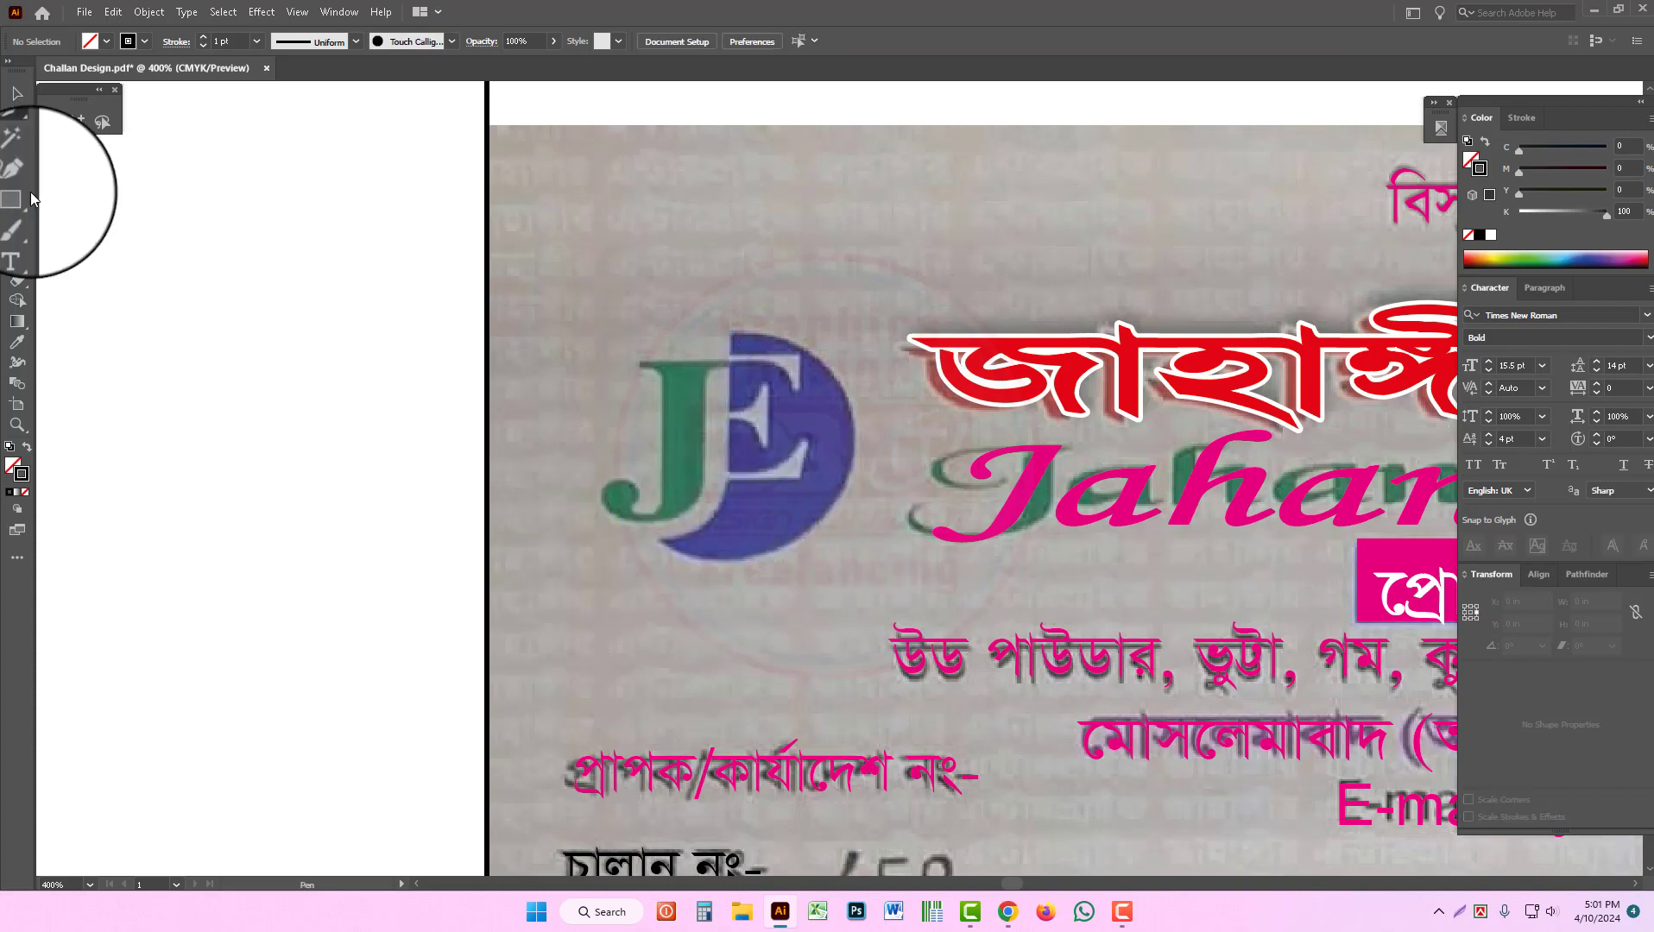
Step: Draw a circle about 0.74 in across and fit it to the outer edge of the scanned logo's blue shape
drag(18, 201, 90, 222)
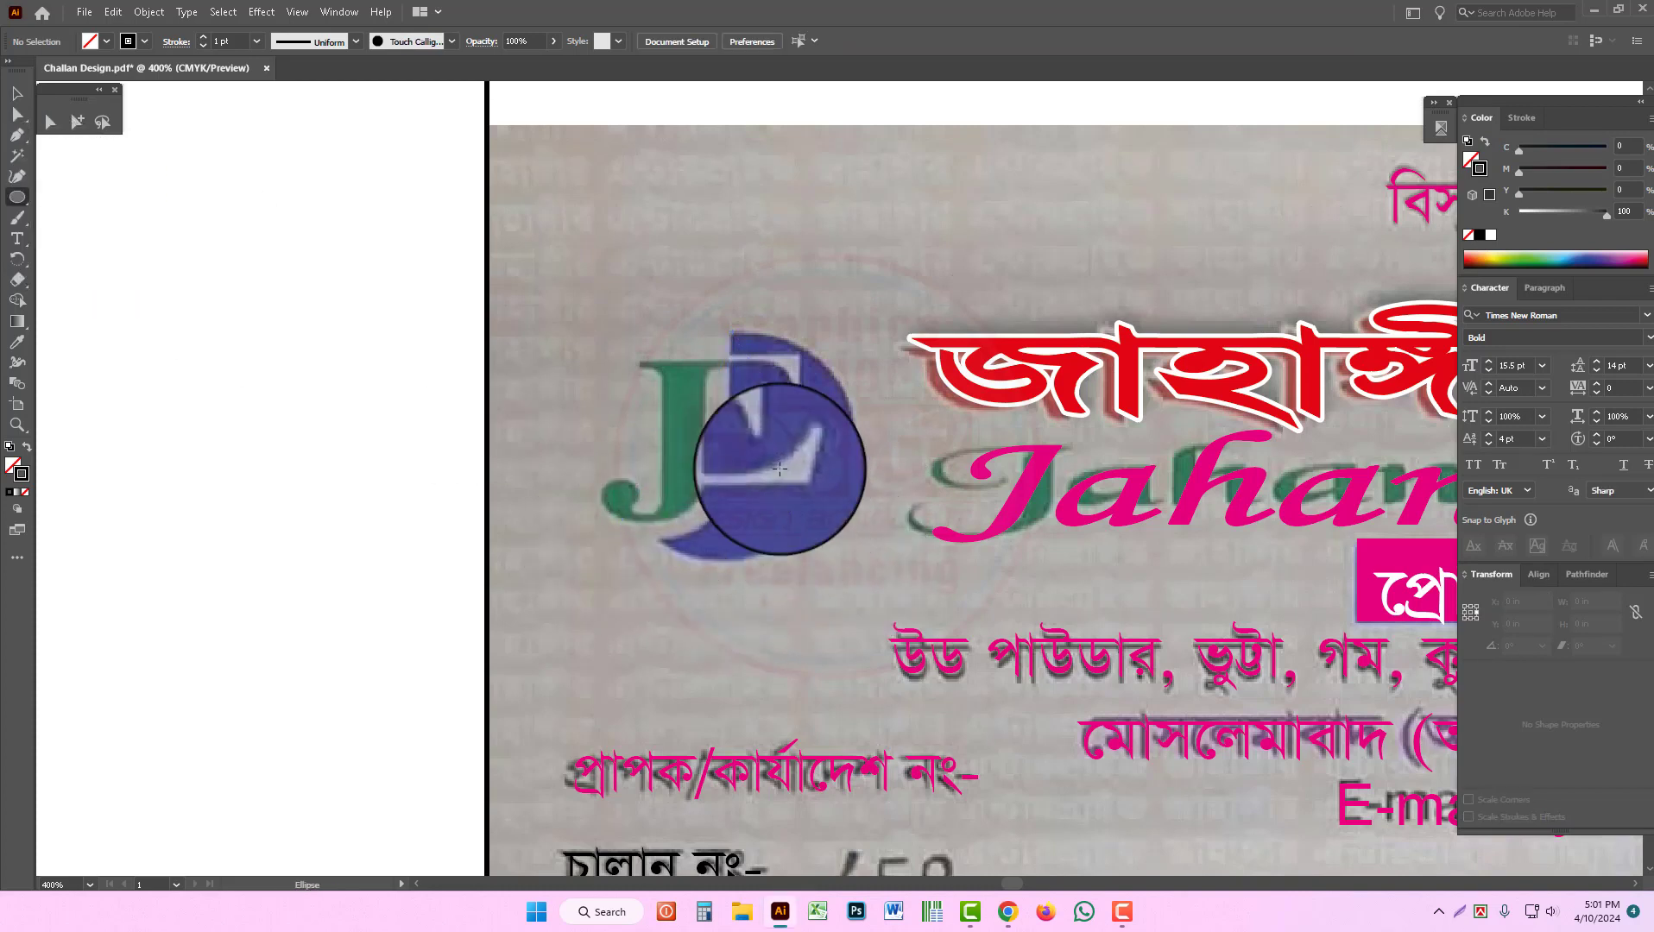
mouse_move(779, 468)
mouse_down()
mouse_move(881, 597)
mouse_move(906, 596)
mouse_up()
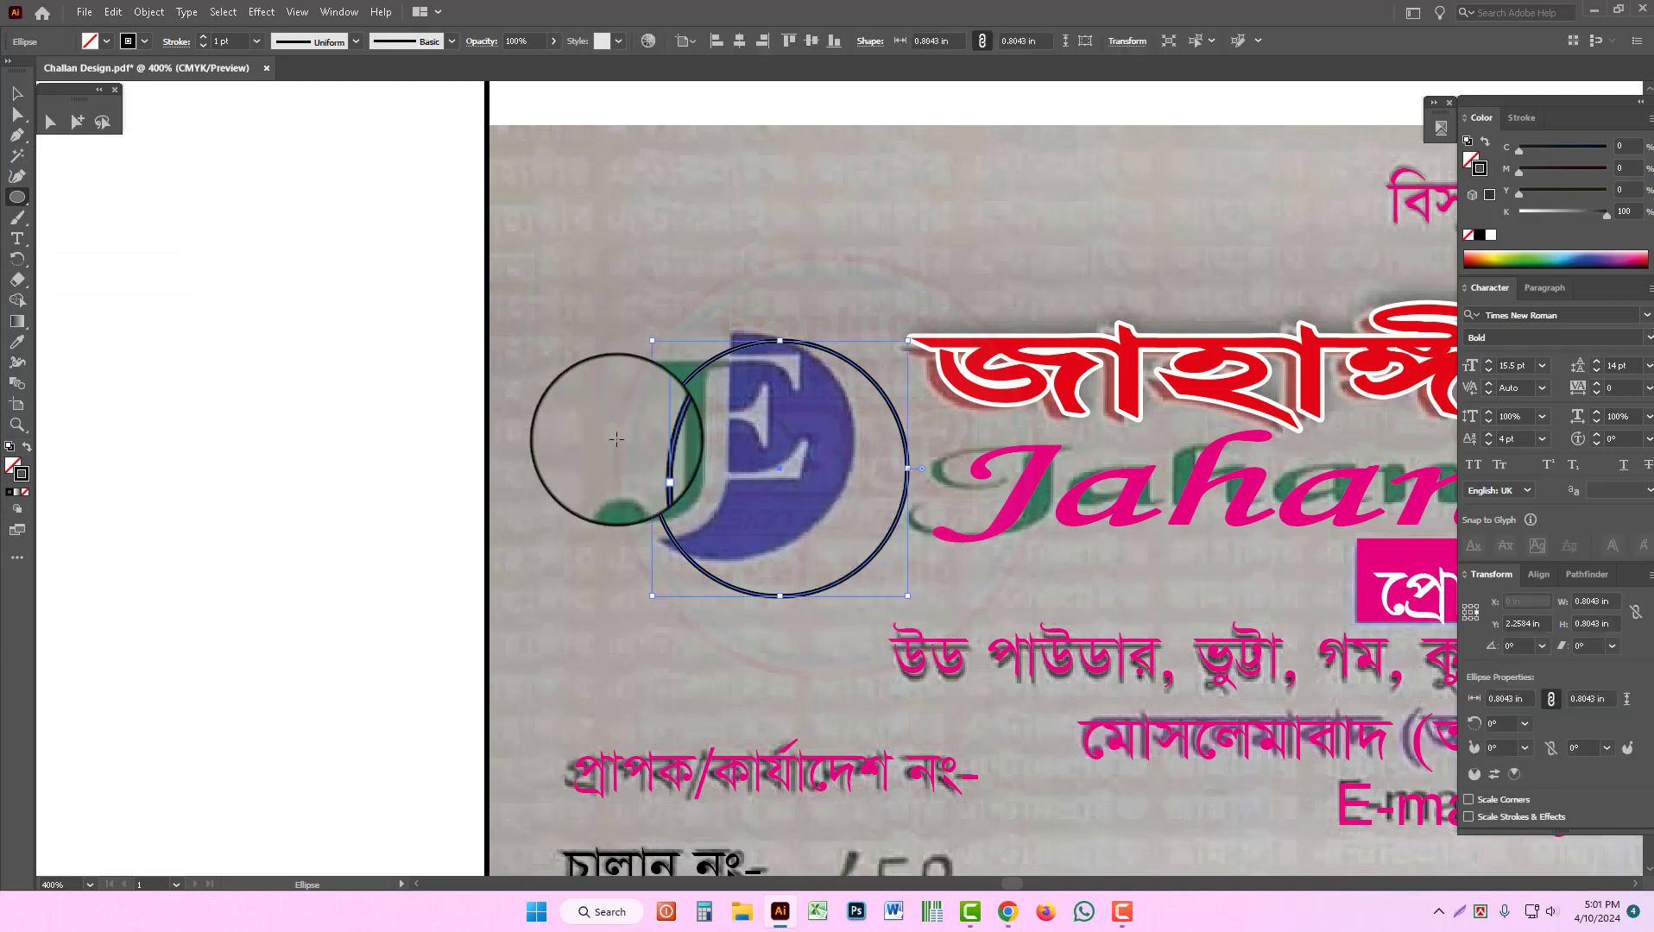
click(16, 95)
click(861, 358)
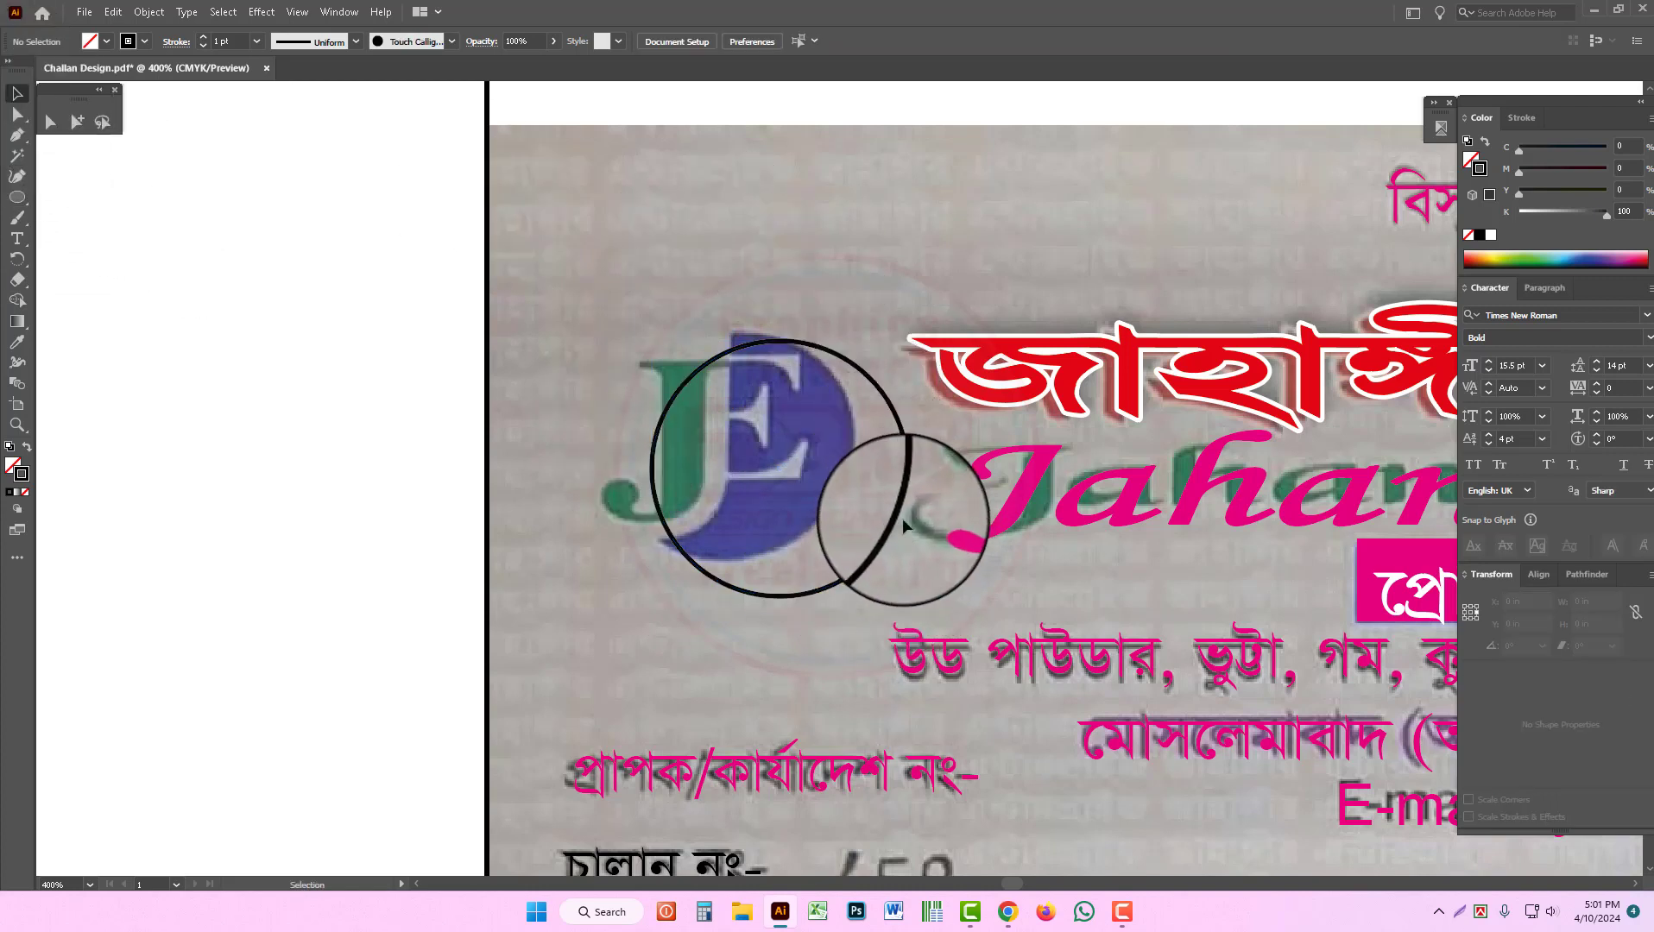
drag(901, 520, 849, 491)
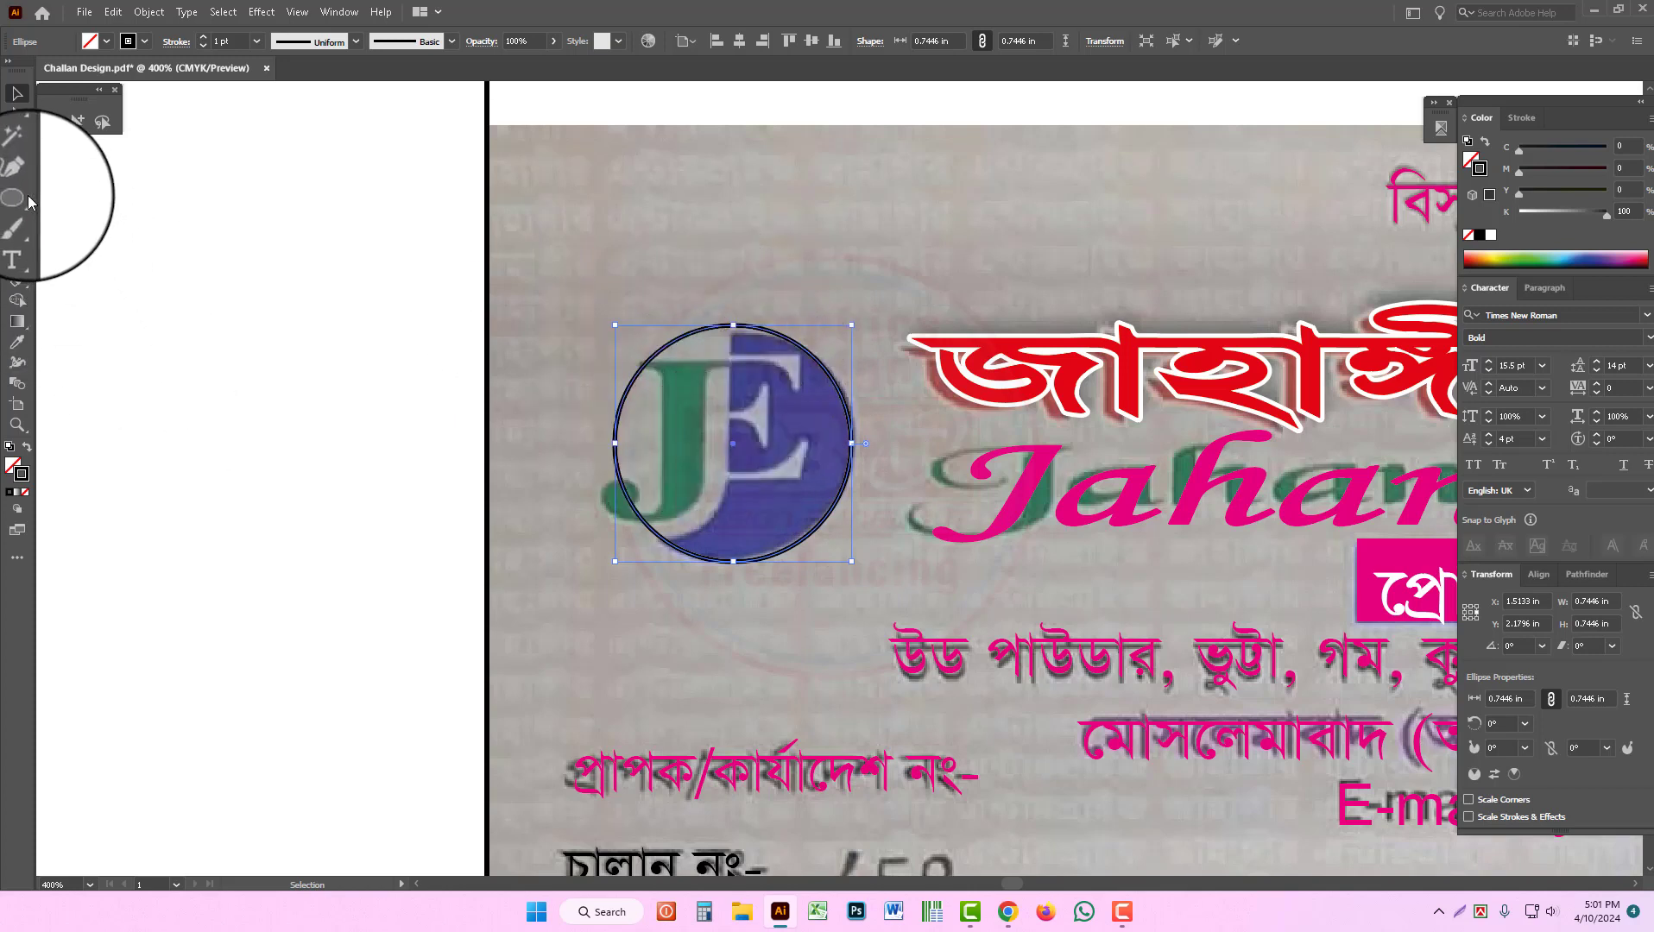
Step: Draw a straight vertical line about 1 in long through the circle, along the blue shape's straight left edge
click(12, 138)
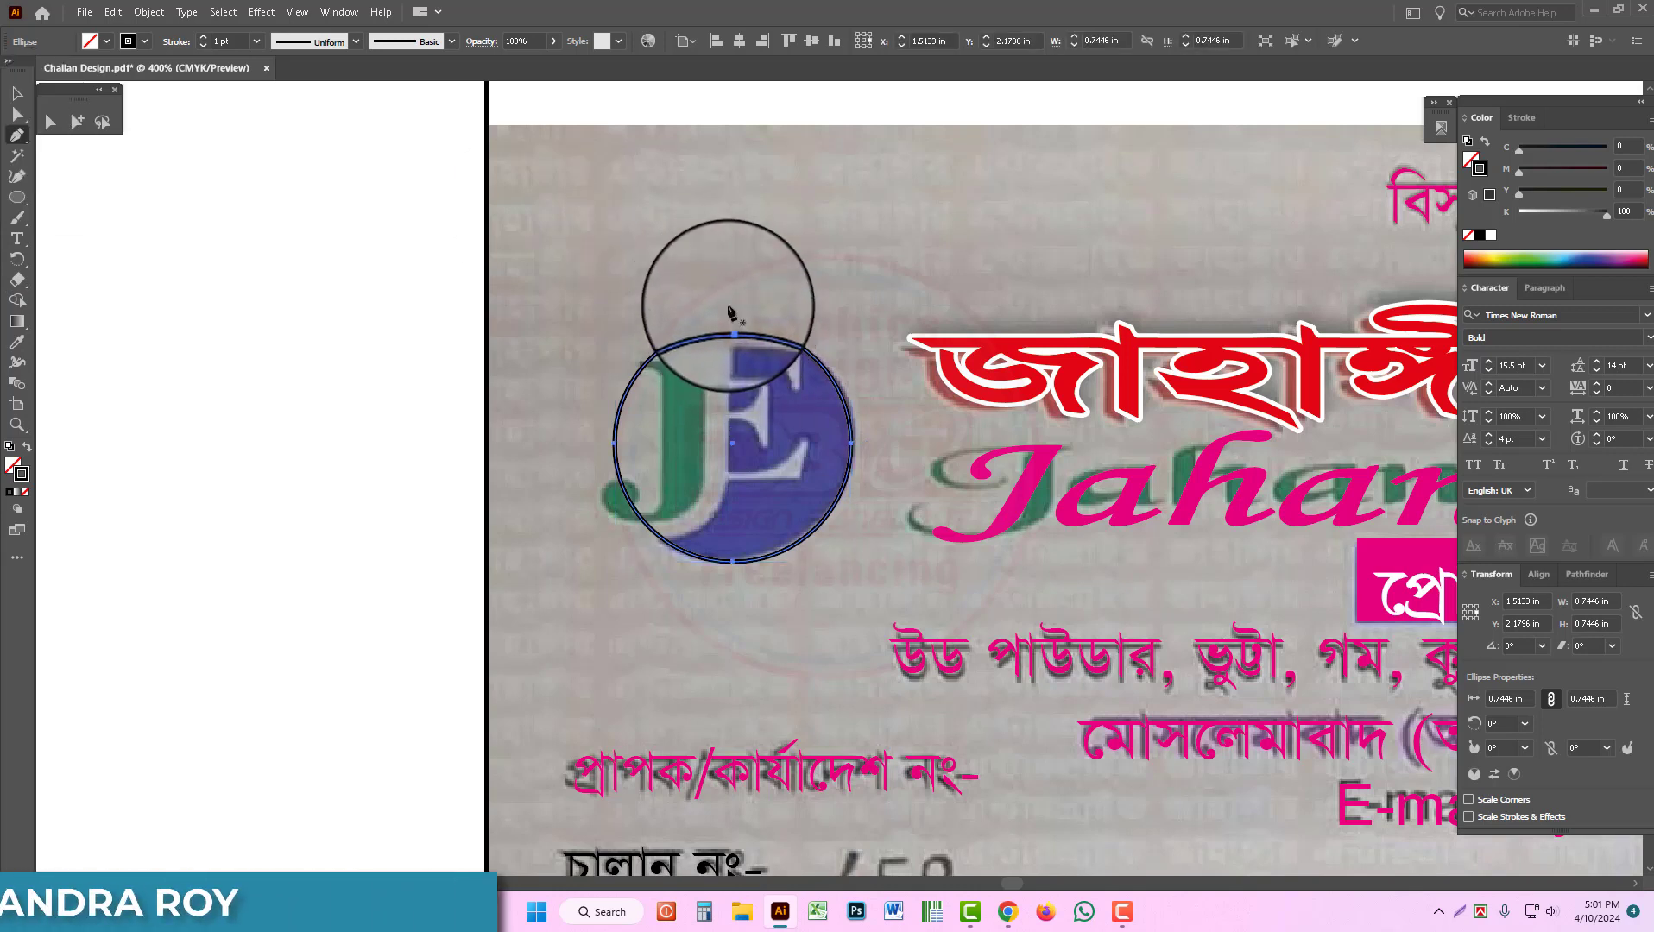
click(728, 621)
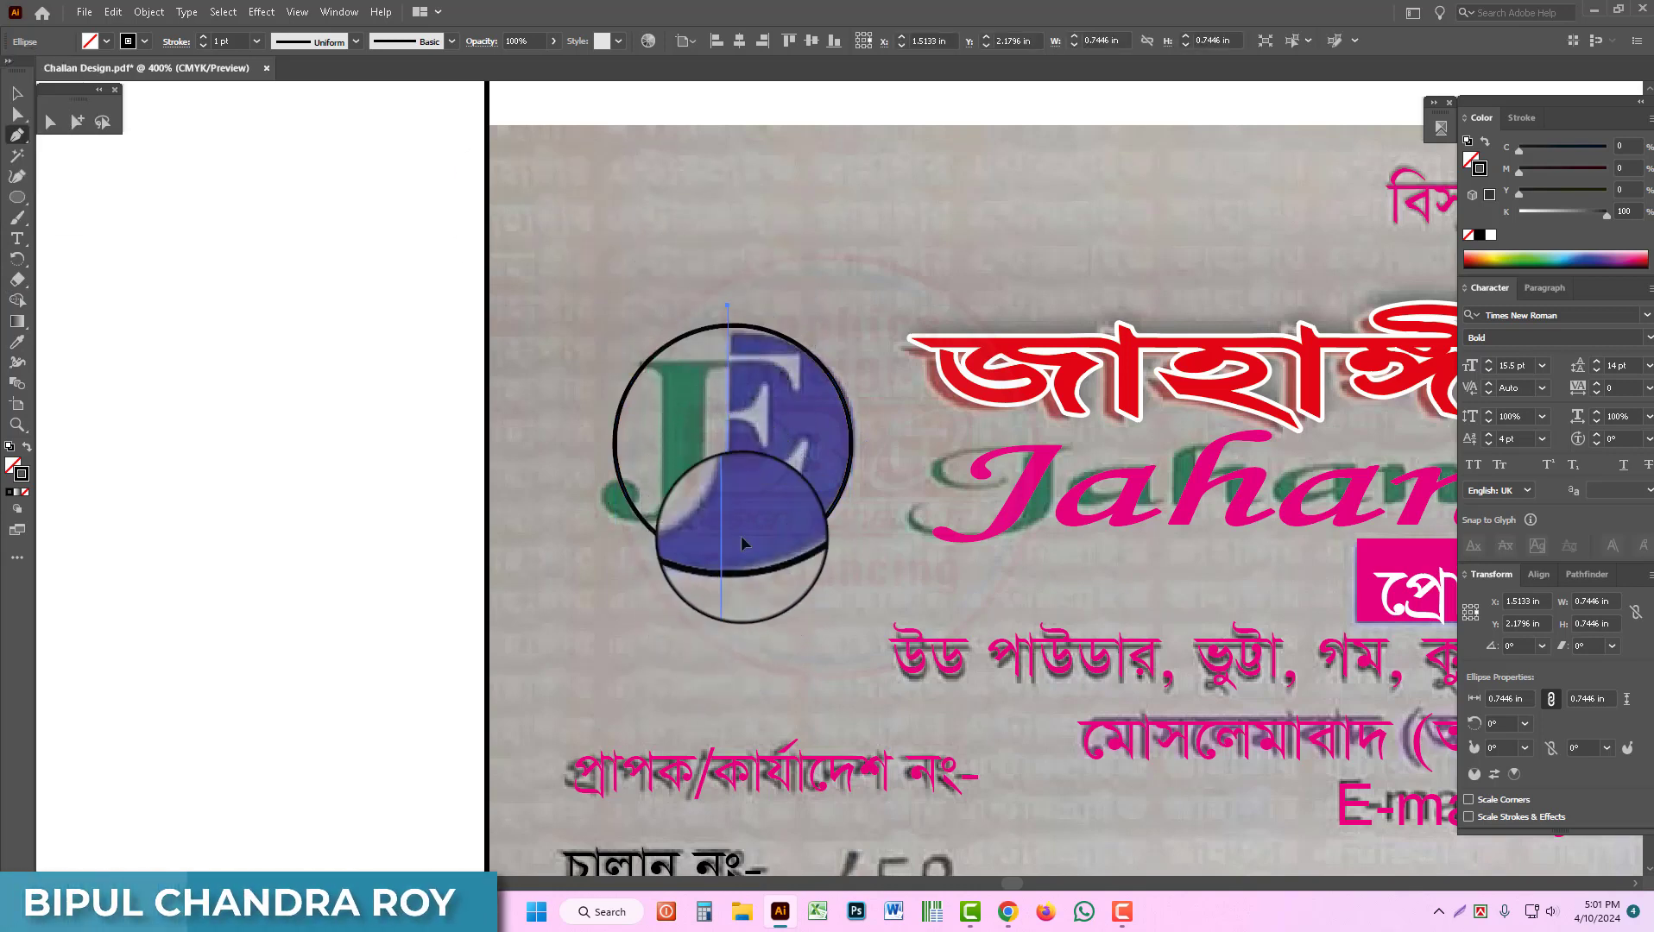
click(19, 94)
click(168, 207)
Step: Draw a curved path along the blue shape's inner curve, from its lower-left tip up to the vertical line
click(18, 177)
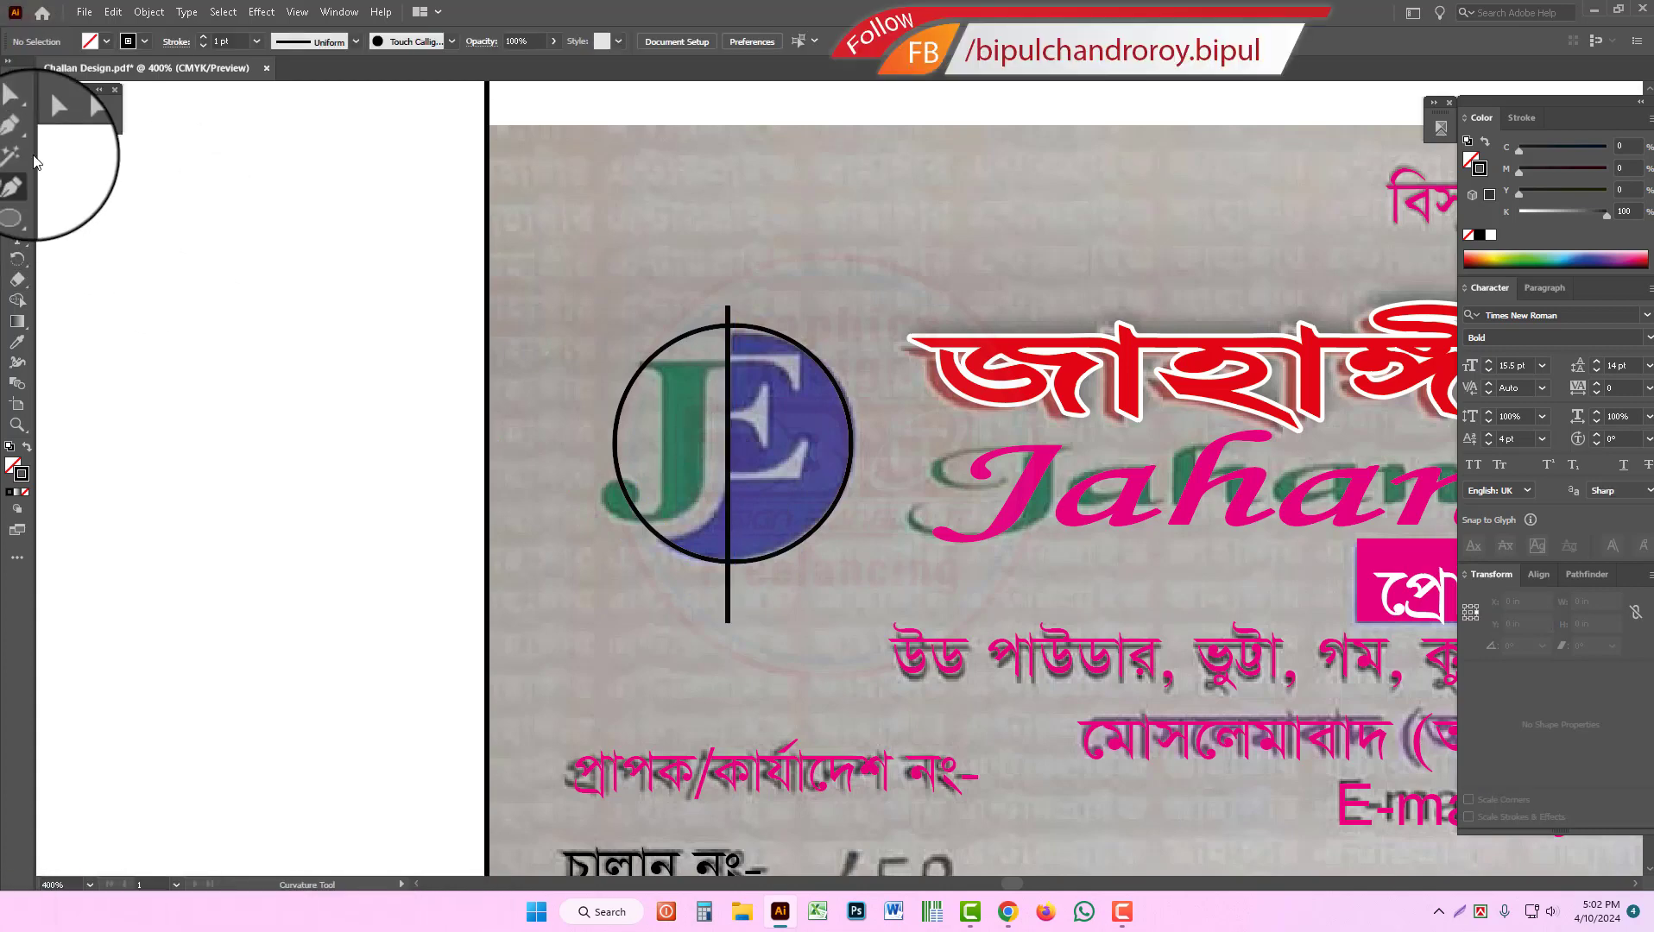
click(17, 138)
ctrl+click(682, 432)
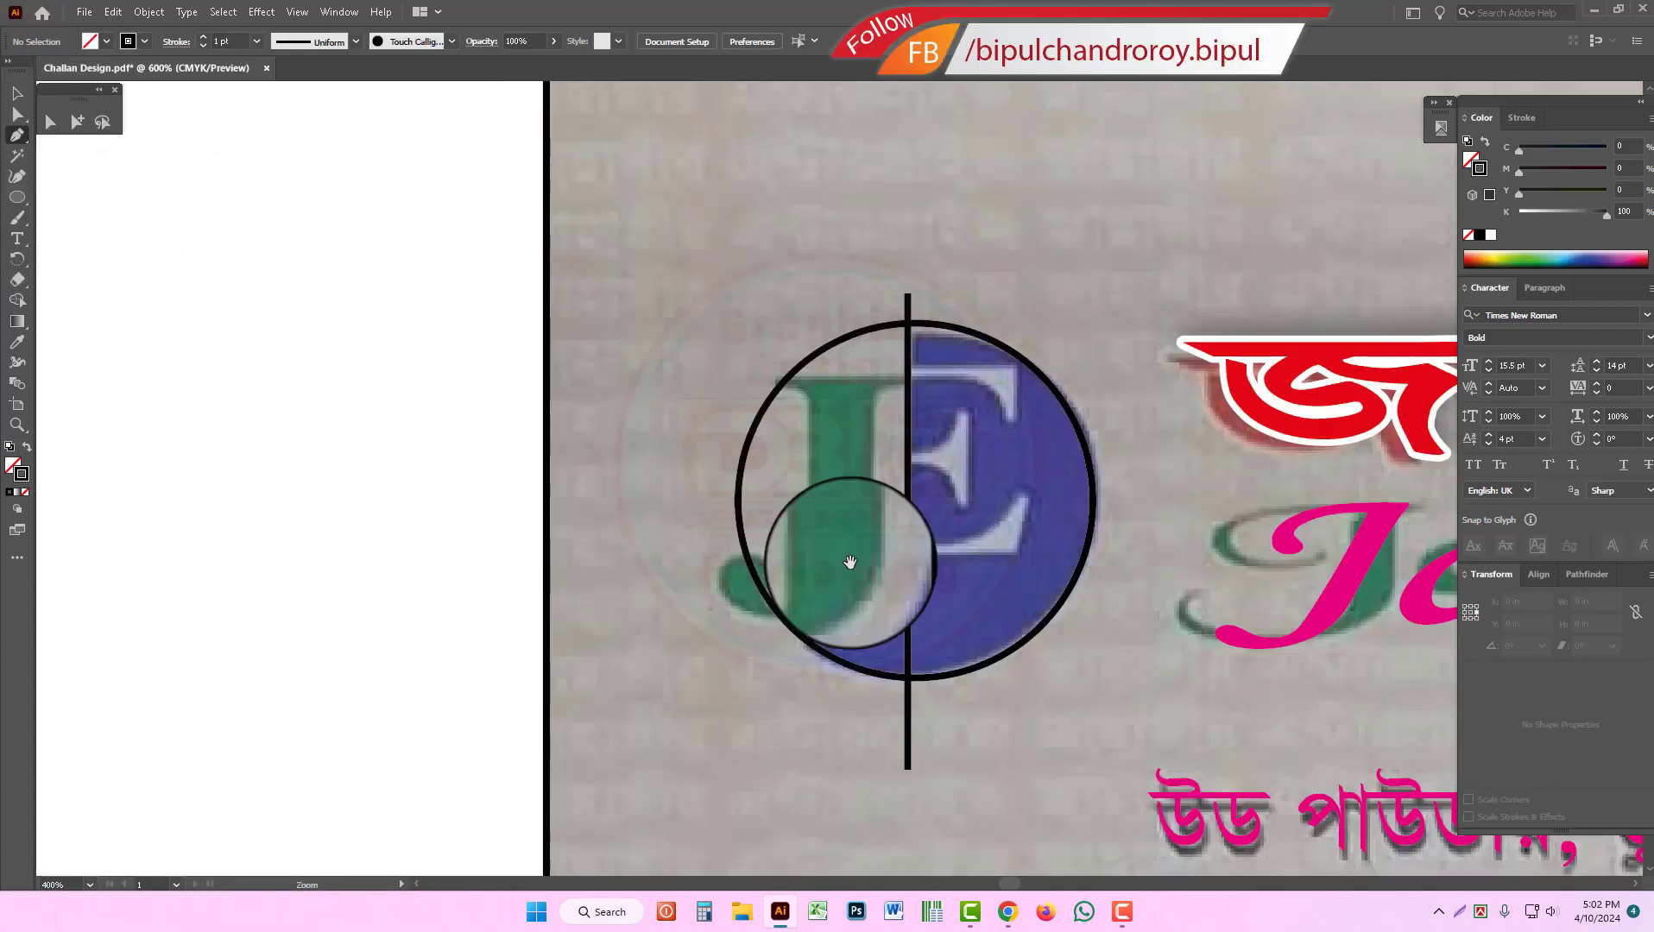
drag(730, 515, 473, 371)
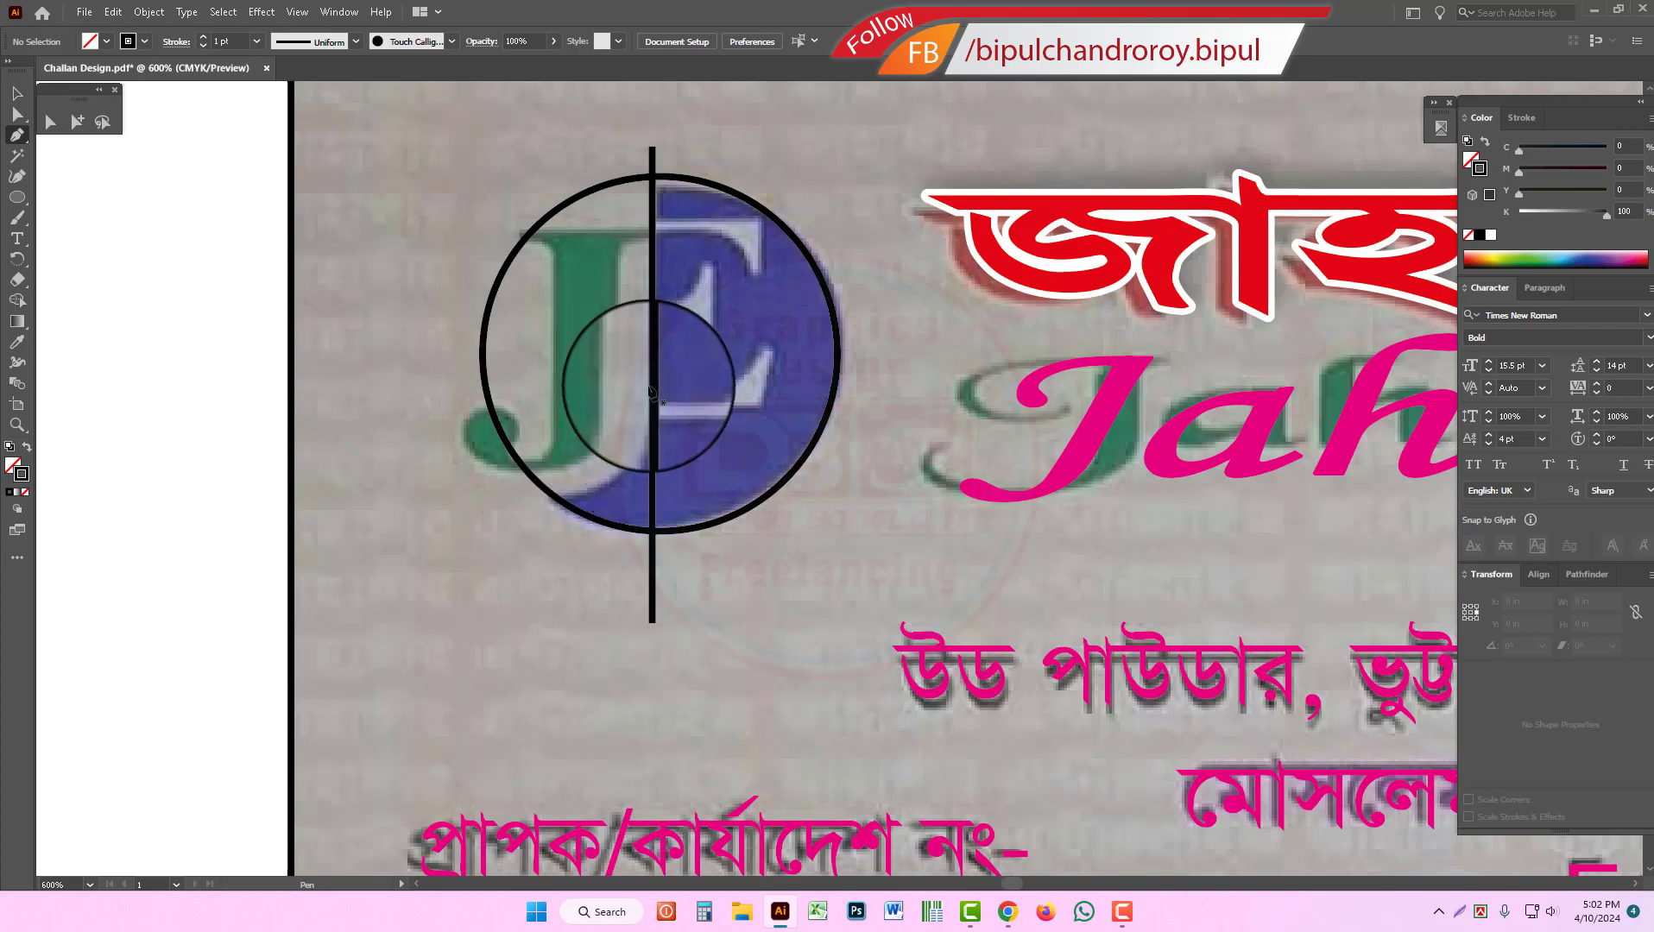
click(535, 500)
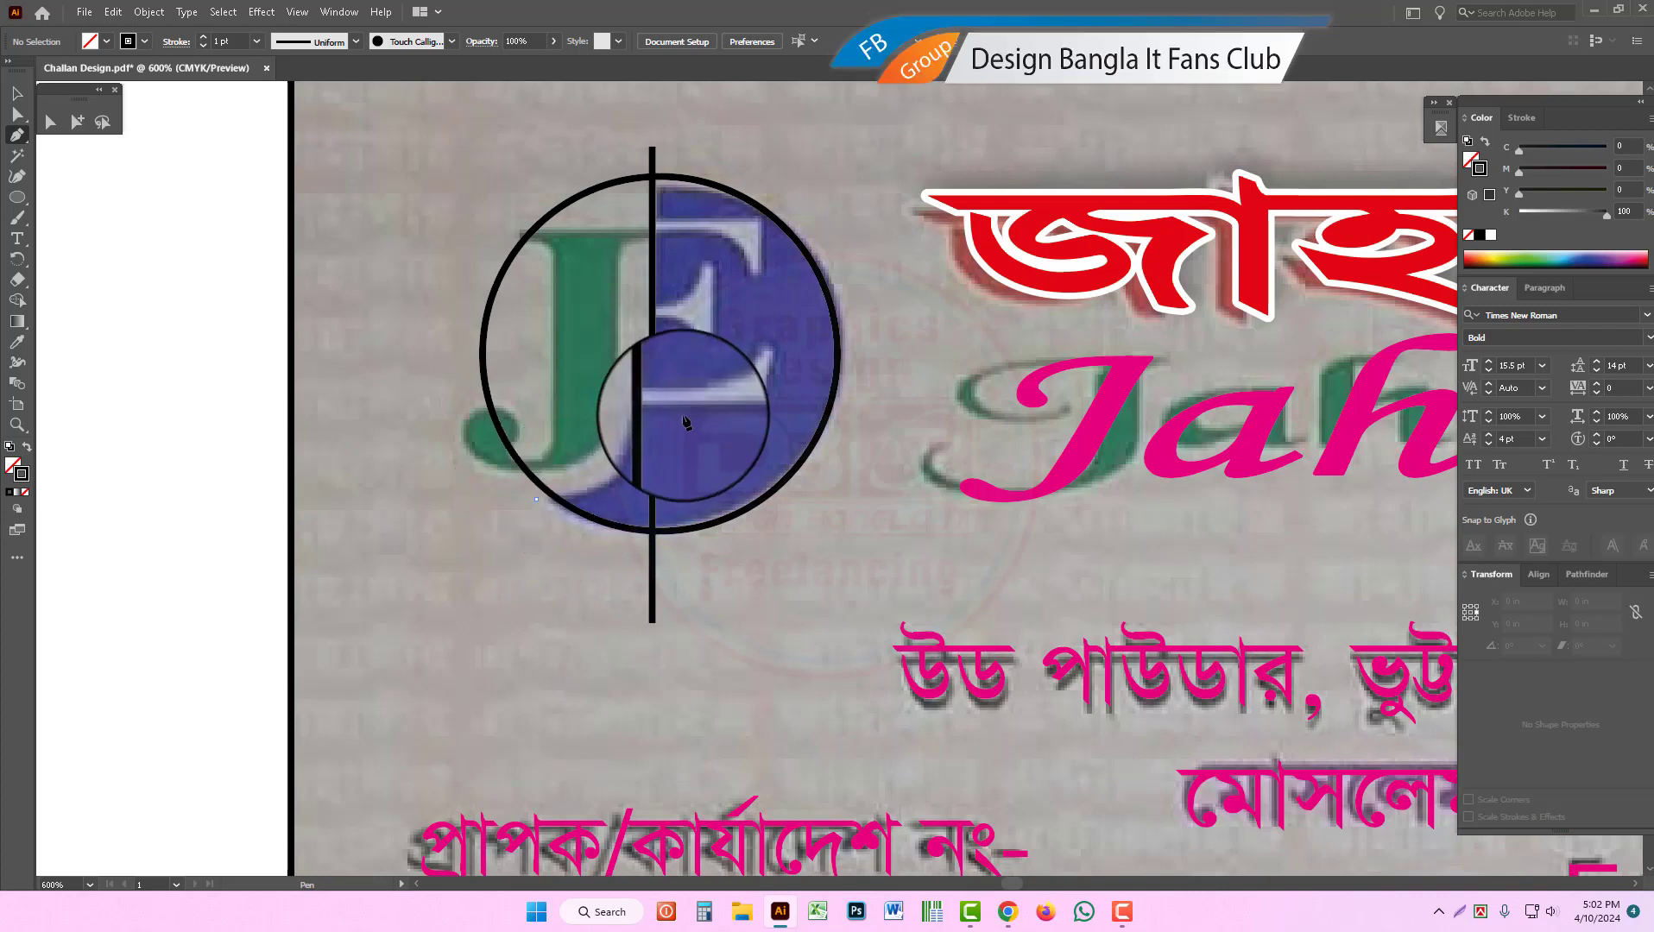
drag(661, 400, 684, 286)
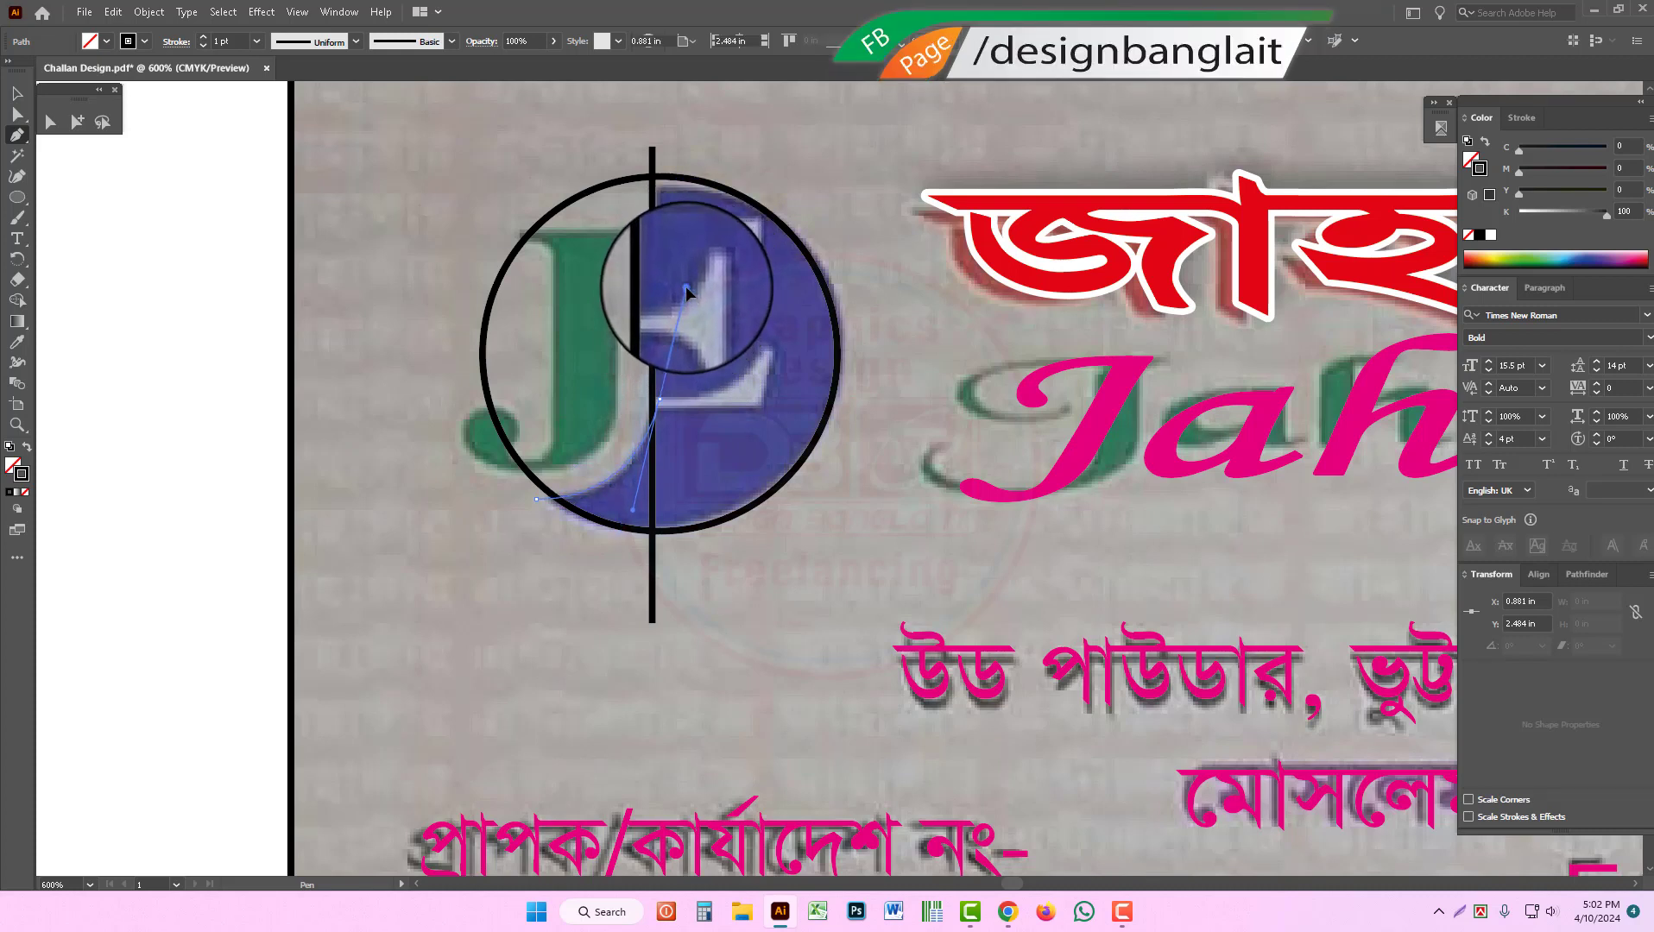
click(18, 103)
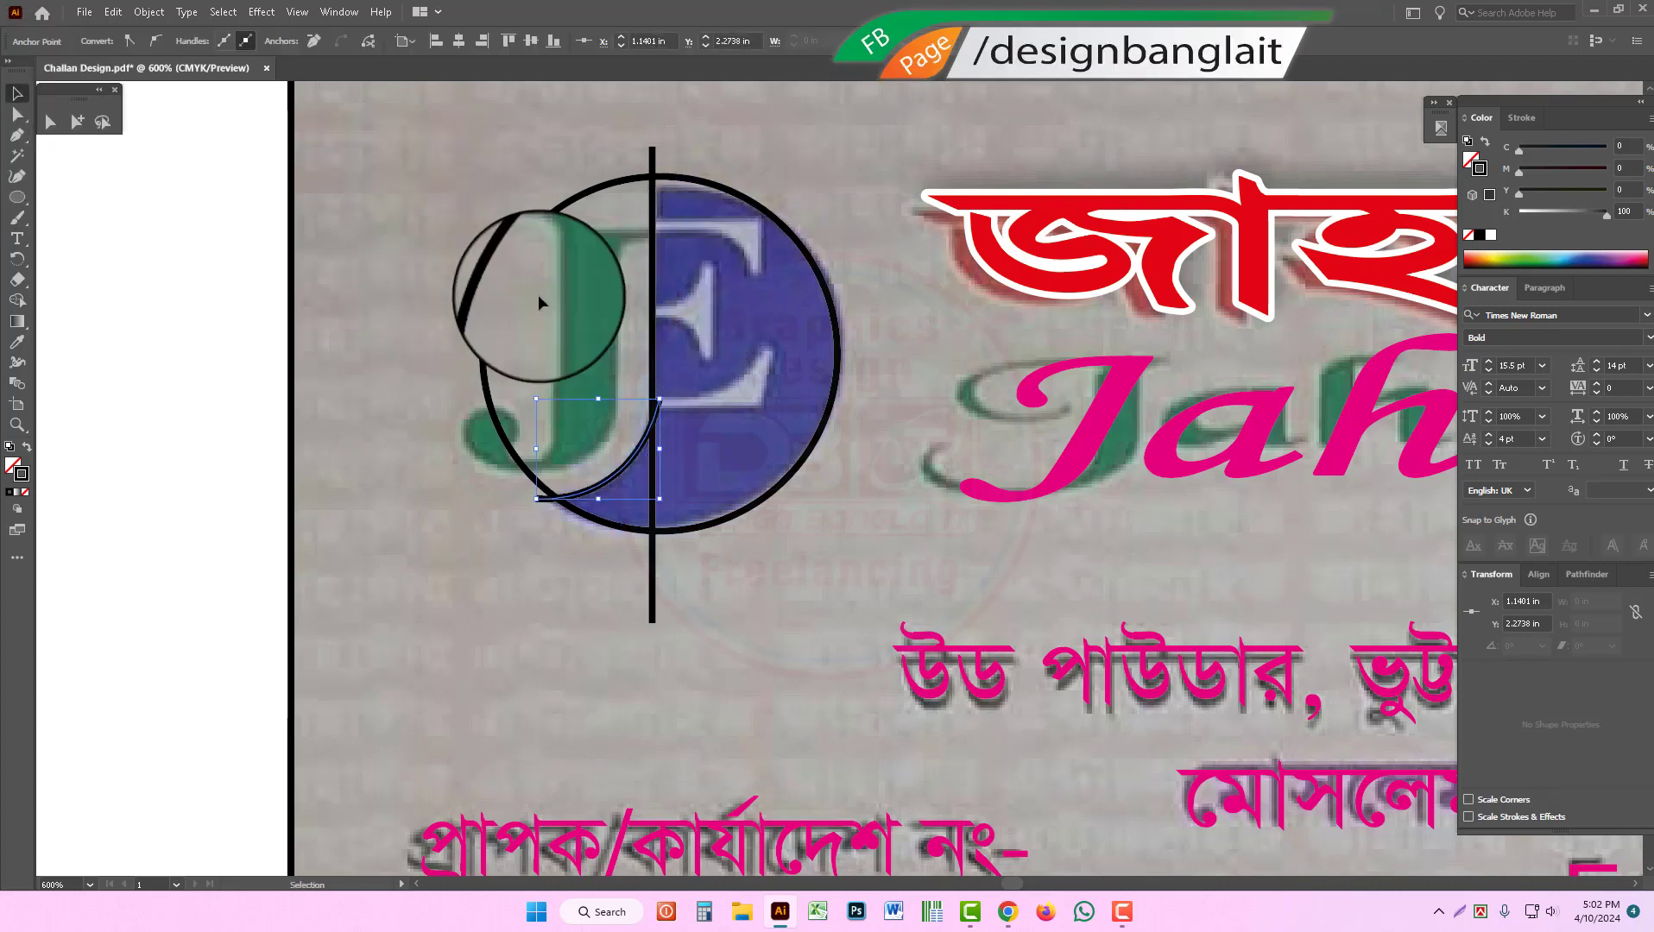
Step: Merge the regions of the circle, line and curve that cover the blue shape into one with Shape Builder
click(717, 450)
drag(717, 451, 558, 333)
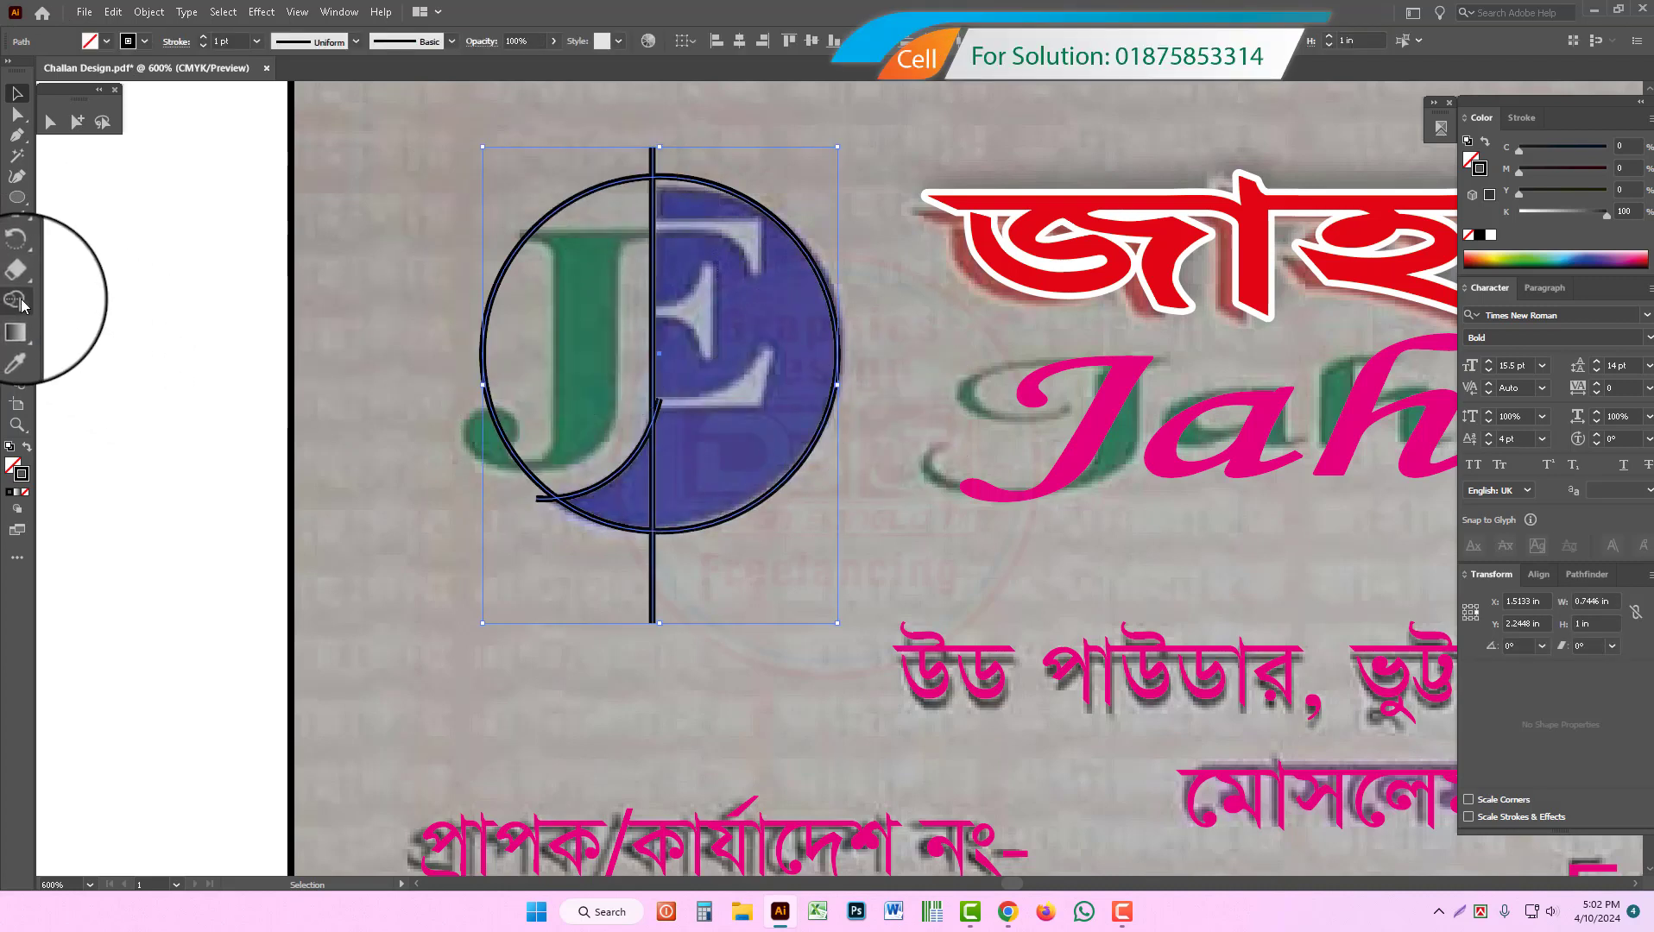
mouse_move(691, 211)
mouse_down()
mouse_move(735, 309)
mouse_move(752, 411)
mouse_move(729, 453)
mouse_move(632, 497)
mouse_up()
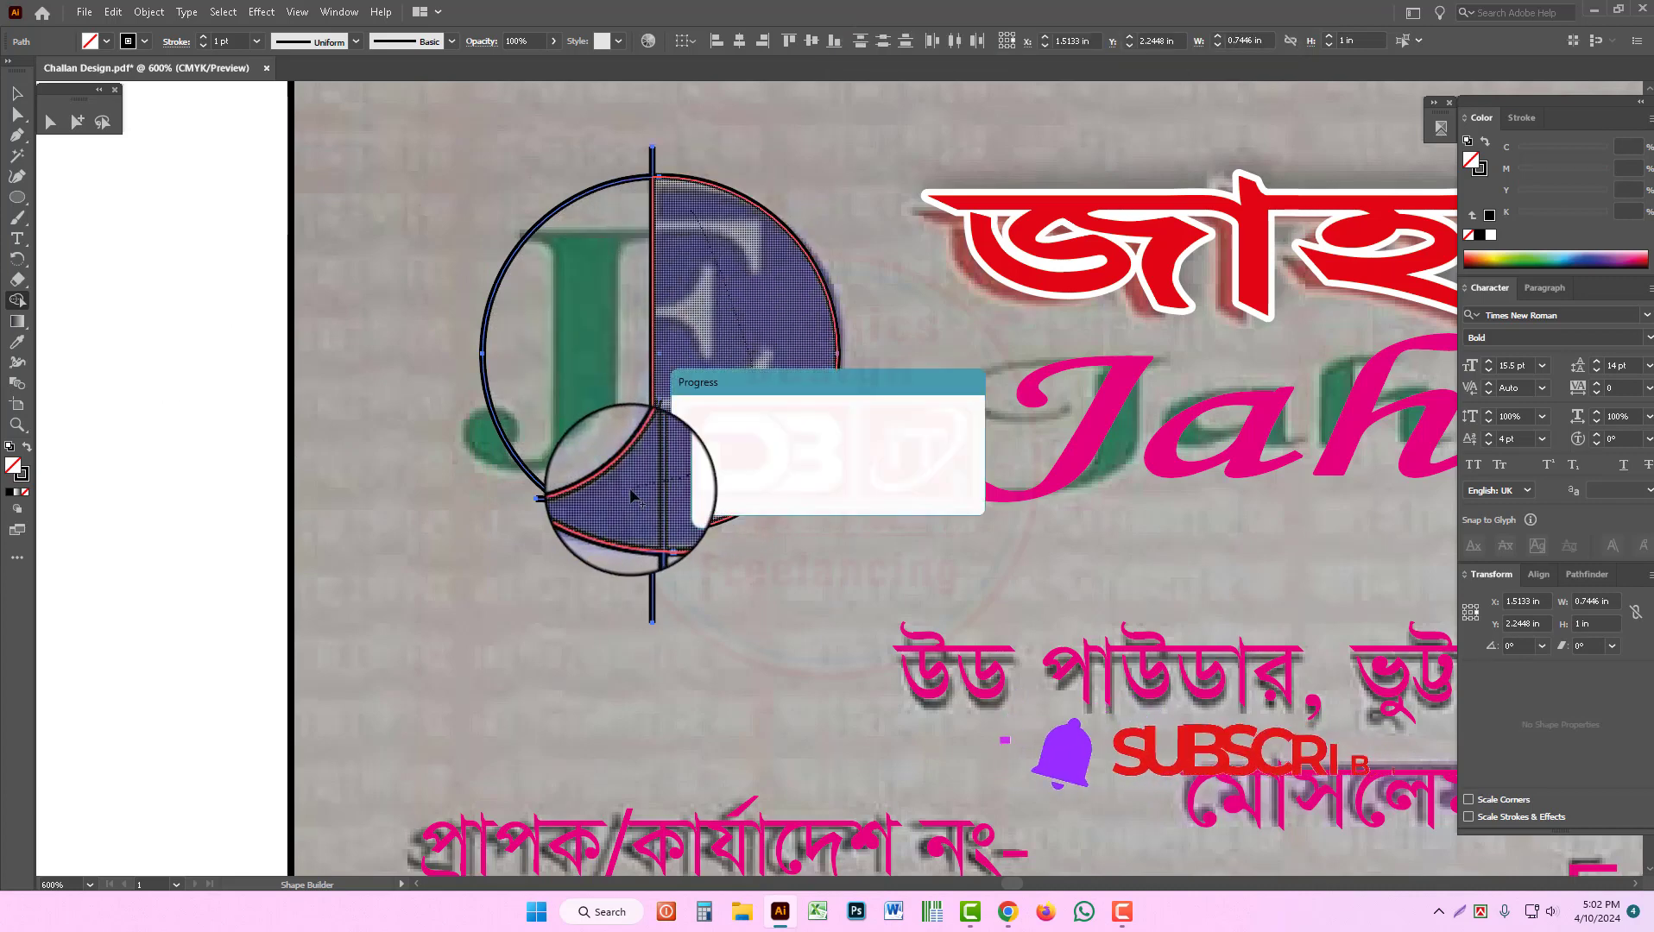
click(658, 401)
Step: Delete the leftover circle part and the line and curve ends, keeping only the outline of the blue shape
click(77, 122)
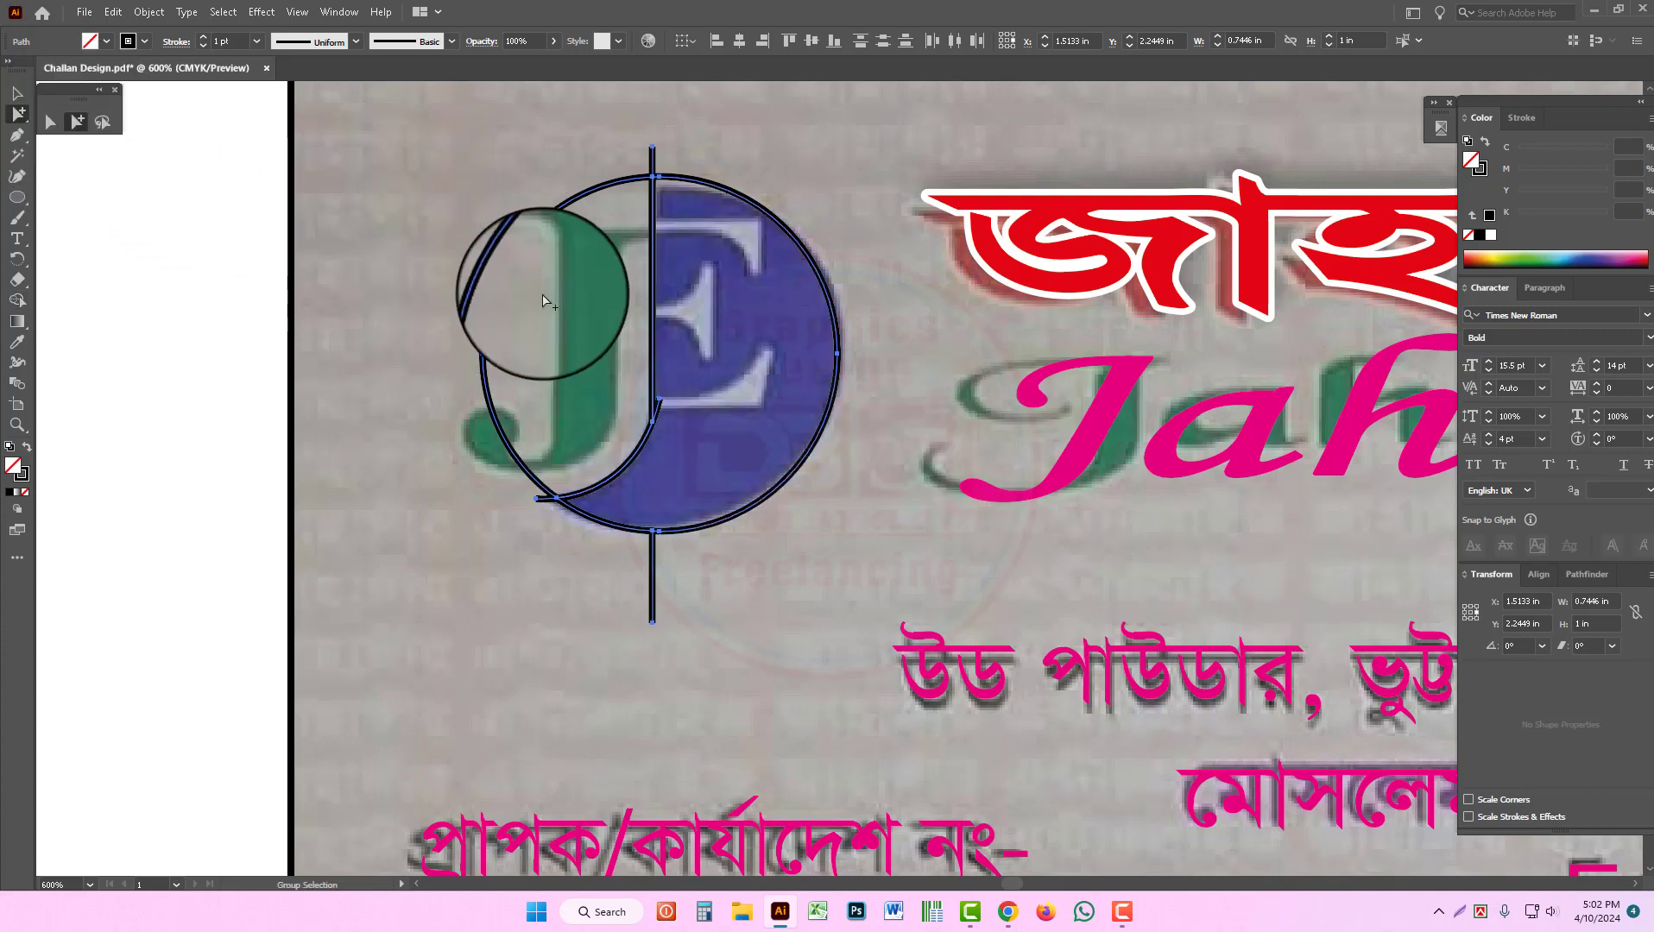
key(Delete)
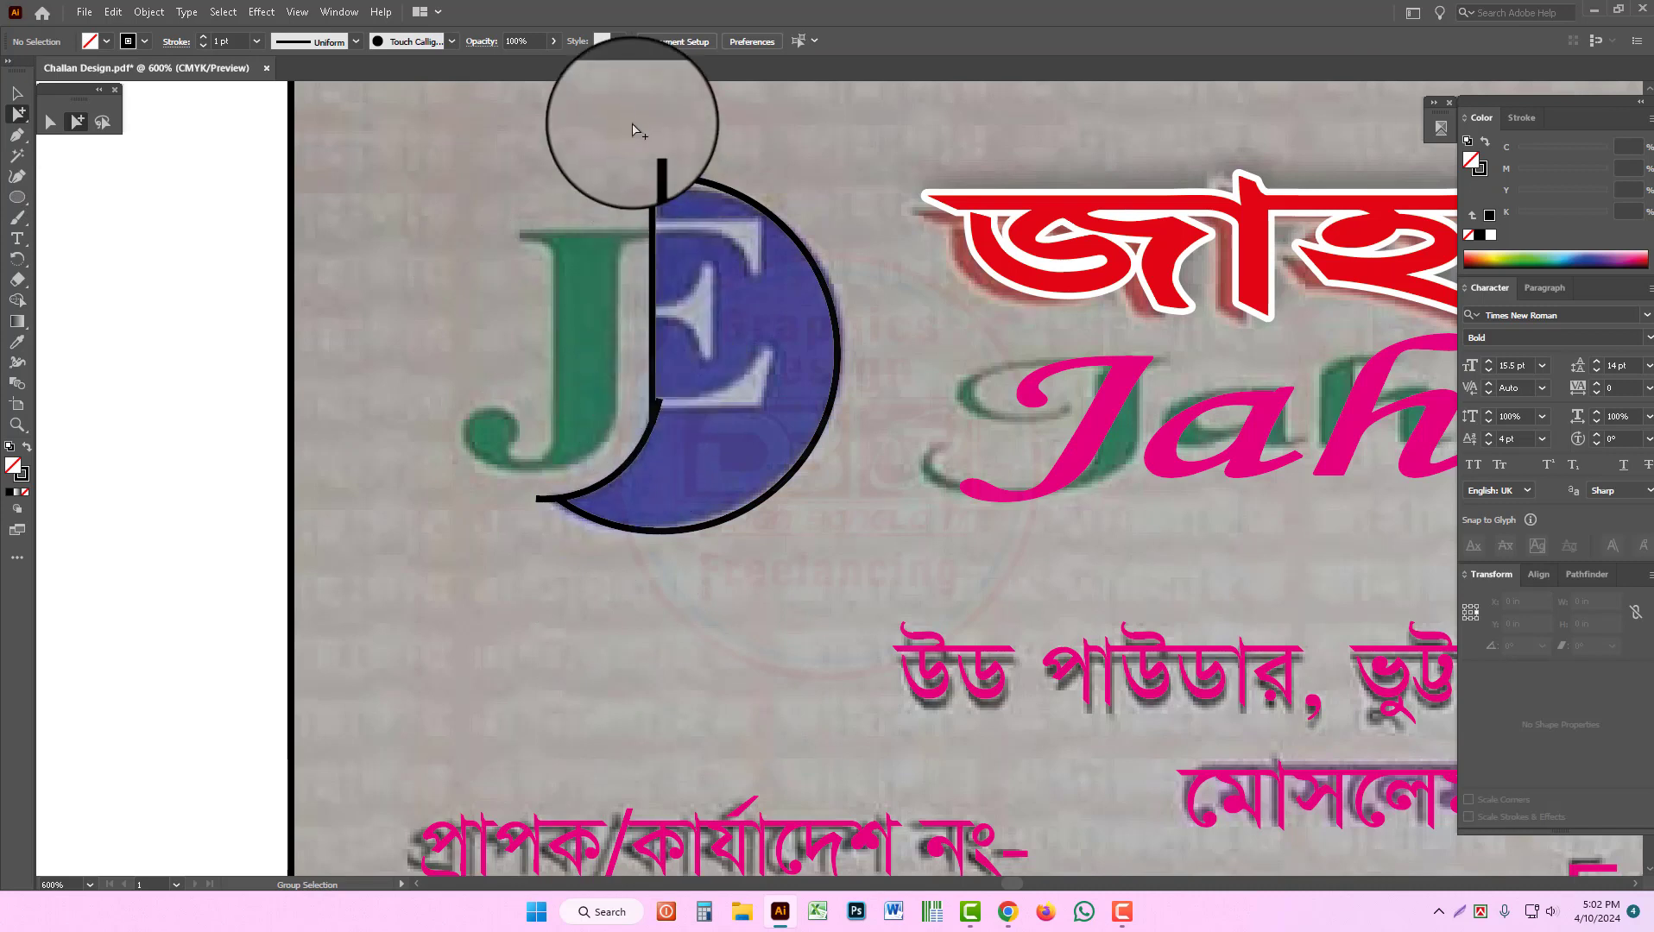
drag(632, 120, 666, 158)
key(Delete)
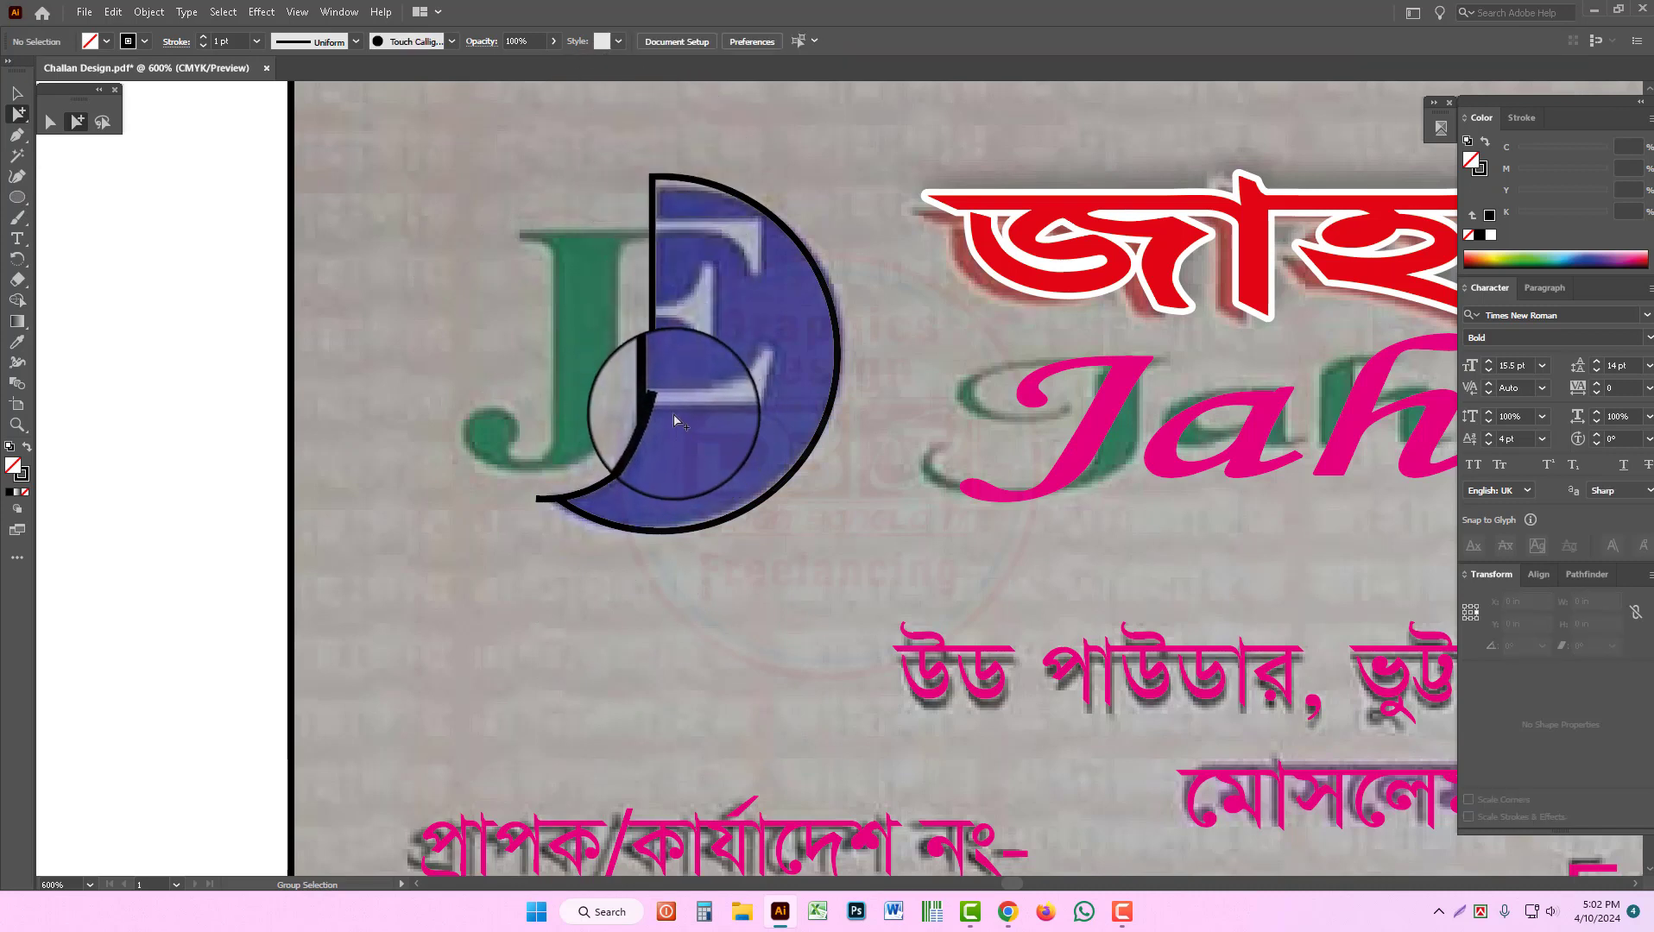
drag(663, 415, 555, 509)
click(547, 500)
key(Delete)
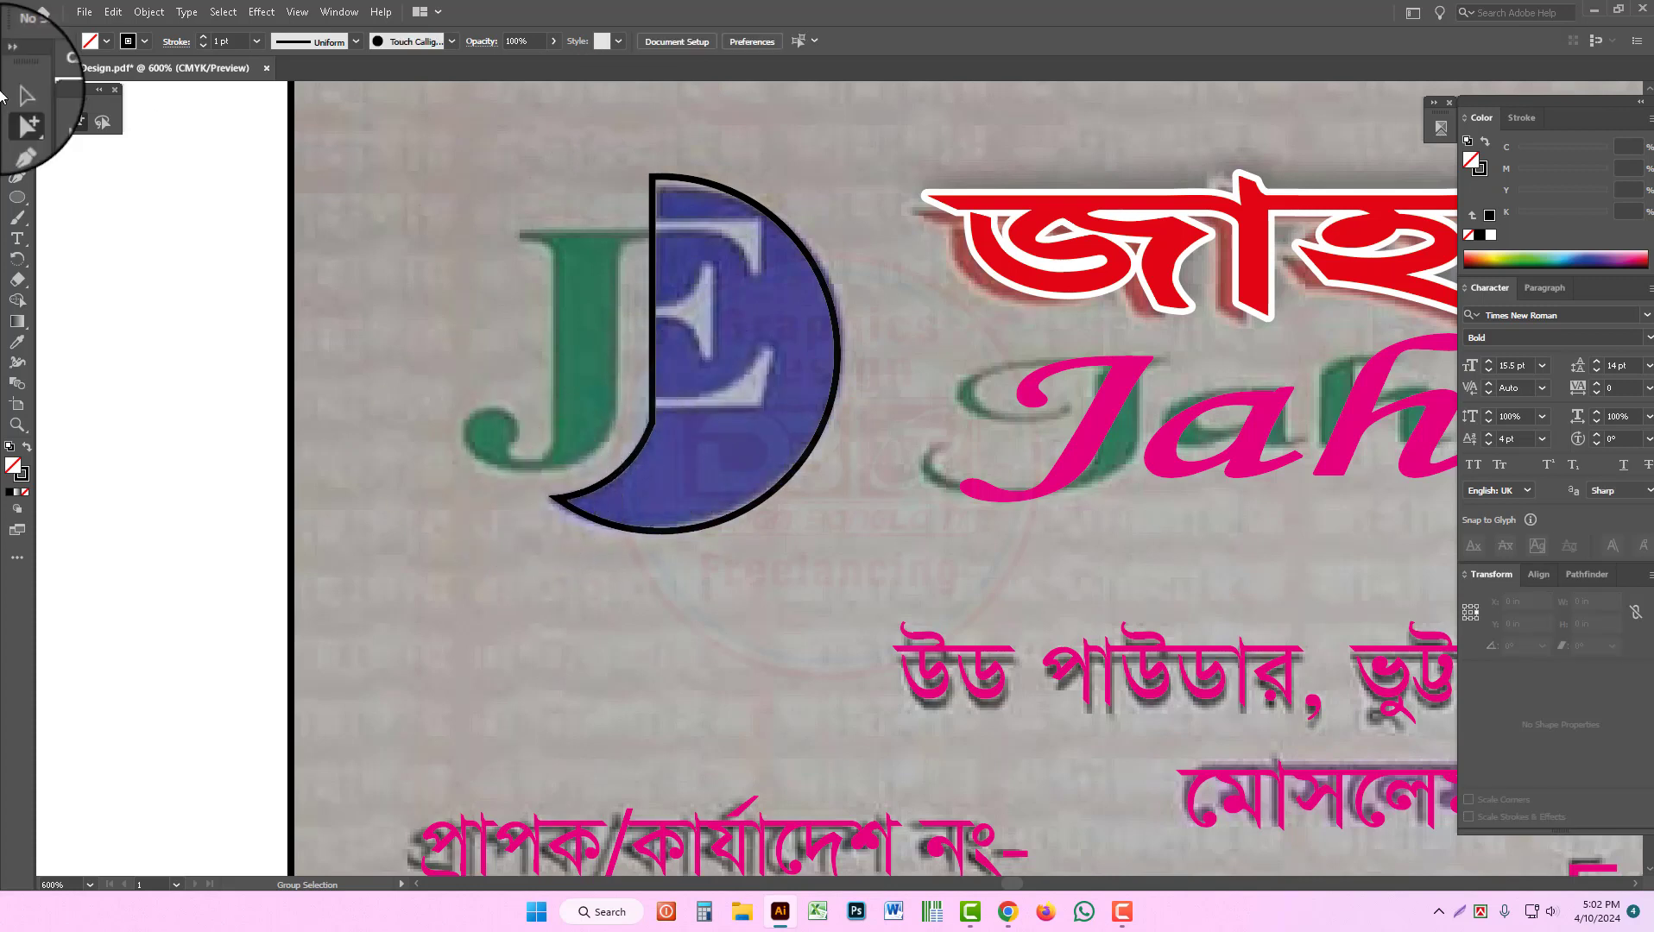
Step: Smooth the inner corner of the blue shape's outline, where the straight edge meets the curve, with the Smooth tool
click(710, 440)
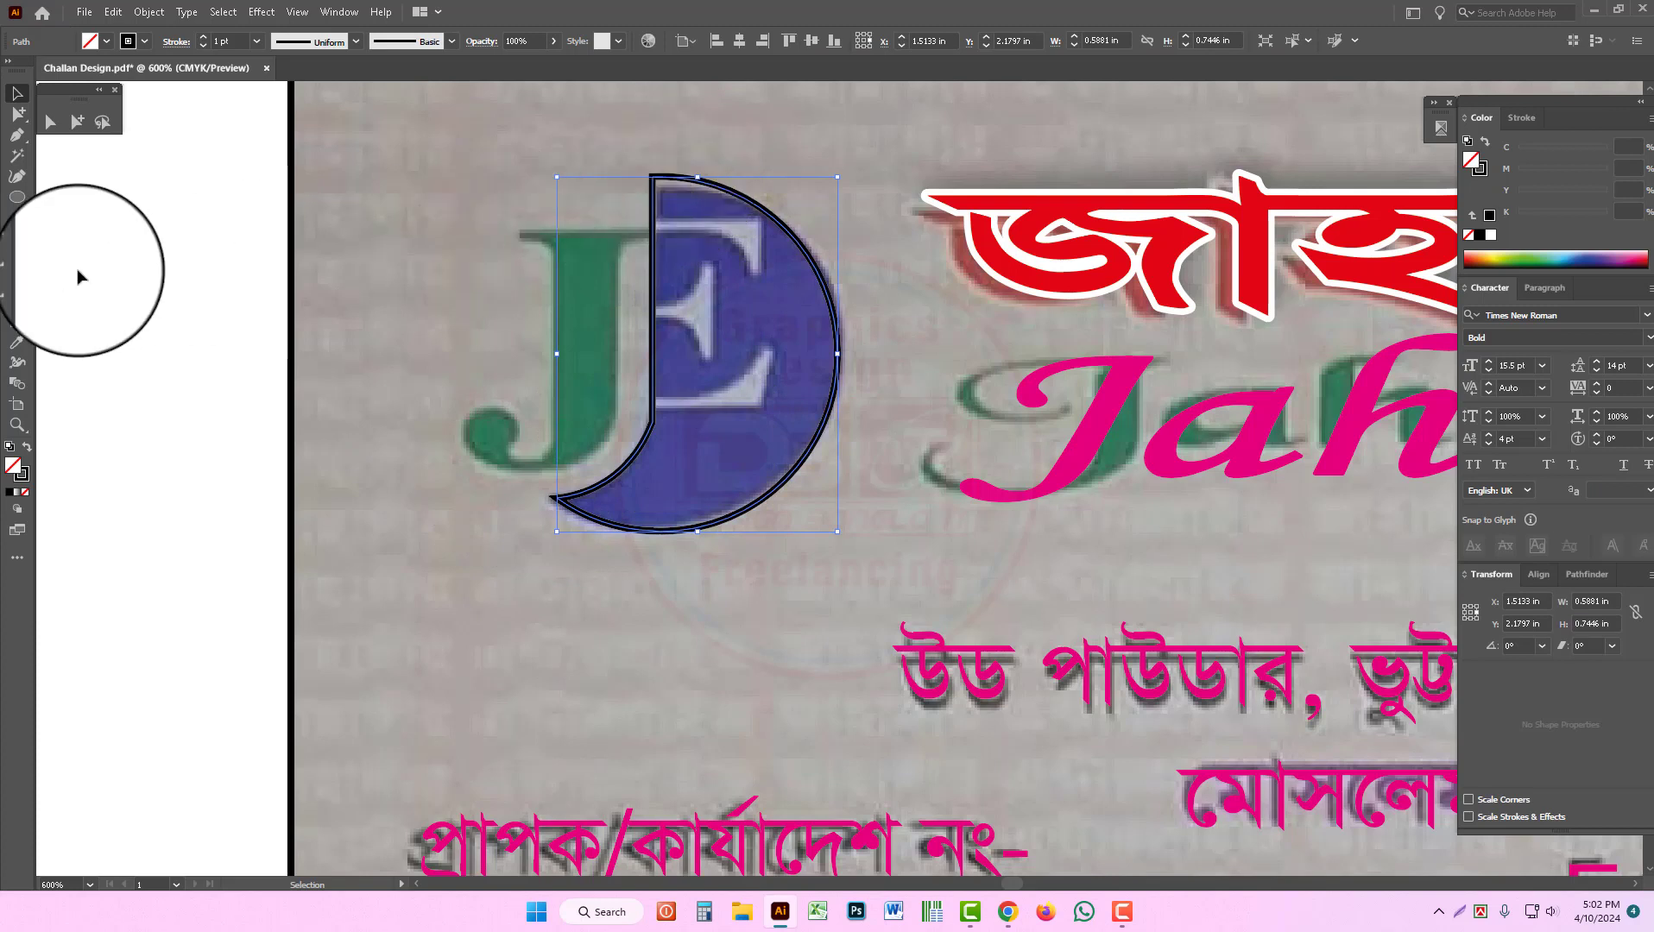
click(17, 217)
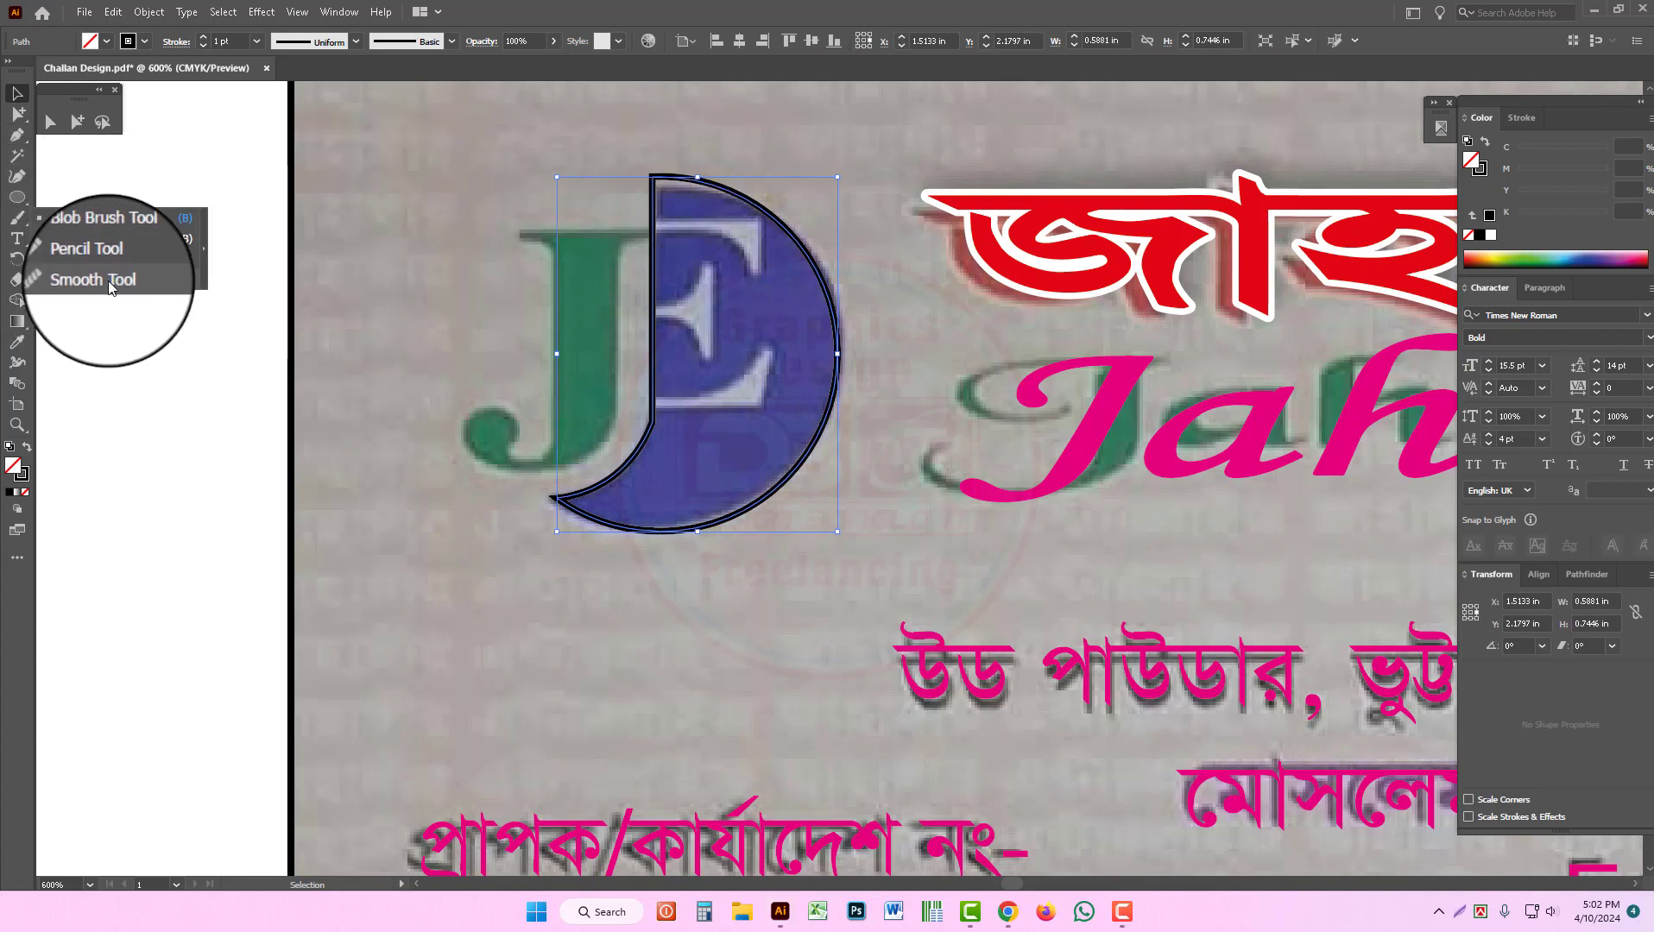
click(76, 280)
mouse_move(643, 439)
mouse_down()
mouse_move(658, 404)
mouse_move(635, 442)
mouse_move(653, 417)
mouse_move(650, 239)
mouse_move(632, 441)
mouse_up()
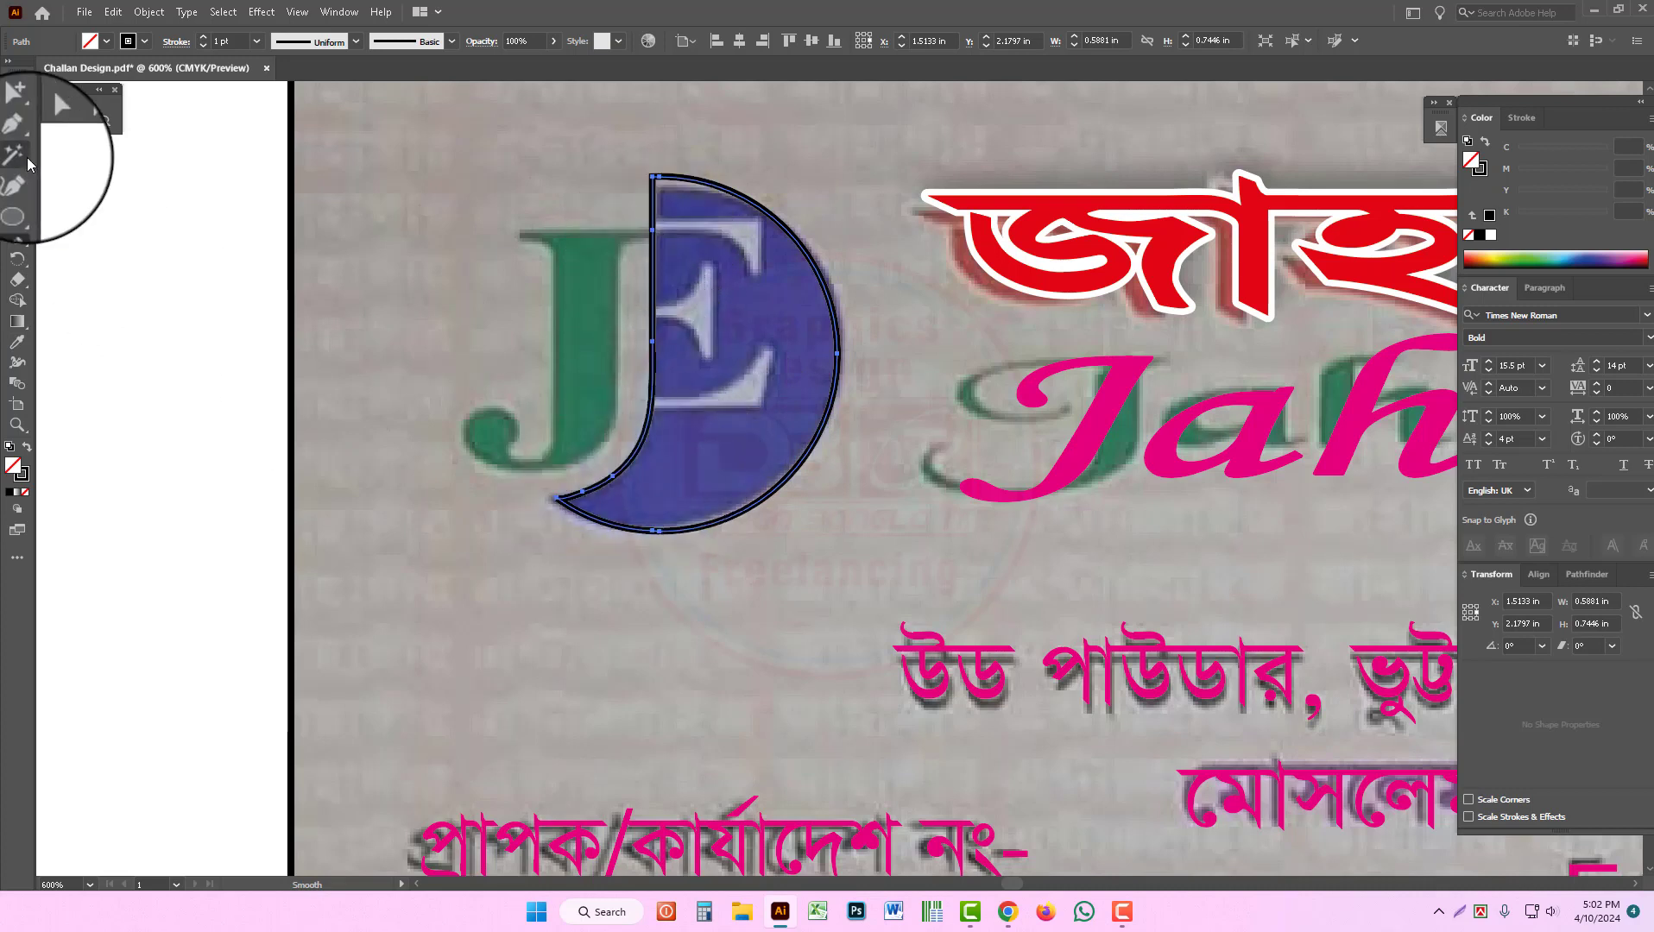
Step: Show the hidden JE lettering over the logo shape and convert the text to outlines
click(21, 94)
click(497, 228)
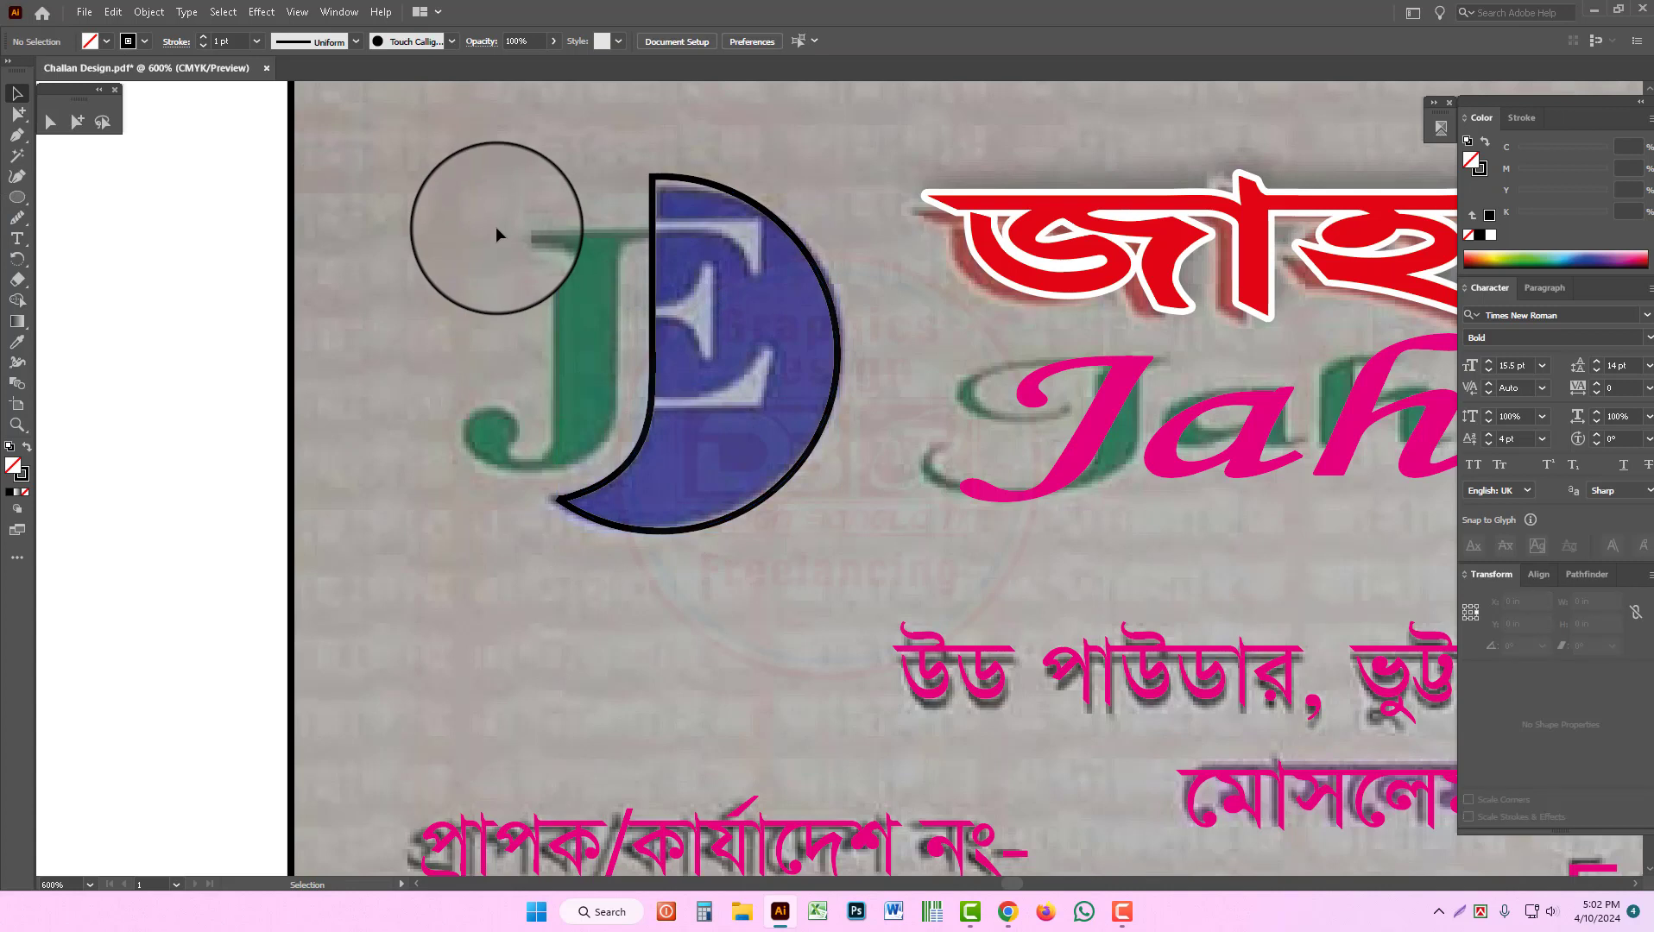
key(ctrl+alt+3)
click(199, 231)
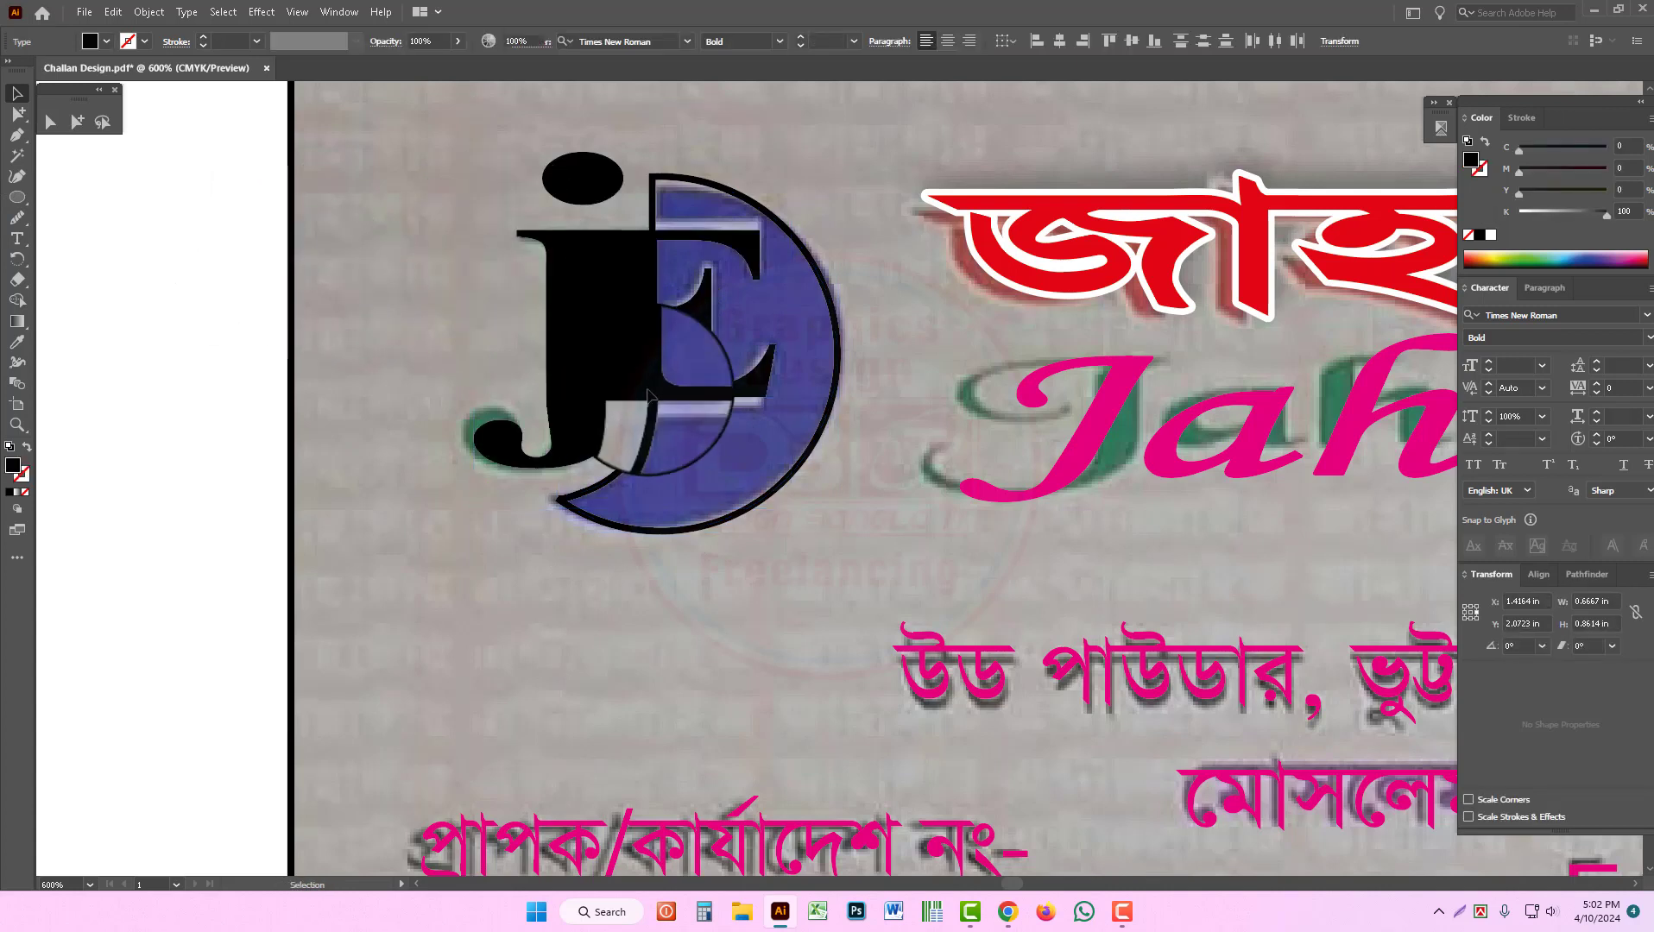
click(629, 276)
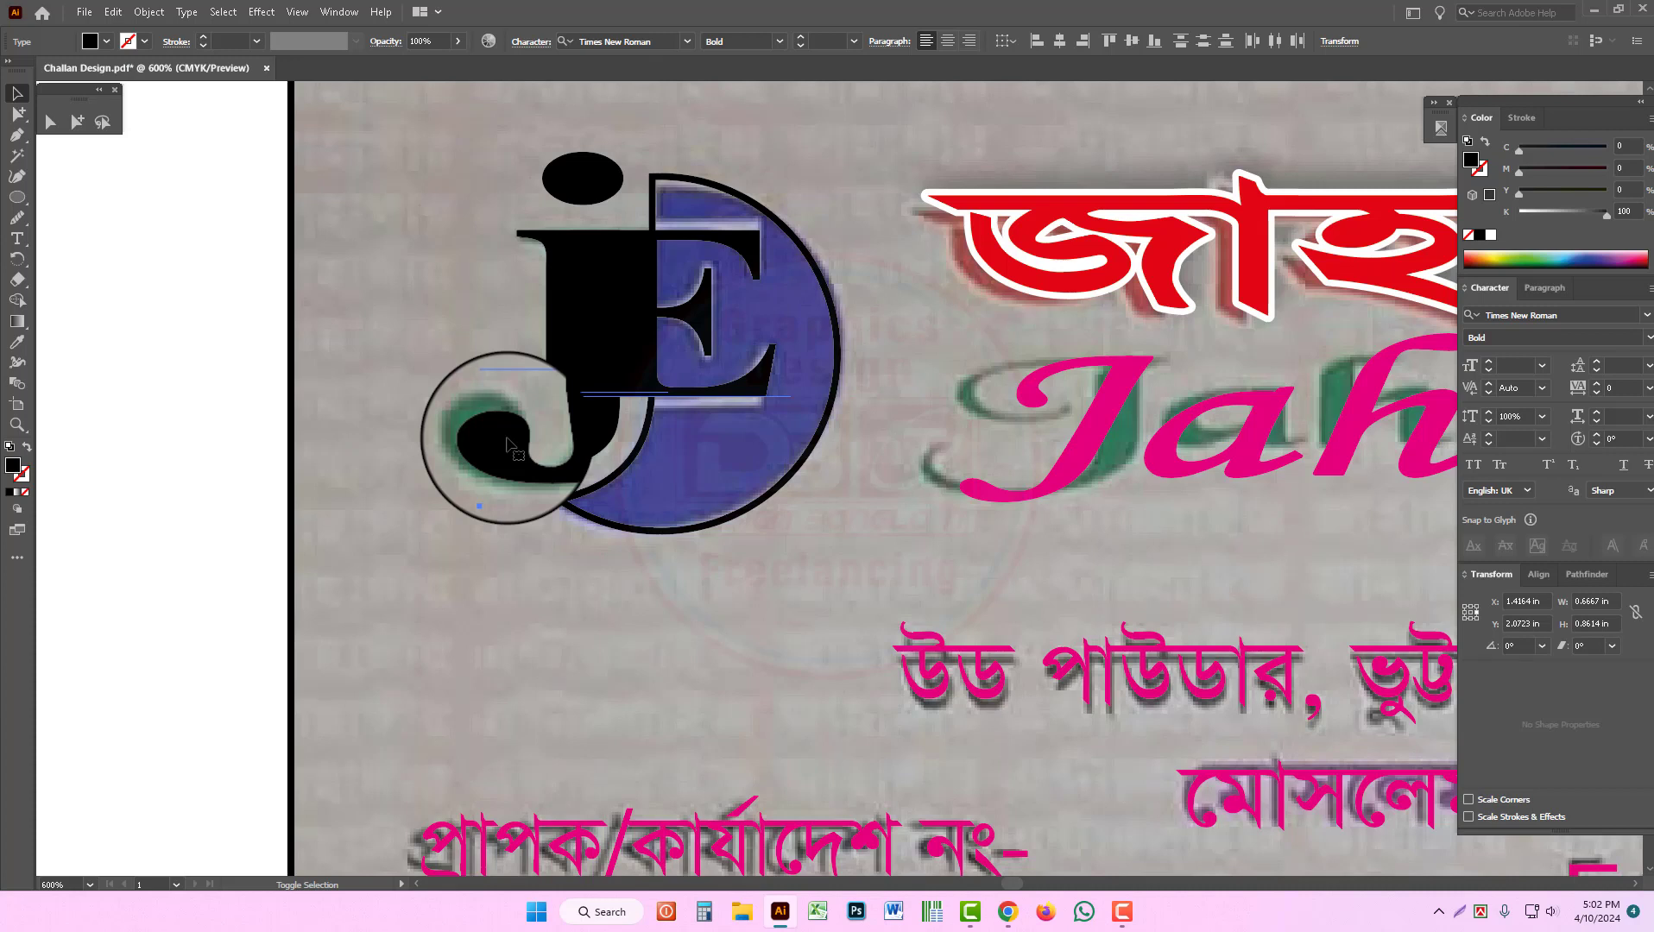
right_click(622, 287)
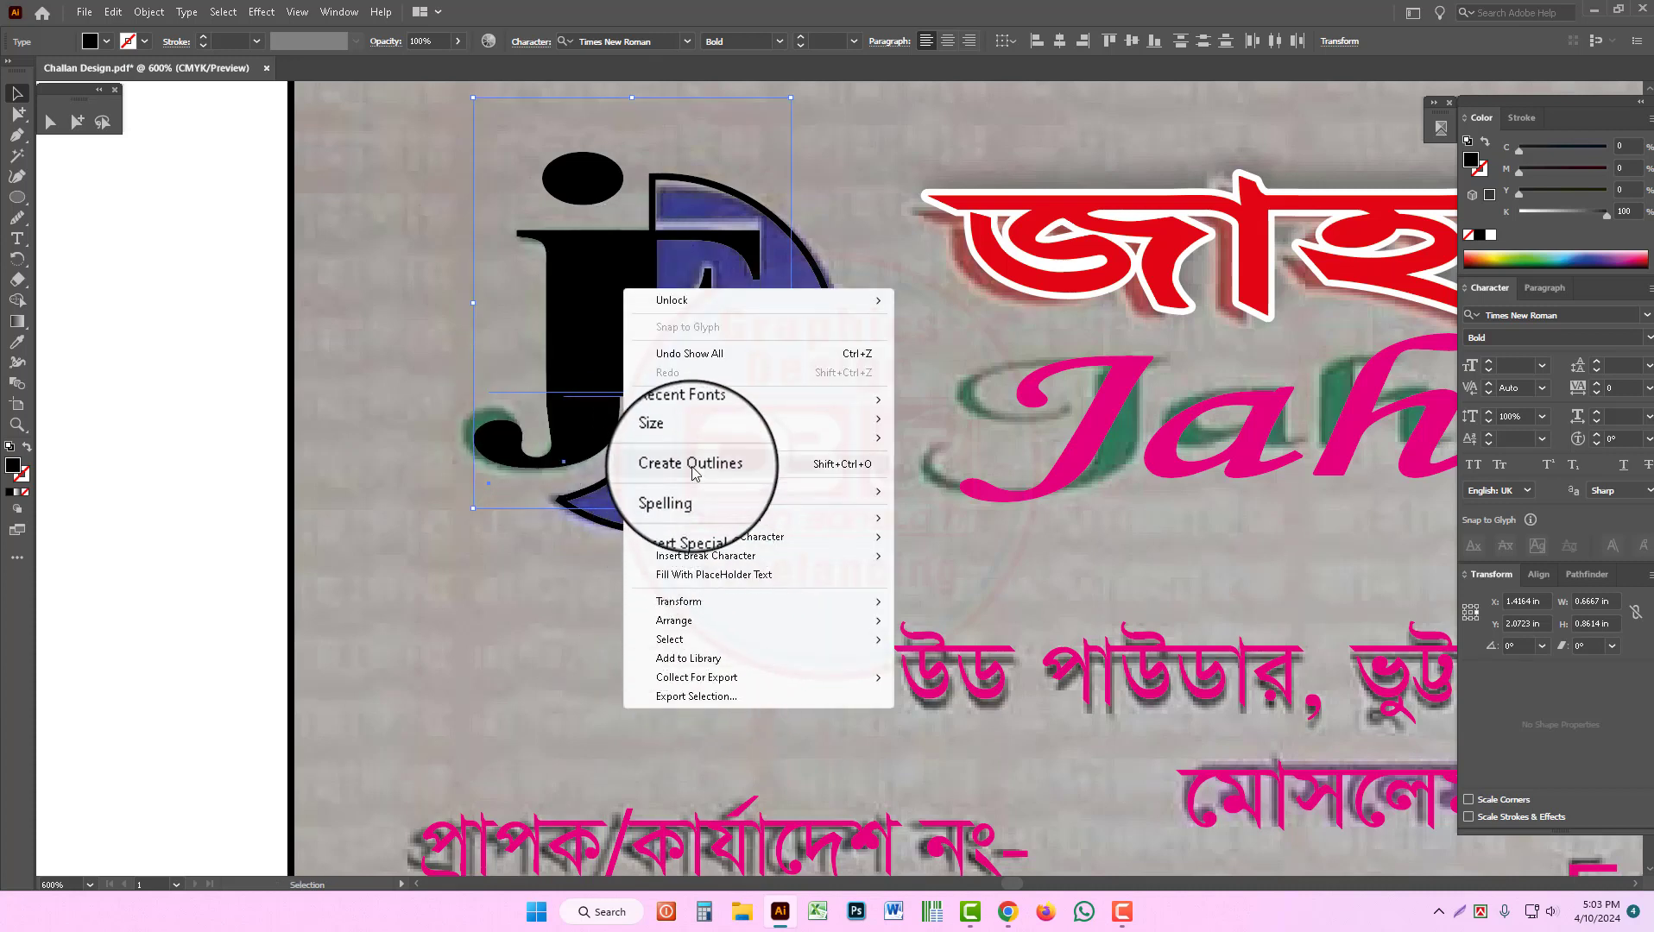
click(719, 477)
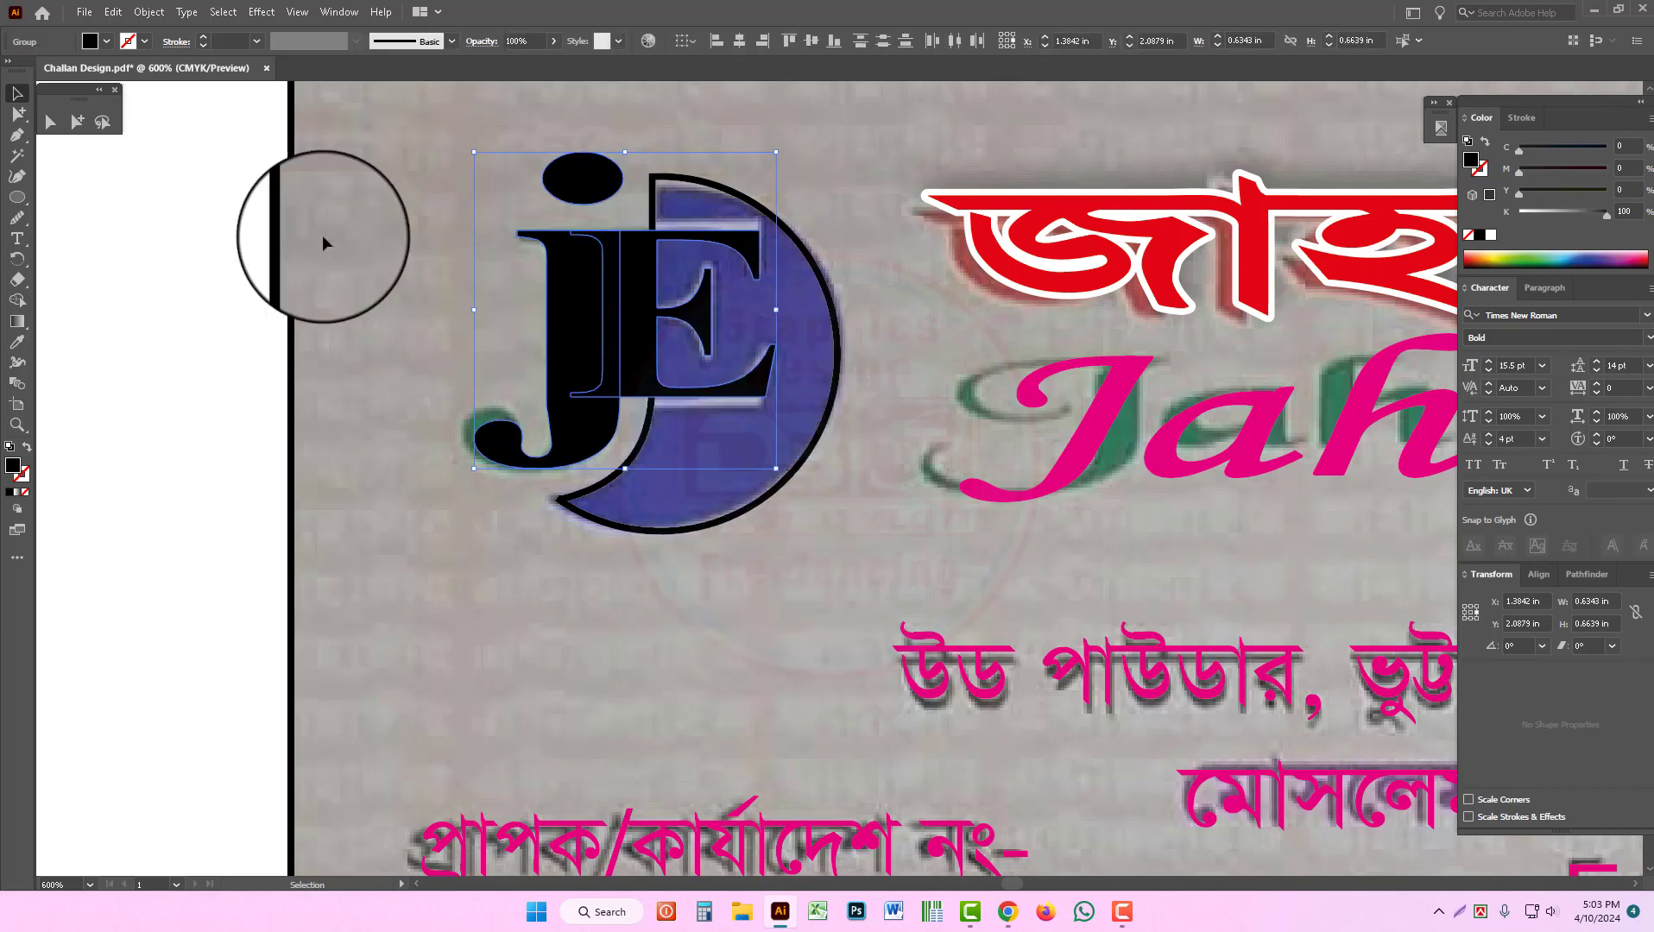
Step: Delete the dot above the outlined letter j so it reads as a capital J
click(77, 122)
click(505, 160)
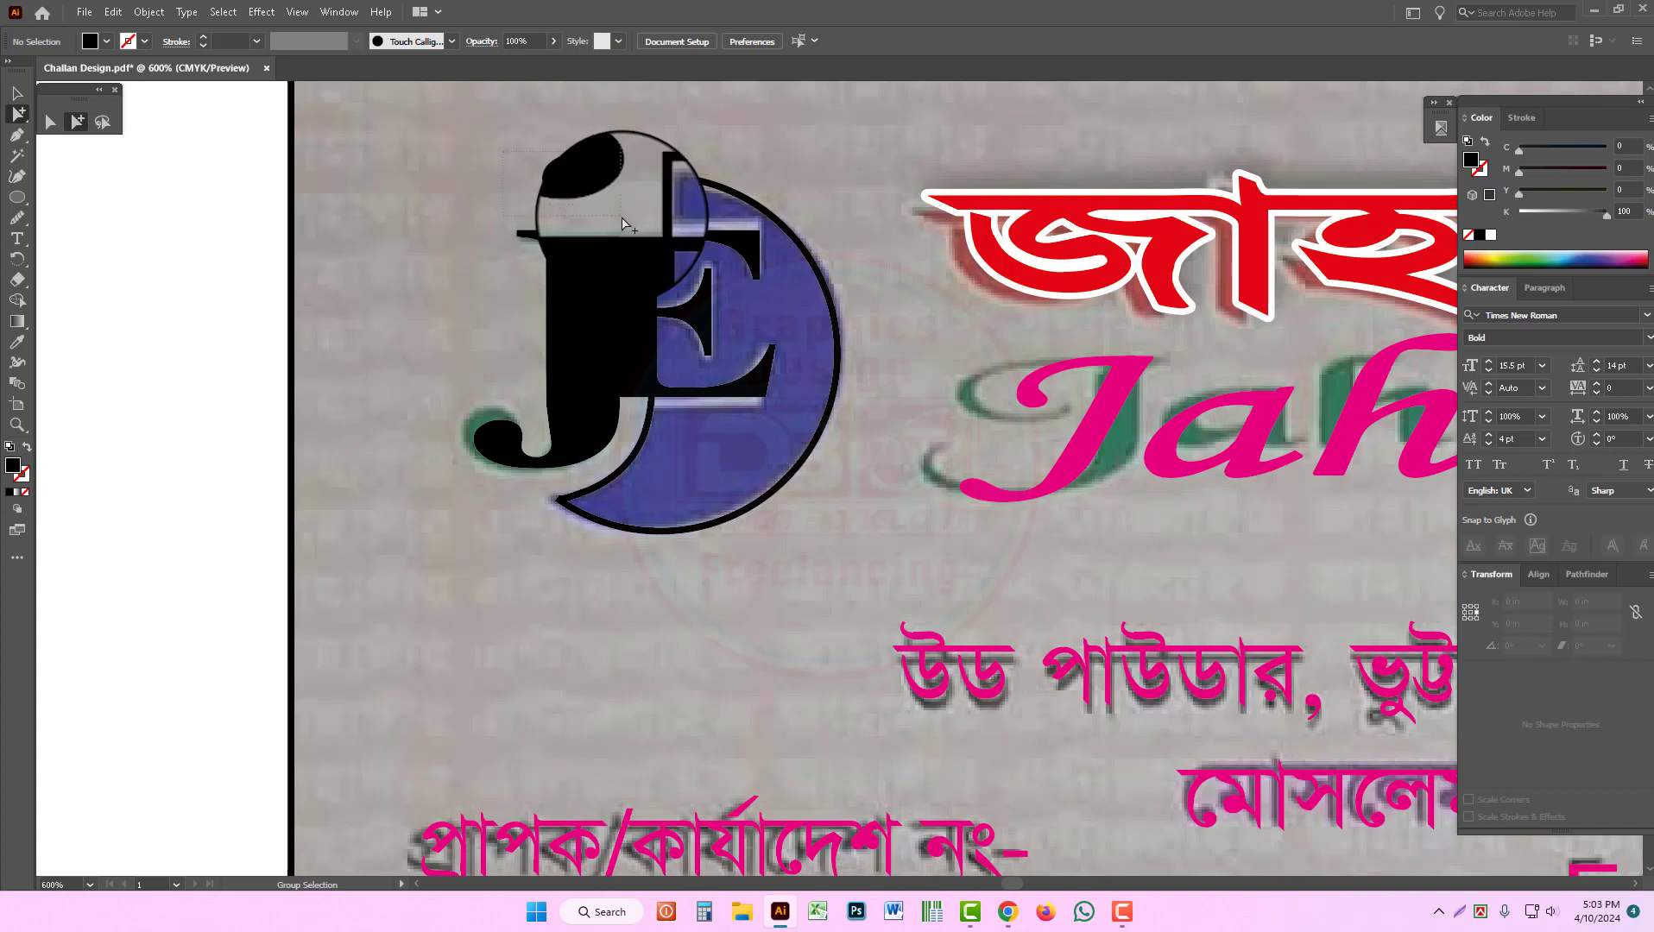
click(18, 93)
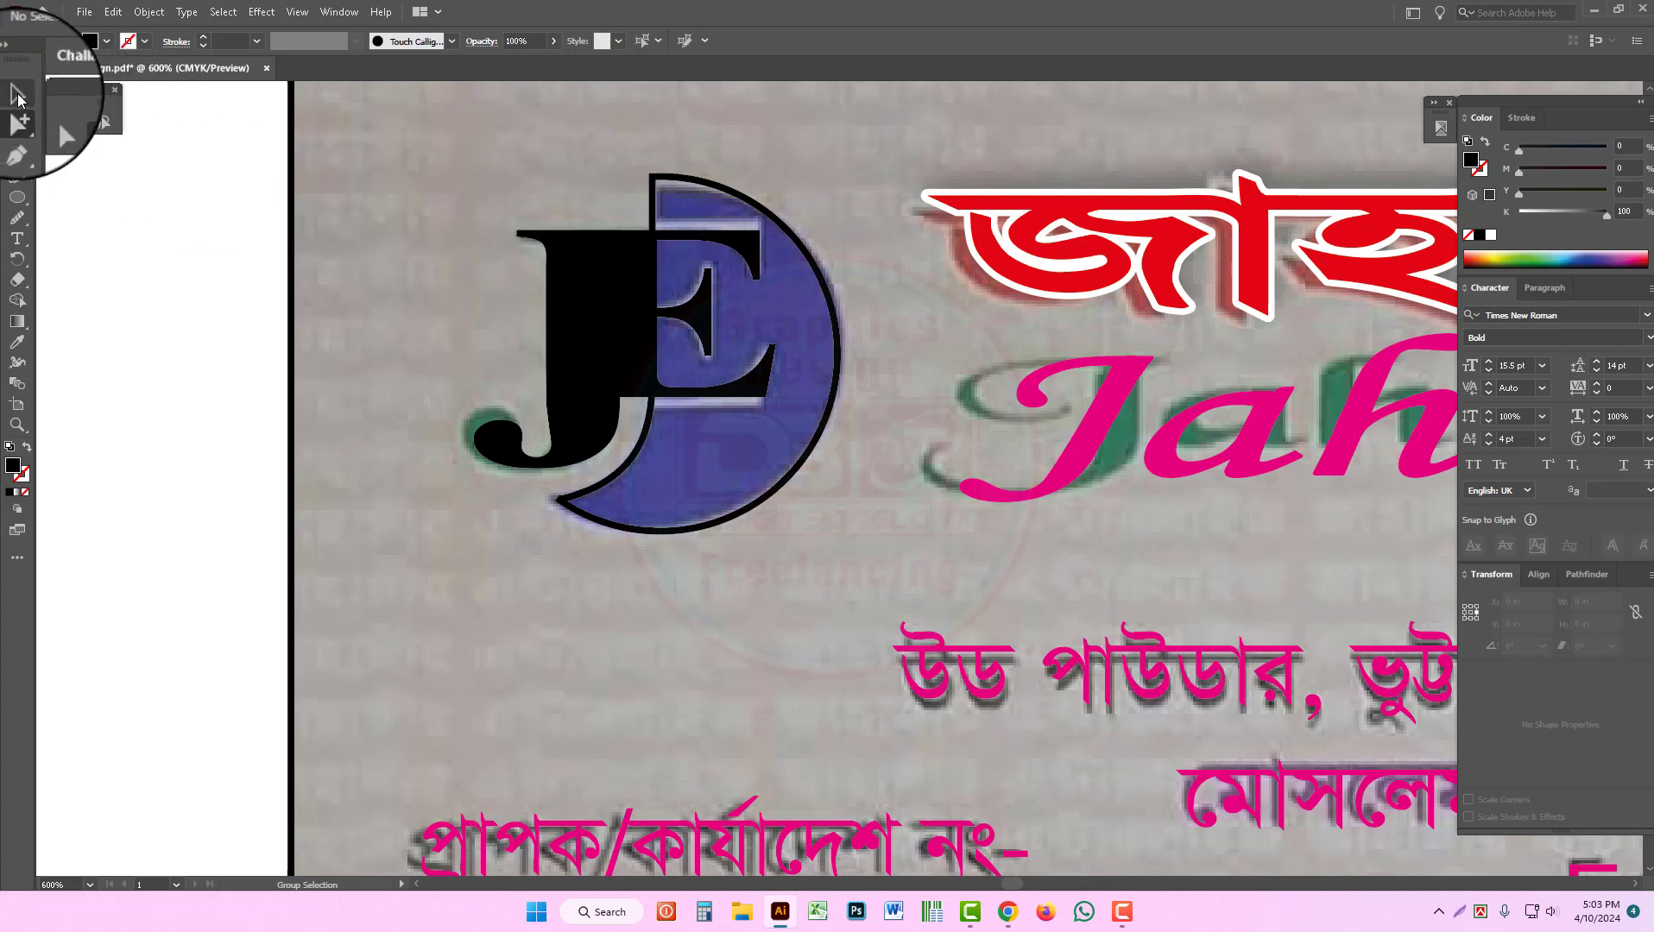
Step: Fill the logo's letter J with green and the letter E with white
drag(539, 247, 565, 304)
click(566, 302)
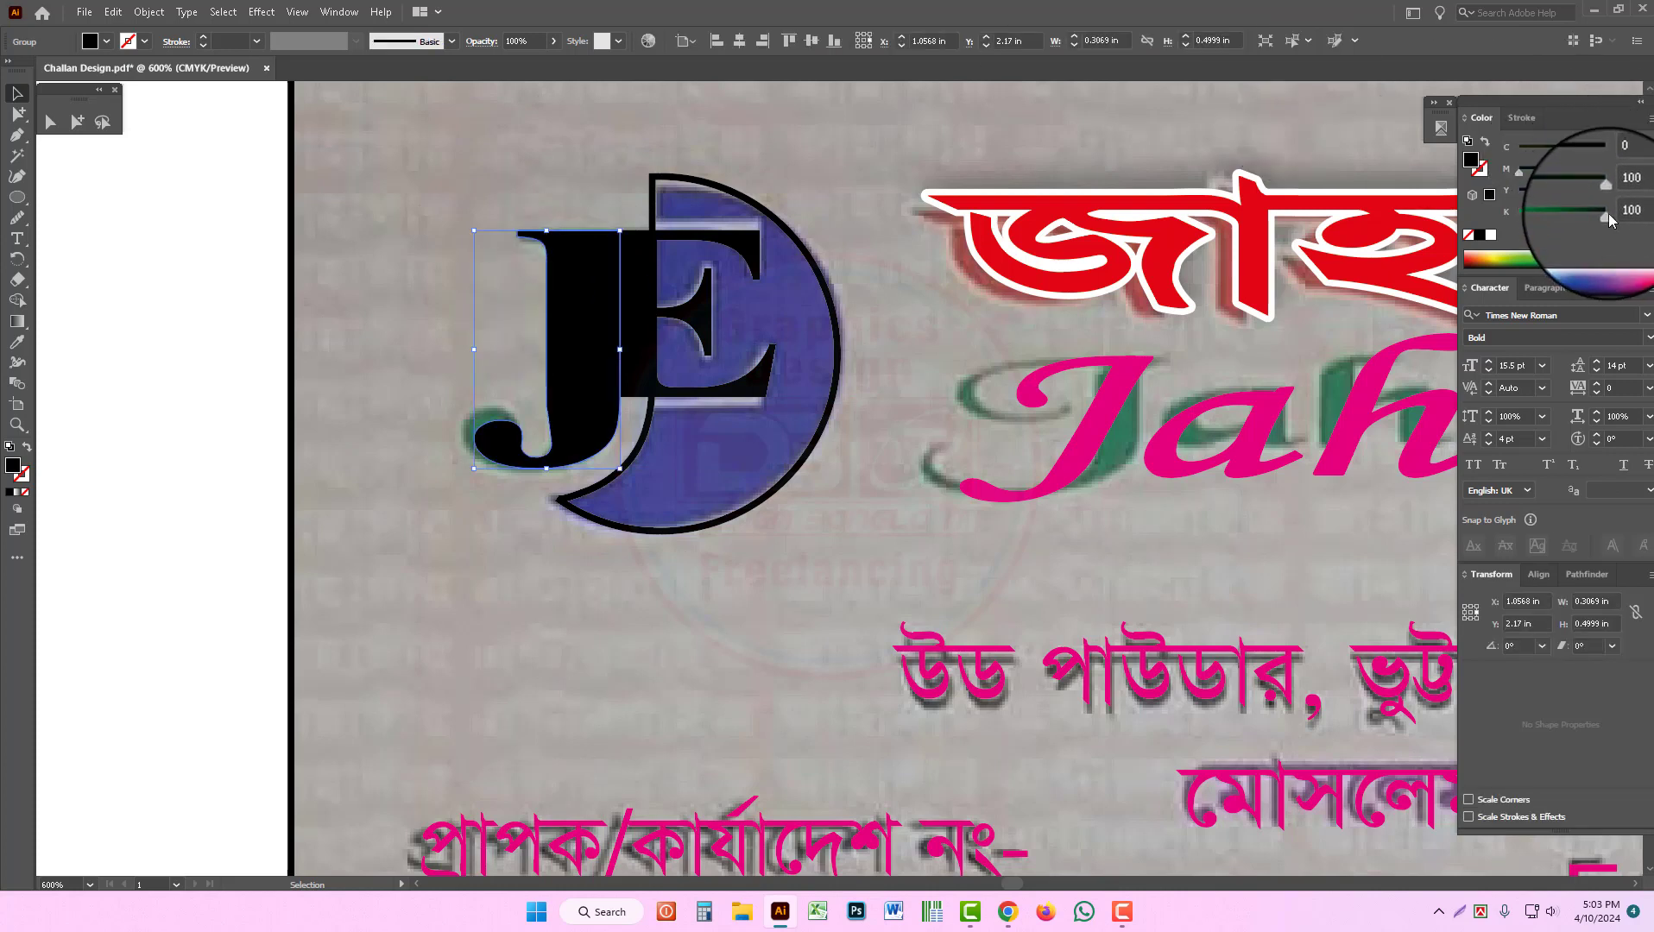
drag(1609, 215, 1299, 217)
click(628, 280)
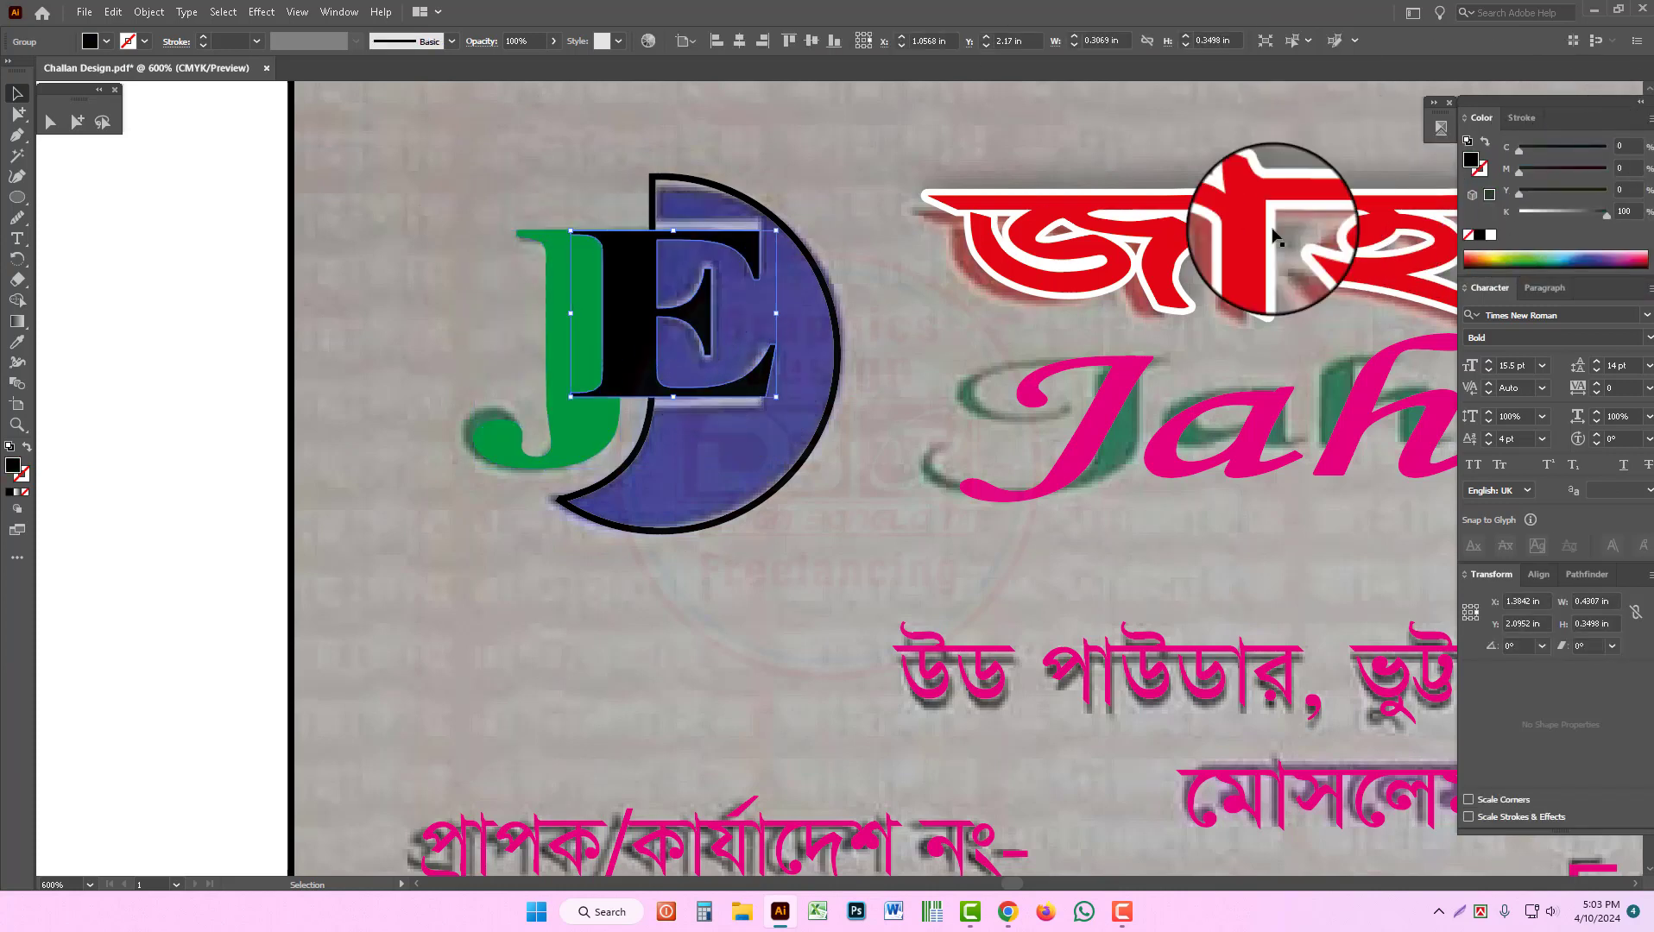
click(1491, 235)
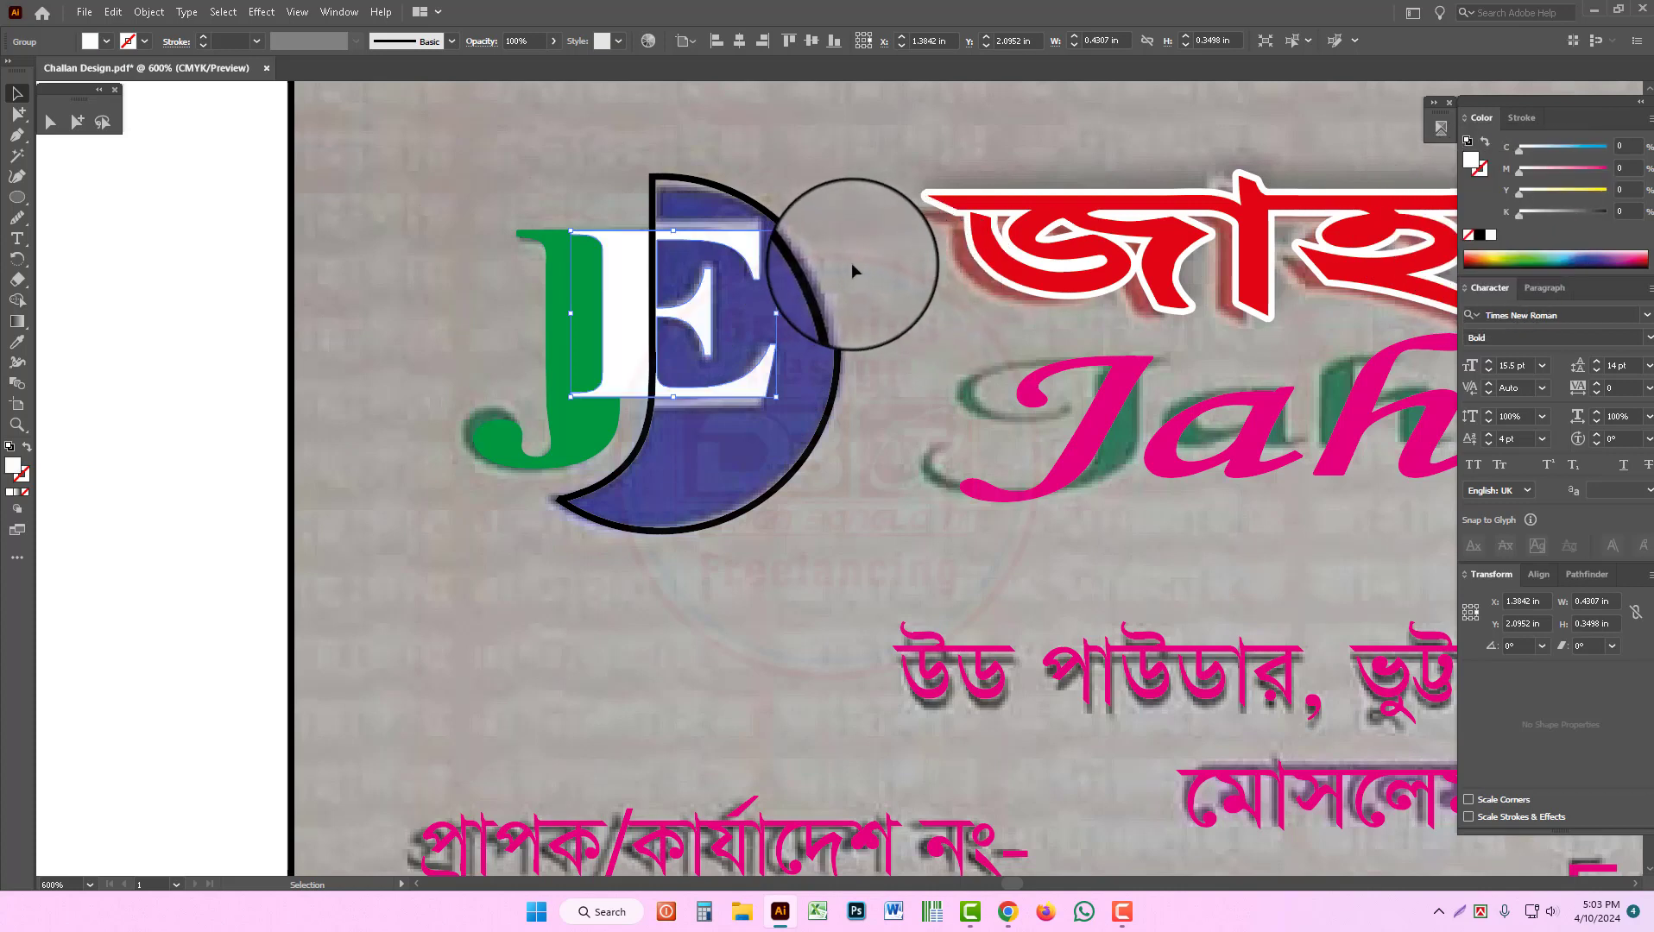
Step: Turn the logo shape's black outline into a blue fill of C 100, M 100, Y 0, K 0 without stroke, behind the letters
click(813, 288)
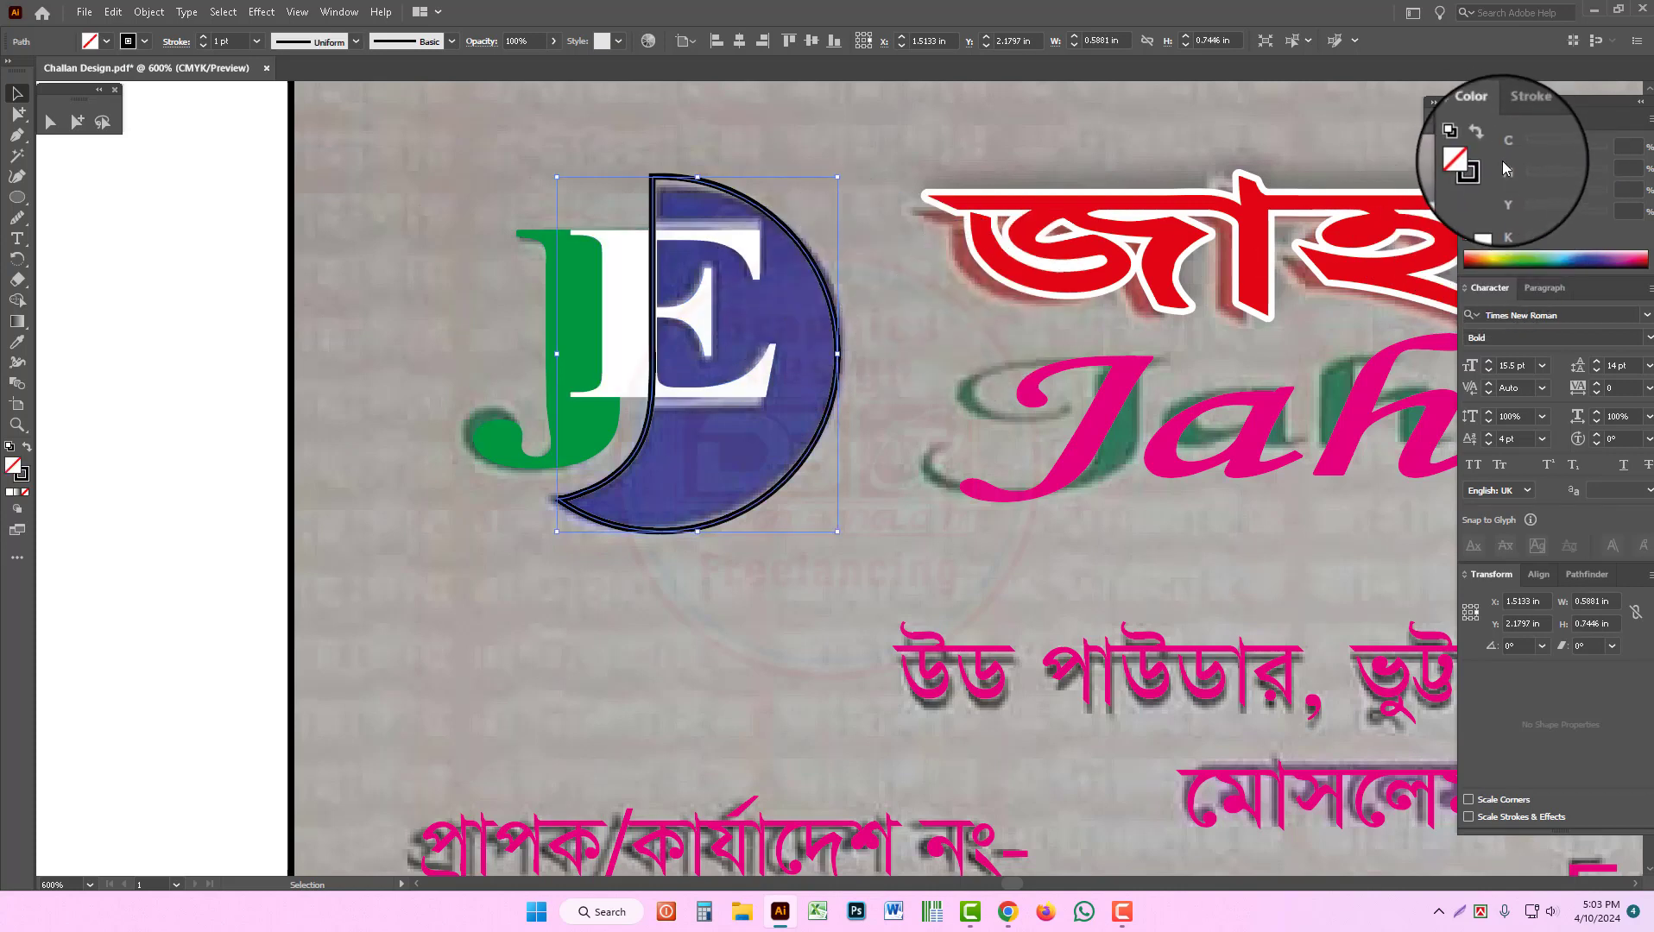
click(1485, 142)
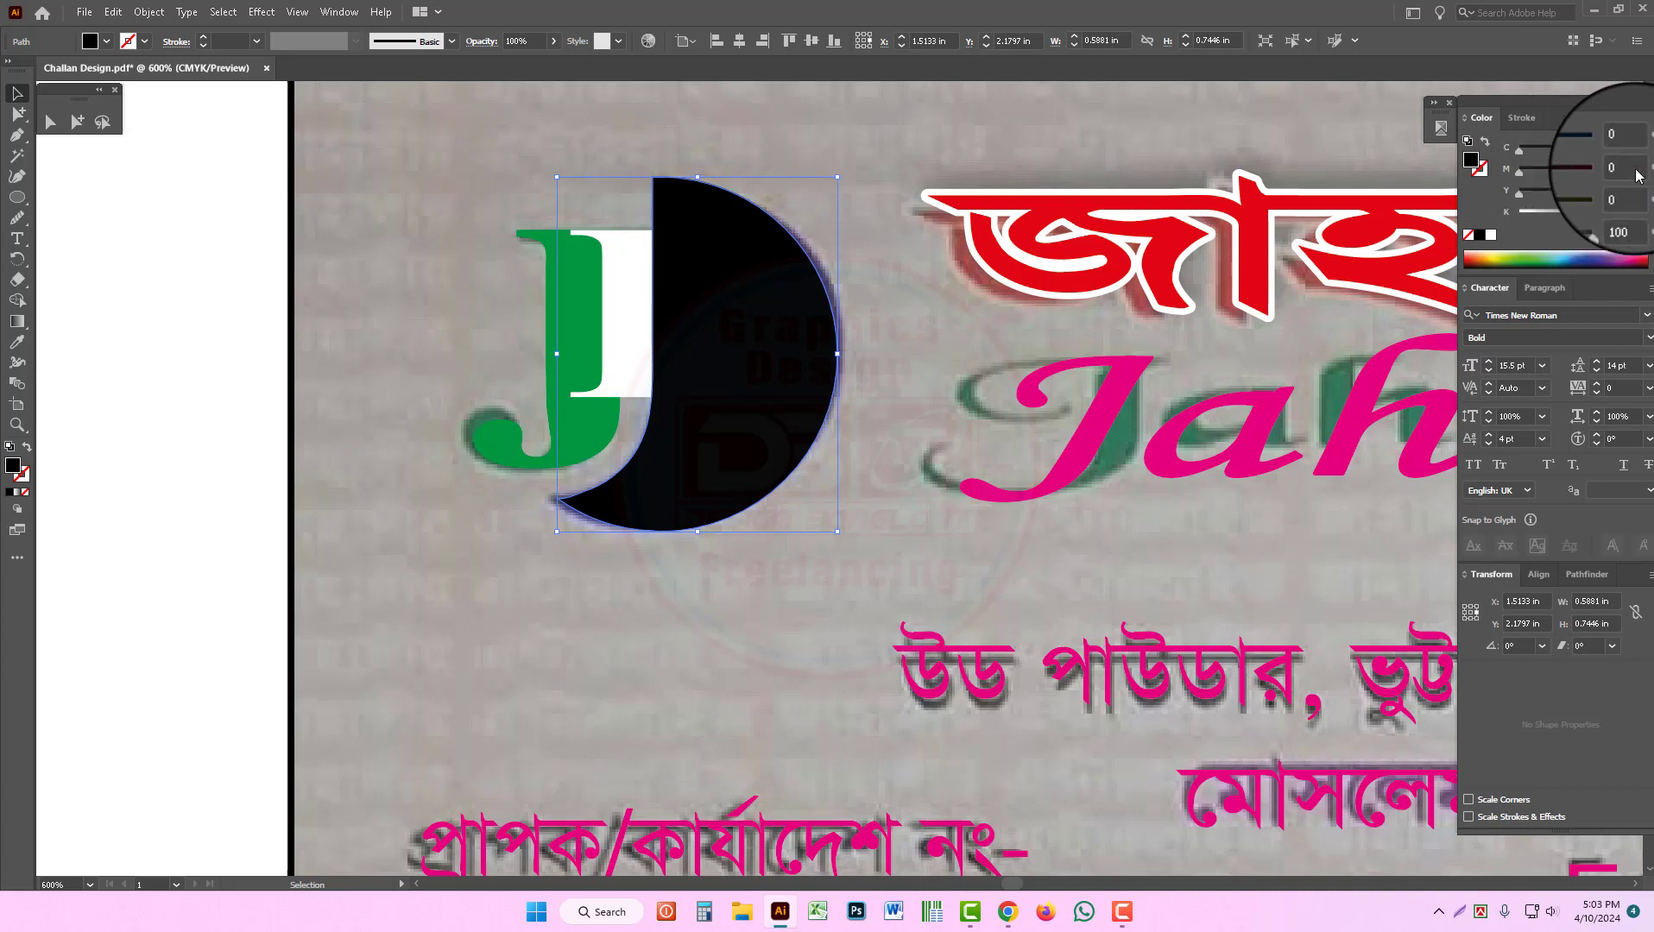
drag(1575, 153, 1608, 151)
drag(1605, 218, 1431, 223)
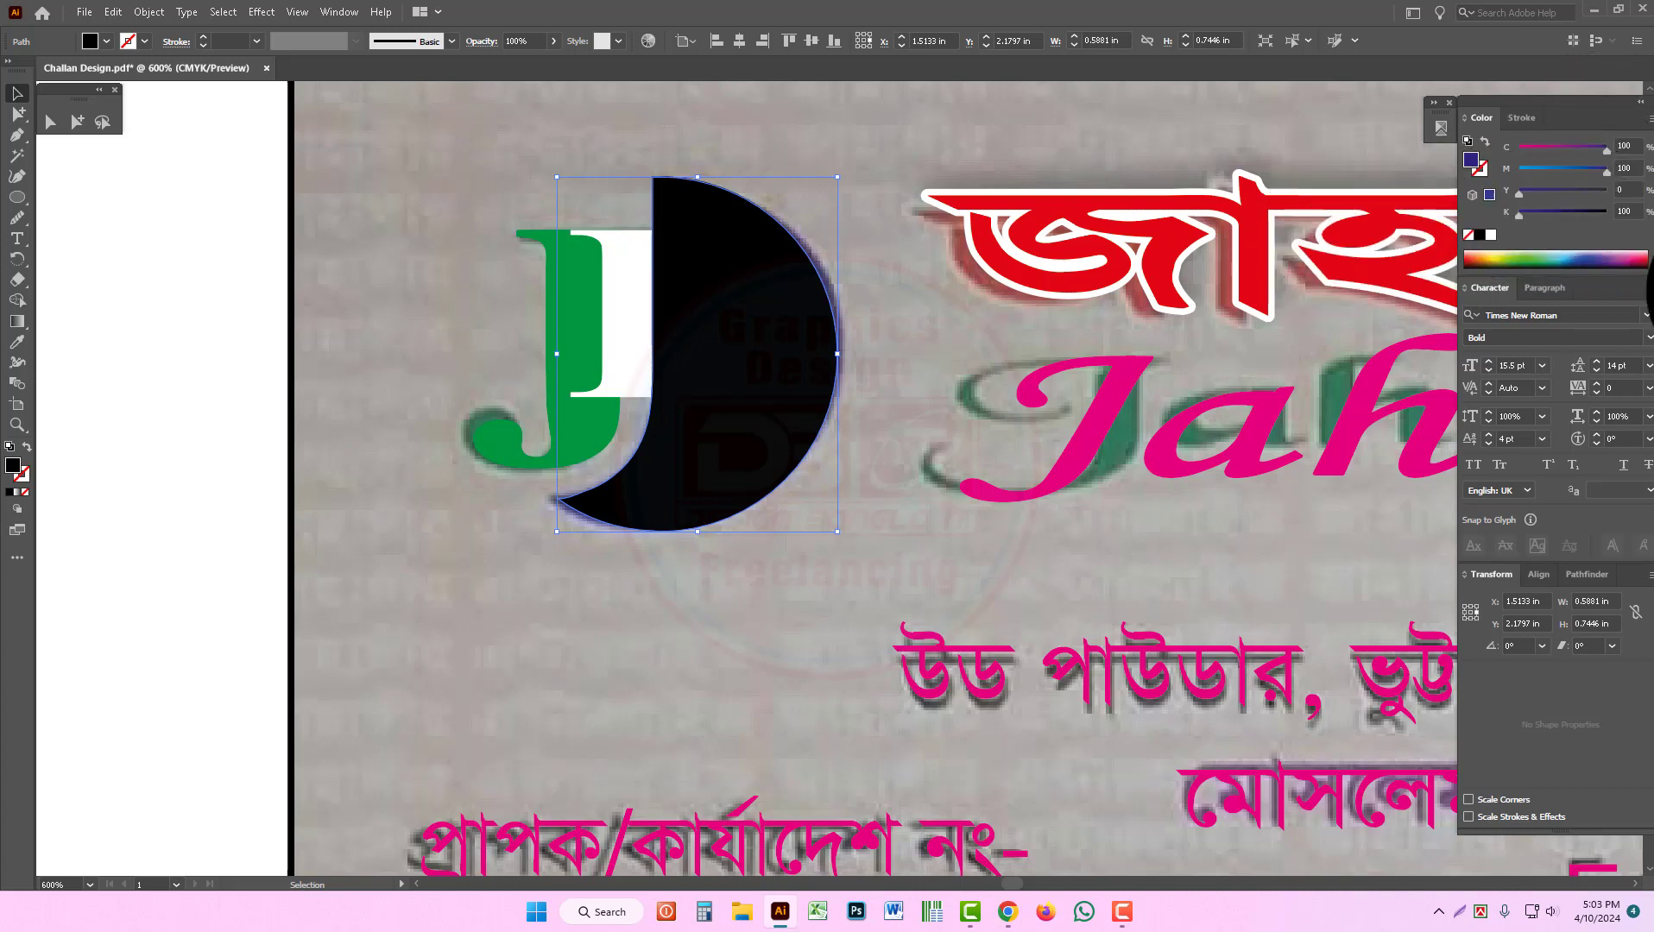
Step: Group the JE letters with the blue shape as one logo
click(610, 288)
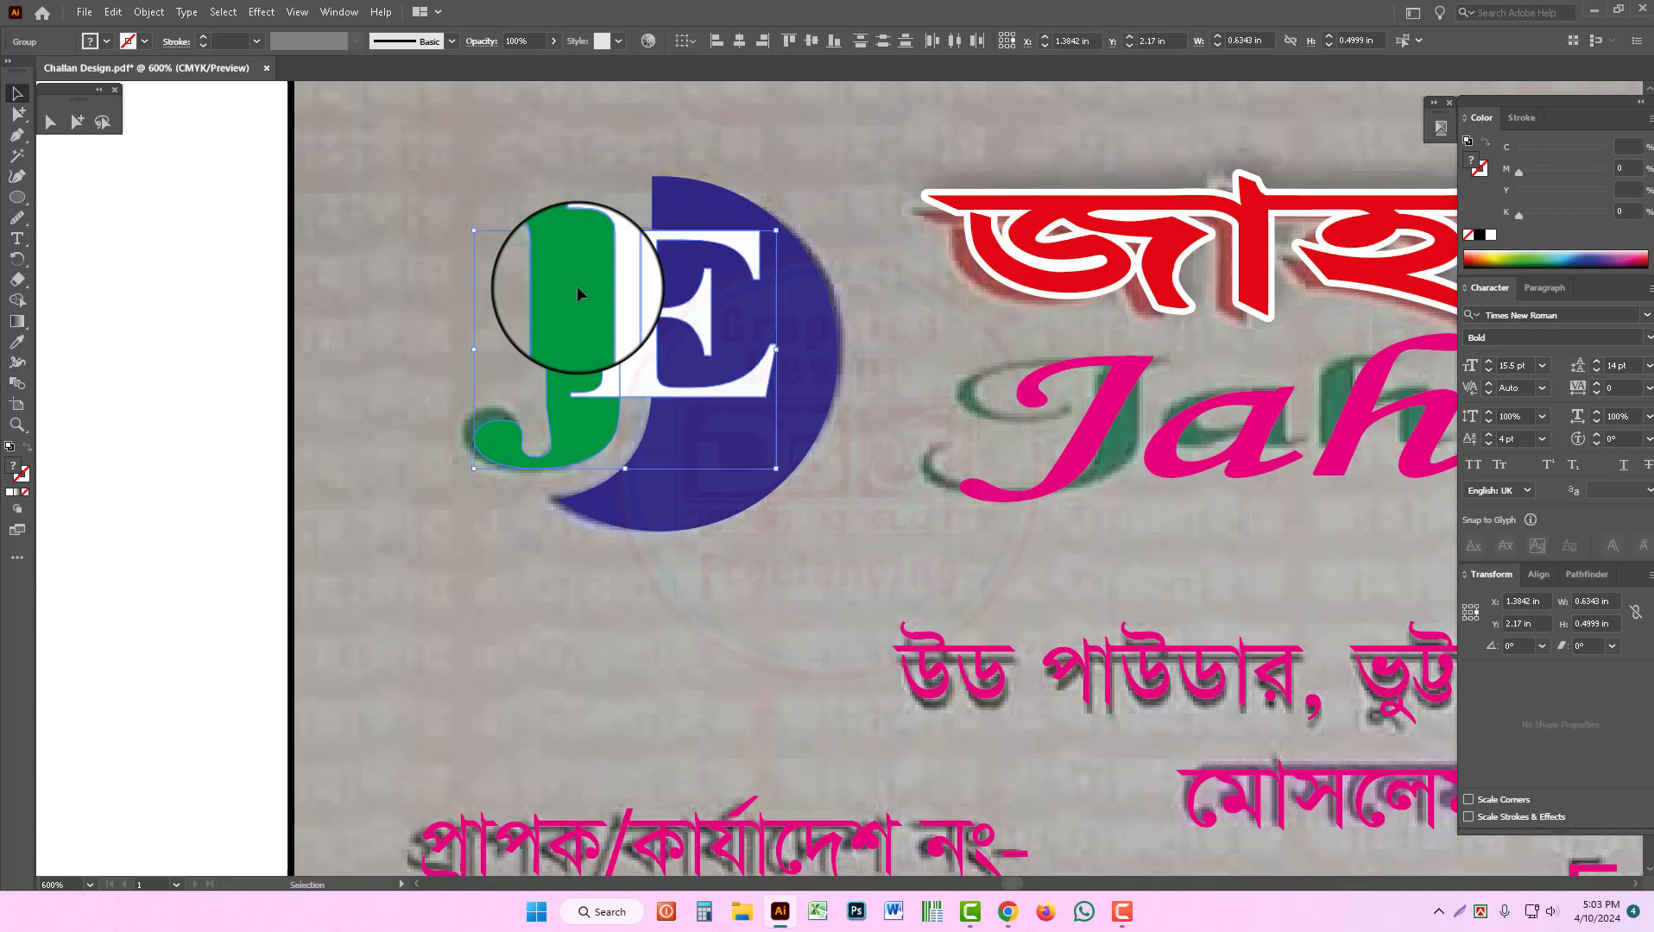
shift+click(791, 474)
key(ctrl+g)
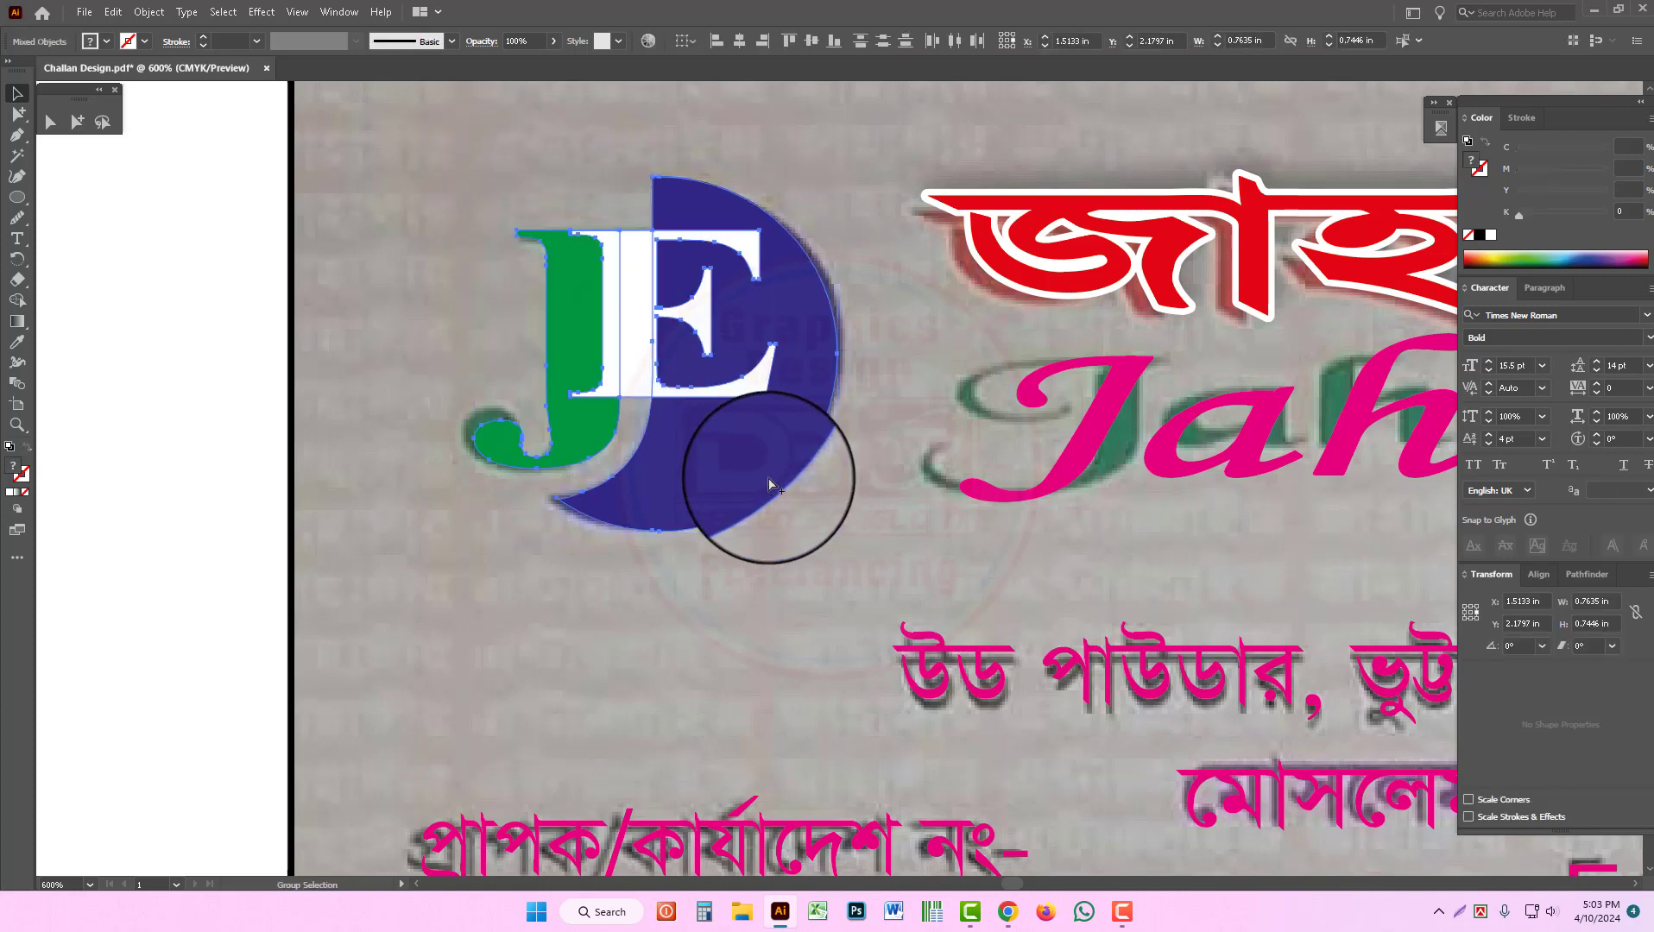
Step: Recolour the English company name's fill and stroke to green with C 100, M 0, Y 100, K 0
ctrl+alt+click(843, 466)
ctrl+alt+click(844, 466)
ctrl+alt+click(844, 465)
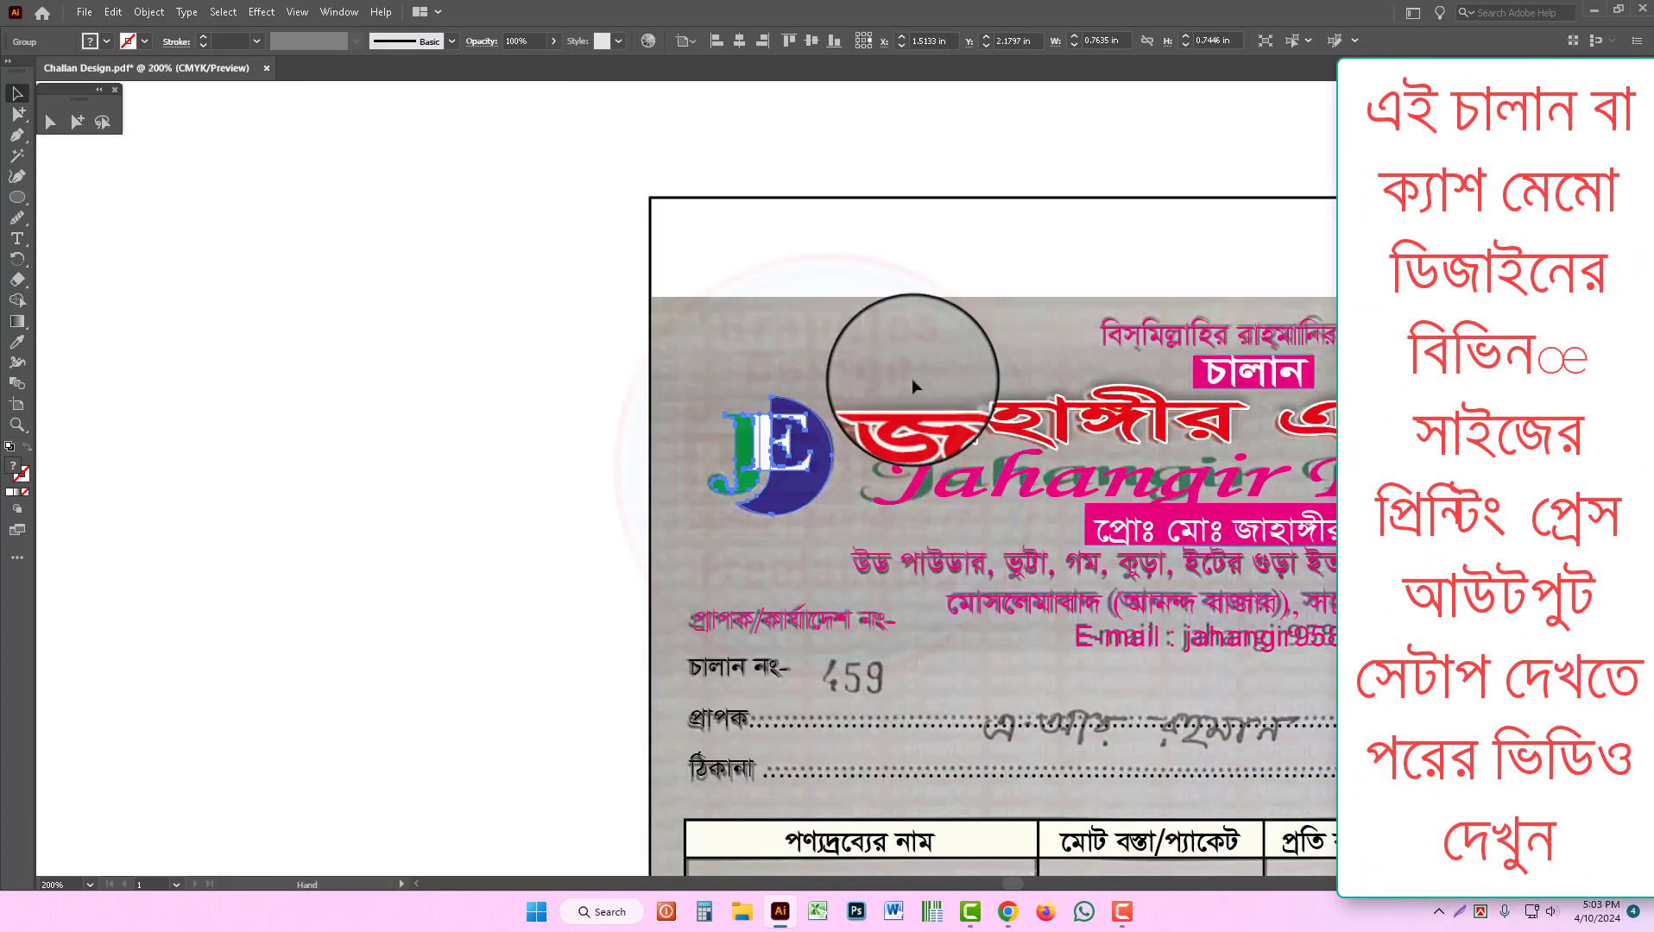
click(1078, 596)
ctrl+alt+click(1078, 596)
drag(999, 510, 863, 485)
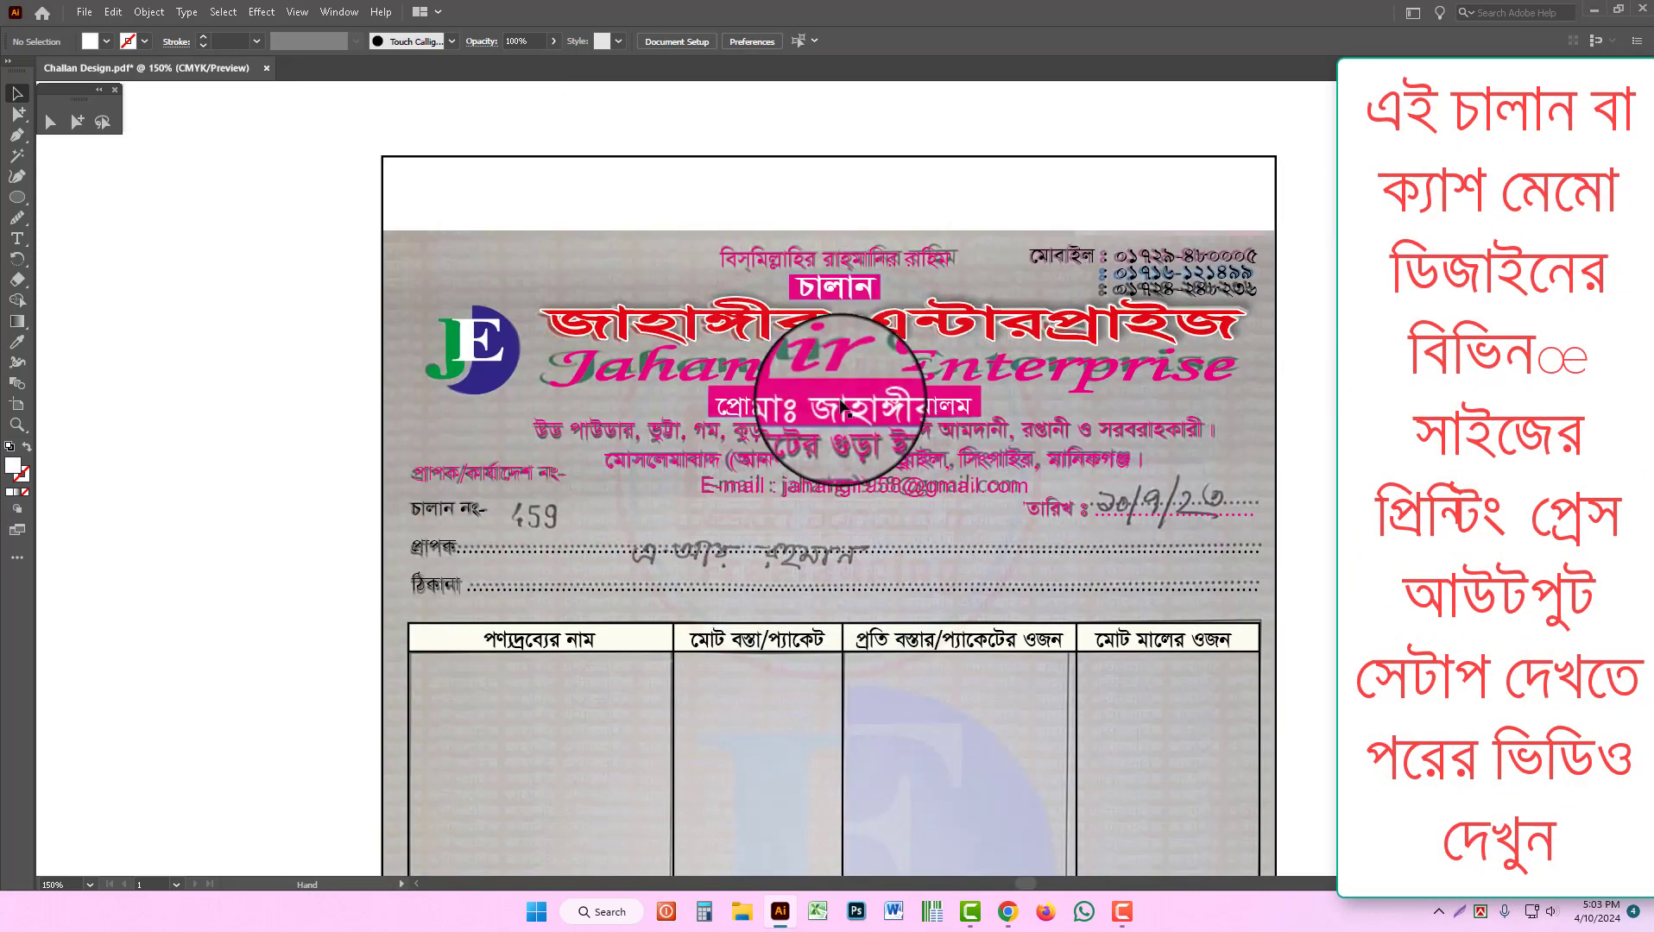
click(832, 372)
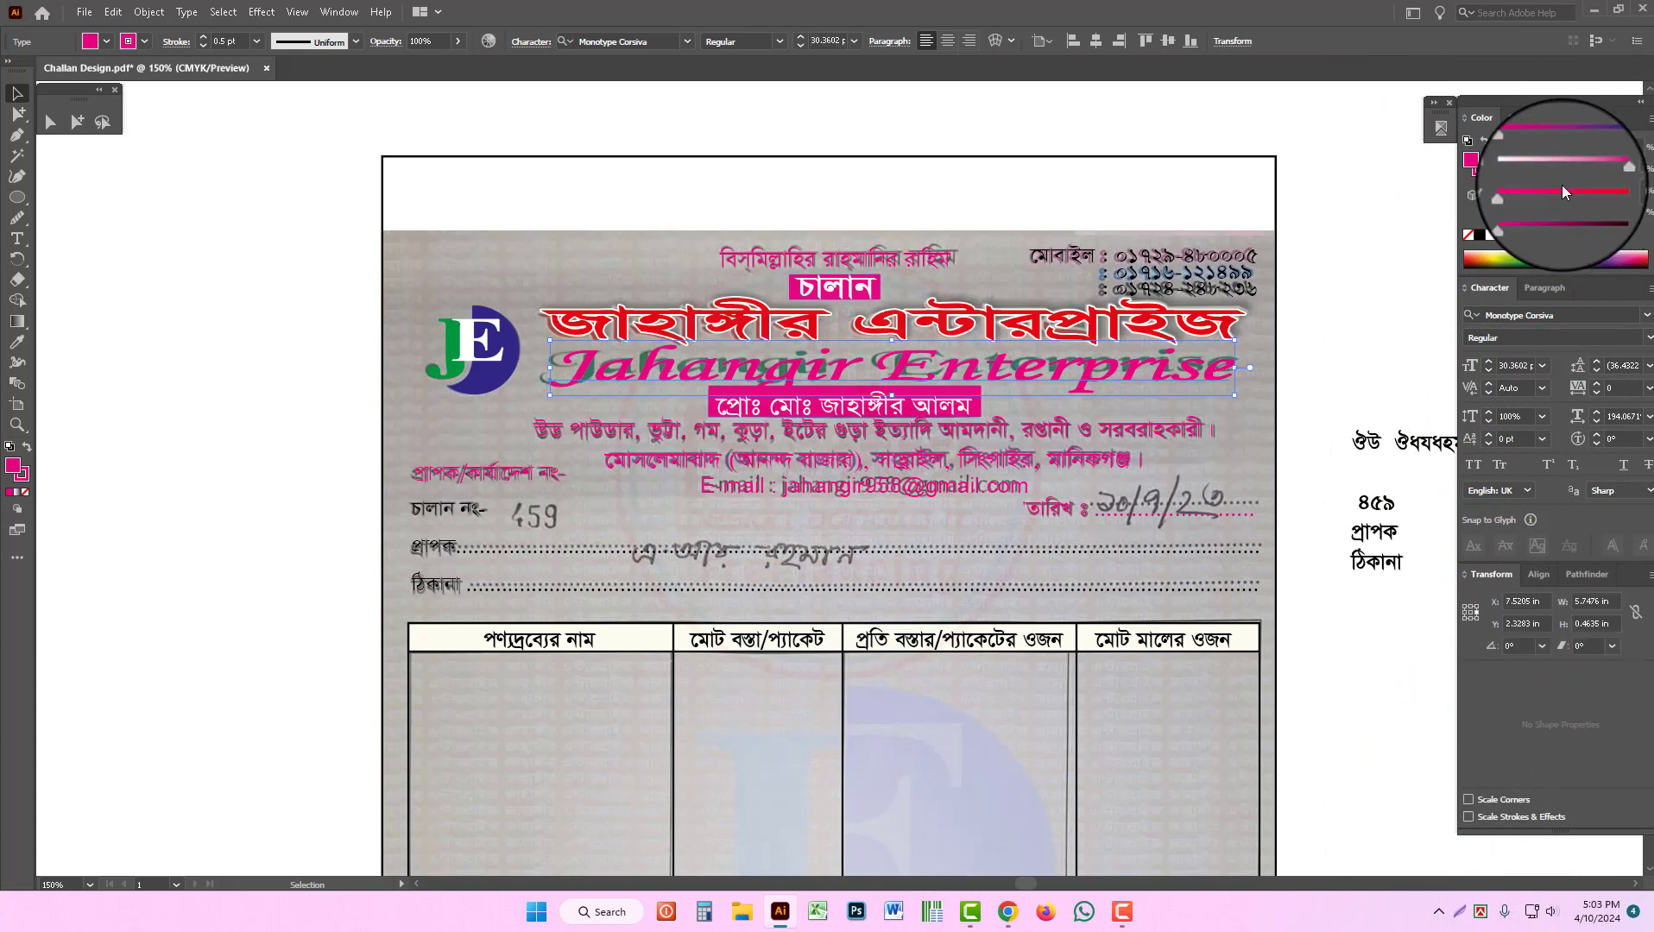
mouse_move(1573, 195)
mouse_down()
mouse_move(1606, 195)
mouse_move(1482, 169)
mouse_up()
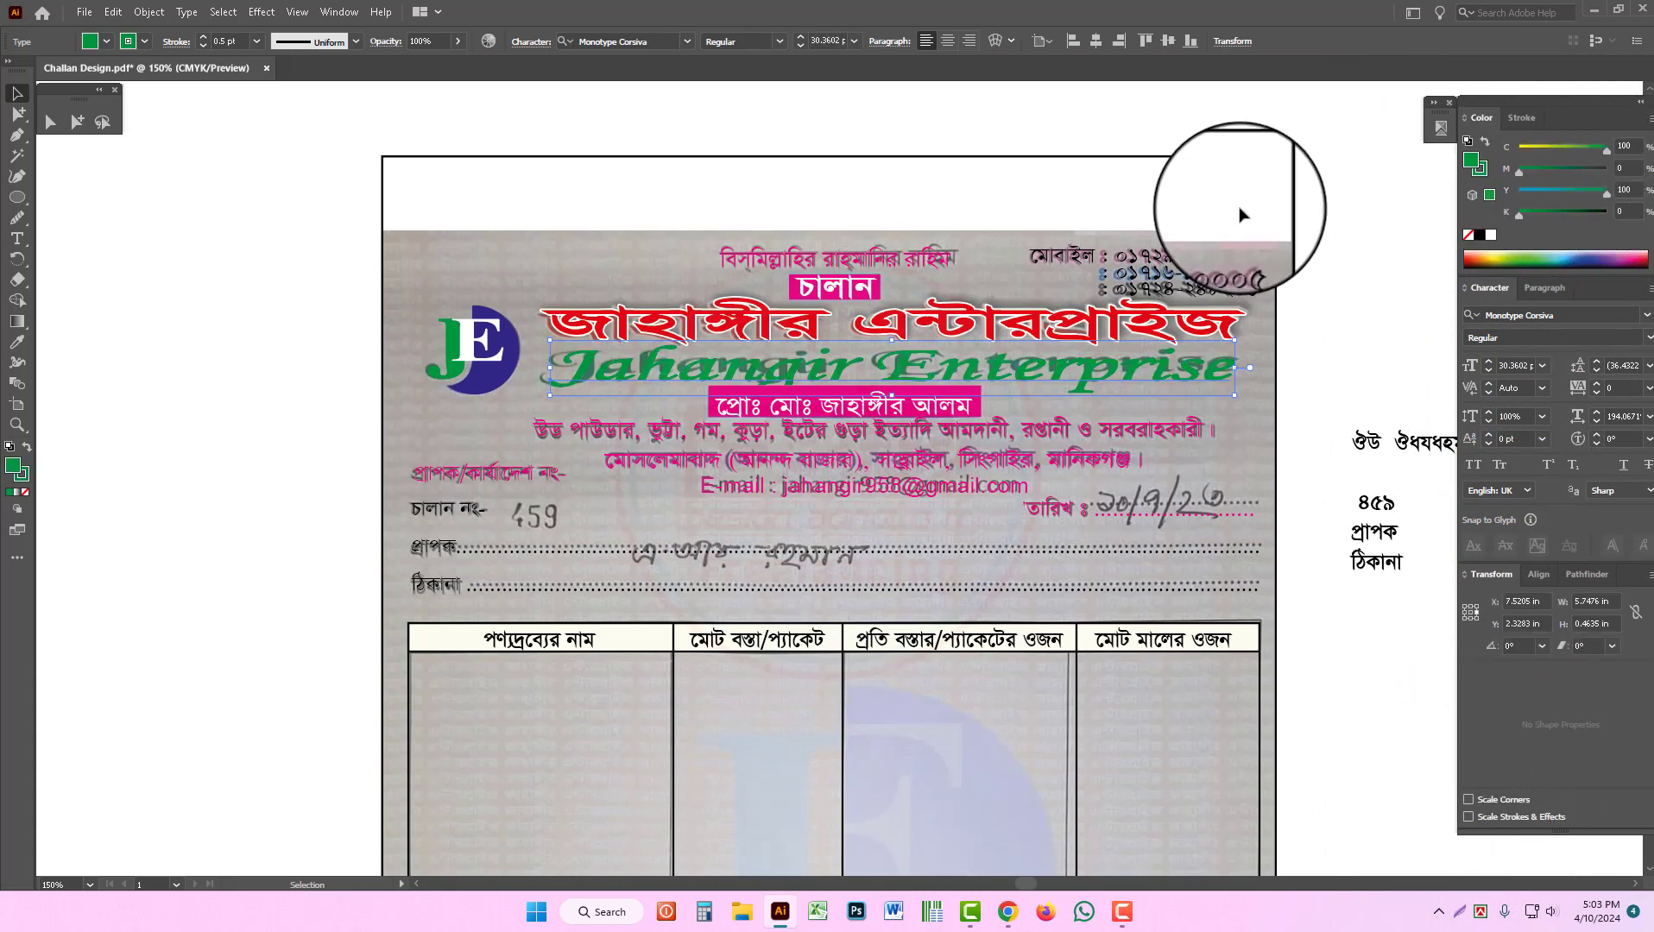
click(1234, 212)
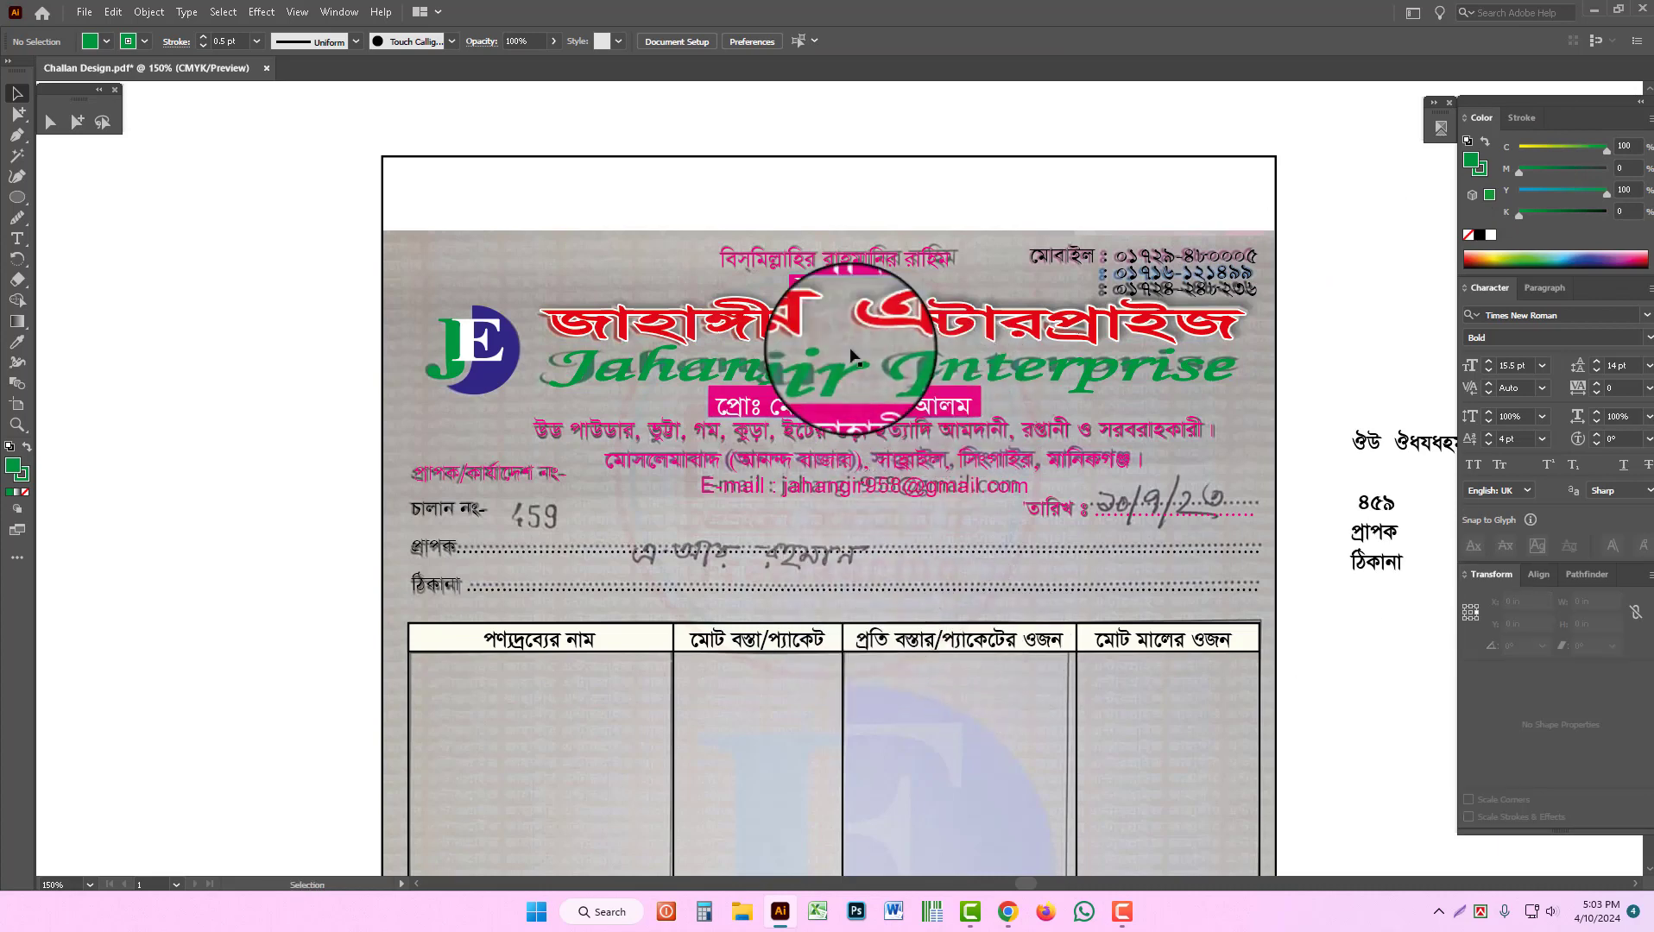
Step: Recolour the two magenta header boxes with the logo's blue, sampled with the Eyedropper
click(879, 292)
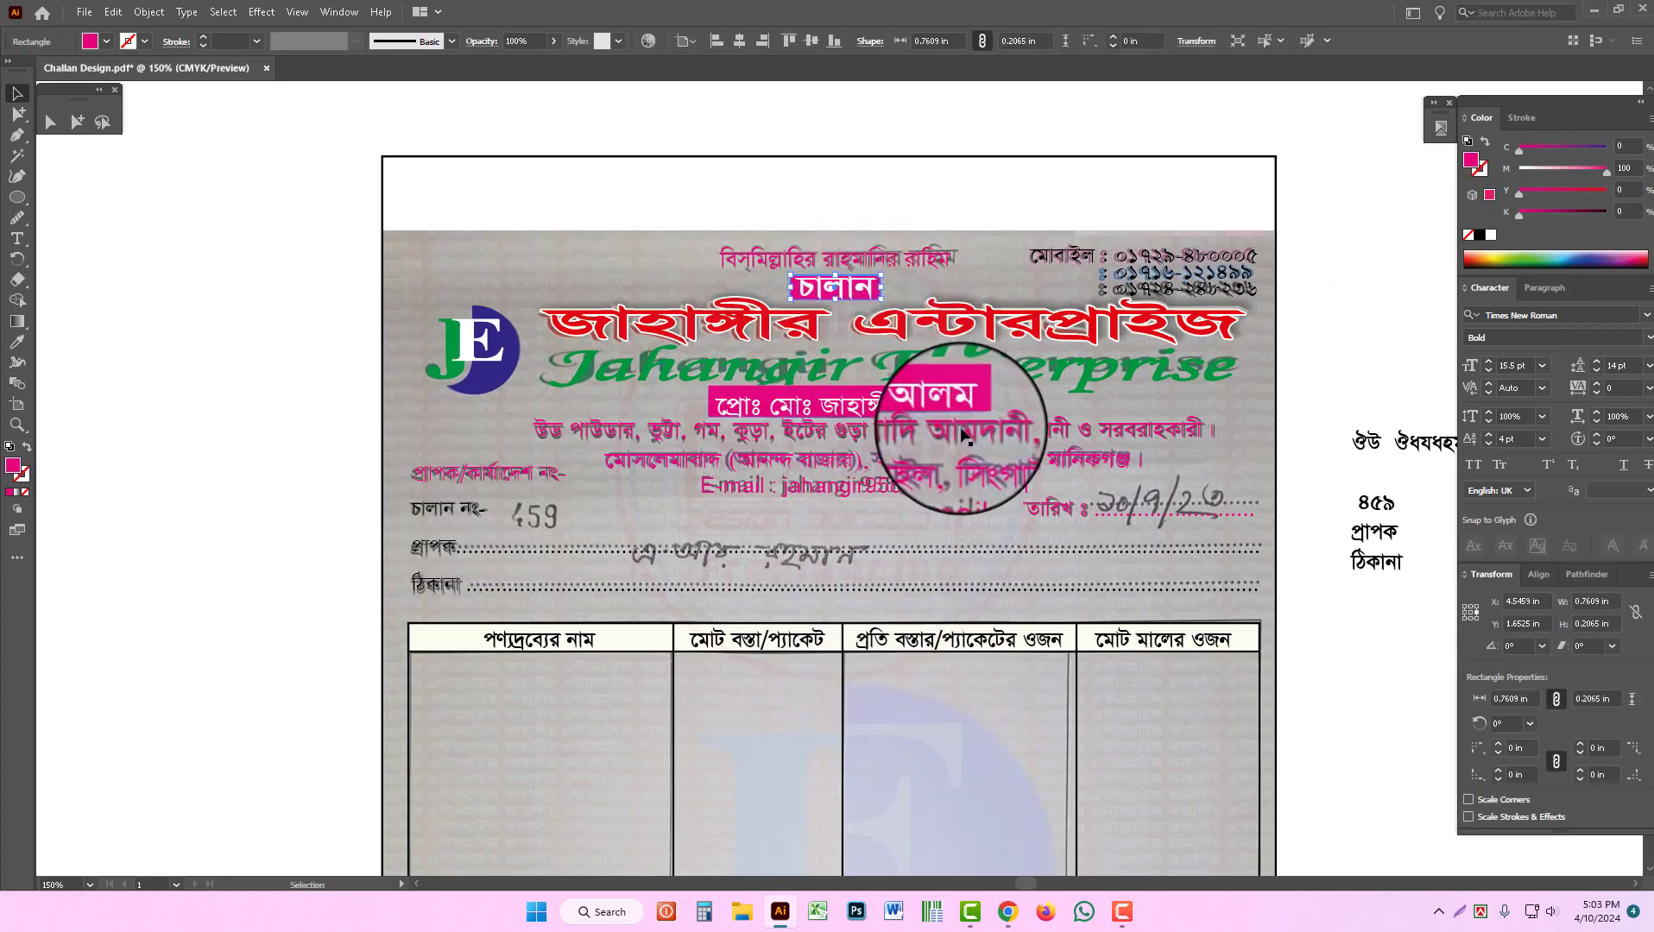
shift+click(979, 398)
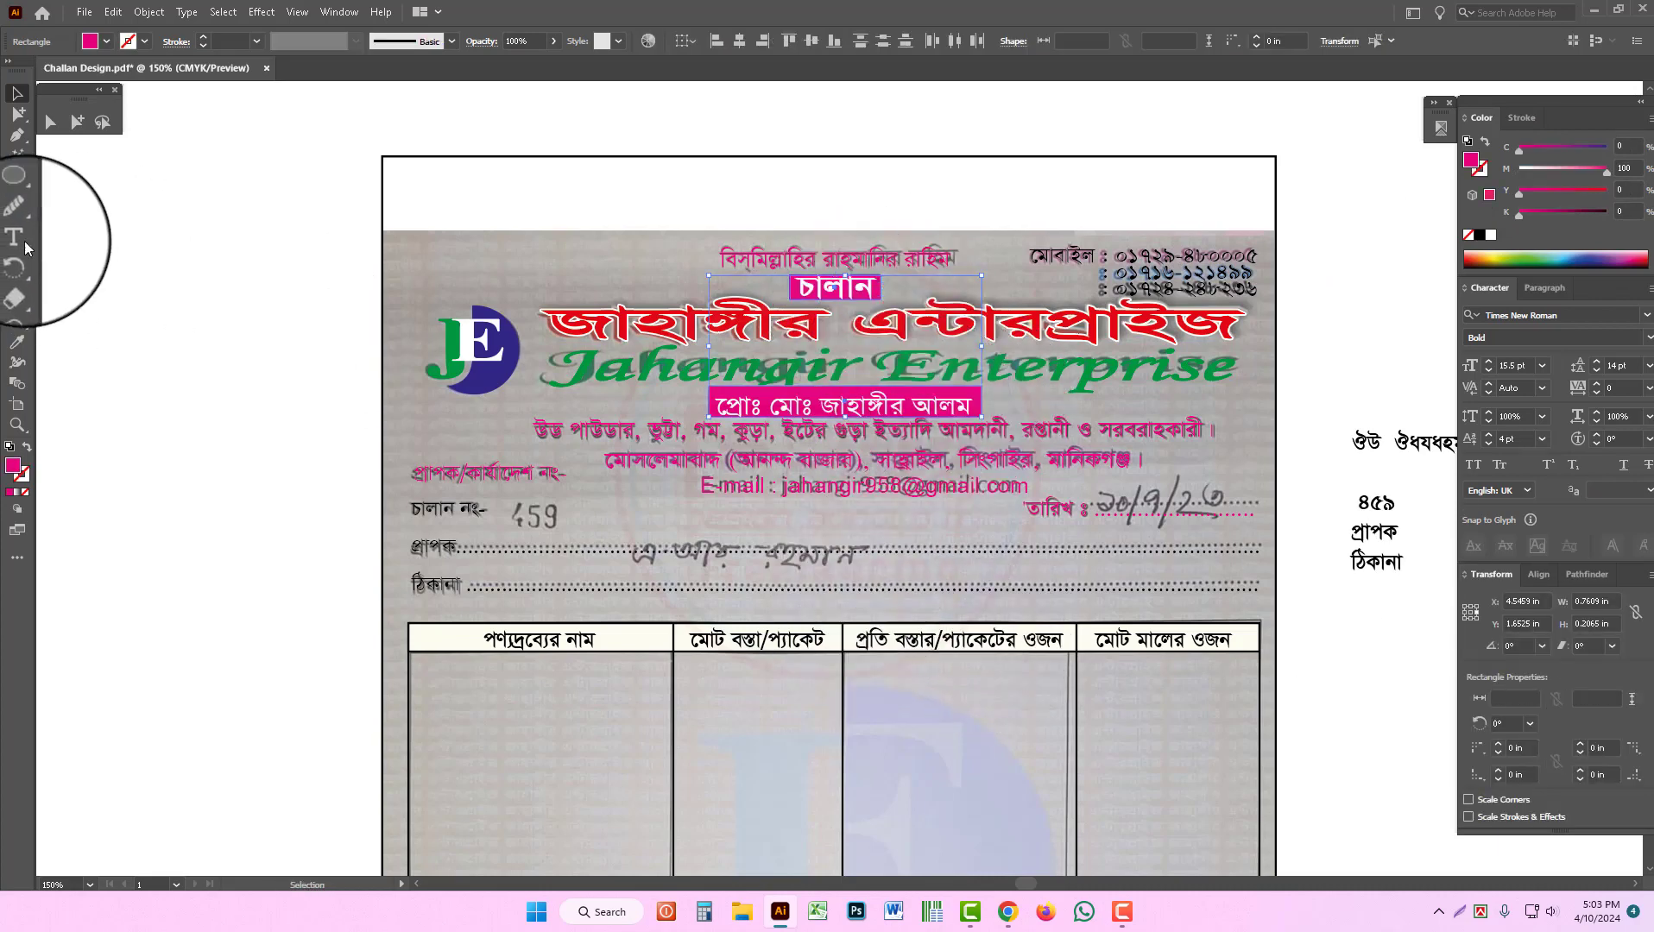
click(17, 348)
click(497, 367)
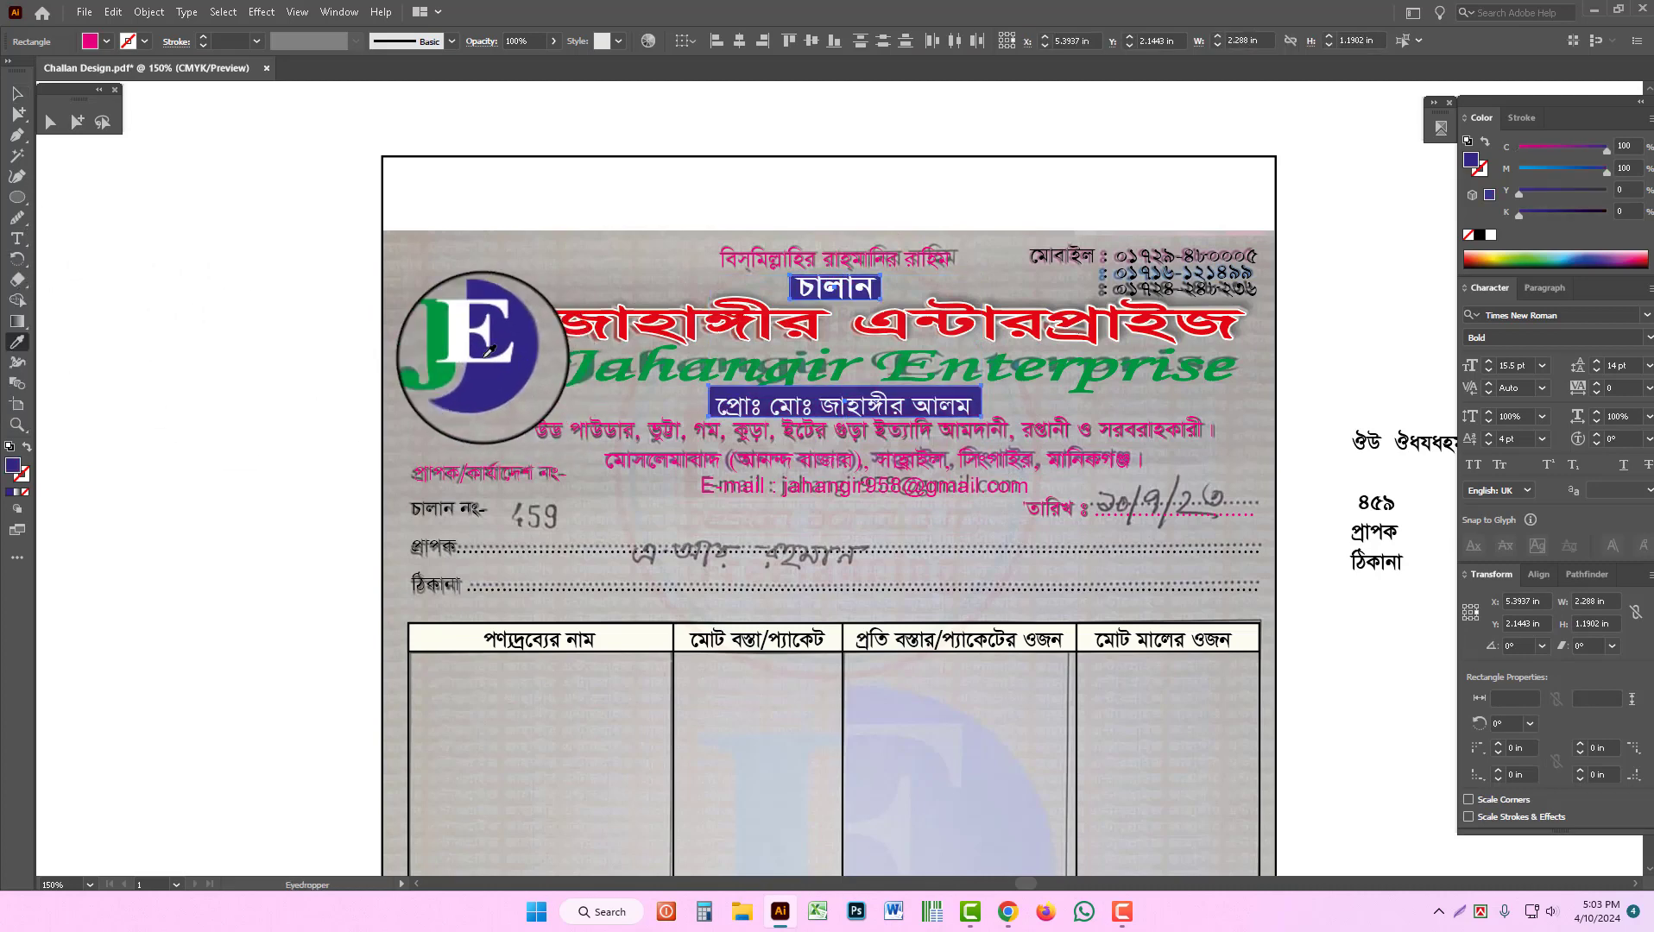
click(17, 93)
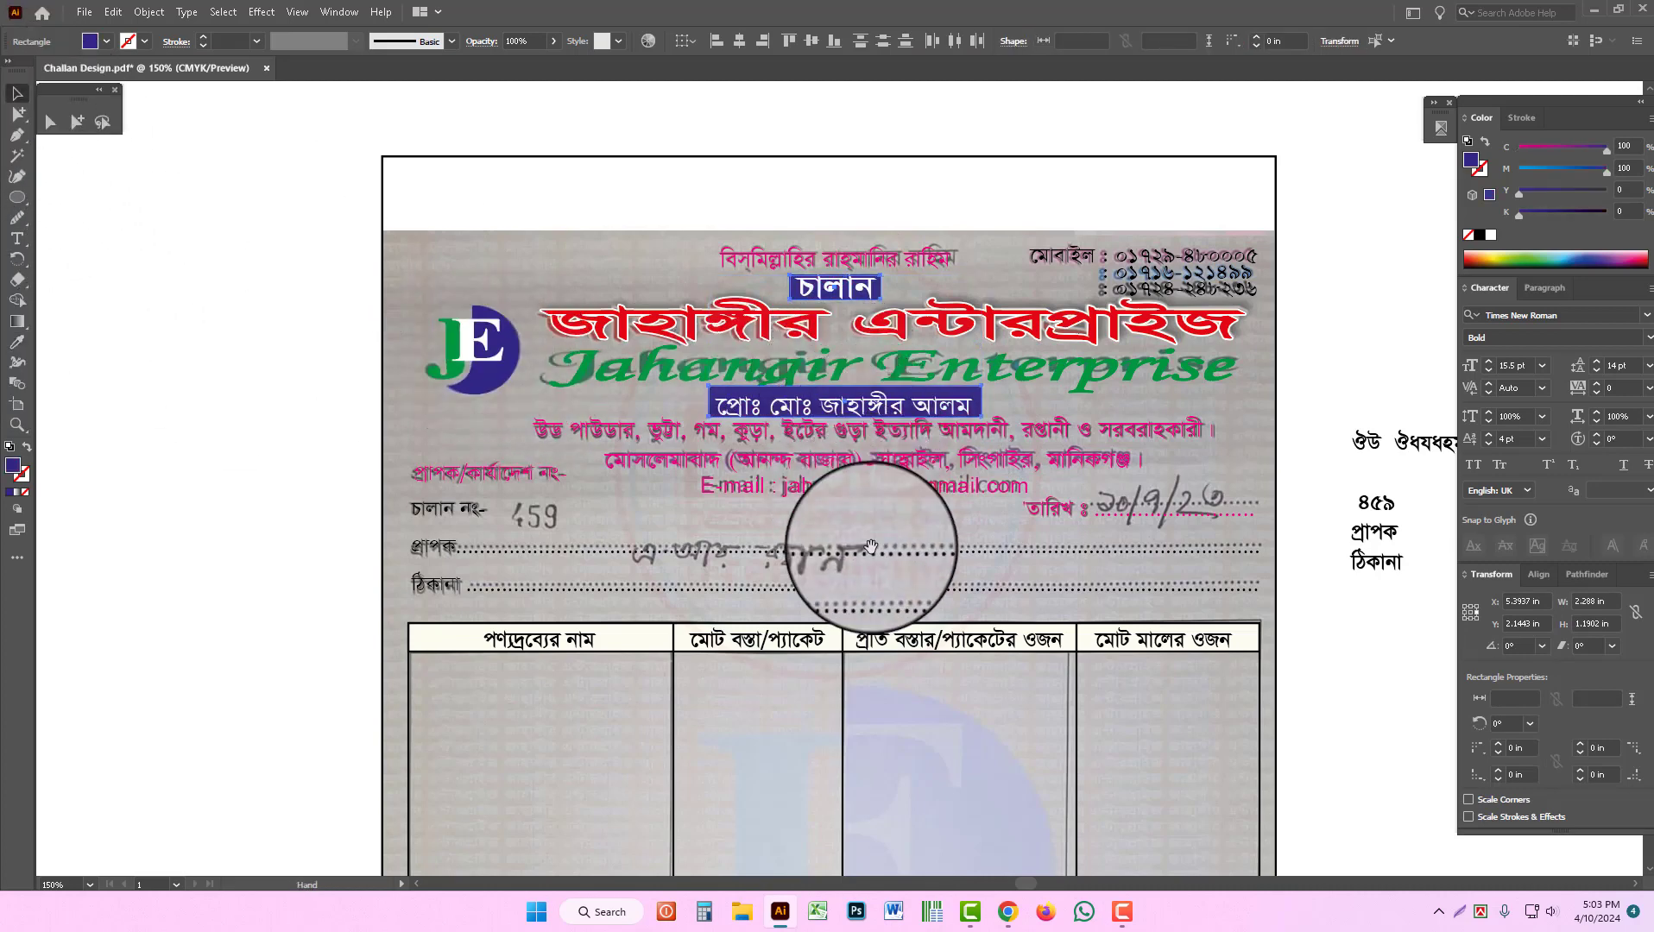
Step: Examine the traced form from the header through the goods table to the footer note and as a whole page
key(space)
drag(884, 462, 909, 318)
scroll(908, 318, down, 10)
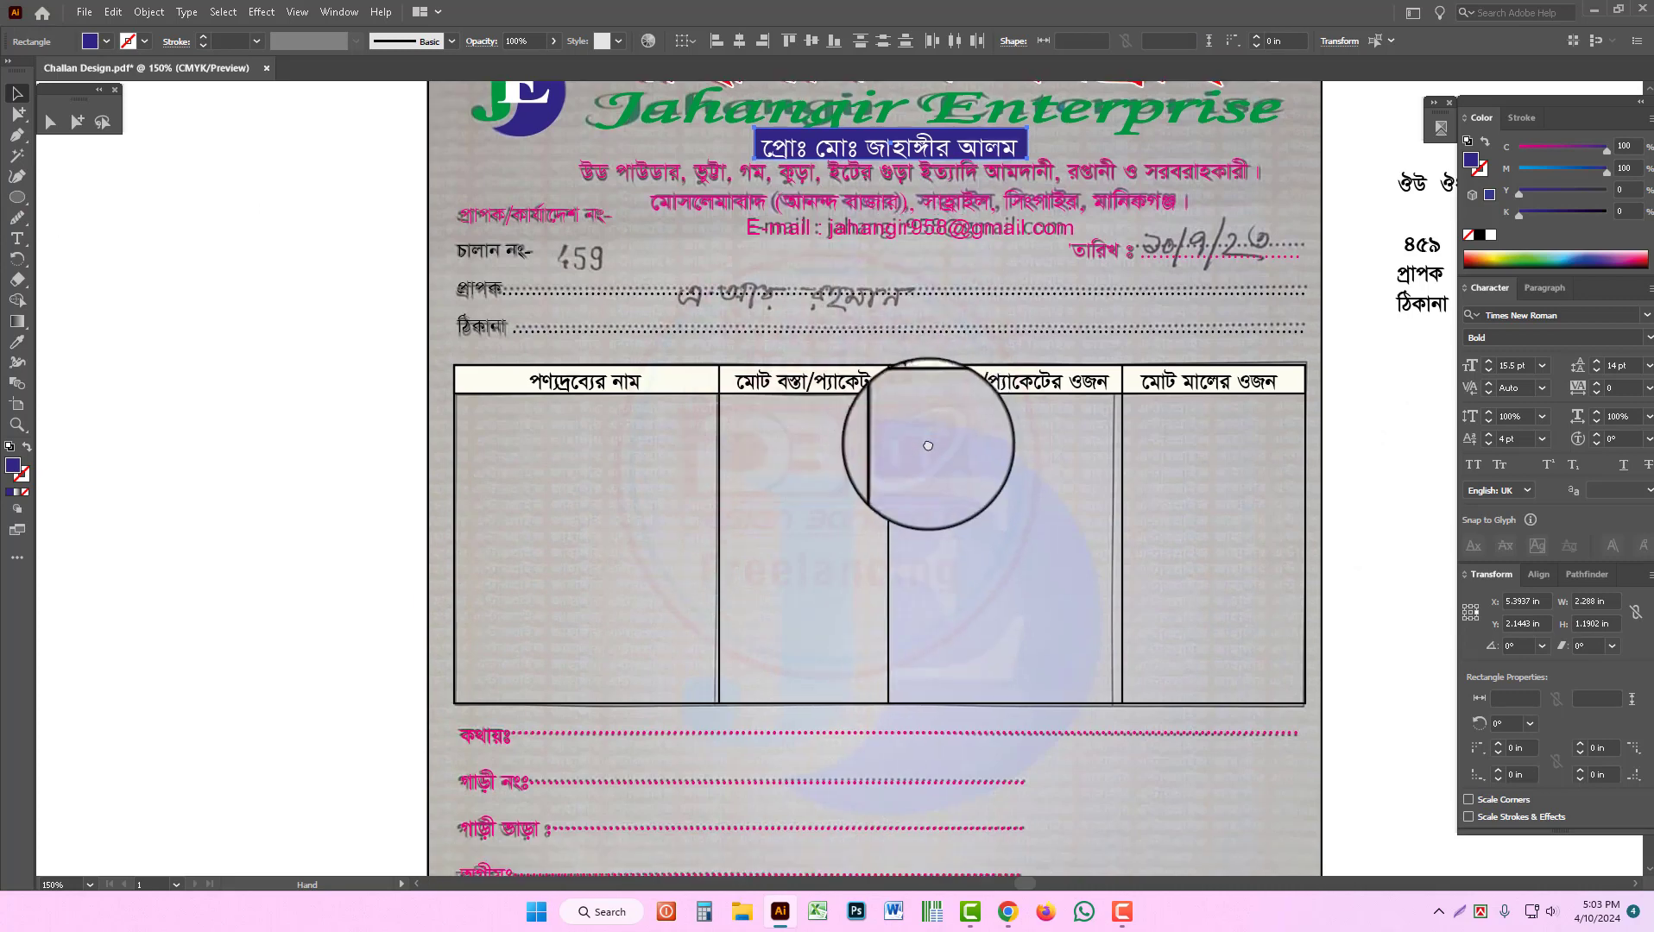
scroll(989, 621, down, 3)
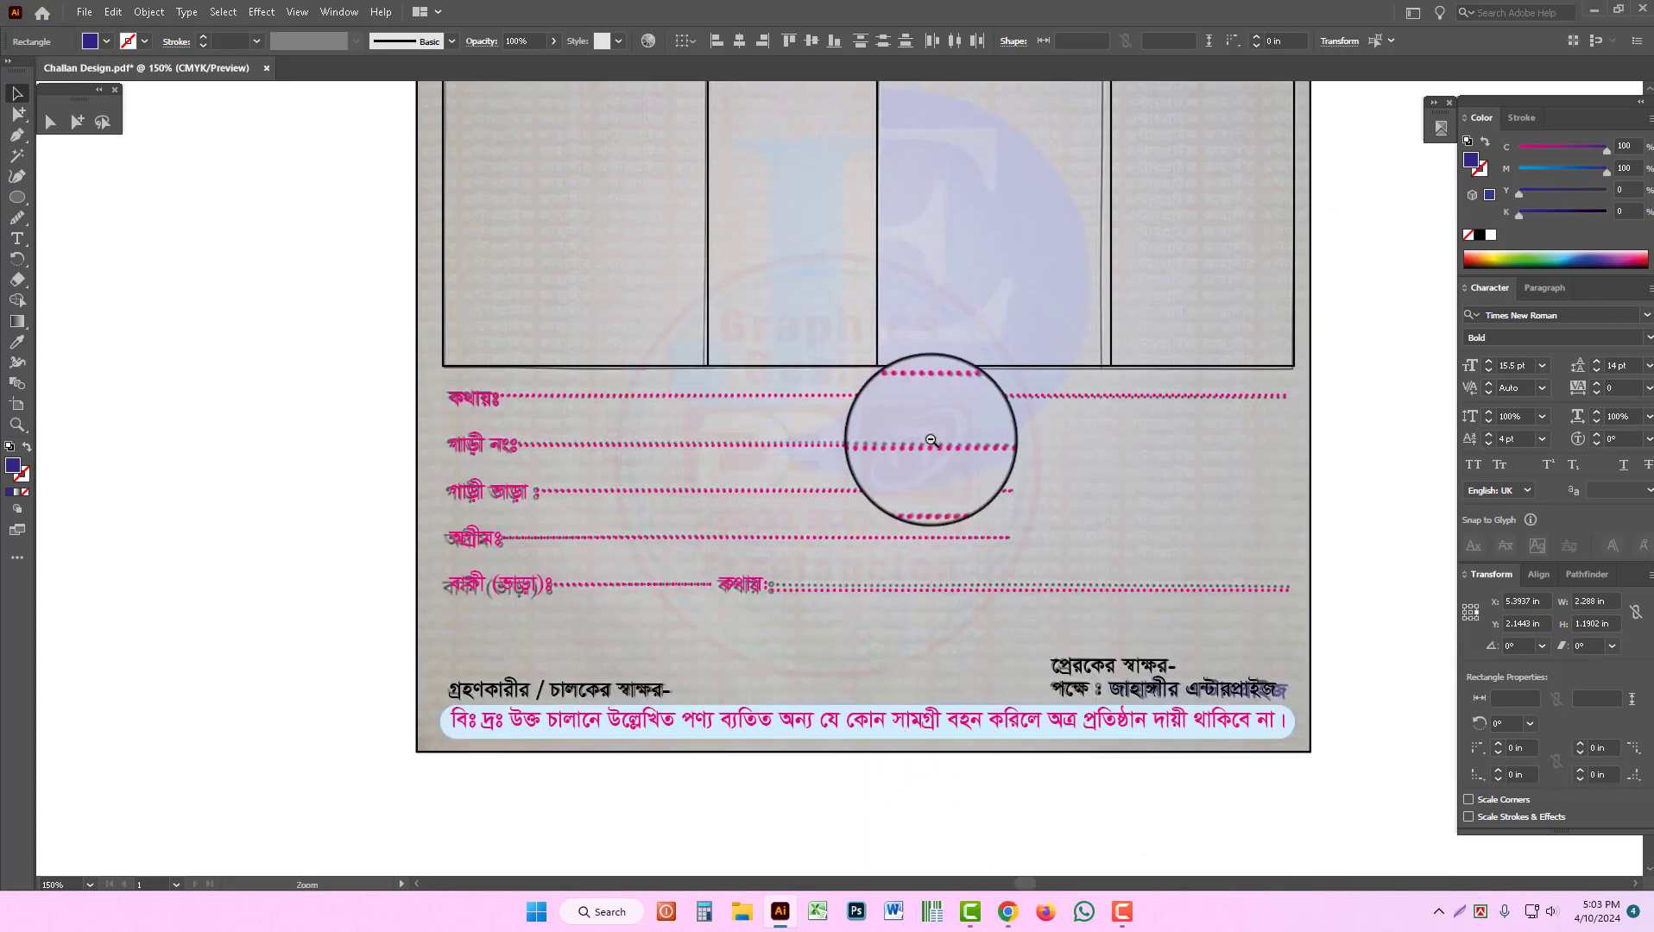
ctrl+alt+click(931, 440)
drag(914, 313, 917, 480)
ctrl+alt+click(860, 461)
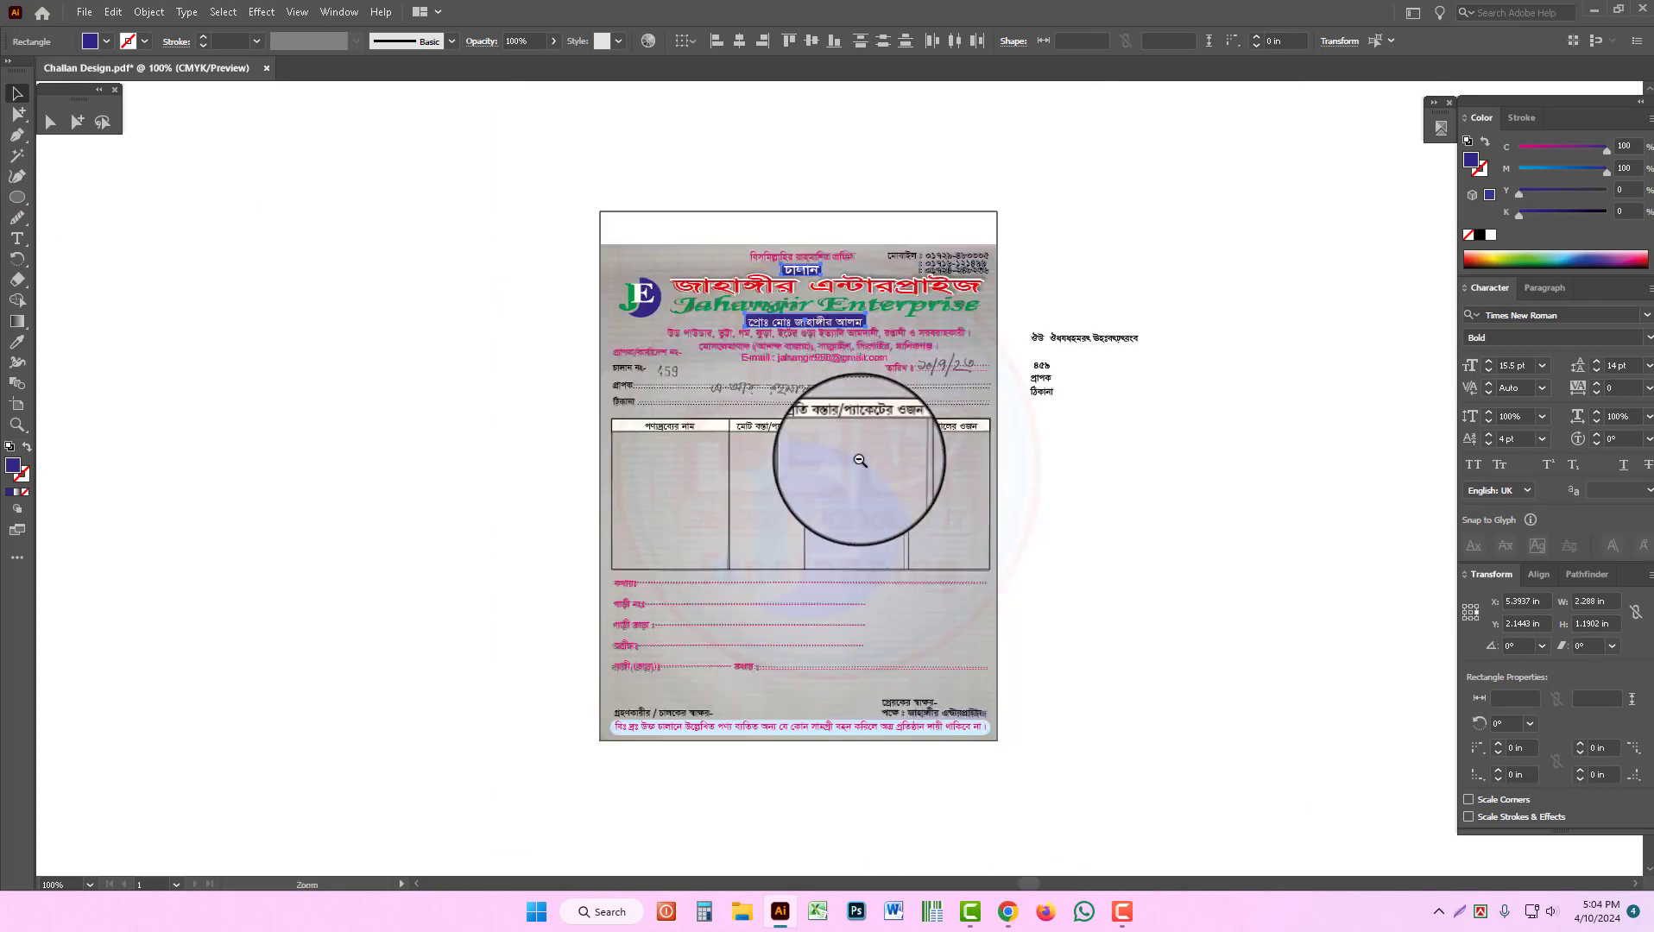
ctrl+alt+click(860, 461)
Step: Unlock the locked objects and move the scanned form off the page to the left of the artwork
click(1076, 513)
key(a)
key(ctrl+a)
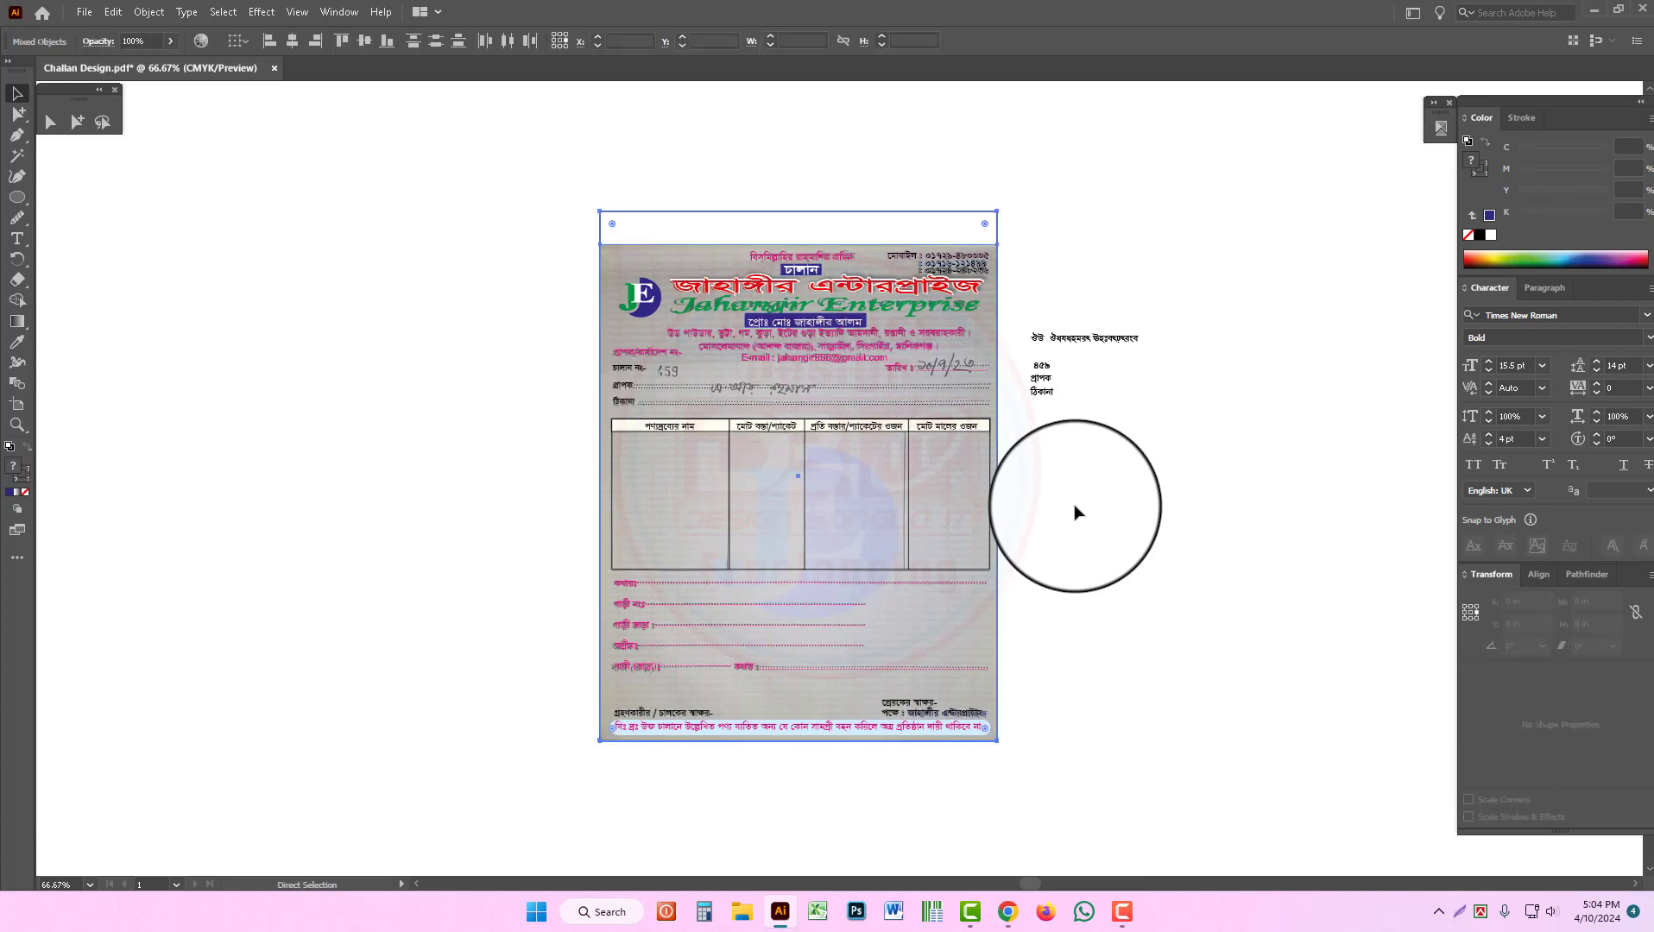
click(725, 227)
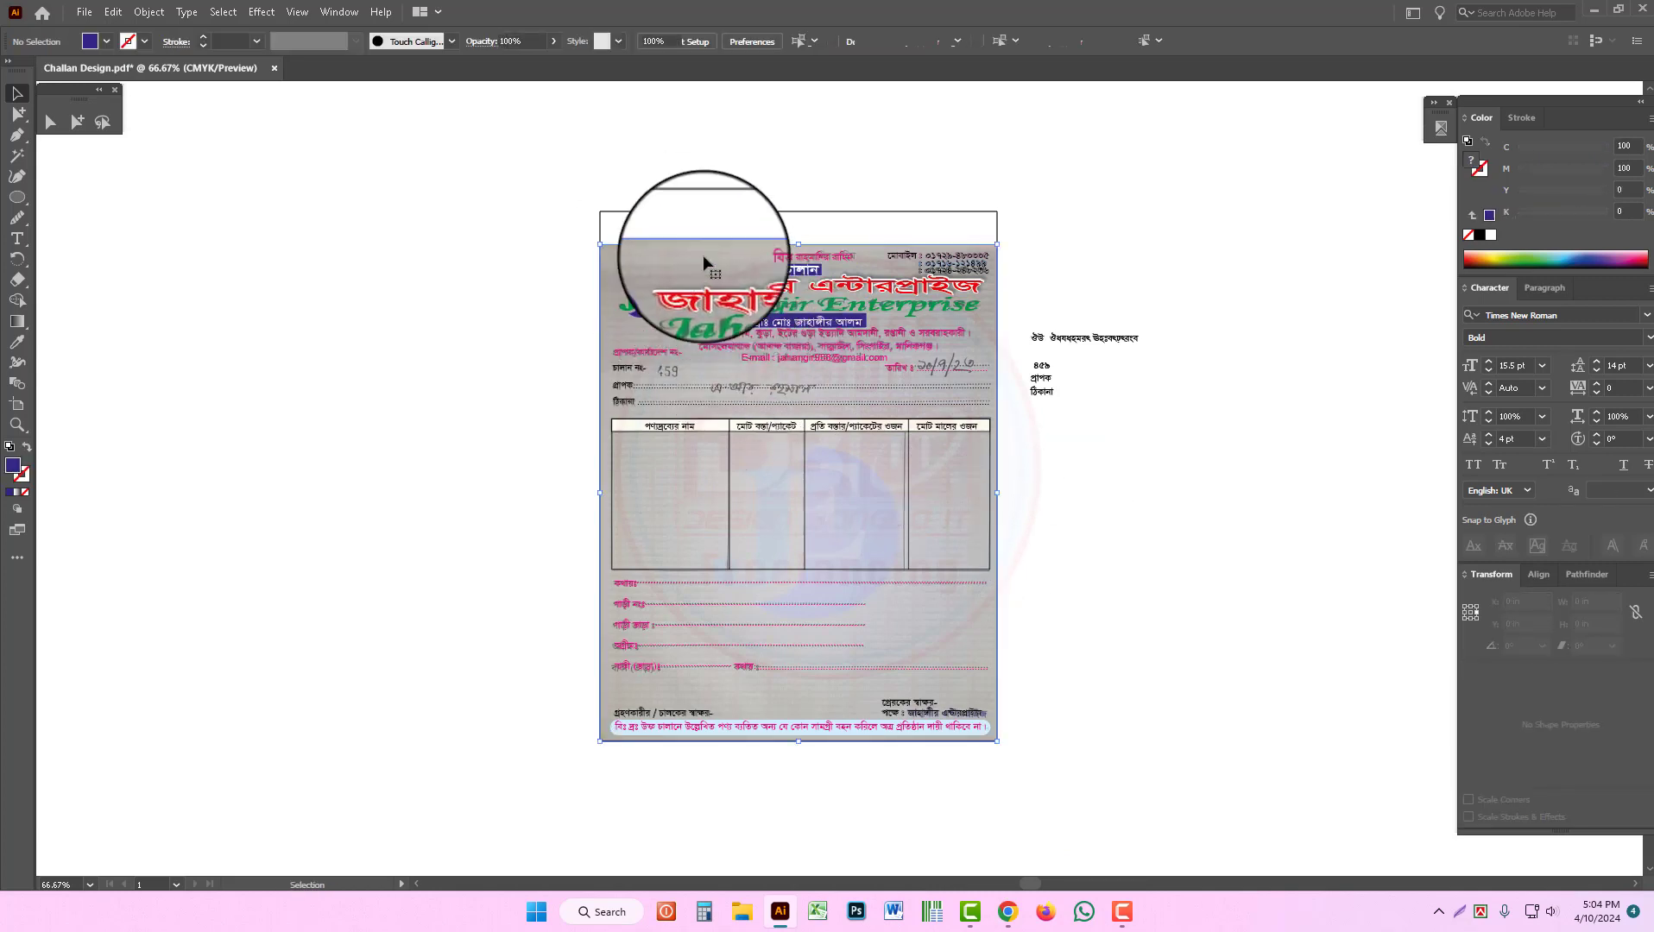
click(641, 259)
drag(640, 260, 357, 264)
click(701, 167)
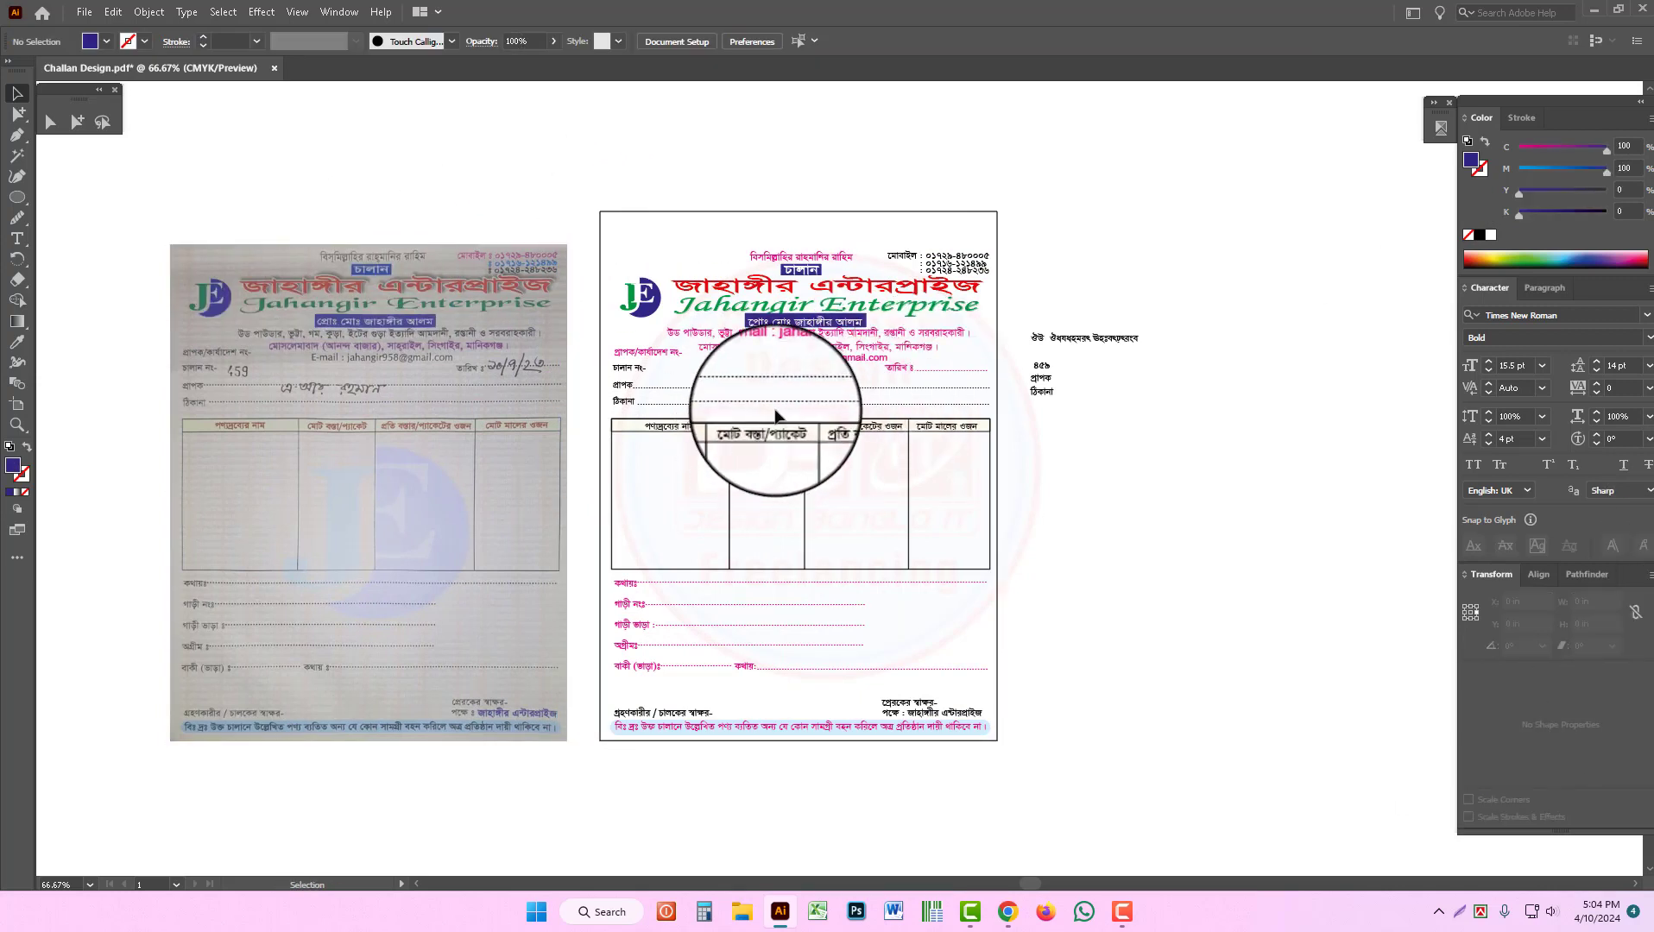
Step: Give the 7.5 × 10 in page rectangle a pale yellow fill without stroke as the form's background
key(ctrl+space)
key(v)
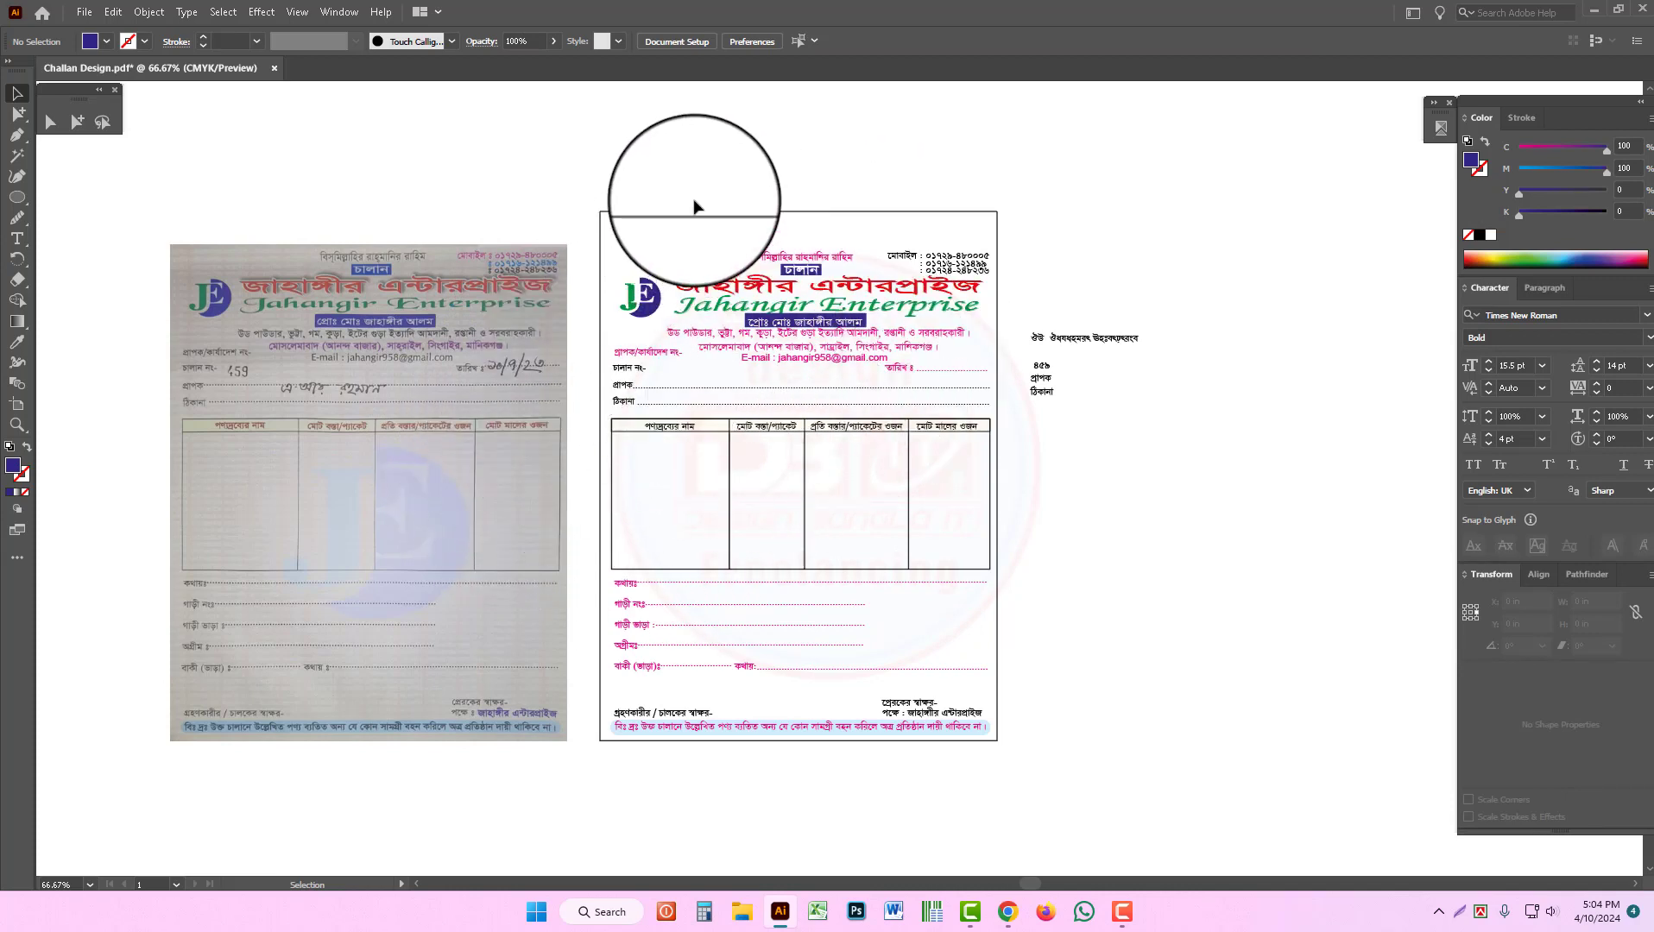
mouse_move(693, 181)
mouse_down()
mouse_move(709, 269)
mouse_move(715, 179)
mouse_up()
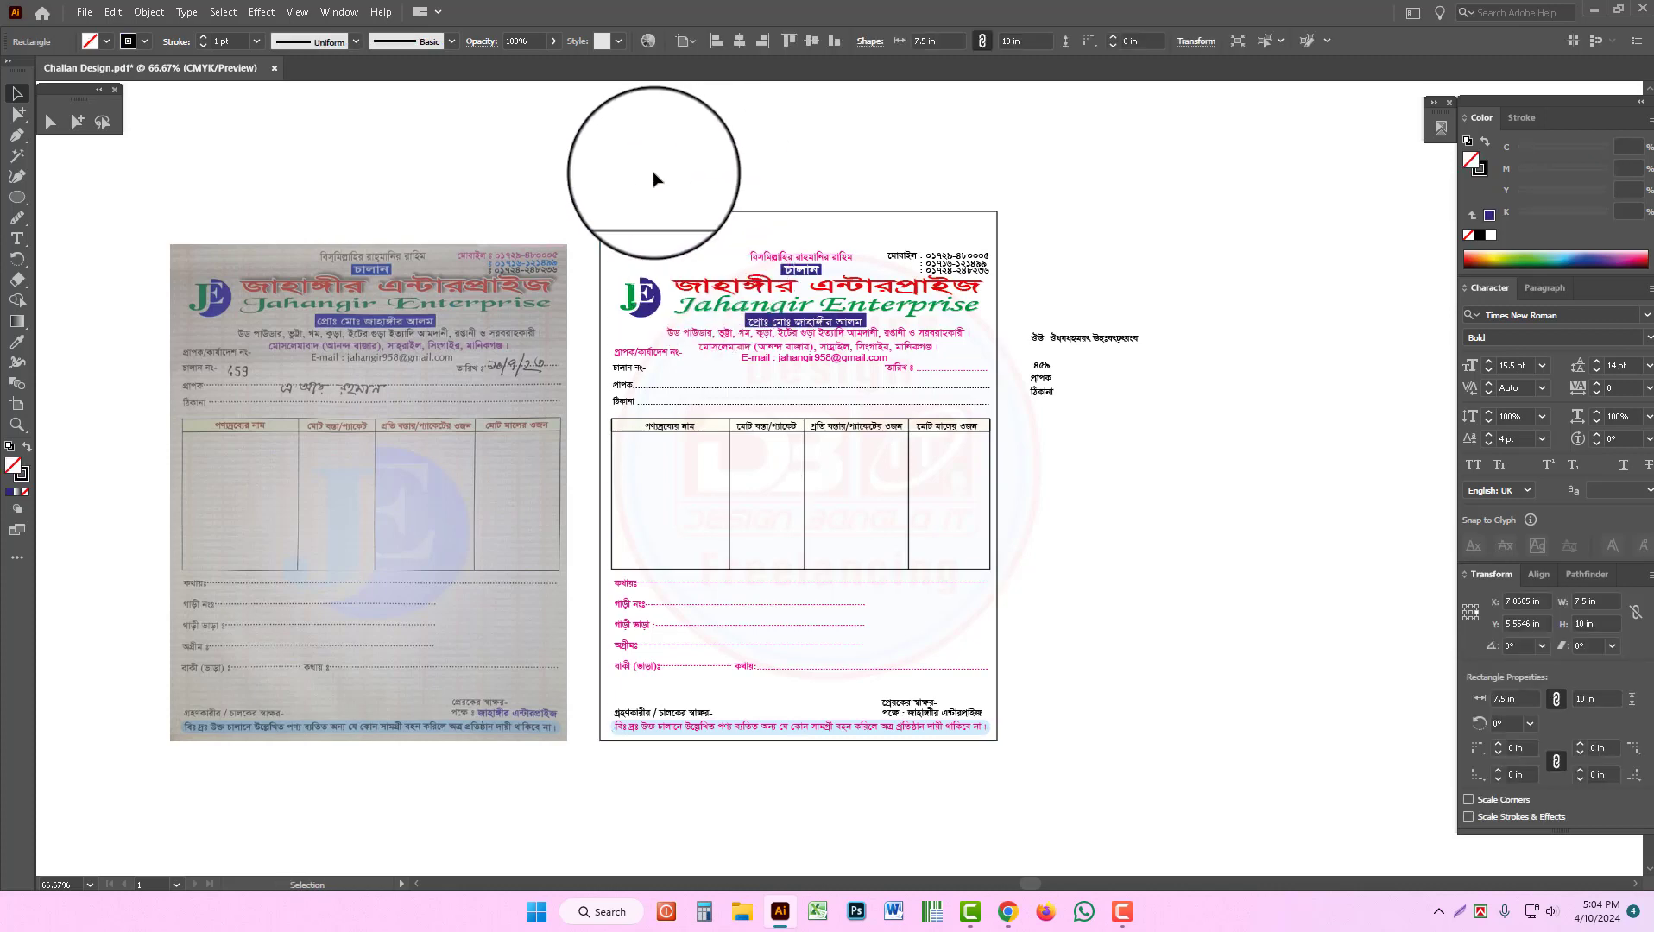
click(787, 210)
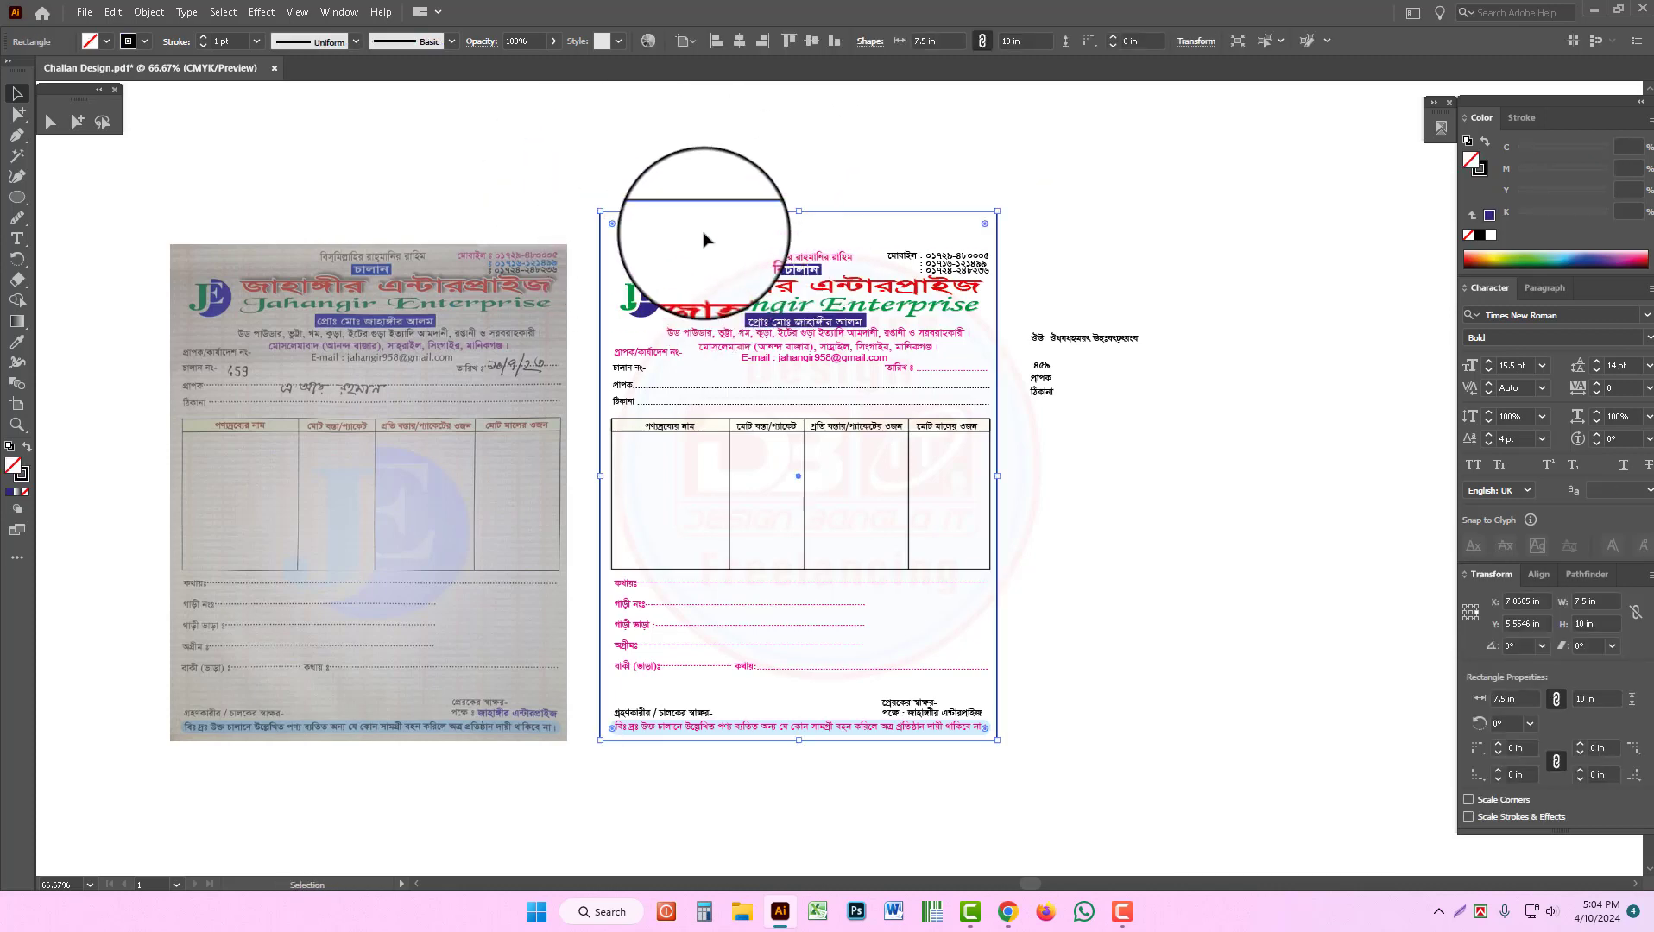
click(1485, 141)
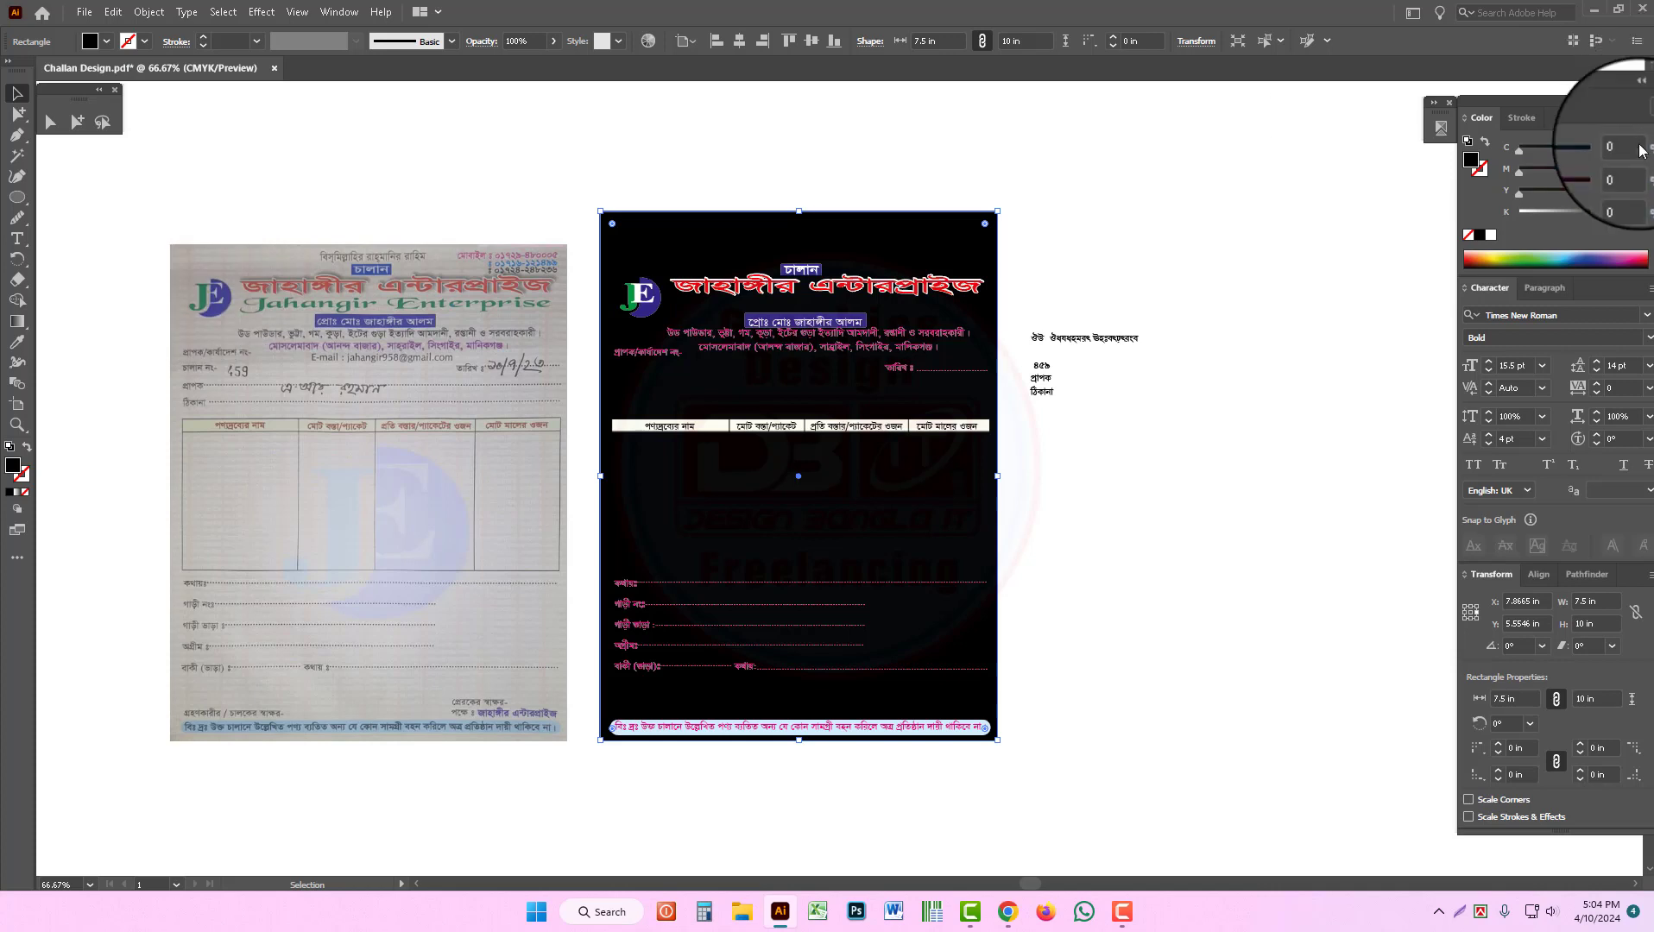
drag(1603, 212, 1438, 224)
click(1530, 188)
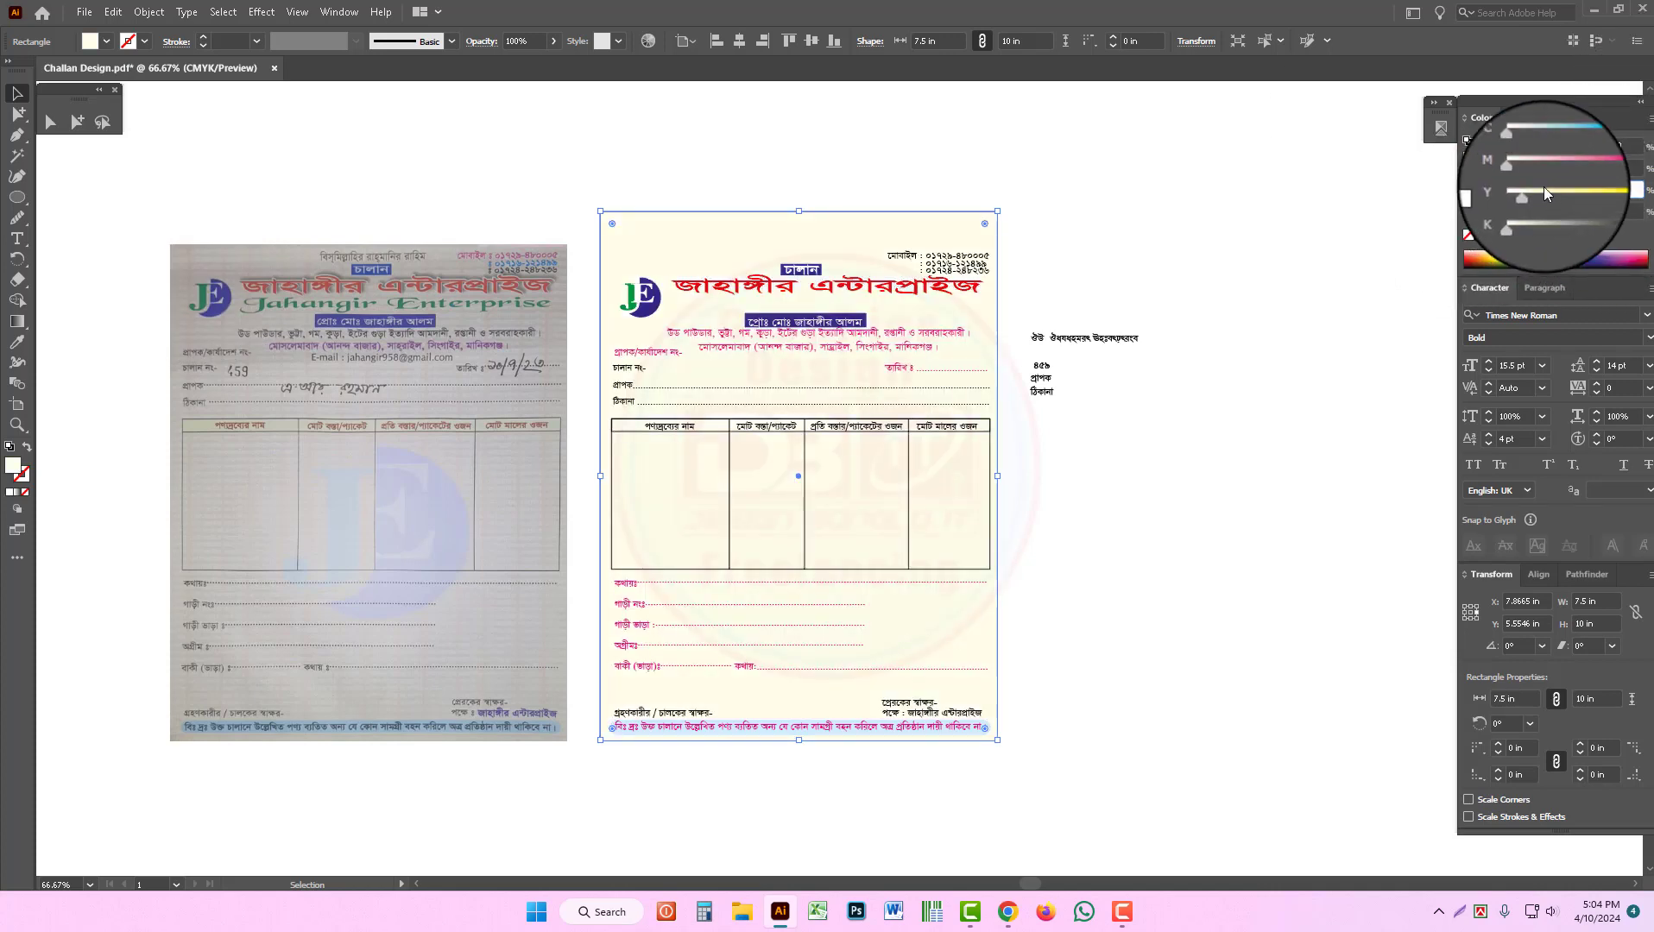
Step: Lighten the page background rectangle's fill to 5% yellow
text(10)
key(Return)
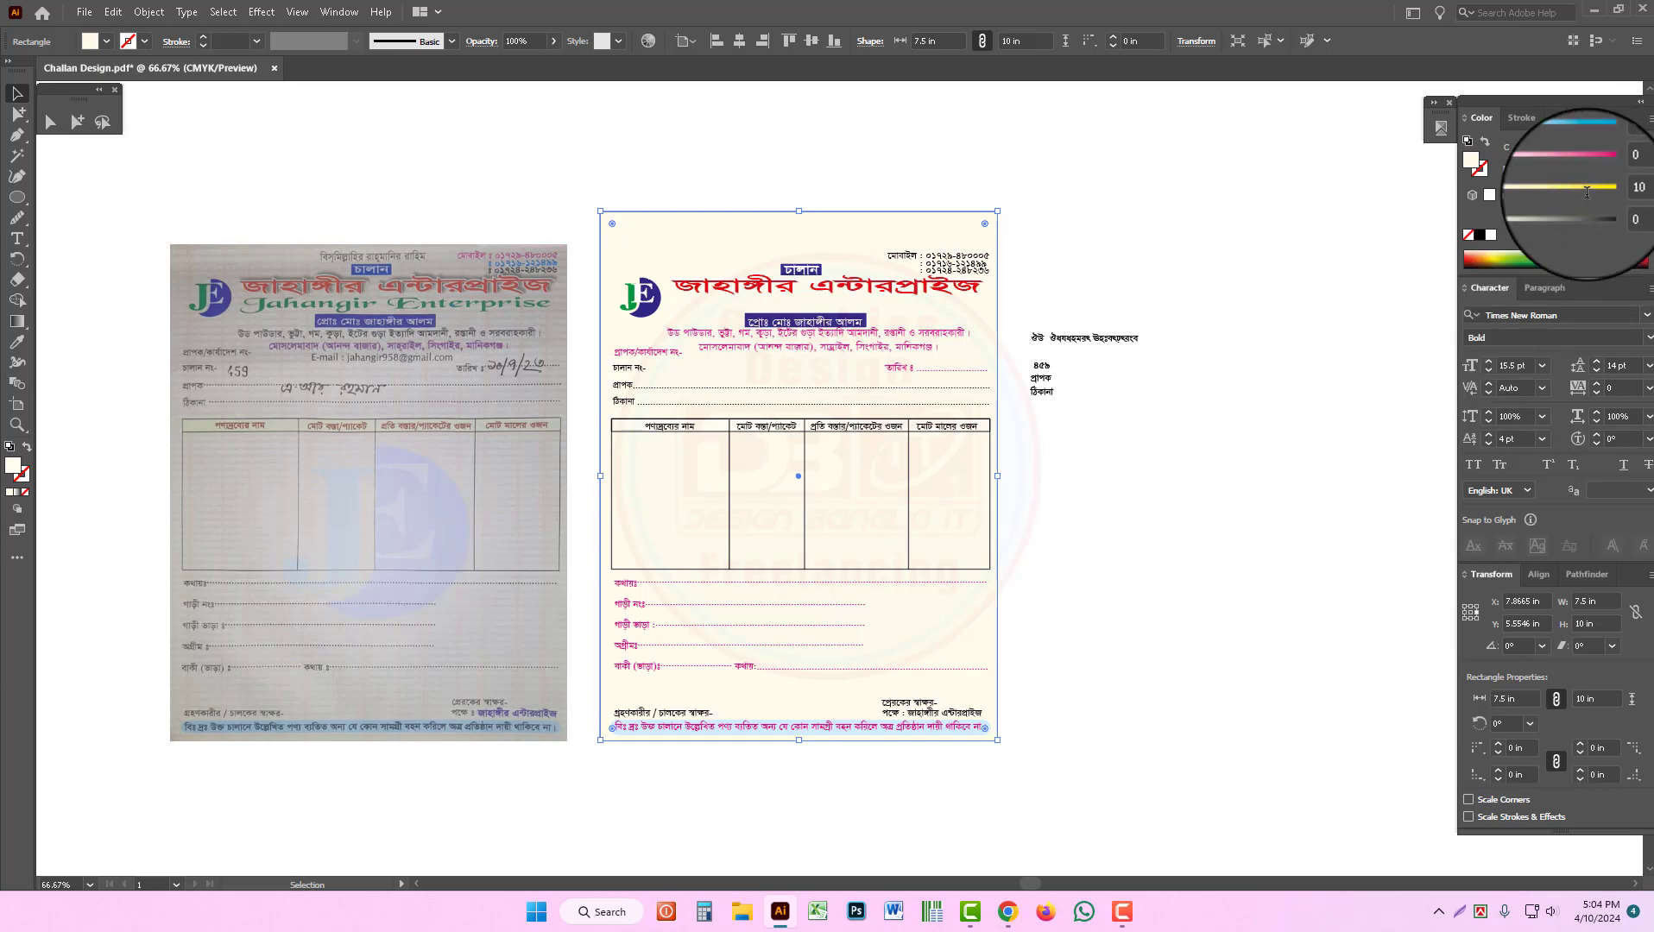
text(5)
key(Return)
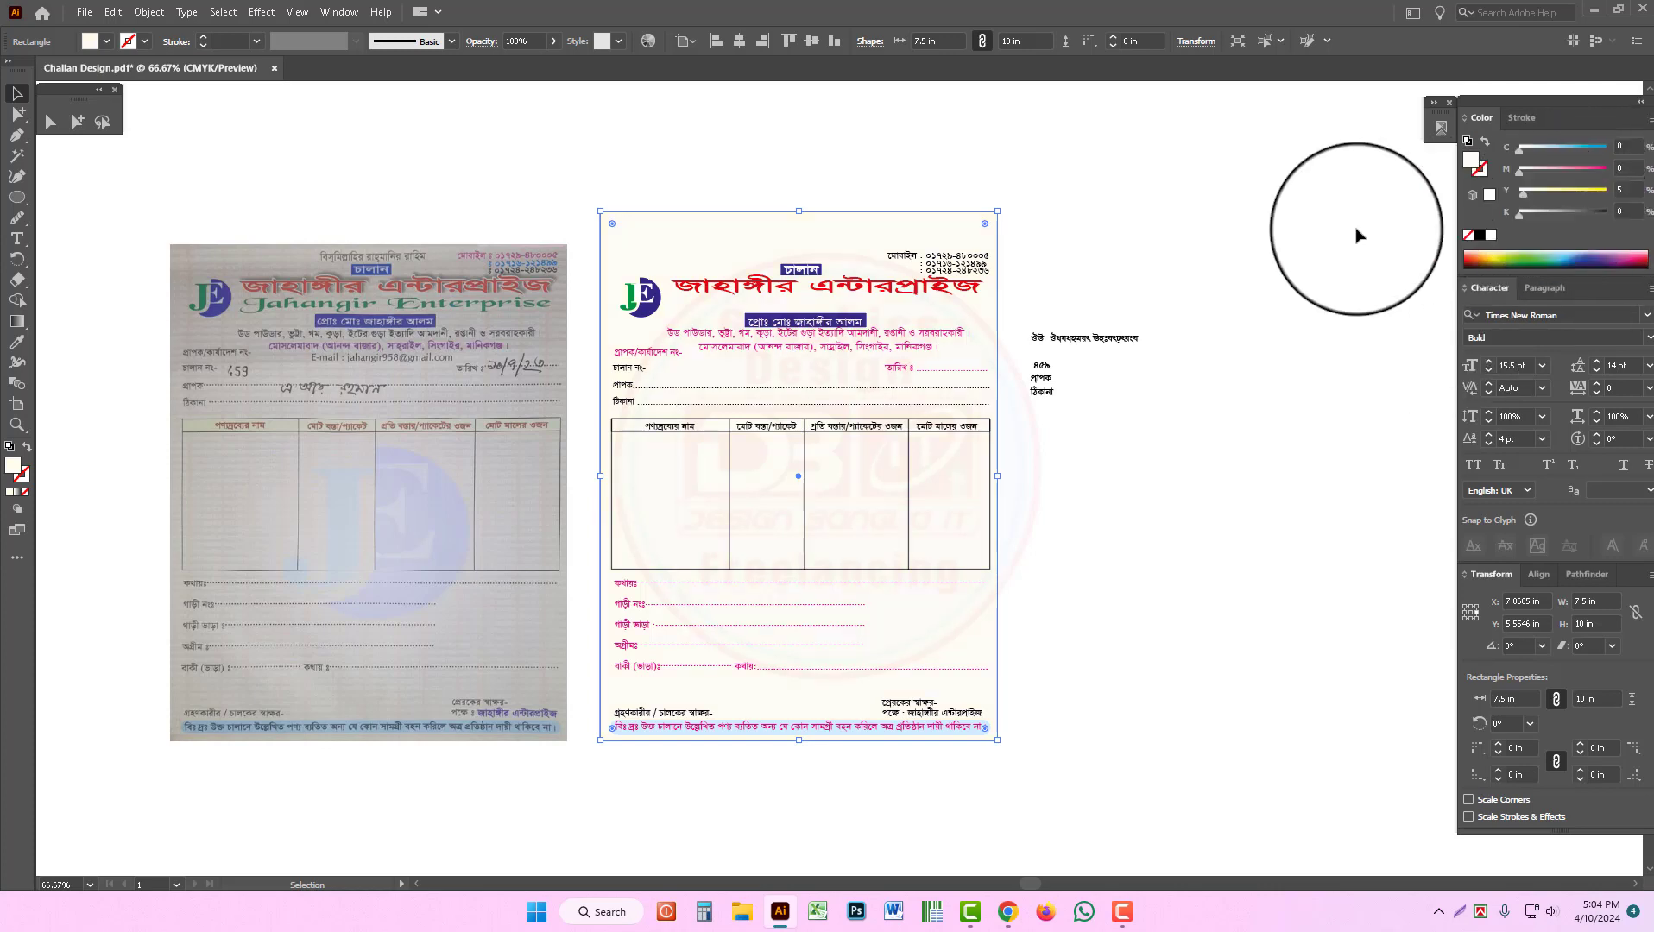
click(1088, 521)
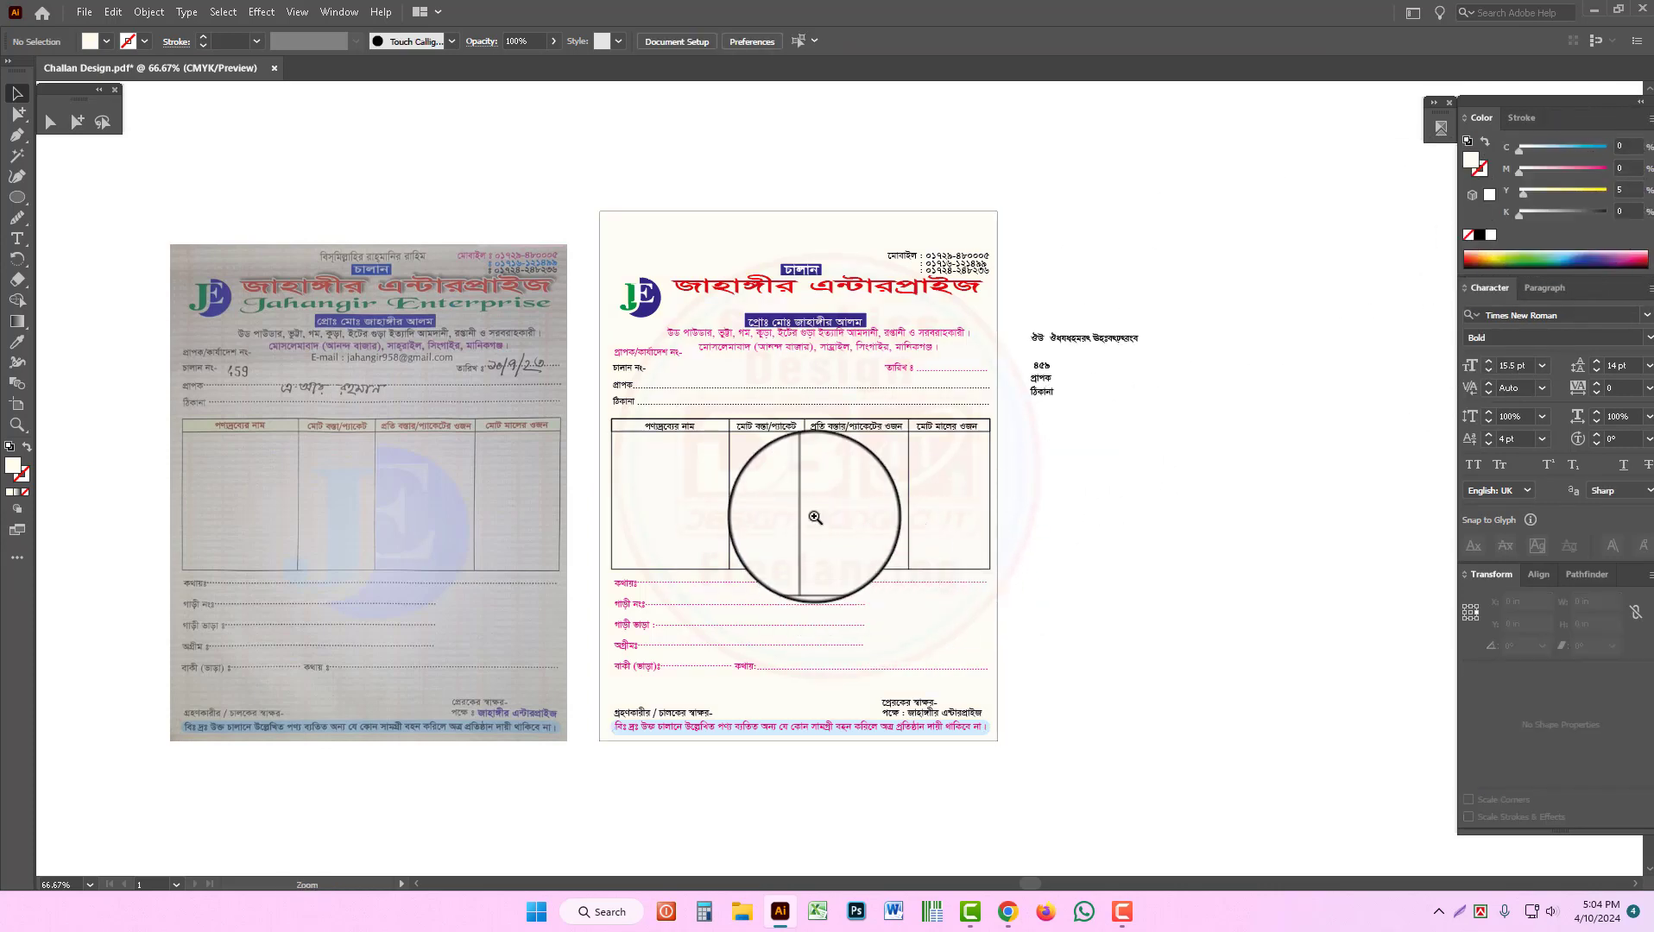
Step: Try tinting the background rectangle's fill with 7% magenta and 7% cyan, and return it to 5% yellow only
ctrl+click(816, 520)
drag(947, 512, 1061, 479)
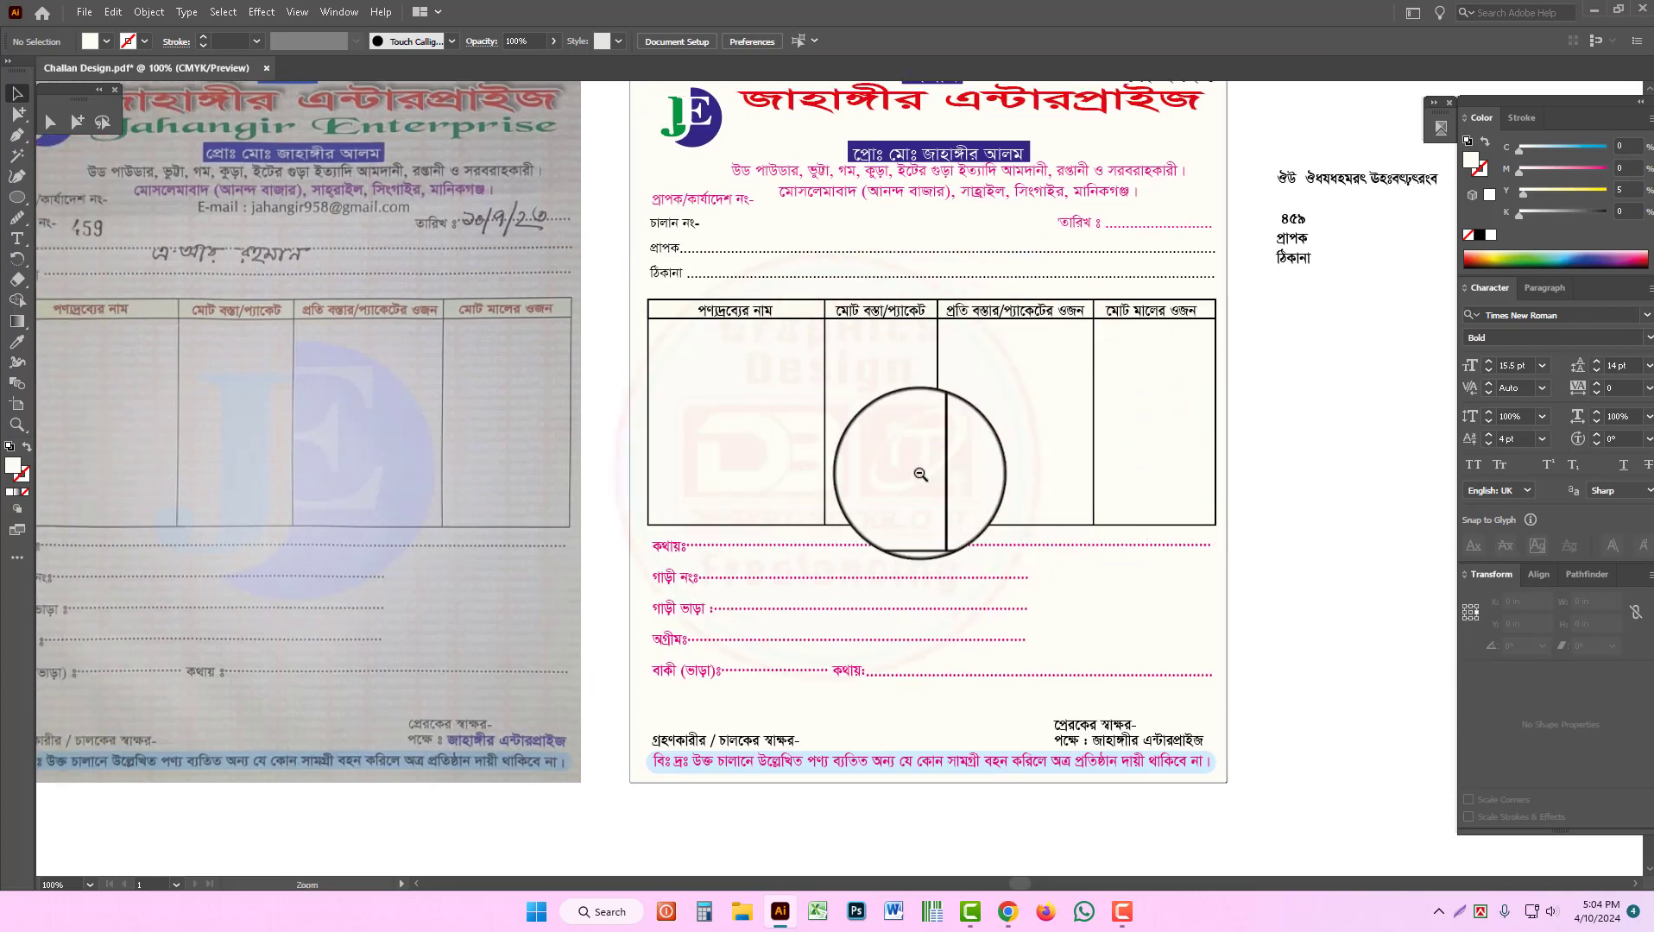
key(ctrl+minus)
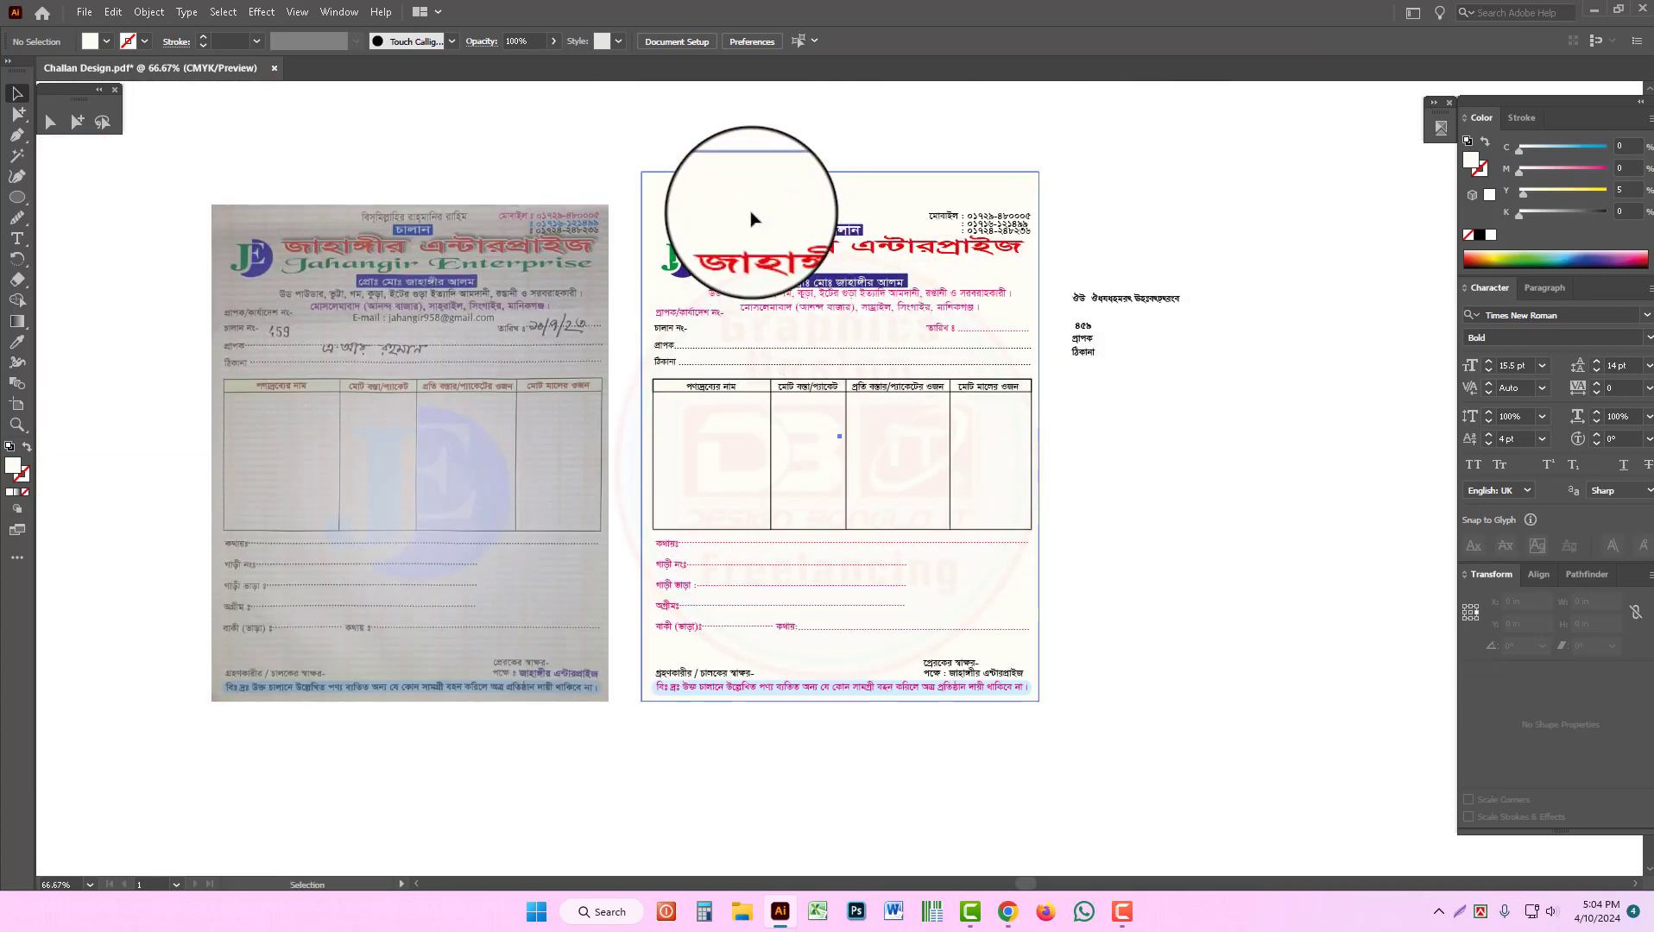
click(751, 219)
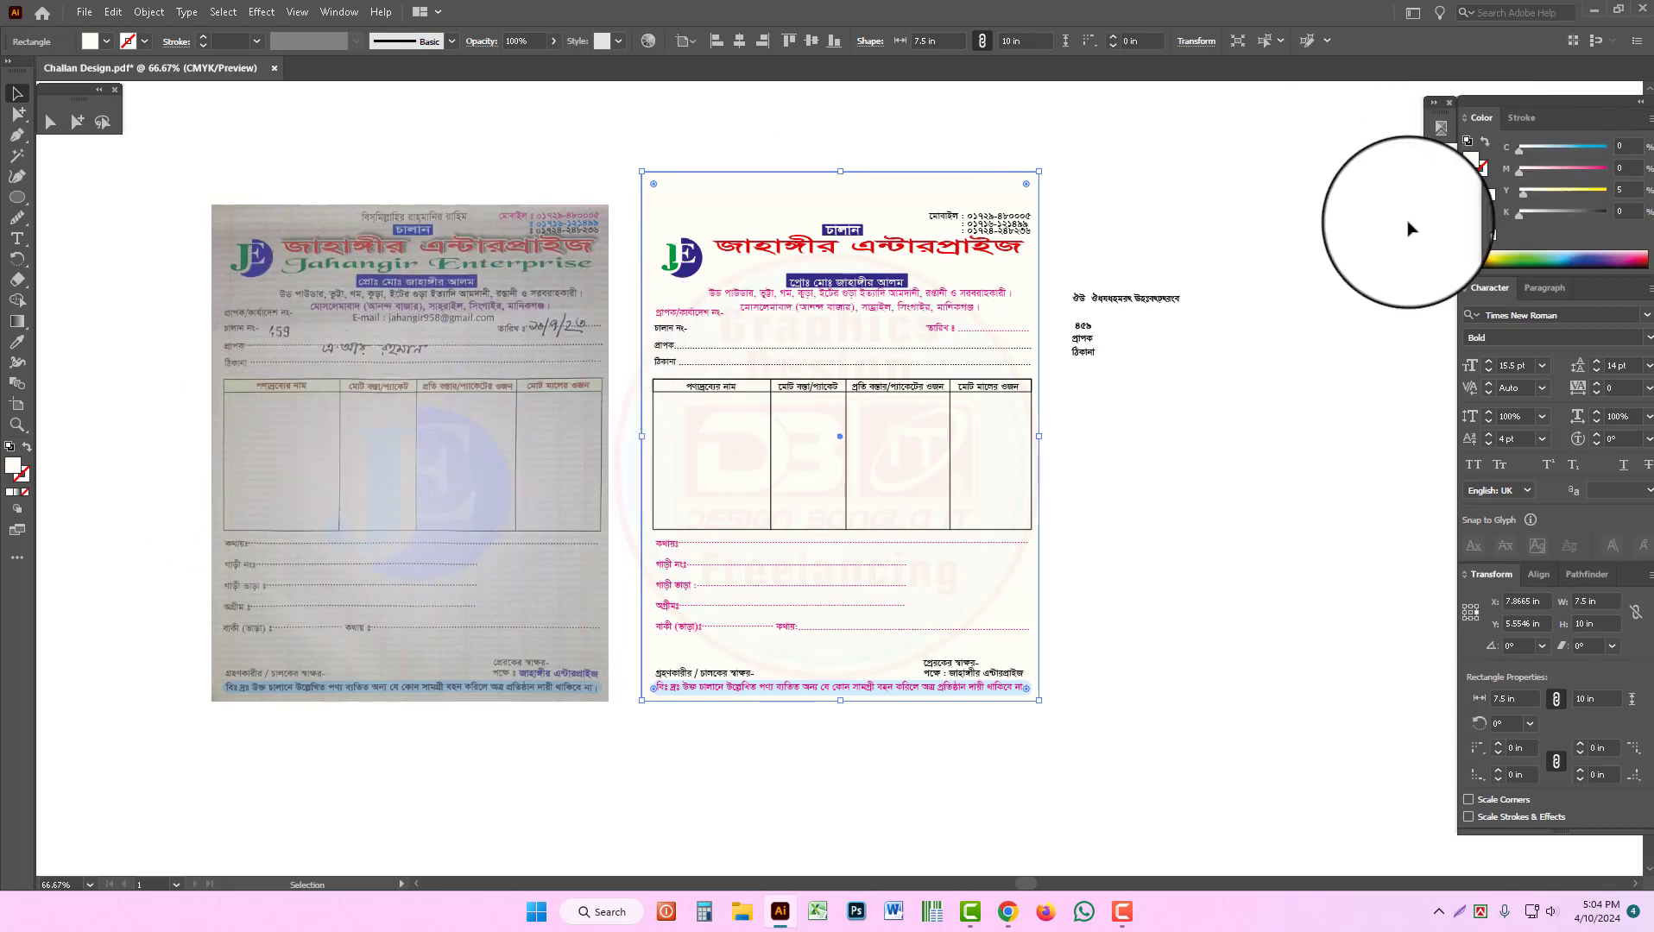
click(1524, 169)
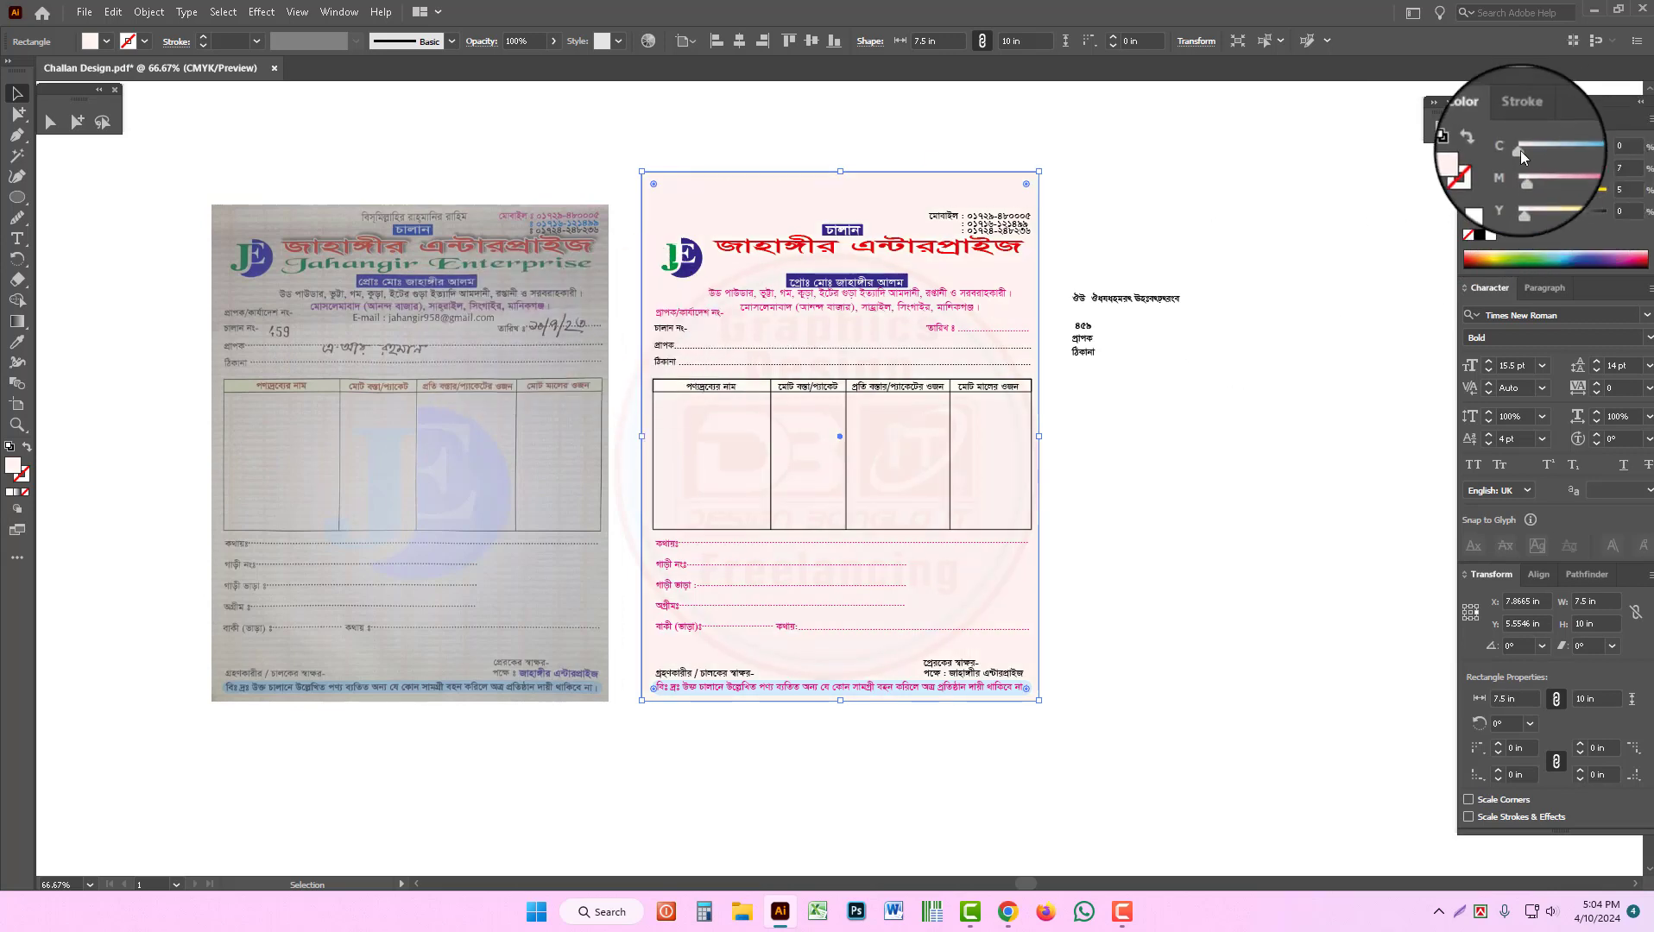
drag(1520, 150, 1526, 148)
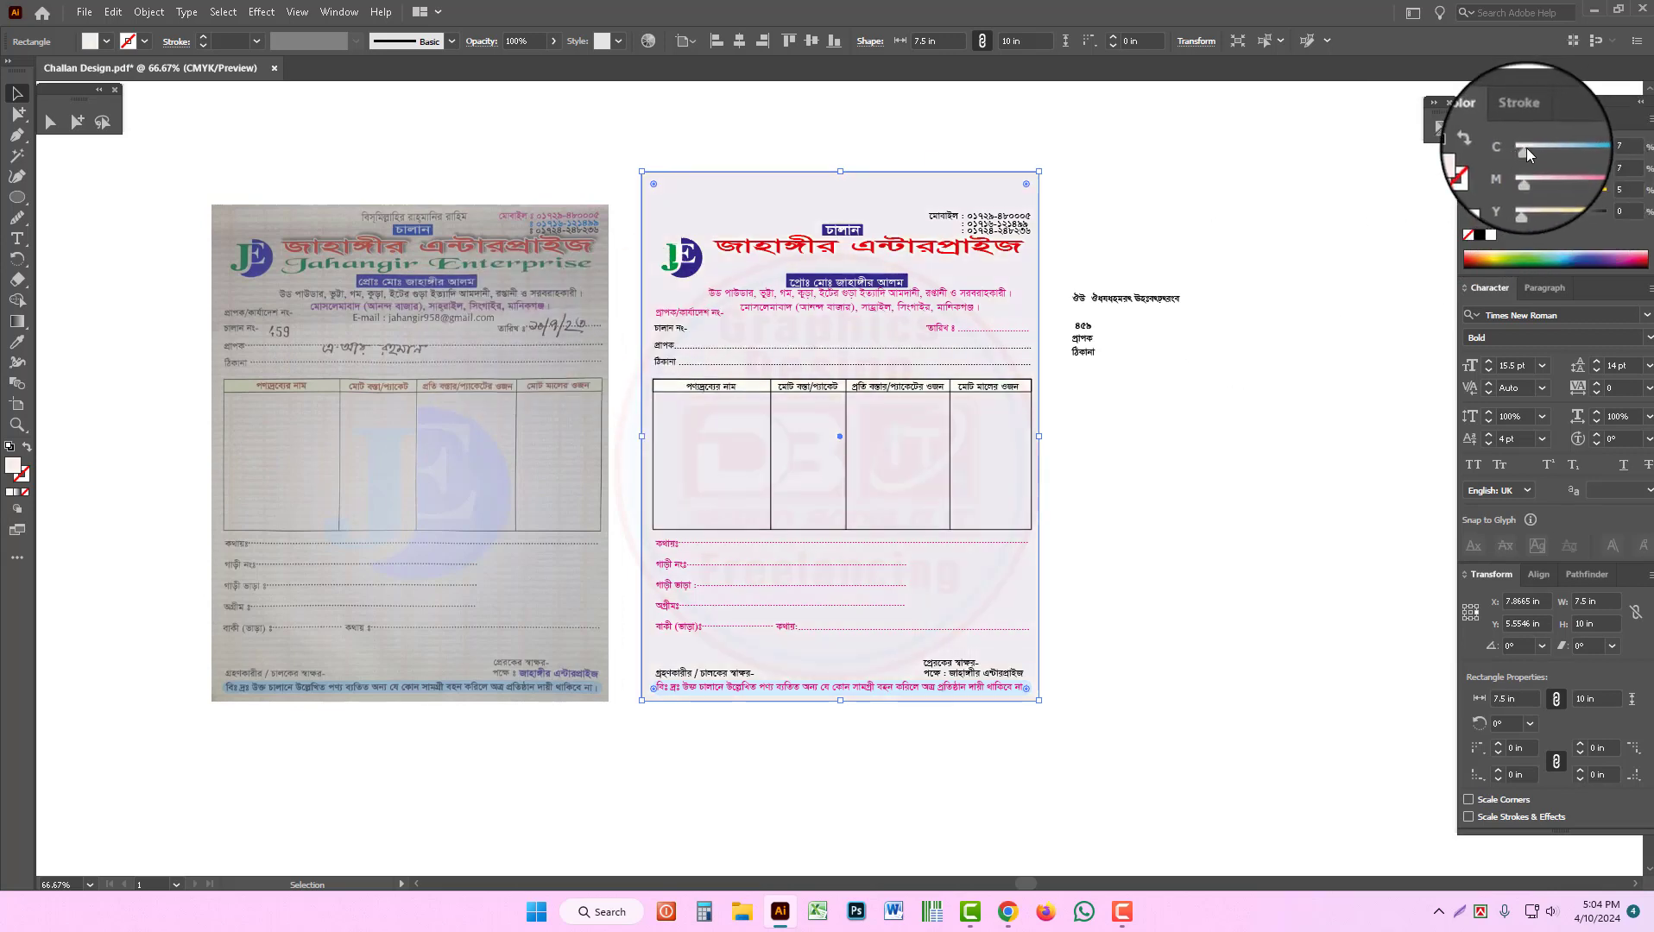
drag(1526, 152, 1488, 174)
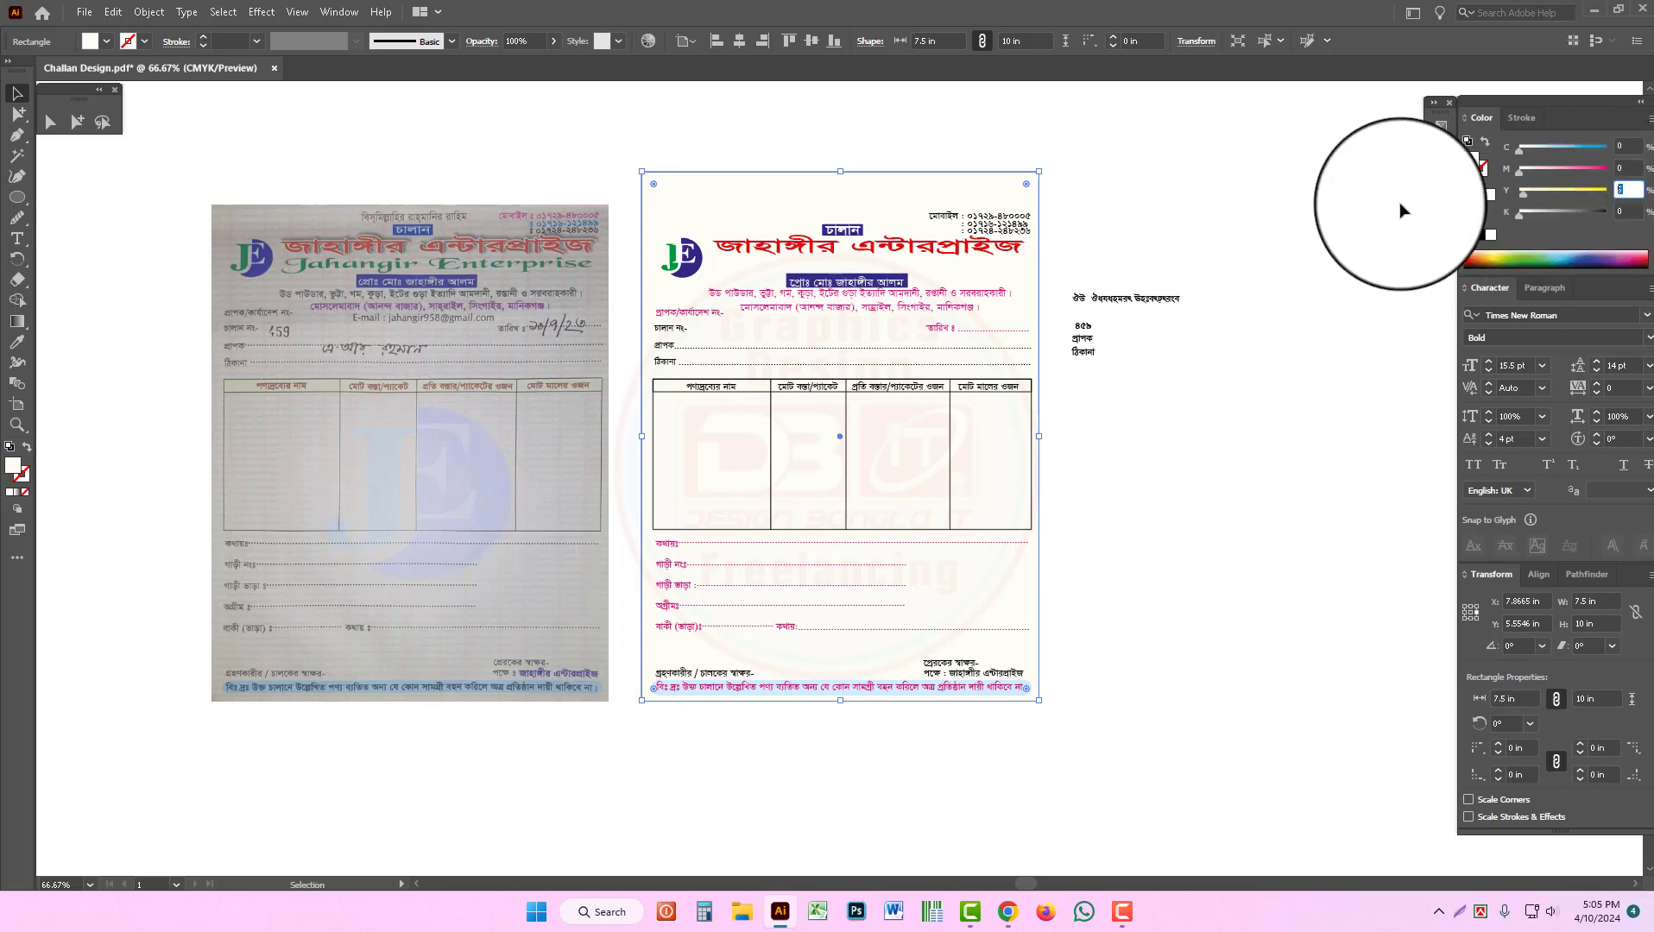
text(5)
click(1158, 223)
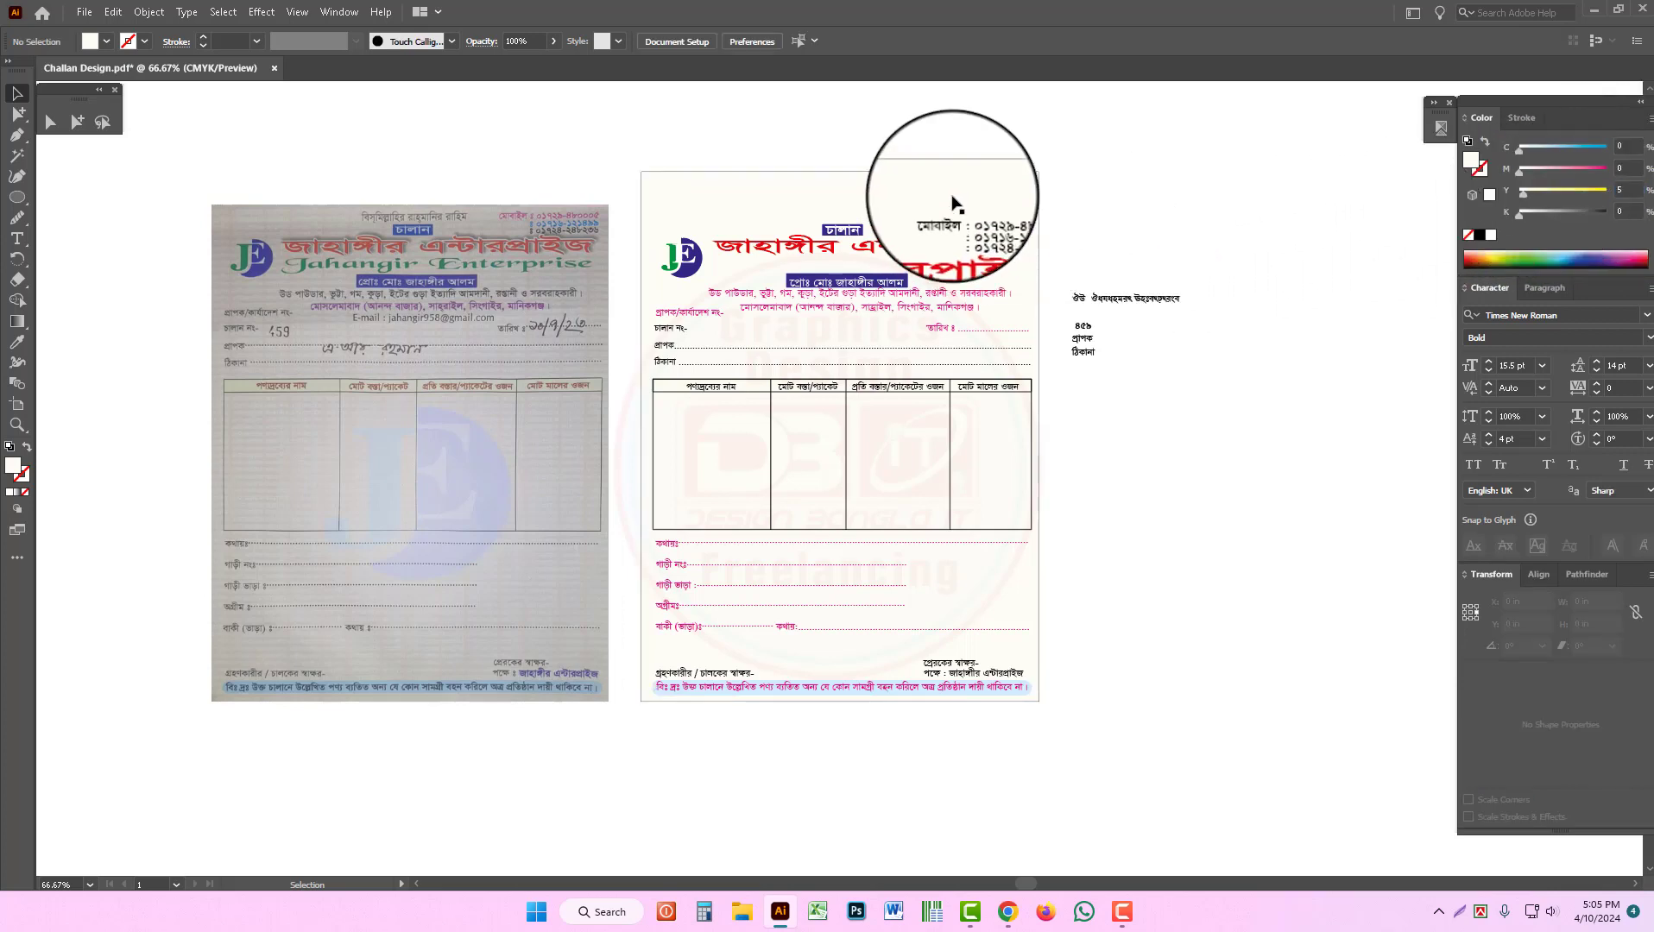
Step: Send the background rectangle behind all the form text and lock it in place
key(ctrl+shift+[)
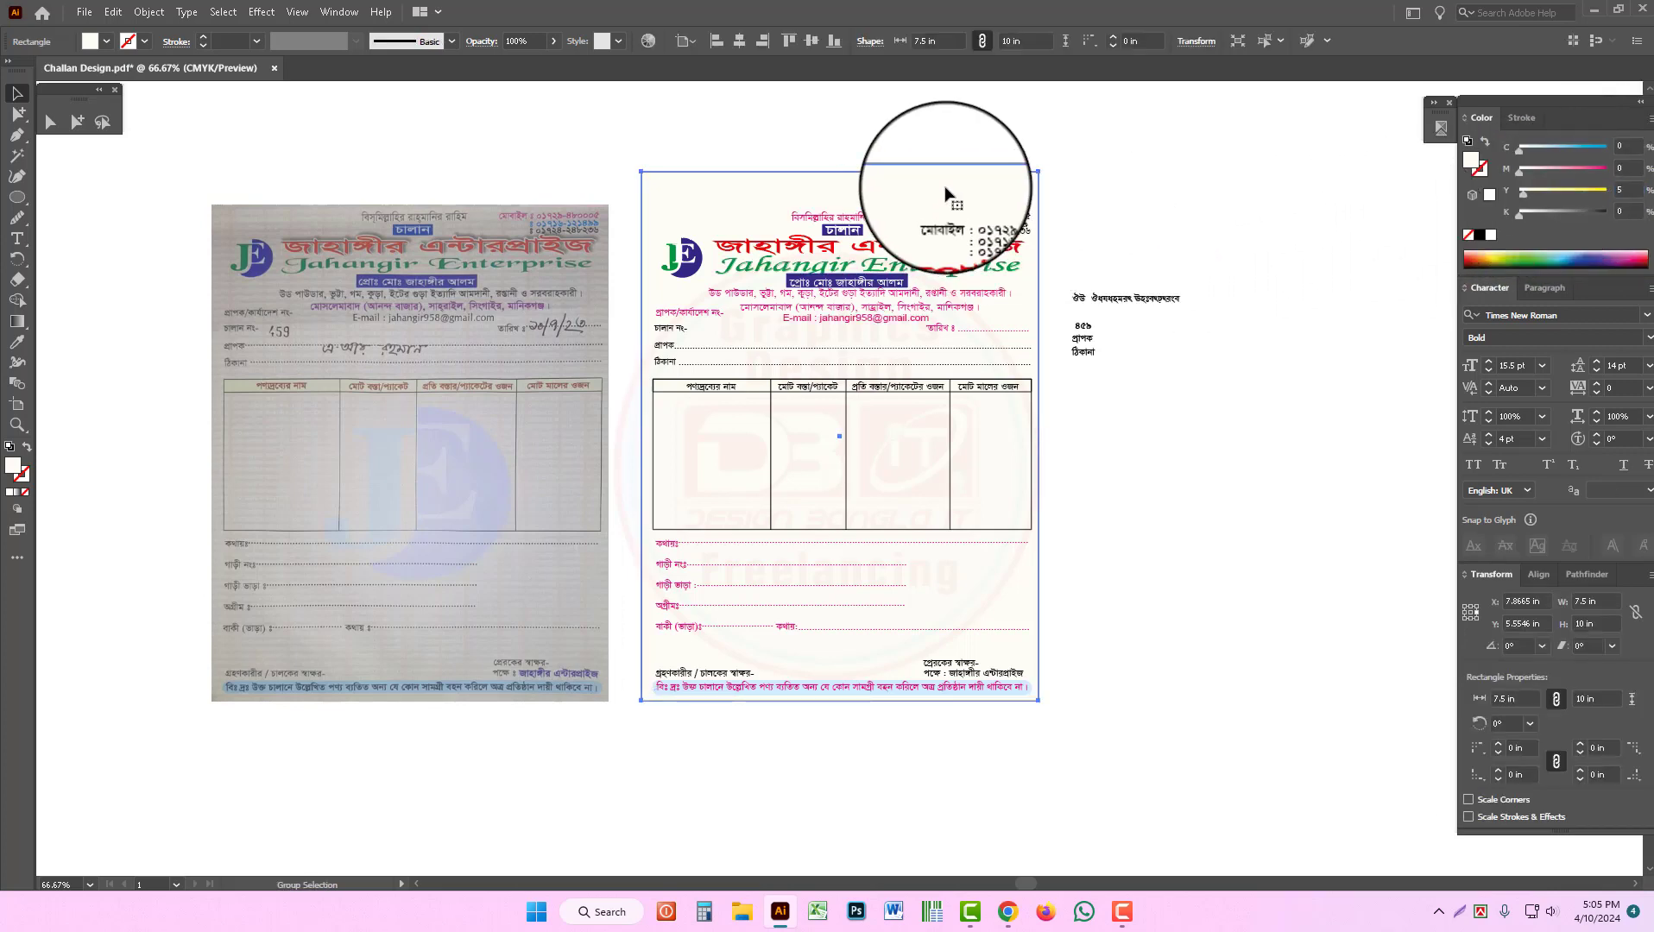
key(ctrl+2)
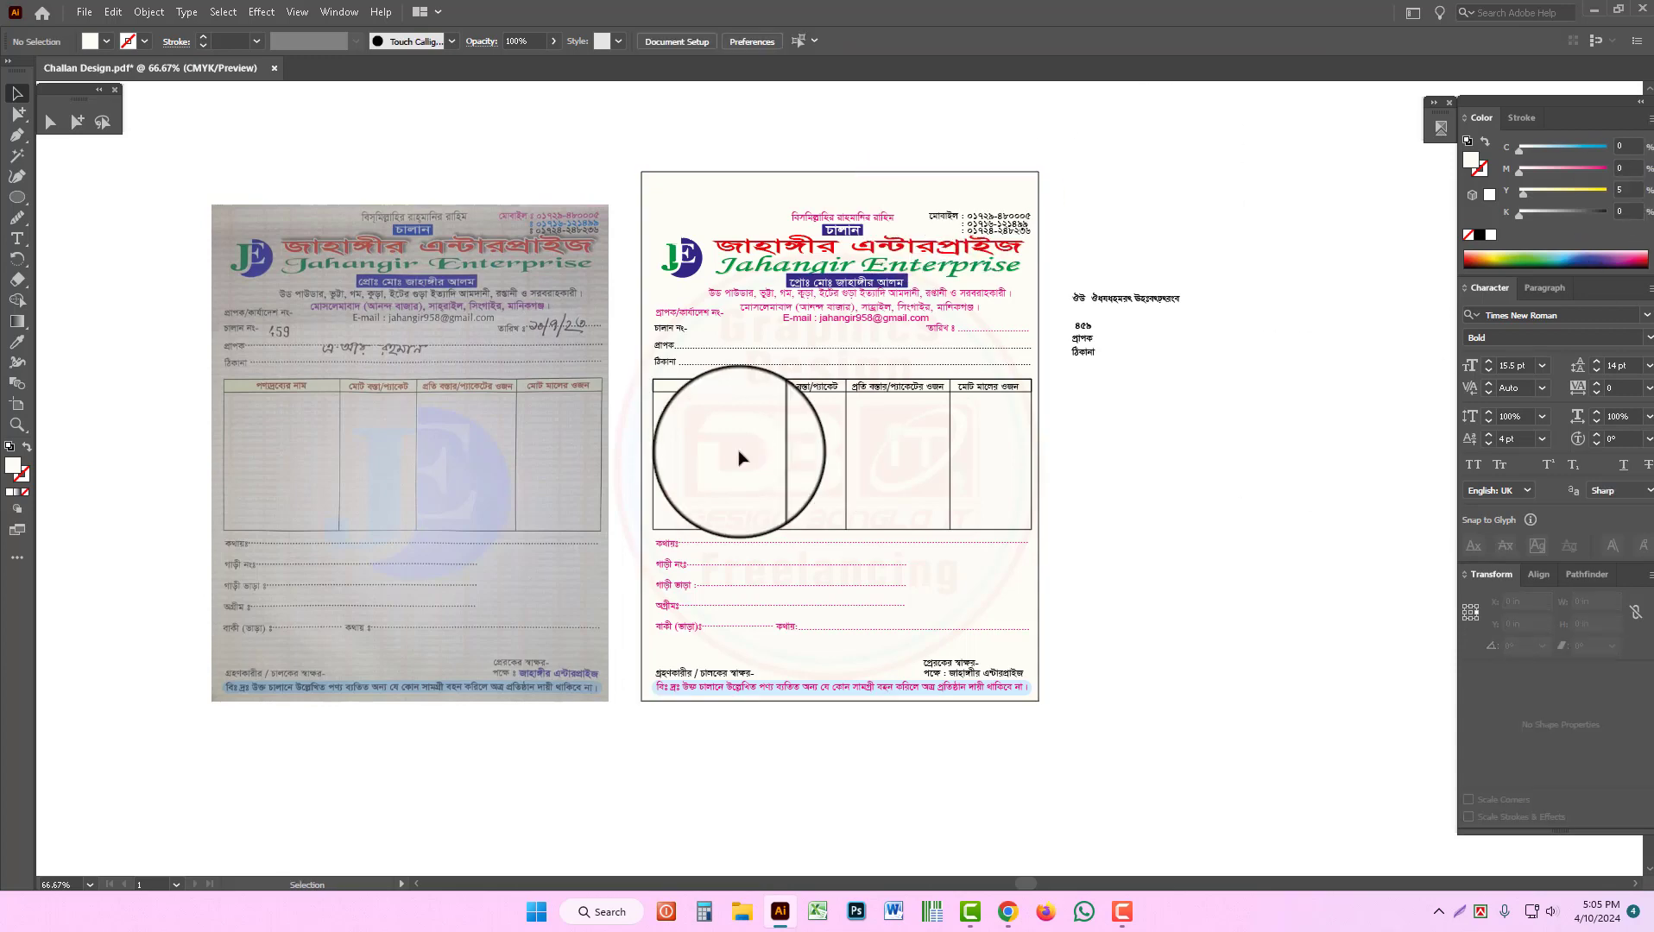
Step: Make the white proprietor line in the blue box beneath the company name bold
key(z)
click(856, 399)
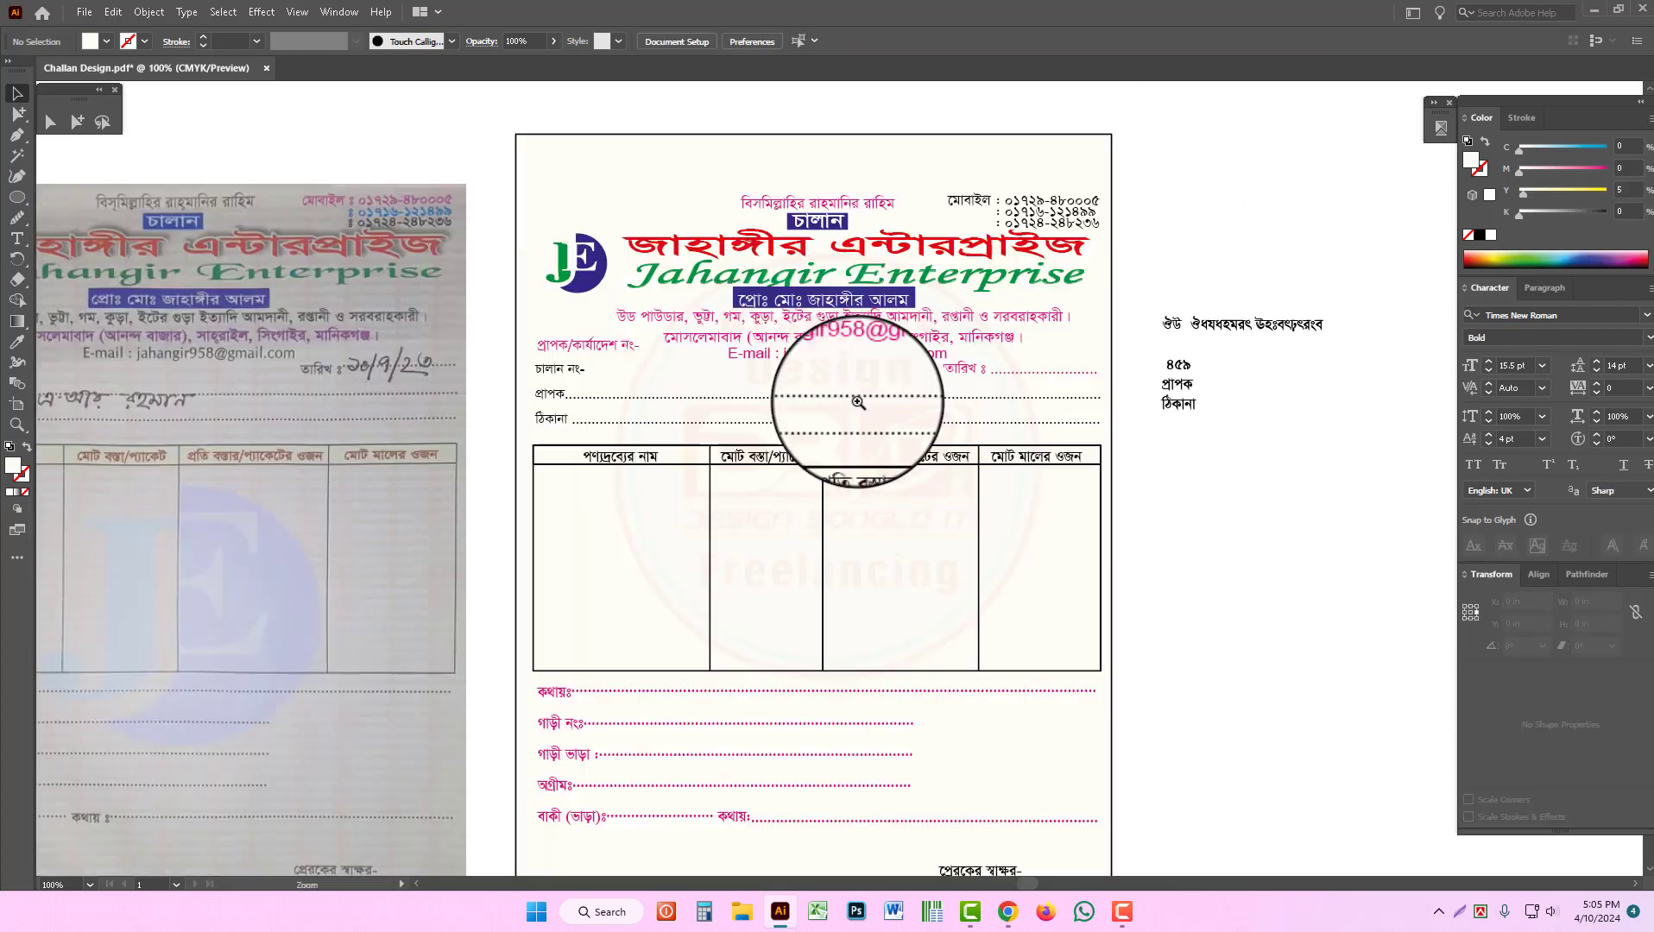
click(857, 402)
click(794, 228)
click(800, 229)
drag(920, 697, 910, 587)
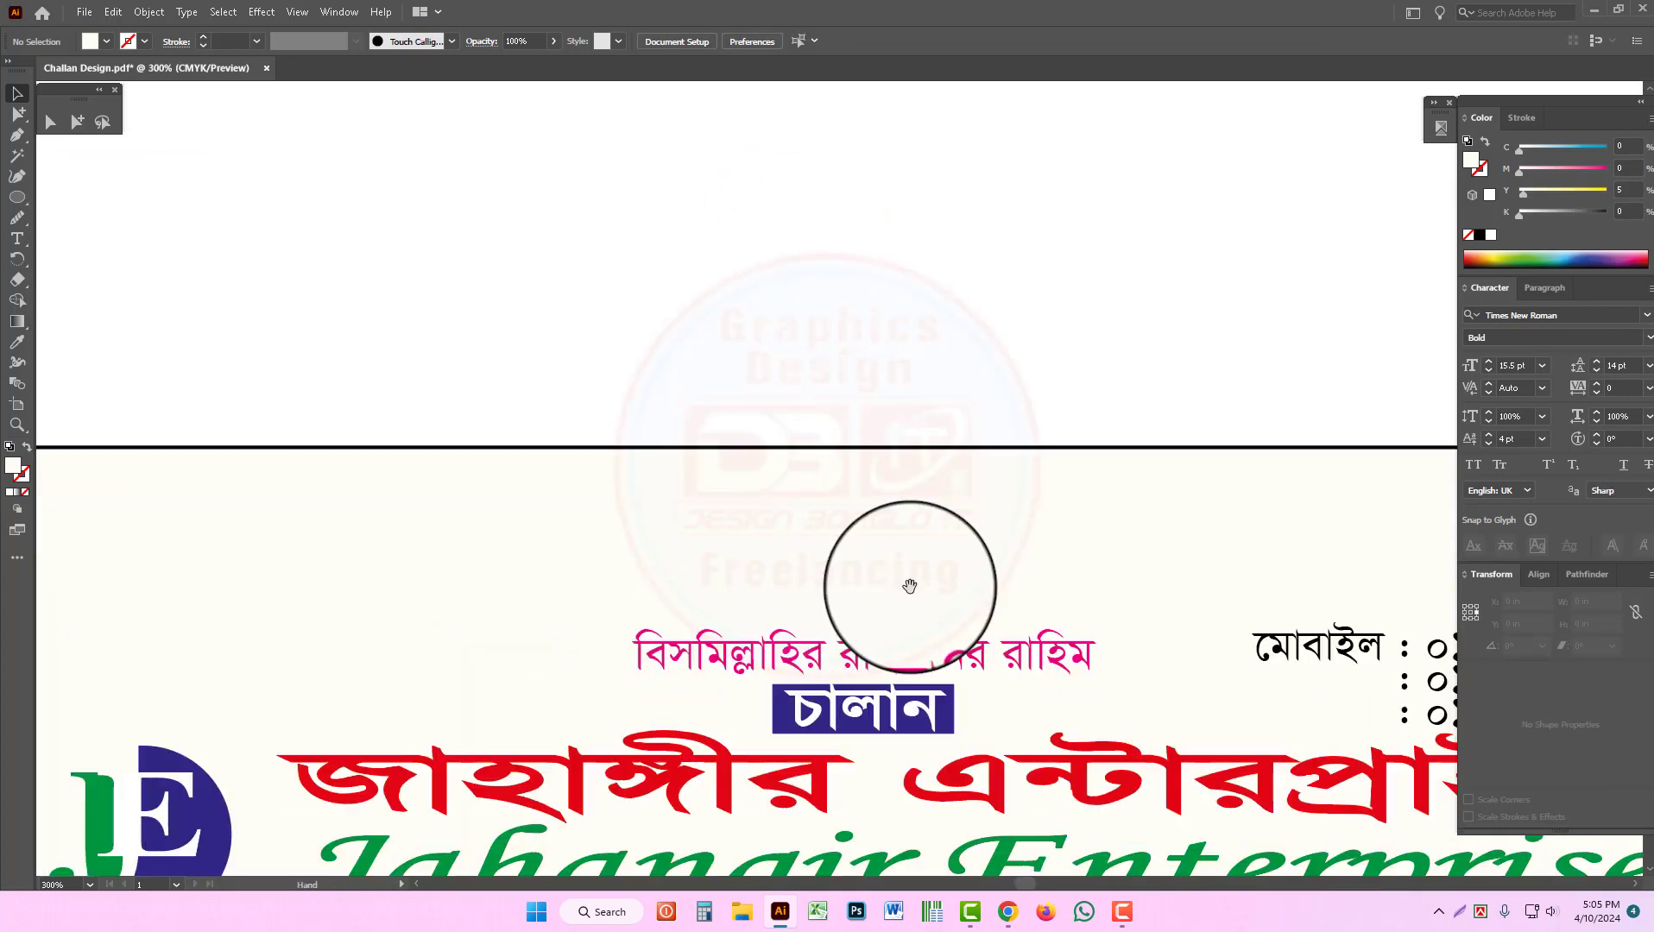
drag(930, 762, 938, 405)
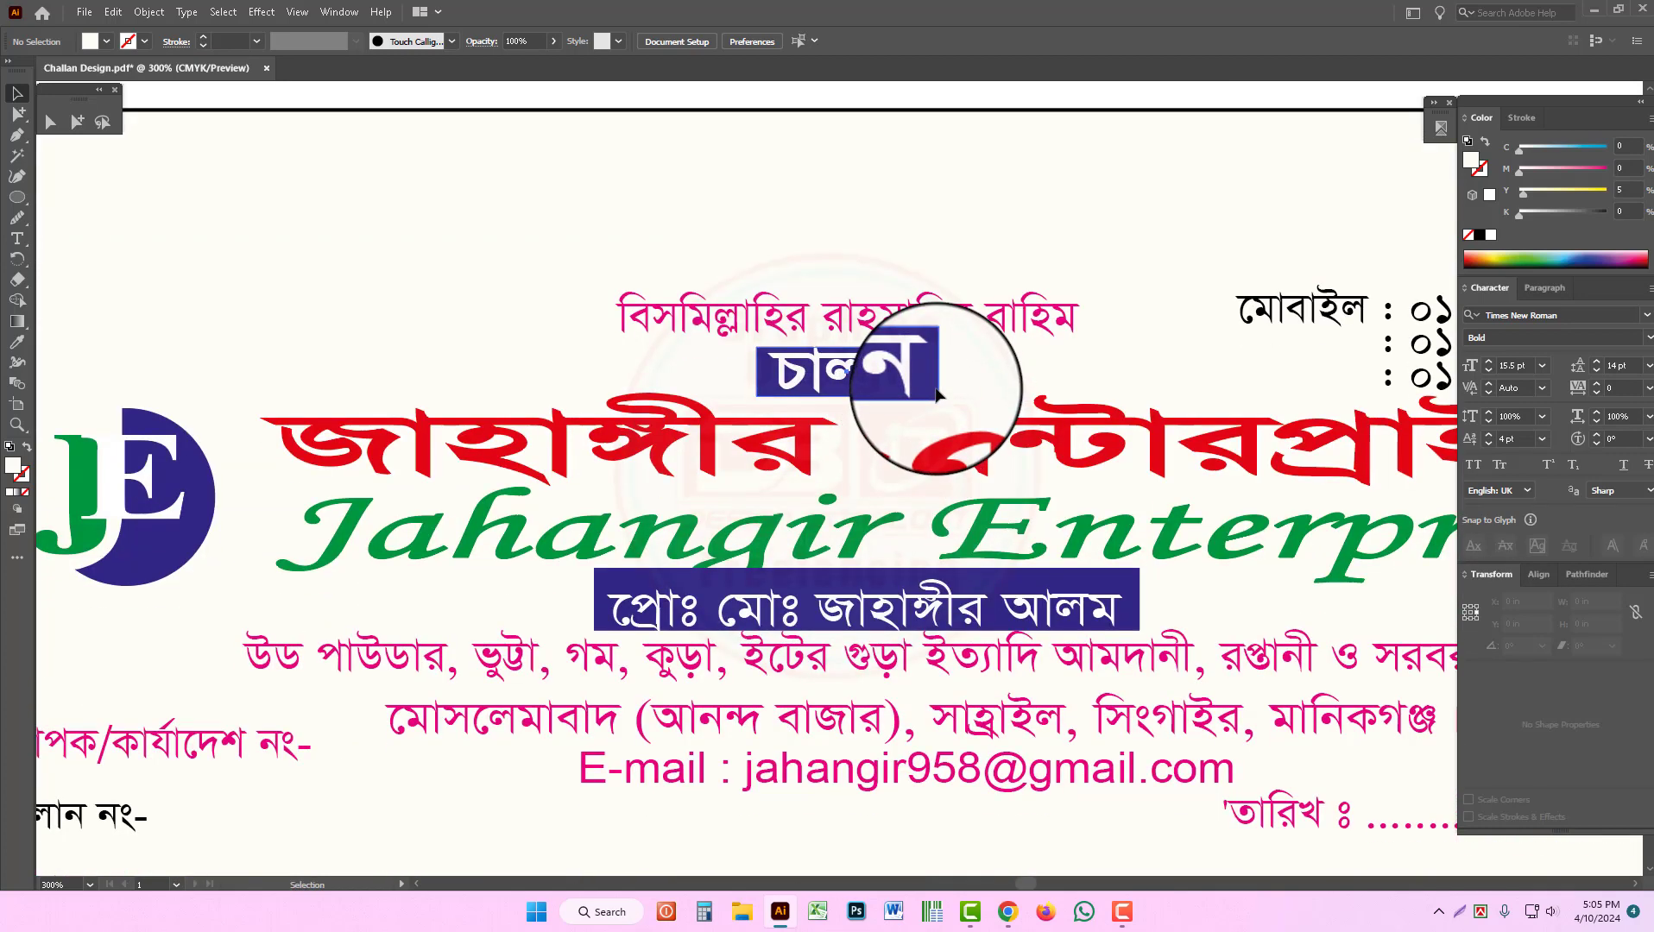
click(930, 380)
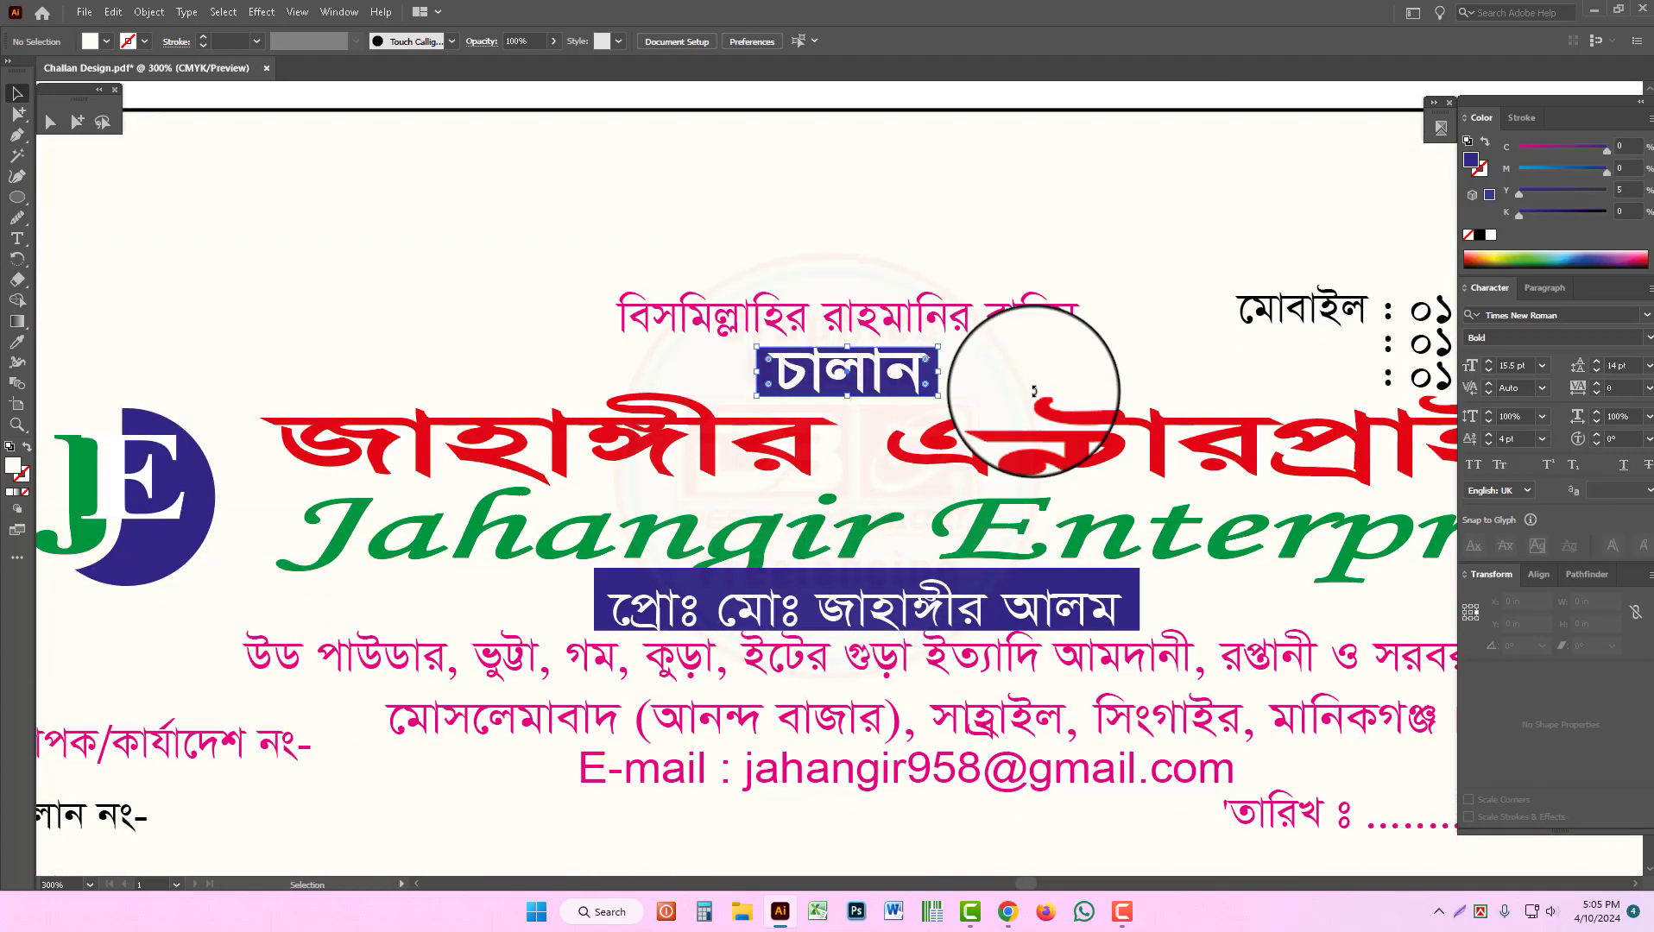
click(997, 388)
click(1060, 615)
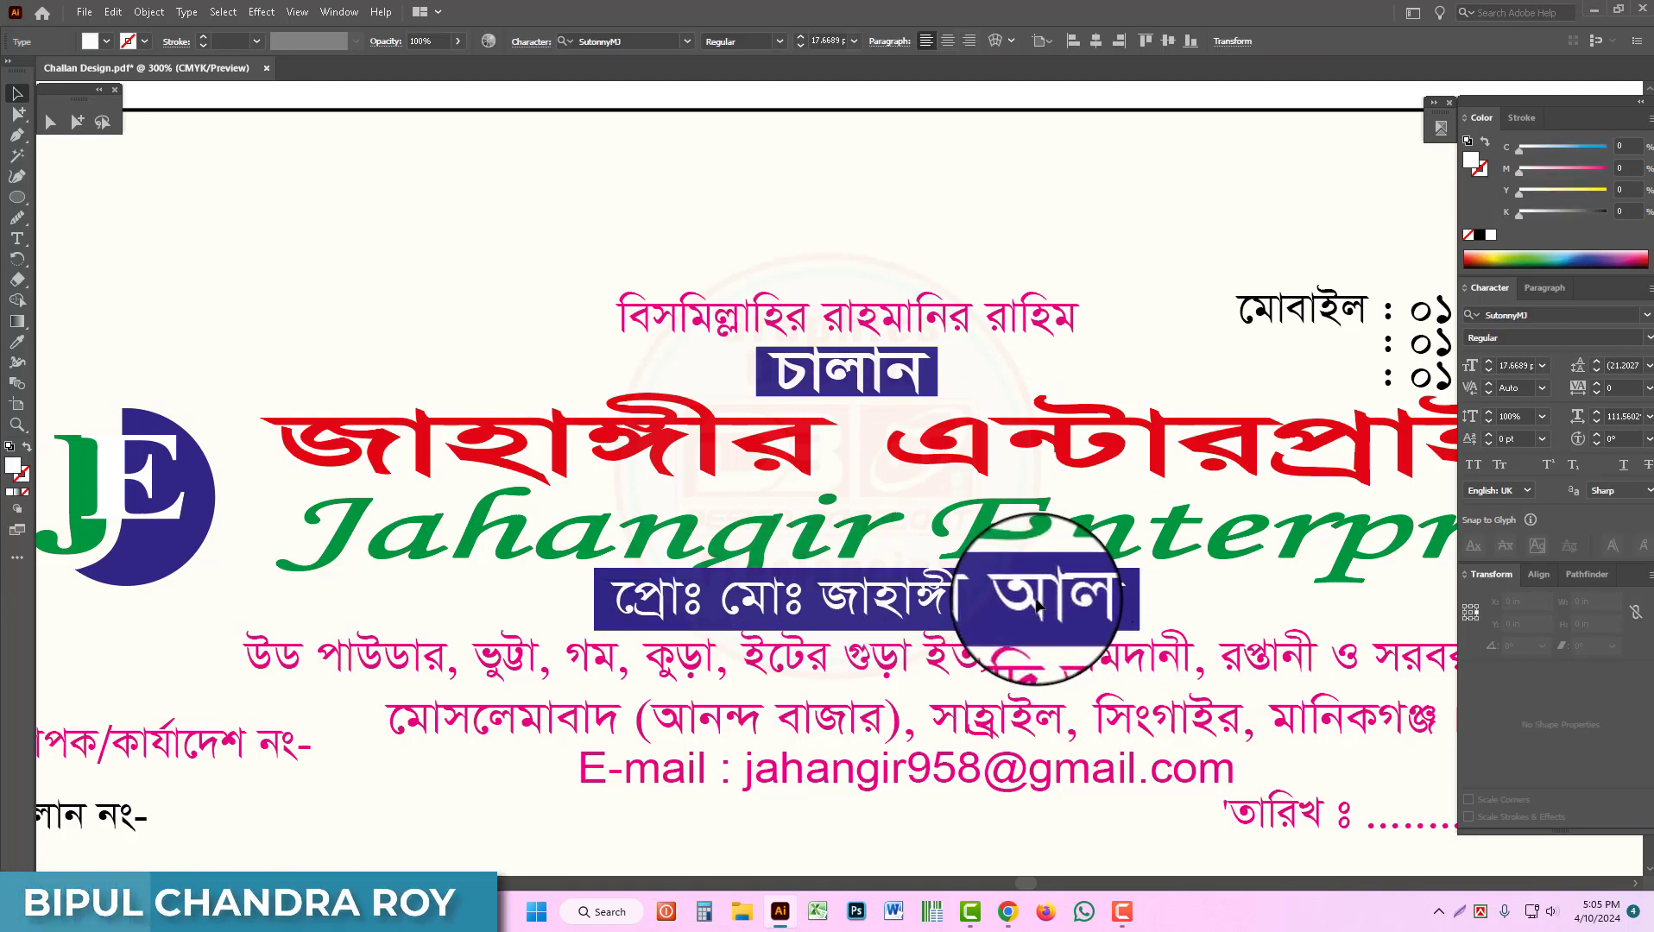
click(1650, 337)
click(1496, 392)
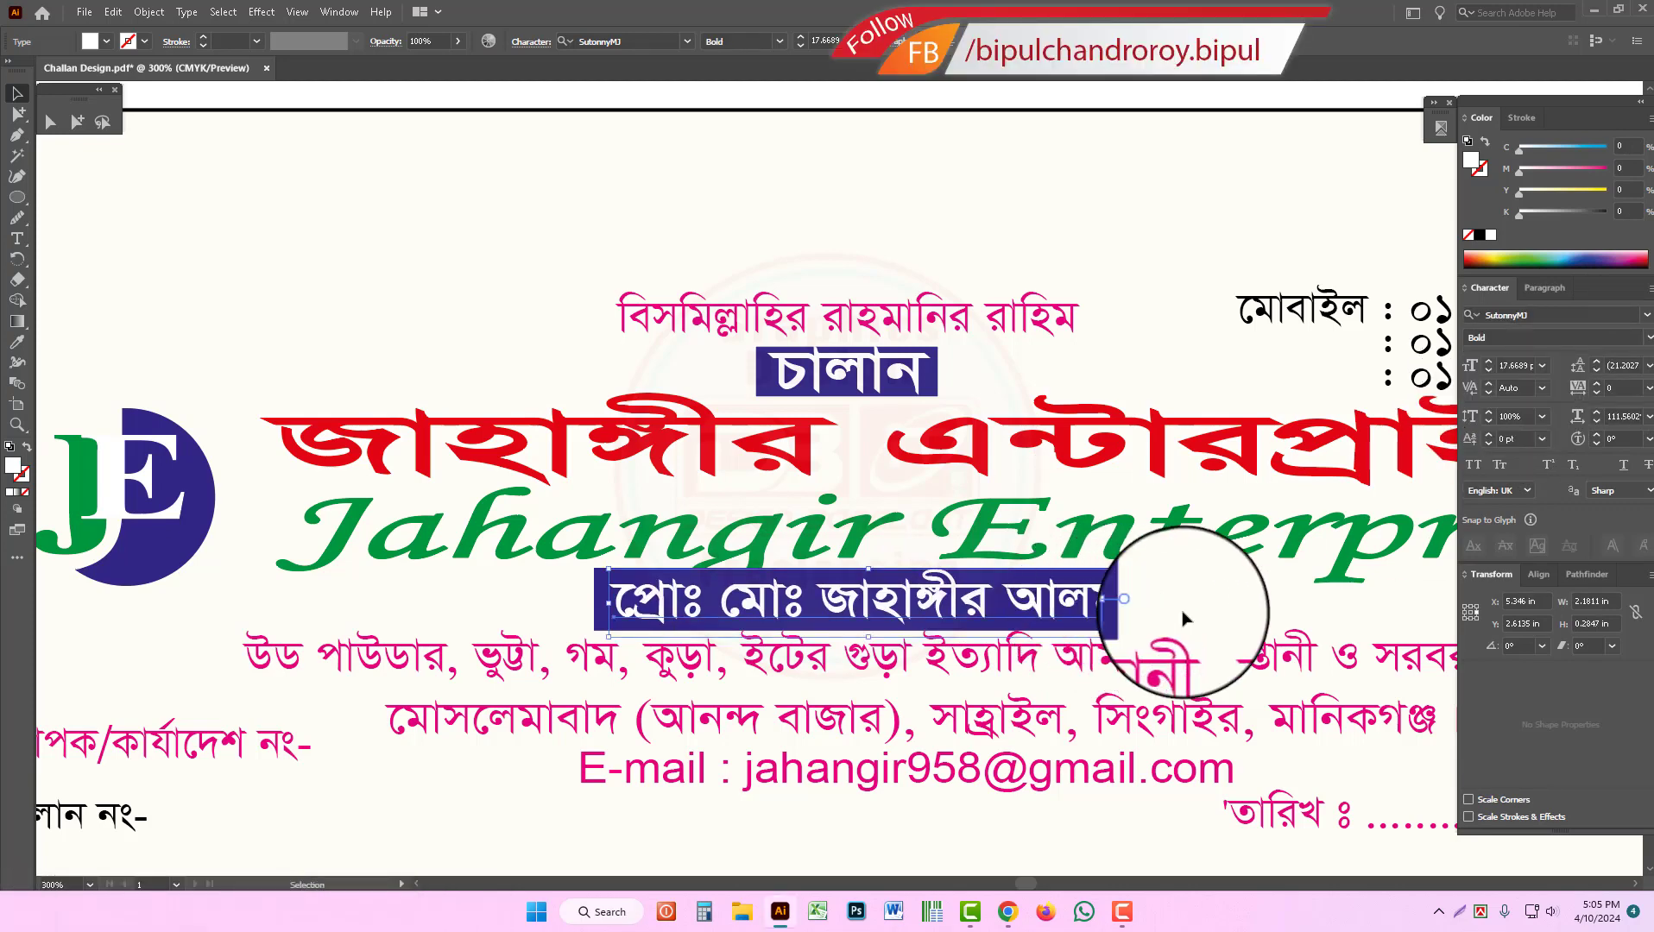
click(1223, 613)
Step: Remove the stray apostrophe in front of the date label in the form header
ctrl+alt+click(1040, 620)
ctrl+alt+click(927, 594)
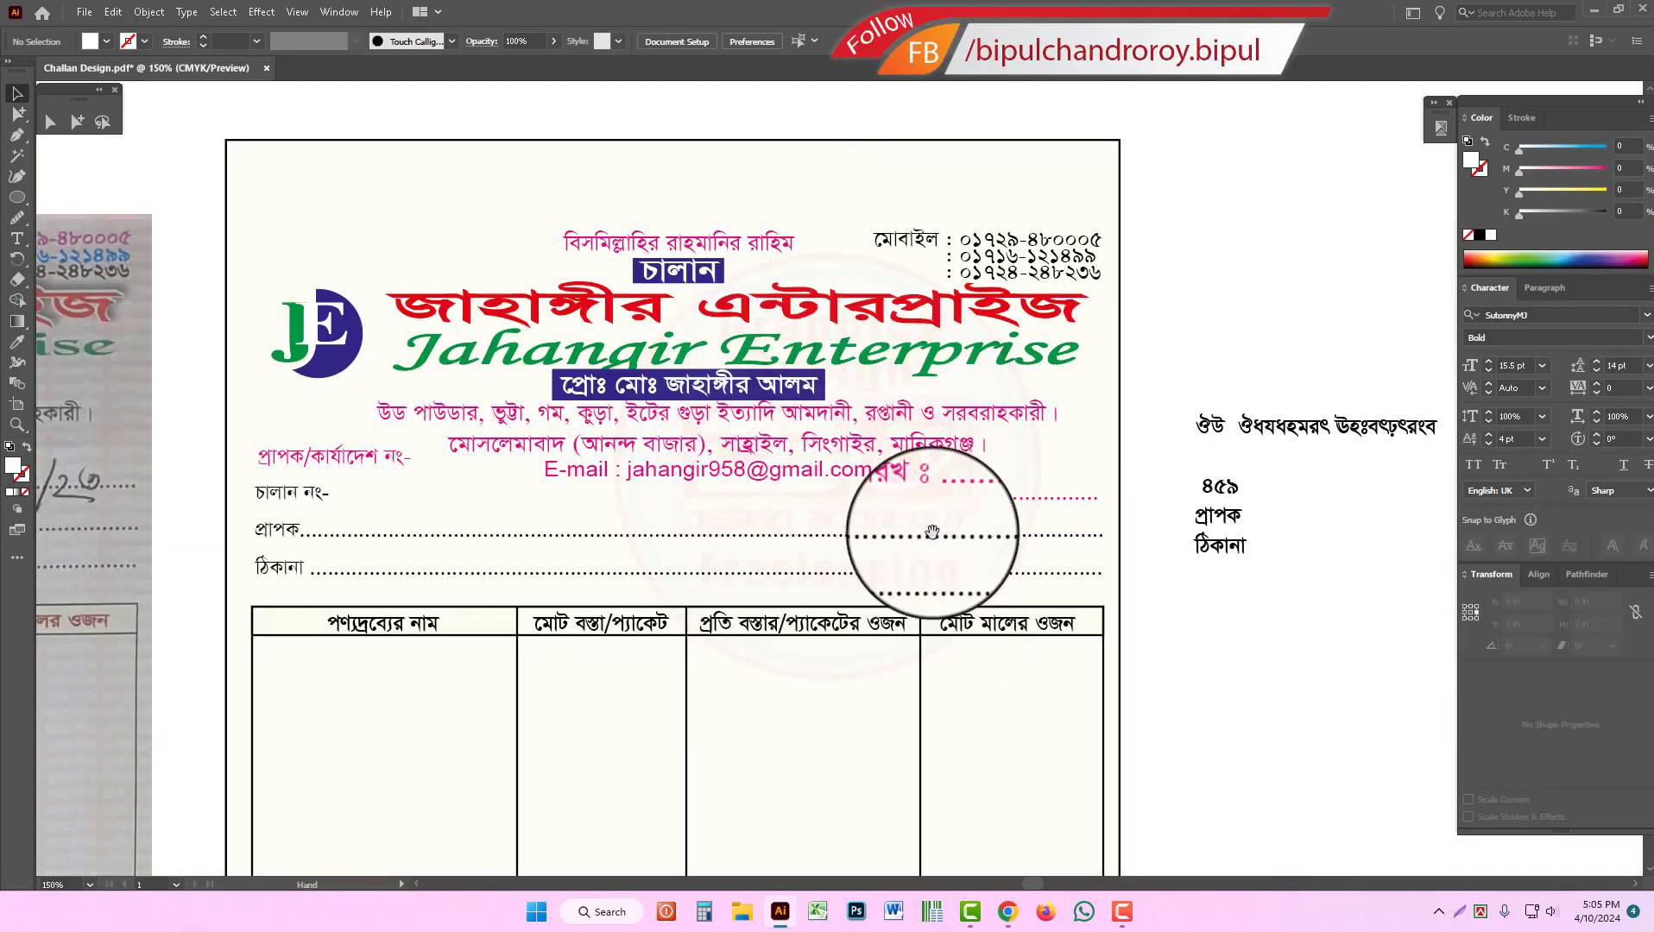
click(876, 360)
drag(873, 359, 872, 359)
drag(846, 512, 888, 417)
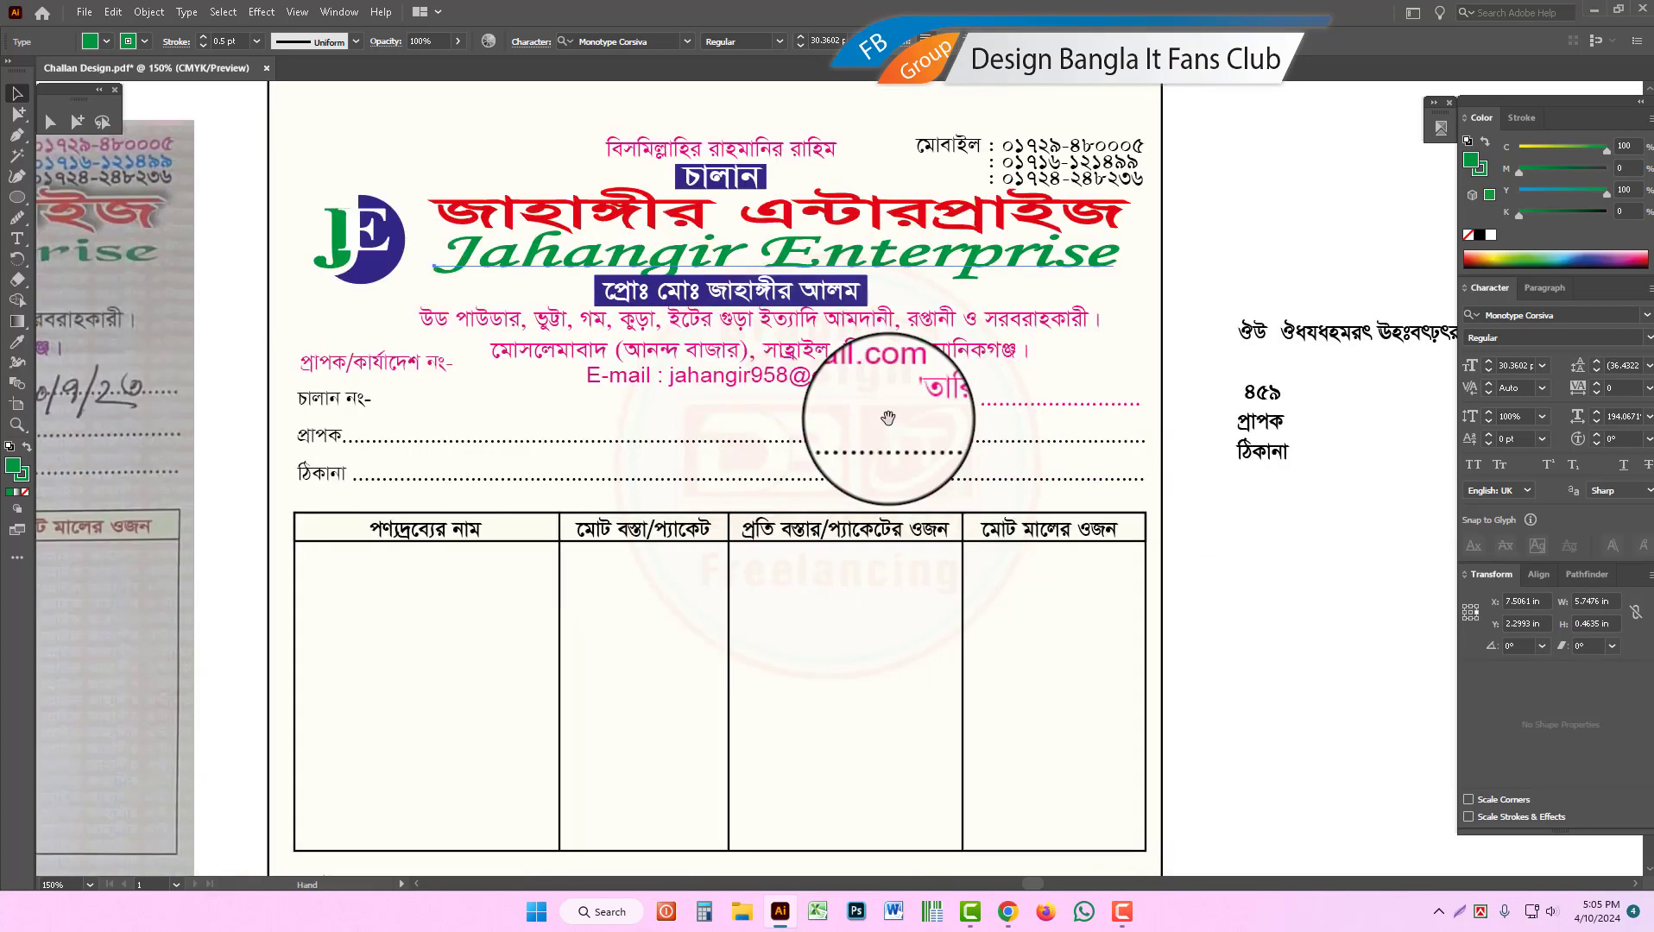
key(t)
click(929, 420)
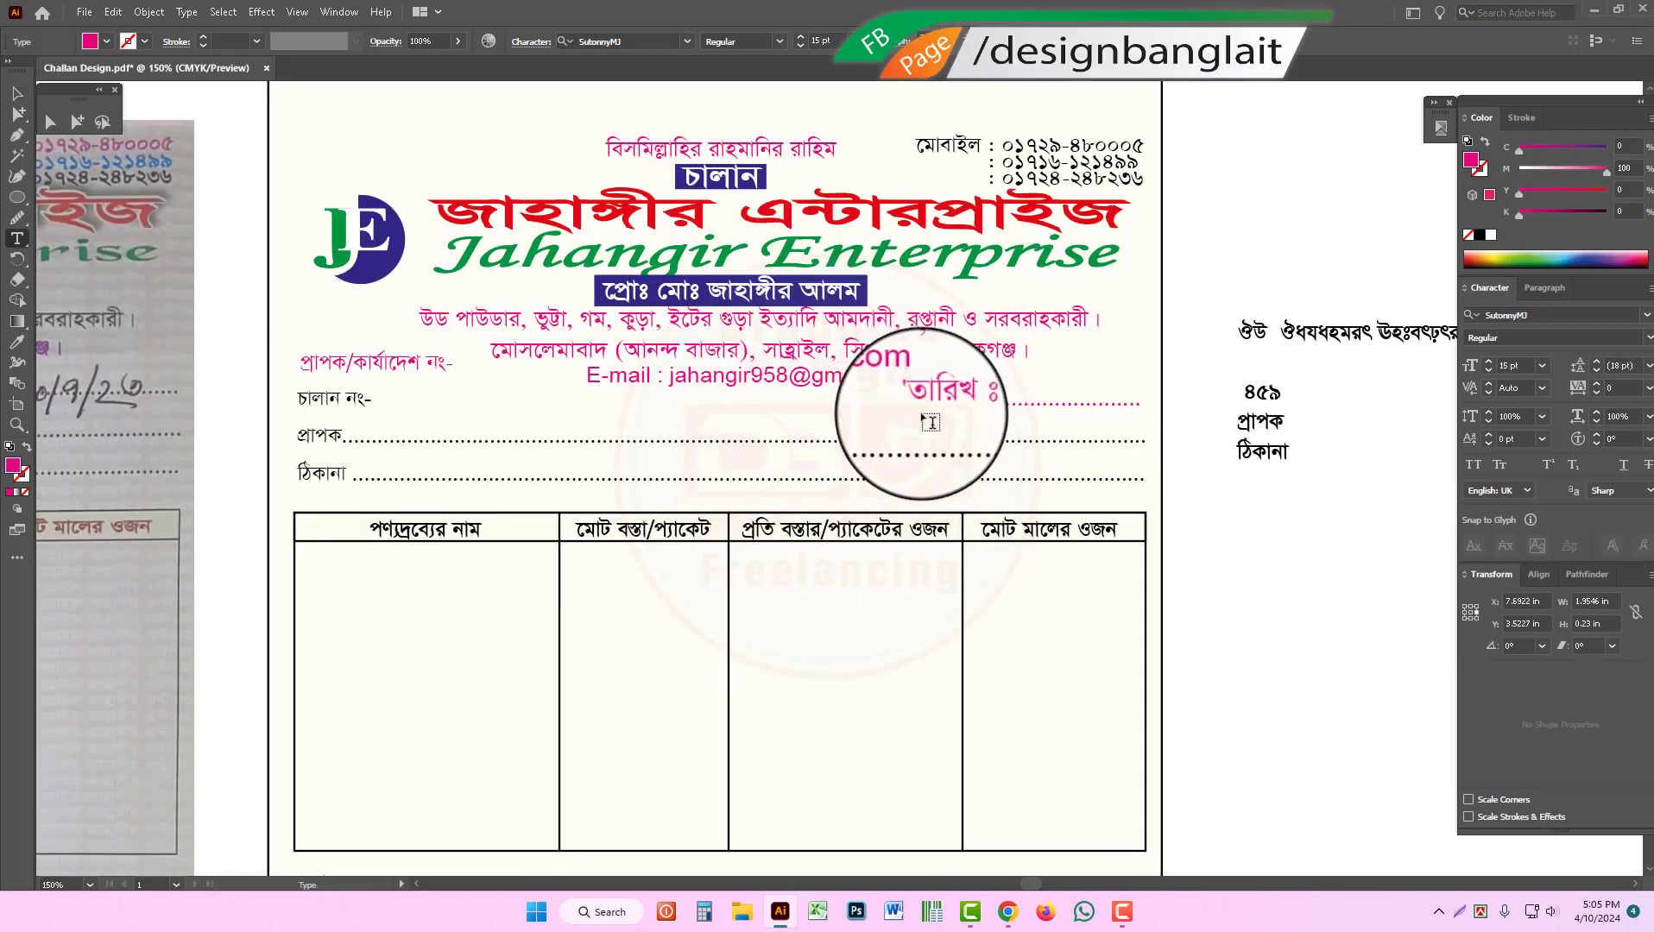
click(913, 400)
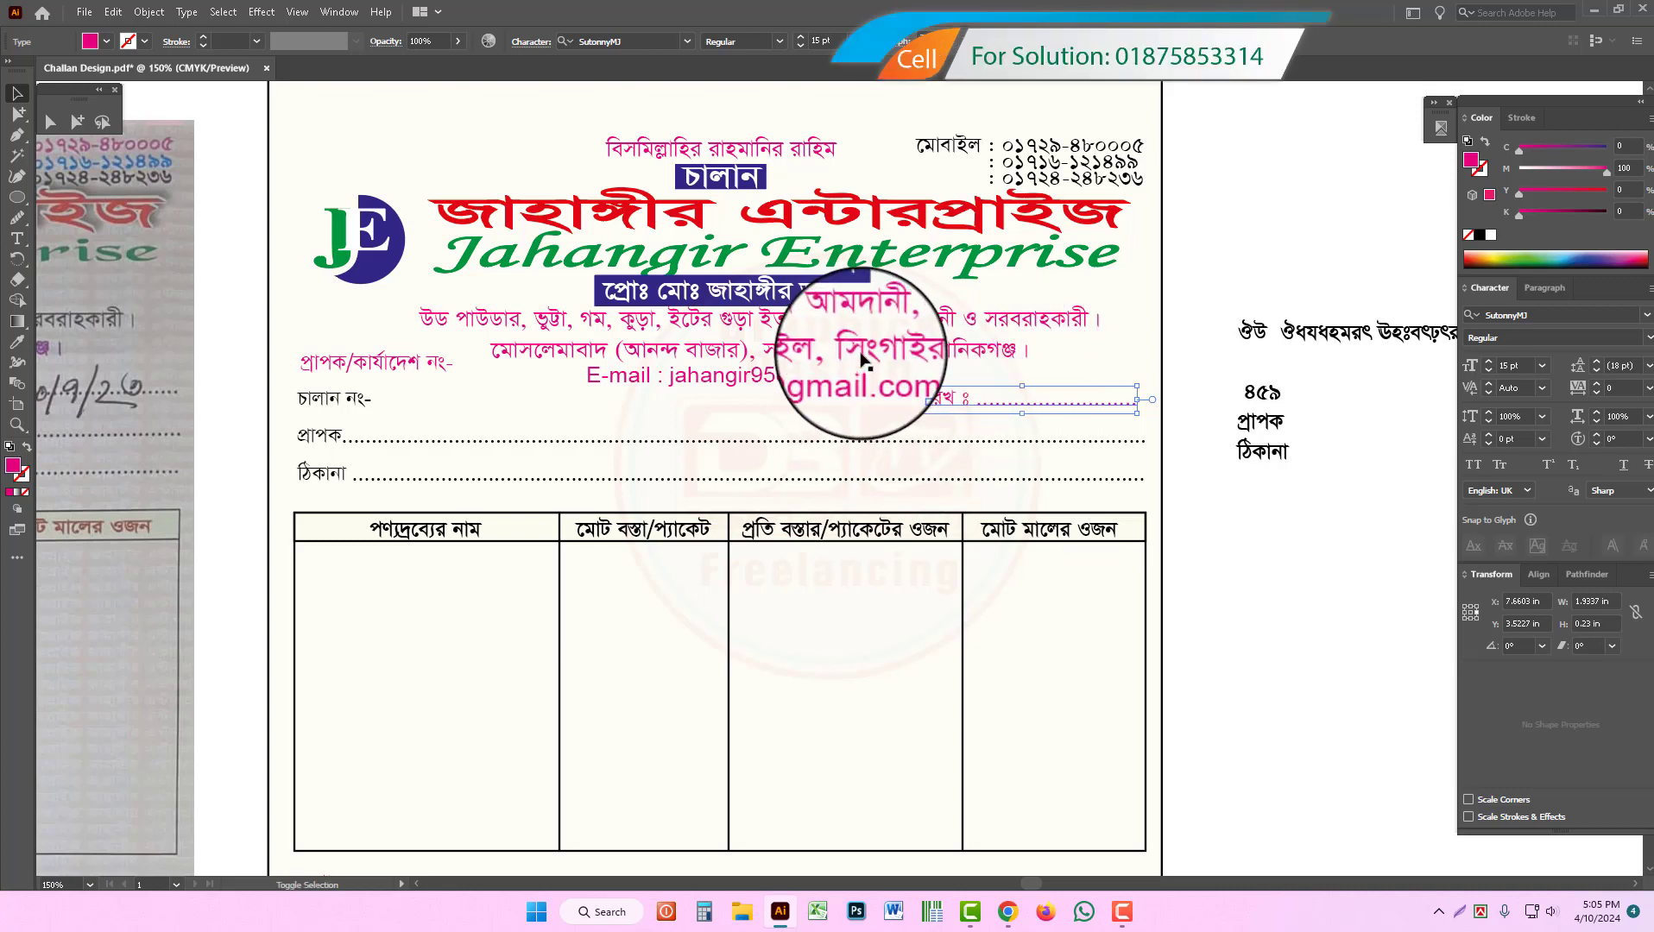
key(Escape)
Step: Recolour the address, e-mail, date, goods description and order number lines in the header black
click(1480, 235)
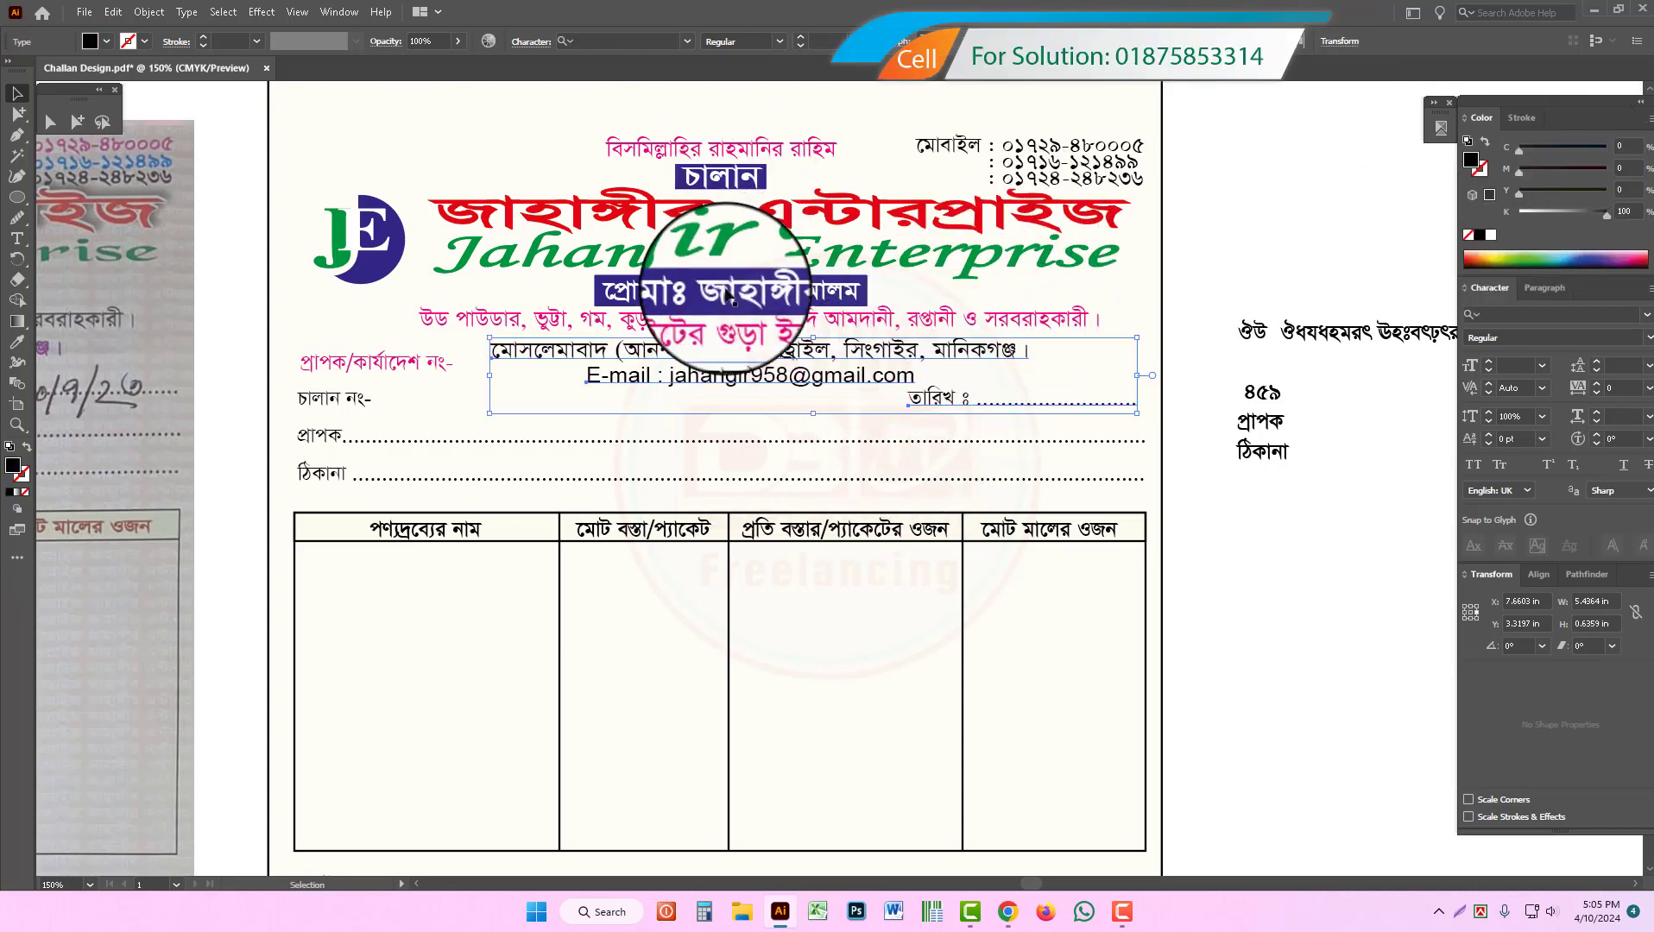
click(726, 322)
shift+click(372, 367)
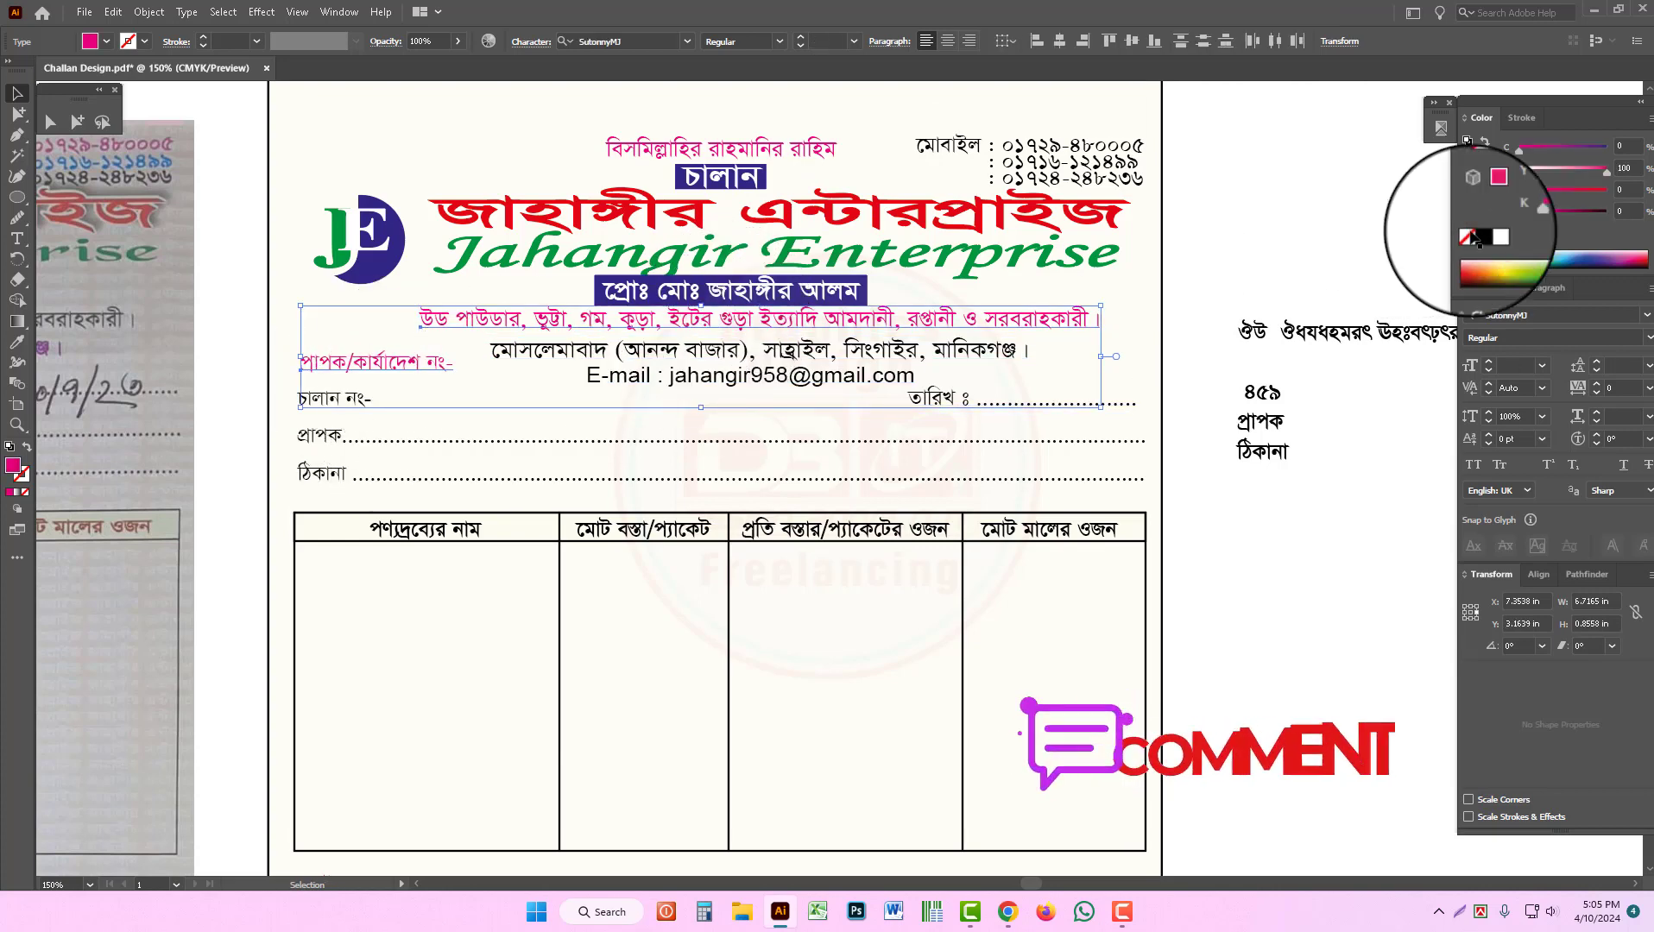
click(1480, 235)
Step: Recolour the dotted field lines with their labels below the goods table and the footer note black
alt+click(804, 407)
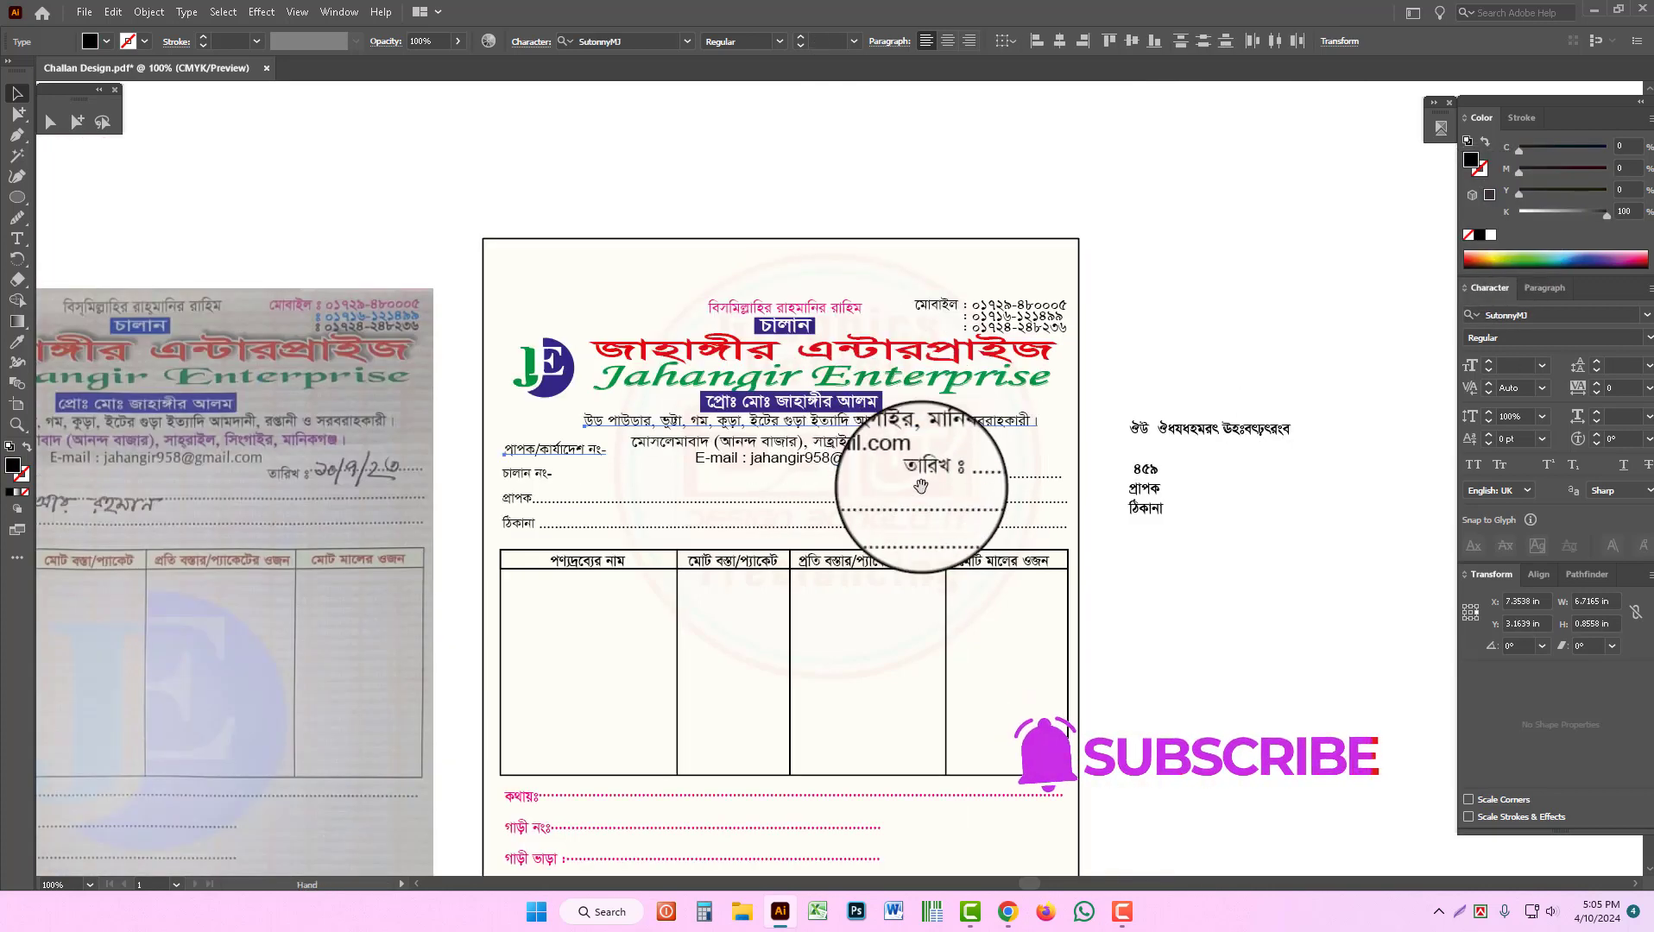
scroll(942, 277, down, 5)
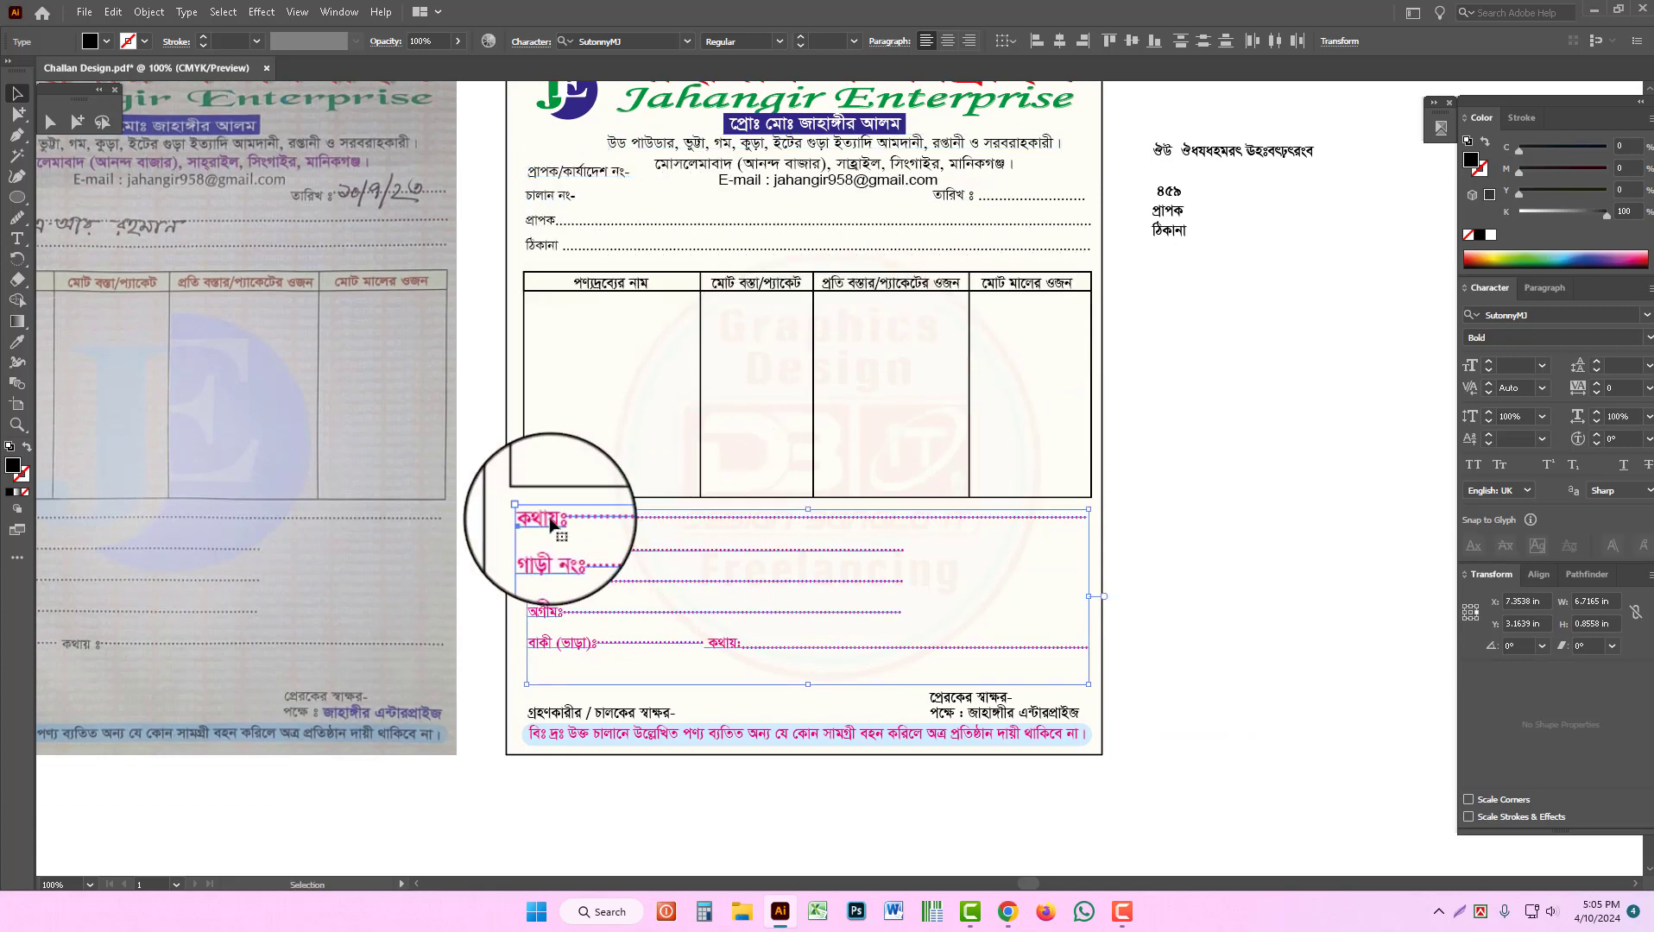
click(1480, 235)
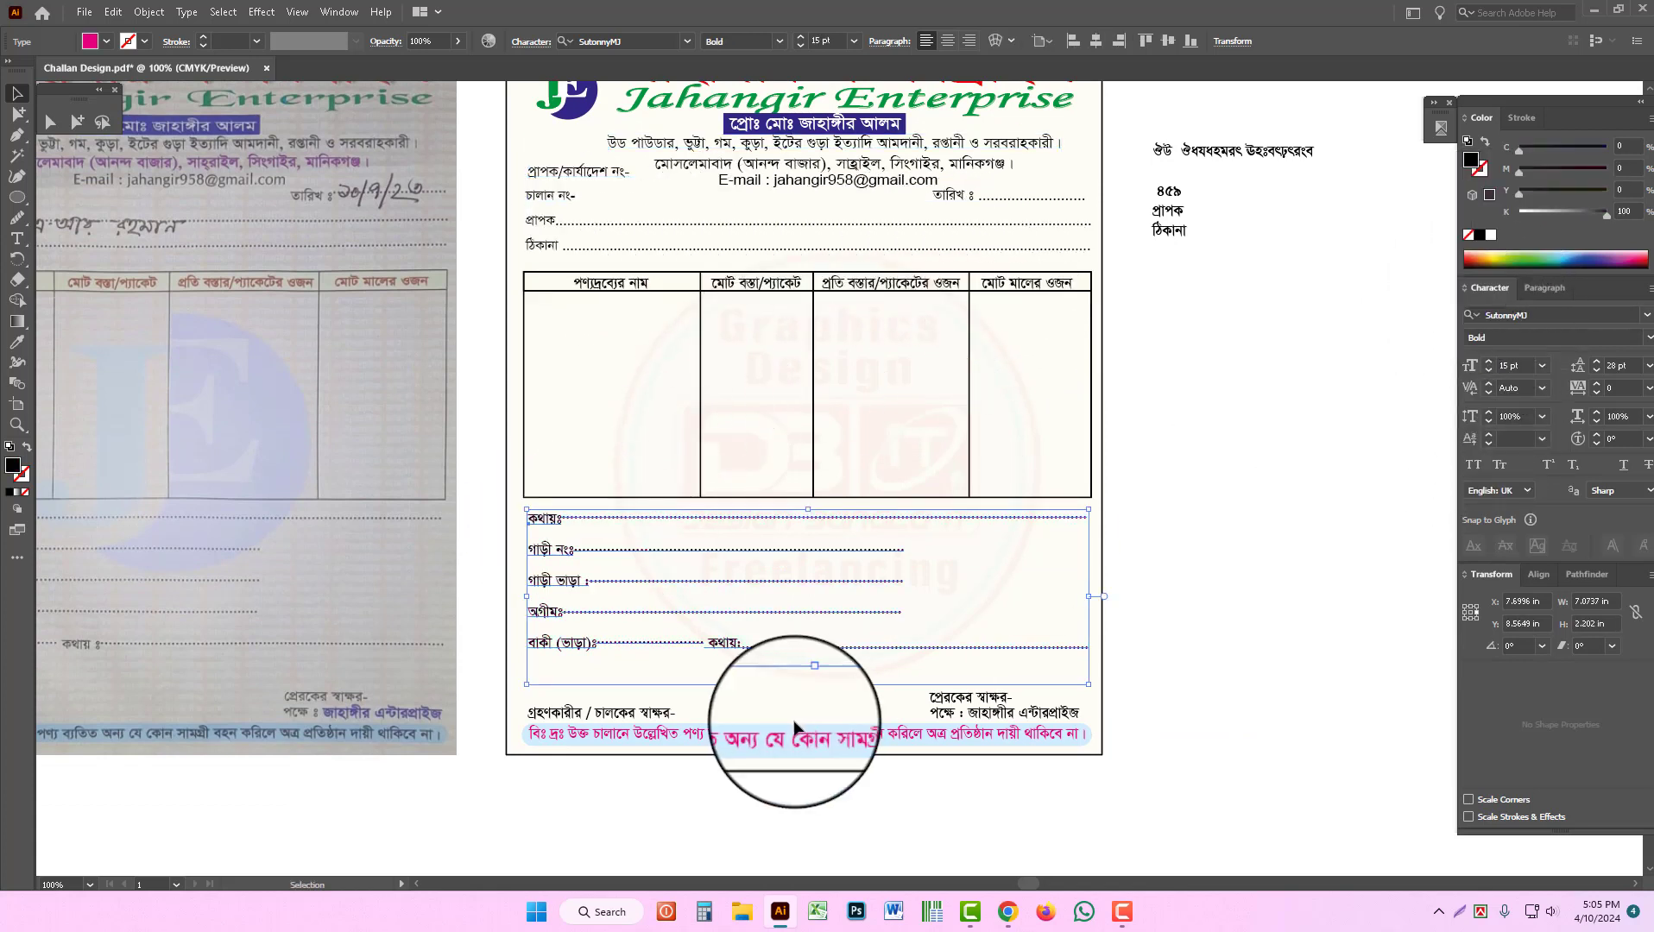
click(703, 740)
click(1480, 235)
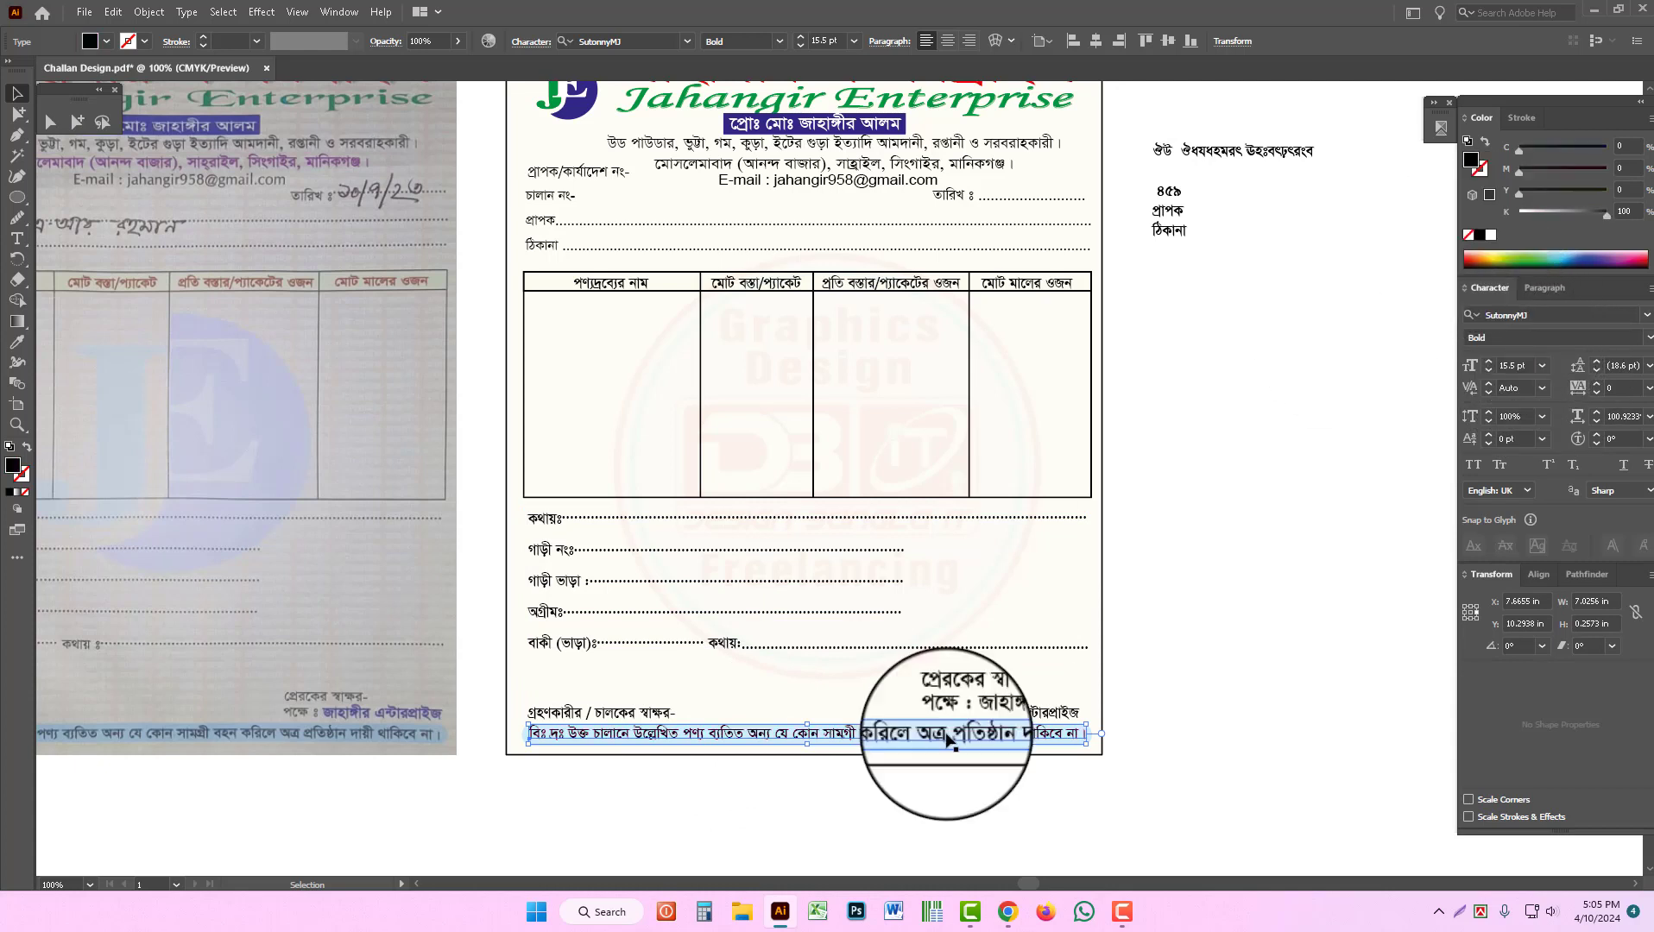
Step: Recolour only the company name in the sender's signature text purple, with 73% cyan, 100% magenta and no yellow or black
double_click(1023, 716)
drag(968, 713, 1079, 713)
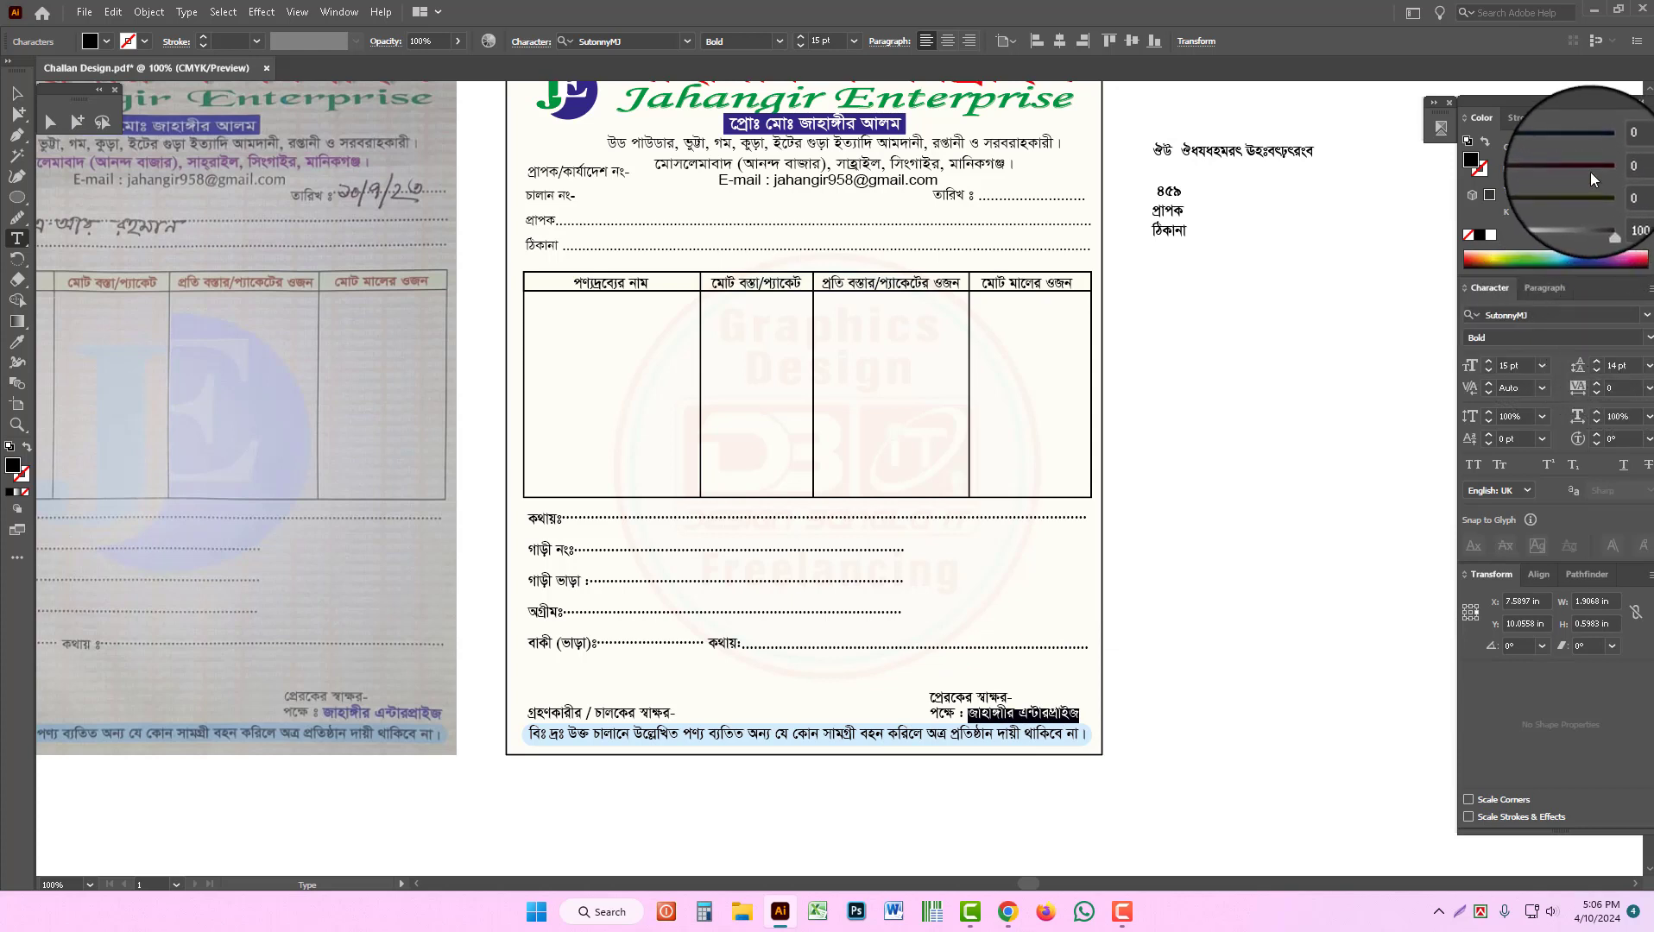
drag(1589, 171, 1502, 217)
click(1583, 147)
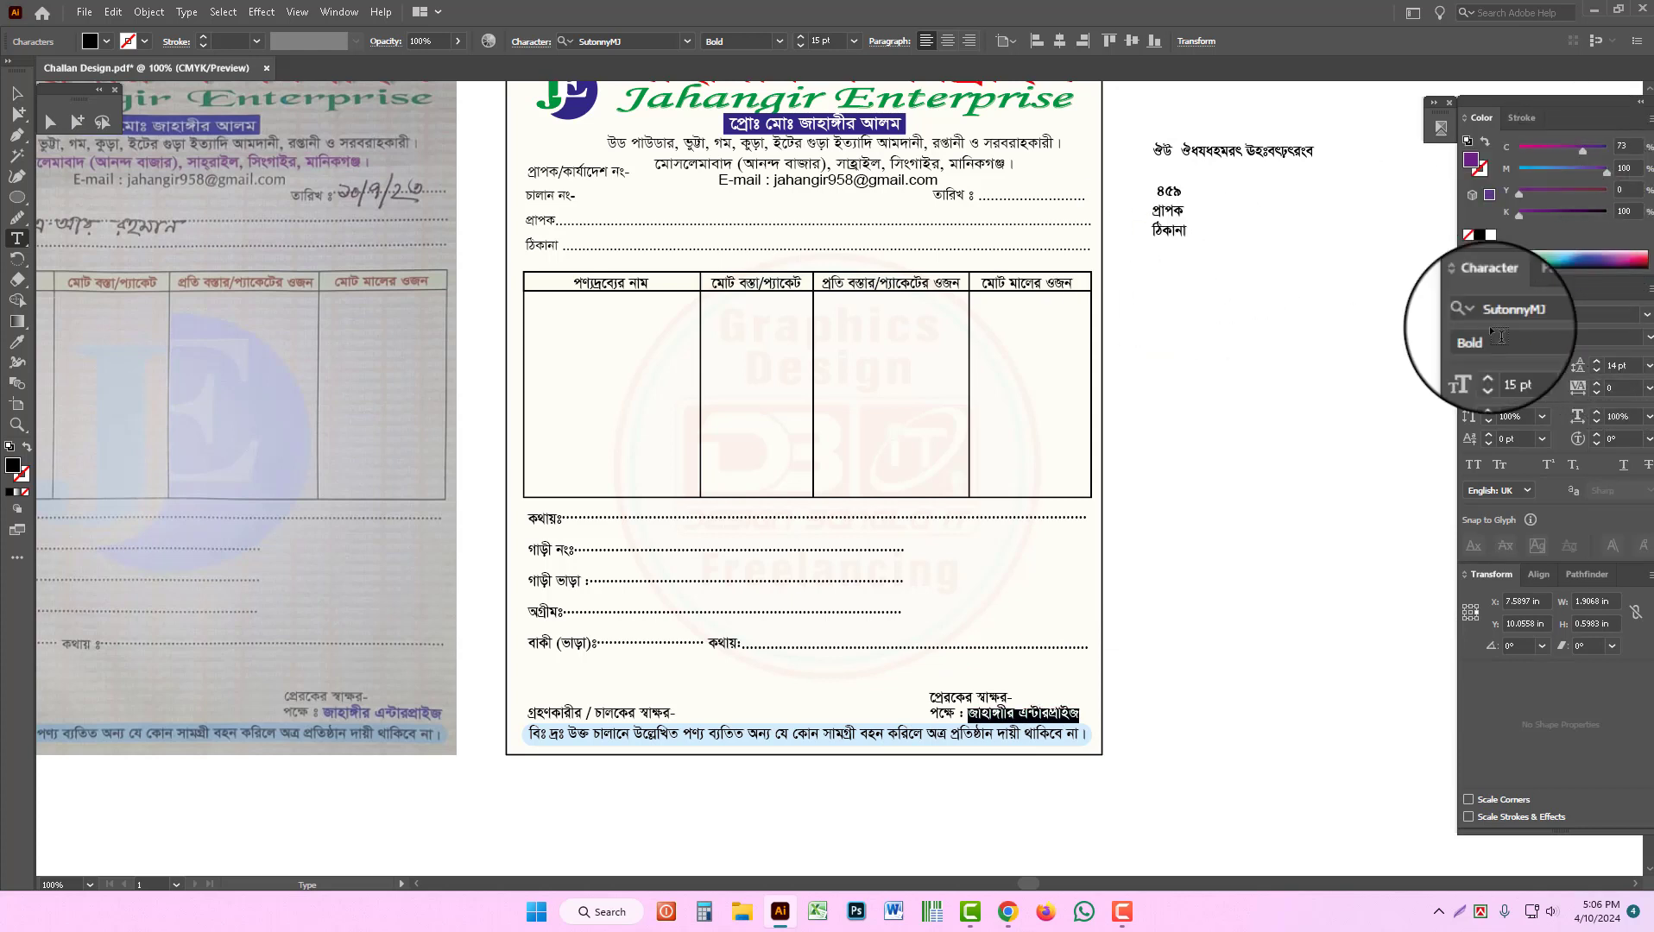
key(Escape)
click(1218, 618)
Step: Place an enlarged copy of the JE logo, about 3.27 × 3.19 in, over the middle of the goods table
drag(930, 595, 961, 672)
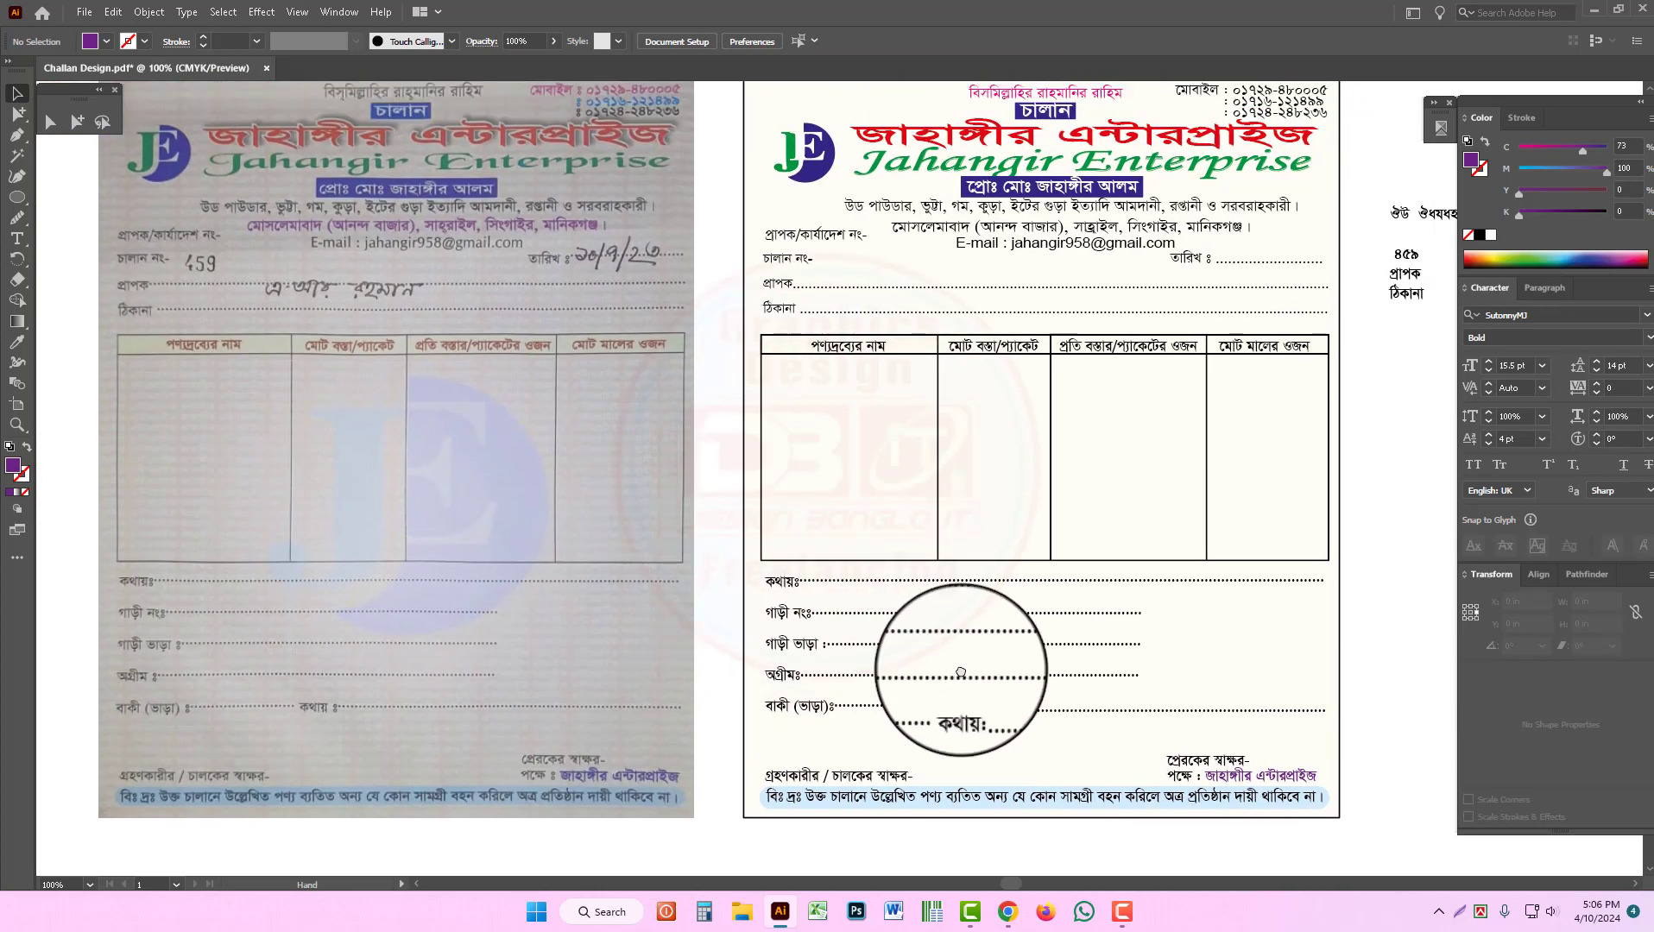
scroll(1018, 570, right, 2)
scroll(1015, 608, up, 3)
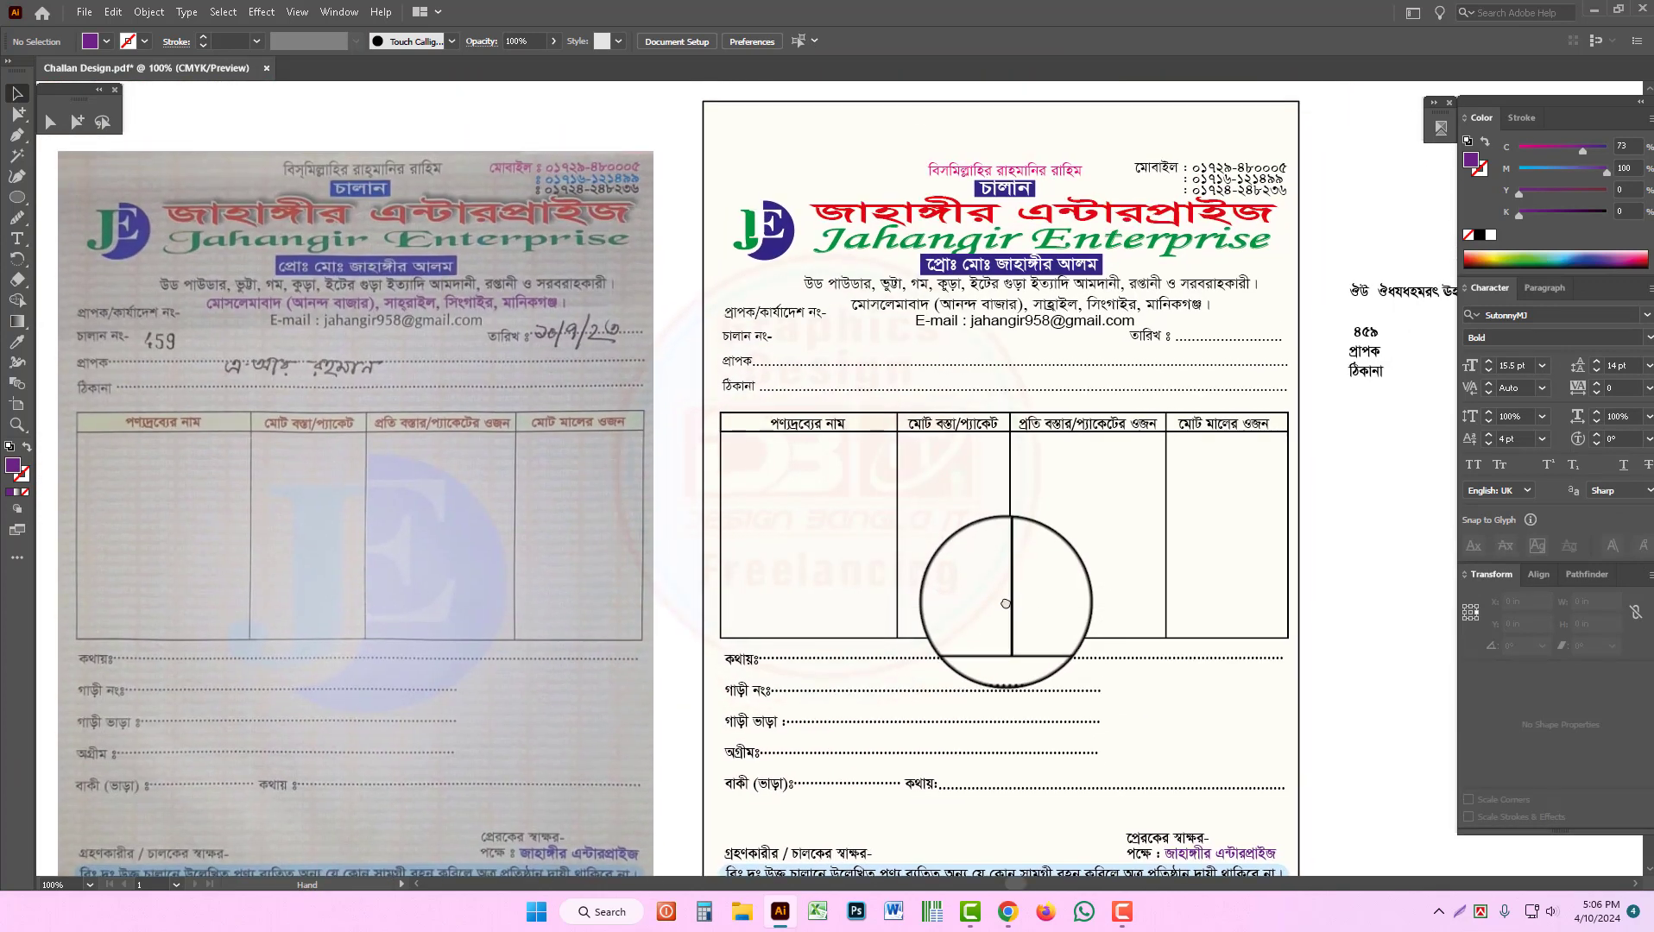
scroll(1088, 552, right, 1)
scroll(1085, 576, up, 2)
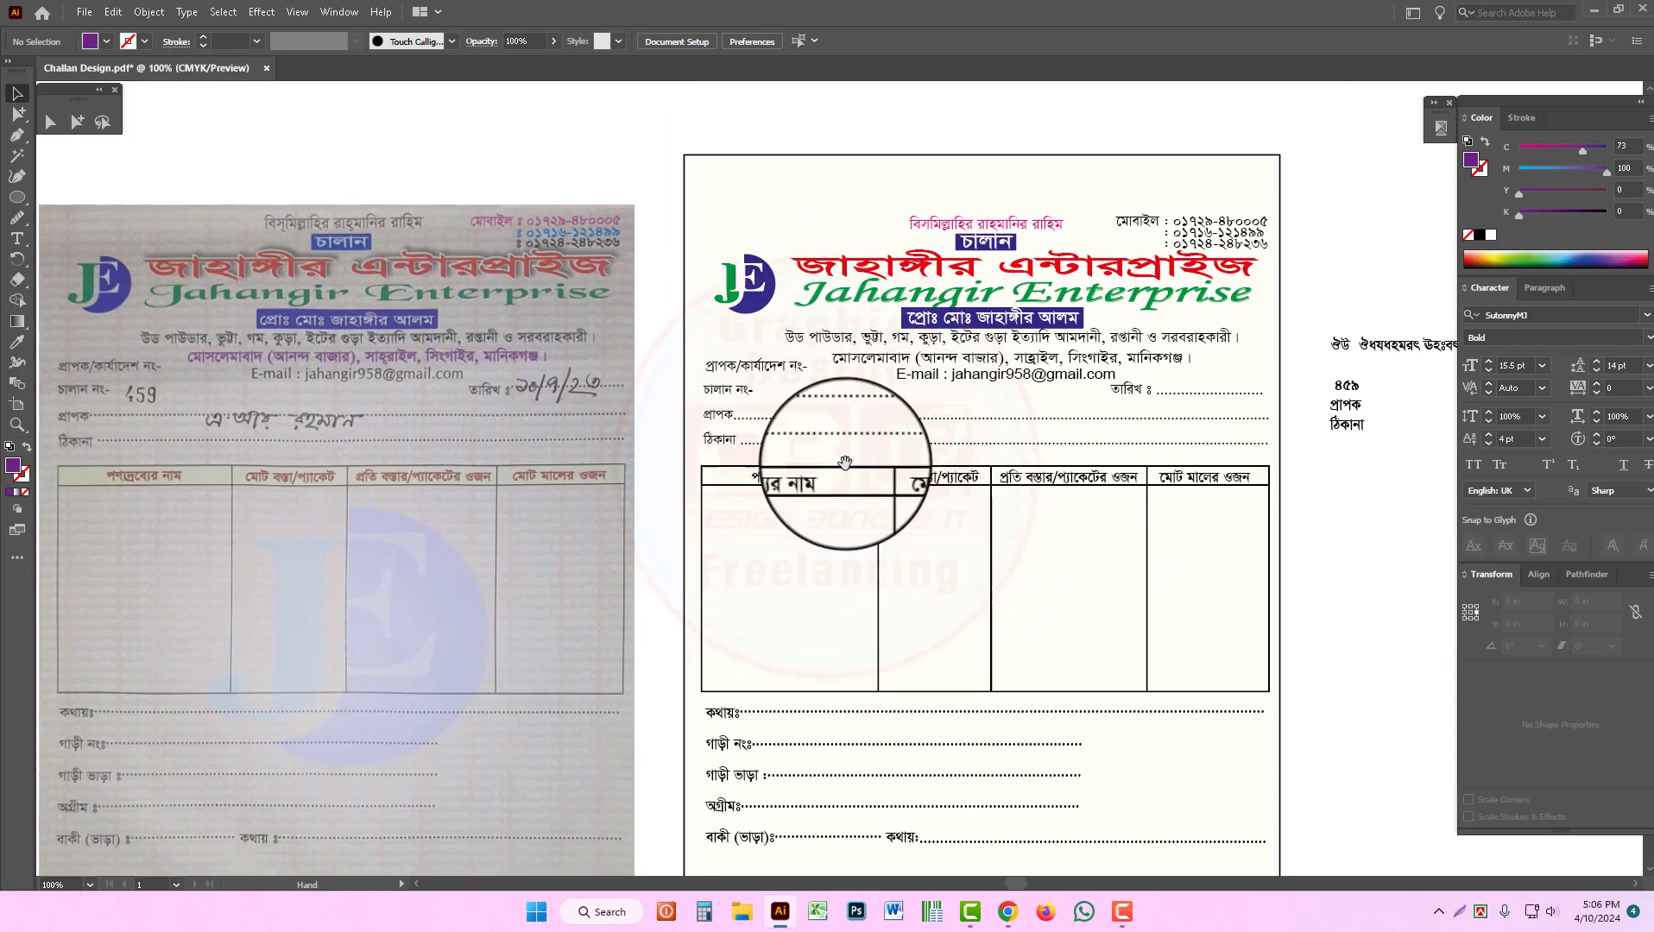
ctrl+alt+click(1025, 495)
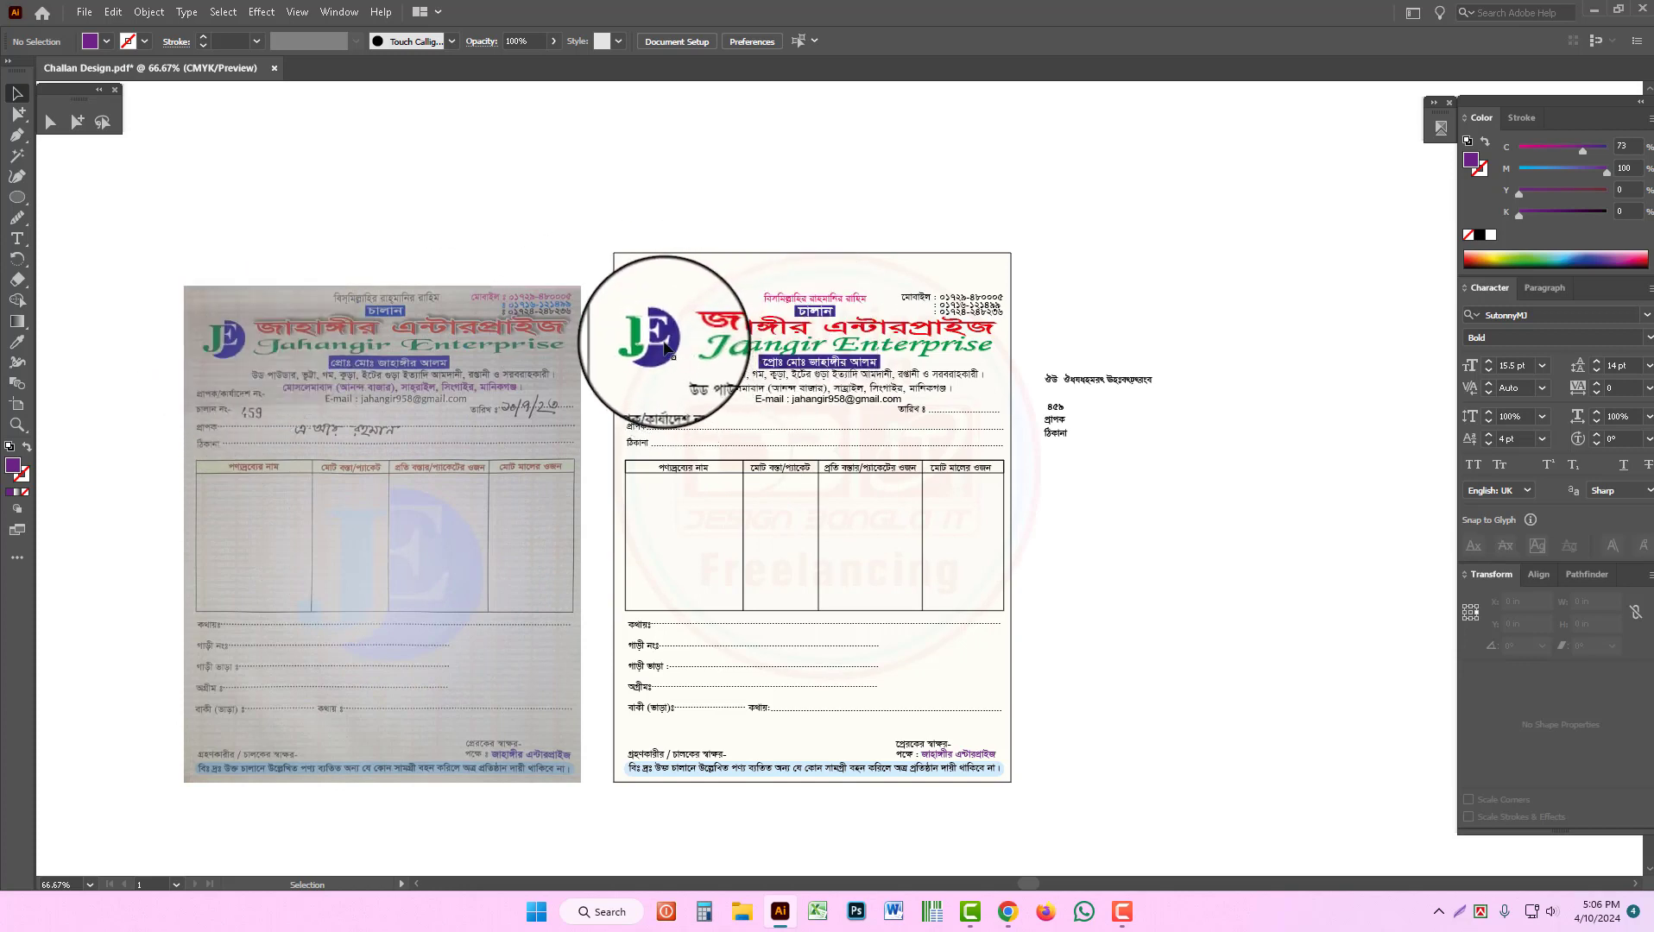
drag(655, 324, 865, 577)
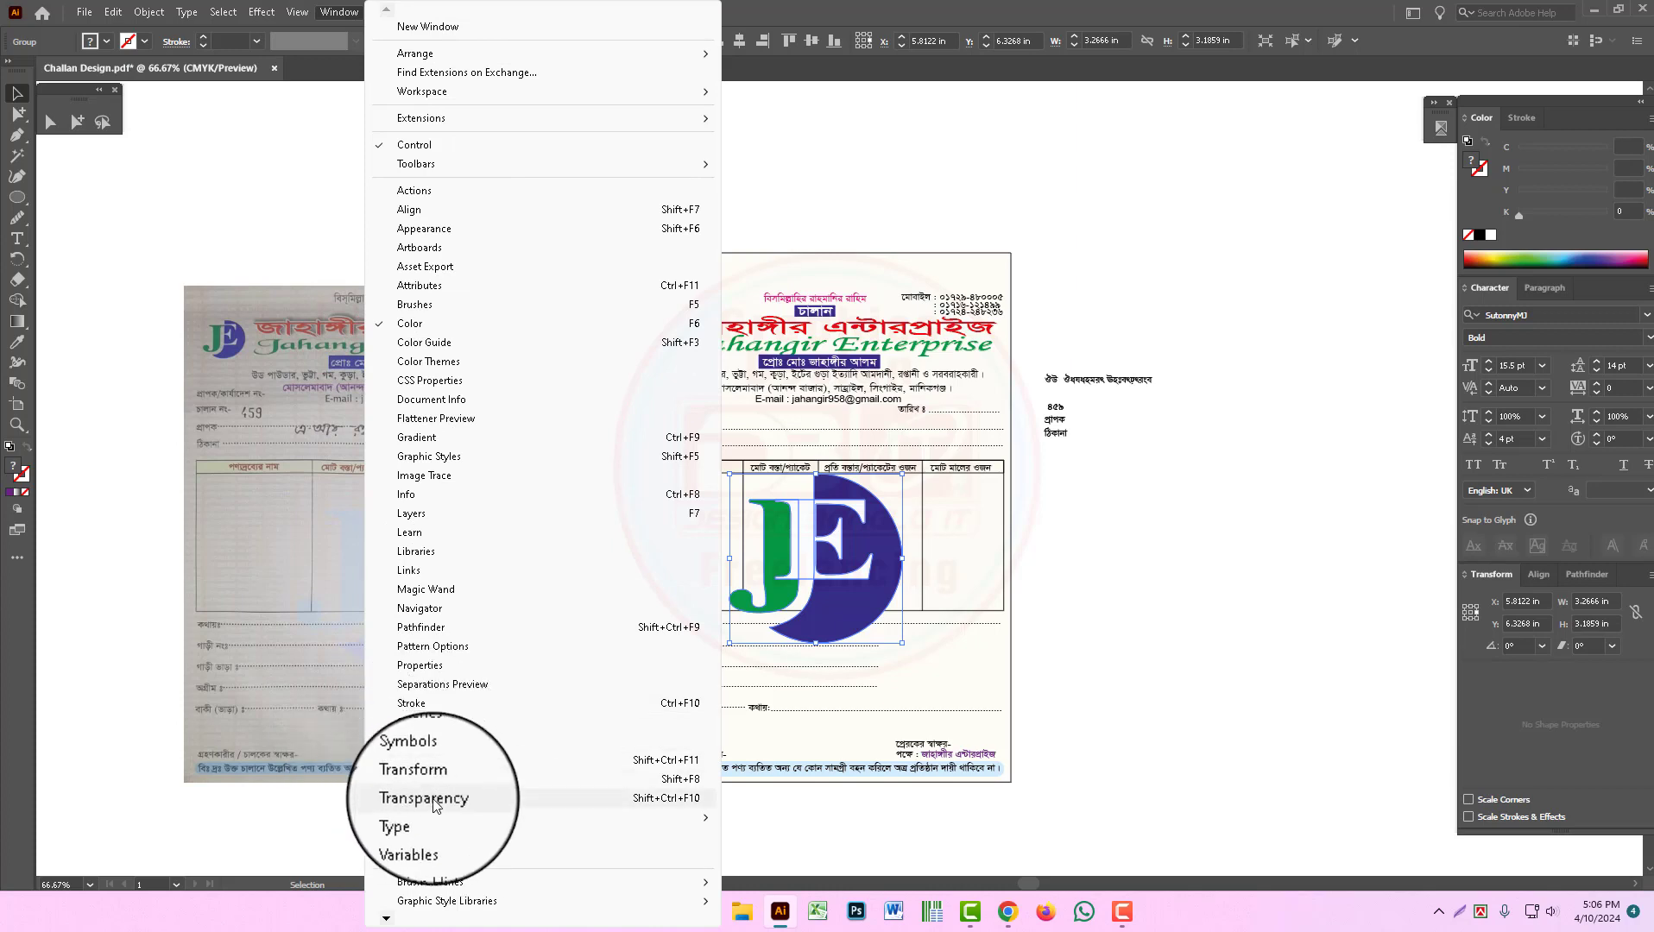
Step: Set the opacity of the enlarged JE logo over the goods table to 10%
click(461, 796)
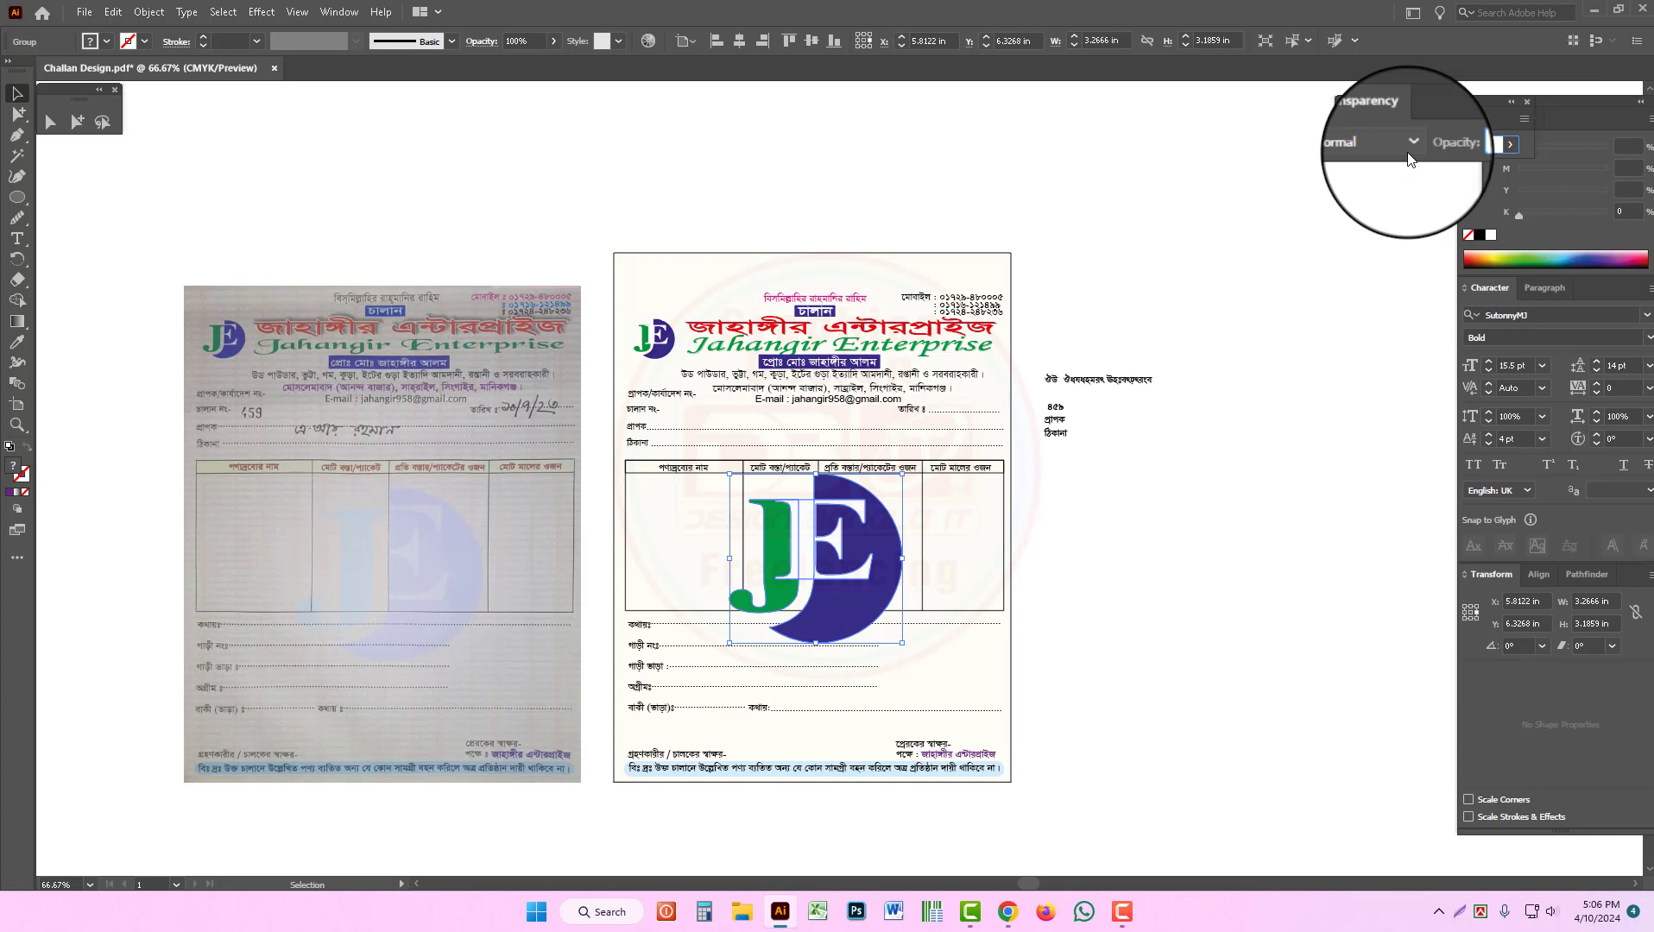
key(Return)
click(1212, 443)
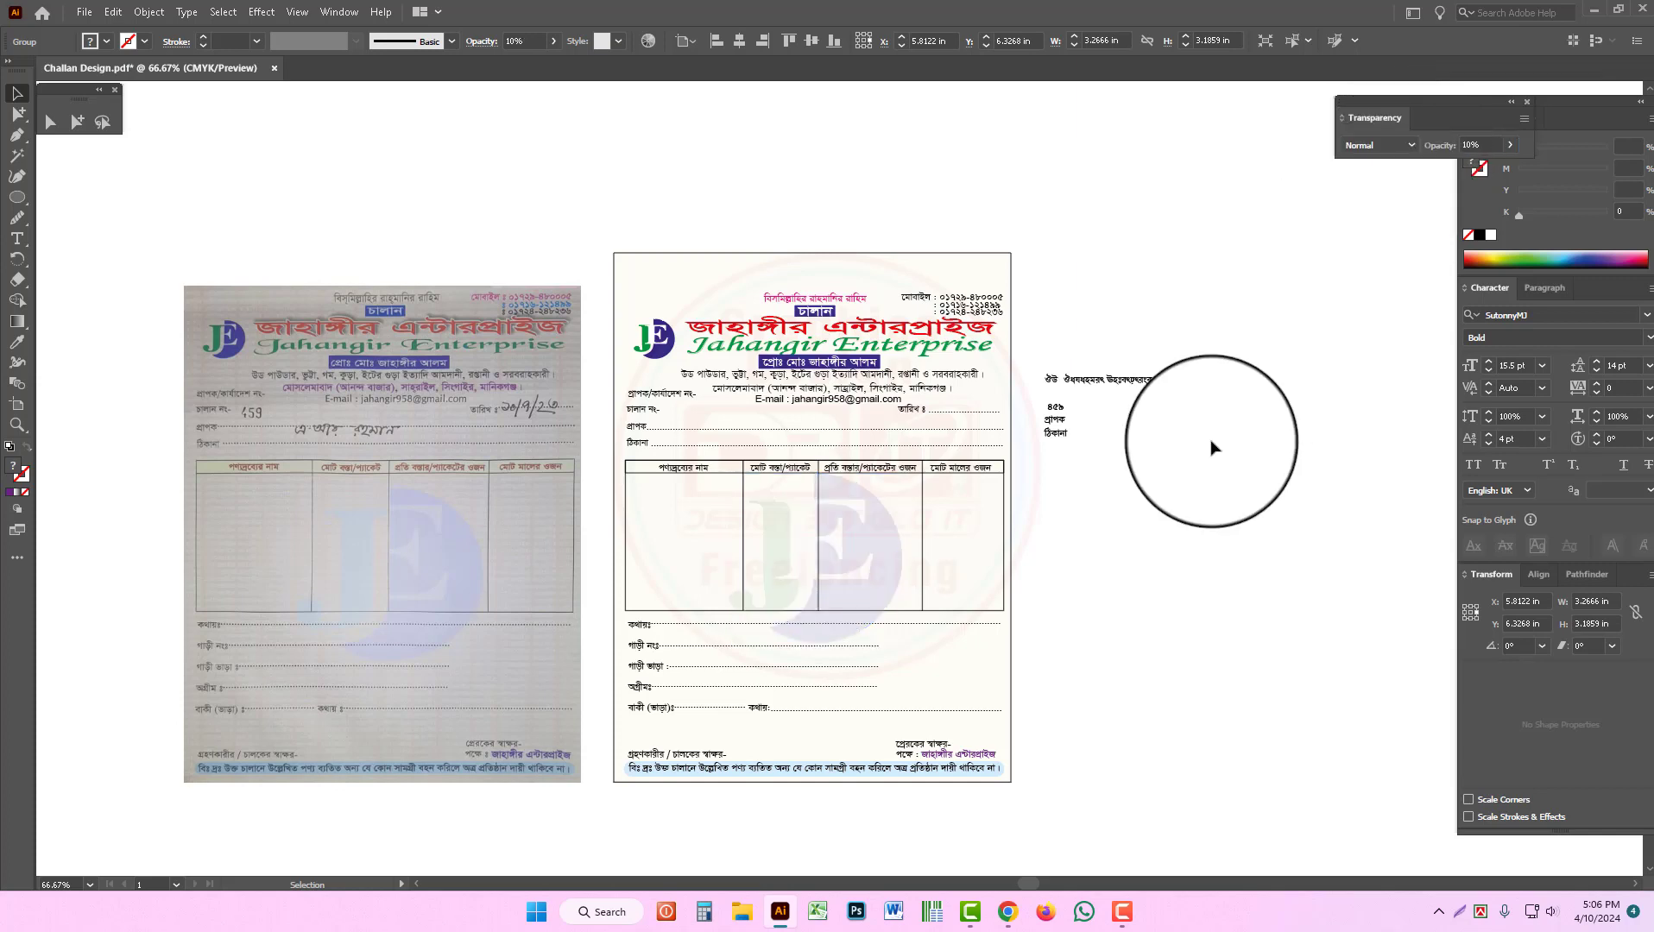
Step: Copy the red Bengali company name from the header to the blank area above the form and reset its character scaling to 100%
ctrl+click(858, 546)
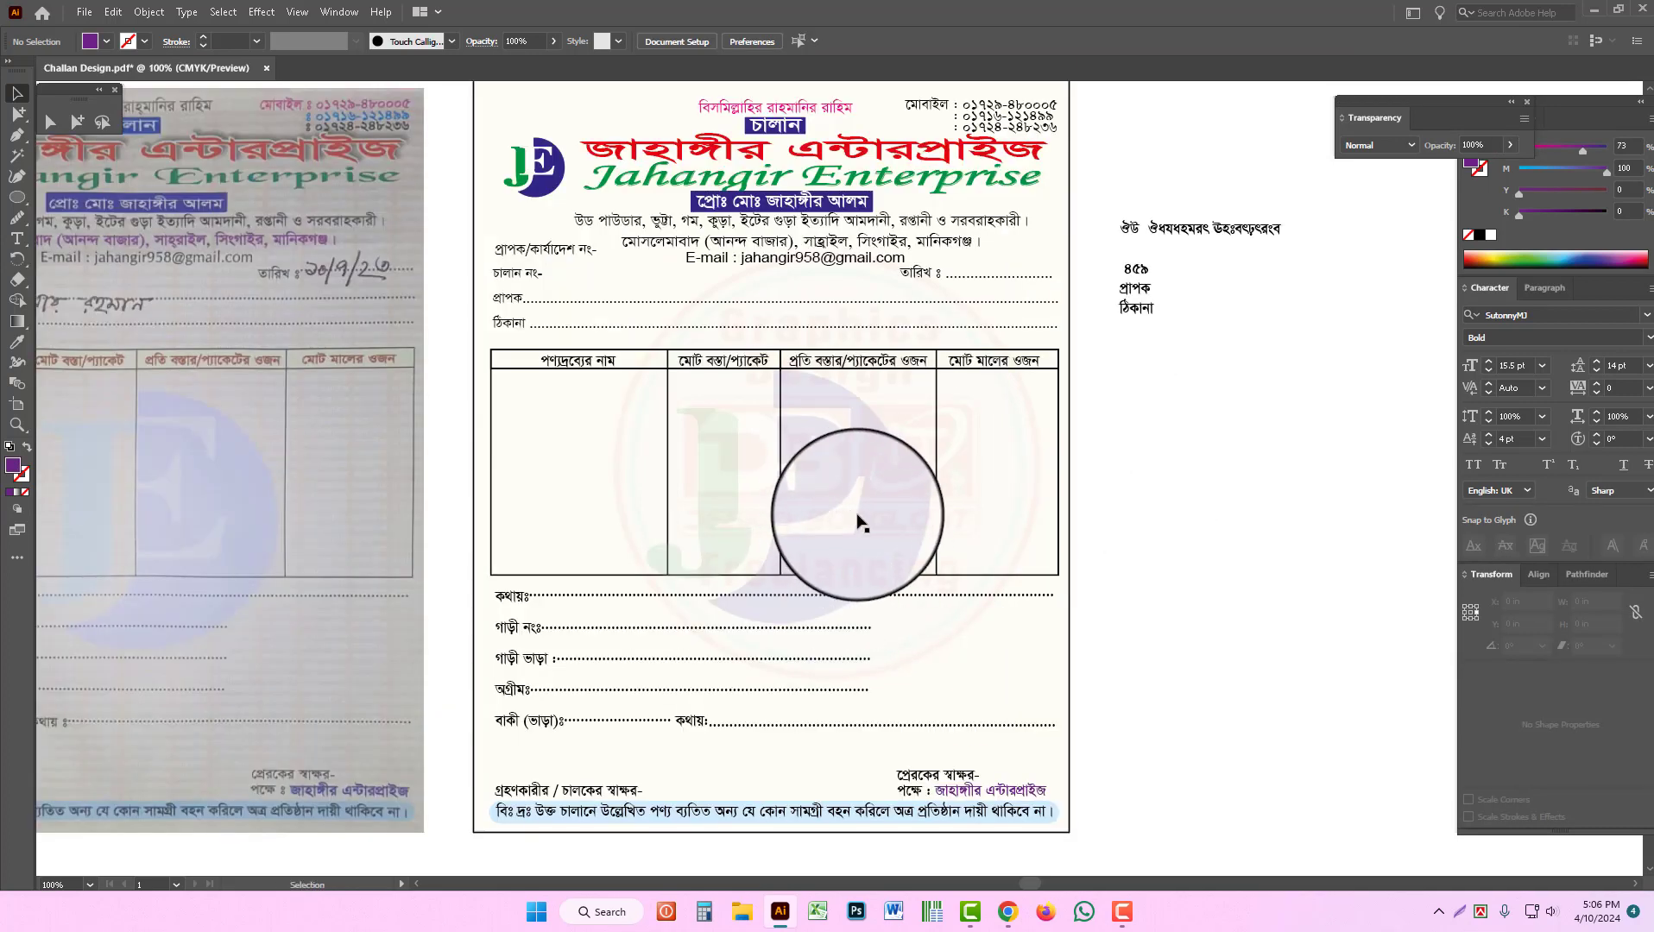
drag(843, 493, 847, 492)
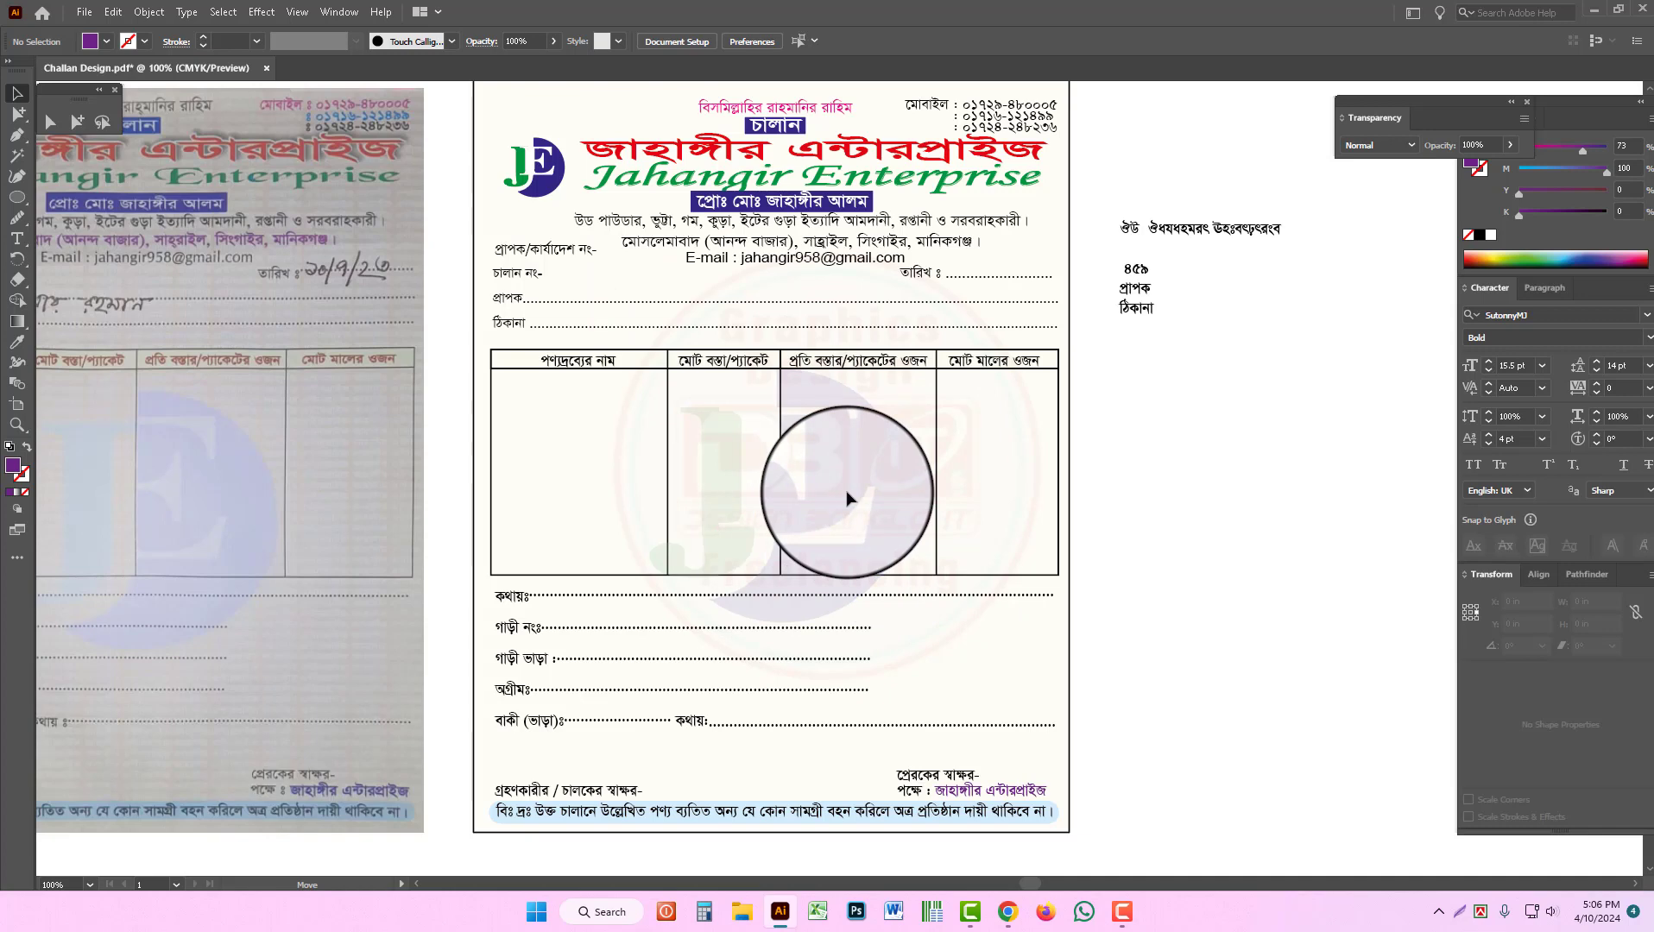
key(ctrl+minus)
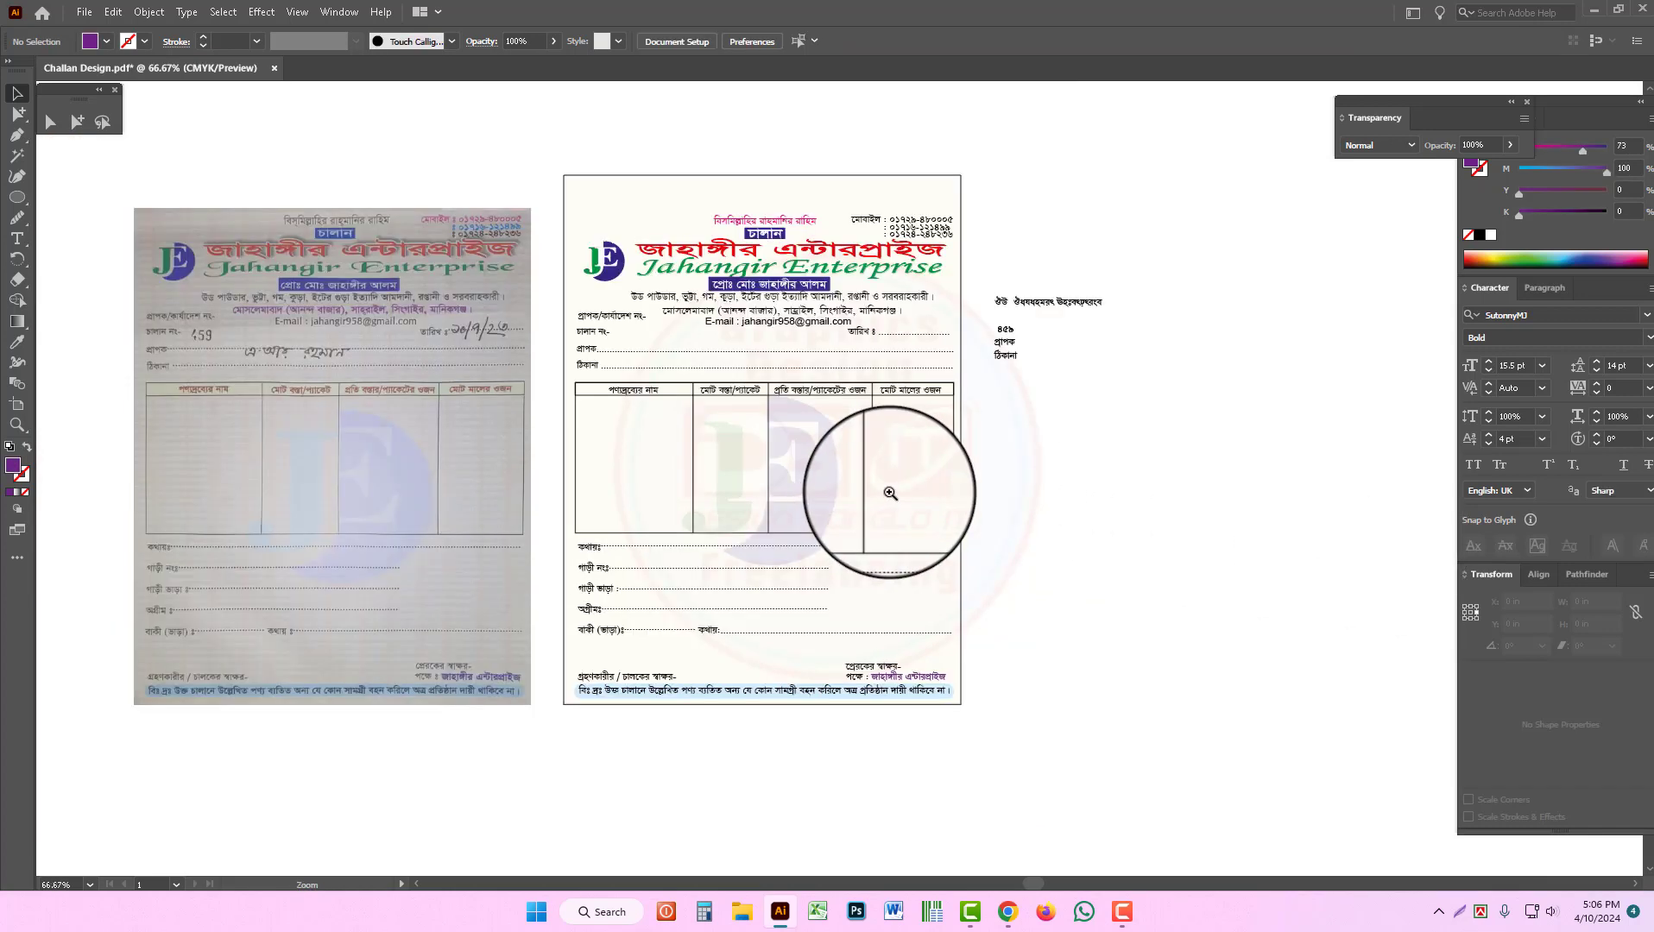
drag(887, 498, 929, 505)
ctrl+click(369, 342)
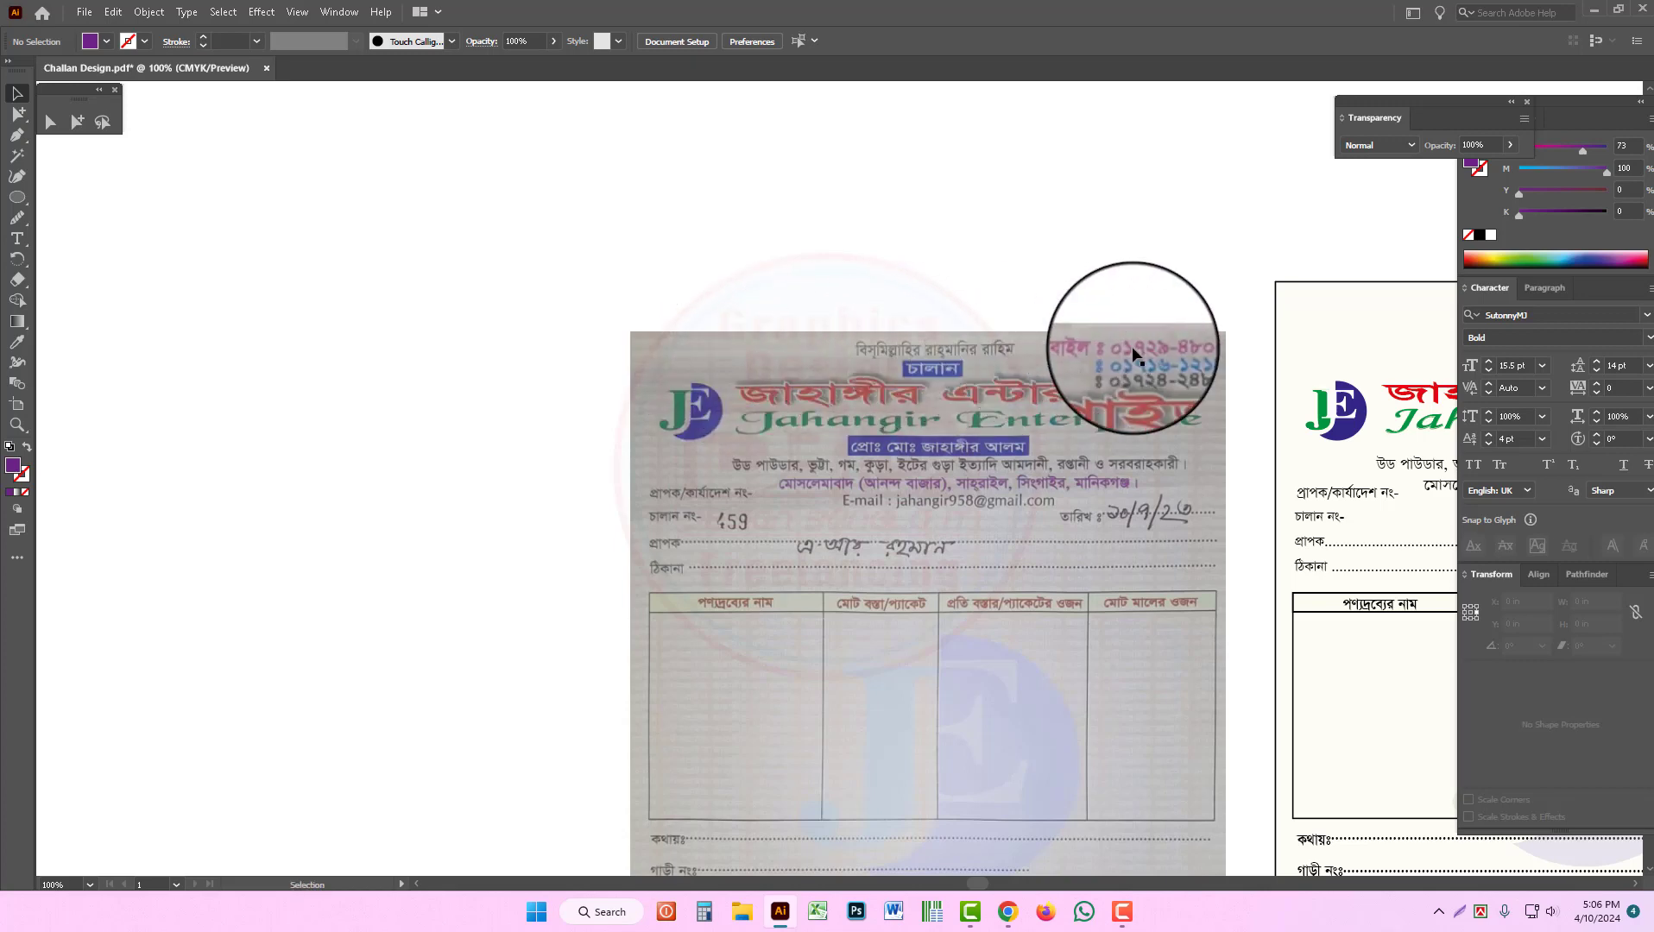
drag(1140, 518, 590, 480)
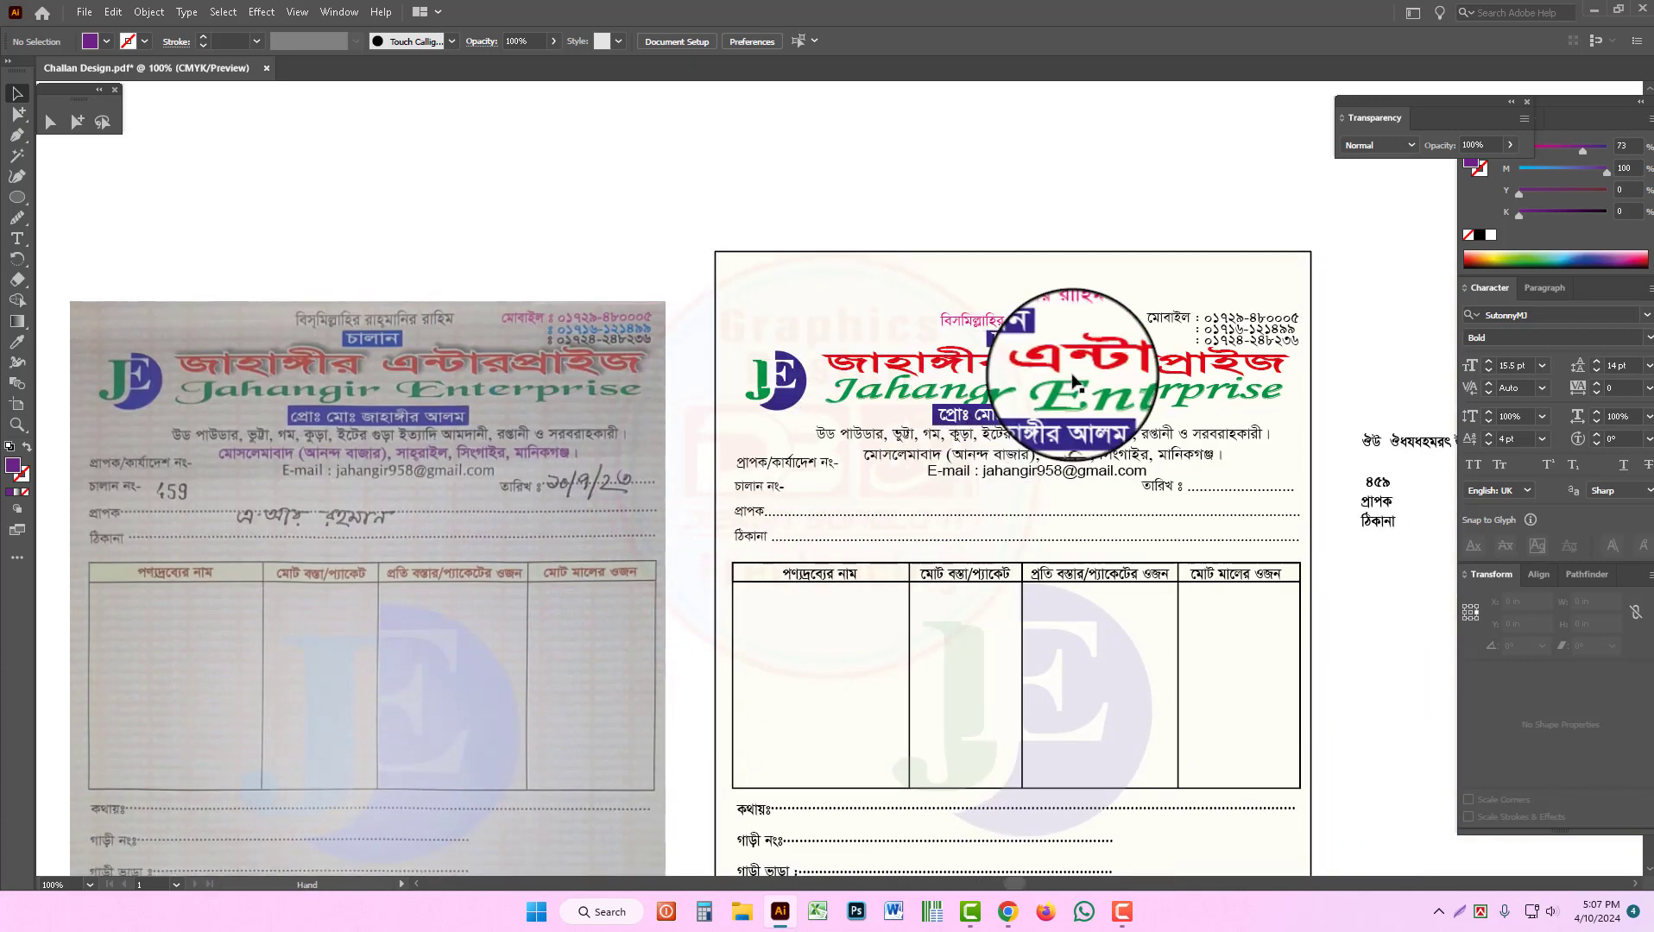
click(1115, 367)
drag(1116, 366, 1003, 201)
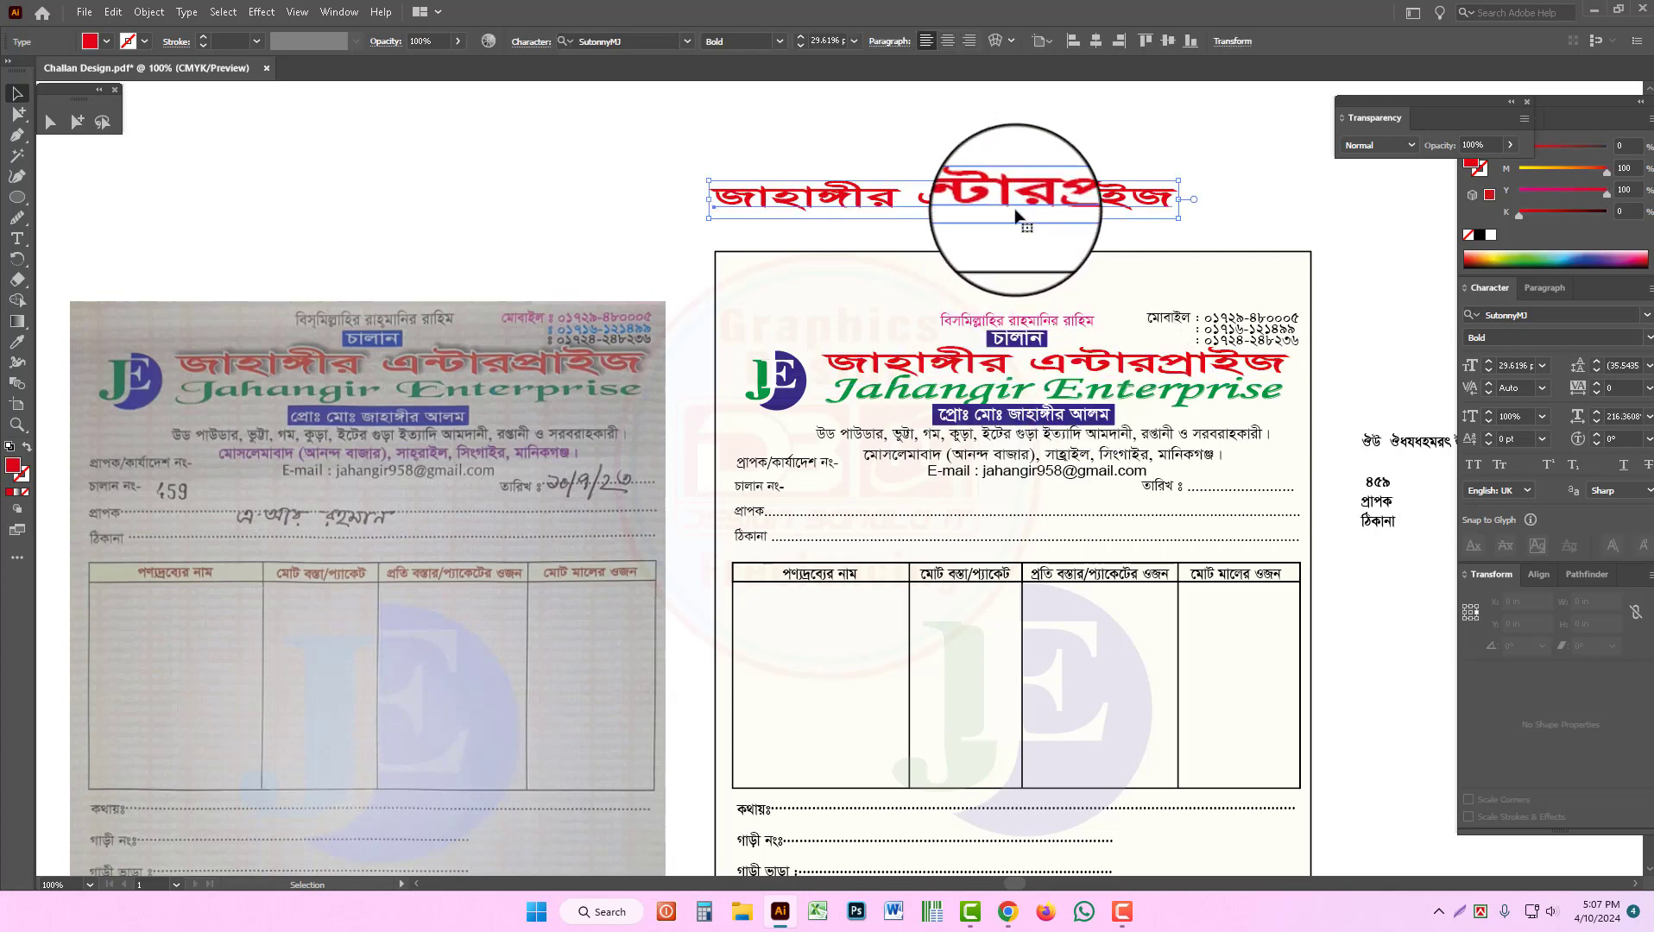
right_click(1101, 194)
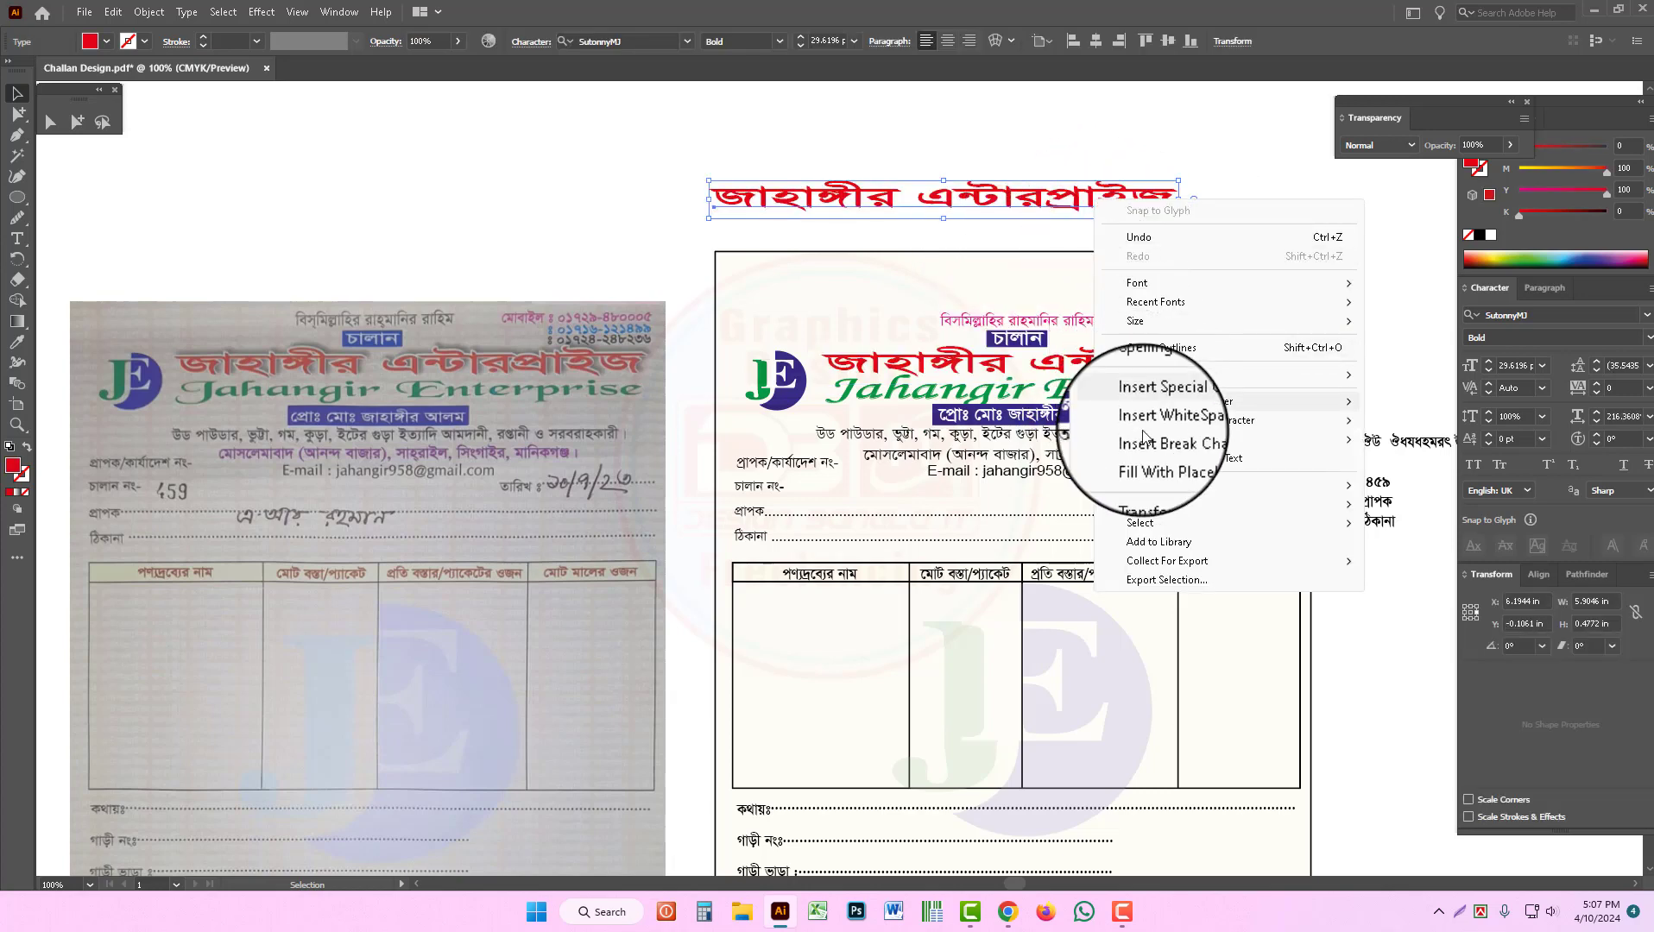
click(1046, 202)
key(ctrl+shift+x)
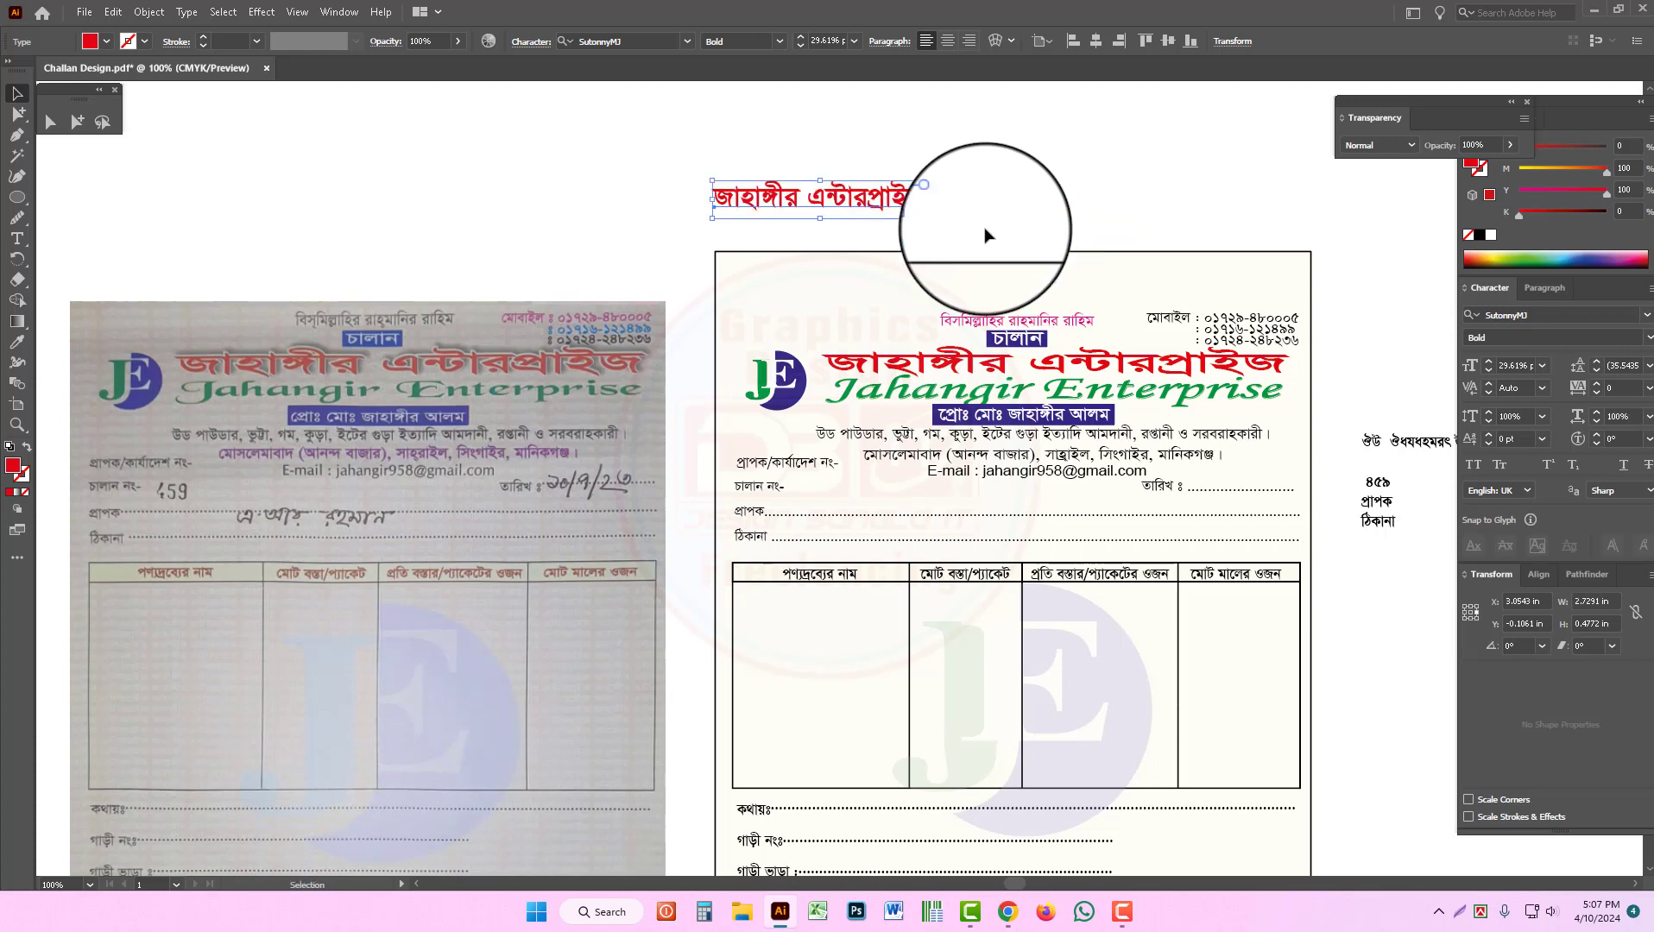
Step: Reduce the copied company name to about 21.18 pt and set its font style to Regular
key(ctrl+shift+comma)
key(ctrl+shift+comma)
key(ctrl+shift+comma)
key(ctrl+shift+comma)
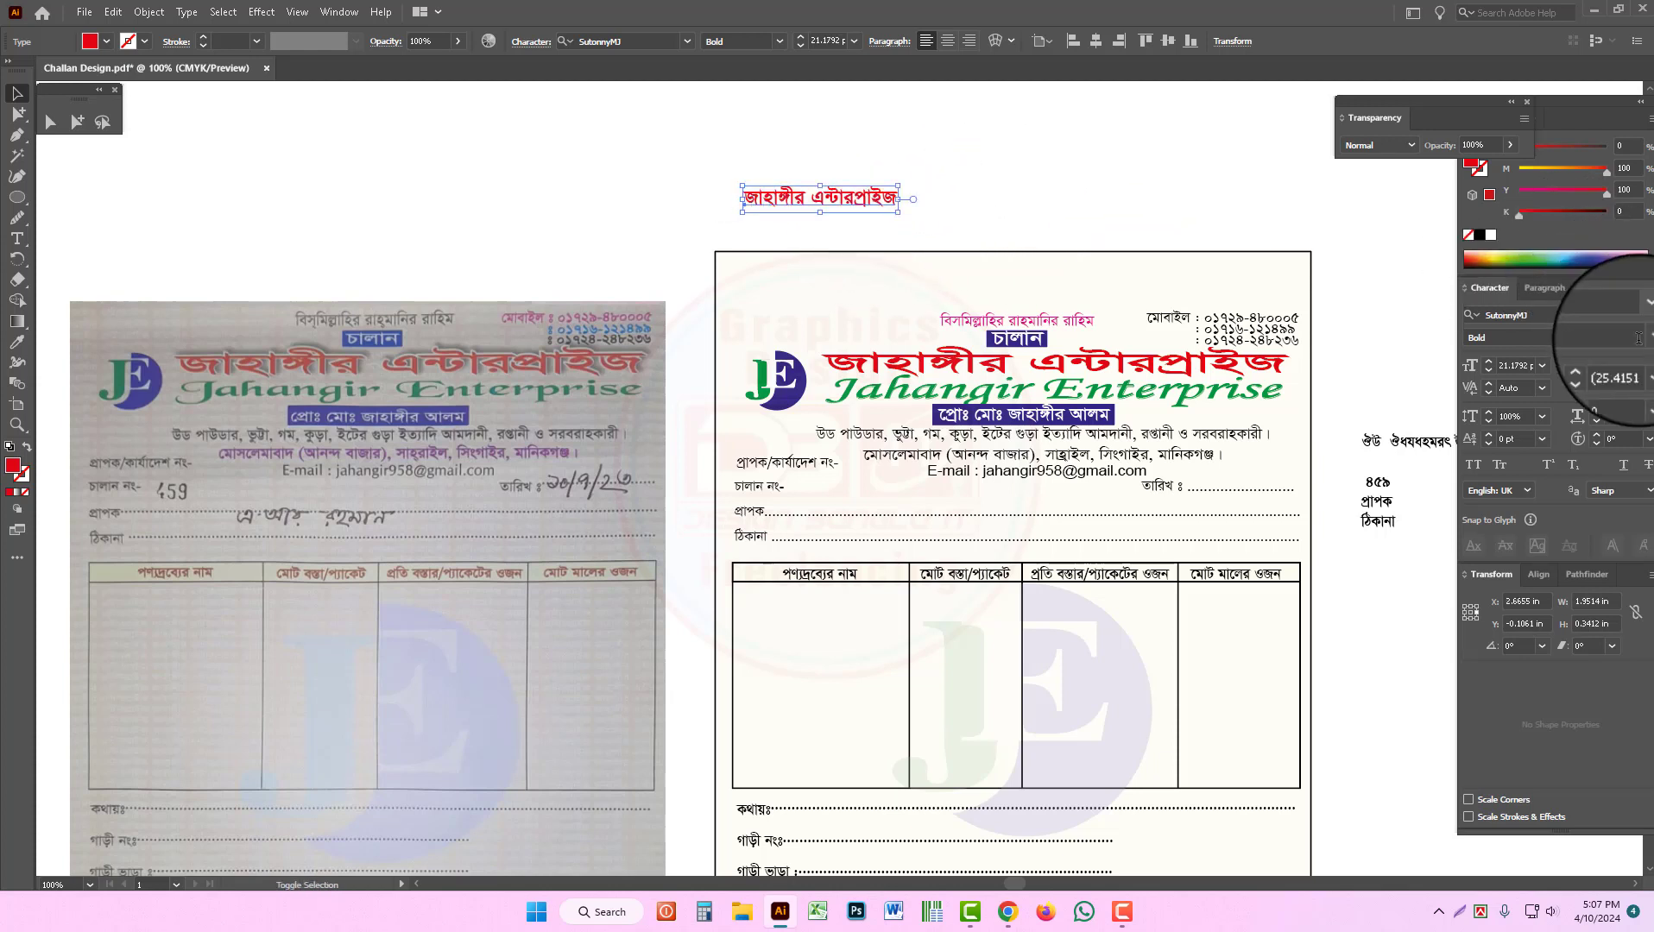
click(1649, 341)
click(1507, 375)
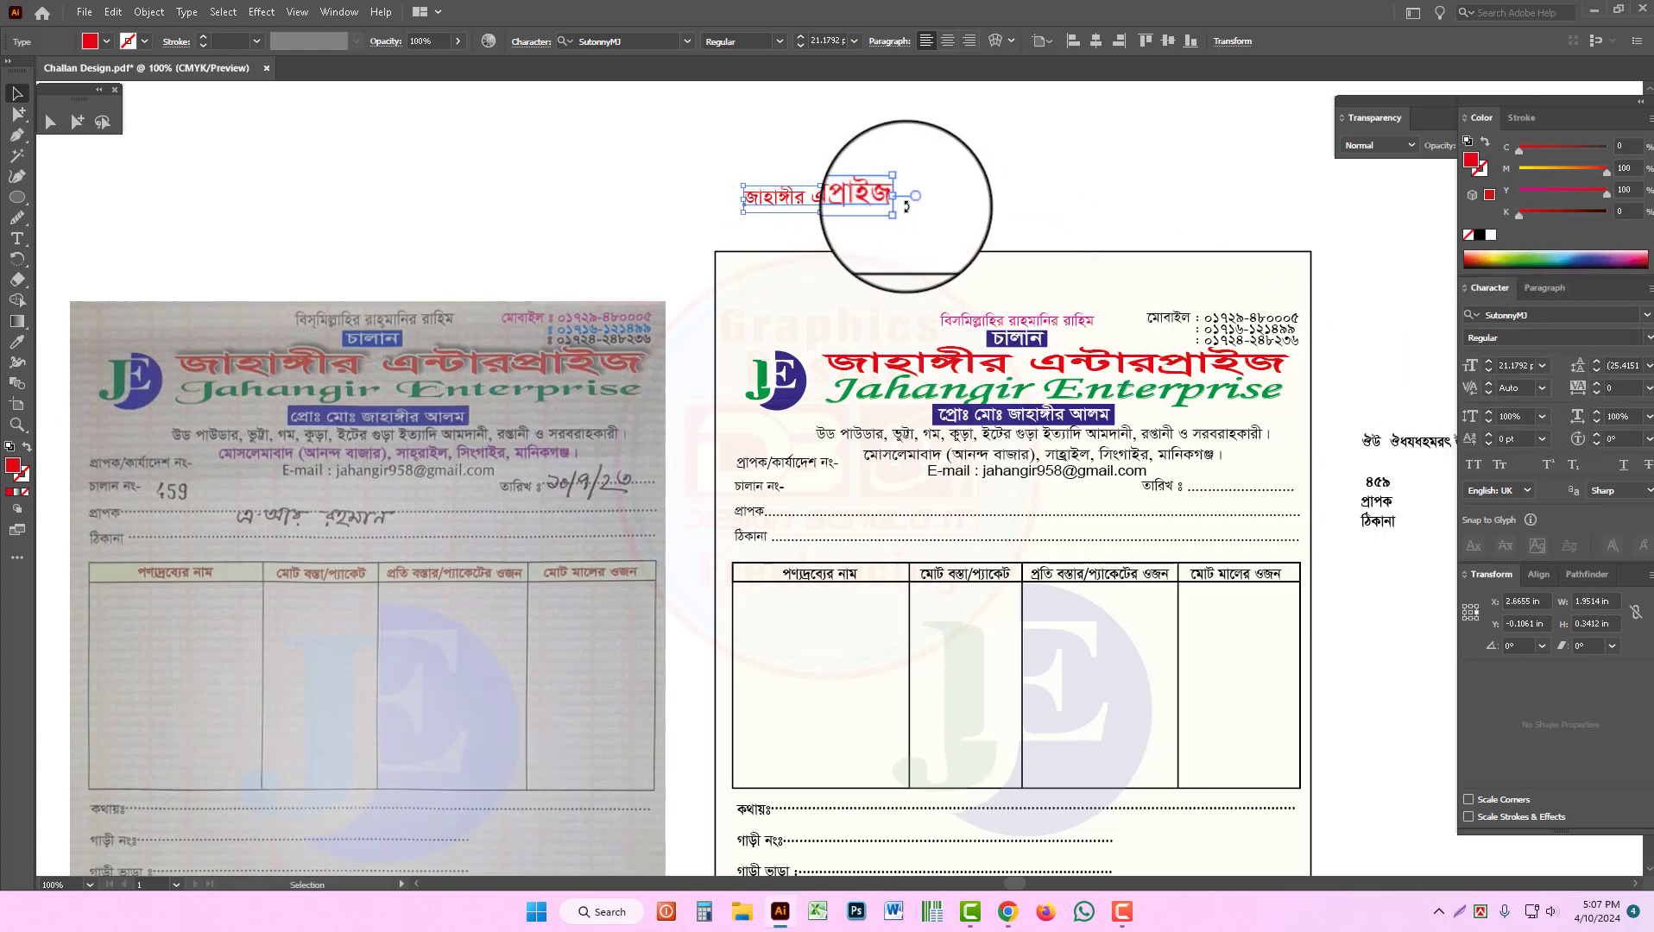
Step: Scale the copied company name down to about 14.68 pt and repeat it in a row of five along the form's top edge
drag(886, 200, 800, 274)
click(1017, 198)
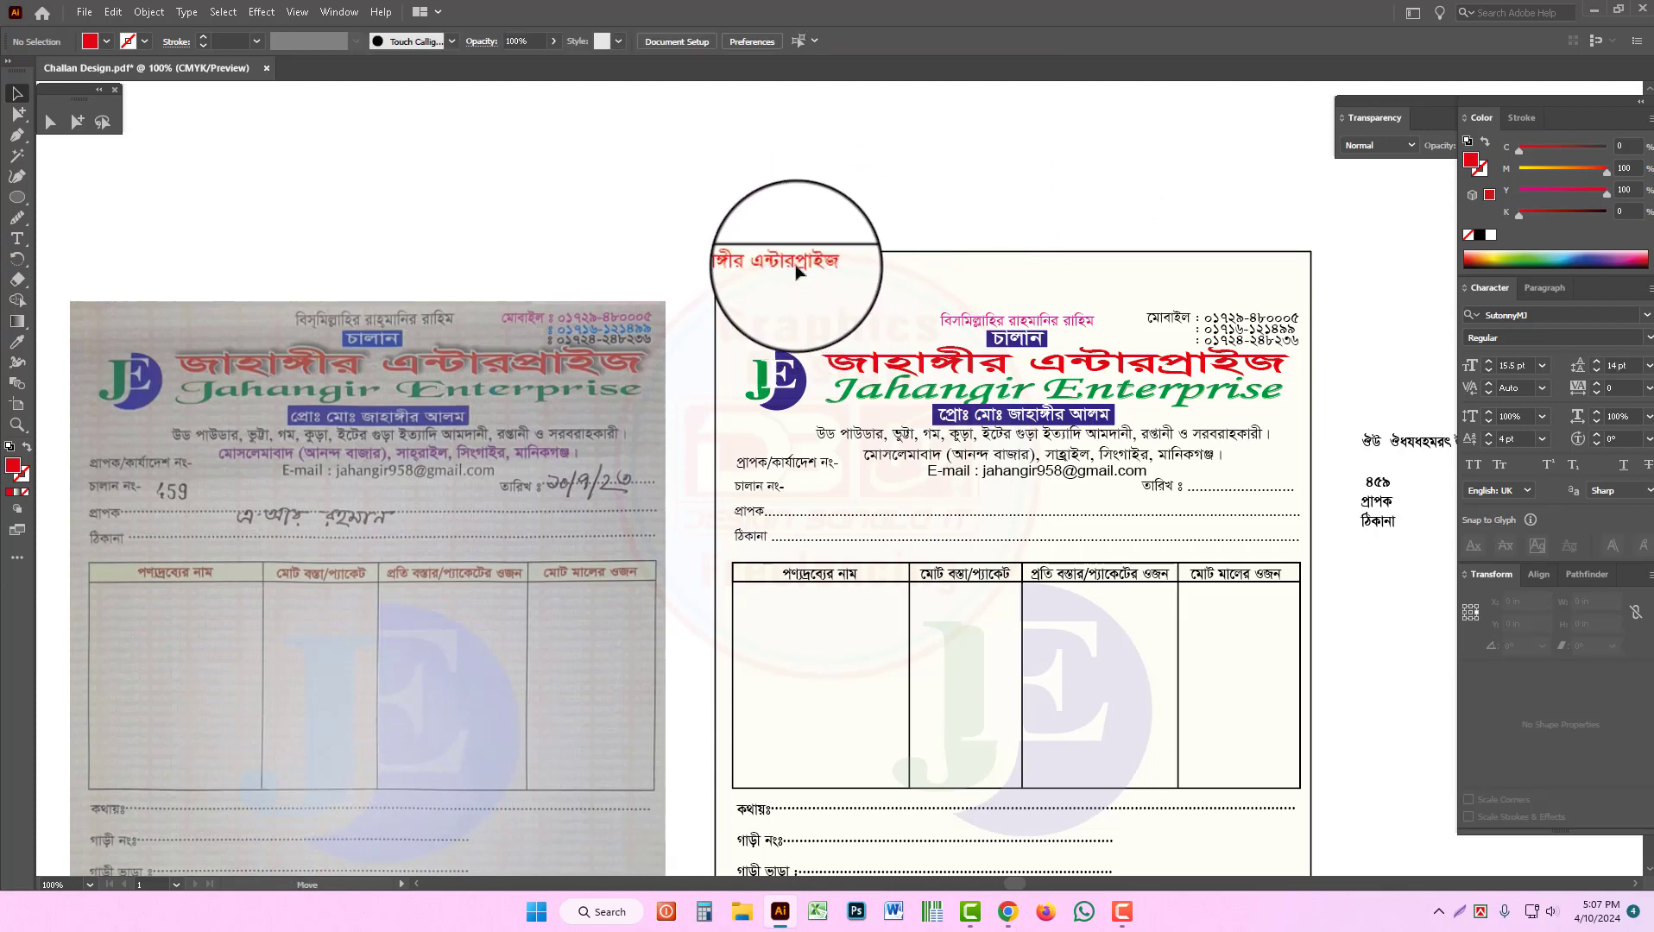
drag(796, 275, 903, 275)
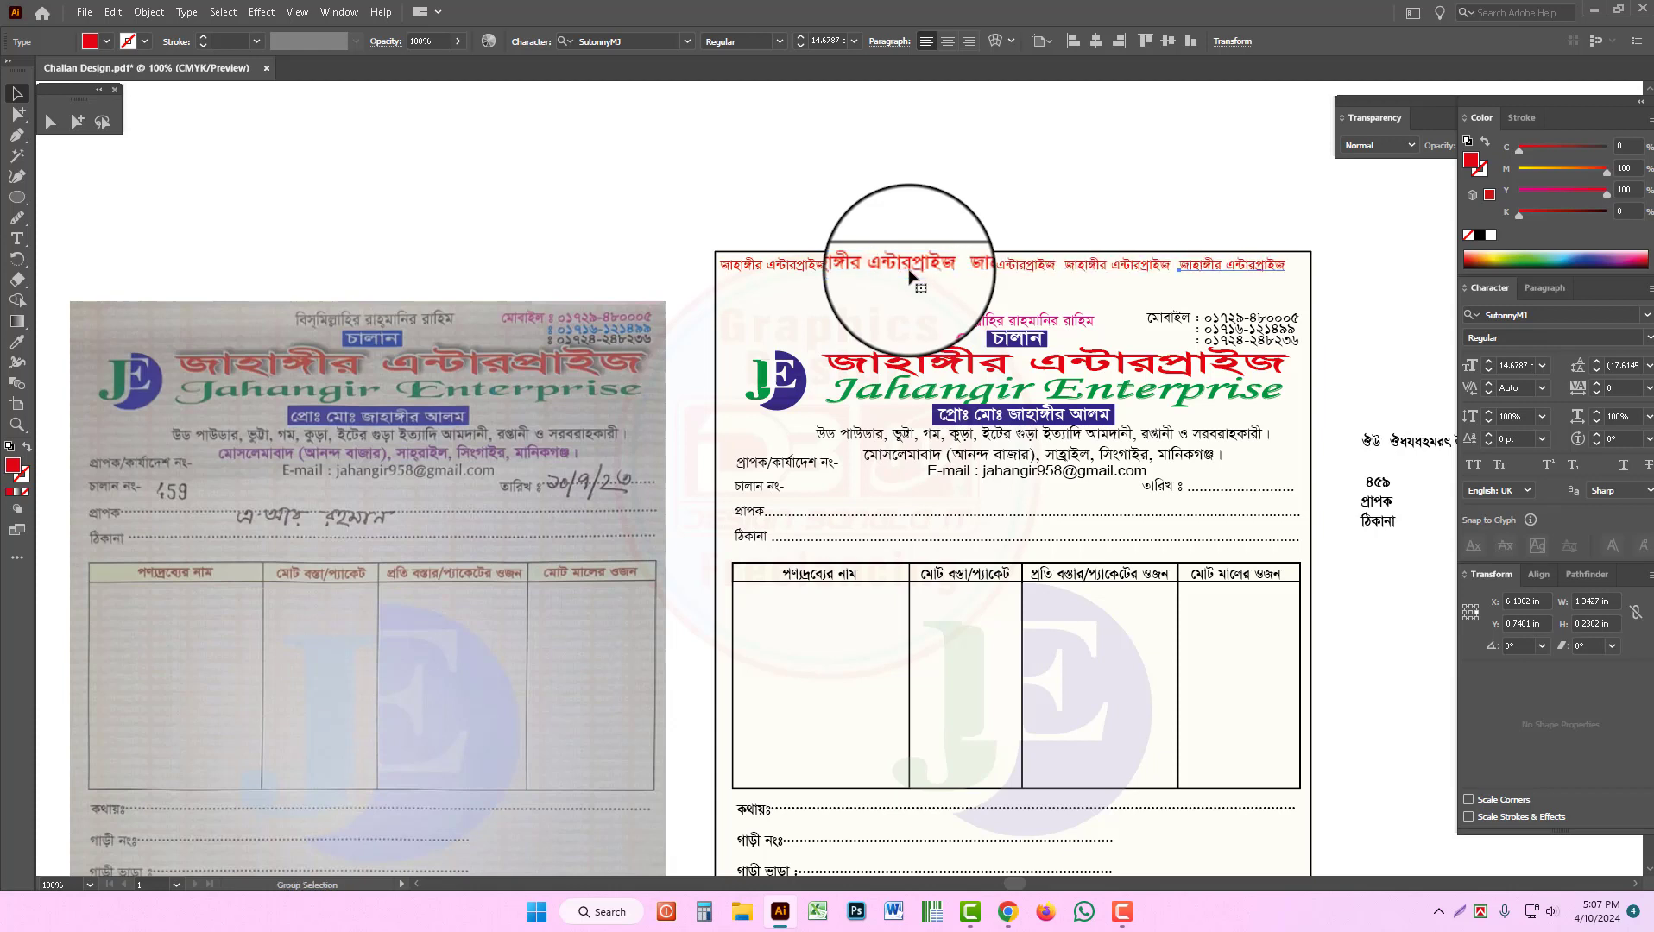
drag(909, 274, 1203, 282)
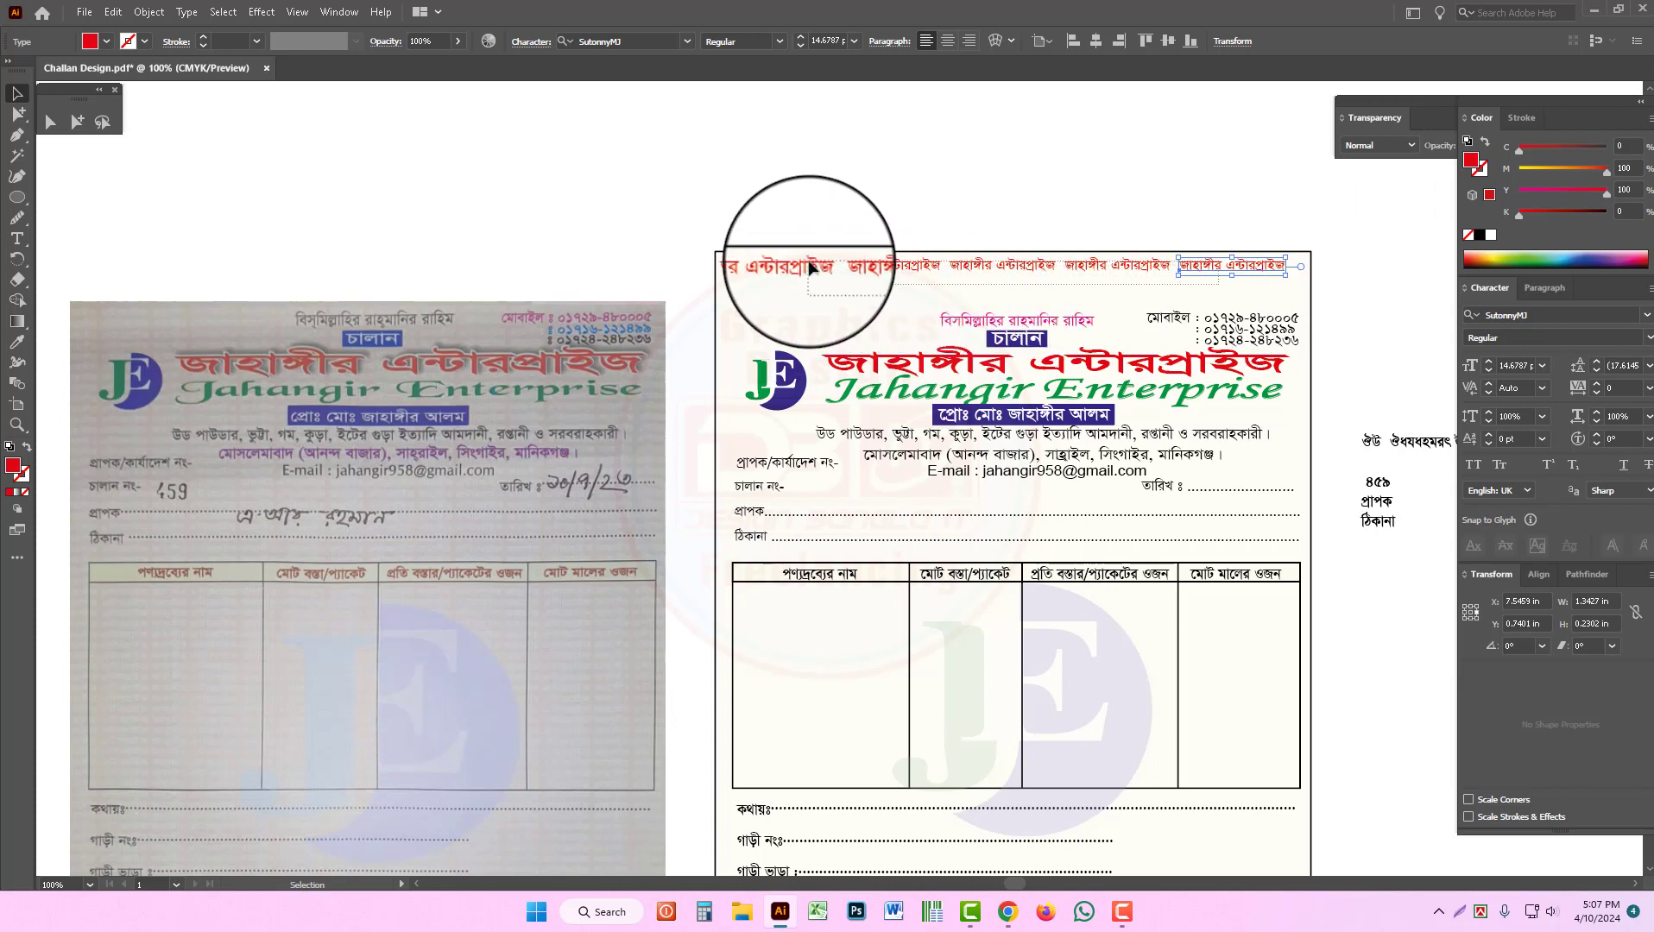
Step: Group the row of company names and stretch it across the form's full width, about 7.47 in
drag(812, 268, 808, 261)
drag(1287, 267, 1311, 267)
drag(698, 267, 720, 267)
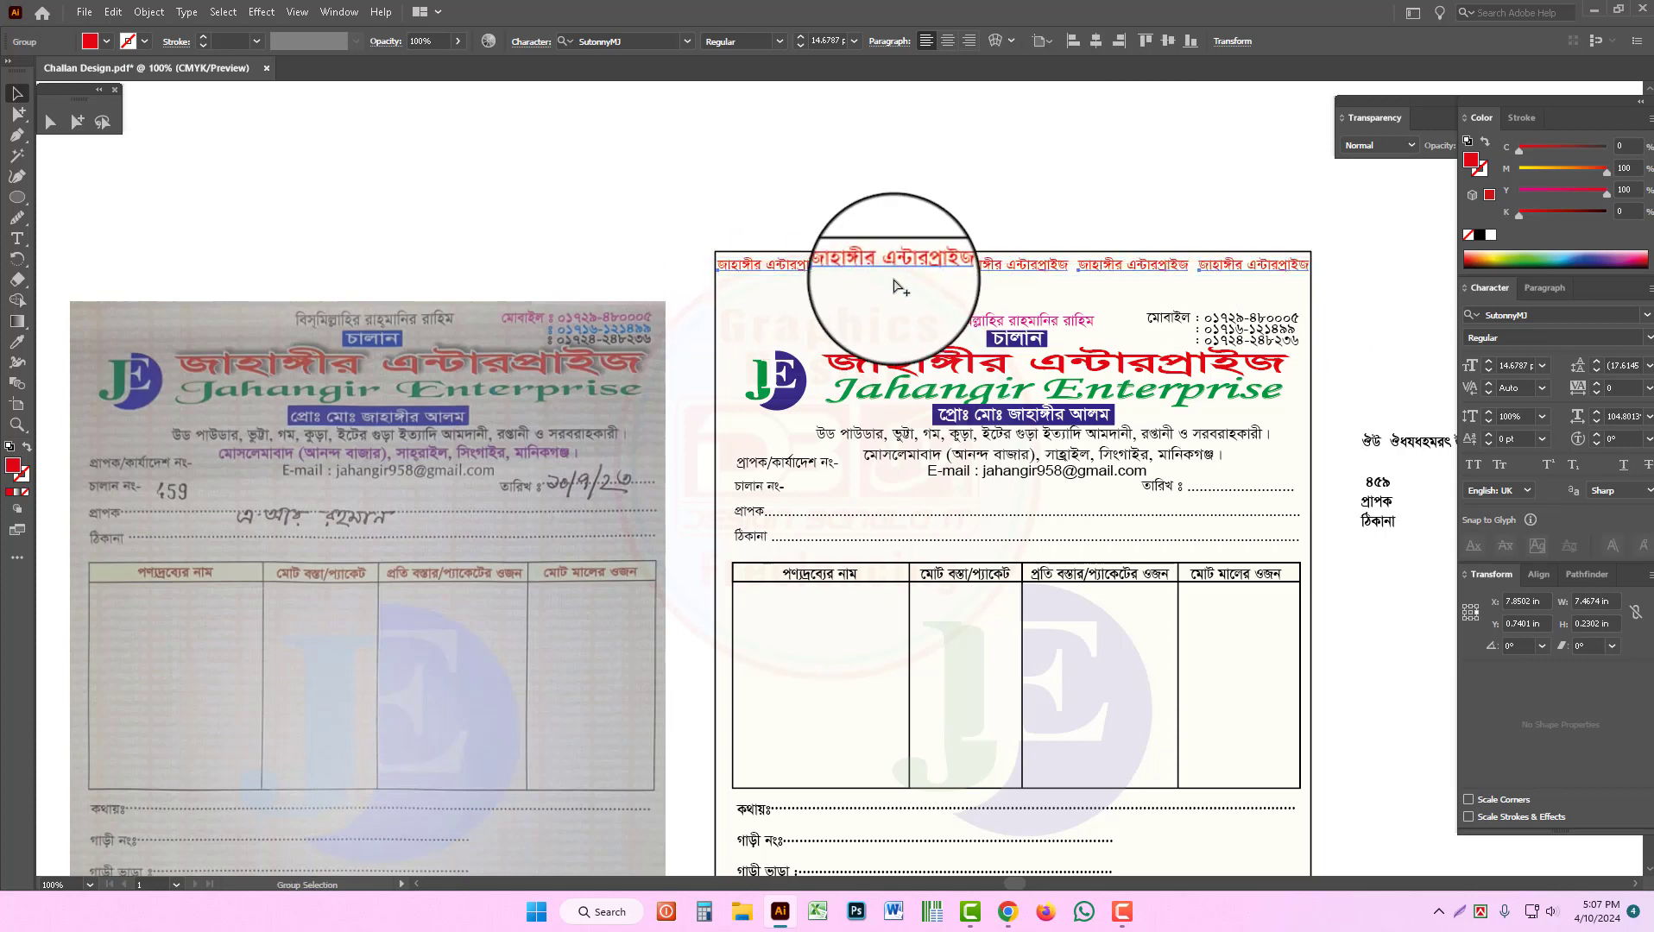
Step: Duplicate the grouped row of company names directly beneath the first row
click(871, 268)
drag(870, 275, 870, 288)
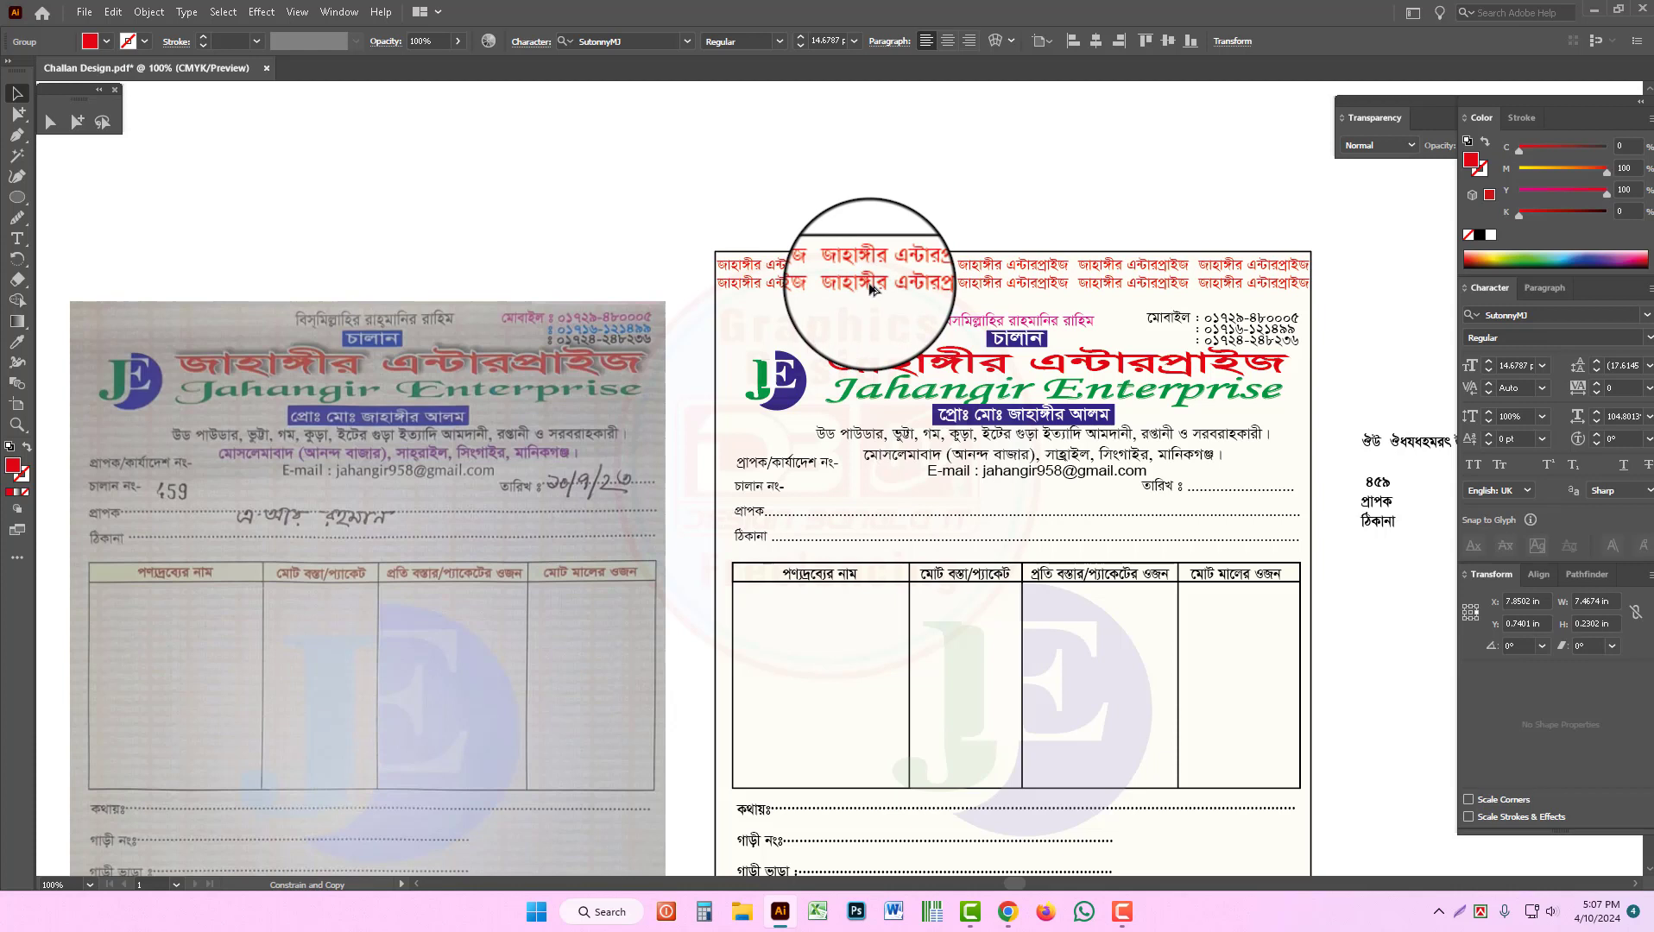
drag(870, 288, 892, 294)
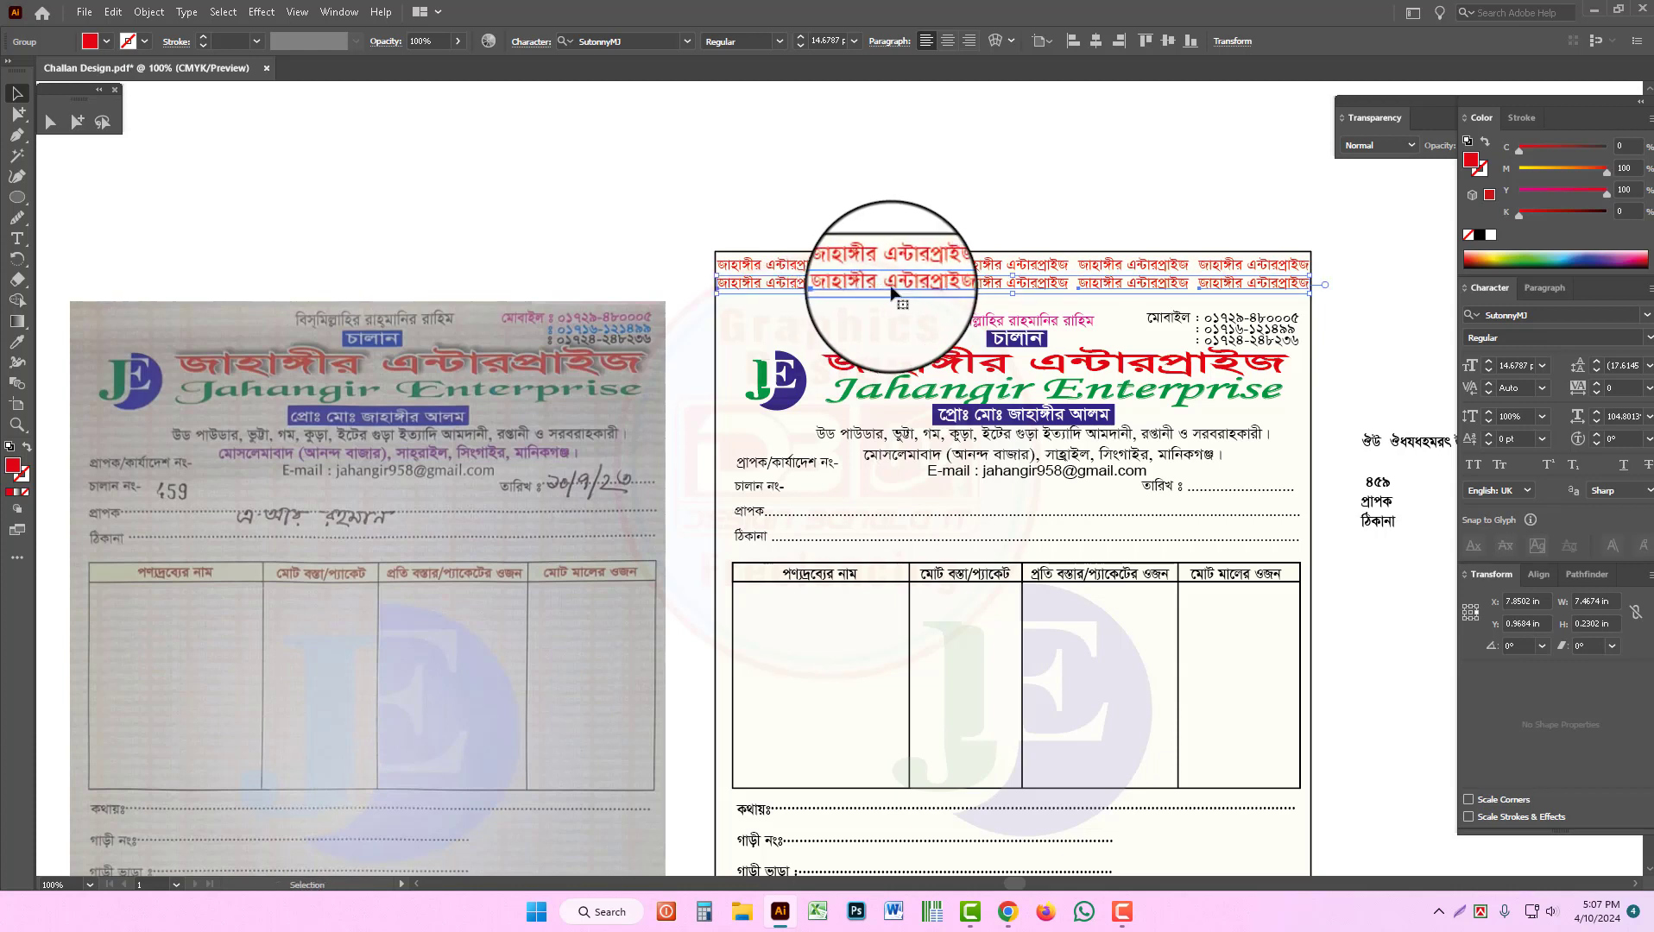
Step: Repeat the row duplication down the form until the company name pattern reaches its bottom edge
key(ctrl+minus)
drag(1033, 611, 1061, 507)
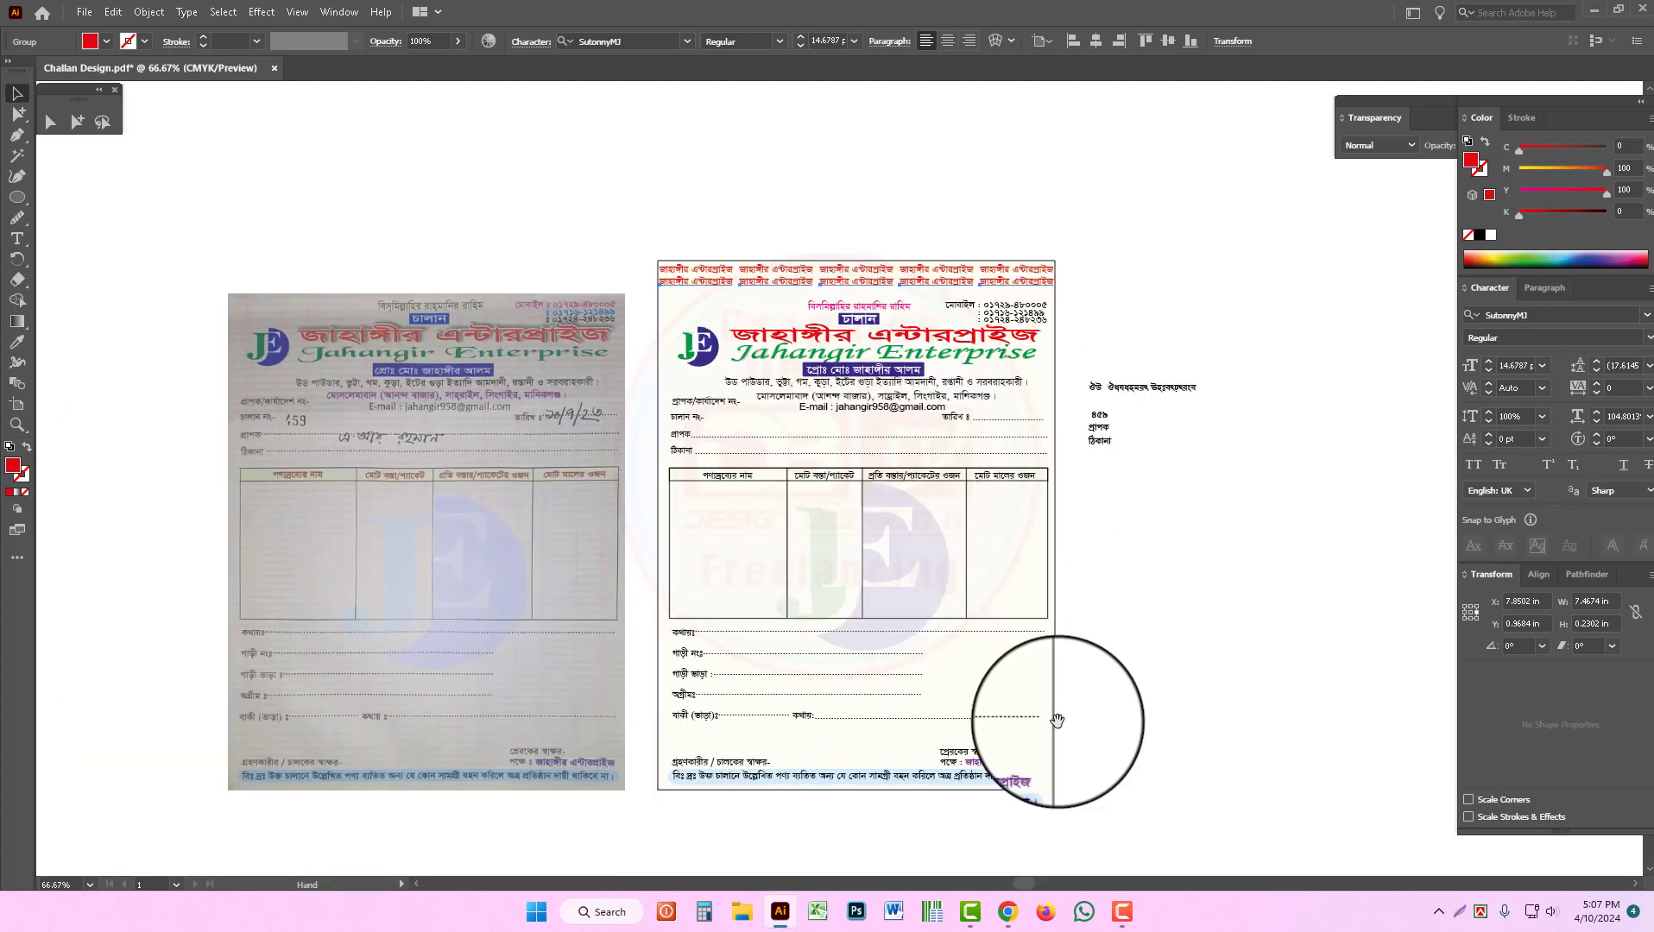
click(678, 314)
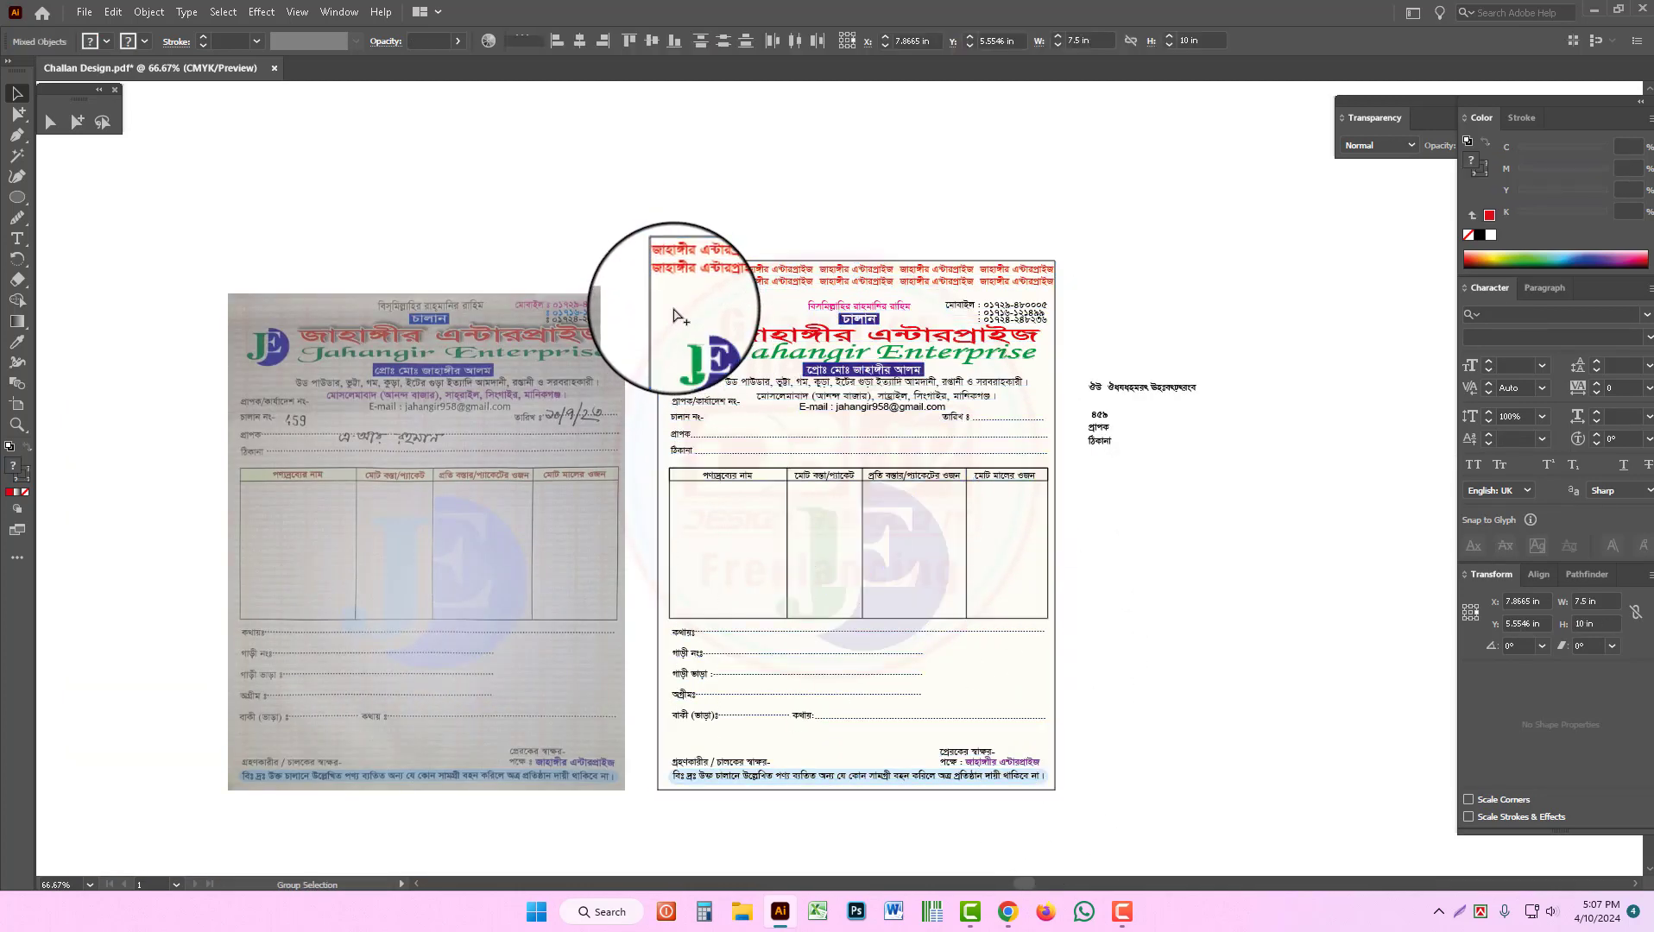
click(749, 281)
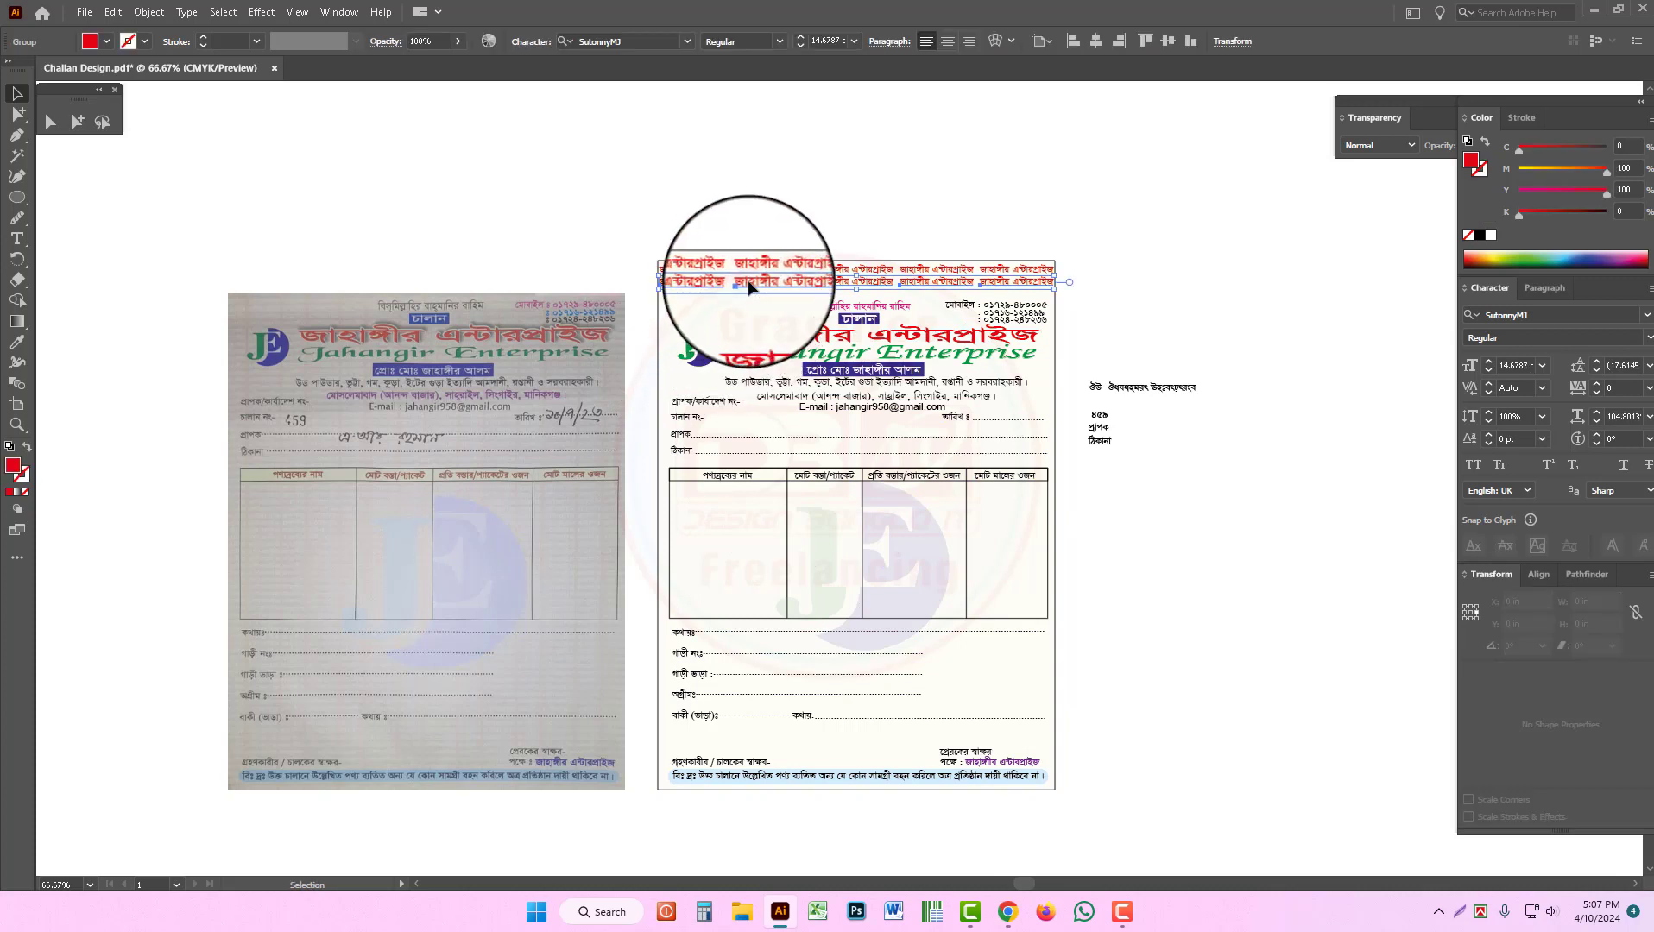
key(ctrl+d)
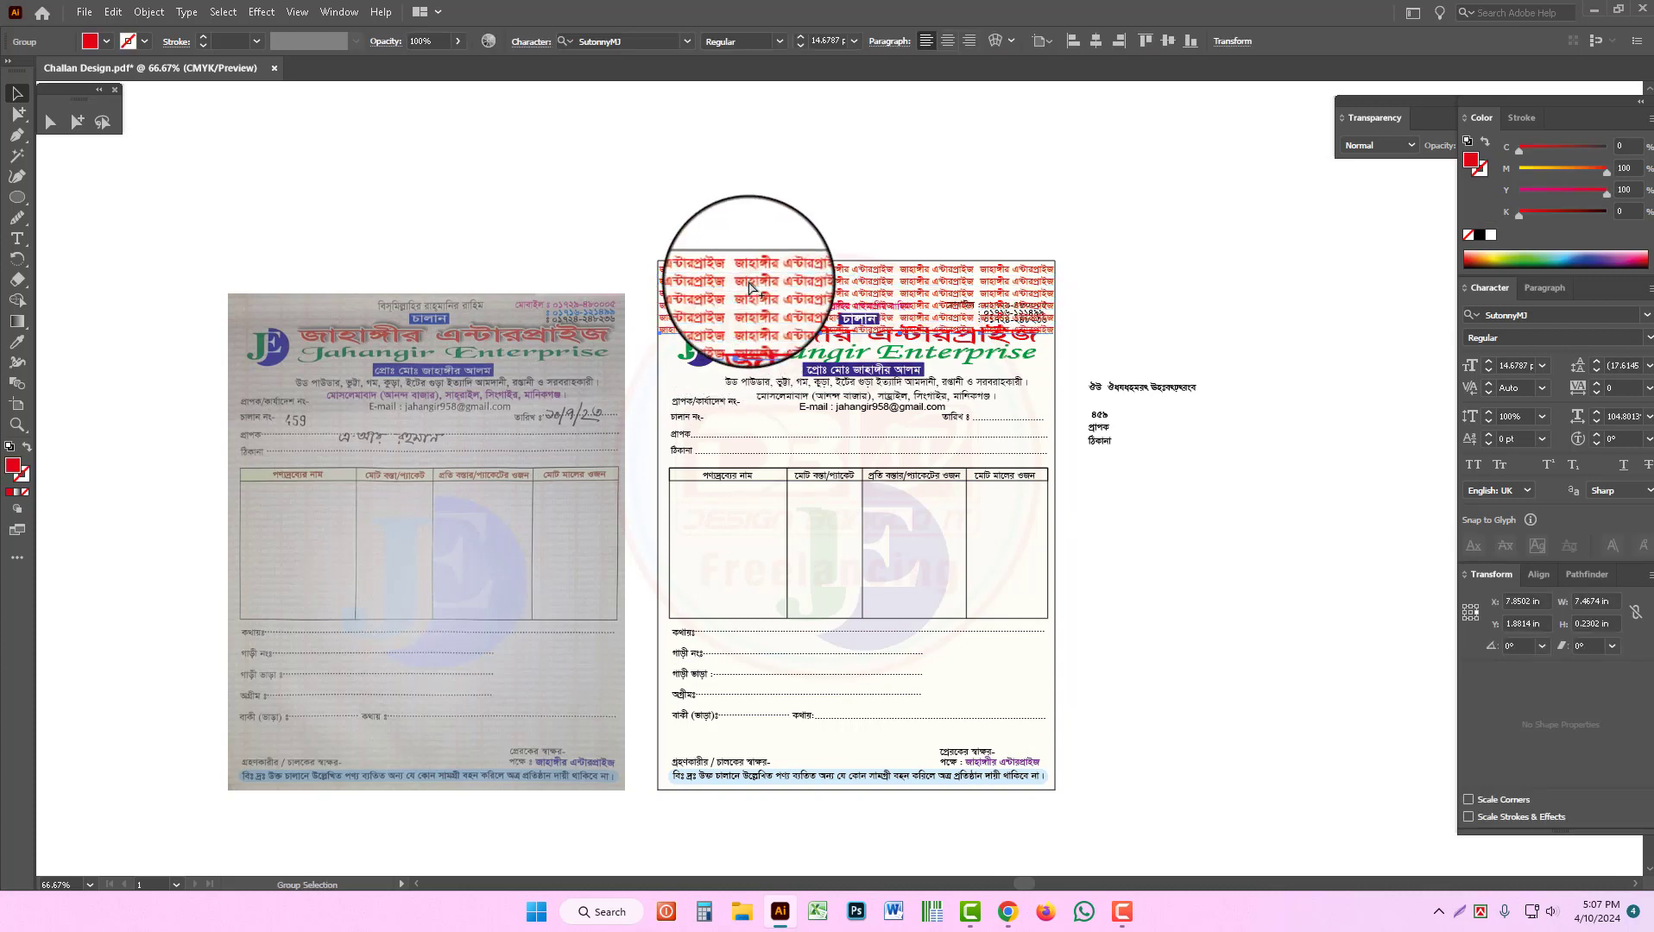
key(ctrl+d)
key(ctrl+d)
key(ctrl+d)
key(ctrl+d)
key(ctrl+d)
key(ctrl+d)
key(ctrl+d)
key(ctrl+d)
key(ctrl+d)
key(ctrl+d)
key(ctrl+d)
key(ctrl+d)
key(ctrl+d)
key(ctrl+d)
key(ctrl+d)
key(ctrl+d)
key(ctrl+d)
key(ctrl+d)
key(ctrl+d)
key(ctrl+d)
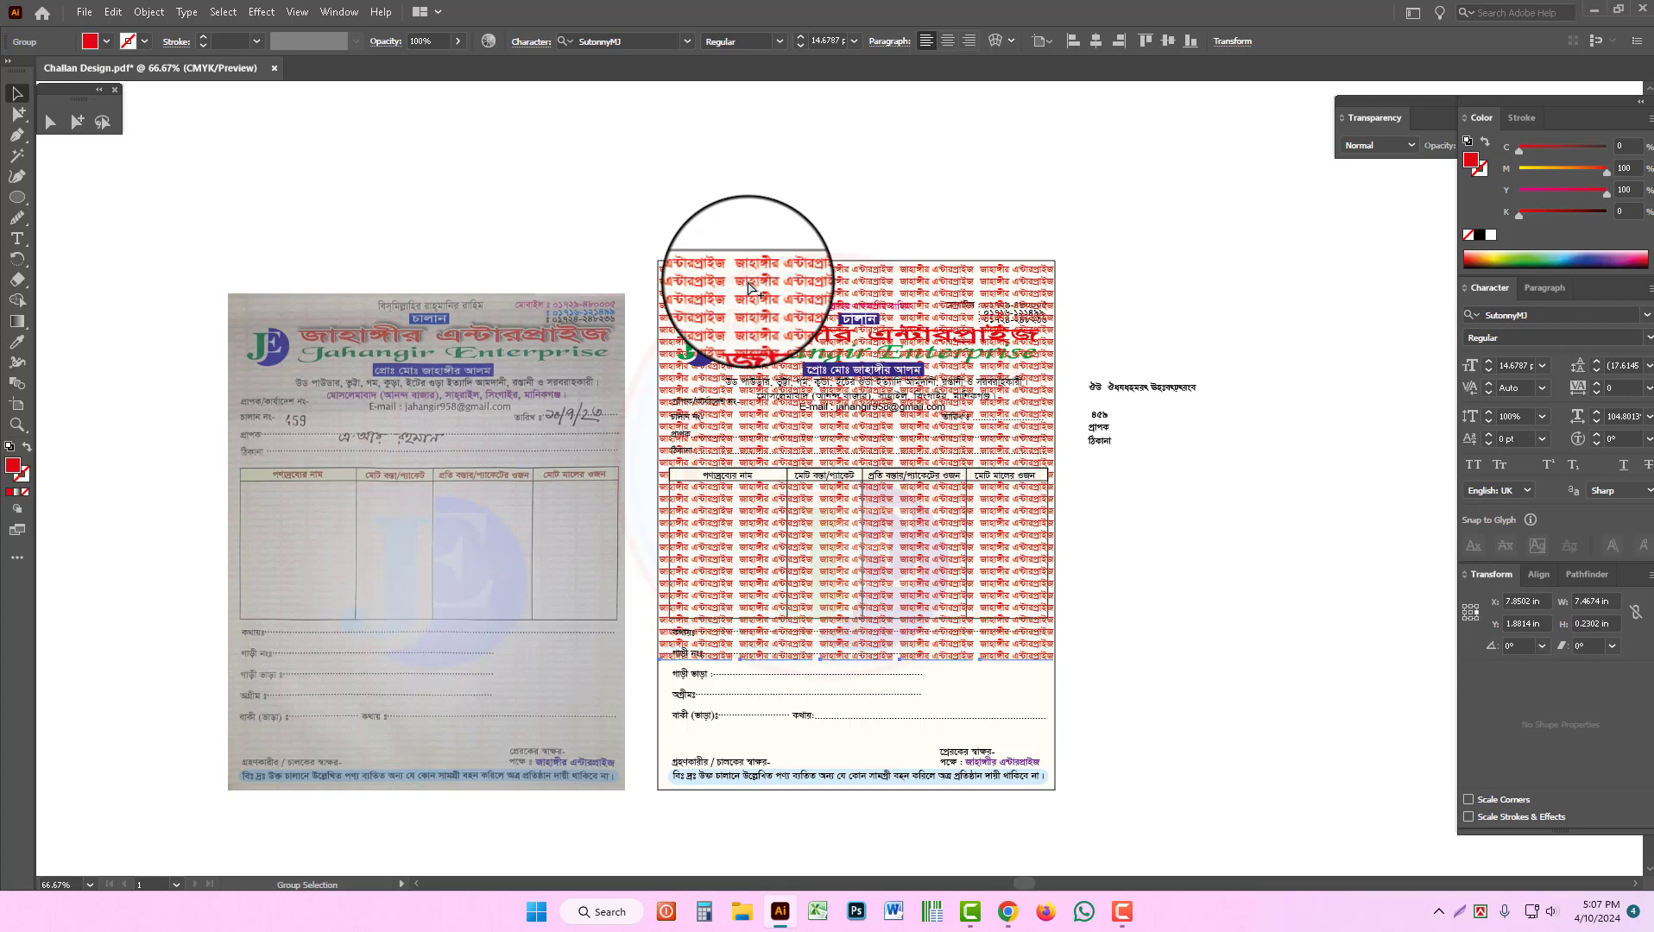
key(ctrl+d)
key(ctrl+d)
key(ctrl+d)
key(ctrl+d)
key(ctrl+d)
key(ctrl+d)
key(ctrl+d)
key(ctrl+d)
key(ctrl+d)
key(ctrl+d)
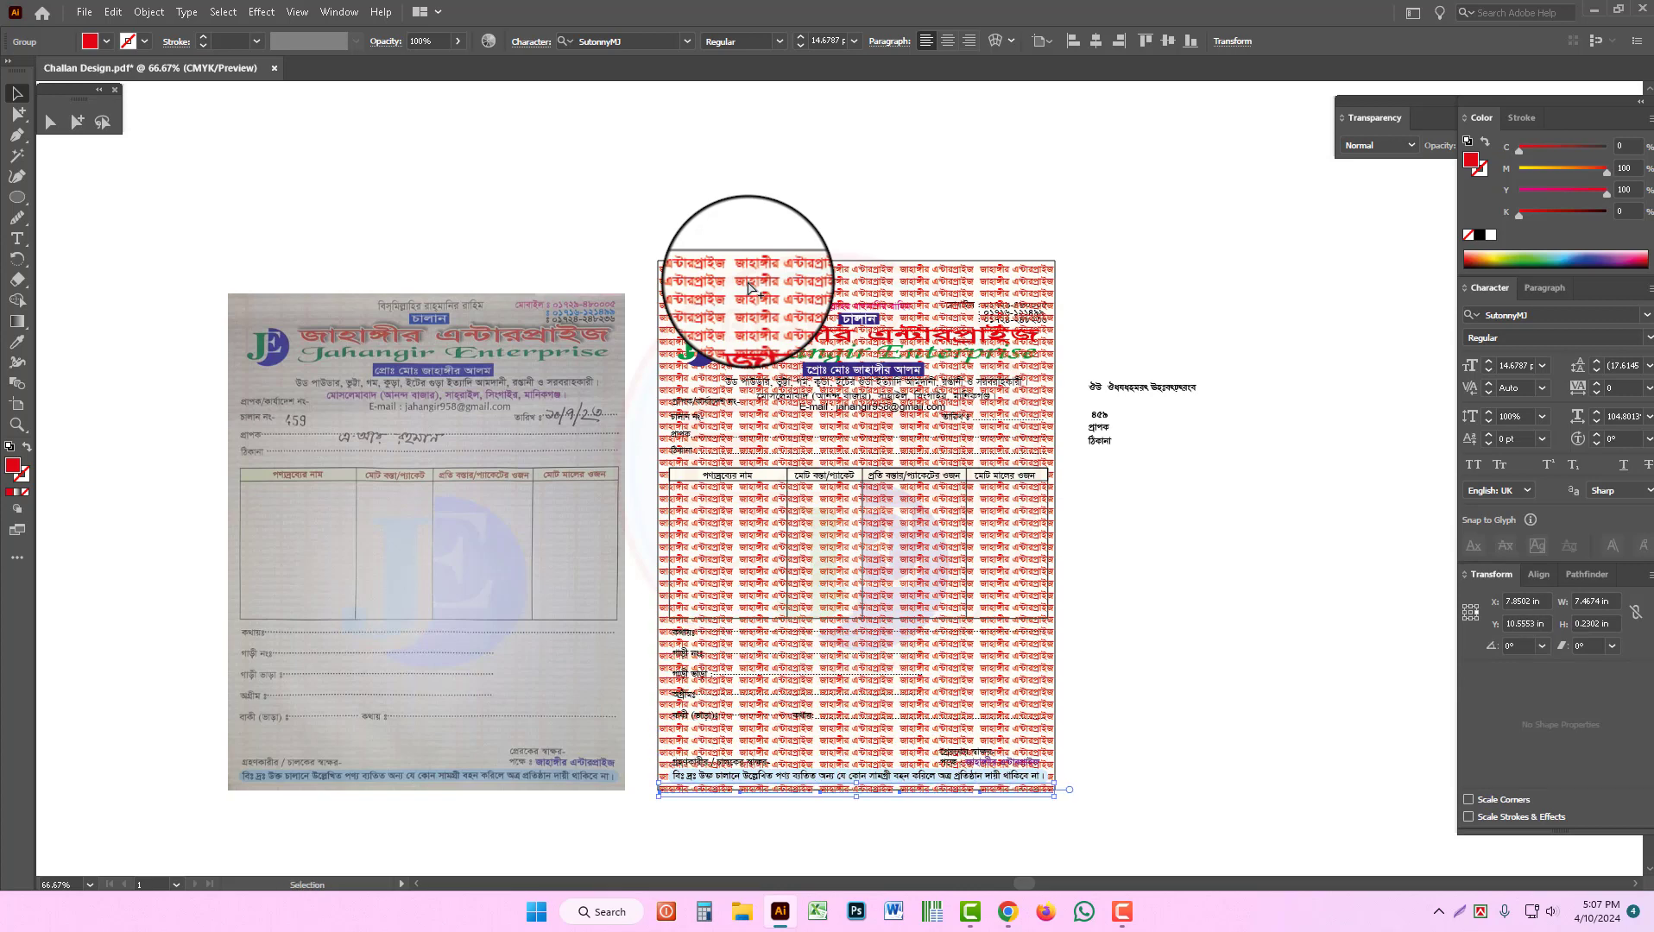
Step: Select all rows of the company name pattern and paste them in place behind the form's text and table
drag(887, 842, 809, 248)
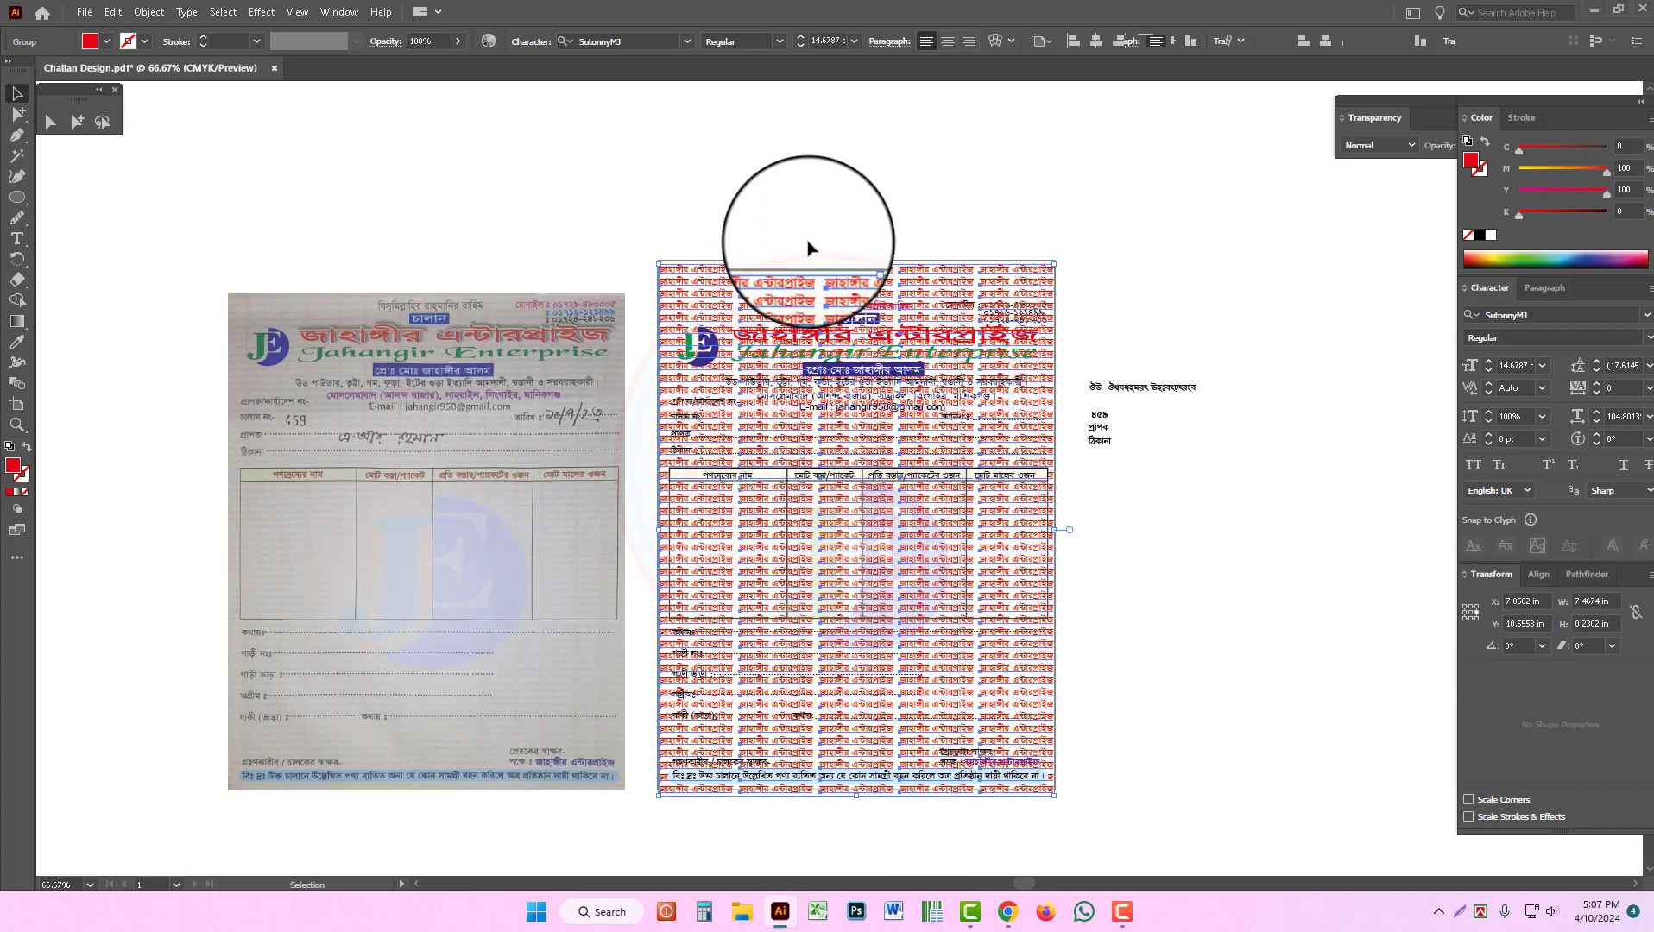
key(ctrl+x)
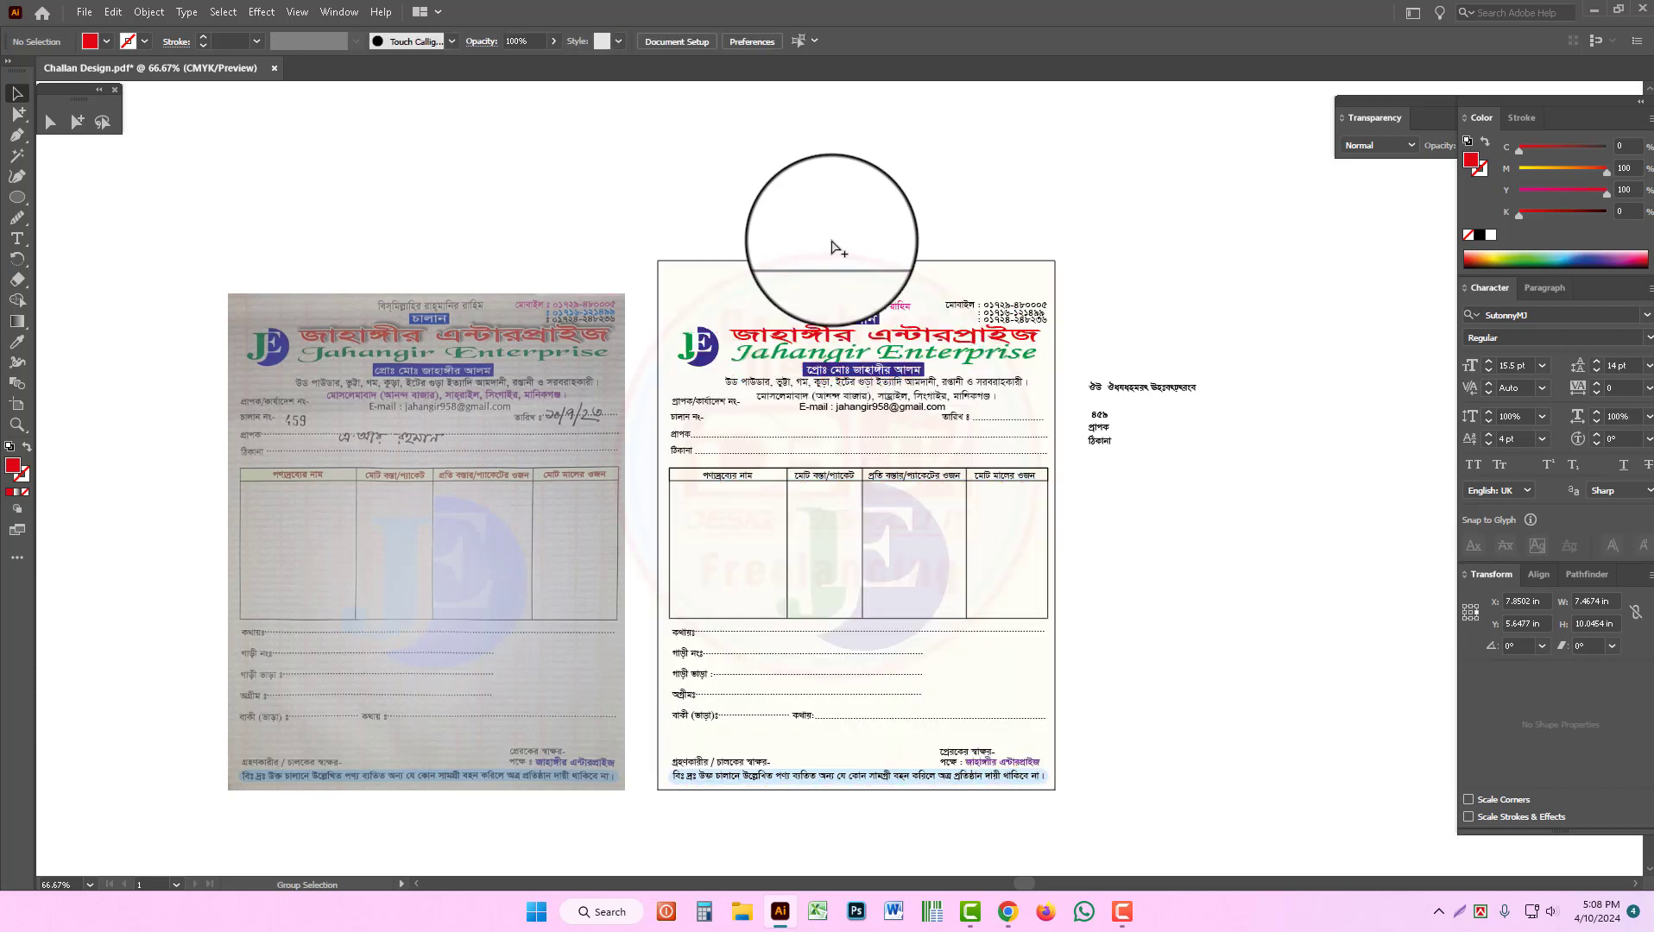
key(ctrl+b)
Step: Compress the company name pattern to about 9.95 in high so that it ends at the form's bottom edge
ctrl+click(882, 765)
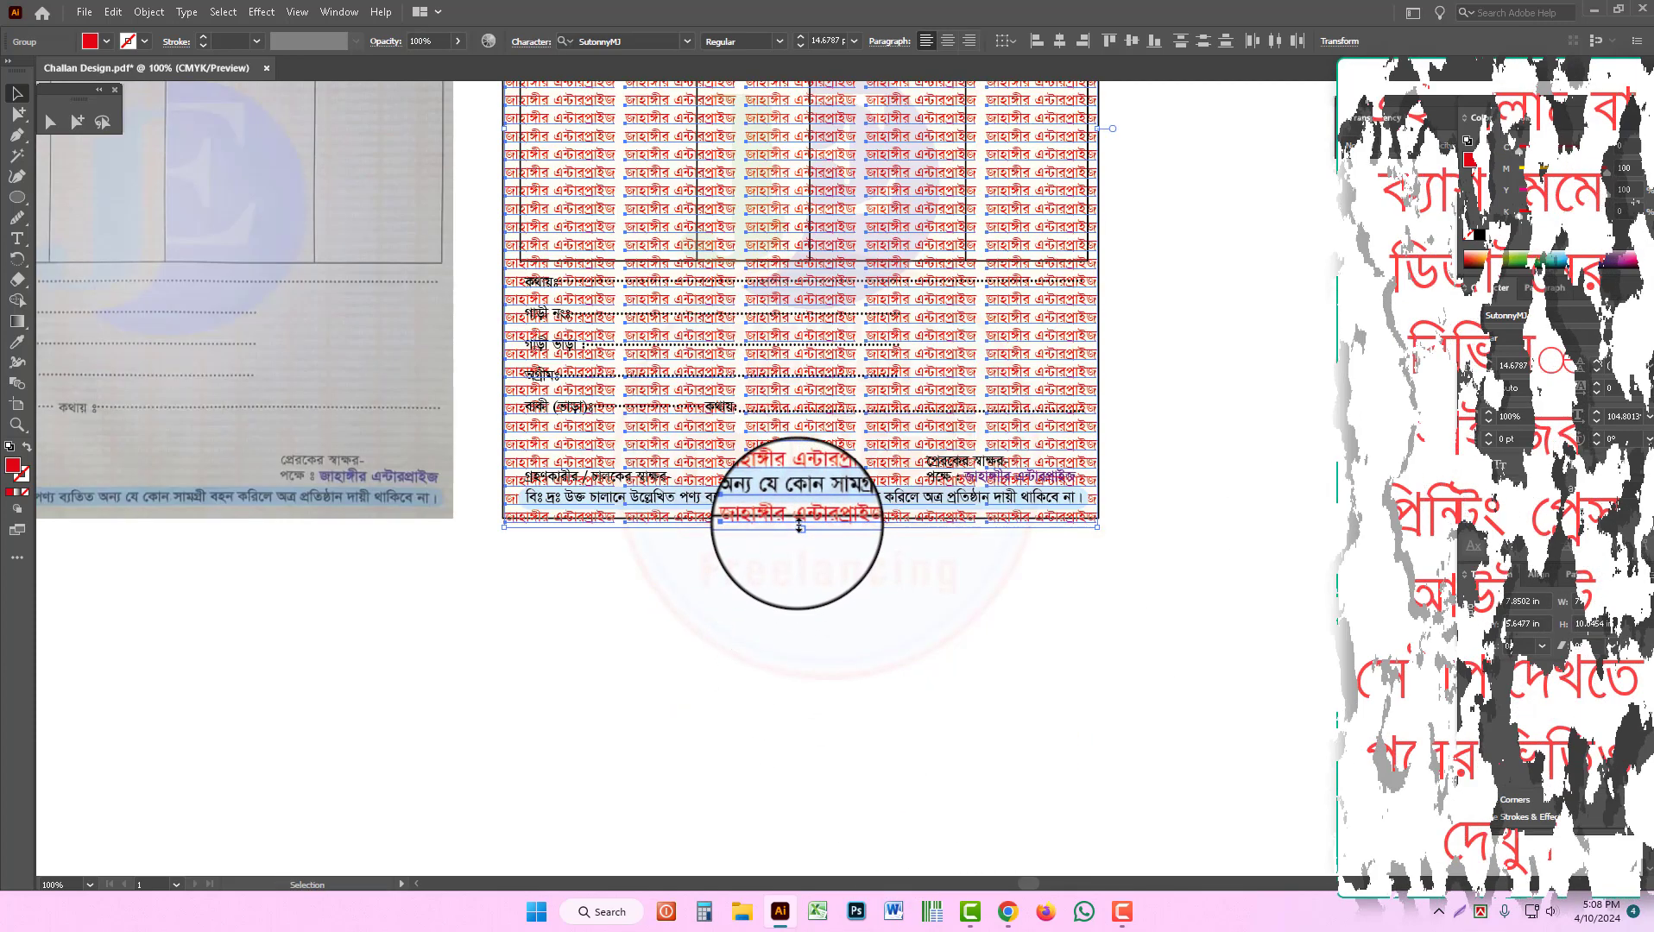
drag(799, 528, 810, 539)
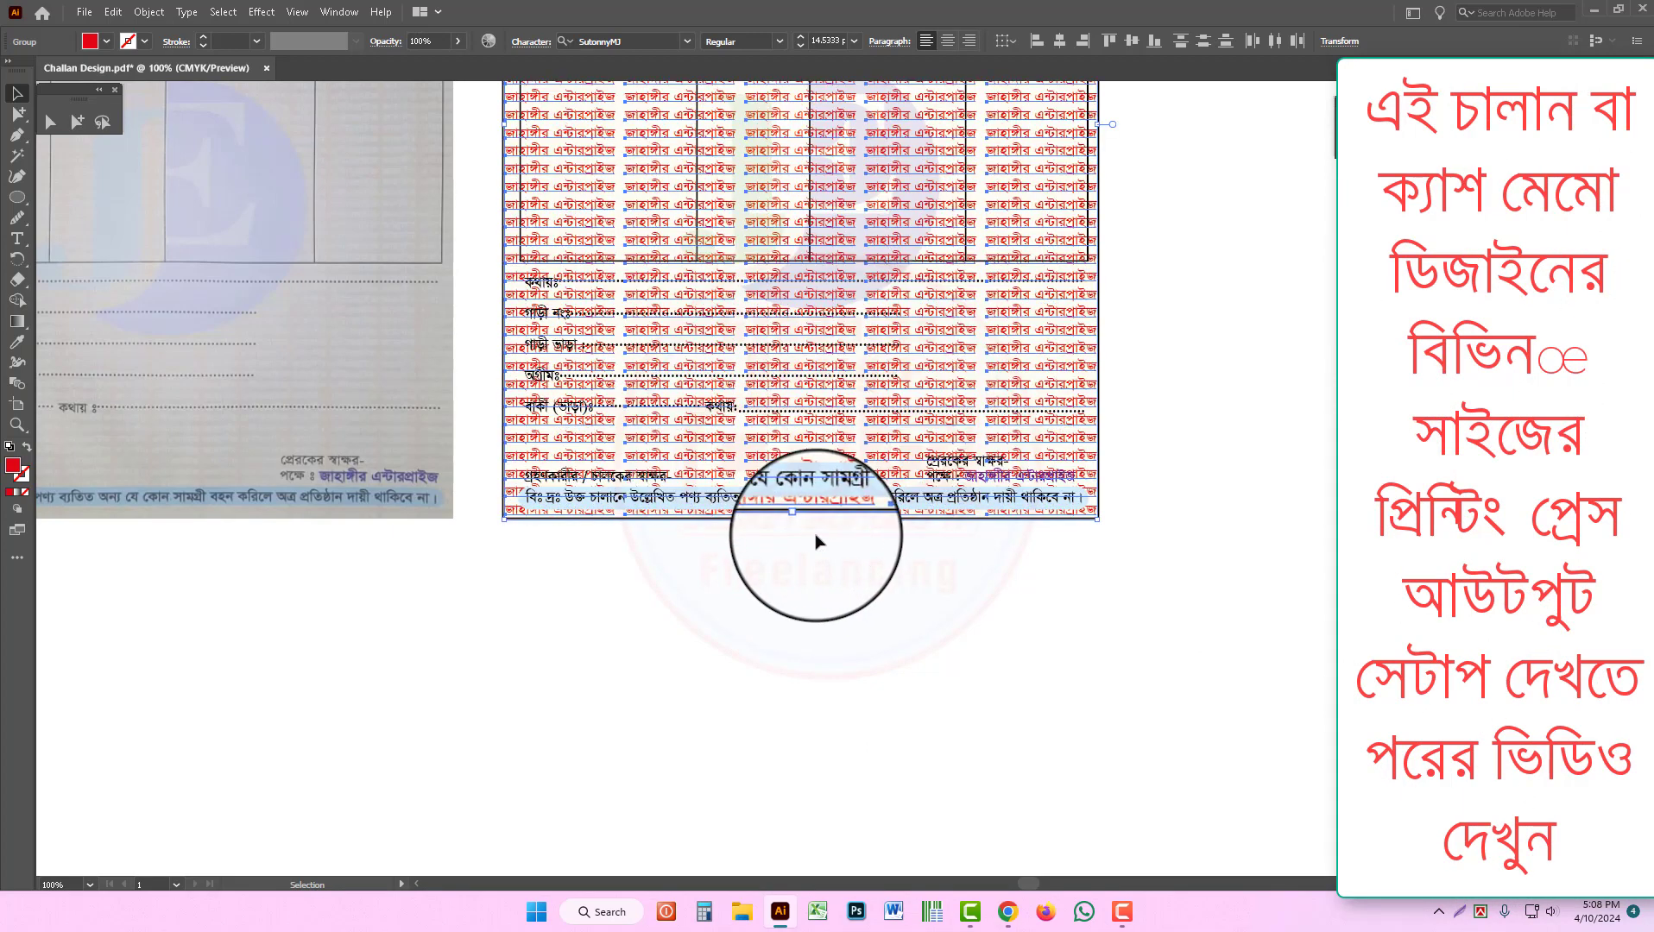
key(ctrl+minus)
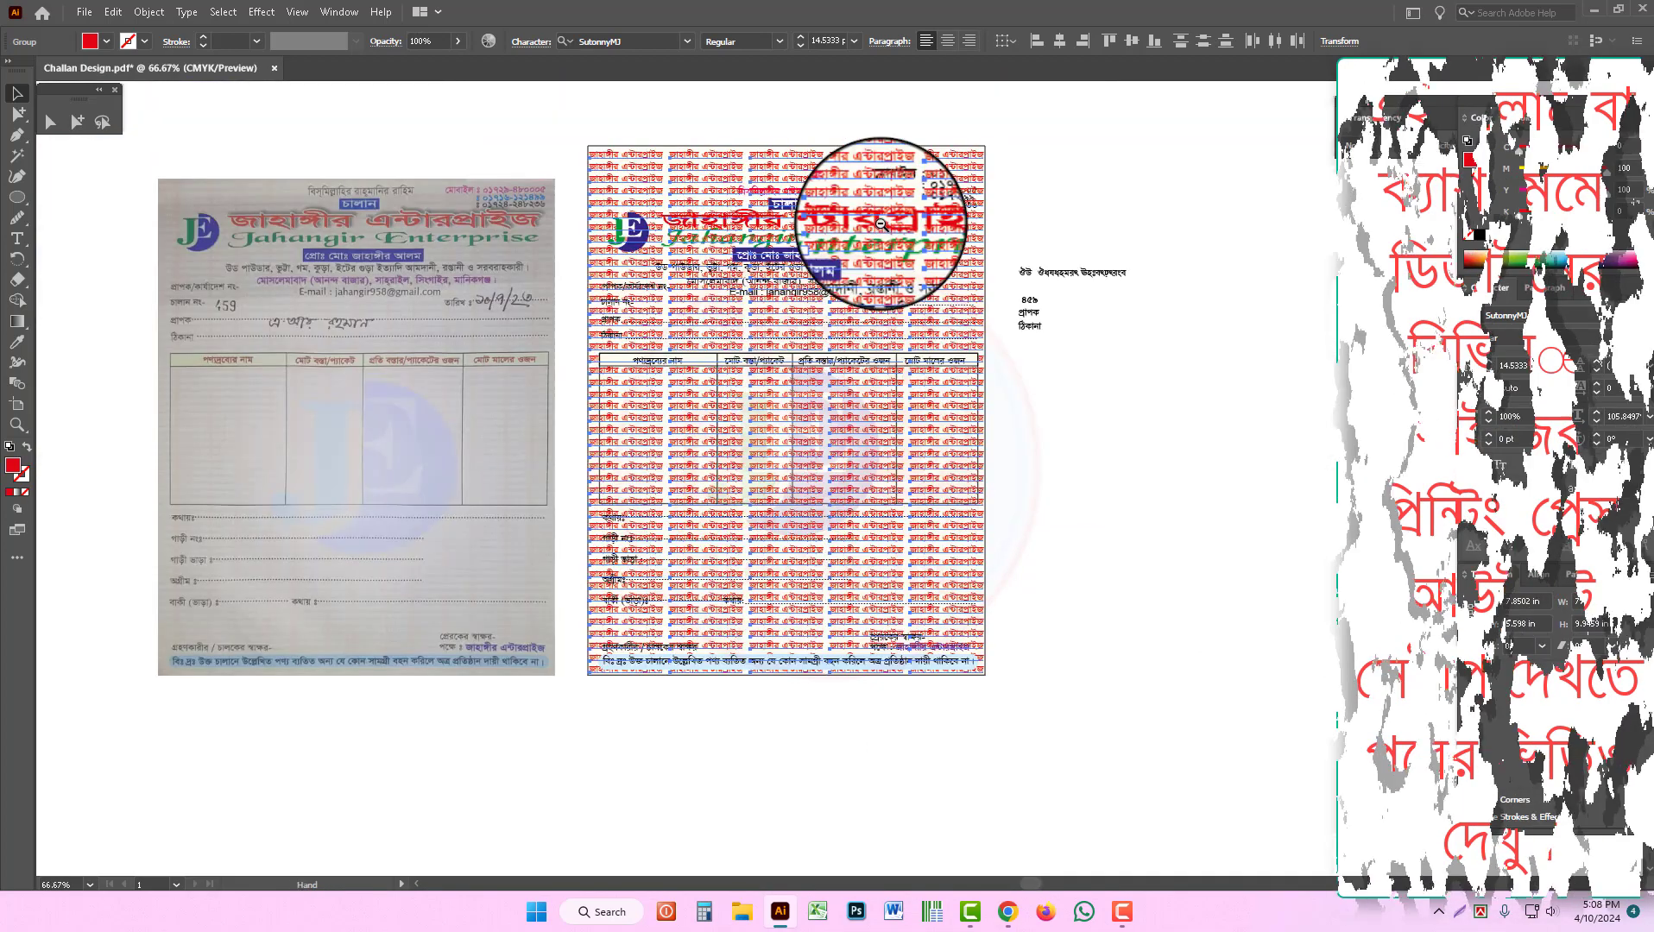
Step: Recolour the company name pattern black and set its opacity to 20%
click(1491, 235)
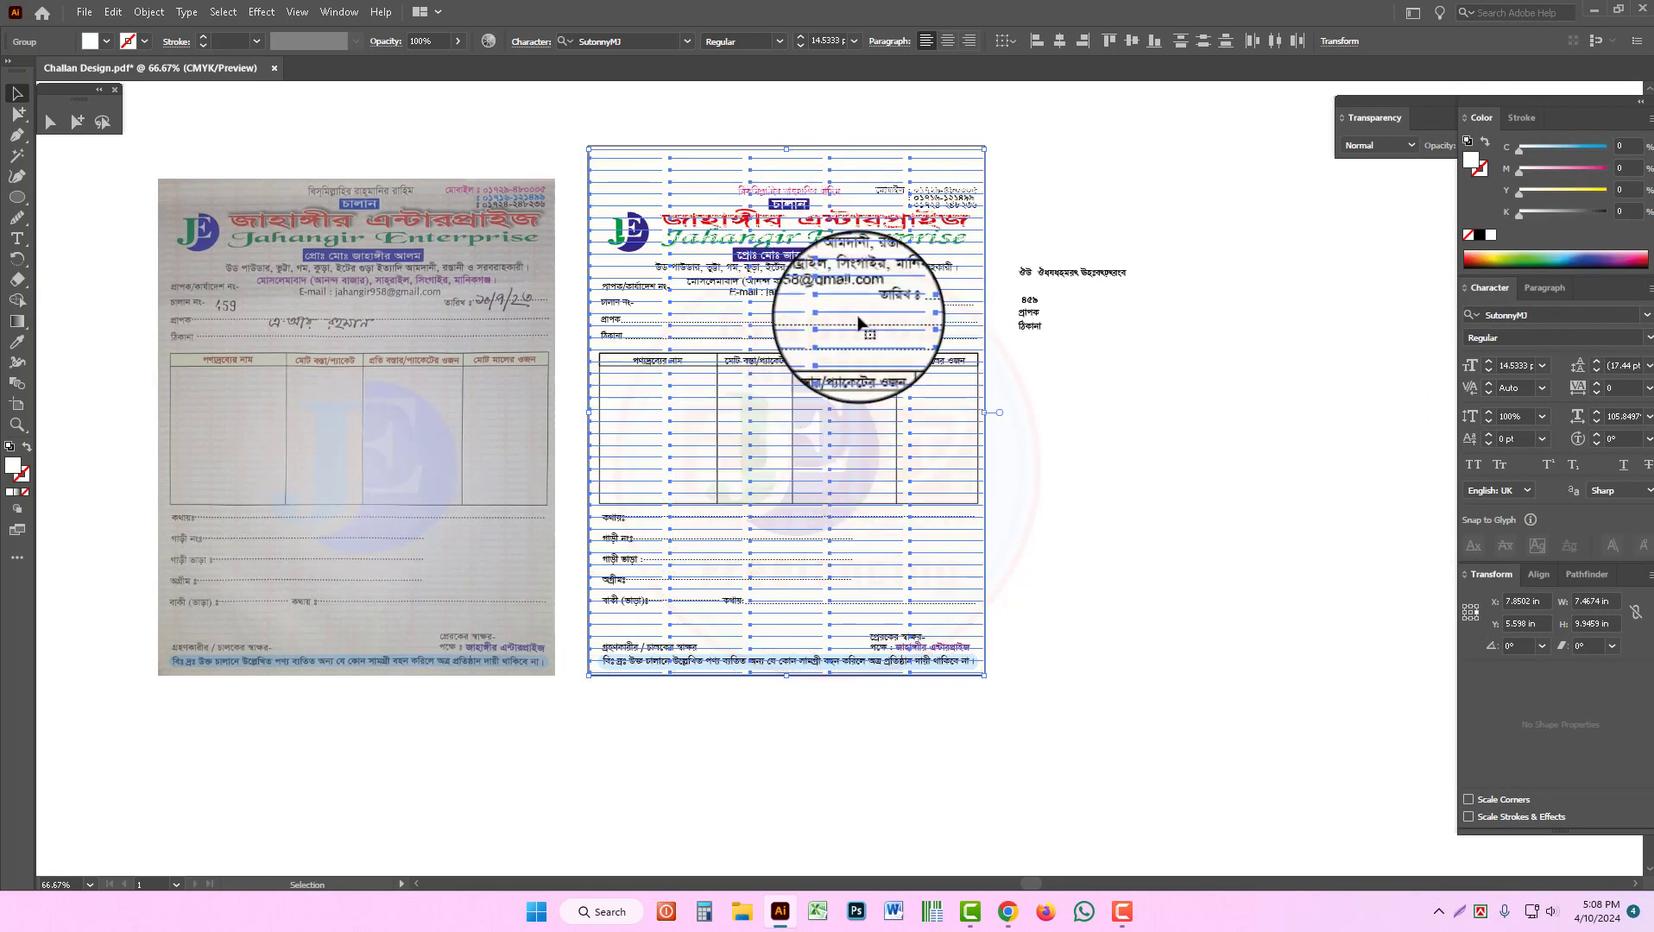
key(ctrl+plus)
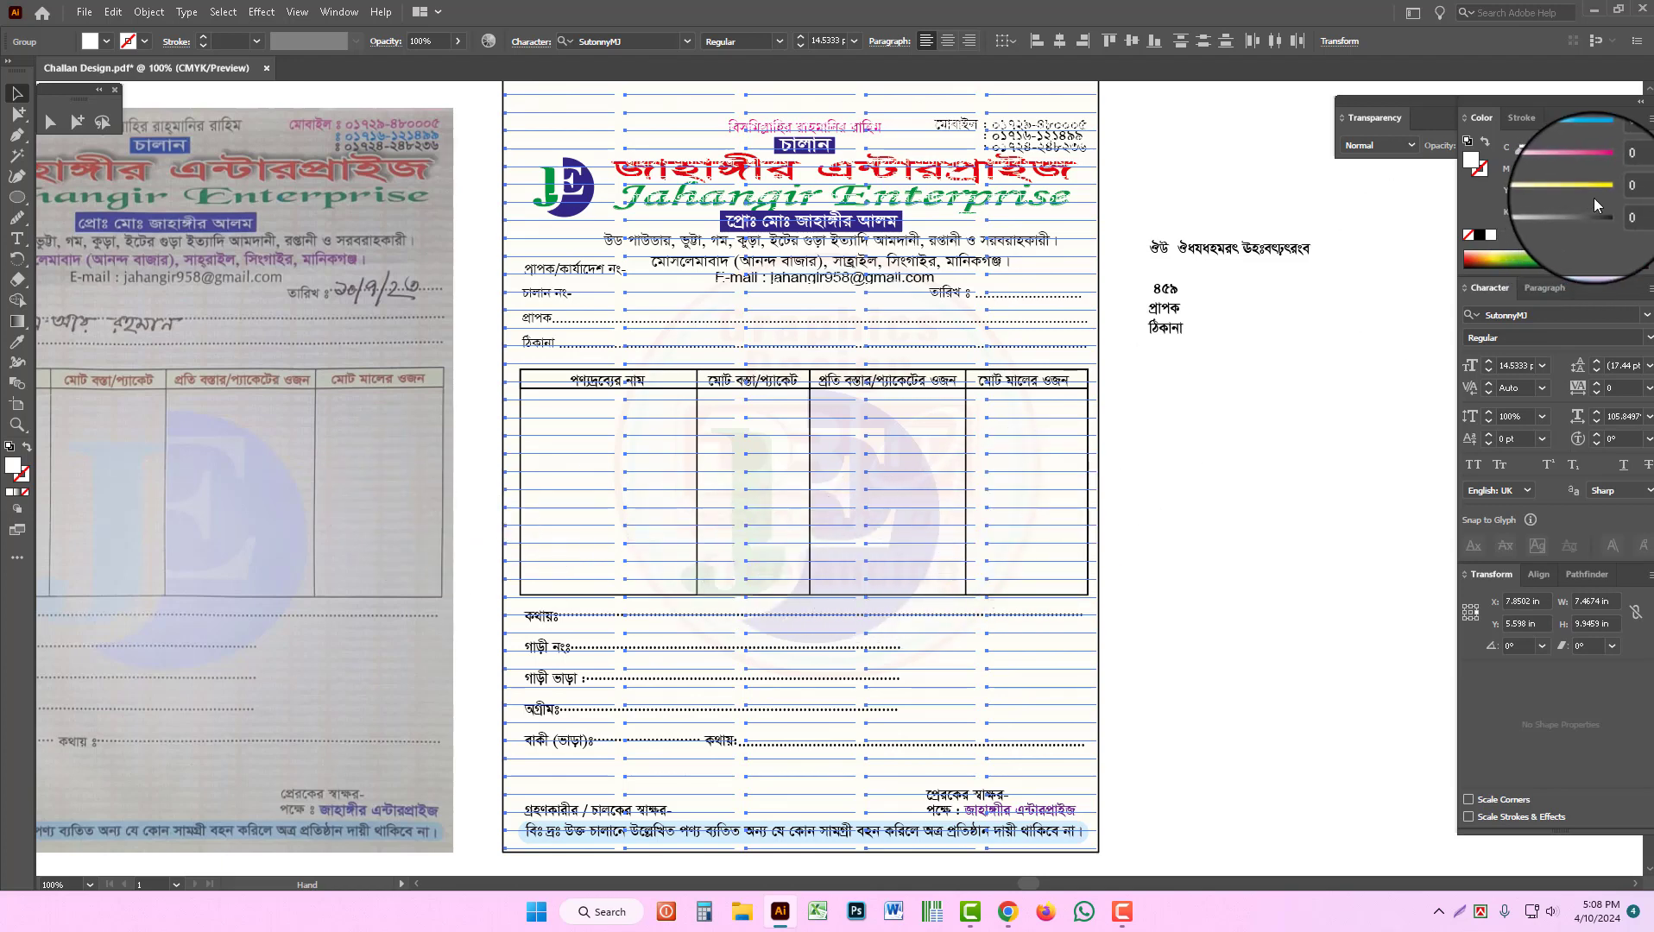
click(1480, 237)
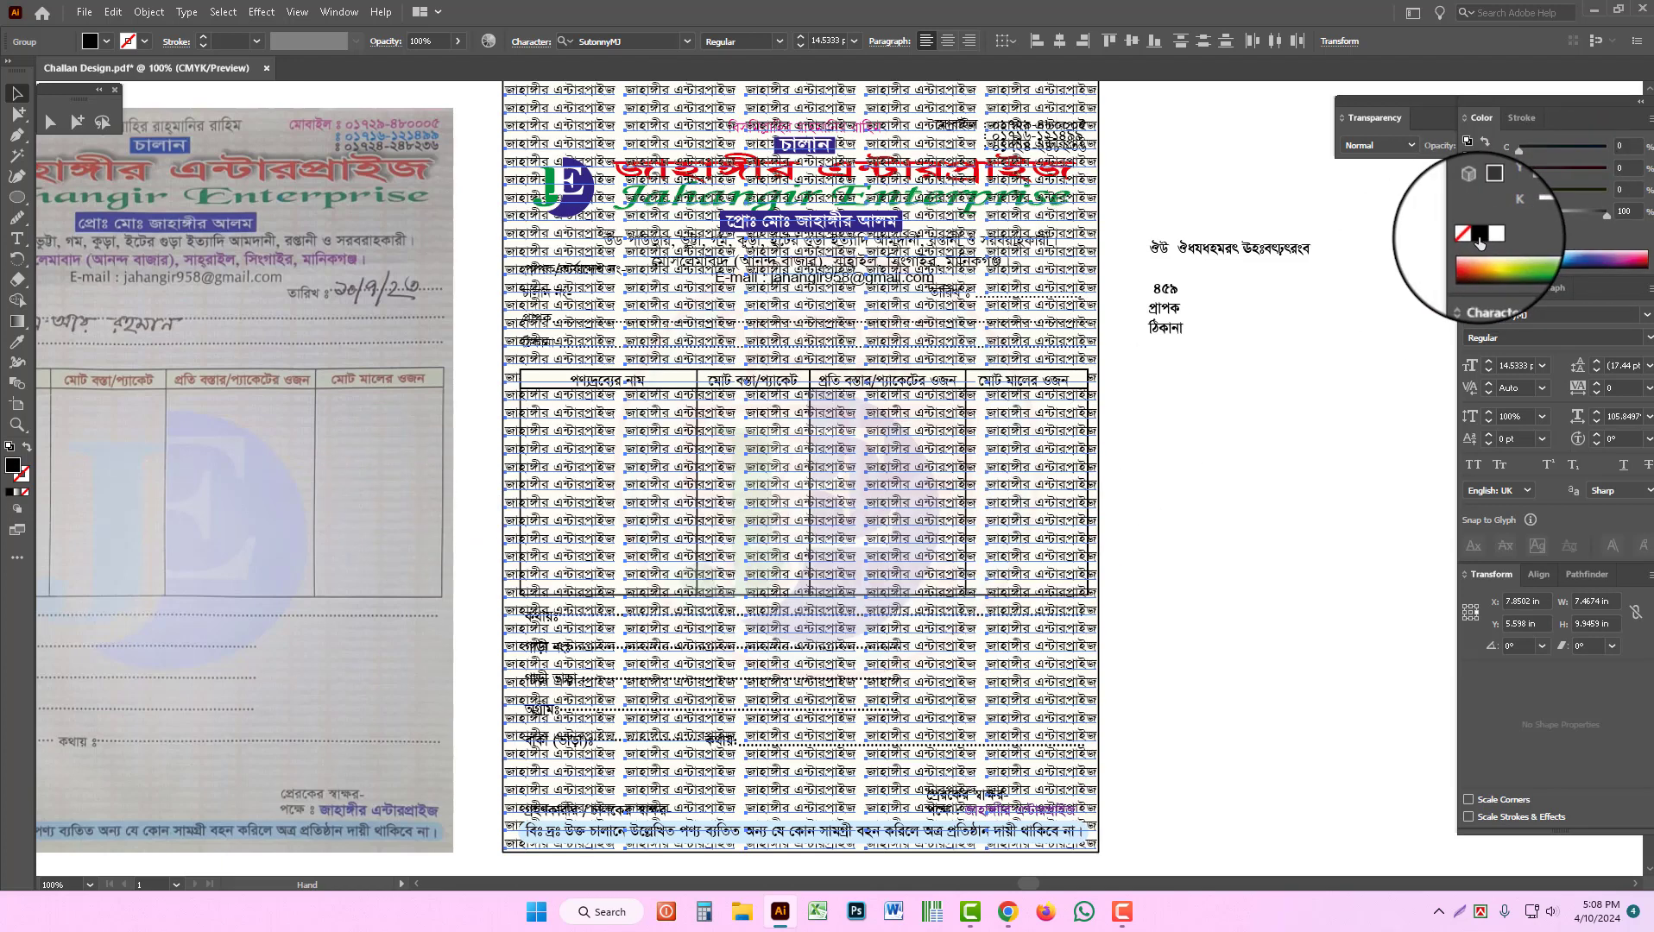
key(v)
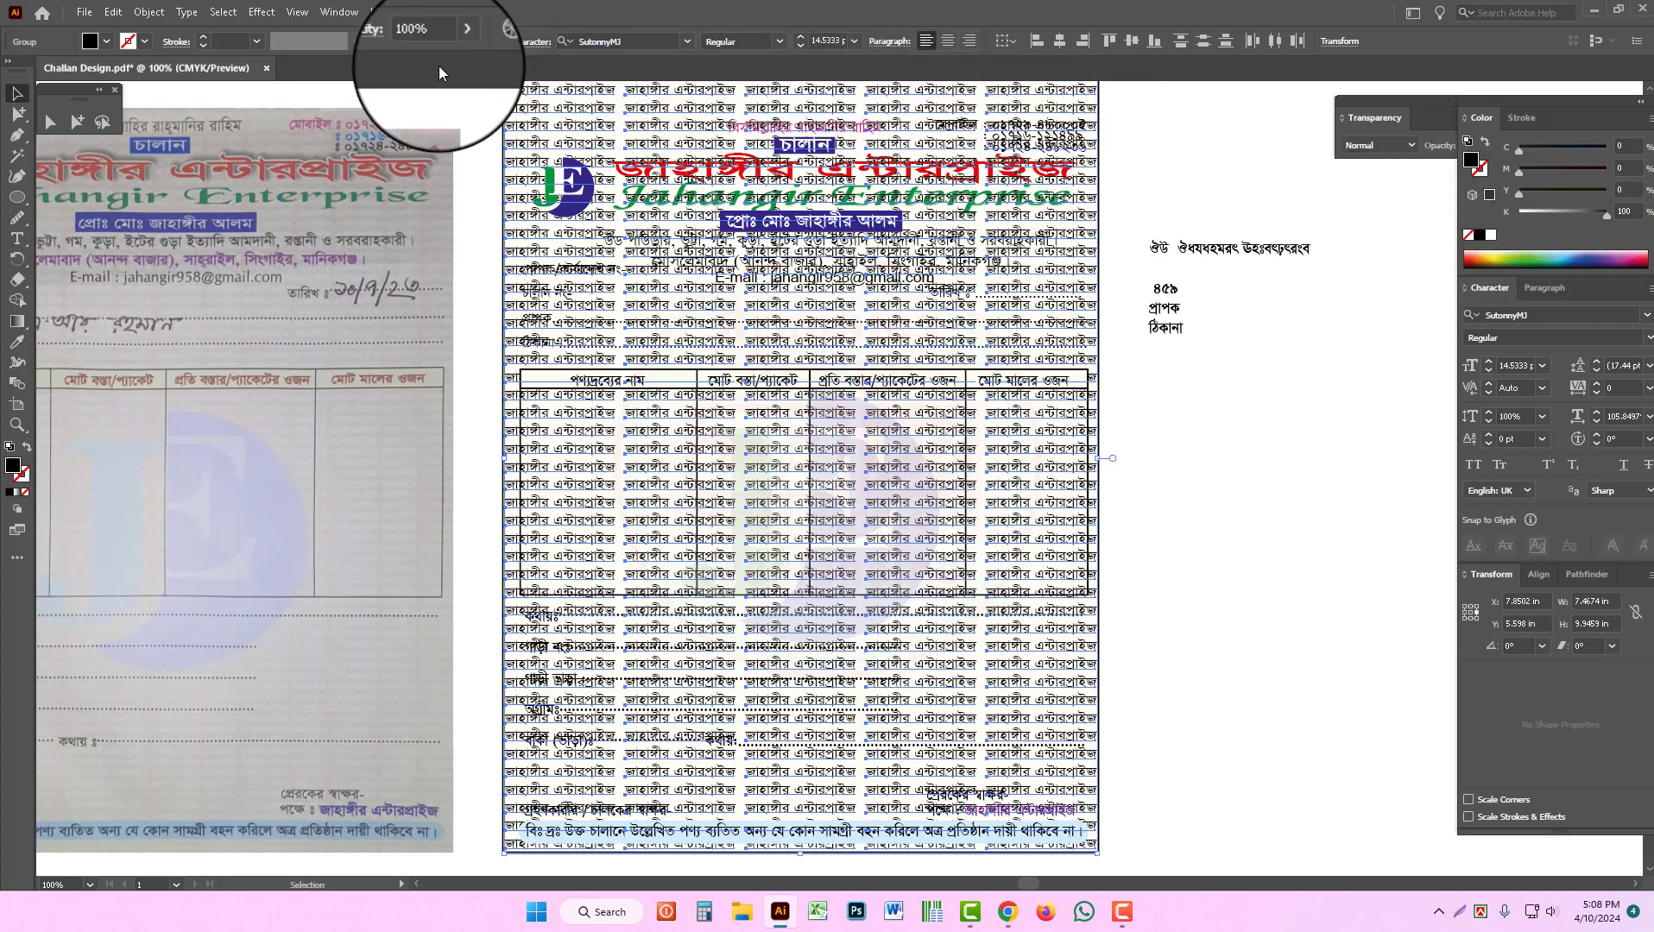
click(432, 41)
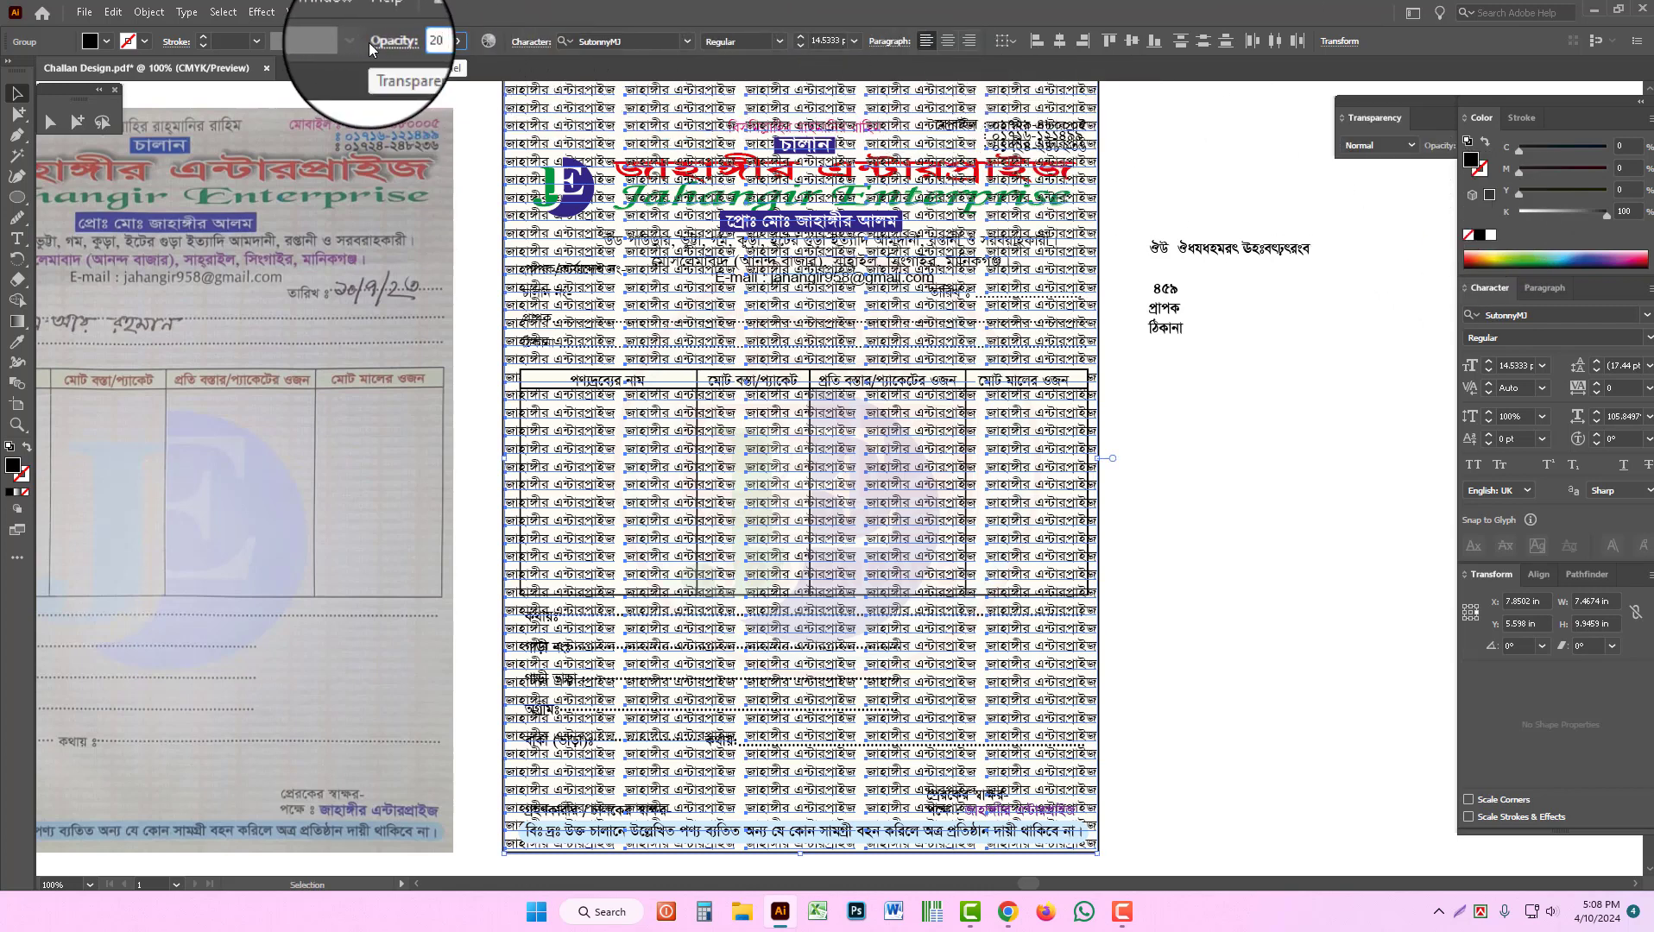
key(Return)
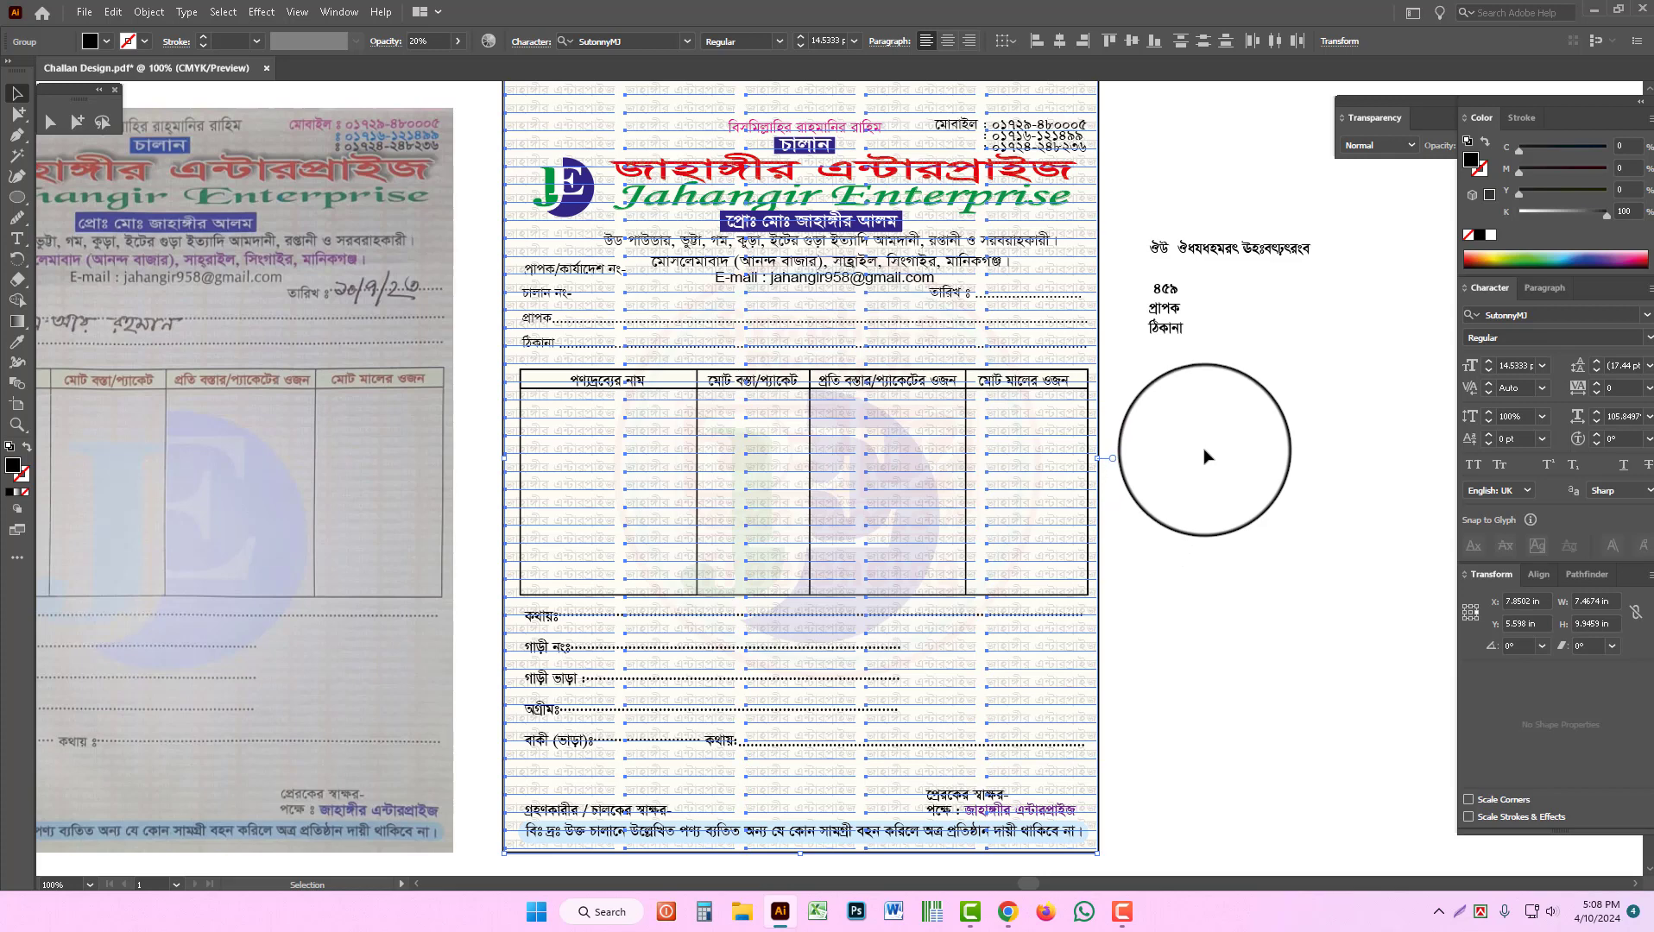
Step: Undo the company name pattern's opacity change and group all of its rows into a single object
click(1206, 456)
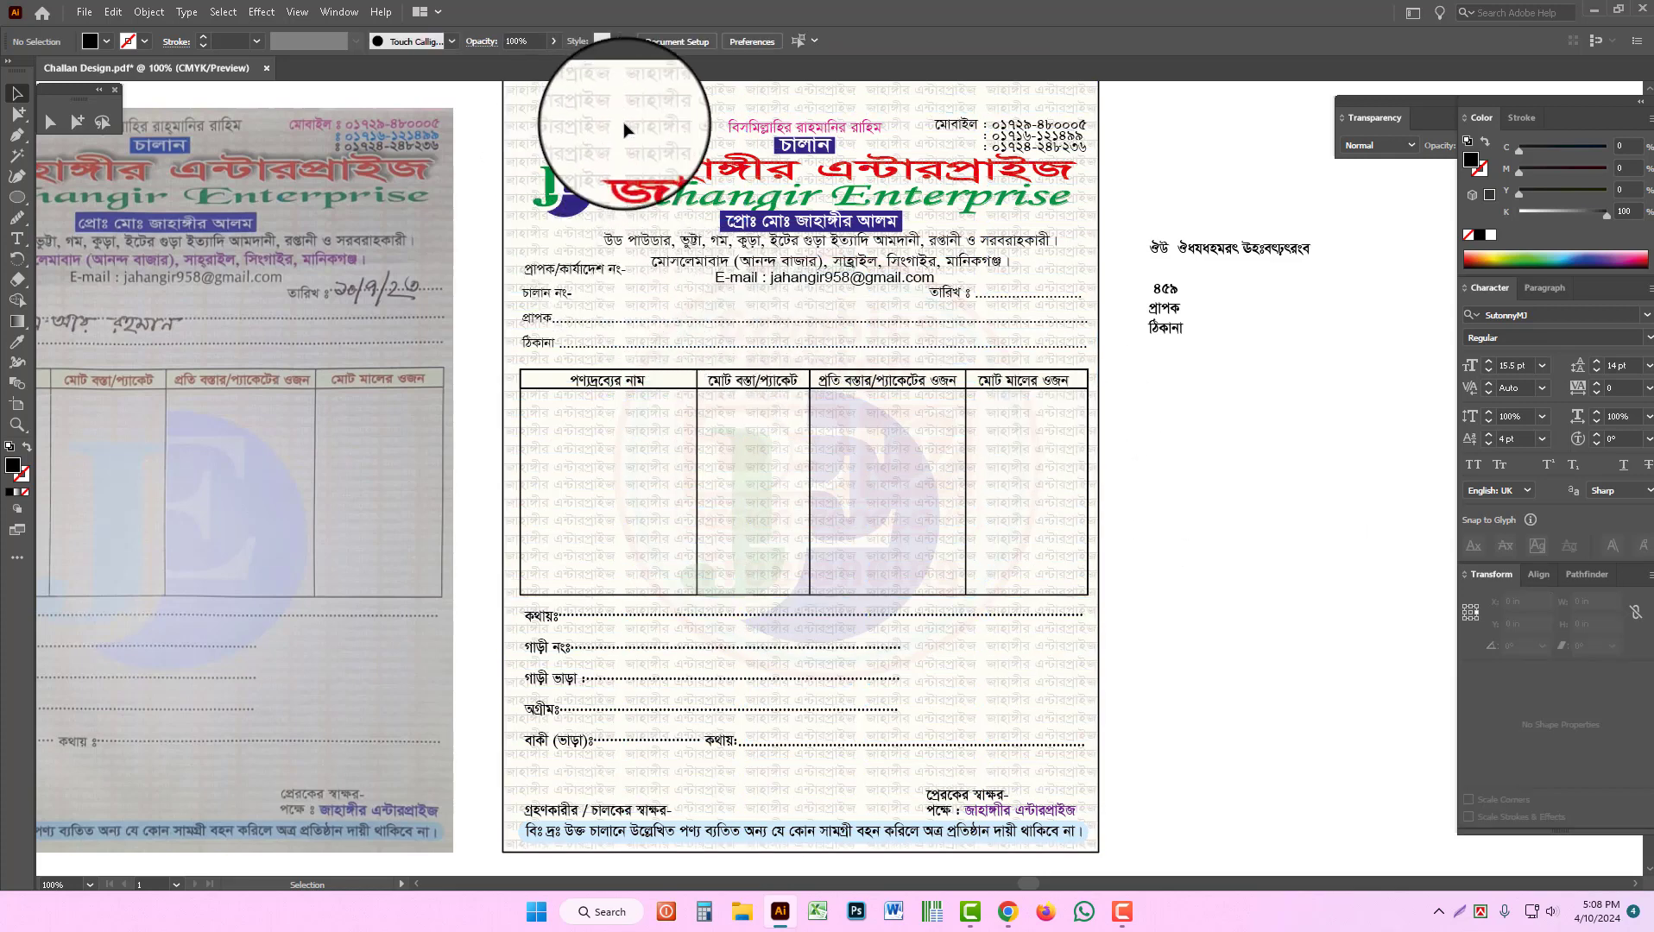
key(ctrl+minus)
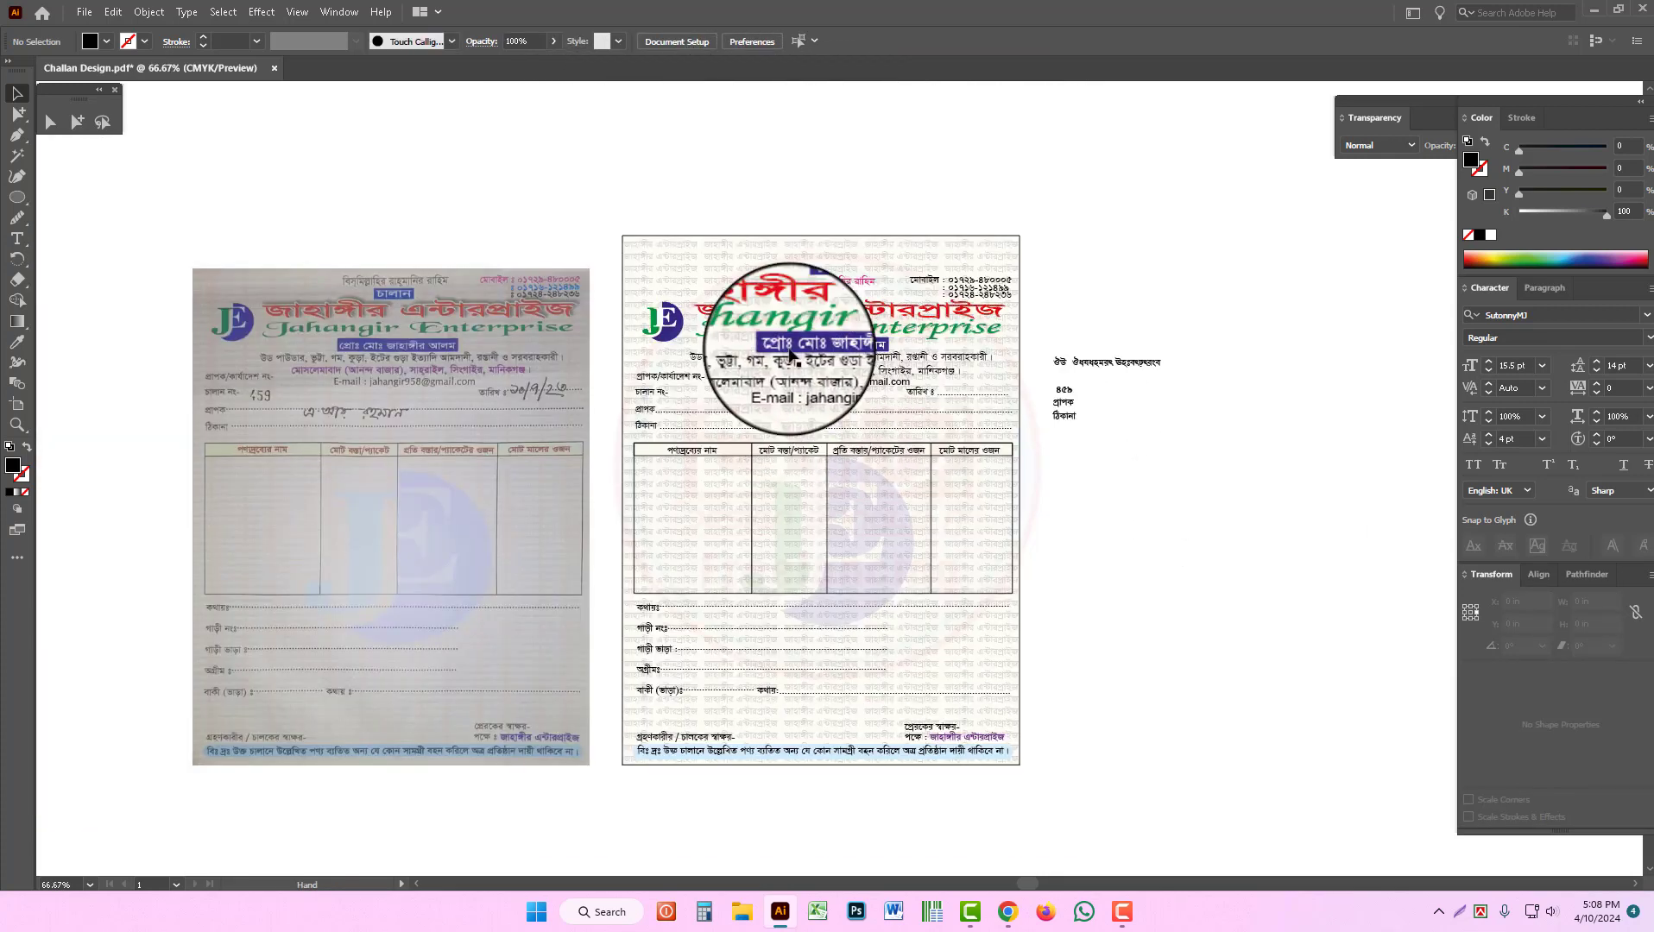
click(765, 289)
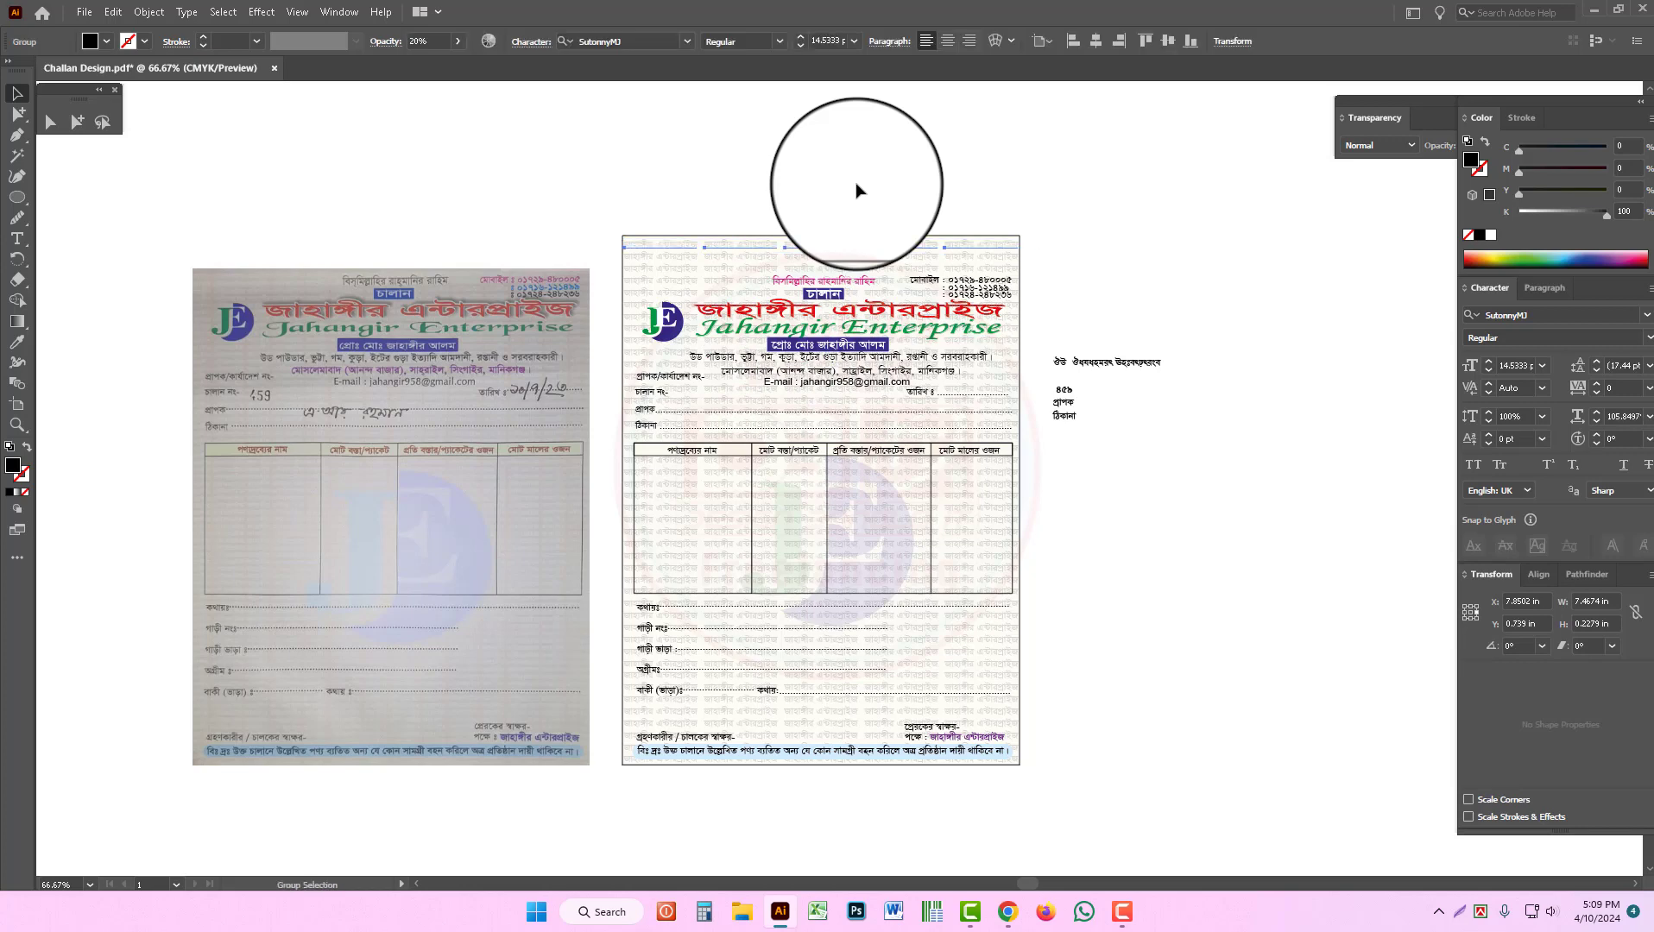
key(ctrl+z)
key(ctrl+z)
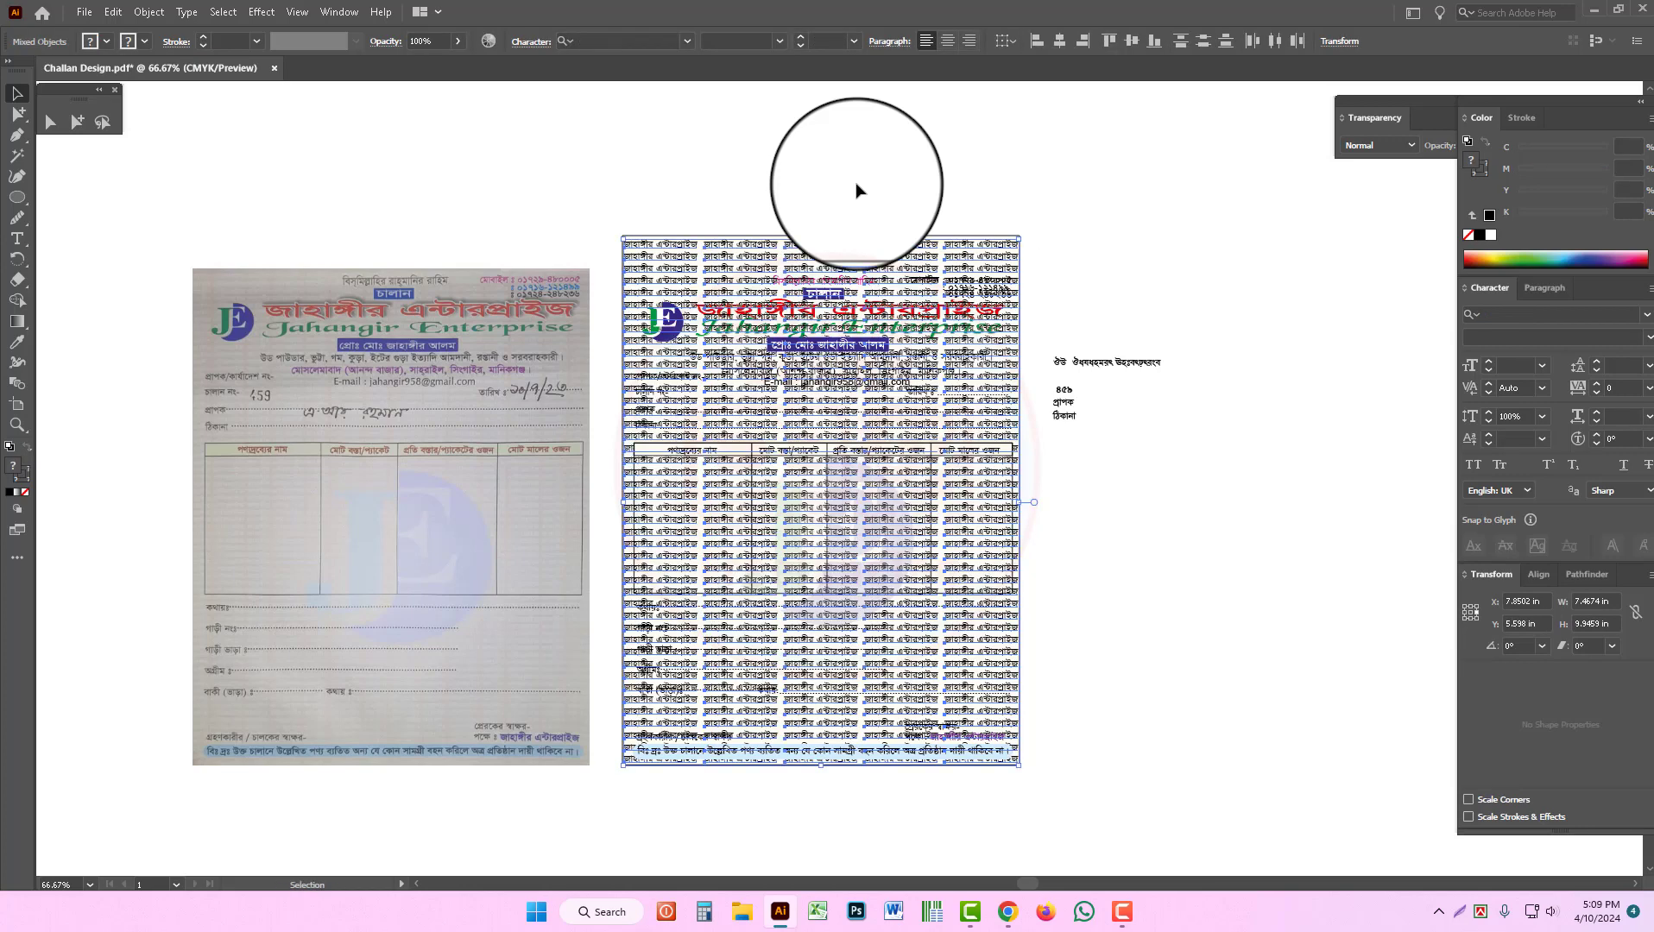
key(ctrl+z)
key(ctrl+z)
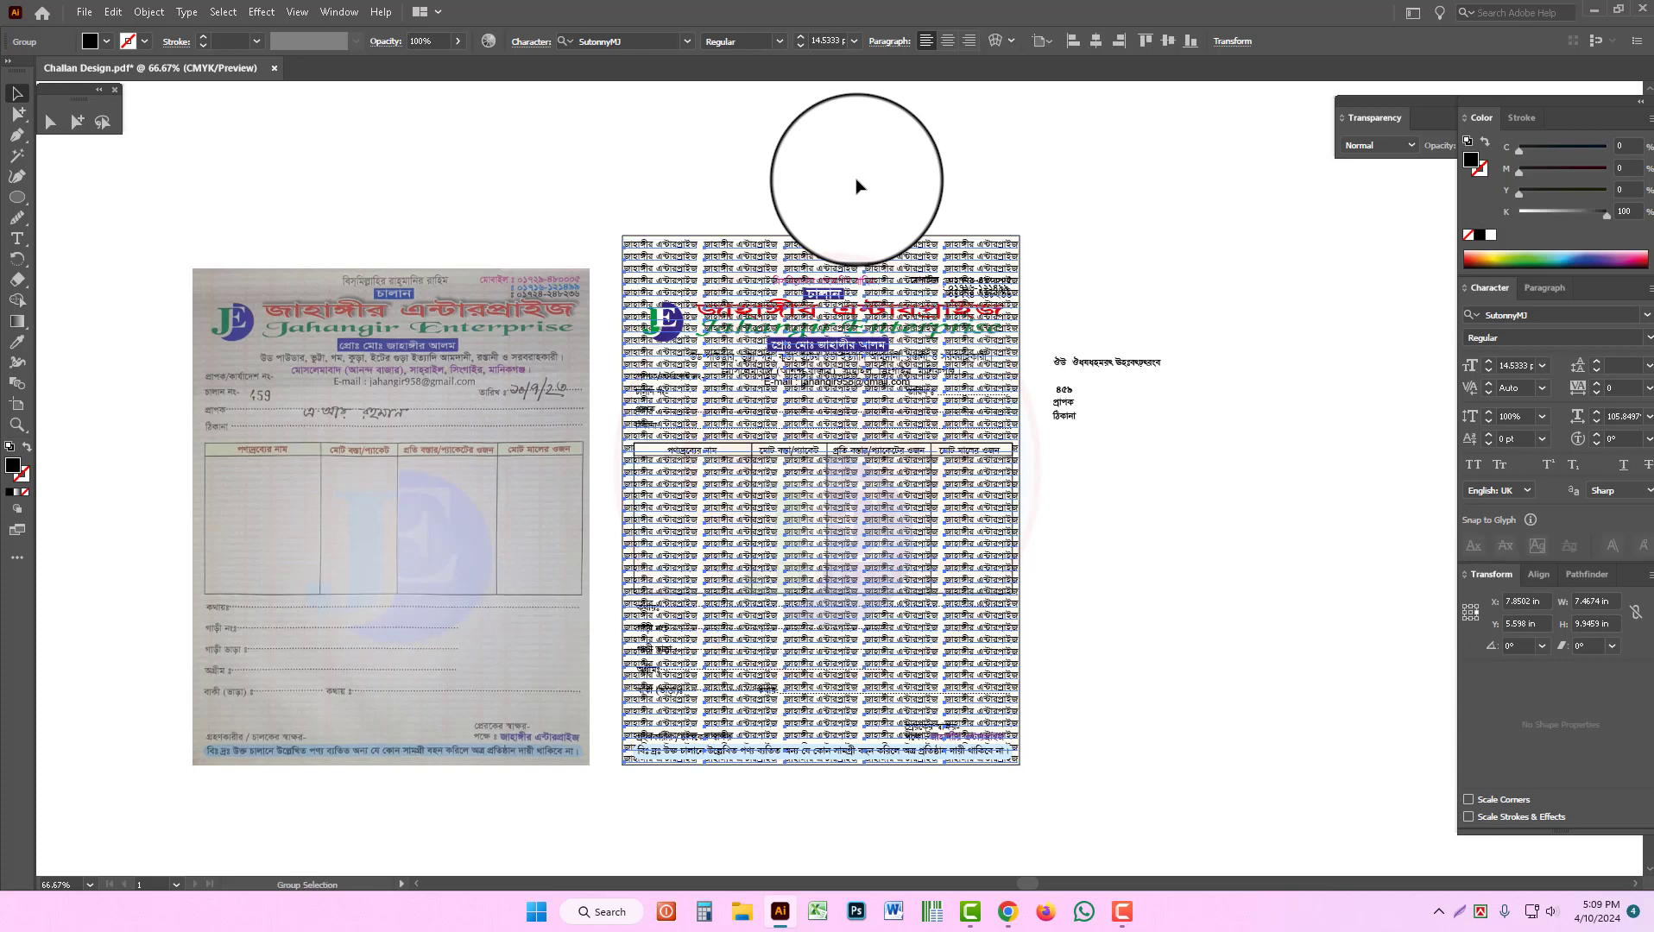
key(ctrl+x)
key(ctrl+b)
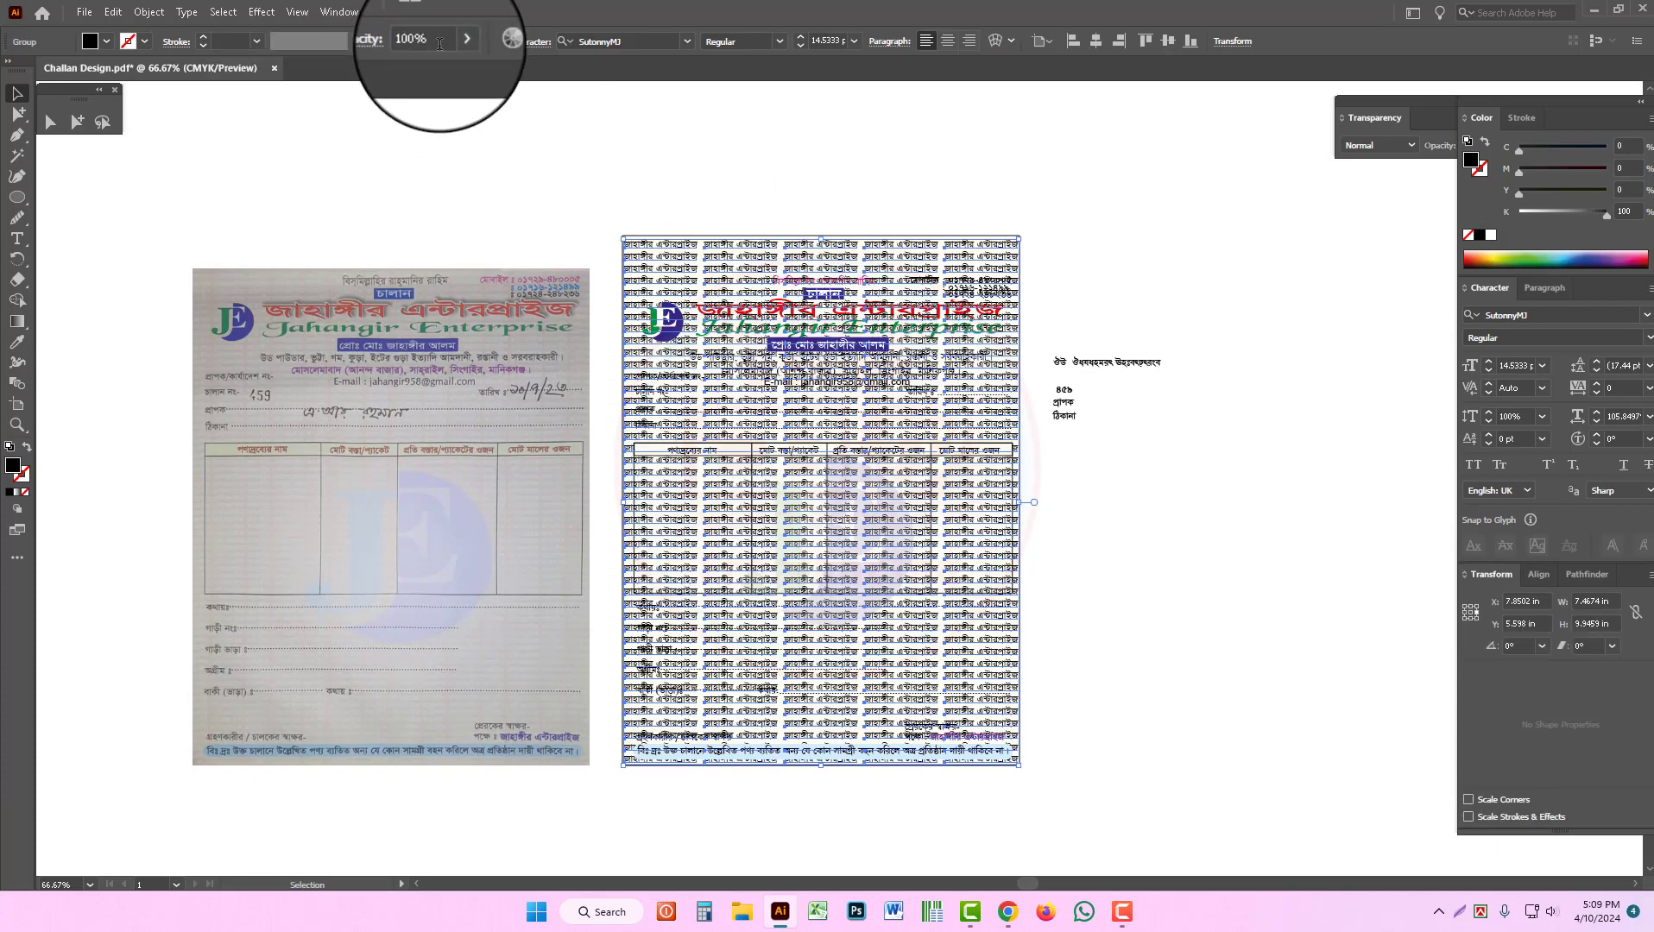
Step: Set the grouped company name pattern's opacity to 10% and hide the pattern
drag(439, 44, 355, 44)
text(10)
key(Return)
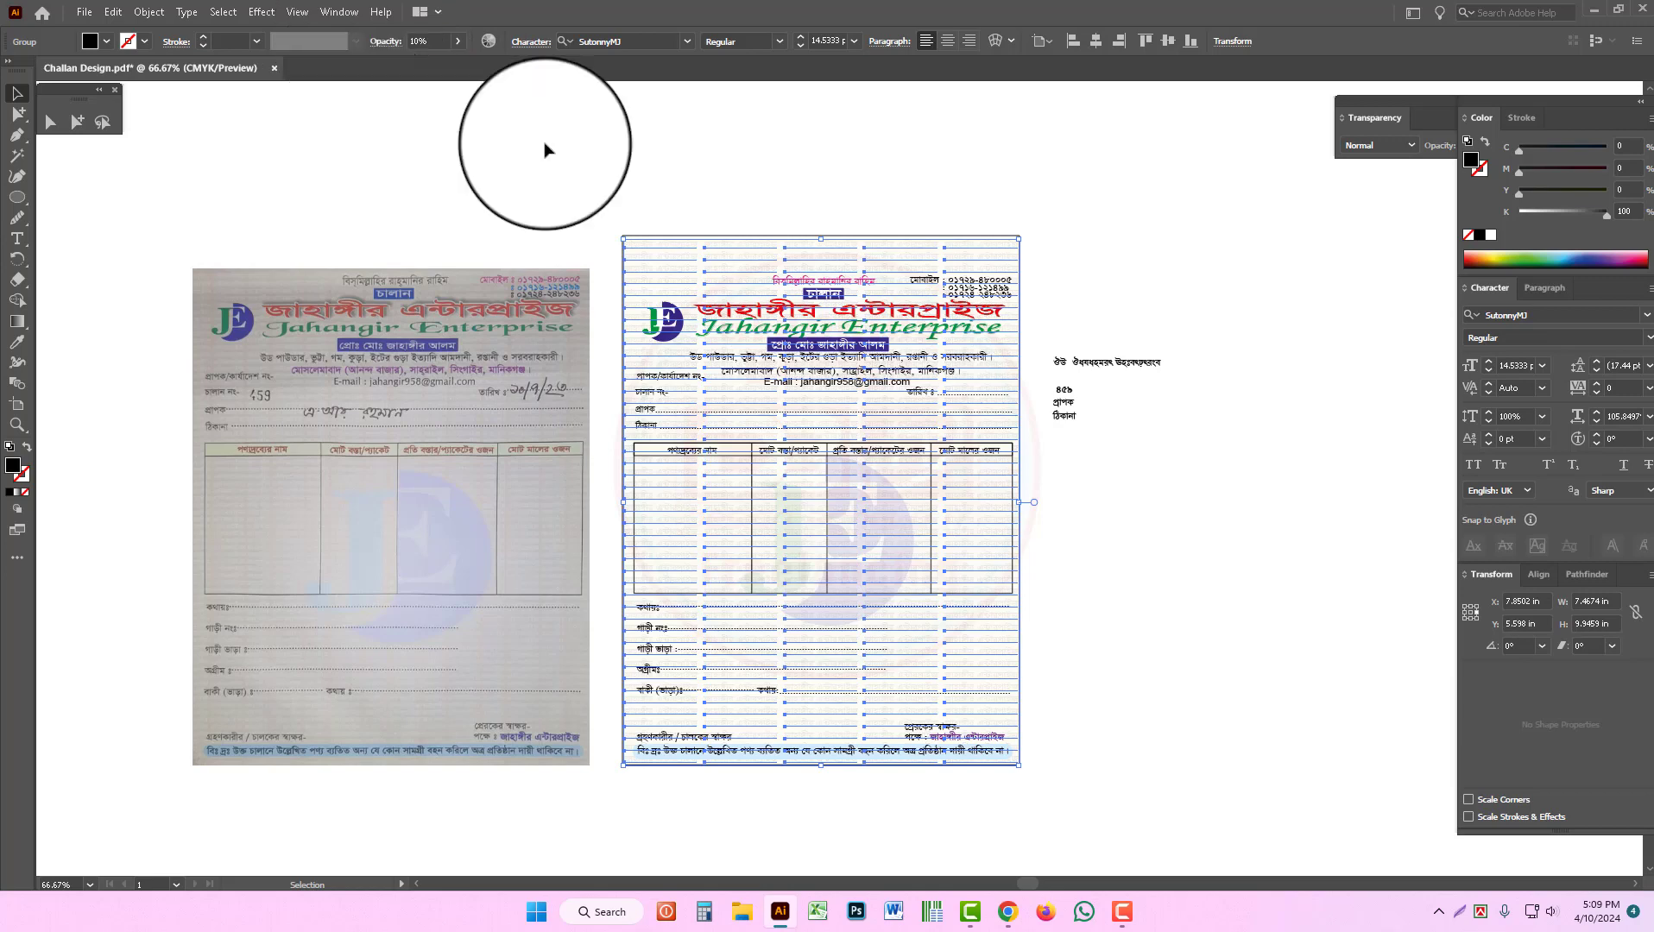
click(1098, 462)
click(968, 254)
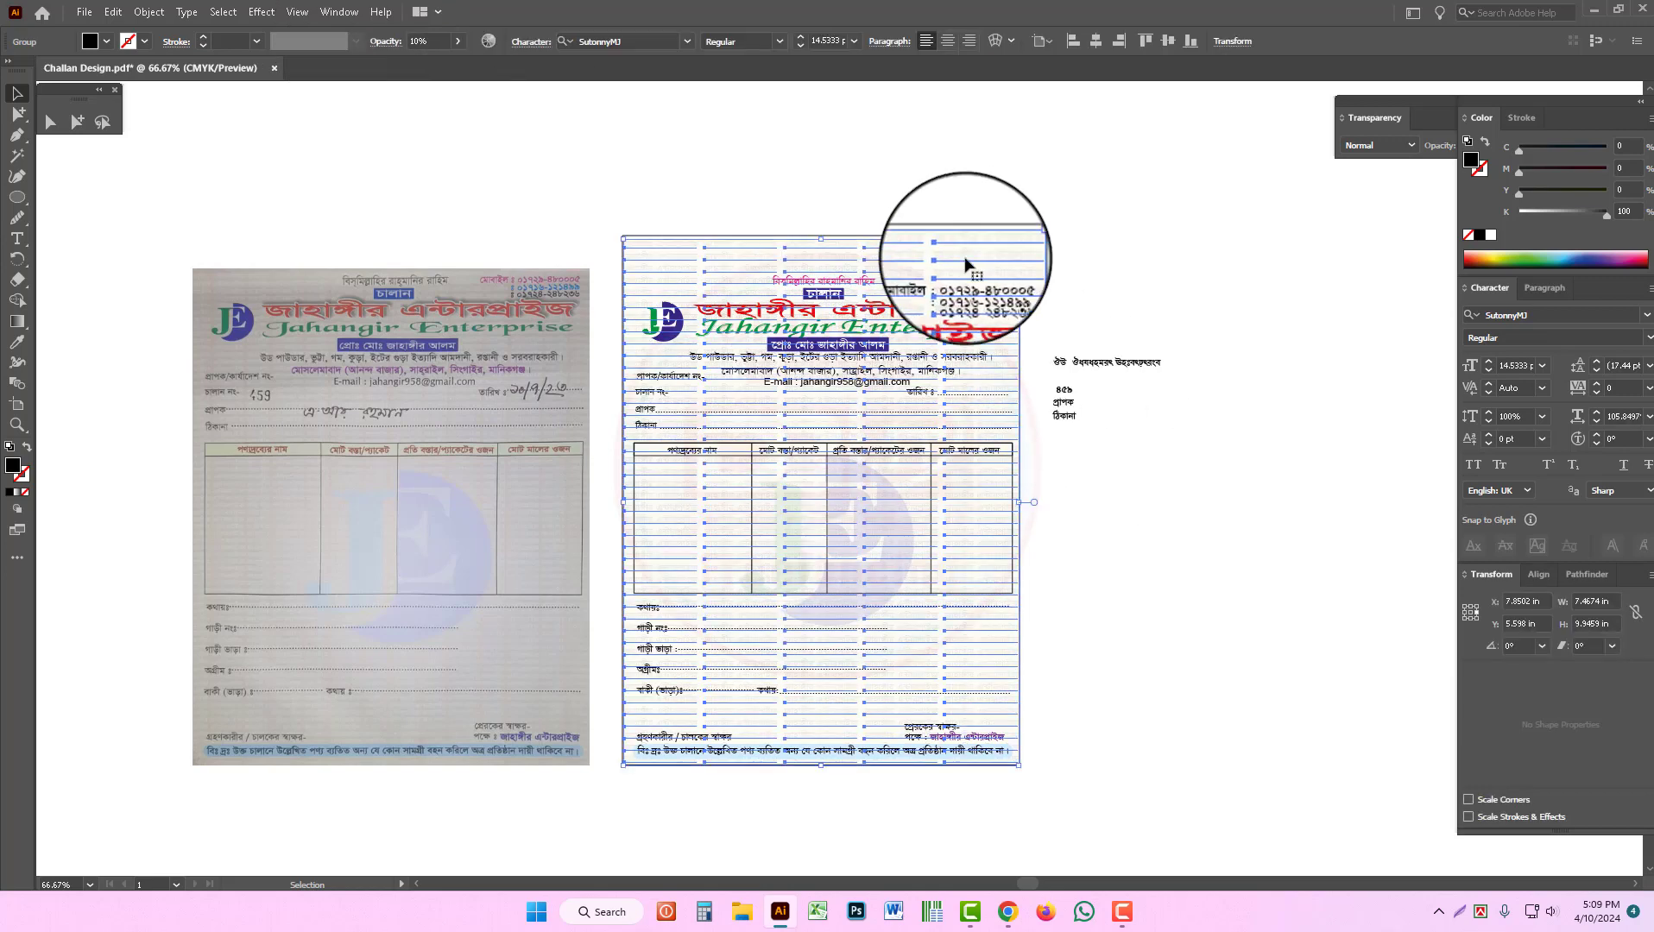
key(ctrl+2)
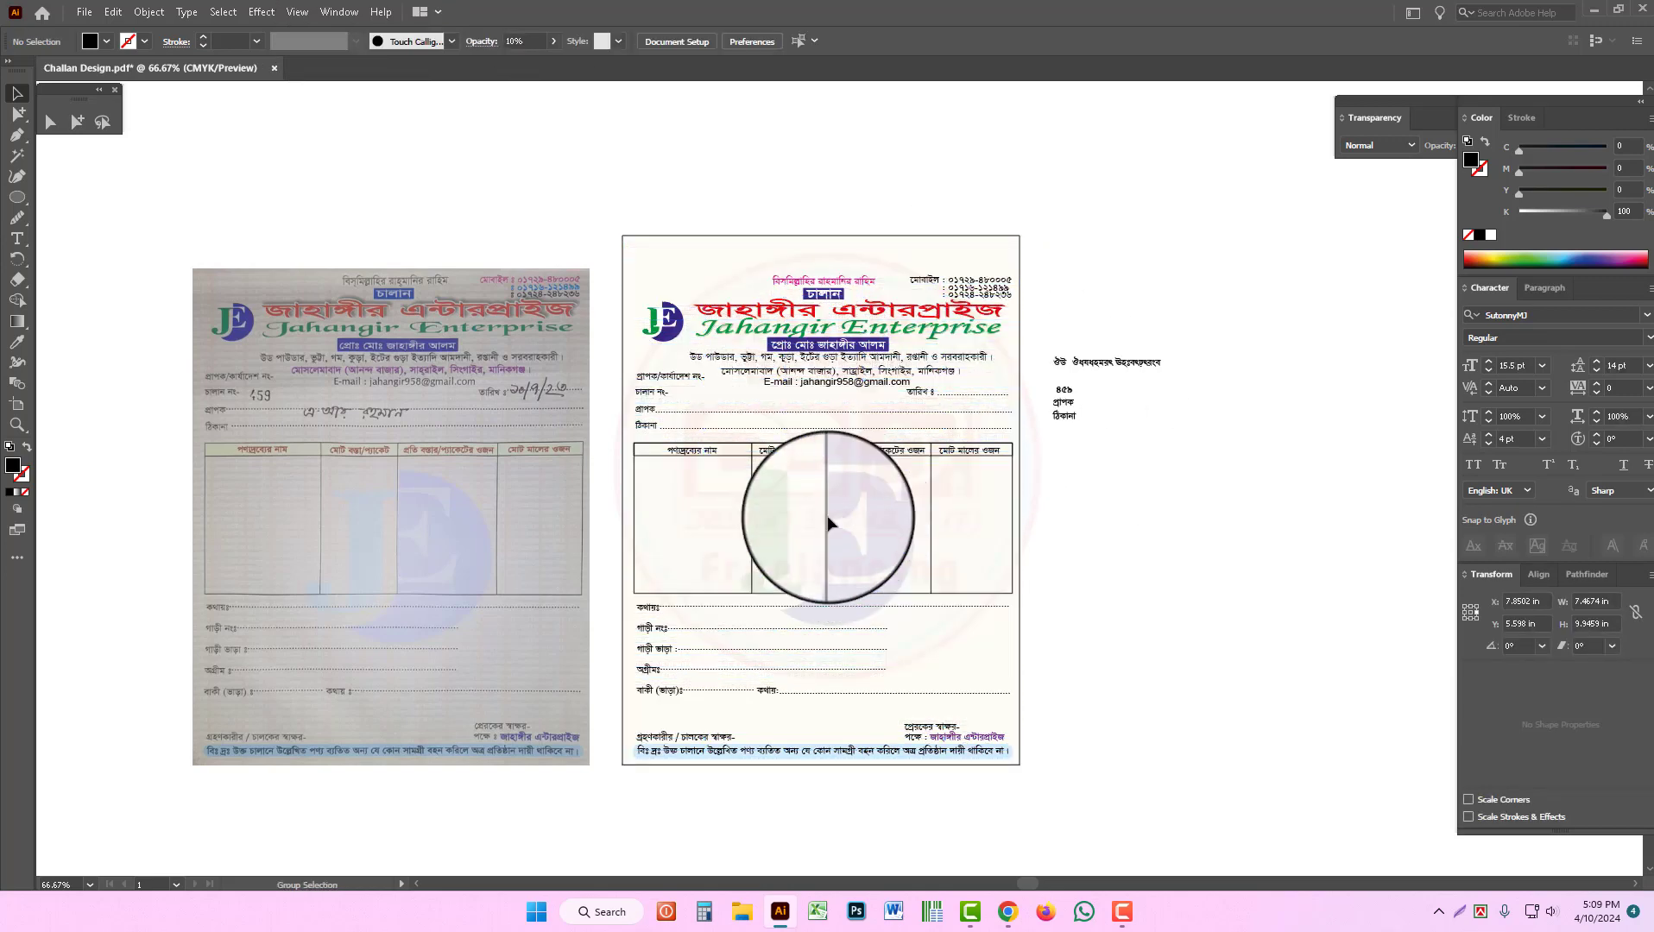
Step: Tint the form's background rectangle light grey with C 12, M 8, Y 8 and K 0
click(685, 262)
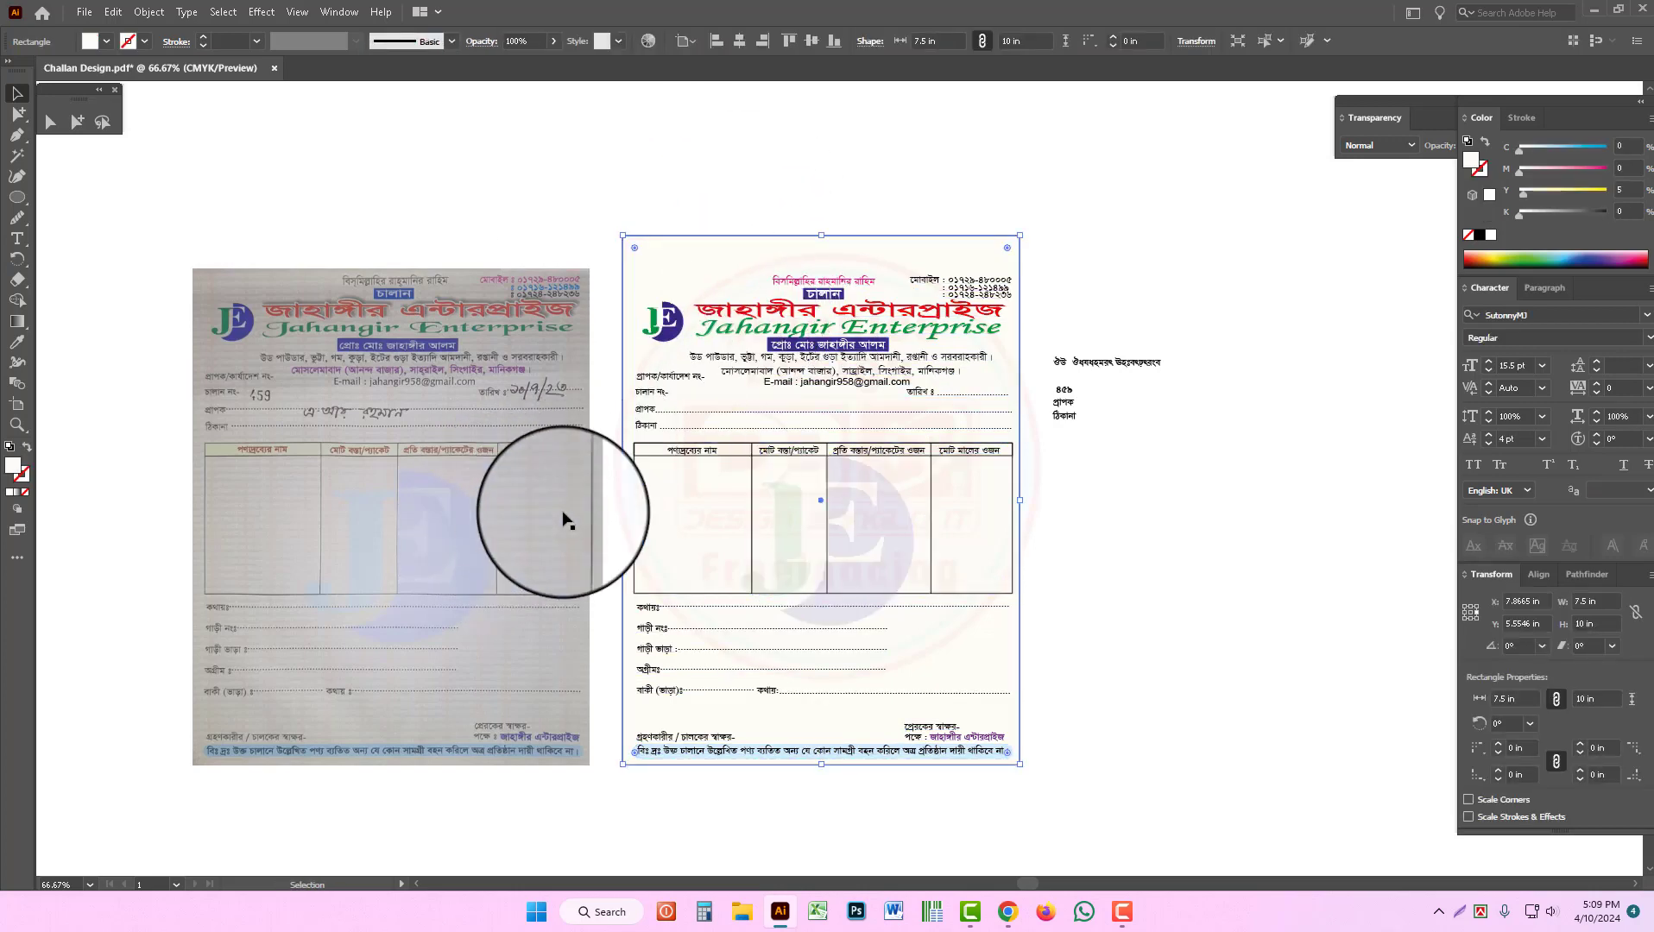
click(1527, 173)
drag(1530, 173, 1525, 150)
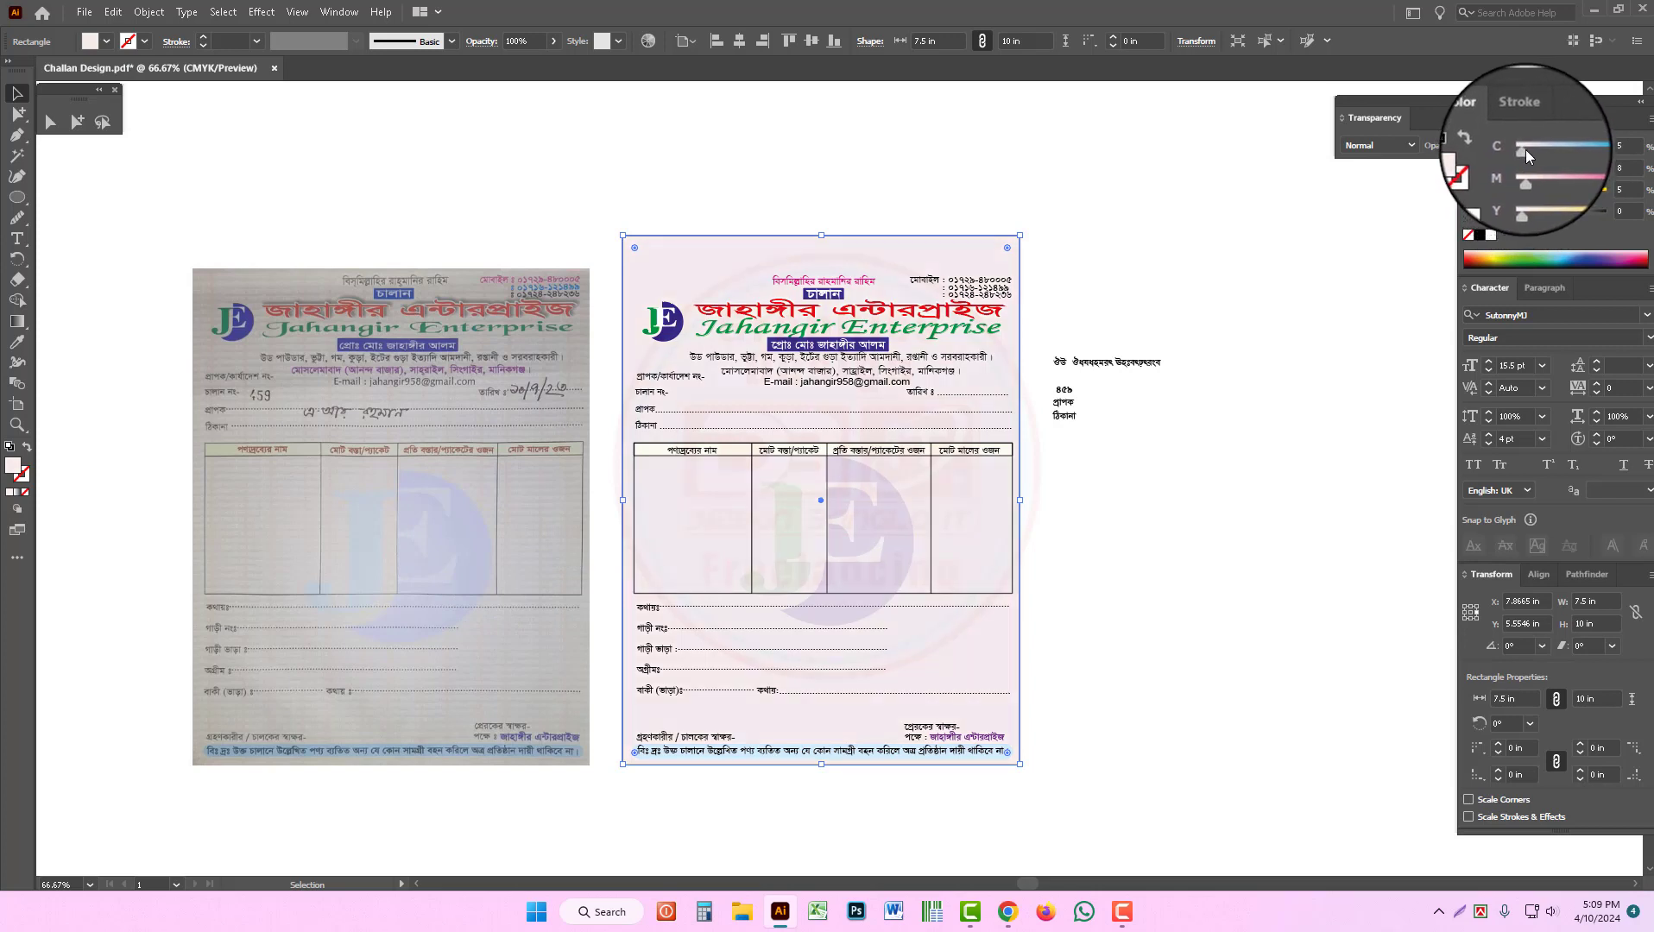
click(1527, 151)
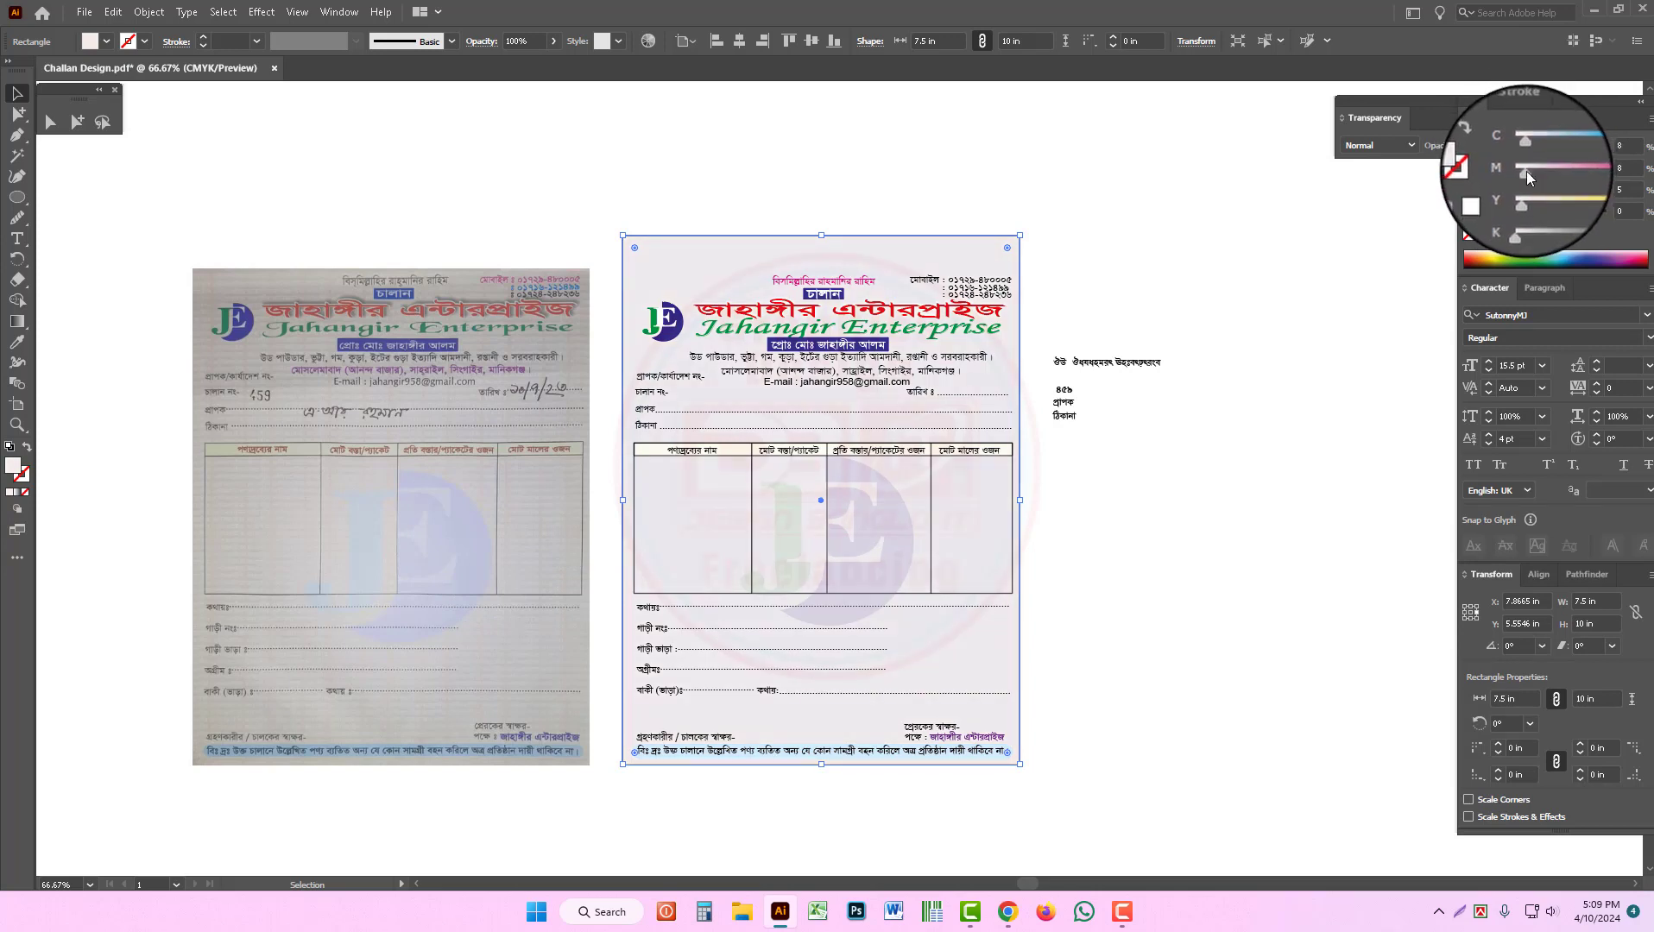
click(1526, 171)
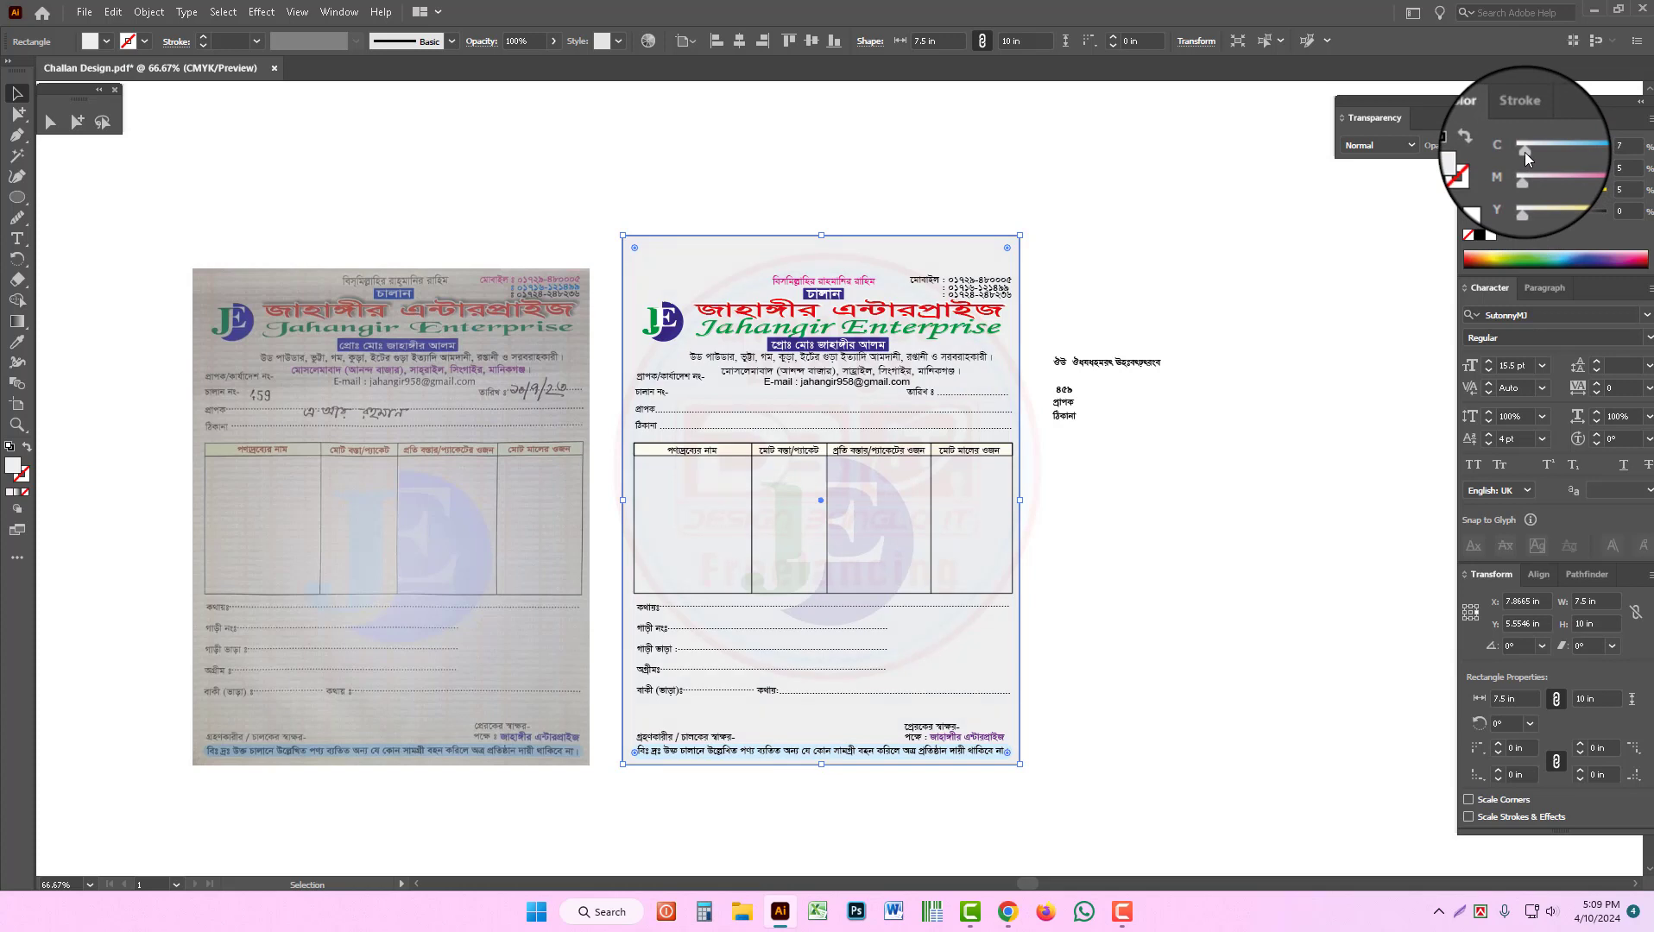
click(1523, 196)
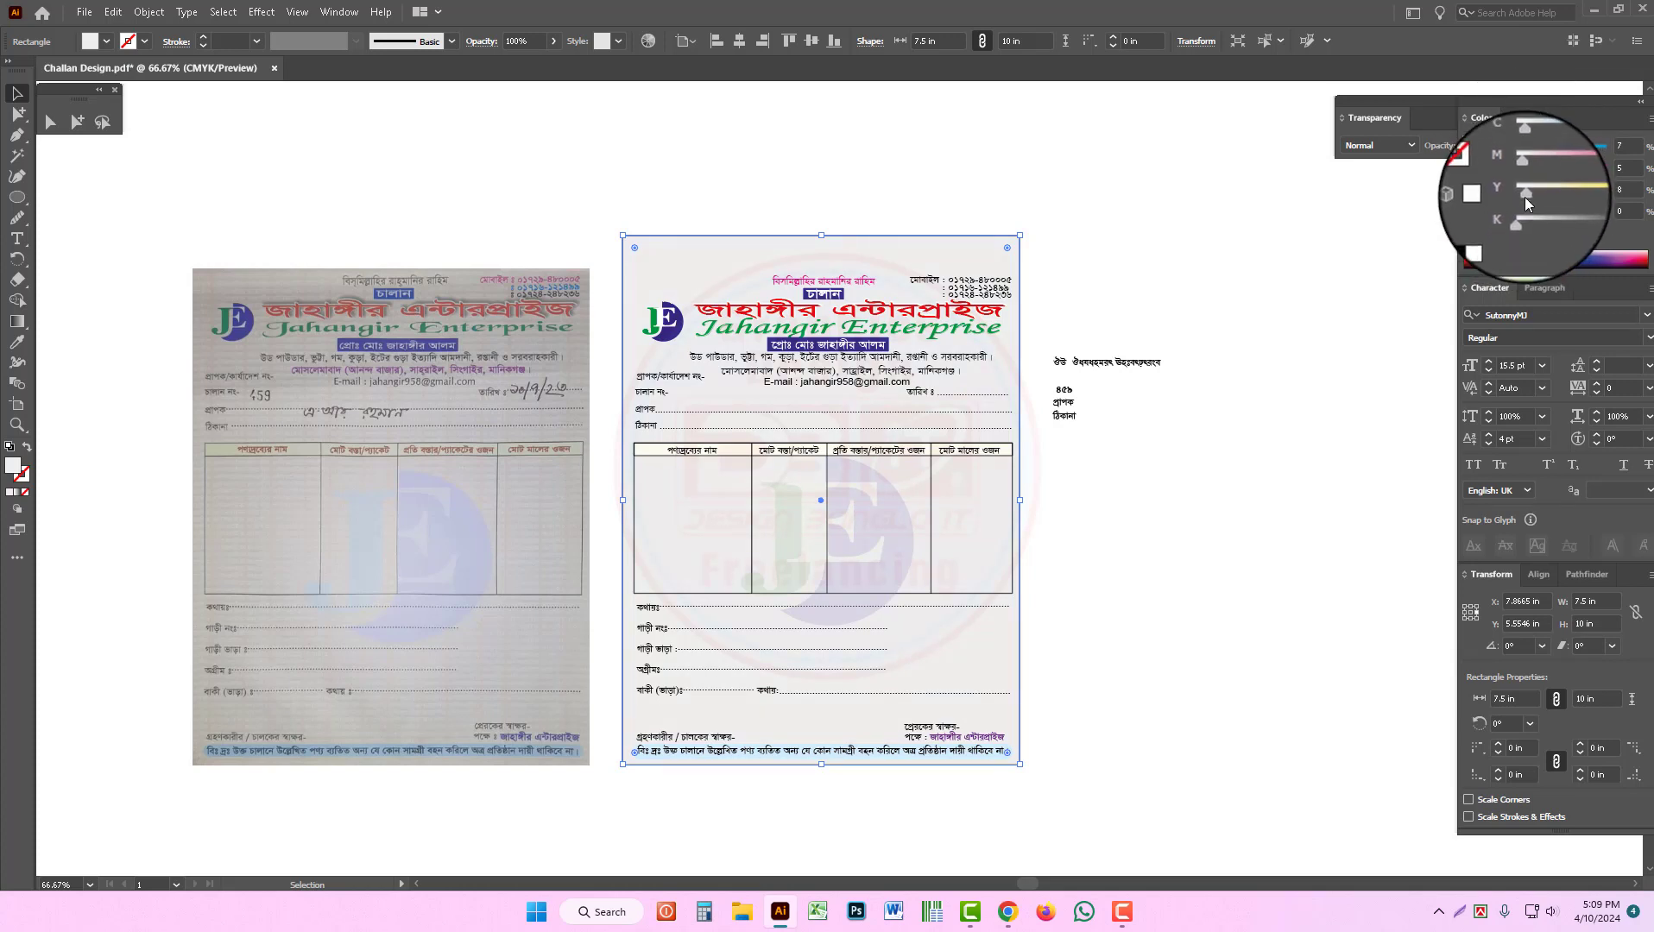
mouse_move(1525, 195)
mouse_down()
mouse_move(1528, 150)
mouse_move(1526, 168)
mouse_up()
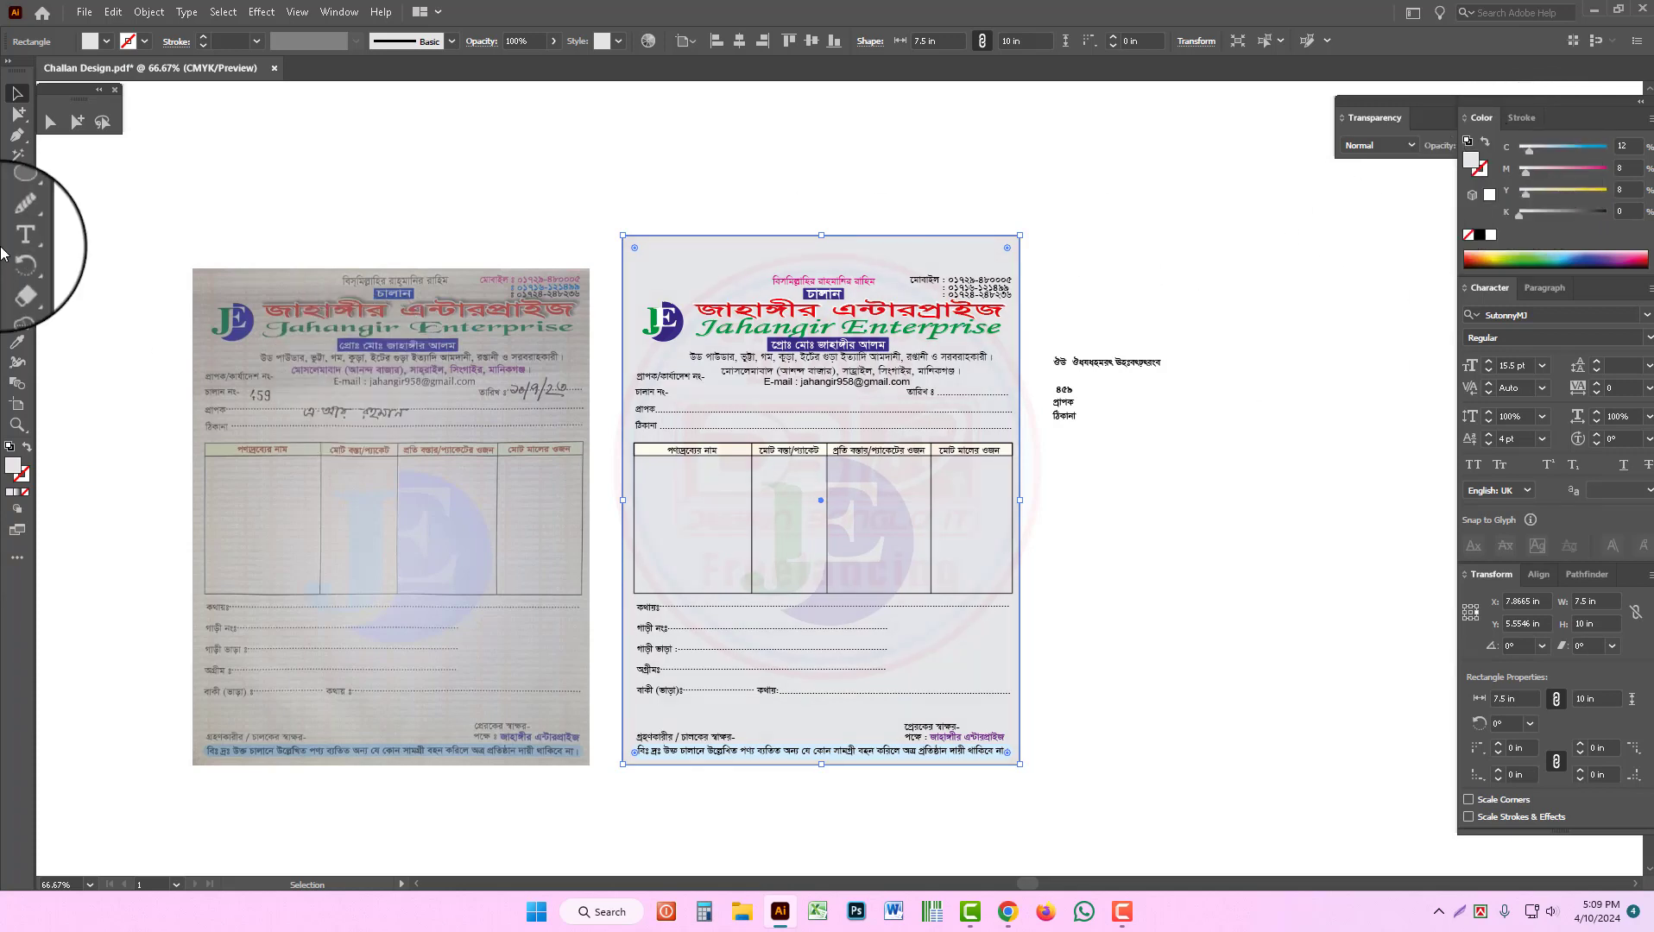
Step: Sample the scan's paper colour onto the form's background rectangle and lighten it to C 13, M 10, Y 6, K 0
click(16, 342)
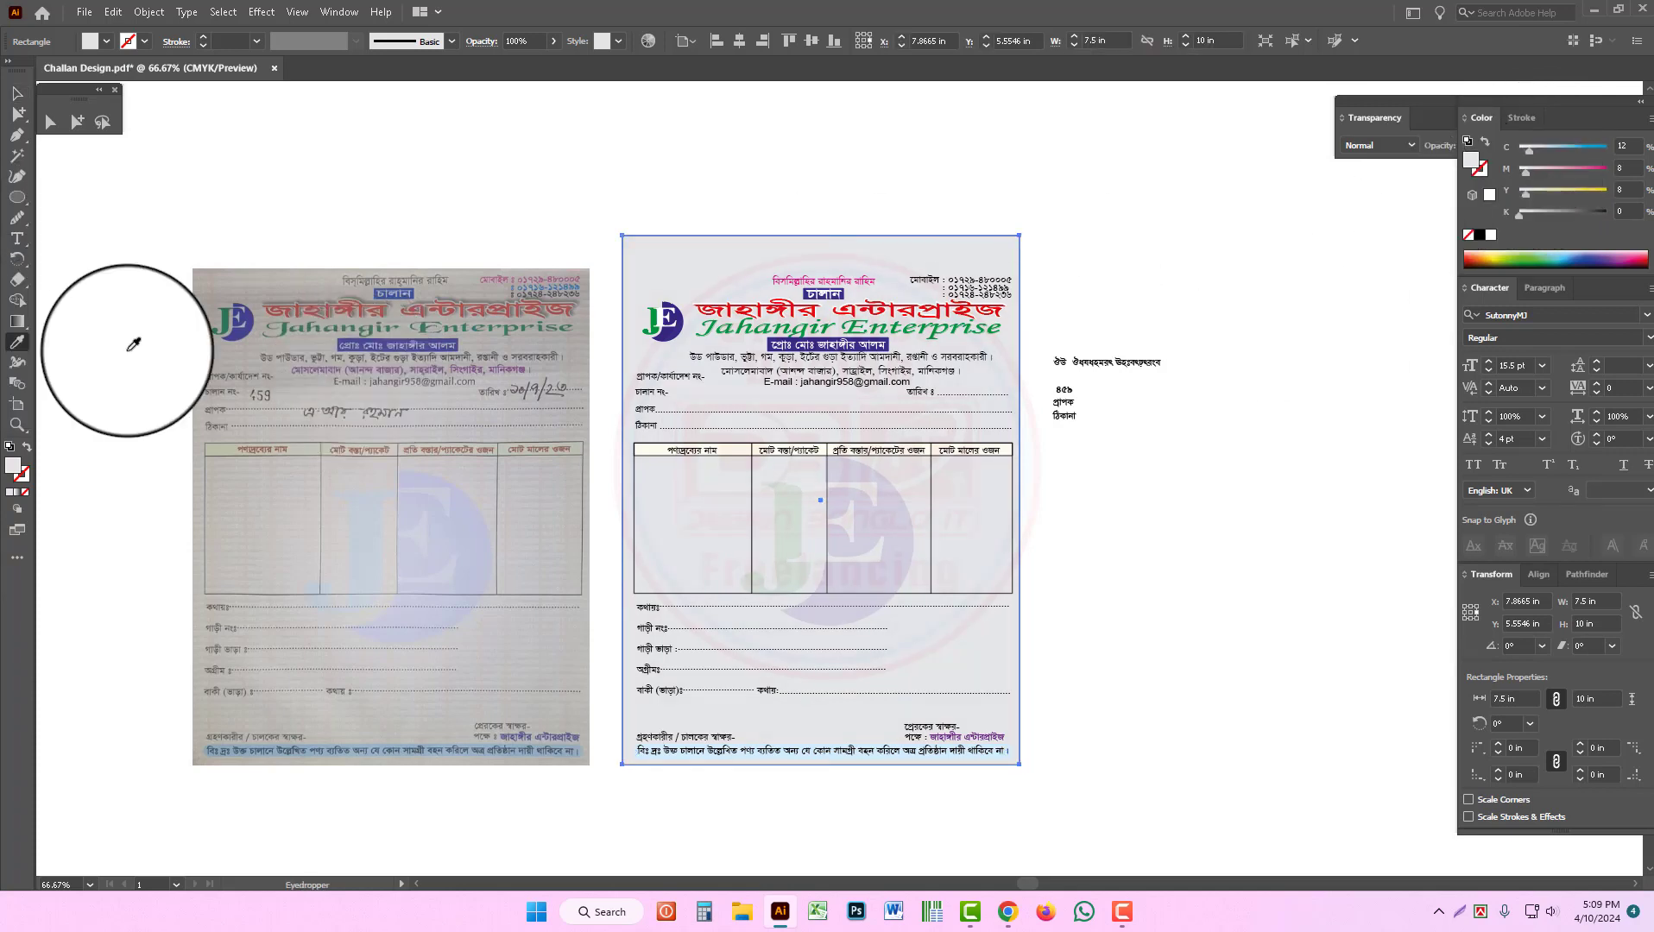
click(476, 266)
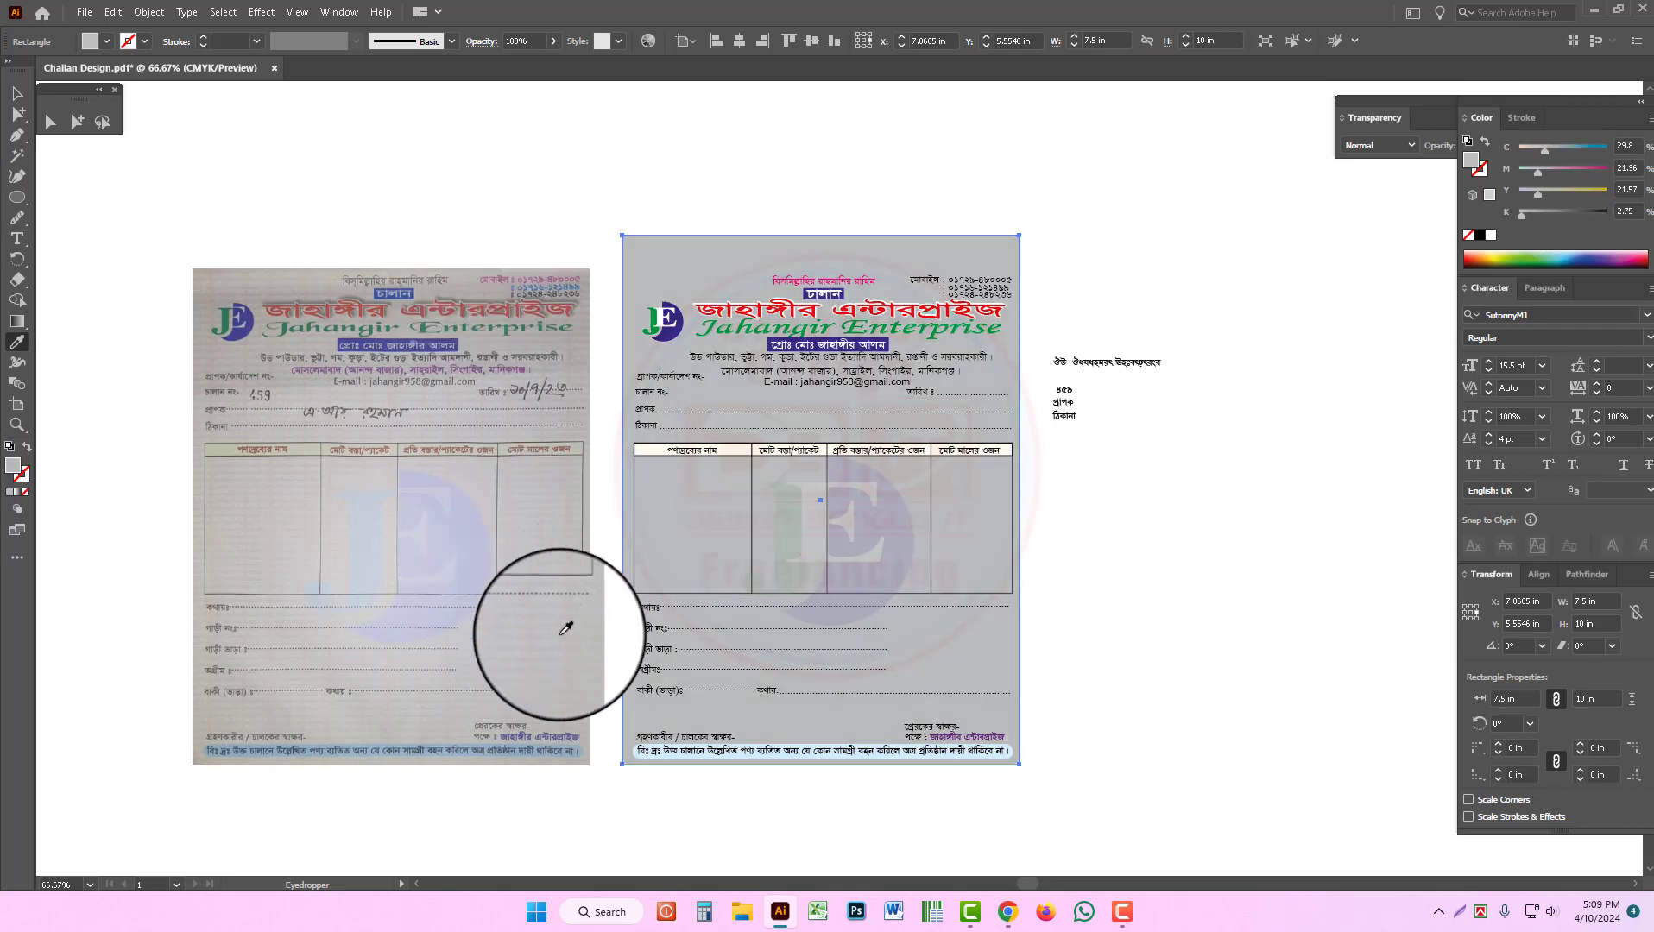
click(520, 583)
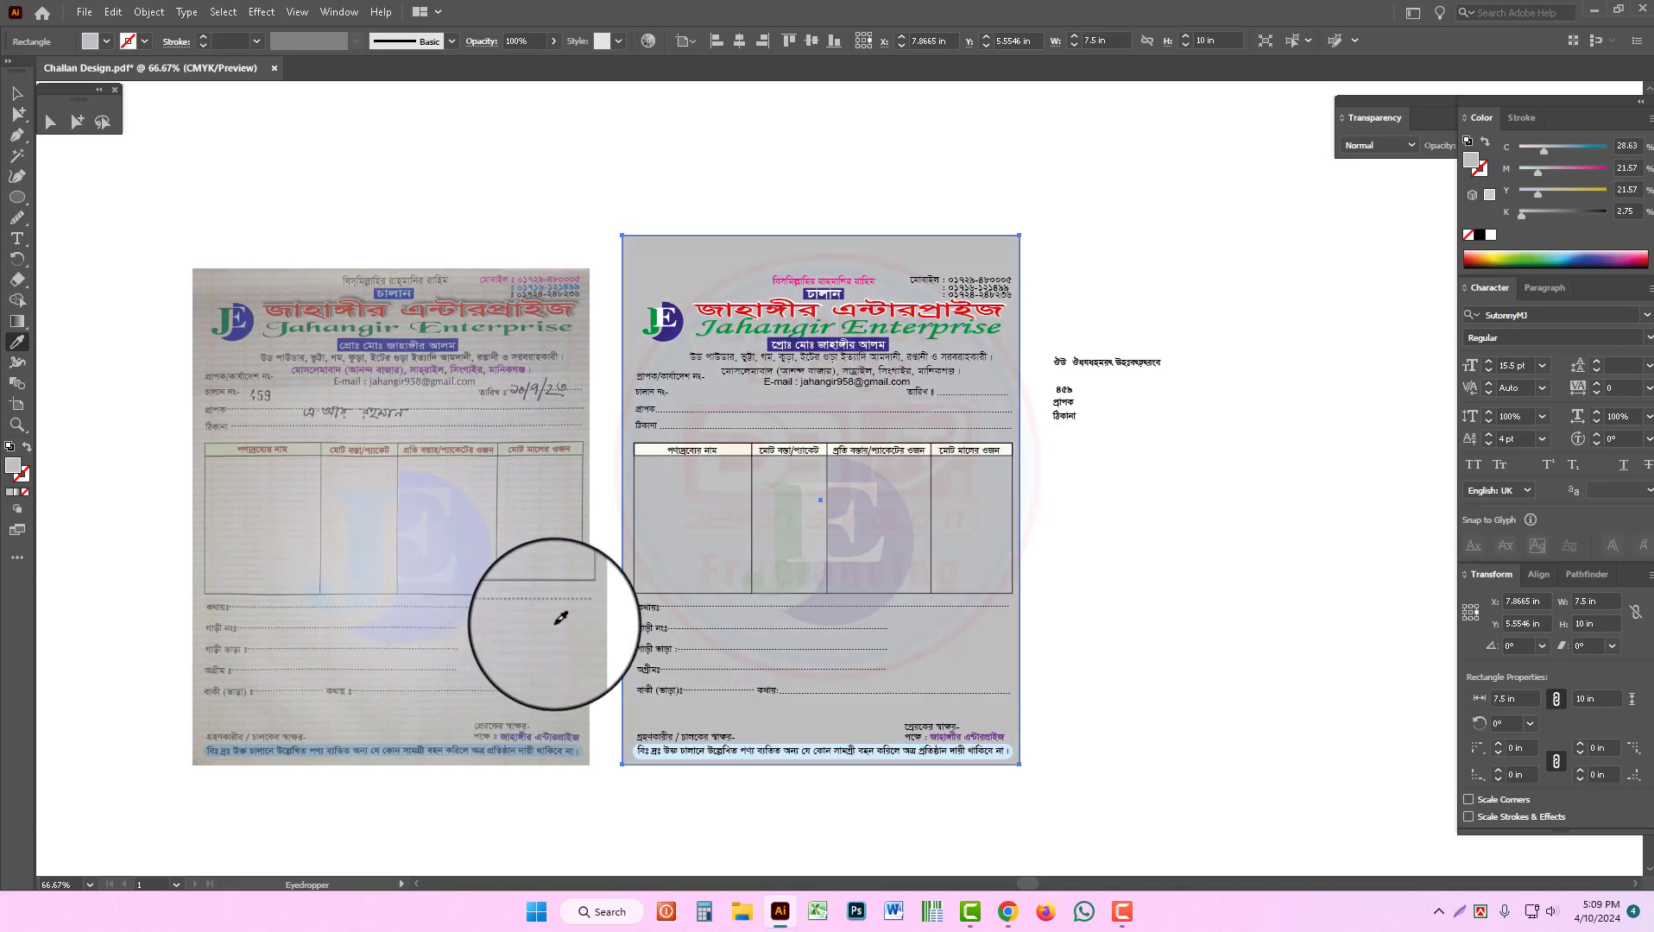
click(1520, 216)
drag(1538, 193, 1530, 153)
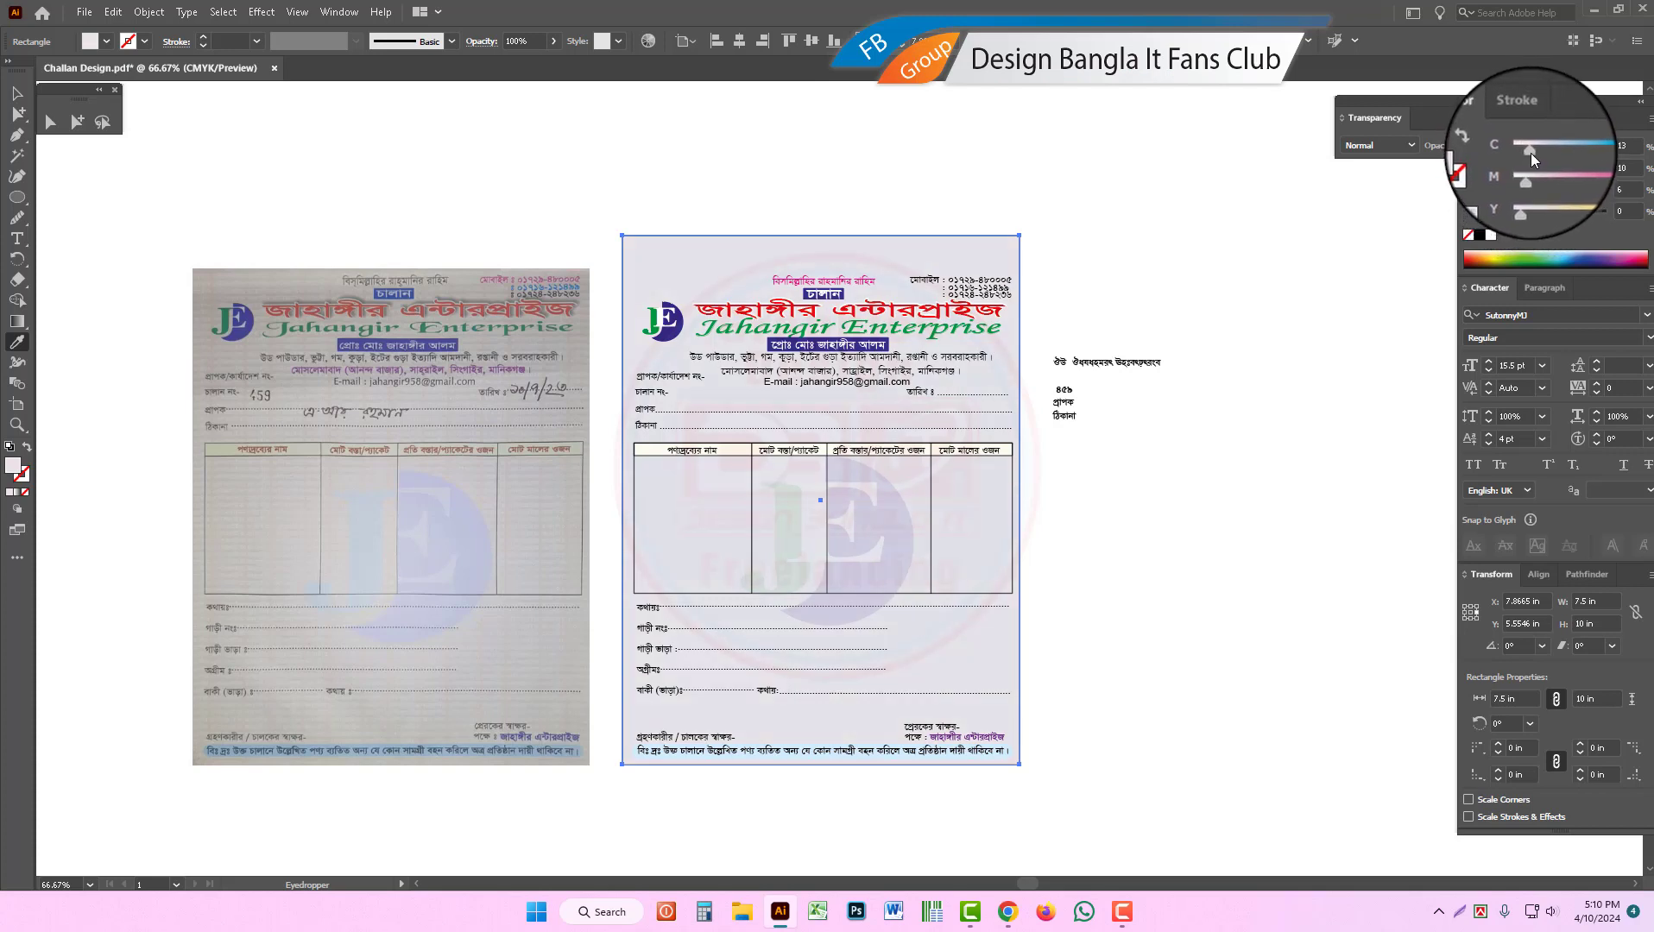
click(17, 92)
click(771, 170)
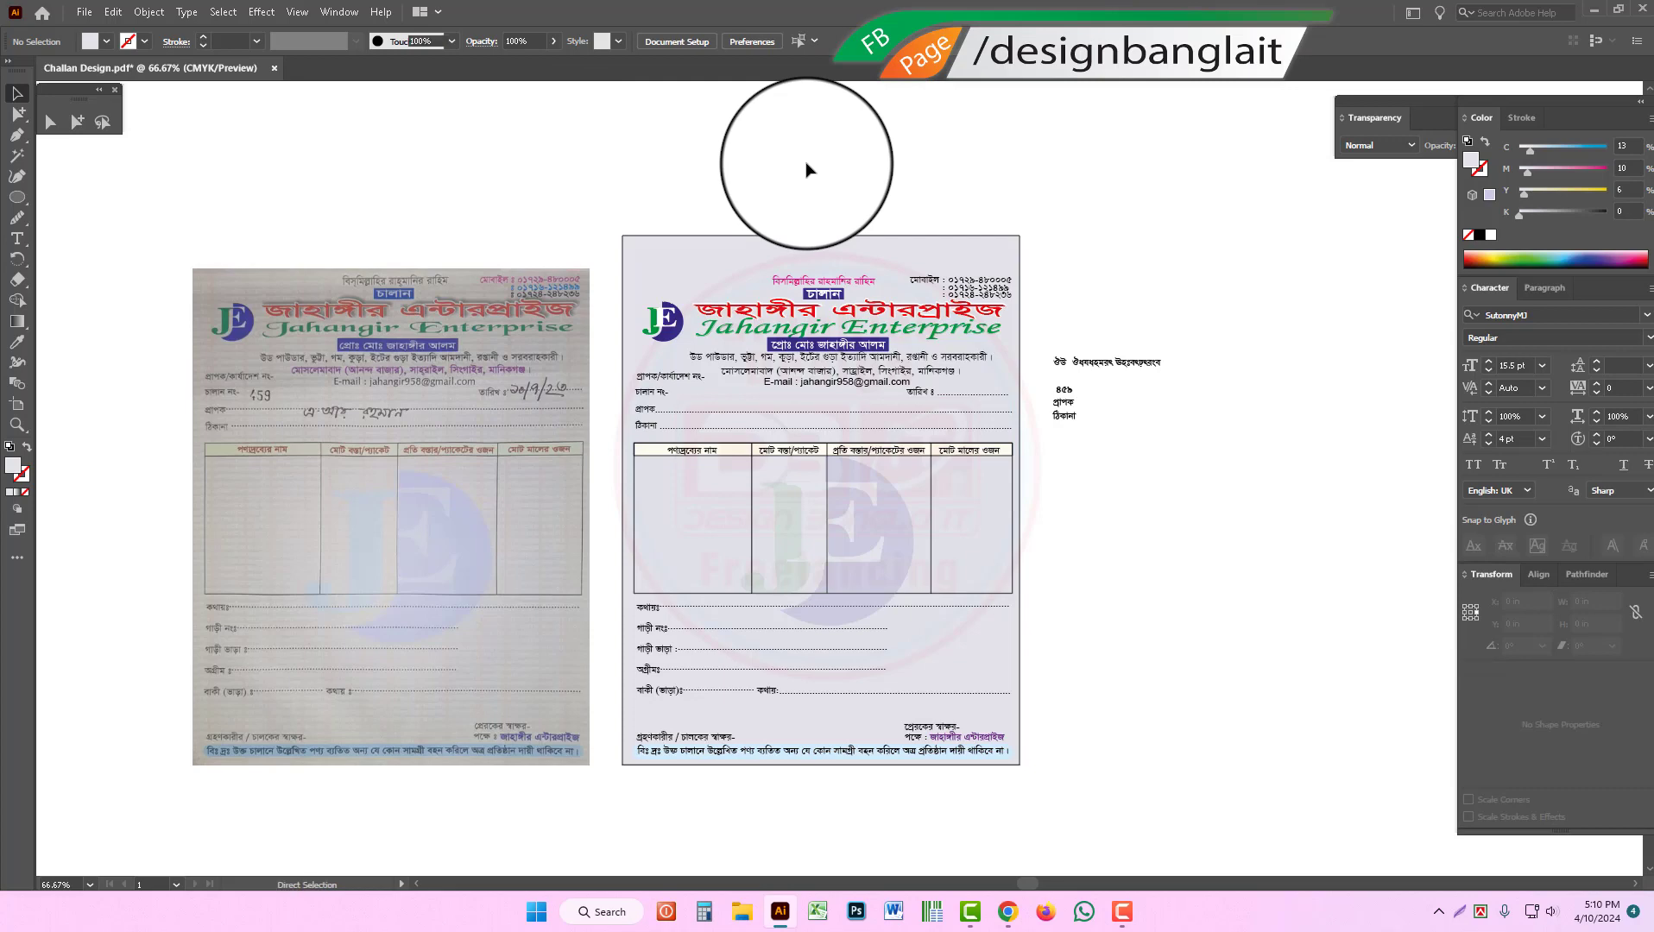
Step: Show the hidden company name pattern again over the form's tinted background
key(ctrl+alt+3)
click(907, 176)
ctrl+click(867, 488)
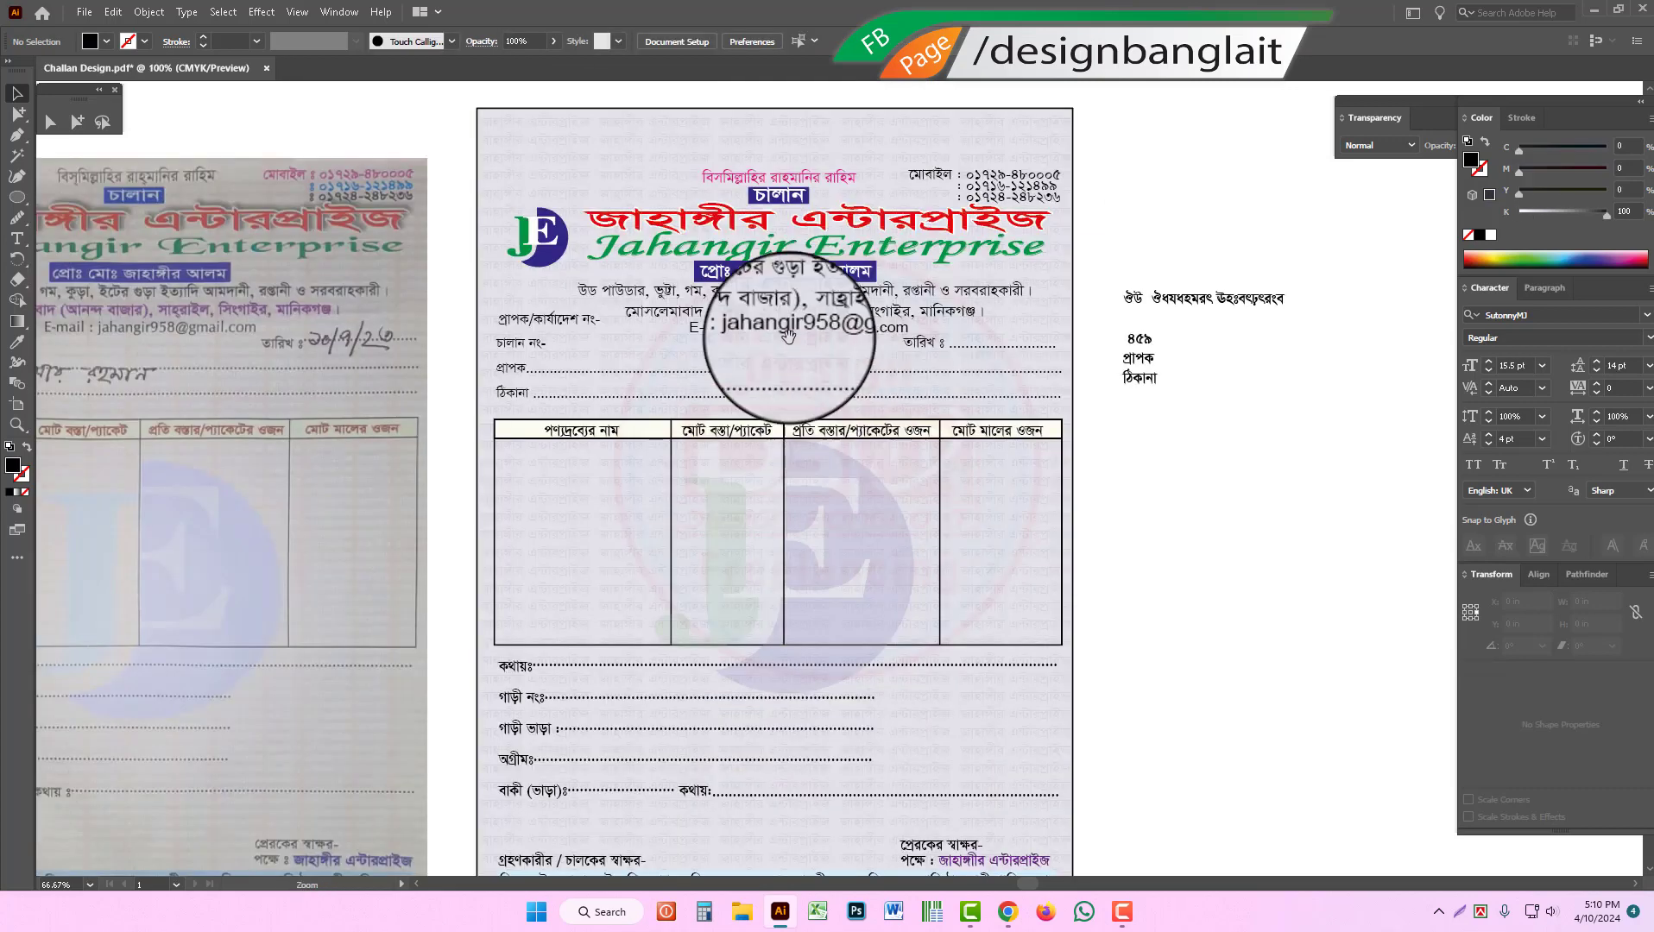
Step: Try a white fill on the company name pattern and revert it to black
click(686, 170)
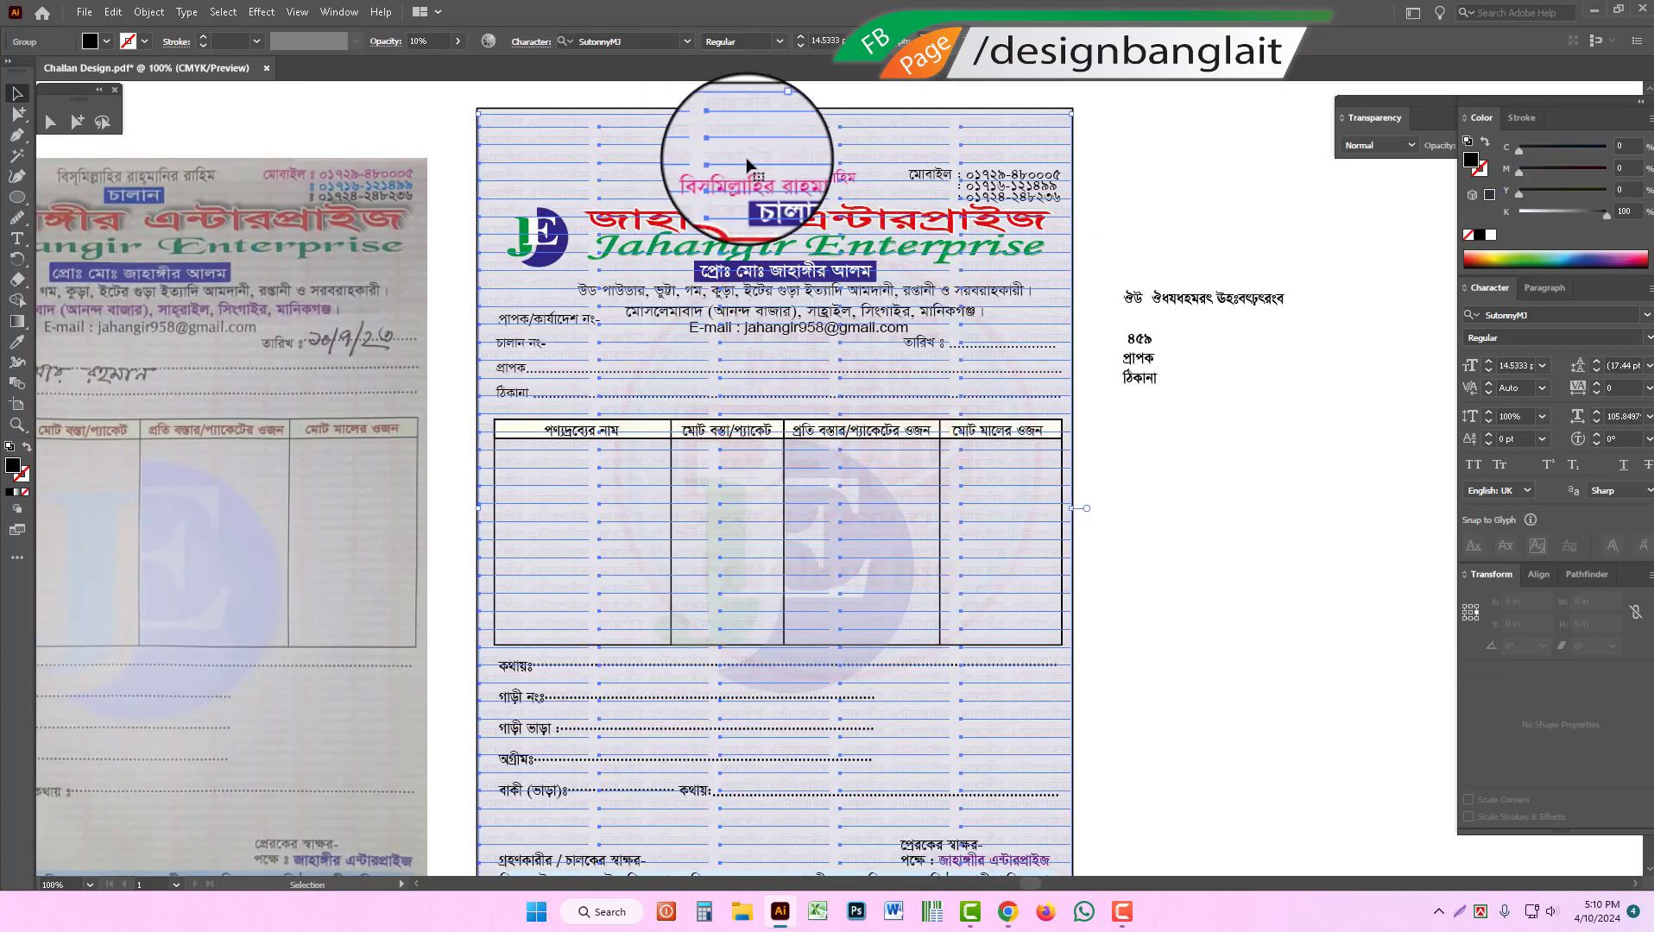
click(1490, 235)
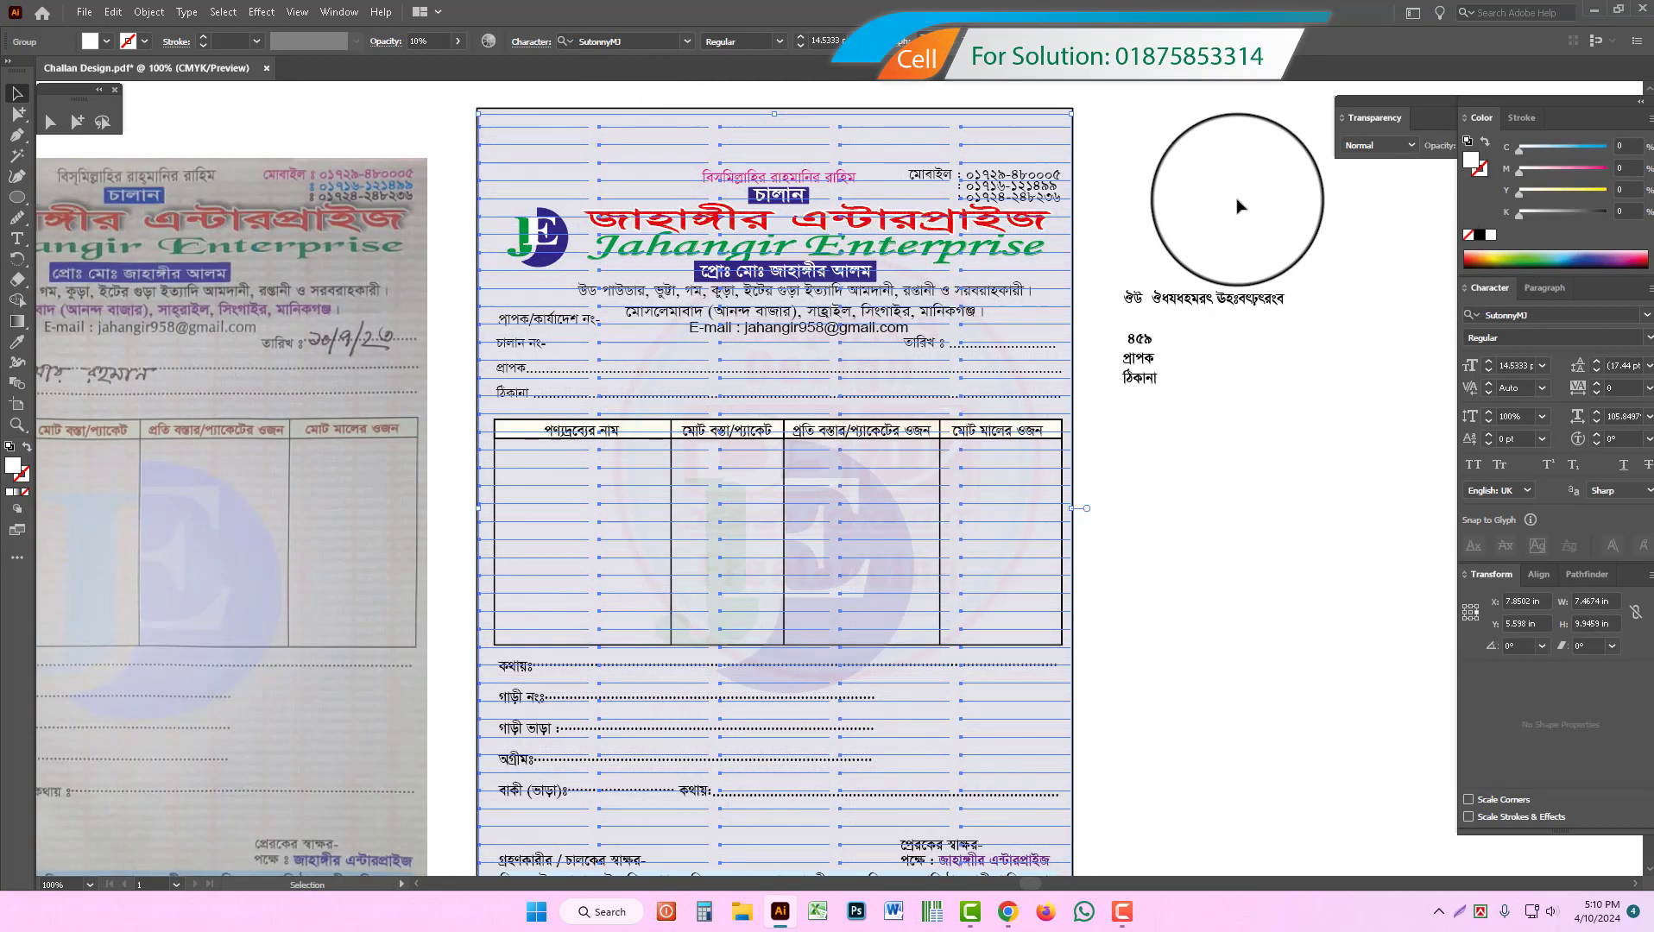
click(563, 162)
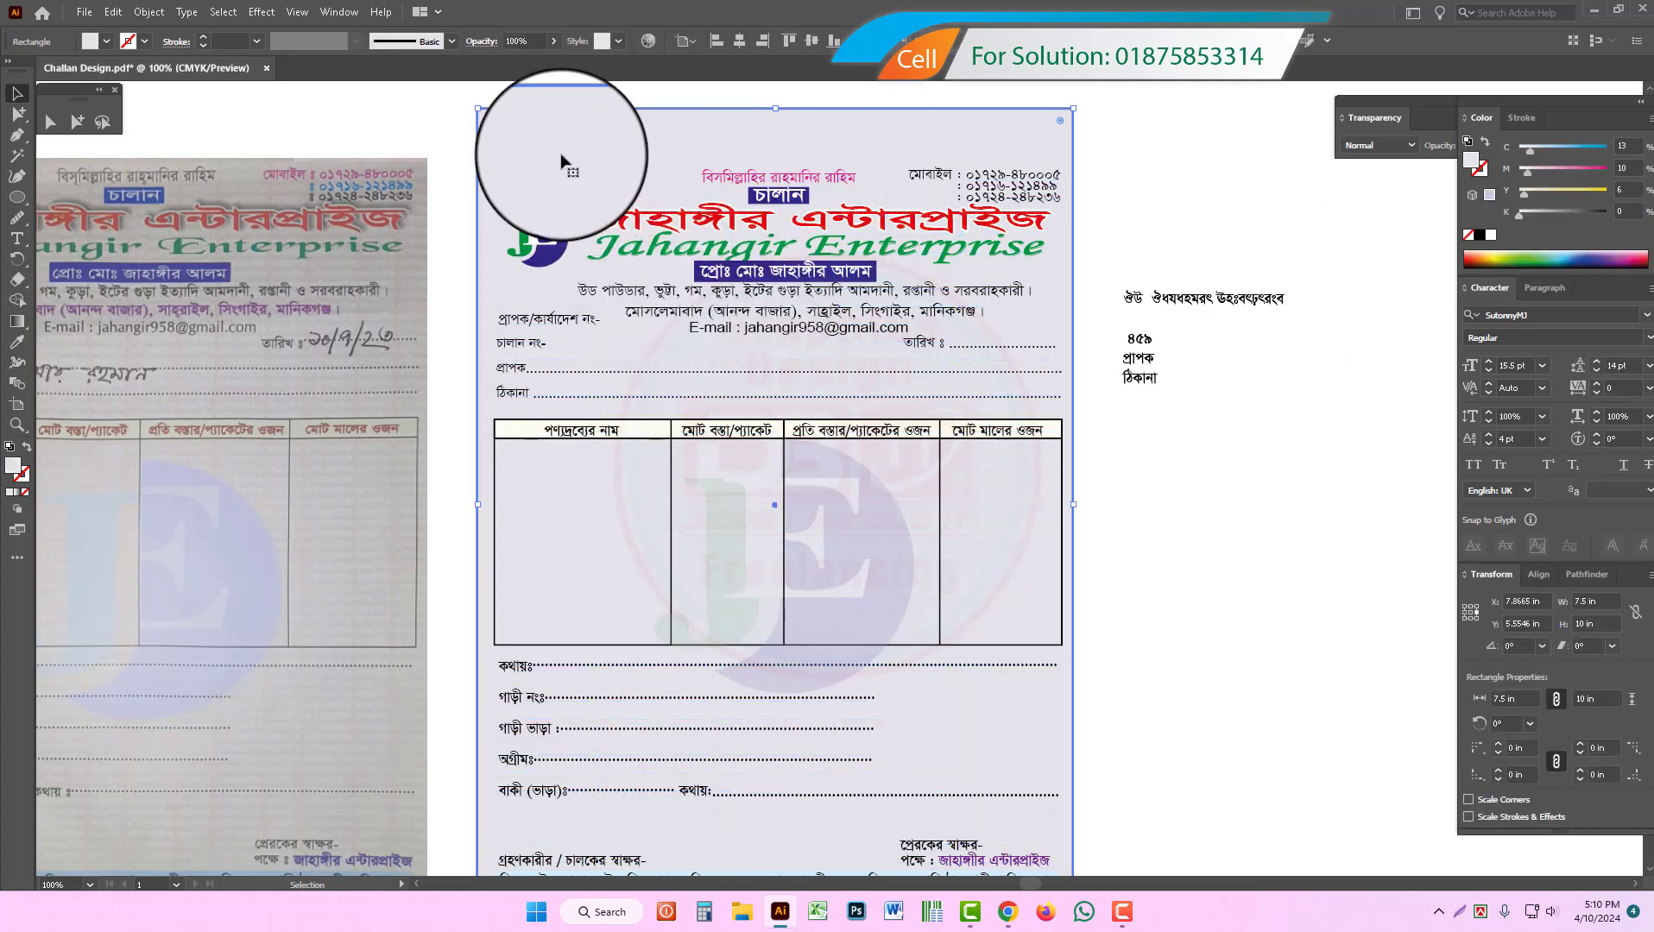
key(ctrl+x)
key(ctrl+z)
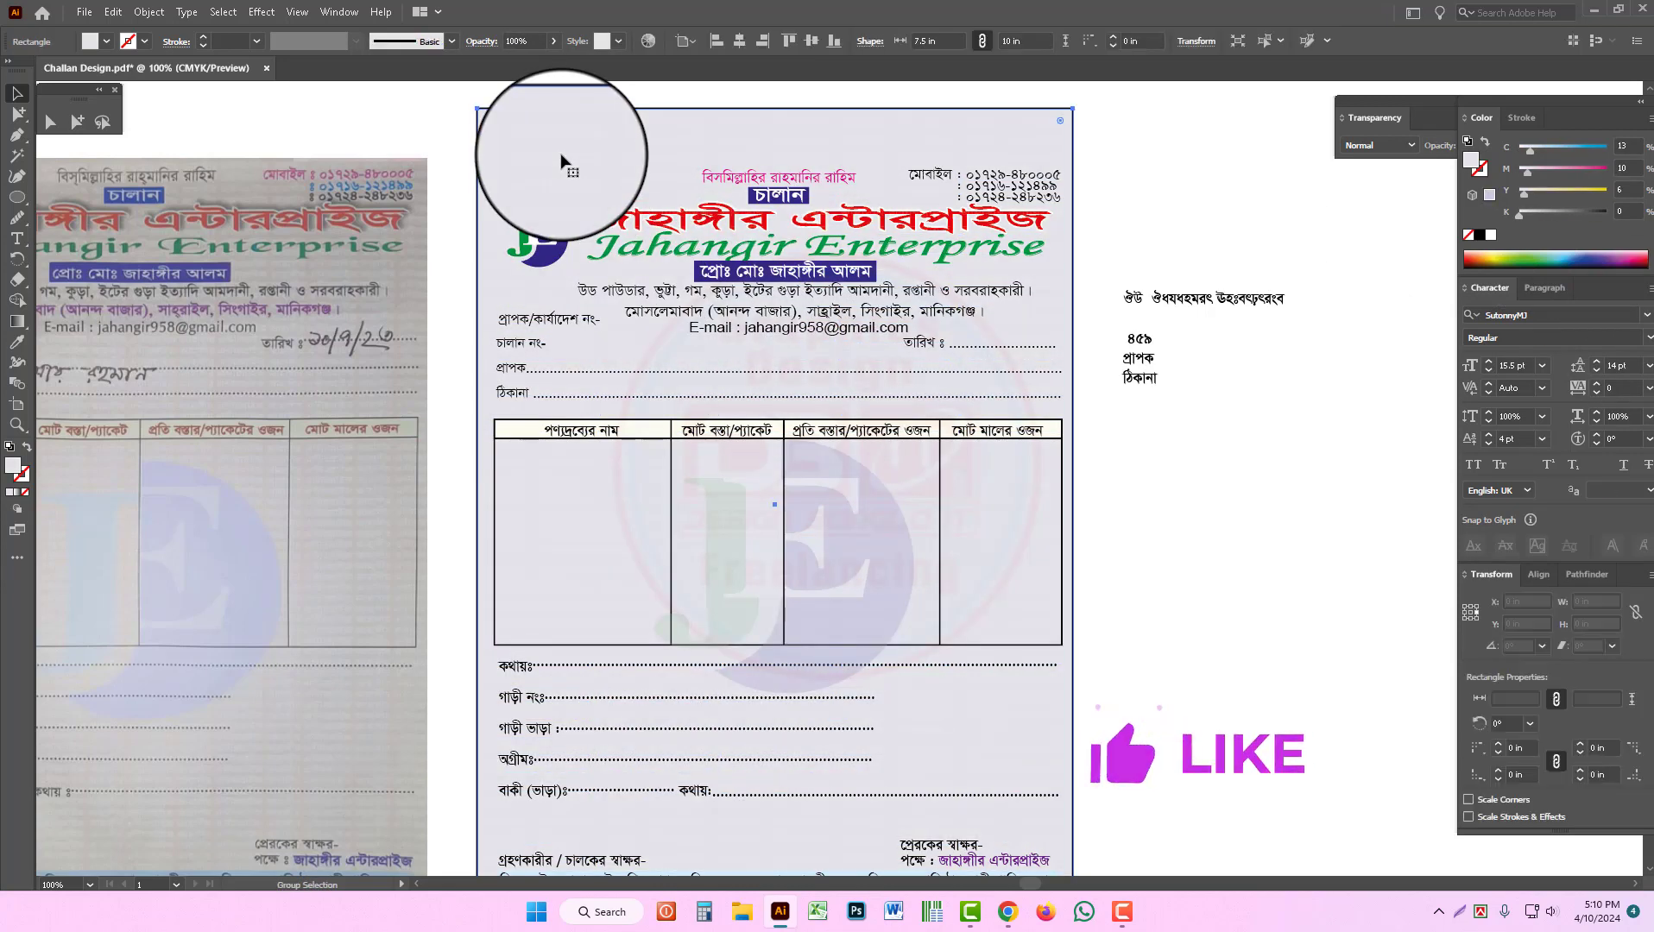
click(533, 147)
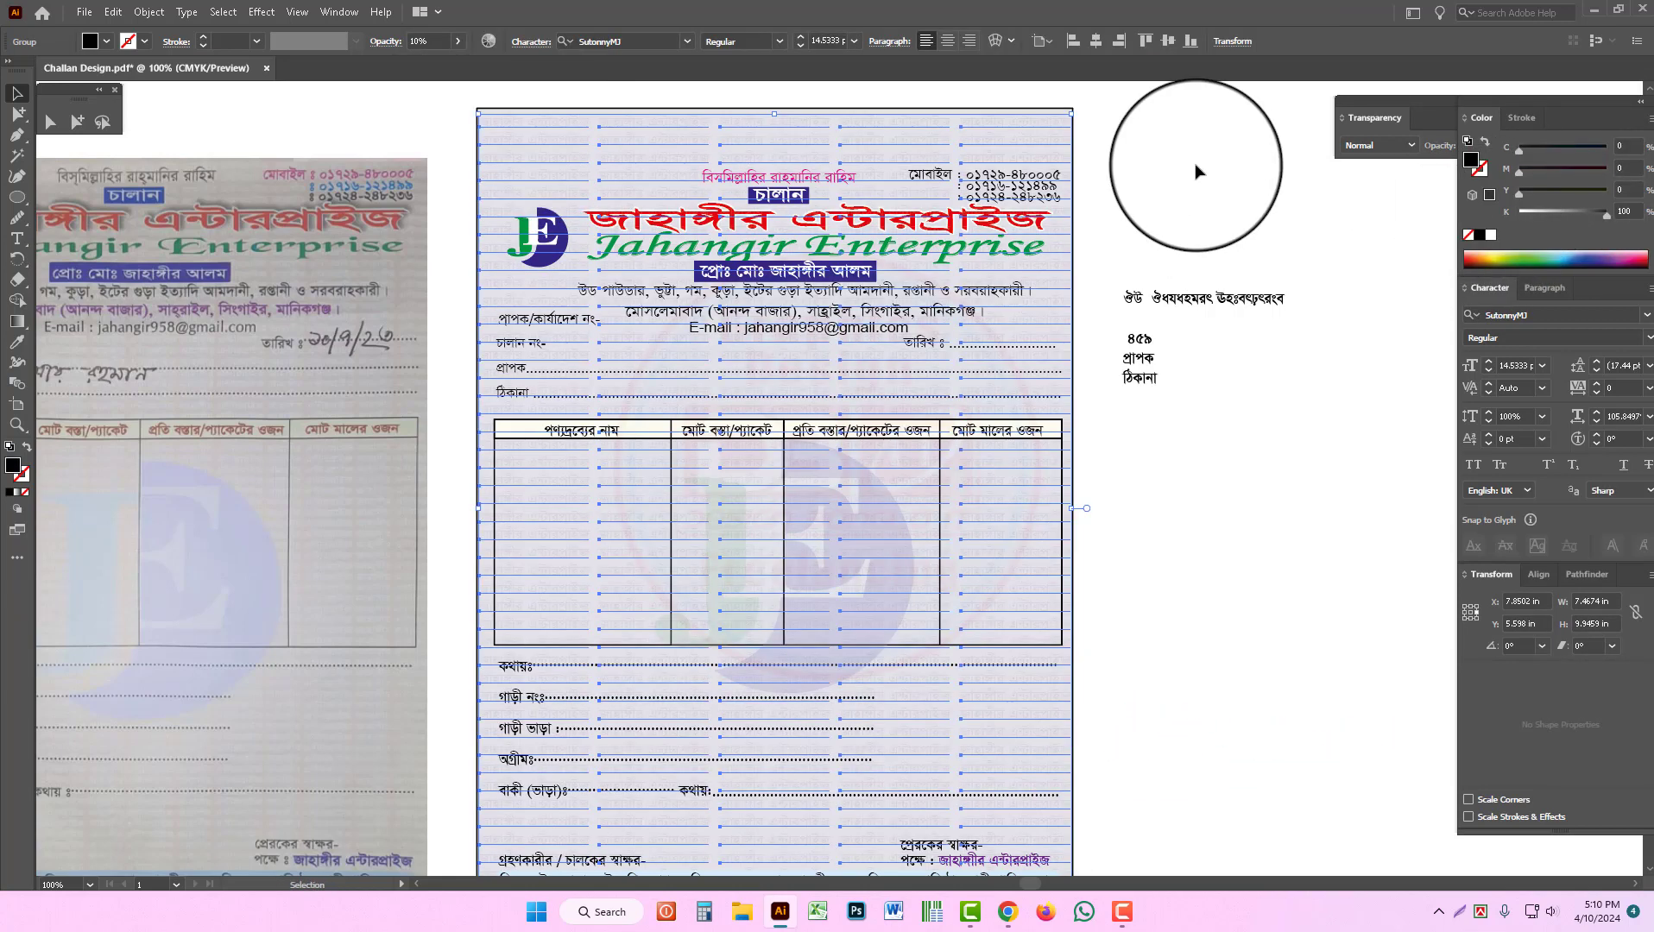
click(1195, 171)
Step: Delete the leftover Bengali text snippets beside the form
key(z)
ctrl+alt+click(830, 456)
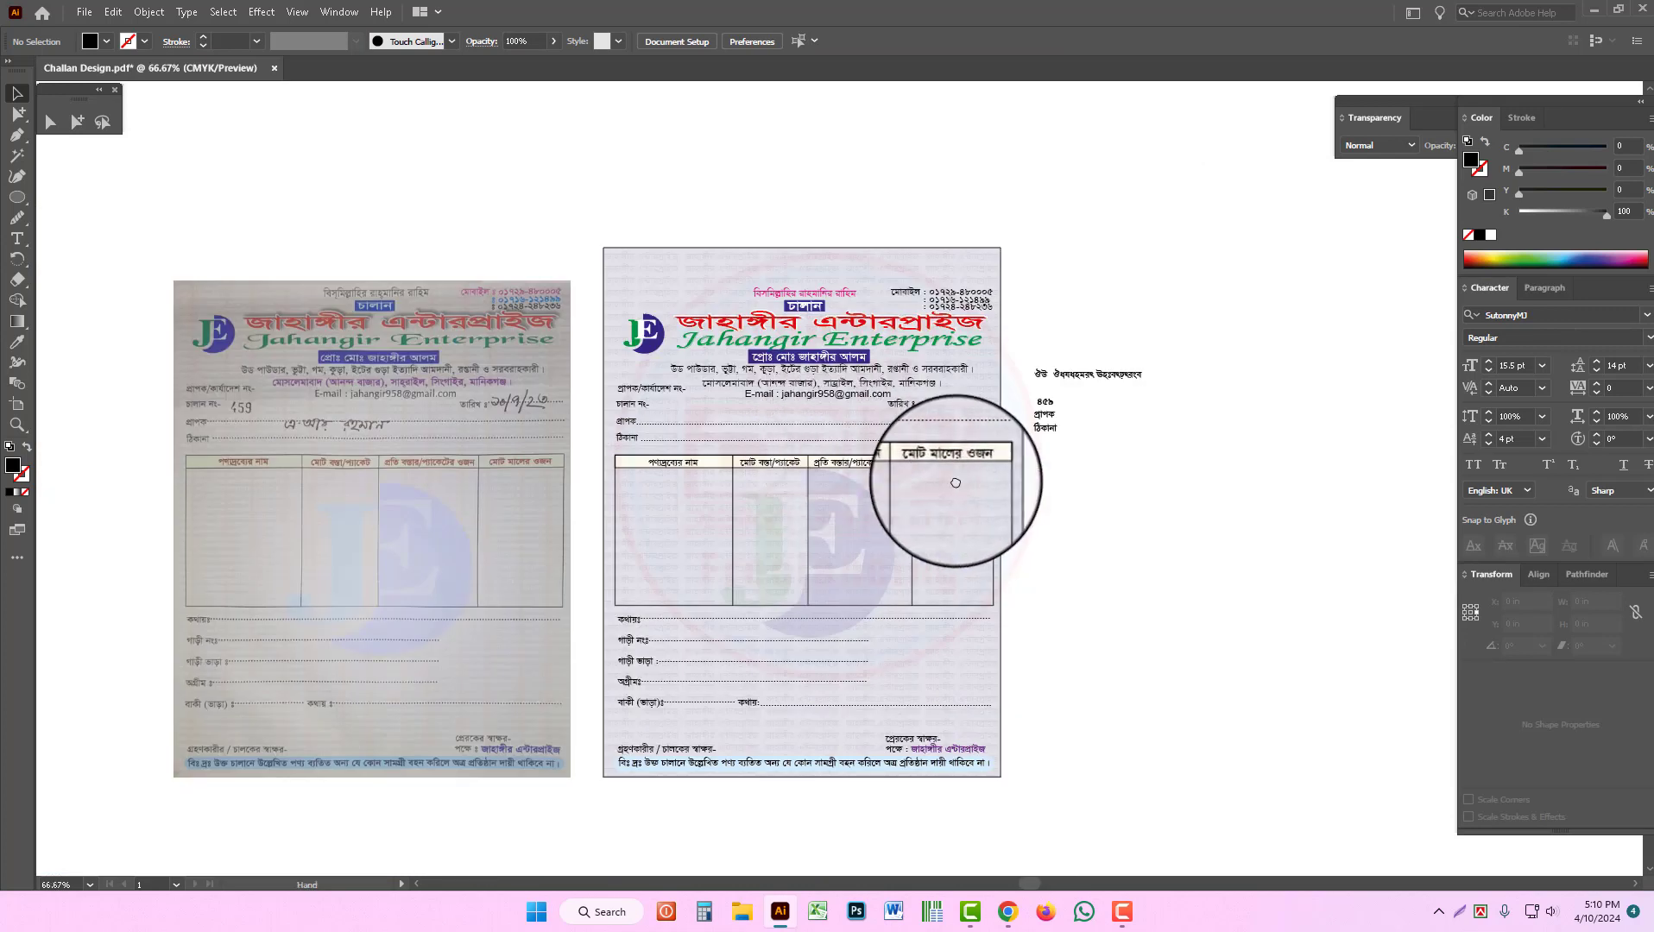
drag(956, 481, 1006, 415)
ctrl+click(887, 486)
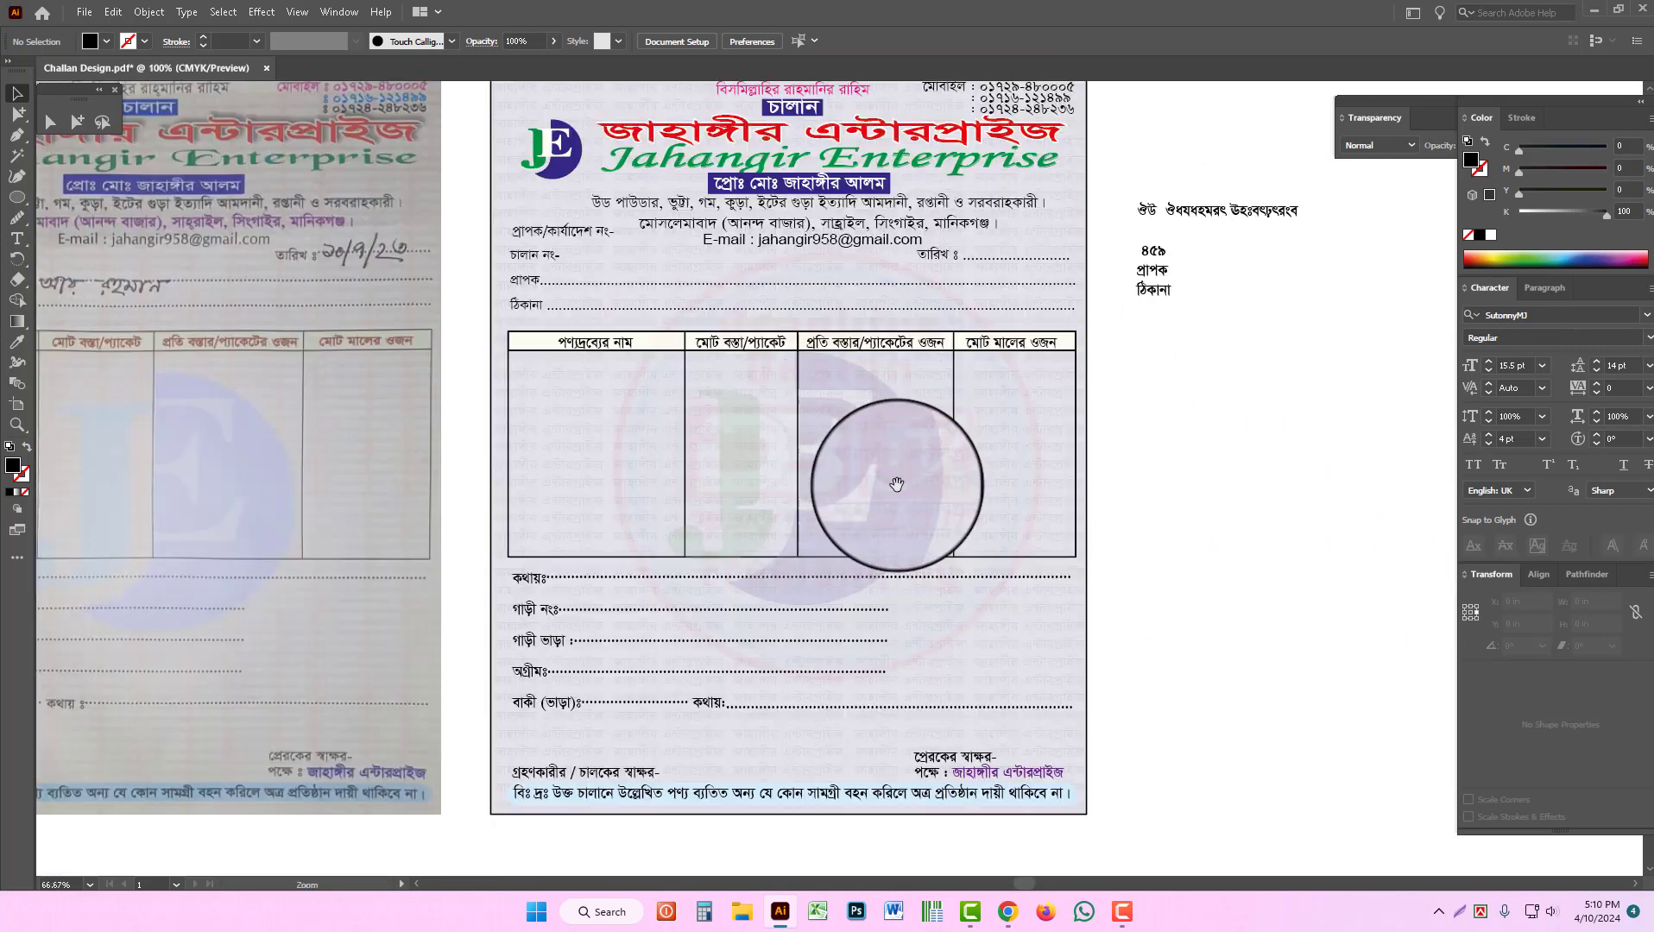
drag(900, 557, 935, 477)
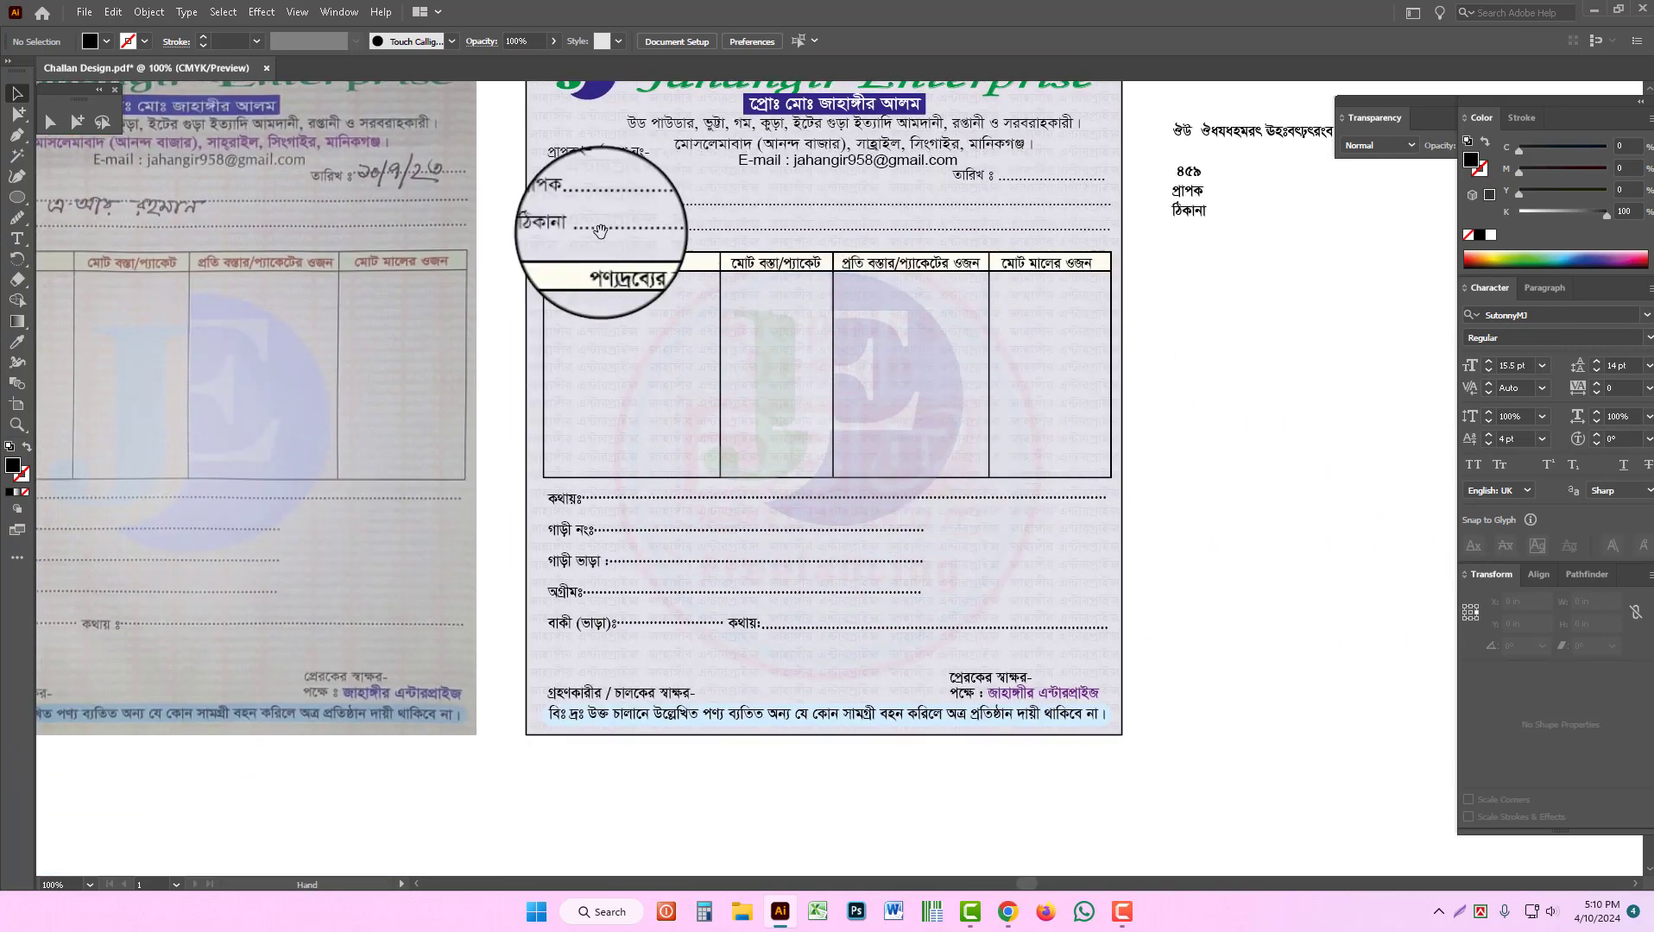
key(ctrl+minus)
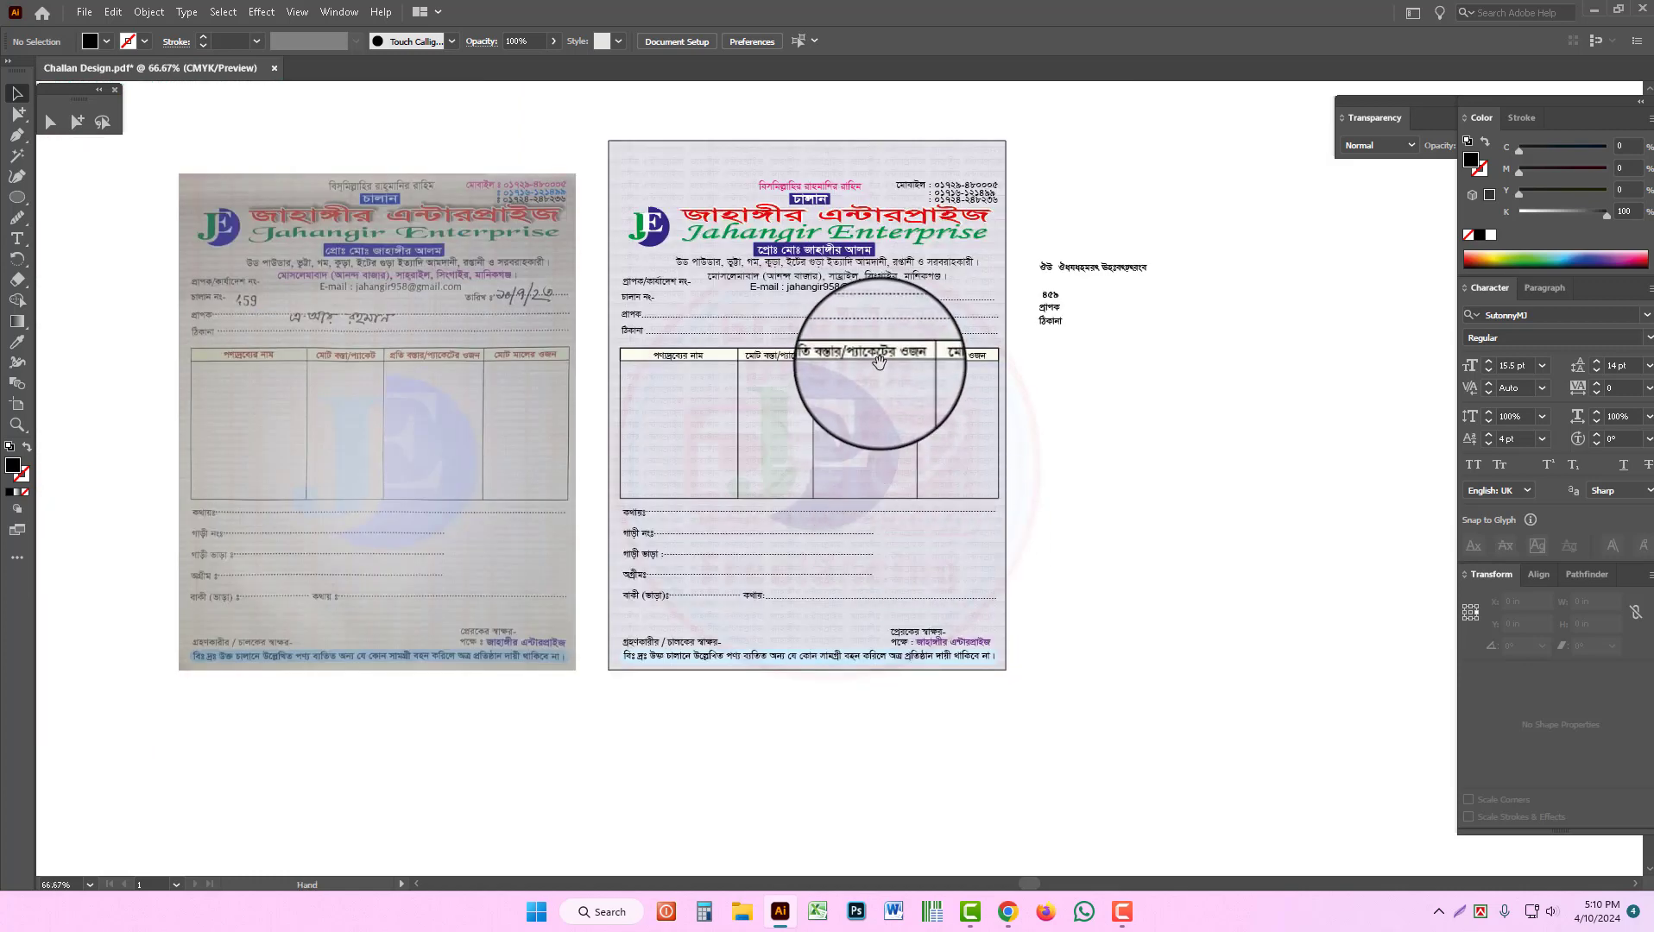
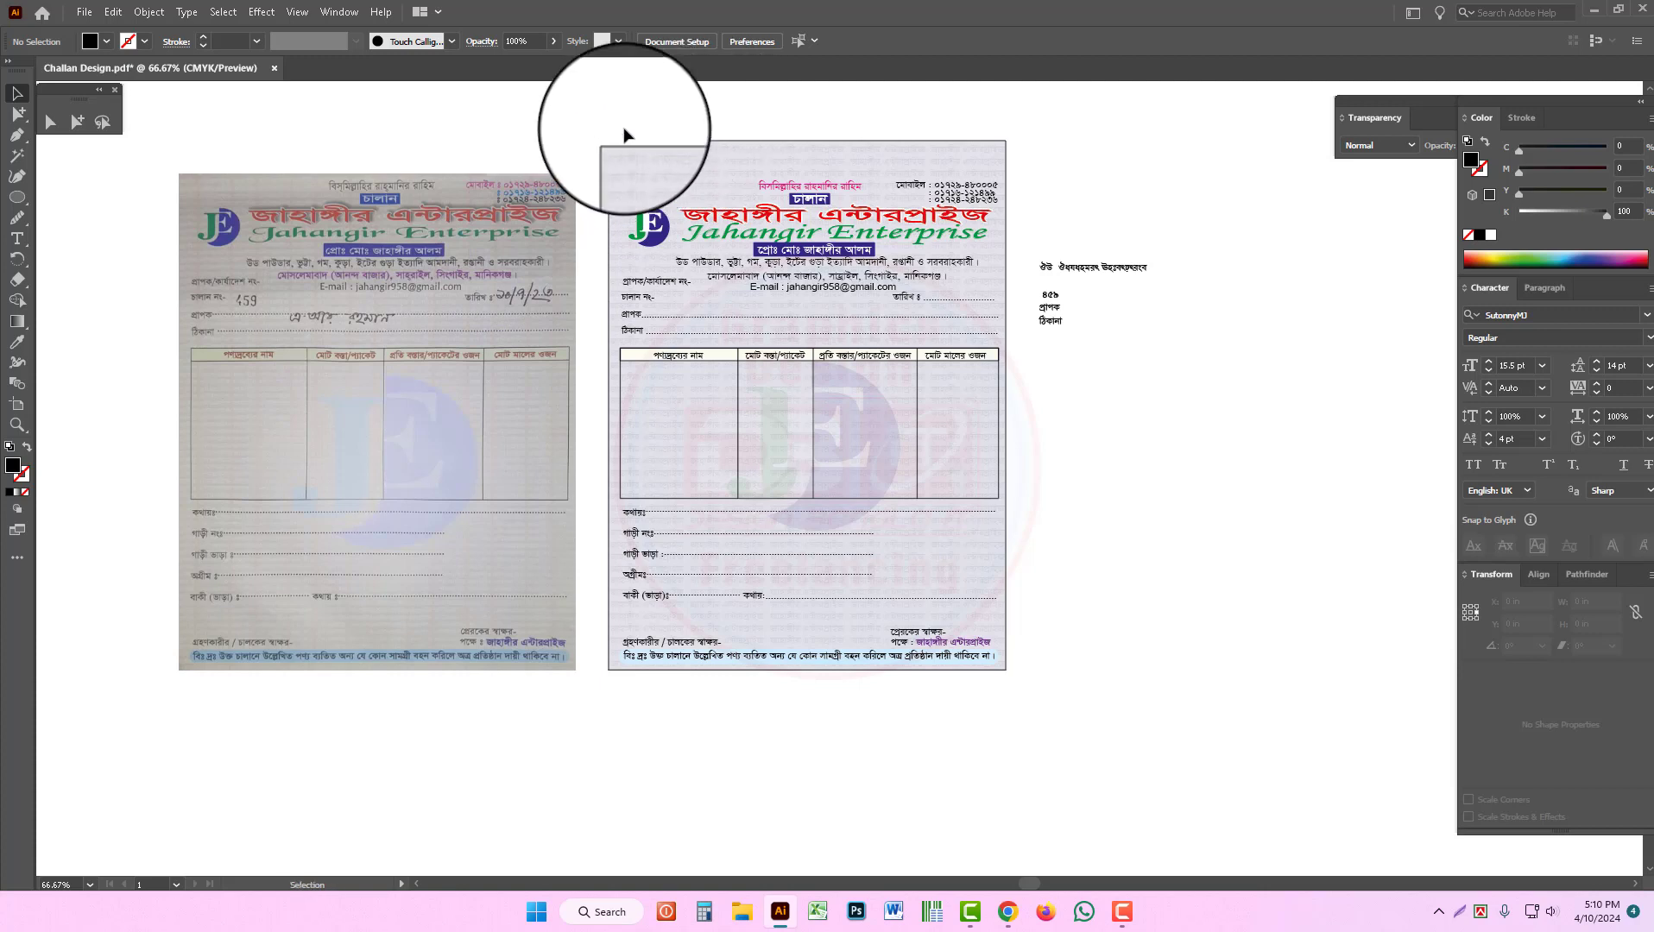
click(1047, 267)
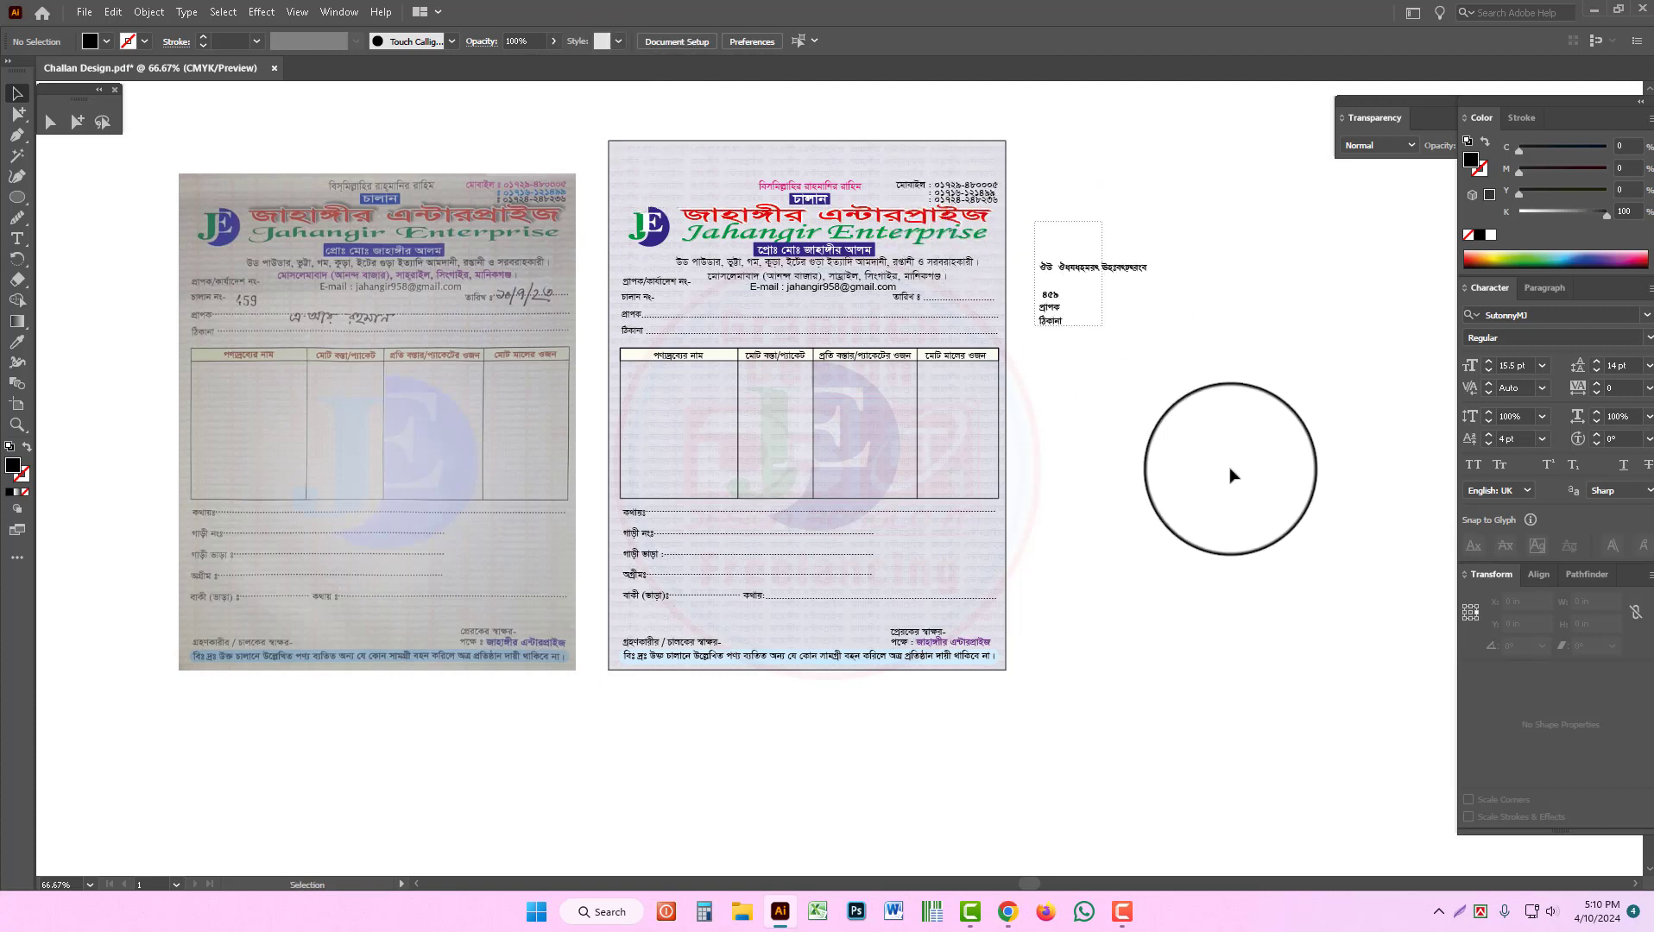
key(Delete)
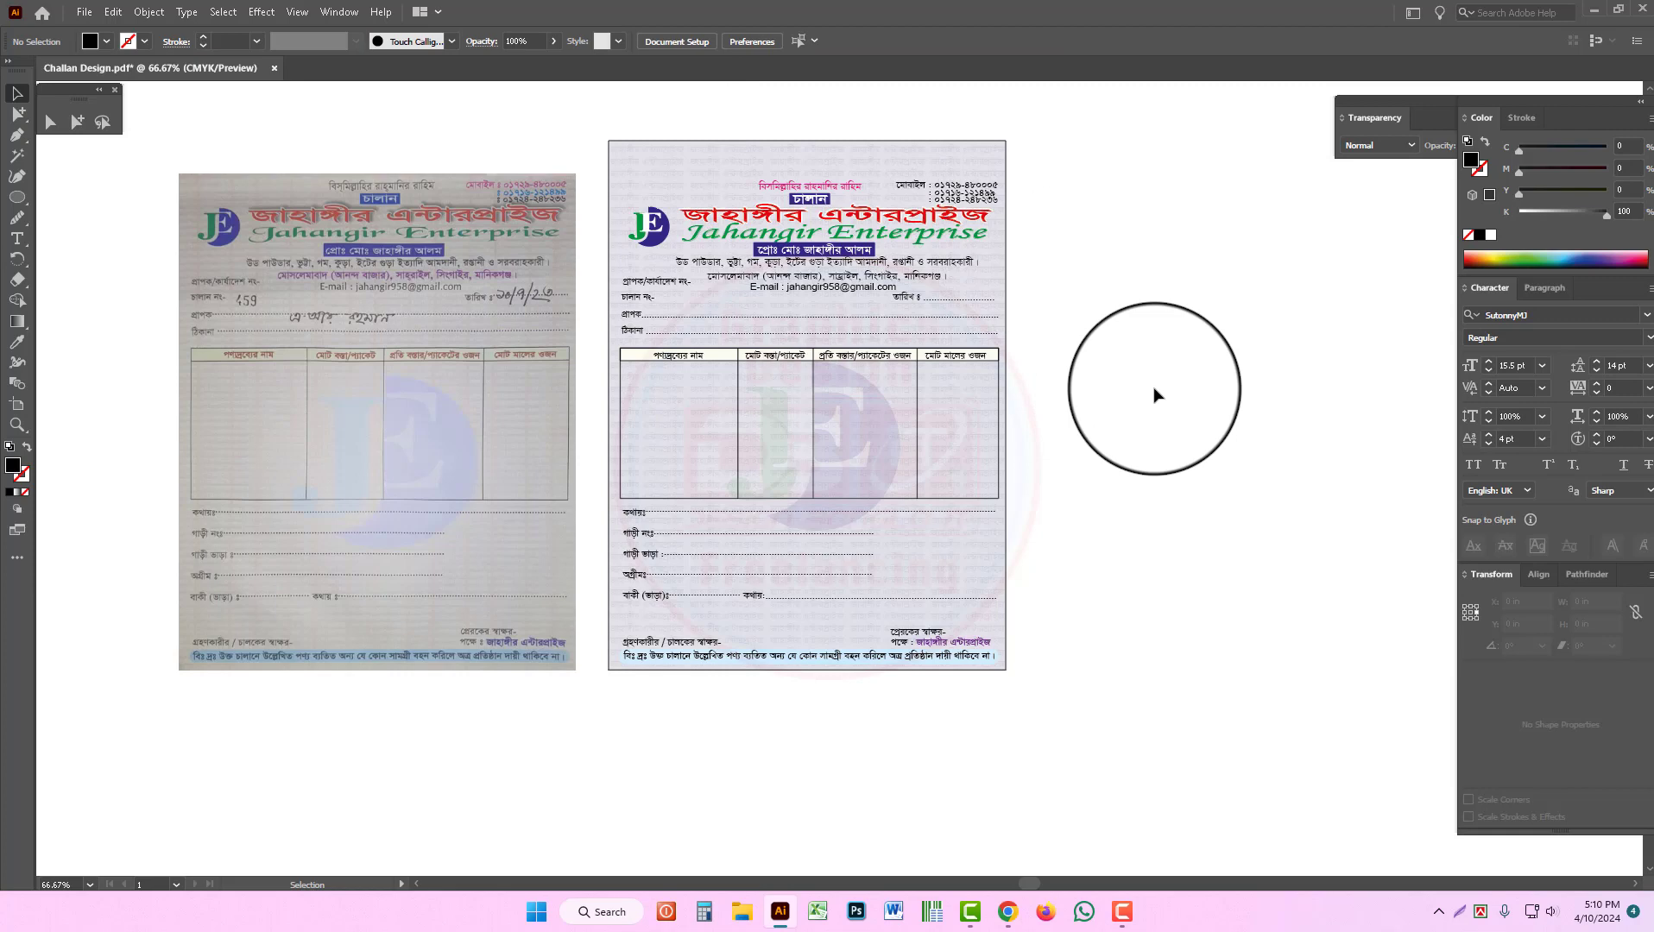
Step: Group the form's whole artwork into one object and undo its trial removal
drag(1018, 688, 604, 128)
key(Delete)
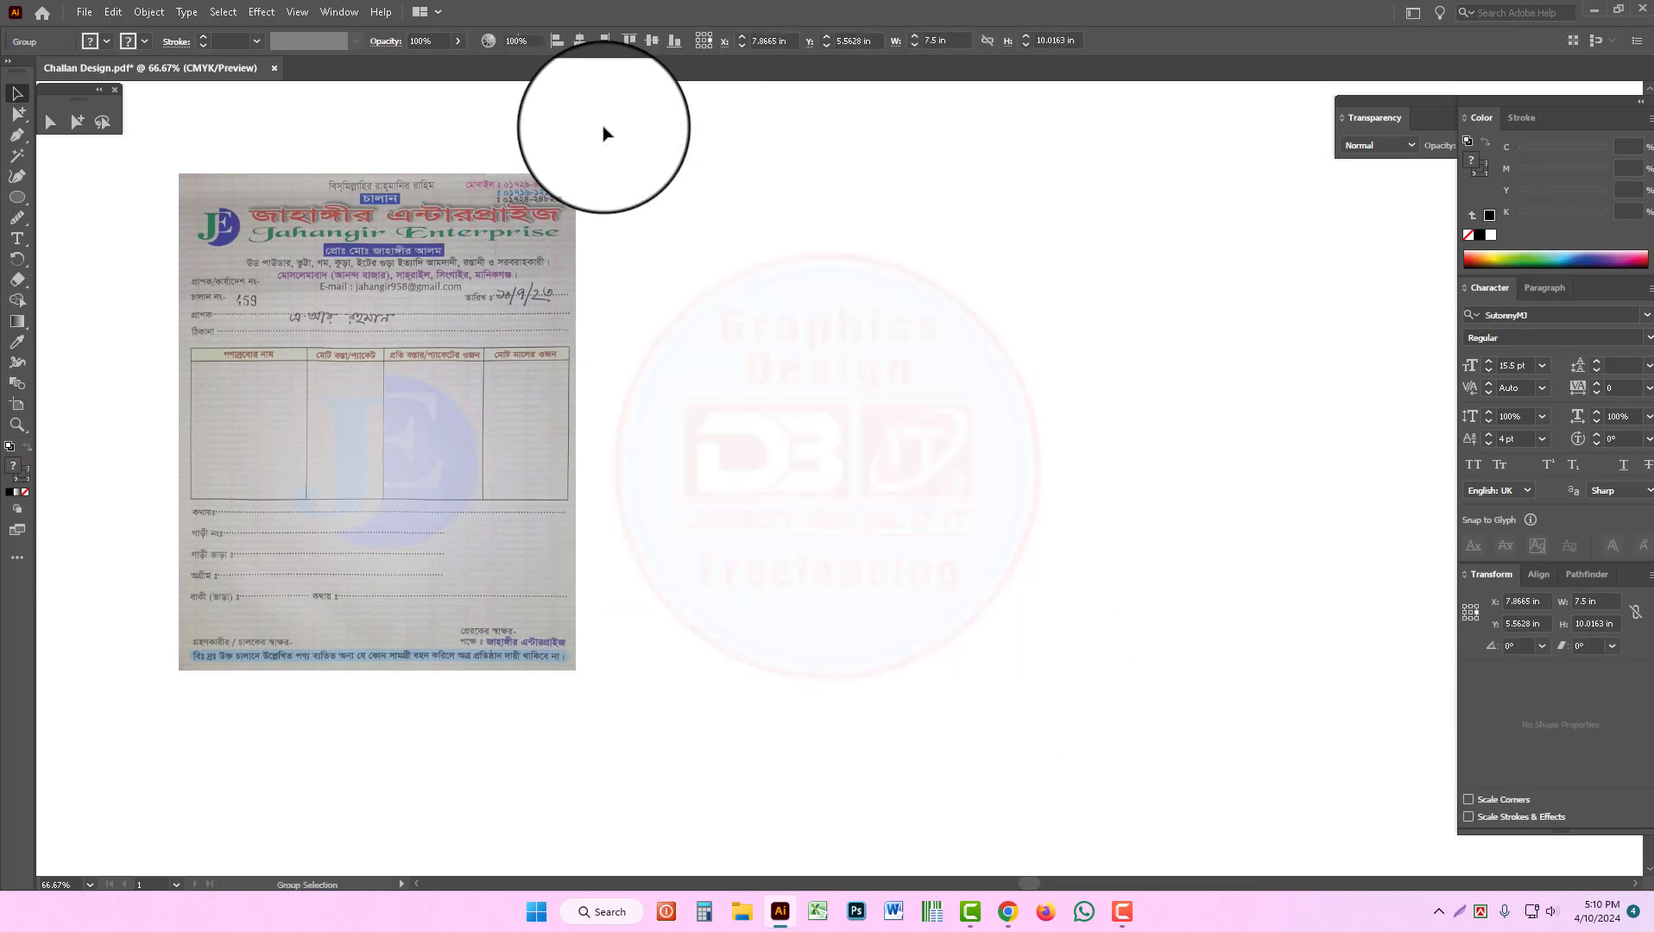
key(ctrl+z)
click(1200, 470)
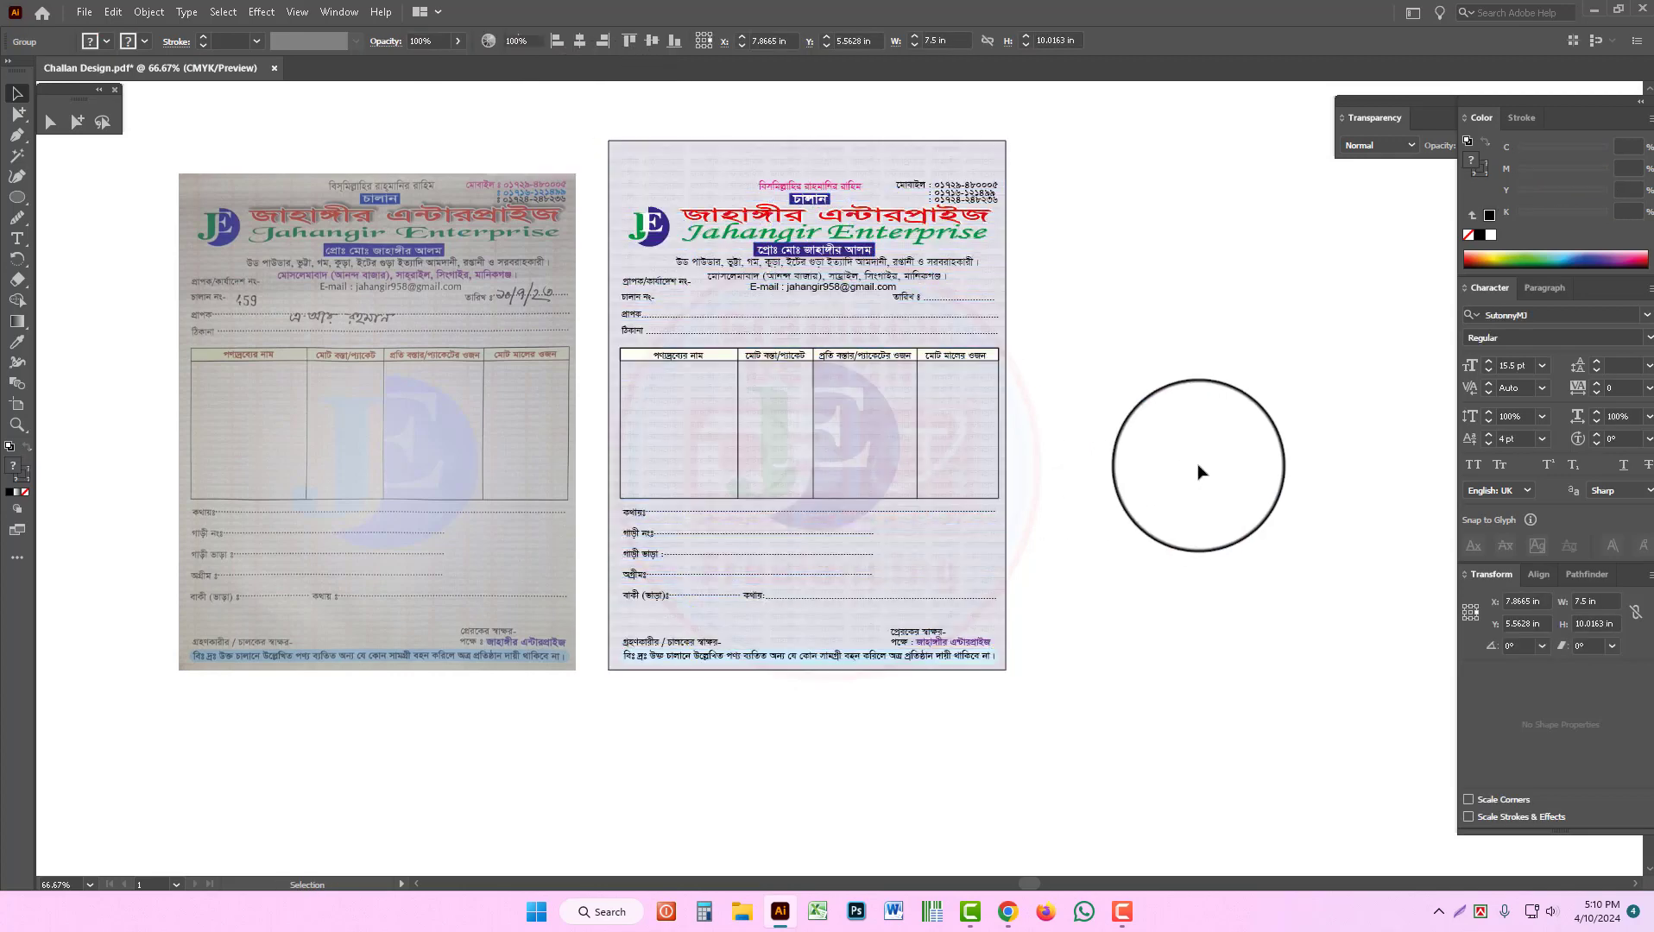
Step: Correct the misspelled place name in the form's Bengali address line to match the scan
ctrl+click(836, 466)
drag(794, 484, 1012, 504)
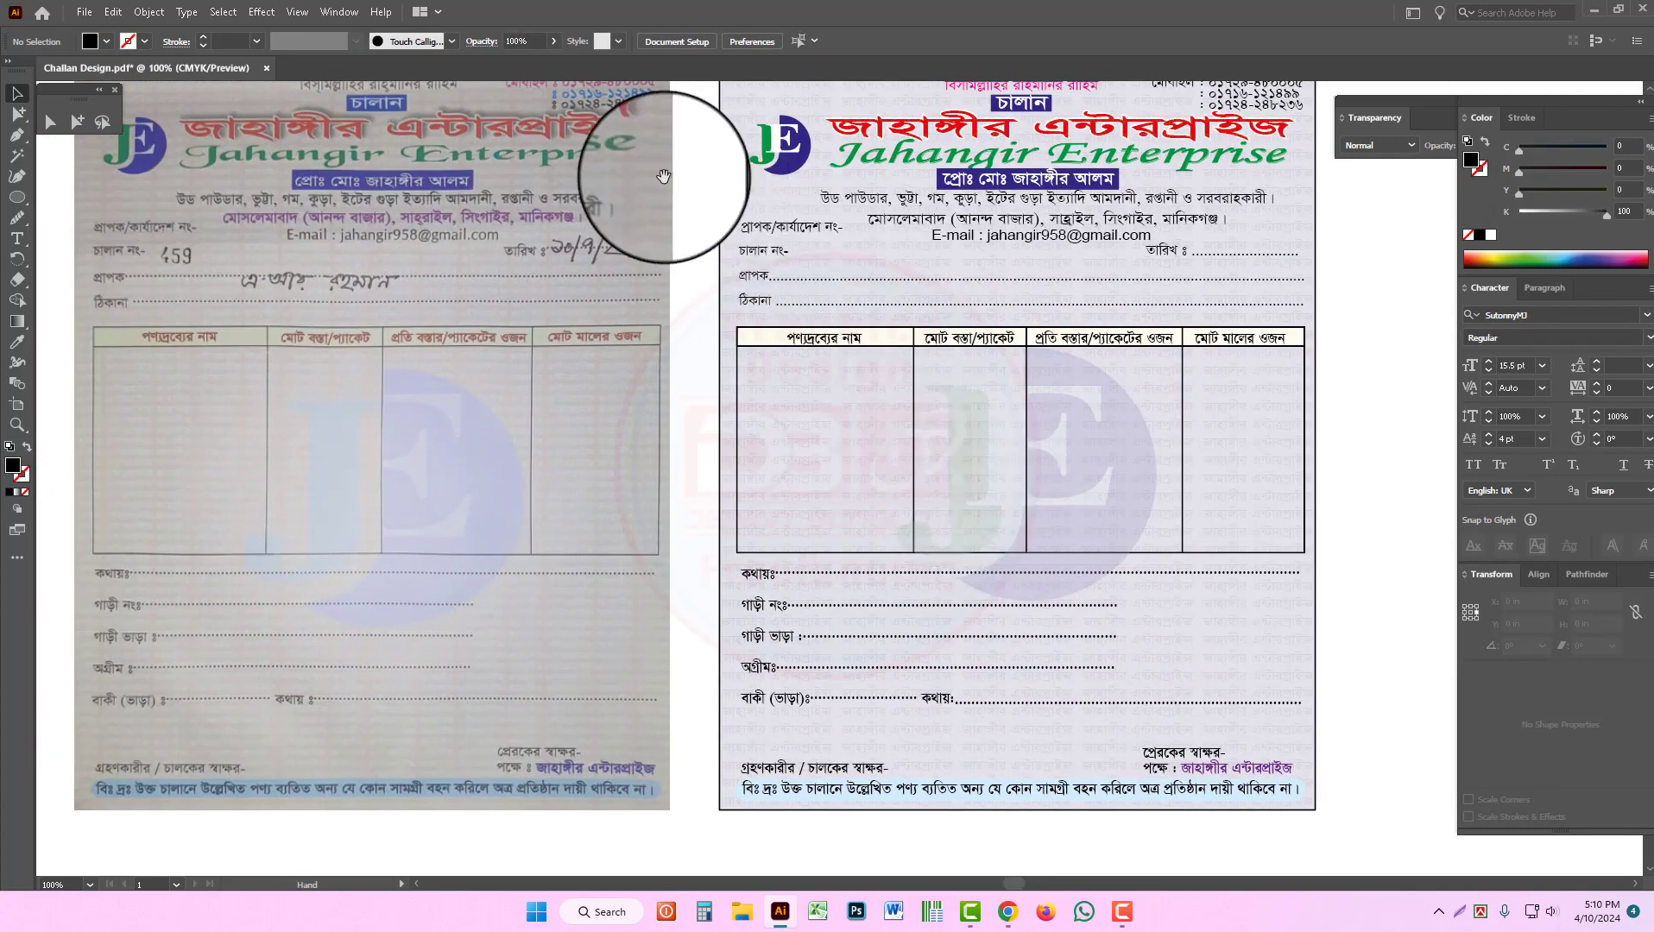
click(77, 122)
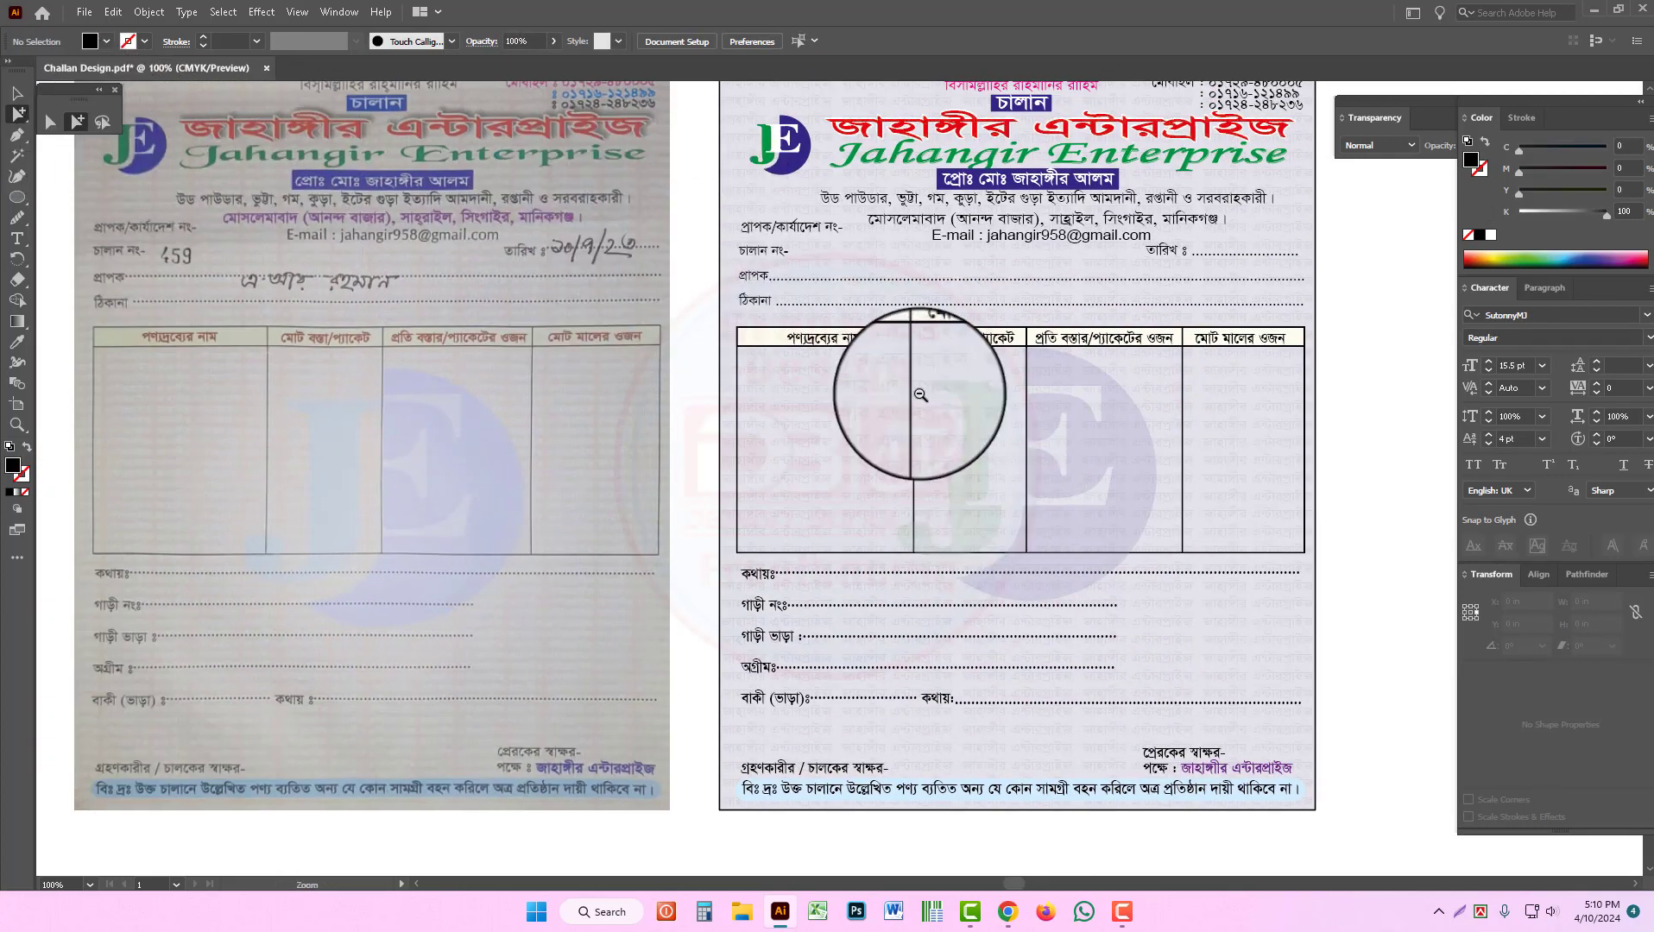
key(ctrl+minus)
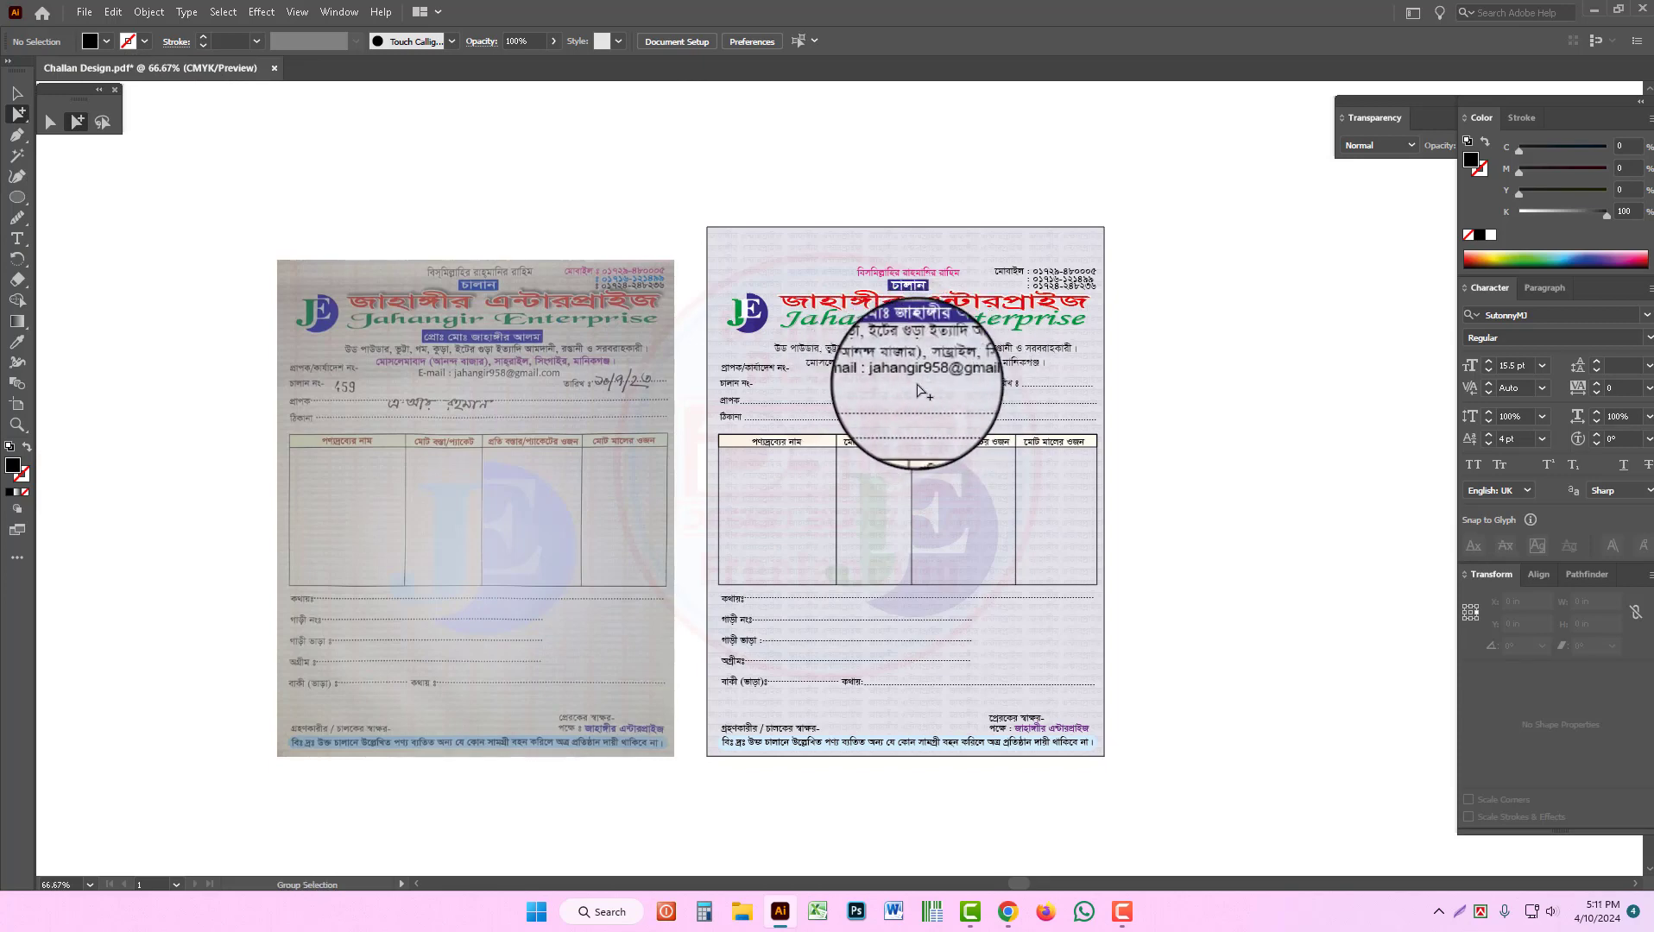
click(942, 363)
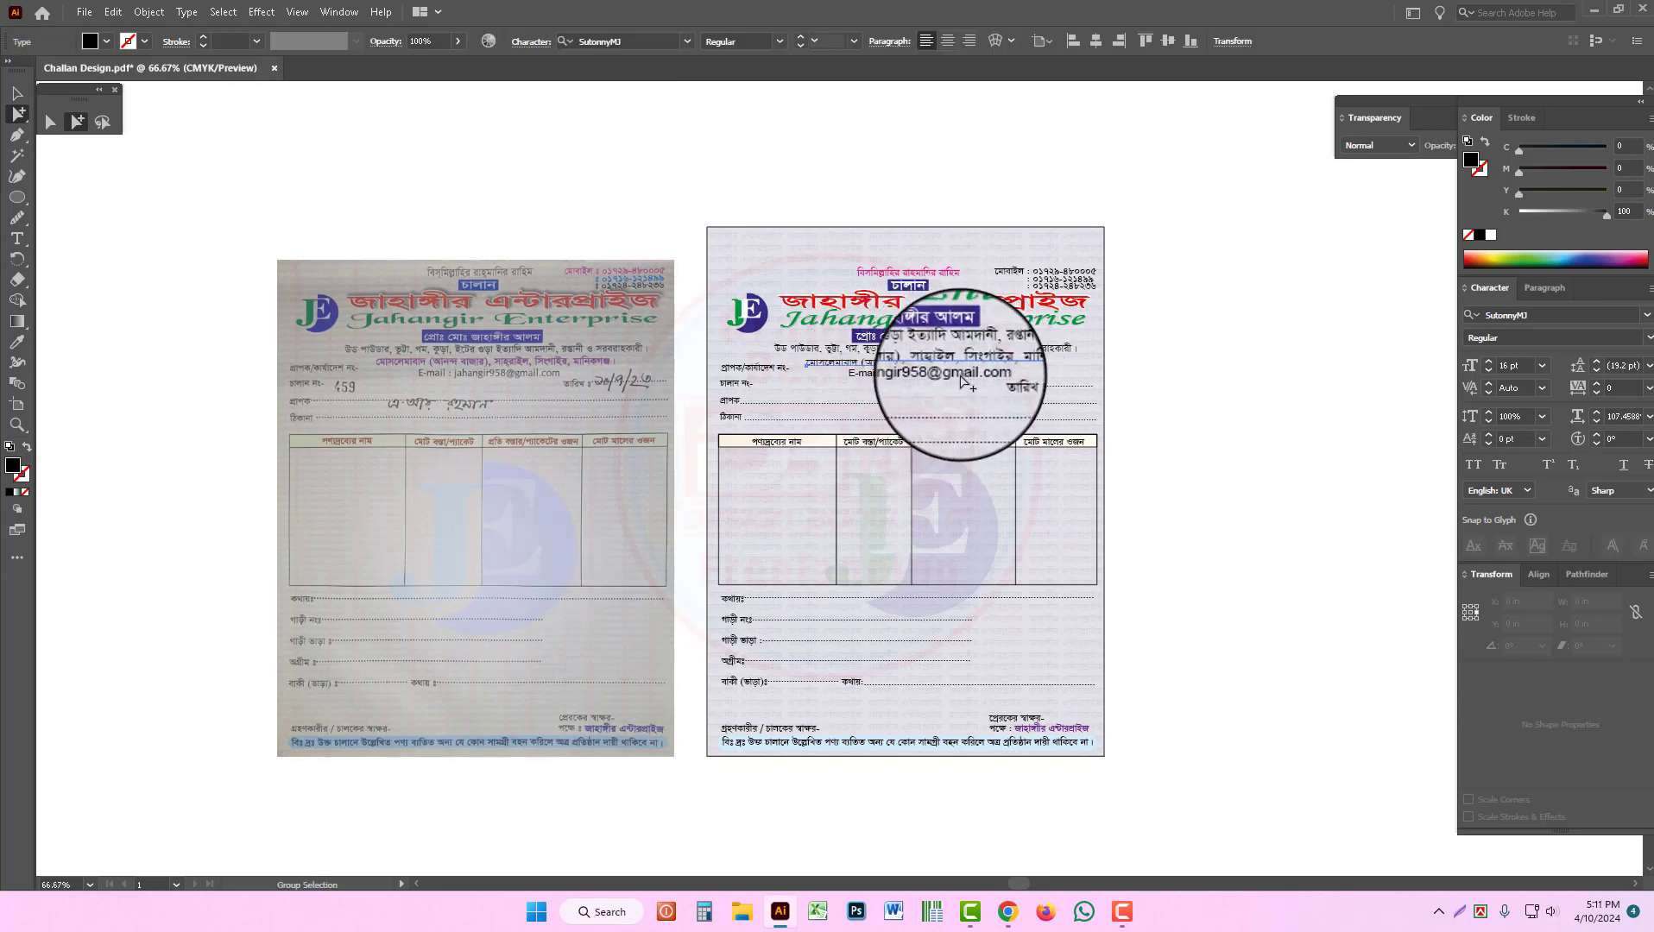
scroll(1078, 457, up, 4)
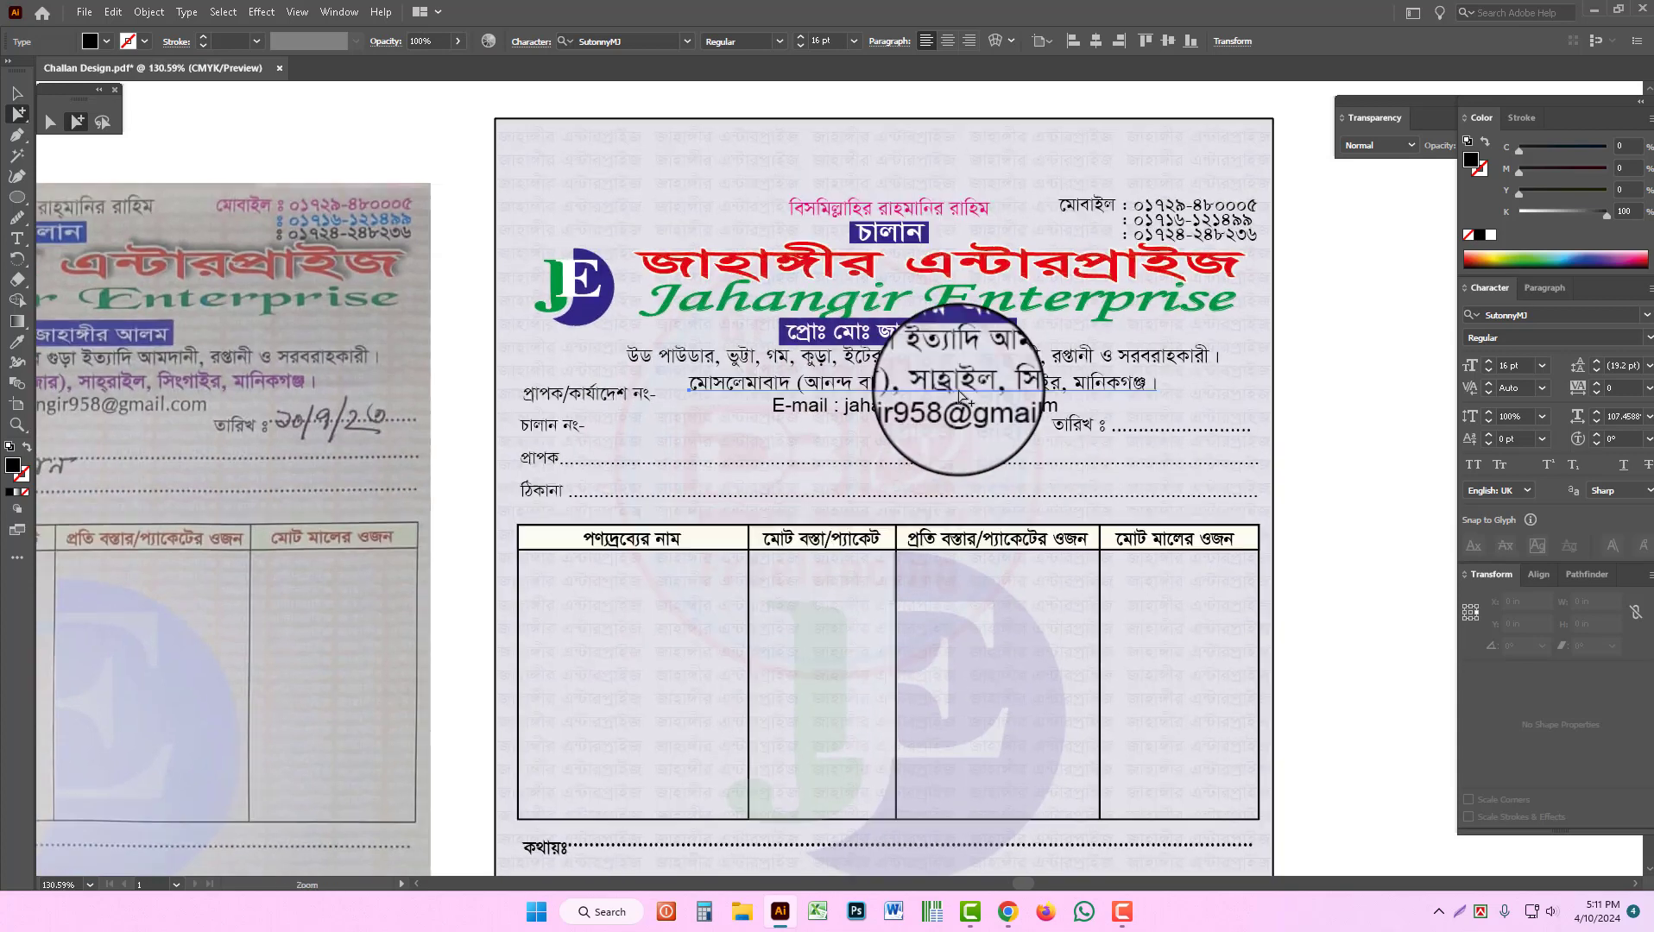
key(ctrl+shift+a)
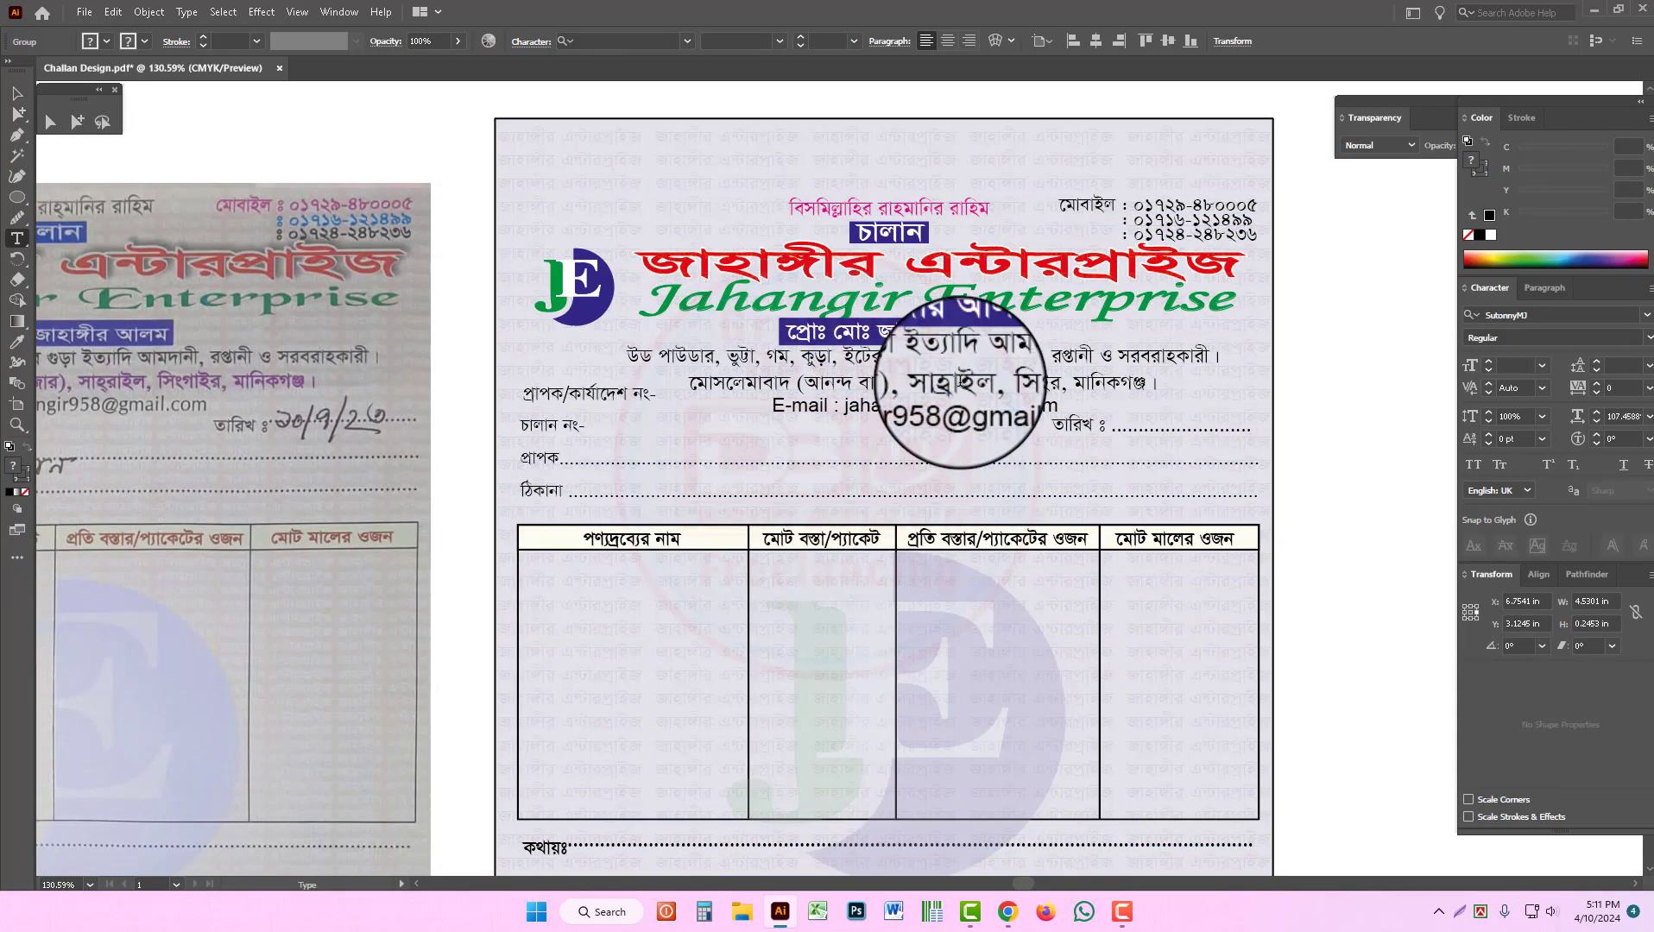
key(t)
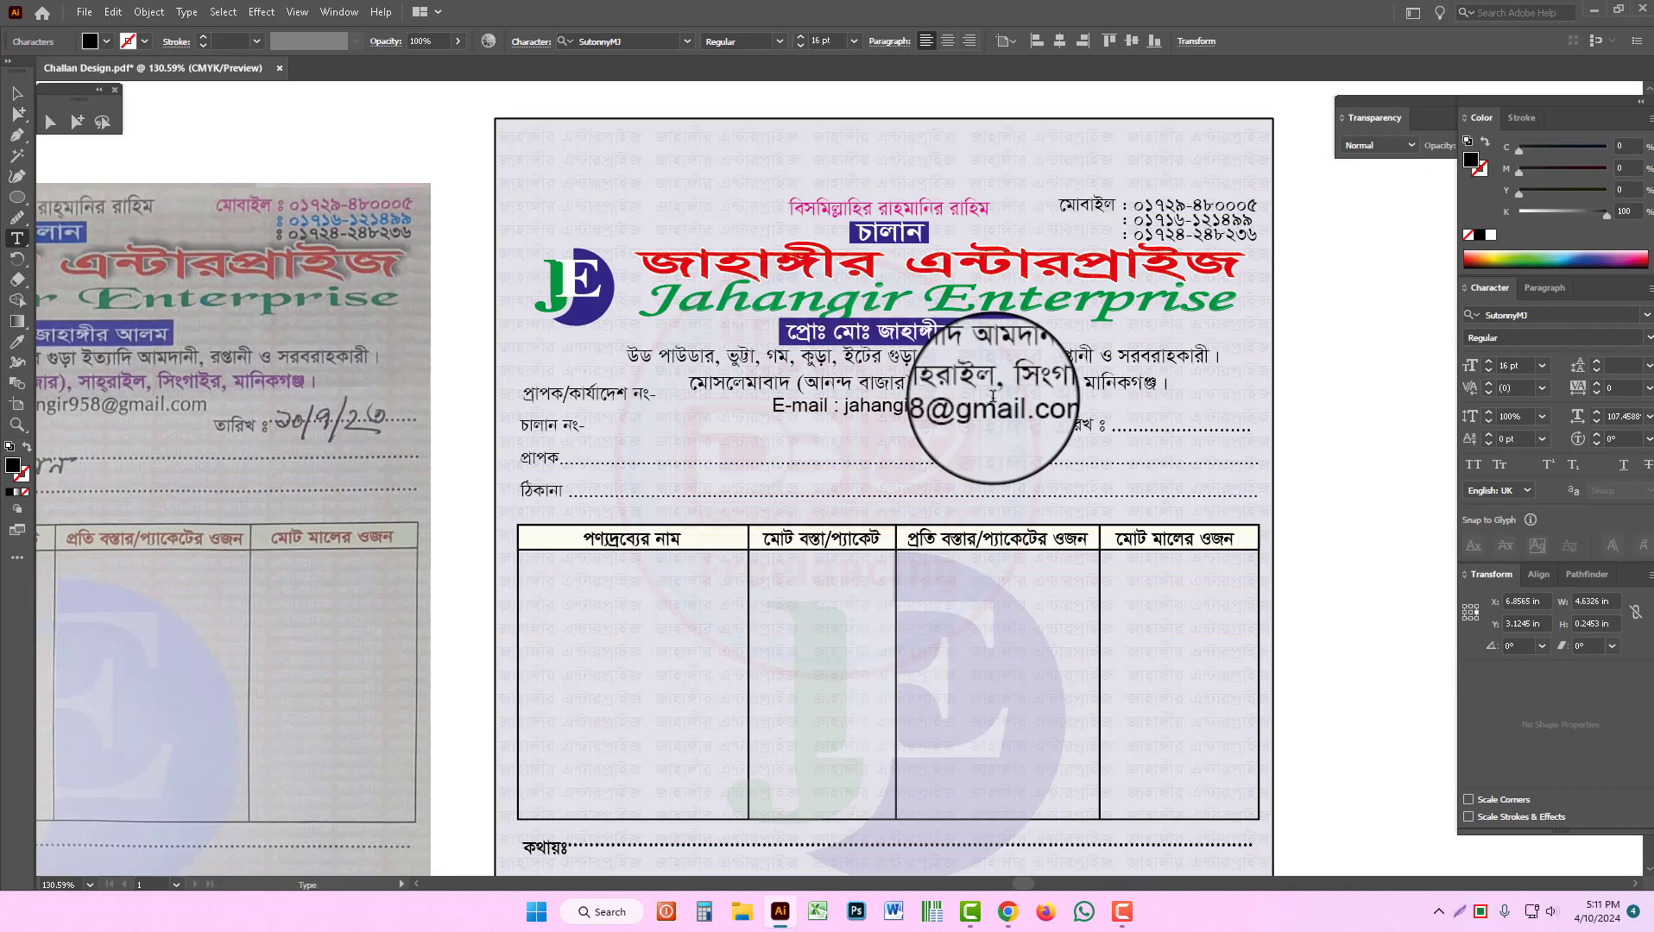
key(Escape)
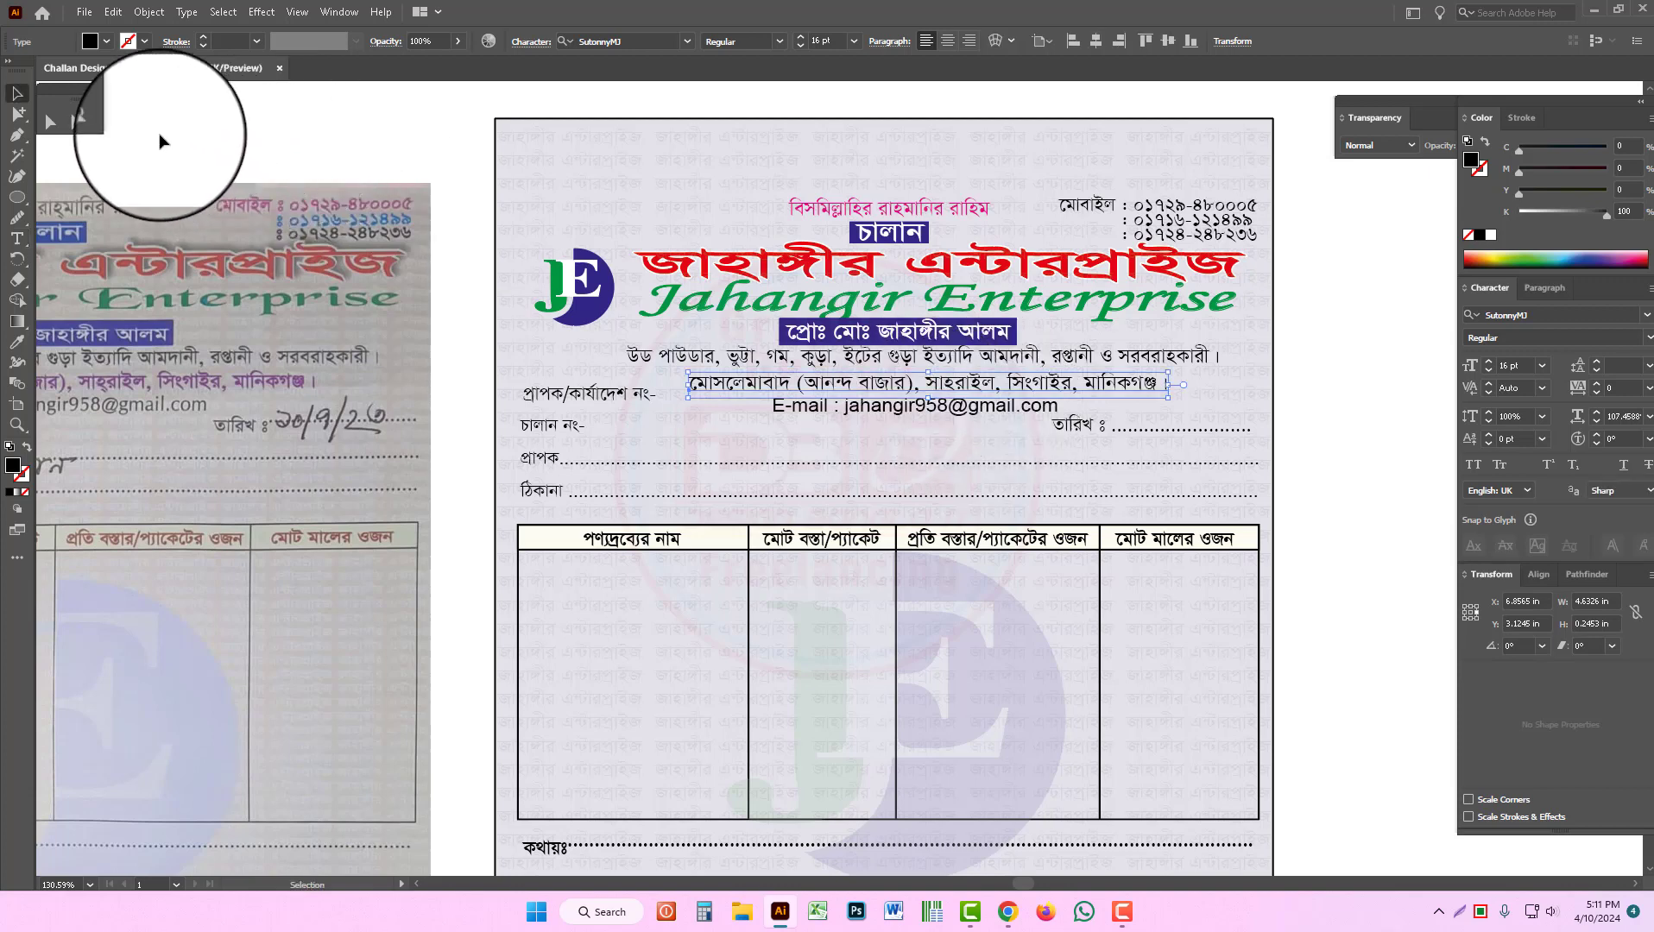
Step: Fill the Bengali address line with purple at C 70, M 100, Y 0, K 0
click(76, 122)
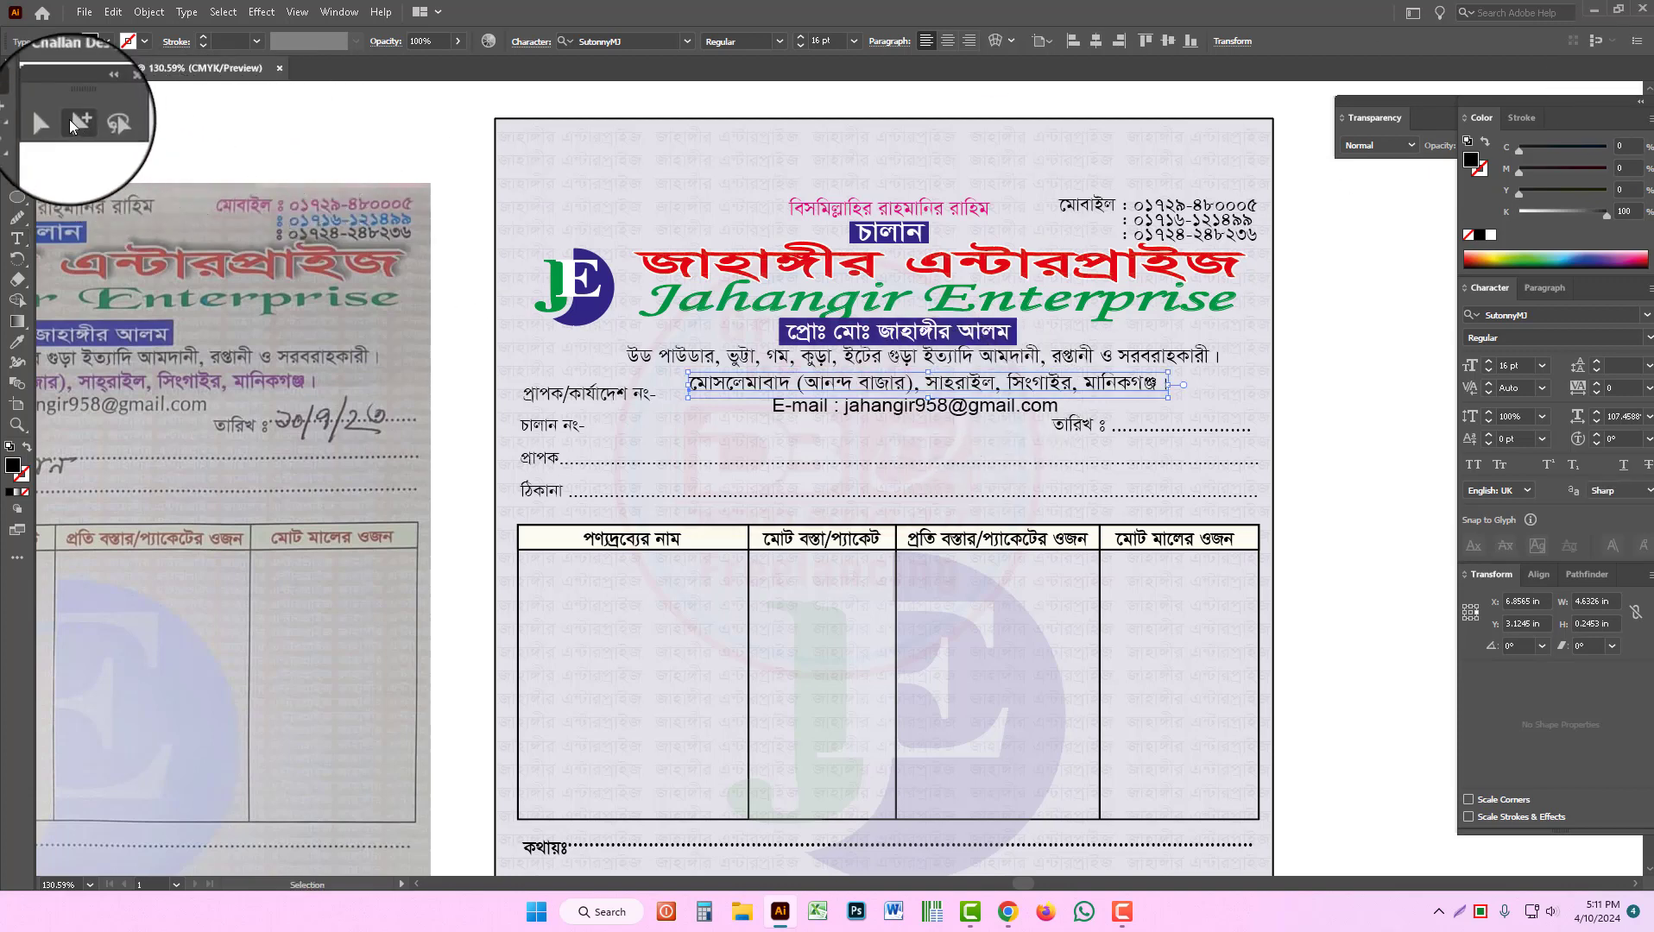
click(1606, 173)
click(1580, 151)
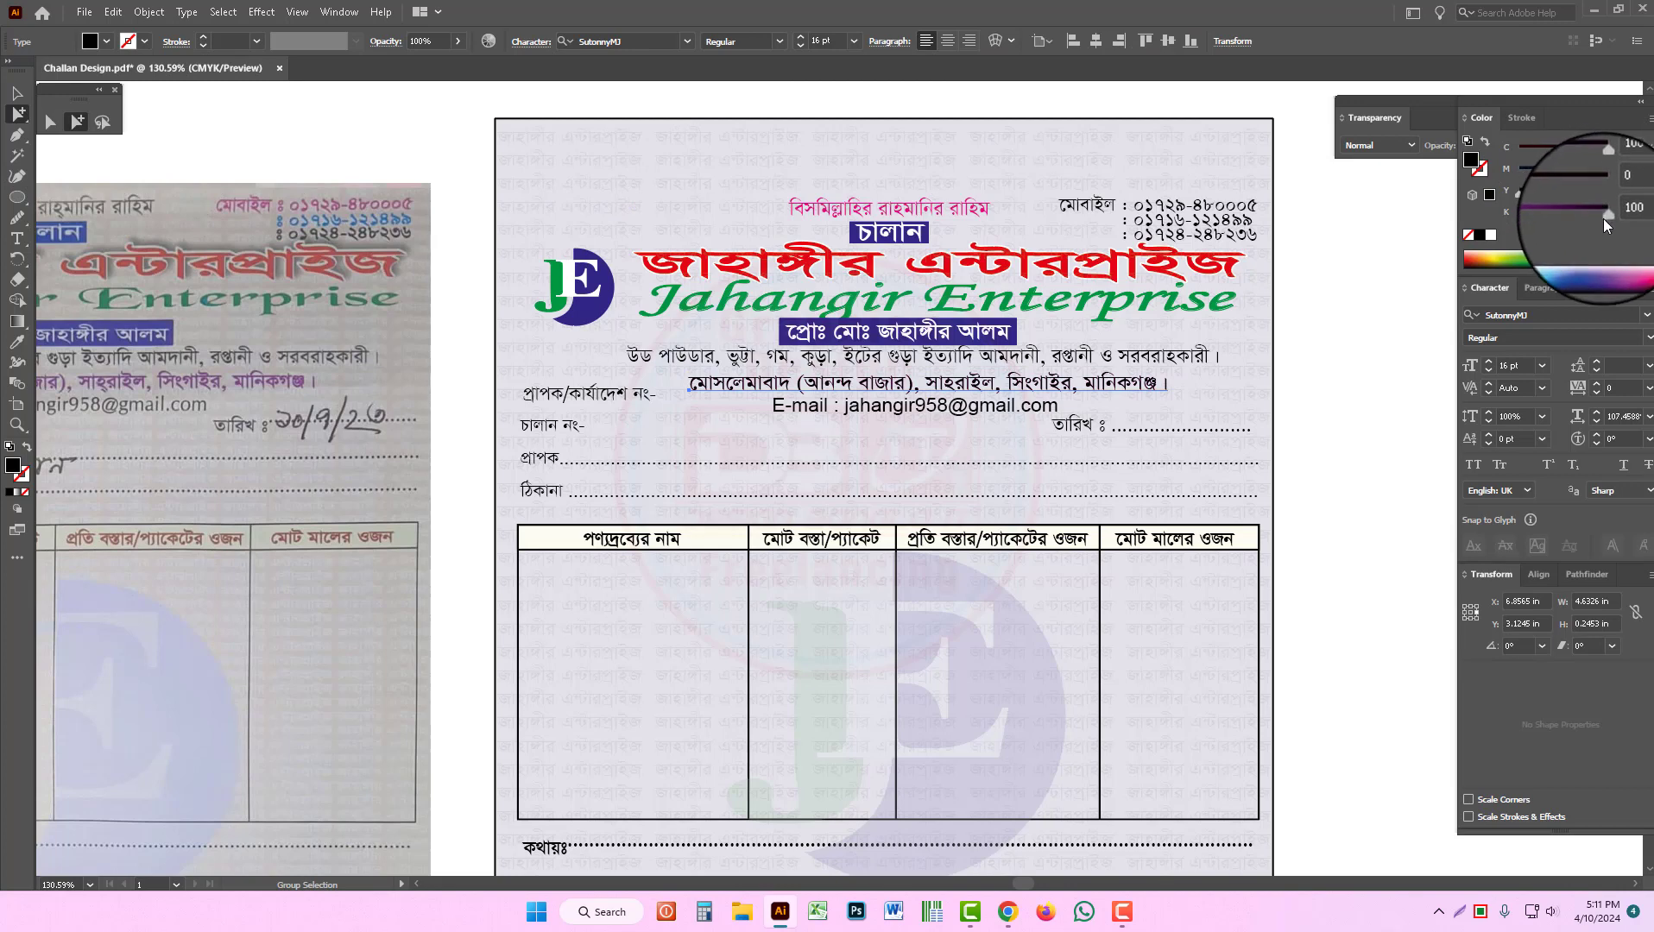
drag(1604, 219, 1383, 218)
click(1634, 145)
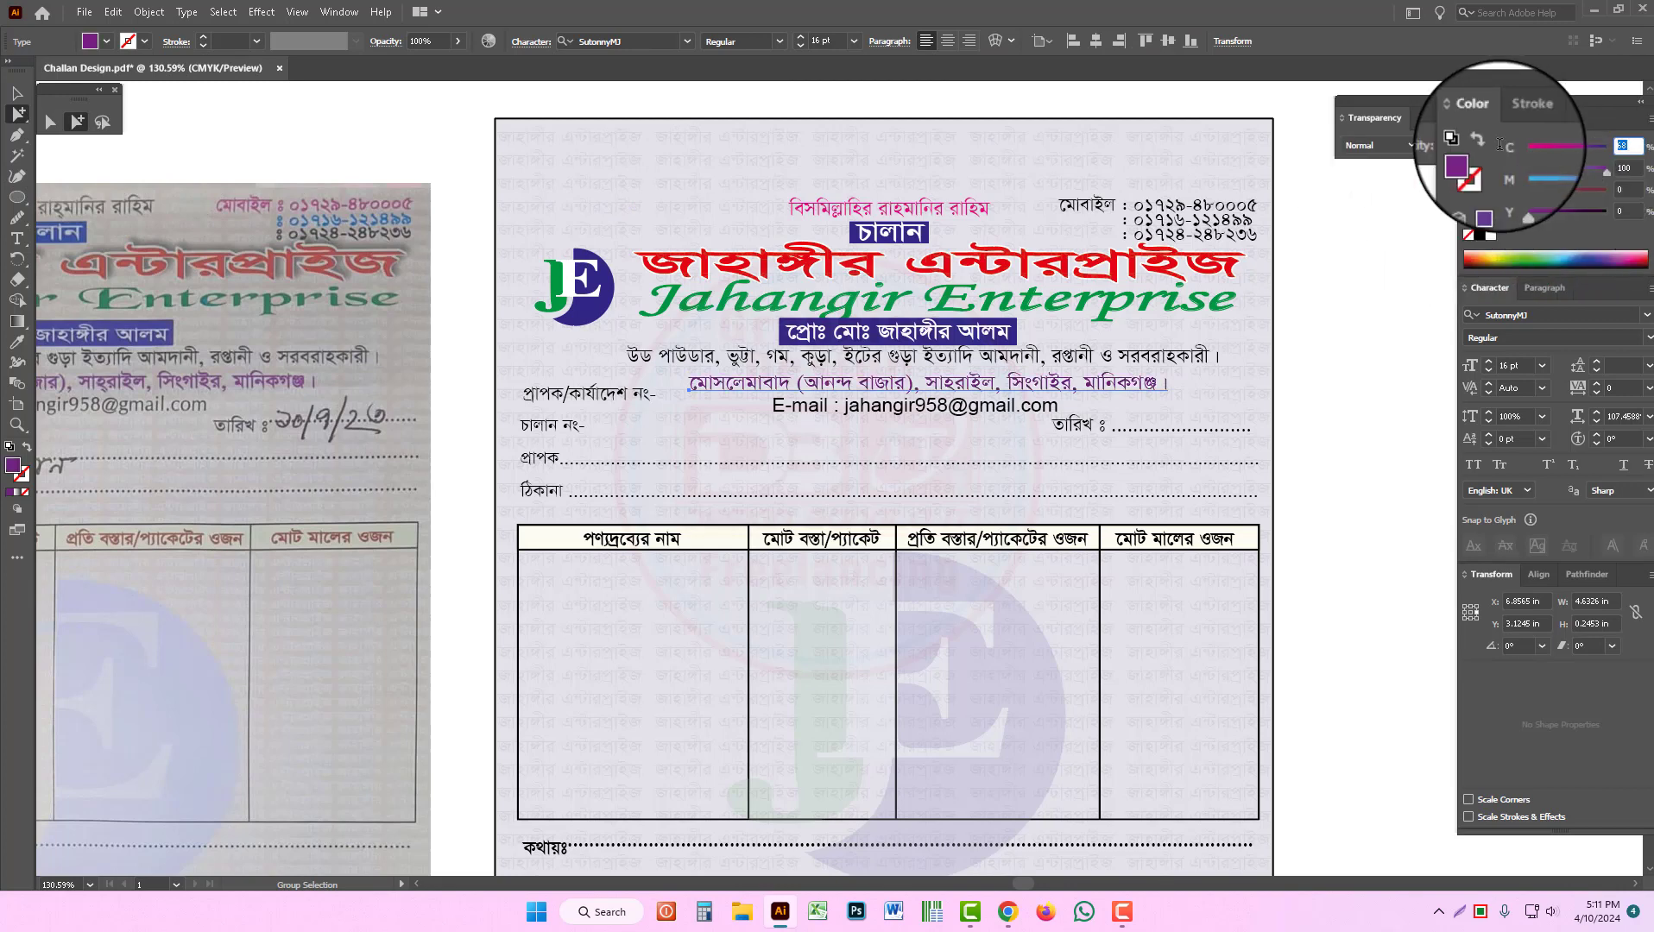
text(70)
key(Return)
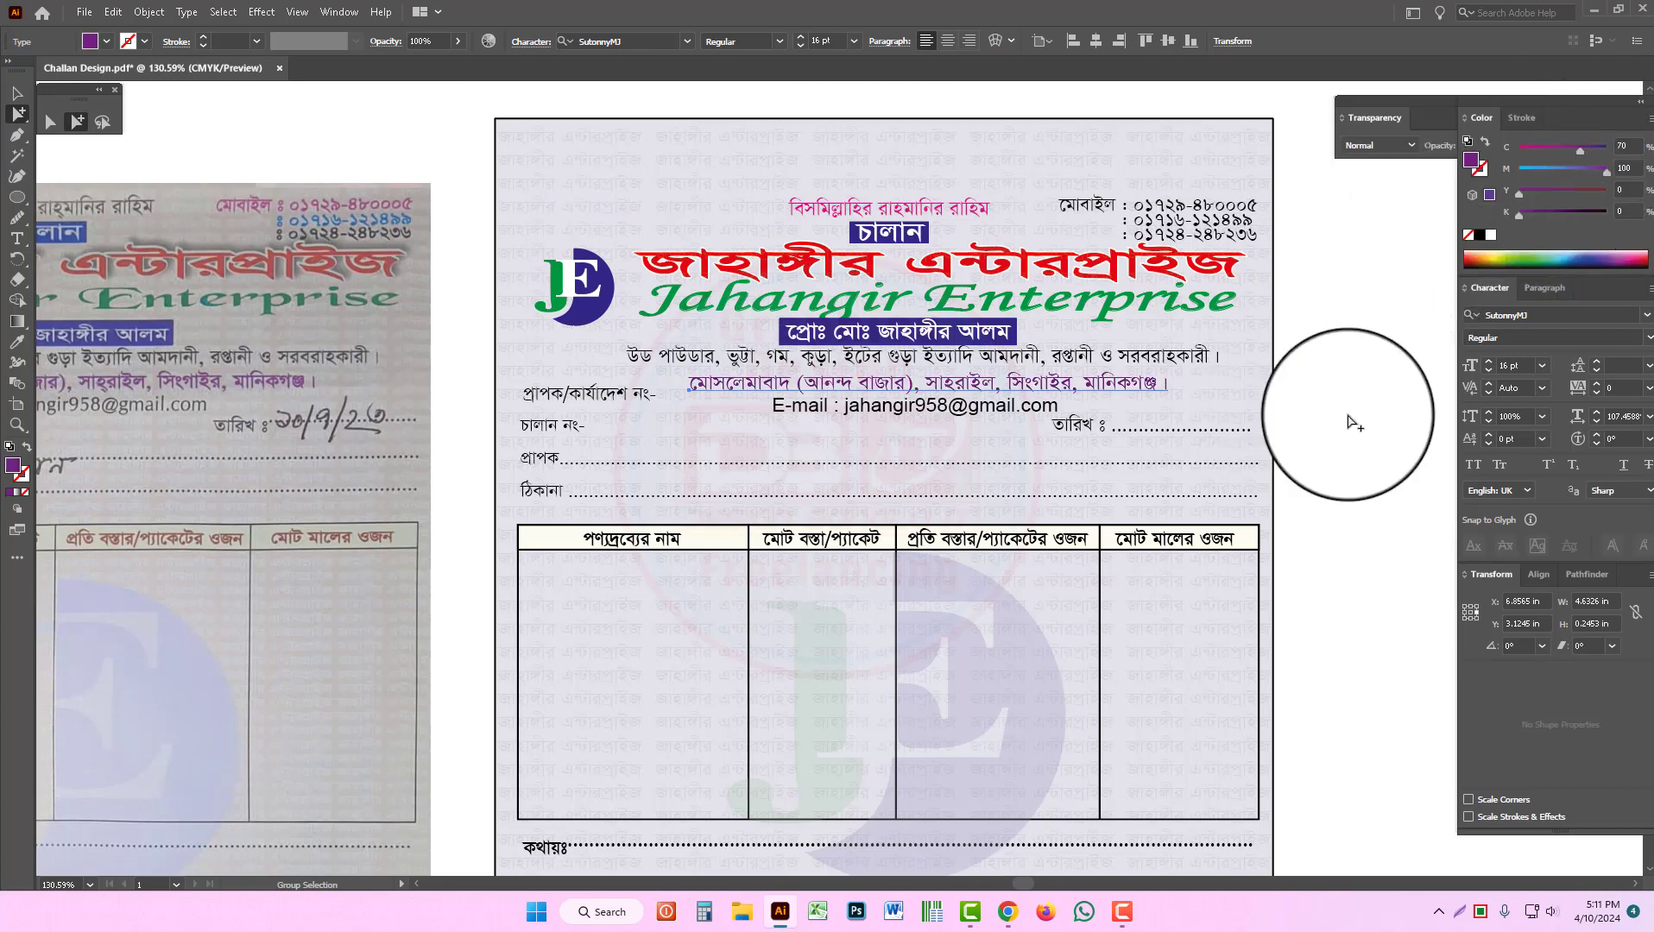
Step: Set the purple Bengali address line to the Bold font style and compare it with the scan
click(1650, 339)
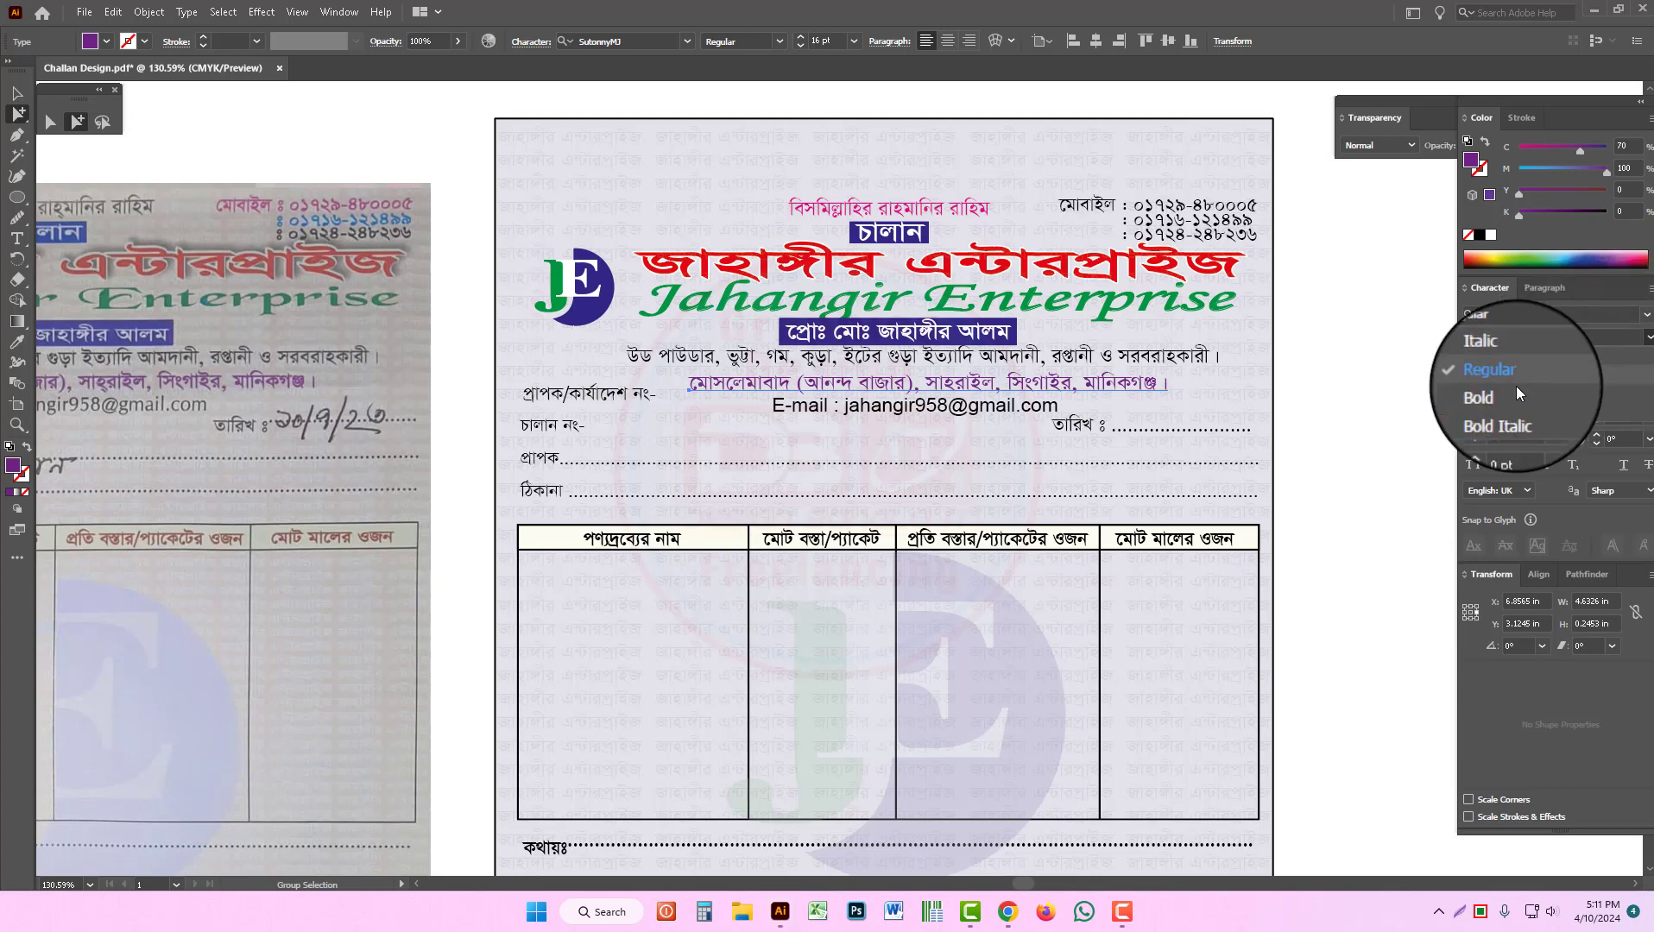
click(1491, 394)
click(1311, 380)
ctrl+alt+click(914, 441)
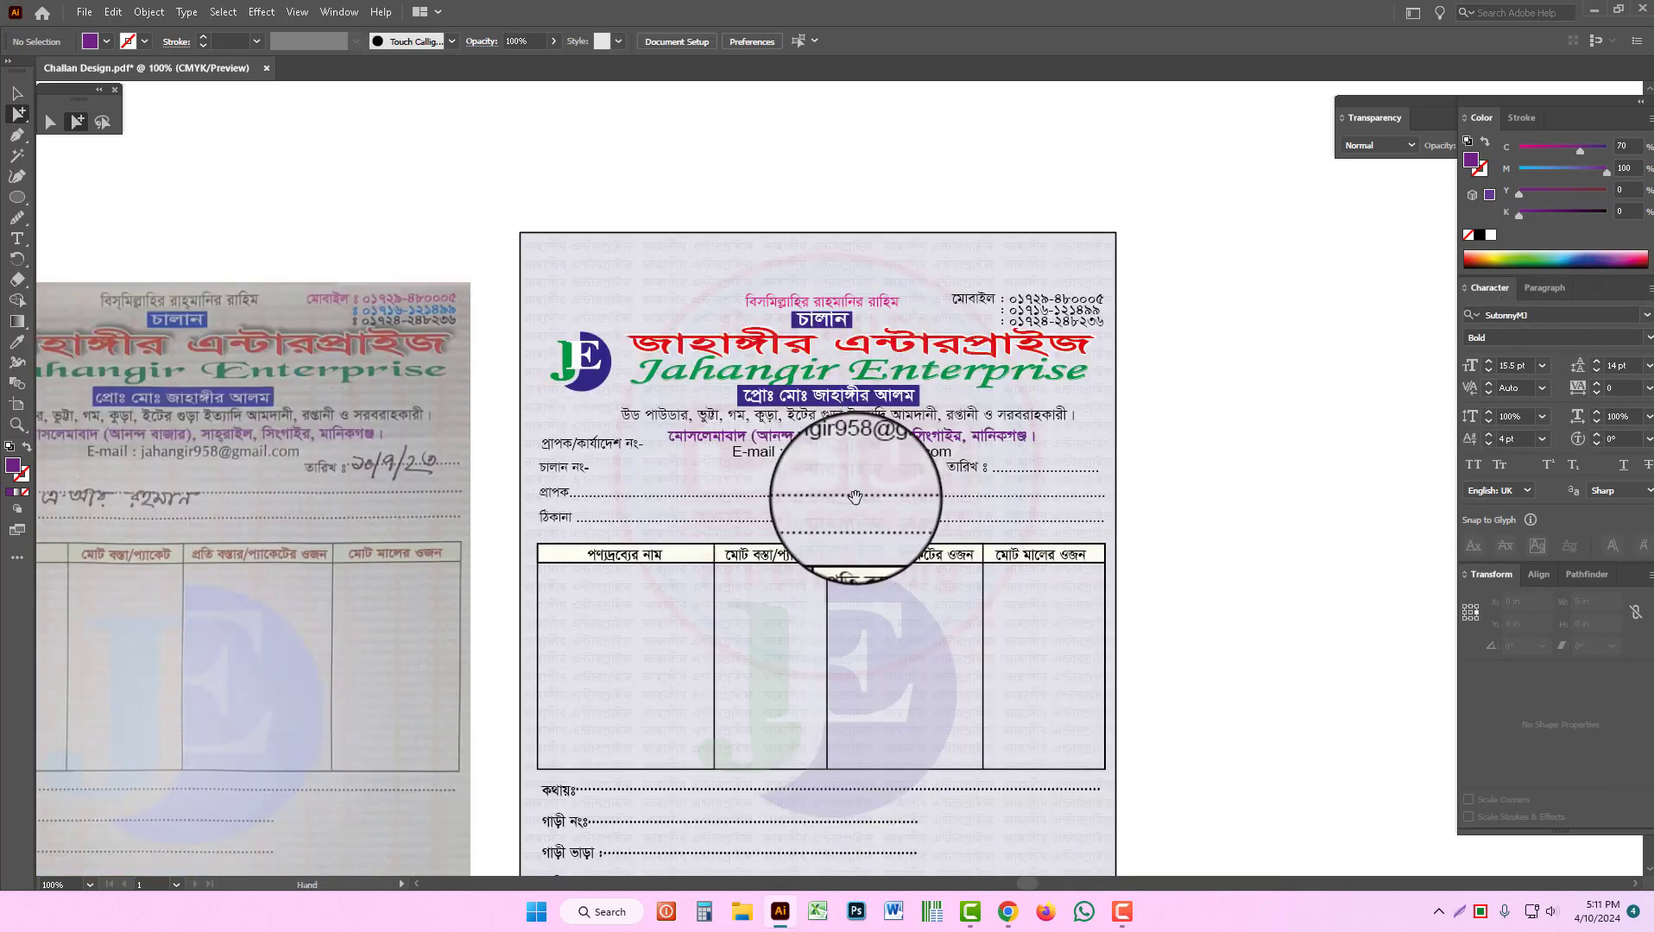
drag(853, 499, 1017, 390)
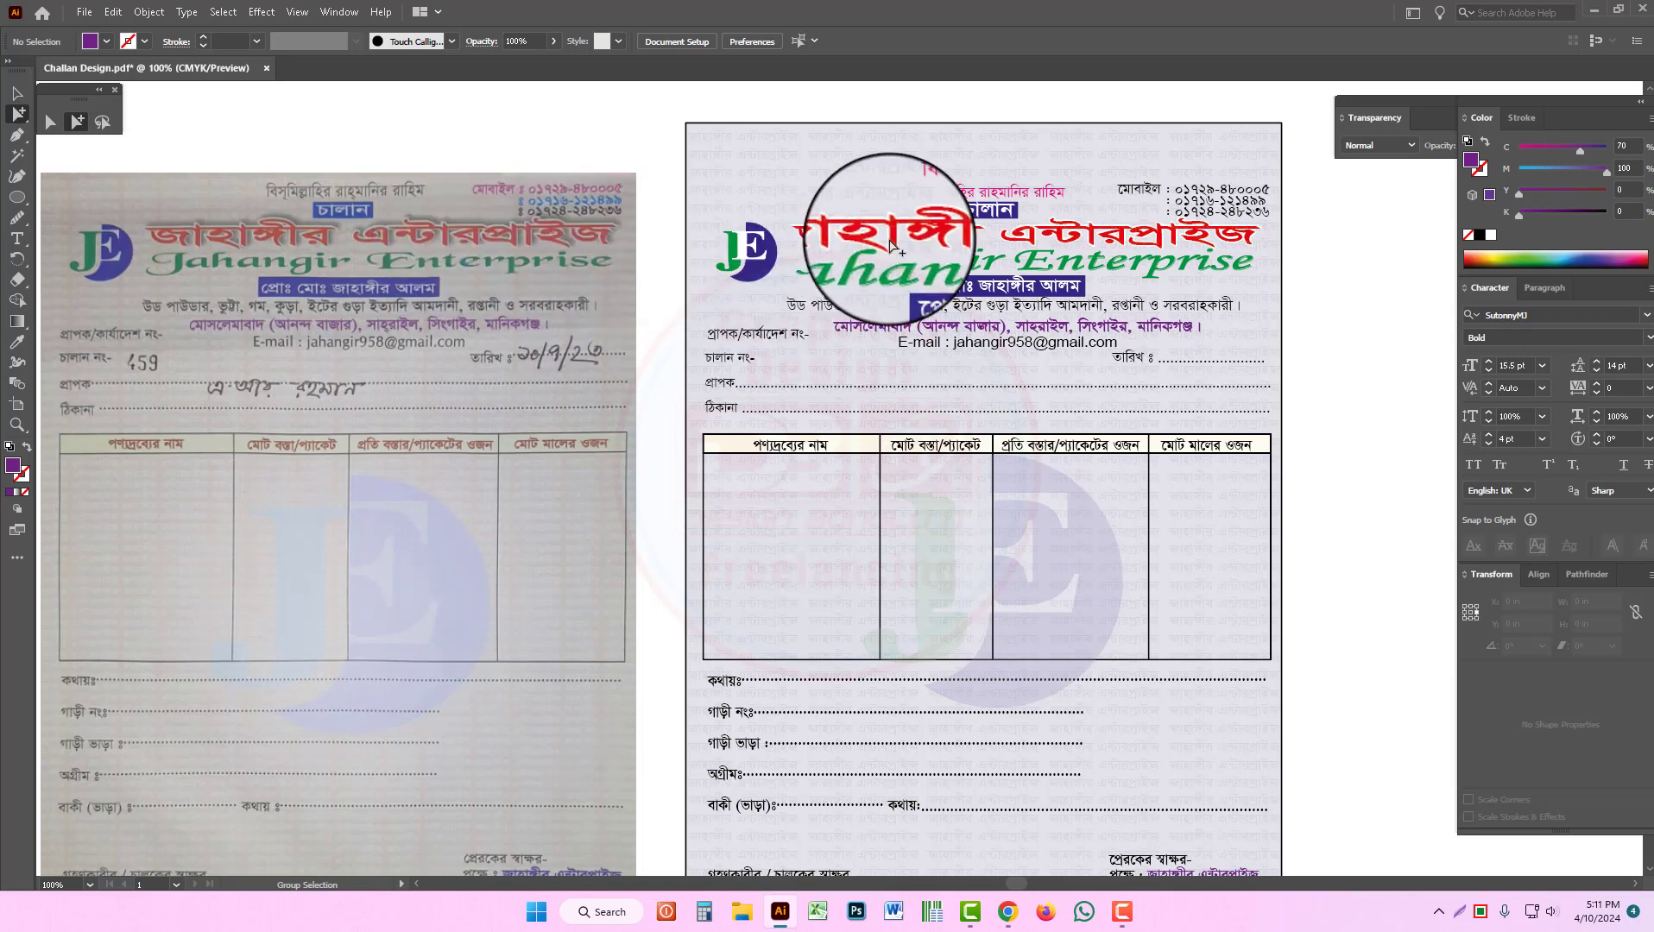
Step: Ungroup the whole form artwork so its parts can be selected separately
click(17, 92)
click(845, 241)
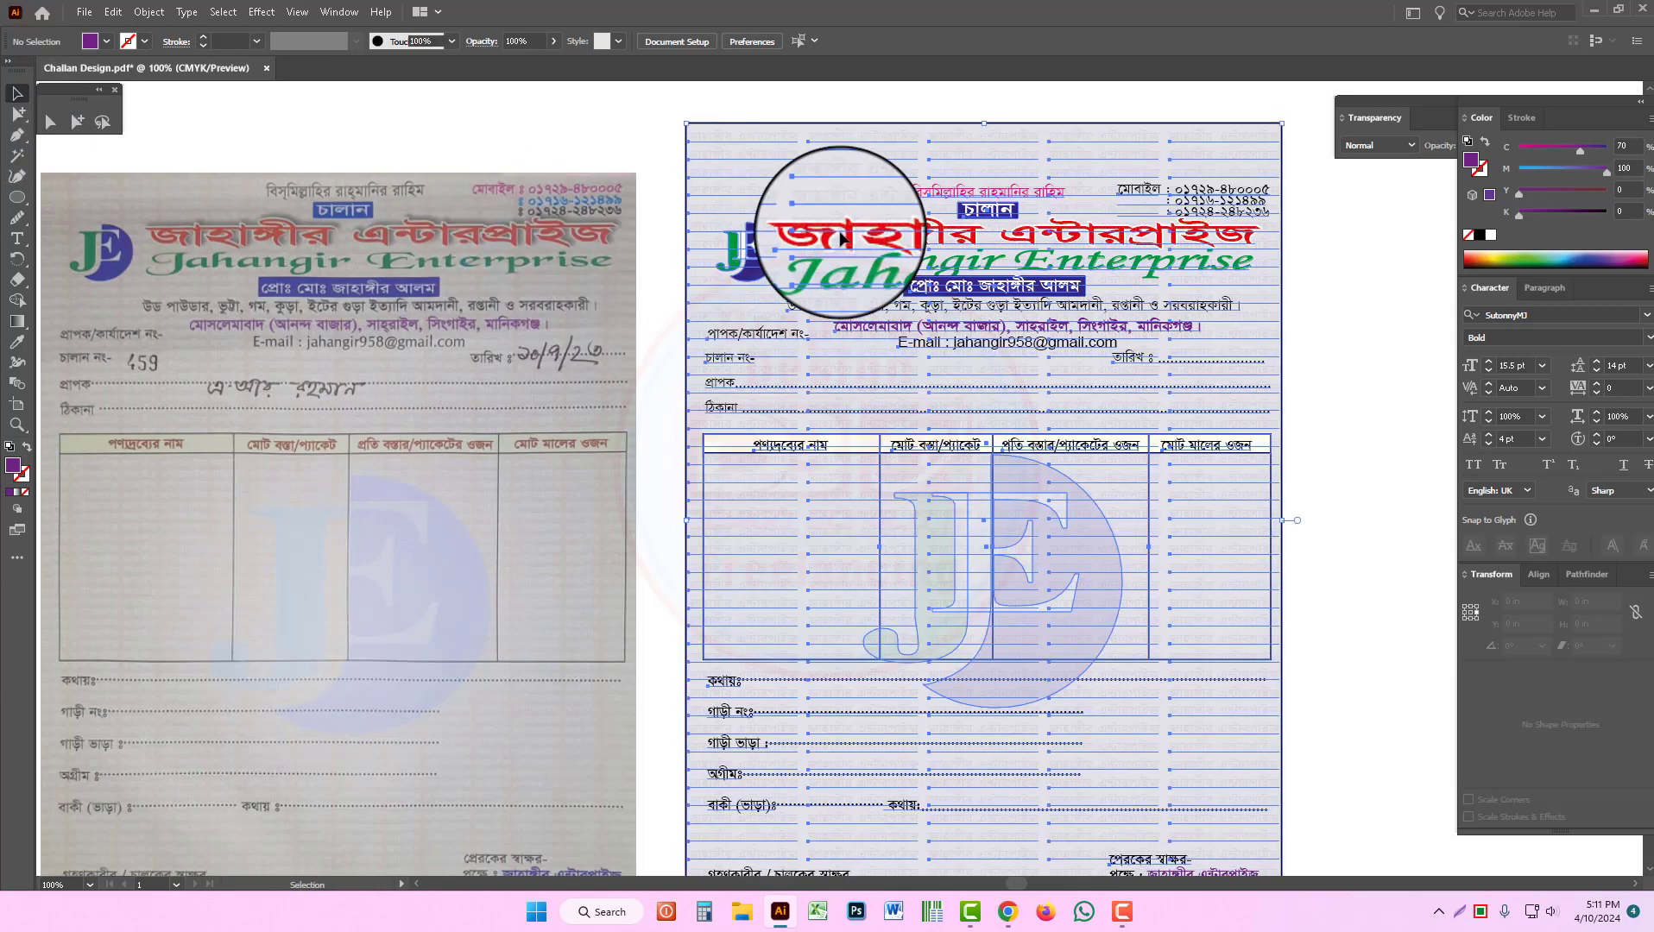
right_click(844, 238)
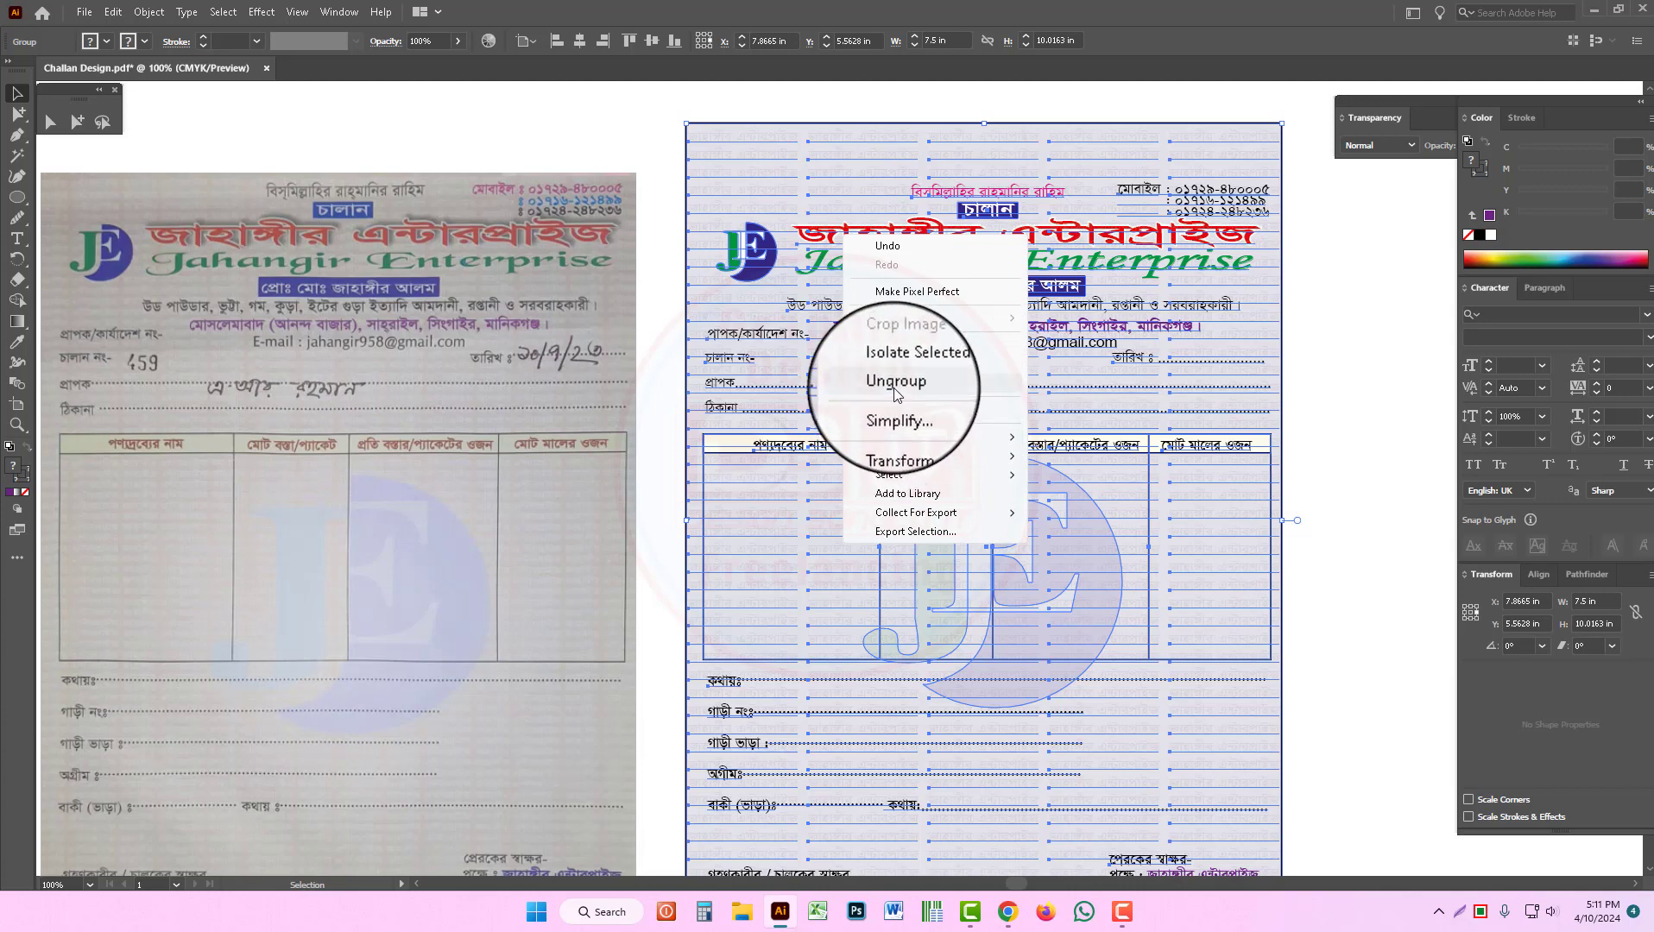
click(1337, 388)
click(1157, 245)
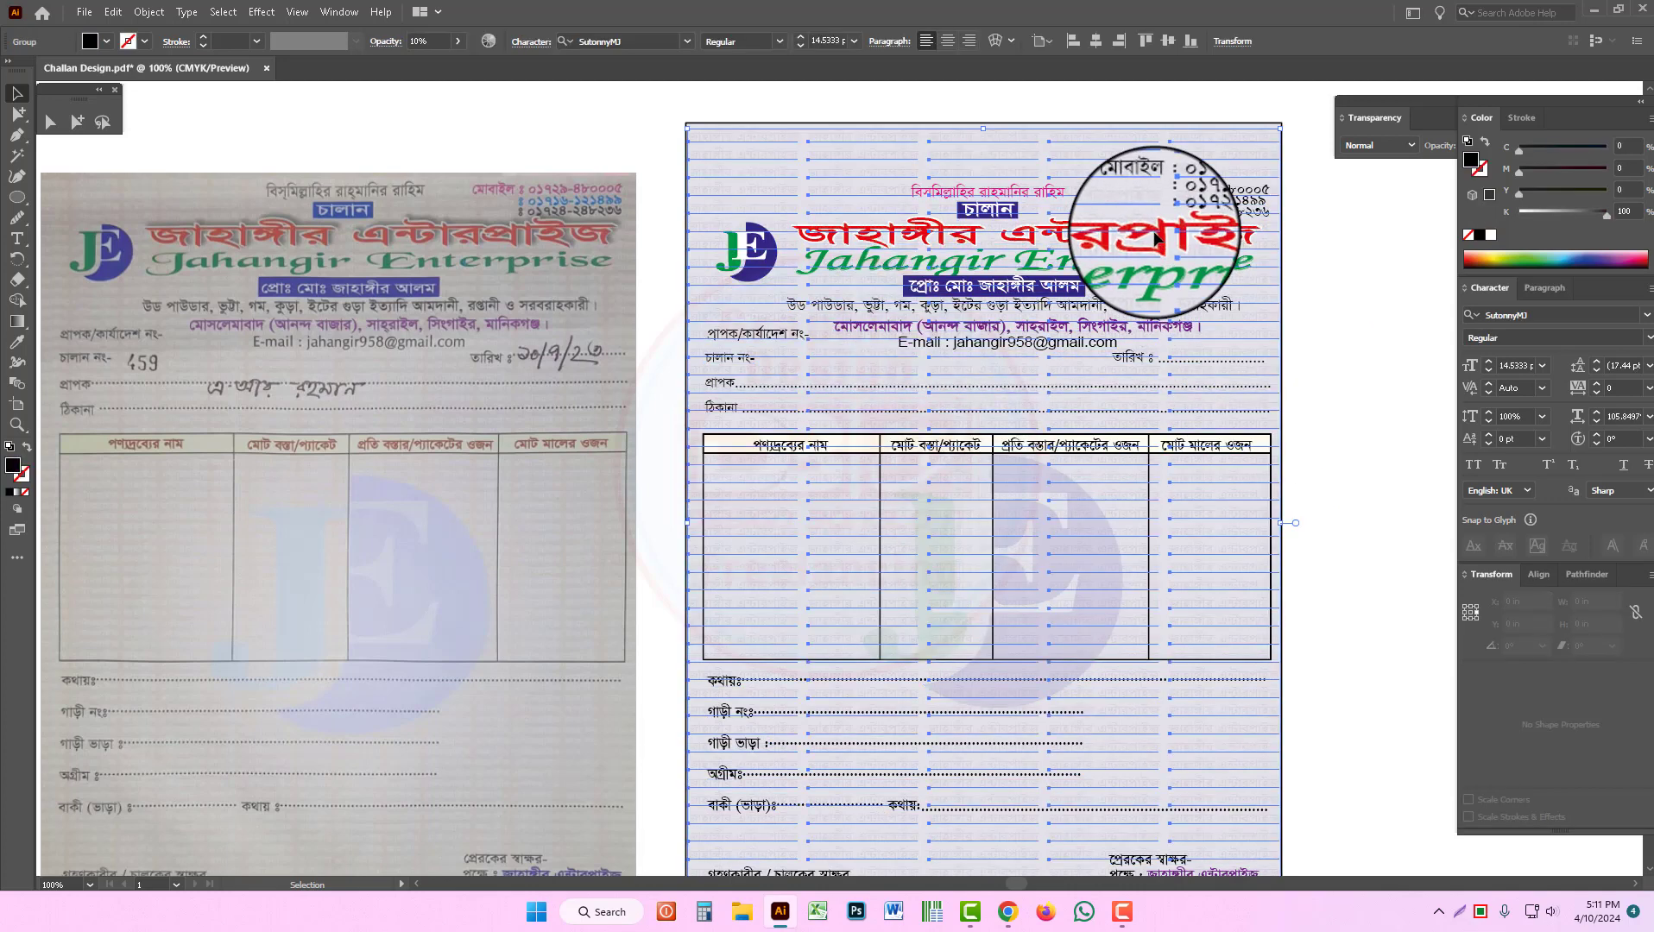
click(1329, 295)
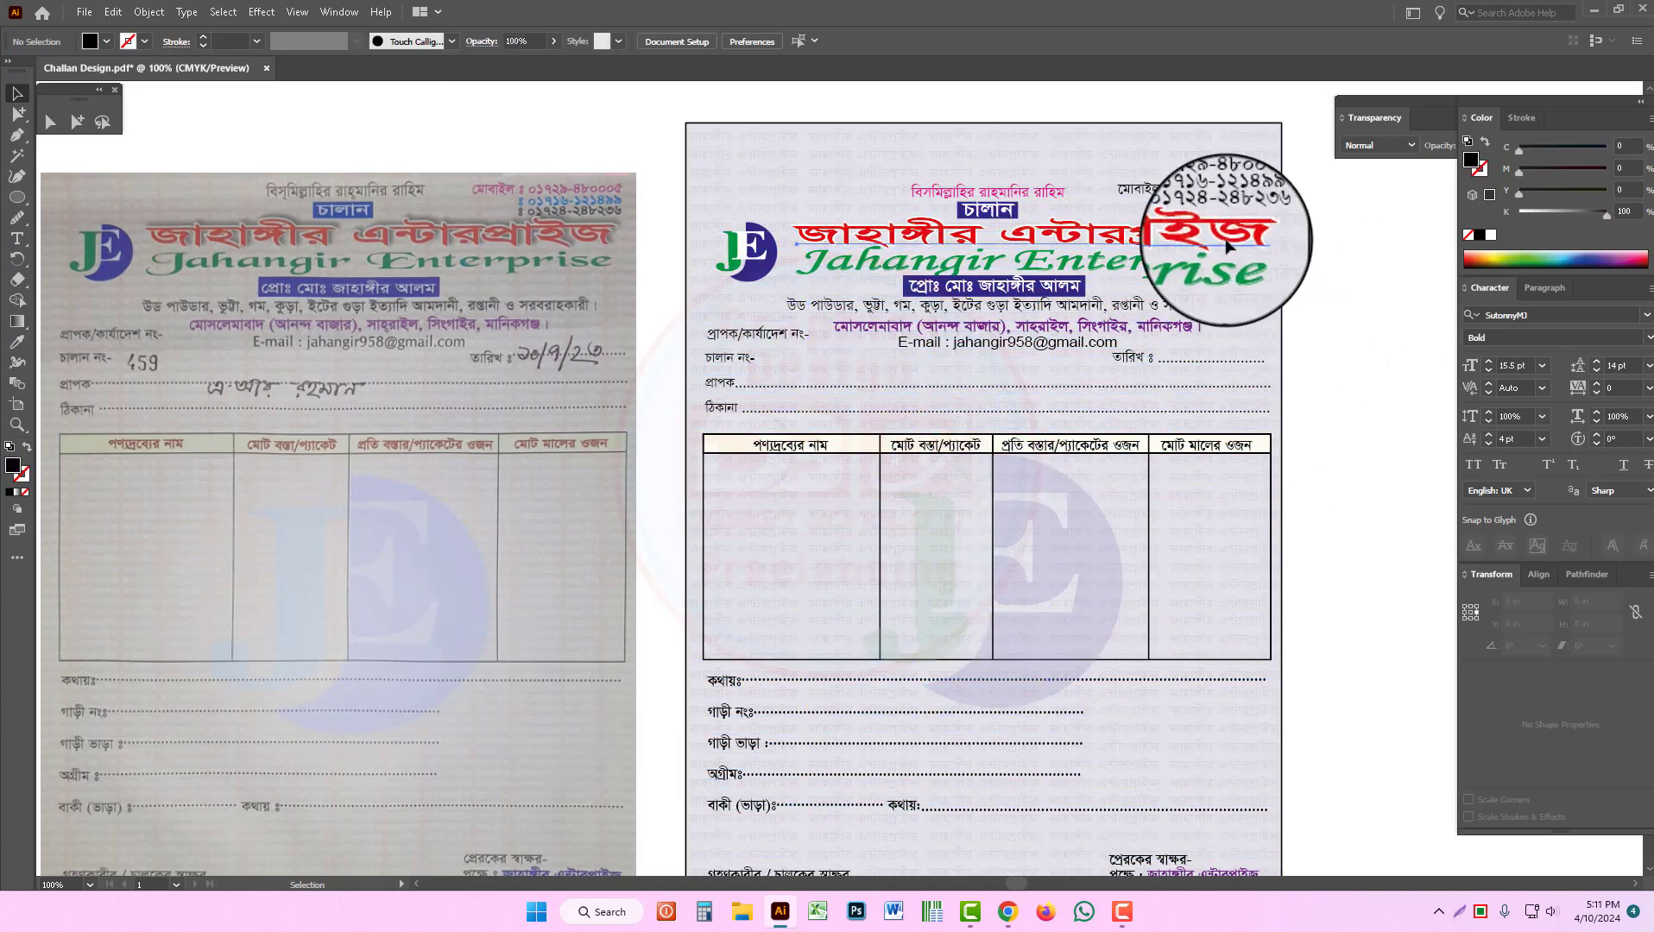
Step: Isolate the red Bengali company title and its white outline copy by hiding and reshowing them, and group the two
click(1230, 245)
key(a)
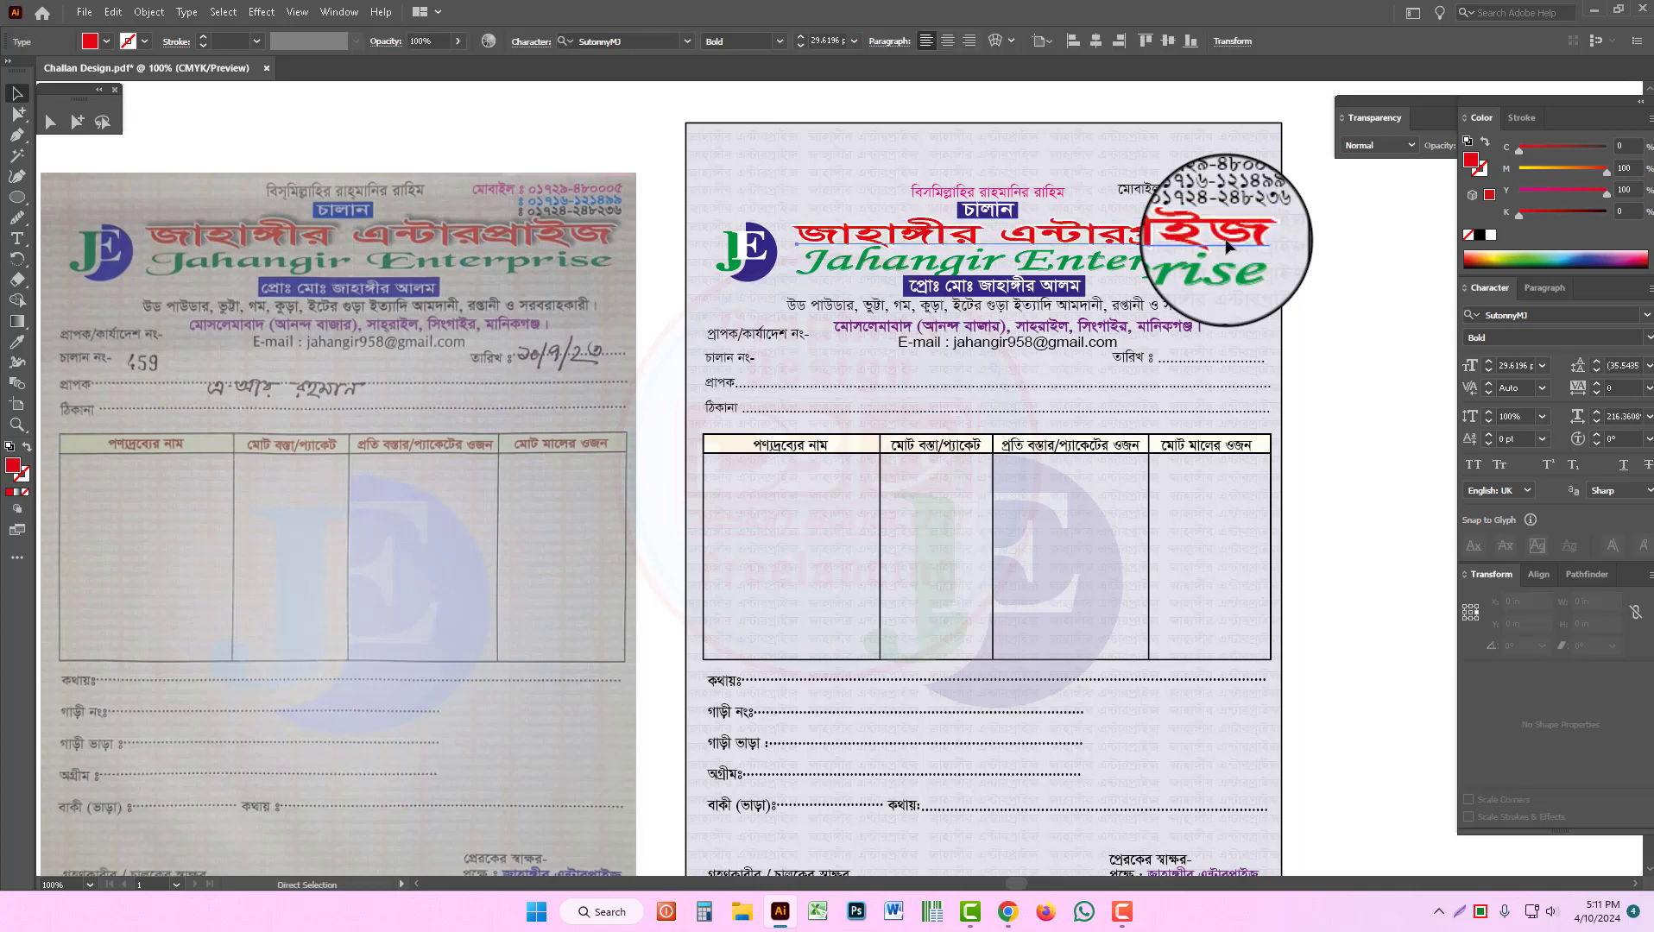
key(ctrl+x)
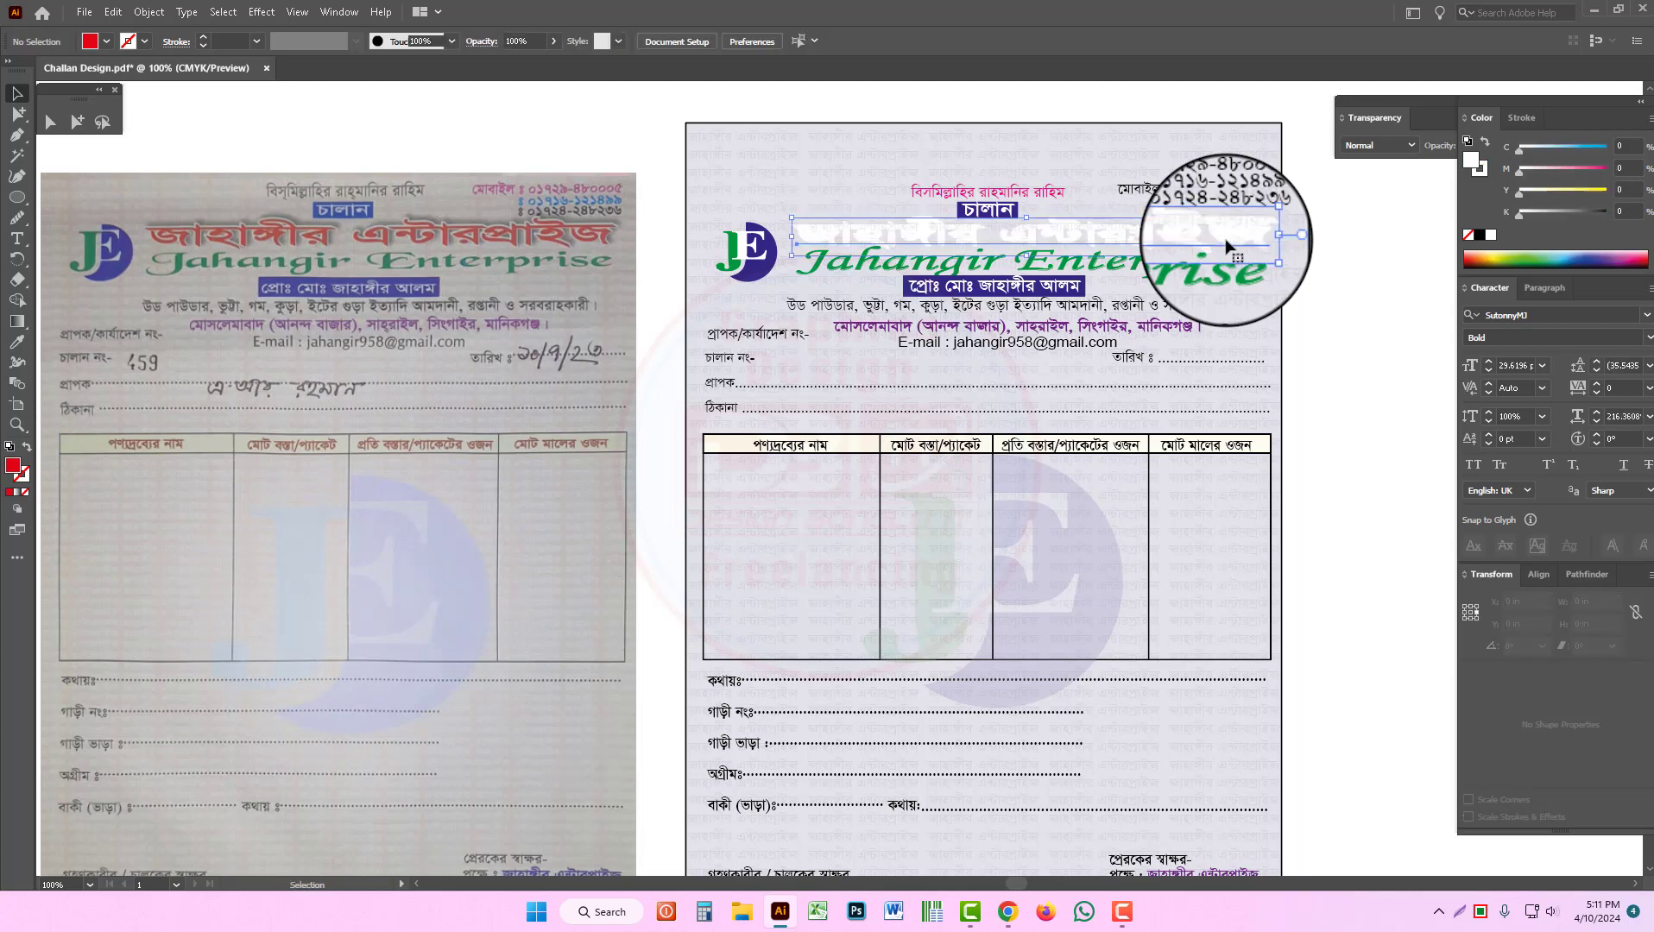
click(1228, 246)
key(ctrl+3)
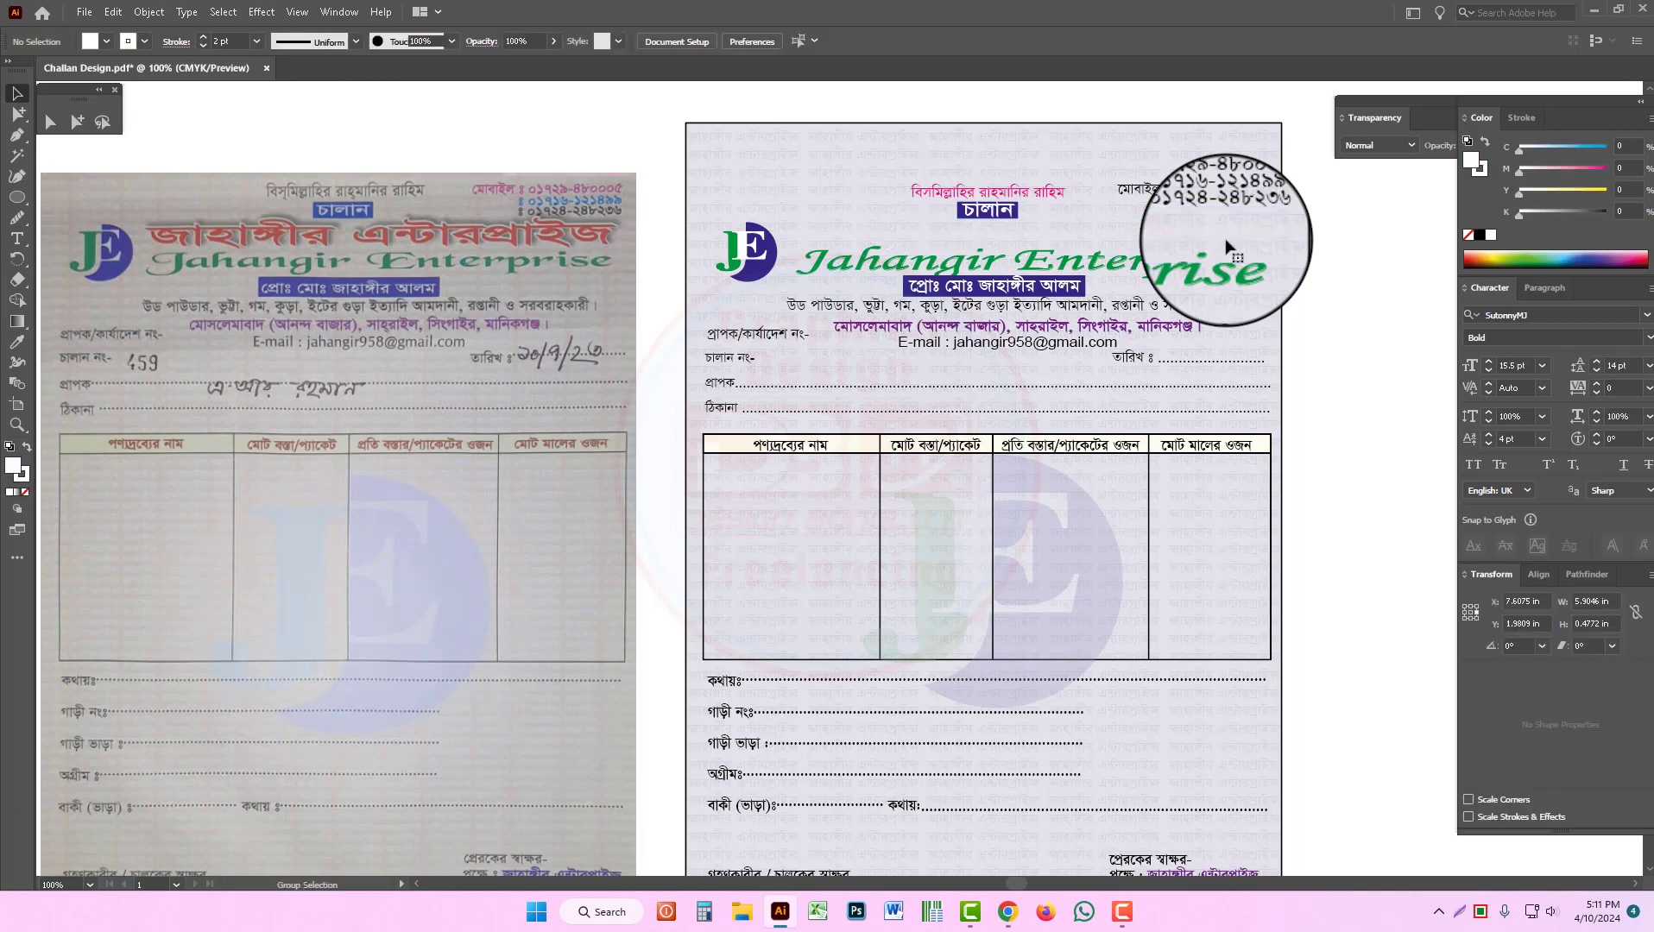
key(ctrl+alt+3)
click(1228, 246)
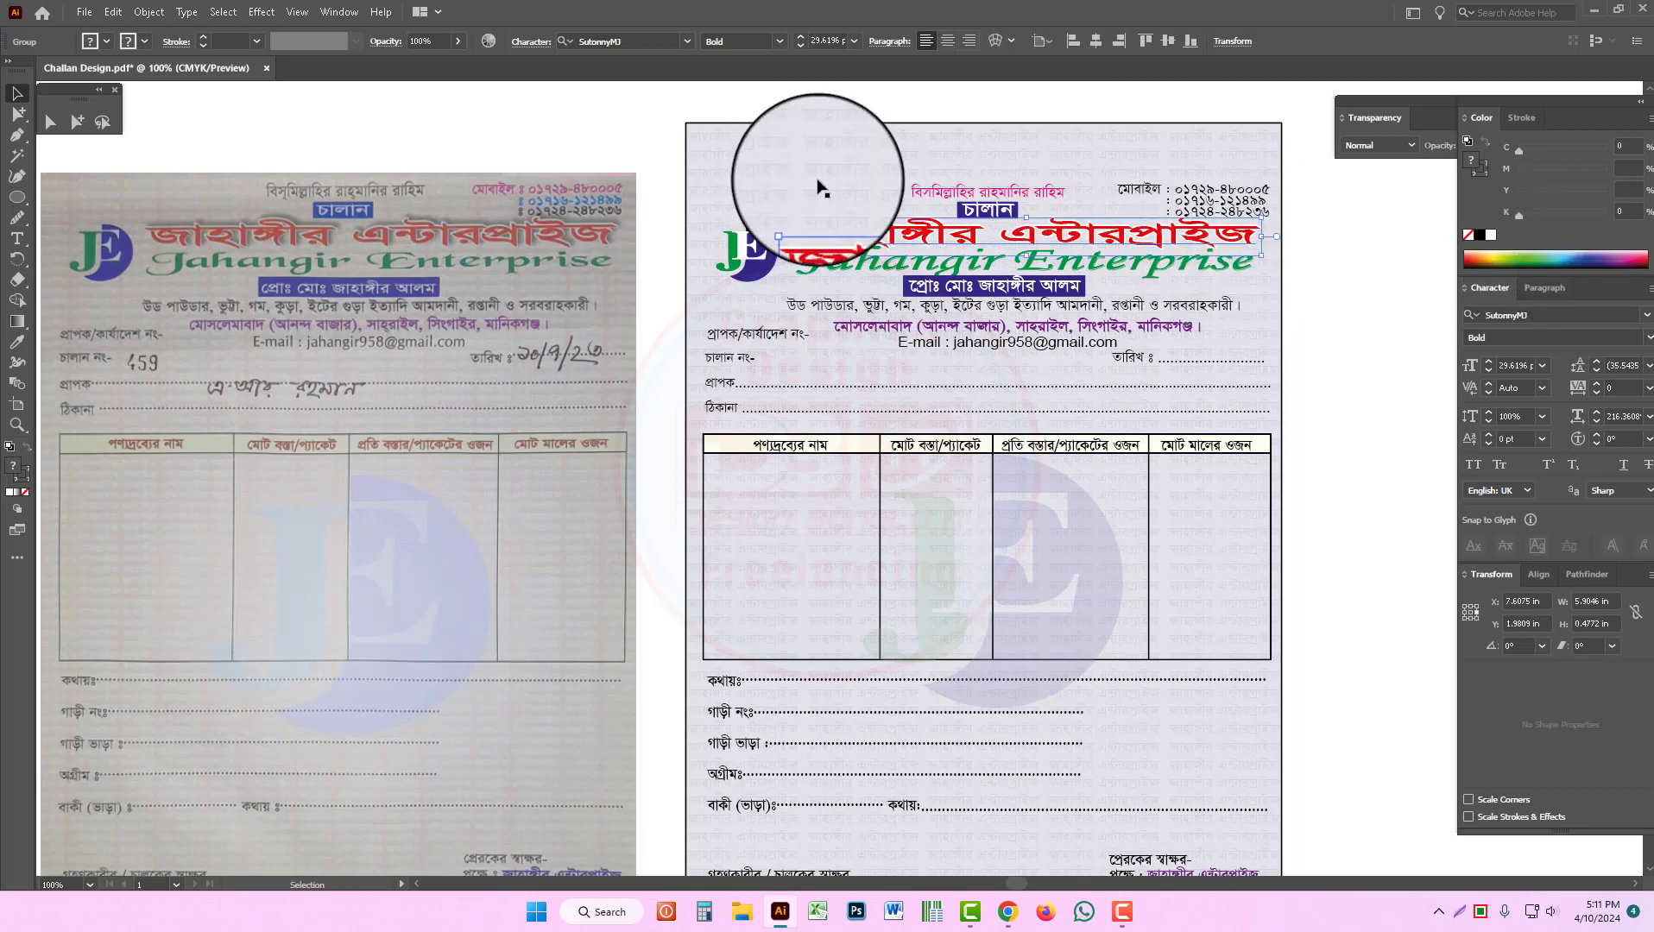
click(264, 14)
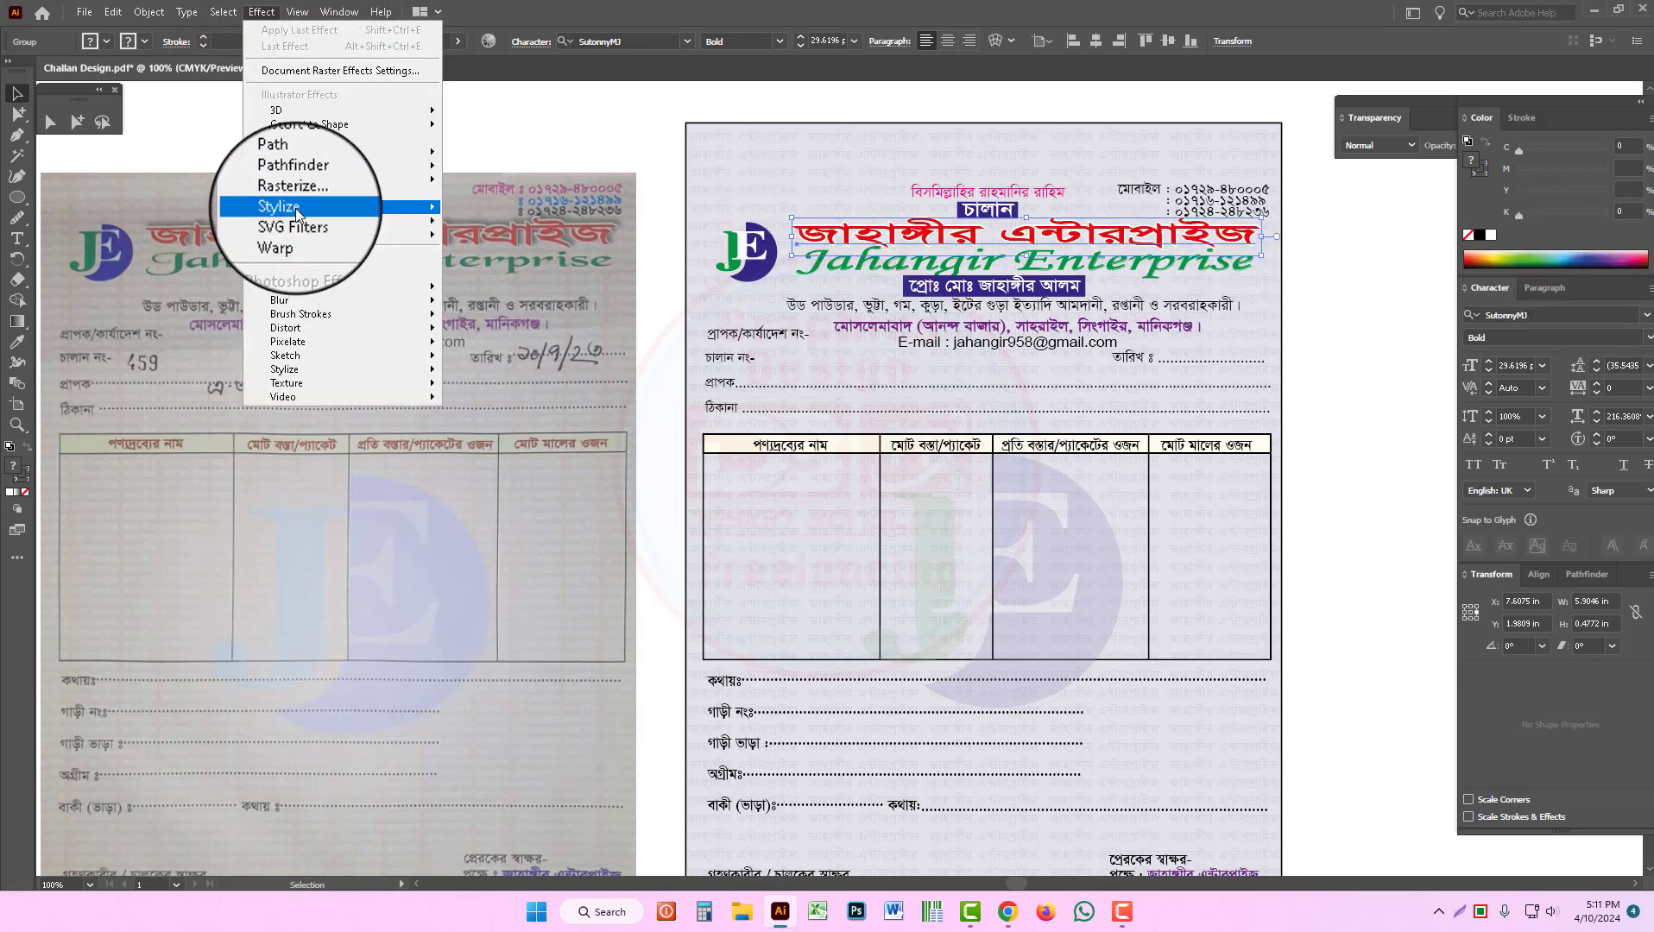
mouse_move(285, 207)
click(487, 210)
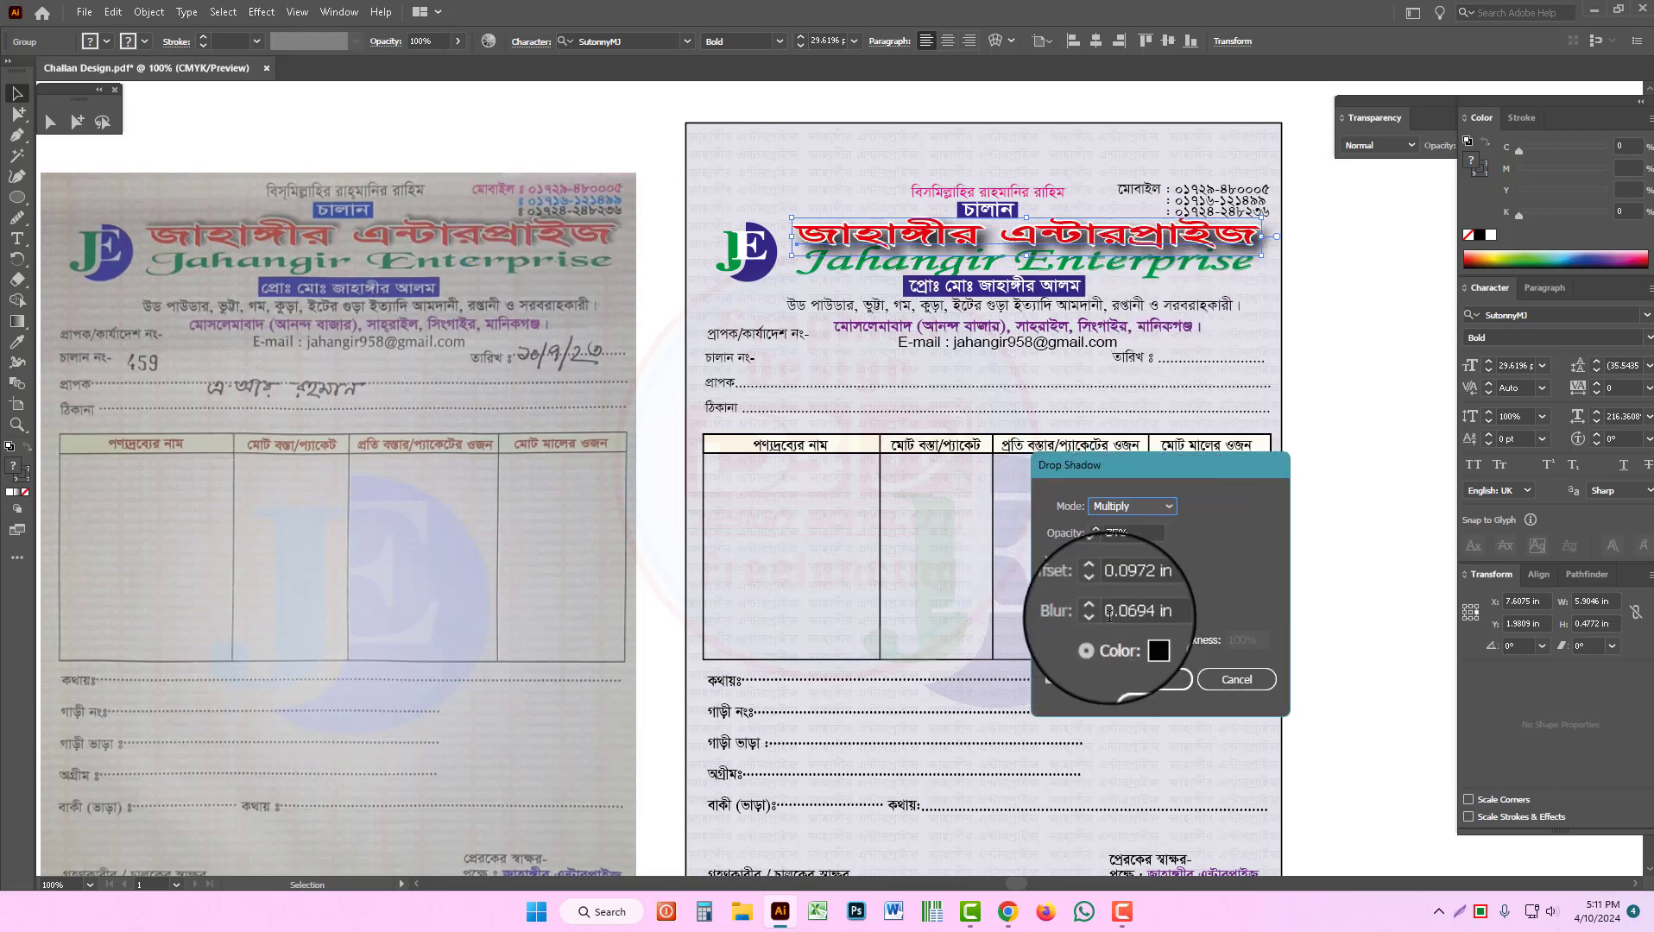
click(1096, 618)
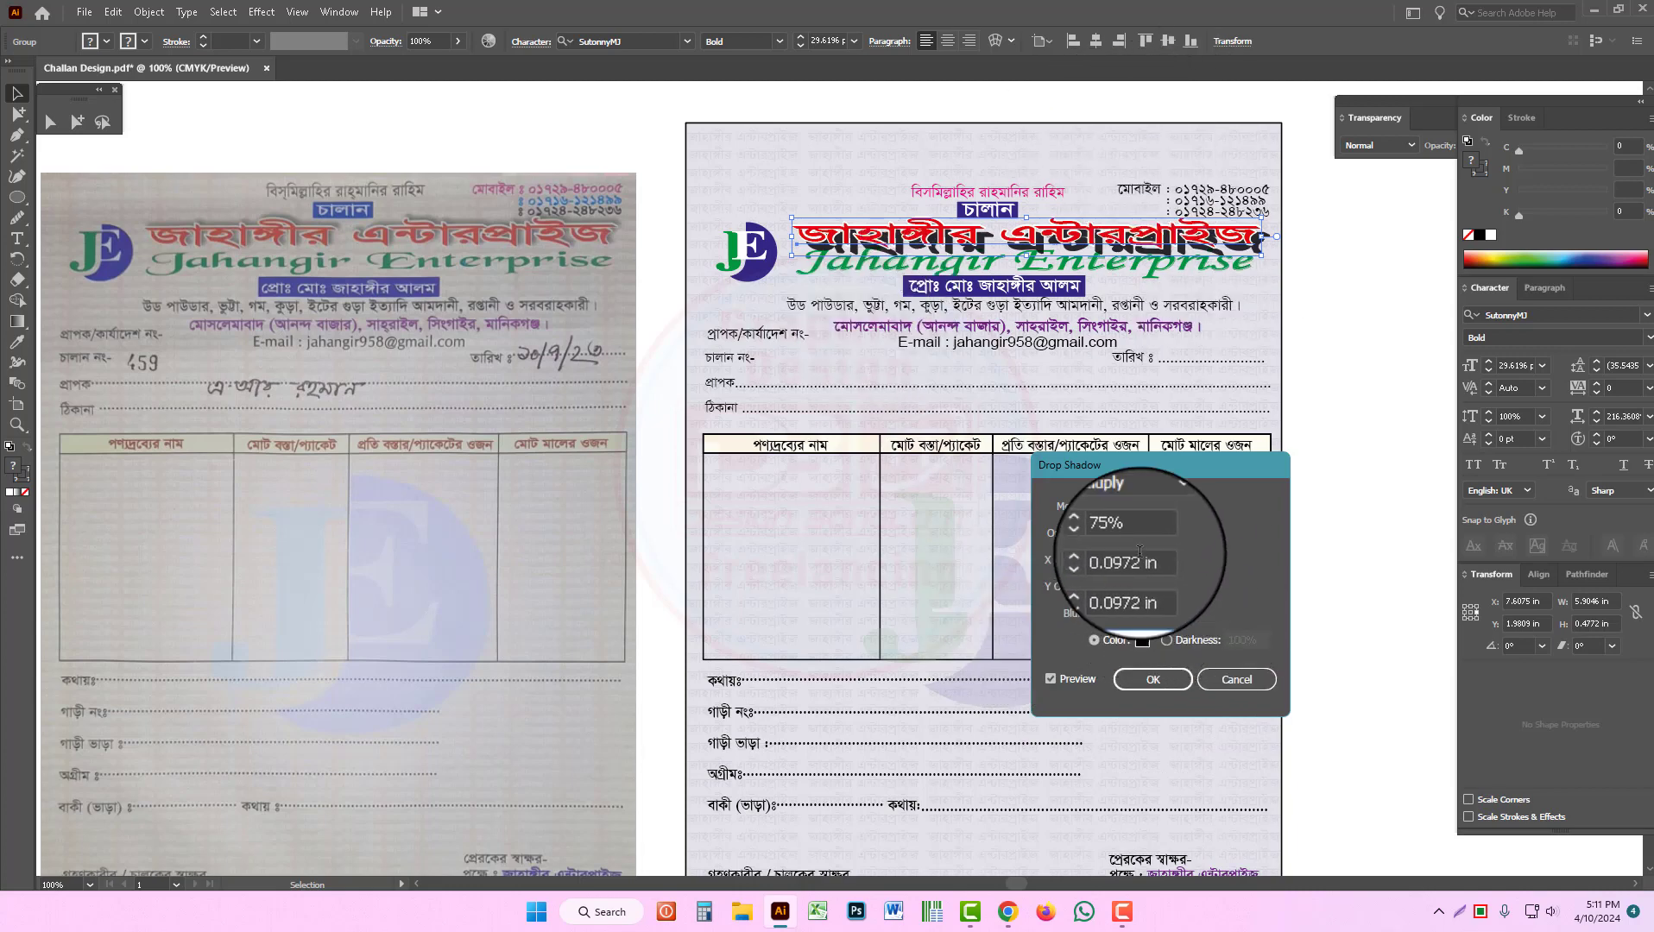
click(1235, 680)
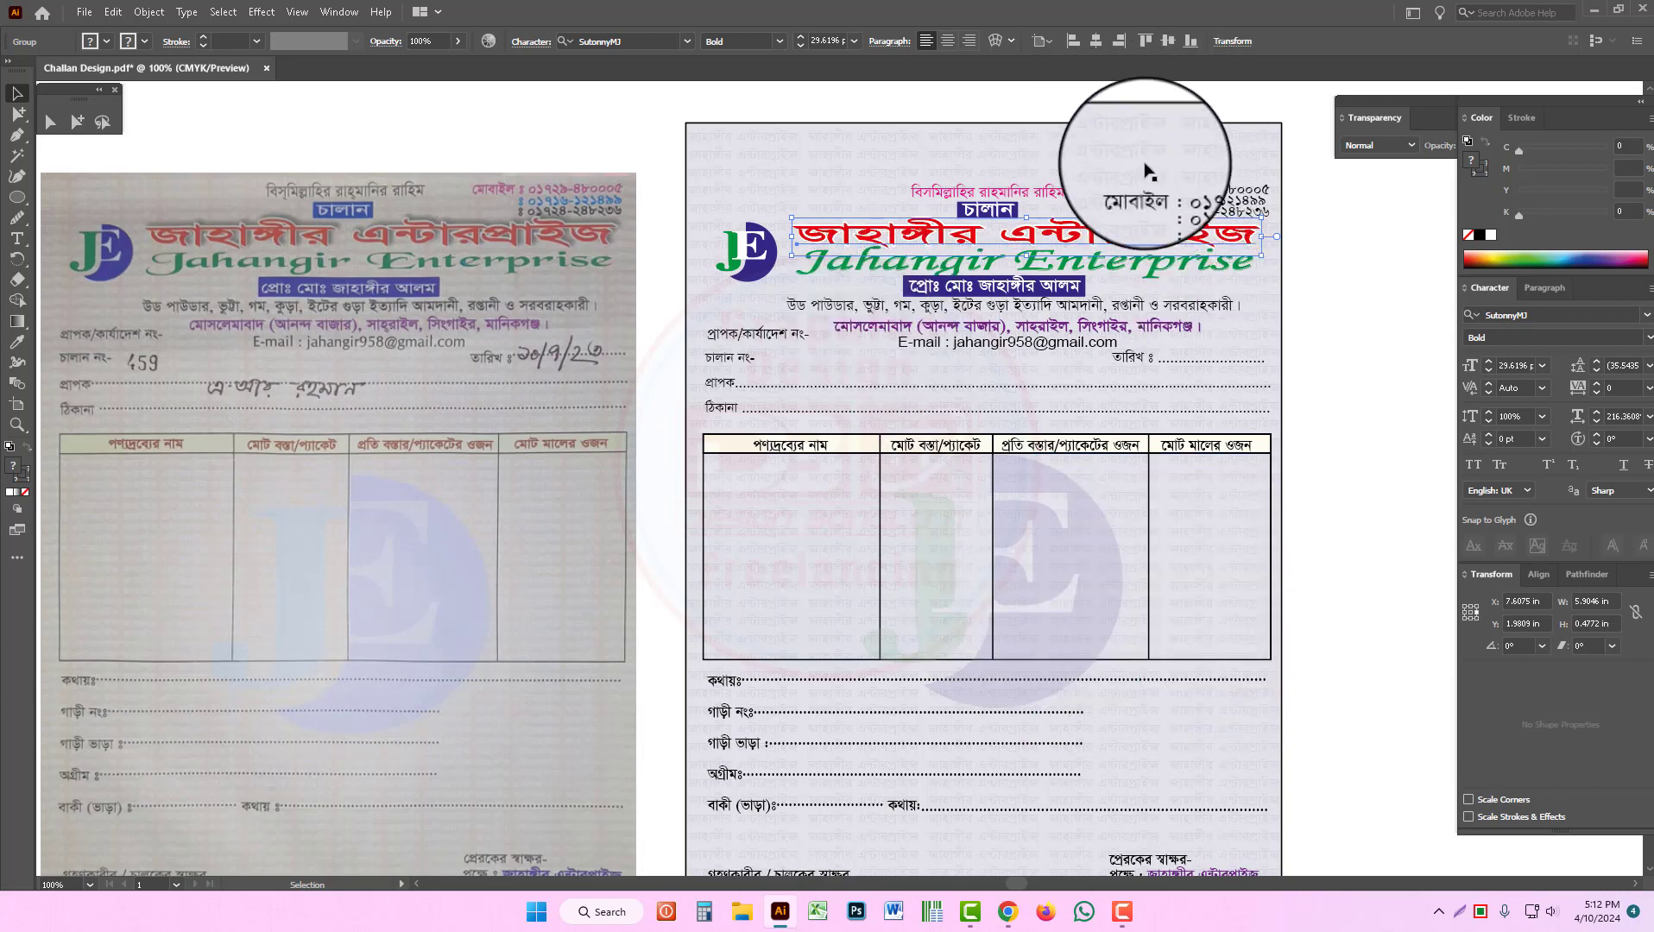
Step: Show the rulers and change the document's ruler units to pixels
key(ctrl+r)
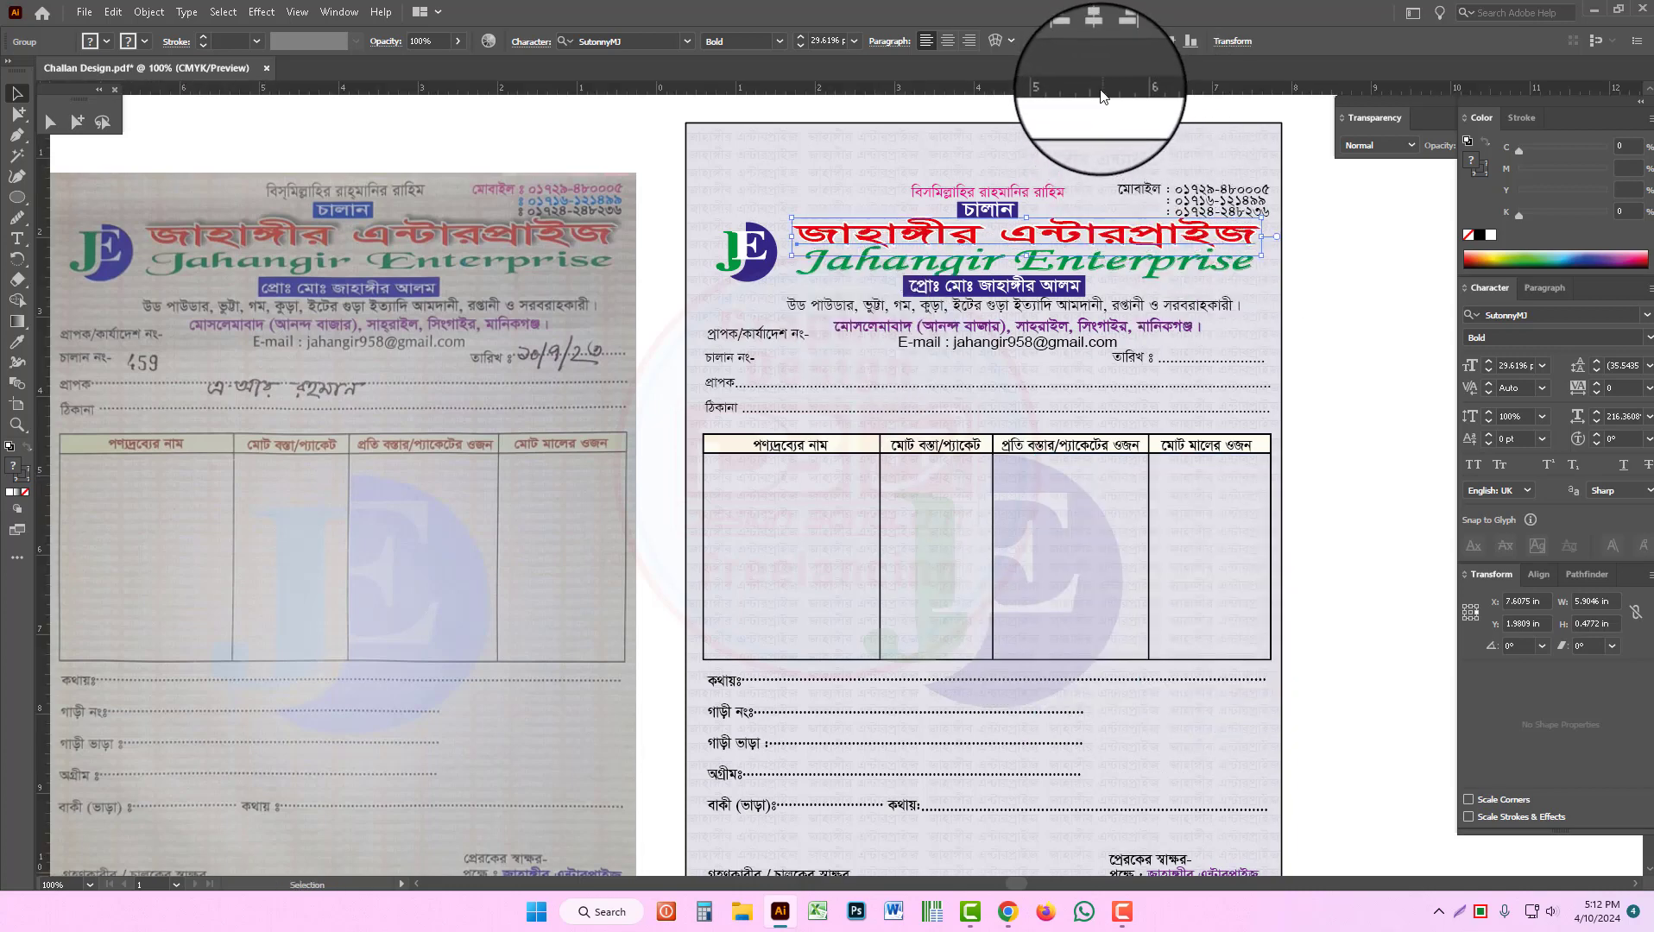
right_click(1114, 87)
click(1146, 101)
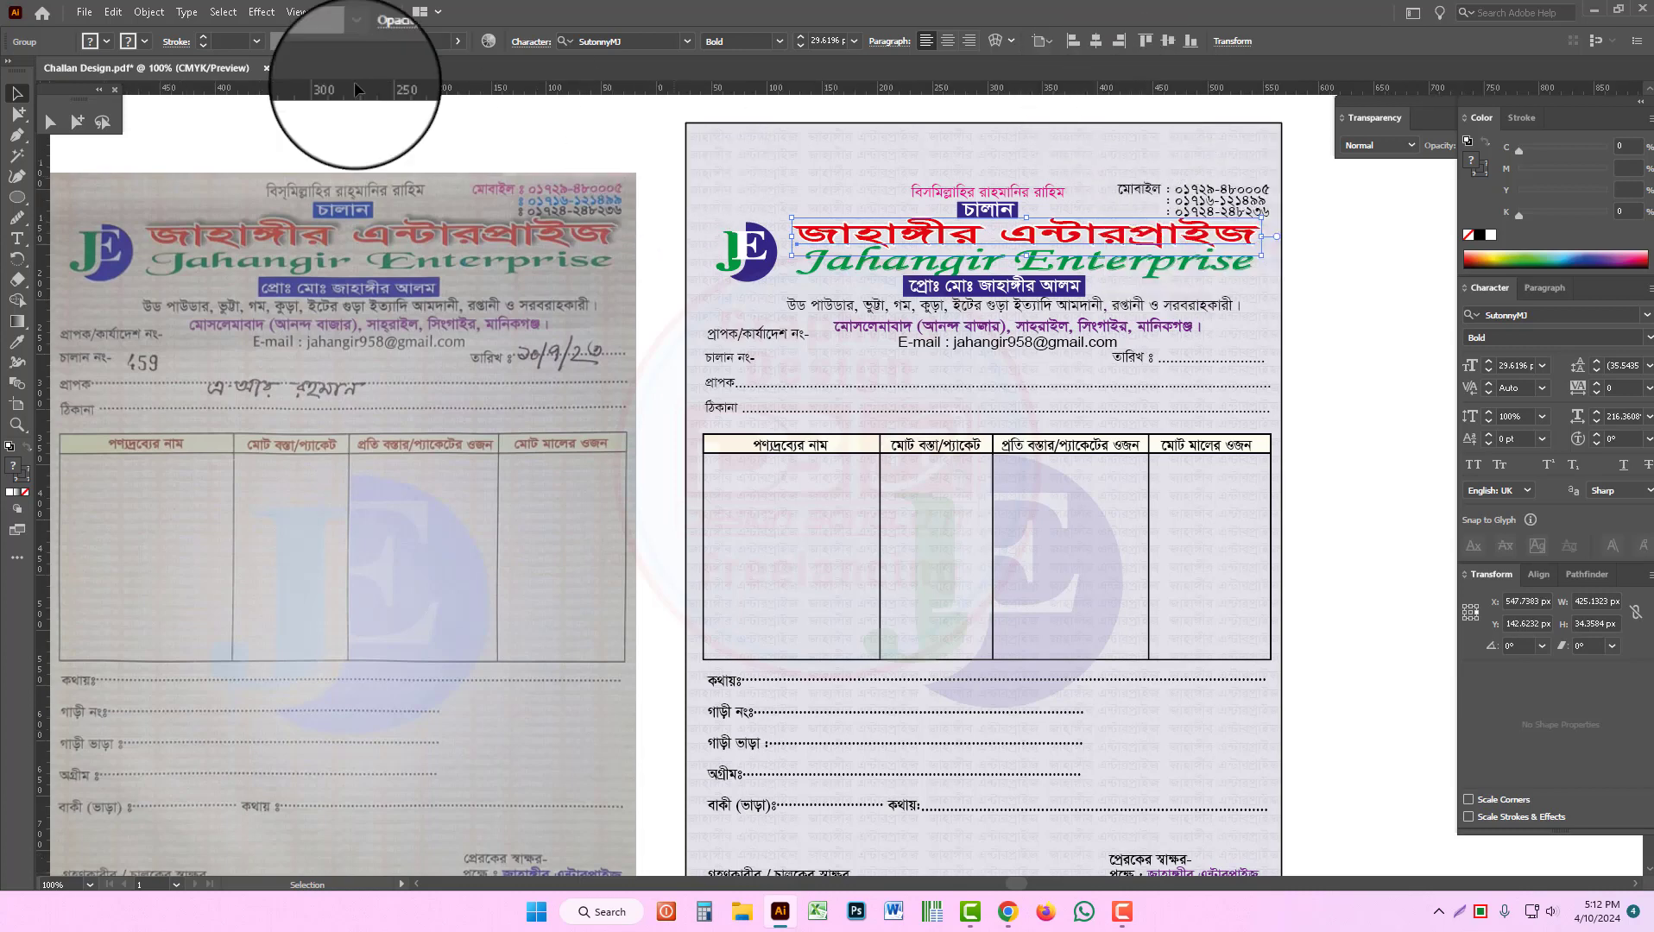
Step: Start a Drop Shadow effect on the grouped red Bengali company title and set its blur to 2 px
click(222, 12)
click(223, 11)
click(259, 12)
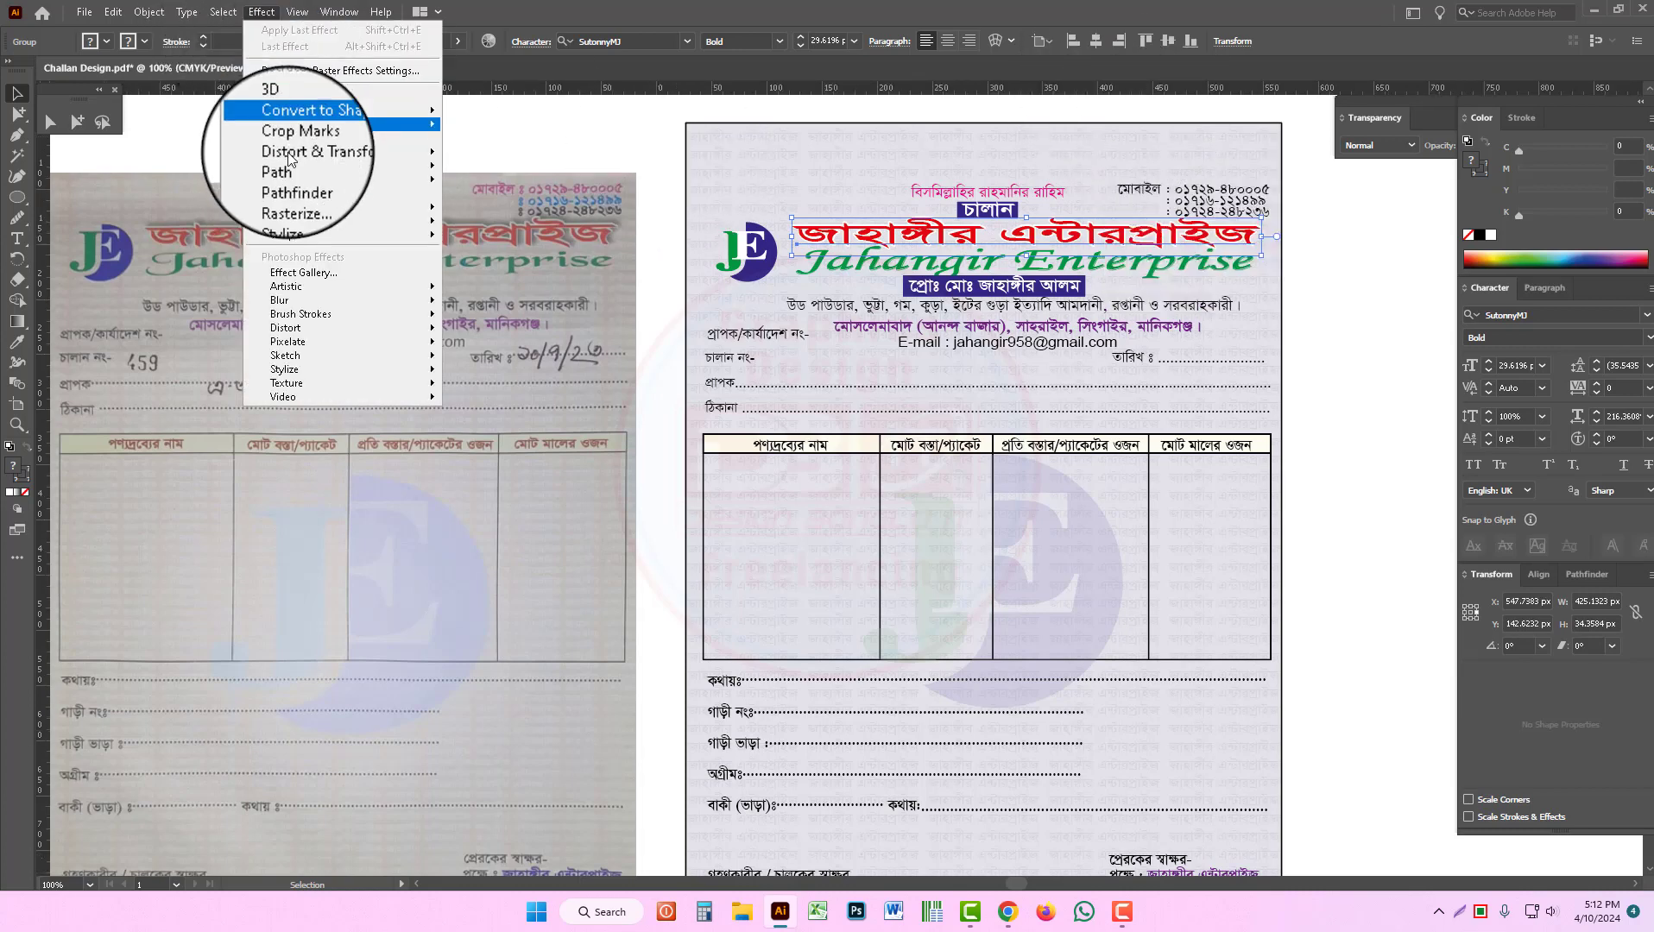
mouse_move(285, 207)
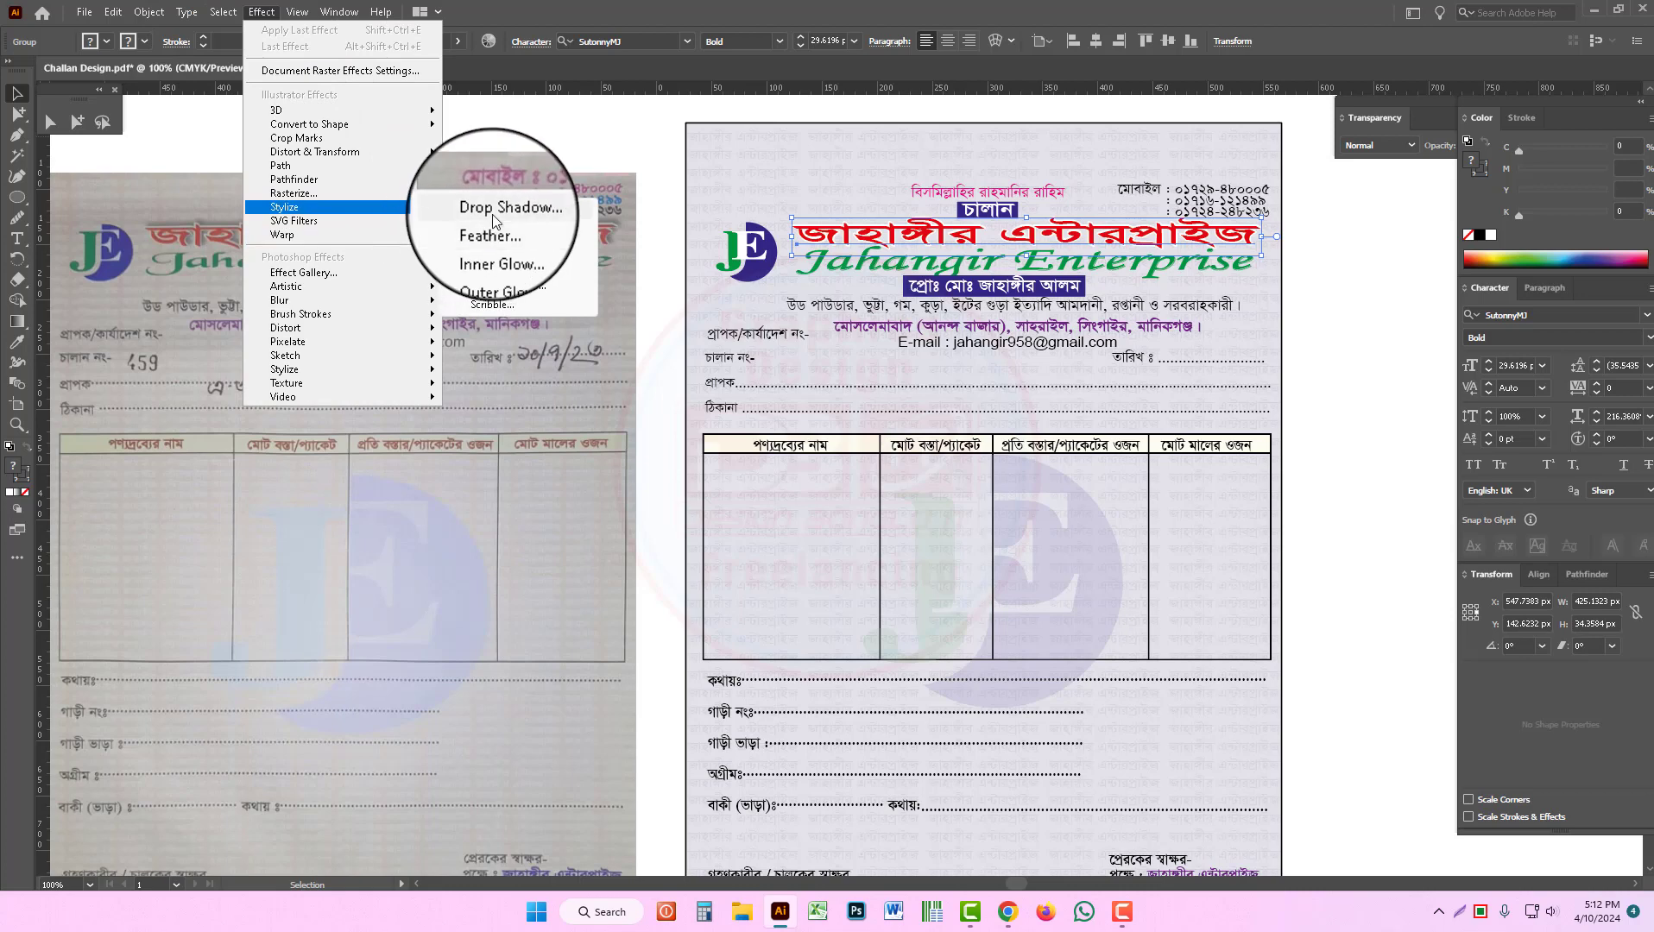
click(471, 207)
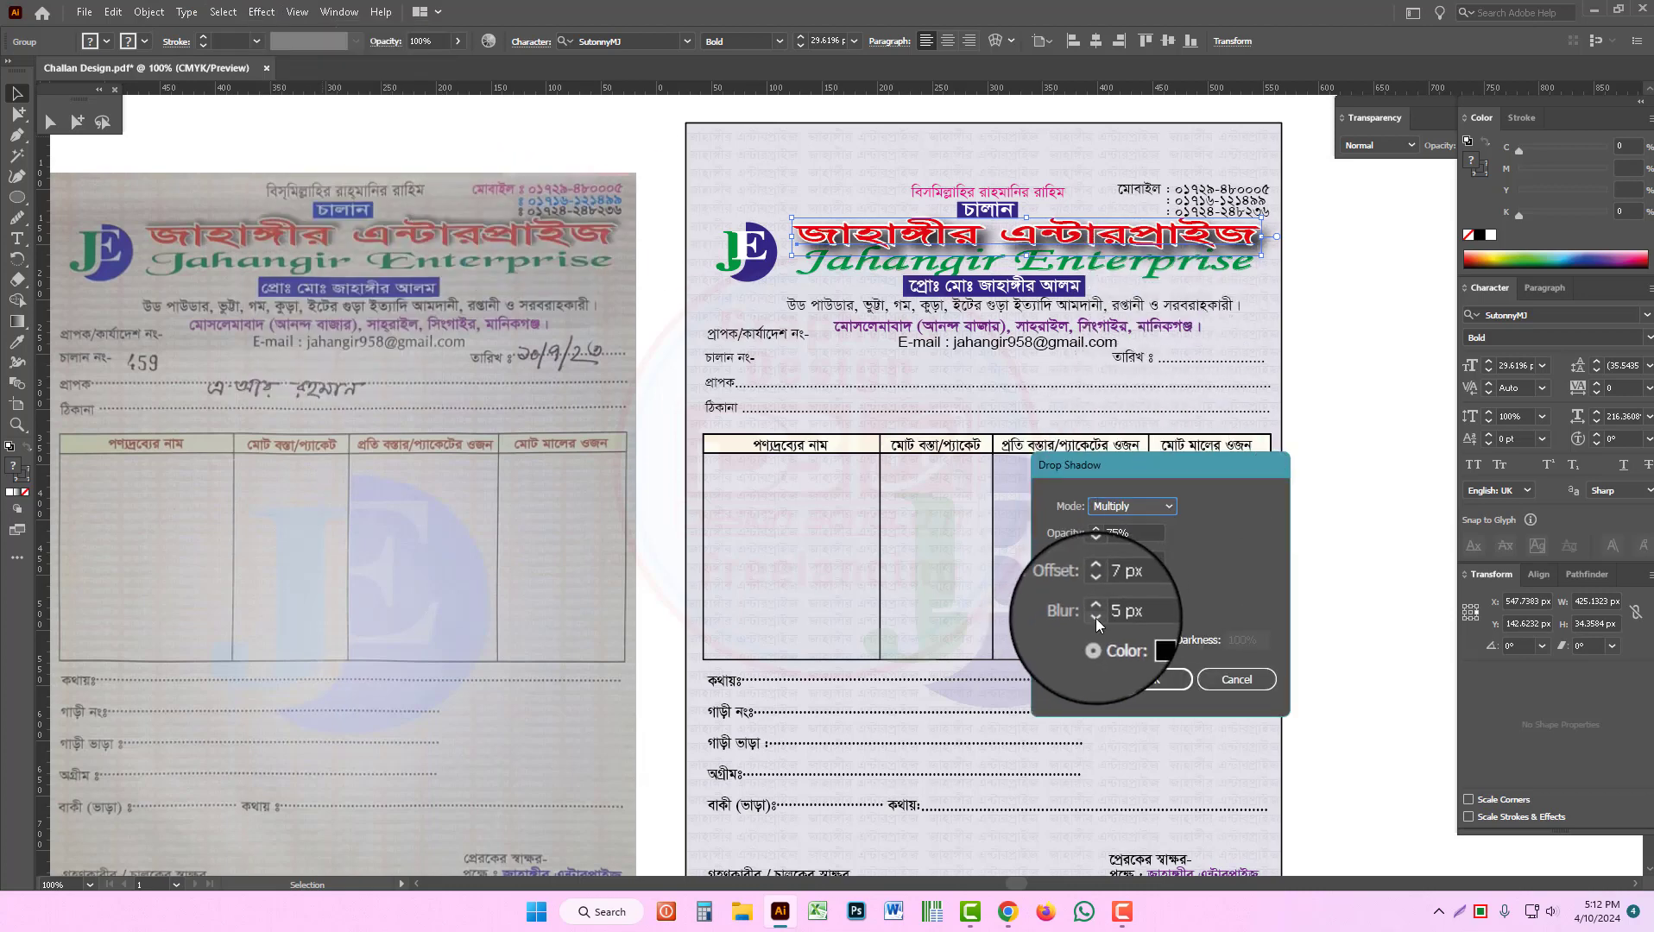
click(1096, 618)
click(1096, 620)
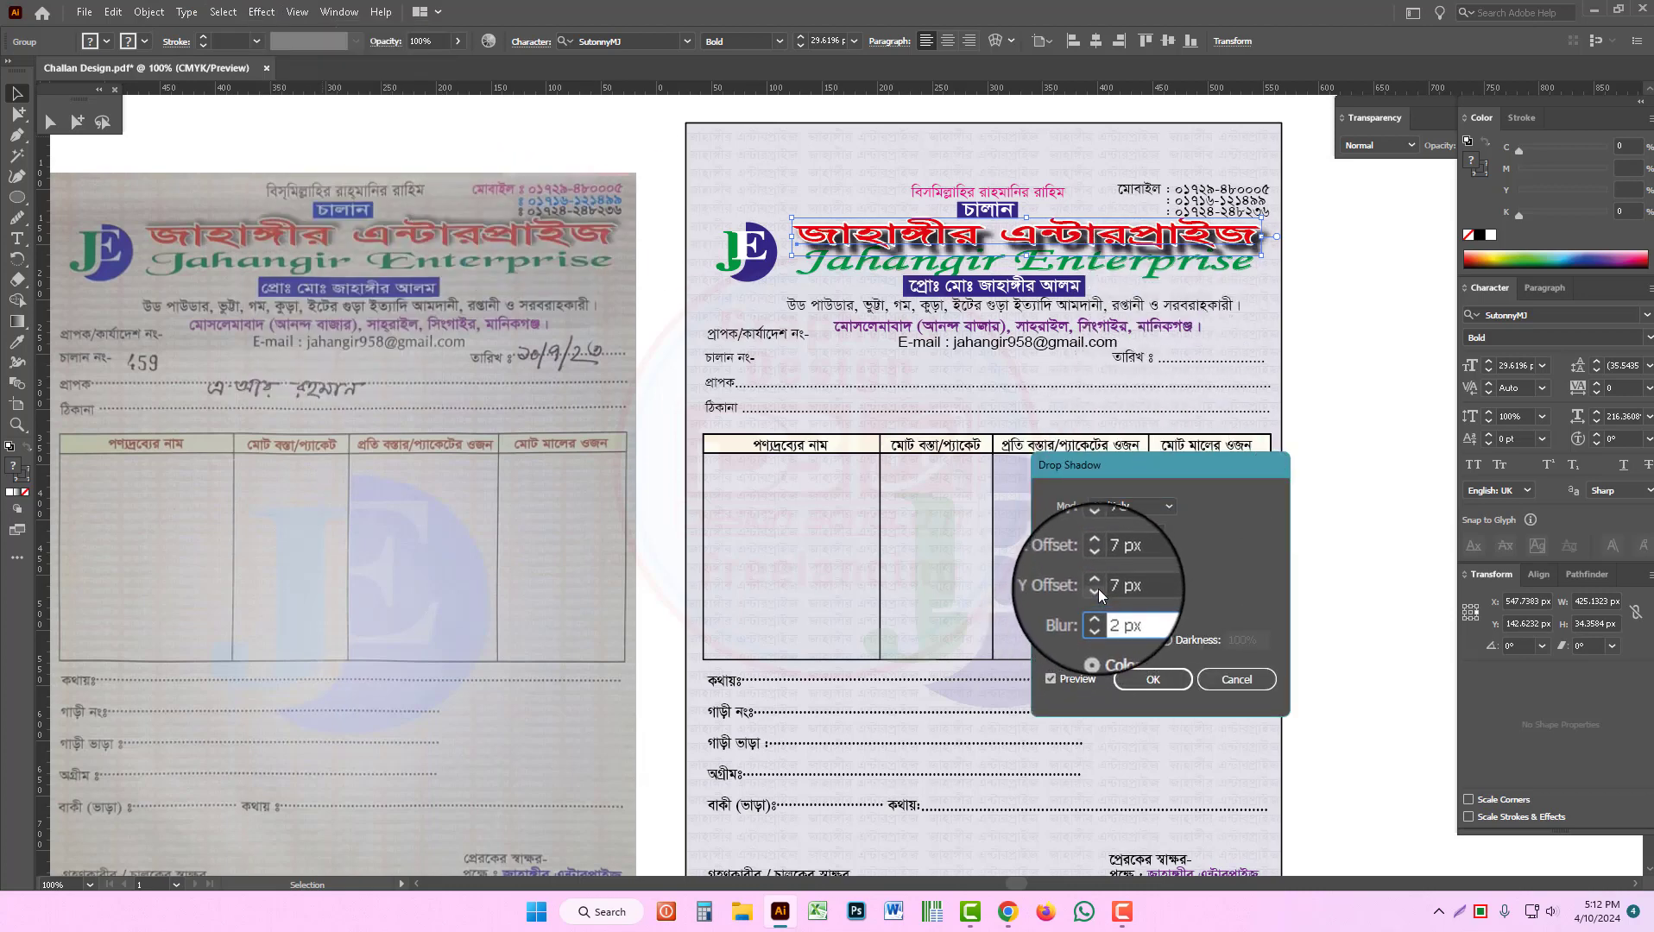
Step: Set the title shadow's Y offset and X offset to 5 px each
click(1098, 590)
click(1097, 590)
click(1098, 569)
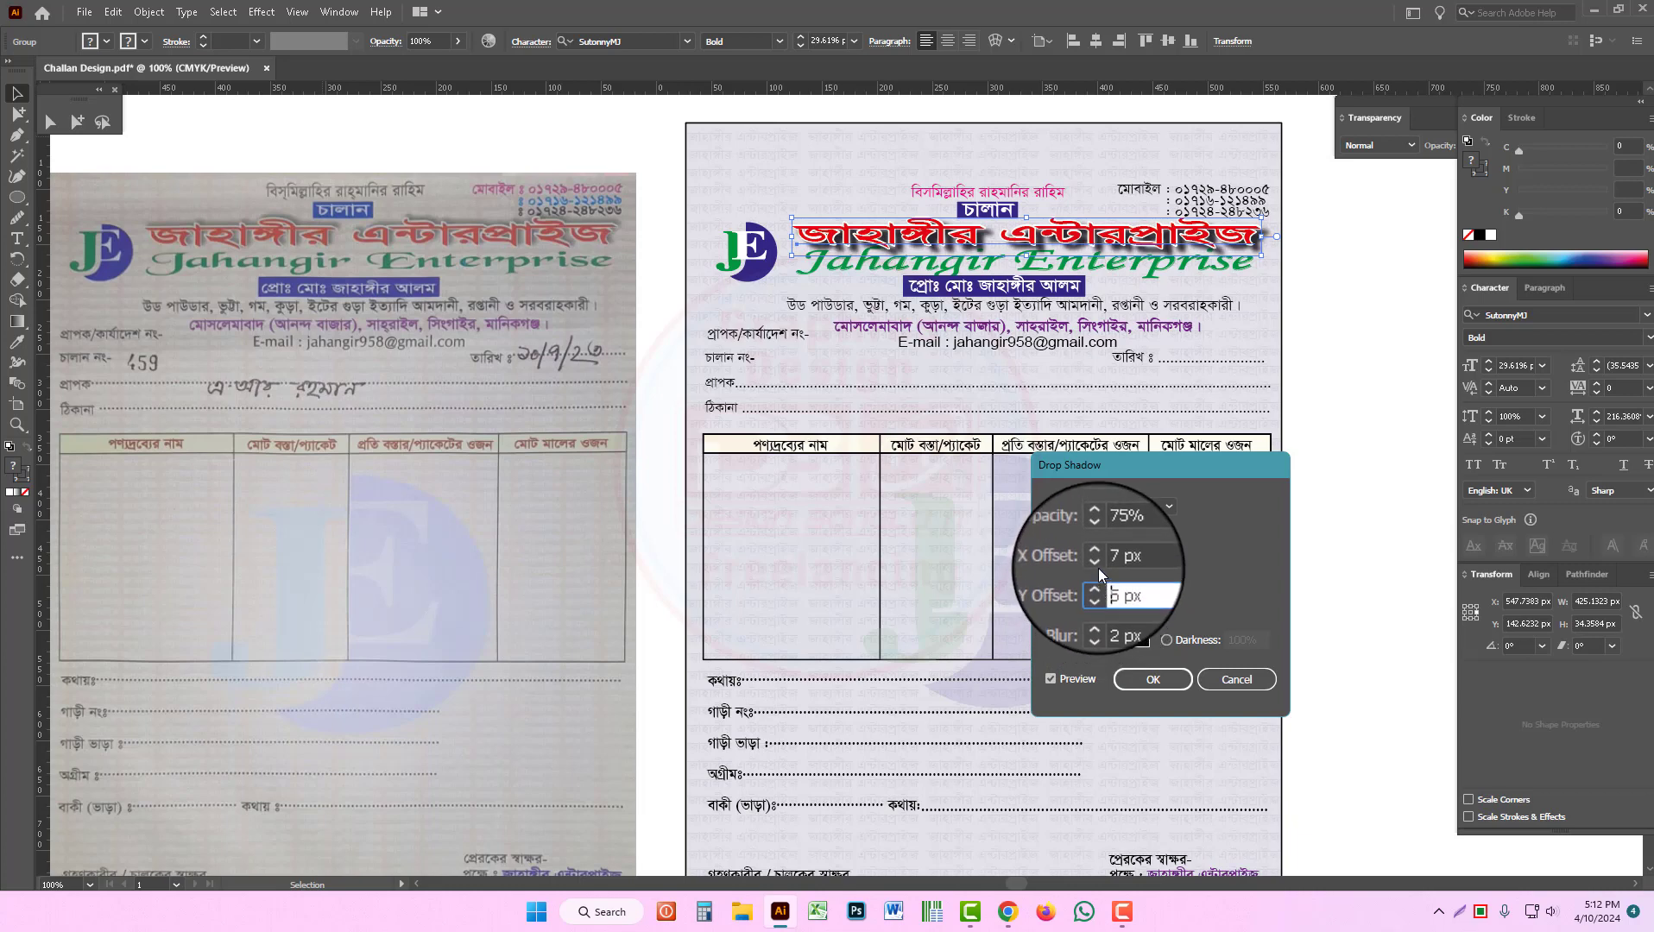
click(1097, 564)
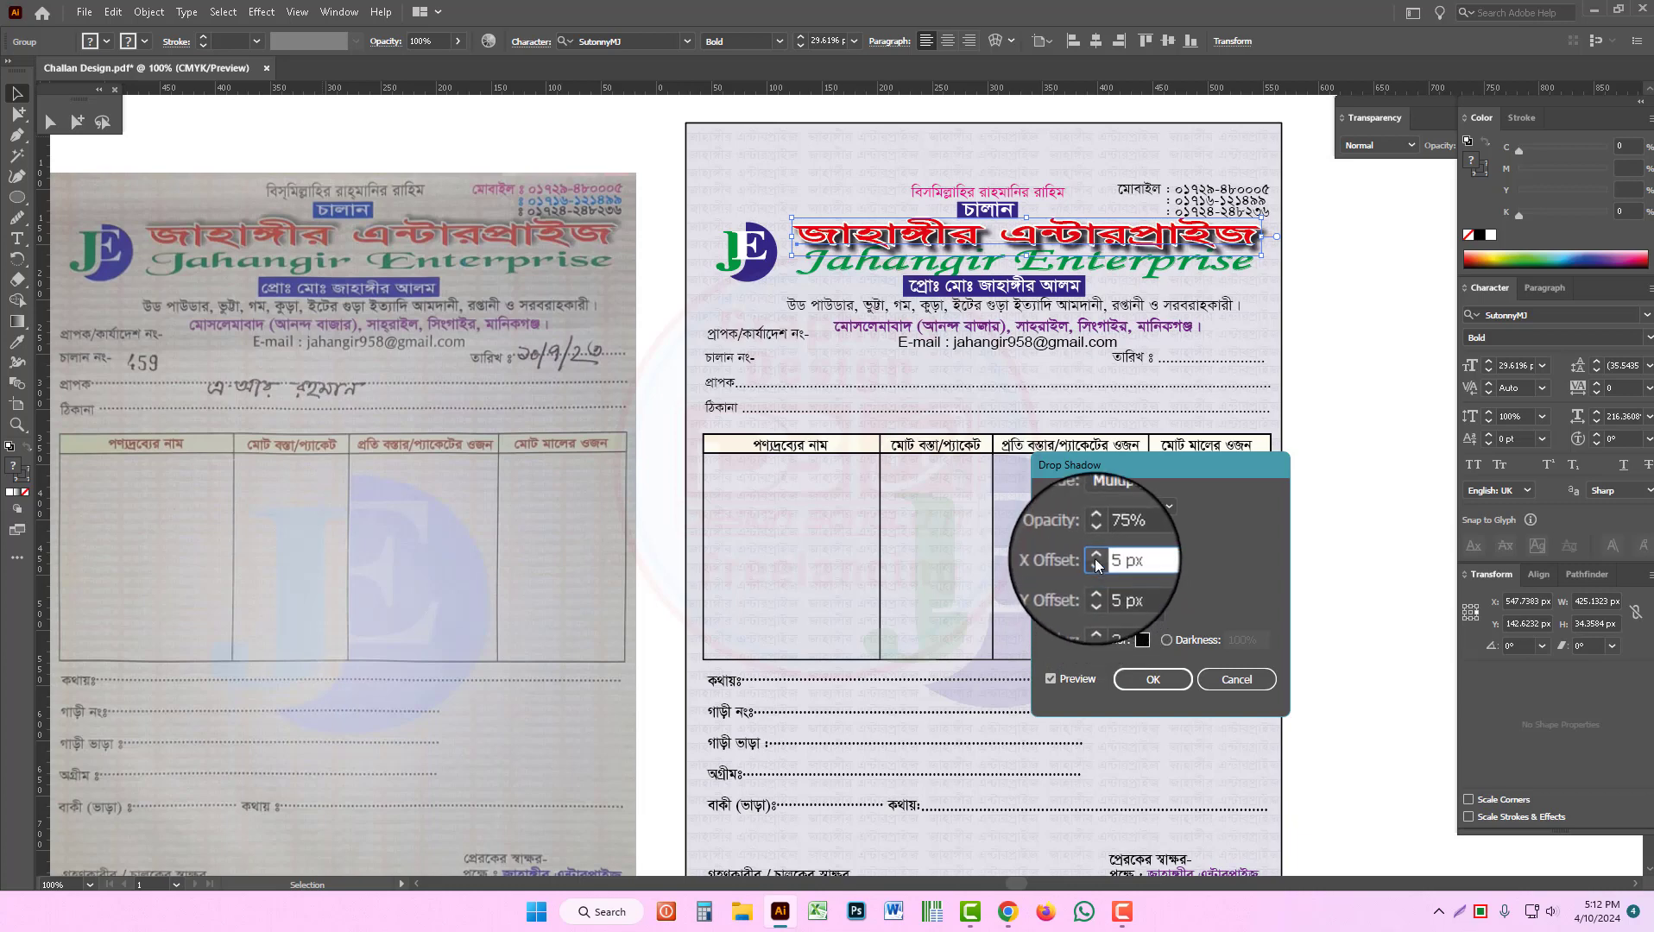
Step: Set the title shadow's blur to 4 px, Y offset to 0 px and X offset to 5 px, and apply the effect
click(1098, 608)
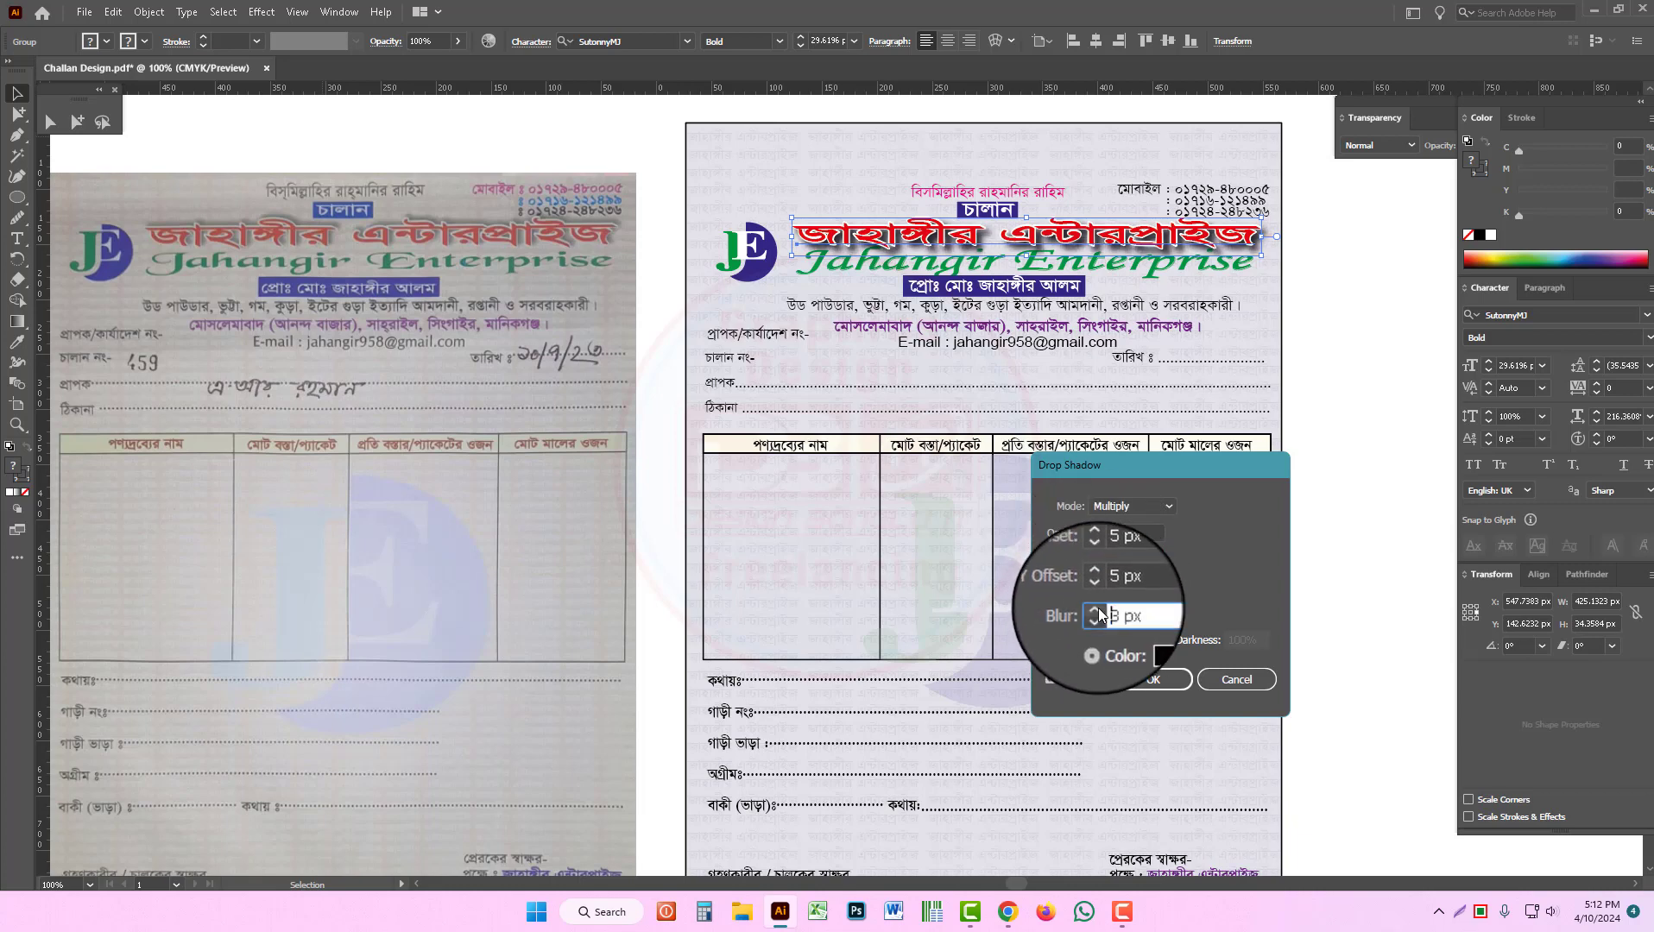
click(1098, 608)
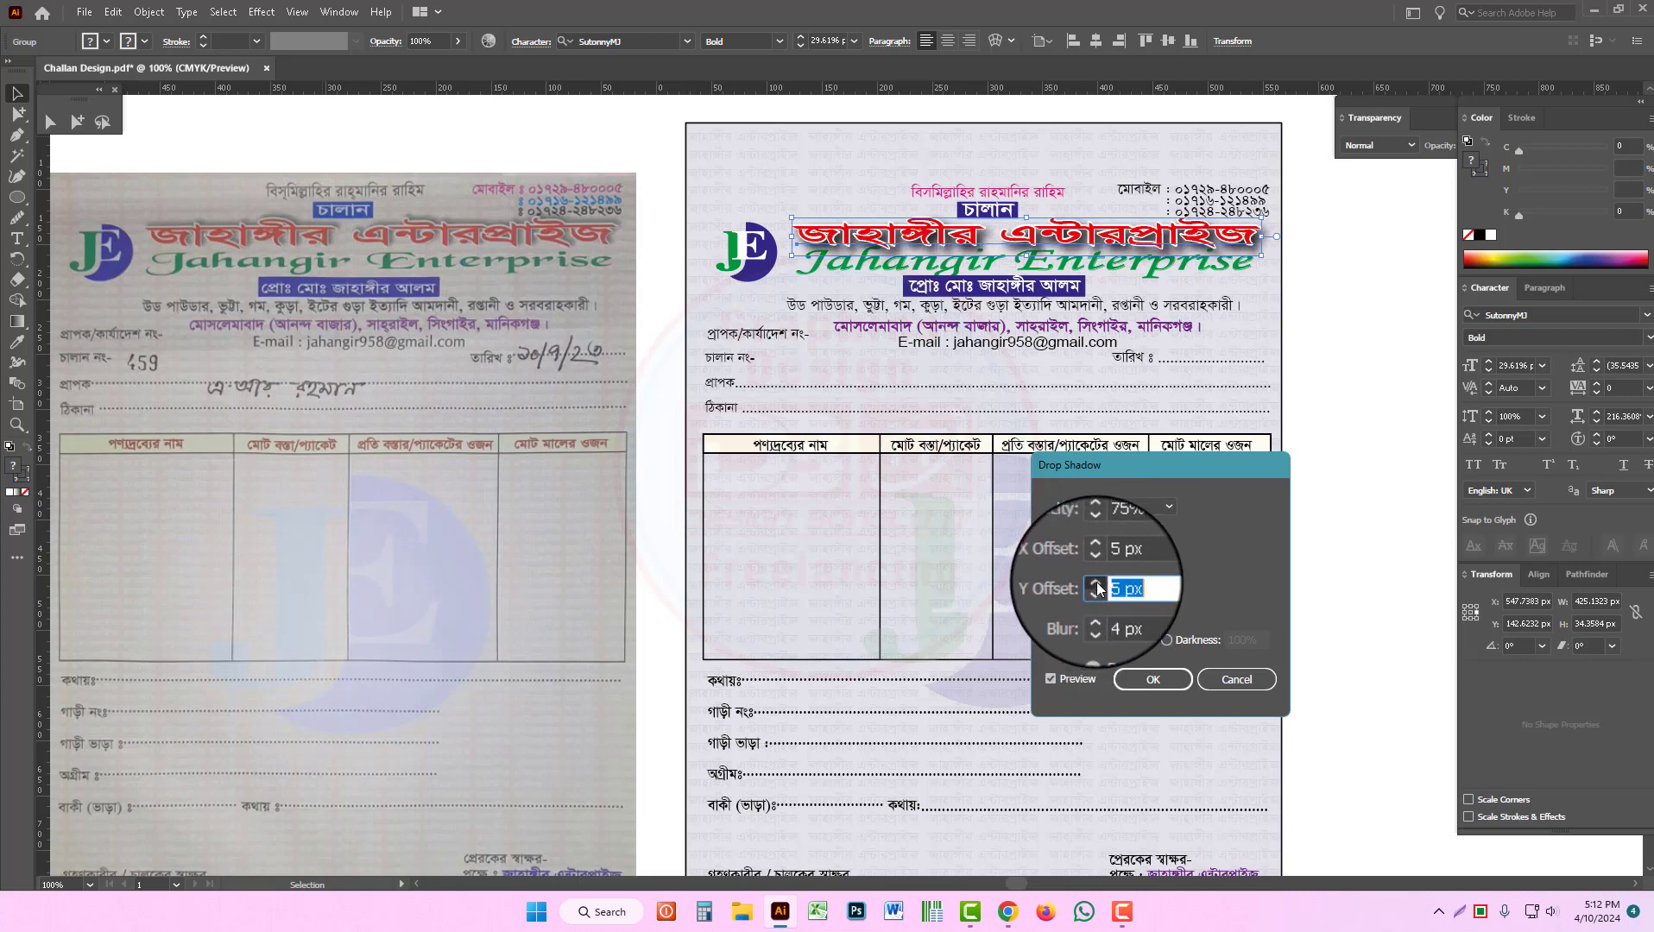
click(1099, 596)
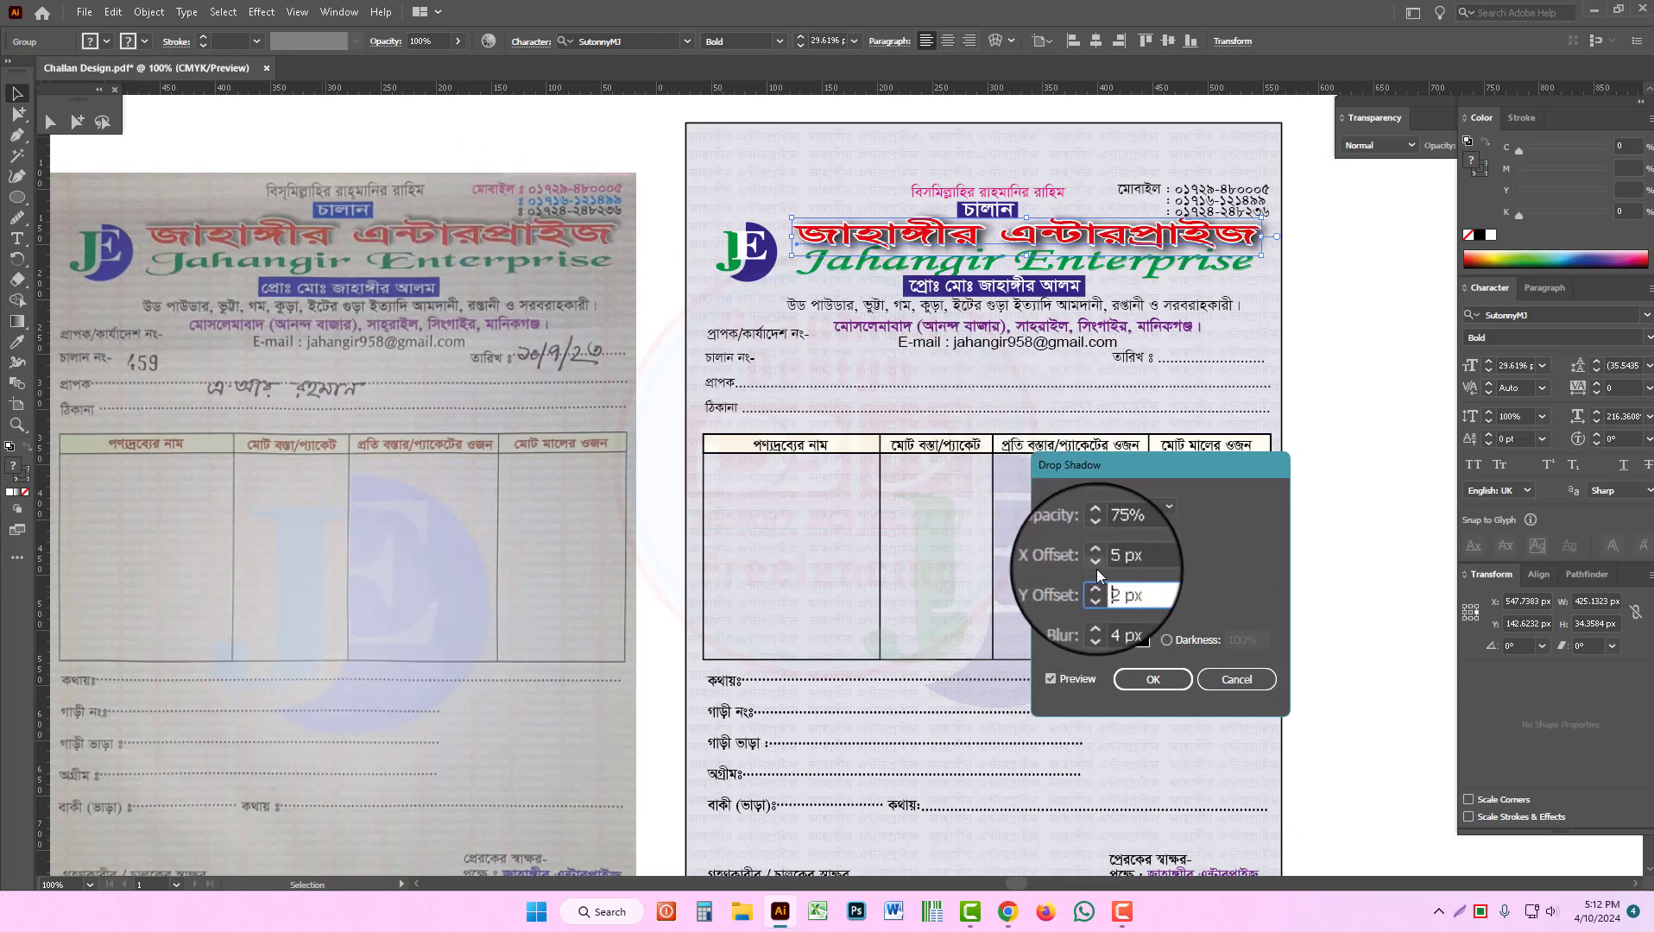
click(1098, 570)
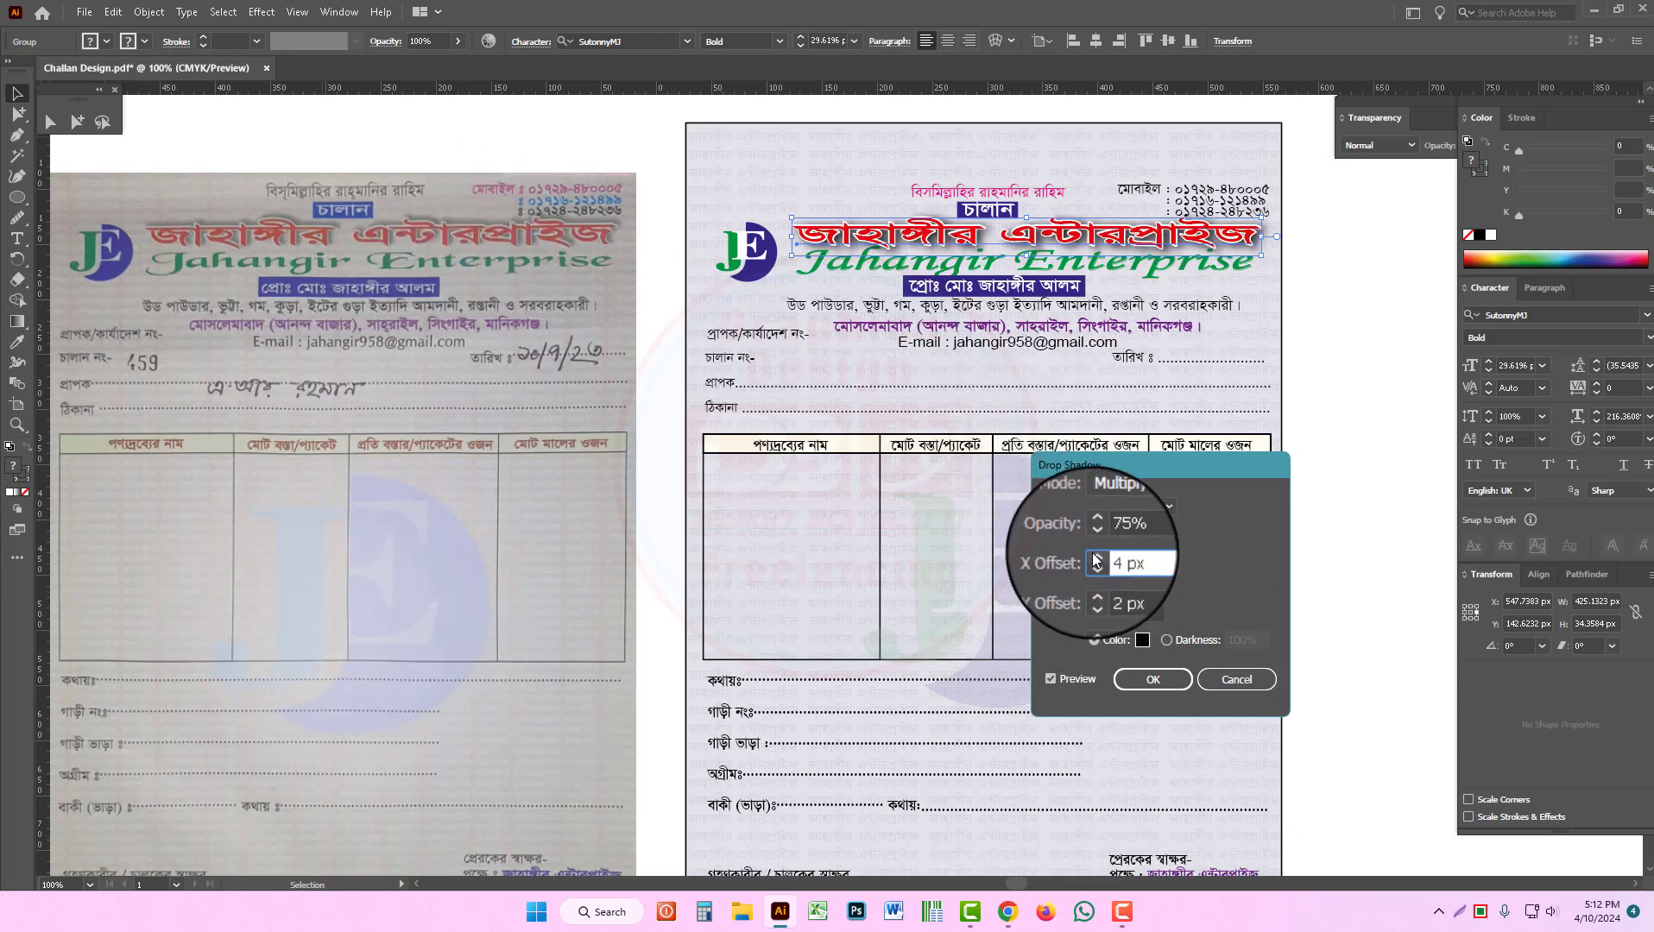
click(1094, 557)
click(1096, 592)
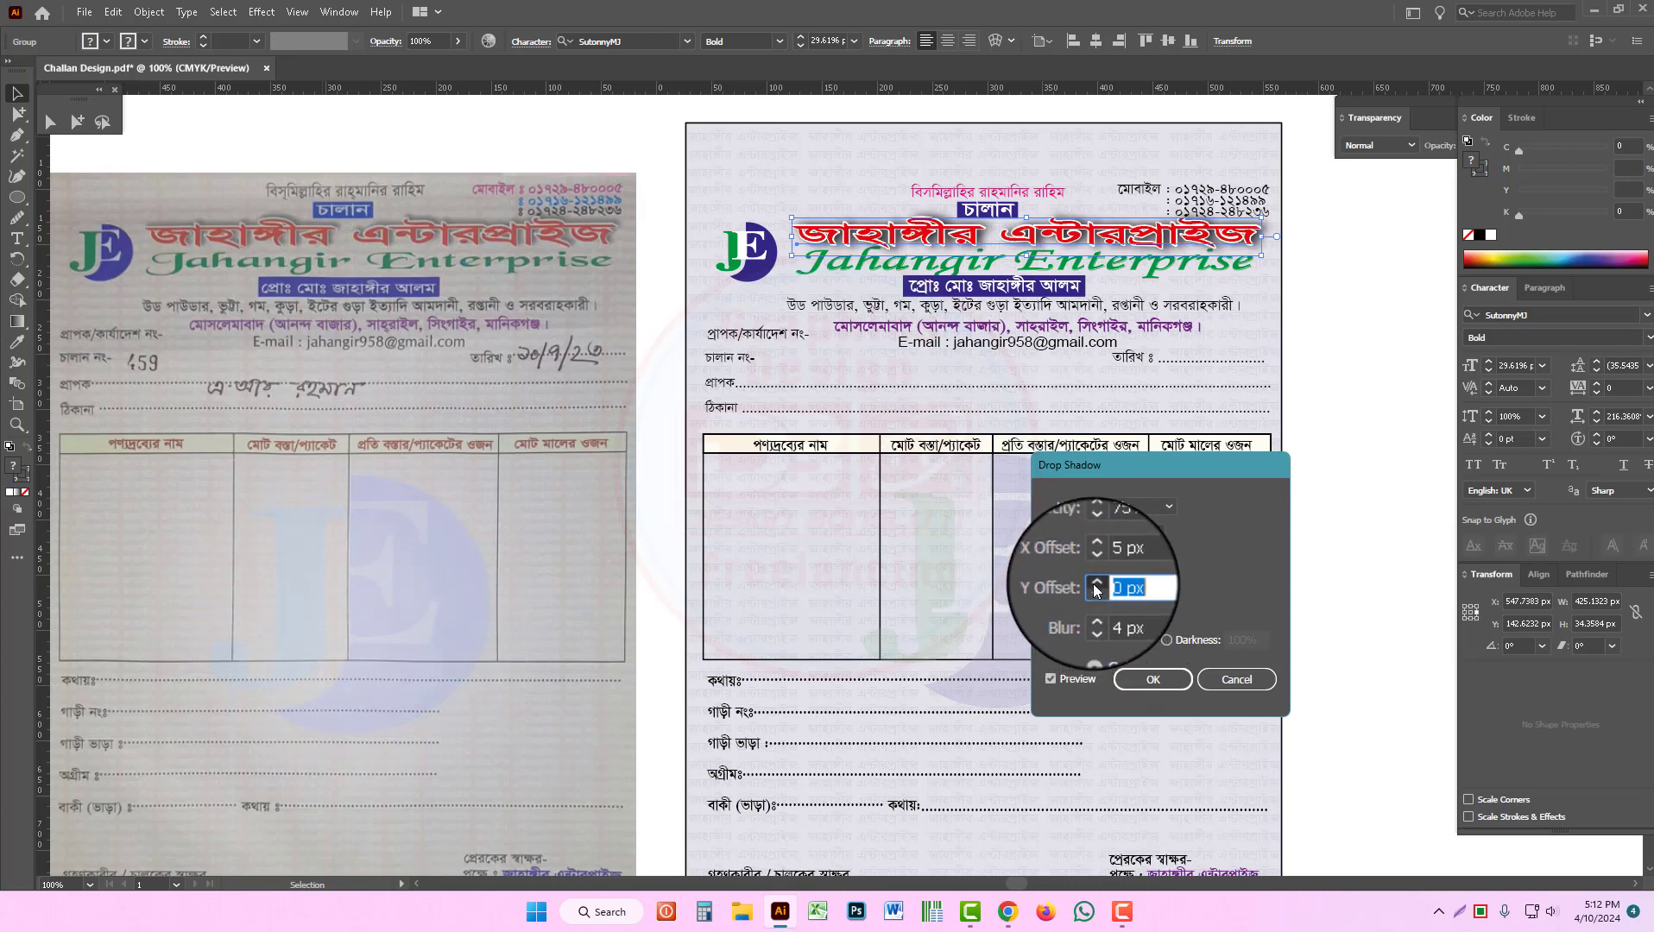
click(1152, 679)
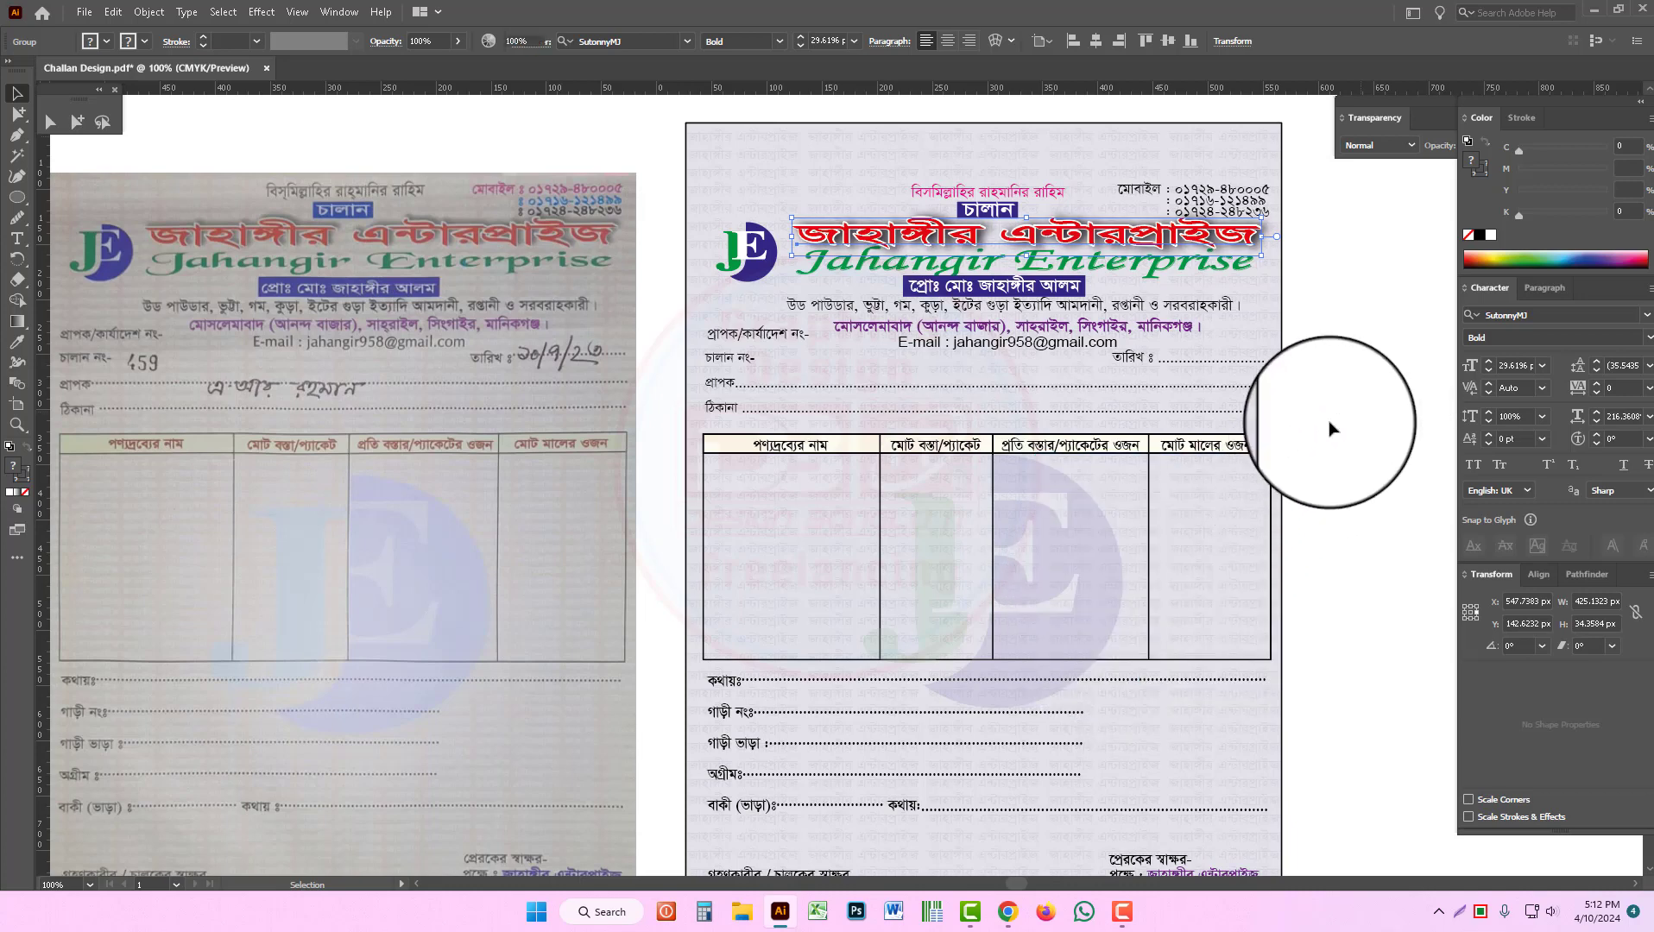
Step: Compare the whole recreated form with the scan beside it, briefly selecting all of its artwork
click(1330, 422)
key(space)
drag(1030, 374, 981, 354)
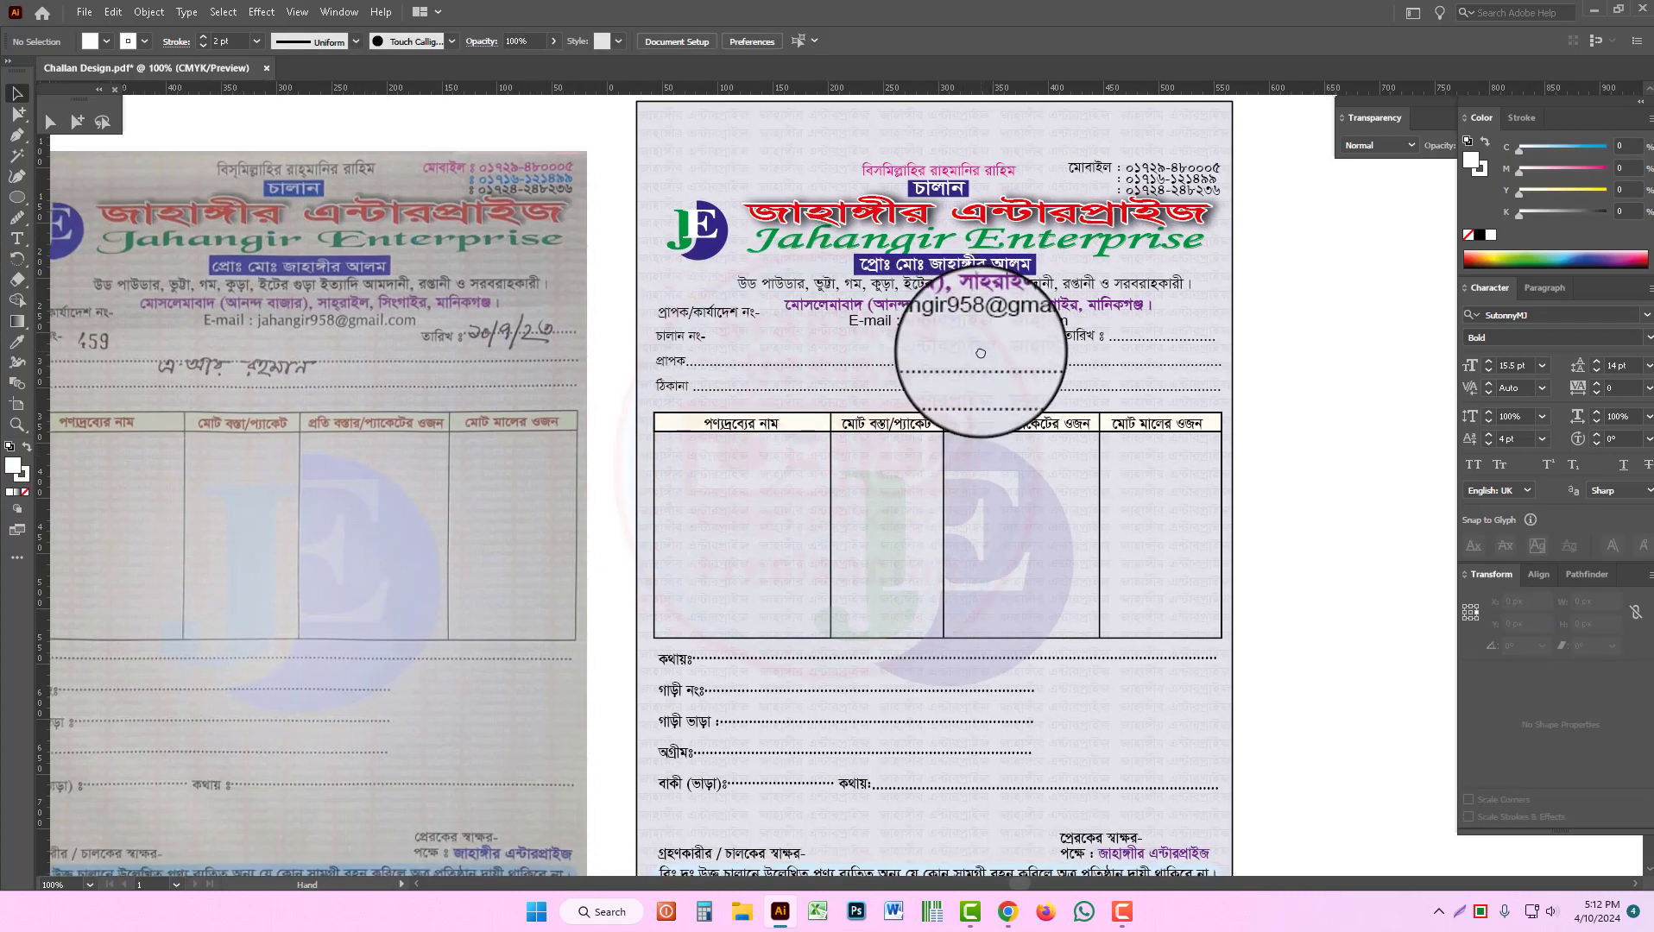
ctrl+alt+click(880, 534)
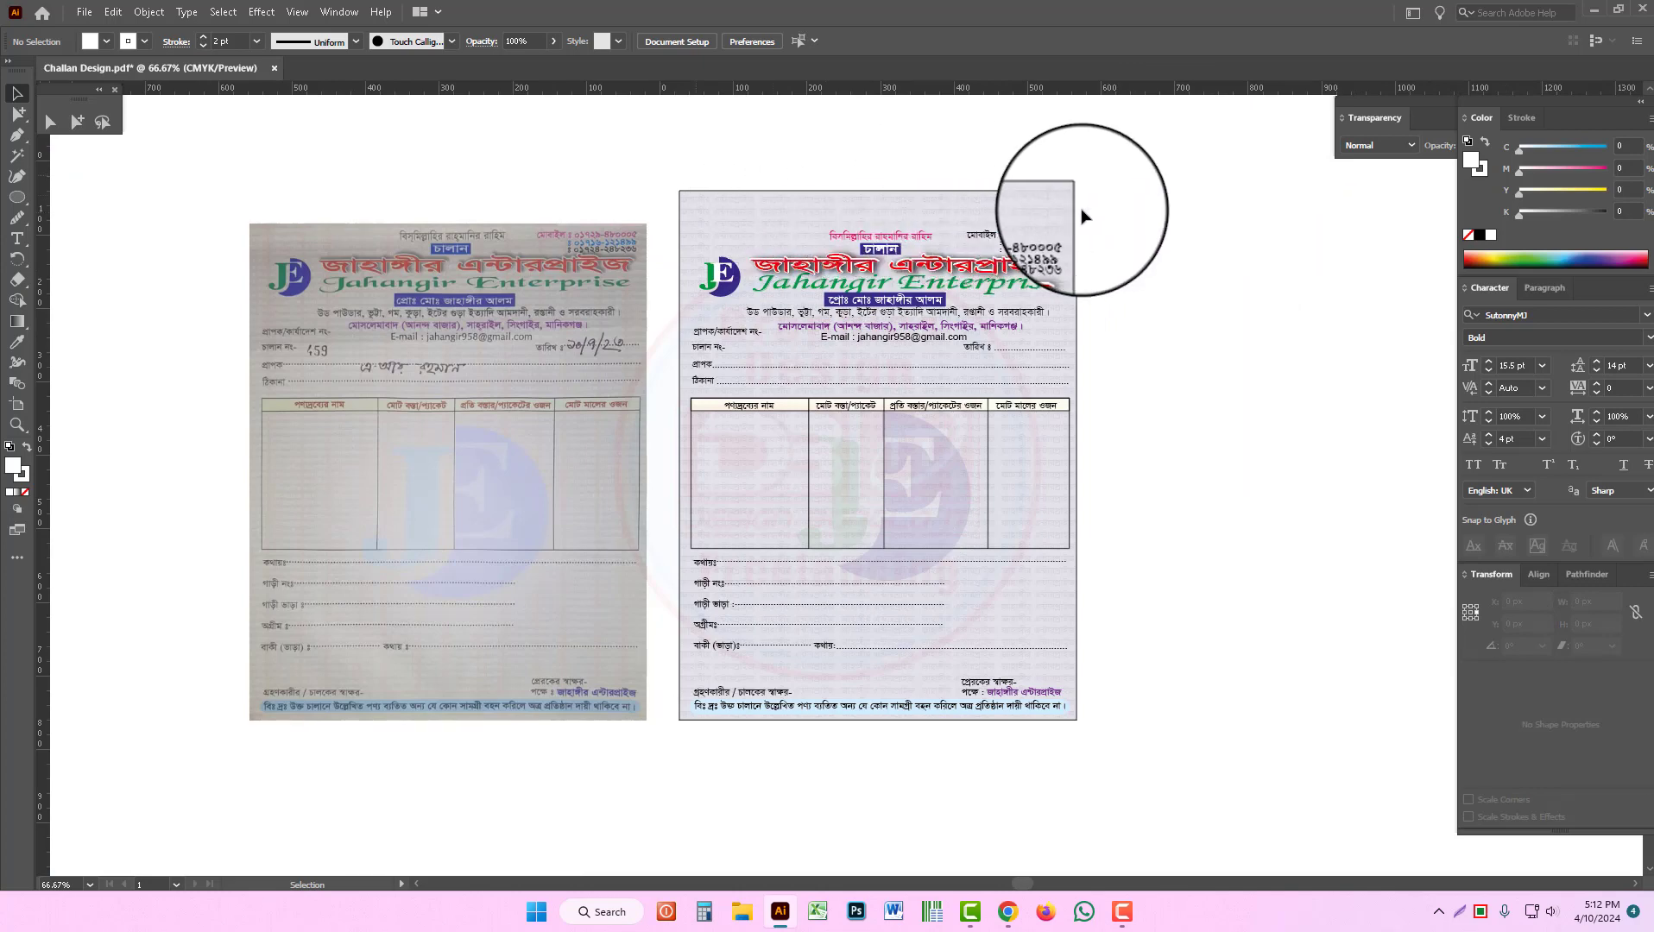
drag(671, 163, 1117, 223)
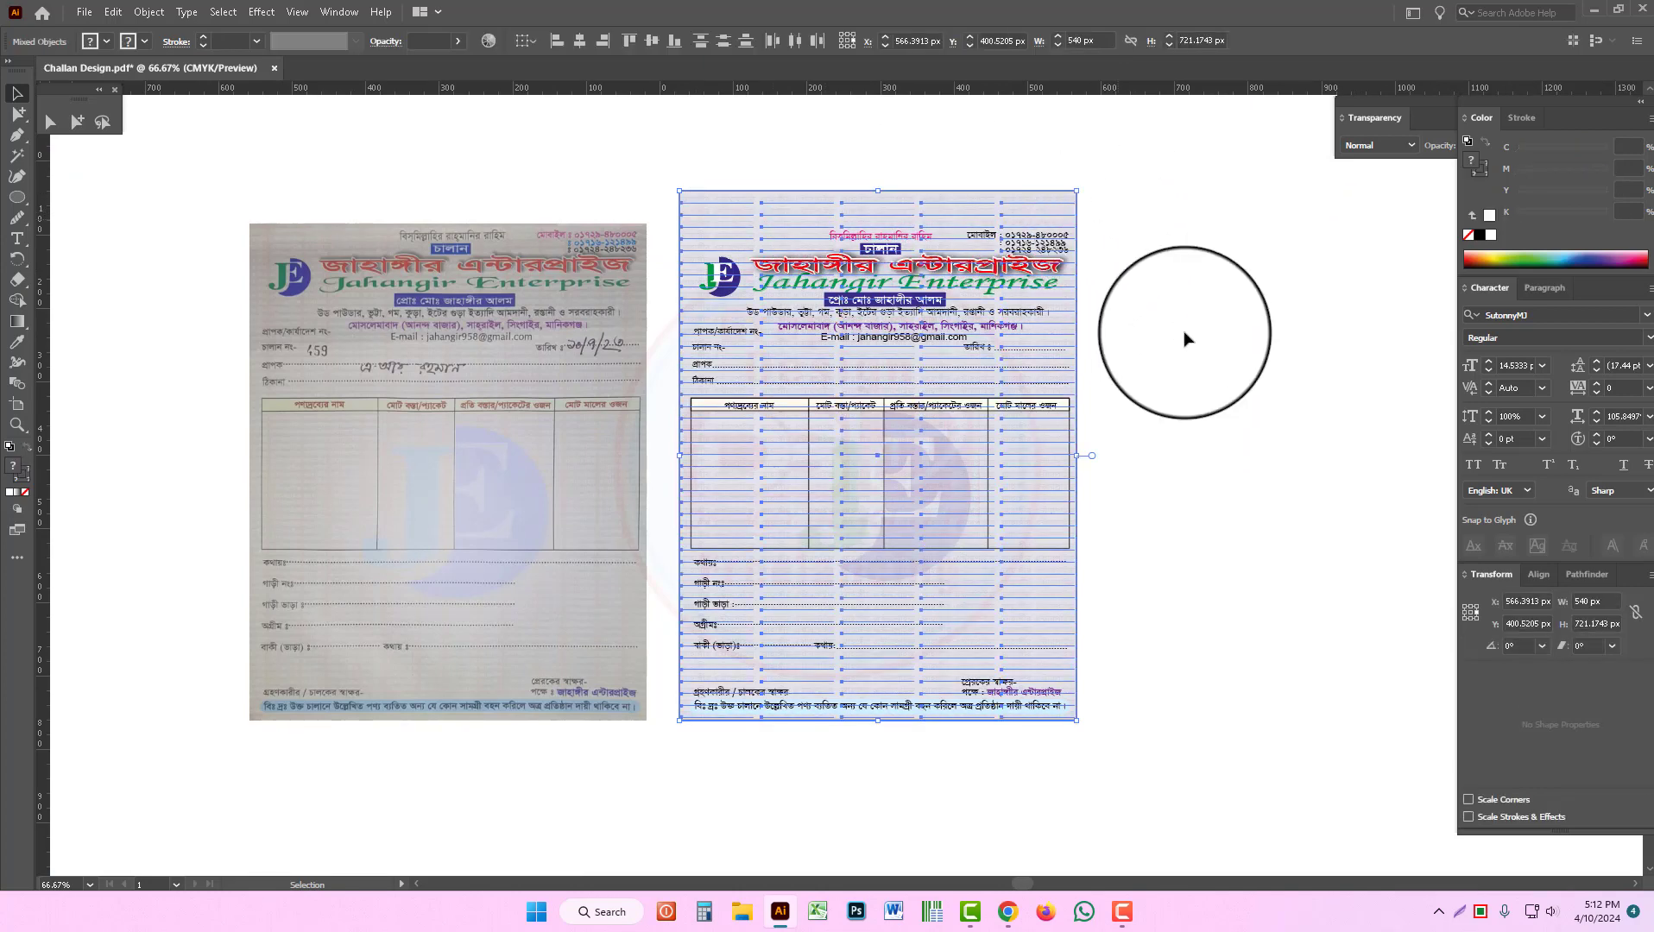
click(1108, 584)
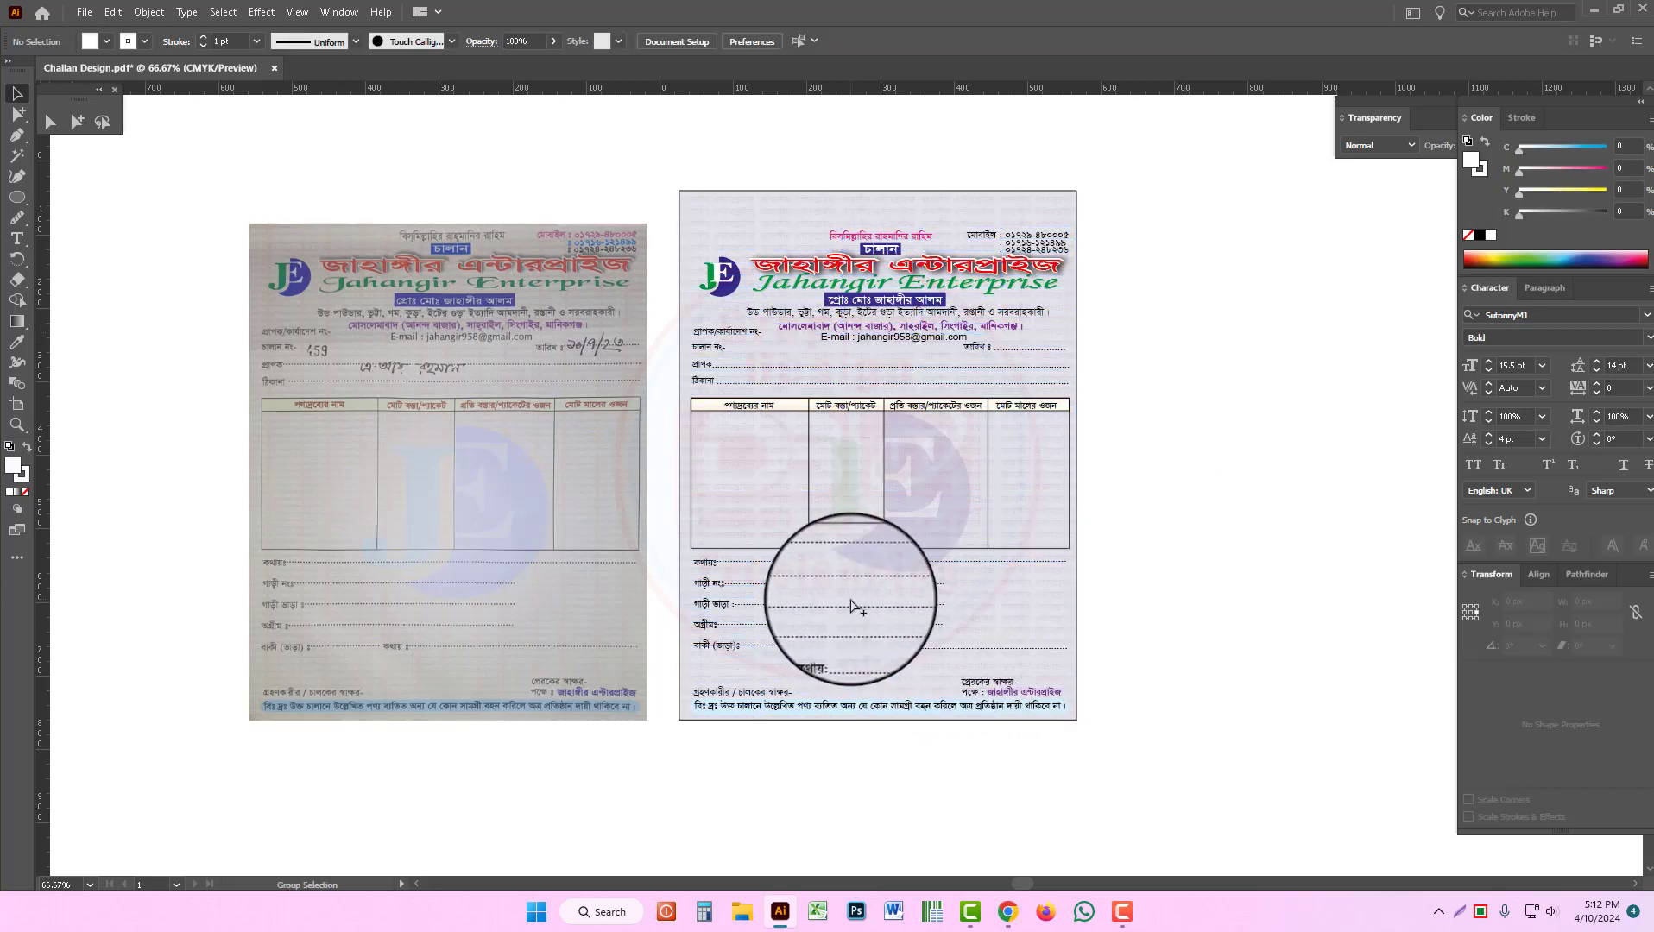
click(822, 529)
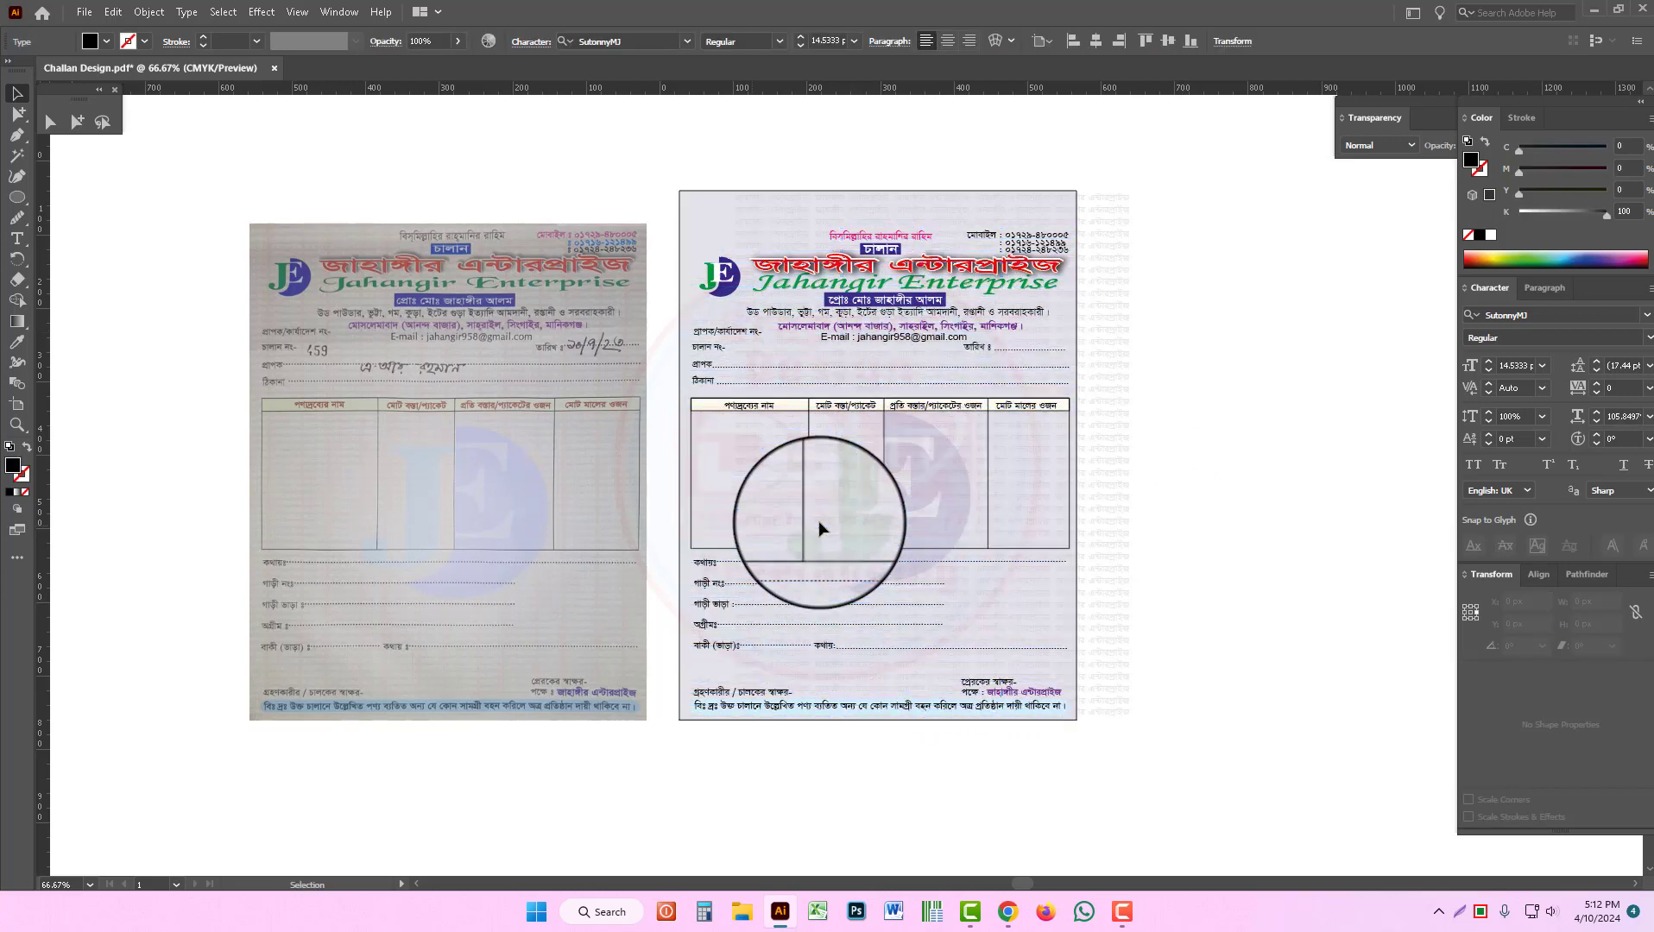
click(820, 528)
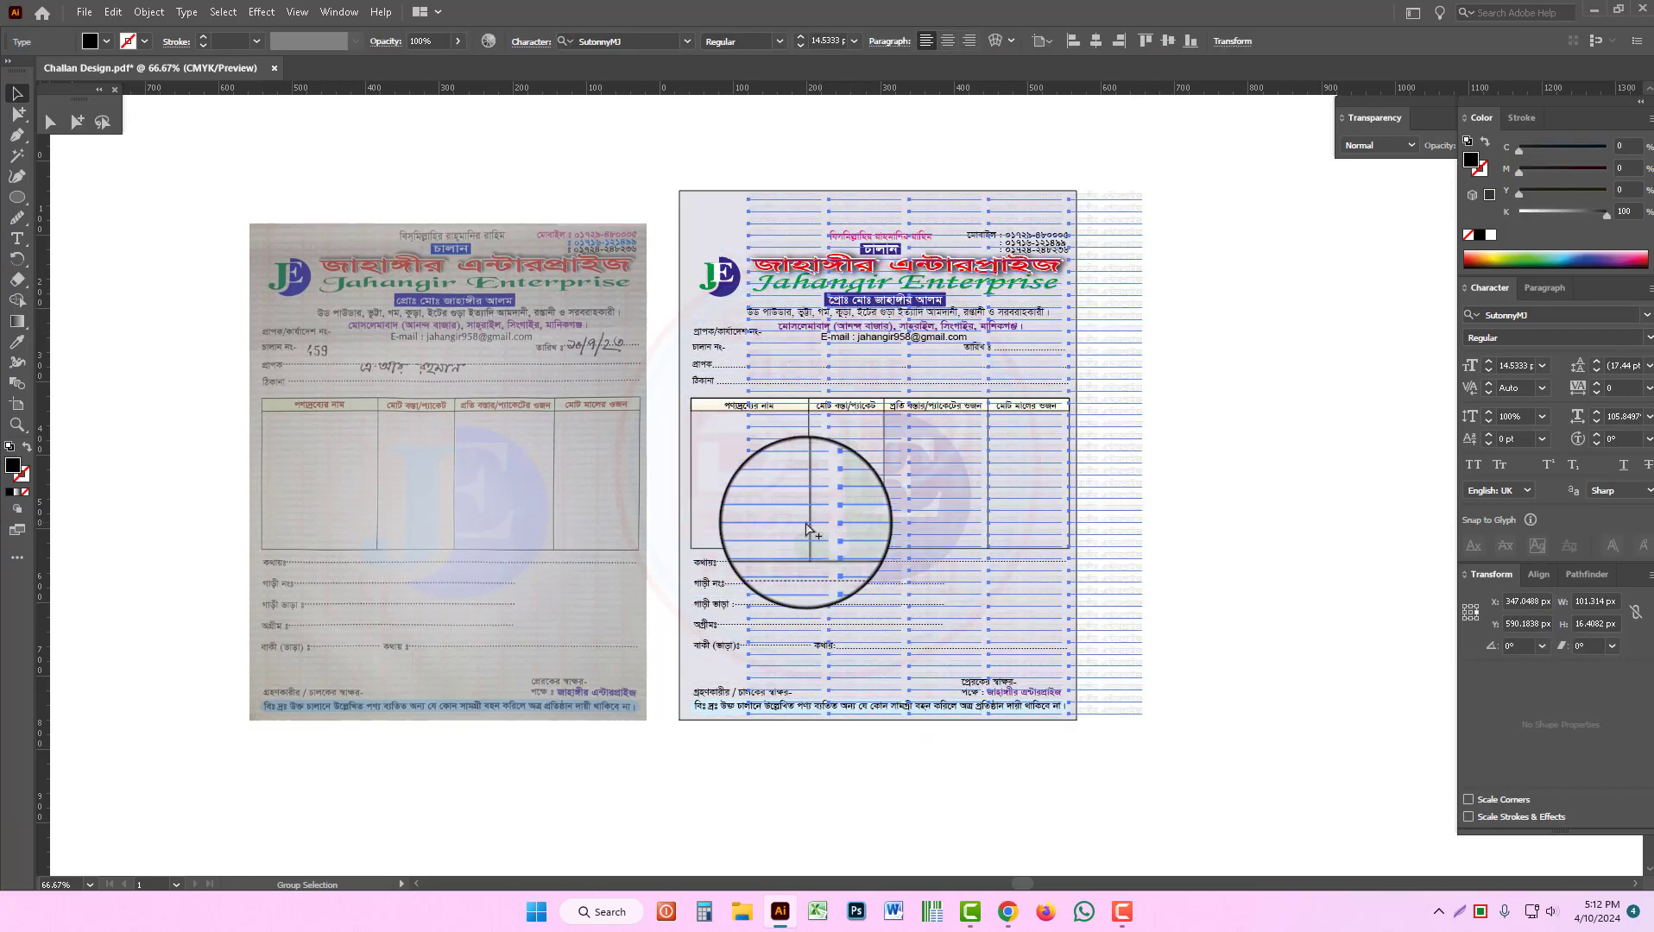
click(757, 136)
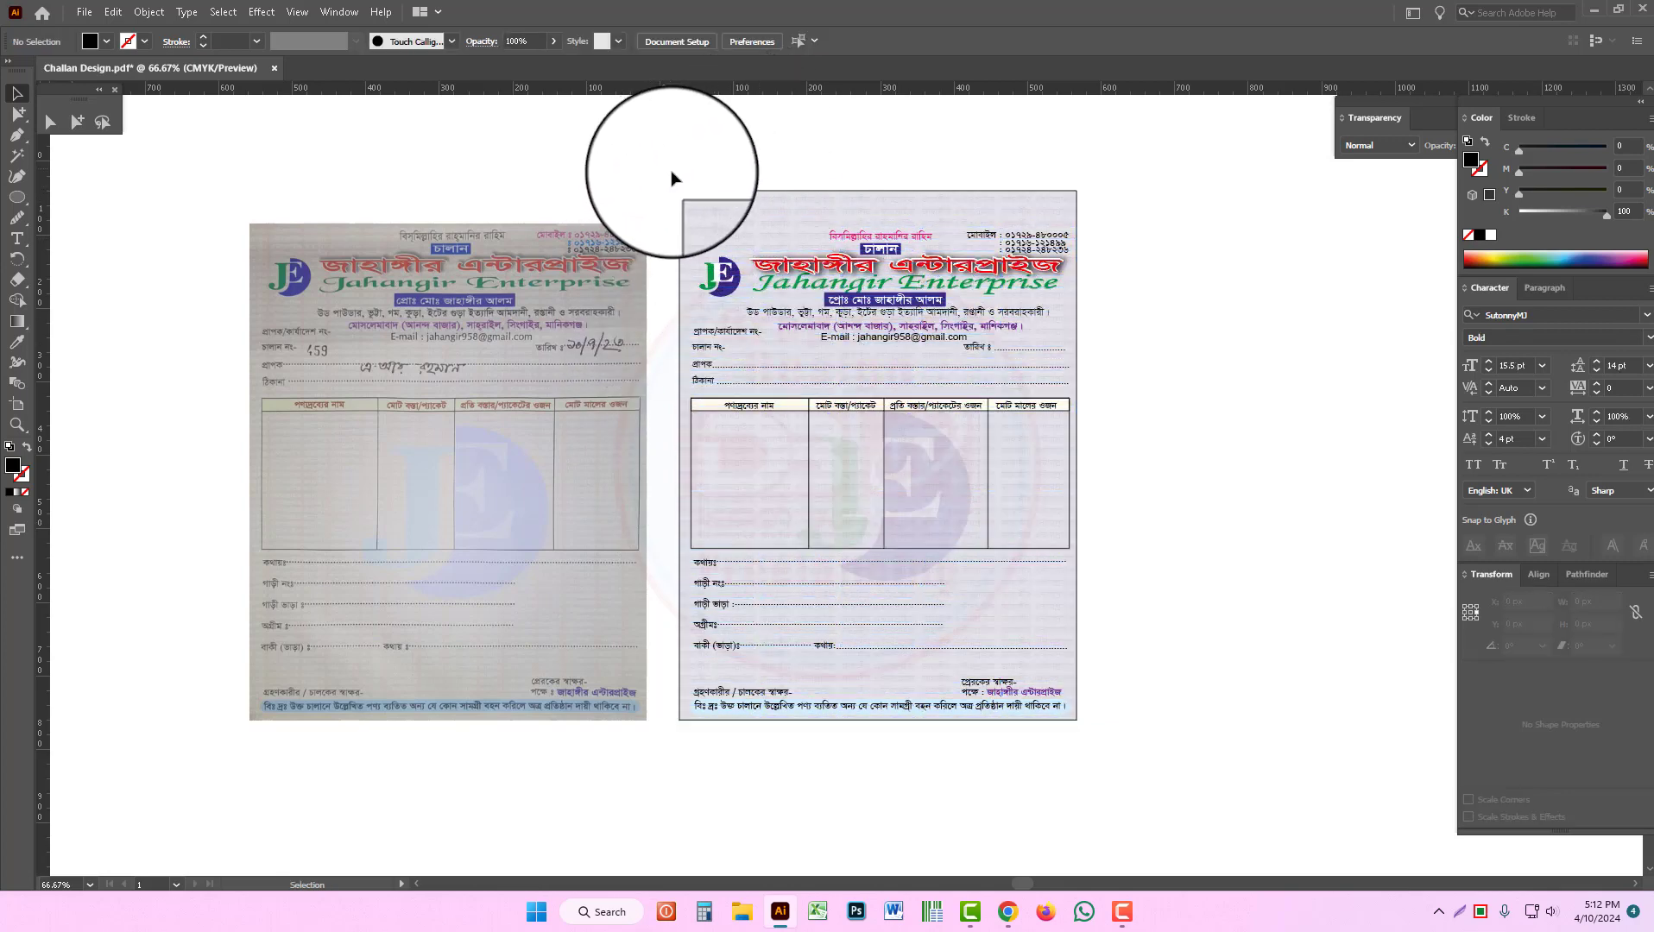
Step: Select the entire recreated challan form, including its table, watermark and patterned background
drag(670, 169, 1141, 740)
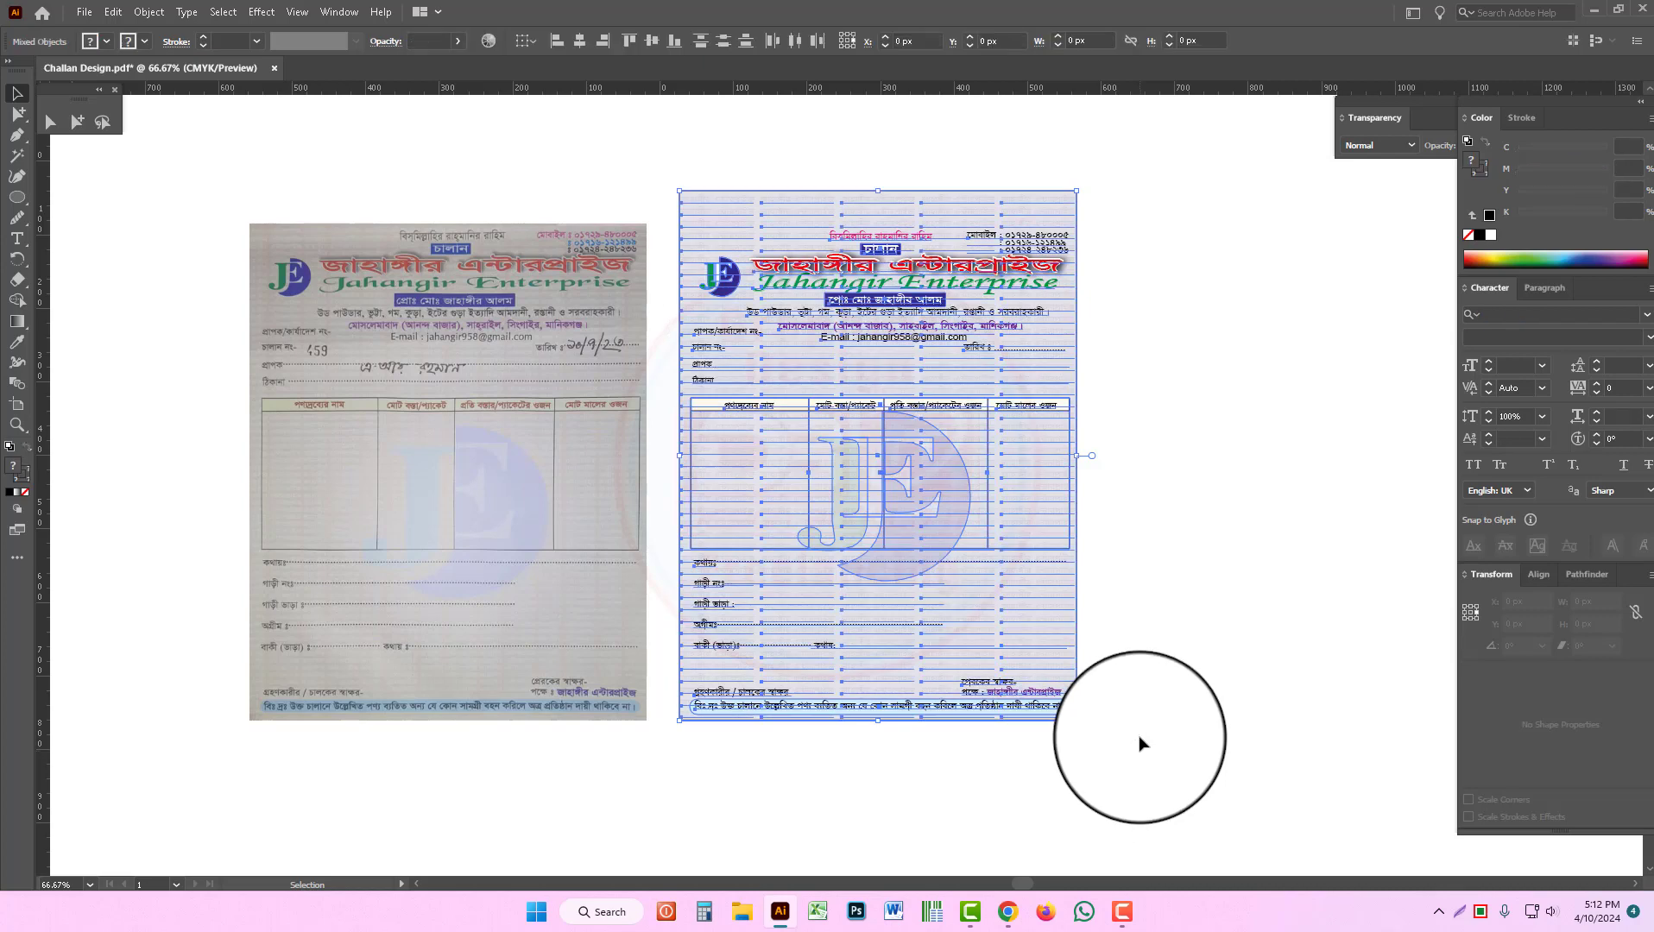
click(1140, 743)
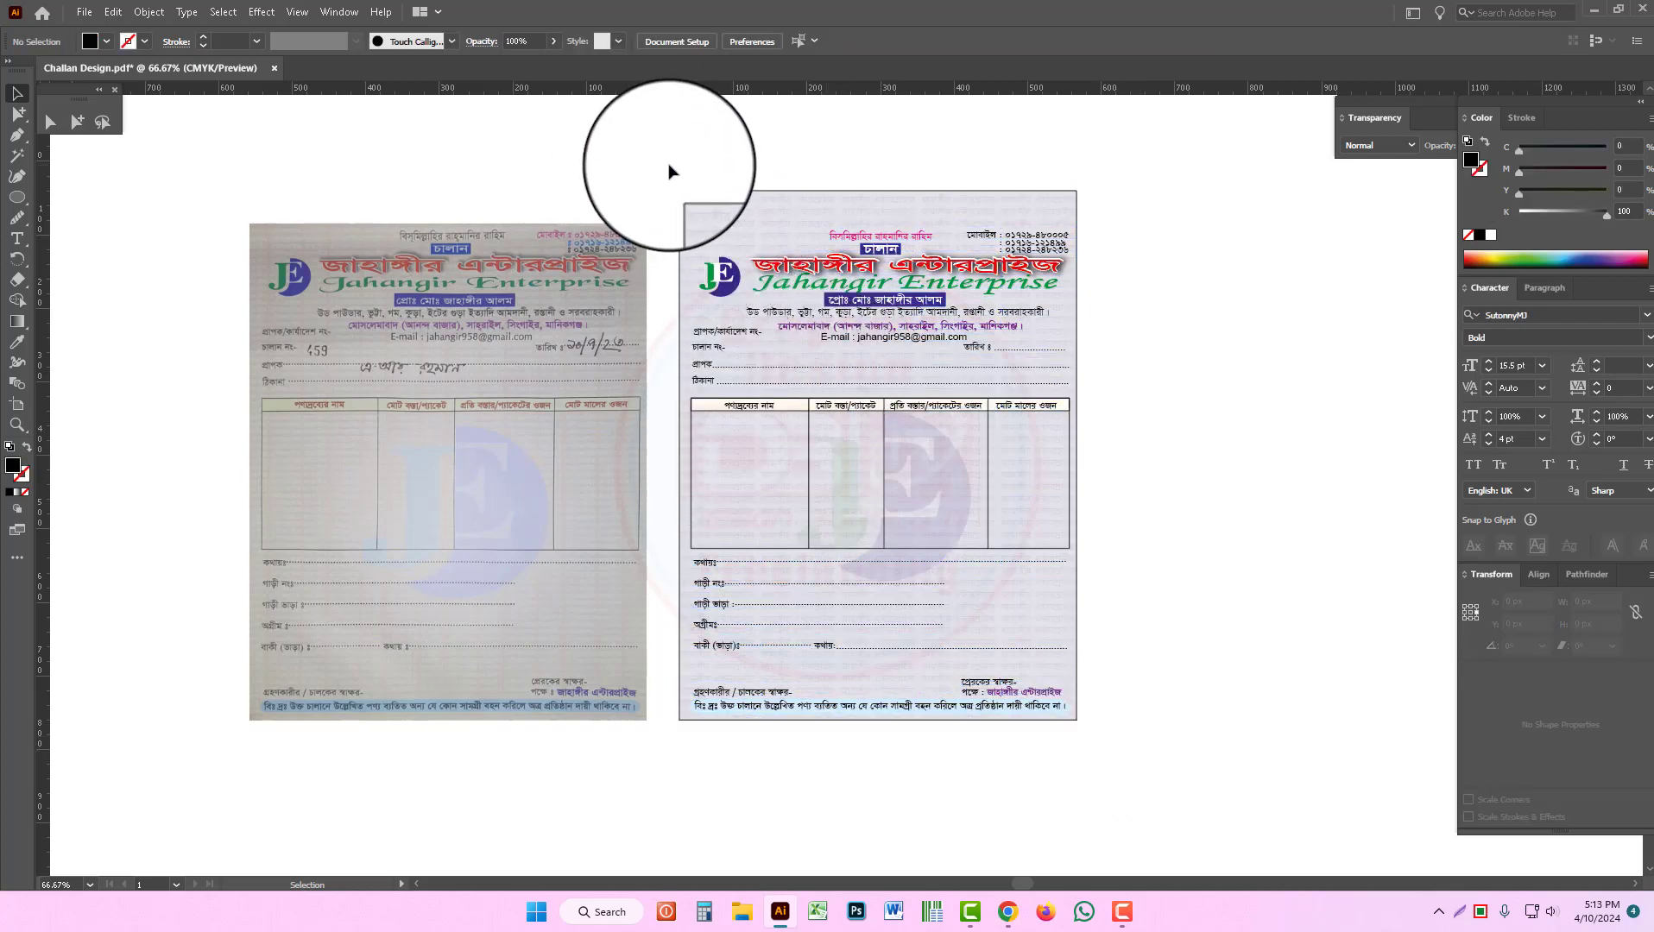
drag(670, 169, 1108, 731)
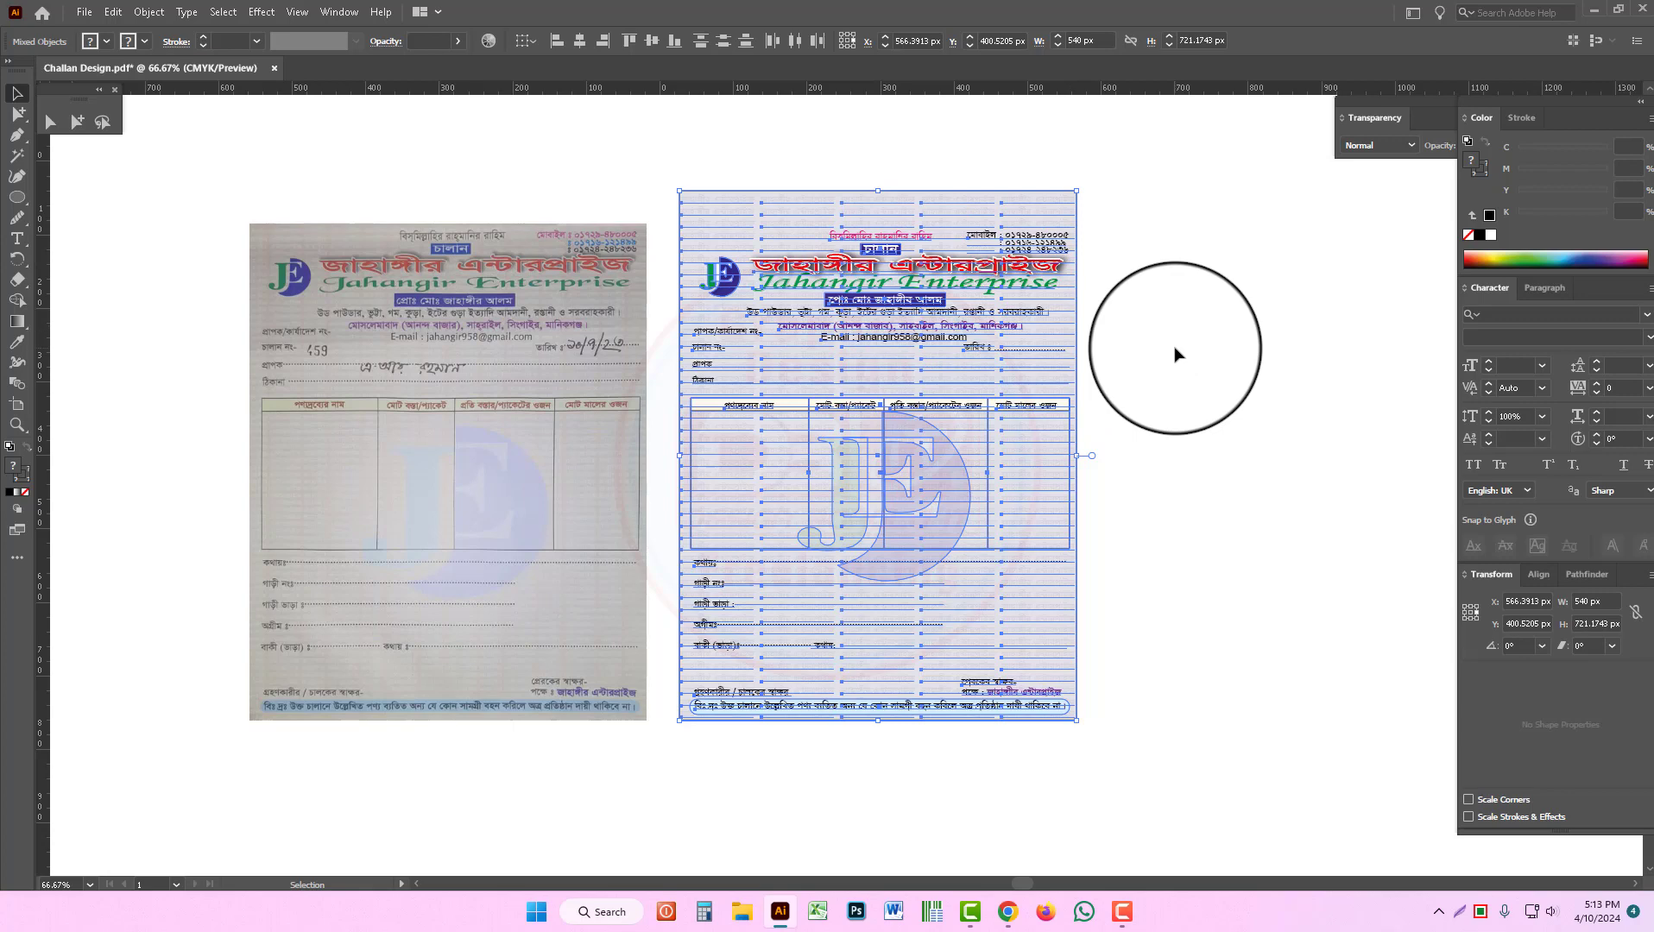
click(1177, 354)
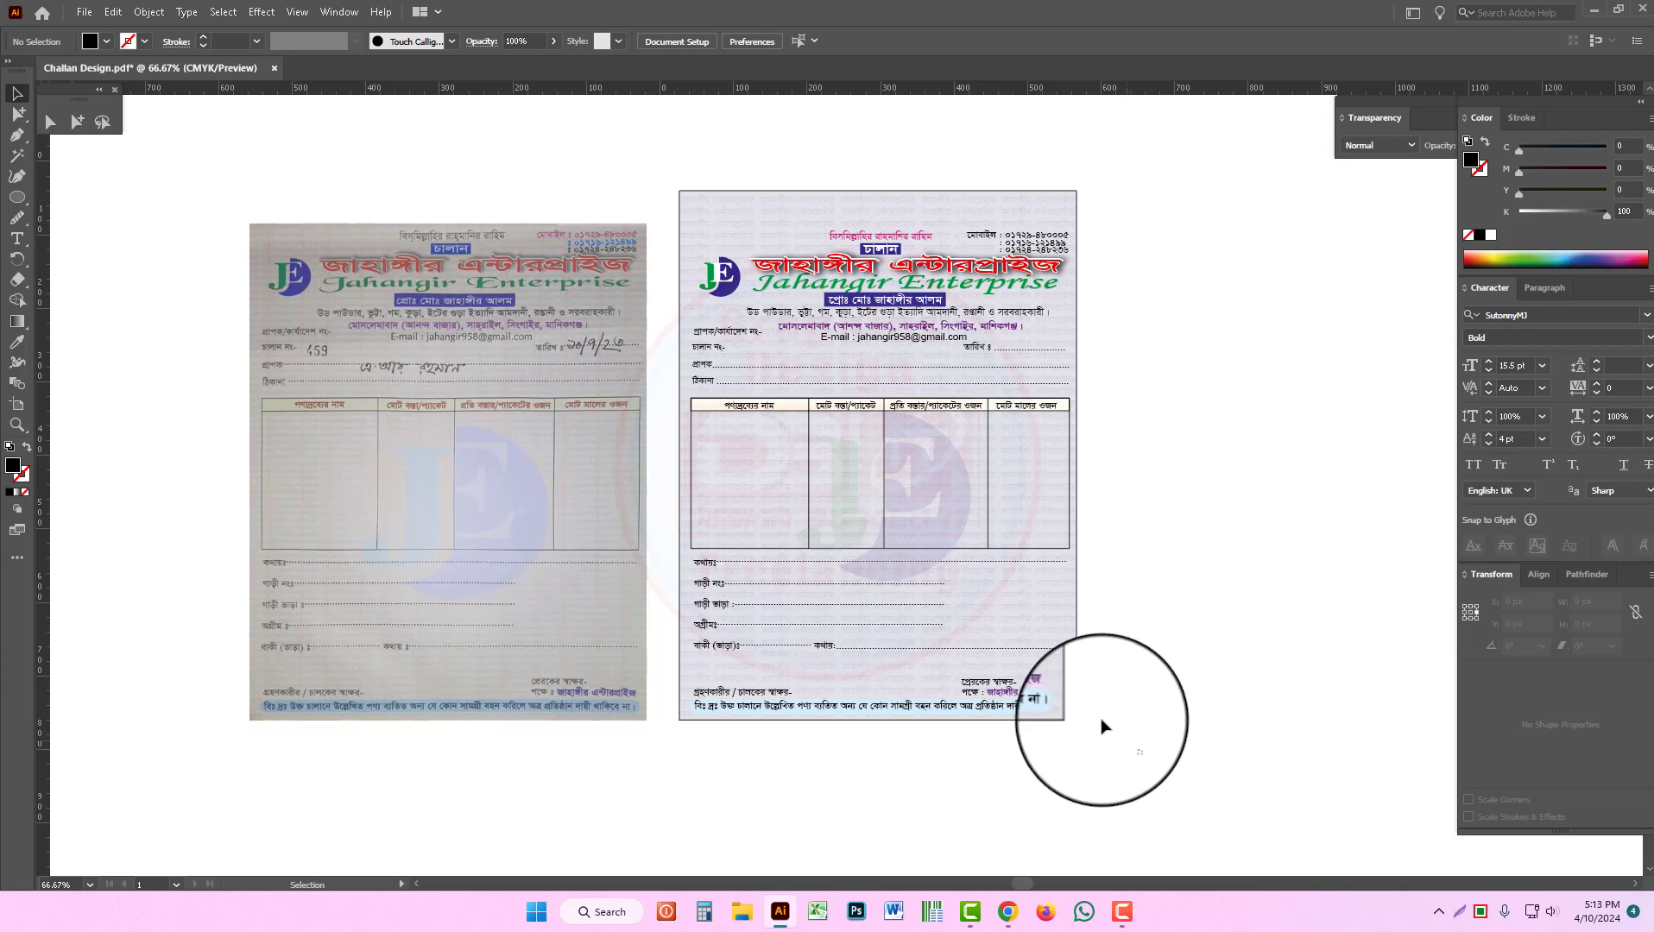
drag(1103, 727, 688, 180)
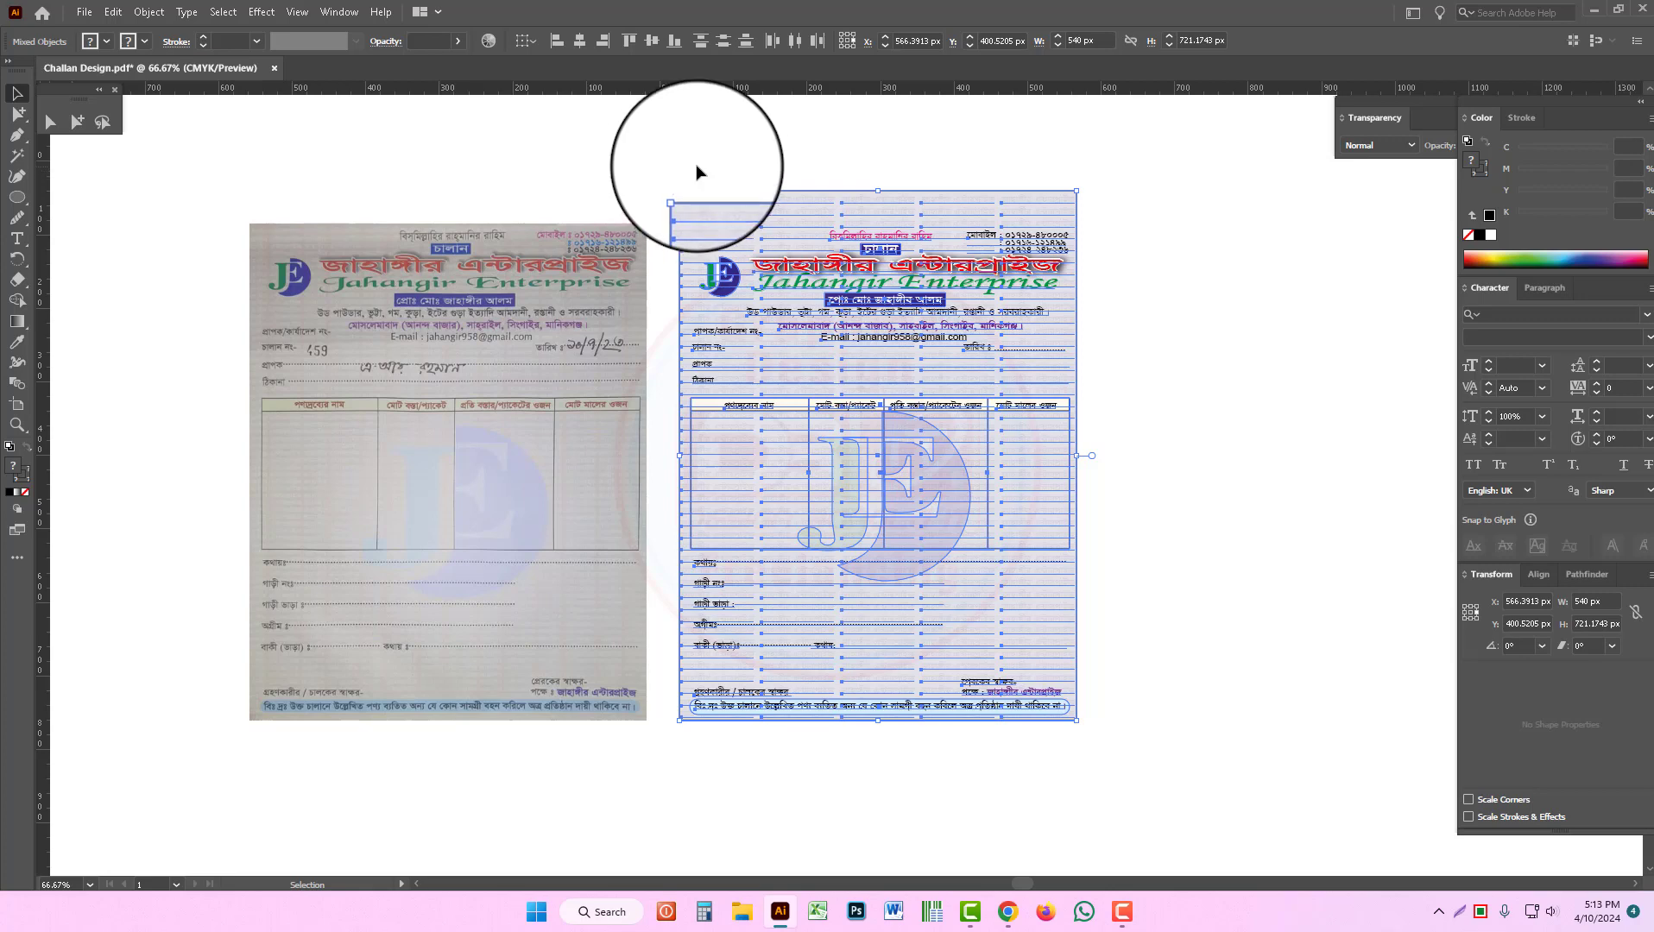
key(ctrl+h)
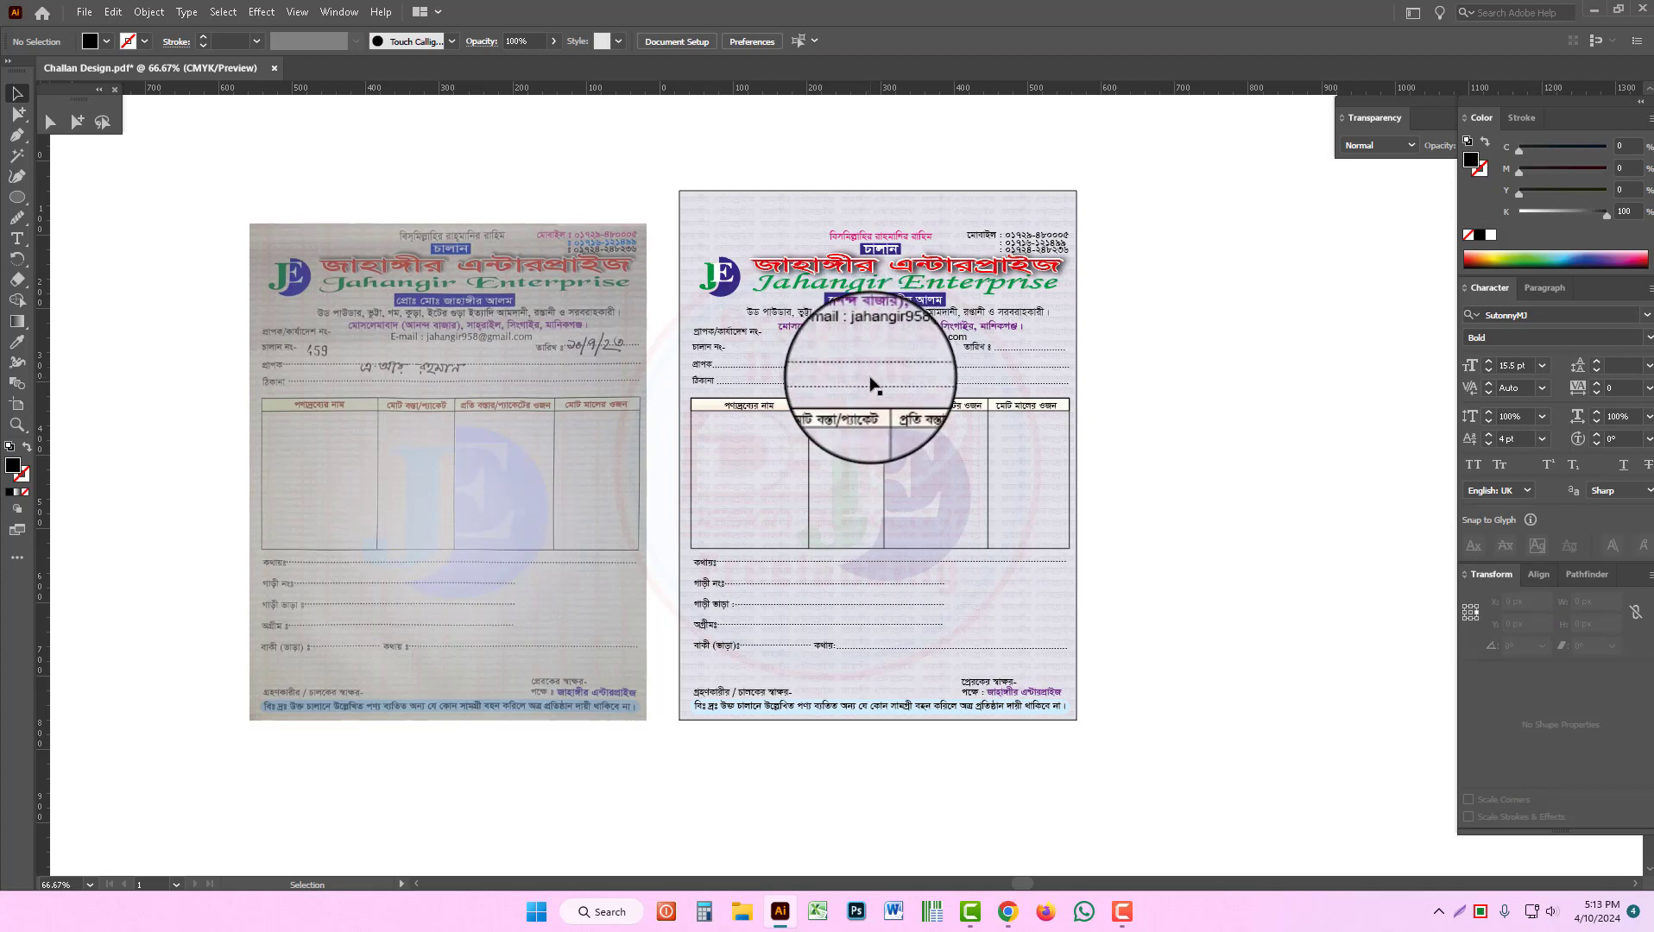
mouse_move(670, 176)
mouse_down()
mouse_move(968, 683)
mouse_move(1104, 768)
mouse_up()
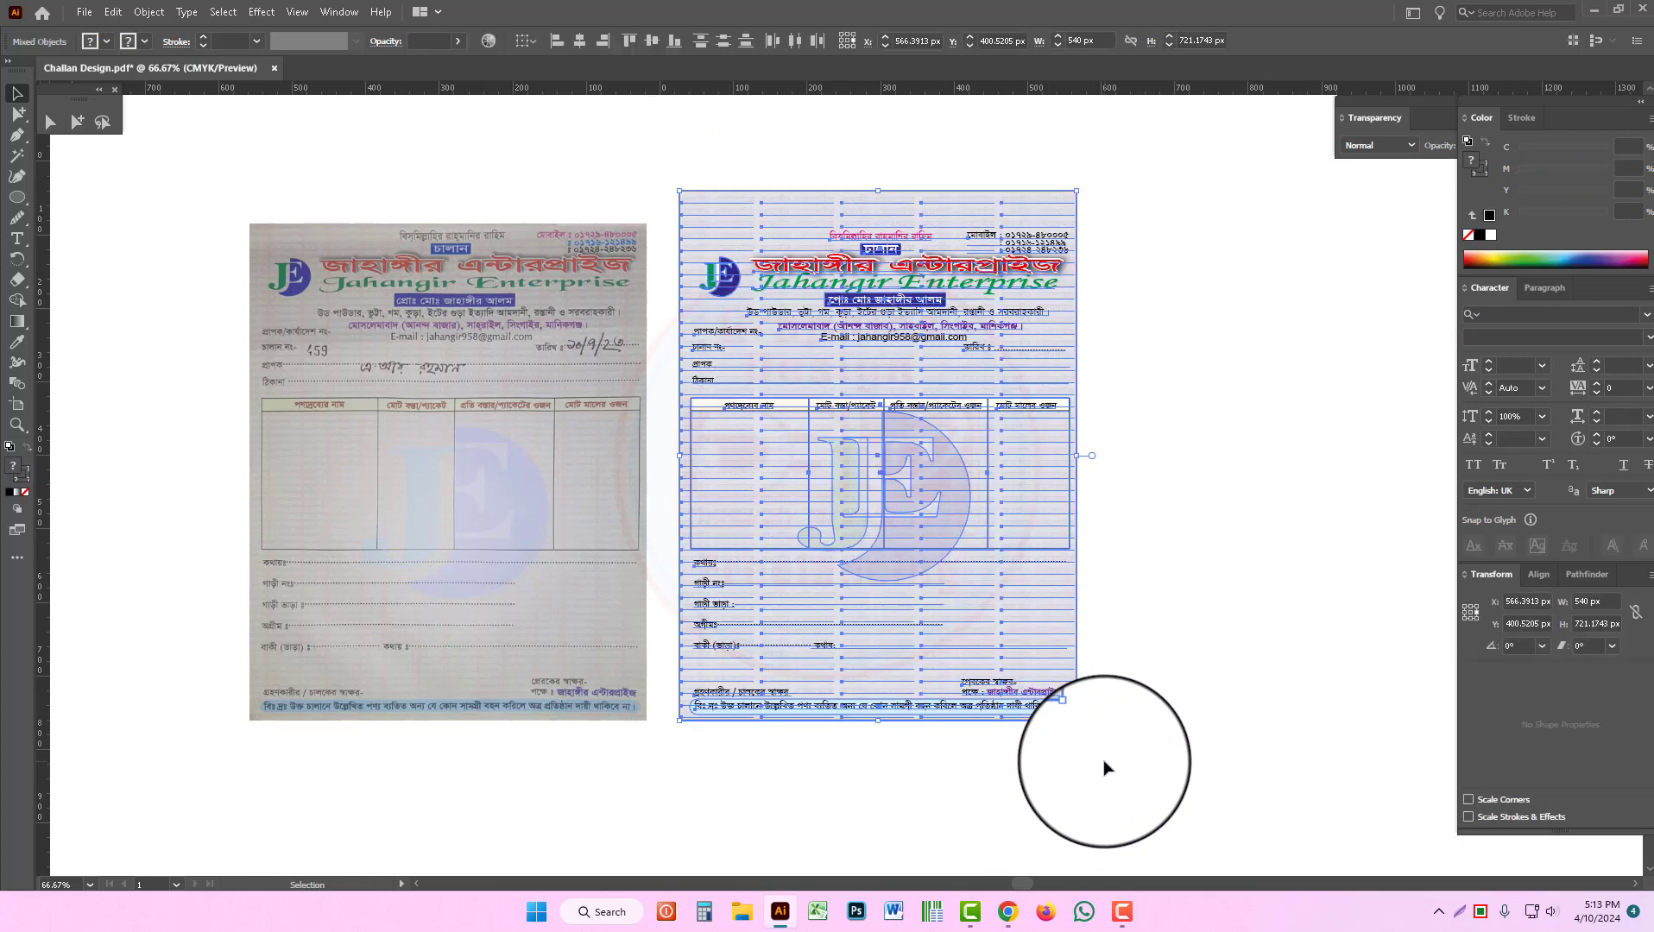